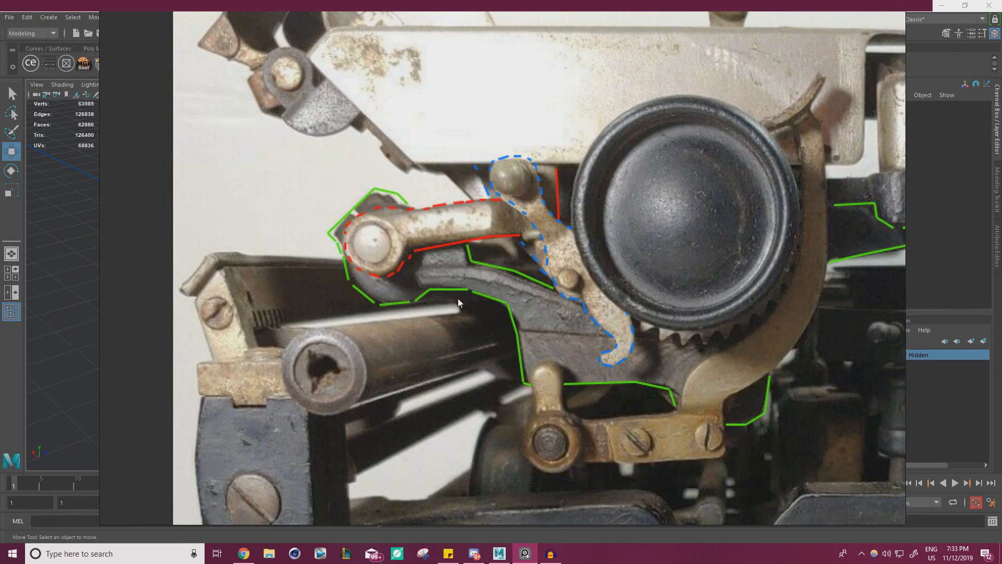
# Examine the typewriter model's carriage ends, side plates and support brackets from both sides.
pyautogui.moveTo(419, 290); pyautogui.dragTo(0, 306, button='right')
pyautogui.keyDown('alt'); pyautogui.moveTo(356, 242); pyautogui.dragTo(246, 224); pyautogui.keyUp('alt')
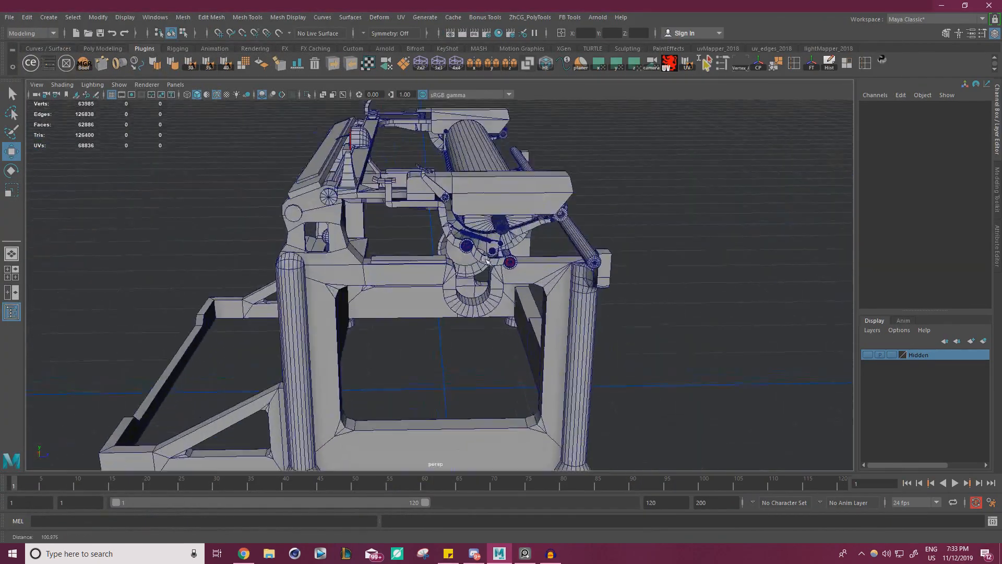
pyautogui.keyDown('alt'); pyautogui.moveTo(460, 222); pyautogui.dragTo(553, 221, button='right'); pyautogui.keyUp('alt')
pyautogui.keyDown('alt'); pyautogui.moveTo(418, 219); pyautogui.dragTo(694, 227); pyautogui.keyUp('alt')
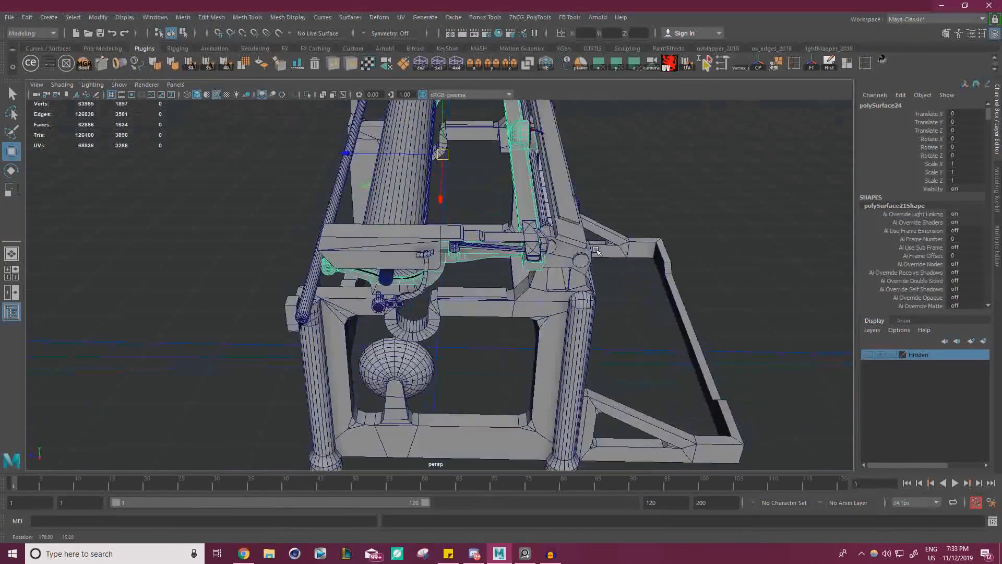
pyautogui.keyDown('alt'); pyautogui.moveTo(522, 203); pyautogui.dragTo(443, 198, button='right'); pyautogui.keyUp('alt')
pyautogui.keyDown('alt'); pyautogui.moveTo(443, 157); pyautogui.dragTo(452, 180); pyautogui.keyUp('alt')
pyautogui.keyDown('alt'); pyautogui.moveTo(579, 209); pyautogui.dragTo(416, 175); pyautogui.keyUp('alt')
pyautogui.hotkey('ctrl', 'z')
pyautogui.keyDown('alt'); pyautogui.moveTo(496, 237); pyautogui.dragTo(429, 237, button='right'); pyautogui.keyUp('alt')
pyautogui.keyDown('alt'); pyautogui.moveTo(430, 237); pyautogui.dragTo(596, 241); pyautogui.keyUp('alt')
# Switch to the reference board and examine the rear-view photo's coil spring, collar, numbered scale and carriage rods.
pyautogui.hotkey('alt', 'Tab')
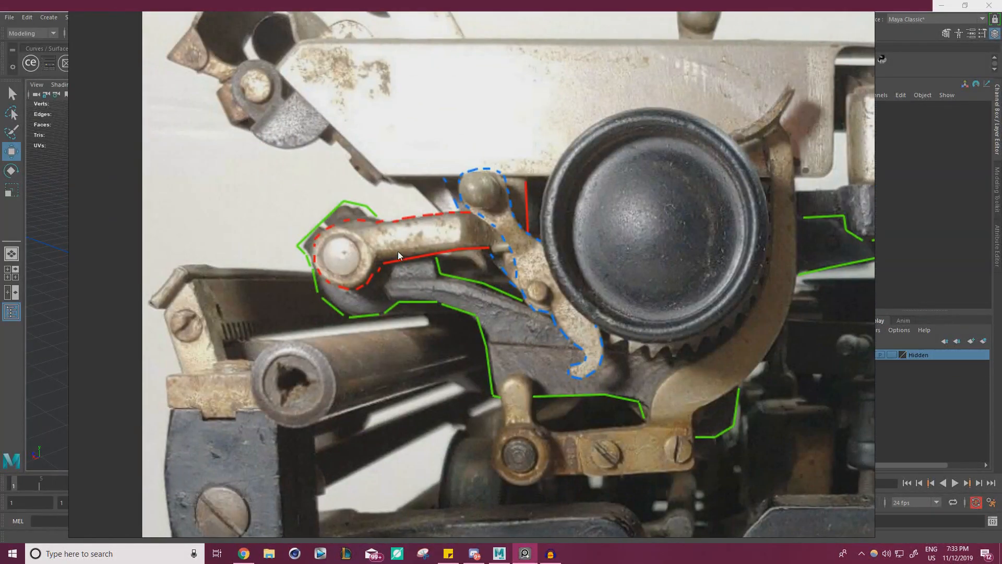
pyautogui.scroll(-6, 439, 251)
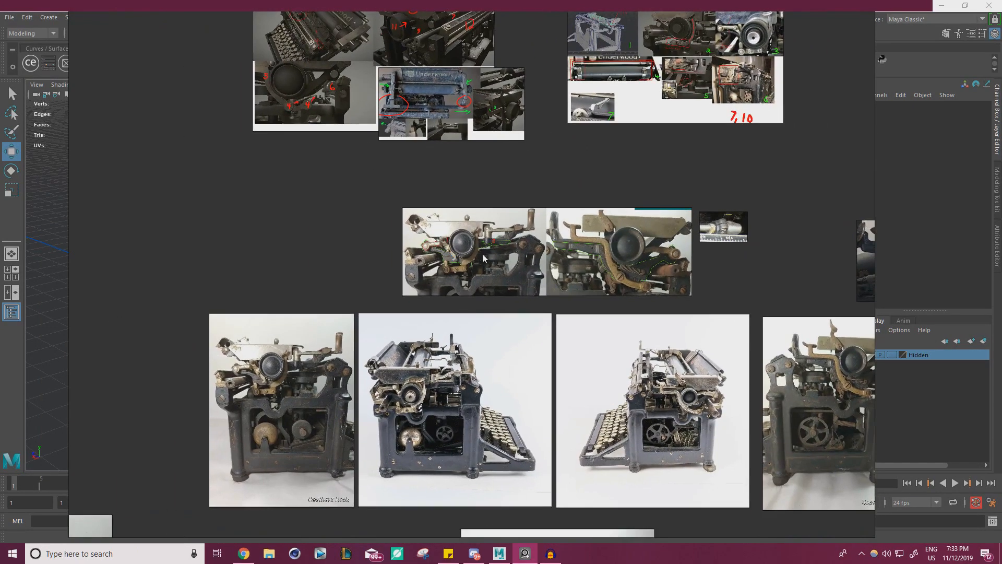
pyautogui.moveTo(483, 258); pyautogui.dragTo(376, 233, button='middle')
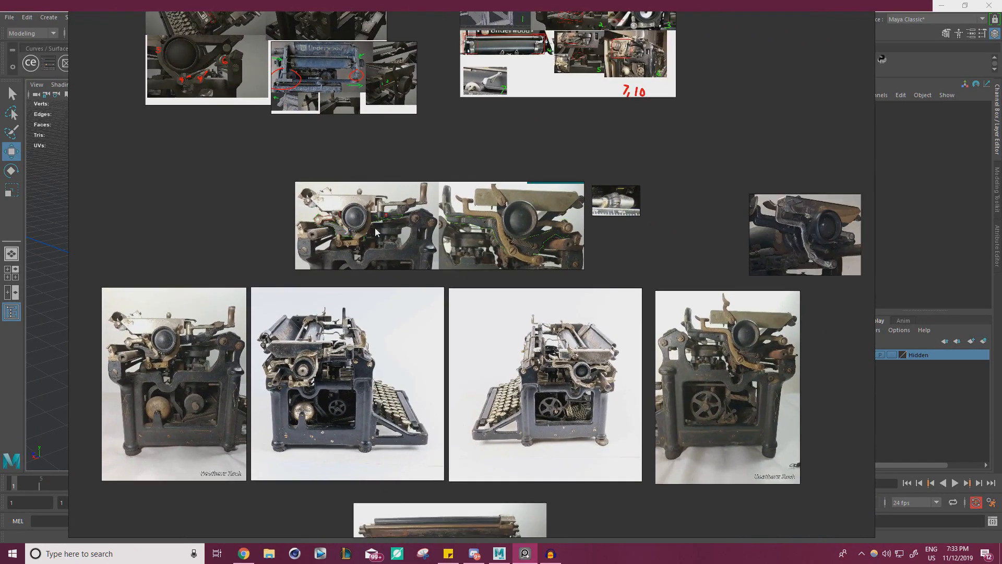
pyautogui.moveTo(406, 383); pyautogui.dragTo(463, 233, button='middle')
pyautogui.scroll(7, 491, 405)
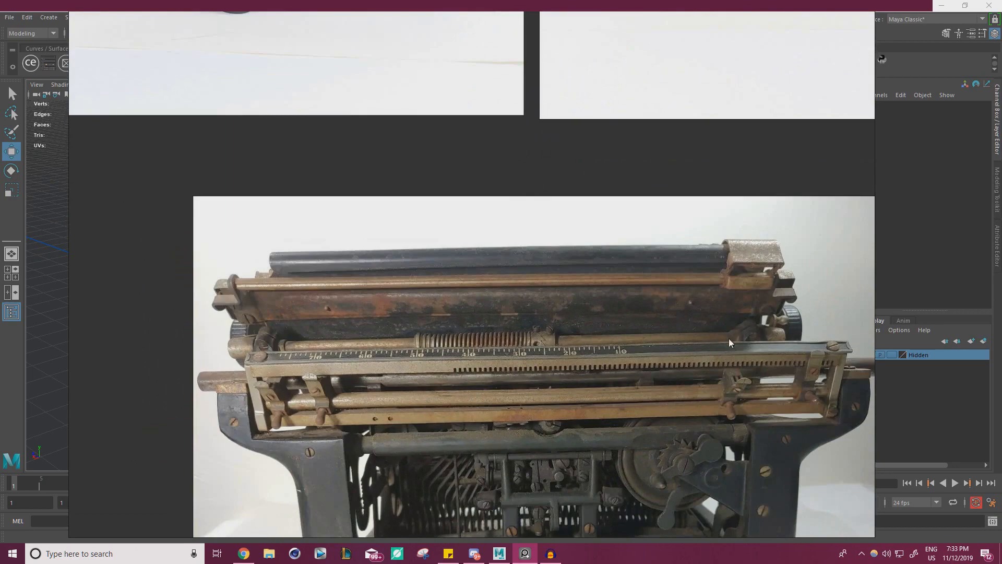
pyautogui.scroll(8, 541, 344)
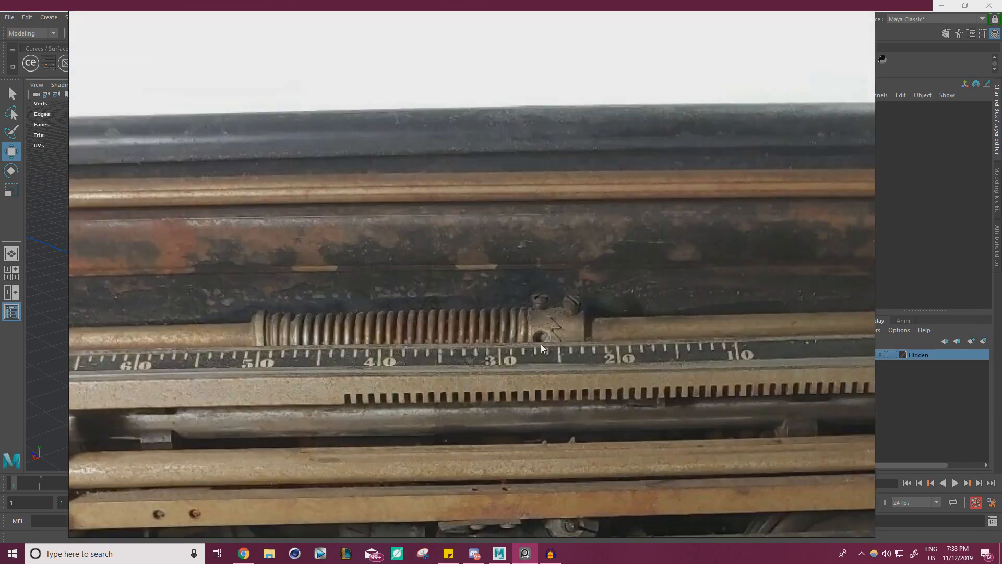
pyautogui.scroll(-5, 482, 323)
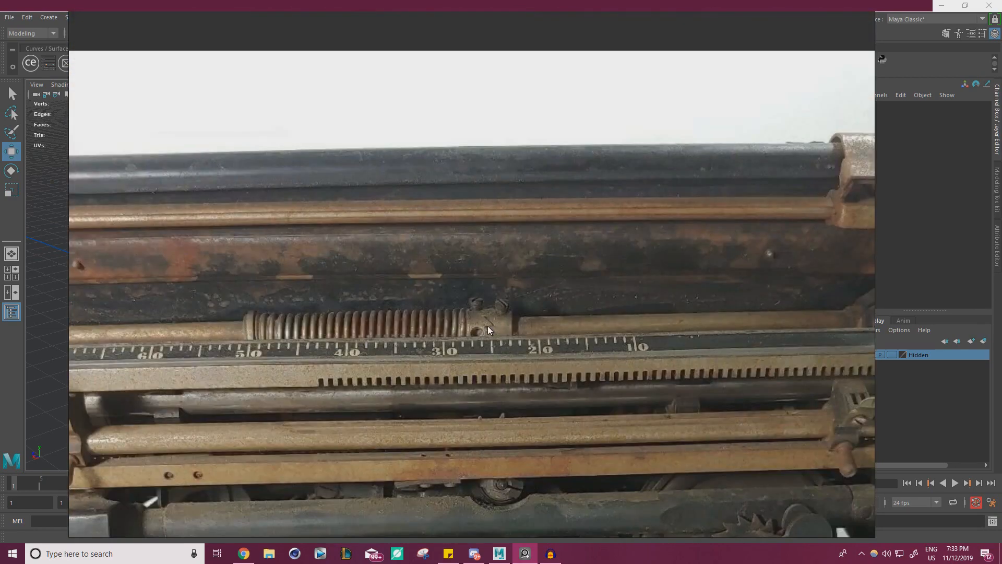
pyautogui.scroll(5, 487, 325)
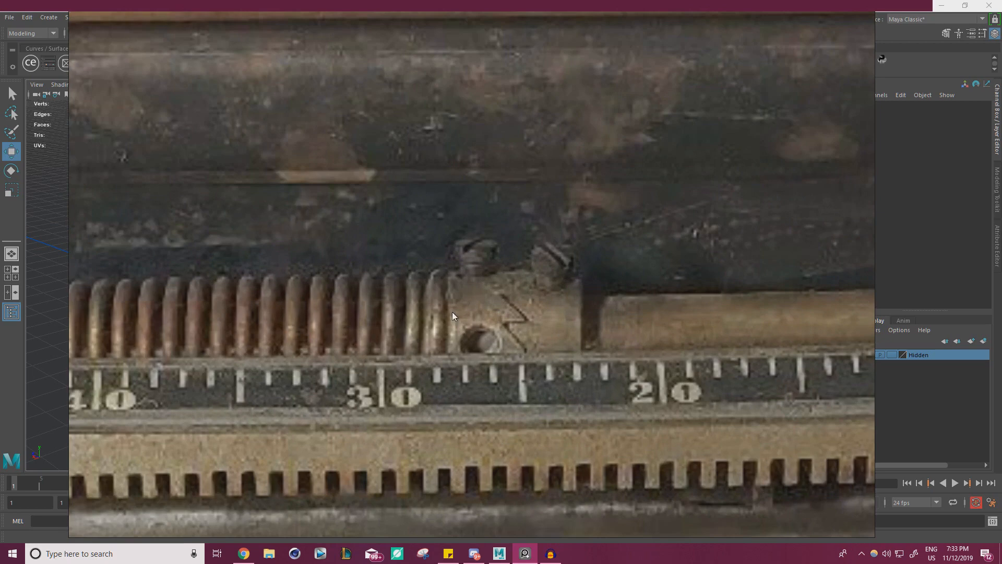
pyautogui.scroll(-10, 452, 312)
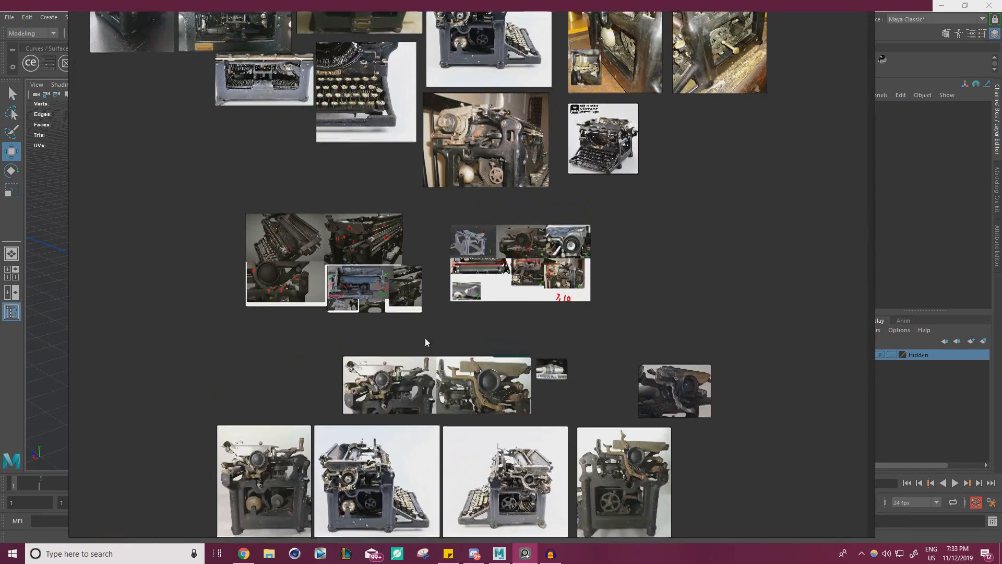
# Study the annotated side-view photo of the carriage, focusing on the outlined lever arms and bracket beside the platen knob.
pyautogui.scroll(5, 530, 235)
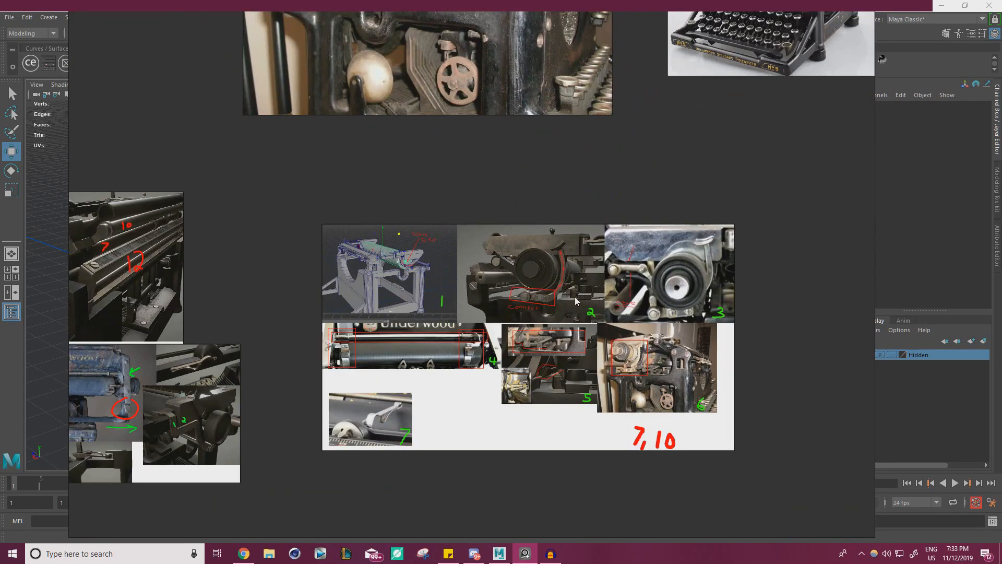
pyautogui.scroll(-3, 448, 363)
pyautogui.moveTo(533, 201); pyautogui.dragTo(665, 78, button='middle')
pyautogui.scroll(8, 381, 464)
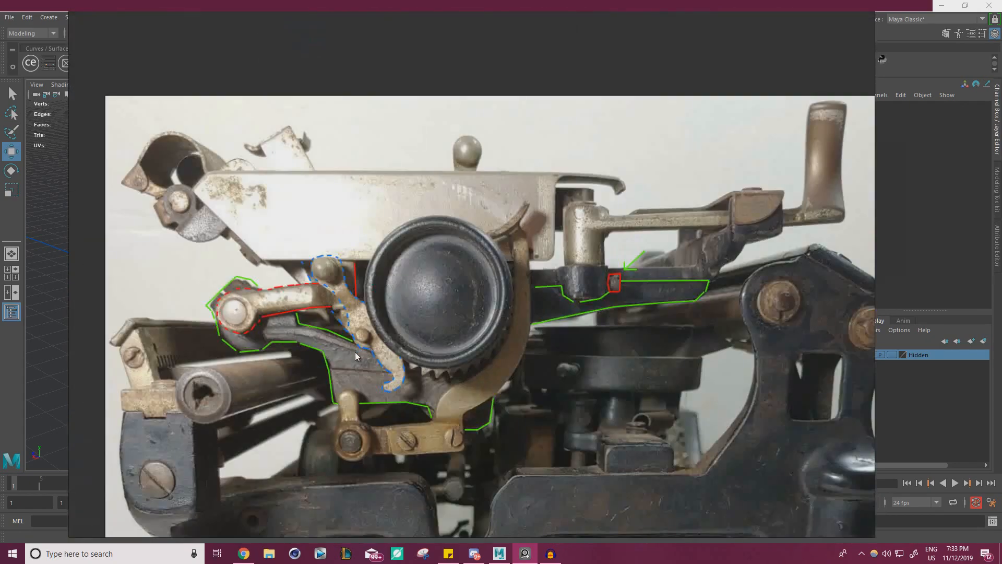
pyautogui.scroll(1, 355, 356)
pyautogui.moveTo(360, 350); pyautogui.dragTo(409, 327, button='middle')
pyautogui.scroll(-8, 467, 380)
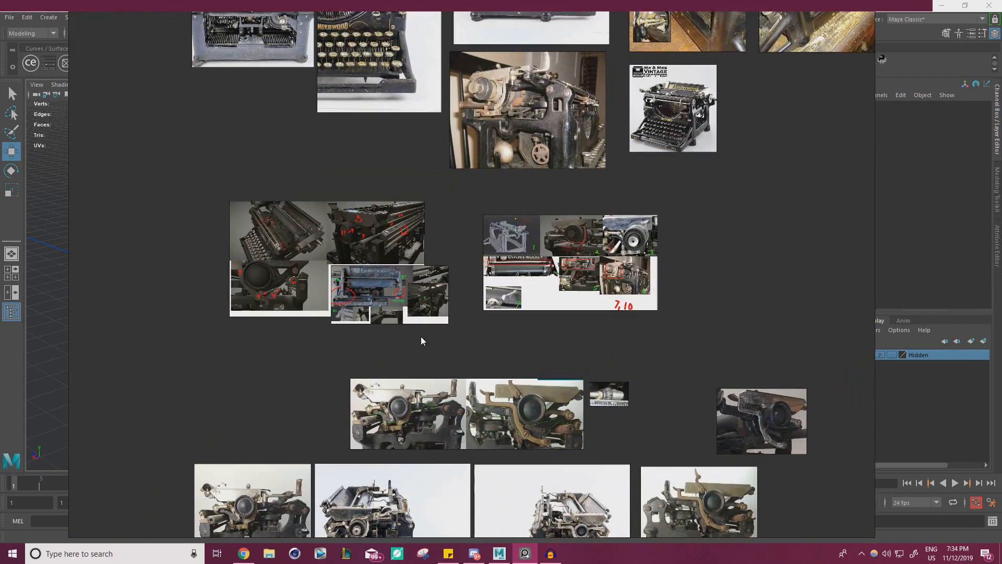
pyautogui.scroll(8, 521, 275)
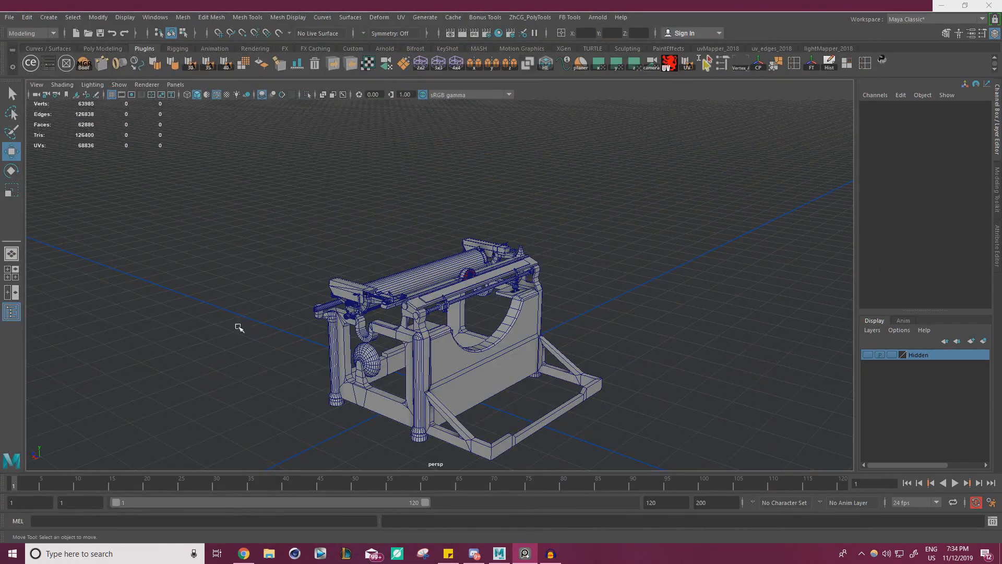
# Select the platen cylinder in the model and inspect how it sits between the two carriage side plates.
pyautogui.keyDown('alt'); pyautogui.moveTo(335, 295); pyautogui.dragTo(264, 334); pyautogui.keyUp('alt')
pyautogui.click(383, 281)
pyautogui.keyDown('alt'); pyautogui.moveTo(384, 281); pyautogui.dragTo(362, 293); pyautogui.keyUp('alt')
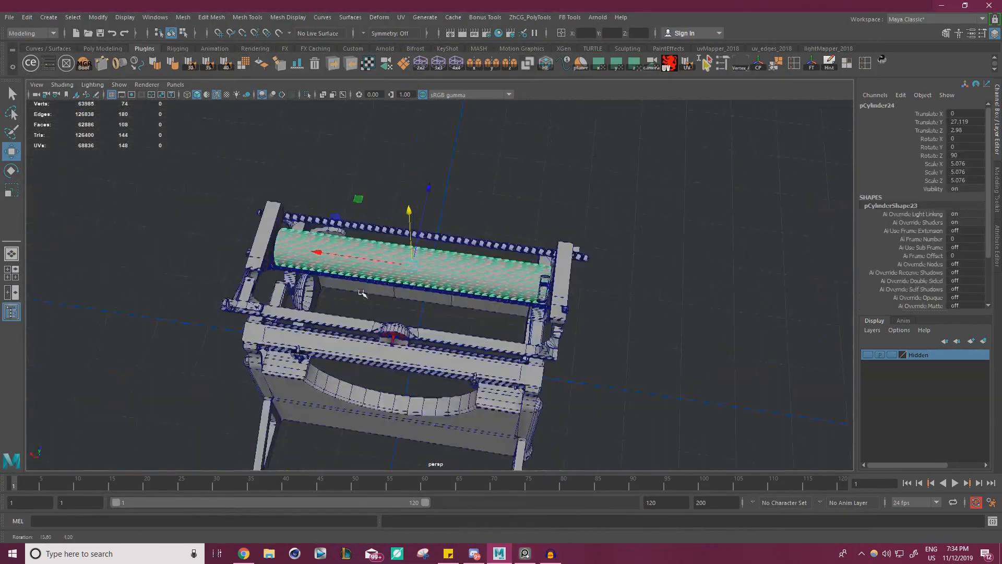
pyautogui.scroll(4, 425, 311)
pyautogui.keyDown('alt'); pyautogui.moveTo(488, 328); pyautogui.dragTo(579, 298); pyautogui.keyUp('alt')
pyautogui.scroll(1, 582, 298)
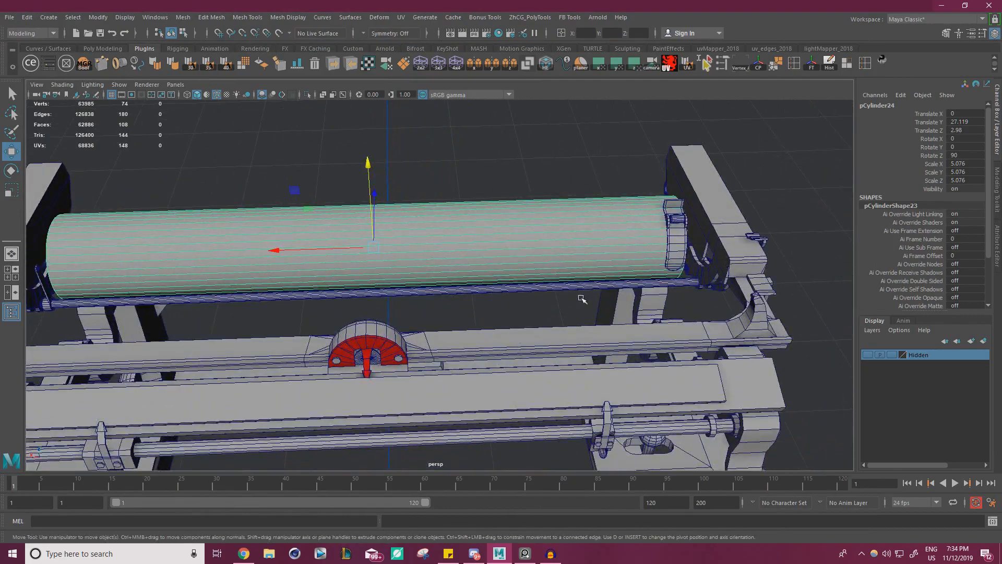
pyautogui.keyDown('alt'); pyautogui.moveTo(581, 298); pyautogui.dragTo(470, 298, button='right'); pyautogui.keyUp('alt')
pyautogui.keyDown('alt'); pyautogui.moveTo(470, 298); pyautogui.dragTo(582, 265); pyautogui.keyUp('alt')
pyautogui.keyDown('alt'); pyautogui.moveTo(582, 265); pyautogui.dragTo(607, 270, button='right'); pyautogui.keyUp('alt')
pyautogui.keyDown('alt'); pyautogui.moveTo(607, 270); pyautogui.dragTo(522, 326); pyautogui.keyUp('alt')
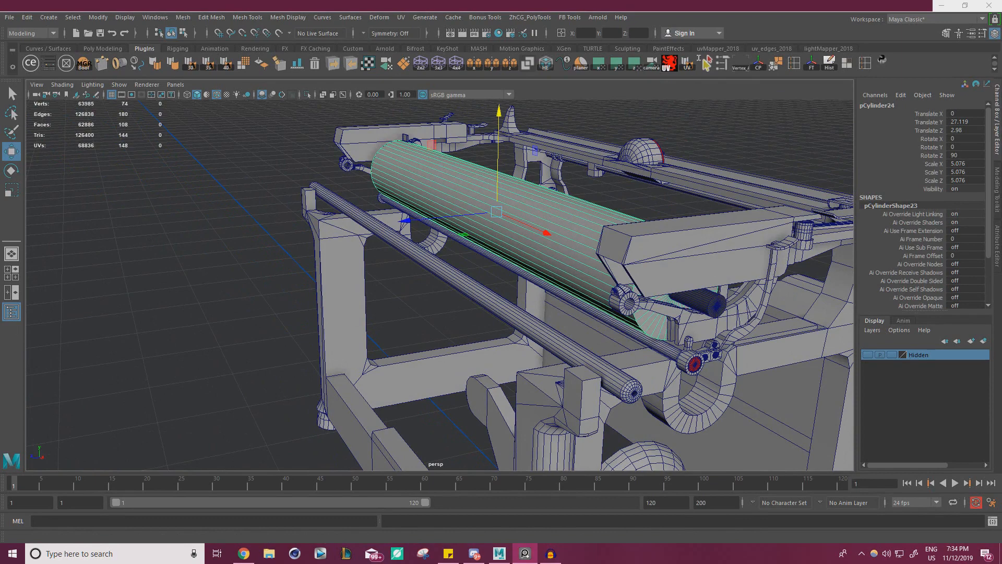
# Compare the outlined lever arm in the reference photo with the model's hollow bracket ring and slotted arm.
pyautogui.moveTo(0, 271); pyautogui.dragTo(211, 297, button='right')
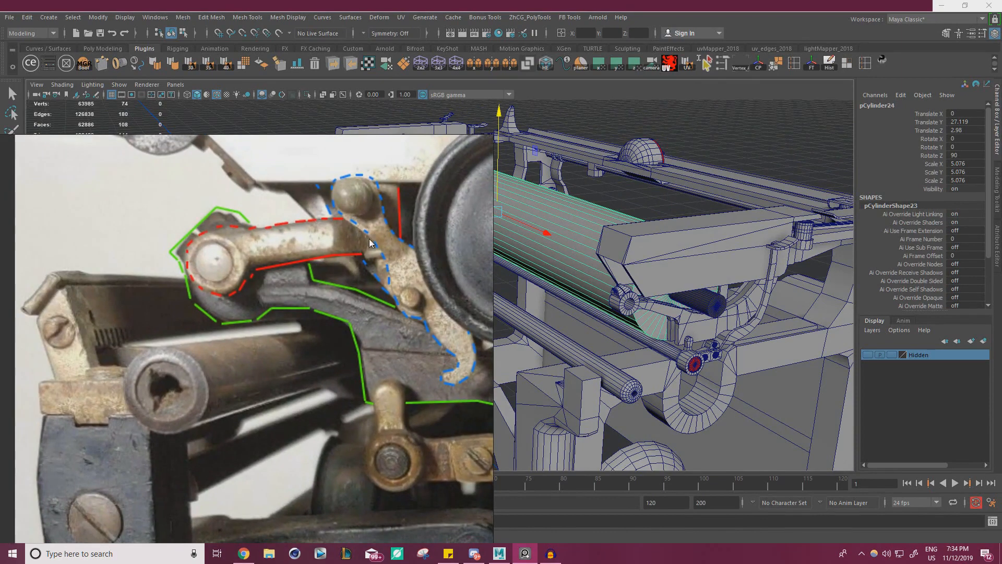
pyautogui.moveTo(370, 244); pyautogui.dragTo(0, 292, button='right')
pyautogui.keyDown('alt'); pyautogui.moveTo(315, 297); pyautogui.dragTo(292, 297); pyautogui.keyUp('alt')
pyautogui.keyDown('alt'); pyautogui.moveTo(365, 303); pyautogui.dragTo(601, 313, button='right'); pyautogui.keyUp('alt')
pyautogui.keyDown('alt'); pyautogui.moveTo(600, 313); pyautogui.dragTo(514, 282, button='middle'); pyautogui.keyUp('alt')
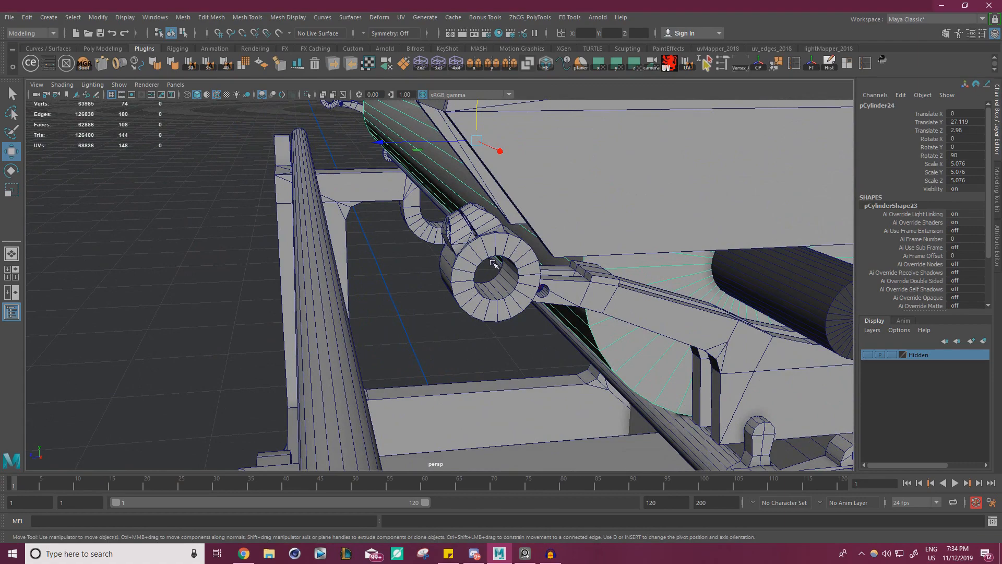
pyautogui.keyDown('alt'); pyautogui.moveTo(532, 316); pyautogui.dragTo(456, 312); pyautogui.keyUp('alt')
pyautogui.keyDown('alt'); pyautogui.moveTo(457, 312); pyautogui.dragTo(455, 360, button='middle'); pyautogui.keyUp('alt')
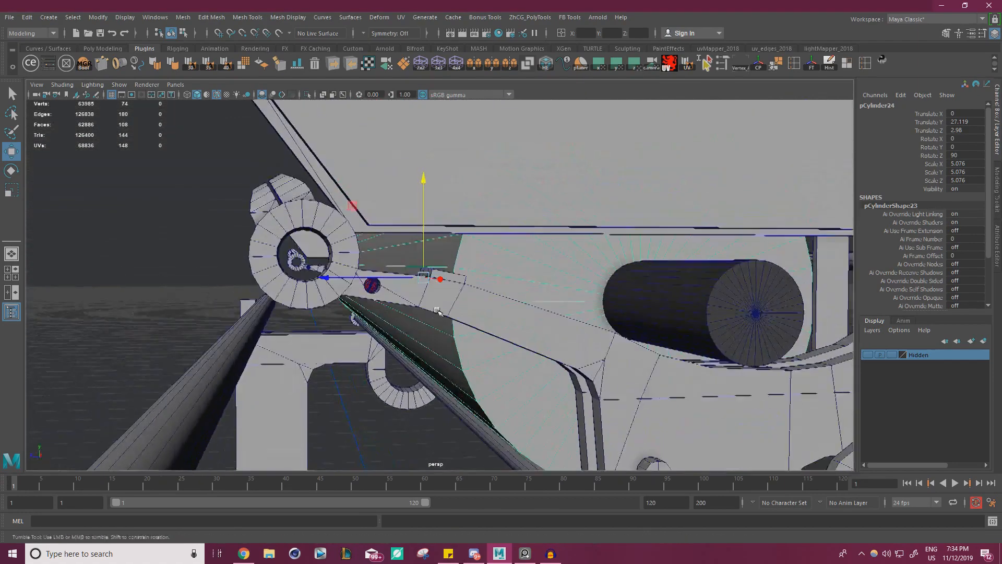
pyautogui.keyDown('alt'); pyautogui.moveTo(455, 261); pyautogui.dragTo(452, 320, button='middle'); pyautogui.keyUp('alt')
pyautogui.keyDown('alt'); pyautogui.moveTo(452, 320); pyautogui.dragTo(475, 390); pyautogui.keyUp('alt')
pyautogui.keyDown('alt'); pyautogui.moveTo(474, 390); pyautogui.dragTo(472, 438, button='middle'); pyautogui.keyUp('alt')
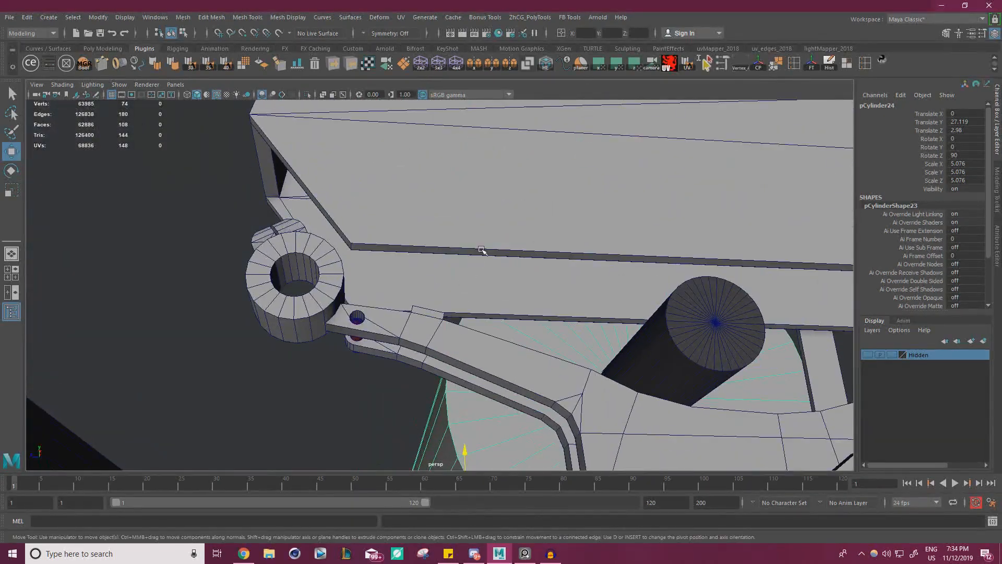
# Select the carriage side plates and inspect them together with the bracket below from the side and in overview.
pyautogui.scroll(3, 464, 281)
pyautogui.scroll(-8, 452, 304)
pyautogui.keyDown('alt'); pyautogui.moveTo(459, 263); pyautogui.dragTo(464, 340); pyautogui.keyUp('alt')
pyautogui.scroll(-4, 444, 304)
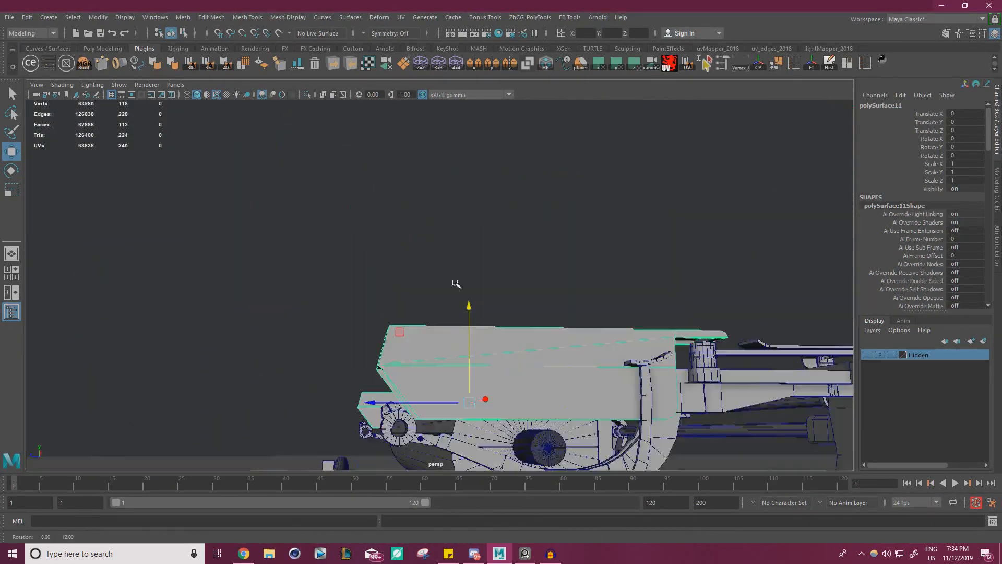
pyautogui.scroll(-3, 443, 303)
pyautogui.keyDown('alt'); pyautogui.moveTo(464, 339); pyautogui.dragTo(406, 268, button='middle'); pyautogui.keyUp('alt')
pyautogui.keyDown('alt'); pyautogui.moveTo(407, 268); pyautogui.dragTo(583, 330); pyautogui.keyUp('alt')
pyautogui.scroll(-6, 583, 330)
# Look through the reference board's side and rear photos for a clear view of the carriage end beside the platen knob.
pyautogui.hotkey('alt', 'Tab')
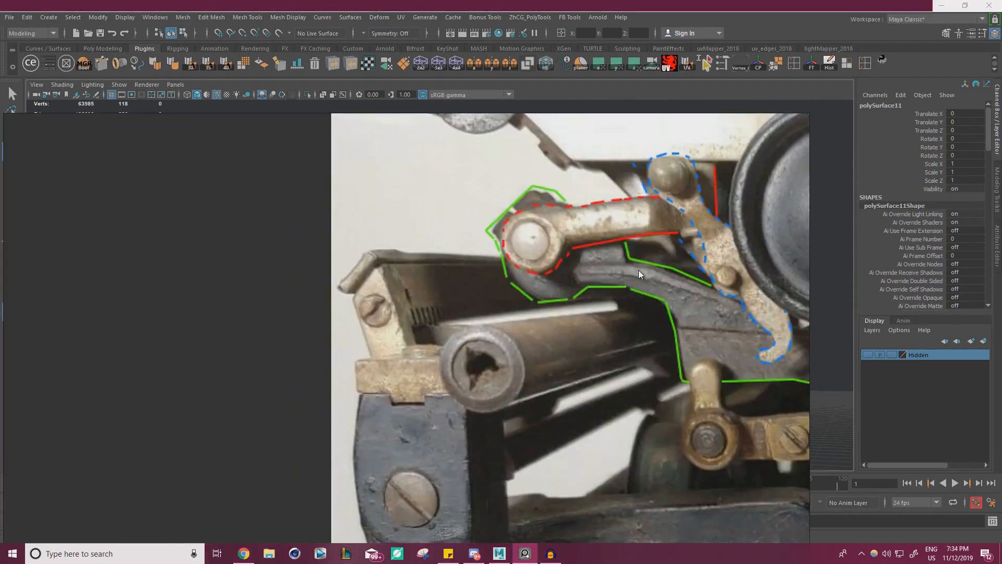
pyautogui.scroll(-8, 638, 270)
pyautogui.scroll(6, 478, 315)
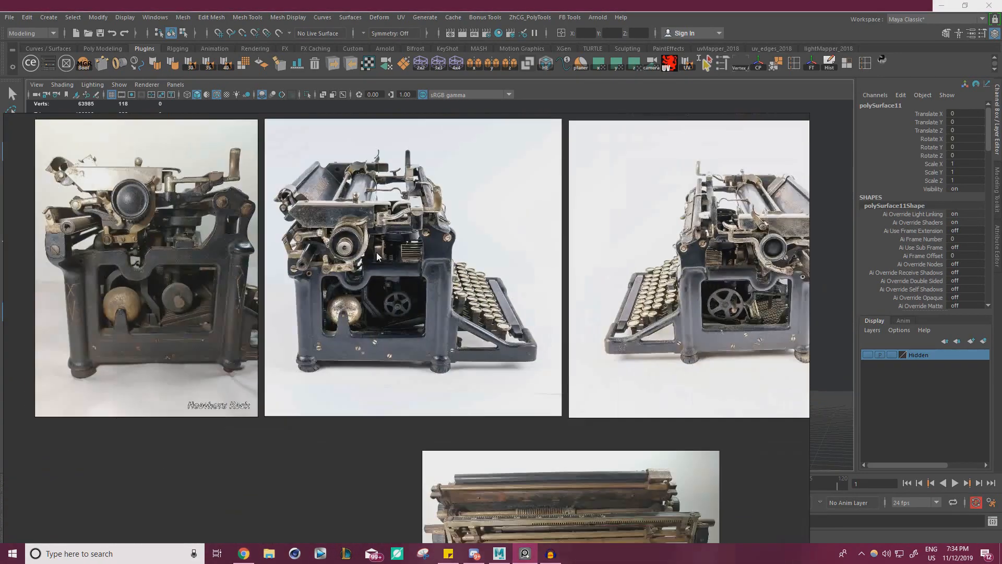
pyautogui.scroll(4, 537, 316)
pyautogui.scroll(-9, 534, 352)
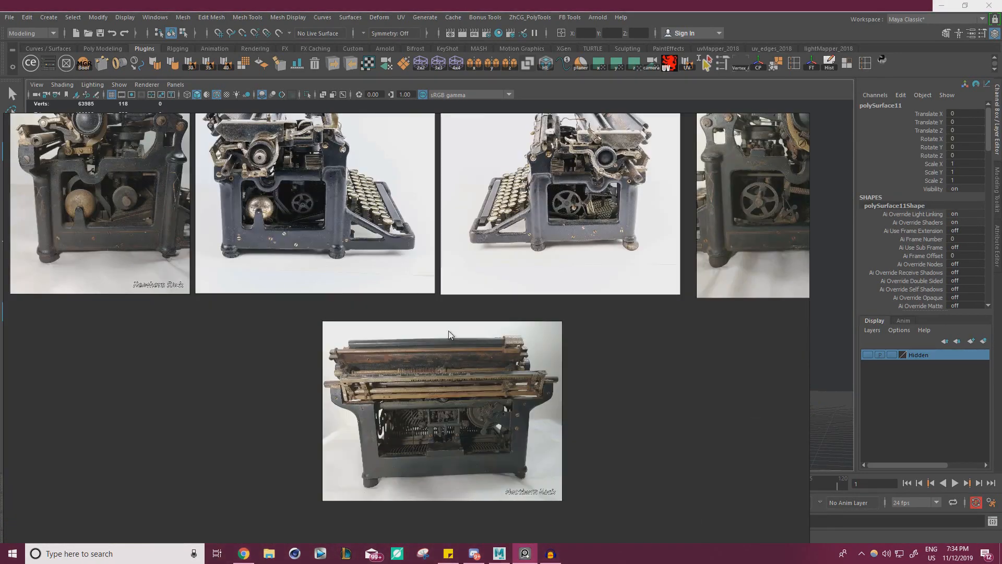
pyautogui.scroll(-3, 373, 366)
pyautogui.scroll(8, 461, 349)
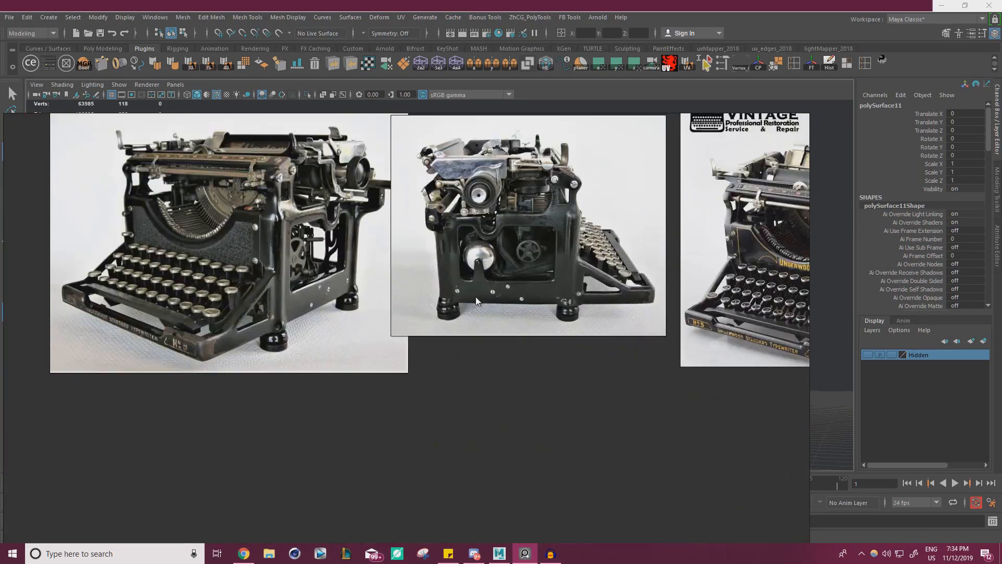
pyautogui.scroll(-8, 417, 277)
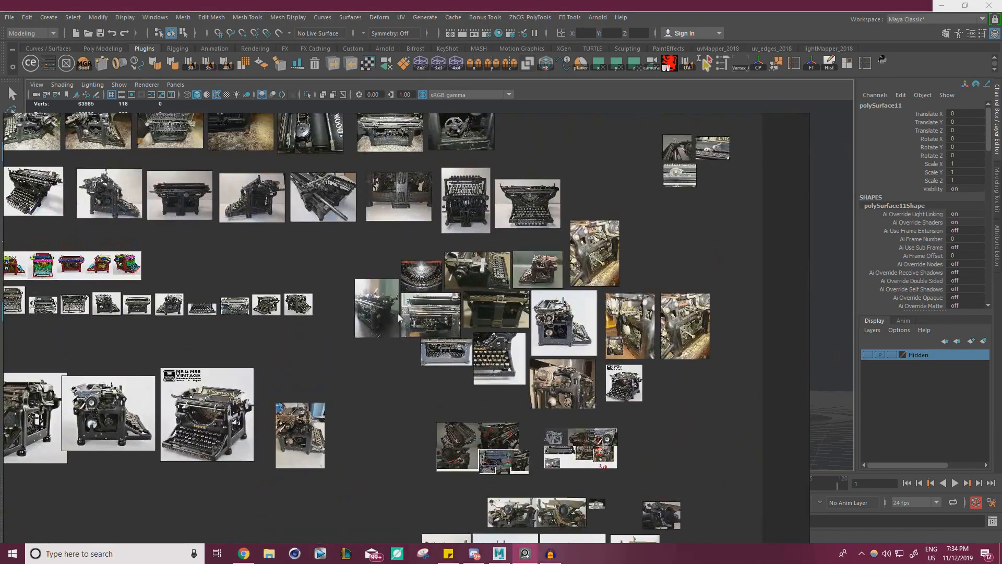
pyautogui.scroll(10, 395, 324)
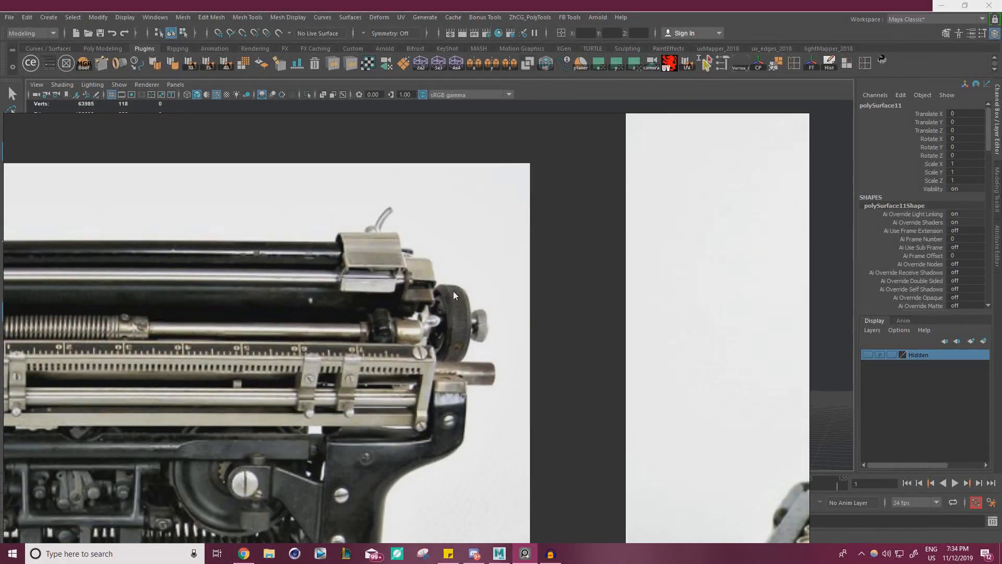
# Study the Underwood rear-view photo and the raised front photo for the platen, paper rods and carriage end parts.
pyautogui.hotkey('ctrl', 'm')
pyautogui.keyDown('alt'); pyautogui.moveTo(416, 261); pyautogui.dragTo(354, 334); pyautogui.keyUp('alt')
pyautogui.moveTo(0, 295); pyautogui.dragTo(556, 284, button='right')
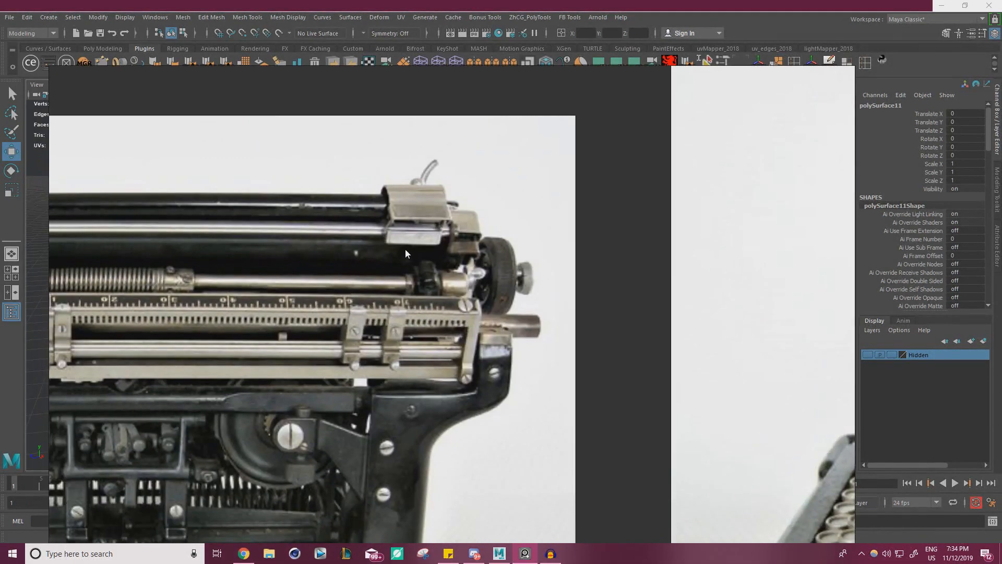
pyautogui.scroll(-6, 556, 284)
pyautogui.scroll(3, 336, 271)
pyautogui.scroll(-3, 570, 253)
pyautogui.moveTo(566, 254); pyautogui.dragTo(280, 289, button='middle')
pyautogui.moveTo(495, 289); pyautogui.dragTo(730, 321, button='middle')
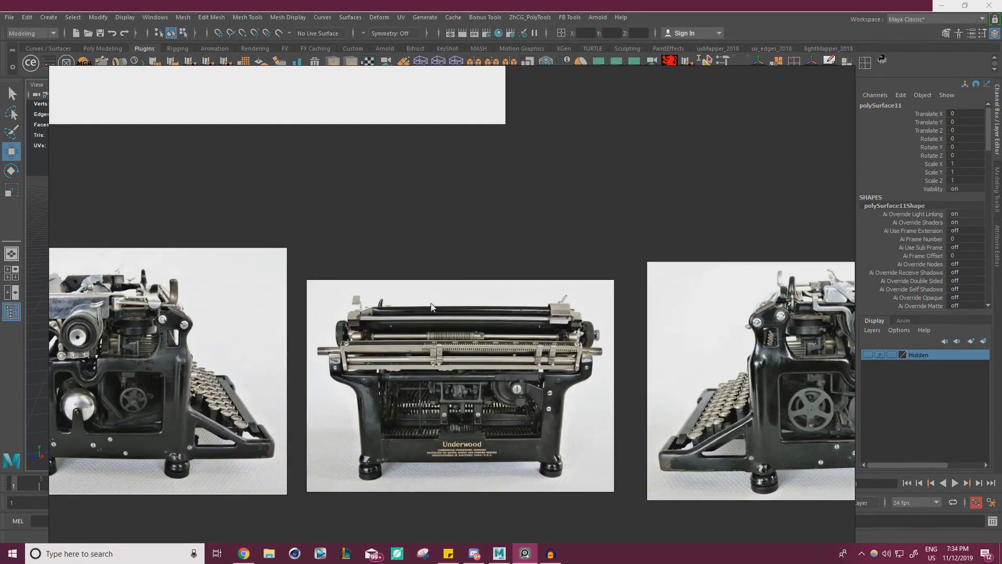
pyautogui.moveTo(131, 265); pyautogui.dragTo(668, 339, button='middle')
pyautogui.moveTo(137, 221); pyautogui.dragTo(339, 303, button='middle')
pyautogui.scroll(-3, 339, 302)
pyautogui.scroll(5, 339, 313)
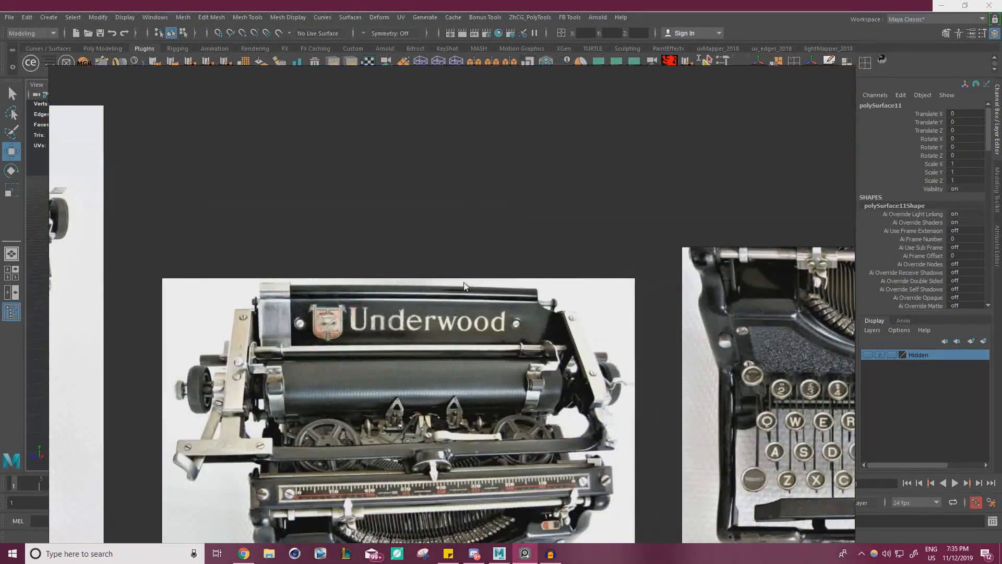
pyautogui.scroll(3, 236, 365)
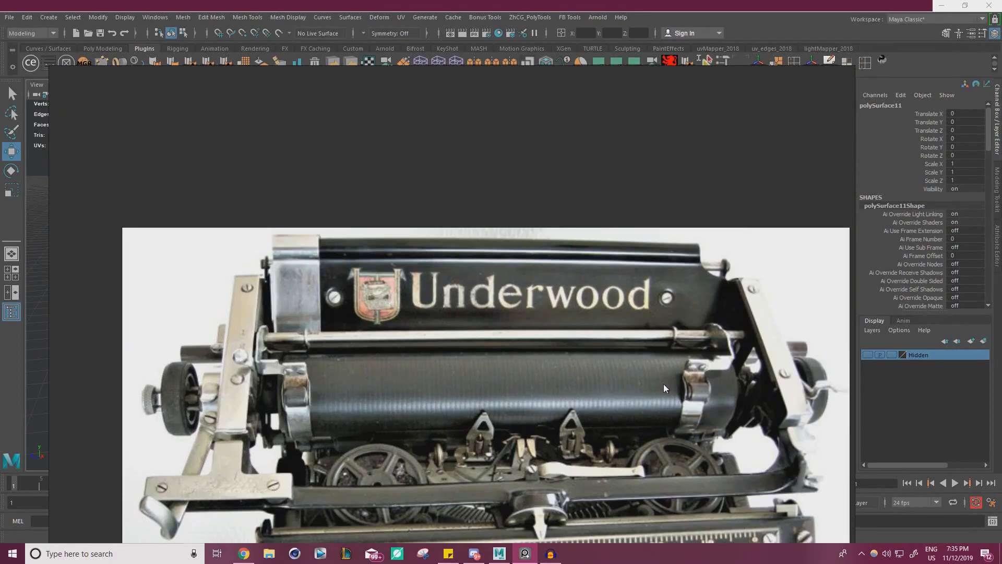
# Switch back to Maya and select the ringed bracket at the platen's end for a closer look.
pyautogui.hotkey('alt', 'Tab')
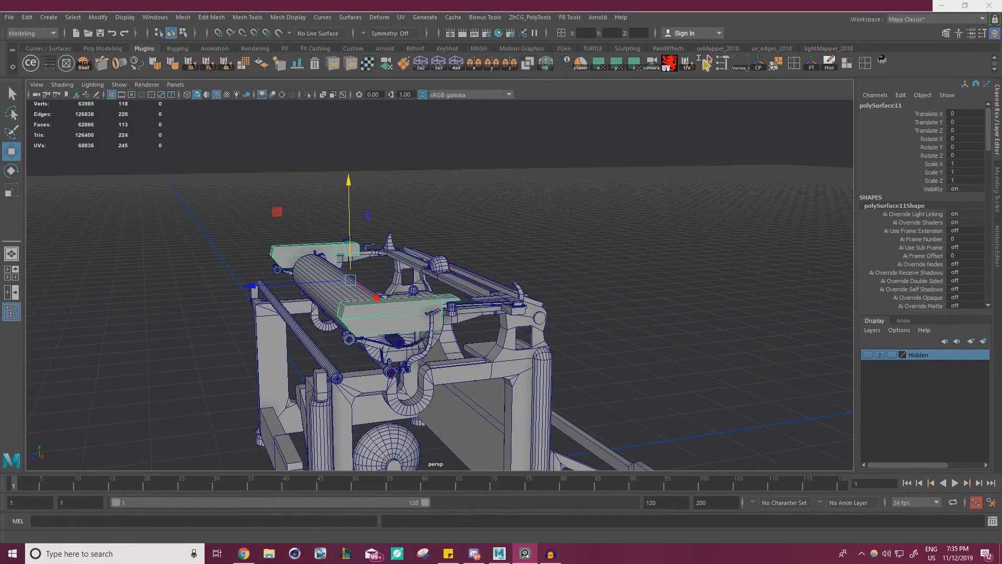
pyautogui.moveTo(464, 269)
pyautogui.keyDown('alt'); pyautogui.mouseDown()
pyautogui.moveTo(387, 294)
pyautogui.moveTo(454, 270)
pyautogui.mouseUp(); pyautogui.keyUp('alt')
pyautogui.keyDown('alt'); pyautogui.moveTo(454, 270); pyautogui.dragTo(479, 270, button='right'); pyautogui.keyUp('alt')
pyautogui.keyDown('alt'); pyautogui.moveTo(479, 269); pyautogui.dragTo(566, 254); pyautogui.keyUp('alt')
pyautogui.keyDown('alt'); pyautogui.moveTo(428, 263); pyautogui.dragTo(459, 263, button='right'); pyautogui.keyUp('alt')
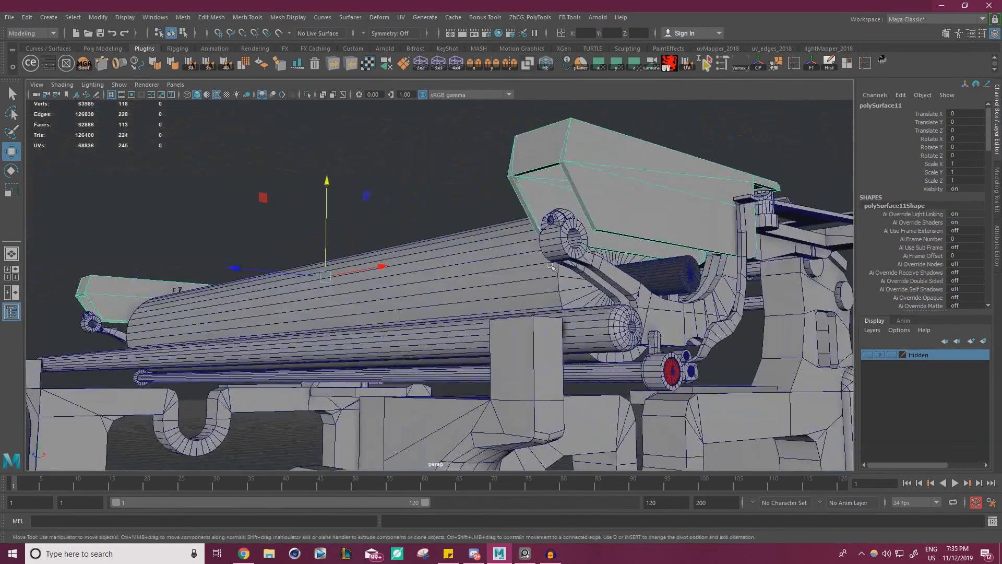
pyautogui.keyDown('alt'); pyautogui.moveTo(460, 264); pyautogui.dragTo(437, 283); pyautogui.keyUp('alt')
pyautogui.keyDown('alt'); pyautogui.moveTo(437, 282); pyautogui.dragTo(531, 320, button='right'); pyautogui.keyUp('alt')
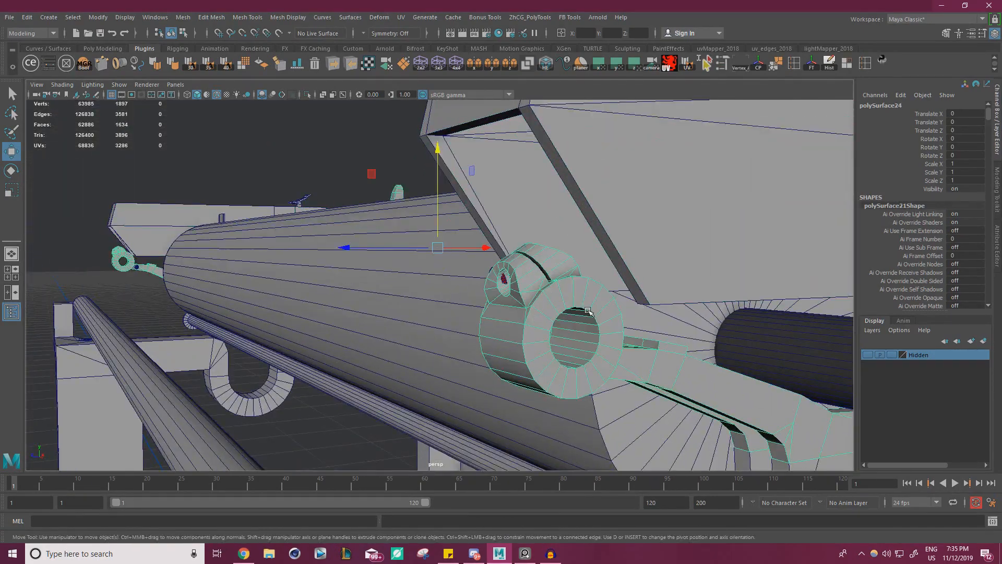
# Select the small screw in the bracket's lever arm and move it along X to 23.223.
pyautogui.keyDown('alt'); pyautogui.moveTo(588, 310); pyautogui.dragTo(781, 270); pyautogui.keyUp('alt')
pyautogui.keyDown('alt'); pyautogui.moveTo(782, 270); pyautogui.dragTo(598, 297, button='middle'); pyautogui.keyUp('alt')
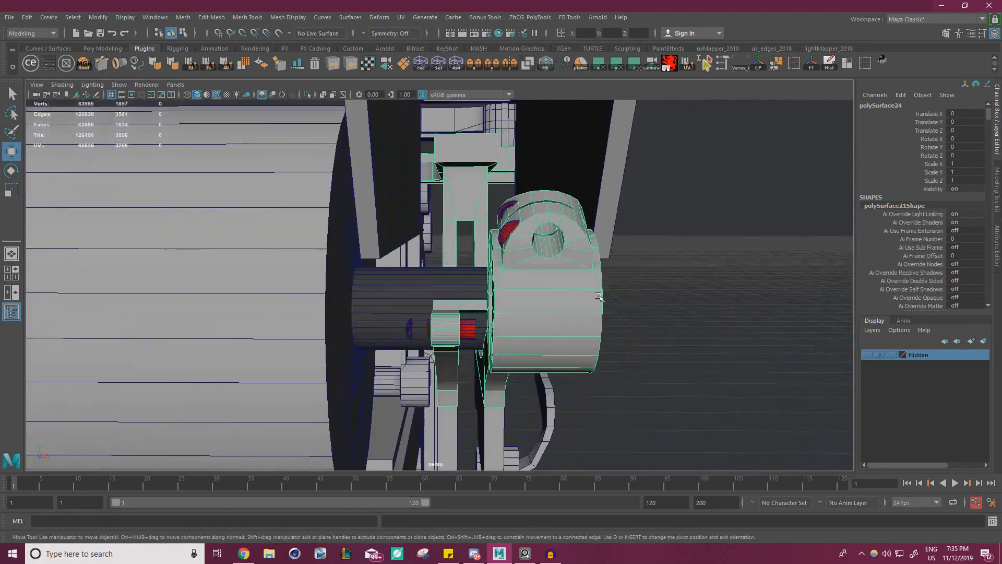
pyautogui.keyDown('alt'); pyautogui.moveTo(599, 297); pyautogui.dragTo(583, 287); pyautogui.keyUp('alt')
pyautogui.keyDown('alt'); pyautogui.moveTo(520, 256); pyautogui.dragTo(544, 173); pyautogui.keyUp('alt')
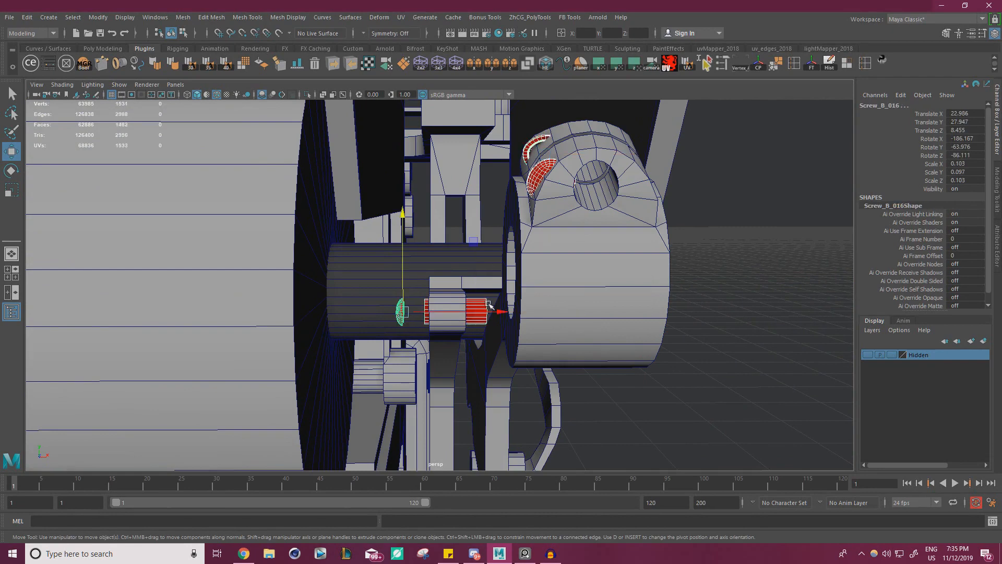
pyautogui.keyDown('alt'); pyautogui.moveTo(522, 311); pyautogui.dragTo(548, 292); pyautogui.keyUp('alt')
pyautogui.keyDown('alt'); pyautogui.moveTo(548, 292); pyautogui.dragTo(534, 279, button='middle'); pyautogui.keyUp('alt')
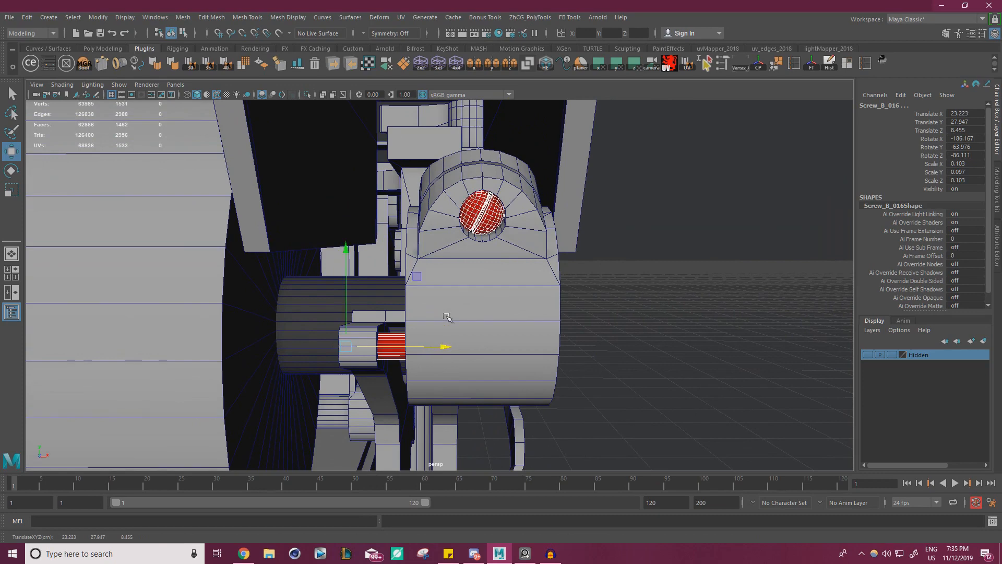
pyautogui.moveTo(446, 317)
pyautogui.keyDown('alt'); pyautogui.mouseDown()
pyautogui.moveTo(465, 331)
pyautogui.moveTo(448, 322)
pyautogui.mouseUp(); pyautogui.keyUp('alt')
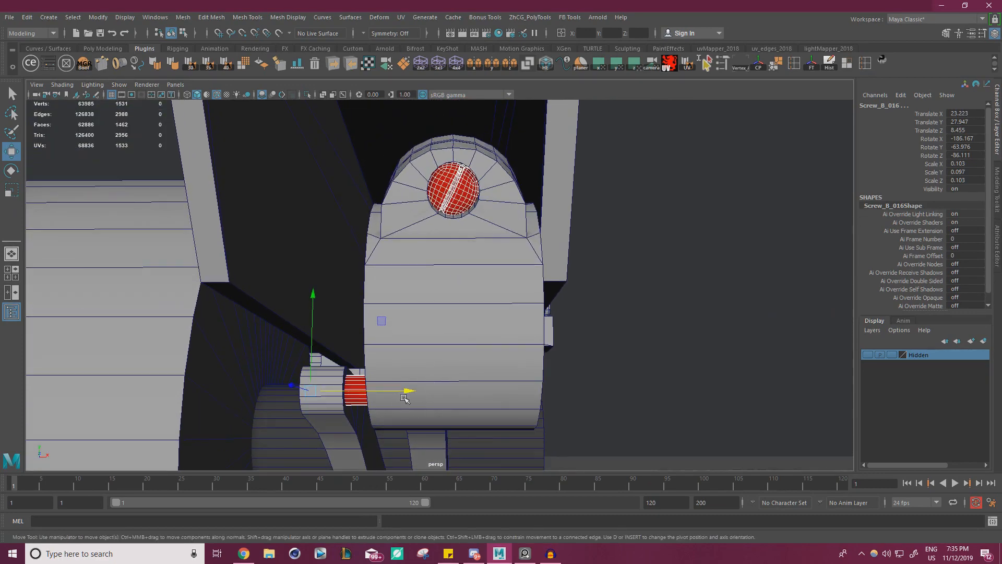
pyautogui.click(640, 385)
# Examine how the screws sit in the slotted bracket arms at both ends of the platen.
pyautogui.keyDown('alt'); pyautogui.moveTo(640, 384); pyautogui.dragTo(559, 246); pyautogui.keyUp('alt')
pyautogui.keyDown('alt'); pyautogui.moveTo(559, 246); pyautogui.dragTo(600, 297, button='right'); pyautogui.keyUp('alt')
pyautogui.keyDown('alt'); pyautogui.moveTo(600, 297); pyautogui.dragTo(183, 291); pyautogui.keyUp('alt')
pyautogui.keyDown('alt'); pyautogui.moveTo(184, 291); pyautogui.dragTo(360, 297, button='middle'); pyautogui.keyUp('alt')
pyautogui.keyDown('alt'); pyautogui.moveTo(360, 298); pyautogui.dragTo(386, 301, button='right'); pyautogui.keyUp('alt')
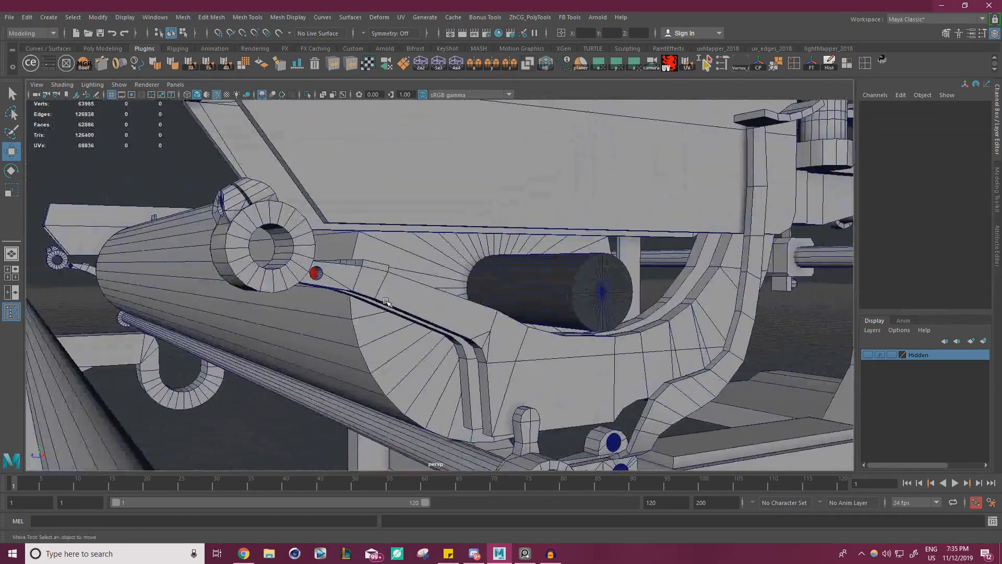
pyautogui.keyDown('alt'); pyautogui.moveTo(386, 301); pyautogui.dragTo(366, 313); pyautogui.keyUp('alt')
pyautogui.keyDown('alt'); pyautogui.moveTo(365, 313); pyautogui.dragTo(425, 316, button='right'); pyautogui.keyUp('alt')
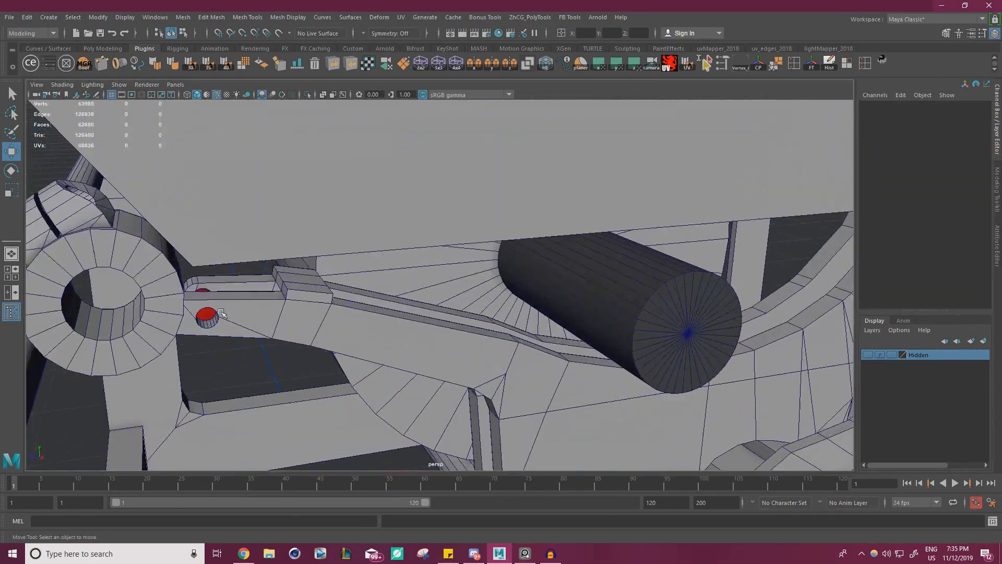
pyautogui.keyDown('alt'); pyautogui.moveTo(220, 312); pyautogui.dragTo(626, 276); pyautogui.keyUp('alt')
pyautogui.keyDown('alt'); pyautogui.moveTo(626, 277); pyautogui.dragTo(659, 273, button='right'); pyautogui.keyUp('alt')
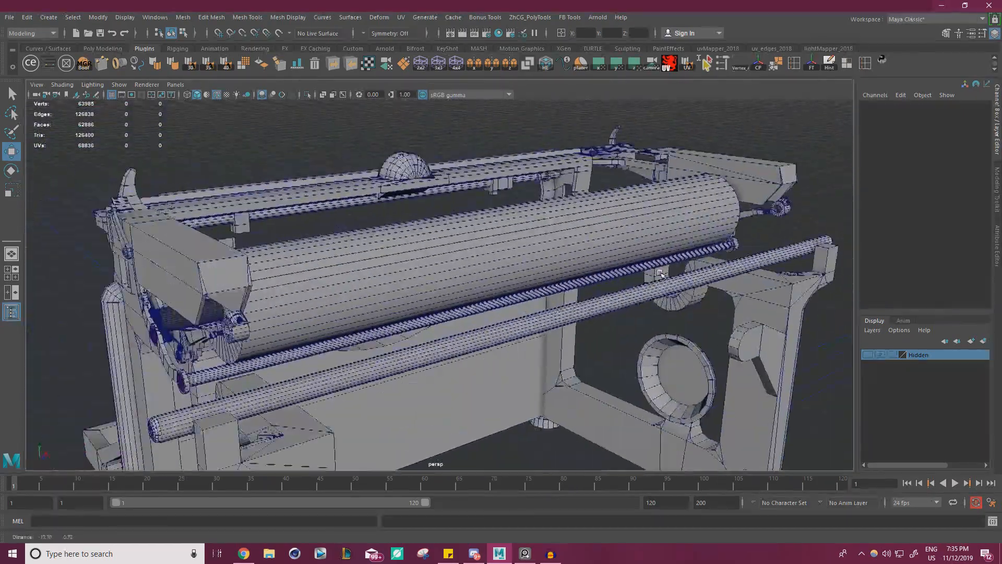
pyautogui.keyDown('alt'); pyautogui.moveTo(660, 273); pyautogui.dragTo(673, 302); pyautogui.keyUp('alt')
pyautogui.keyDown('alt'); pyautogui.moveTo(674, 302); pyautogui.dragTo(693, 320, button='right'); pyautogui.keyUp('alt')
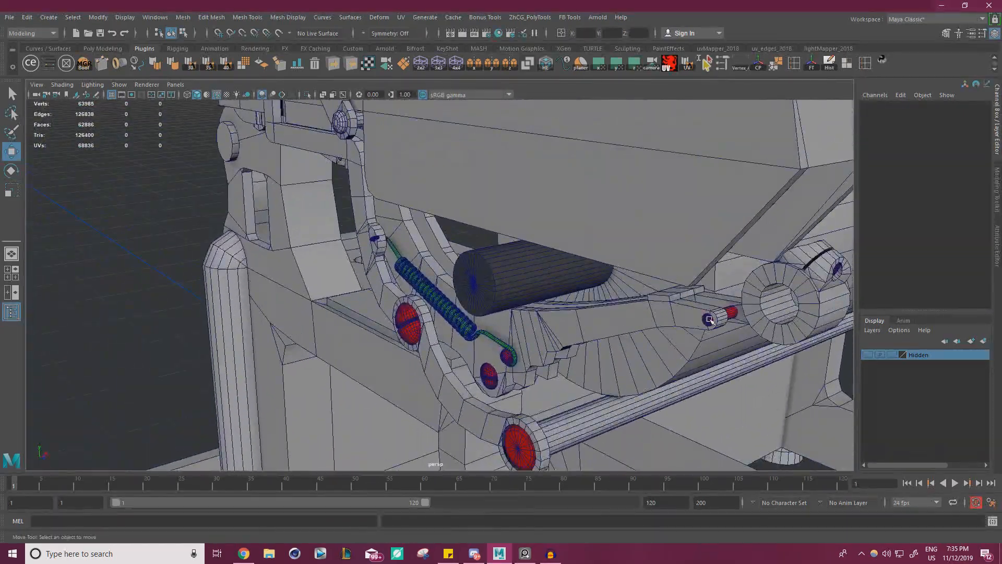
# Duplicate the bracket arm's screw and move the copy along X to 24.637.
pyautogui.keyDown('alt'); pyautogui.moveTo(704, 319); pyautogui.dragTo(548, 292); pyautogui.keyUp('alt')
pyautogui.keyDown('alt'); pyautogui.moveTo(548, 292); pyautogui.dragTo(452, 255, button='right'); pyautogui.keyUp('alt')
pyautogui.keyDown('alt'); pyautogui.moveTo(452, 255); pyautogui.dragTo(440, 258); pyautogui.keyUp('alt')
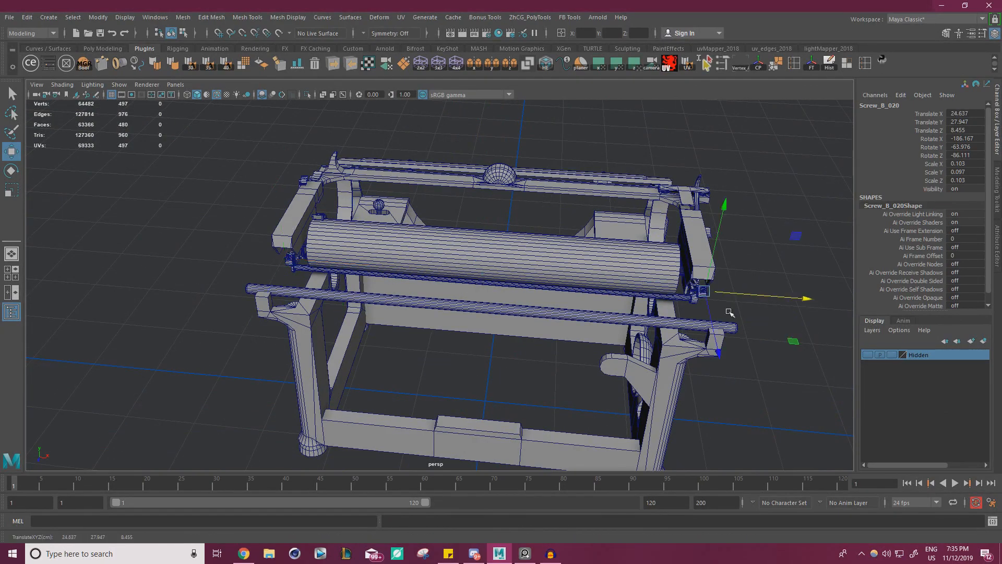
# Rotate the screw copy to -375.064, 63.429, -101.868 and seat it in the arm's outer hole at X 24.057.
pyautogui.keyDown('alt'); pyautogui.moveTo(730, 313); pyautogui.dragTo(501, 272); pyautogui.keyUp('alt')
pyautogui.keyDown('alt'); pyautogui.moveTo(501, 271); pyautogui.dragTo(665, 302, button='right'); pyautogui.keyUp('alt')
pyautogui.keyDown('alt'); pyautogui.moveTo(665, 303); pyautogui.dragTo(574, 313, button='middle'); pyautogui.keyUp('alt')
pyautogui.keyDown('alt'); pyautogui.moveTo(574, 313); pyautogui.dragTo(647, 323, button='right'); pyautogui.keyUp('alt')
pyautogui.keyDown('alt'); pyautogui.moveTo(648, 323); pyautogui.dragTo(474, 261); pyautogui.keyUp('alt')
pyautogui.press('f')
pyautogui.keyDown('alt'); pyautogui.moveTo(425, 262); pyautogui.dragTo(281, 254, button='right'); pyautogui.keyUp('alt')
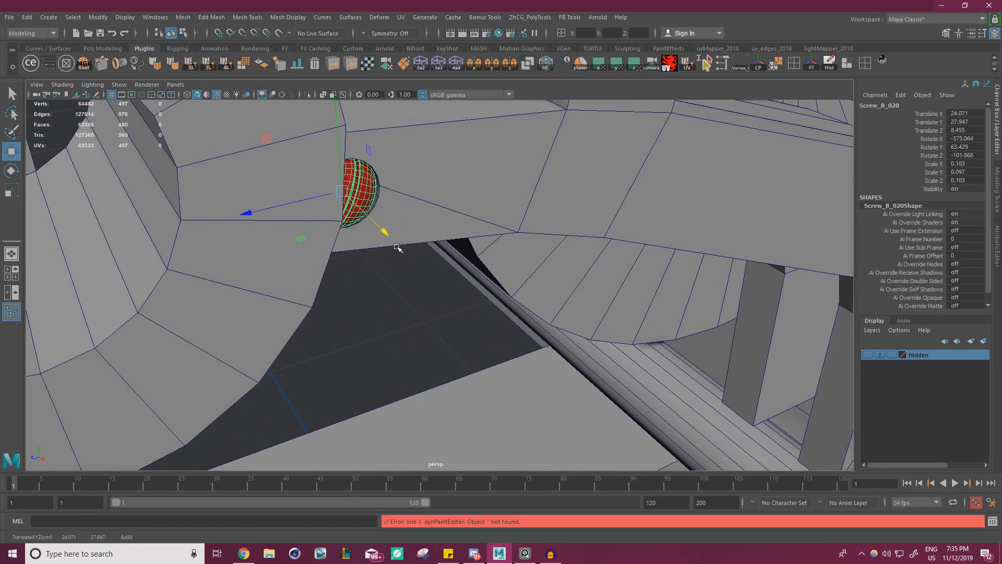
pyautogui.keyDown('alt'); pyautogui.moveTo(418, 247); pyautogui.dragTo(377, 292); pyautogui.keyUp('alt')
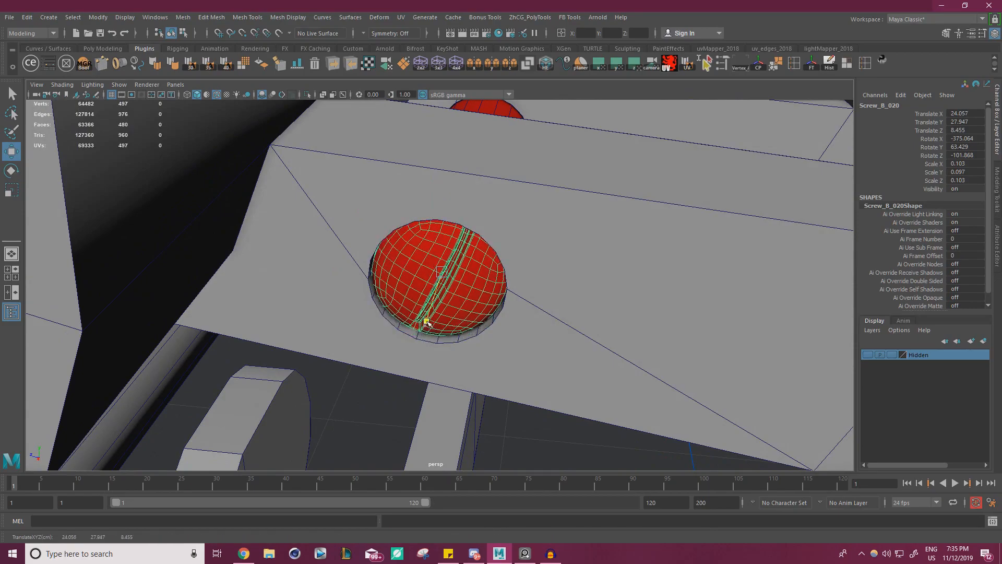
pyautogui.keyDown('alt'); pyautogui.moveTo(462, 304); pyautogui.dragTo(345, 270); pyautogui.keyUp('alt')
pyautogui.scroll(-6, 417, 277)
pyautogui.scroll(6, 437, 288)
# Switch to the reference board and find the side photo with the outlined bracket and lever arm.
pyautogui.hotkey('alt', 'Tab')
pyautogui.scroll(-5, 105, 329)
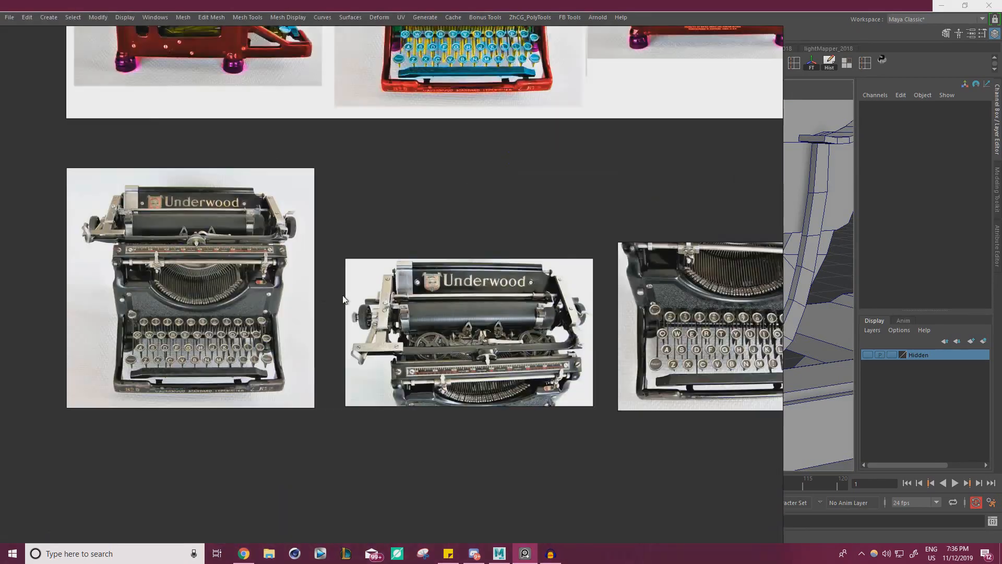
pyautogui.moveTo(416, 427); pyautogui.dragTo(484, 105, button='middle')
pyautogui.moveTo(445, 321); pyautogui.dragTo(254, 248, button='middle')
pyautogui.moveTo(714, 187); pyautogui.dragTo(177, 414, button='middle')
pyautogui.moveTo(542, 227); pyautogui.dragTo(255, 382, button='middle')
pyautogui.moveTo(396, 165); pyautogui.dragTo(320, 334, button='middle')
pyautogui.scroll(-7, 320, 334)
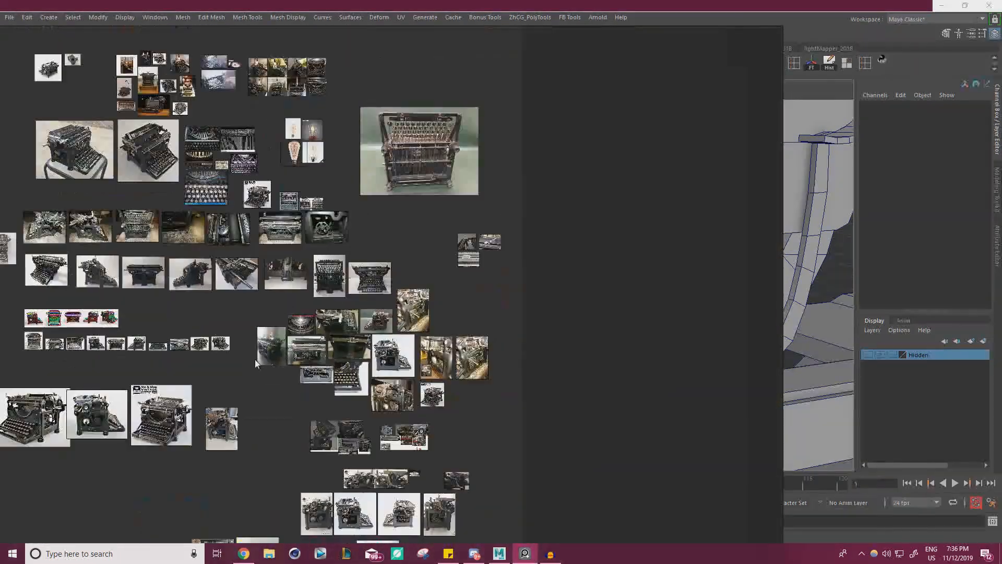
pyautogui.moveTo(342, 486); pyautogui.dragTo(439, 333, button='middle')
pyautogui.scroll(7, 445, 327)
pyautogui.moveTo(507, 271); pyautogui.dragTo(309, 197, button='middle')
pyautogui.scroll(9, 294, 212)
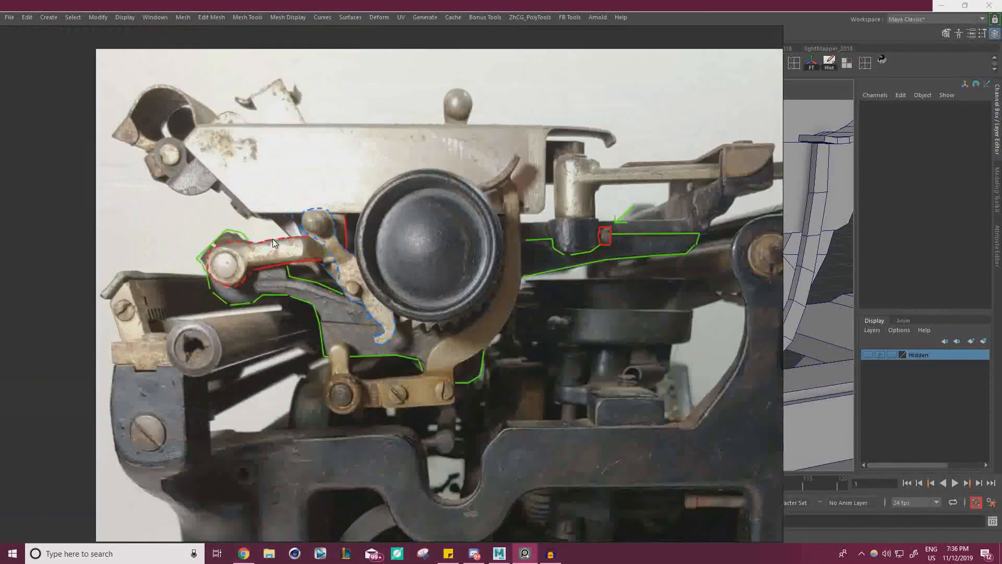
# Shrink the reference window to a close-up of the outlined lever arm and park it clear of the modelled bracket.
pyautogui.moveTo(311, 269)
pyautogui.mouseDown(button='middle')
pyautogui.moveTo(441, 249)
pyautogui.moveTo(501, 258)
pyautogui.mouseUp(button='middle')
pyautogui.moveTo(373, 237)
pyautogui.mouseDown(button='right')
pyautogui.moveTo(549, 201)
pyautogui.moveTo(541, 327)
pyautogui.mouseUp(button='right')
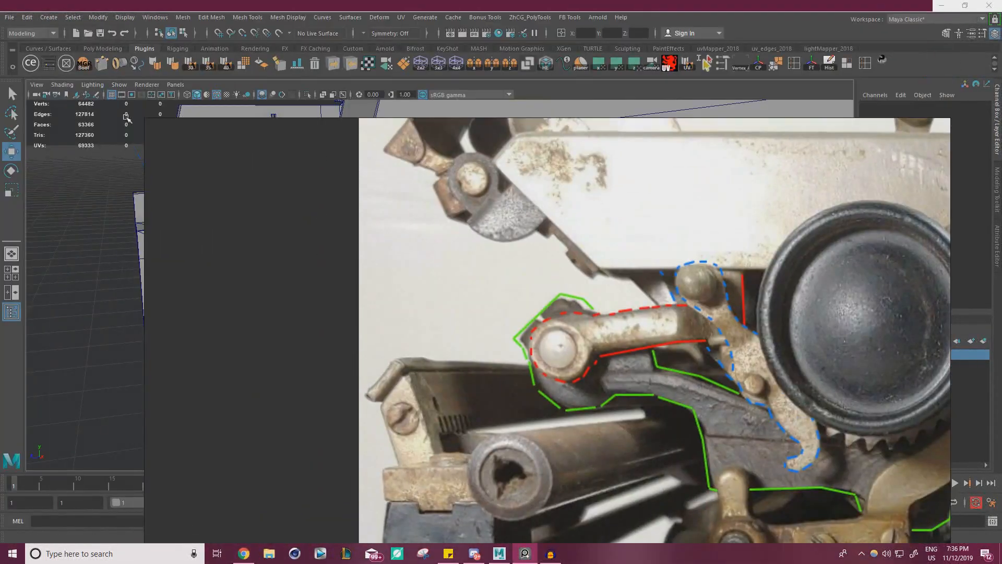
pyautogui.moveTo(145, 122); pyautogui.dragTo(584, 315)
pyautogui.moveTo(726, 369); pyautogui.dragTo(337, 159, button='right')
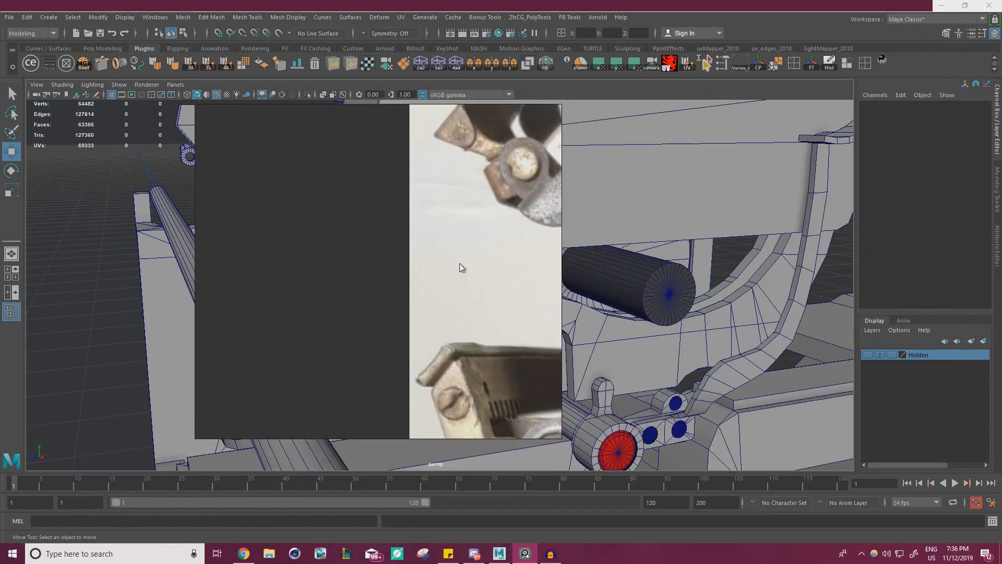
pyautogui.moveTo(544, 384); pyautogui.dragTo(241, 294, button='middle')
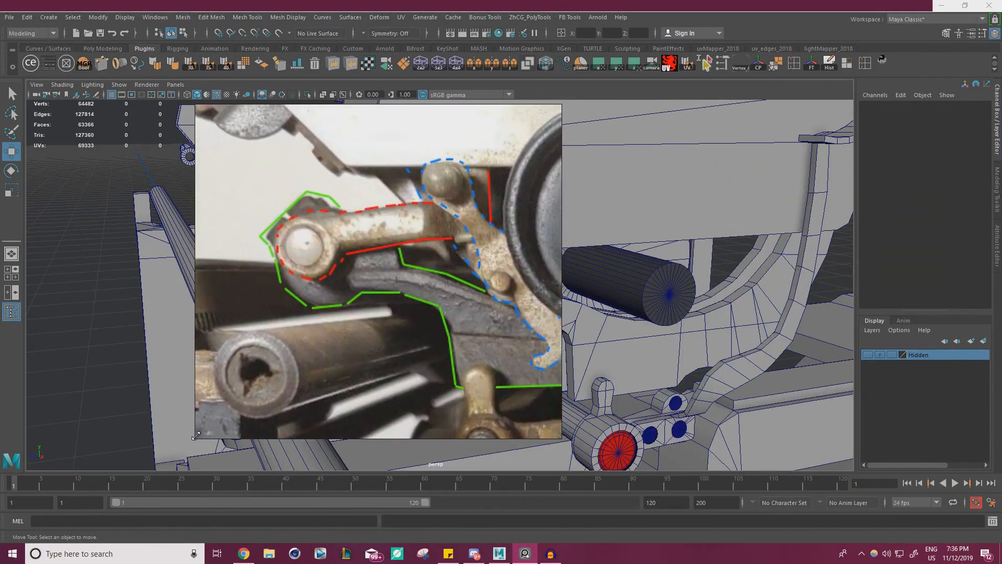
pyautogui.moveTo(202, 430); pyautogui.dragTo(331, 323)
pyautogui.scroll(-2, 419, 262)
pyautogui.moveTo(419, 262); pyautogui.dragTo(369, 221, button='middle')
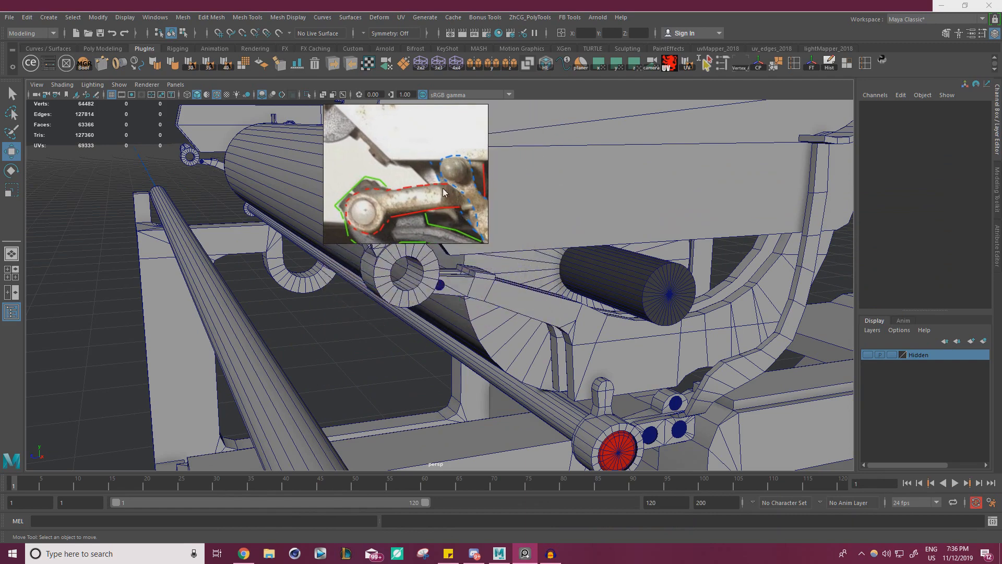
pyautogui.moveTo(444, 193); pyautogui.dragTo(122, 481)
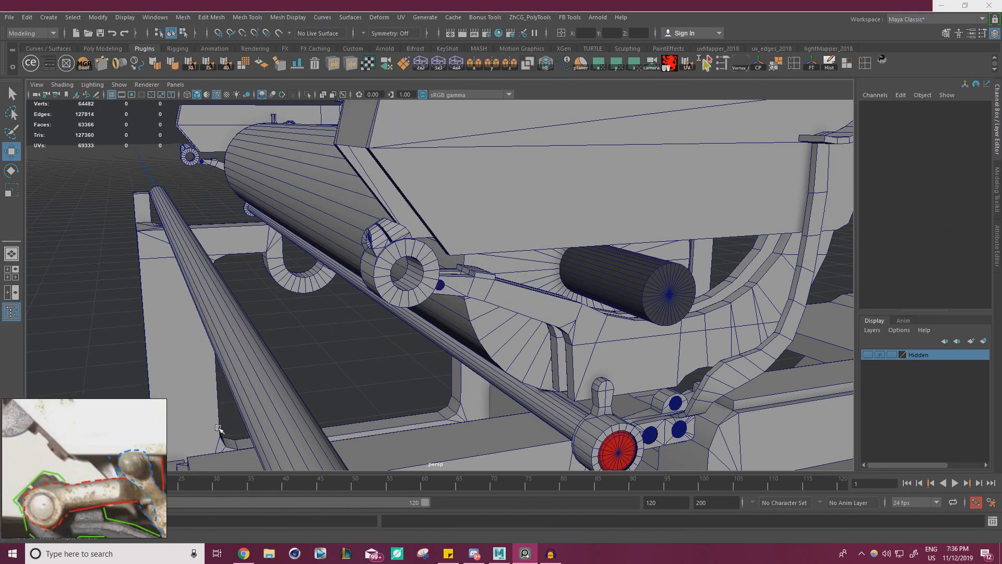
# Compare the modelled bracket ring and arm in side view with the outlined lever arm in the reference.
pyautogui.keyDown('alt'); pyautogui.moveTo(478, 337); pyautogui.dragTo(422, 318, button='right'); pyautogui.keyUp('alt')
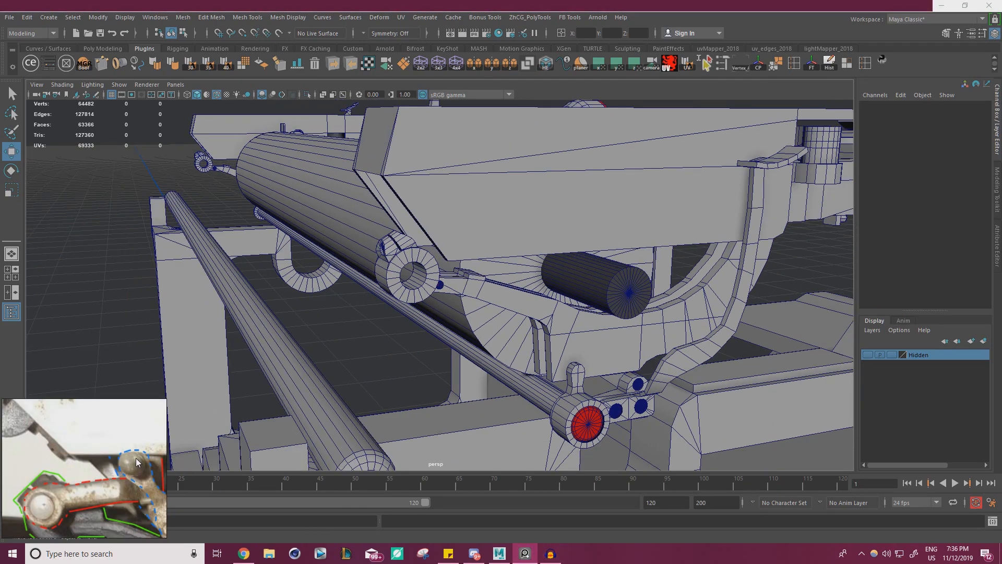
pyautogui.keyDown('alt'); pyautogui.moveTo(292, 346); pyautogui.dragTo(259, 313, button='right'); pyautogui.keyUp('alt')
pyautogui.keyDown('alt'); pyautogui.moveTo(259, 313); pyautogui.dragTo(302, 305, button='middle'); pyautogui.keyUp('alt')
pyautogui.keyDown('alt'); pyautogui.moveTo(302, 305); pyautogui.dragTo(219, 281); pyautogui.keyUp('alt')
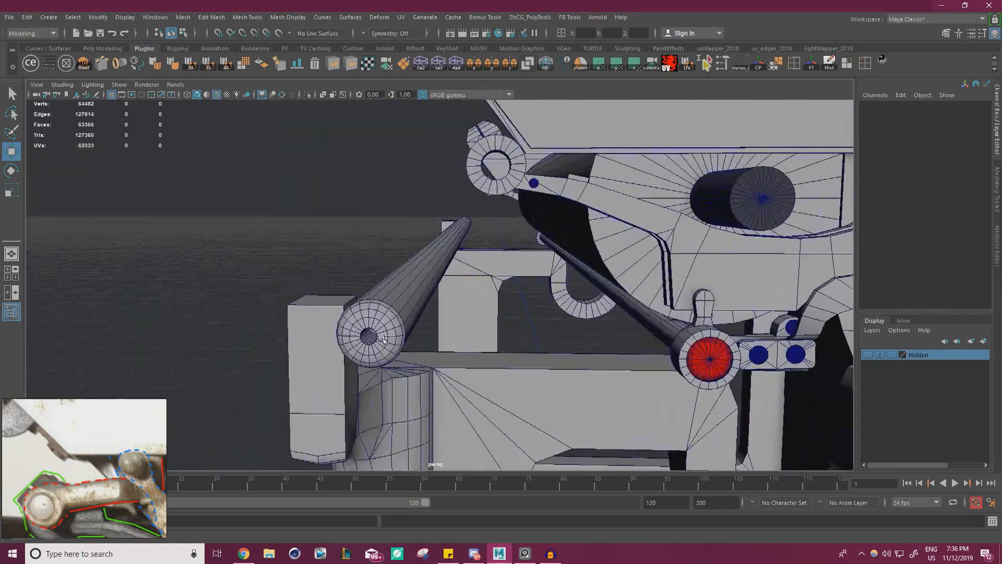
pyautogui.keyDown('alt'); pyautogui.moveTo(428, 329); pyautogui.dragTo(334, 339, button='middle'); pyautogui.keyUp('alt')
pyautogui.keyDown('alt'); pyautogui.moveTo(335, 339); pyautogui.dragTo(398, 339, button='right'); pyautogui.keyUp('alt')
pyautogui.keyDown('alt'); pyautogui.moveTo(397, 338); pyautogui.dragTo(407, 346); pyautogui.keyUp('alt')
pyautogui.keyDown('alt'); pyautogui.moveTo(406, 346); pyautogui.dragTo(328, 340, button='middle'); pyautogui.keyUp('alt')
pyautogui.scroll(2, 397, 282)
pyautogui.keyDown('alt'); pyautogui.moveTo(397, 274); pyautogui.dragTo(449, 343, button='middle'); pyautogui.keyUp('alt')
pyautogui.scroll(1, 449, 343)
pyautogui.keyDown('alt'); pyautogui.moveTo(452, 326); pyautogui.dragTo(470, 302); pyautogui.keyUp('alt')
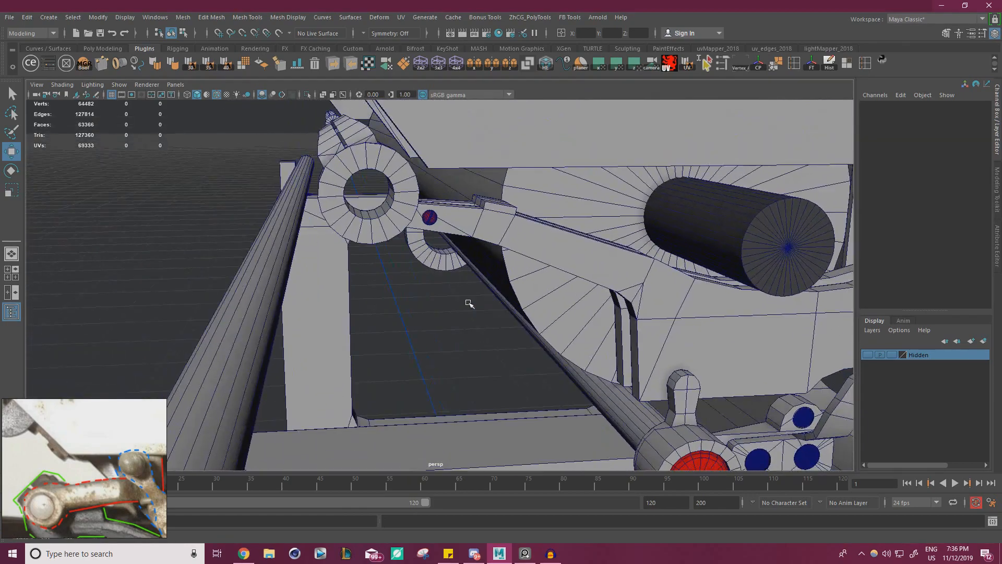
# Select the ringed bracket and switch it to face selection.
pyautogui.scroll(1, 349, 246)
pyautogui.scroll(2, 348, 246)
pyautogui.click(401, 243)
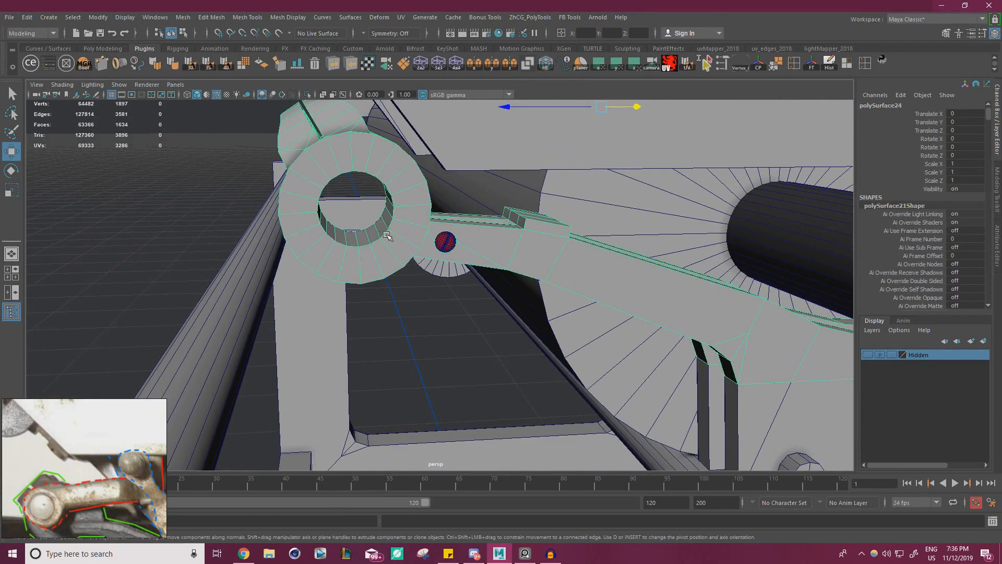
pyautogui.rightClick(397, 239)
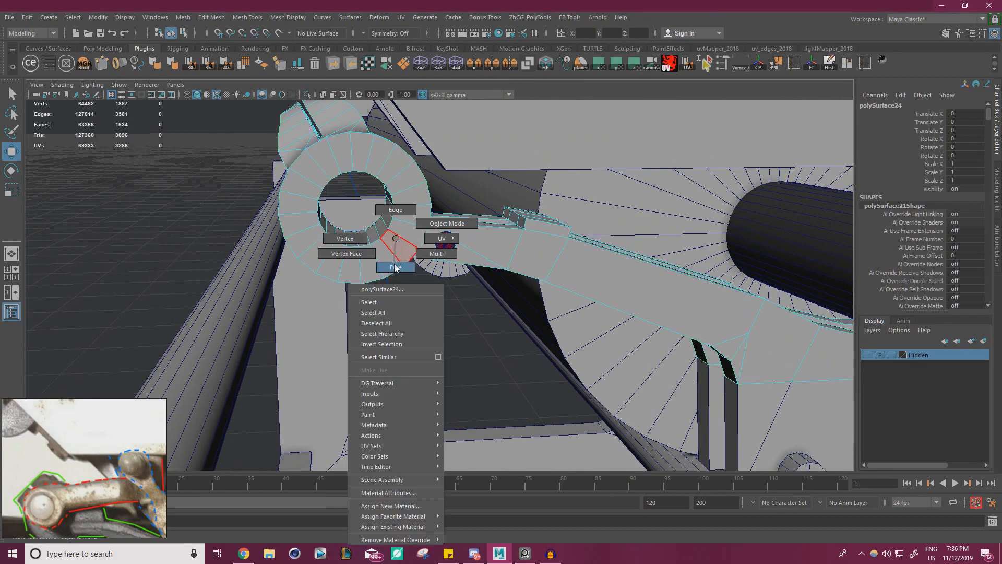
pyautogui.moveTo(395, 265); pyautogui.dragTo(396, 267, button='right')
pyautogui.keyDown('alt'); pyautogui.moveTo(376, 256); pyautogui.dragTo(449, 277); pyautogui.keyUp('alt')
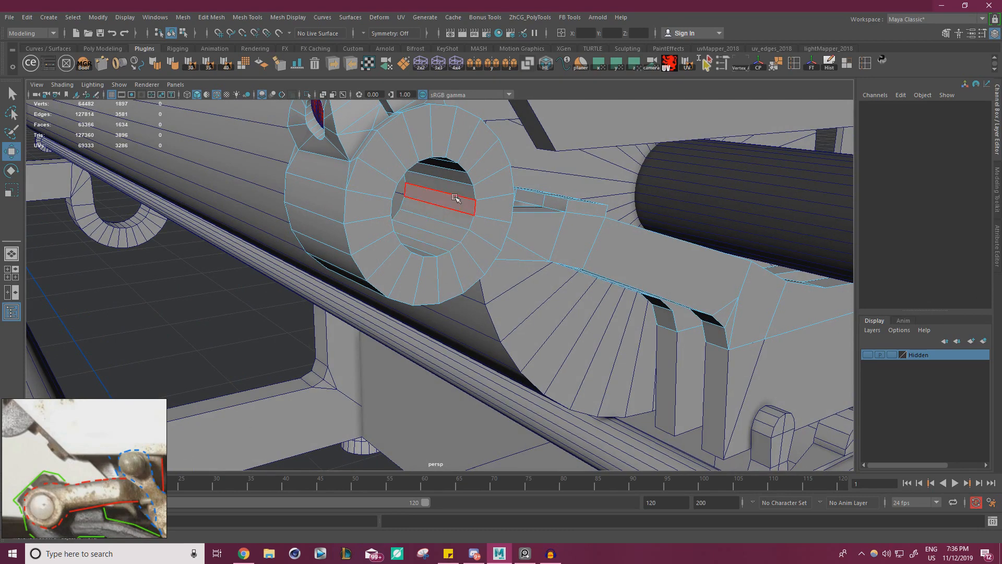
# Inspect the bracket rings at both ends of the platen and compare the near ring with the reference's round pivot.
pyautogui.keyDown('alt'); pyautogui.moveTo(461, 276); pyautogui.dragTo(219, 264, button='right'); pyautogui.keyUp('alt')
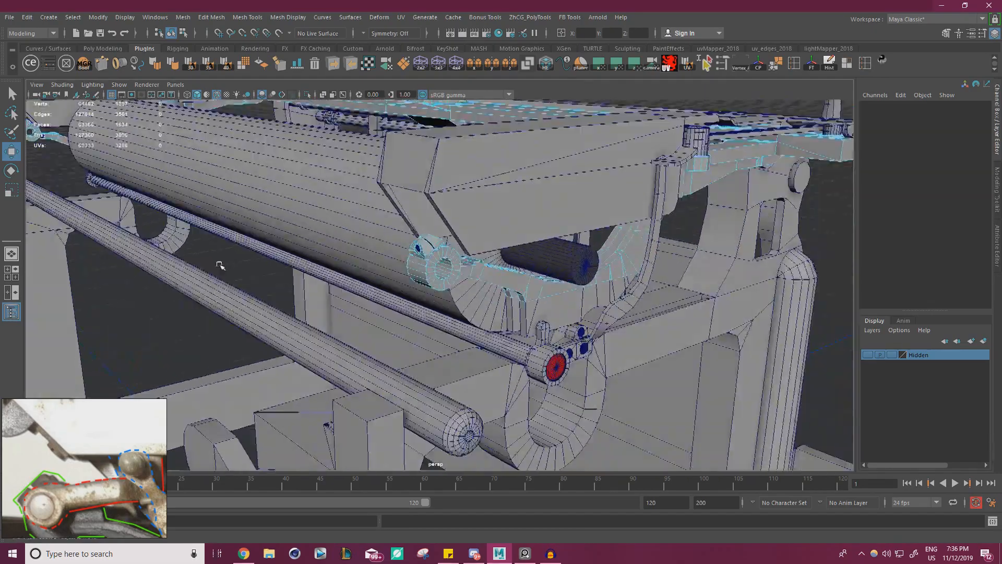
pyautogui.keyDown('alt'); pyautogui.moveTo(219, 264); pyautogui.dragTo(313, 266); pyautogui.keyUp('alt')
pyautogui.keyDown('alt'); pyautogui.moveTo(199, 266); pyautogui.dragTo(439, 267, button='middle'); pyautogui.keyUp('alt')
pyautogui.keyDown('alt'); pyautogui.moveTo(423, 268); pyautogui.dragTo(393, 269); pyautogui.keyUp('alt')
pyautogui.keyDown('alt'); pyautogui.moveTo(204, 271); pyautogui.dragTo(418, 288, button='middle'); pyautogui.keyUp('alt')
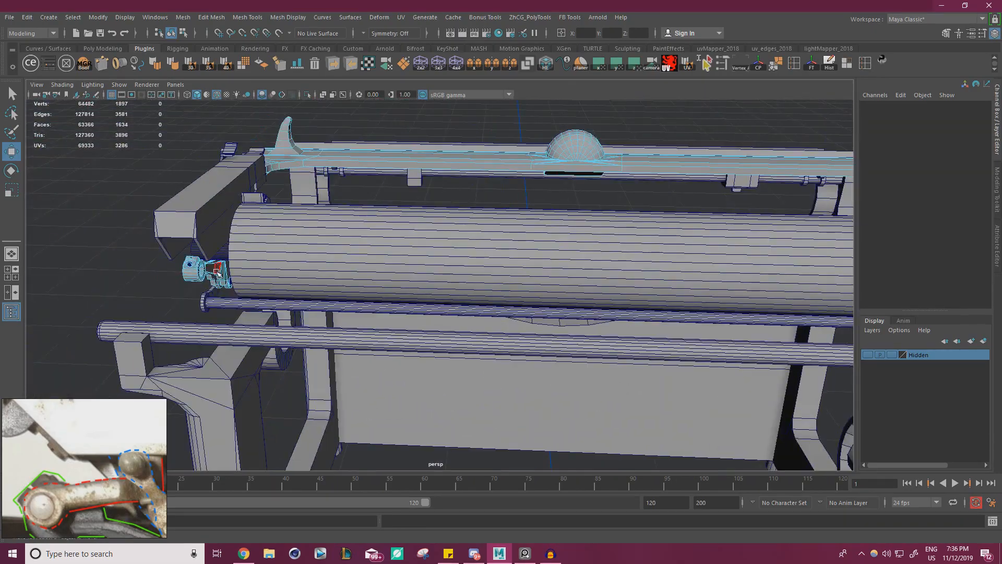
pyautogui.keyDown('alt'); pyautogui.moveTo(420, 296); pyautogui.dragTo(193, 245); pyautogui.keyUp('alt')
pyautogui.keyDown('alt'); pyautogui.moveTo(314, 276); pyautogui.dragTo(402, 289, button='right'); pyautogui.keyUp('alt')
pyautogui.keyDown('alt'); pyautogui.moveTo(402, 288); pyautogui.dragTo(445, 302, button='middle'); pyautogui.keyUp('alt')
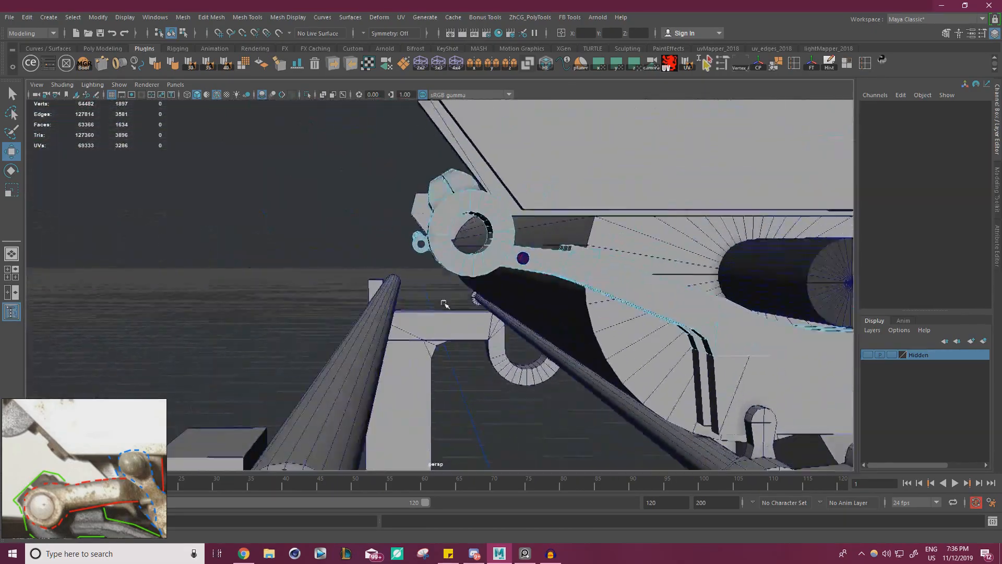
pyautogui.keyDown('alt'); pyautogui.moveTo(446, 302); pyautogui.dragTo(517, 308, button='right'); pyautogui.keyUp('alt')
pyautogui.keyDown('alt'); pyautogui.moveTo(517, 308); pyautogui.dragTo(179, 406); pyautogui.keyUp('alt')
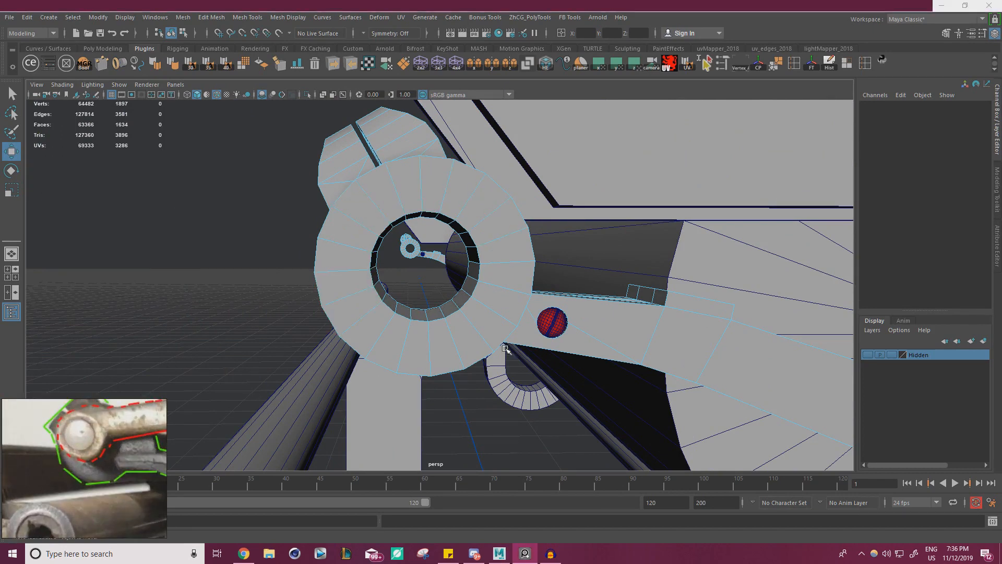
pyautogui.moveTo(441, 256)
pyautogui.keyDown('alt'); pyautogui.mouseDown()
pyautogui.moveTo(369, 268)
pyautogui.moveTo(445, 272)
pyautogui.mouseUp(); pyautogui.keyUp('alt')
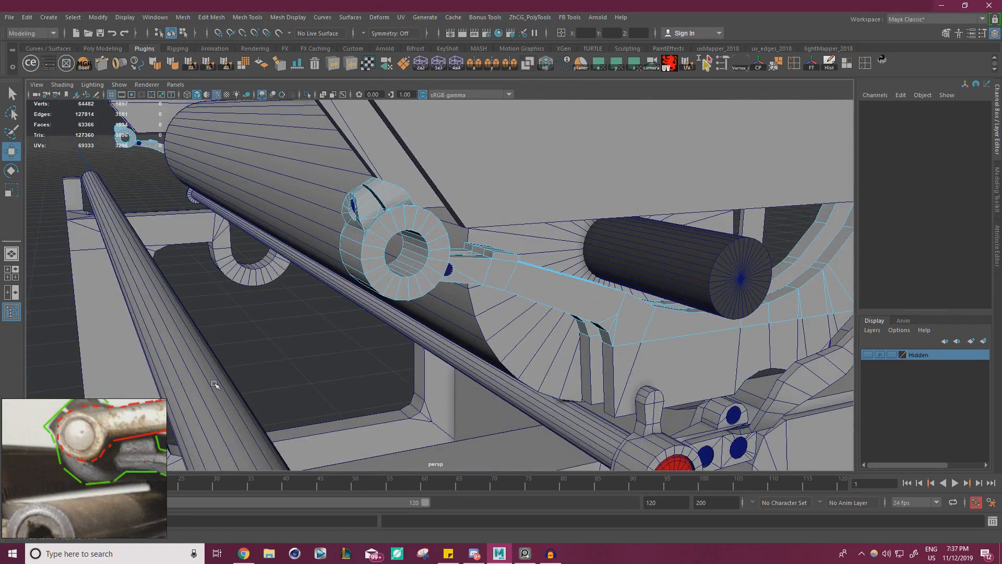
# Duplicate the inner hole faces of the bracket ring as a separate mesh with Smart Duplicate Face.
pyautogui.keyDown('alt'); pyautogui.moveTo(395, 328); pyautogui.dragTo(463, 345, button='right'); pyautogui.keyUp('alt')
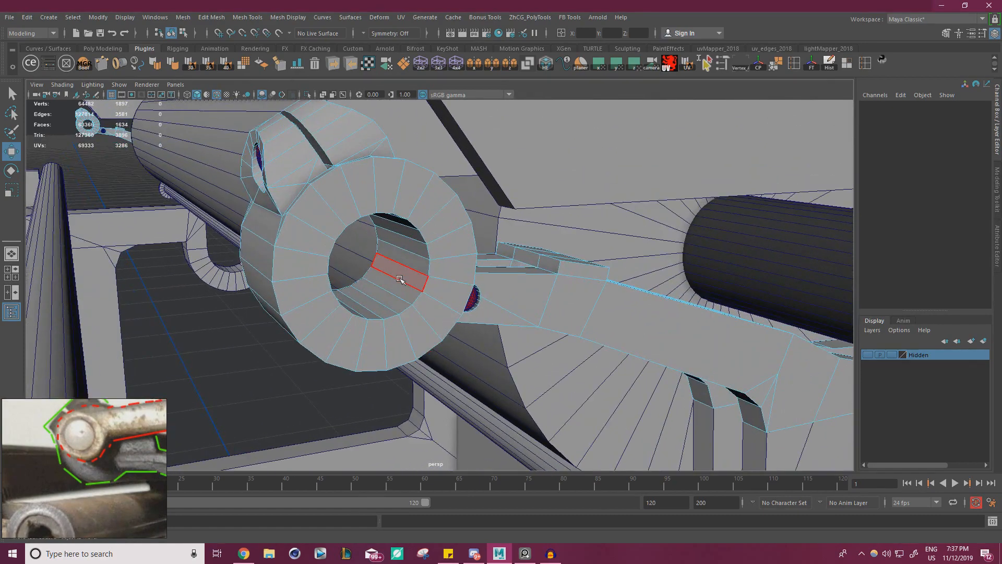
pyautogui.click(399, 277)
pyautogui.keyDown('shift'); pyautogui.doubleClick(399, 292); pyautogui.keyUp('shift')
pyautogui.keyDown('alt'); pyautogui.moveTo(432, 345); pyautogui.dragTo(371, 285); pyautogui.keyUp('alt')
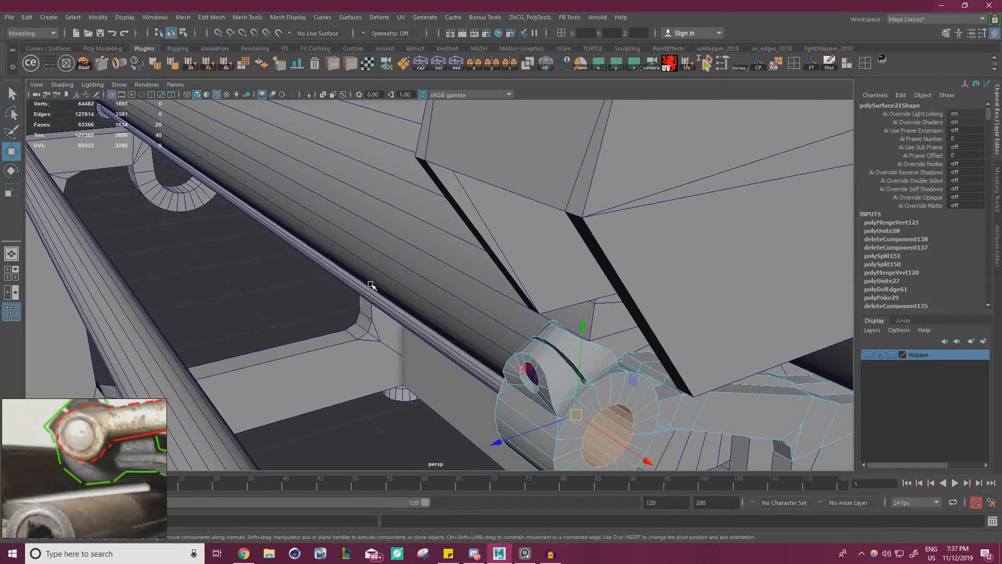
pyautogui.press('f')
pyautogui.keyDown('alt'); pyautogui.moveTo(424, 290); pyautogui.dragTo(439, 267, button='right'); pyautogui.keyUp('alt')
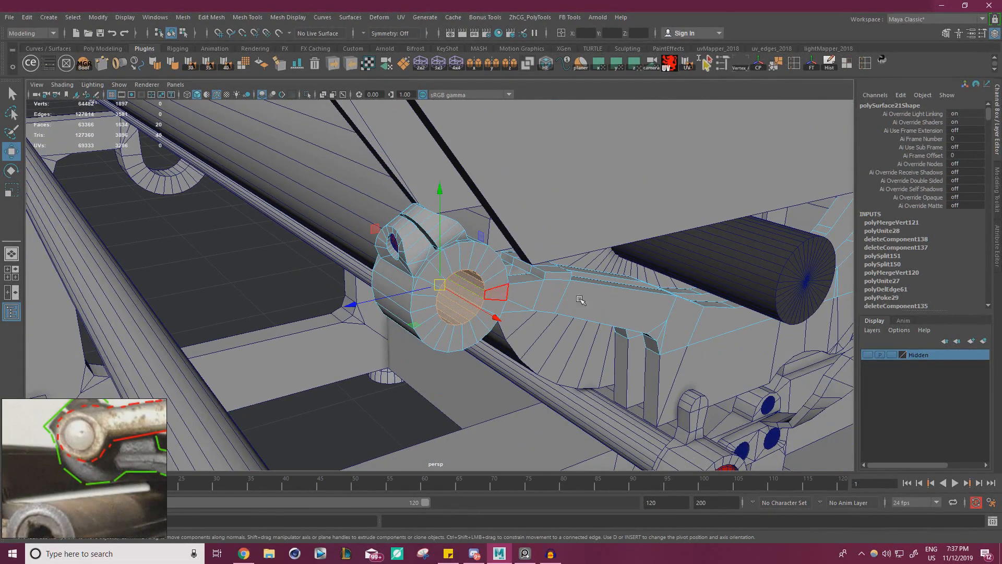
pyautogui.keyDown('alt'); pyautogui.moveTo(581, 300); pyautogui.dragTo(659, 207); pyautogui.keyUp('alt')
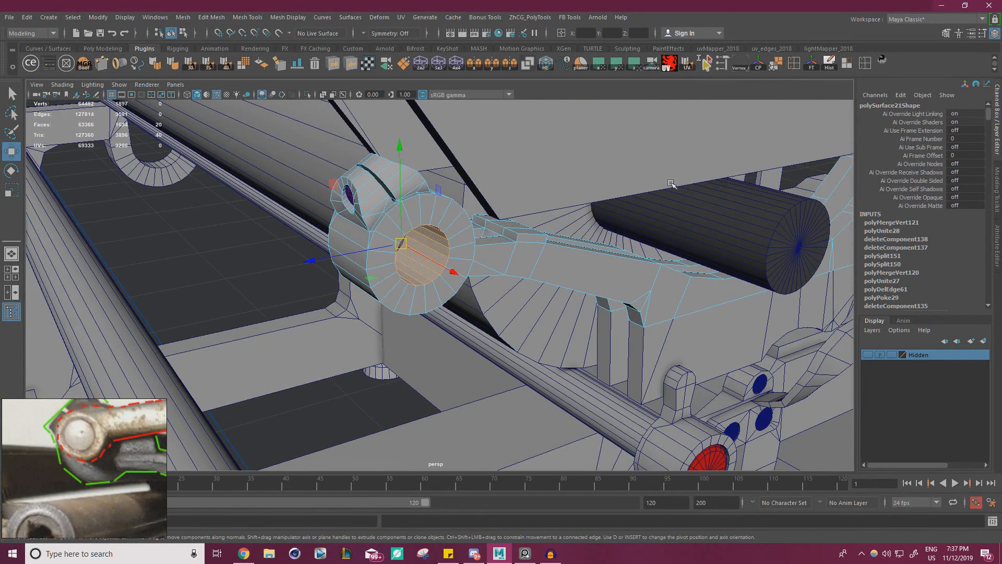
pyautogui.click(718, 70)
pyautogui.moveTo(891, 368); pyautogui.dragTo(767, 369)
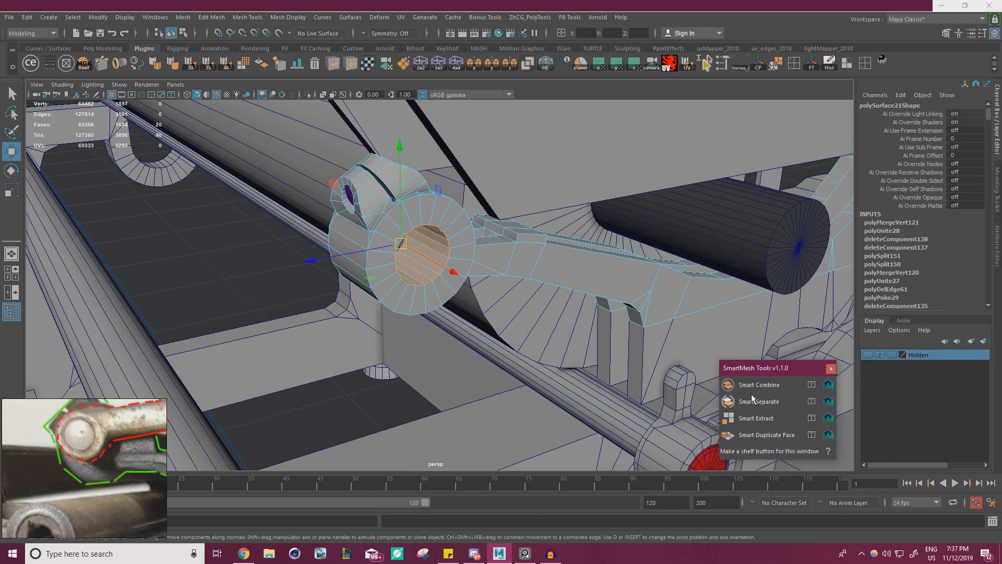
pyautogui.click(767, 434)
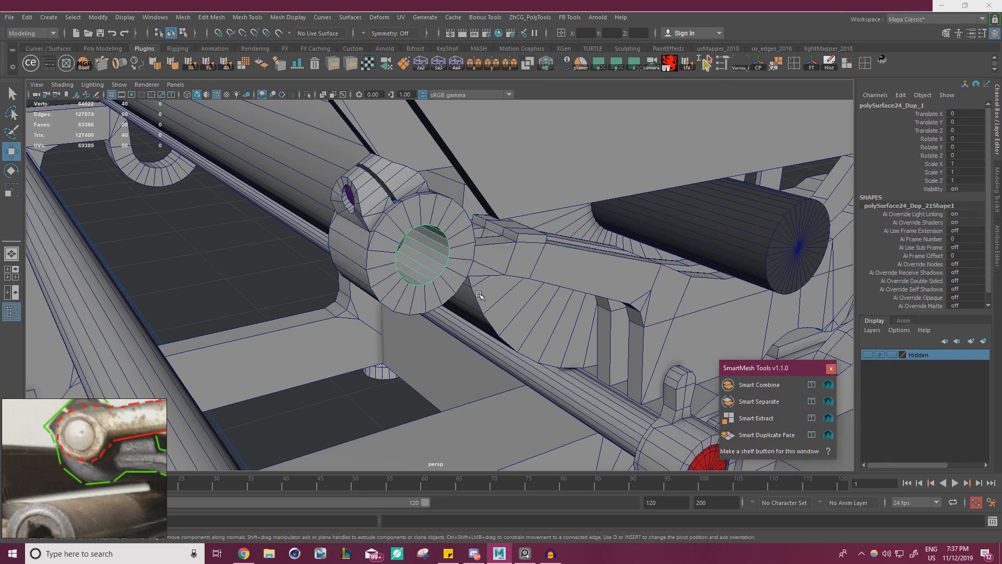
# Move the duplicated cylinder out of the ring to Translate X 0.762 and reverse the normals of all its faces.
pyautogui.keyDown('alt'); pyautogui.moveTo(504, 274); pyautogui.dragTo(548, 277); pyautogui.keyUp('alt')
pyautogui.moveTo(479, 287); pyautogui.dragTo(530, 308)
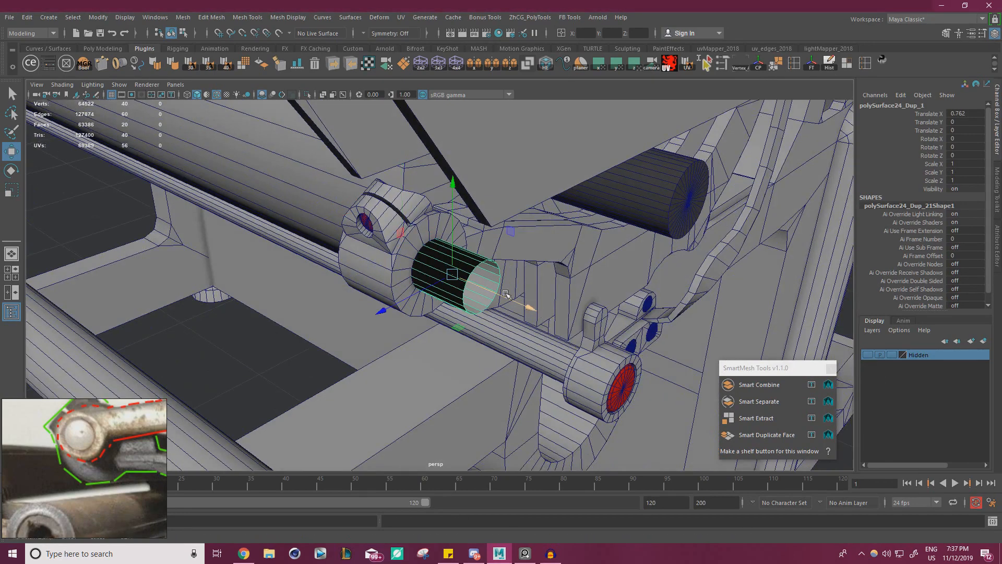
pyautogui.moveTo(483, 253); pyautogui.dragTo(479, 278, button='right')
pyautogui.doubleClick(478, 275)
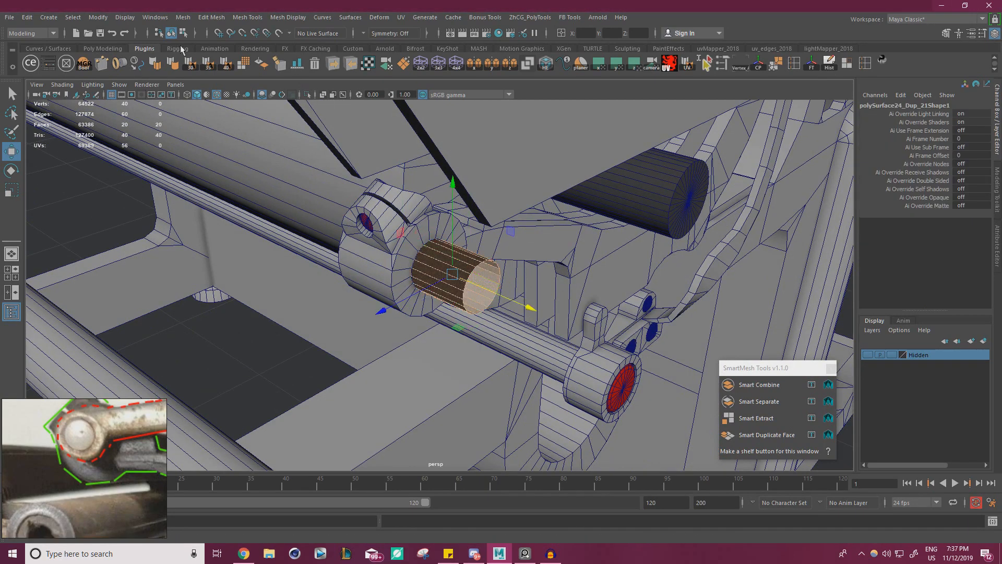
pyautogui.click(260, 64)
pyautogui.press('f')
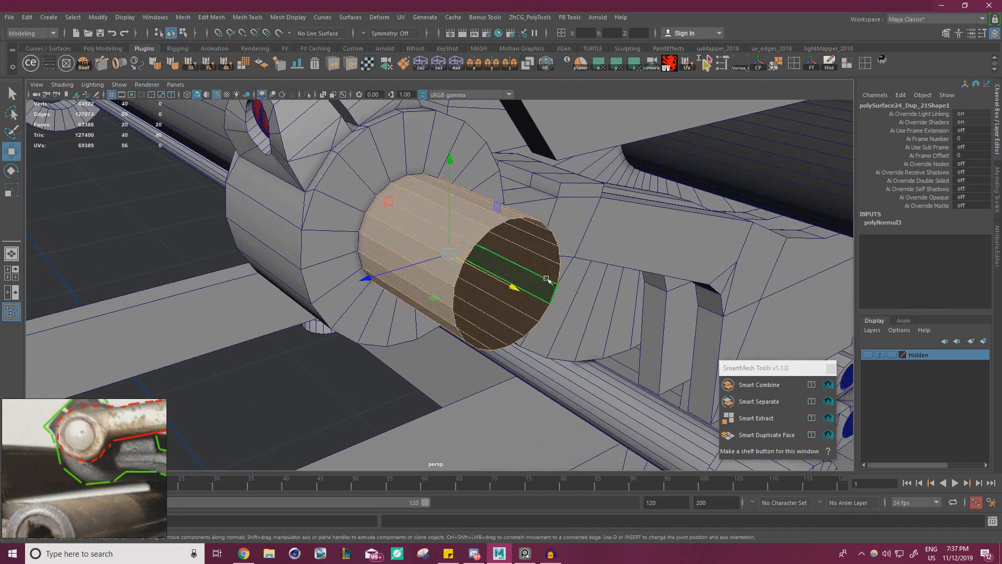
pyautogui.hotkey('ctrl', 'e')
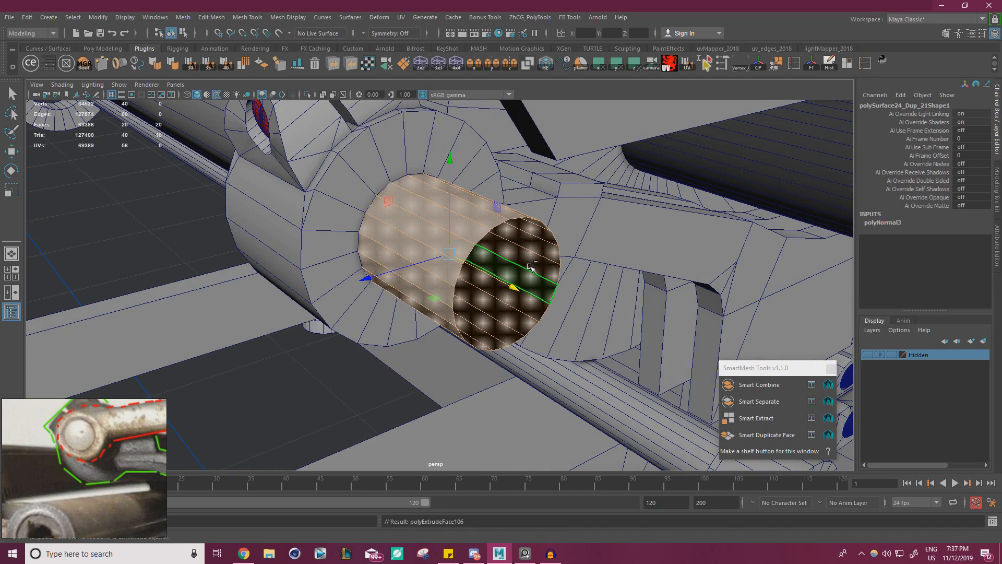
pyautogui.keyDown('alt'); pyautogui.moveTo(511, 257); pyautogui.dragTo(481, 203); pyautogui.keyUp('alt')
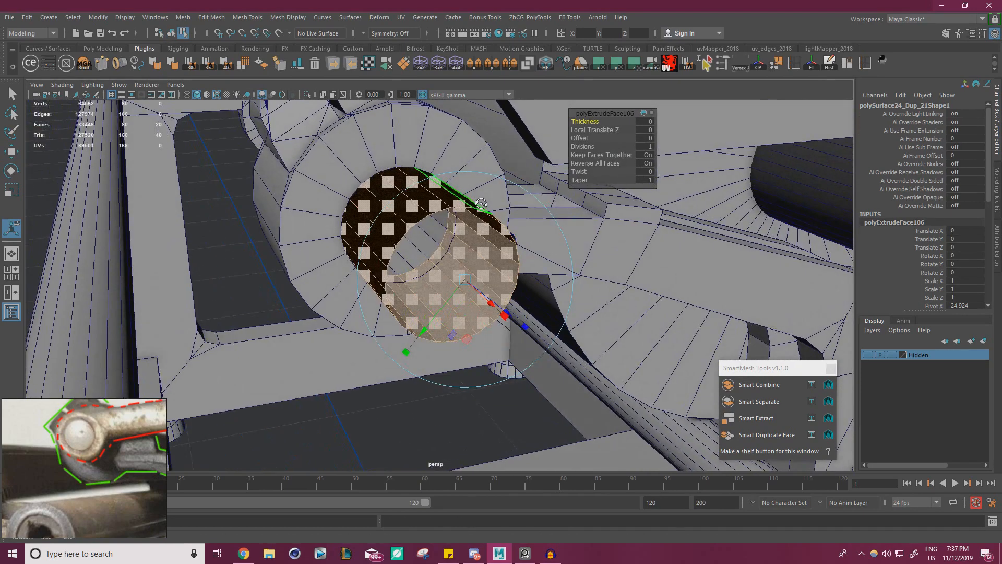
pyautogui.hotkey('ctrl', 'z')
pyautogui.hotkey('ctrl', 'z')
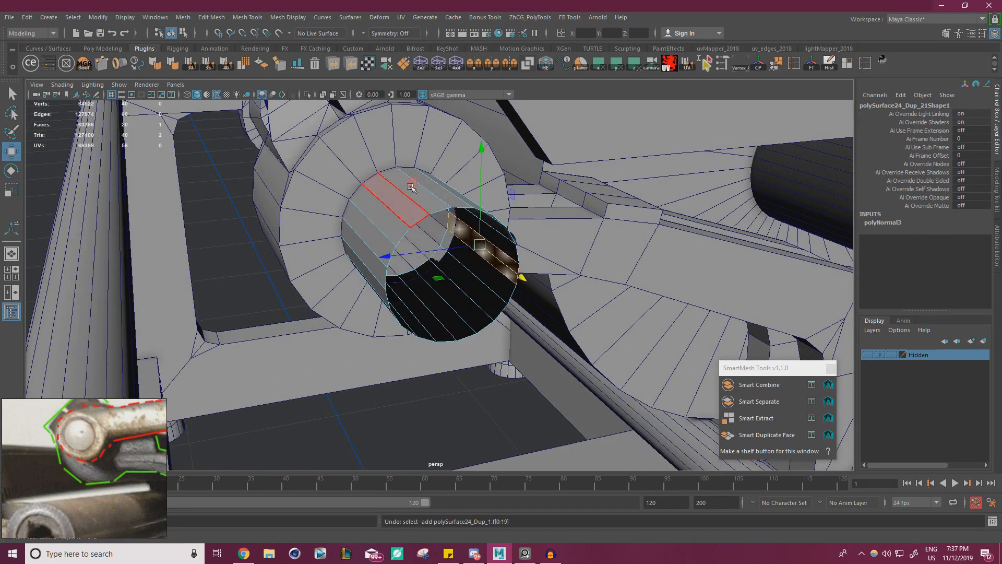
# Fill the open borders at both ends of the duplicated cylinder with cap faces.
pyautogui.doubleClick(417, 217)
pyautogui.keyDown('shift'); pyautogui.moveTo(419, 203); pyautogui.dragTo(419, 318, button='right'); pyautogui.keyUp('shift')
pyautogui.keyDown('alt'); pyautogui.moveTo(419, 318); pyautogui.dragTo(456, 262); pyautogui.keyUp('alt')
pyautogui.doubleClick(456, 262)
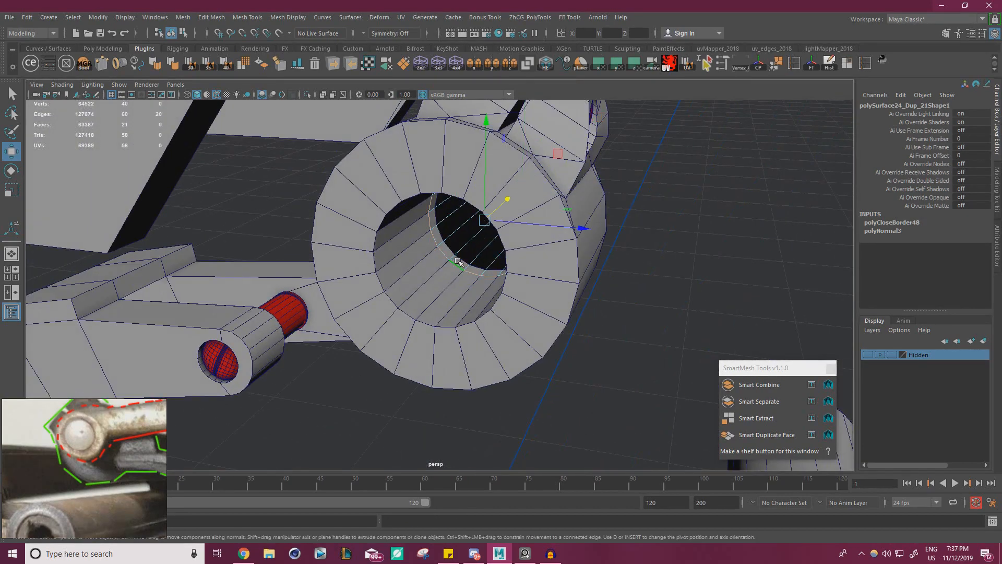
pyautogui.press('g')
pyautogui.keyDown('alt'); pyautogui.moveTo(635, 245); pyautogui.dragTo(573, 208); pyautogui.keyUp('alt')
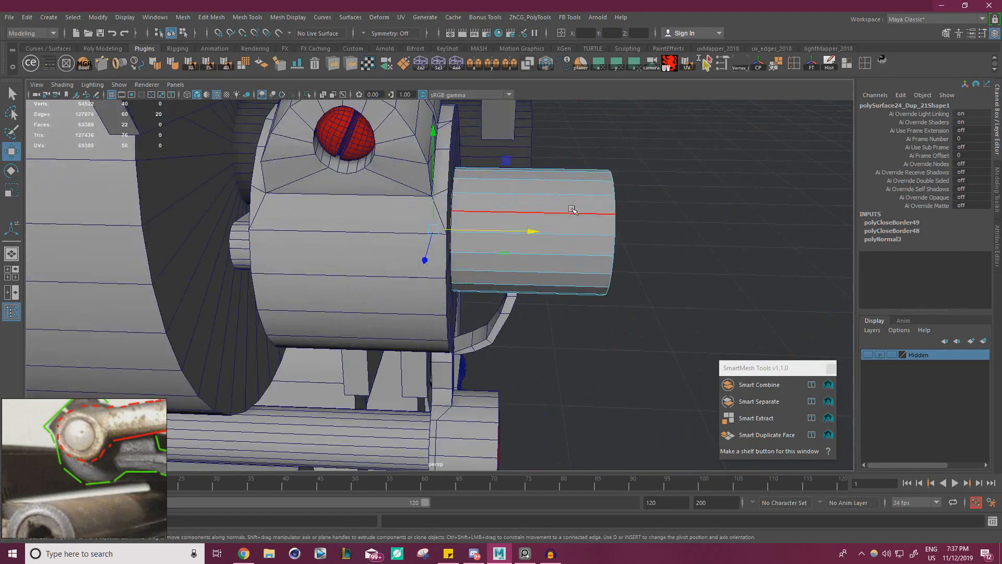
pyautogui.moveTo(570, 204); pyautogui.dragTo(520, 201, button='right')
pyautogui.keyDown('alt'); pyautogui.moveTo(441, 205); pyautogui.dragTo(532, 202); pyautogui.keyUp('alt')
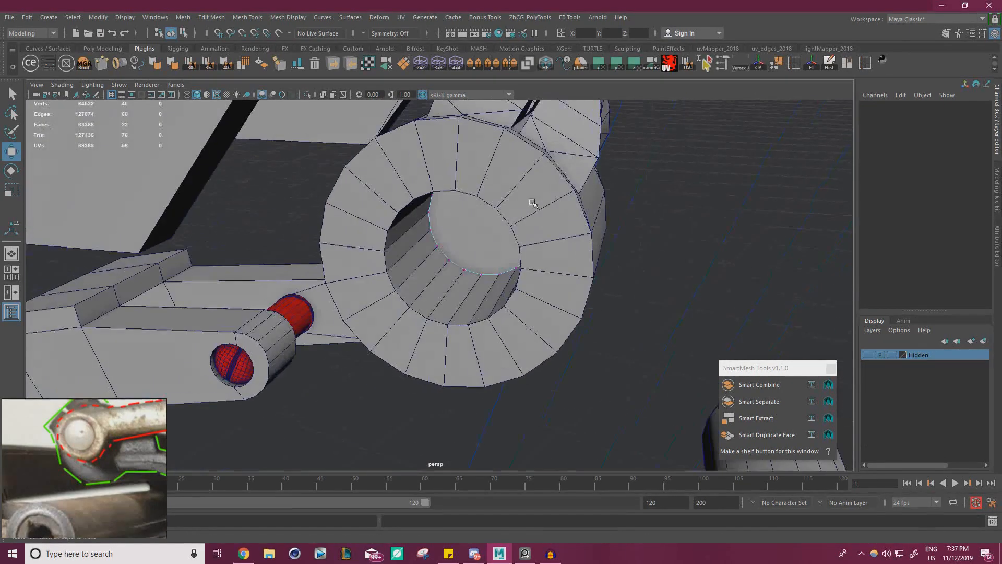
# Stretch the cylinder's inner end cap along the platen and vertex-snap it to the outer face of the opposite bracket ring.
pyautogui.moveTo(484, 230); pyautogui.dragTo(417, 238, button='right')
pyautogui.click(480, 247)
pyautogui.keyDown('alt'); pyautogui.moveTo(417, 238); pyautogui.dragTo(355, 246); pyautogui.keyUp('alt')
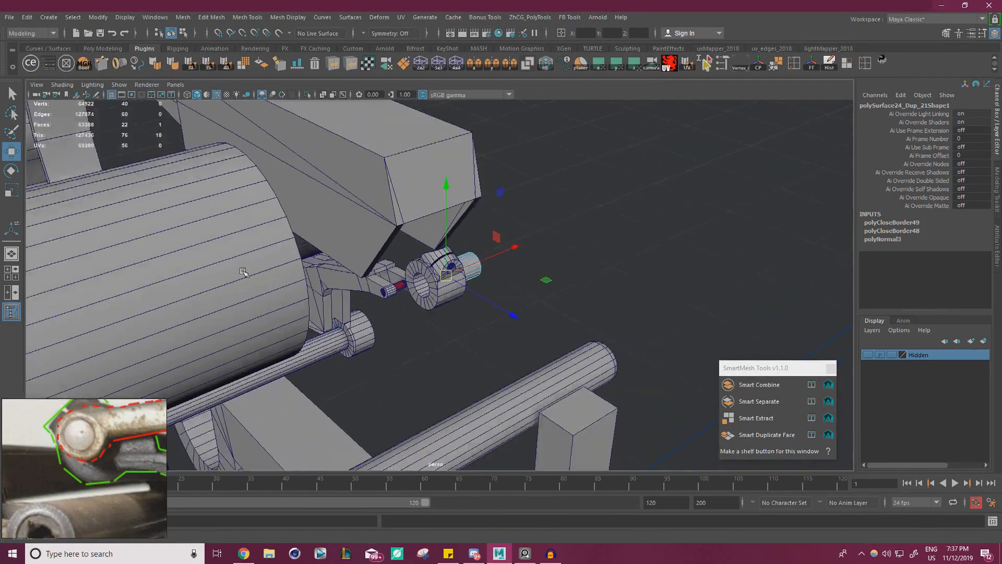
pyautogui.keyDown('alt'); pyautogui.moveTo(355, 246); pyautogui.dragTo(313, 250, button='right'); pyautogui.keyUp('alt')
pyautogui.keyDown('alt'); pyautogui.moveTo(313, 251); pyautogui.dragTo(444, 219, button='middle'); pyautogui.keyUp('alt')
pyautogui.keyDown('alt'); pyautogui.moveTo(443, 219); pyautogui.dragTo(394, 217, button='right'); pyautogui.keyUp('alt')
pyautogui.keyDown('alt'); pyautogui.moveTo(491, 229); pyautogui.dragTo(608, 185, button='middle'); pyautogui.keyUp('alt')
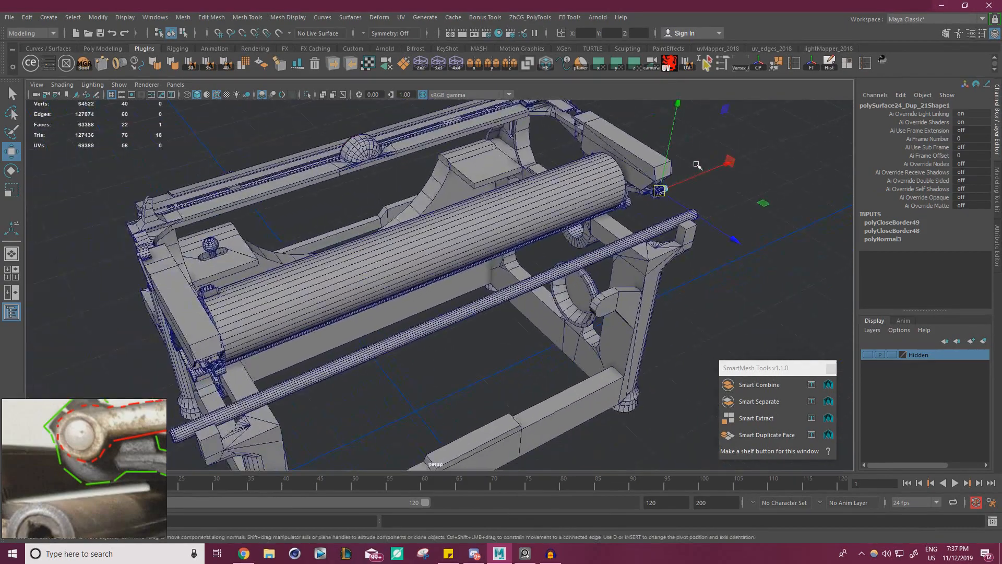
pyautogui.moveTo(695, 174); pyautogui.dragTo(245, 357)
pyautogui.keyDown('alt'); pyautogui.moveTo(232, 314); pyautogui.dragTo(421, 236, button='middle'); pyautogui.keyUp('alt')
pyautogui.keyDown('alt'); pyautogui.moveTo(421, 236); pyautogui.dragTo(528, 286, button='right'); pyautogui.keyUp('alt')
pyautogui.press('v')
pyautogui.moveTo(439, 266); pyautogui.dragTo(440, 276)
pyautogui.moveTo(440, 277); pyautogui.dragTo(443, 277, button='middle')
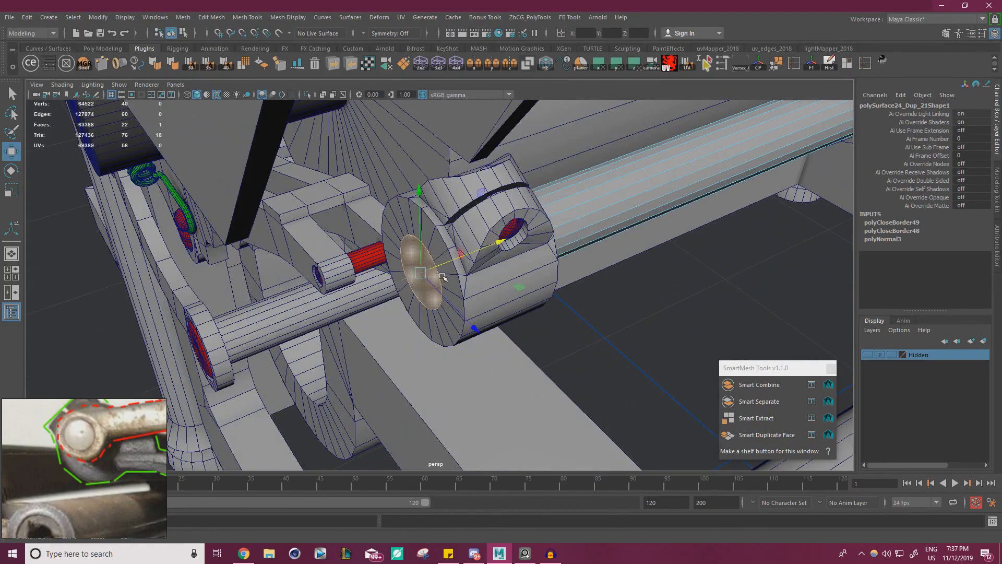
# Select the rod's end cap face that protrudes from the original bracket ring.
pyautogui.keyDown('alt'); pyautogui.moveTo(442, 277); pyautogui.dragTo(485, 250); pyautogui.keyUp('alt')
pyautogui.keyDown('alt'); pyautogui.moveTo(486, 251); pyautogui.dragTo(409, 249, button='right'); pyautogui.keyUp('alt')
pyautogui.keyDown('alt'); pyautogui.moveTo(408, 249); pyautogui.dragTo(324, 245); pyautogui.keyUp('alt')
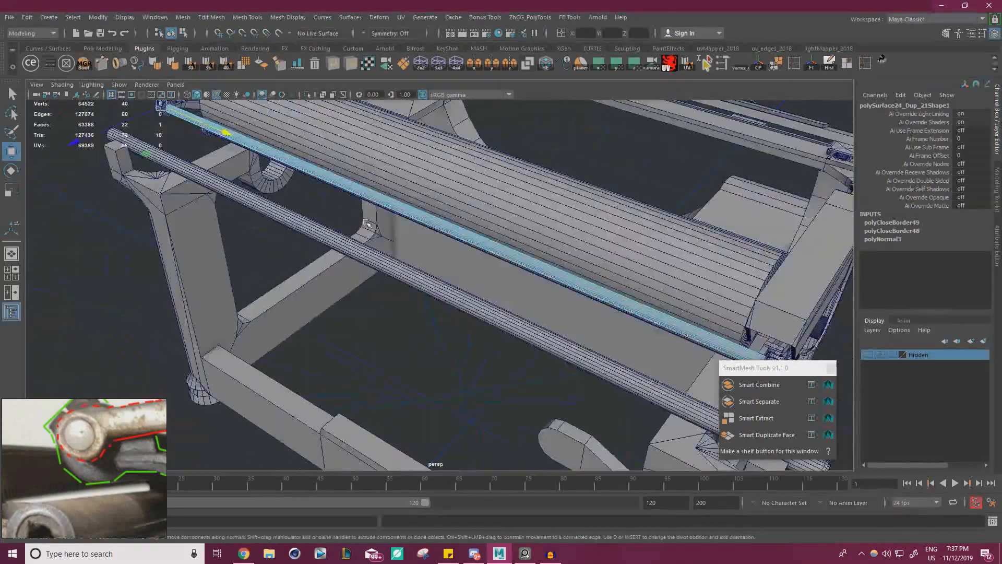
pyautogui.keyDown('alt'); pyautogui.moveTo(601, 293); pyautogui.dragTo(366, 261, button='middle'); pyautogui.keyUp('alt')
pyautogui.keyDown('alt'); pyautogui.moveTo(365, 261); pyautogui.dragTo(470, 219, button='right'); pyautogui.keyUp('alt')
pyautogui.keyDown('alt'); pyautogui.moveTo(470, 219); pyautogui.dragTo(495, 283, button='middle'); pyautogui.keyUp('alt')
pyautogui.keyDown('alt'); pyautogui.moveTo(495, 283); pyautogui.dragTo(509, 288, button='right'); pyautogui.keyUp('alt')
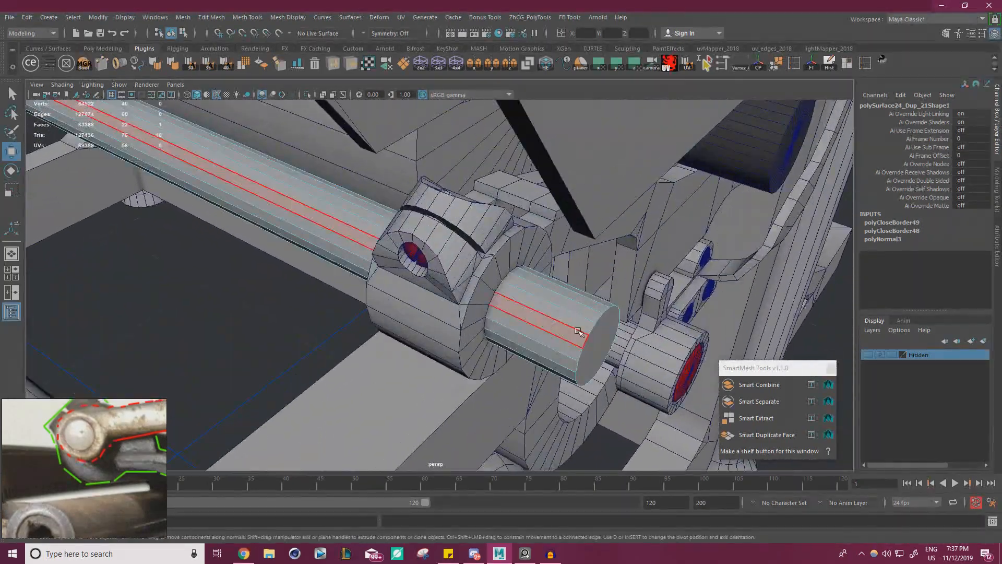
pyautogui.click(592, 341)
pyautogui.moveTo(676, 387); pyautogui.dragTo(535, 319)
pyautogui.moveTo(293, 210); pyautogui.dragTo(174, 363, button='right')
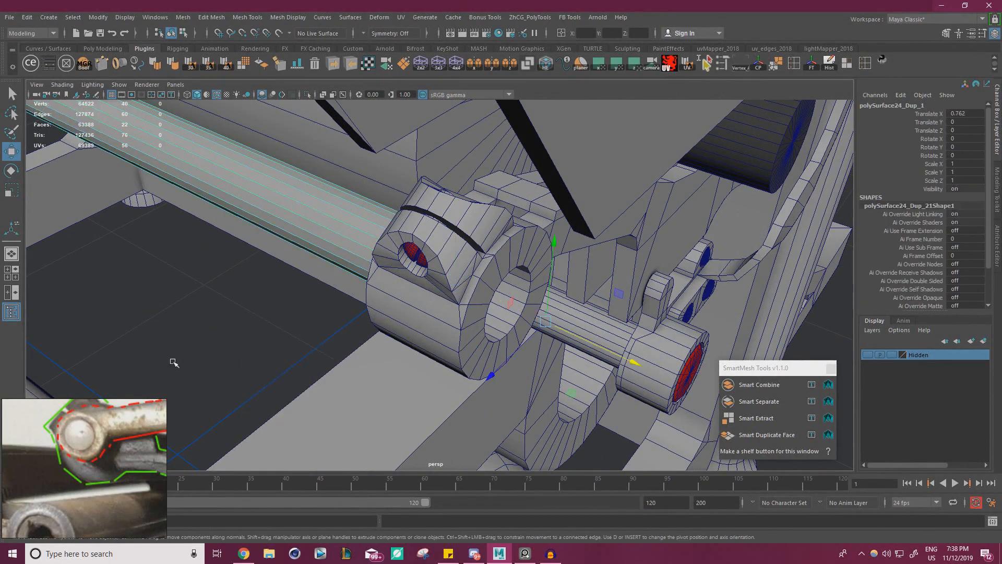
pyautogui.hotkey('ctrl', 'z')
pyautogui.hotkey('ctrl', 'z')
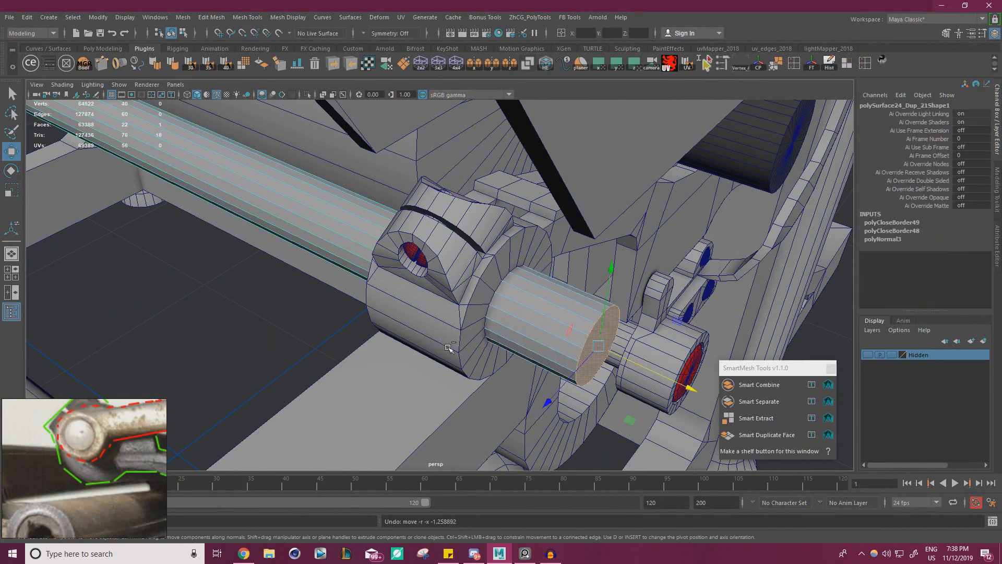
# Move the protruding end cap flush with the ring's outer face, center the rod's pivot, freeze its transformations and delete its history.
pyautogui.moveTo(669, 387); pyautogui.dragTo(483, 276)
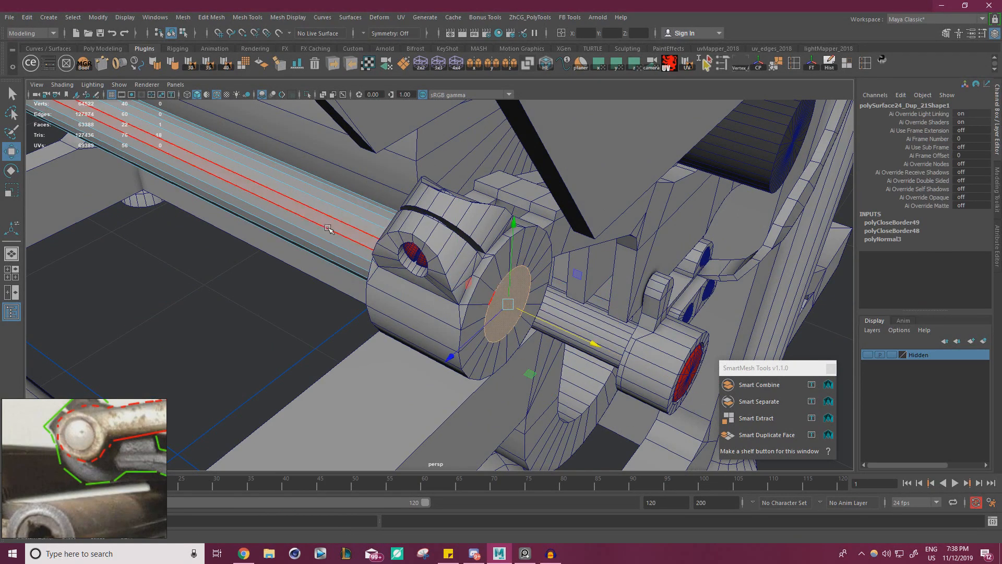
pyautogui.moveTo(308, 232); pyautogui.dragTo(554, 339, button='right')
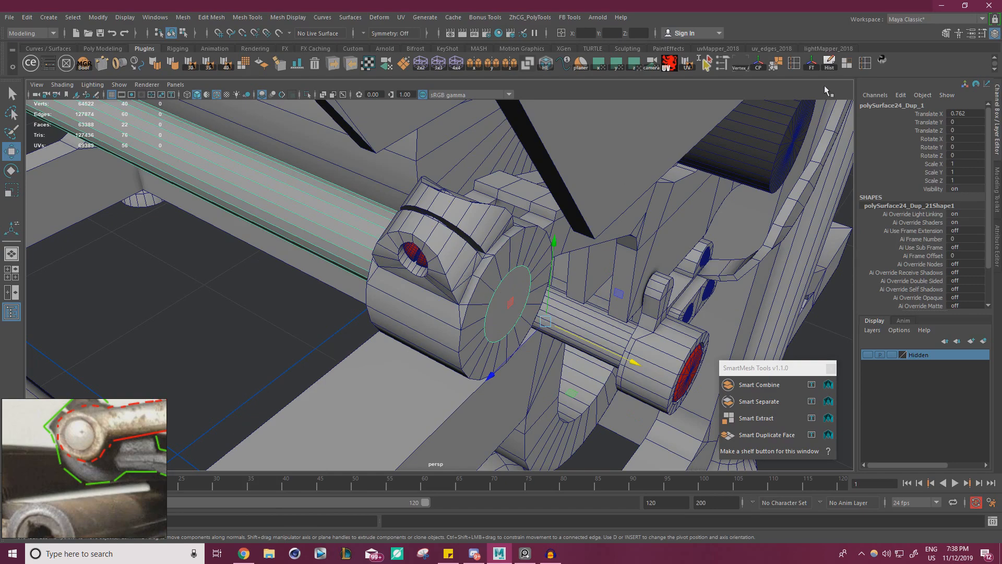
pyautogui.click(764, 62)
pyautogui.click(812, 65)
pyautogui.click(828, 62)
pyautogui.keyDown('alt'); pyautogui.moveTo(509, 335); pyautogui.dragTo(517, 339); pyautogui.keyUp('alt')
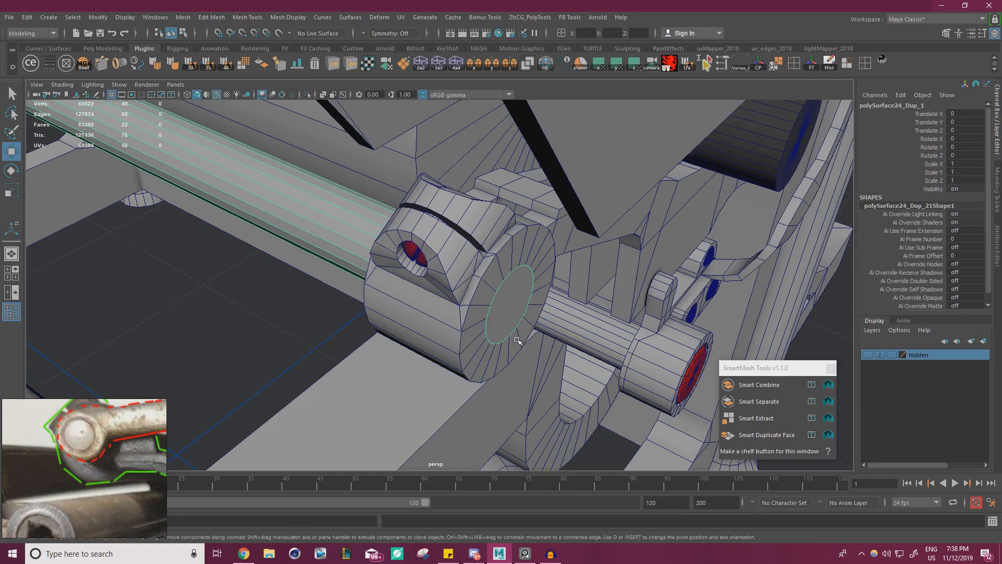
# Scale the rod lengthwise to Scale X 1.016 so both ends protrude slightly from the bracket rings.
pyautogui.keyDown('alt'); pyautogui.moveTo(517, 339); pyautogui.dragTo(286, 248, button='right'); pyautogui.keyUp('alt')
pyautogui.keyDown('alt'); pyautogui.moveTo(286, 248); pyautogui.dragTo(313, 207, button='middle'); pyautogui.keyUp('alt')
pyautogui.press('f')
pyautogui.press('r')
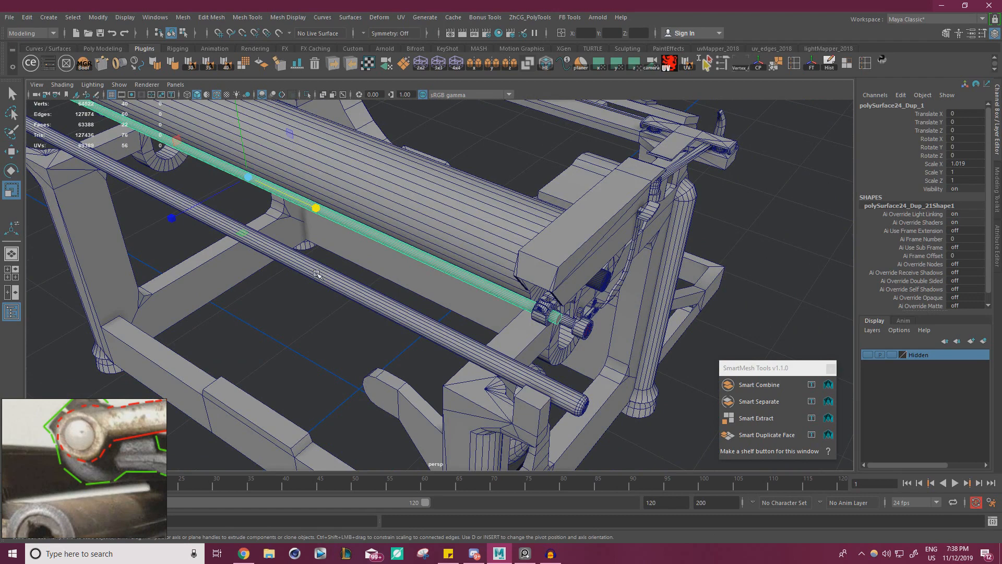
pyautogui.moveTo(315, 205); pyautogui.dragTo(315, 207)
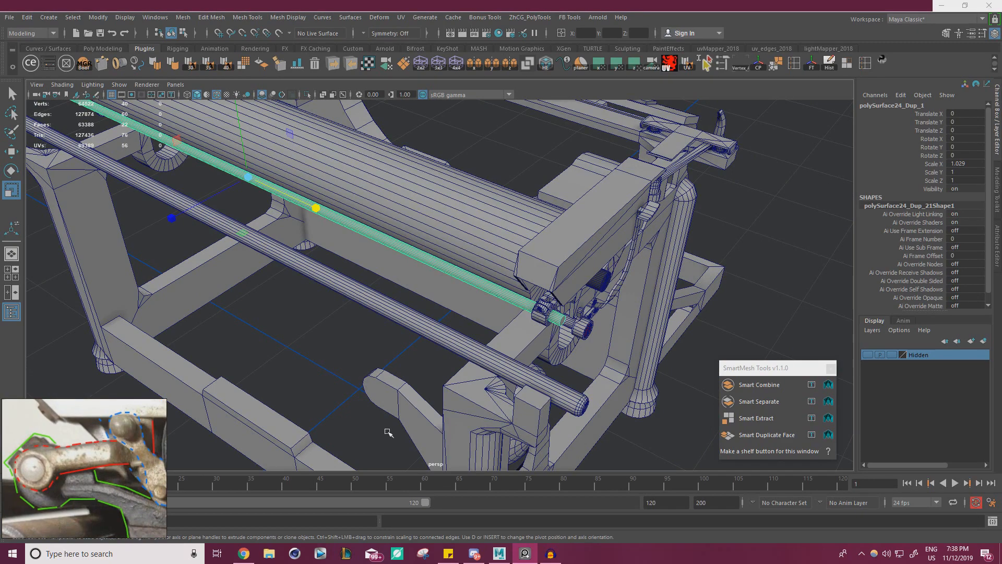
pyautogui.keyDown('alt'); pyautogui.moveTo(547, 357); pyautogui.dragTo(365, 245); pyautogui.keyUp('alt')
pyautogui.moveTo(331, 205); pyautogui.dragTo(332, 205)
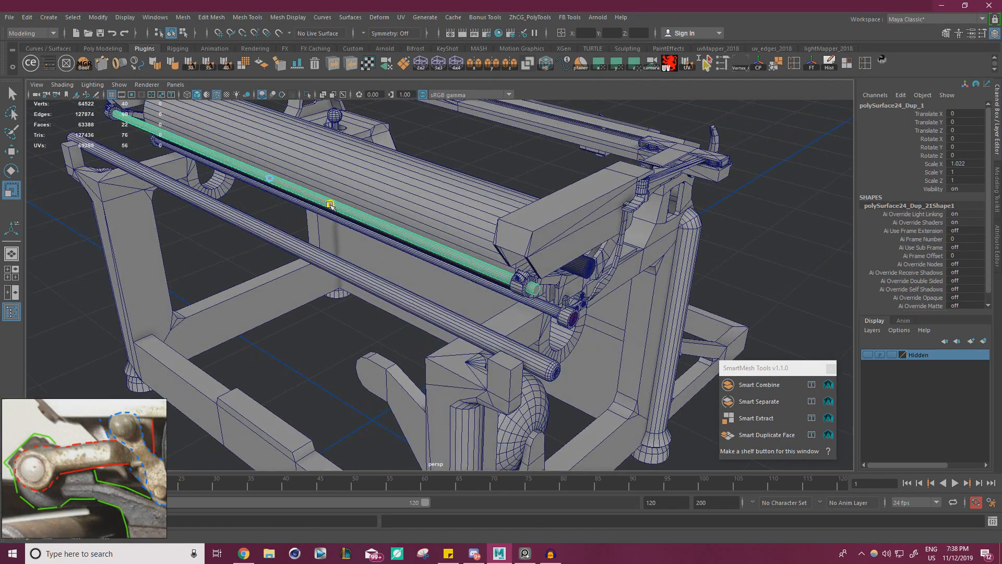
pyautogui.keyDown('alt'); pyautogui.moveTo(330, 205); pyautogui.dragTo(563, 297, button='right'); pyautogui.keyUp('alt')
pyautogui.keyDown('alt'); pyautogui.moveTo(564, 297); pyautogui.dragTo(498, 310); pyautogui.keyUp('alt')
pyautogui.moveTo(203, 211); pyautogui.dragTo(204, 210)
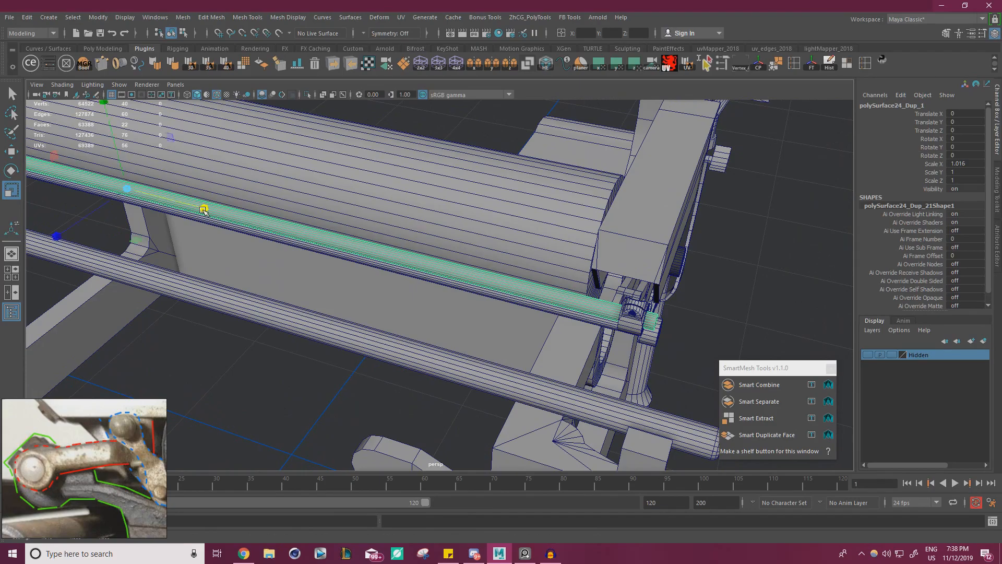
# Deselect the rod and examine how its ends sit in the bracket rings at both sides of the carriage.
pyautogui.keyDown('alt'); pyautogui.moveTo(434, 270); pyautogui.dragTo(365, 245); pyautogui.keyUp('alt')
pyautogui.keyDown('alt'); pyautogui.moveTo(366, 245); pyautogui.dragTo(457, 284, button='right'); pyautogui.keyUp('alt')
pyautogui.press('w')
pyautogui.moveTo(444, 196); pyautogui.dragTo(491, 180, button='right')
pyautogui.keyDown('alt'); pyautogui.moveTo(365, 209); pyautogui.dragTo(225, 248, button='right'); pyautogui.keyUp('alt')
pyautogui.keyDown('alt'); pyautogui.moveTo(240, 253); pyautogui.dragTo(371, 242, button='middle'); pyautogui.keyUp('alt')
pyautogui.click(371, 242)
pyautogui.keyDown('alt'); pyautogui.moveTo(371, 241); pyautogui.dragTo(328, 272); pyautogui.keyUp('alt')
pyautogui.keyDown('alt'); pyautogui.moveTo(377, 342); pyautogui.dragTo(398, 289); pyautogui.keyUp('alt')
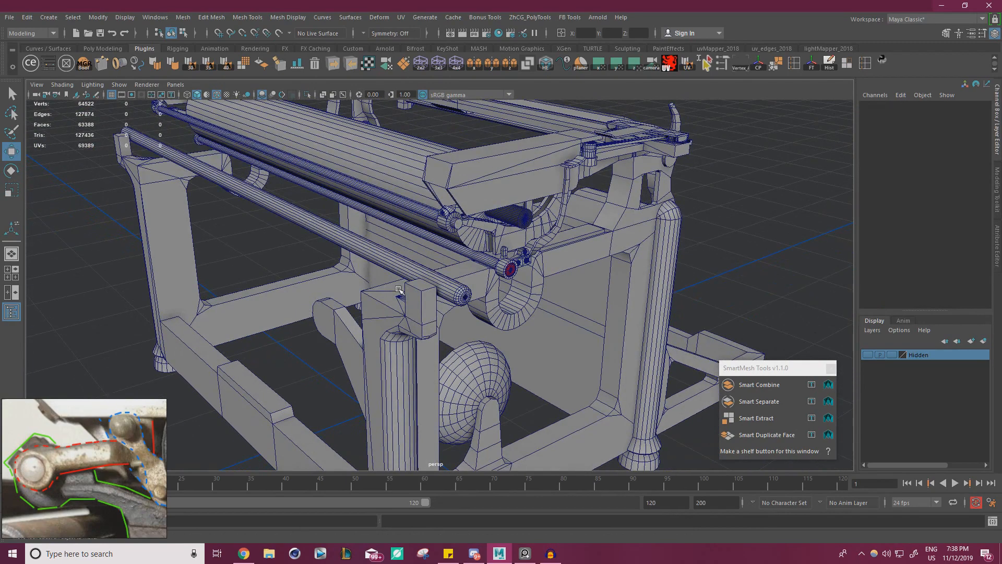
# Duplicate the loop of outer front faces on the bracket ring as a separate mesh and freeze its transformations.
pyautogui.keyDown('alt'); pyautogui.moveTo(365, 206); pyautogui.dragTo(439, 226, button='right'); pyautogui.keyUp('alt')
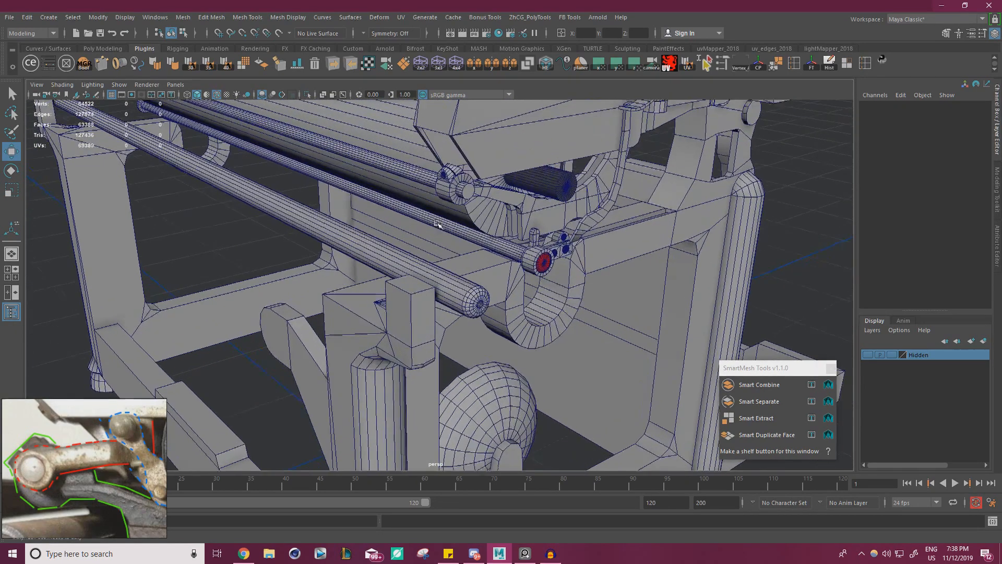
pyautogui.keyDown('alt'); pyautogui.moveTo(438, 226); pyautogui.dragTo(454, 292, button='middle'); pyautogui.keyUp('alt')
pyautogui.keyDown('alt'); pyautogui.moveTo(453, 293); pyautogui.dragTo(531, 317, button='right'); pyautogui.keyUp('alt')
pyautogui.click(462, 260)
pyautogui.moveTo(464, 242); pyautogui.dragTo(463, 270, button='right')
pyautogui.click(463, 252)
pyautogui.keyDown('shift'); pyautogui.doubleClick(454, 271); pyautogui.keyUp('shift')
pyautogui.keyDown('alt'); pyautogui.moveTo(454, 274); pyautogui.dragTo(382, 293); pyautogui.keyUp('alt')
pyautogui.press('f')
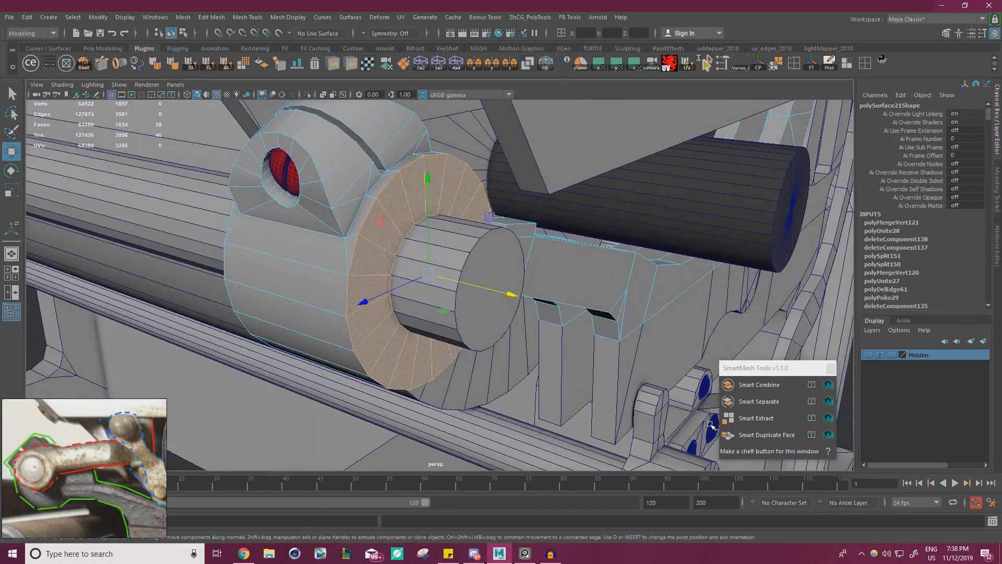
pyautogui.click(756, 436)
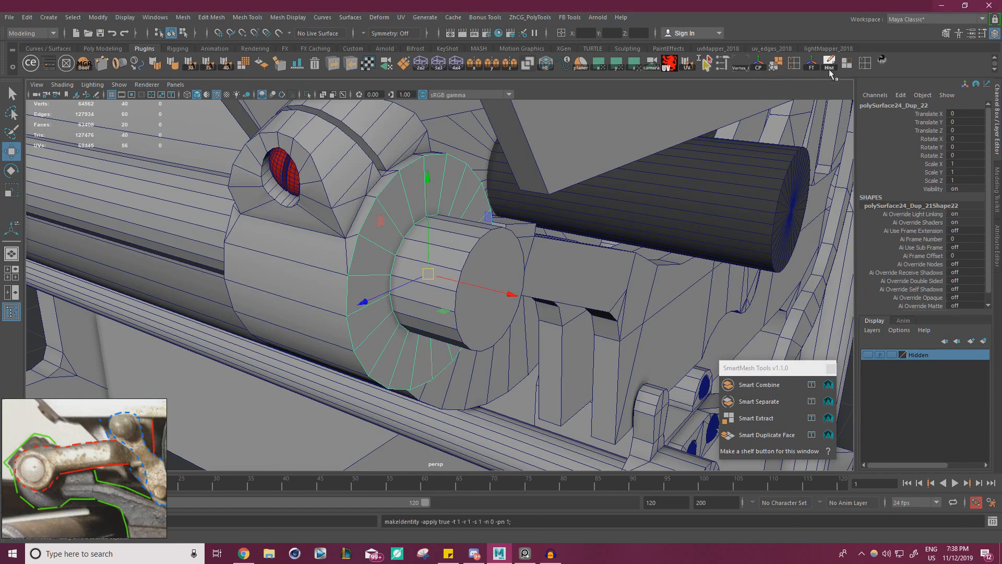
# Scale the outer border edge loop of the duplicated ring inward to make a narrower ring around the rod's end.
pyautogui.scroll(-2, 680, 243)
pyautogui.keyDown('alt'); pyautogui.moveTo(455, 220); pyautogui.dragTo(514, 258); pyautogui.keyUp('alt')
pyautogui.scroll(1, 465, 237)
pyautogui.keyDown('alt'); pyautogui.moveTo(515, 258); pyautogui.dragTo(498, 257); pyautogui.keyUp('alt')
pyautogui.moveTo(384, 182); pyautogui.dragTo(386, 151, button='right')
pyautogui.doubleClick(387, 153)
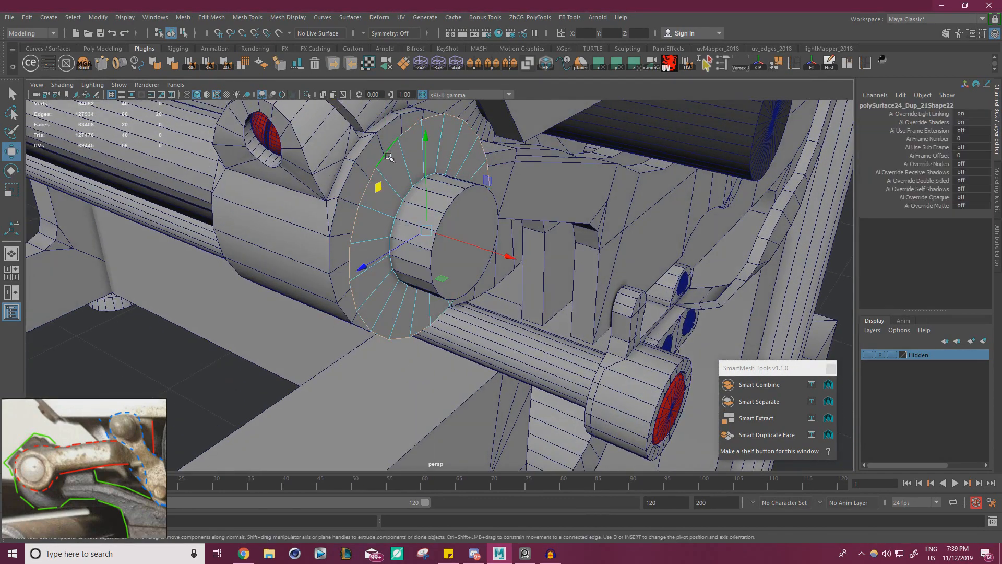
pyautogui.press('r')
pyautogui.moveTo(427, 230); pyautogui.dragTo(209, 307)
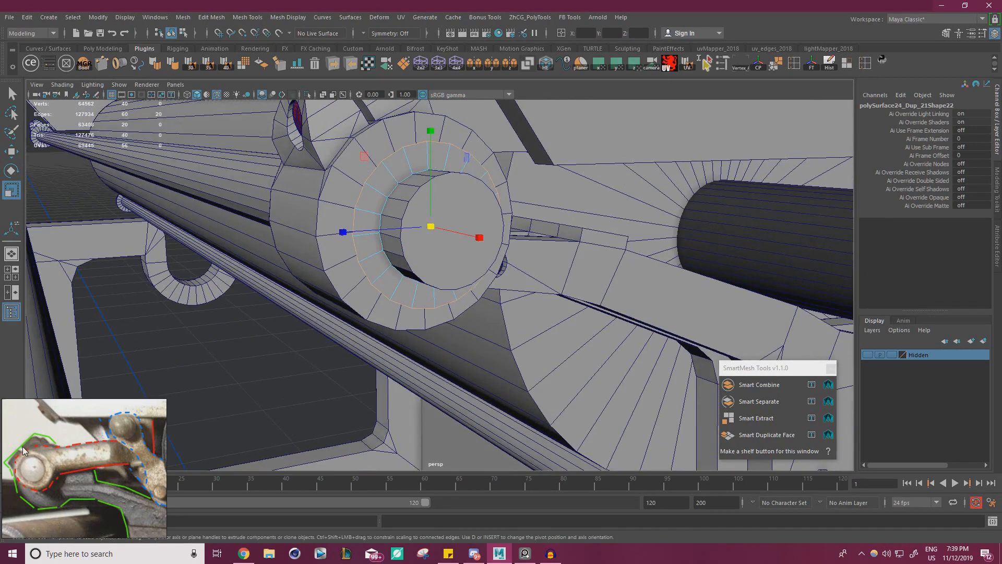
# Move the narrowed ring outward along the rod's axis to Translate X 0.366.
pyautogui.keyDown('alt'); pyautogui.moveTo(141, 370); pyautogui.dragTo(355, 233); pyautogui.keyUp('alt')
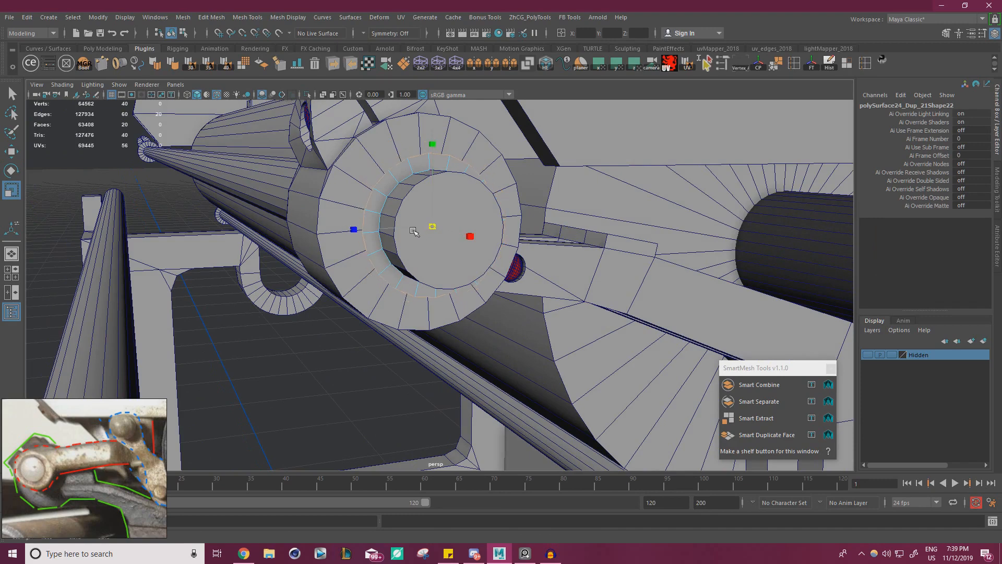
pyautogui.press('w')
pyautogui.keyDown('alt'); pyautogui.moveTo(422, 226); pyautogui.dragTo(446, 210); pyautogui.keyUp('alt')
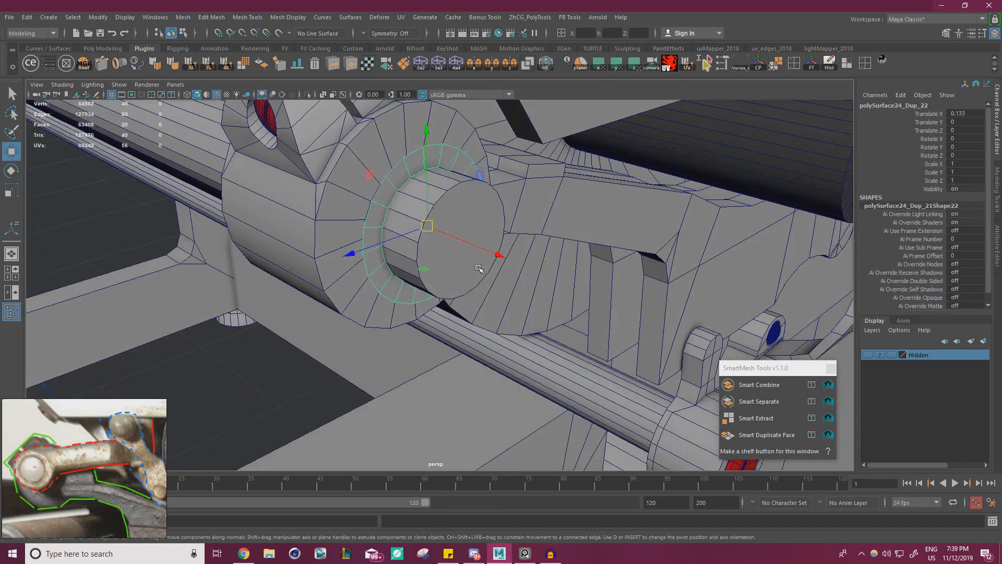
pyautogui.moveTo(500, 256); pyautogui.dragTo(447, 192)
# Extrude the ring's full face loop back along the rod toward the bracket, turning it into a thick collar.
pyautogui.keyDown('alt'); pyautogui.moveTo(483, 234); pyautogui.dragTo(554, 262); pyautogui.keyUp('alt')
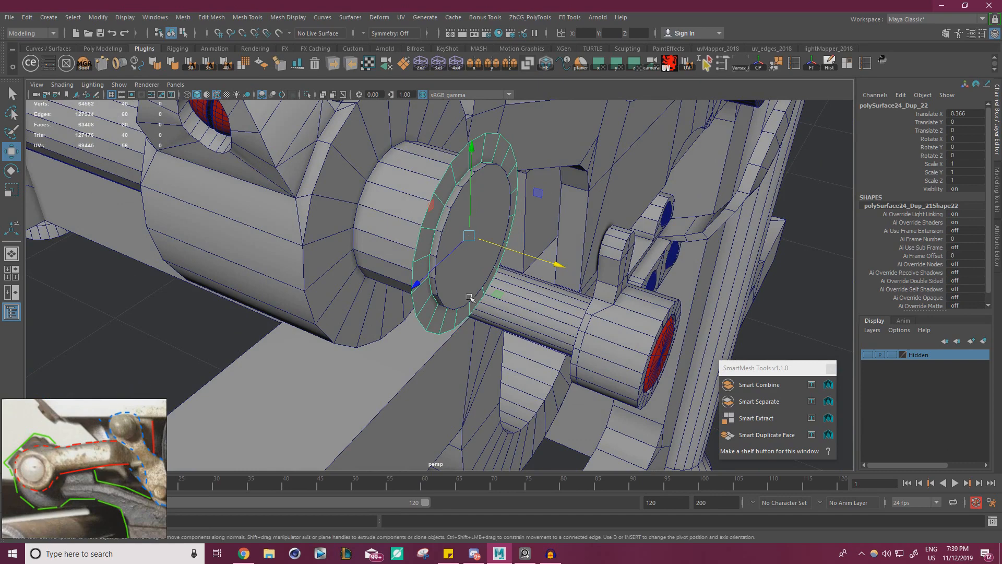
pyautogui.moveTo(449, 185); pyautogui.dragTo(449, 213, button='right')
pyautogui.click(447, 188)
pyautogui.keyDown('shift'); pyautogui.doubleClick(437, 206); pyautogui.keyUp('shift')
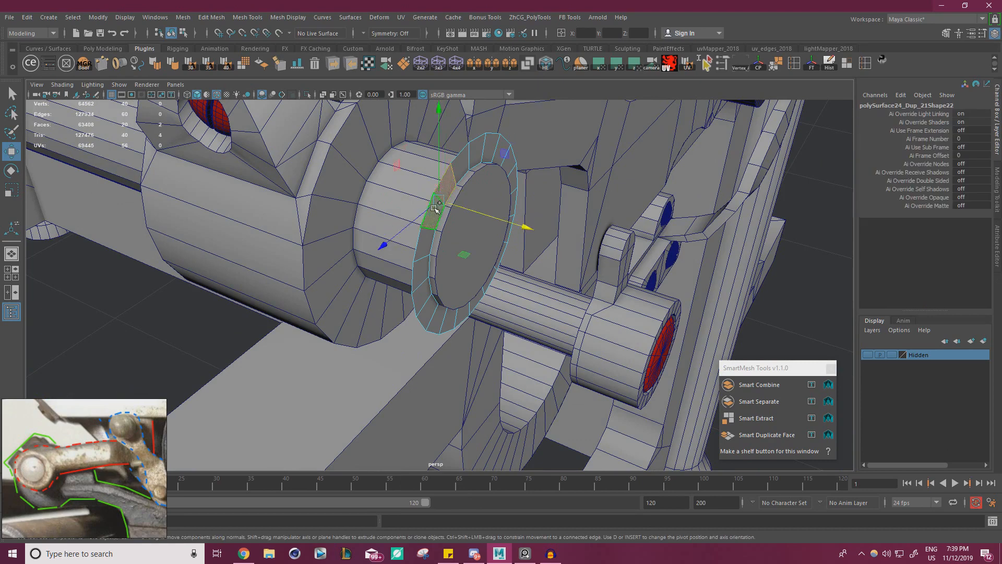
pyautogui.keyDown('shift'); pyautogui.moveTo(549, 260); pyautogui.dragTo(311, 196); pyautogui.keyUp('shift')
pyautogui.press('v')
pyautogui.click(411, 202)
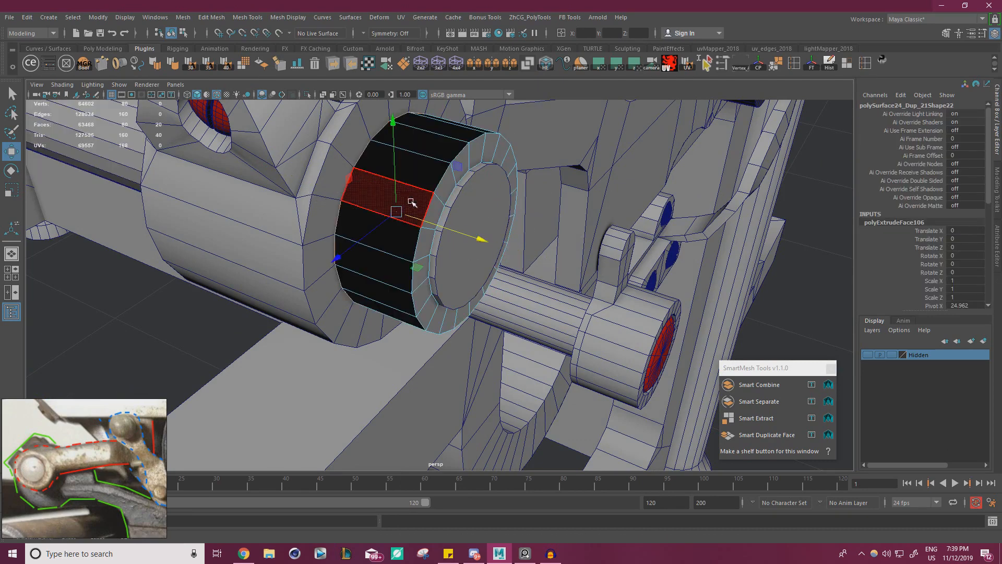
pyautogui.moveTo(400, 188); pyautogui.dragTo(453, 156, button='right')
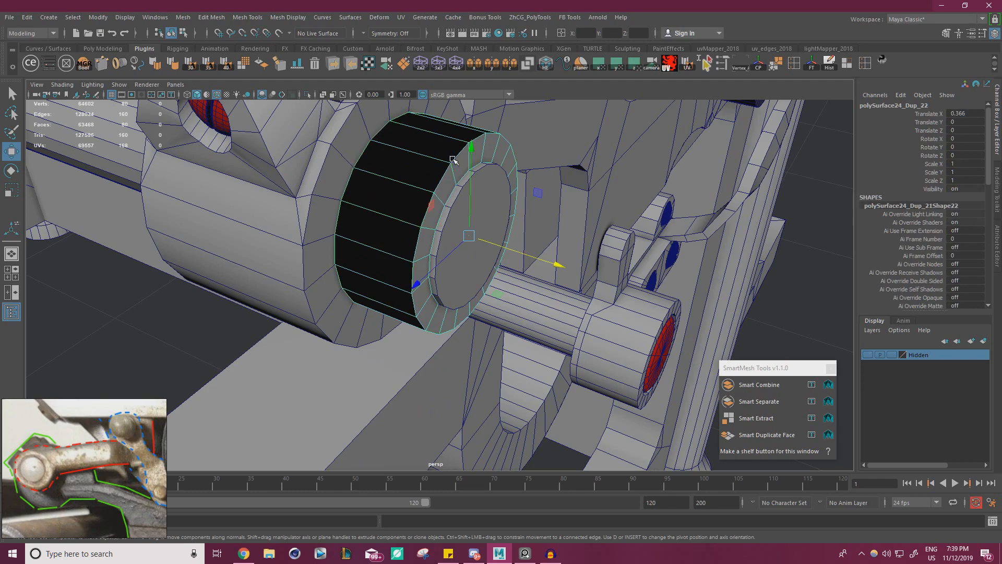
# Isolate the collar and reverse the normals of its inner and outer side faces, leaving out the front face loop.
pyautogui.click(307, 95)
pyautogui.keyDown('alt'); pyautogui.moveTo(470, 157); pyautogui.dragTo(410, 175); pyautogui.keyUp('alt')
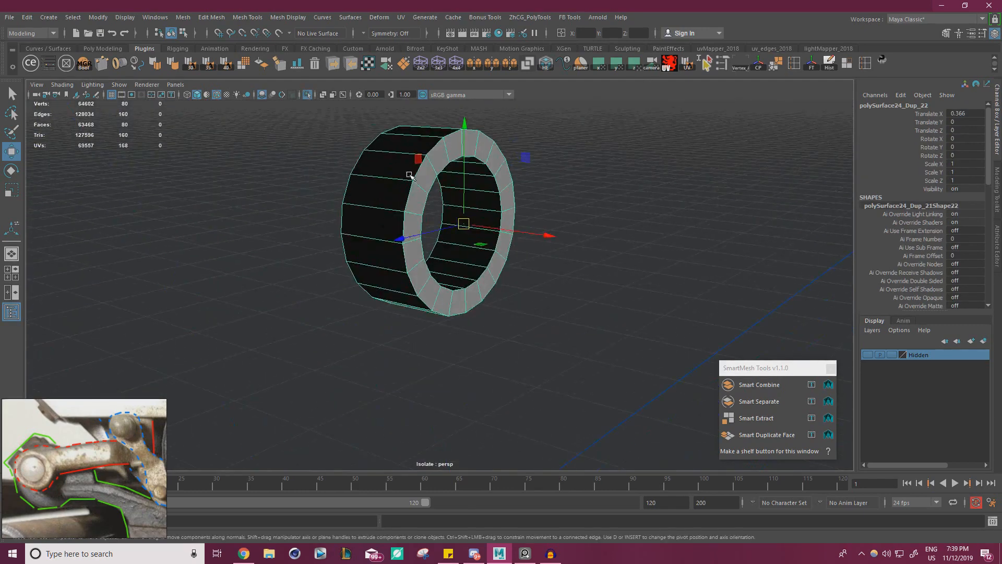
pyautogui.moveTo(409, 174); pyautogui.dragTo(392, 250, button='right')
pyautogui.moveTo(293, 384); pyautogui.dragTo(592, 86)
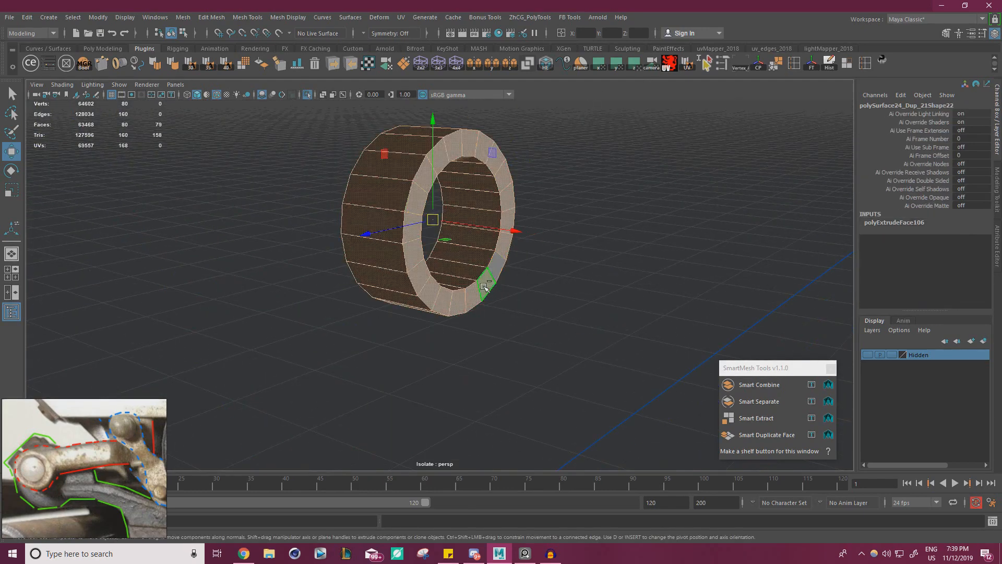
pyautogui.keyDown('ctrl'); pyautogui.doubleClick(484, 286); pyautogui.keyUp('ctrl')
pyautogui.scroll(-1, 514, 281)
pyautogui.moveTo(421, 295)
pyautogui.keyDown('alt'); pyautogui.mouseDown()
pyautogui.moveTo(538, 237)
pyautogui.moveTo(409, 306)
pyautogui.mouseUp(); pyautogui.keyUp('alt')
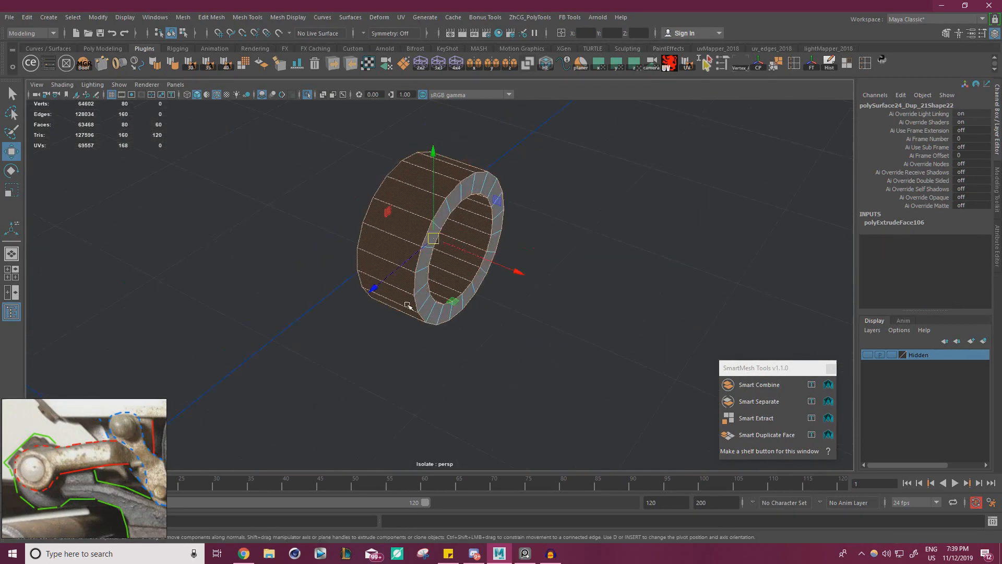
pyautogui.click(266, 68)
pyautogui.moveTo(420, 195); pyautogui.dragTo(470, 181, button='right')
pyautogui.click(569, 181)
pyautogui.moveTo(569, 181); pyautogui.dragTo(299, 139)
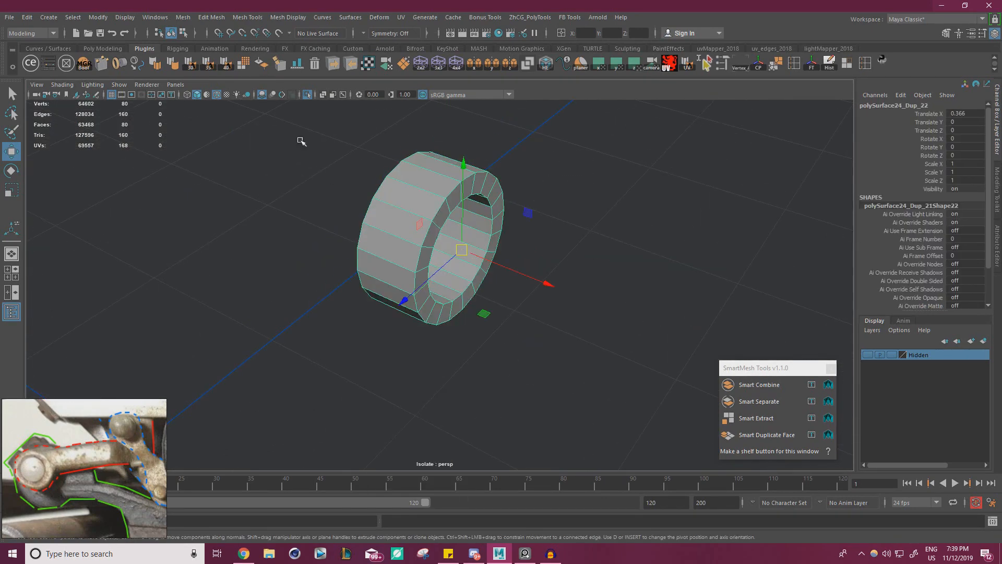
# Adjust the collar's soft and hard edge shading and bring the rest of the typewriter back into view.
pyautogui.click(229, 65)
pyautogui.click(345, 186)
pyautogui.keyDown('alt'); pyautogui.moveTo(383, 186); pyautogui.dragTo(319, 146); pyautogui.keyUp('alt')
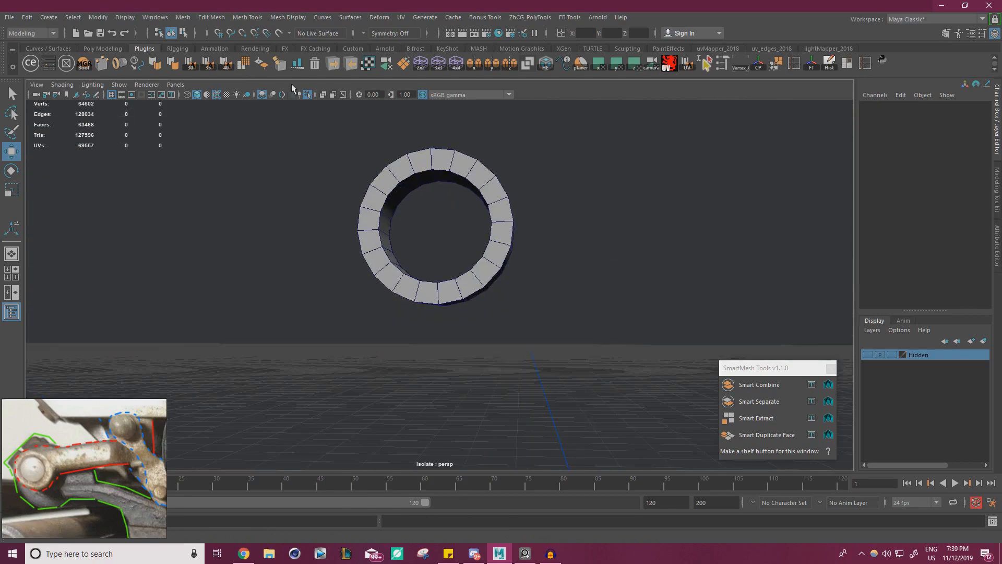
pyautogui.click(307, 95)
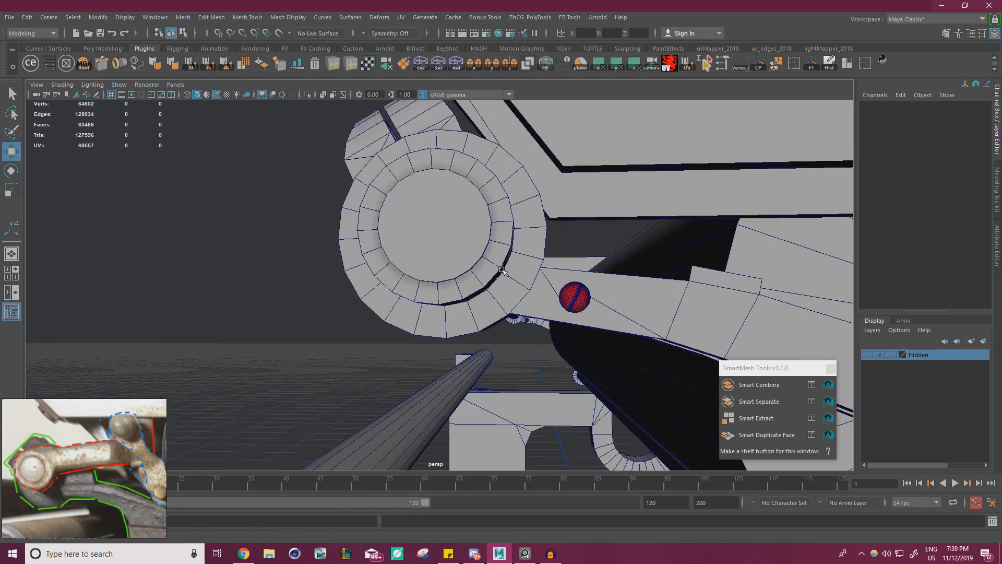
# Examine the collar on the rod's end against the lever arm outlined in the reference photo.
pyautogui.keyDown('alt'); pyautogui.moveTo(502, 270); pyautogui.dragTo(180, 422); pyautogui.keyUp('alt')
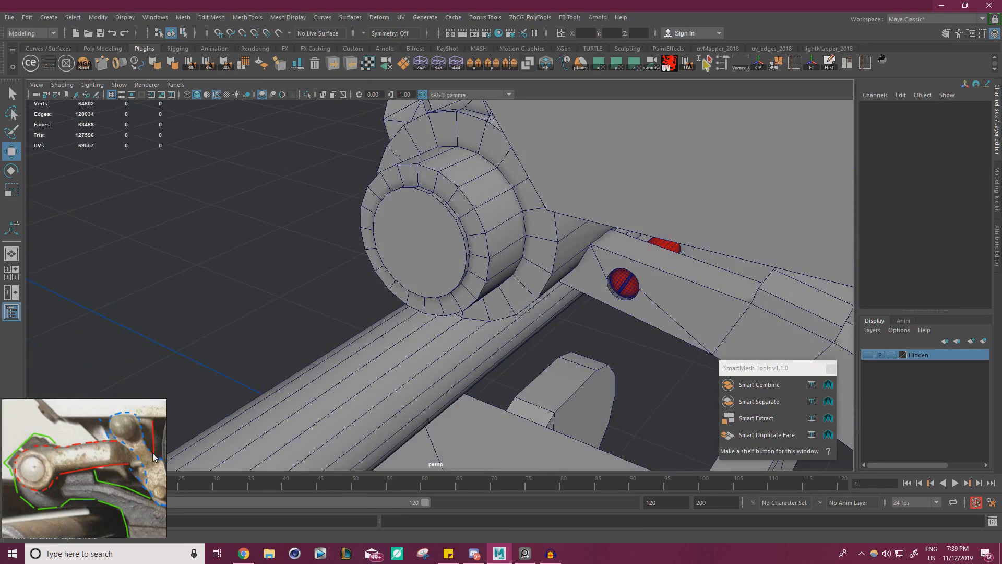
pyautogui.keyDown('alt'); pyautogui.moveTo(567, 326); pyautogui.dragTo(536, 265); pyautogui.keyUp('alt')
pyautogui.keyDown('alt'); pyautogui.moveTo(471, 193); pyautogui.dragTo(402, 253); pyautogui.keyUp('alt')
pyautogui.click(447, 268)
pyautogui.keyDown('alt'); pyautogui.moveTo(401, 253); pyautogui.dragTo(543, 305, button='right'); pyautogui.keyUp('alt')
pyautogui.scroll(3, 63, 462)
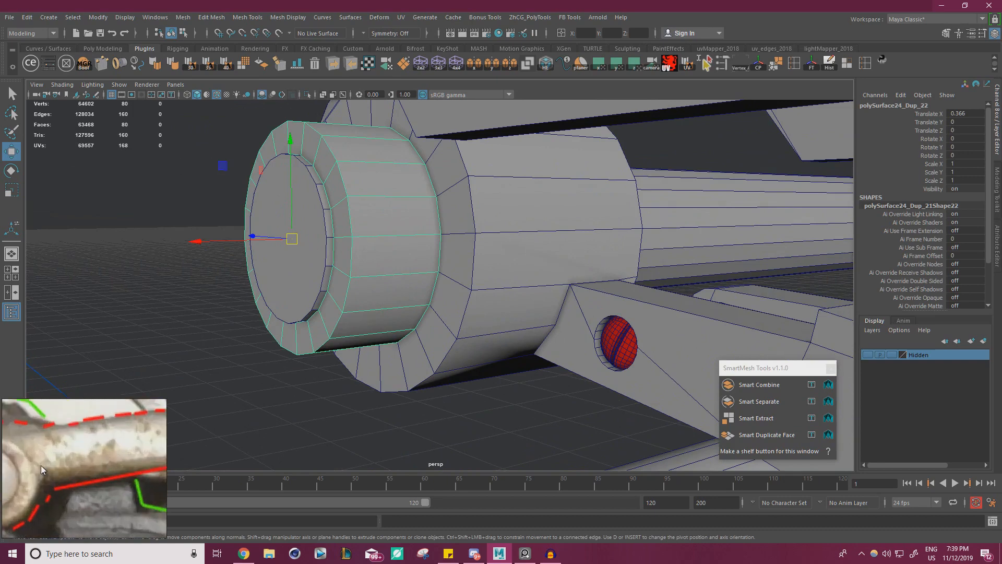
pyautogui.scroll(-2, 70, 431)
pyautogui.scroll(-2, 113, 420)
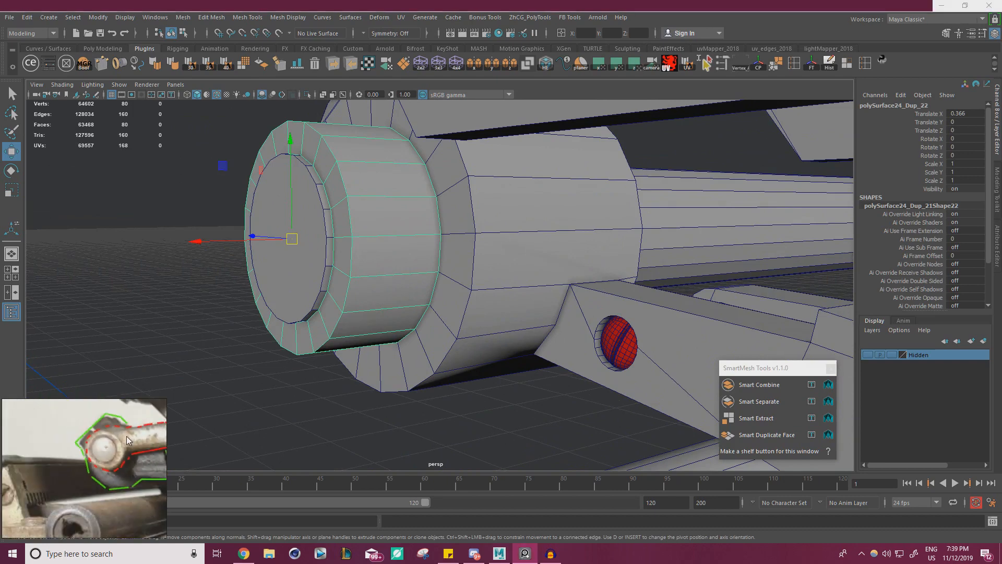
pyautogui.keyDown('alt'); pyautogui.moveTo(439, 265); pyautogui.dragTo(386, 260, button='right'); pyautogui.keyUp('alt')
pyautogui.keyDown('alt'); pyautogui.moveTo(386, 260); pyautogui.dragTo(369, 270); pyautogui.keyUp('alt')
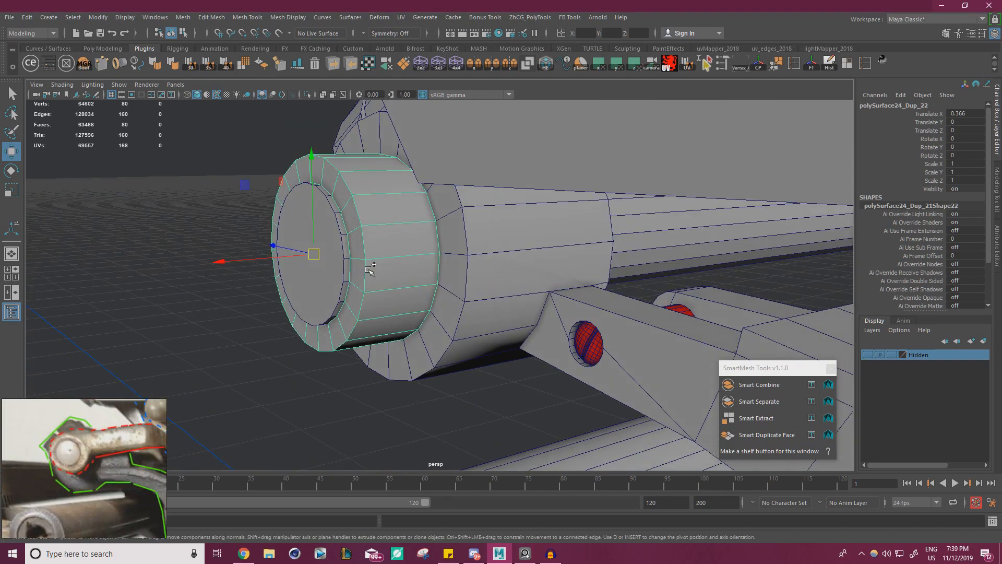
# Insert an edge loop around the collar's outer side, close to its front edge.
pyautogui.hotkey('ctrl', 'shift', 'x')
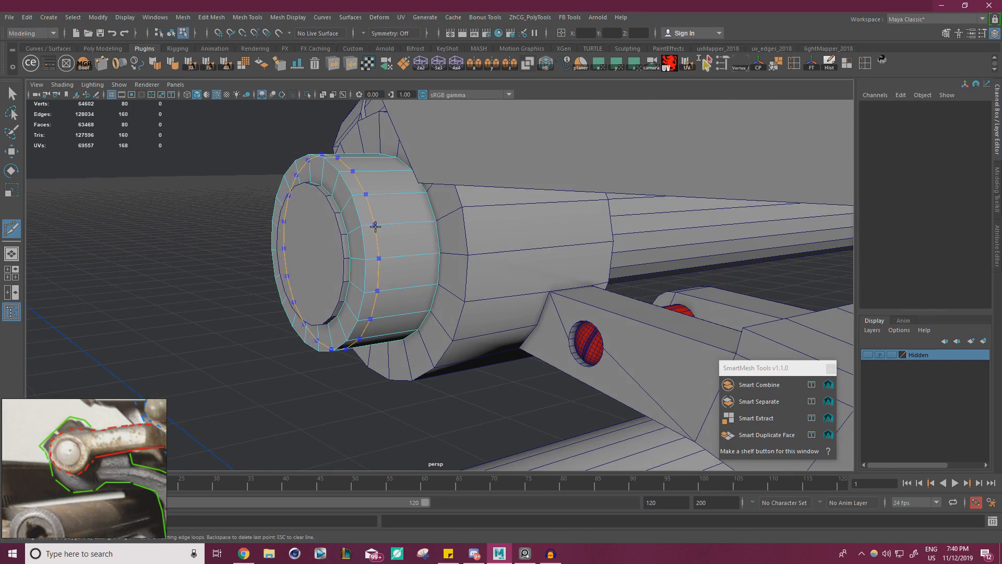
pyautogui.keyDown('ctrl'); pyautogui.click(375, 226); pyautogui.keyUp('ctrl')
pyautogui.press('w')
# Try to extrude two adjacent outer side faces of the collar toward the platen, then undo the extrusion.
pyautogui.moveTo(394, 208); pyautogui.dragTo(394, 234, button='right')
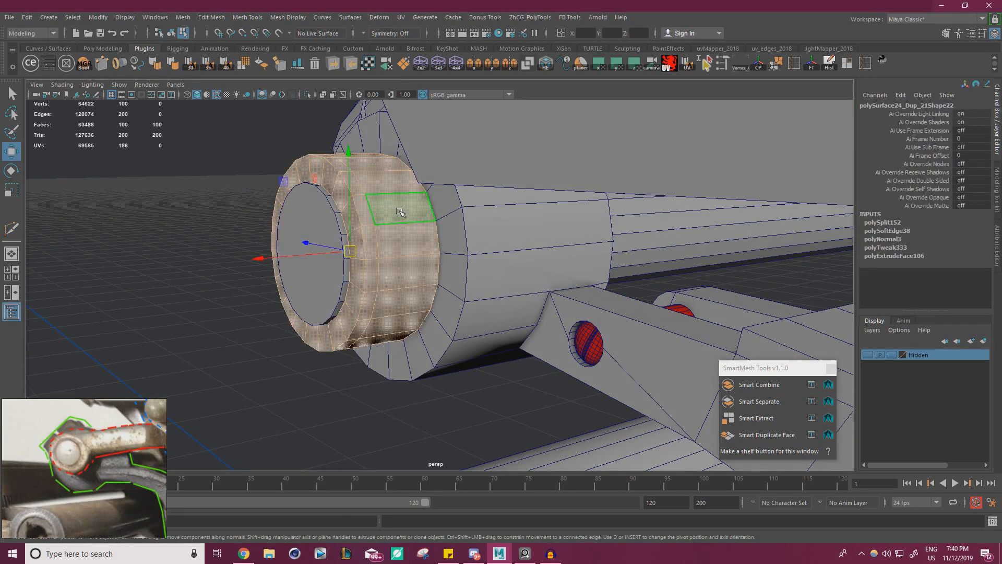
pyautogui.click(400, 209)
pyautogui.keyDown('shift'); pyautogui.click(413, 242); pyautogui.keyUp('shift')
pyautogui.keyDown('shift'); pyautogui.click(407, 273); pyautogui.keyUp('shift')
pyautogui.keyDown('shift'); pyautogui.click(405, 298); pyautogui.keyUp('shift')
pyautogui.keyDown('alt'); pyautogui.moveTo(404, 298); pyautogui.dragTo(377, 265); pyautogui.keyUp('alt')
pyautogui.click(444, 237)
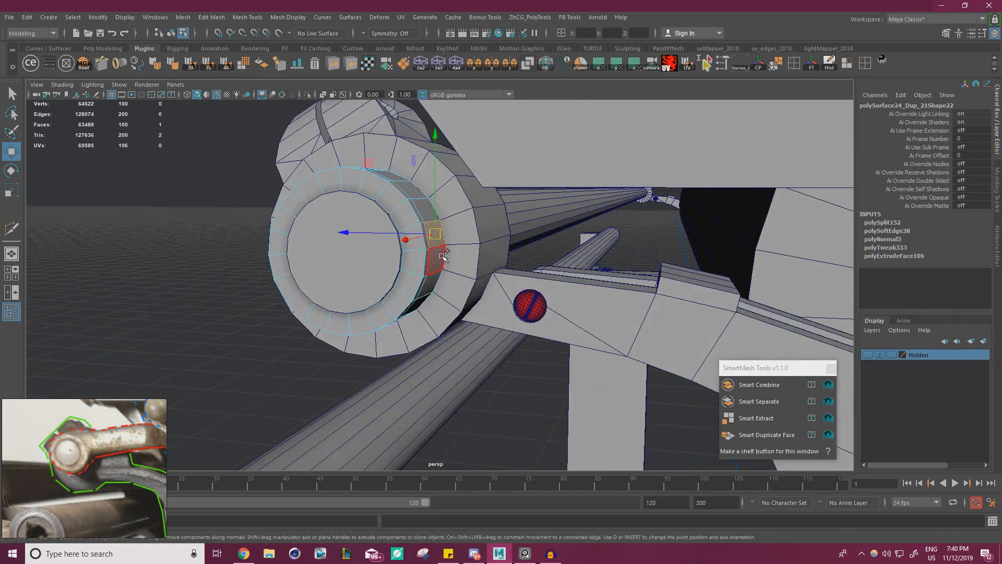
pyautogui.keyDown('shift'); pyautogui.click(442, 260); pyautogui.keyUp('shift')
pyautogui.keyDown('alt'); pyautogui.moveTo(472, 261); pyautogui.dragTo(476, 269); pyautogui.keyUp('alt')
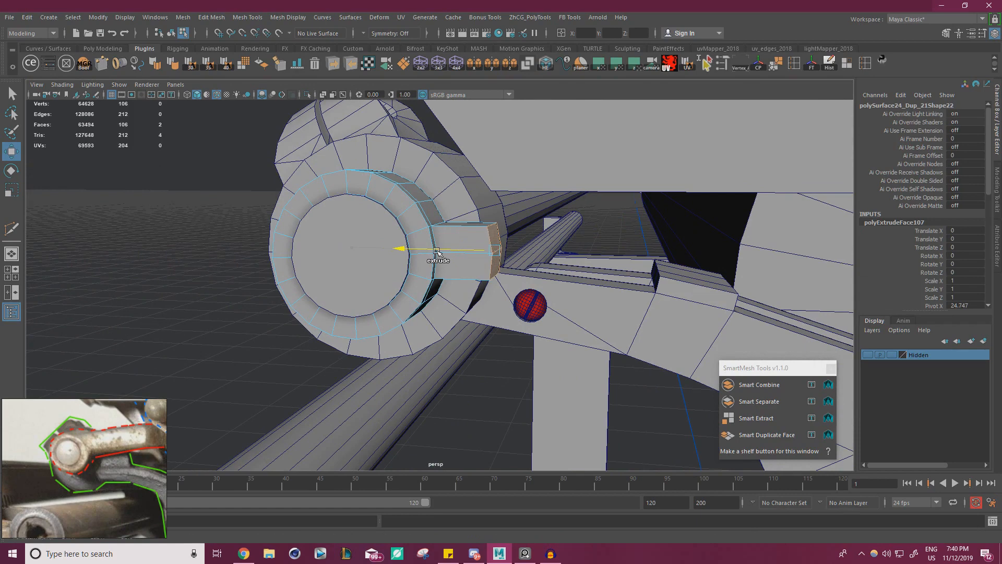
pyautogui.keyDown('alt'); pyautogui.moveTo(436, 251); pyautogui.dragTo(472, 287); pyautogui.keyUp('alt')
pyautogui.hotkey('ctrl', 'z')
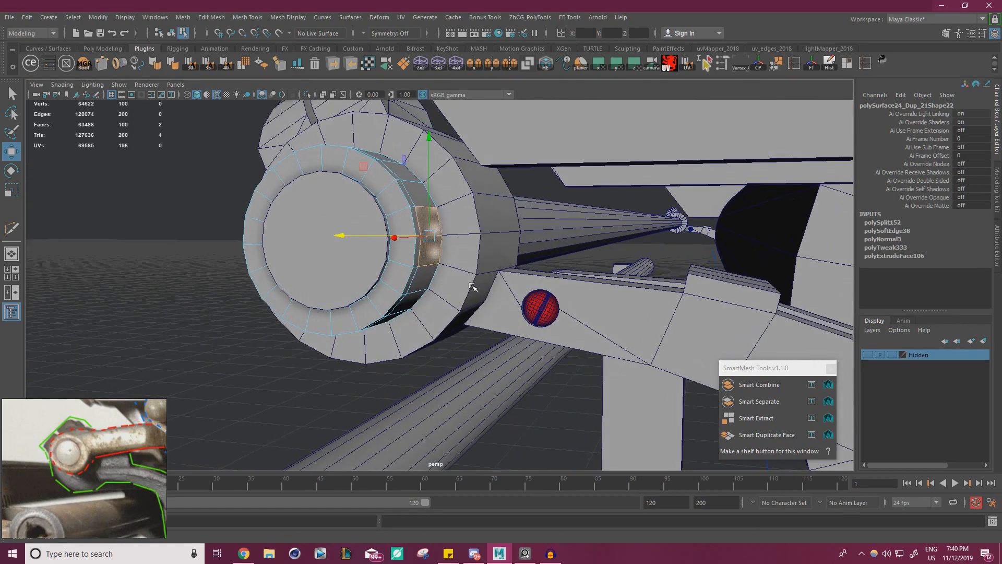
# Try to extrude the arm from three adjacent side faces of the collar, then undo it.
pyautogui.keyDown('shift'); pyautogui.click(419, 199); pyautogui.keyUp('shift')
pyautogui.keyDown('alt'); pyautogui.moveTo(387, 235); pyautogui.dragTo(405, 268); pyautogui.keyUp('alt')
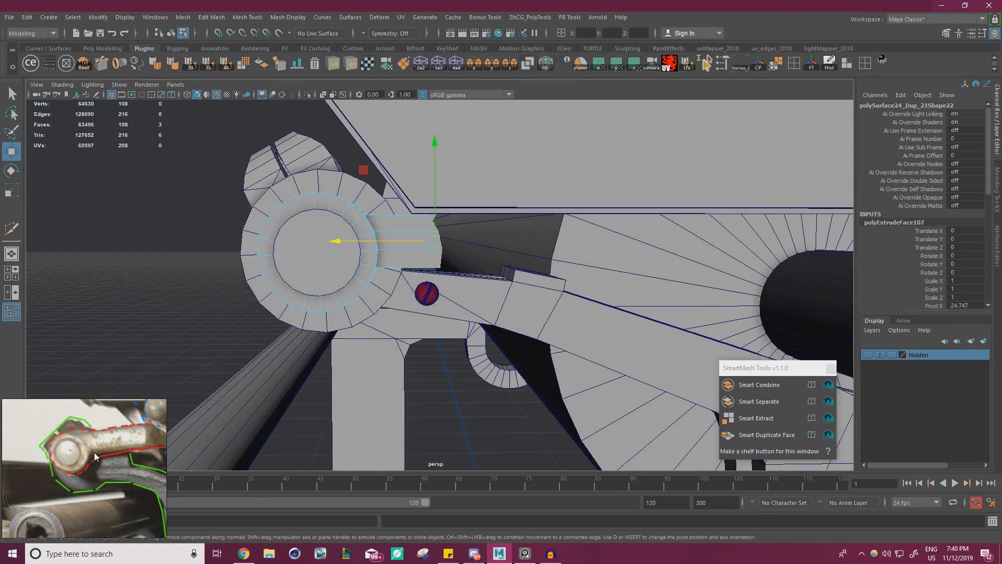
pyautogui.hotkey('ctrl', 'z')
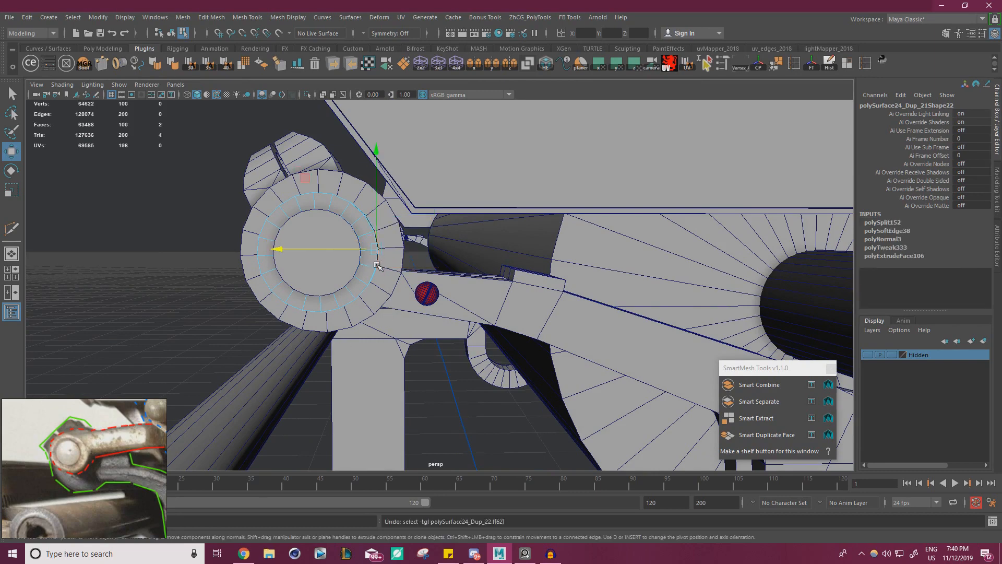
# Extrude three side faces on the collar's upper half toward the platen as the lever arm and flatten the arm's end.
pyautogui.keyDown('alt'); pyautogui.moveTo(380, 264); pyautogui.dragTo(381, 270); pyautogui.keyUp('alt')
pyautogui.keyDown('shift'); pyautogui.click(339, 228); pyautogui.keyUp('shift')
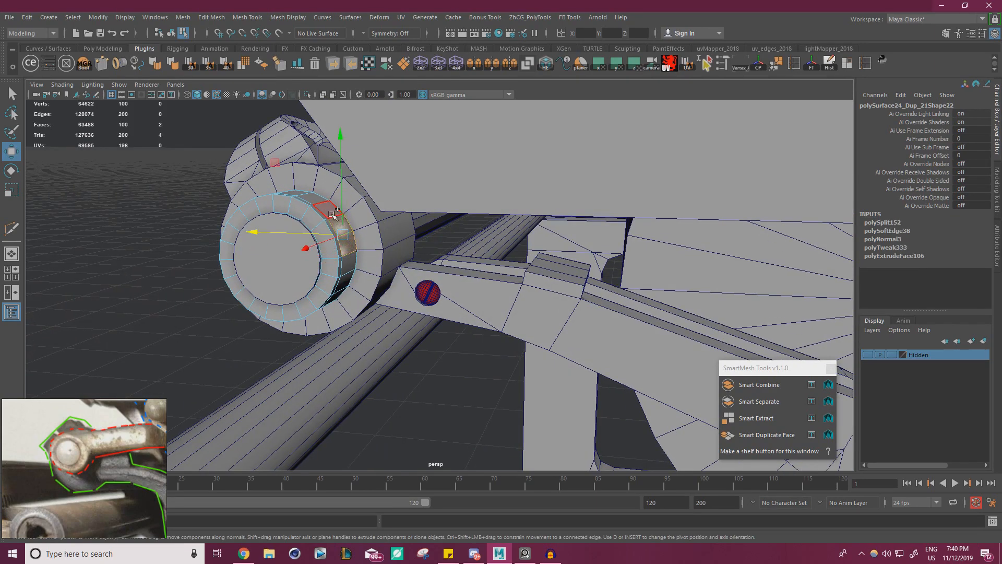
pyautogui.keyDown('shift'); pyautogui.click(327, 209); pyautogui.keyUp('shift')
pyautogui.keyDown('shift'); pyautogui.moveTo(280, 229); pyautogui.dragTo(461, 255); pyautogui.keyUp('shift')
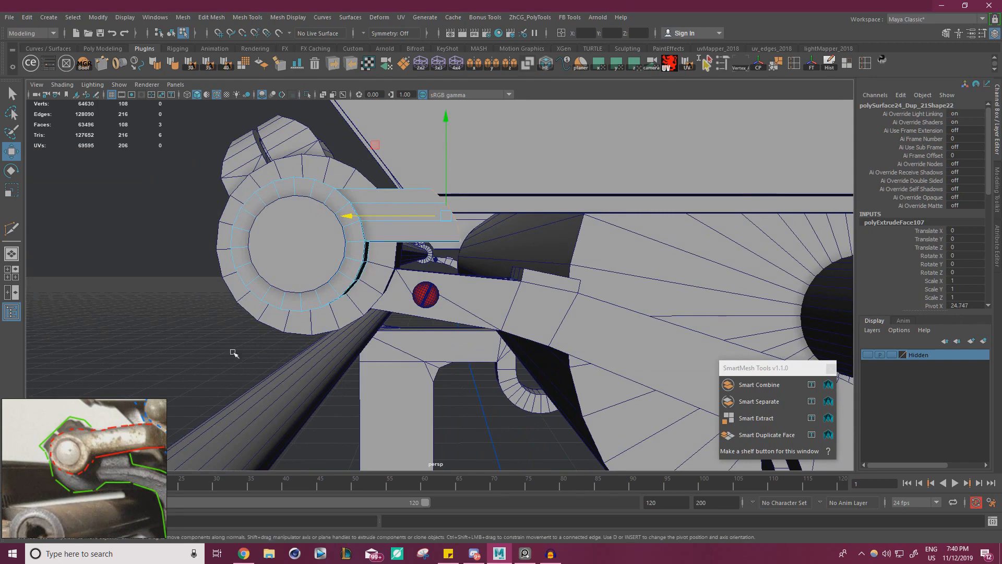
pyautogui.keyDown('alt'); pyautogui.moveTo(394, 358); pyautogui.dragTo(357, 294); pyautogui.keyUp('alt')
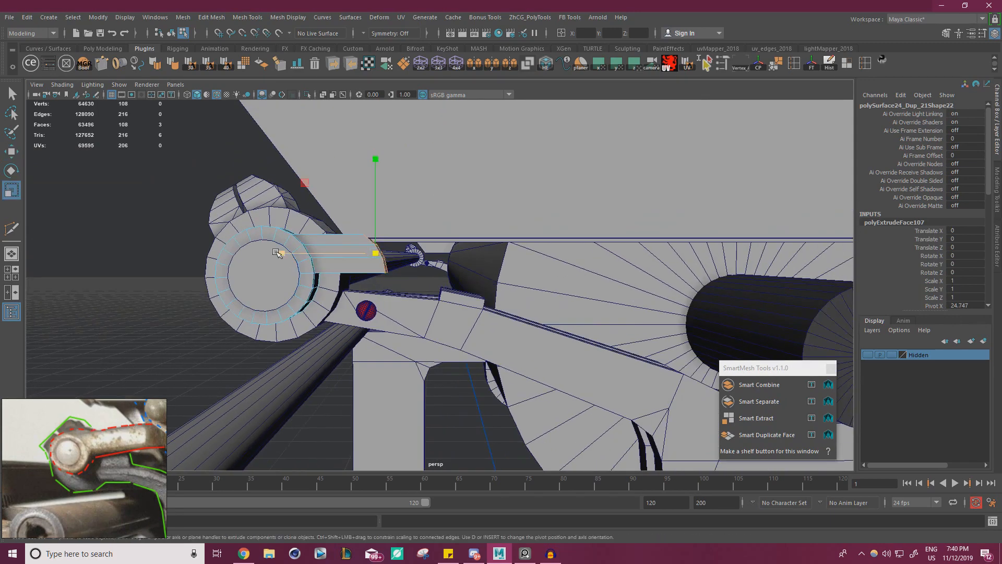
pyautogui.keyDown('alt'); pyautogui.moveTo(425, 284); pyautogui.dragTo(361, 274); pyautogui.keyUp('alt')
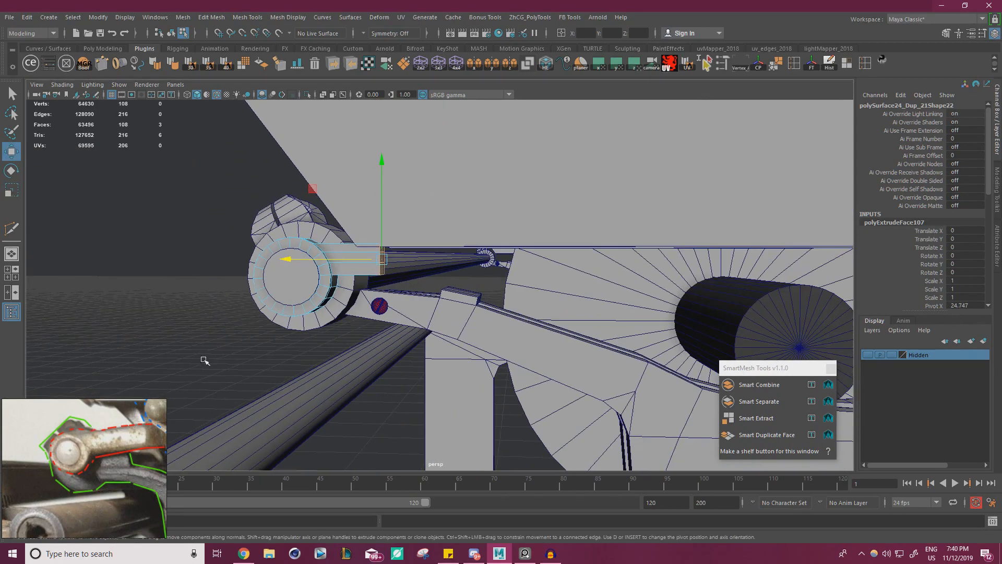
# Lengthen the lever arm by moving its end faces toward the platen, following the arm outlined in the reference photo.
pyautogui.scroll(-2, 106, 442)
pyautogui.moveTo(150, 440); pyautogui.dragTo(122, 451, button='middle')
pyautogui.keyDown('alt'); pyautogui.moveTo(380, 352); pyautogui.dragTo(416, 345); pyautogui.keyUp('alt')
pyautogui.keyDown('alt'); pyautogui.moveTo(416, 345); pyautogui.dragTo(315, 341, button='middle'); pyautogui.keyUp('alt')
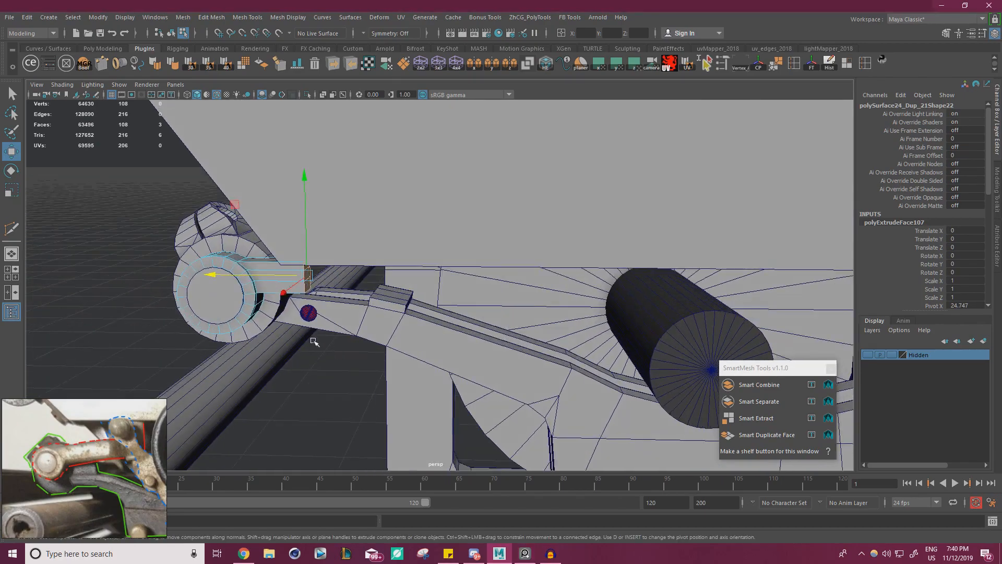
pyautogui.moveTo(315, 342)
pyautogui.keyDown('alt'); pyautogui.mouseDown()
pyautogui.moveTo(335, 331)
pyautogui.moveTo(400, 345)
pyautogui.moveTo(311, 332)
pyautogui.mouseUp(); pyautogui.keyUp('alt')
pyautogui.moveTo(243, 295); pyautogui.dragTo(331, 296)
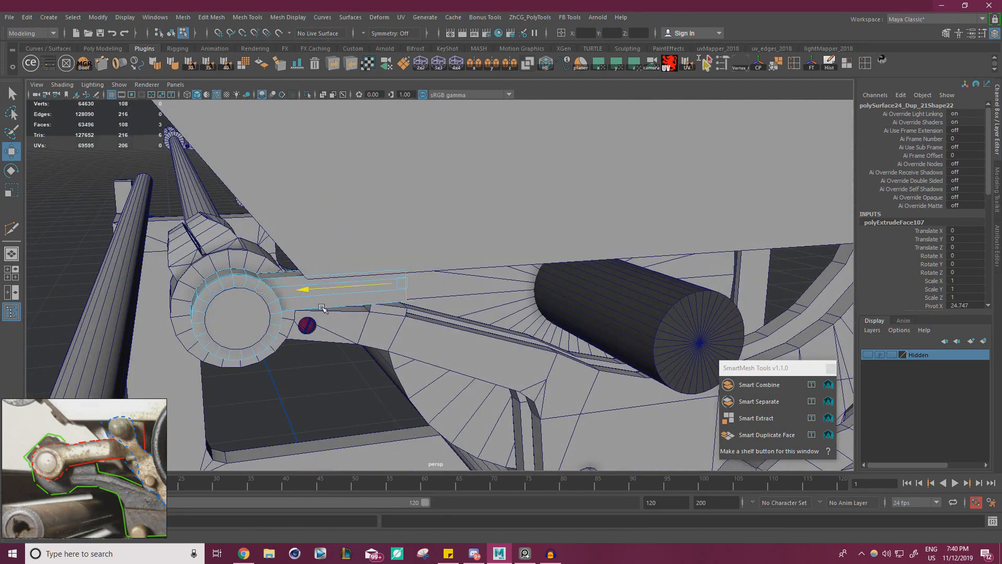
# Move the whole collar and arm piece outward along the rod's axis, clear of the rod's end.
pyautogui.keyDown('alt'); pyautogui.moveTo(321, 307); pyautogui.dragTo(305, 278); pyautogui.keyUp('alt')
pyautogui.moveTo(459, 237); pyautogui.dragTo(473, 236, button='right')
pyautogui.click(649, 322)
pyautogui.hotkey('ctrl', 'z')
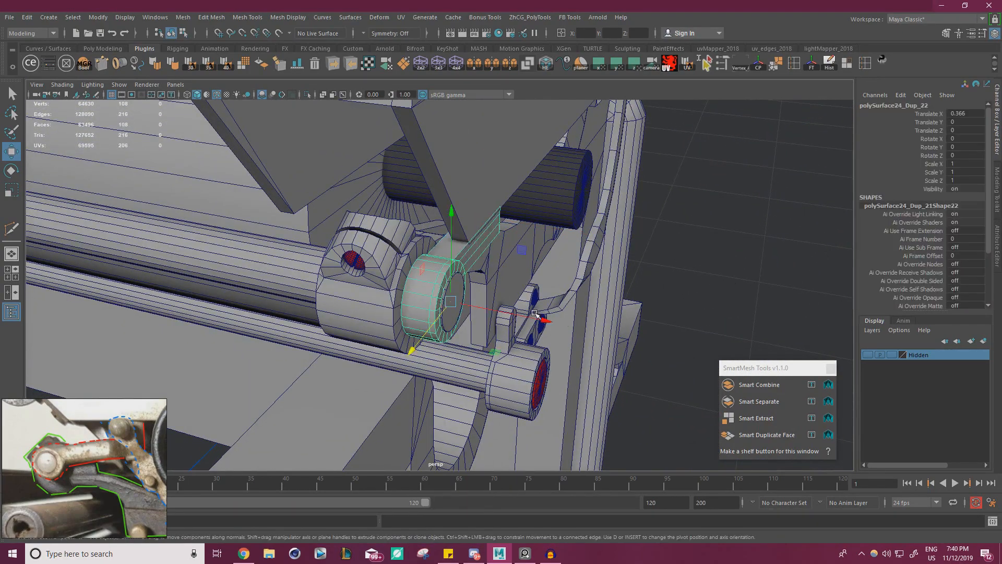
pyautogui.keyDown('alt'); pyautogui.moveTo(594, 302); pyautogui.dragTo(561, 249, button='middle'); pyautogui.keyUp('alt')
pyautogui.keyDown('alt'); pyautogui.moveTo(561, 249); pyautogui.dragTo(584, 300); pyautogui.keyUp('alt')
# Scale the rod lengthwise to Scale X 1.046 so its end reaches into the moved collar.
pyautogui.click(416, 263)
pyautogui.press('r')
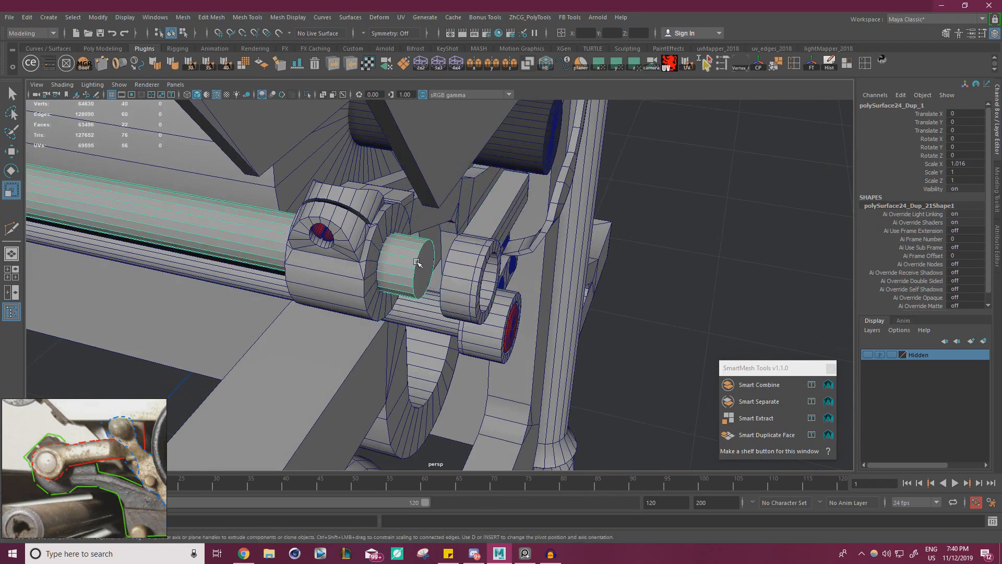
pyautogui.keyDown('alt'); pyautogui.moveTo(418, 262); pyautogui.dragTo(324, 264, button='right'); pyautogui.keyUp('alt')
pyautogui.keyDown('alt'); pyautogui.moveTo(323, 264); pyautogui.dragTo(444, 264, button='middle'); pyautogui.keyUp('alt')
pyautogui.keyDown('alt'); pyautogui.moveTo(292, 246); pyautogui.dragTo(384, 272, button='middle'); pyautogui.keyUp('alt')
pyautogui.keyDown('alt'); pyautogui.moveTo(385, 272); pyautogui.dragTo(320, 260, button='right'); pyautogui.keyUp('alt')
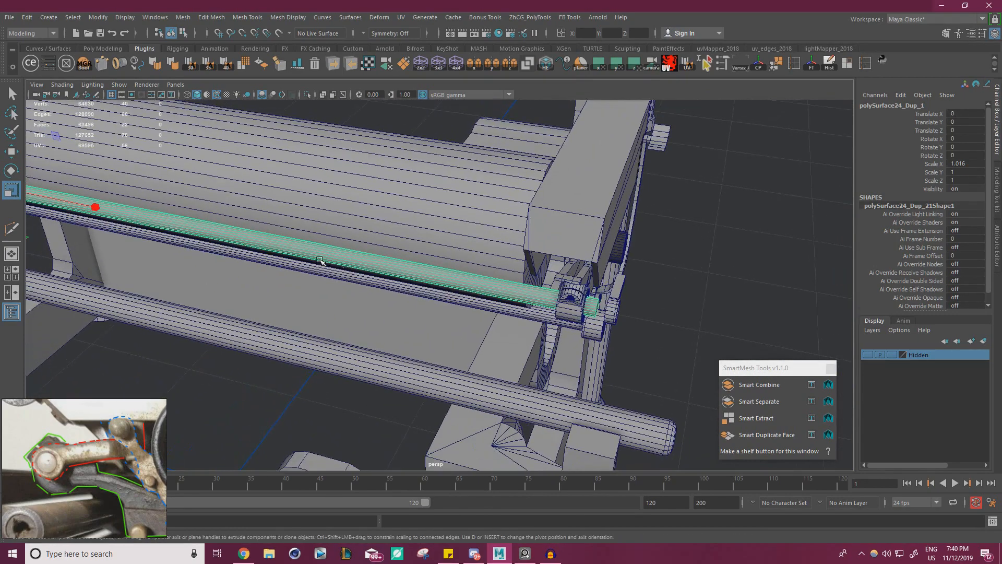
pyautogui.moveTo(92, 208); pyautogui.dragTo(97, 209)
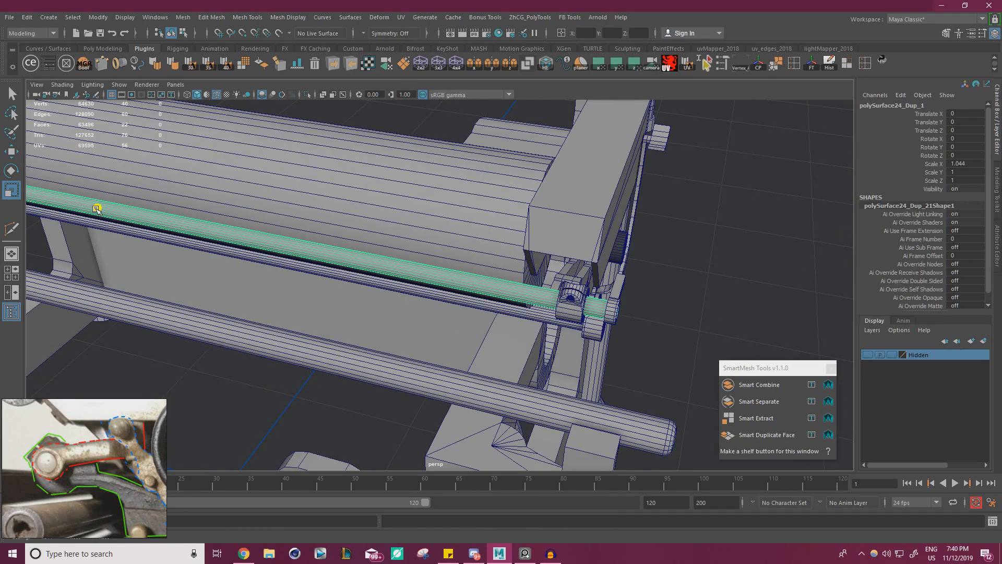
pyautogui.keyDown('alt'); pyautogui.moveTo(355, 276); pyautogui.dragTo(292, 246); pyautogui.keyUp('alt')
pyautogui.keyDown('alt'); pyautogui.moveTo(293, 245); pyautogui.dragTo(116, 199, button='right'); pyautogui.keyUp('alt')
pyautogui.keyDown('alt'); pyautogui.moveTo(116, 199); pyautogui.dragTo(158, 204, button='middle'); pyautogui.keyUp('alt')
pyautogui.keyDown('alt'); pyautogui.moveTo(159, 203); pyautogui.dragTo(131, 196, button='right'); pyautogui.keyUp('alt')
pyautogui.moveTo(81, 180); pyautogui.dragTo(83, 181)
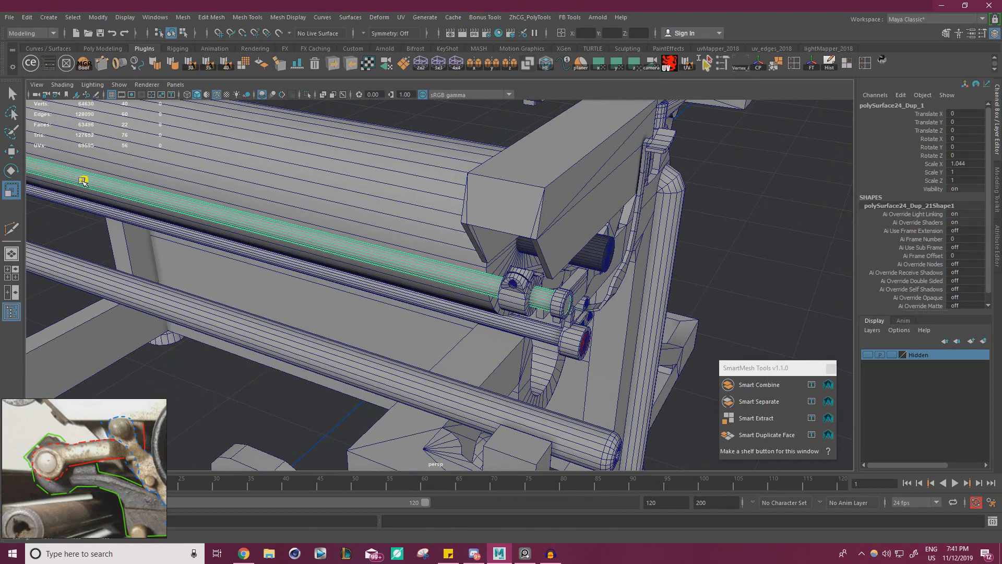
pyautogui.keyDown('alt'); pyautogui.moveTo(275, 243); pyautogui.dragTo(460, 292, button='right'); pyautogui.keyUp('alt')
pyautogui.keyDown('alt'); pyautogui.moveTo(459, 292); pyautogui.dragTo(334, 267, button='middle'); pyautogui.keyUp('alt')
pyautogui.keyDown('alt'); pyautogui.moveTo(493, 287); pyautogui.dragTo(347, 259, button='right'); pyautogui.keyUp('alt')
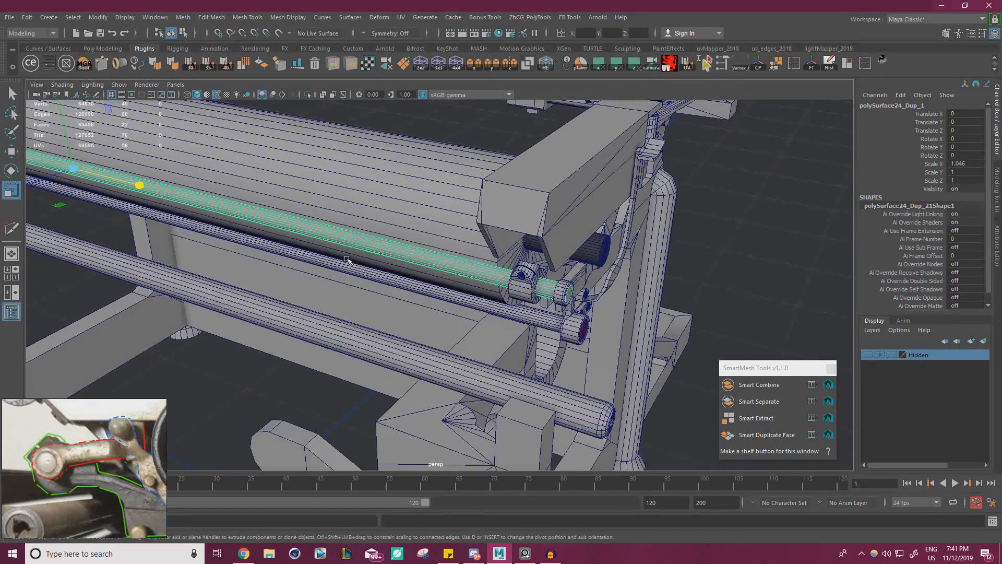
# Scale the rod lengthwise to Scale X 1.05, adjusting how far its end reaches past the lever arm's collar.
pyautogui.moveTo(141, 189); pyautogui.dragTo(143, 189)
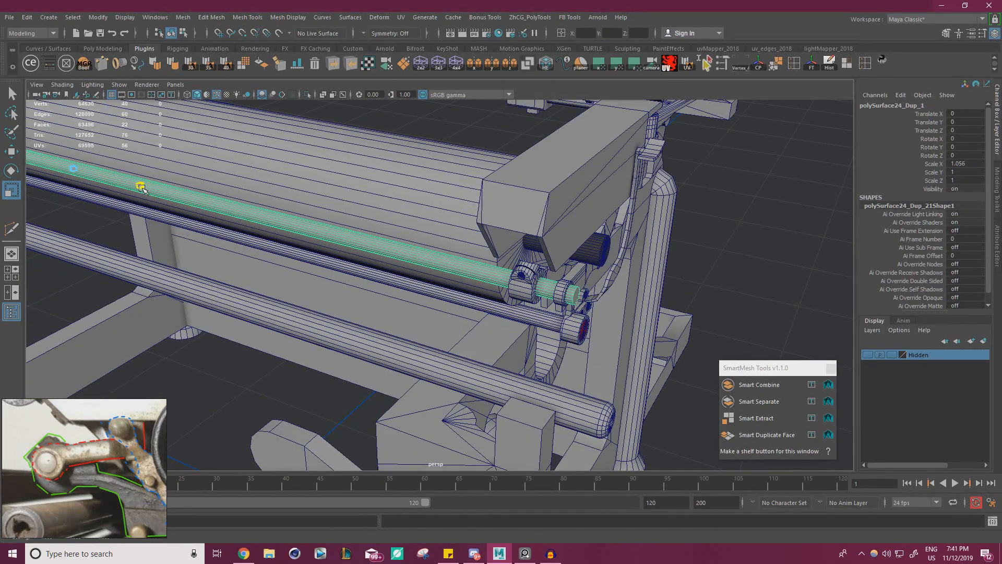
pyautogui.scroll(-2, 230, 220)
pyautogui.keyDown('alt'); pyautogui.moveTo(241, 226); pyautogui.dragTo(270, 225, button='middle'); pyautogui.keyUp('alt')
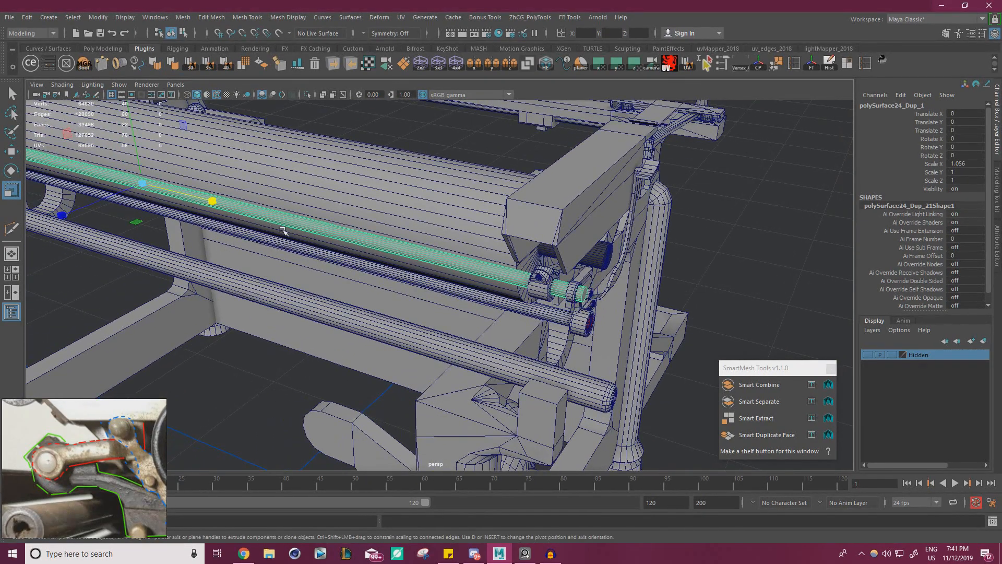
pyautogui.moveTo(211, 202); pyautogui.dragTo(209, 202)
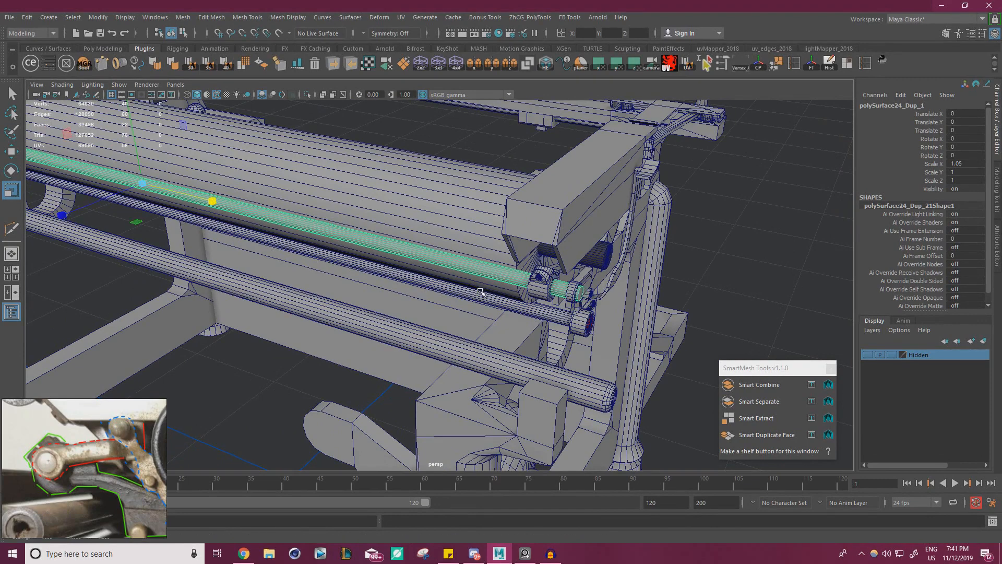
pyautogui.keyDown('alt'); pyautogui.moveTo(487, 283); pyautogui.dragTo(695, 303, button='right'); pyautogui.keyUp('alt')
pyautogui.keyDown('alt'); pyautogui.moveTo(695, 303); pyautogui.dragTo(575, 276, button='middle'); pyautogui.keyUp('alt')
pyautogui.keyDown('alt'); pyautogui.moveTo(574, 277); pyautogui.dragTo(89, 182, button='right'); pyautogui.keyUp('alt')
pyautogui.moveTo(166, 196); pyautogui.dragTo(164, 195)
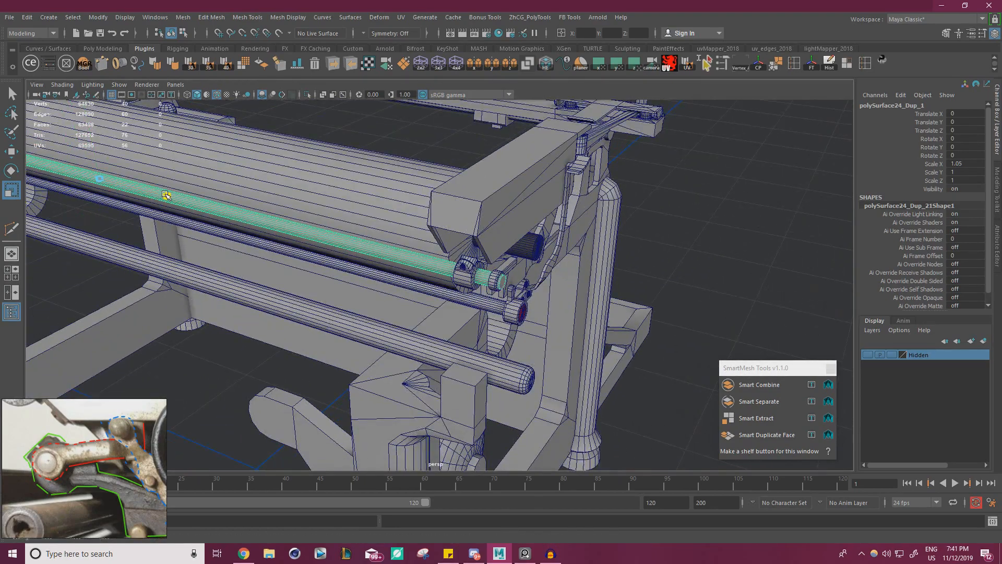
pyautogui.keyDown('alt'); pyautogui.moveTo(166, 196); pyautogui.dragTo(72, 182, button='right'); pyautogui.keyUp('alt')
pyautogui.keyDown('alt'); pyautogui.moveTo(72, 183); pyautogui.dragTo(228, 210, button='middle'); pyautogui.keyUp('alt')
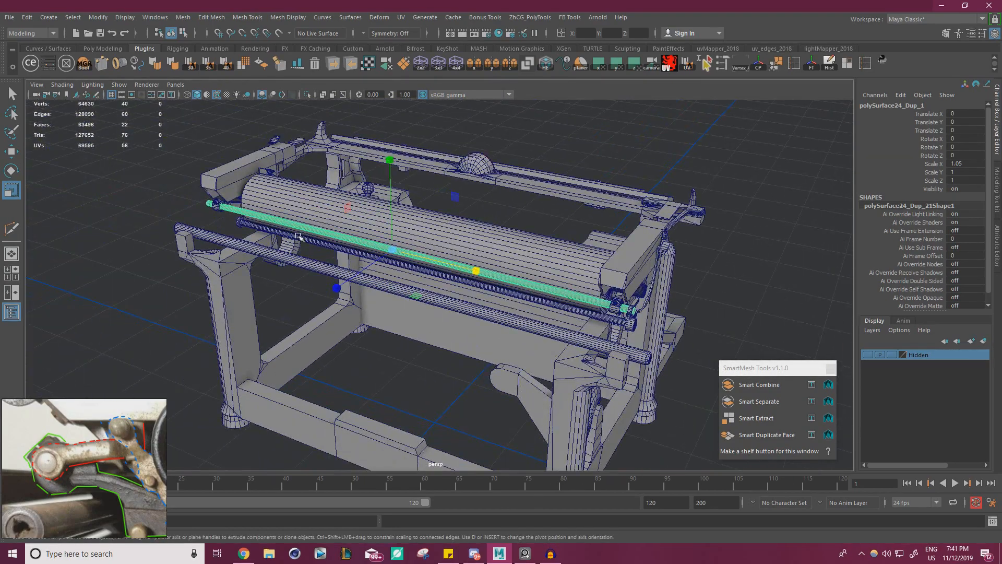
pyautogui.keyDown('alt'); pyautogui.moveTo(427, 242); pyautogui.dragTo(517, 270, button='right'); pyautogui.keyUp('alt')
pyautogui.keyDown('alt'); pyautogui.moveTo(516, 269); pyautogui.dragTo(365, 233, button='middle'); pyautogui.keyUp('alt')
pyautogui.keyDown('alt'); pyautogui.moveTo(364, 233); pyautogui.dragTo(476, 270, button='right'); pyautogui.keyUp('alt')
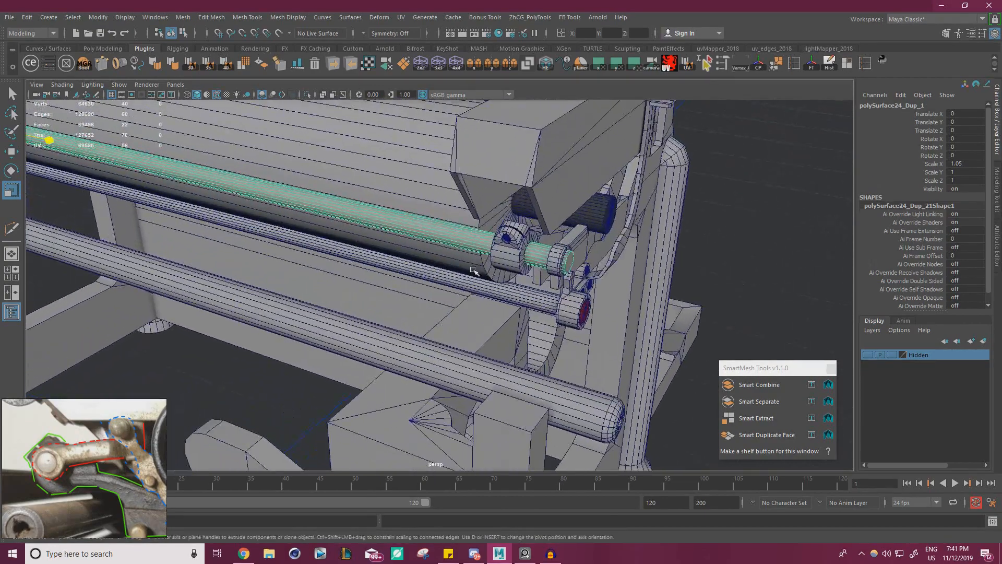
pyautogui.keyDown('alt'); pyautogui.moveTo(477, 270); pyautogui.dragTo(497, 273, button='middle'); pyautogui.keyUp('alt')
pyautogui.keyDown('alt'); pyautogui.moveTo(497, 273); pyautogui.dragTo(416, 256, button='right'); pyautogui.keyUp('alt')
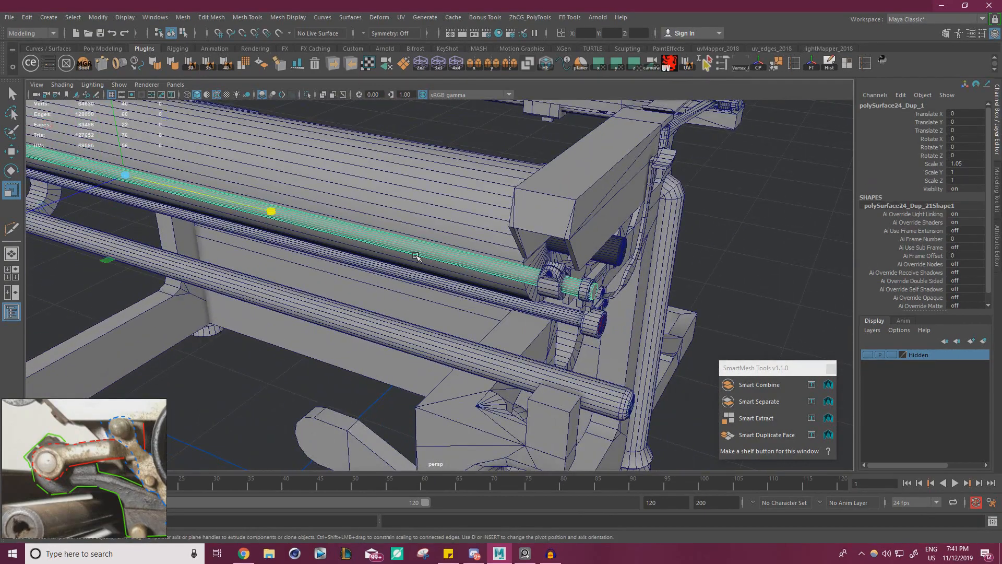
# Adjust the size of the scale manipulator for finer control over the rod's length.
pyautogui.press('+')
pyautogui.press('+')
pyautogui.press('-')
pyautogui.press('-')
pyautogui.press('-')
pyautogui.press('-')
pyautogui.press('+')
pyautogui.press('-')
pyautogui.press('-')
pyautogui.press('-')
pyautogui.press('+')
pyautogui.press('+')
pyautogui.press('+')
pyautogui.press('+')
pyautogui.press('+')
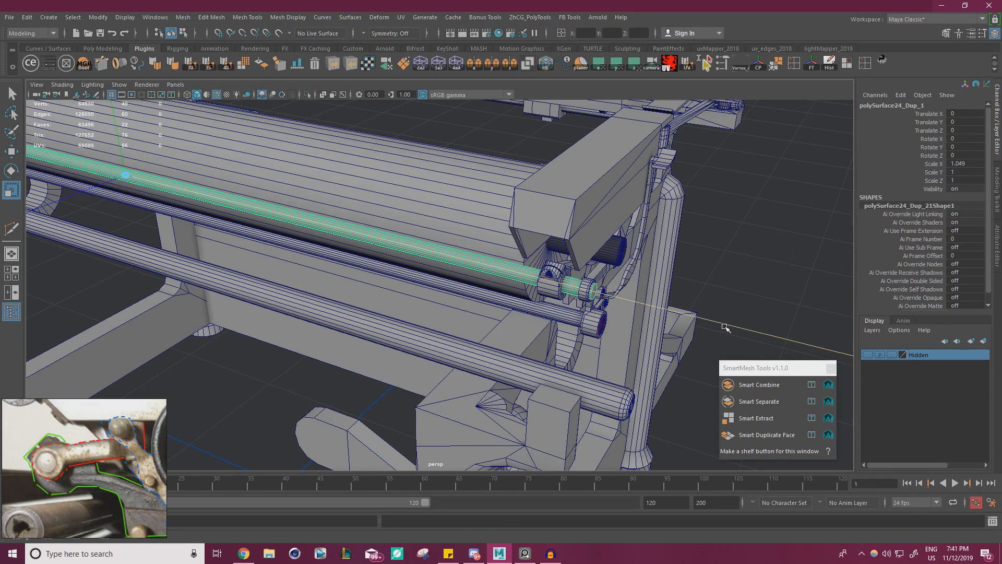
# Fine-tune the rod's lengthwise scaling to Scale X 1.048 around the lever arm's collar.
pyautogui.scroll(-6, 725, 327)
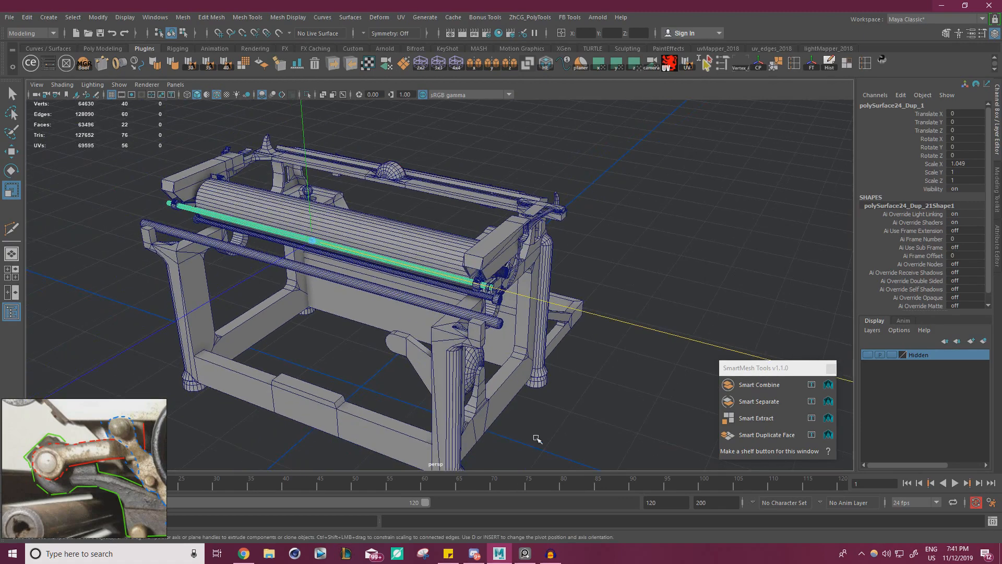
pyautogui.scroll(-12, 594, 360)
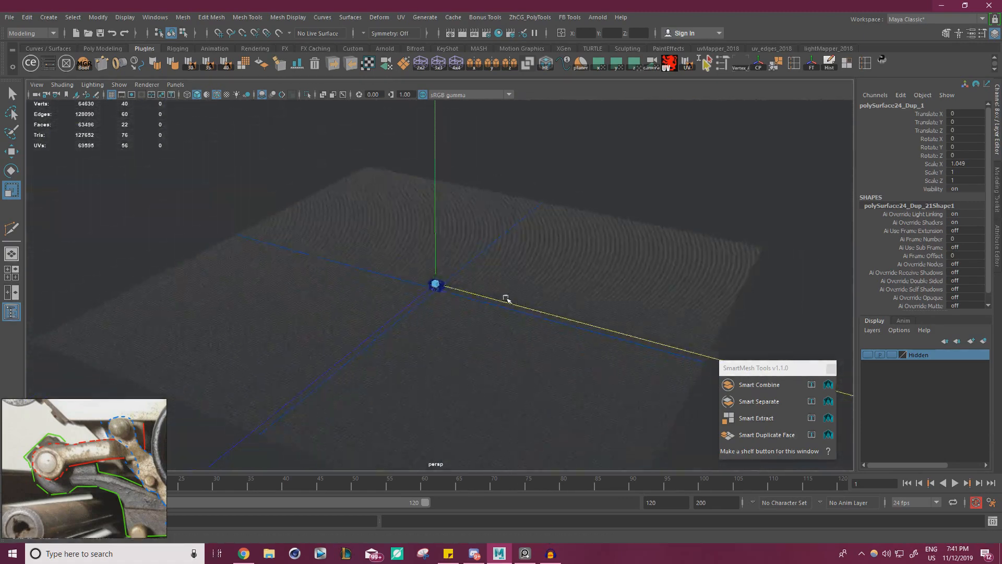
pyautogui.keyDown('alt'); pyautogui.moveTo(507, 299); pyautogui.dragTo(729, 317, button='right'); pyautogui.keyUp('alt')
pyautogui.keyDown('alt'); pyautogui.moveTo(292, 303); pyautogui.dragTo(742, 391, button='right'); pyautogui.keyUp('alt')
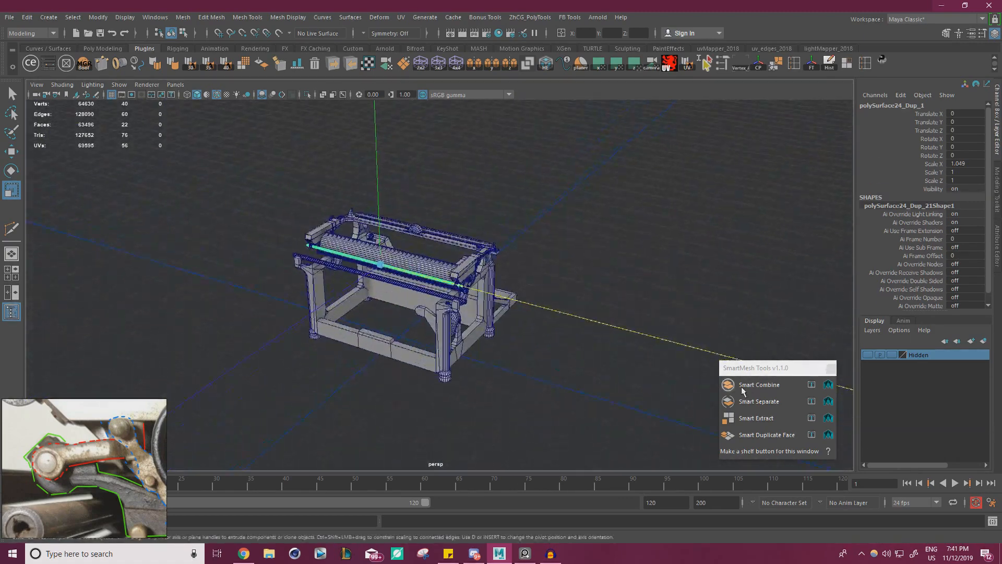
pyautogui.keyDown('alt'); pyautogui.moveTo(334, 300); pyautogui.dragTo(577, 336, button='right'); pyautogui.keyUp('alt')
pyautogui.moveTo(645, 317); pyautogui.dragTo(650, 316)
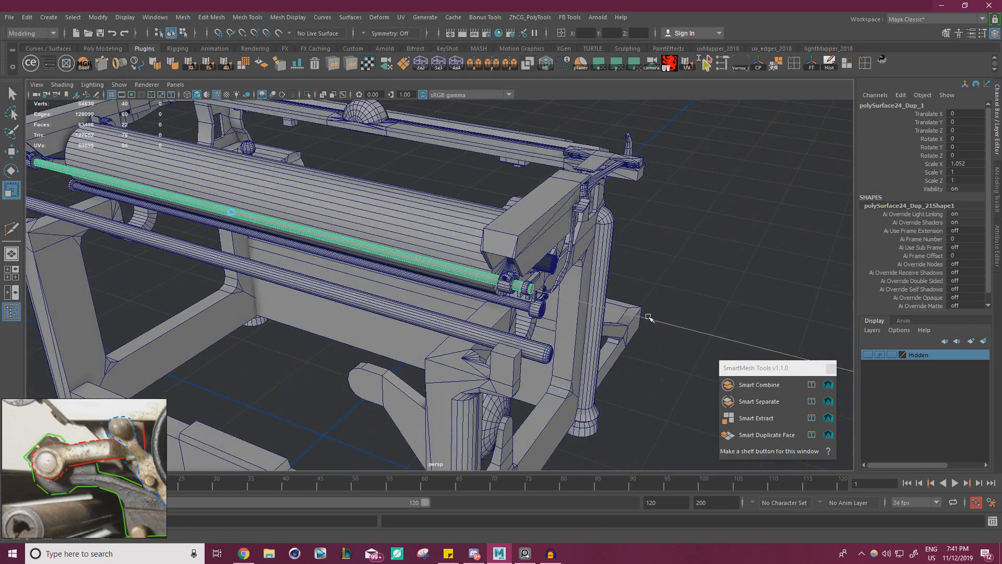
pyautogui.keyDown('alt'); pyautogui.moveTo(649, 317); pyautogui.dragTo(732, 326, button='right'); pyautogui.keyUp('alt')
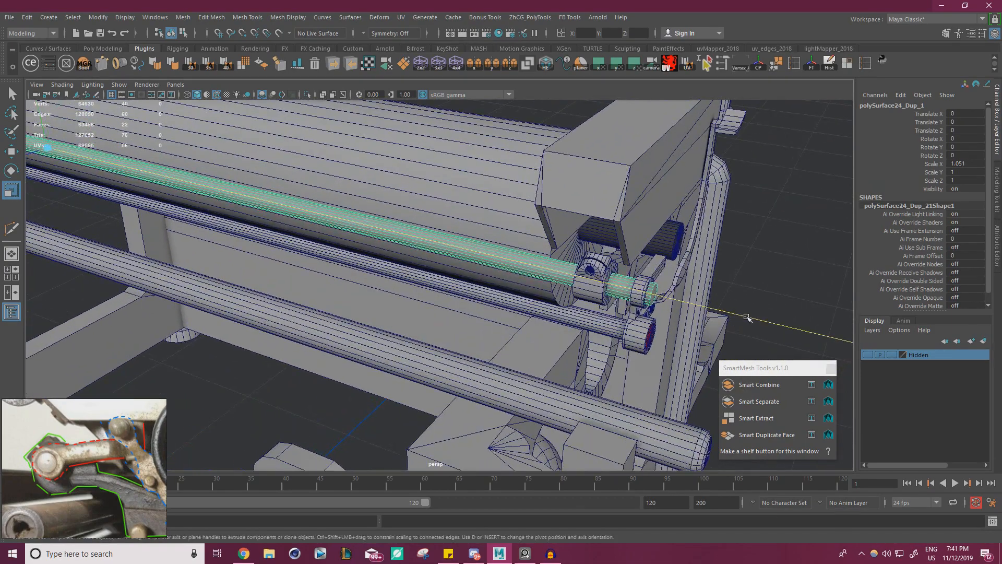
pyautogui.moveTo(748, 318); pyautogui.dragTo(746, 316)
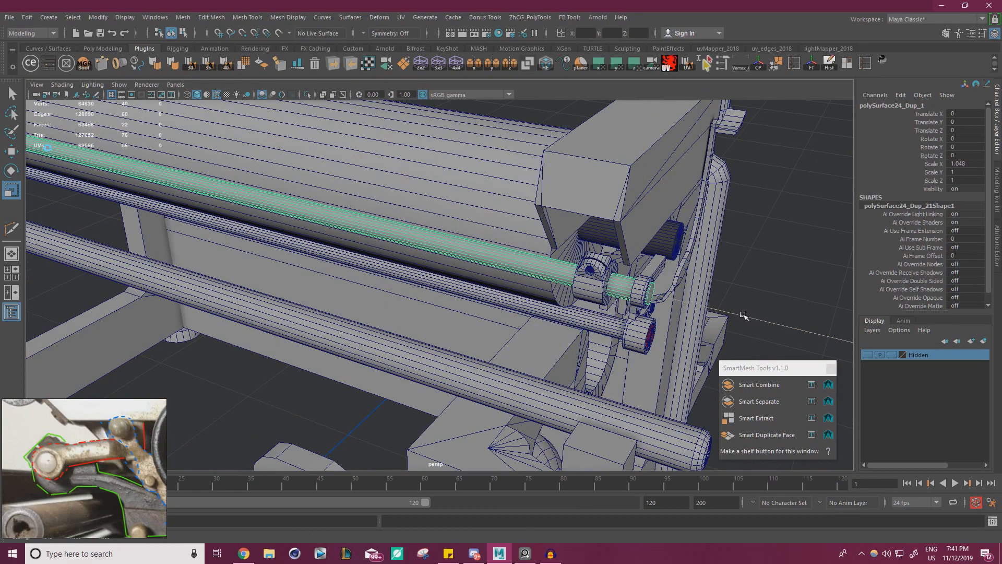
pyautogui.moveTo(712, 305); pyautogui.dragTo(709, 305)
pyautogui.keyDown('alt'); pyautogui.moveTo(401, 254); pyautogui.dragTo(349, 249, button='right'); pyautogui.keyUp('alt')
pyautogui.keyDown('alt'); pyautogui.moveTo(441, 256); pyautogui.dragTo(419, 249, button='middle'); pyautogui.keyUp('alt')
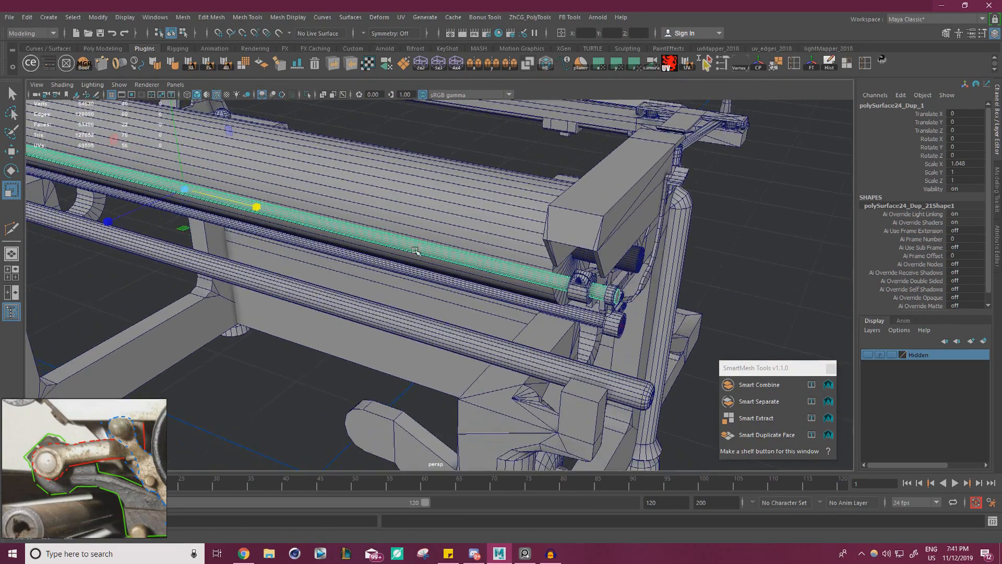
# Move the collar and arm piece inward along the rod to Translate X 0.735, leaving the rod's end protruding.
pyautogui.keyDown('alt'); pyautogui.moveTo(418, 248); pyautogui.dragTo(691, 300, button='right'); pyautogui.keyUp('alt')
pyautogui.keyDown('alt'); pyautogui.moveTo(692, 300); pyautogui.dragTo(623, 297, button='middle'); pyautogui.keyUp('alt')
pyautogui.press('w')
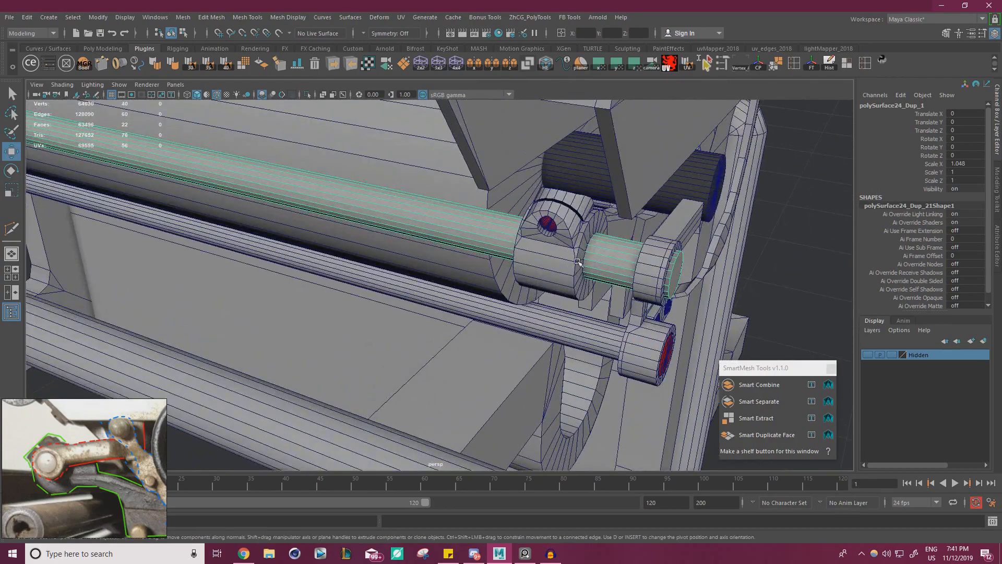
pyautogui.click(562, 263)
pyautogui.keyDown('alt'); pyautogui.moveTo(582, 259); pyautogui.dragTo(617, 265); pyautogui.keyUp('alt')
pyautogui.click(619, 264)
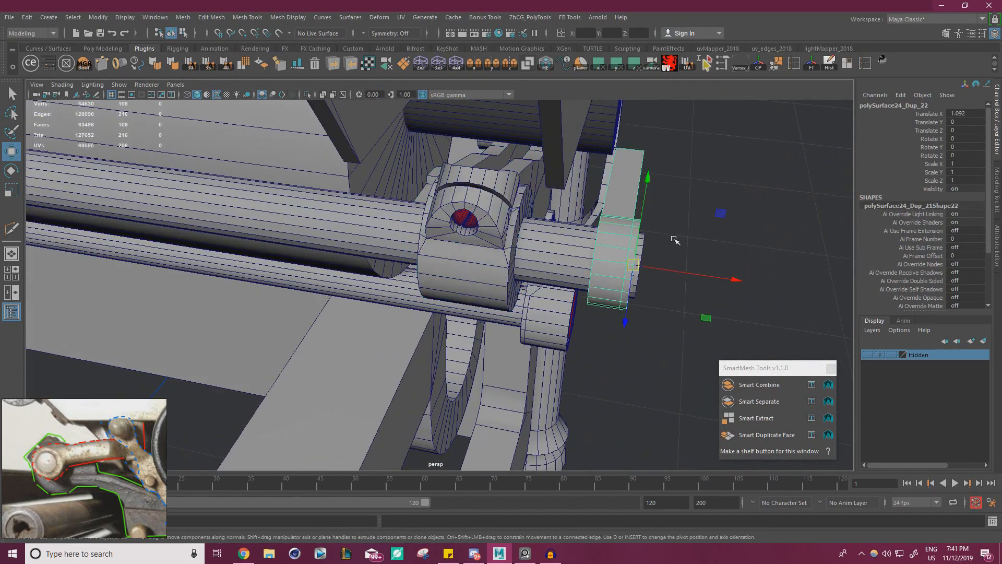
pyautogui.keyDown('alt'); pyautogui.moveTo(676, 240); pyautogui.dragTo(679, 253); pyautogui.keyUp('alt')
pyautogui.moveTo(730, 275)
pyautogui.mouseDown()
pyautogui.moveTo(696, 271)
pyautogui.moveTo(715, 271)
pyautogui.mouseUp()
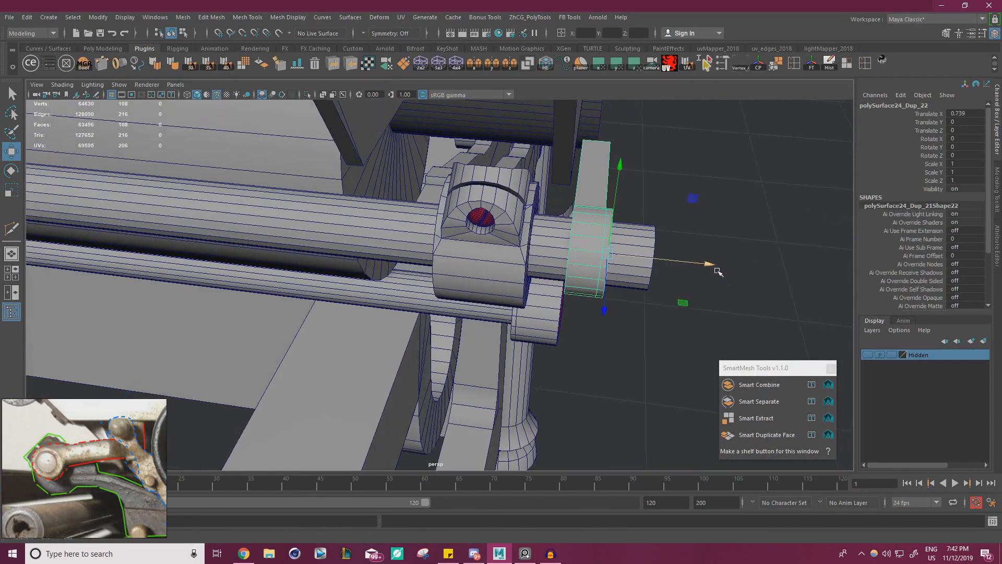
pyautogui.keyDown('alt'); pyautogui.moveTo(616, 249); pyautogui.dragTo(623, 250); pyautogui.keyUp('alt')
pyautogui.moveTo(697, 266); pyautogui.dragTo(493, 240)
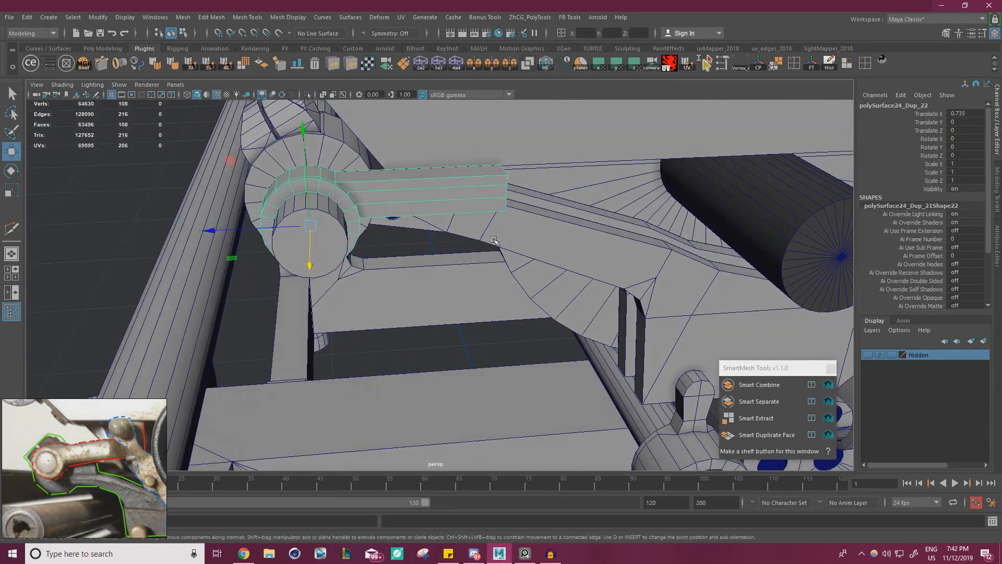
# Extrude the collar's inner ring of end faces along the rod until it meets the neighbouring clamp.
pyautogui.keyDown('alt'); pyautogui.moveTo(355, 200); pyautogui.dragTo(671, 209); pyautogui.keyUp('alt')
pyautogui.press('F11')
pyautogui.click(648, 212)
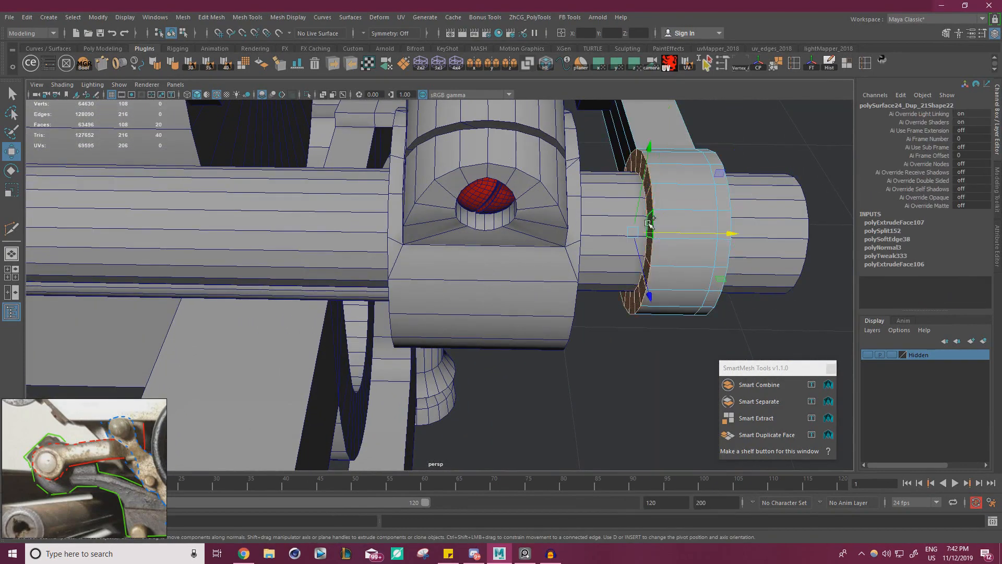
pyautogui.keyDown('shift'); pyautogui.moveTo(730, 235); pyautogui.dragTo(574, 196); pyautogui.keyUp('shift')
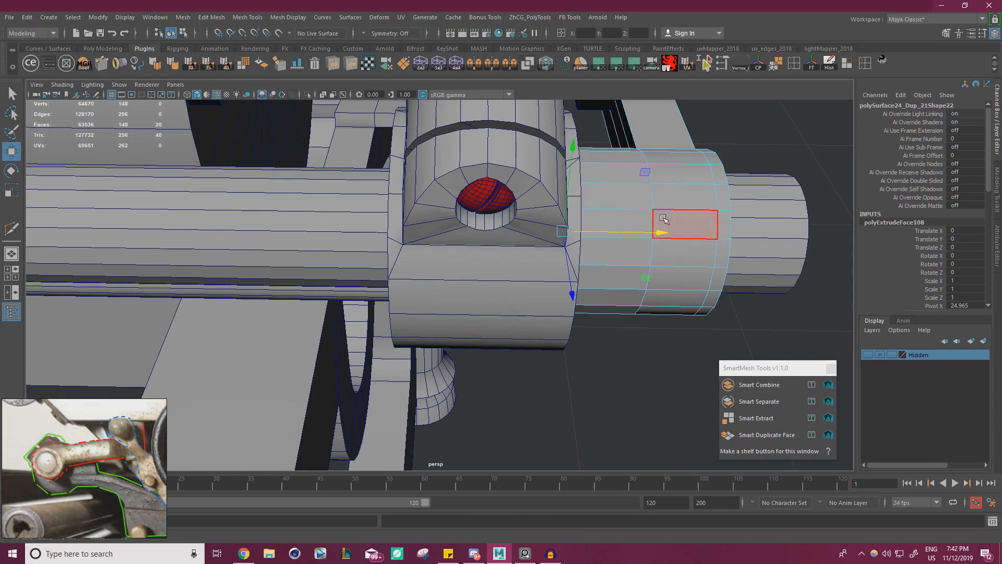
# Move the arm's outer side faces and the collar's outer end ring inward along the rod to make the piece thinner.
pyautogui.keyDown('alt'); pyautogui.moveTo(664, 219); pyautogui.dragTo(558, 182); pyautogui.keyUp('alt')
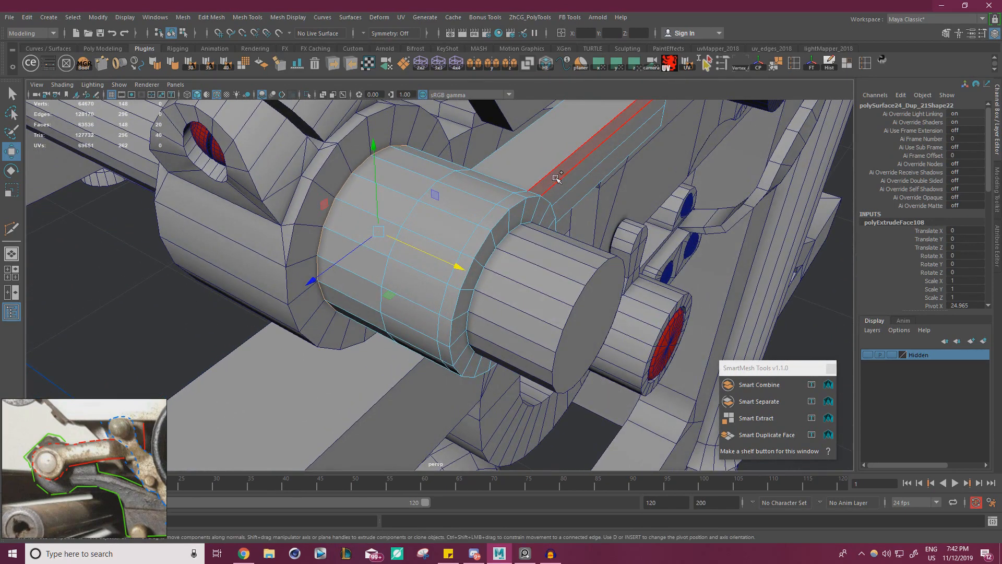
pyautogui.keyDown('shift'); pyautogui.click(557, 178); pyautogui.keyUp('shift')
pyautogui.keyDown('shift'); pyautogui.click(569, 186); pyautogui.keyUp('shift')
pyautogui.keyDown('shift'); pyautogui.click(575, 196); pyautogui.keyUp('shift')
pyautogui.keyDown('shift'); pyautogui.click(519, 217); pyautogui.keyUp('shift')
pyautogui.keyDown('shift'); pyautogui.doubleClick(499, 233); pyautogui.keyUp('shift')
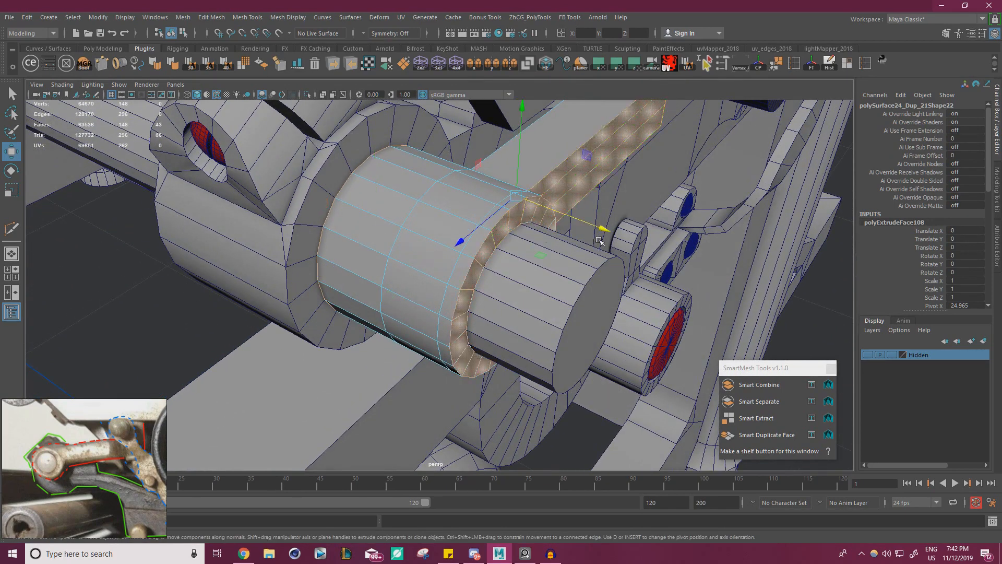
pyautogui.keyDown('shift'); pyautogui.doubleClick(481, 238); pyautogui.keyUp('shift')
pyautogui.keyDown('alt'); pyautogui.moveTo(603, 229); pyautogui.dragTo(525, 233); pyautogui.keyUp('alt')
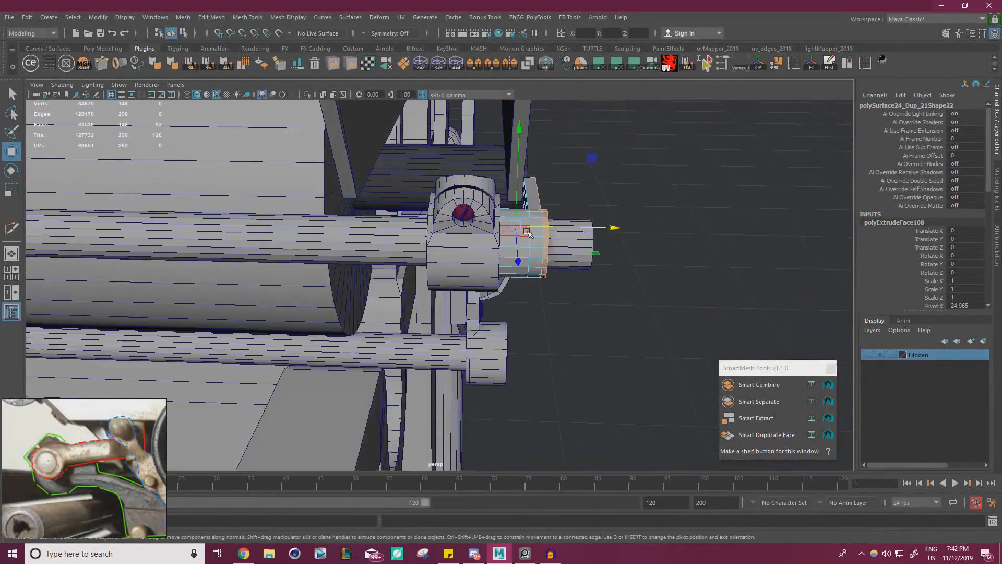
# Shorten the rod lengthwise to Scale X 1.027 so it ends at the collar's outer face.
pyautogui.rightClick(526, 233)
pyautogui.moveTo(527, 232); pyautogui.dragTo(578, 217, button='right')
pyautogui.click(594, 247)
pyautogui.click(571, 244)
pyautogui.keyDown('alt'); pyautogui.moveTo(565, 249); pyautogui.dragTo(514, 243); pyautogui.keyUp('alt')
pyautogui.keyDown('alt'); pyautogui.moveTo(515, 242); pyautogui.dragTo(386, 238, button='right'); pyautogui.keyUp('alt')
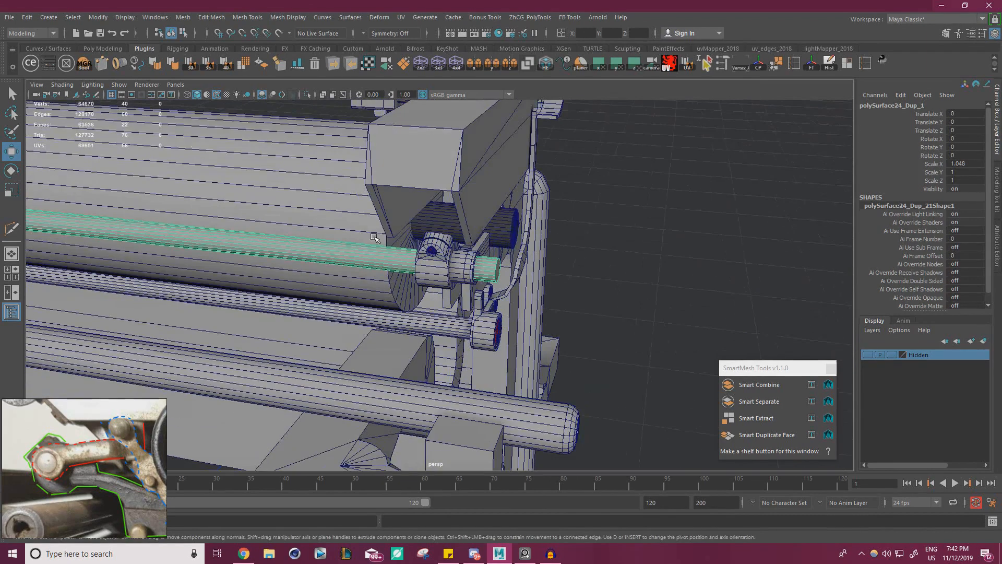
pyautogui.press('r')
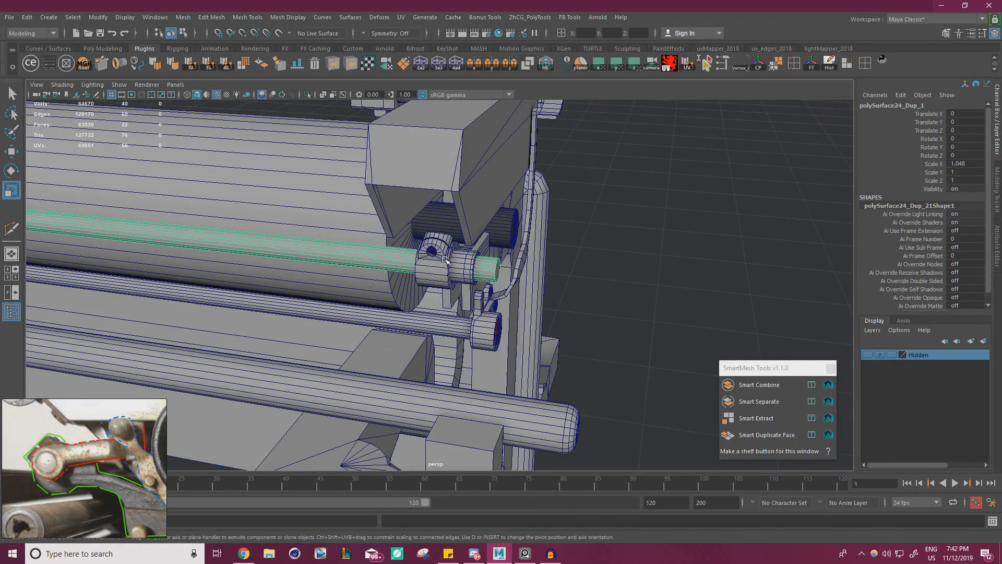
pyautogui.moveTo(495, 270); pyautogui.dragTo(571, 277)
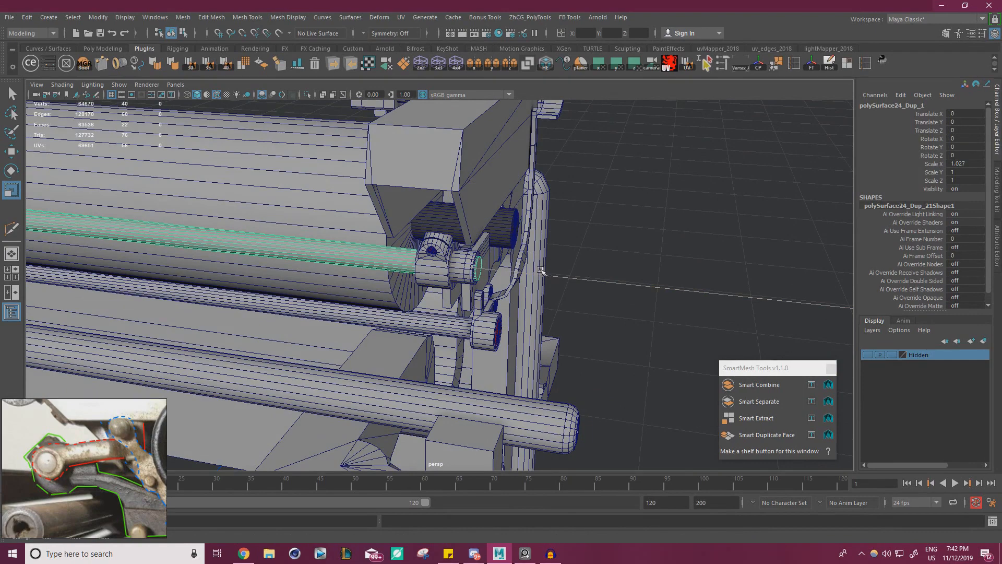
pyautogui.moveTo(543, 270); pyautogui.dragTo(543, 271)
pyautogui.keyDown('alt'); pyautogui.moveTo(499, 274); pyautogui.dragTo(376, 263, button='right'); pyautogui.keyUp('alt')
pyautogui.keyDown('alt'); pyautogui.moveTo(365, 259); pyautogui.dragTo(483, 256, button='middle'); pyautogui.keyUp('alt')
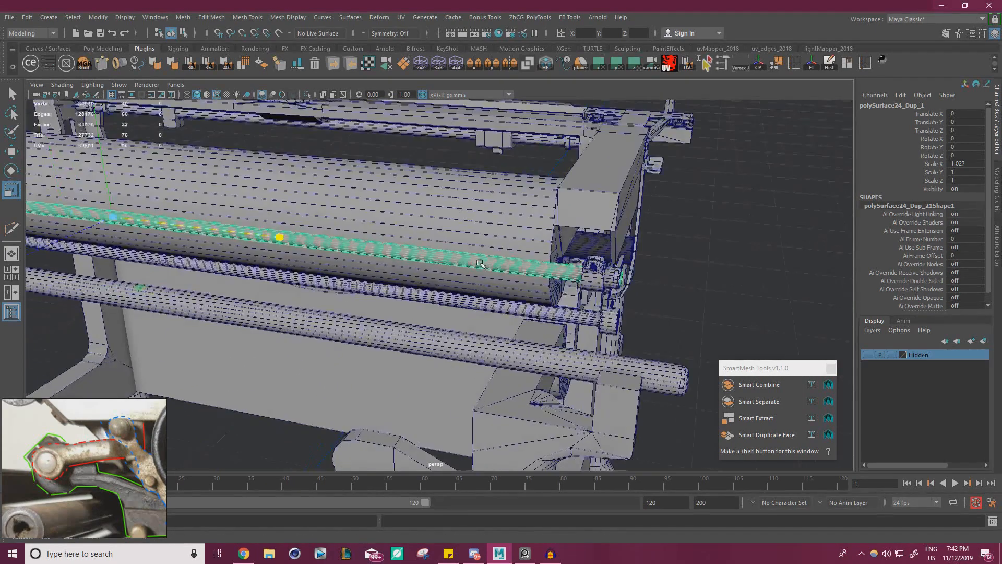
pyautogui.keyDown('alt'); pyautogui.moveTo(483, 255); pyautogui.dragTo(470, 262); pyautogui.keyUp('alt')
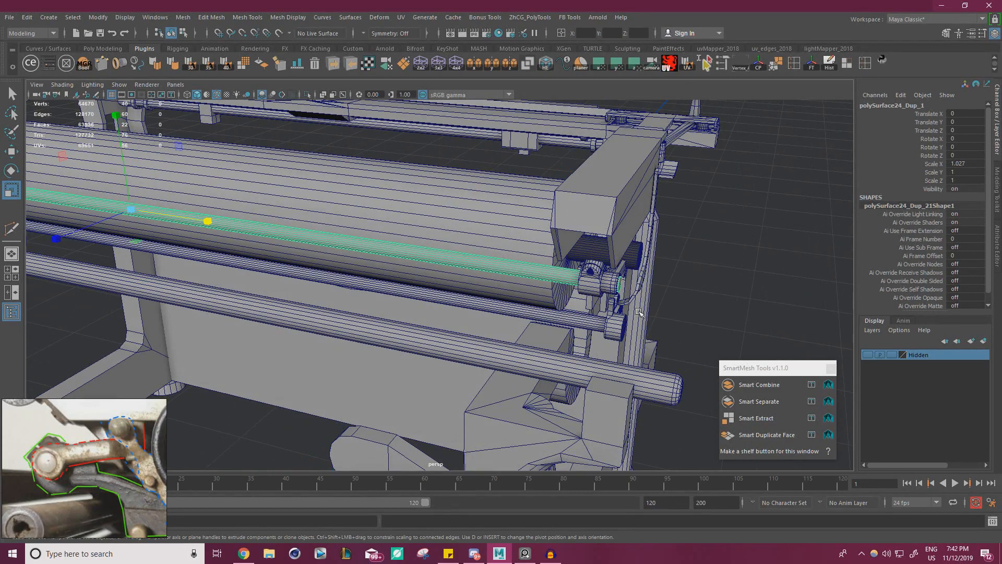
# Rotate the collar and arm piece about the rod's axis to Rotate X -5.849, tilting the arm's free end downward.
pyautogui.keyDown('alt'); pyautogui.moveTo(639, 312); pyautogui.dragTo(585, 301); pyautogui.keyUp('alt')
pyautogui.keyDown('alt'); pyautogui.moveTo(585, 301); pyautogui.dragTo(663, 302, button='right'); pyautogui.keyUp('alt')
pyautogui.keyDown('alt'); pyautogui.moveTo(663, 301); pyautogui.dragTo(543, 293, button='middle'); pyautogui.keyUp('alt')
pyautogui.keyDown('alt'); pyautogui.moveTo(543, 293); pyautogui.dragTo(480, 264); pyautogui.keyUp('alt')
pyautogui.keyDown('alt'); pyautogui.moveTo(481, 264); pyautogui.dragTo(549, 265, button='right'); pyautogui.keyUp('alt')
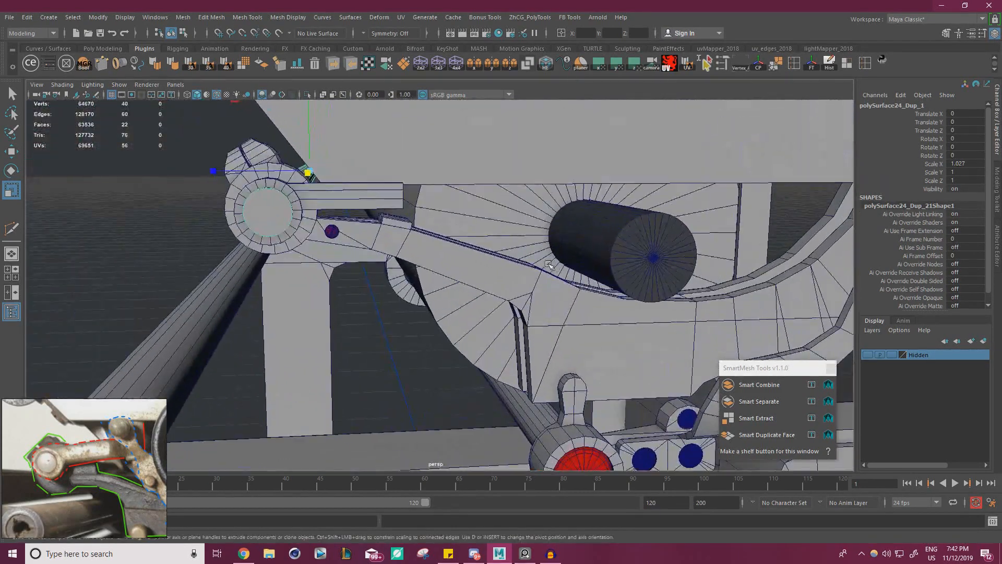
pyautogui.keyDown('alt'); pyautogui.moveTo(549, 265); pyautogui.dragTo(519, 302); pyautogui.keyUp('alt')
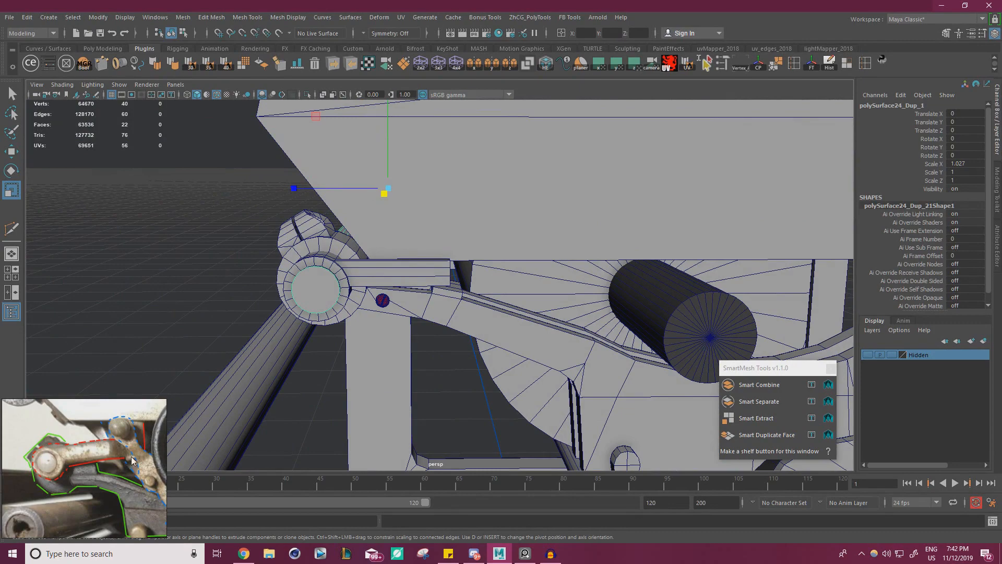
pyautogui.keyDown('alt'); pyautogui.moveTo(495, 327); pyautogui.dragTo(275, 301, button='right'); pyautogui.keyUp('alt')
pyautogui.keyDown('alt'); pyautogui.moveTo(387, 315); pyautogui.dragTo(497, 327, button='right'); pyautogui.keyUp('alt')
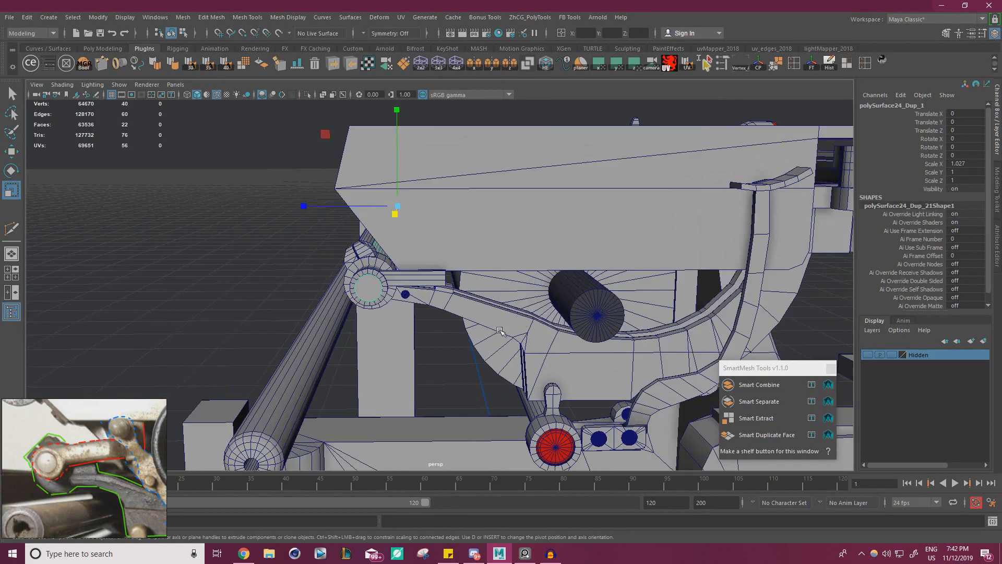
pyautogui.keyDown('alt'); pyautogui.moveTo(405, 347); pyautogui.dragTo(292, 335, button='right'); pyautogui.keyUp('alt')
pyautogui.keyDown('alt'); pyautogui.moveTo(365, 334); pyautogui.dragTo(324, 308); pyautogui.keyUp('alt')
pyautogui.keyDown('alt'); pyautogui.moveTo(324, 308); pyautogui.dragTo(587, 328, button='right'); pyautogui.keyUp('alt')
pyautogui.click(355, 255)
pyautogui.press('e')
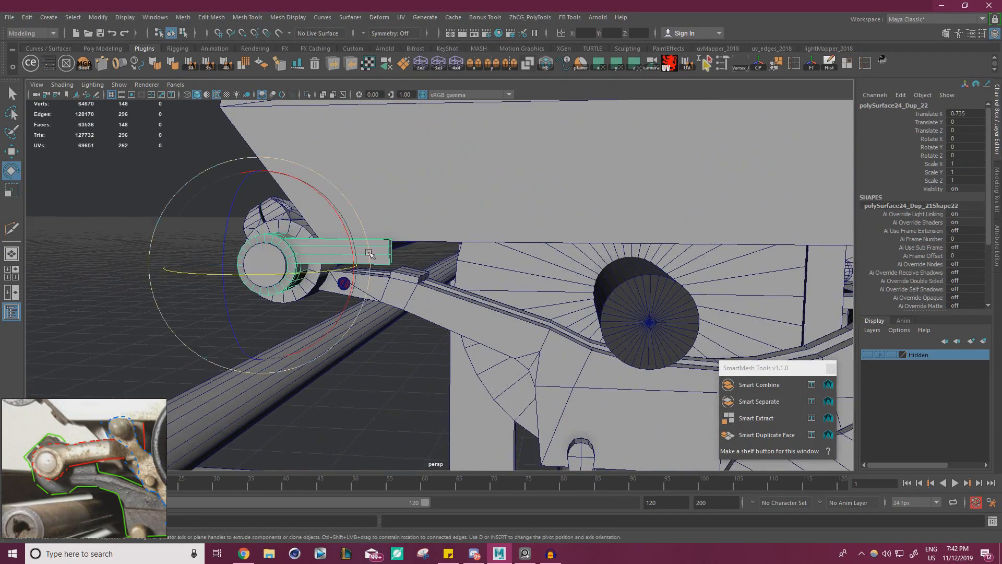
pyautogui.moveTo(343, 226); pyautogui.dragTo(351, 235)
pyautogui.press('w')
# Insert an edge loop around the lever arm a short distance from its free end.
pyautogui.keyDown('alt'); pyautogui.moveTo(481, 292); pyautogui.dragTo(447, 288, button='right'); pyautogui.keyUp('alt')
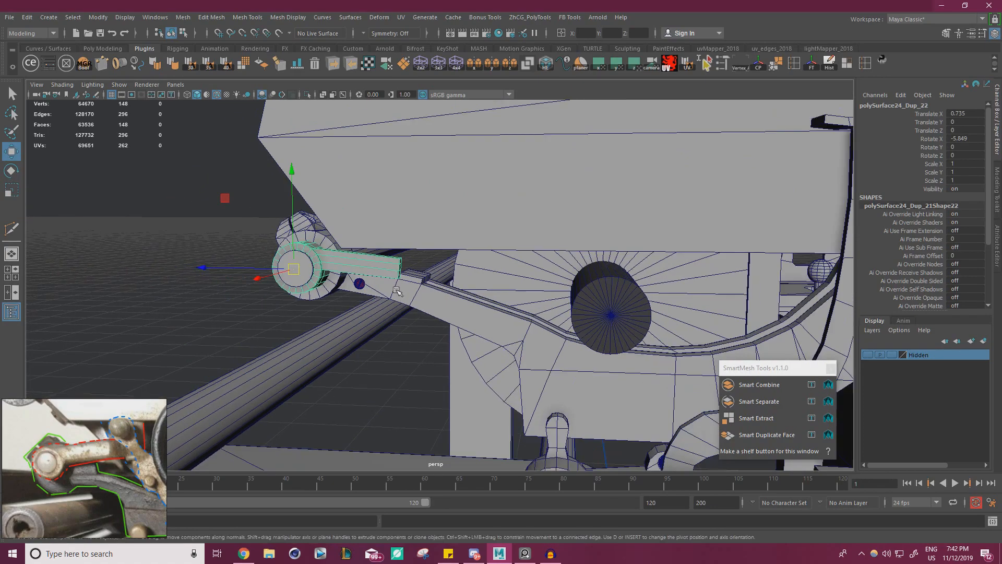
pyautogui.keyDown('alt'); pyautogui.moveTo(447, 288); pyautogui.dragTo(397, 303); pyautogui.keyUp('alt')
pyautogui.keyDown('alt'); pyautogui.moveTo(344, 308); pyautogui.dragTo(428, 313, button='right'); pyautogui.keyUp('alt')
pyautogui.keyDown('alt'); pyautogui.moveTo(427, 313); pyautogui.dragTo(585, 318, button='middle'); pyautogui.keyUp('alt')
pyautogui.keyDown('alt'); pyautogui.moveTo(396, 266); pyautogui.dragTo(459, 282, button='right'); pyautogui.keyUp('alt')
pyautogui.click(460, 260)
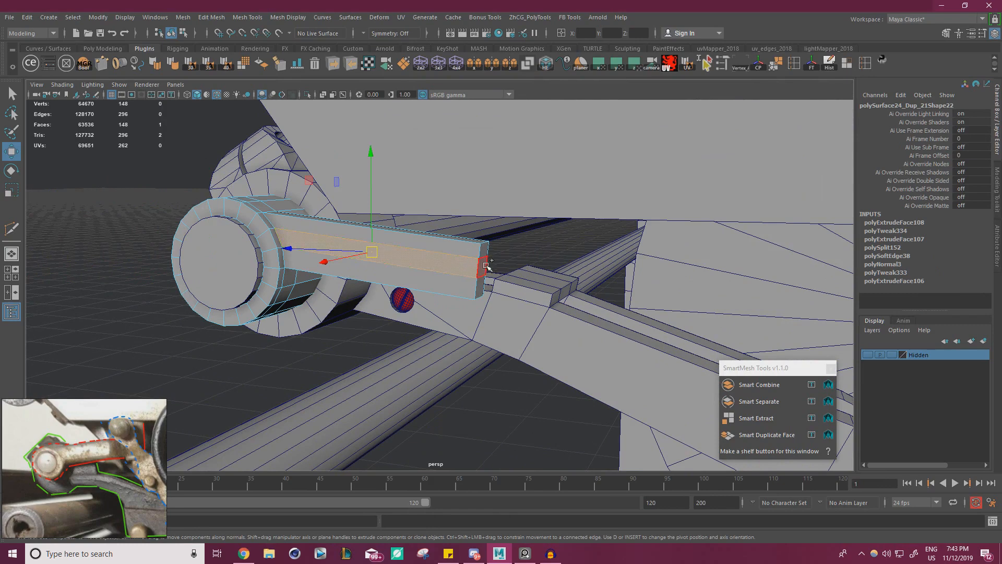
pyautogui.hotkey('ctrl', 'shift', 'x')
pyautogui.keyDown('ctrl'); pyautogui.click(449, 257); pyautogui.keyUp('ctrl')
# Flatten the new edge loop by scaling it along the arm's length, and check the Scale tool's axis orientation.
pyautogui.keyDown('alt'); pyautogui.moveTo(449, 257); pyautogui.dragTo(586, 292); pyautogui.keyUp('alt')
pyautogui.keyDown('alt'); pyautogui.moveTo(586, 293); pyautogui.dragTo(535, 292, button='middle'); pyautogui.keyUp('alt')
pyautogui.keyDown('alt'); pyautogui.moveTo(535, 293); pyautogui.dragTo(583, 293, button='right'); pyautogui.keyUp('alt')
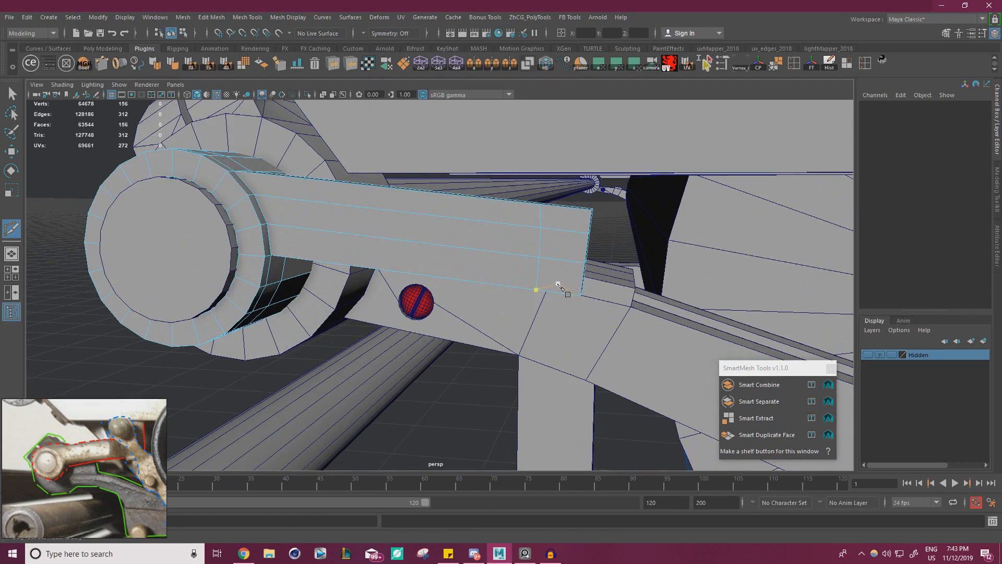
pyautogui.keyDown('alt'); pyautogui.moveTo(561, 260); pyautogui.dragTo(593, 280, button='middle'); pyautogui.keyUp('alt')
pyautogui.keyDown('alt'); pyautogui.moveTo(593, 280); pyautogui.dragTo(544, 277); pyautogui.keyUp('alt')
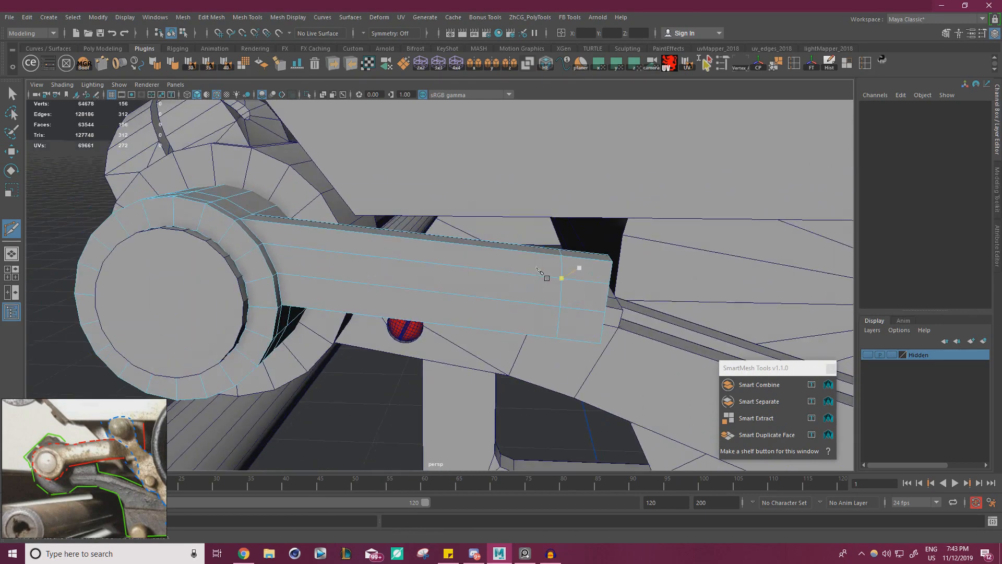
pyautogui.press('e')
pyautogui.click(572, 292)
pyautogui.press('r')
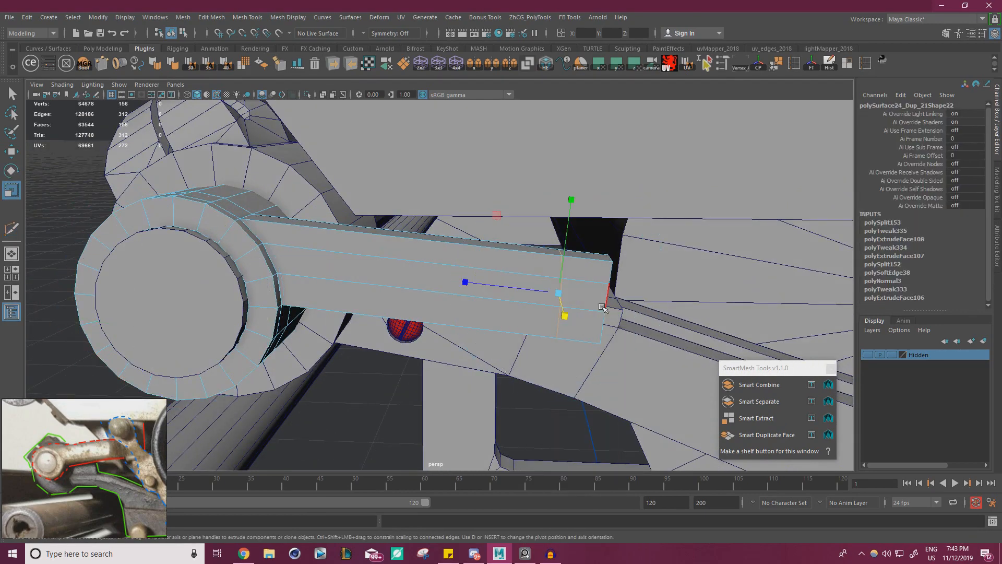
pyautogui.moveTo(476, 283); pyautogui.dragTo(609, 298)
pyautogui.keyDown('alt'); pyautogui.moveTo(746, 291); pyautogui.dragTo(738, 264); pyautogui.keyUp('alt')
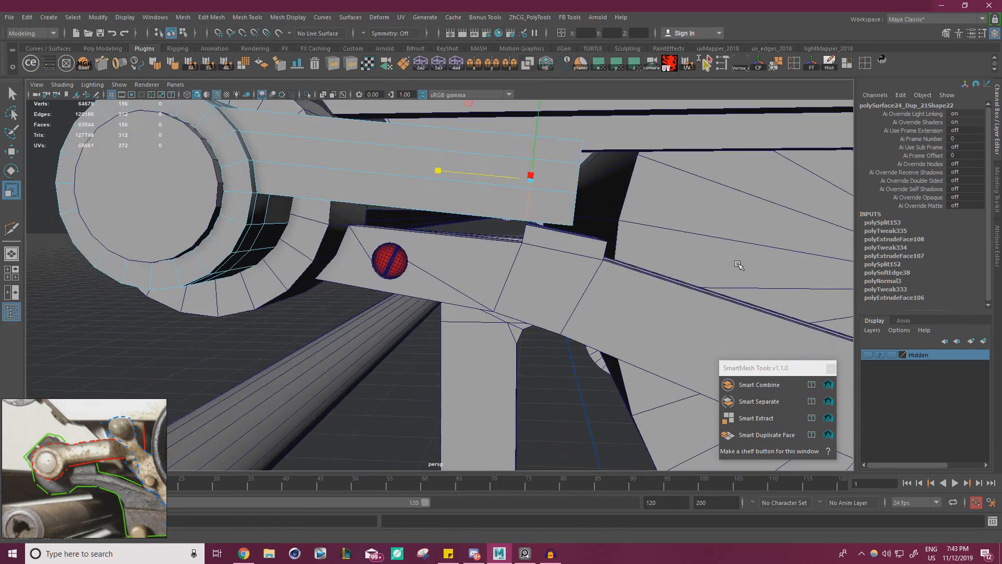
pyautogui.keyDown('alt'); pyautogui.moveTo(678, 248); pyautogui.dragTo(670, 265, button='middle'); pyautogui.keyUp('alt')
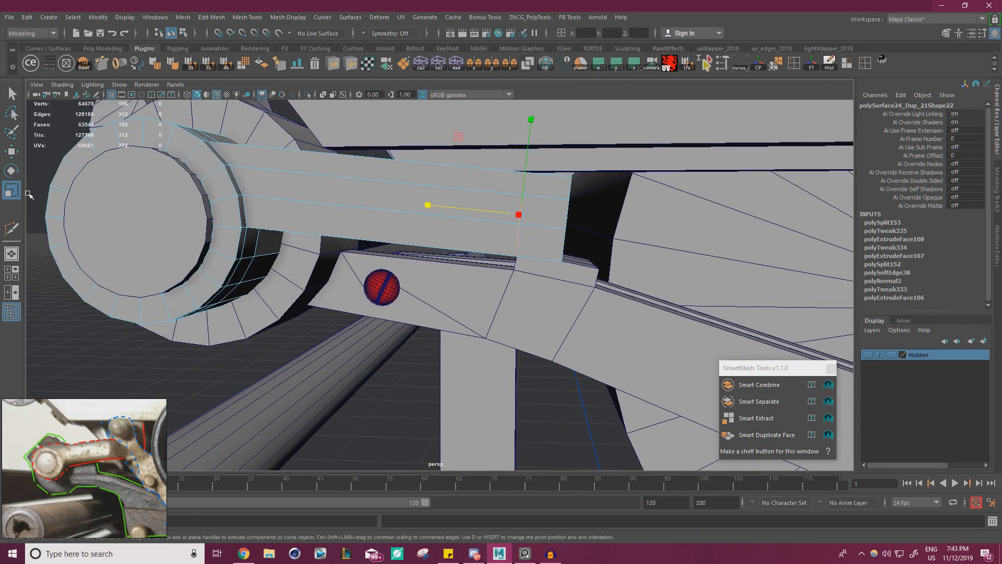
pyautogui.doubleClick(12, 190)
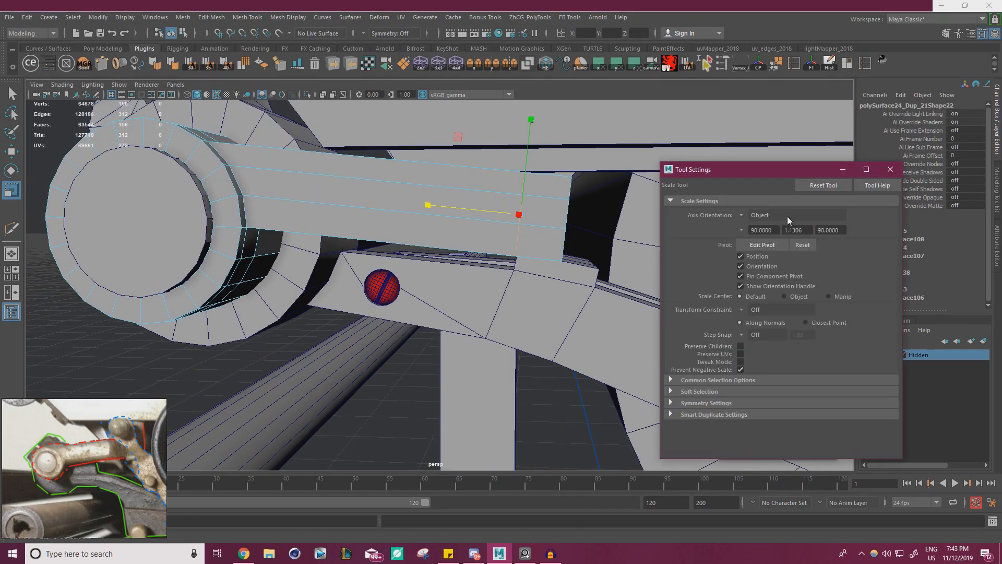
pyautogui.click(890, 170)
pyautogui.moveTo(551, 206); pyautogui.dragTo(550, 235, button='right')
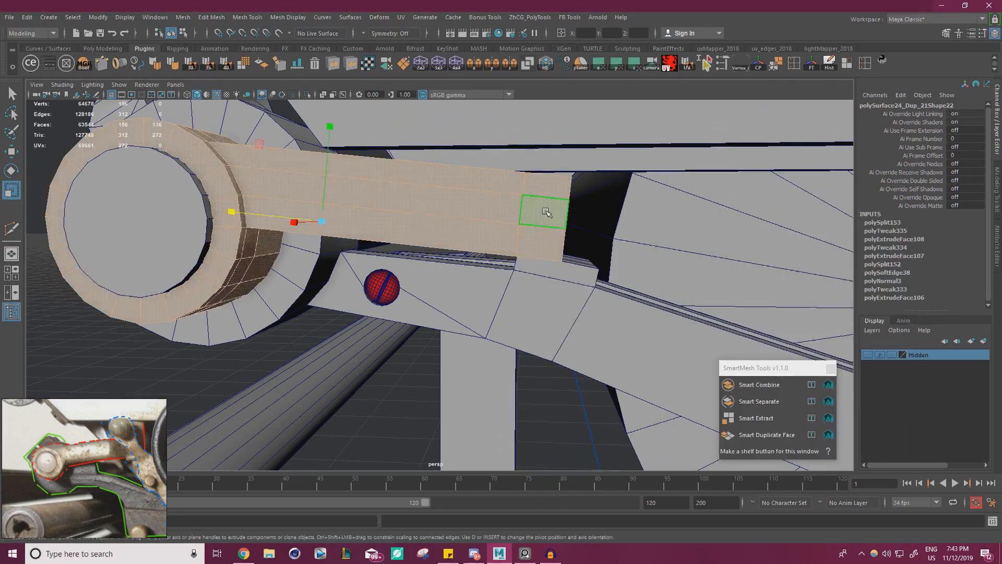
pyautogui.click(547, 212)
pyautogui.keyDown('alt'); pyautogui.moveTo(525, 207); pyautogui.dragTo(546, 231); pyautogui.keyUp('alt')
pyautogui.keyDown('alt'); pyautogui.moveTo(546, 232); pyautogui.dragTo(522, 185, button='middle'); pyautogui.keyUp('alt')
pyautogui.keyDown('alt'); pyautogui.moveTo(522, 185); pyautogui.dragTo(557, 254, button='right'); pyautogui.keyUp('alt')
pyautogui.keyDown('alt'); pyautogui.moveTo(556, 254); pyautogui.dragTo(491, 220); pyautogui.keyUp('alt')
pyautogui.keyDown('alt'); pyautogui.moveTo(490, 219); pyautogui.dragTo(543, 227, button='right'); pyautogui.keyUp('alt')
pyautogui.click(573, 228)
pyautogui.press('f')
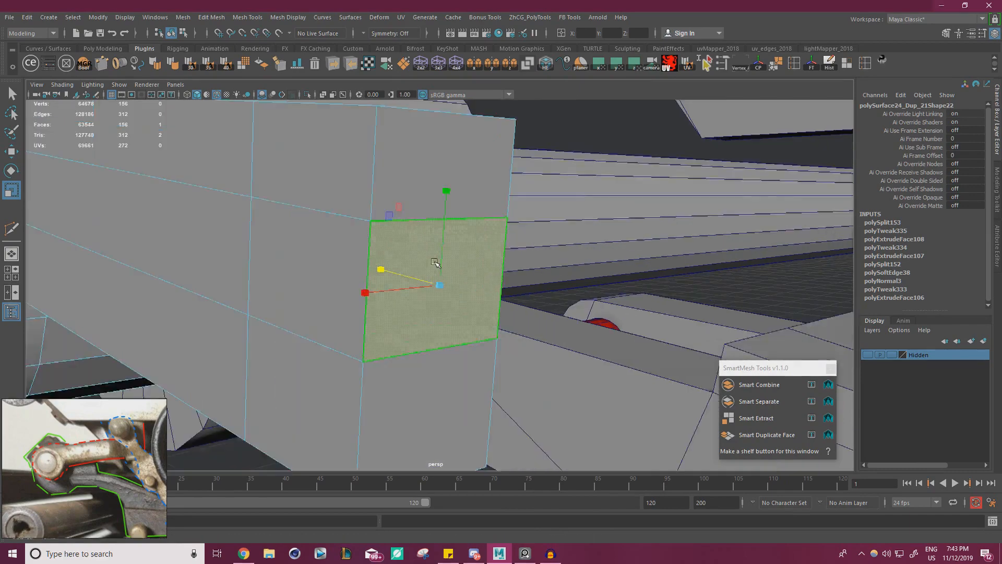
pyautogui.keyDown('alt'); pyautogui.moveTo(437, 261); pyautogui.dragTo(430, 253); pyautogui.keyUp('alt')
pyautogui.keyDown('alt'); pyautogui.moveTo(431, 254); pyautogui.dragTo(448, 241, button='right'); pyautogui.keyUp('alt')
pyautogui.keyDown('shift'); pyautogui.click(508, 226); pyautogui.keyUp('shift')
pyautogui.keyDown('shift'); pyautogui.click(503, 269); pyautogui.keyUp('shift')
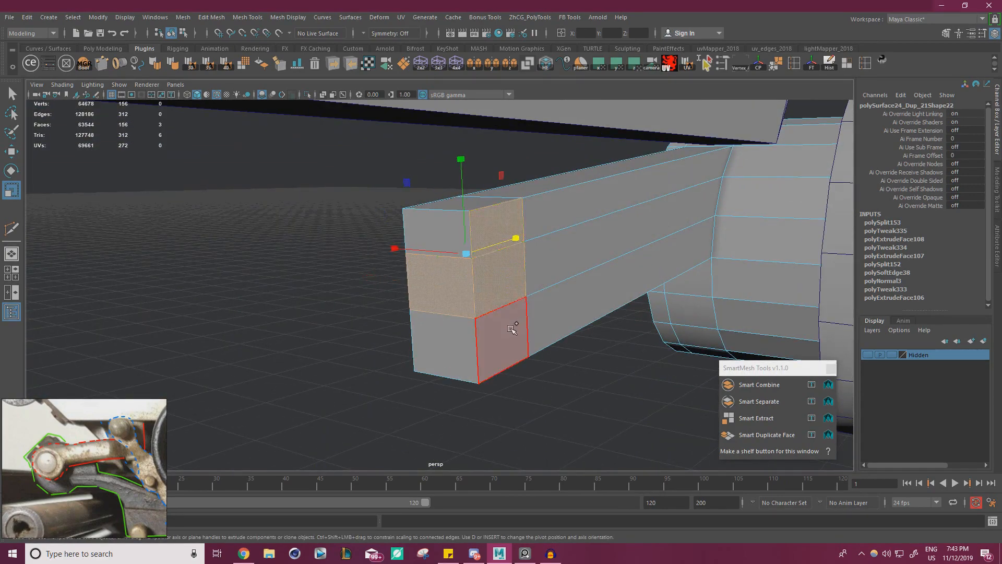
pyautogui.keyDown('shift'); pyautogui.click(510, 329); pyautogui.keyUp('shift')
pyautogui.keyDown('alt'); pyautogui.moveTo(510, 329); pyautogui.dragTo(658, 282); pyautogui.keyUp('alt')
pyautogui.press('w')
pyautogui.hotkey('ctrl', 'e')
pyautogui.keyDown('alt'); pyautogui.moveTo(657, 282); pyautogui.dragTo(621, 267, button='right'); pyautogui.keyUp('alt')
pyautogui.moveTo(584, 120); pyautogui.dragTo(523, 179)
pyautogui.keyDown('alt'); pyautogui.moveTo(496, 210); pyautogui.dragTo(474, 268); pyautogui.keyUp('alt')
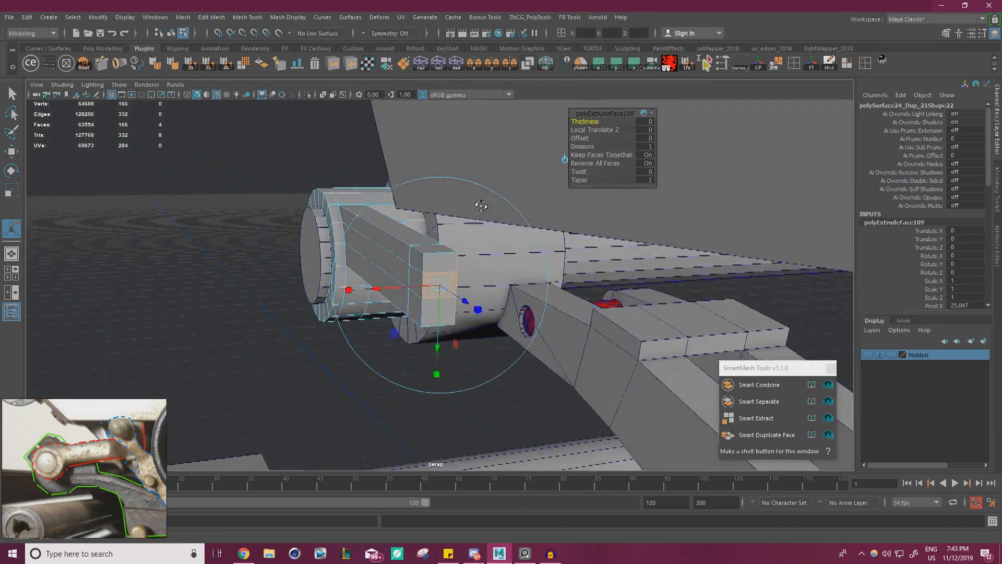
pyautogui.hotkey('ctrl', 'z')
pyautogui.press('f')
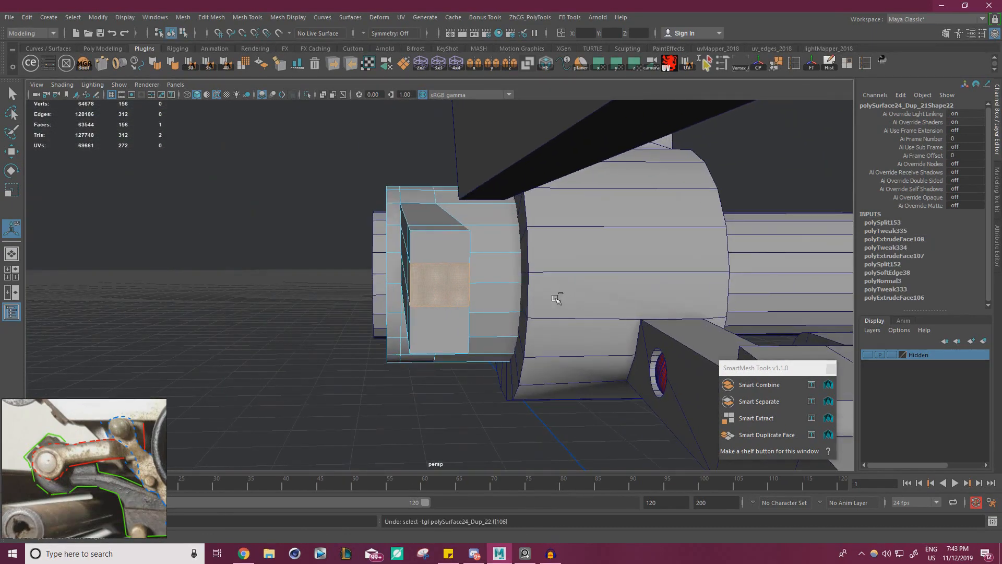
# Extrude the three inner side faces at the arm's free end toward the typewriter body.
pyautogui.press('w')
pyautogui.click(484, 248)
pyautogui.keyDown('shift'); pyautogui.click(483, 276); pyautogui.keyUp('shift')
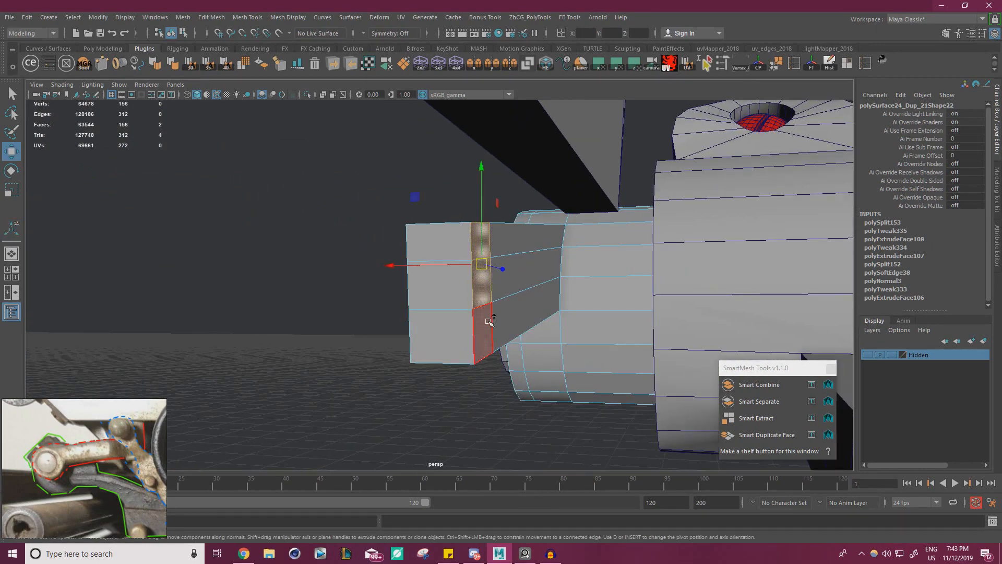
pyautogui.keyDown('shift'); pyautogui.click(488, 324); pyautogui.keyUp('shift')
pyautogui.keyDown('alt'); pyautogui.moveTo(472, 312); pyautogui.dragTo(612, 235); pyautogui.keyUp('alt')
pyautogui.hotkey('ctrl', 'e')
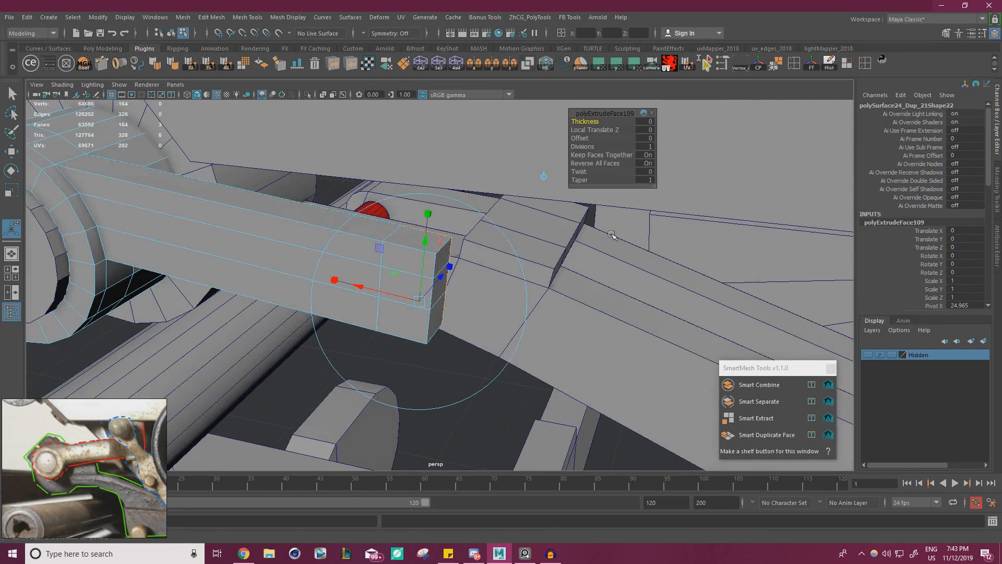
pyautogui.moveTo(587, 123); pyautogui.dragTo(598, 121)
pyautogui.keyDown('alt'); pyautogui.moveTo(543, 237); pyautogui.dragTo(418, 243); pyautogui.keyUp('alt')
pyautogui.press('w')
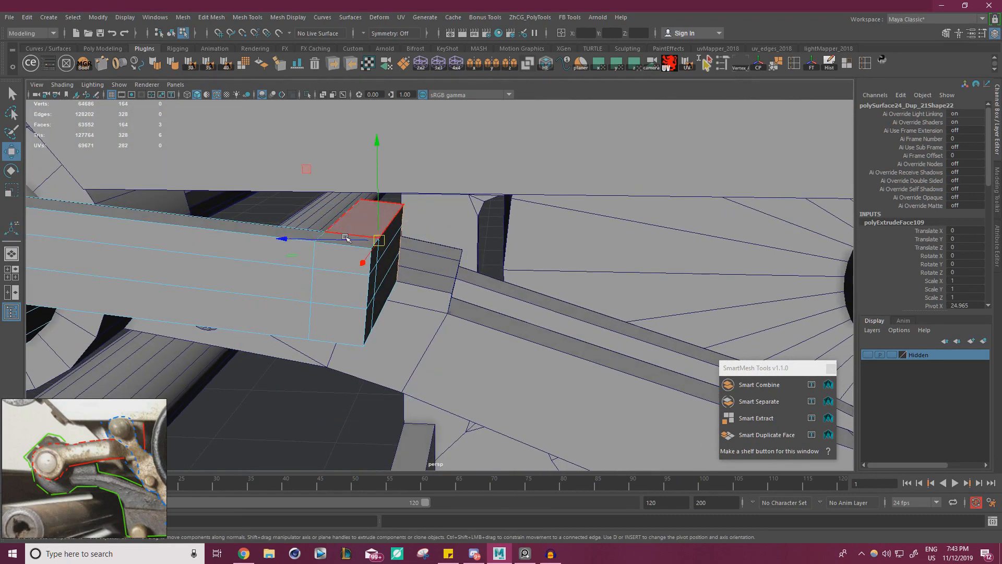
# Set the Move tool's axis orientation to Object and slide the extruded faces outward along the arm, slanting the new section.
pyautogui.keyDown('alt'); pyautogui.moveTo(341, 250); pyautogui.dragTo(360, 269); pyautogui.keyUp('alt')
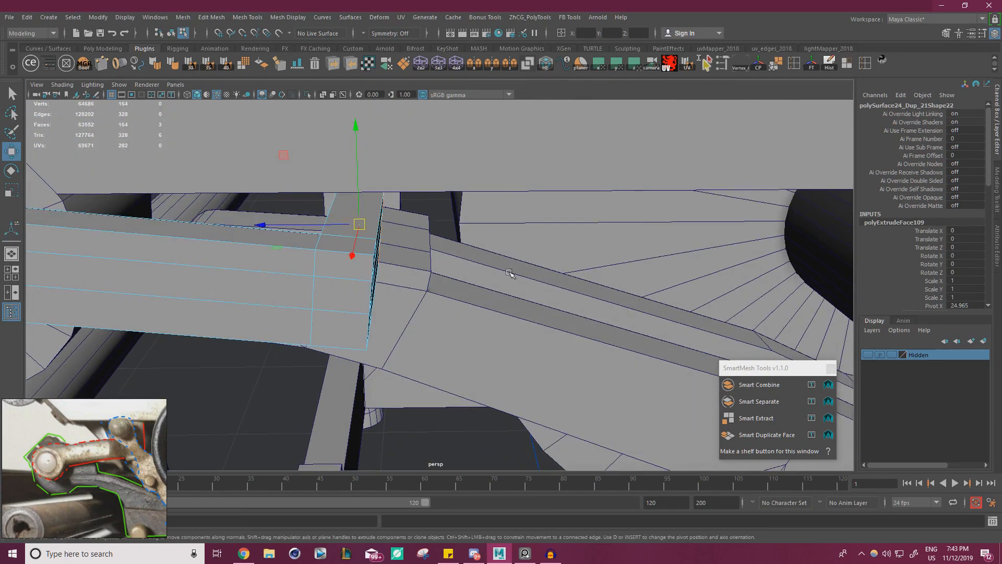
pyautogui.doubleClick(11, 151)
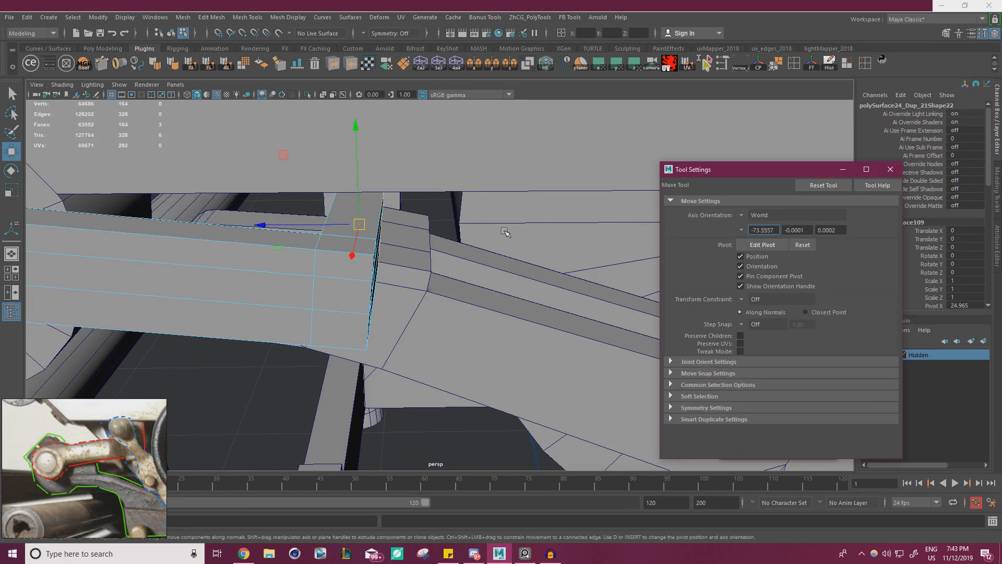
pyautogui.click(740, 215)
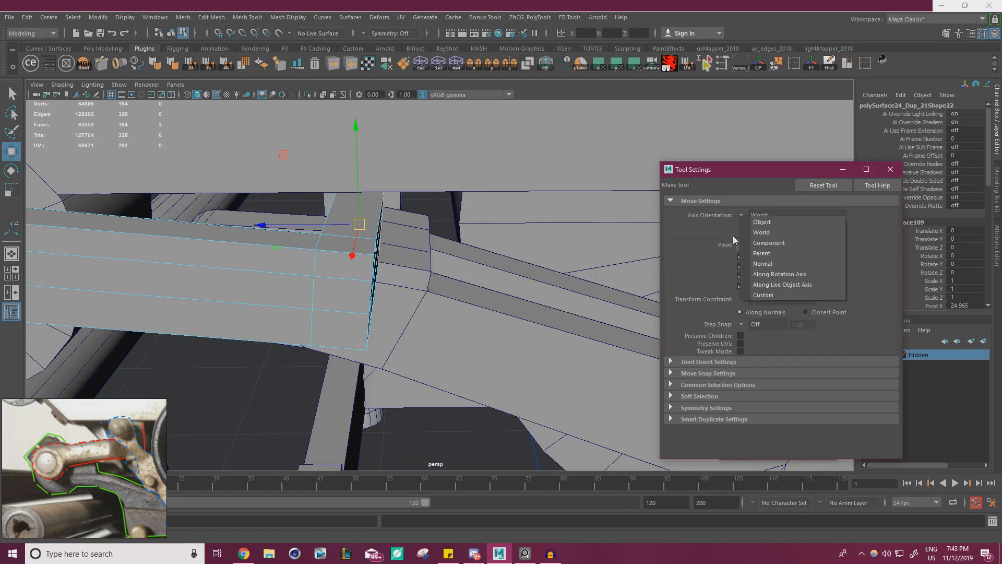
pyautogui.click(771, 225)
pyautogui.keyDown('alt'); pyautogui.moveTo(467, 271); pyautogui.dragTo(483, 248); pyautogui.keyUp('alt')
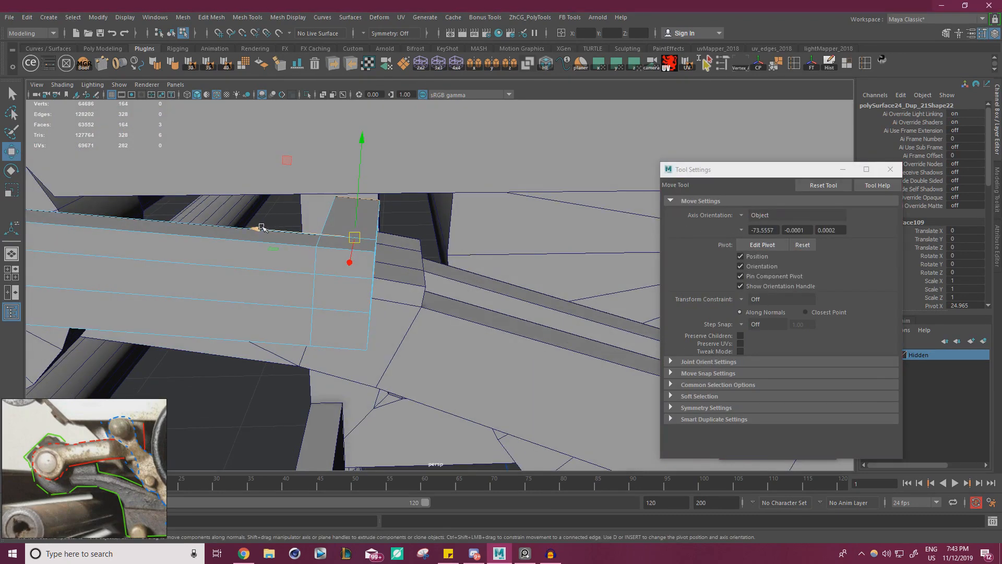
pyautogui.moveTo(259, 228); pyautogui.dragTo(310, 235)
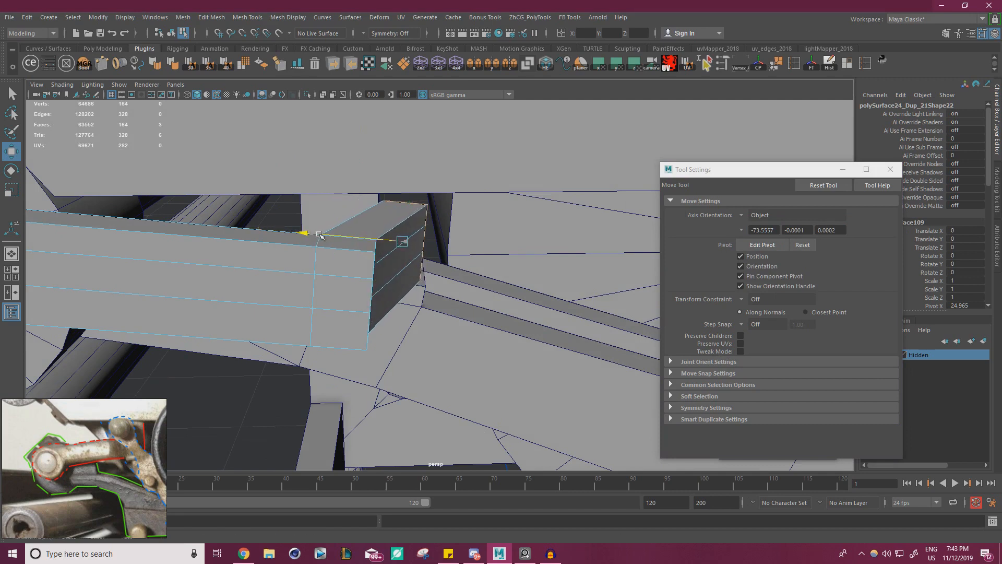
pyautogui.moveTo(319, 235); pyautogui.dragTo(310, 233)
# Extrude the slanted section's three end faces with a thickness of 0.2.
pyautogui.keyDown('alt'); pyautogui.moveTo(413, 250); pyautogui.dragTo(366, 255); pyautogui.keyUp('alt')
pyautogui.hotkey('ctrl', 'e')
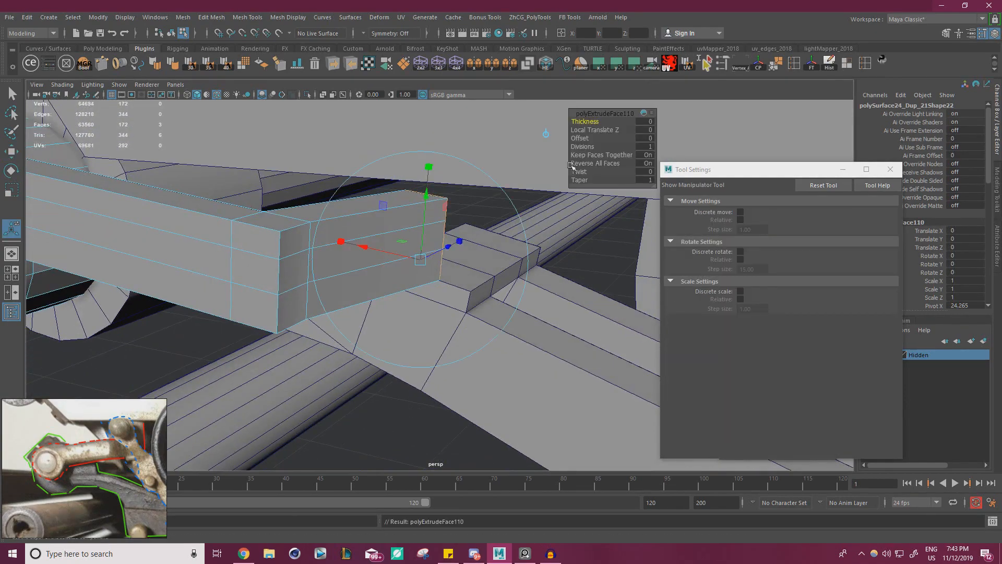
pyautogui.moveTo(588, 120); pyautogui.dragTo(367, 223)
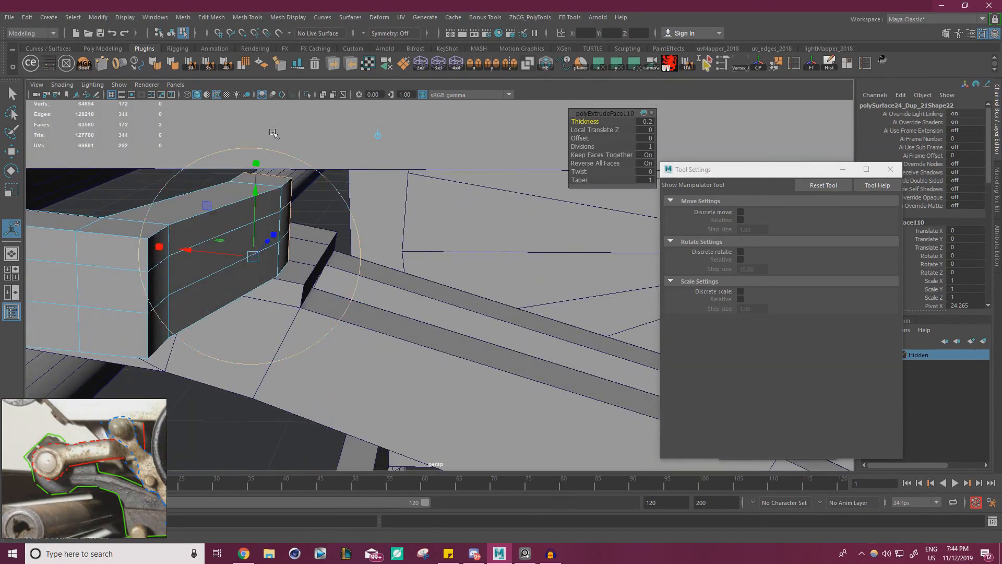
# Extrude the top face of the new end block upward into a tall post.
pyautogui.press('w')
pyautogui.moveTo(182, 210); pyautogui.dragTo(492, 261)
pyautogui.click(518, 212)
pyautogui.keyDown('alt'); pyautogui.moveTo(518, 211); pyautogui.dragTo(502, 280); pyautogui.keyUp('alt')
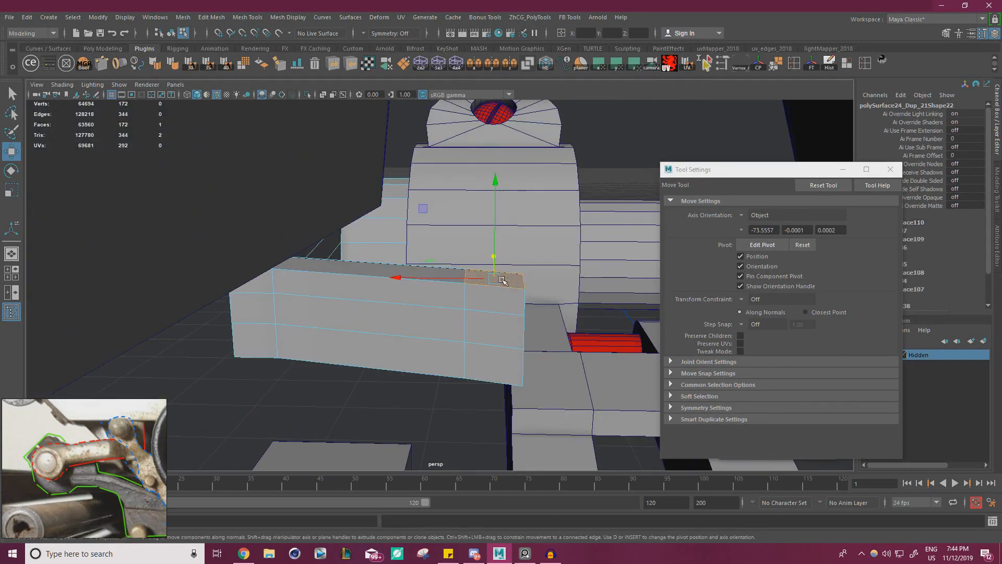
pyautogui.keyDown('shift'); pyautogui.moveTo(500, 230); pyautogui.dragTo(498, 72); pyautogui.keyUp('shift')
pyautogui.keyDown('alt'); pyautogui.moveTo(493, 185); pyautogui.dragTo(489, 257, button='middle'); pyautogui.keyUp('alt')
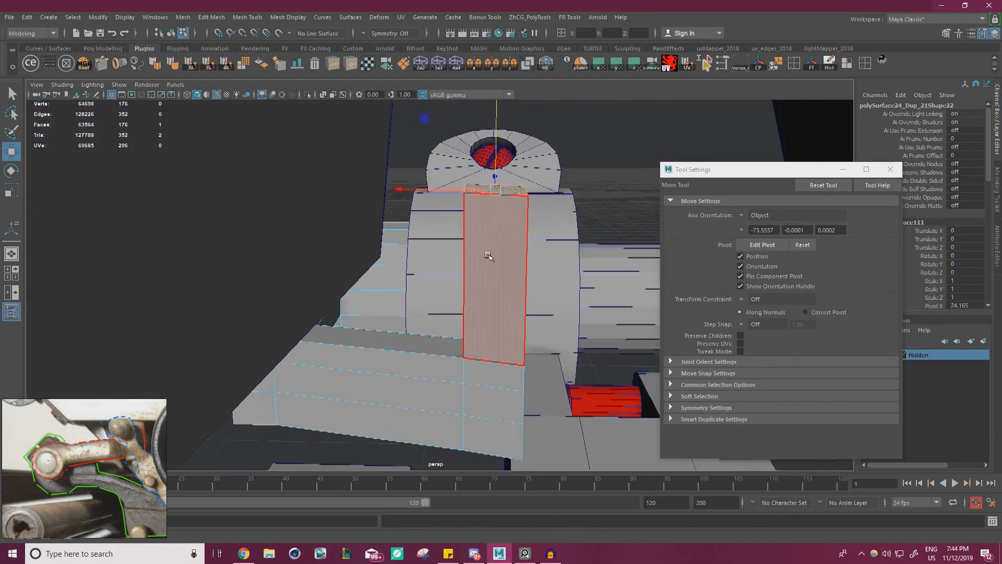
# Move the end block's far outer corner vertices inward in the horizontal plane to straighten that side.
pyautogui.keyDown('alt'); pyautogui.moveTo(502, 163); pyautogui.dragTo(414, 274); pyautogui.keyUp('alt')
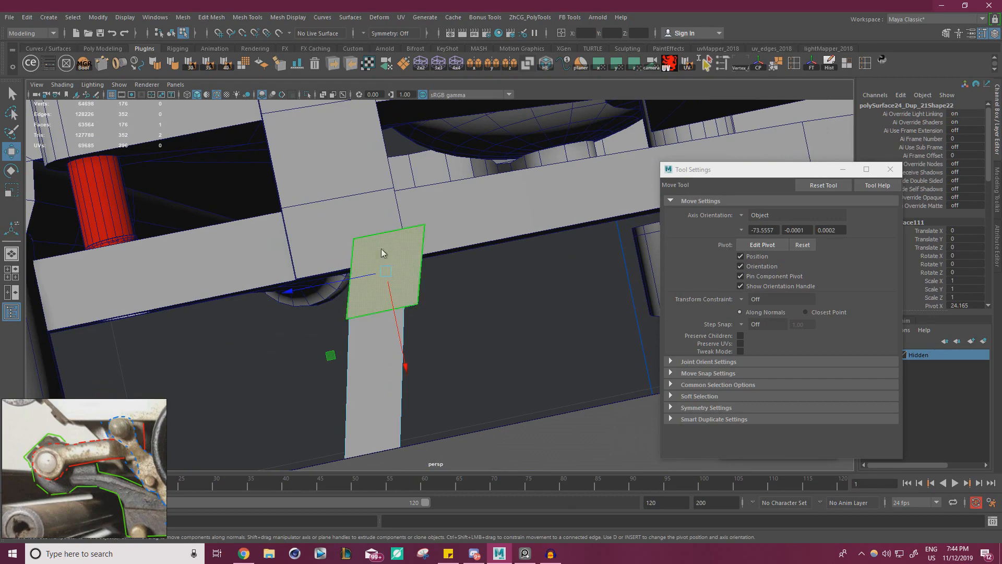
pyautogui.moveTo(381, 249); pyautogui.dragTo(313, 233, button='right')
pyautogui.moveTo(329, 215); pyautogui.dragTo(377, 267)
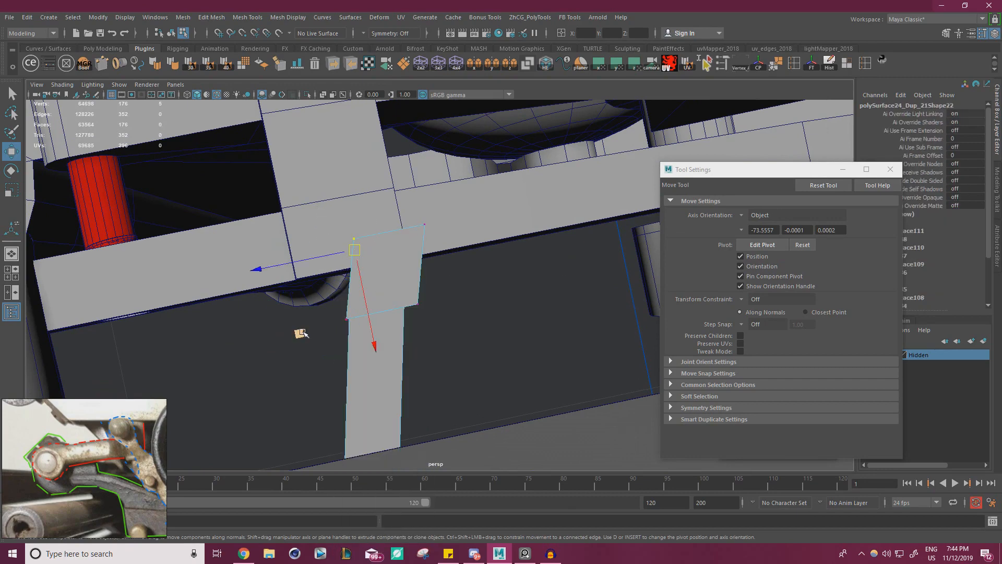
pyautogui.moveTo(302, 334); pyautogui.dragTo(300, 330, button='middle')
pyautogui.hotkey('ctrl', 'z')
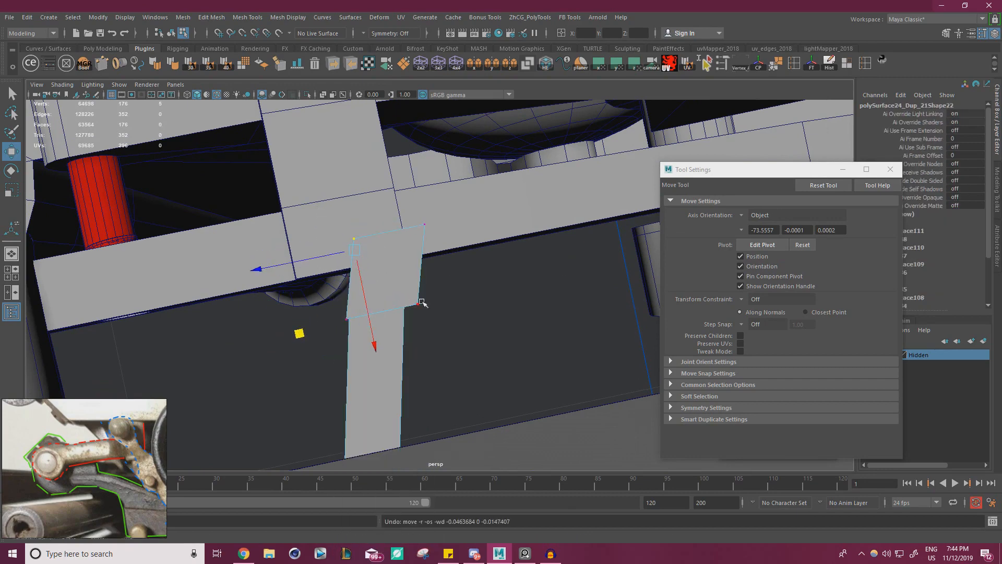
pyautogui.keyDown('alt'); pyautogui.moveTo(420, 299); pyautogui.dragTo(449, 304); pyautogui.keyUp('alt')
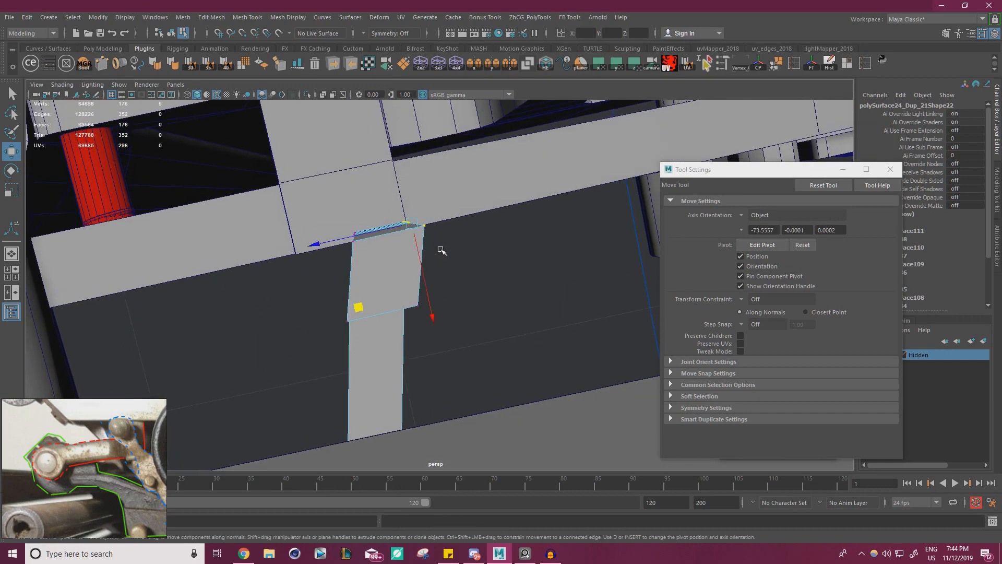
pyautogui.keyDown('alt'); pyautogui.moveTo(441, 251); pyautogui.dragTo(408, 264); pyautogui.keyUp('alt')
pyautogui.moveTo(360, 312); pyautogui.dragTo(356, 320)
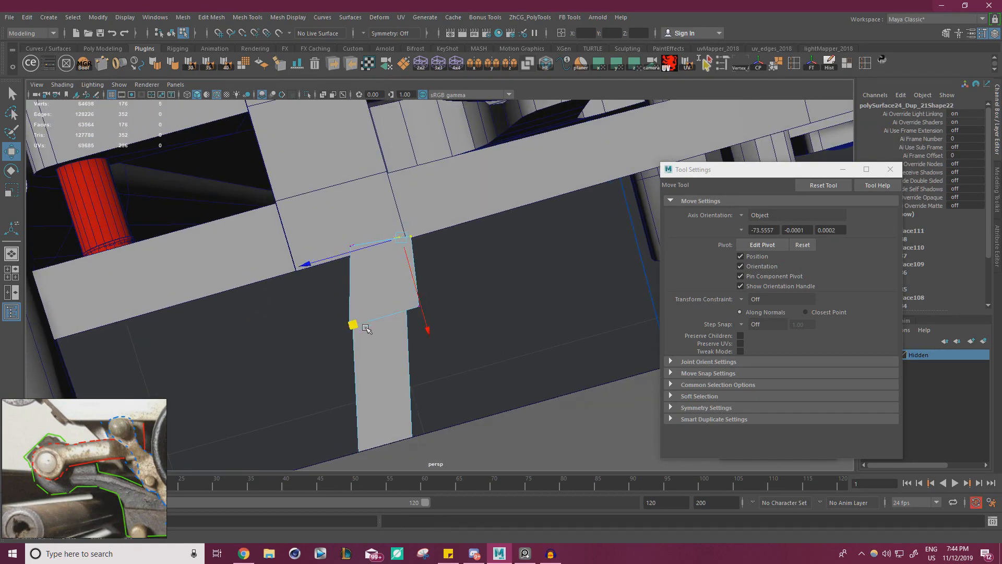
# Reposition the vertices at both near corners of the end block in the horizontal plane to square up its outline.
pyautogui.moveTo(326, 353); pyautogui.dragTo(359, 324)
pyautogui.moveTo(303, 402); pyautogui.dragTo(304, 391)
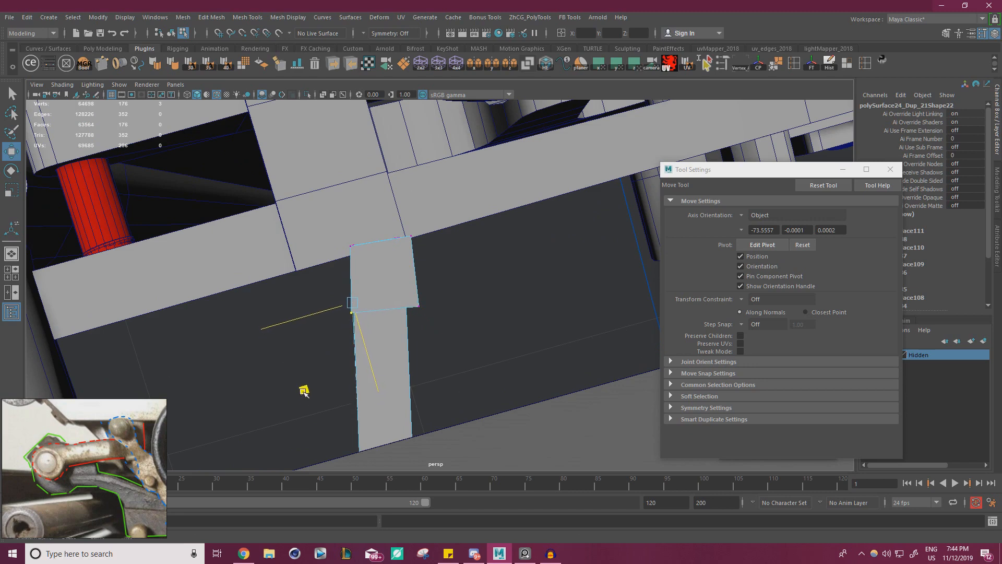
pyautogui.moveTo(450, 345); pyautogui.dragTo(425, 312)
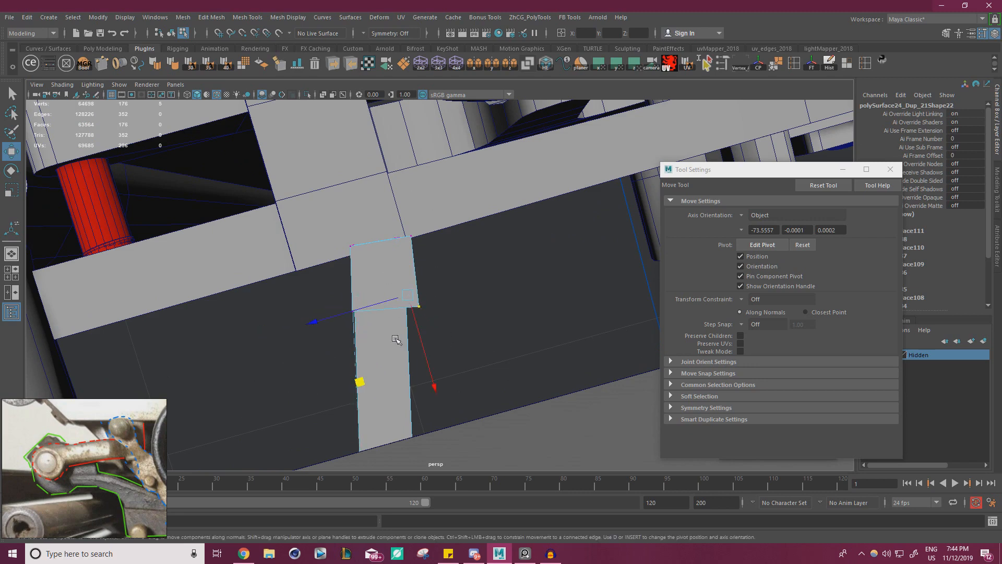
pyautogui.moveTo(364, 391); pyautogui.dragTo(356, 385)
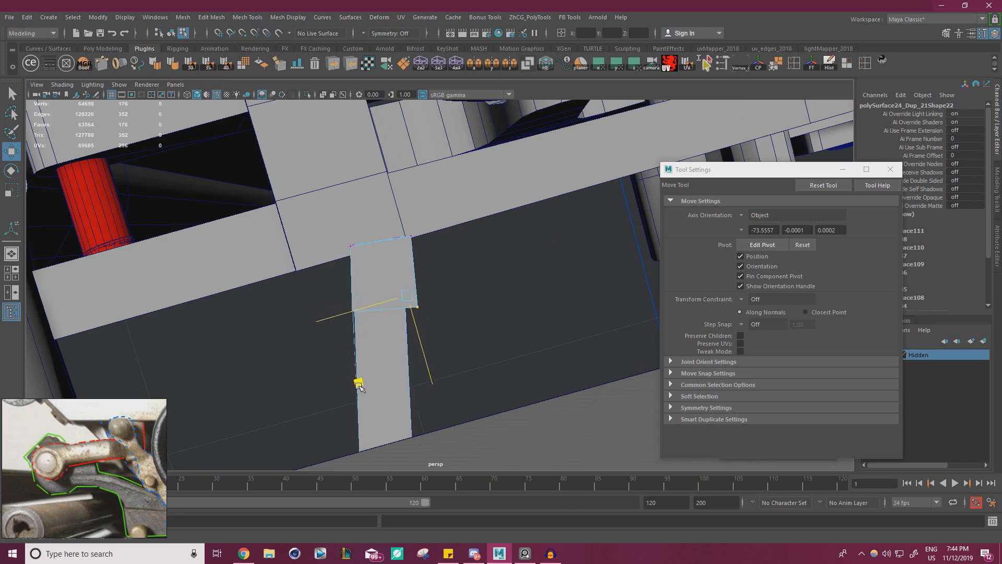
pyautogui.moveTo(450, 212); pyautogui.dragTo(381, 256)
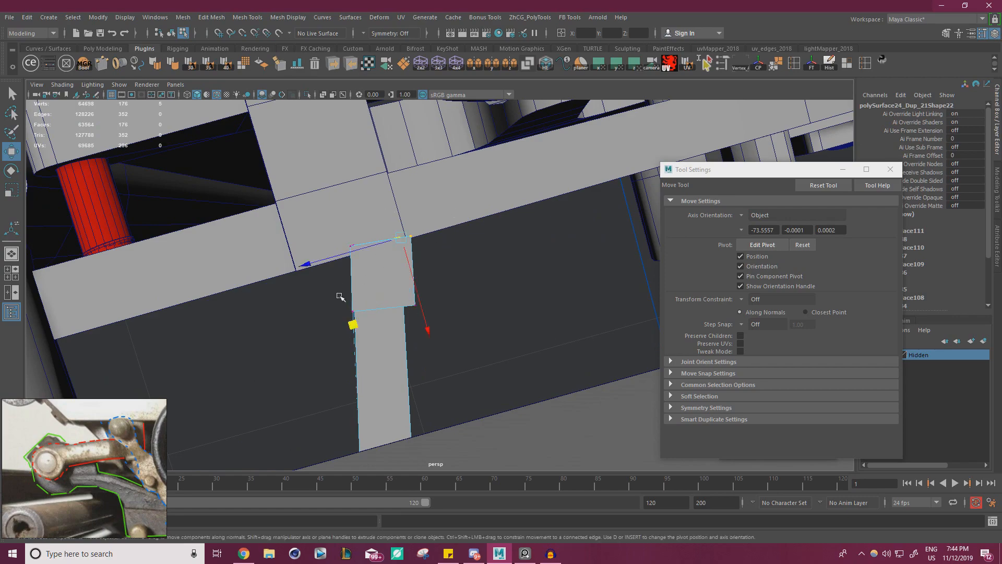
pyautogui.keyDown('alt'); pyautogui.moveTo(428, 299); pyautogui.dragTo(457, 226); pyautogui.keyUp('alt')
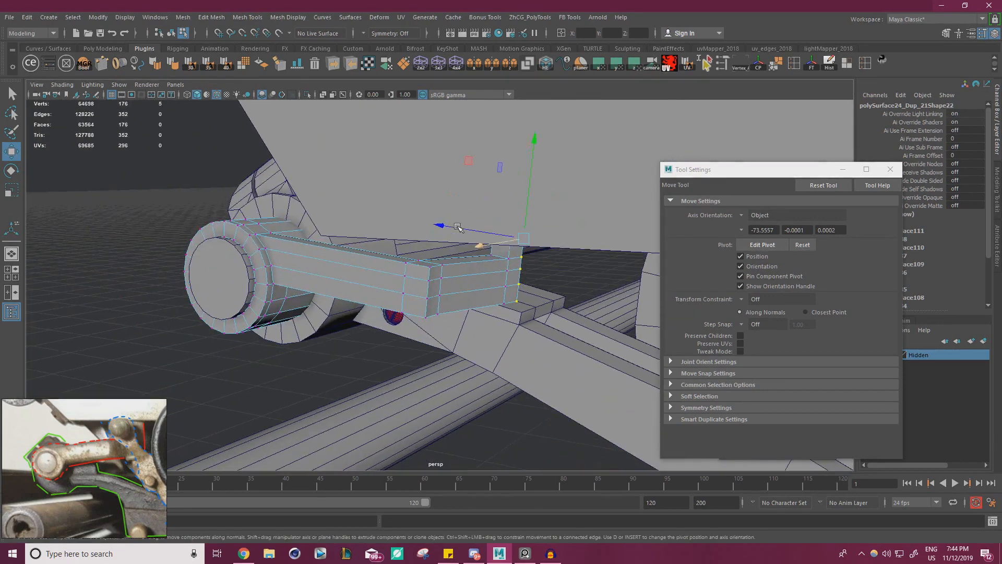
# Undo the corner vertex moves, the tall post and the last end-face extrusion on the lever arm.
pyautogui.moveTo(360, 264); pyautogui.dragTo(392, 239, button='right')
pyautogui.click(307, 95)
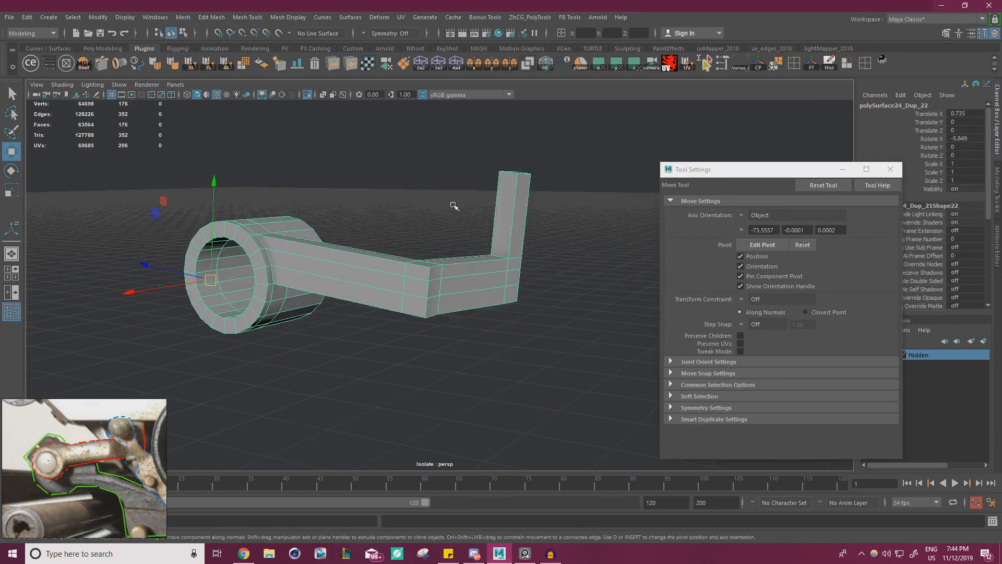
pyautogui.keyDown('alt'); pyautogui.moveTo(454, 206); pyautogui.dragTo(467, 271); pyautogui.keyUp('alt')
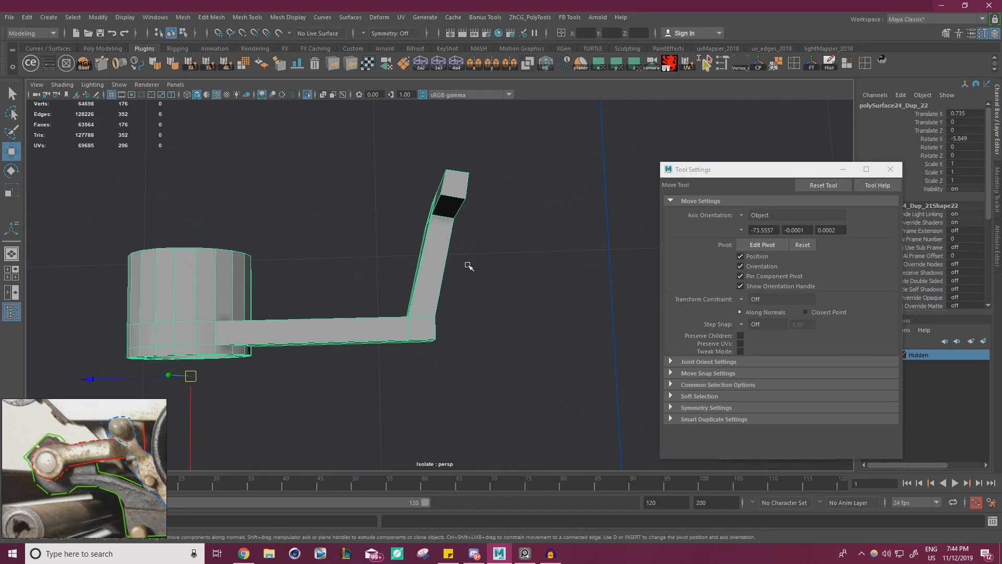
pyautogui.hotkey('ctrl', 'z')
pyautogui.hotkey('ctrl', 'z')
pyautogui.hotkey('ctrl', 'z')
pyautogui.hotkey('ctrl', 'z')
pyautogui.hotkey('ctrl', 'z')
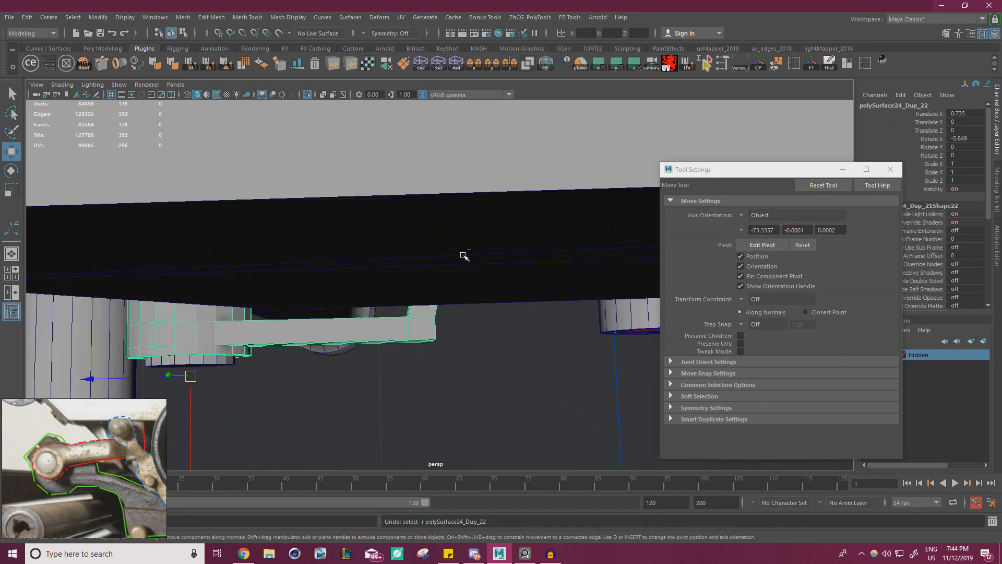
pyautogui.keyDown('alt'); pyautogui.moveTo(463, 255); pyautogui.dragTo(518, 298); pyautogui.keyUp('alt')
pyautogui.hotkey('ctrl', 'z')
pyautogui.hotkey('ctrl', 'z')
pyautogui.hotkey('ctrl', 'z')
pyautogui.hotkey('ctrl', 'z')
pyautogui.hotkey('ctrl', 'z')
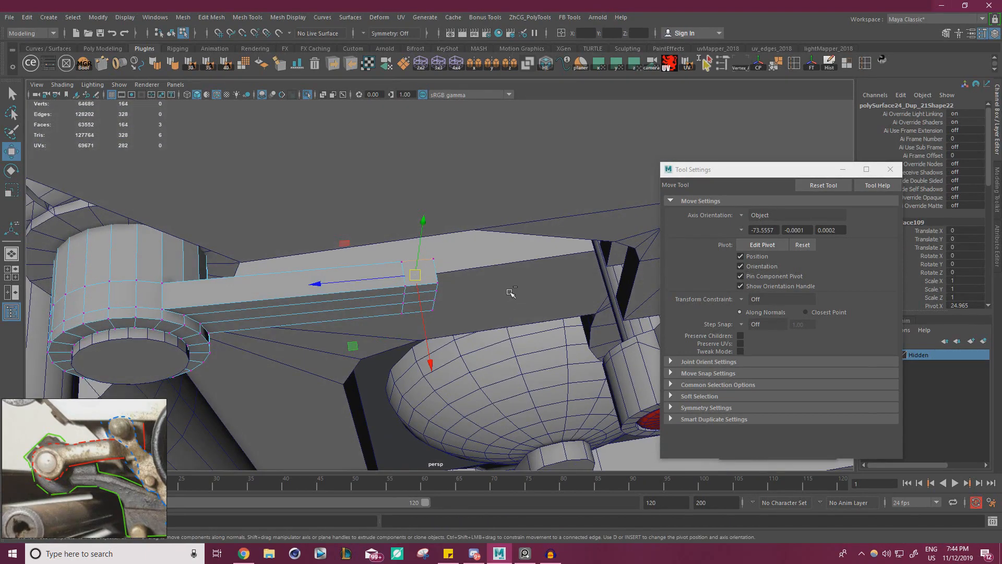
# Extrude the slanted section's three end faces with a thickness of 0.4.
pyautogui.hotkey('ctrl', 'e')
pyautogui.keyDown('alt'); pyautogui.moveTo(545, 170); pyautogui.dragTo(483, 248); pyautogui.keyUp('alt')
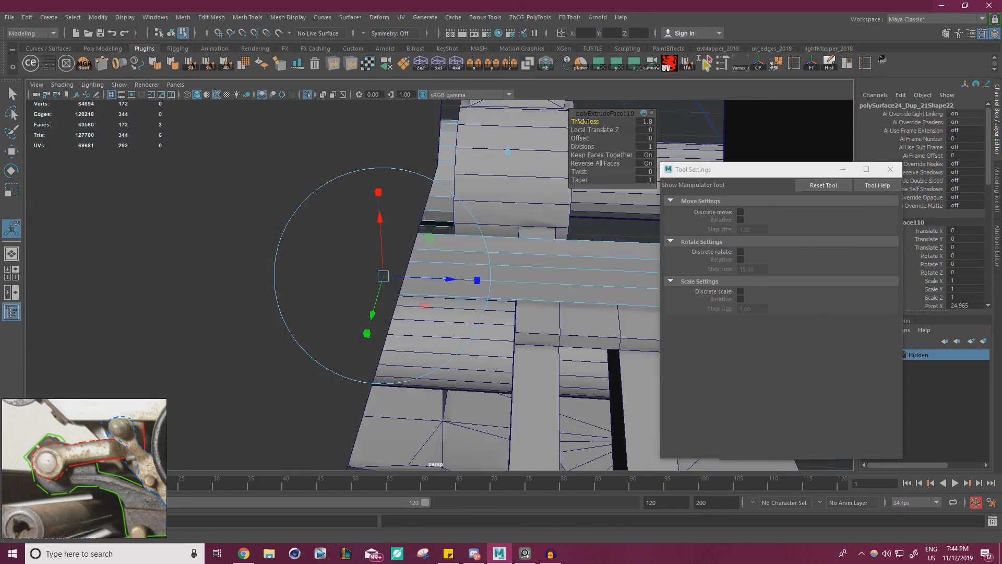
pyautogui.moveTo(583, 119); pyautogui.dragTo(579, 120)
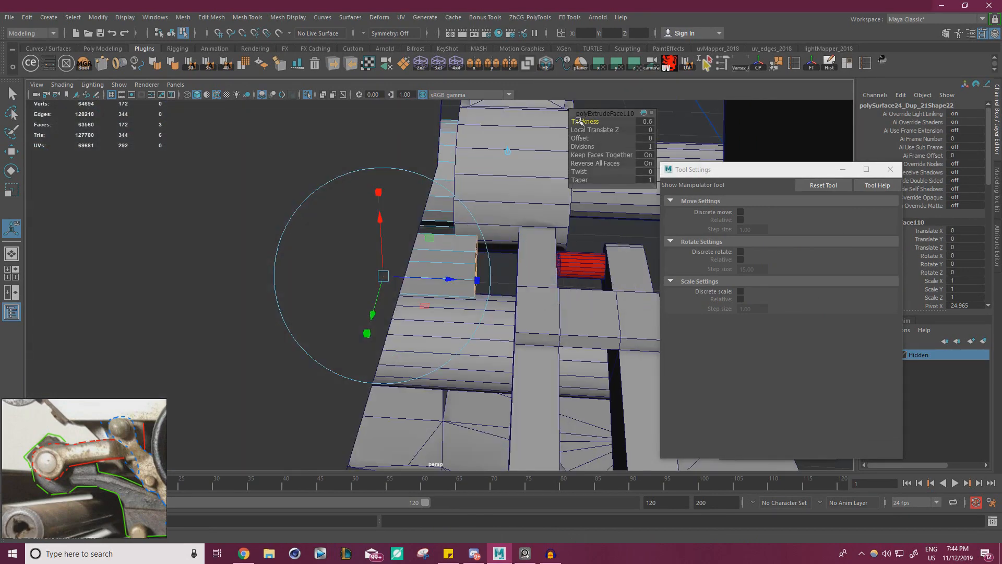
pyautogui.keyDown('alt'); pyautogui.moveTo(470, 196); pyautogui.dragTo(452, 159); pyautogui.keyUp('alt')
pyautogui.keyDown('alt'); pyautogui.moveTo(475, 194); pyautogui.dragTo(585, 168); pyautogui.keyUp('alt')
pyautogui.moveTo(586, 121); pyautogui.dragTo(587, 121)
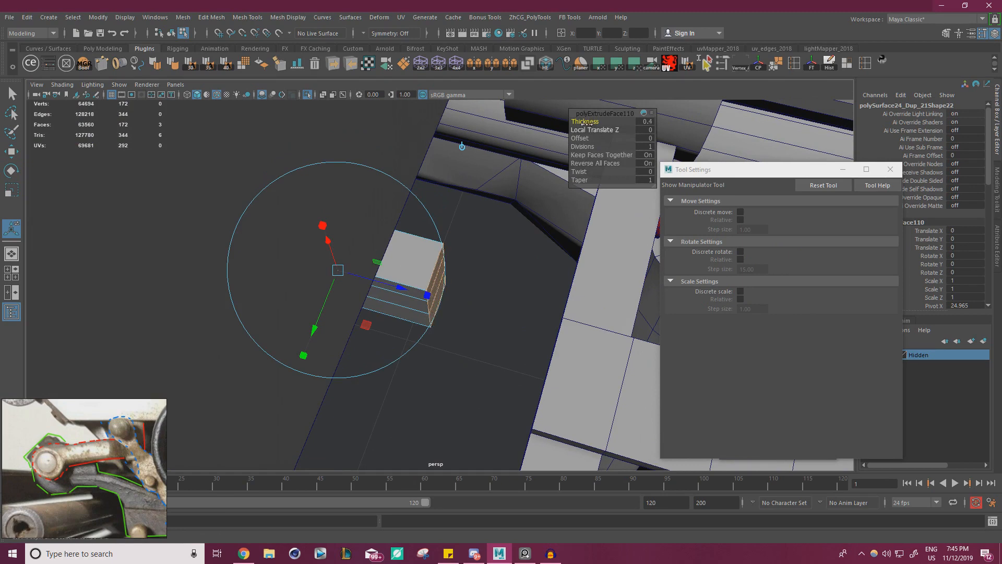
# Insert an edge loop near the end block's outer side and extrude the larger top face upward into a tall post.
pyautogui.hotkey('ctrl', 'shift', 'x')
pyautogui.keyDown('ctrl'); pyautogui.click(387, 280); pyautogui.keyUp('ctrl')
pyautogui.press('w')
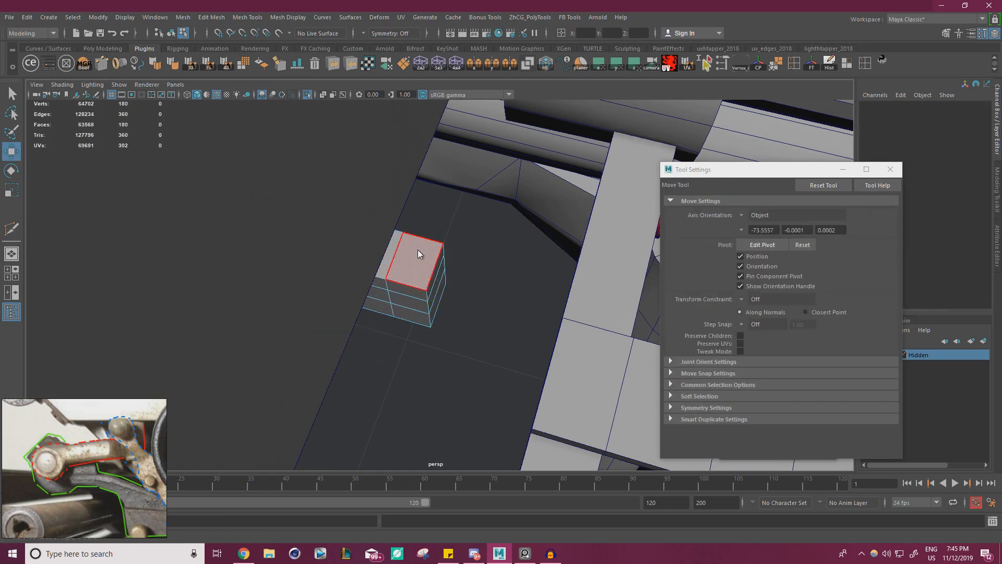
pyautogui.moveTo(418, 253); pyautogui.dragTo(422, 270, button='right')
pyautogui.click(421, 270)
pyautogui.keyDown('shift'); pyautogui.moveTo(415, 218); pyautogui.dragTo(383, 116); pyautogui.keyUp('shift')
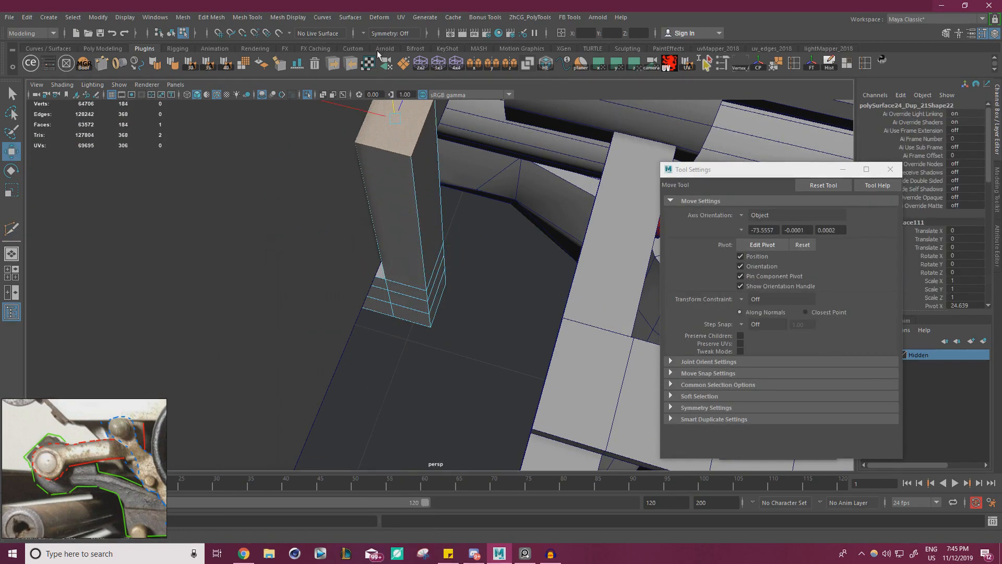
# Try to move the outer end faces of the post and end block along the arm's length.
pyautogui.keyDown('alt'); pyautogui.moveTo(392, 157); pyautogui.dragTo(429, 152); pyautogui.keyUp('alt')
pyautogui.keyDown('alt'); pyautogui.moveTo(445, 250); pyautogui.dragTo(445, 196, button='middle'); pyautogui.keyUp('alt')
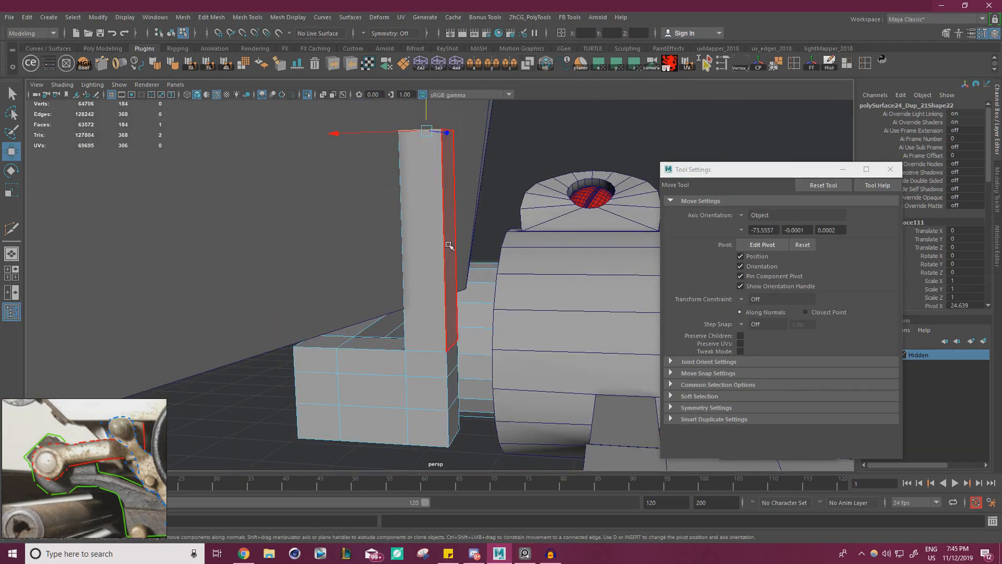
pyautogui.click(450, 246)
pyautogui.moveTo(402, 287); pyautogui.dragTo(449, 328)
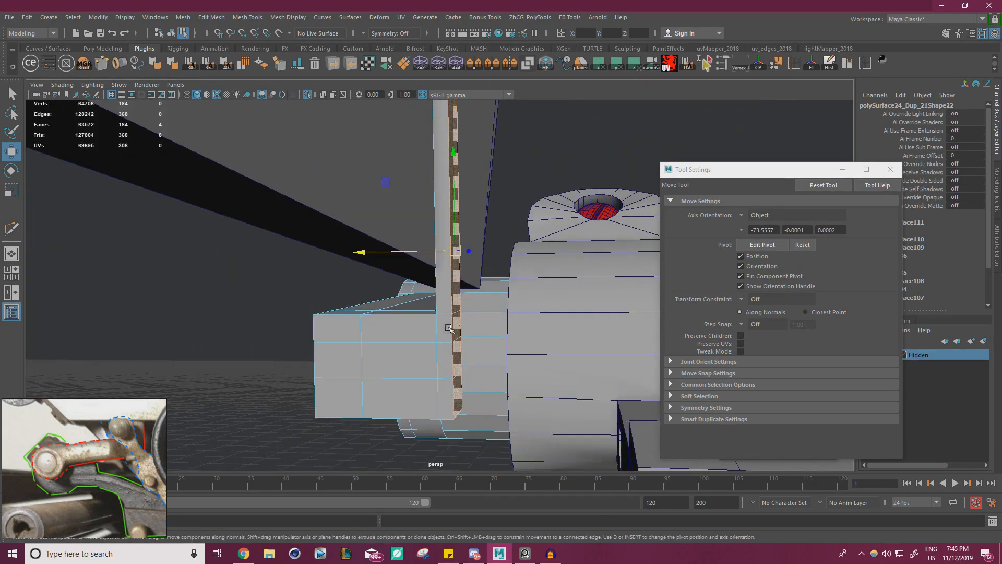
pyautogui.keyDown('shift'); pyautogui.click(398, 362); pyautogui.keyUp('shift')
pyautogui.keyDown('shift'); pyautogui.click(342, 399); pyautogui.keyUp('shift')
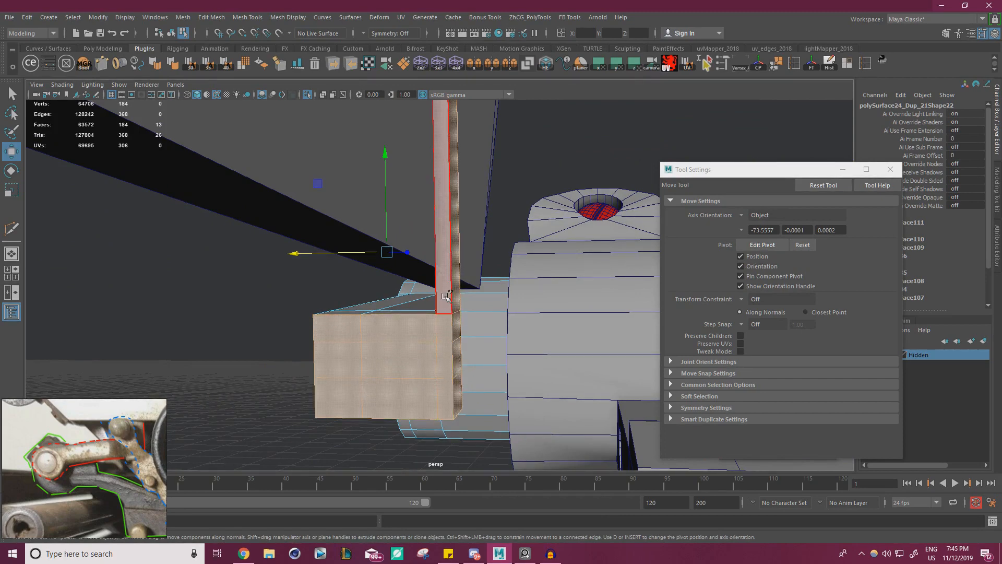
pyautogui.keyDown('ctrl'); pyautogui.click(456, 386); pyautogui.keyUp('ctrl')
pyautogui.keyDown('alt'); pyautogui.moveTo(464, 346); pyautogui.dragTo(601, 316); pyautogui.keyUp('alt')
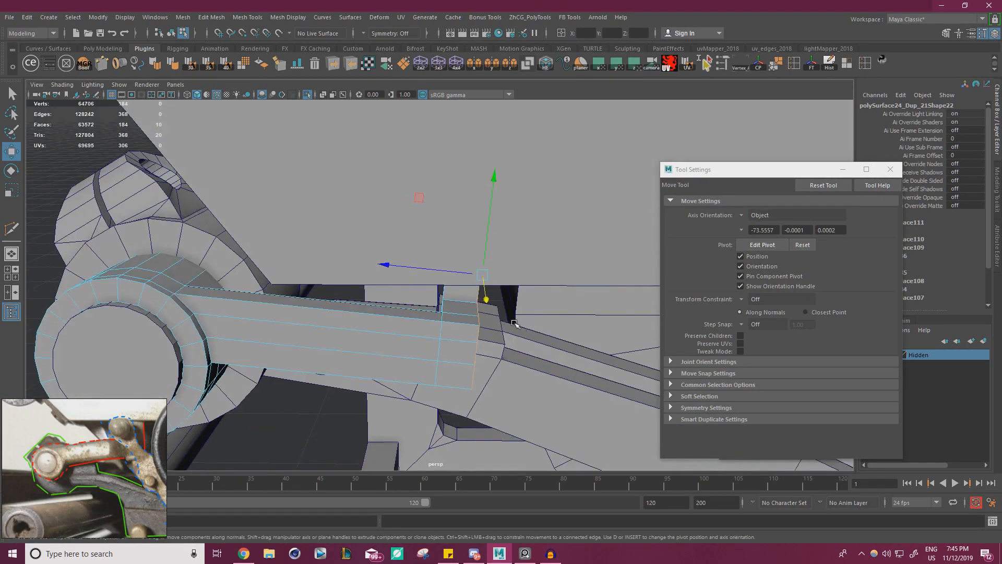
pyautogui.keyDown('alt'); pyautogui.moveTo(514, 323); pyautogui.dragTo(412, 253); pyautogui.keyUp('alt')
pyautogui.keyDown('alt'); pyautogui.moveTo(411, 253); pyautogui.dragTo(720, 275, button='right'); pyautogui.keyUp('alt')
pyautogui.keyDown('alt'); pyautogui.moveTo(483, 289); pyautogui.dragTo(462, 266); pyautogui.keyUp('alt')
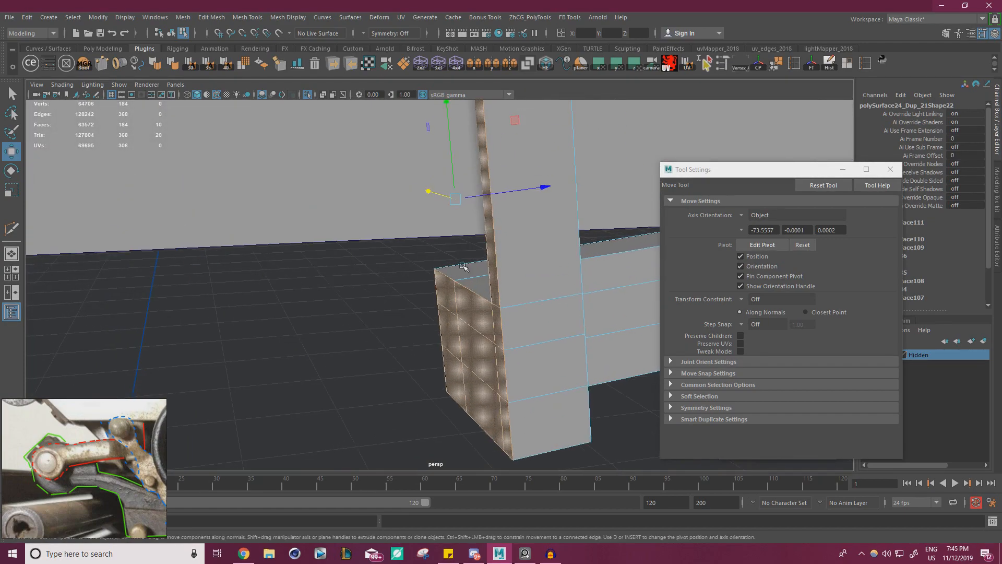
pyautogui.moveTo(544, 187); pyautogui.dragTo(334, 250)
pyautogui.hotkey('ctrl', 'z')
pyautogui.press('f')
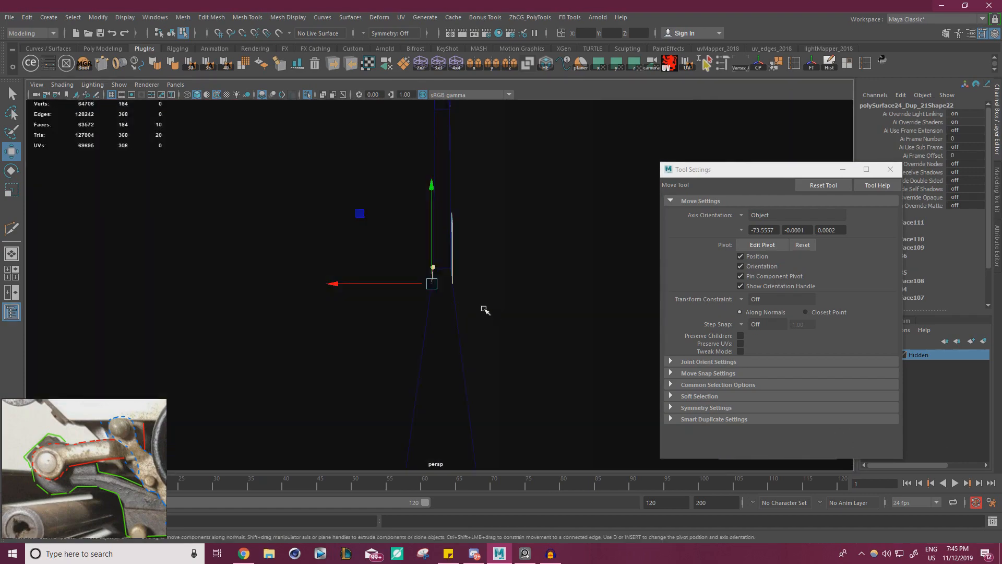
# Enlarge the reference photo window and reframe it on the outlined lever arm beside the model.
pyautogui.keyDown('alt'); pyautogui.moveTo(485, 310); pyautogui.dragTo(437, 298); pyautogui.keyUp('alt')
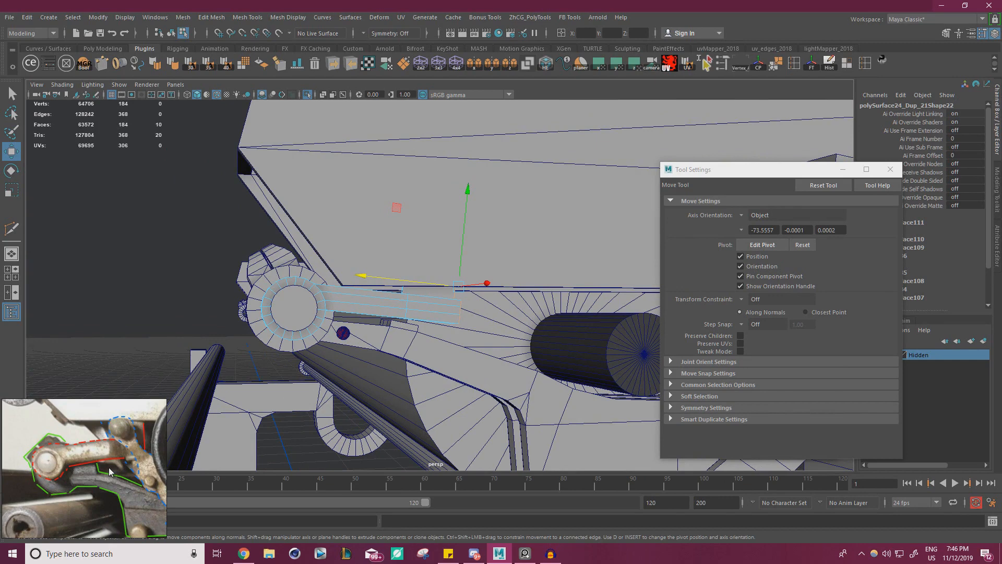
pyautogui.scroll(-4, 108, 469)
pyautogui.moveTo(108, 470); pyautogui.dragTo(304, 388, button='right')
pyautogui.scroll(2, 304, 389)
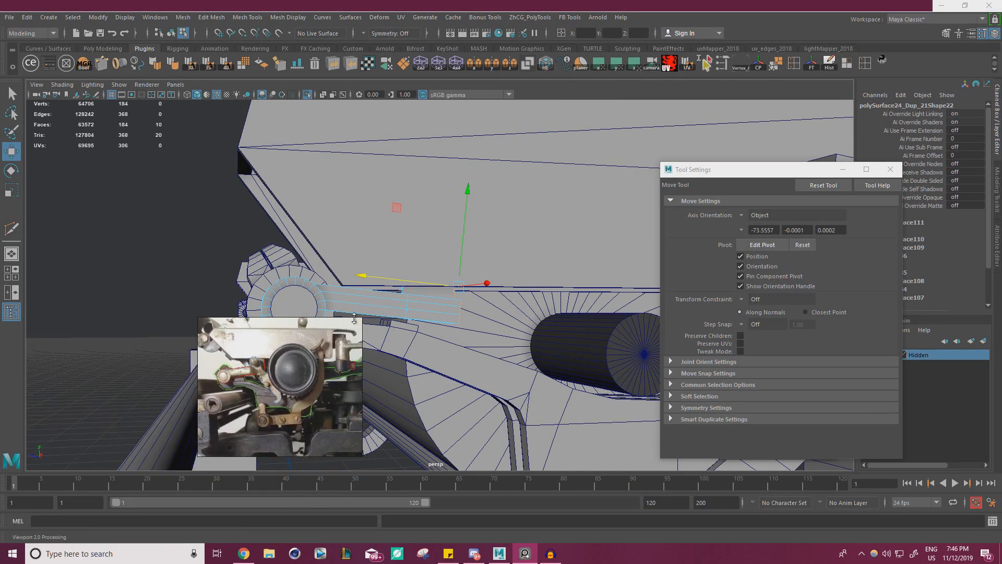
pyautogui.moveTo(358, 318); pyautogui.dragTo(456, 216)
pyautogui.scroll(3, 363, 324)
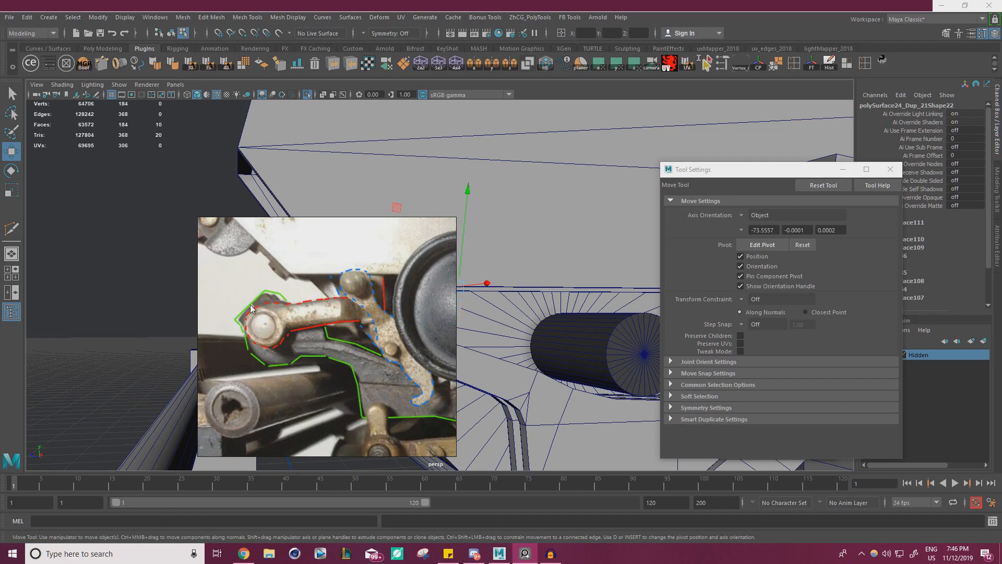
pyautogui.moveTo(373, 310); pyautogui.dragTo(169, 417, button='right')
# Rotate the whole lever arm object slightly about its pivot ring to a Rotate X of -6.187.
pyautogui.keyDown('alt'); pyautogui.moveTo(357, 360); pyautogui.dragTo(343, 344); pyautogui.keyUp('alt')
pyautogui.rightClick(354, 299)
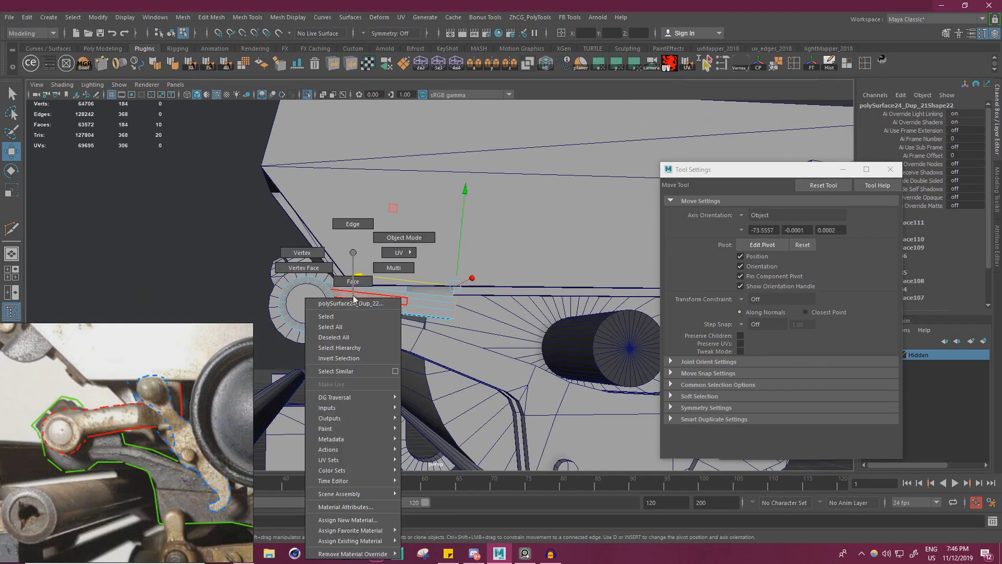
pyautogui.click(389, 238)
pyautogui.press('r')
pyautogui.press('e')
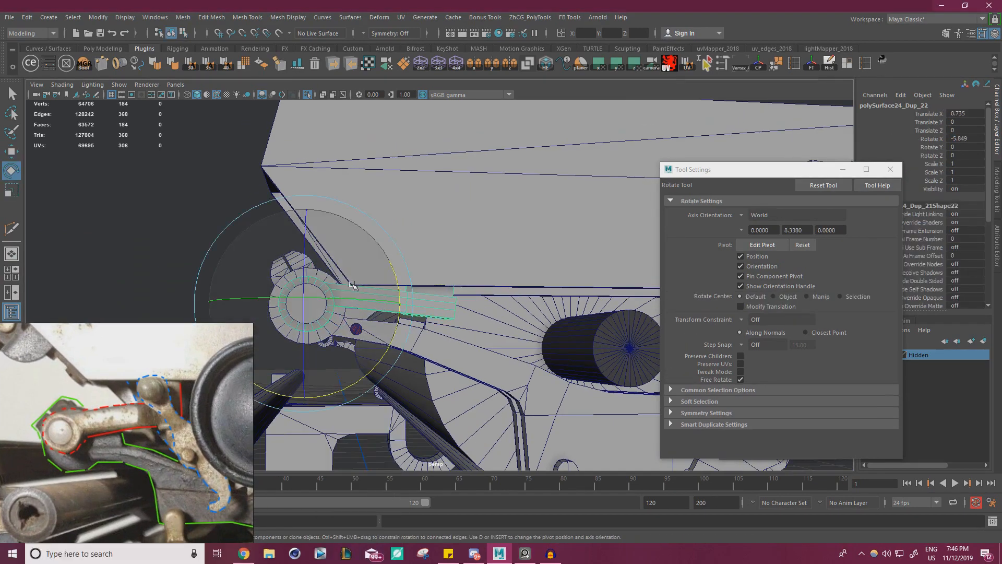
pyautogui.moveTo(387, 280); pyautogui.dragTo(398, 292)
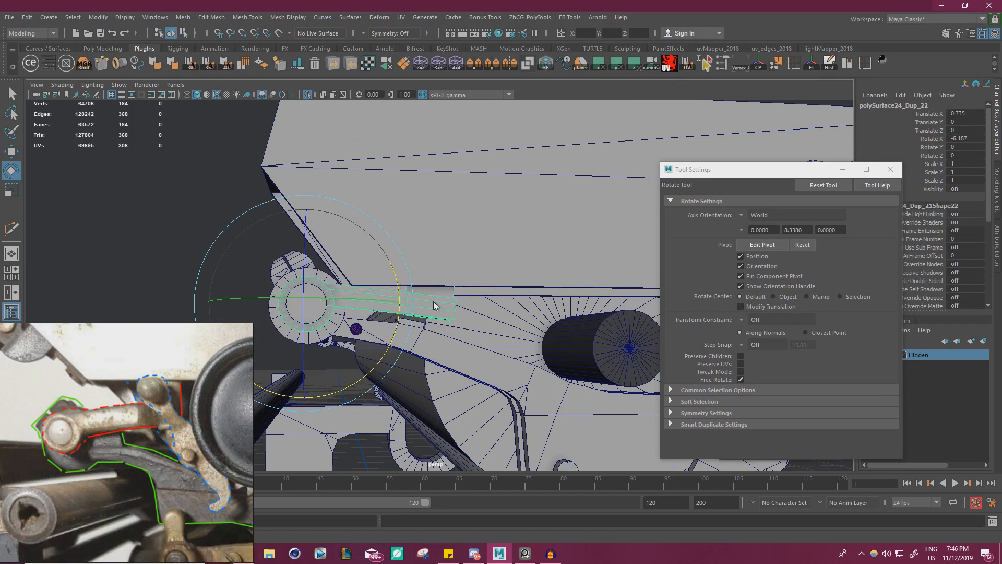
# Select all end faces of the end block and post and move them along the arm toward the pivot ring.
pyautogui.moveTo(435, 295); pyautogui.dragTo(482, 302, button='right')
pyautogui.press('w')
pyautogui.keyDown('alt'); pyautogui.moveTo(481, 303); pyautogui.dragTo(546, 341); pyautogui.keyUp('alt')
pyautogui.click(458, 296)
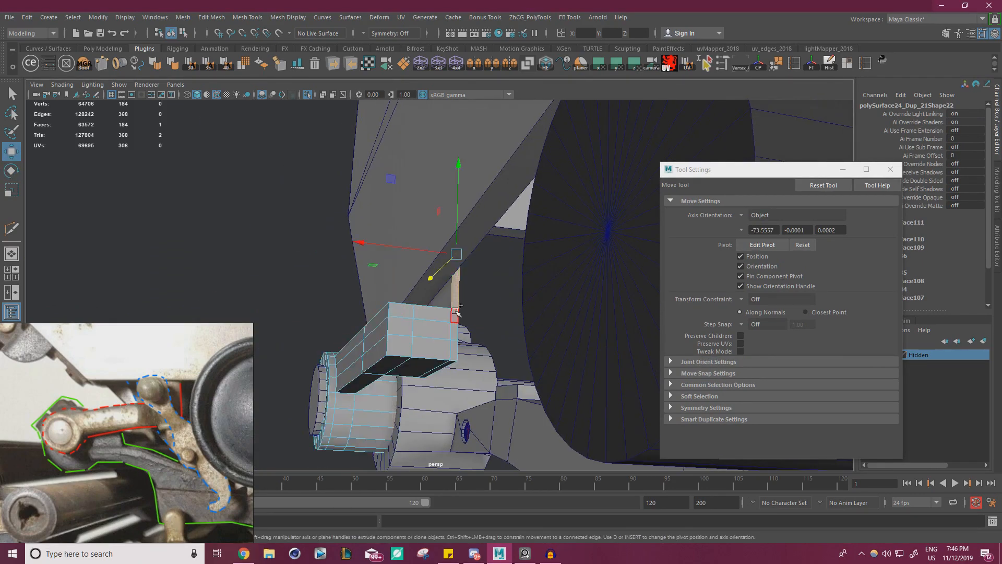
pyautogui.keyDown('shift'); pyautogui.click(393, 310); pyautogui.keyUp('shift')
pyautogui.keyDown('shift'); pyautogui.click(401, 322); pyautogui.keyUp('shift')
pyautogui.keyDown('shift'); pyautogui.click(432, 317); pyautogui.keyUp('shift')
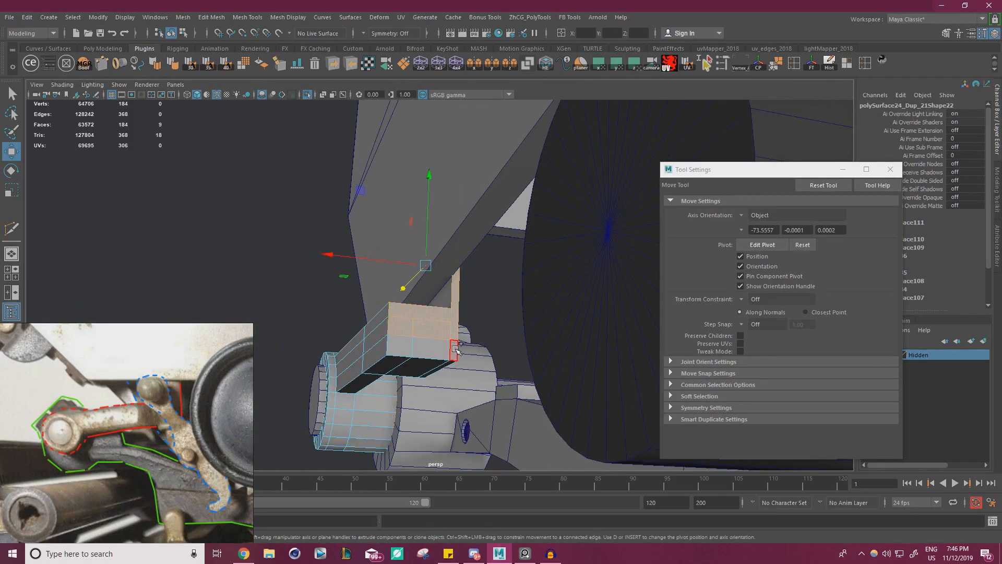
pyautogui.keyDown('shift'); pyautogui.click(402, 345); pyautogui.keyUp('shift')
pyautogui.keyDown('shift'); pyautogui.click(434, 347); pyautogui.keyUp('shift')
pyautogui.keyDown('alt'); pyautogui.moveTo(461, 347); pyautogui.dragTo(574, 334); pyautogui.keyUp('alt')
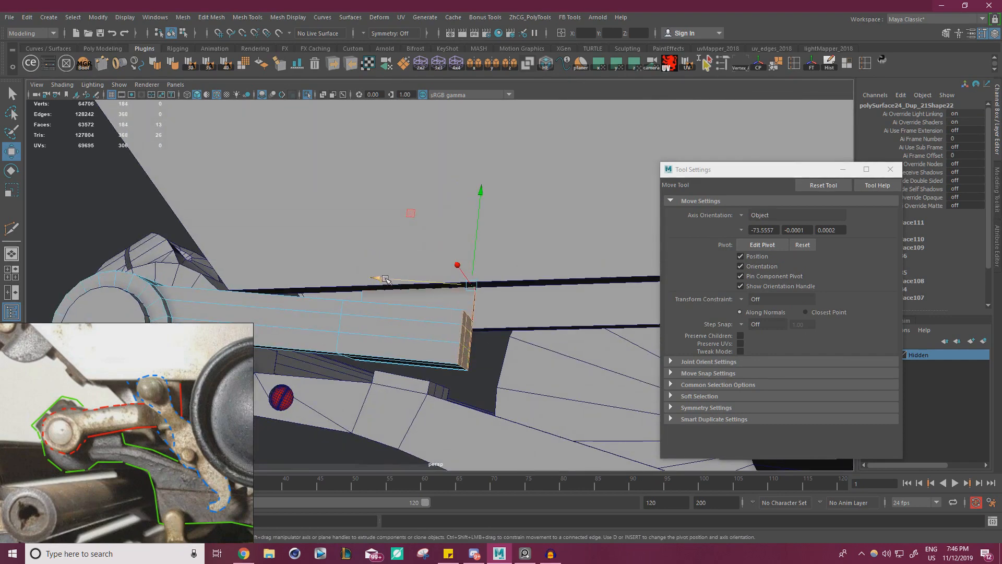
pyautogui.moveTo(385, 278); pyautogui.dragTo(351, 276)
# Select all vertices of the end block and post and rotate them until the block's sides stand vertical.
pyautogui.keyDown('alt'); pyautogui.moveTo(365, 287); pyautogui.dragTo(492, 290); pyautogui.keyUp('alt')
pyautogui.scroll(-5, 438, 283)
pyautogui.scroll(2, 493, 293)
pyautogui.scroll(4, 494, 296)
pyautogui.keyDown('alt'); pyautogui.moveTo(566, 303); pyautogui.dragTo(414, 293); pyautogui.keyUp('alt')
pyautogui.scroll(2, 560, 301)
pyautogui.moveTo(424, 339); pyautogui.dragTo(392, 263, button='right')
pyautogui.scroll(-3, 405, 315)
pyautogui.moveTo(399, 220); pyautogui.dragTo(399, 218)
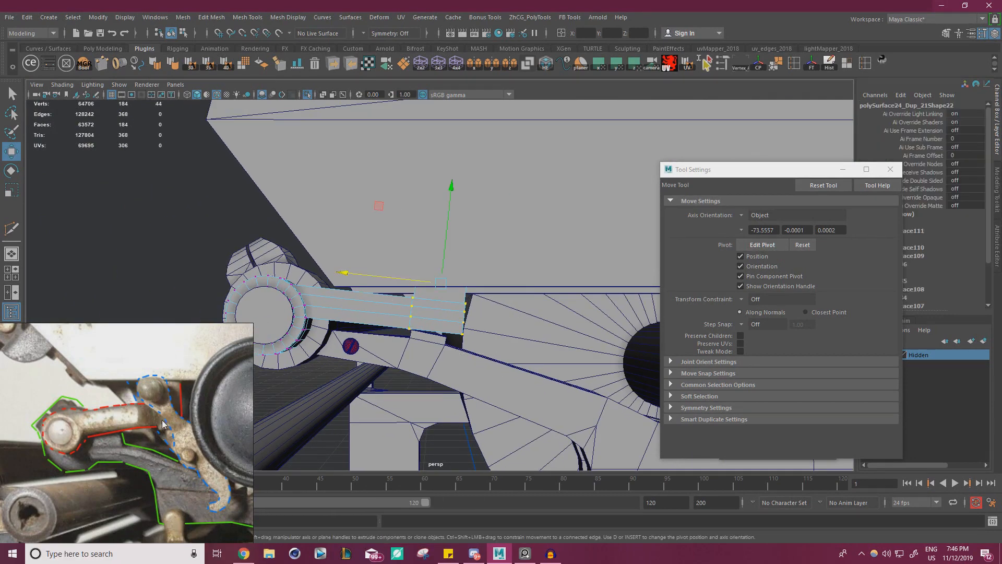
pyautogui.press('e')
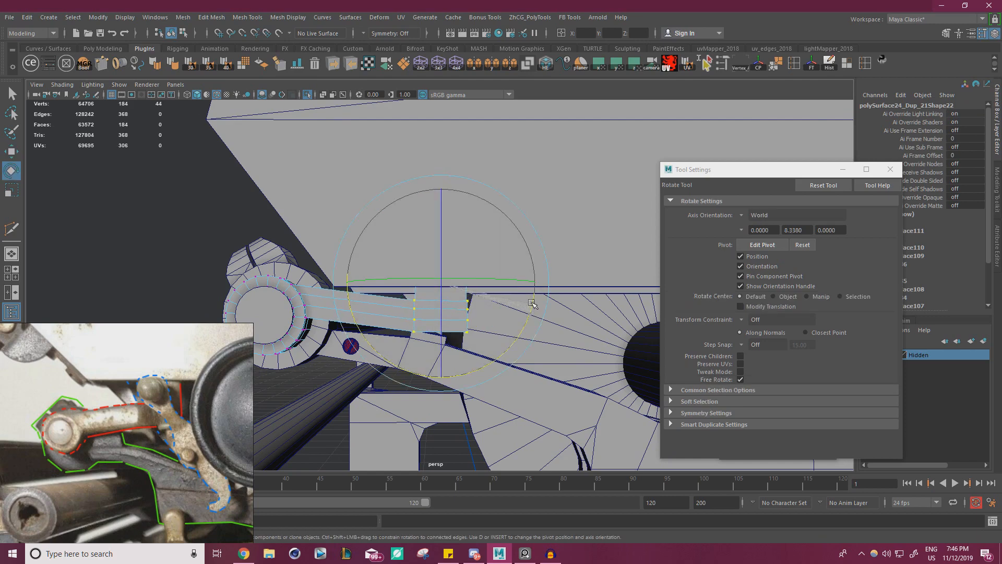
pyautogui.keyDown('alt'); pyautogui.moveTo(531, 302); pyautogui.dragTo(493, 341); pyautogui.keyUp('alt')
pyautogui.scroll(10, 476, 335)
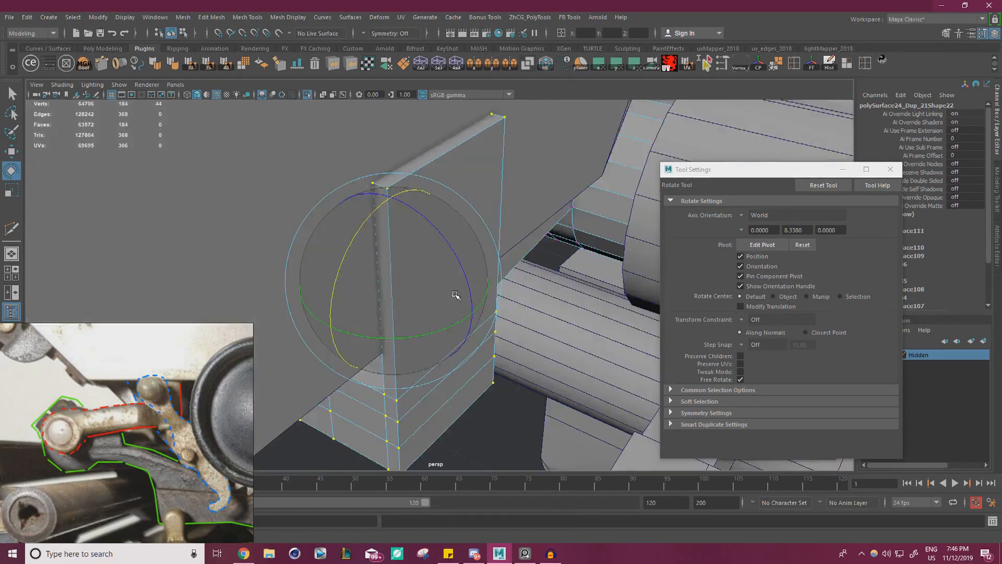
# Close the tool settings and show the side view in wireframe, framed on the lever arm's end block.
pyautogui.keyDown('alt'); pyautogui.moveTo(455, 295); pyautogui.dragTo(859, 166); pyautogui.keyUp('alt')
pyautogui.click(890, 169)
pyautogui.keyDown('alt'); pyautogui.moveTo(679, 235); pyautogui.dragTo(628, 229); pyautogui.keyUp('alt')
pyautogui.press('space')
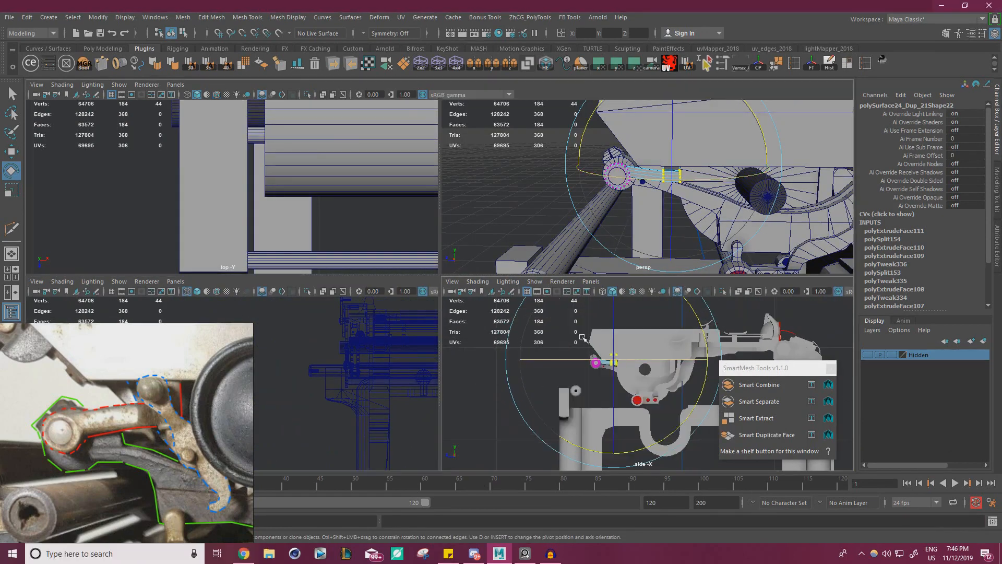
pyautogui.press('space')
pyautogui.scroll(3, 515, 242)
pyautogui.scroll(1, 516, 242)
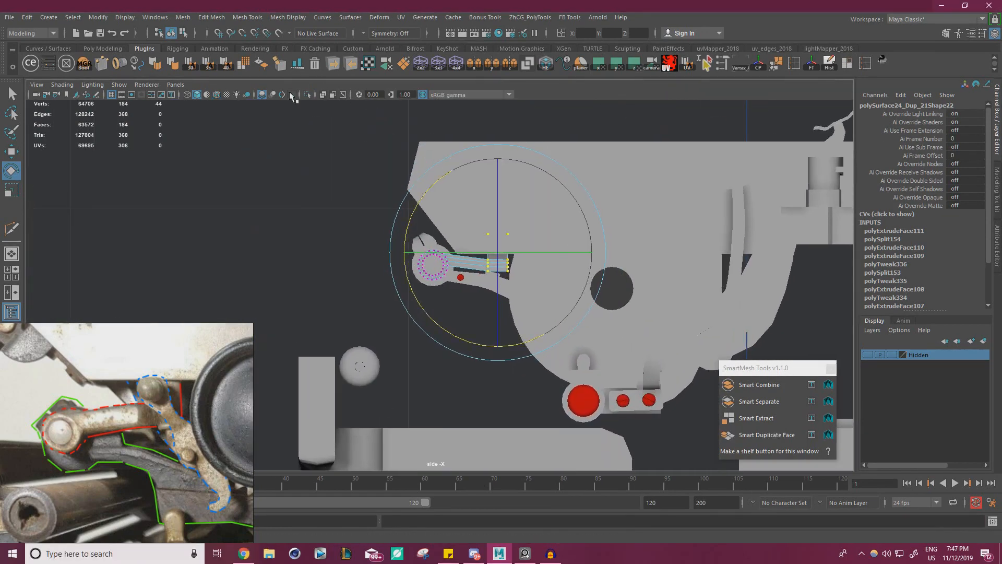
pyautogui.click(187, 94)
pyautogui.scroll(8, 537, 206)
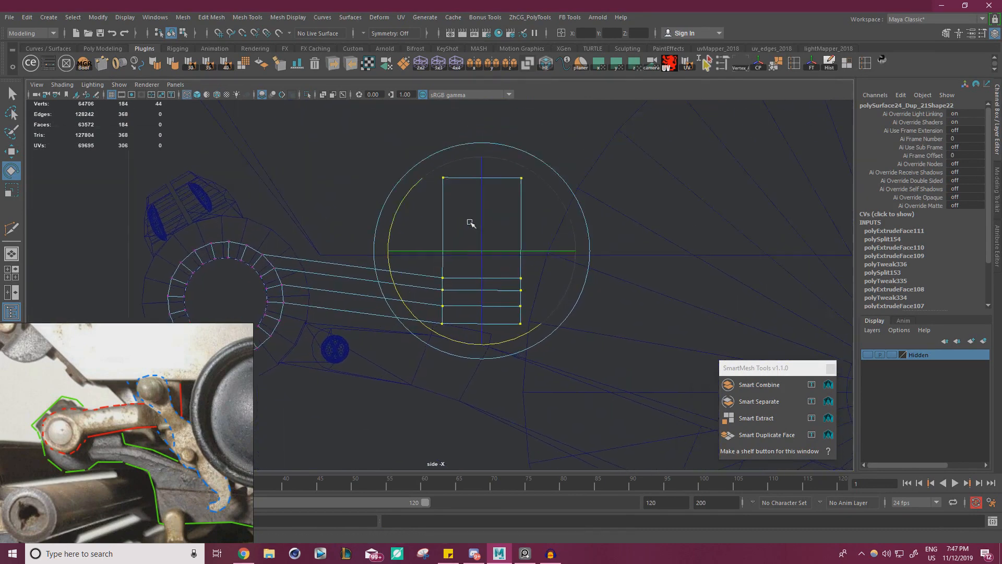
pyautogui.keyDown('alt'); pyautogui.moveTo(471, 223); pyautogui.dragTo(147, 193, button='right'); pyautogui.keyUp('alt')
pyautogui.keyDown('alt'); pyautogui.moveTo(574, 259); pyautogui.dragTo(752, 281, button='right'); pyautogui.keyUp('alt')
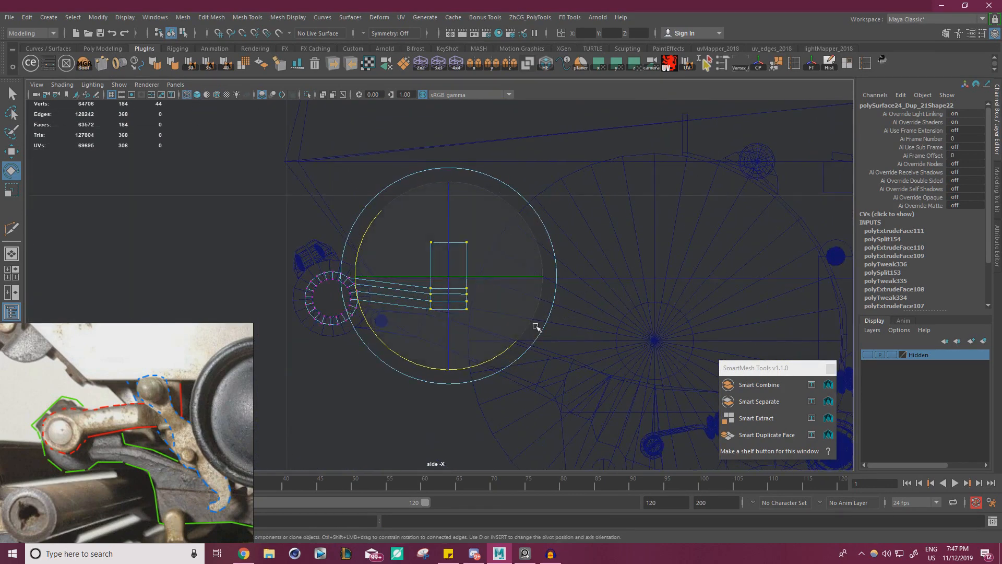
pyautogui.scroll(6, 536, 327)
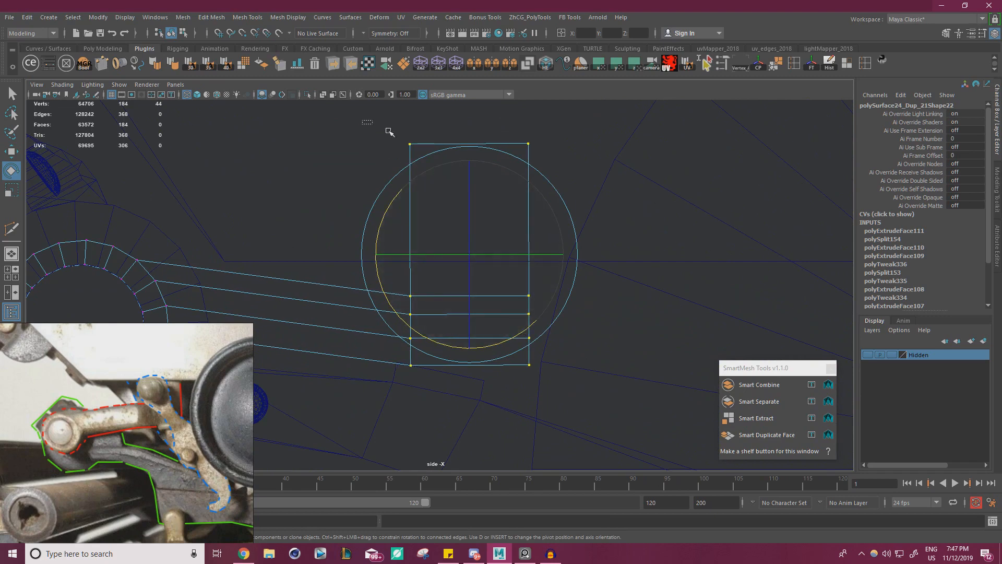
# Select the post's four top vertices, set the Scale tool's axis orientation to World, and flatten them vertically.
pyautogui.moveTo(388, 131); pyautogui.dragTo(557, 163)
pyautogui.press('r')
pyautogui.scroll(-6, 522, 167)
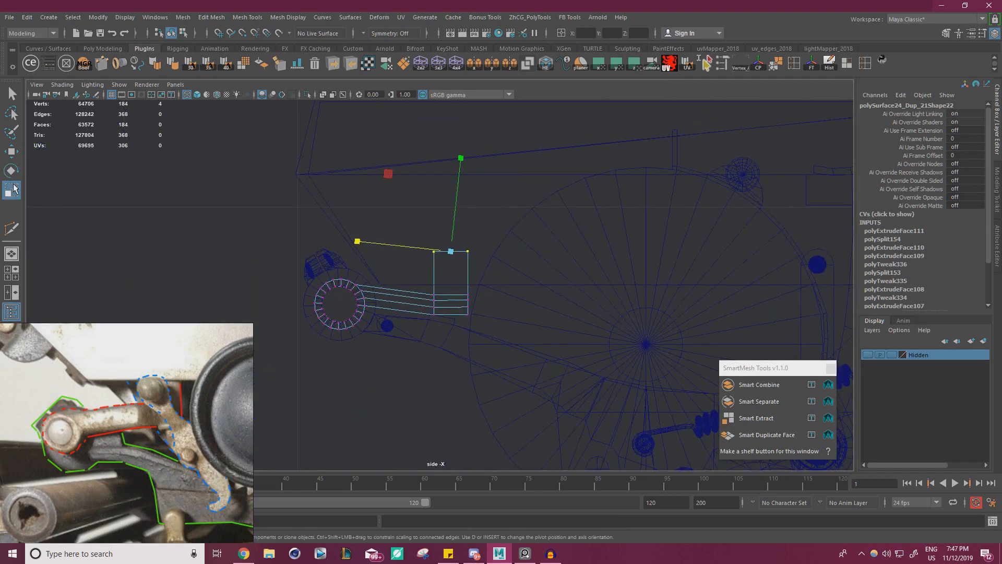
pyautogui.doubleClick(14, 189)
pyautogui.click(741, 217)
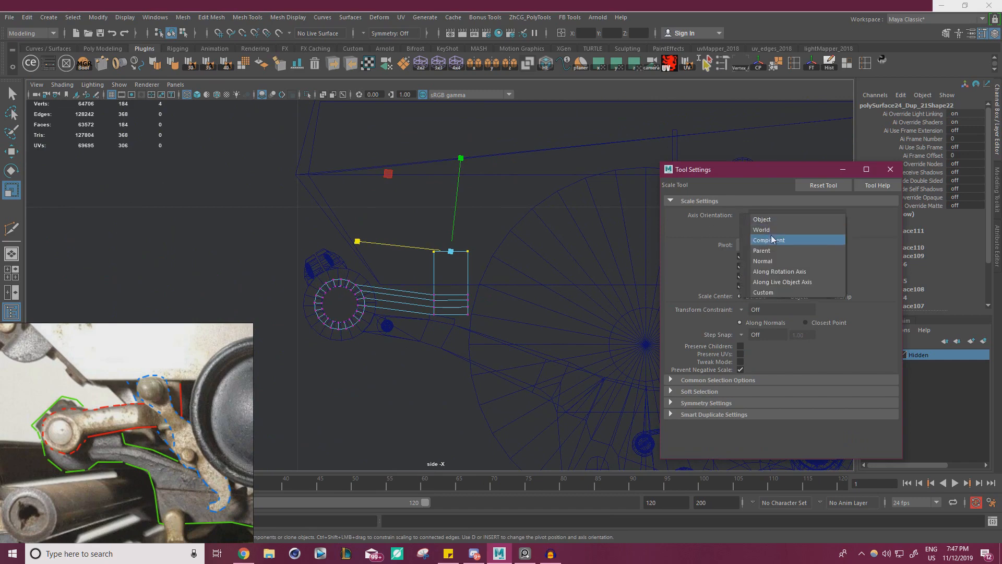
pyautogui.click(762, 225)
pyautogui.click(452, 157)
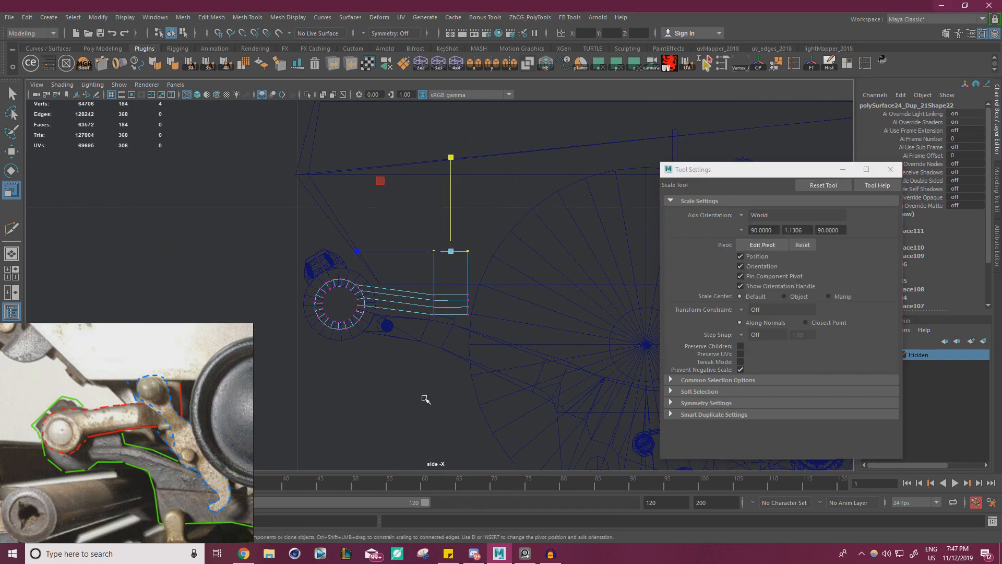
# Flatten the end block's horizontal vertex rows vertically and align the vertex column at its arm joint lengthwise using the Scale tool.
pyautogui.scroll(5, 497, 330)
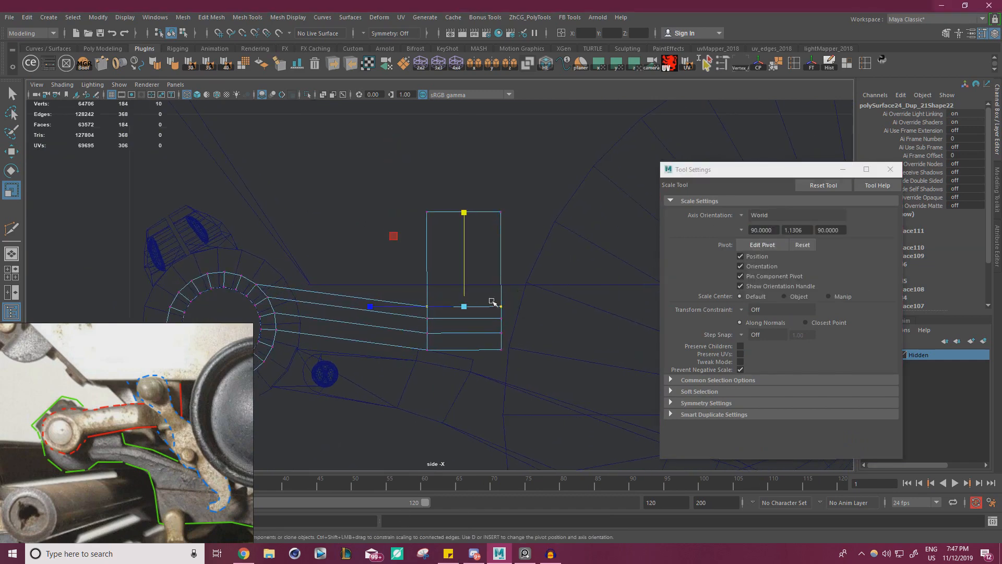
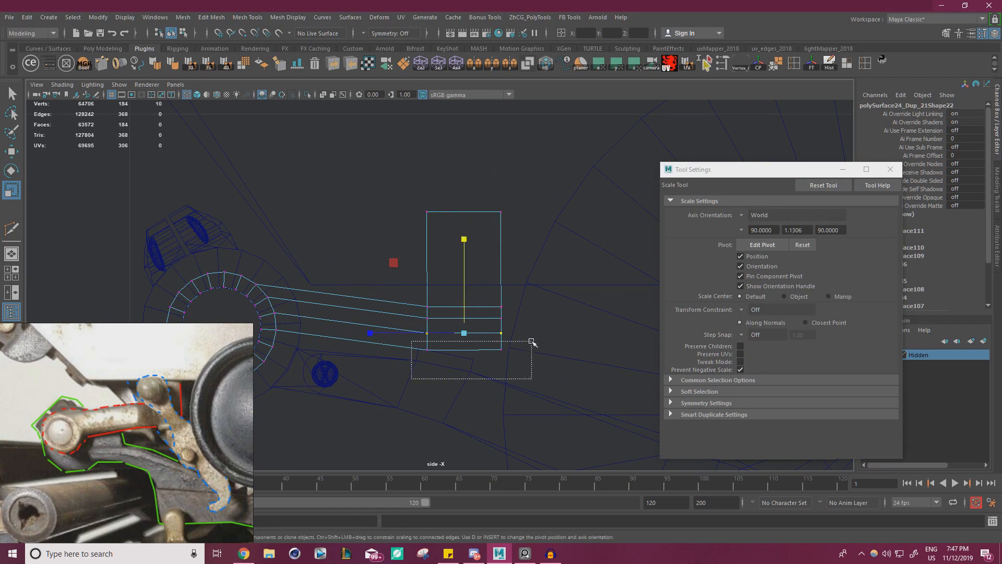
pyautogui.moveTo(532, 342); pyautogui.dragTo(531, 343)
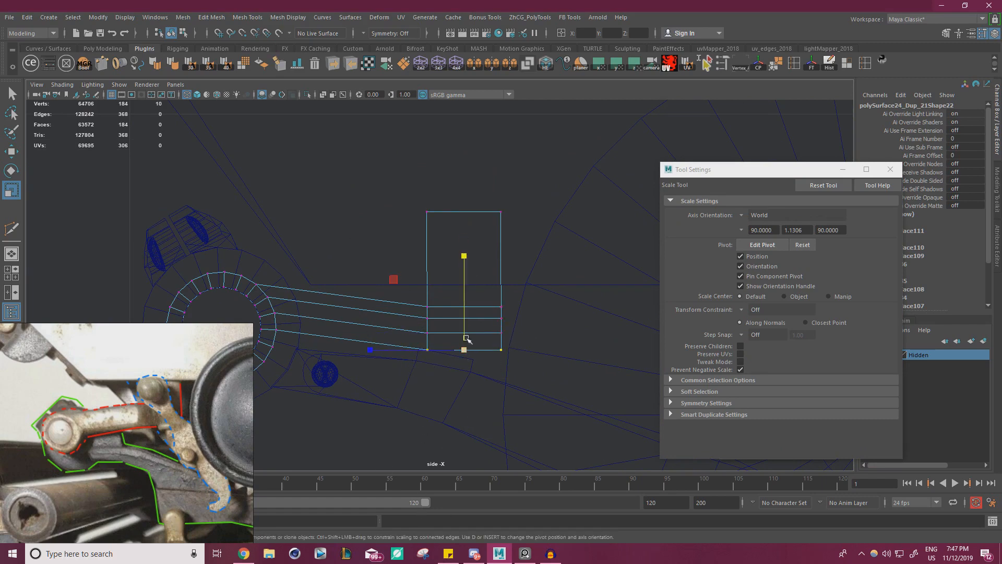
pyautogui.press('space')
pyautogui.press('space')
pyautogui.scroll(2, 555, 378)
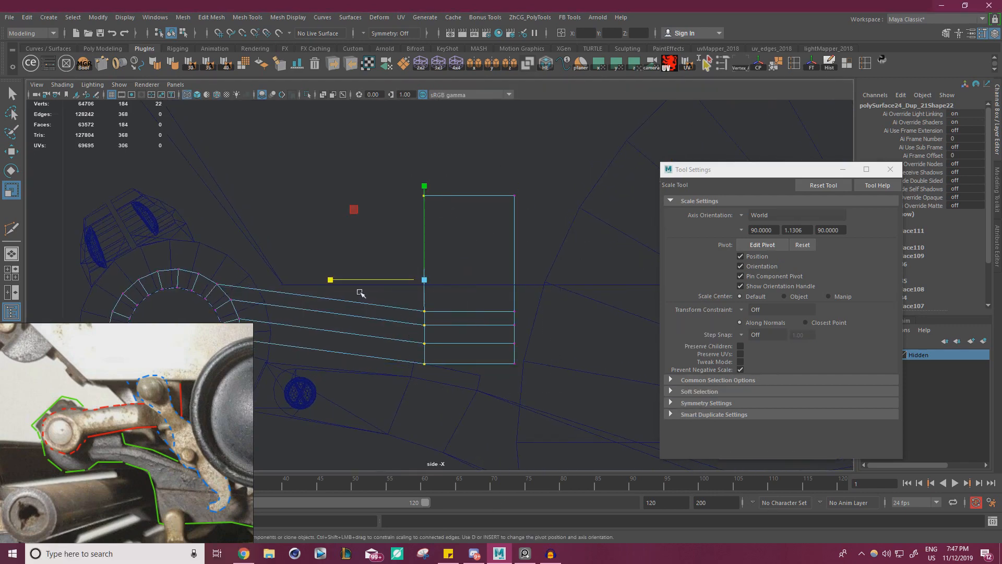
pyautogui.press('space')
pyautogui.press('space')
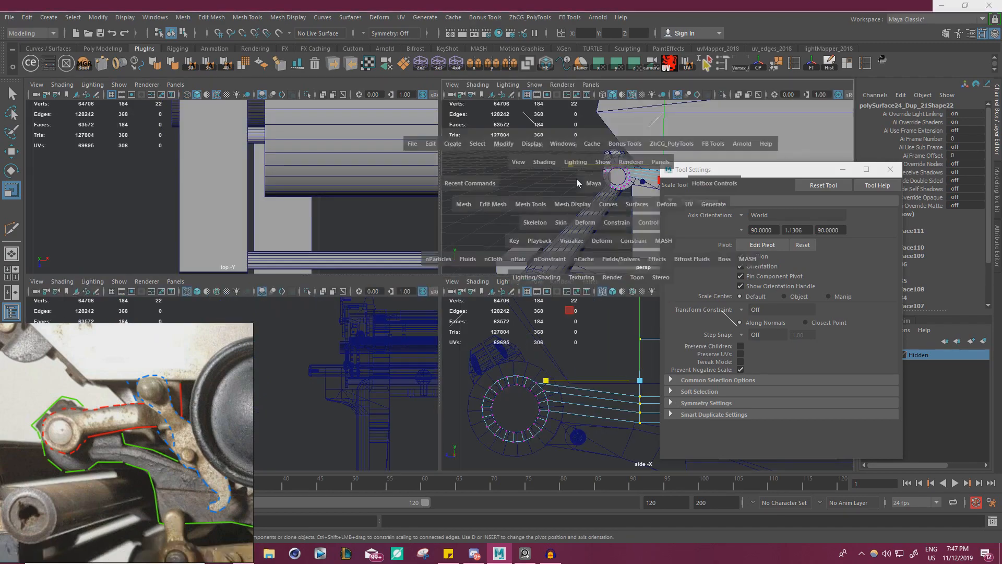
# Select the six outer side faces of the lever arm and end block and move them inward along the pivot axis.
pyautogui.keyDown('alt'); pyautogui.moveTo(411, 208); pyautogui.dragTo(510, 243, button='right'); pyautogui.keyUp('alt')
pyautogui.keyDown('alt'); pyautogui.moveTo(510, 242); pyautogui.dragTo(569, 320); pyautogui.keyUp('alt')
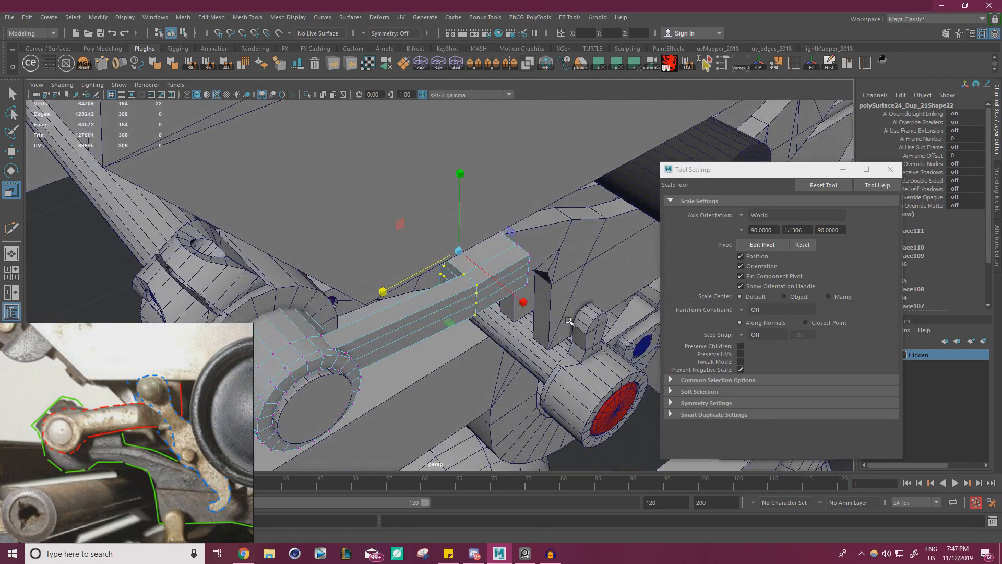
pyautogui.scroll(3, 527, 305)
pyautogui.moveTo(531, 267); pyautogui.dragTo(532, 301, button='right')
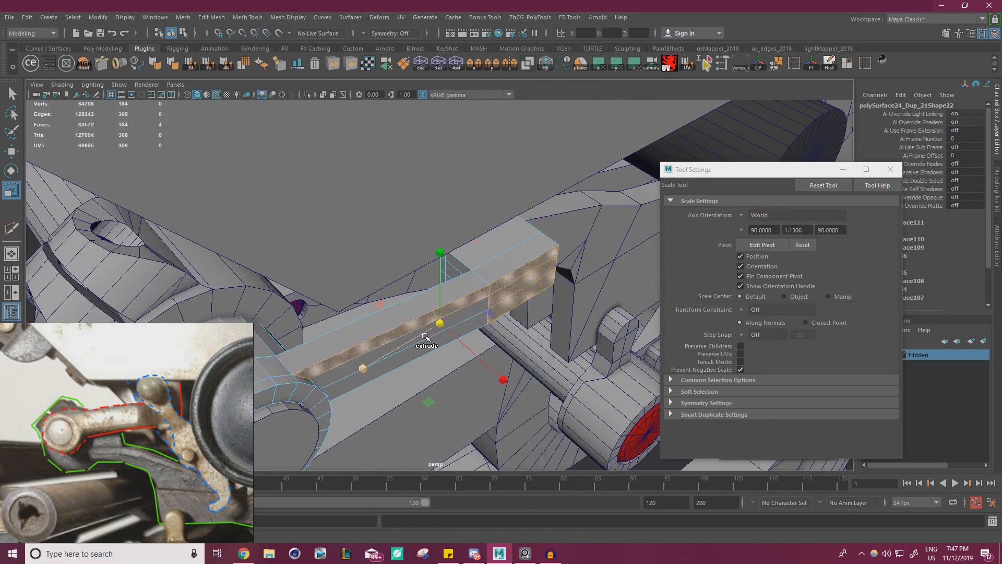
pyautogui.press('w')
pyautogui.keyDown('shift'); pyautogui.click(410, 340); pyautogui.keyUp('shift')
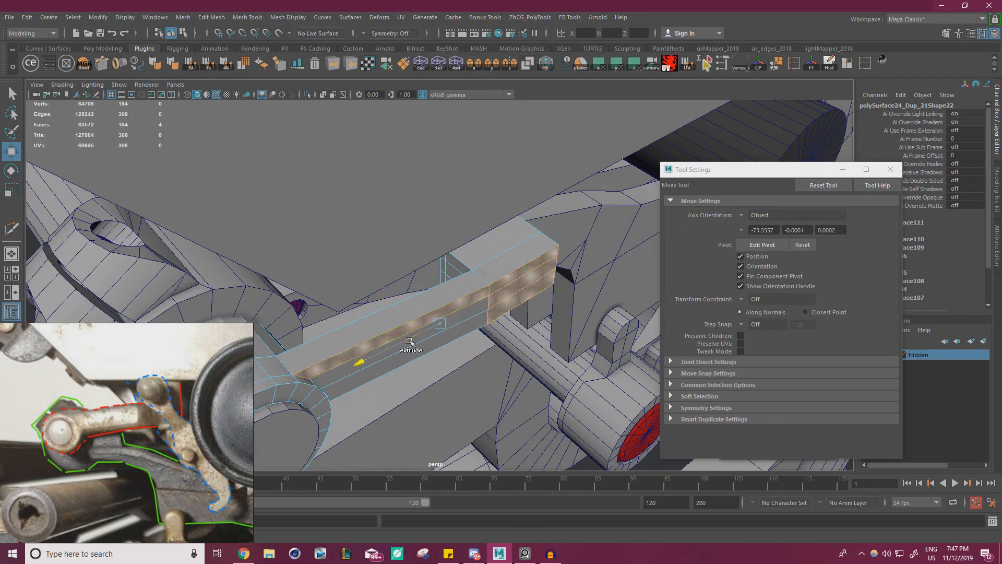
pyautogui.keyDown('shift'); pyautogui.click(331, 377); pyautogui.keyUp('shift')
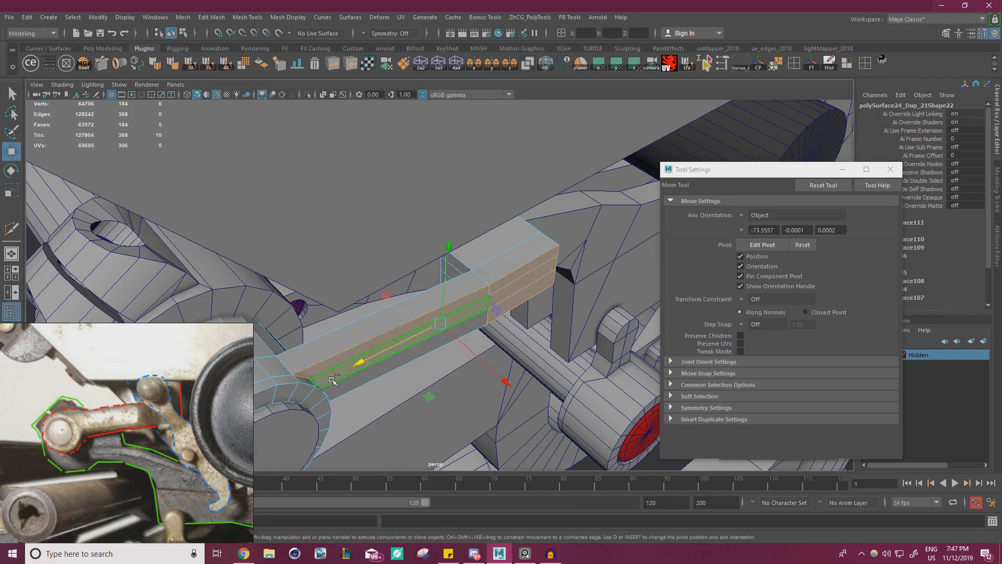
pyautogui.moveTo(511, 384); pyautogui.dragTo(501, 380, button='middle')
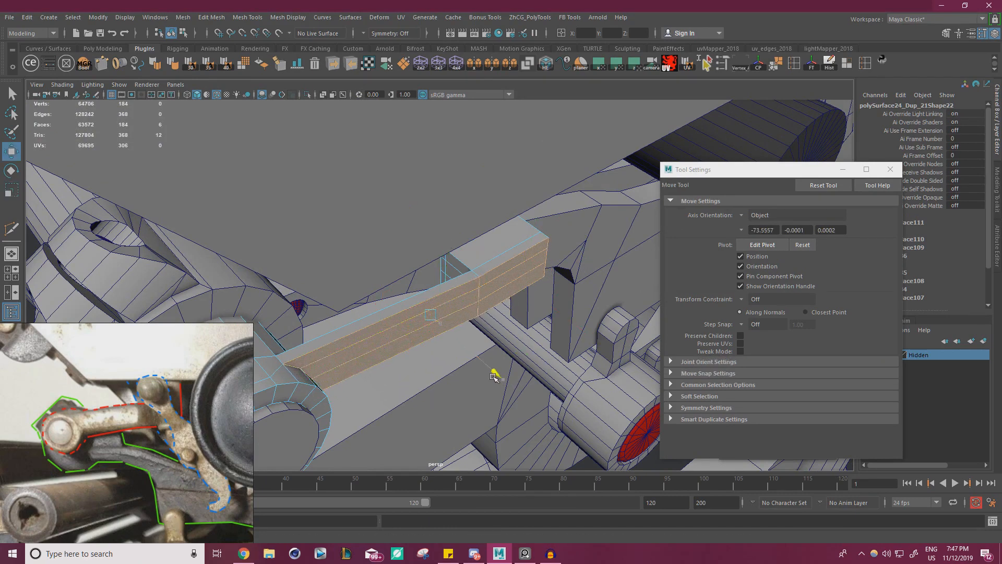
# Move the four machine-facing side faces of the post and end block along the pivot axis to thicken the post.
pyautogui.keyDown('alt'); pyautogui.moveTo(495, 376); pyautogui.dragTo(527, 370); pyautogui.keyUp('alt')
pyautogui.press('r')
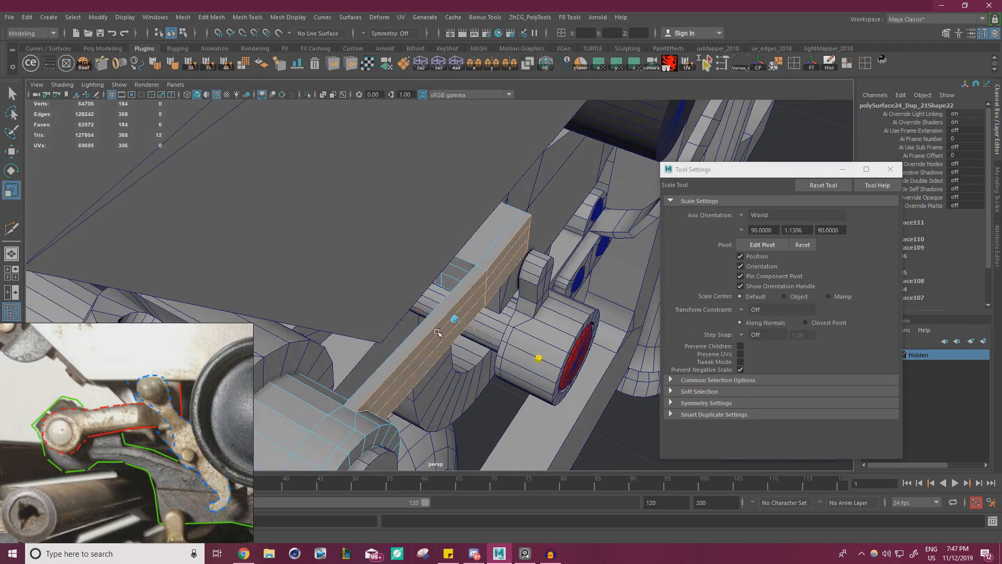
pyautogui.press('w')
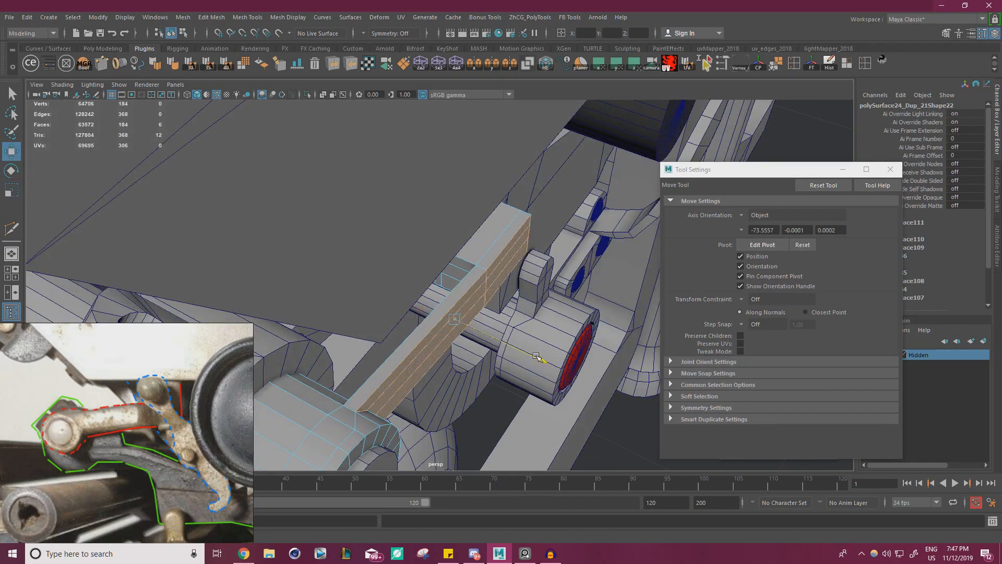
pyautogui.keyDown('alt'); pyautogui.moveTo(536, 356); pyautogui.dragTo(454, 304); pyautogui.keyUp('alt')
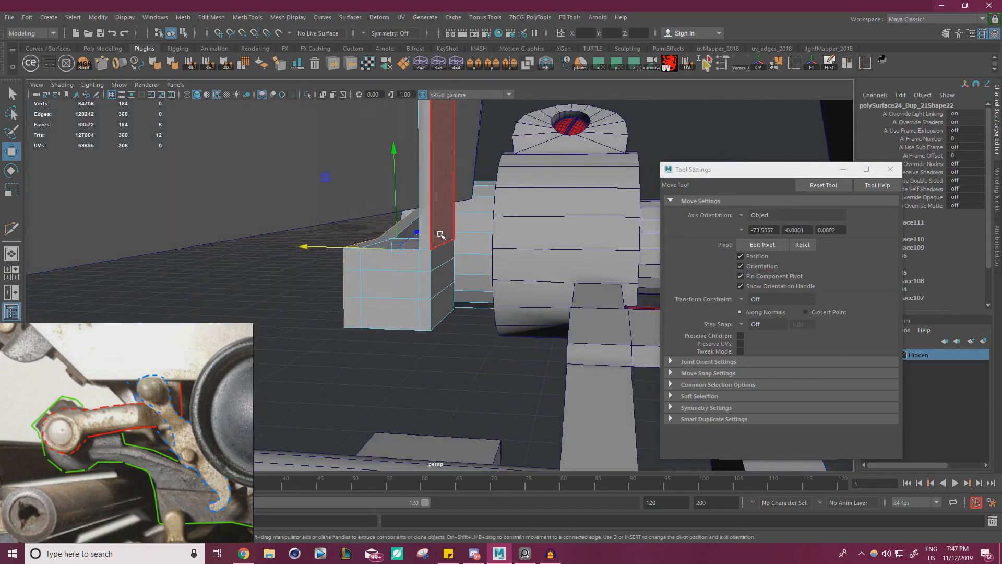
pyautogui.moveTo(359, 200); pyautogui.dragTo(368, 201)
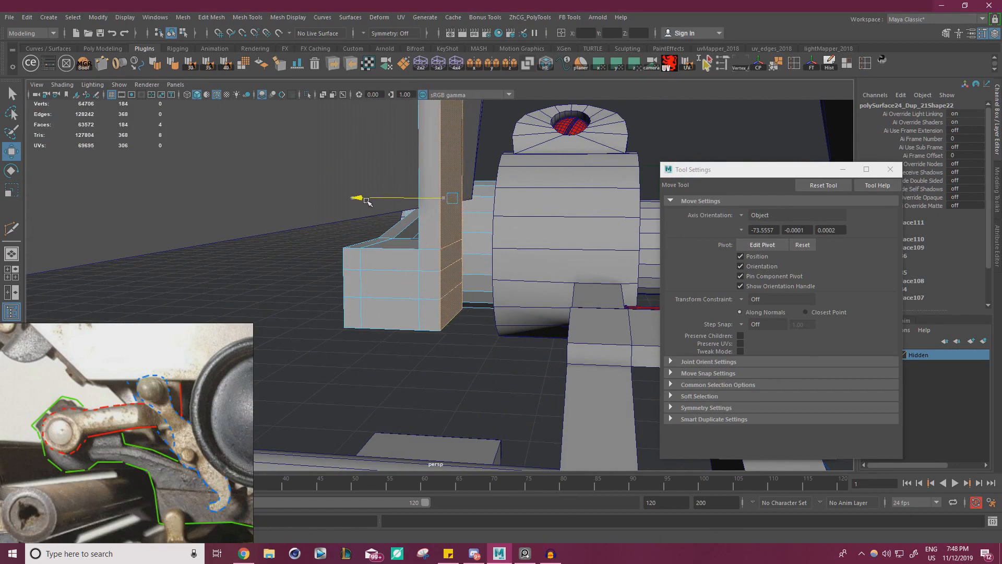
# Try moving the six outer side faces of the arm and end block along the pivot axis.
pyautogui.keyDown('alt'); pyautogui.moveTo(438, 219); pyautogui.dragTo(416, 219); pyautogui.keyUp('alt')
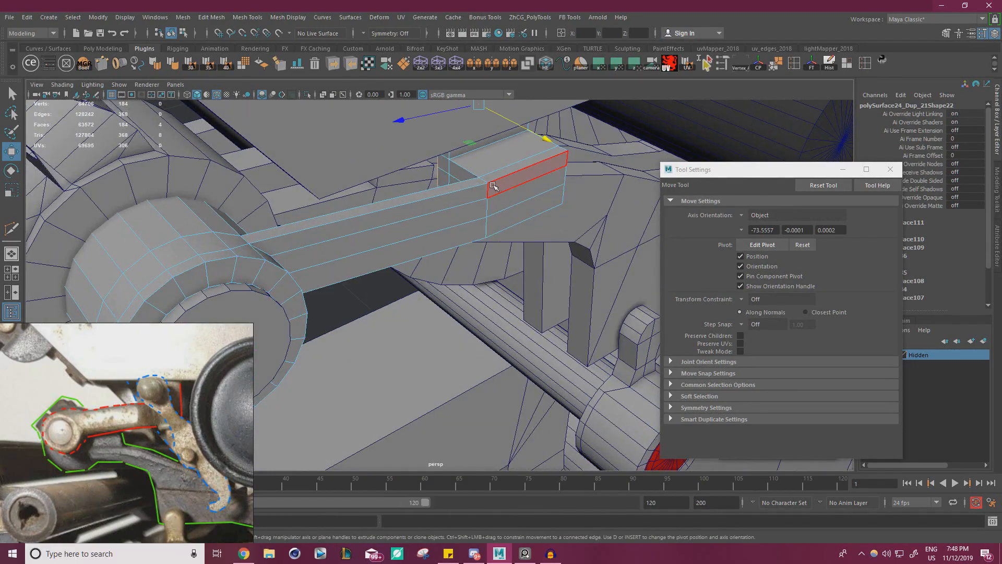
pyautogui.keyDown('shift'); pyautogui.click(416, 208); pyautogui.keyUp('shift')
pyautogui.keyDown('shift'); pyautogui.click(402, 237); pyautogui.keyUp('shift')
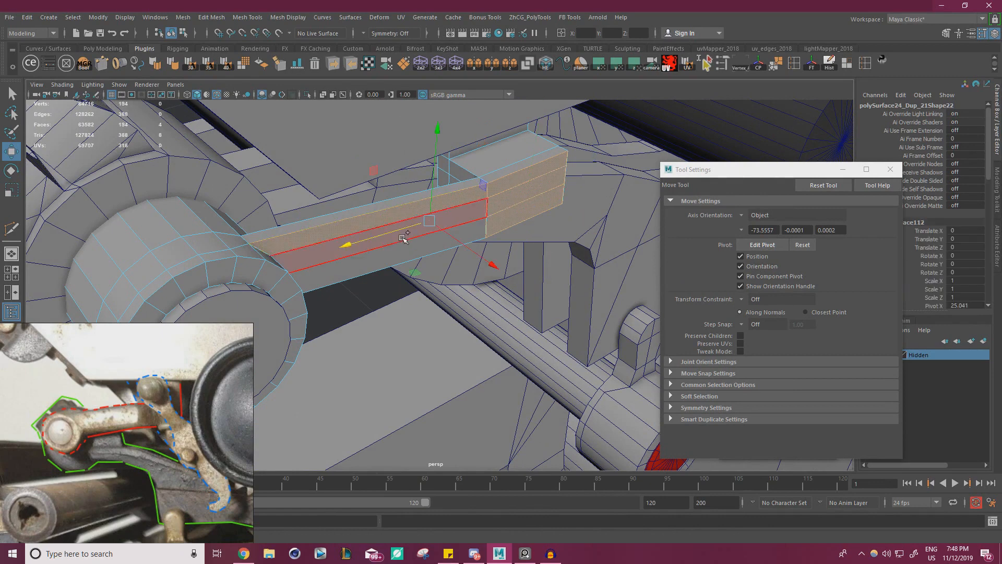
pyautogui.keyDown('shift'); pyautogui.click(327, 272); pyautogui.keyUp('shift')
pyautogui.keyDown('alt'); pyautogui.moveTo(327, 273); pyautogui.dragTo(522, 257); pyautogui.keyUp('alt')
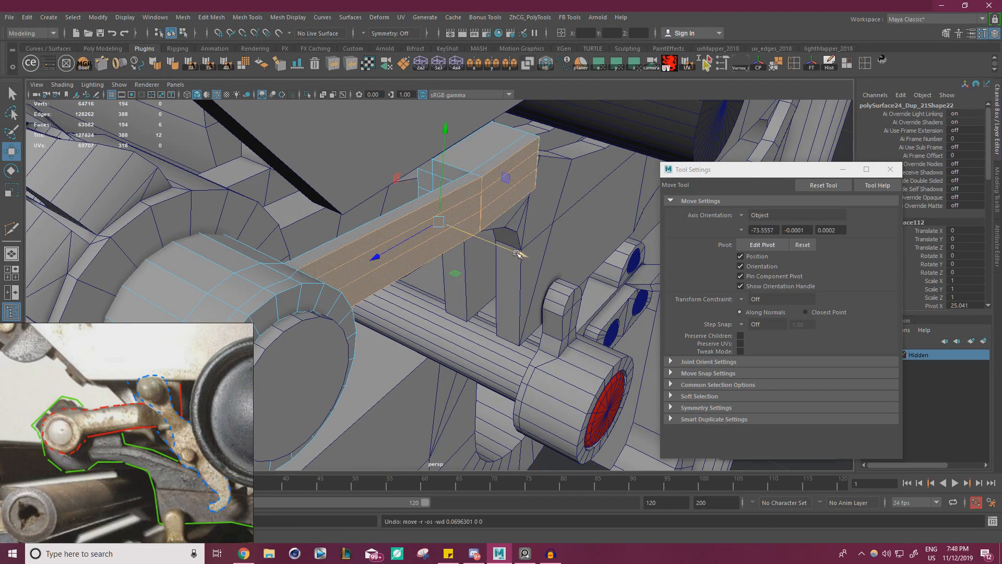
pyautogui.keyDown('alt'); pyautogui.moveTo(518, 258); pyautogui.dragTo(372, 178); pyautogui.keyUp('alt')
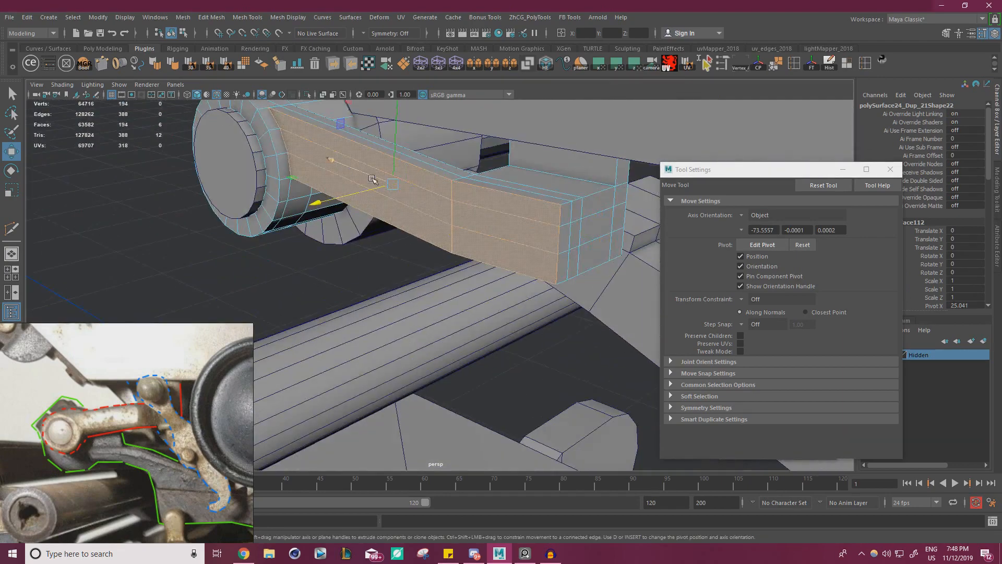
# Select the vertices of the ring's outer half, arm and outer block side, and move them inward along the pivot axis.
pyautogui.moveTo(371, 178); pyautogui.dragTo(305, 173, button='right')
pyautogui.keyDown('alt'); pyautogui.moveTo(306, 172); pyautogui.dragTo(536, 353); pyautogui.keyUp('alt')
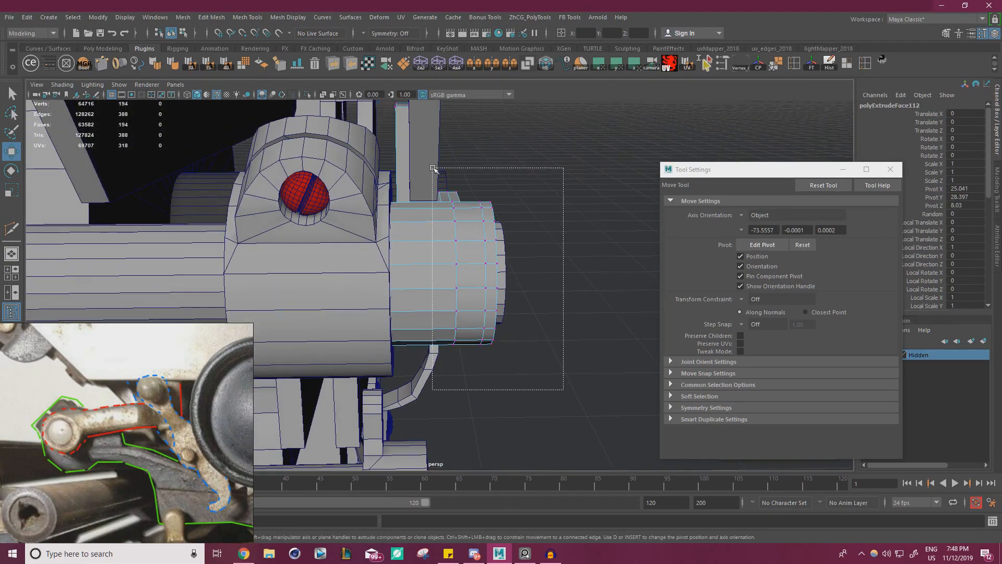
pyautogui.moveTo(433, 168); pyautogui.dragTo(433, 167)
pyautogui.keyDown('alt'); pyautogui.moveTo(433, 168); pyautogui.dragTo(346, 225); pyautogui.keyUp('alt')
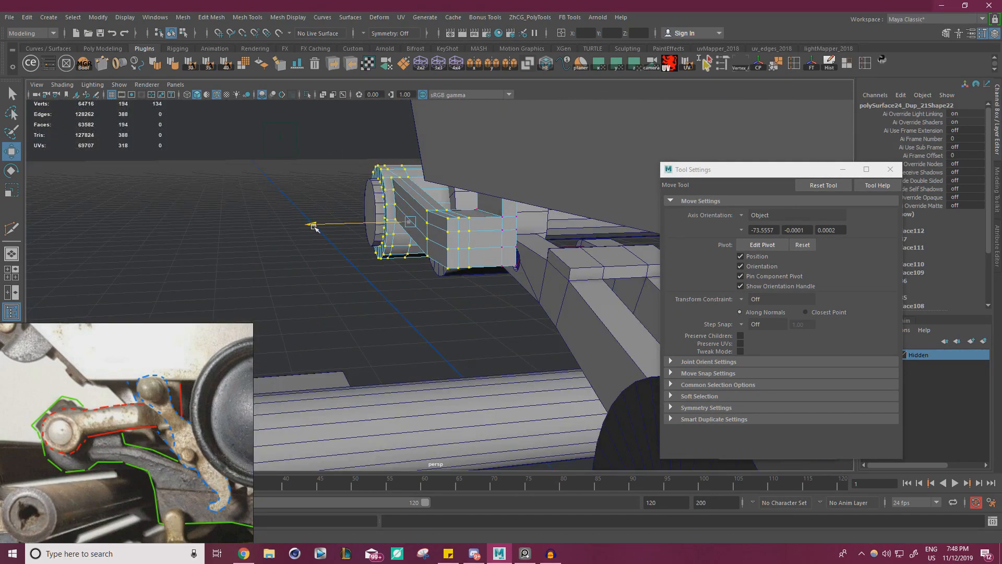
pyautogui.keyDown('alt'); pyautogui.moveTo(336, 237); pyautogui.dragTo(359, 224); pyautogui.keyUp('alt')
pyautogui.keyDown('alt'); pyautogui.moveTo(359, 224); pyautogui.dragTo(464, 272); pyautogui.keyUp('alt')
pyautogui.keyDown('alt'); pyautogui.moveTo(465, 271); pyautogui.dragTo(513, 292, button='right'); pyautogui.keyUp('alt')
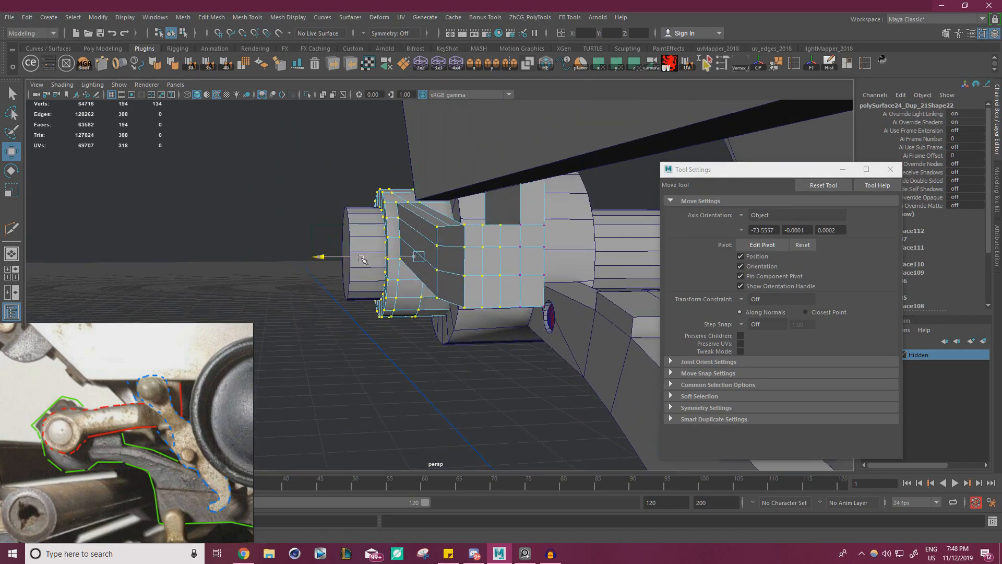
pyautogui.keyDown('alt'); pyautogui.moveTo(321, 259); pyautogui.dragTo(551, 265); pyautogui.keyUp('alt')
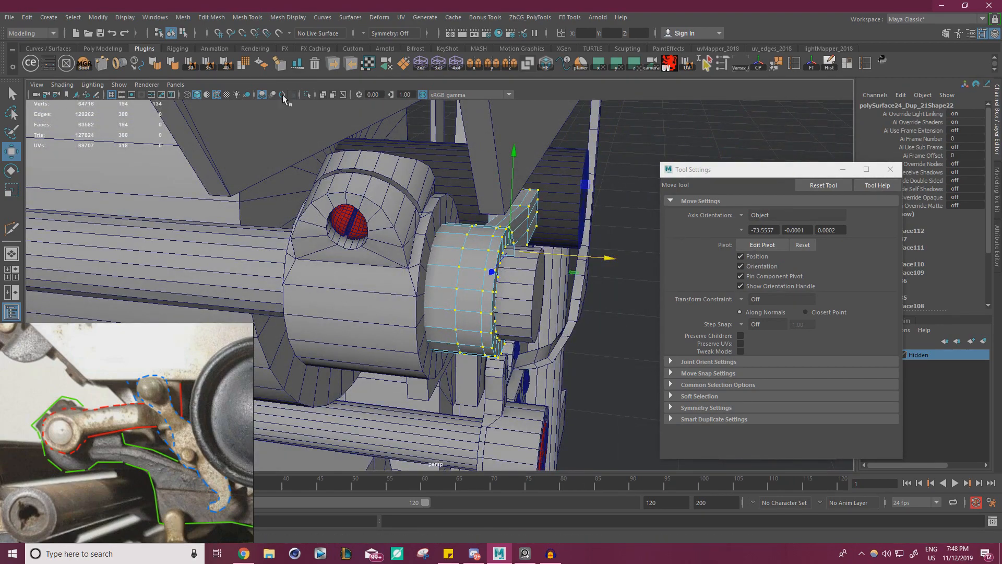
# Select the pivot ring's hub-side rim vertices in wireframe and adjust them along the axis to meet the hub in shaded view.
pyautogui.click(189, 95)
pyautogui.keyDown('alt'); pyautogui.moveTo(385, 179); pyautogui.dragTo(409, 184); pyautogui.keyUp('alt')
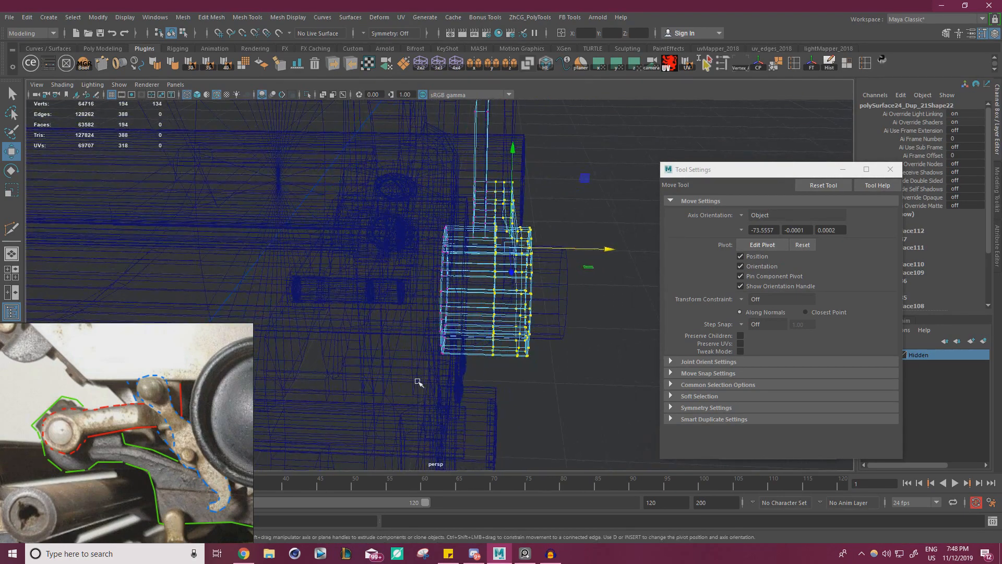
pyautogui.moveTo(454, 223); pyautogui.dragTo(457, 223)
pyautogui.keyDown('alt'); pyautogui.moveTo(472, 212); pyautogui.dragTo(450, 229); pyautogui.keyUp('alt')
pyautogui.click(198, 95)
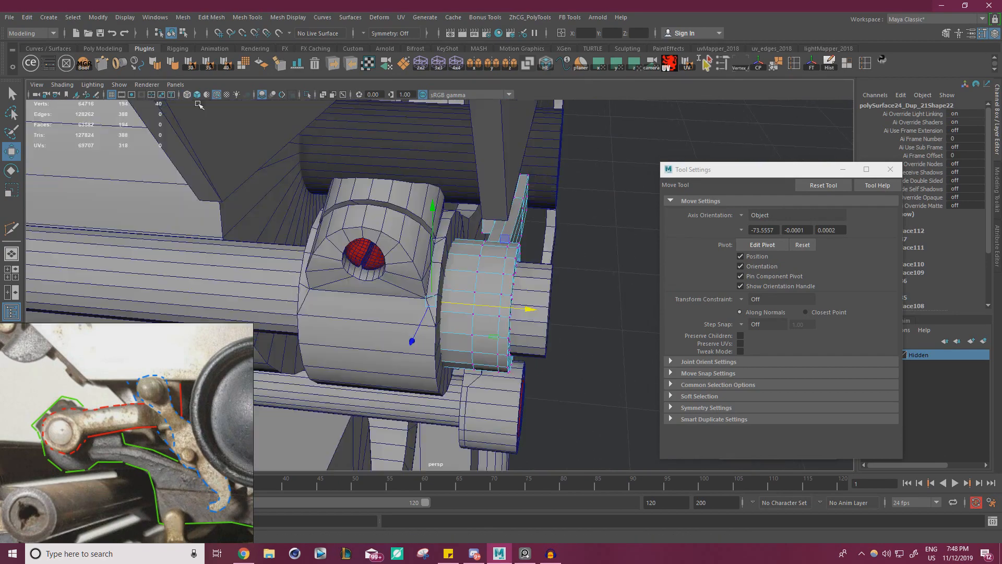
pyautogui.moveTo(533, 306)
pyautogui.keyDown('alt'); pyautogui.mouseDown()
pyautogui.moveTo(521, 312)
pyautogui.moveTo(413, 251)
pyautogui.moveTo(426, 255)
pyautogui.mouseUp(); pyautogui.keyUp('alt')
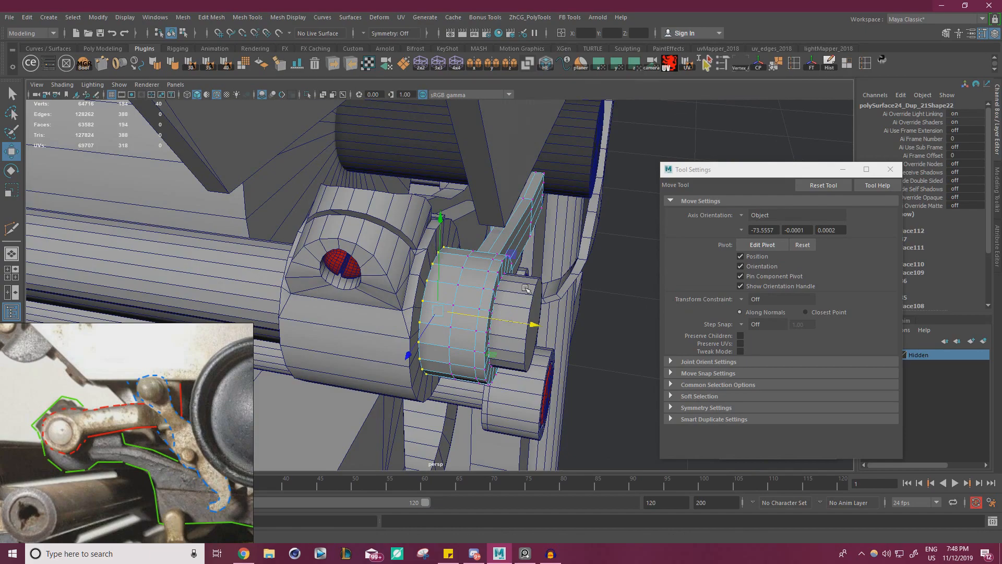
pyautogui.keyDown('alt'); pyautogui.moveTo(526, 289); pyautogui.dragTo(566, 268); pyautogui.keyUp('alt')
pyautogui.scroll(3, 467, 253)
pyautogui.press('w')
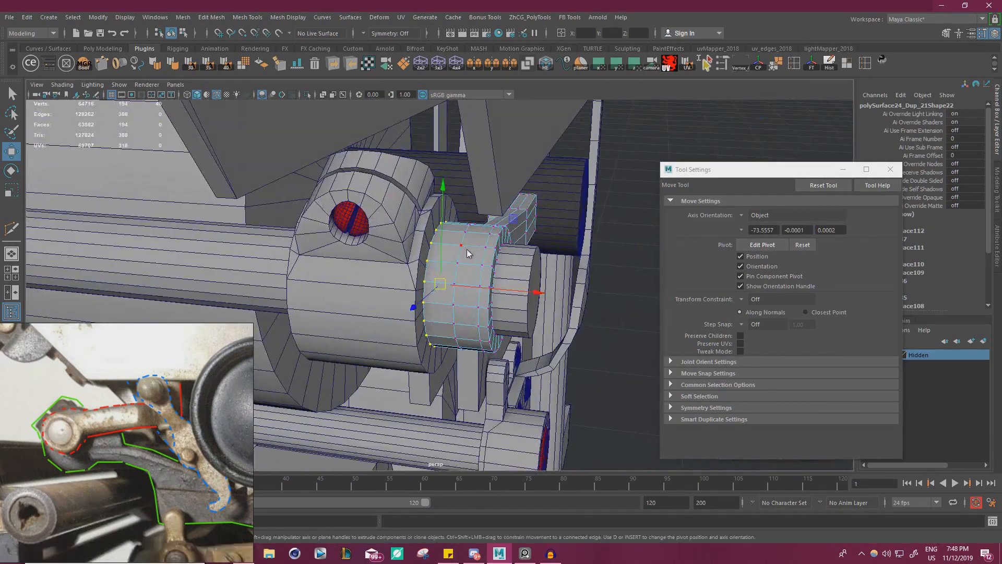
pyautogui.keyDown('alt'); pyautogui.moveTo(467, 254); pyautogui.dragTo(515, 291); pyautogui.keyUp('alt')
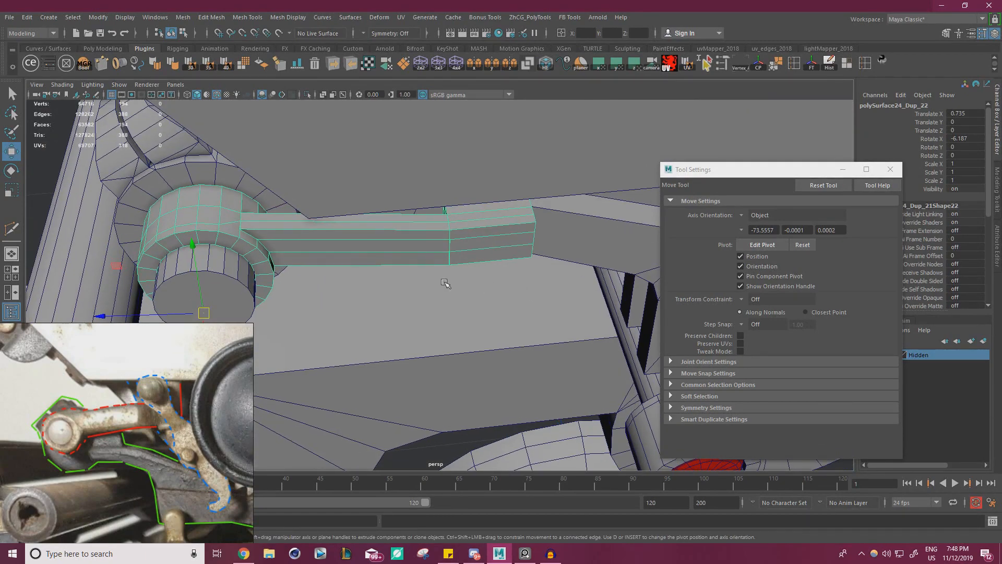
# Examine the finished lever arm shape and its fit on the pivot shaft from several angles around the carriage.
pyautogui.keyDown('alt'); pyautogui.moveTo(445, 282); pyautogui.dragTo(403, 240); pyautogui.keyUp('alt')
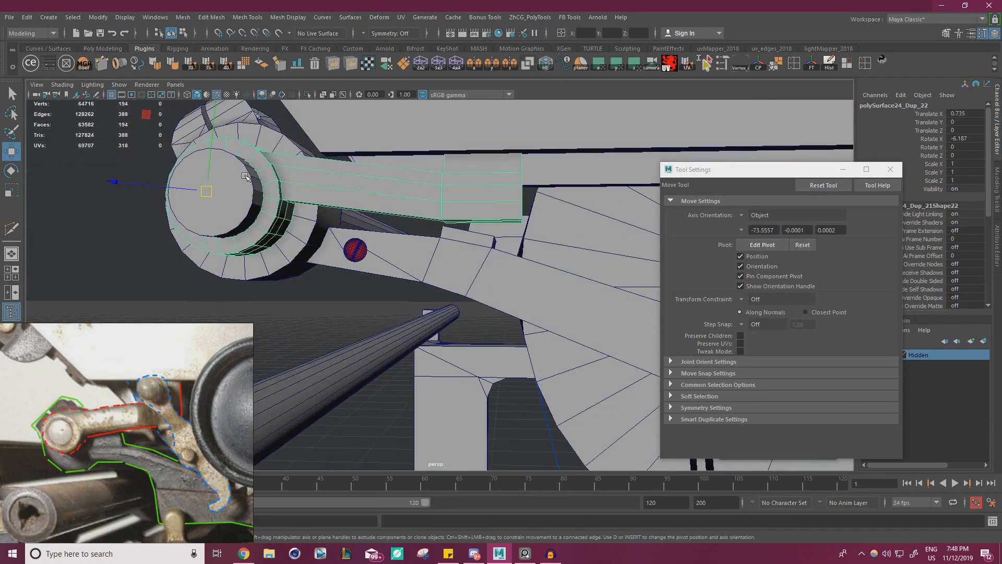
pyautogui.keyDown('alt'); pyautogui.moveTo(470, 220); pyautogui.dragTo(402, 225); pyautogui.keyUp('alt')
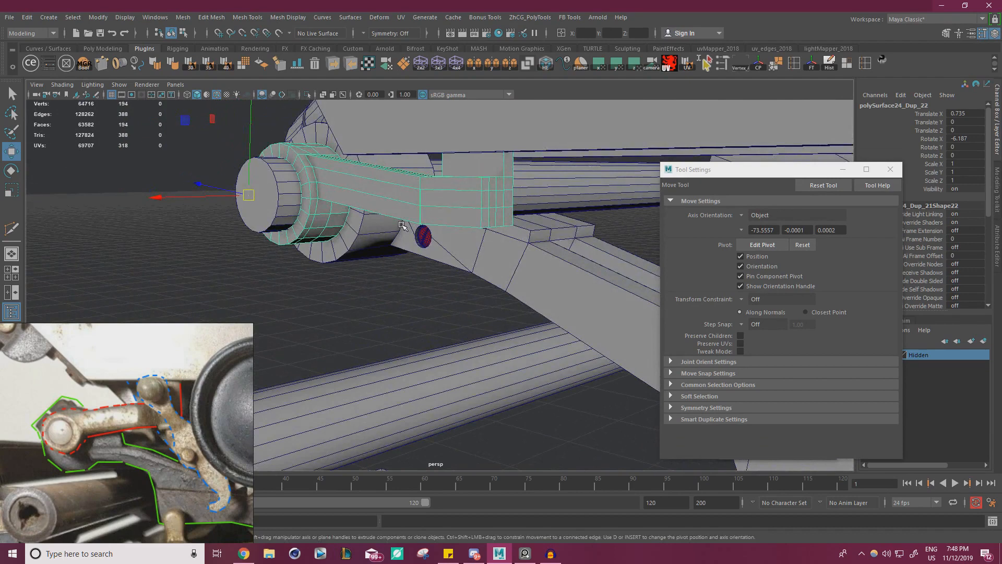
pyautogui.keyDown('alt'); pyautogui.moveTo(501, 267); pyautogui.dragTo(444, 298); pyautogui.keyUp('alt')
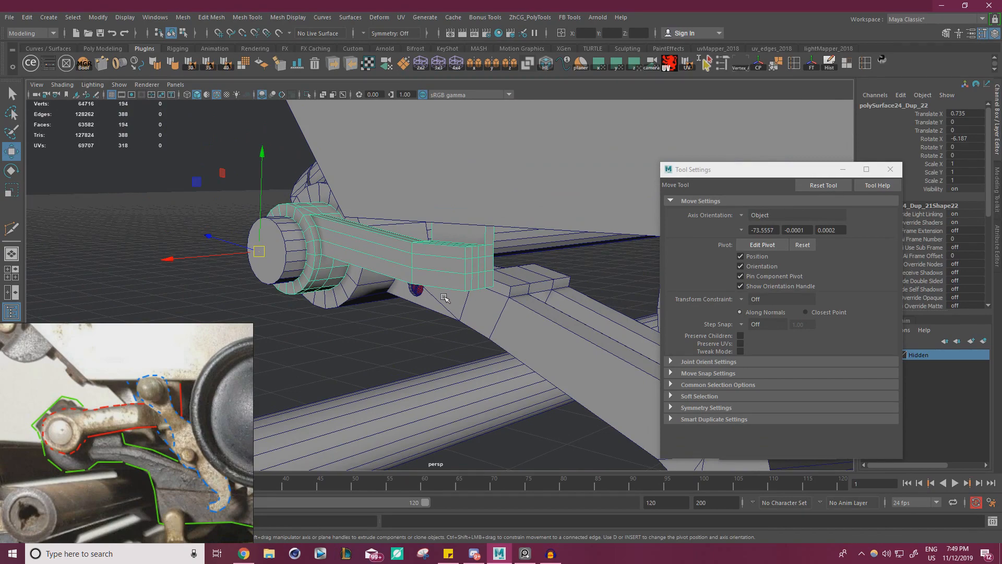
pyautogui.keyDown('alt'); pyautogui.moveTo(467, 264); pyautogui.dragTo(501, 265); pyautogui.keyUp('alt')
pyautogui.keyDown('alt'); pyautogui.moveTo(501, 265); pyautogui.dragTo(329, 250, button='right'); pyautogui.keyUp('alt')
pyautogui.keyDown('alt'); pyautogui.moveTo(329, 250); pyautogui.dragTo(374, 274); pyautogui.keyUp('alt')
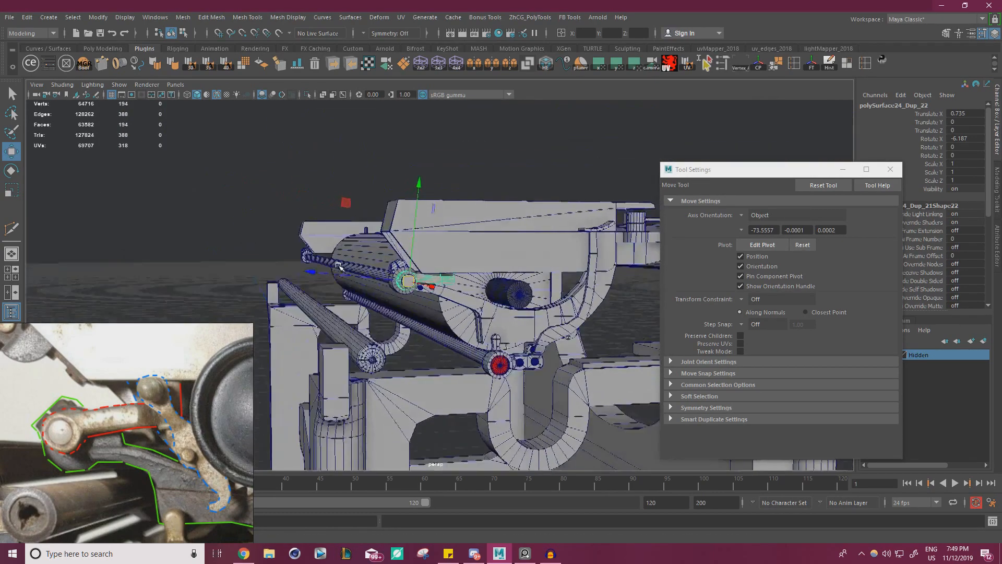
pyautogui.keyDown('alt'); pyautogui.moveTo(374, 274); pyautogui.dragTo(401, 275, button='right'); pyautogui.keyUp('alt')
pyautogui.keyDown('alt'); pyautogui.moveTo(401, 275); pyautogui.dragTo(373, 297); pyautogui.keyUp('alt')
pyautogui.keyDown('alt'); pyautogui.moveTo(373, 297); pyautogui.dragTo(400, 297, button='right'); pyautogui.keyUp('alt')
pyautogui.keyDown('alt'); pyautogui.moveTo(400, 298); pyautogui.dragTo(475, 267, button='middle'); pyautogui.keyUp('alt')
# Browse the typewriter photos on the reference board and return to the close-up of the outlined lever arm.
pyautogui.scroll(-5, 209, 400)
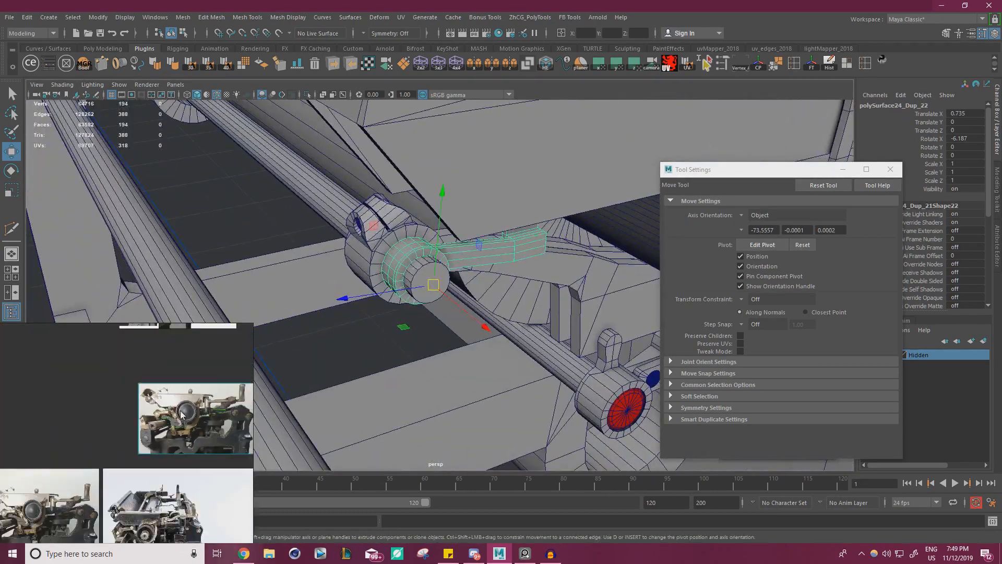
pyautogui.moveTo(230, 394); pyautogui.dragTo(102, 405, button='middle')
pyautogui.moveTo(194, 406); pyautogui.dragTo(369, 397, button='middle')
pyautogui.moveTo(48, 400); pyautogui.dragTo(214, 400, button='middle')
pyautogui.scroll(5, 182, 399)
pyautogui.scroll(-3, 130, 396)
pyautogui.scroll(3, 180, 407)
pyautogui.moveTo(104, 402); pyautogui.dragTo(190, 411, button='middle')
pyautogui.scroll(4, 144, 410)
pyautogui.scroll(1, 144, 410)
# Isolate the lever arm in edge selection mode and close the tool settings.
pyautogui.keyDown('alt'); pyautogui.moveTo(507, 275); pyautogui.dragTo(417, 302); pyautogui.keyUp('alt')
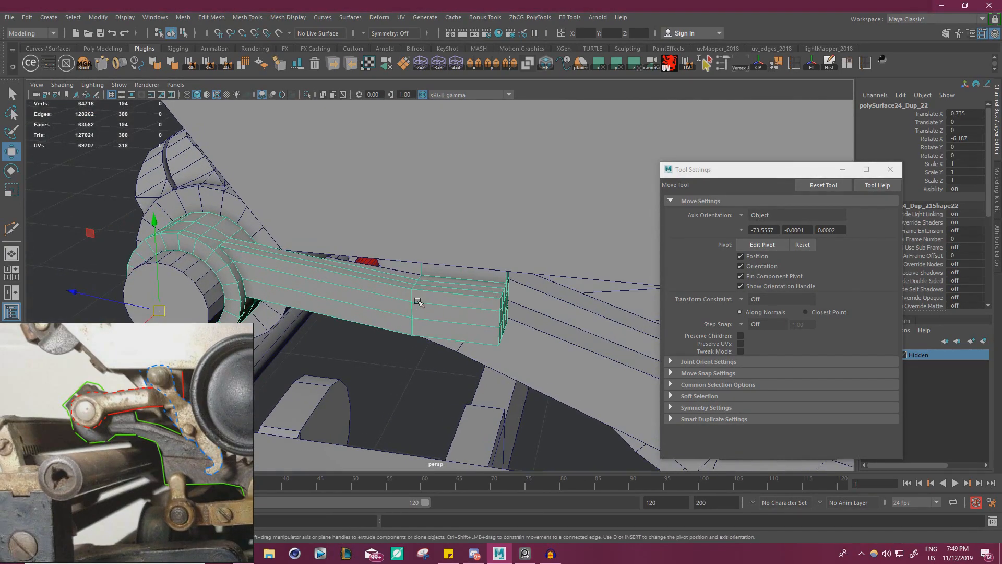
pyautogui.moveTo(378, 300); pyautogui.dragTo(403, 238, button='right')
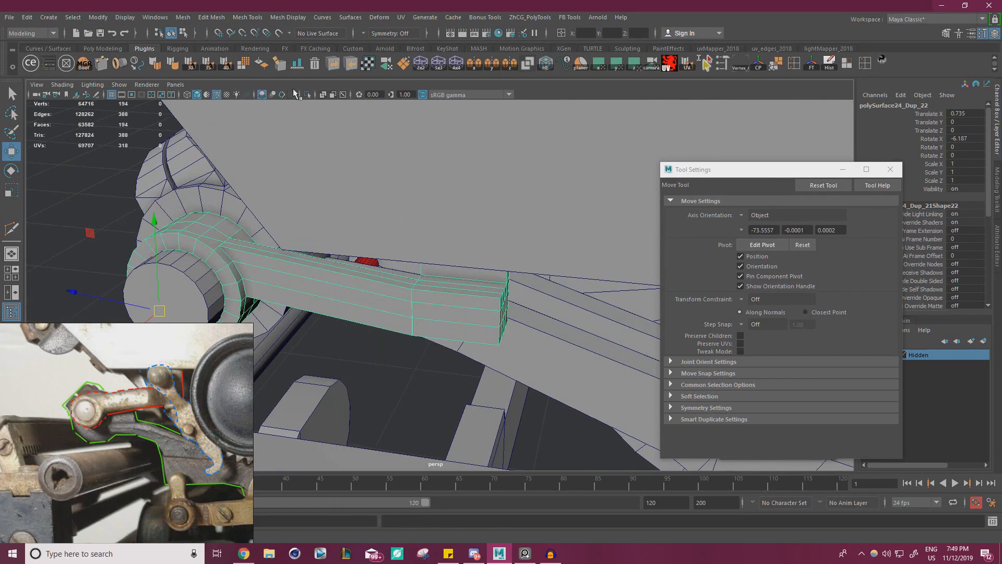
pyautogui.click(308, 95)
pyautogui.click(890, 169)
# Select the redundant edge loop around the lever arm's pivot ring and delete it.
pyautogui.keyDown('alt'); pyautogui.moveTo(470, 224); pyautogui.dragTo(424, 240); pyautogui.keyUp('alt')
pyautogui.doubleClick(399, 194)
pyautogui.keyDown('alt'); pyautogui.moveTo(286, 187); pyautogui.dragTo(628, 234); pyautogui.keyUp('alt')
pyautogui.press('Delete')
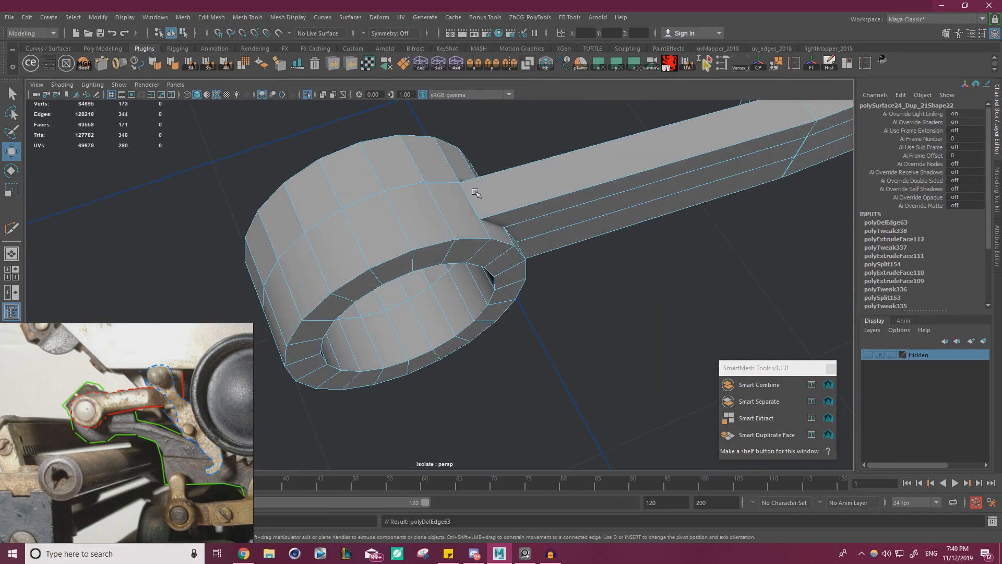
pyautogui.keyDown('alt'); pyautogui.moveTo(475, 192); pyautogui.dragTo(577, 208, button='right'); pyautogui.keyUp('alt')
pyautogui.keyDown('alt'); pyautogui.moveTo(561, 205); pyautogui.dragTo(534, 251, button='middle'); pyautogui.keyUp('alt')
pyautogui.keyDown('alt'); pyautogui.moveTo(535, 250); pyautogui.dragTo(459, 190, button='right'); pyautogui.keyUp('alt')
pyautogui.keyDown('alt'); pyautogui.moveTo(459, 190); pyautogui.dragTo(463, 273, button='middle'); pyautogui.keyUp('alt')
pyautogui.moveTo(442, 248); pyautogui.dragTo(433, 253, button='right')
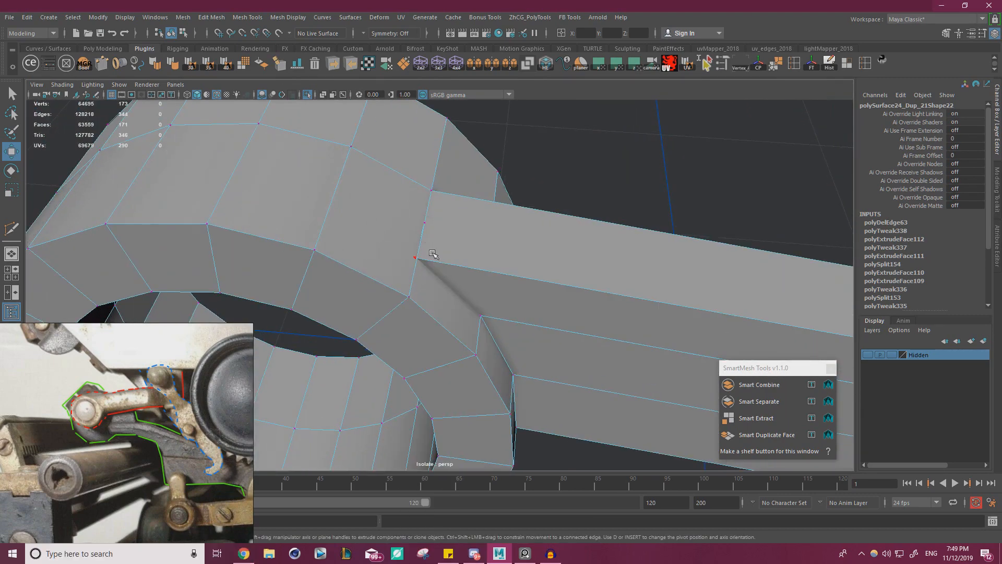
pyautogui.click(431, 254)
pyautogui.moveTo(333, 296); pyautogui.dragTo(377, 274)
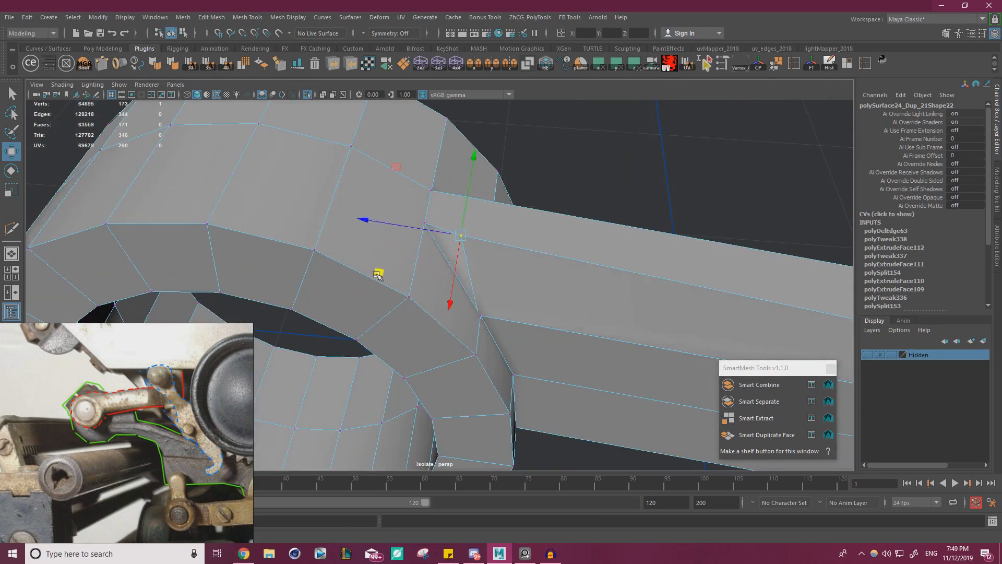
pyautogui.hotkey('ctrl', 'z')
pyautogui.keyDown('alt'); pyautogui.moveTo(450, 258); pyautogui.dragTo(459, 250); pyautogui.keyUp('alt')
pyautogui.hotkey('ctrl', 'z')
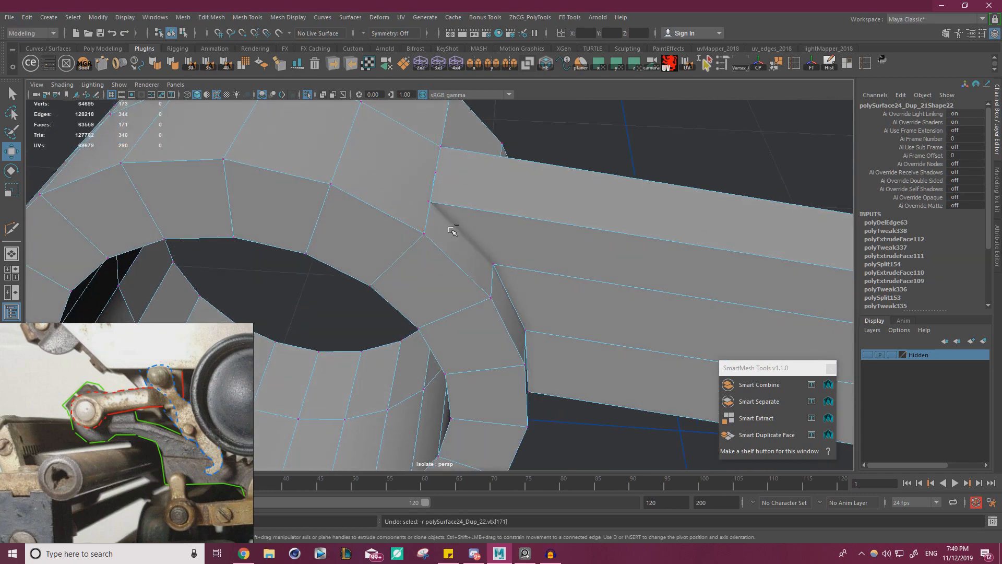
pyautogui.hotkey('ctrl', 'z')
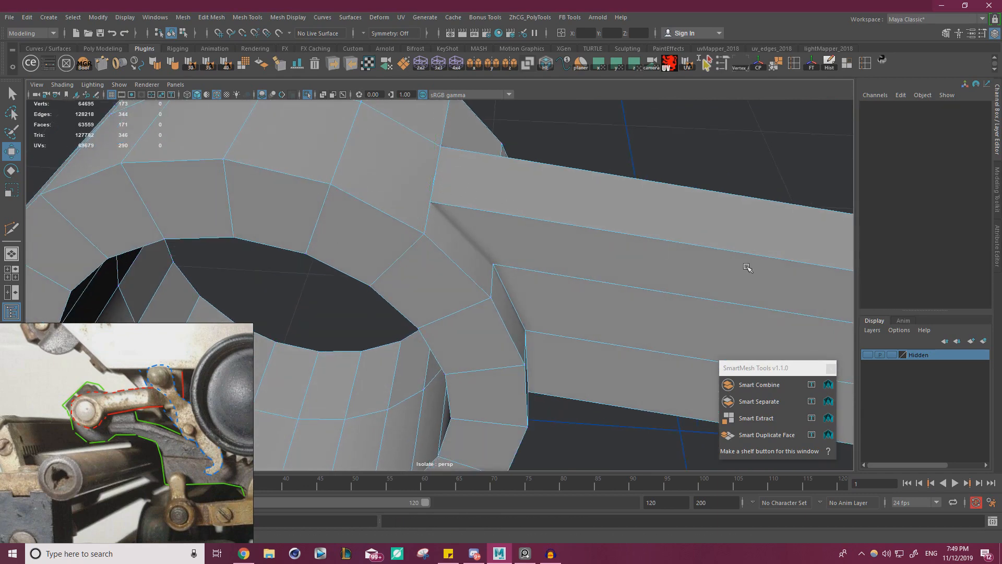
pyautogui.moveTo(553, 226)
pyautogui.mouseDown(button='right')
pyautogui.moveTo(584, 339)
pyautogui.moveTo(543, 225)
pyautogui.mouseUp(button='right')
pyautogui.keyDown('alt'); pyautogui.moveTo(551, 221); pyautogui.dragTo(372, 251); pyautogui.keyUp('alt')
pyautogui.click(337, 235)
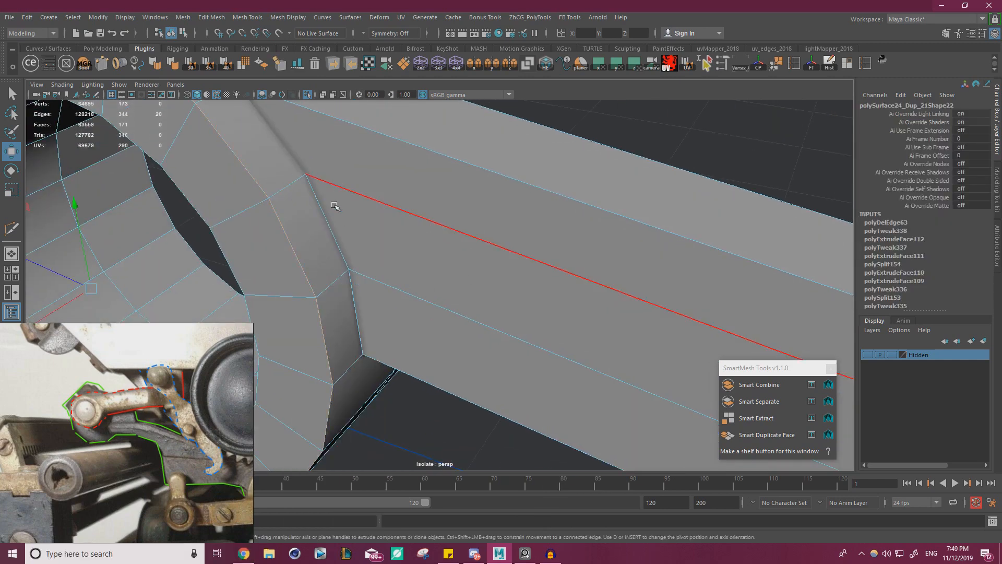
pyautogui.scroll(-5, 327, 276)
pyautogui.moveTo(347, 375)
pyautogui.mouseDown()
pyautogui.moveTo(358, 358)
pyautogui.moveTo(333, 388)
pyautogui.moveTo(342, 381)
pyautogui.mouseUp()
pyautogui.hotkey('ctrl', 'z')
pyautogui.keyDown('alt'); pyautogui.moveTo(414, 327); pyautogui.dragTo(385, 265); pyautogui.keyUp('alt')
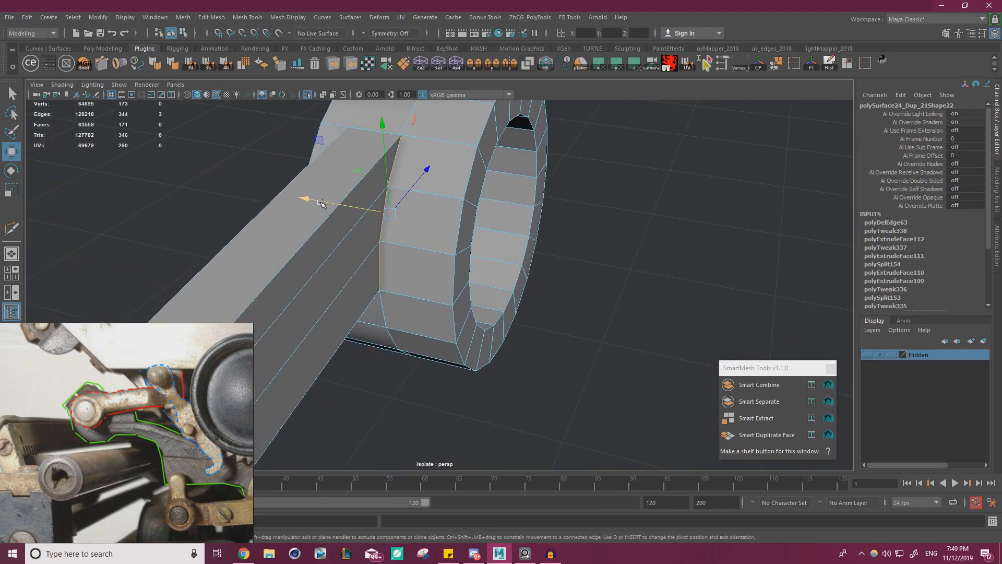
pyautogui.moveTo(329, 201); pyautogui.dragTo(393, 169)
pyautogui.press('F9')
pyautogui.click(420, 201)
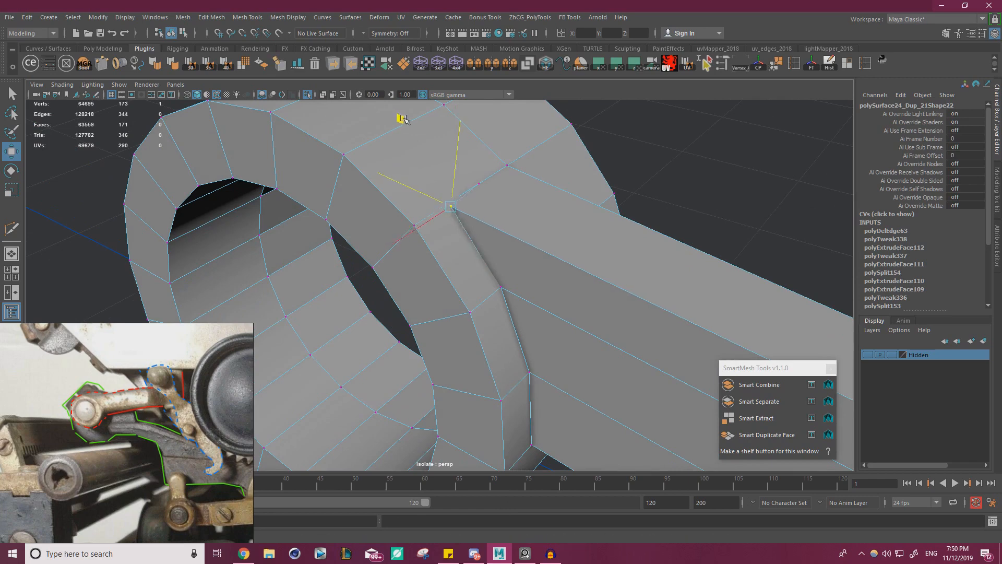
pyautogui.keyDown('alt'); pyautogui.moveTo(413, 116); pyautogui.dragTo(453, 209); pyautogui.keyUp('alt')
pyautogui.moveTo(422, 246); pyautogui.dragTo(423, 288, button='right')
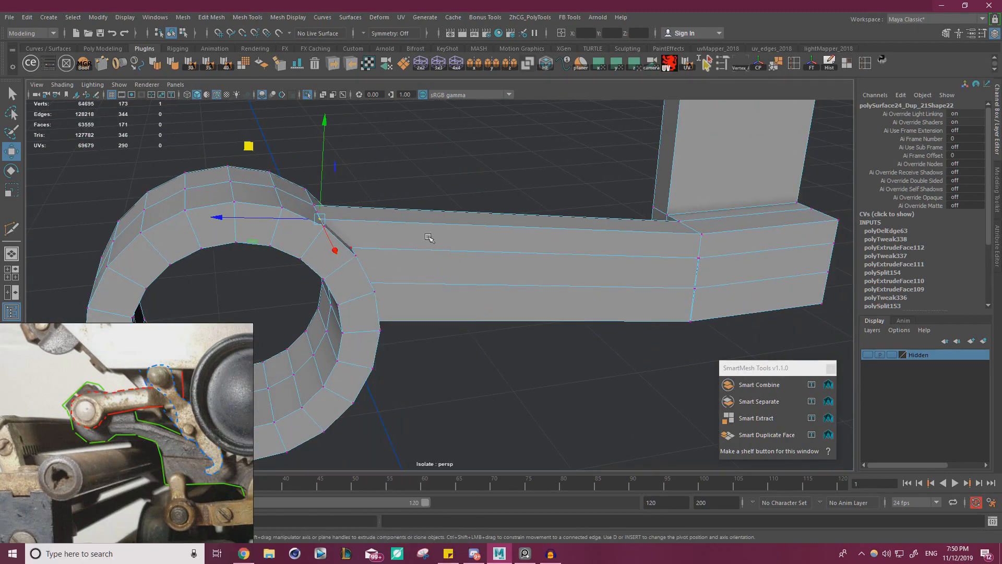
# Isolate the pivot ring's faces, leaving out the straight arm's faces, to expose the ring around the arm joint.
pyautogui.click(308, 95)
pyautogui.click(308, 95)
pyautogui.keyDown('alt'); pyautogui.moveTo(417, 204); pyautogui.dragTo(482, 224); pyautogui.keyUp('alt')
pyautogui.moveTo(482, 224); pyautogui.dragTo(514, 210, button='right')
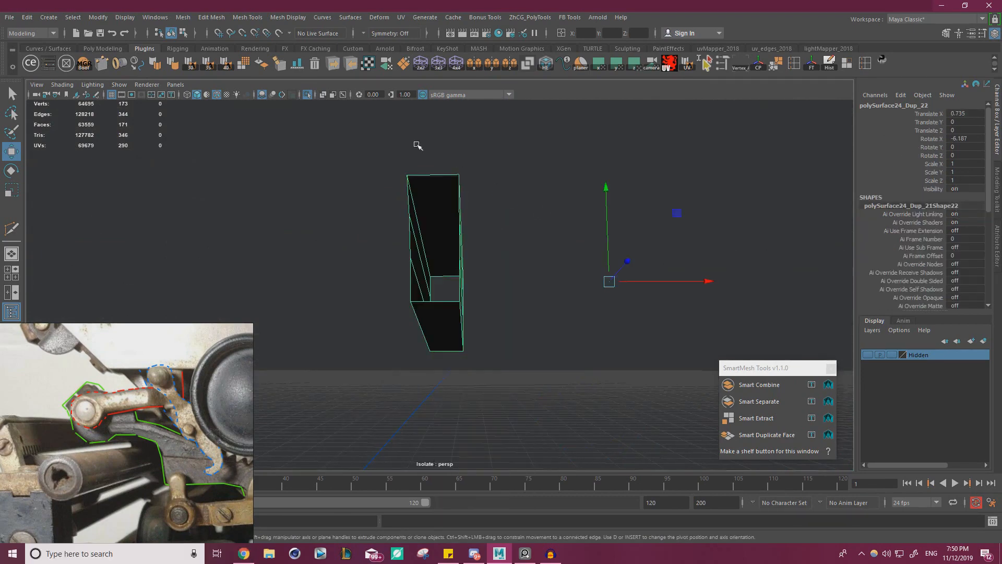
pyautogui.click(307, 95)
pyautogui.keyDown('alt'); pyautogui.moveTo(324, 136); pyautogui.dragTo(418, 206); pyautogui.keyUp('alt')
pyautogui.moveTo(418, 205); pyautogui.dragTo(417, 251, button='right')
pyautogui.doubleClick(416, 211)
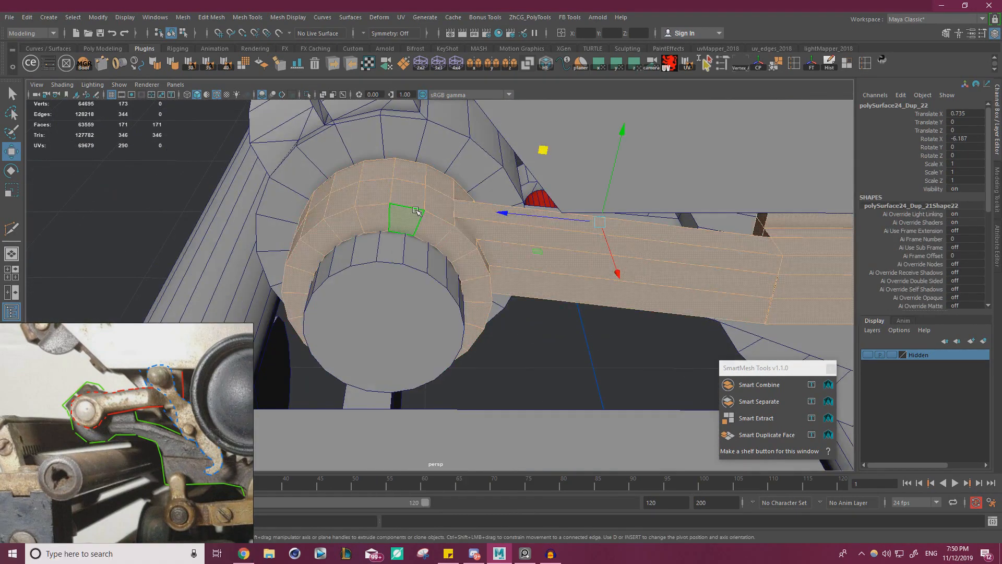
pyautogui.keyDown('ctrl'); pyautogui.moveTo(557, 268); pyautogui.dragTo(554, 303); pyautogui.keyUp('ctrl')
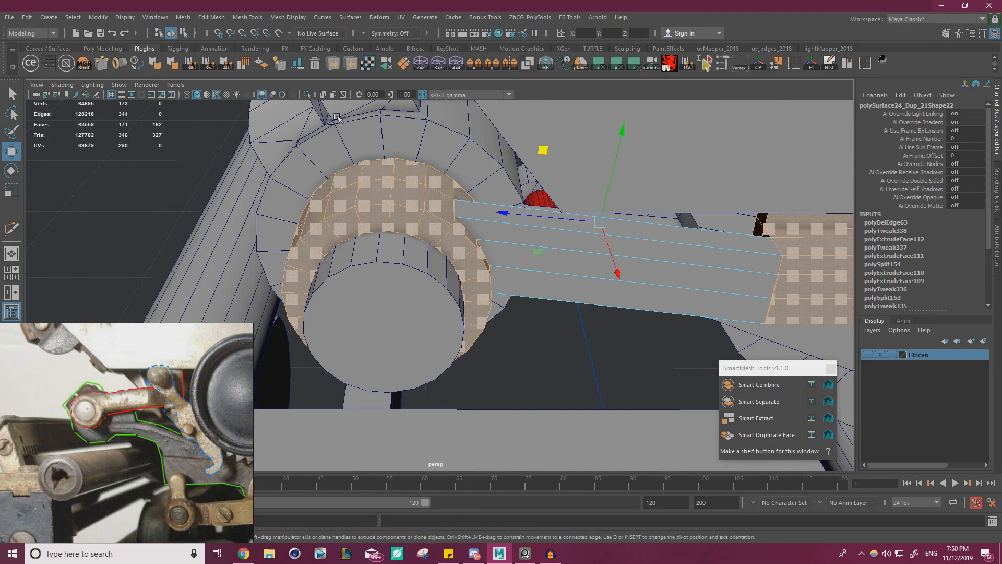
pyautogui.click(307, 95)
pyautogui.keyDown('alt'); pyautogui.moveTo(469, 168); pyautogui.dragTo(398, 161); pyautogui.keyUp('alt')
pyautogui.moveTo(405, 179); pyautogui.dragTo(405, 206, button='right')
pyautogui.keyDown('alt'); pyautogui.moveTo(421, 172); pyautogui.dragTo(389, 209); pyautogui.keyUp('alt')
pyautogui.doubleClick(389, 209)
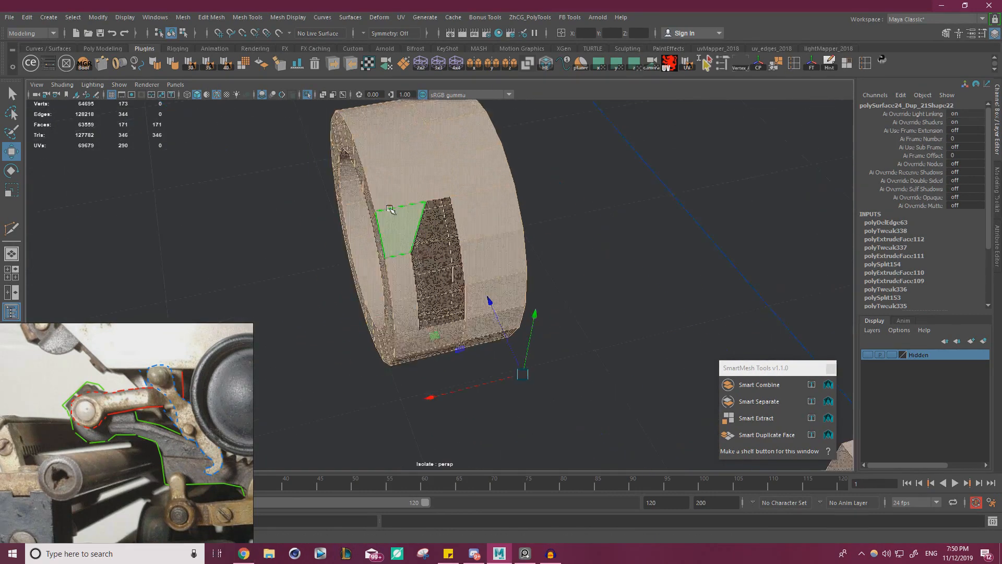
# Delete the pivot ring's outer wall faces on both sides of the opening where the arm joins.
pyautogui.scroll(3, 386, 209)
pyautogui.click(382, 208)
pyautogui.keyDown('shift'); pyautogui.click(393, 255); pyautogui.keyUp('shift')
pyautogui.keyDown('shift'); pyautogui.click(396, 335); pyautogui.keyUp('shift')
pyautogui.keyDown('shift'); pyautogui.click(487, 213); pyautogui.keyUp('shift')
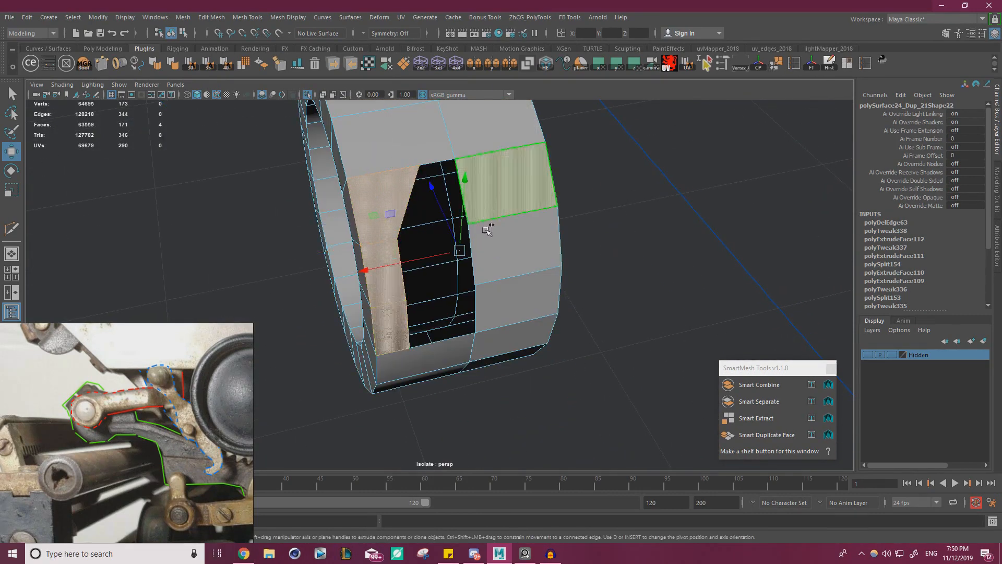
pyautogui.keyDown('shift'); pyautogui.click(489, 239); pyautogui.keyUp('shift')
pyautogui.keyDown('shift'); pyautogui.click(496, 305); pyautogui.keyUp('shift')
pyautogui.press('Delete')
pyautogui.keyDown('alt'); pyautogui.moveTo(501, 280); pyautogui.dragTo(506, 203); pyautogui.keyUp('alt')
pyautogui.click(410, 156)
pyautogui.press('Delete')
# Leave the partial isolation and isolate the complete lever arm around the opened ring joint.
pyautogui.click(308, 95)
pyautogui.moveTo(506, 203); pyautogui.dragTo(556, 182, button='right')
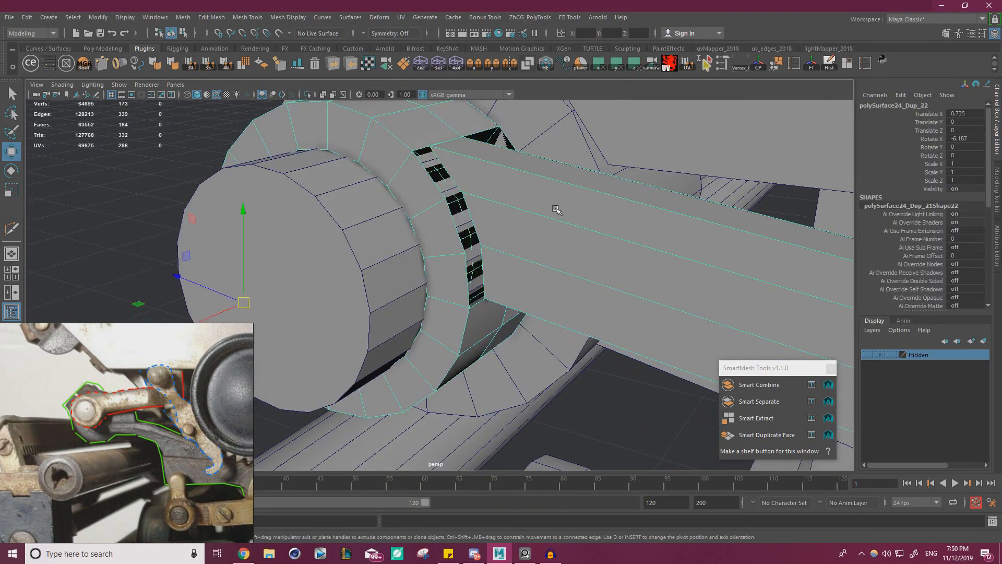
pyautogui.keyDown('alt'); pyautogui.moveTo(462, 144); pyautogui.dragTo(423, 170); pyautogui.keyUp('alt')
pyautogui.click(308, 95)
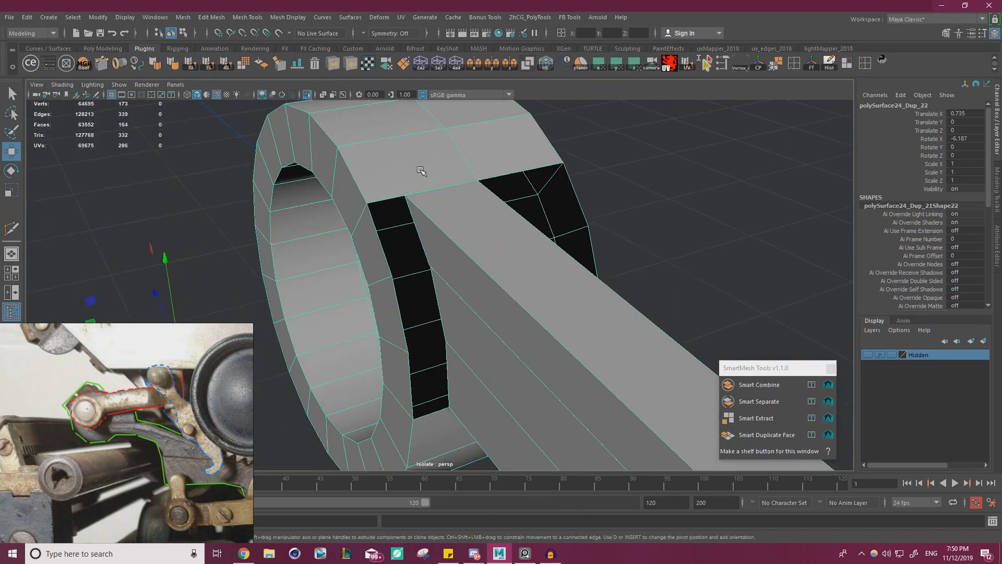
pyautogui.keyDown('alt'); pyautogui.moveTo(421, 170); pyautogui.dragTo(490, 177, button='right'); pyautogui.keyUp('alt')
pyautogui.keyDown('alt'); pyautogui.moveTo(490, 178); pyautogui.dragTo(544, 260); pyautogui.keyUp('alt')
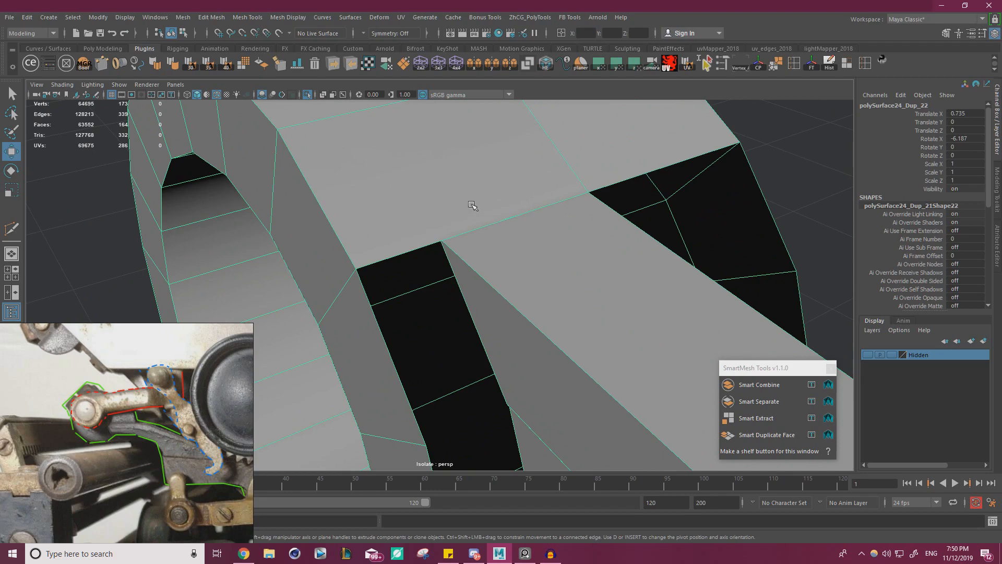
# Cut new edges into the ring's outer wall from the arm's root corners with the Multi-Cut tool.
pyautogui.keyDown('shift'); pyautogui.moveTo(472, 204); pyautogui.dragTo(525, 250, button='right'); pyautogui.keyUp('shift')
pyautogui.click(525, 250)
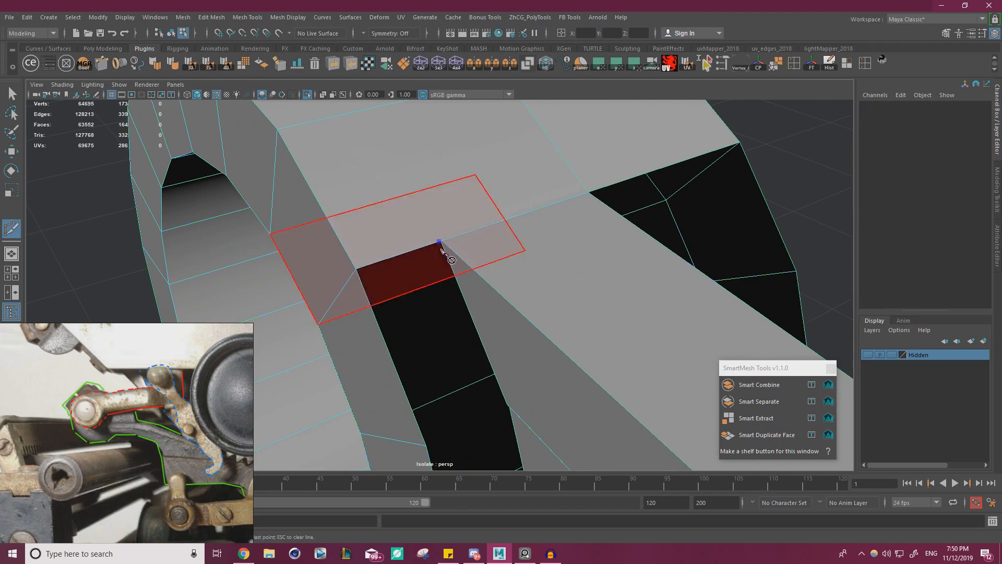
pyautogui.click(439, 242)
pyautogui.rightClick(400, 177)
pyautogui.scroll(-5, 387, 183)
pyautogui.keyDown('alt'); pyautogui.moveTo(460, 194); pyautogui.dragTo(466, 240); pyautogui.keyUp('alt')
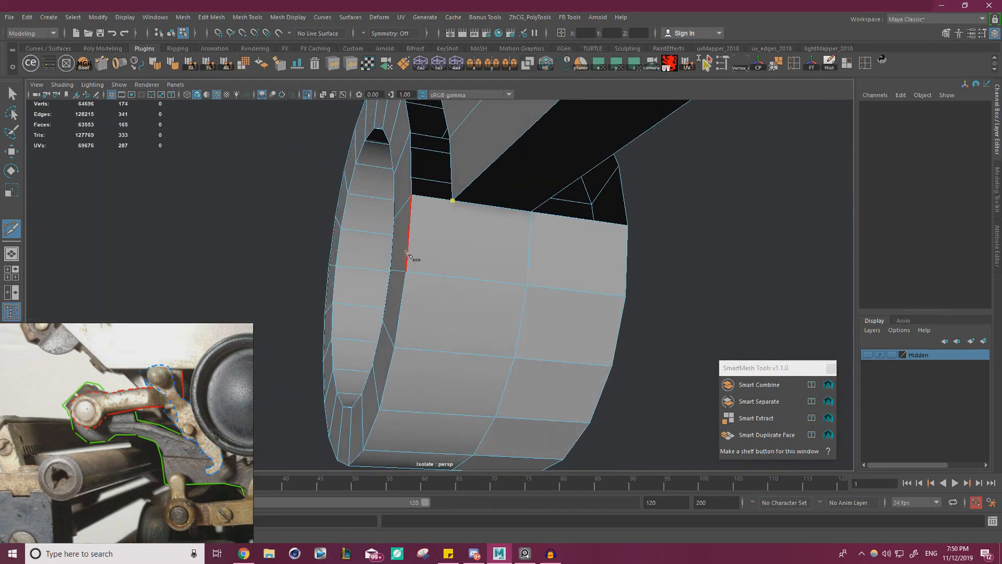
pyautogui.press('w')
# Snap the stray vertex on the arm's upper root edge onto the adjacent corner vertex at the ring.
pyautogui.keyDown('alt'); pyautogui.moveTo(637, 260); pyautogui.dragTo(537, 307); pyautogui.keyUp('alt')
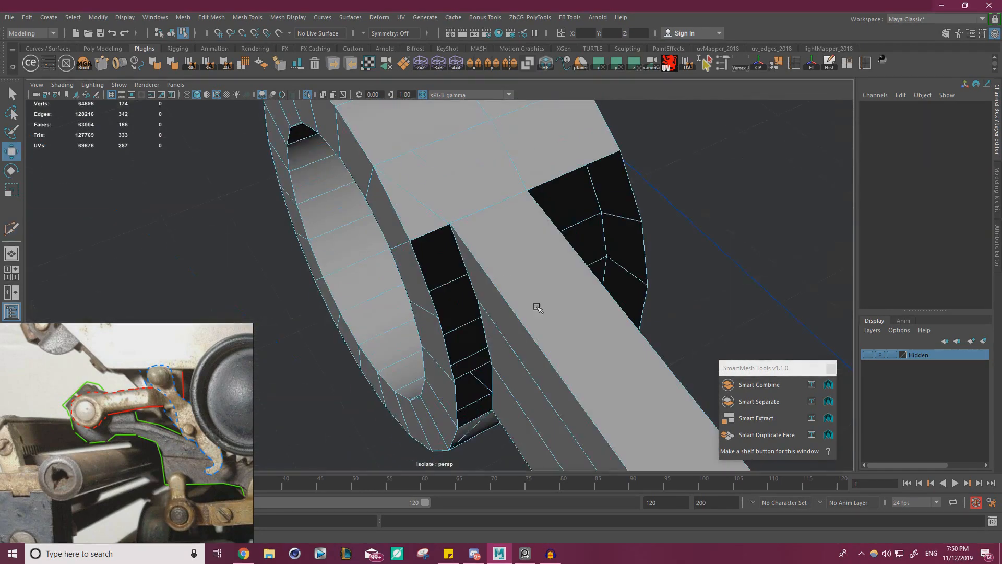
pyautogui.moveTo(502, 218); pyautogui.dragTo(450, 211, button='right')
pyautogui.click(450, 218)
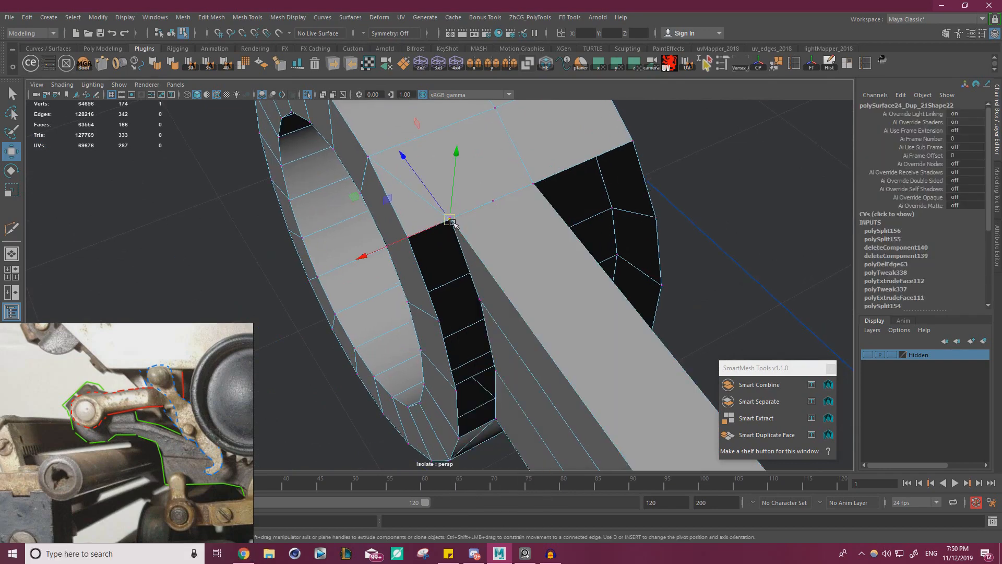
pyautogui.scroll(3, 444, 209)
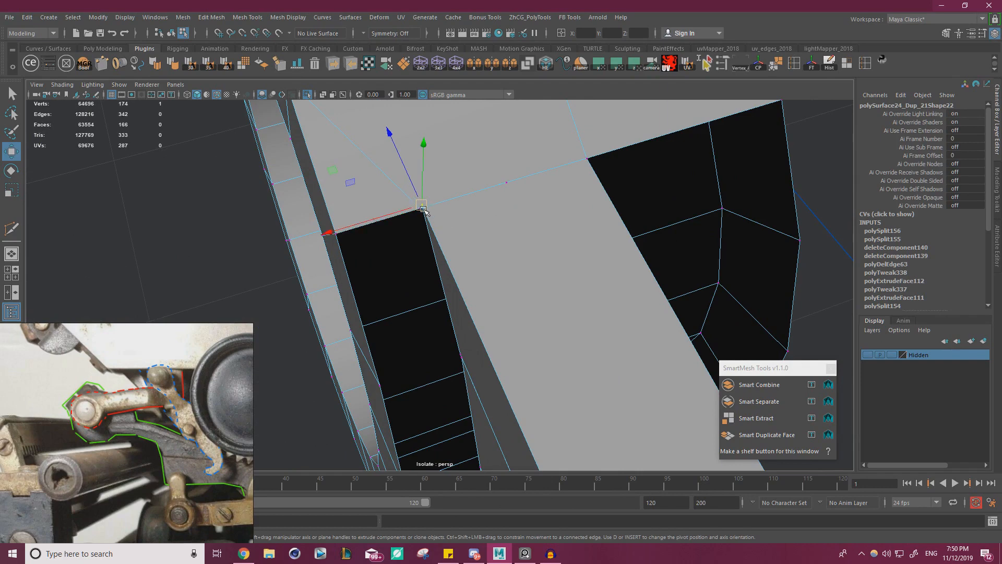
pyautogui.moveTo(423, 209); pyautogui.dragTo(421, 208)
pyautogui.click(509, 185)
pyautogui.press('v')
pyautogui.moveTo(509, 184); pyautogui.dragTo(423, 212)
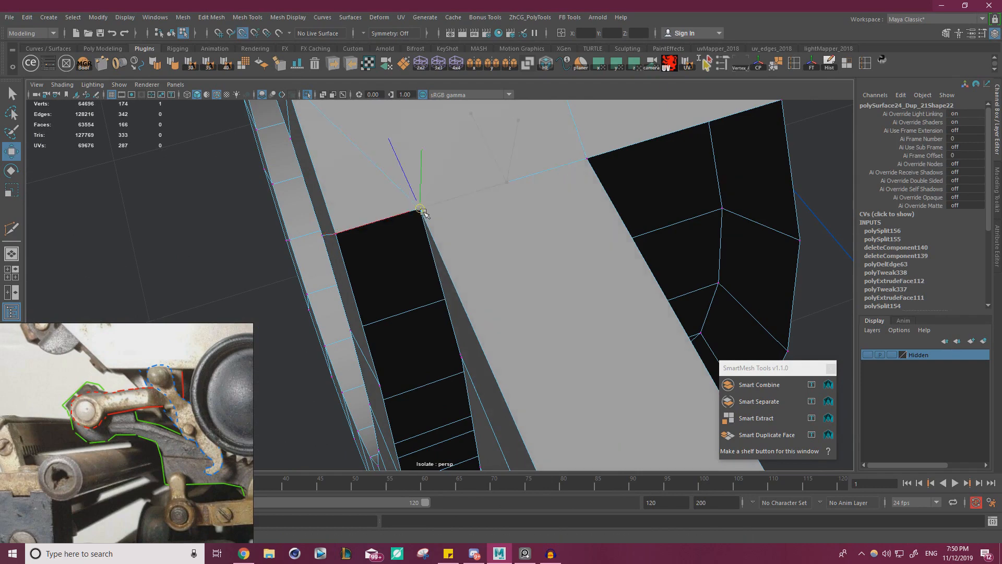
# Select all vertices of the pivot ring and merge the overlapping ones.
pyautogui.keyDown('alt'); pyautogui.moveTo(518, 226); pyautogui.dragTo(455, 209); pyautogui.keyUp('alt')
pyautogui.keyDown('alt'); pyautogui.moveTo(454, 209); pyautogui.dragTo(360, 230, button='right'); pyautogui.keyUp('alt')
pyautogui.moveTo(202, 105); pyautogui.dragTo(622, 324)
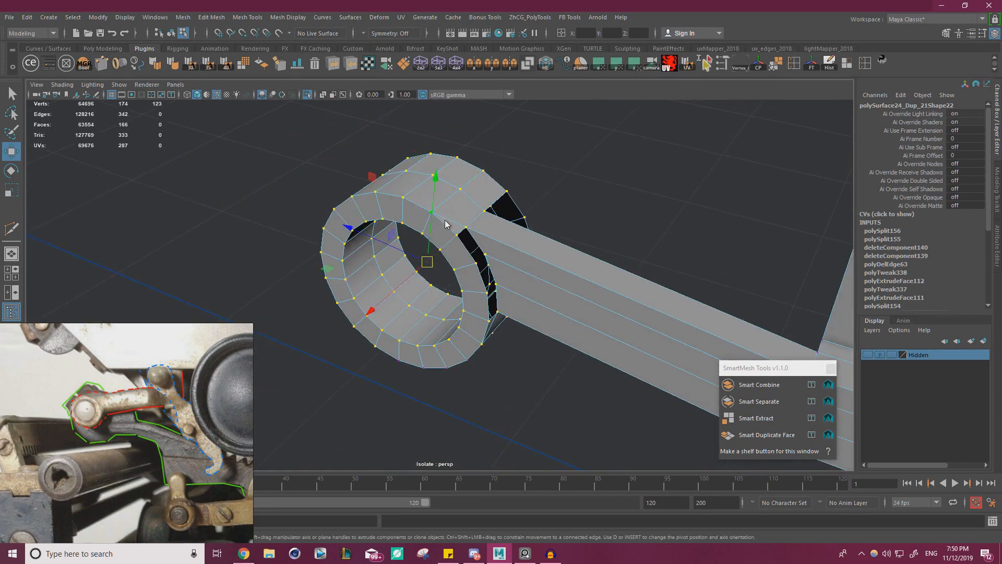
pyautogui.keyDown('shift'); pyautogui.moveTo(445, 226); pyautogui.dragTo(488, 172, button='right'); pyautogui.keyUp('shift')
pyautogui.keyDown('alt'); pyautogui.moveTo(462, 201); pyautogui.dragTo(515, 208); pyautogui.keyUp('alt')
# Bridge the ring's rim edges to the arm's root edges to close the narrow gap beside the arm.
pyautogui.keyDown('alt'); pyautogui.moveTo(514, 209); pyautogui.dragTo(569, 204, button='right'); pyautogui.keyUp('alt')
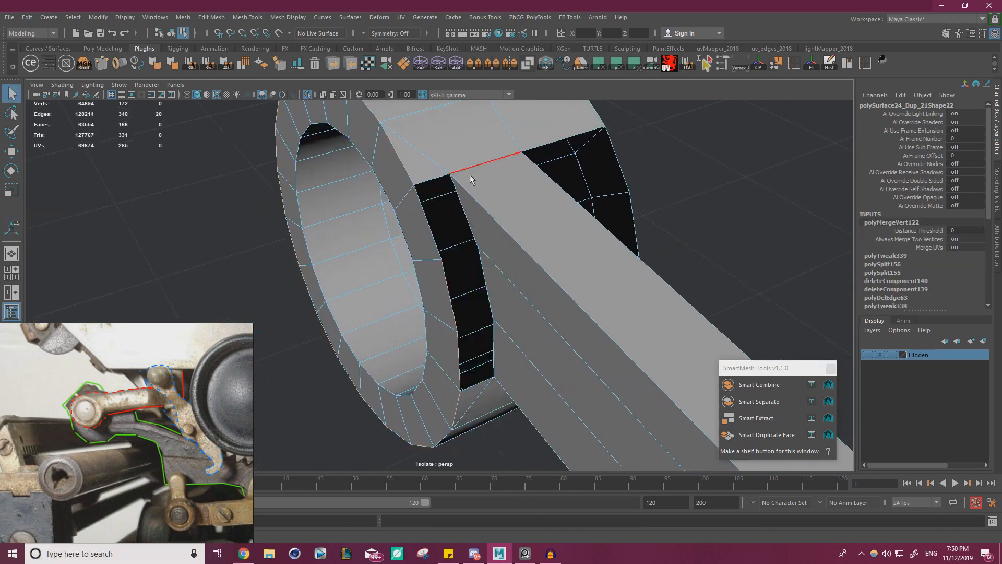
pyautogui.click(464, 211)
pyautogui.keyDown('shift'); pyautogui.moveTo(508, 205); pyautogui.dragTo(496, 326, button='right'); pyautogui.keyUp('shift')
pyautogui.click(449, 301)
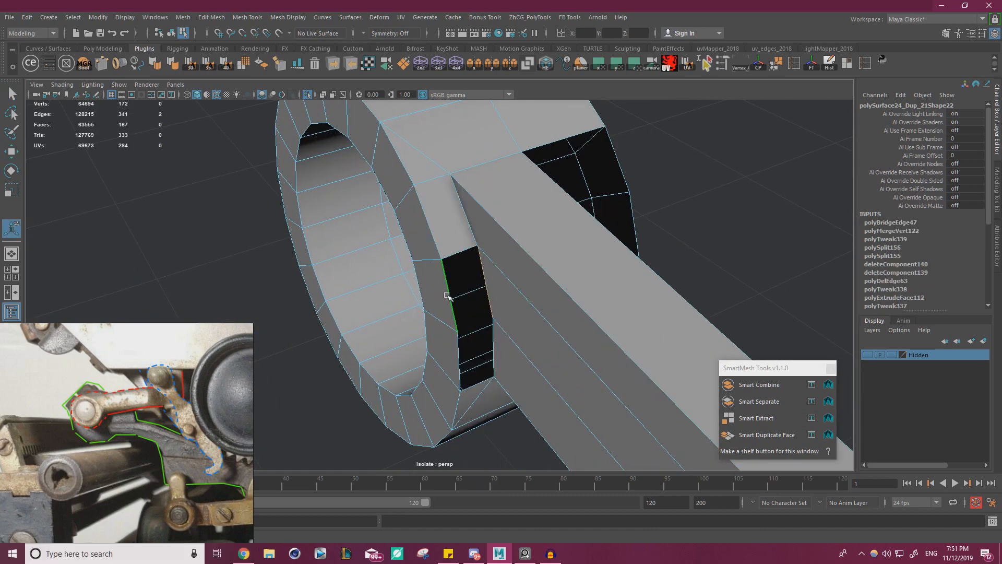
pyautogui.press('g')
pyautogui.click(492, 357)
pyautogui.keyDown('shift'); pyautogui.click(457, 361); pyautogui.keyUp('shift')
pyautogui.press('g')
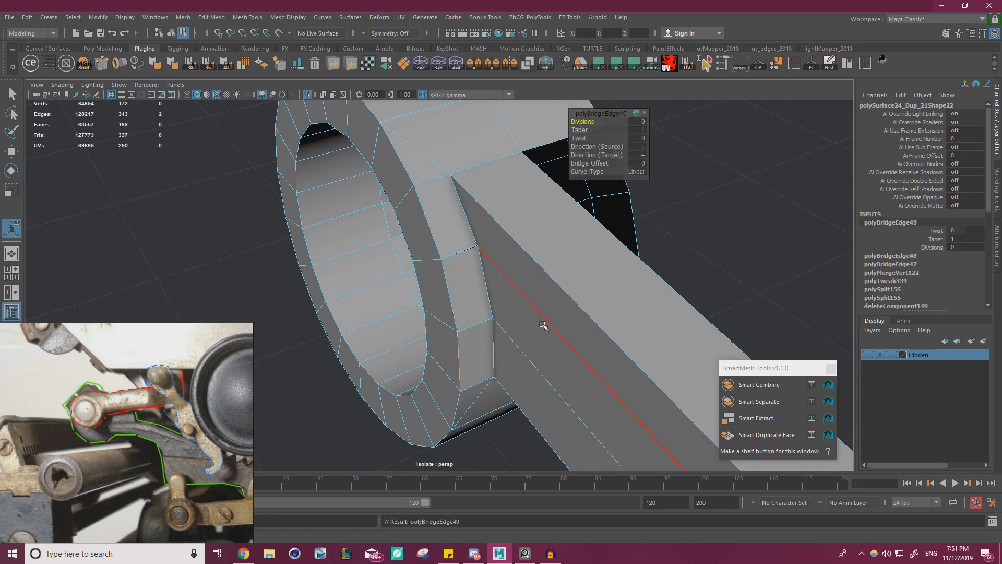
# Bridge the matching edge pairs on the arm's opposite side to close the wider gap in the ring's wall.
pyautogui.keyDown('alt'); pyautogui.moveTo(542, 324); pyautogui.dragTo(405, 203); pyautogui.keyUp('alt')
pyautogui.click(403, 205)
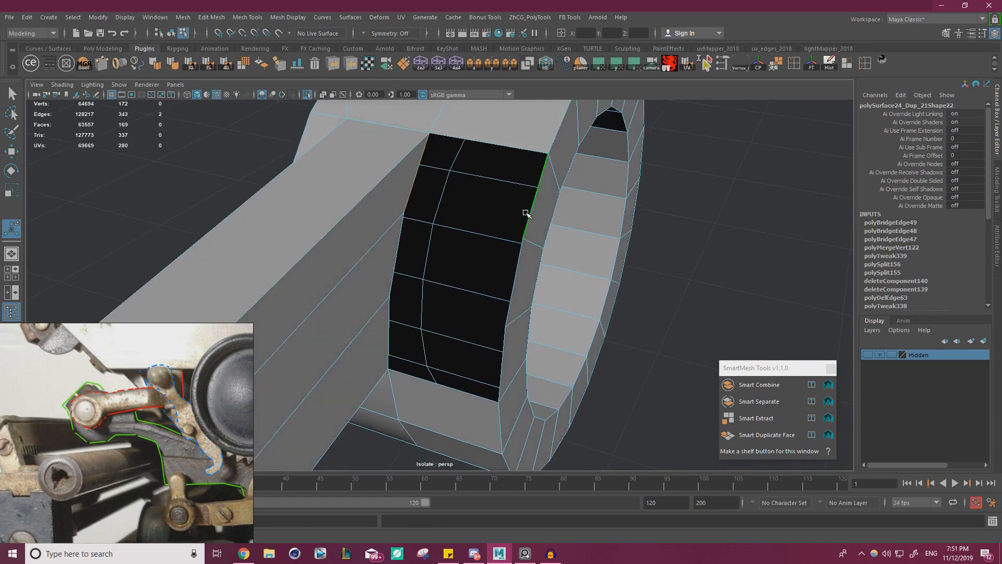
pyautogui.keyDown('shift'); pyautogui.click(526, 213); pyautogui.keyUp('shift')
pyautogui.press('g')
pyautogui.press('g')
pyautogui.click(391, 339)
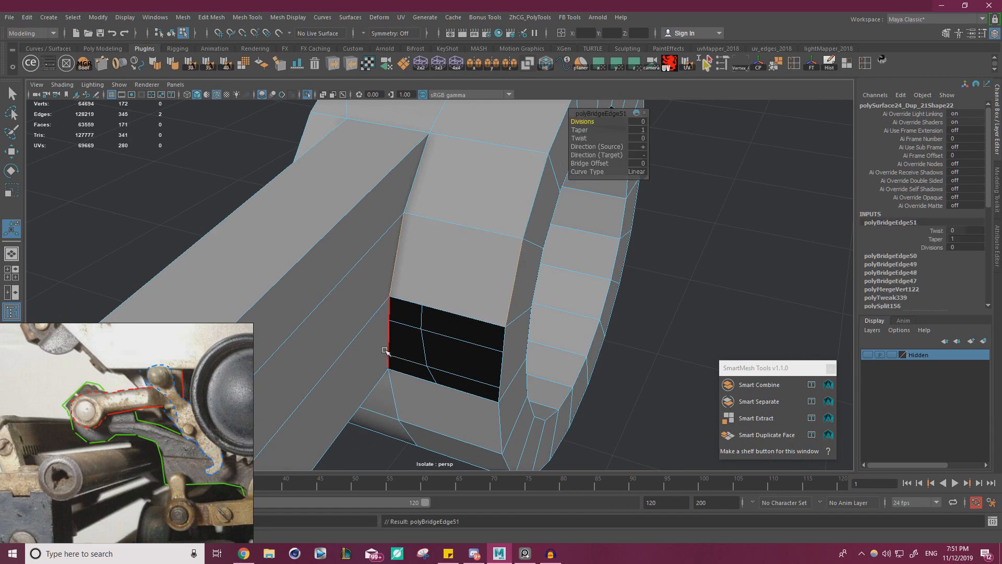
pyautogui.keyDown('shift'); pyautogui.click(502, 361); pyautogui.keyUp('shift')
pyautogui.press('g')
pyautogui.keyDown('alt'); pyautogui.moveTo(518, 356); pyautogui.dragTo(595, 294); pyautogui.keyUp('alt')
pyautogui.keyDown('alt'); pyautogui.moveTo(596, 293); pyautogui.dragTo(523, 293, button='right'); pyautogui.keyUp('alt')
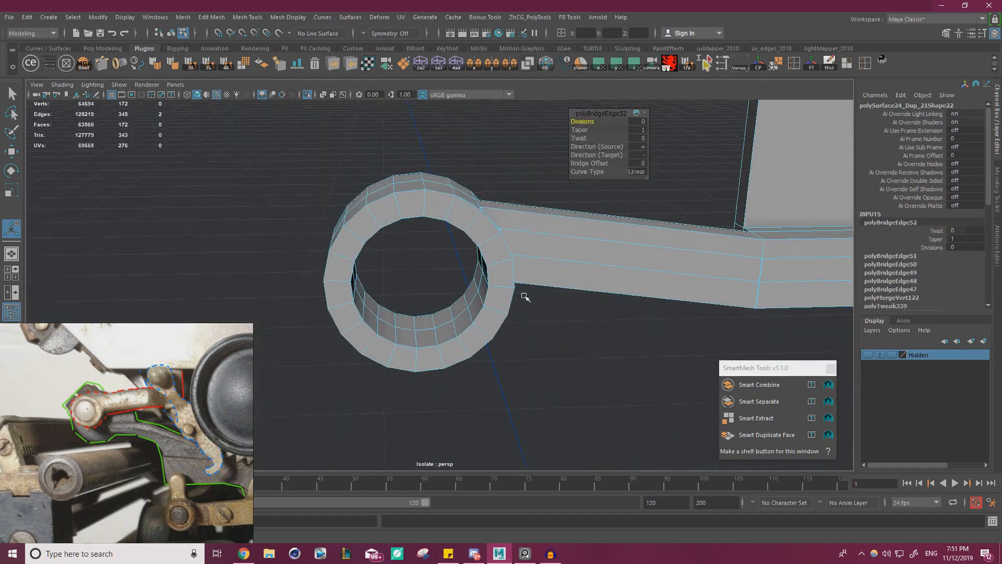
pyautogui.press('w')
# Select the middle edge loop around the pivot ring's inner and outer walls and delete it.
pyautogui.moveTo(498, 224); pyautogui.dragTo(554, 193, button='right')
pyautogui.keyDown('alt'); pyautogui.moveTo(563, 166); pyautogui.dragTo(505, 235); pyautogui.keyUp('alt')
pyautogui.moveTo(422, 212); pyautogui.dragTo(423, 180, button='right')
pyautogui.doubleClick(422, 213)
pyautogui.keyDown('alt'); pyautogui.moveTo(424, 214); pyautogui.dragTo(502, 239); pyautogui.keyUp('alt')
pyautogui.scroll(2, 502, 239)
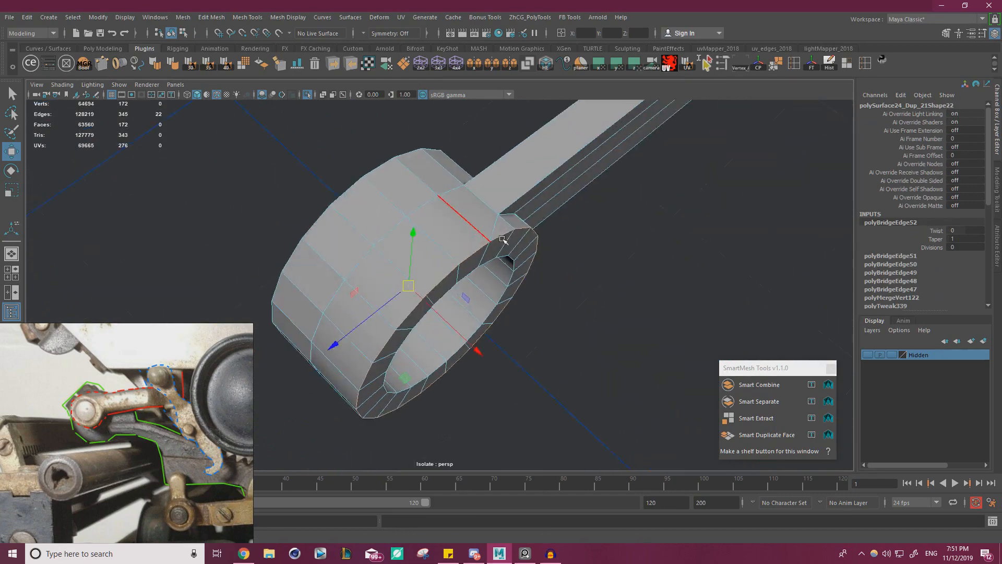
pyautogui.doubleClick(391, 240)
pyautogui.keyDown('alt'); pyautogui.moveTo(426, 238); pyautogui.dragTo(460, 225); pyautogui.keyUp('alt')
pyautogui.keyDown('alt'); pyautogui.moveTo(479, 218); pyautogui.dragTo(400, 257, button='right'); pyautogui.keyUp('alt')
pyautogui.keyDown('alt'); pyautogui.moveTo(400, 256); pyautogui.dragTo(525, 302); pyautogui.keyUp('alt')
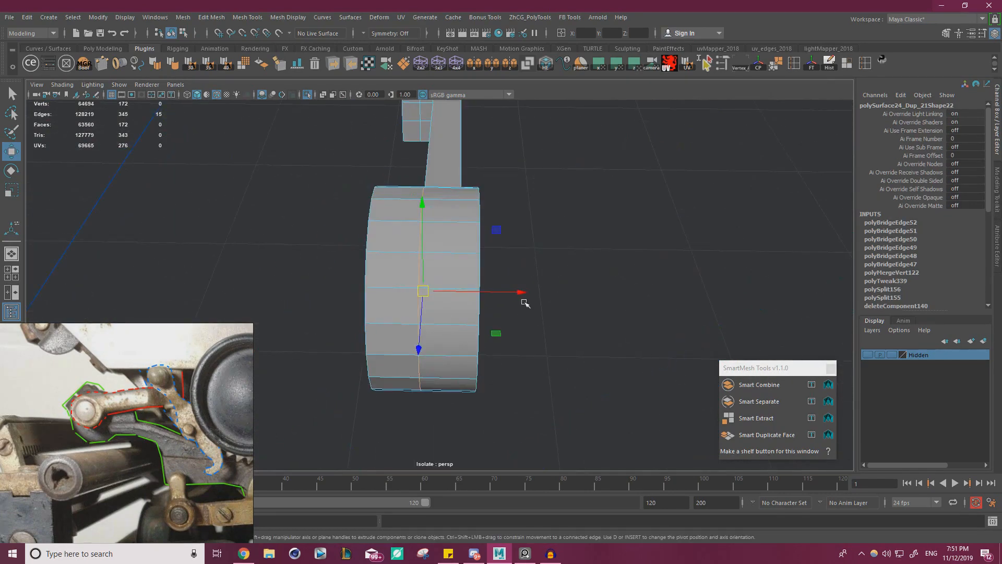
pyautogui.keyDown('alt'); pyautogui.moveTo(365, 288); pyautogui.dragTo(316, 232); pyautogui.keyUp('alt')
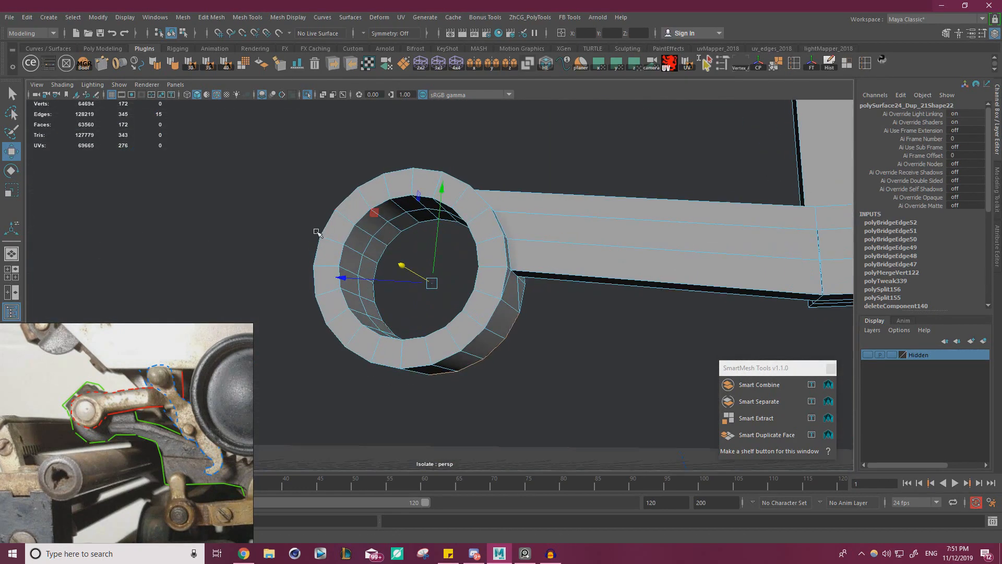
pyautogui.hotkey('ctrl', 'Delete')
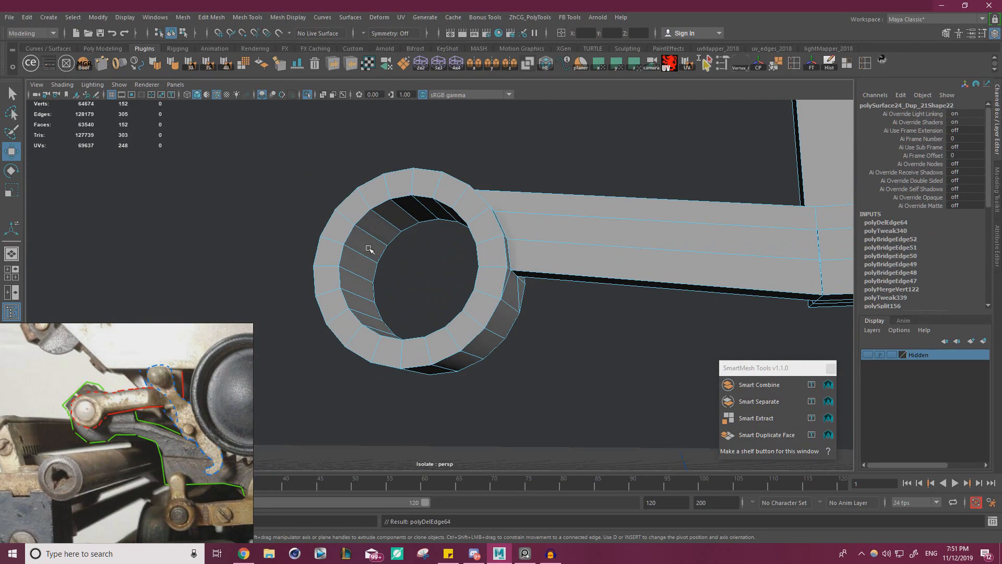
pyautogui.keyDown('alt'); pyautogui.moveTo(369, 249); pyautogui.dragTo(422, 217); pyautogui.keyUp('alt')
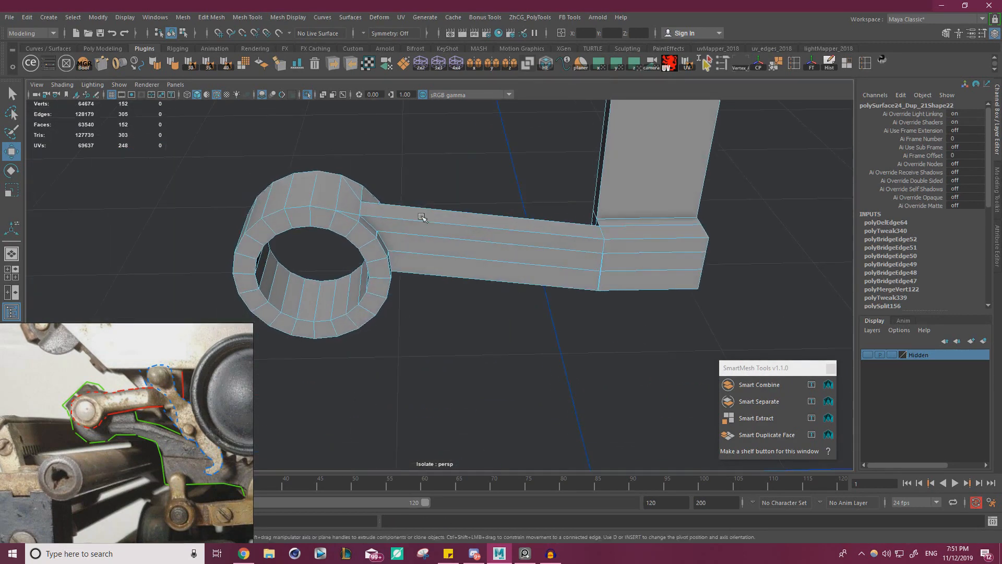
pyautogui.keyDown('alt'); pyautogui.moveTo(421, 217); pyautogui.dragTo(673, 240, button='right'); pyautogui.keyUp('alt')
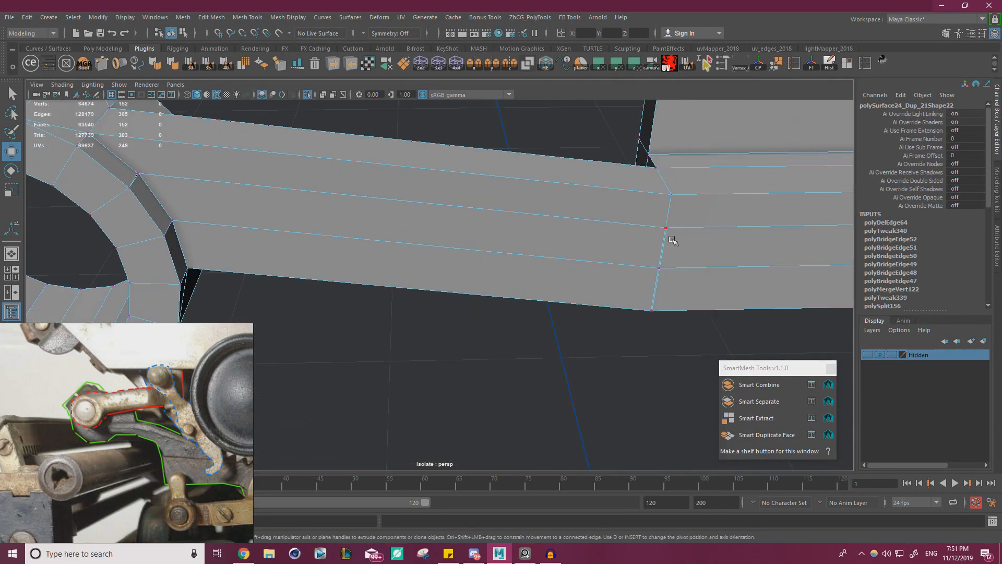
# Snap the three loose seam vertices at the arm's bend onto their matching neighbours.
pyautogui.click(671, 238)
pyautogui.keyDown('alt'); pyautogui.moveTo(669, 240); pyautogui.dragTo(506, 252, button='middle'); pyautogui.keyUp('alt')
pyautogui.keyDown('alt'); pyautogui.moveTo(506, 253); pyautogui.dragTo(665, 270, button='right'); pyautogui.keyUp('alt')
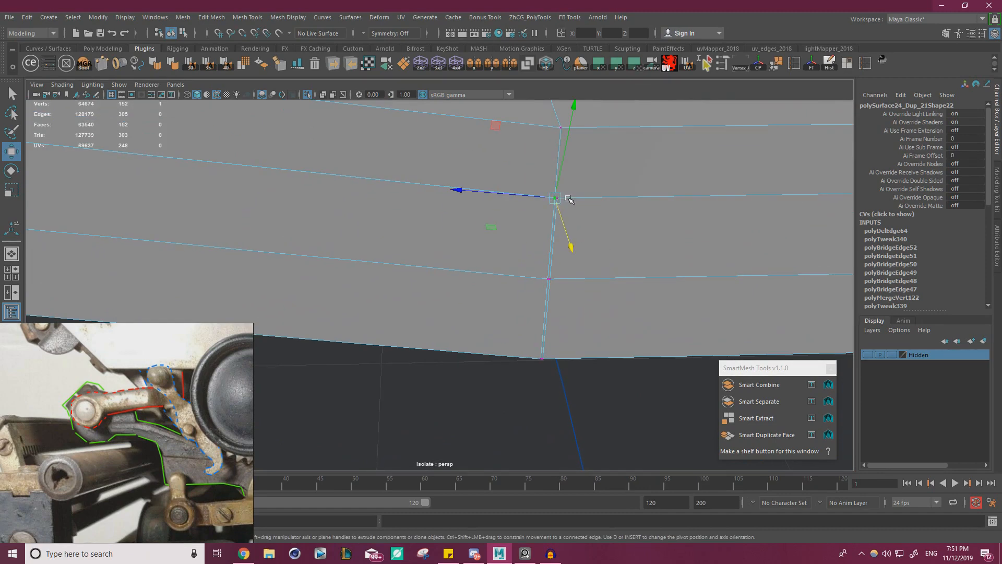
pyautogui.press('v')
pyautogui.moveTo(560, 201); pyautogui.dragTo(549, 236)
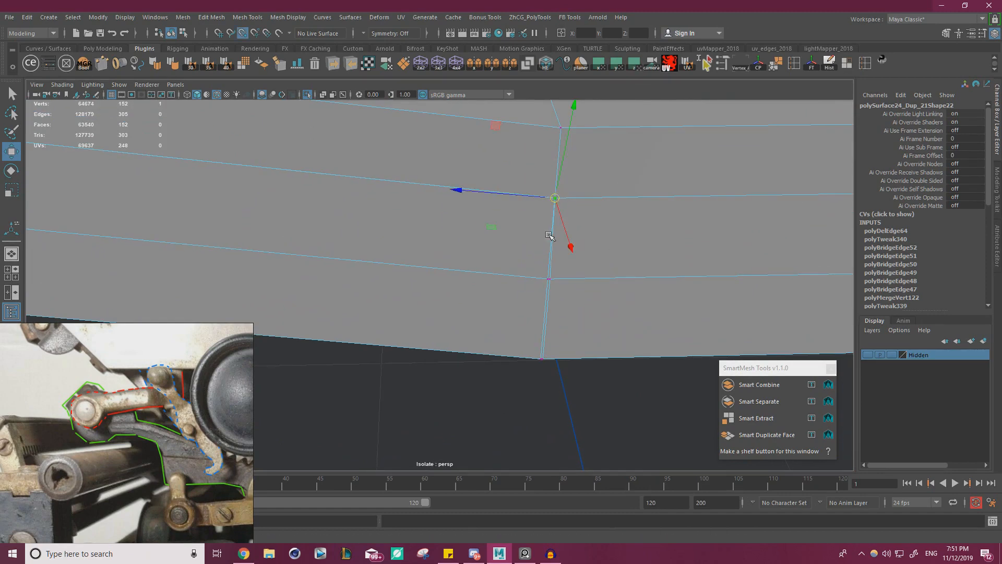
pyautogui.moveTo(553, 286); pyautogui.dragTo(550, 282)
pyautogui.moveTo(545, 363); pyautogui.dragTo(459, 197)
# Select all of the lever's vertices and merge the overlapping ones with a 0.0001 distance threshold.
pyautogui.scroll(-8, 443, 200)
pyautogui.moveTo(207, 155); pyautogui.dragTo(554, 332)
pyautogui.keyDown('shift'); pyautogui.moveTo(426, 240); pyautogui.dragTo(475, 192, button='right'); pyautogui.keyUp('shift')
pyautogui.keyDown('alt'); pyautogui.moveTo(378, 229); pyautogui.dragTo(477, 277, button='right'); pyautogui.keyUp('alt')
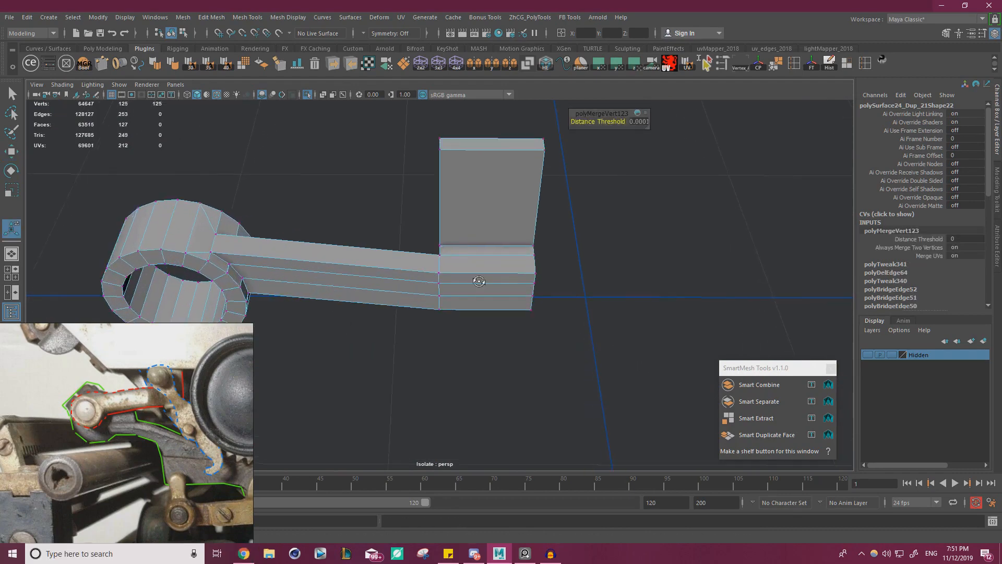
# Select the arm's lengthwise edge loops and examine how they run through the bend beside the end block.
pyautogui.keyDown('alt'); pyautogui.moveTo(477, 277); pyautogui.dragTo(416, 280); pyautogui.keyUp('alt')
pyautogui.press('F10')
pyautogui.doubleClick(465, 283)
pyautogui.press('w')
pyautogui.keyDown('alt'); pyautogui.moveTo(260, 252); pyautogui.dragTo(354, 239, button='middle'); pyautogui.keyUp('alt')
pyautogui.keyDown('alt'); pyautogui.moveTo(354, 240); pyautogui.dragTo(318, 250); pyautogui.keyUp('alt')
pyautogui.keyDown('alt'); pyautogui.moveTo(418, 256); pyautogui.dragTo(531, 277, button='right'); pyautogui.keyUp('alt')
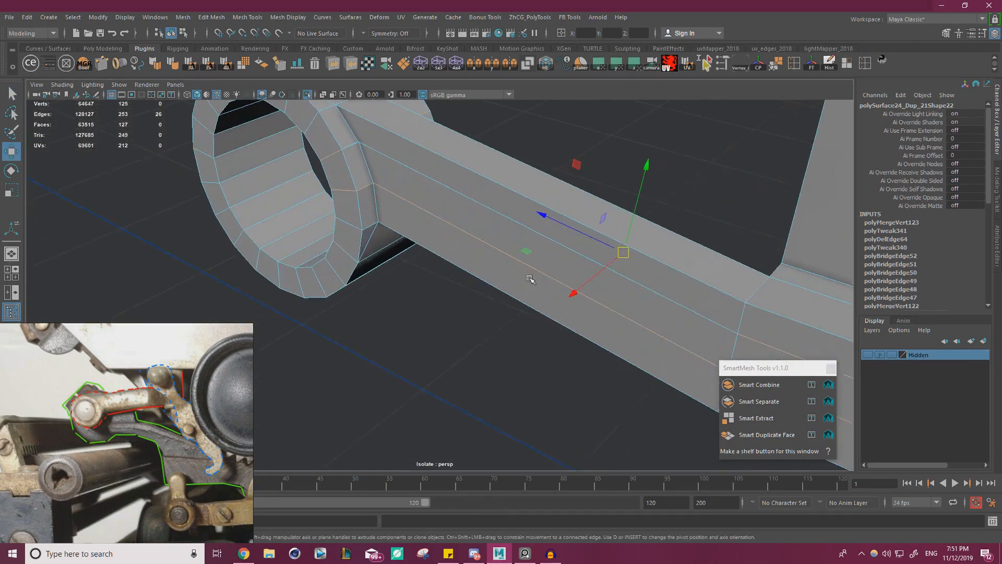
pyautogui.keyDown('alt'); pyautogui.moveTo(414, 177); pyautogui.dragTo(414, 222, button='middle'); pyautogui.keyUp('alt')
pyautogui.keyDown('alt'); pyautogui.moveTo(544, 268); pyautogui.dragTo(418, 236, button='middle'); pyautogui.keyUp('alt')
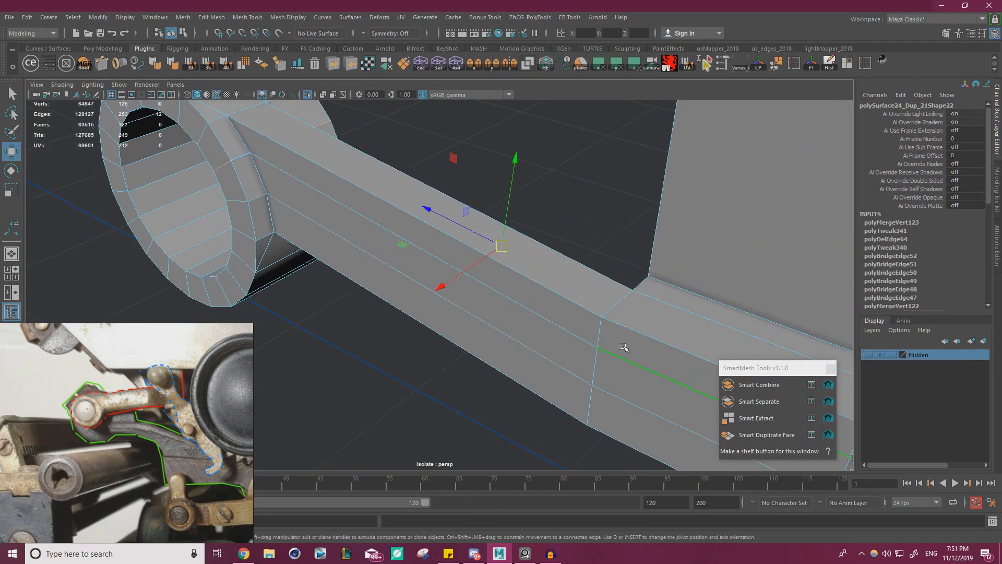
pyautogui.keyDown('alt'); pyautogui.moveTo(649, 365); pyautogui.dragTo(577, 346); pyautogui.keyUp('alt')
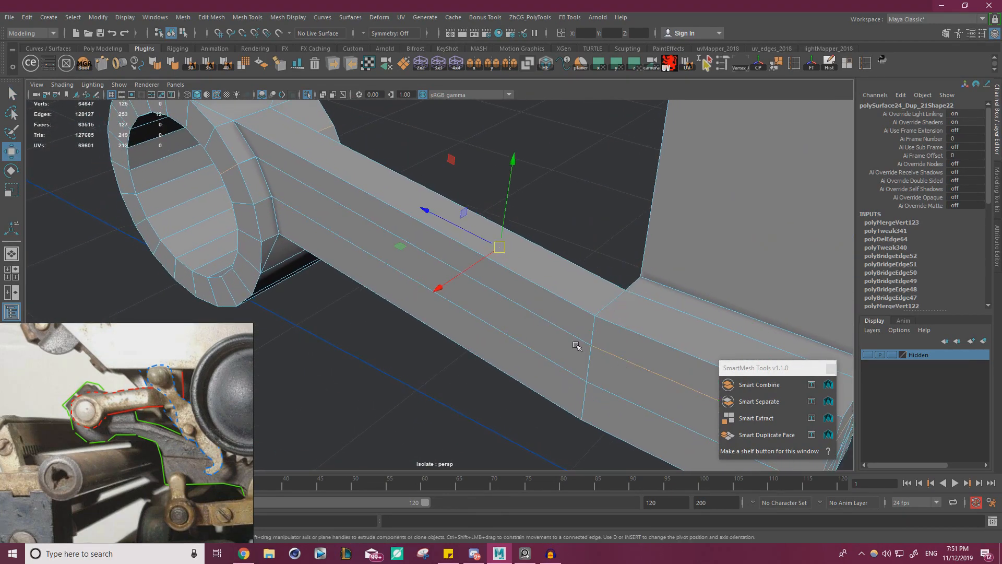
pyautogui.keyDown('alt'); pyautogui.moveTo(647, 351); pyautogui.dragTo(522, 284, button='middle'); pyautogui.keyUp('alt')
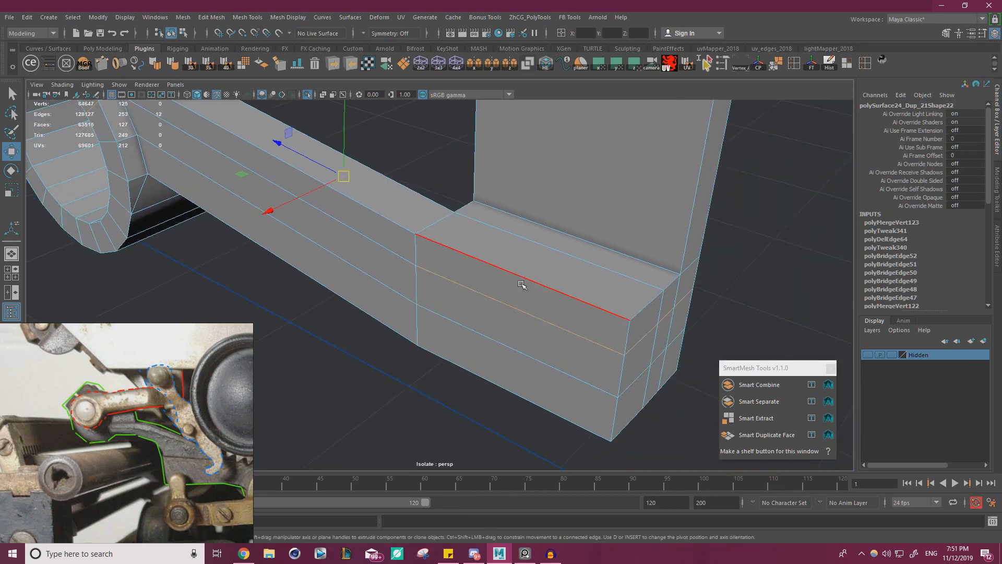
pyautogui.click(189, 95)
pyautogui.moveTo(360, 227)
pyautogui.keyDown('alt'); pyautogui.mouseDown()
pyautogui.moveTo(304, 221)
pyautogui.moveTo(233, 146)
pyautogui.mouseUp(); pyautogui.keyUp('alt')
pyautogui.click(196, 95)
pyautogui.scroll(8, 503, 258)
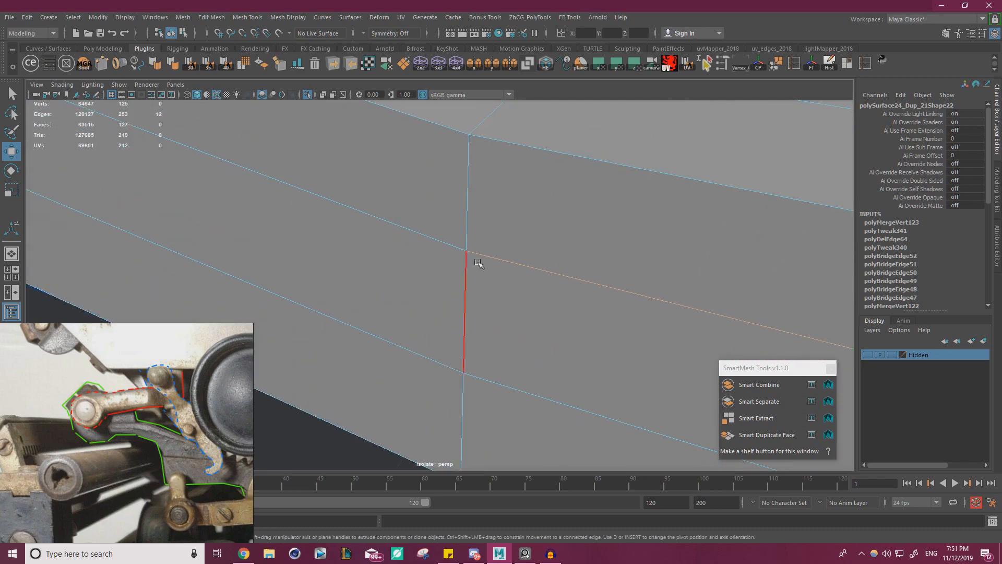
pyautogui.moveTo(483, 254); pyautogui.dragTo(418, 250, button='right')
pyautogui.moveTo(408, 233); pyautogui.dragTo(519, 256)
pyautogui.hotkey('ctrl', 'z')
pyautogui.scroll(-5, 509, 253)
pyautogui.moveTo(508, 252); pyautogui.dragTo(507, 224, button='right')
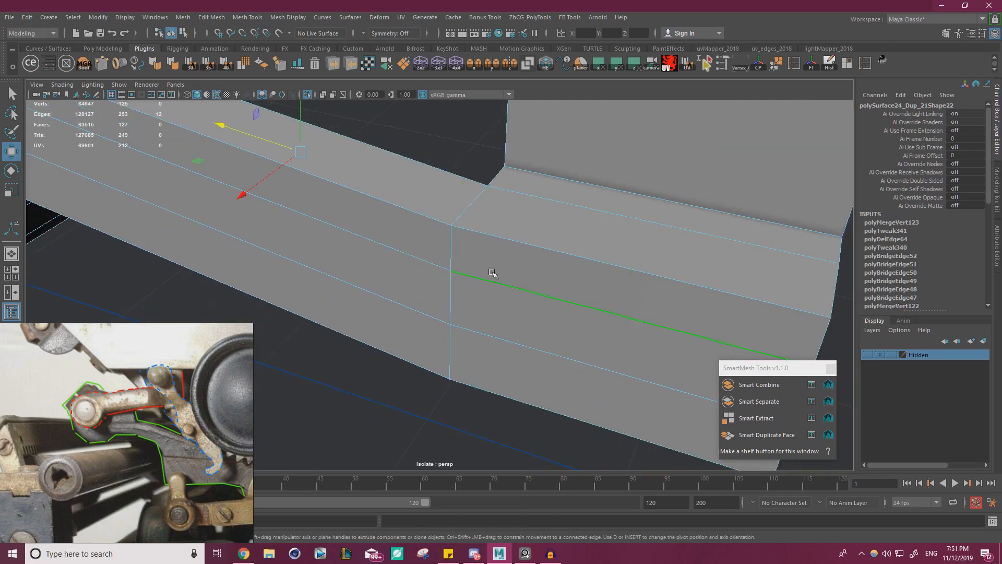
# Select all of the lever's vertices and merge them again, adjusting the merge distance threshold.
pyautogui.keyDown('alt'); pyautogui.moveTo(543, 273); pyautogui.dragTo(271, 251, button='right'); pyautogui.keyUp('alt')
pyautogui.moveTo(372, 264); pyautogui.dragTo(322, 253, button='right')
pyautogui.keyDown('alt'); pyautogui.moveTo(471, 257); pyautogui.dragTo(245, 182, button='right'); pyautogui.keyUp('alt')
pyautogui.moveTo(219, 171); pyautogui.dragTo(683, 387)
pyautogui.keyDown('alt'); pyautogui.moveTo(469, 274); pyautogui.dragTo(564, 271, button='right'); pyautogui.keyUp('alt')
pyautogui.keyDown('shift'); pyautogui.moveTo(394, 180); pyautogui.dragTo(443, 130, button='right'); pyautogui.keyUp('shift')
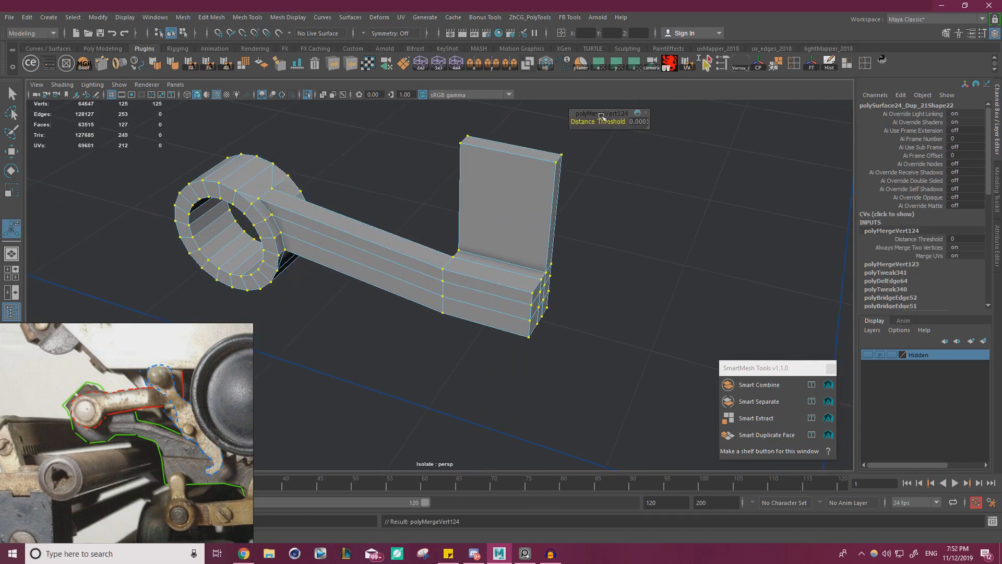
pyautogui.moveTo(611, 120); pyautogui.dragTo(634, 120)
pyautogui.hotkey('ctrl', 'z')
# Select both lengthwise edge loops around the arm and end block, leave out the ring's edges, and delete them.
pyautogui.moveTo(378, 242); pyautogui.dragTo(375, 171, button='right')
pyautogui.doubleClick(402, 281)
pyautogui.press('w')
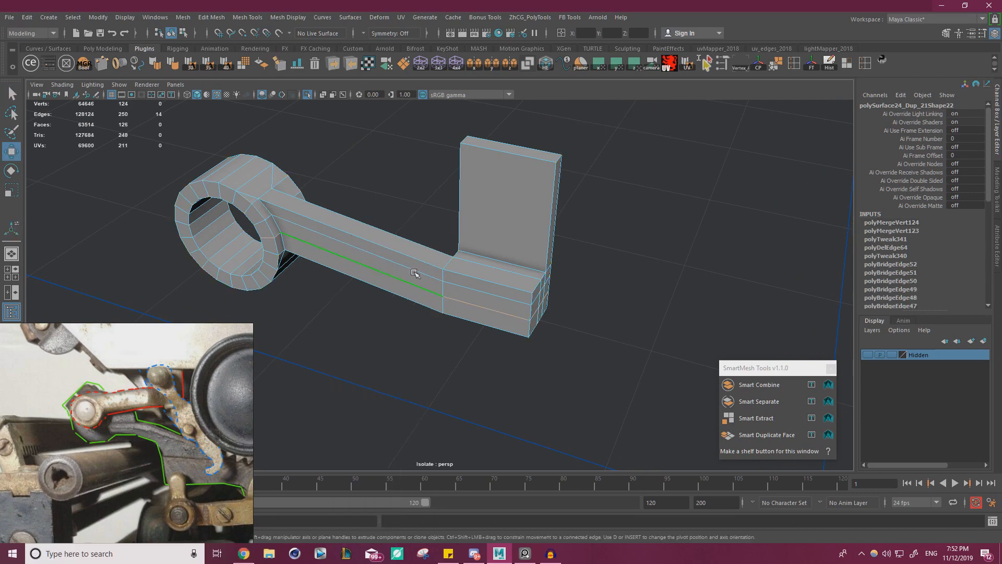
pyautogui.keyDown('alt'); pyautogui.moveTo(544, 304); pyautogui.dragTo(522, 238); pyautogui.keyUp('alt')
pyautogui.rightClick(457, 185)
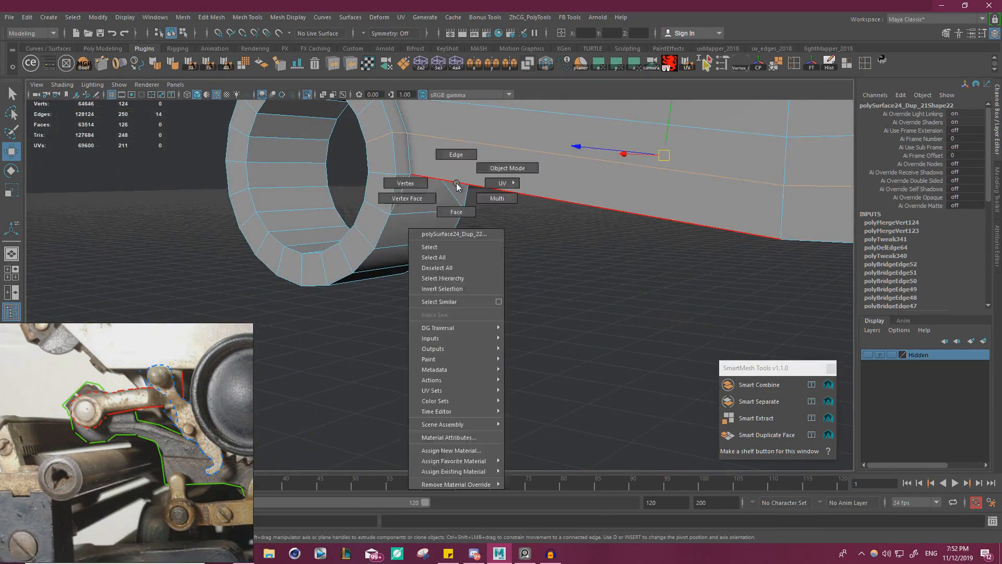
pyautogui.keyDown('alt'); pyautogui.moveTo(457, 185); pyautogui.dragTo(335, 219, button='right'); pyautogui.keyUp('alt')
pyautogui.keyDown('alt'); pyautogui.moveTo(335, 220); pyautogui.dragTo(524, 237); pyautogui.keyUp('alt')
pyautogui.keyDown('alt'); pyautogui.moveTo(523, 237); pyautogui.dragTo(408, 240, button='right'); pyautogui.keyUp('alt')
pyautogui.keyDown('alt'); pyautogui.moveTo(407, 240); pyautogui.dragTo(284, 253); pyautogui.keyUp('alt')
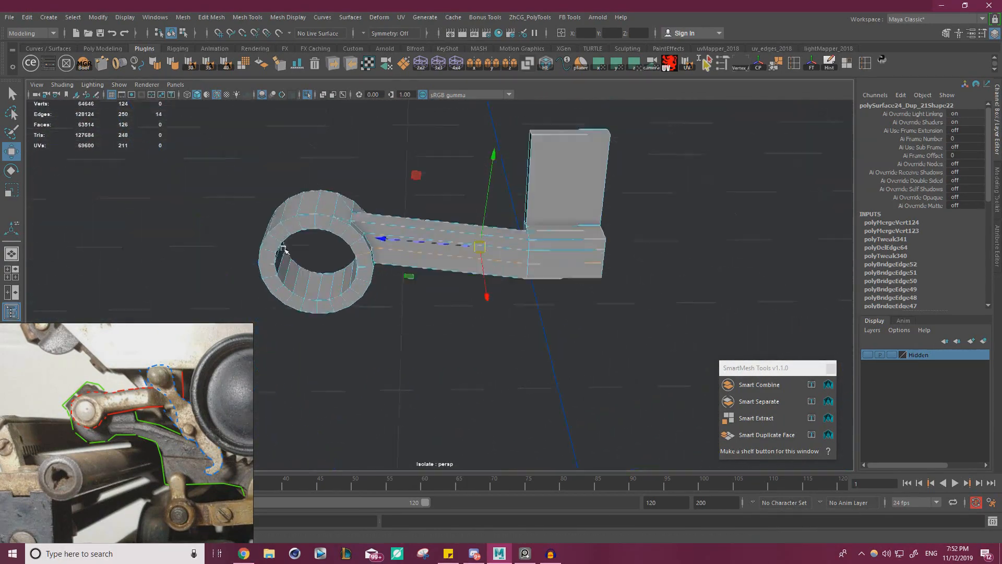
pyautogui.keyDown('alt'); pyautogui.moveTo(284, 252); pyautogui.dragTo(492, 232, button='right'); pyautogui.keyUp('alt')
pyautogui.keyDown('alt'); pyautogui.moveTo(492, 232); pyautogui.dragTo(377, 218, button='middle'); pyautogui.keyUp('alt')
pyautogui.keyDown('alt'); pyautogui.moveTo(377, 218); pyautogui.dragTo(559, 255); pyautogui.keyUp('alt')
pyautogui.keyDown('alt'); pyautogui.moveTo(559, 255); pyautogui.dragTo(492, 255, button='right'); pyautogui.keyUp('alt')
pyautogui.keyDown('alt'); pyautogui.moveTo(492, 255); pyautogui.dragTo(344, 234); pyautogui.keyUp('alt')
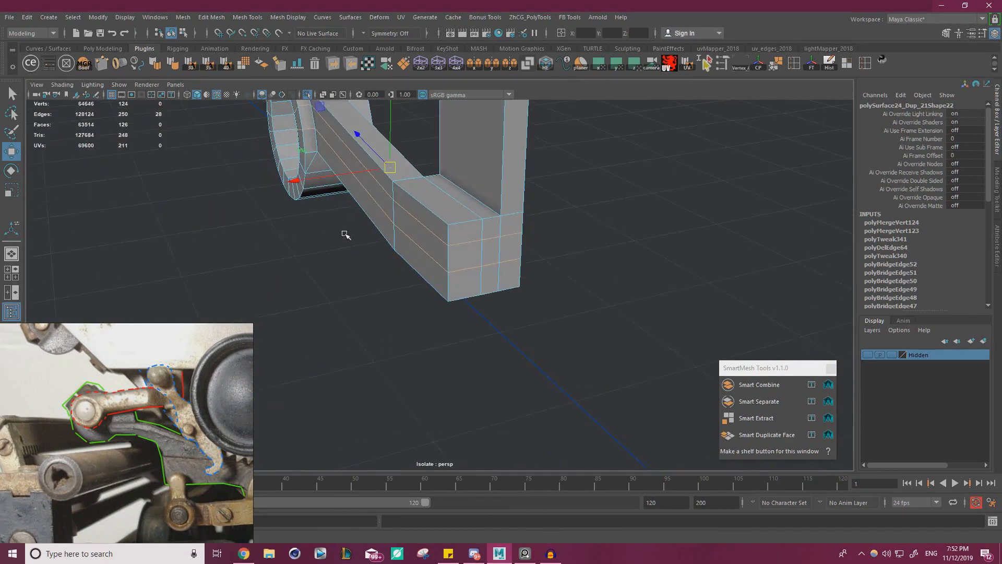
pyautogui.keyDown('alt'); pyautogui.moveTo(345, 234); pyautogui.dragTo(459, 252, button='right'); pyautogui.keyUp('alt')
pyautogui.keyDown('alt'); pyautogui.moveTo(458, 253); pyautogui.dragTo(569, 246); pyautogui.keyUp('alt')
pyautogui.keyDown('alt'); pyautogui.moveTo(569, 246); pyautogui.dragTo(445, 241, button='right'); pyautogui.keyUp('alt')
pyautogui.keyDown('alt'); pyautogui.moveTo(445, 242); pyautogui.dragTo(408, 207); pyautogui.keyUp('alt')
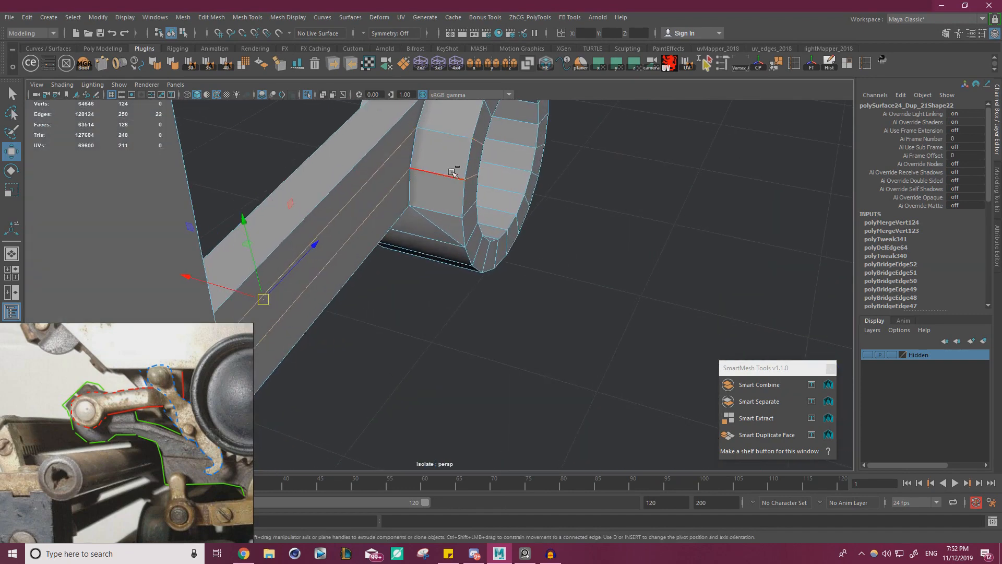
pyautogui.keyDown('alt'); pyautogui.moveTo(452, 173); pyautogui.dragTo(345, 162); pyautogui.keyUp('alt')
# Select the connected middle edges across the end block's top, end and arm-side faces and delete them.
pyautogui.keyDown('alt'); pyautogui.moveTo(501, 191); pyautogui.dragTo(355, 229); pyautogui.keyUp('alt')
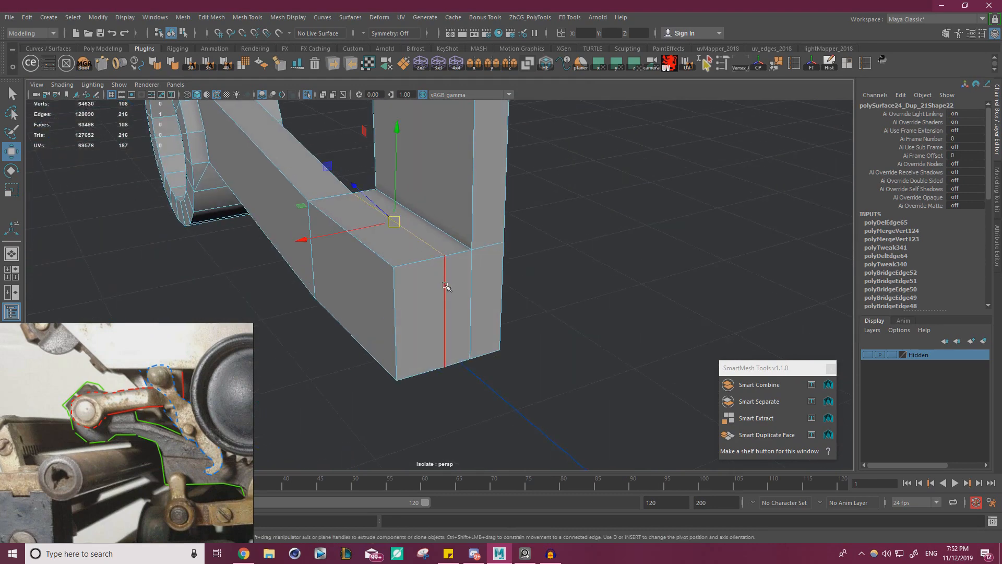
pyautogui.keyDown('shift'); pyautogui.click(445, 286); pyautogui.keyUp('shift')
pyautogui.keyDown('alt'); pyautogui.moveTo(446, 286); pyautogui.dragTo(403, 246); pyautogui.keyUp('alt')
pyautogui.keyDown('shift'); pyautogui.click(364, 202); pyautogui.keyUp('shift')
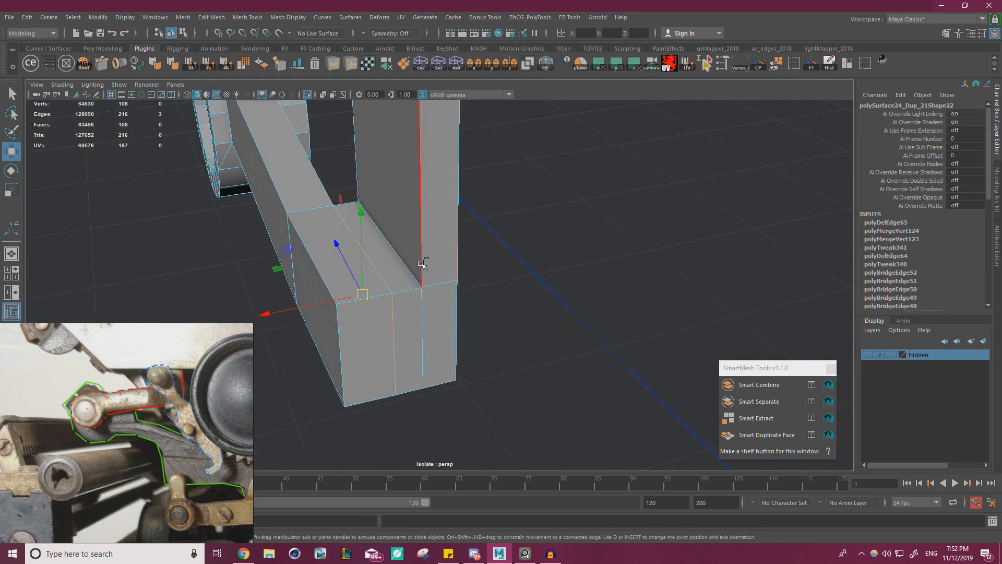
# Select the leftover edges where the end block meets the upright plate and delete them.
pyautogui.click(420, 317)
pyautogui.keyDown('alt'); pyautogui.moveTo(421, 318); pyautogui.dragTo(374, 262); pyautogui.keyUp('alt')
pyautogui.keyDown('shift'); pyautogui.click(419, 156); pyautogui.keyUp('shift')
pyautogui.keyDown('alt'); pyautogui.moveTo(420, 156); pyautogui.dragTo(573, 225); pyautogui.keyUp('alt')
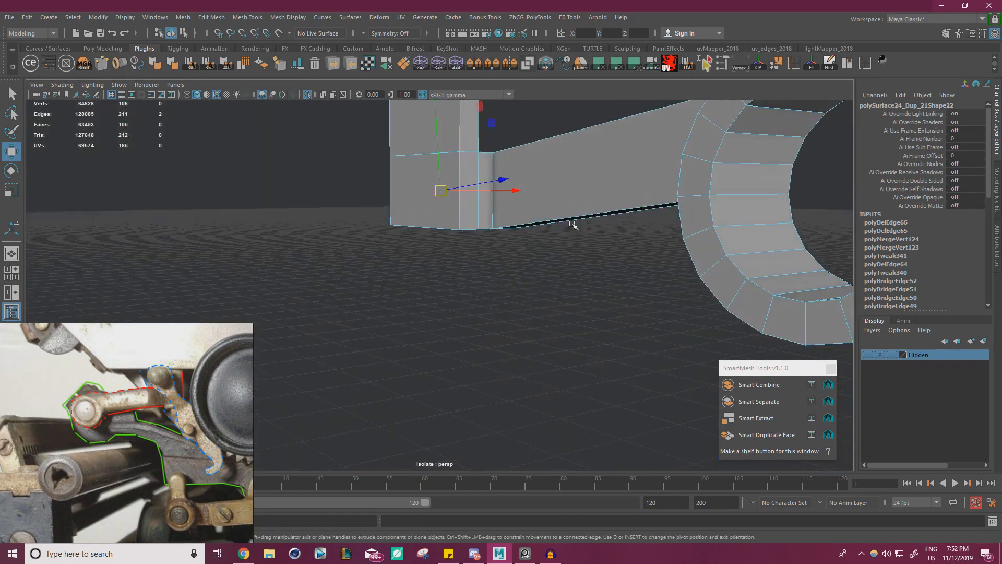
pyautogui.keyDown('shift'); pyautogui.click(469, 153); pyautogui.keyUp('shift')
pyautogui.keyDown('alt'); pyautogui.moveTo(469, 153); pyautogui.dragTo(554, 282); pyautogui.keyUp('alt')
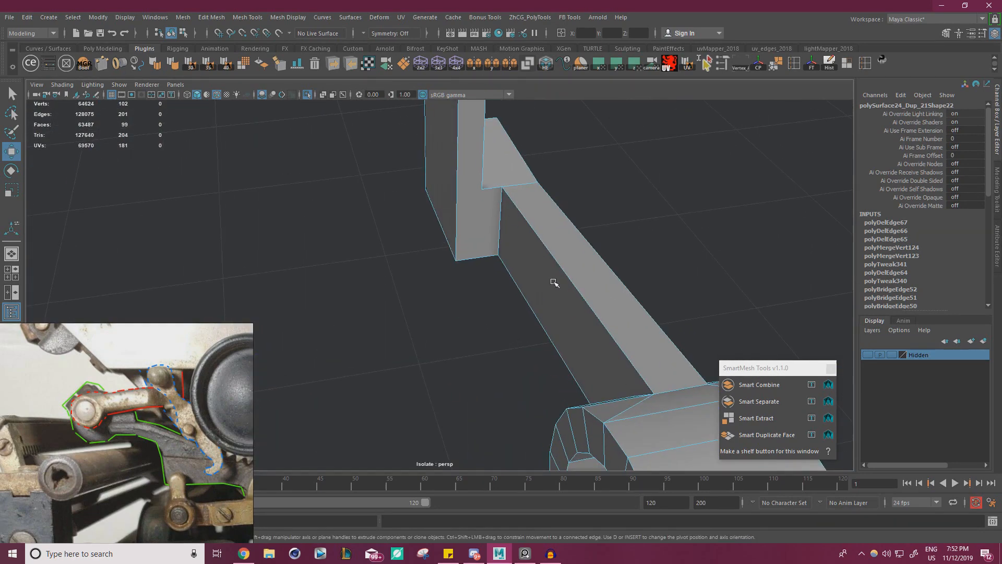
# Cut three new edges with Multi-Cut connecting the corner vertices between the end block and the upright plate.
pyautogui.hotkey('ctrl', 'shift', 'x')
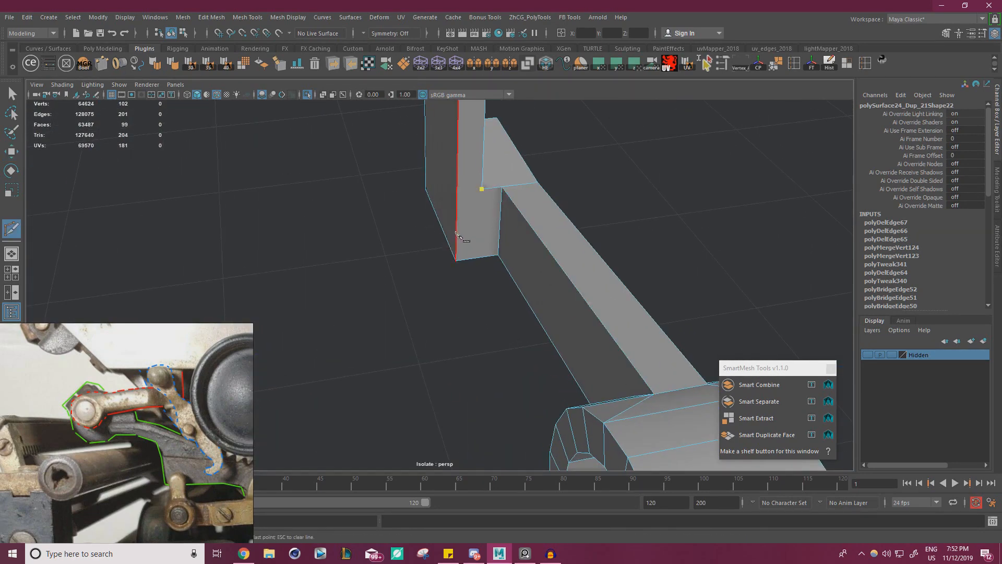
pyautogui.click(456, 259)
pyautogui.rightClick(455, 355)
pyautogui.keyDown('alt'); pyautogui.moveTo(437, 323); pyautogui.dragTo(634, 266); pyautogui.keyUp('alt')
pyautogui.click(338, 235)
pyautogui.keyDown('alt'); pyautogui.moveTo(365, 263); pyautogui.dragTo(387, 316); pyautogui.keyUp('alt')
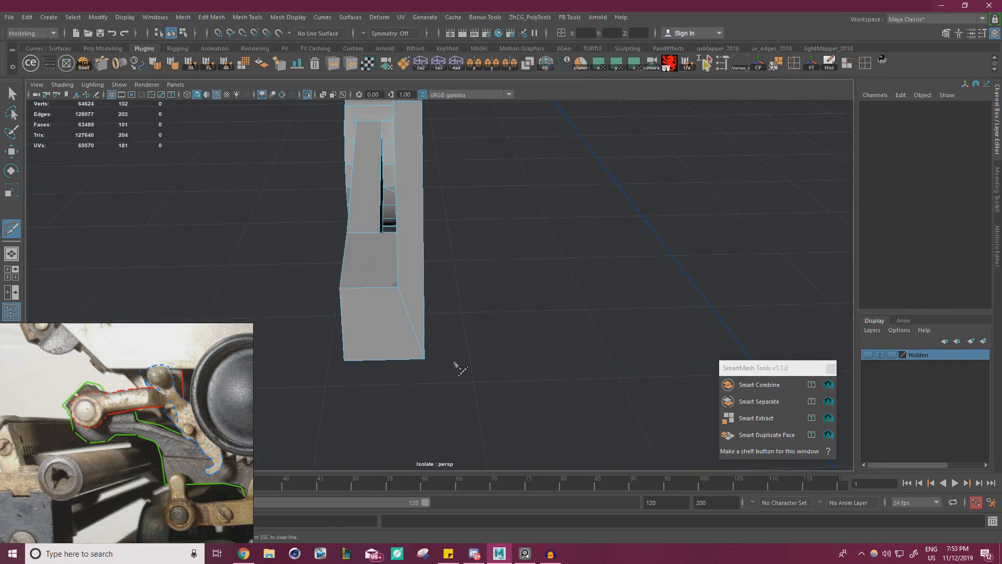
pyautogui.keyDown('alt'); pyautogui.moveTo(457, 367); pyautogui.dragTo(605, 276); pyautogui.keyUp('alt')
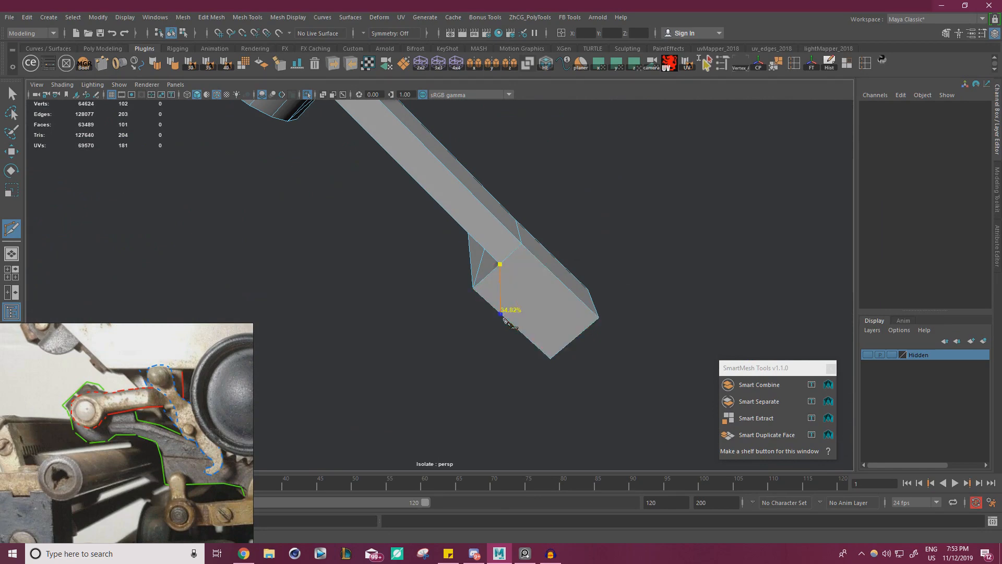
pyautogui.rightClick(530, 412)
pyautogui.keyDown('alt'); pyautogui.moveTo(452, 384); pyautogui.dragTo(418, 284); pyautogui.keyUp('alt')
pyautogui.press('w')
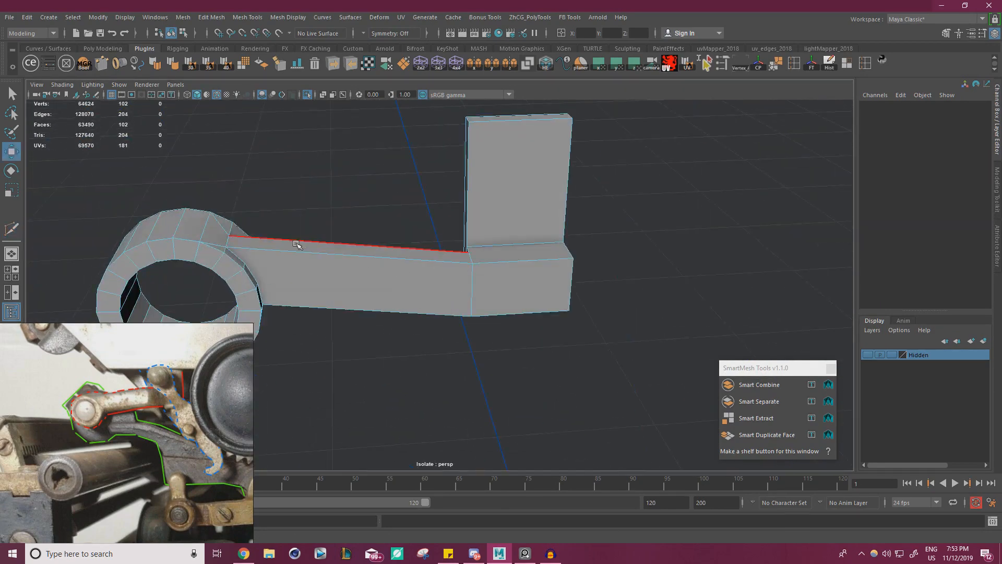
# Return the lever to object mode and turn off isolation to show the whole typewriter.
pyautogui.moveTo(298, 244); pyautogui.dragTo(361, 188, button='right')
pyautogui.keyDown('alt'); pyautogui.moveTo(351, 320); pyautogui.dragTo(296, 272); pyautogui.keyUp('alt')
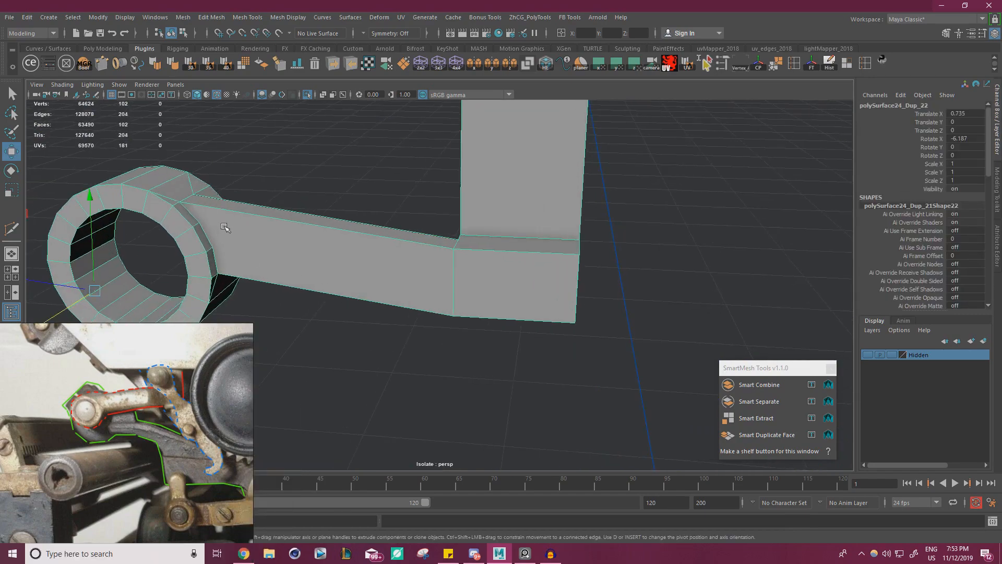
pyautogui.click(308, 96)
pyautogui.scroll(-5, 353, 192)
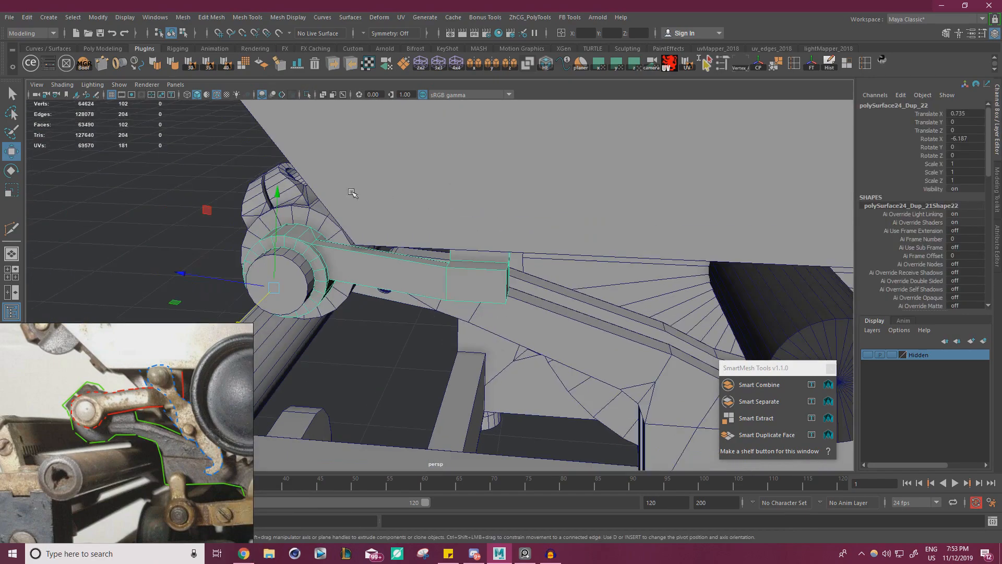
pyautogui.keyDown('alt'); pyautogui.moveTo(353, 193); pyautogui.dragTo(301, 207); pyautogui.keyUp('alt')
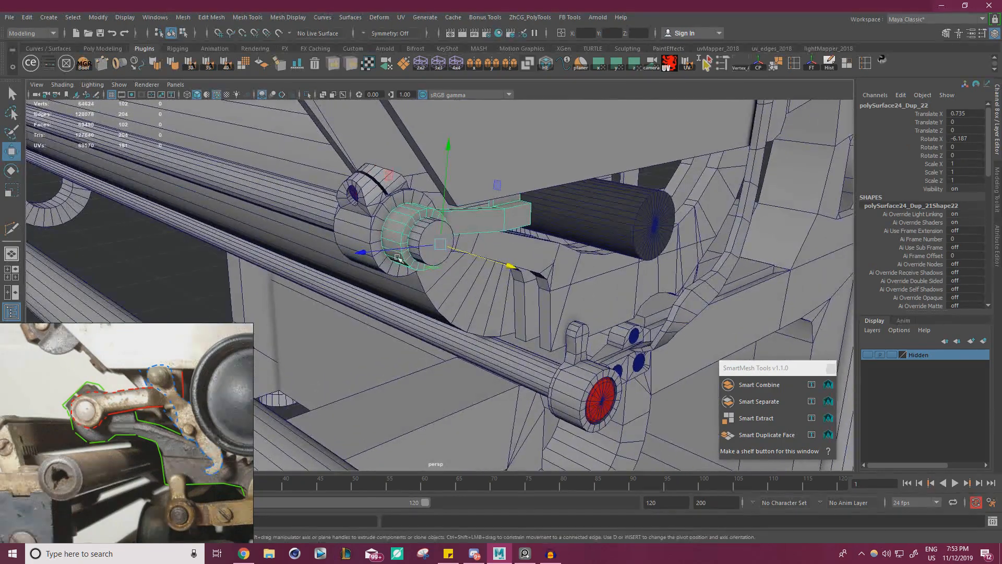
# Select the long rod passing through the pivot ring and scale it slightly shorter along its length.
pyautogui.click(295, 204)
pyautogui.keyDown('alt'); pyautogui.moveTo(427, 230); pyautogui.dragTo(469, 234); pyautogui.keyUp('alt')
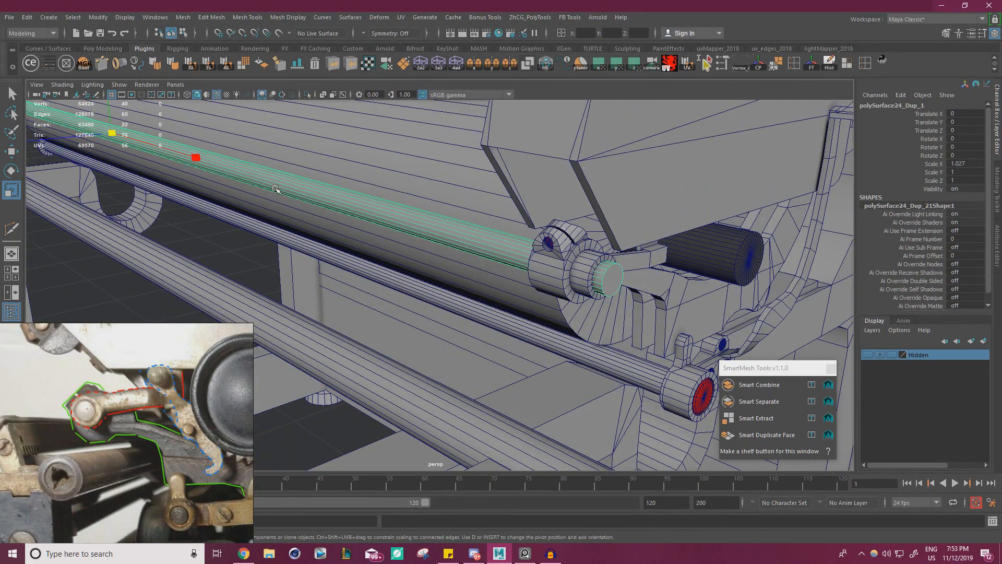
pyautogui.click(637, 287)
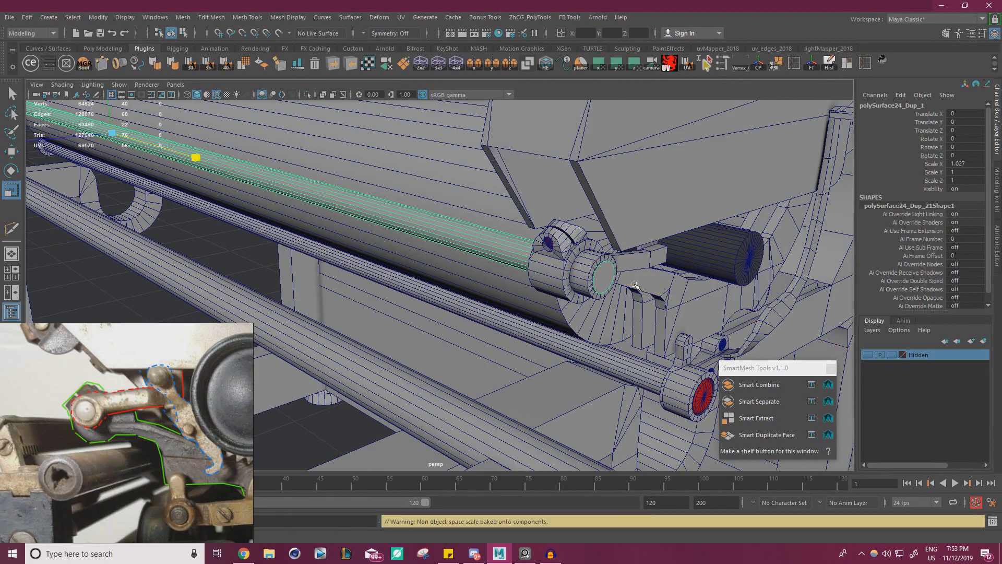
# Select the top face of the lever's upright plate, try raising it, and undo the move.
pyautogui.click(614, 258)
pyautogui.press('f')
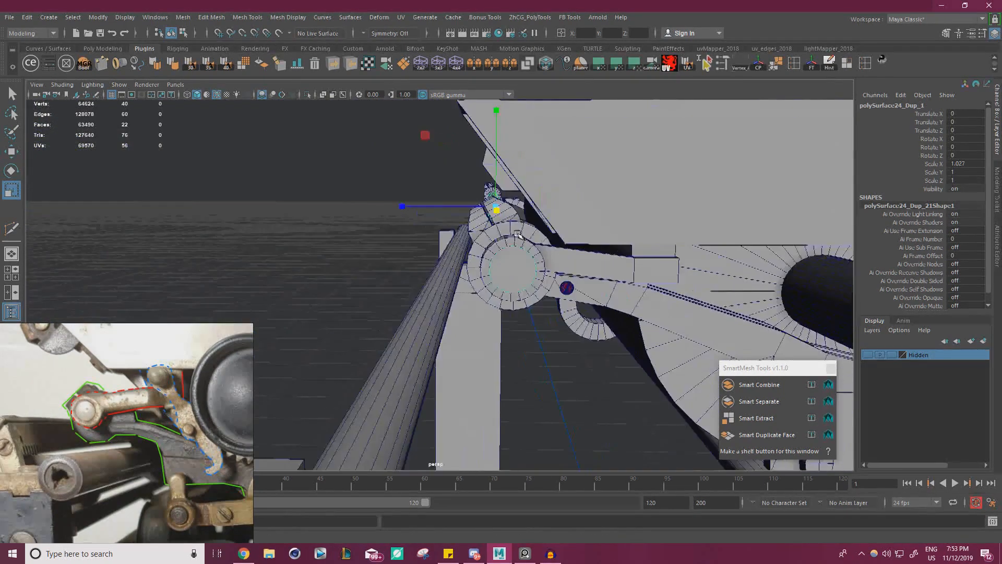
pyautogui.press('w')
pyautogui.keyDown('alt'); pyautogui.moveTo(582, 254); pyautogui.dragTo(586, 281); pyautogui.keyUp('alt')
pyautogui.moveTo(402, 217); pyautogui.dragTo(402, 260, button='right')
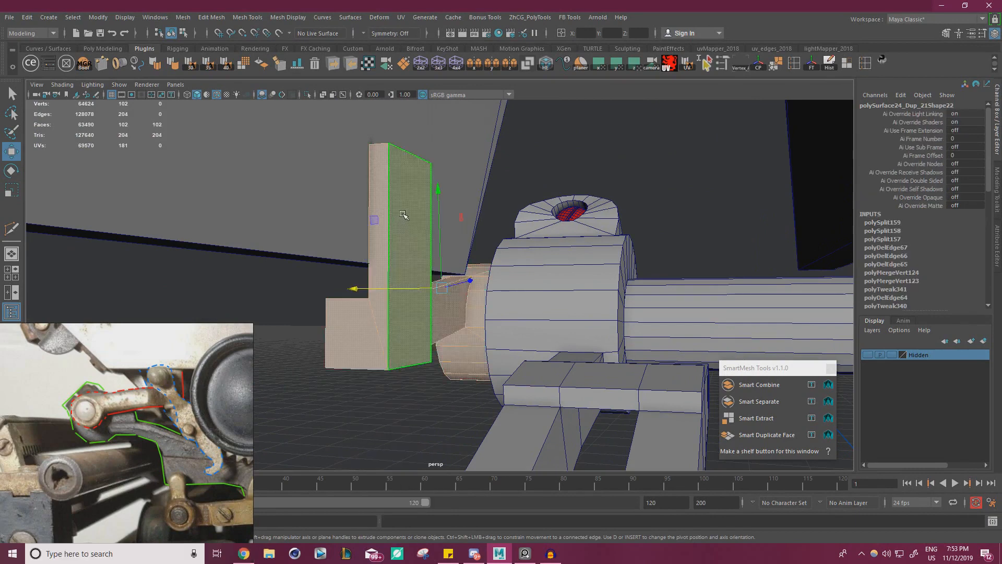
pyautogui.keyDown('alt'); pyautogui.moveTo(405, 215); pyautogui.dragTo(407, 251); pyautogui.keyUp('alt')
pyautogui.click(409, 226)
pyautogui.moveTo(411, 185); pyautogui.dragTo(406, 124)
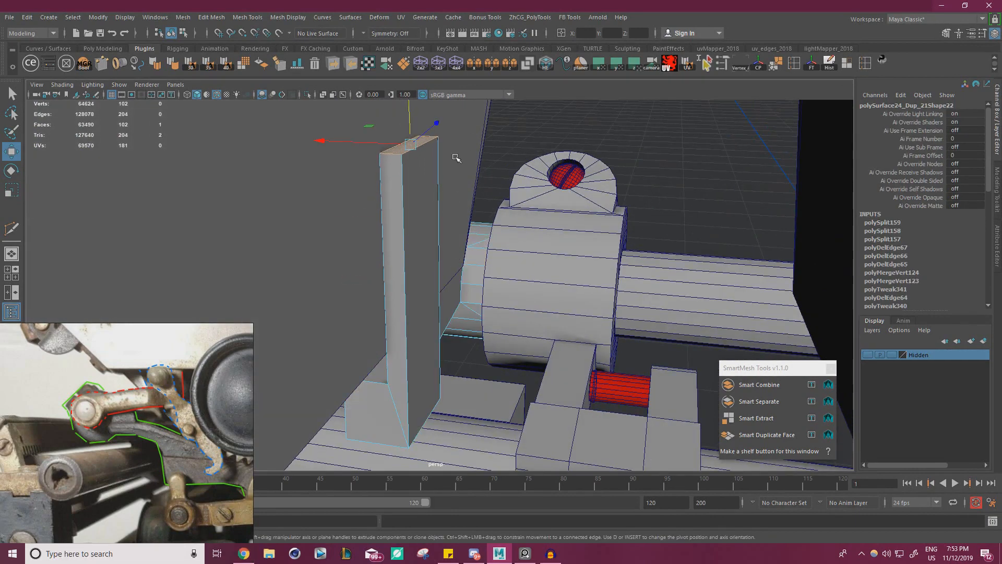
pyautogui.hotkey('ctrl', 'z')
# Change the Move tool's axis orientation for adjusting the upright plate's top face.
pyautogui.doubleClick(15, 156)
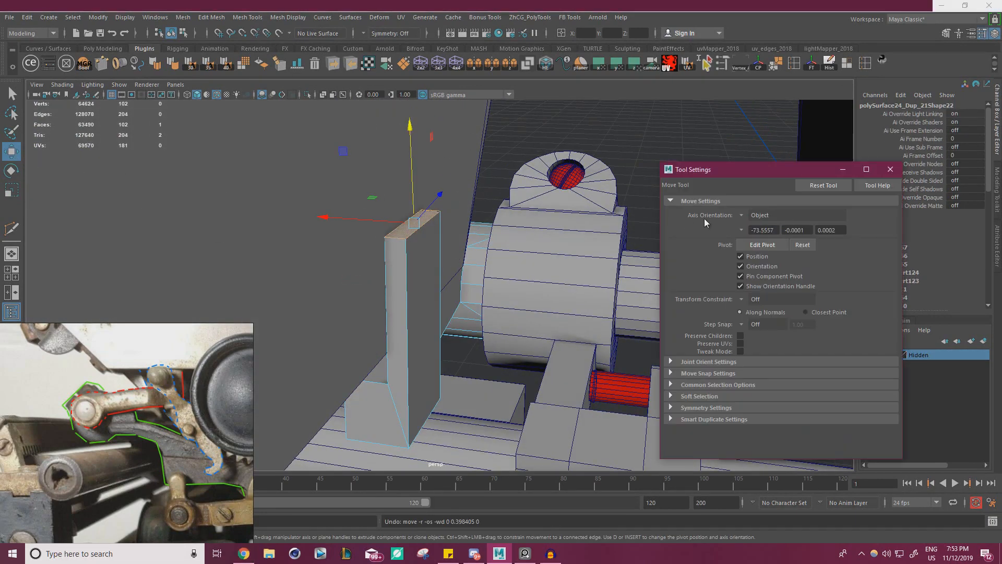
pyautogui.click(743, 216)
pyautogui.click(756, 231)
pyautogui.keyDown('alt'); pyautogui.moveTo(470, 209); pyautogui.dragTo(446, 150); pyautogui.keyUp('alt')
pyautogui.keyDown('alt'); pyautogui.moveTo(518, 203); pyautogui.dragTo(498, 230); pyautogui.keyUp('alt')
pyautogui.click(891, 170)
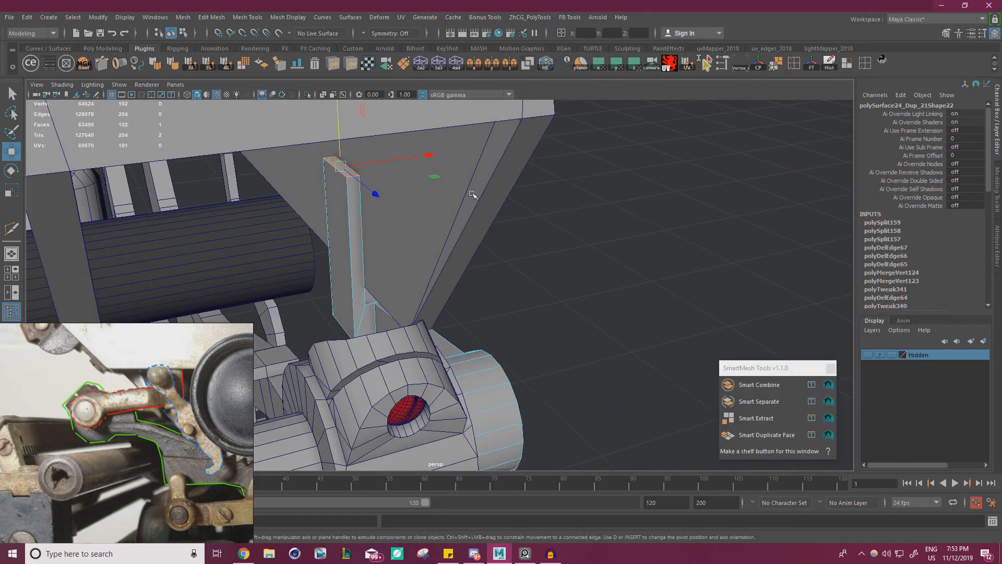
pyautogui.scroll(3, 469, 190)
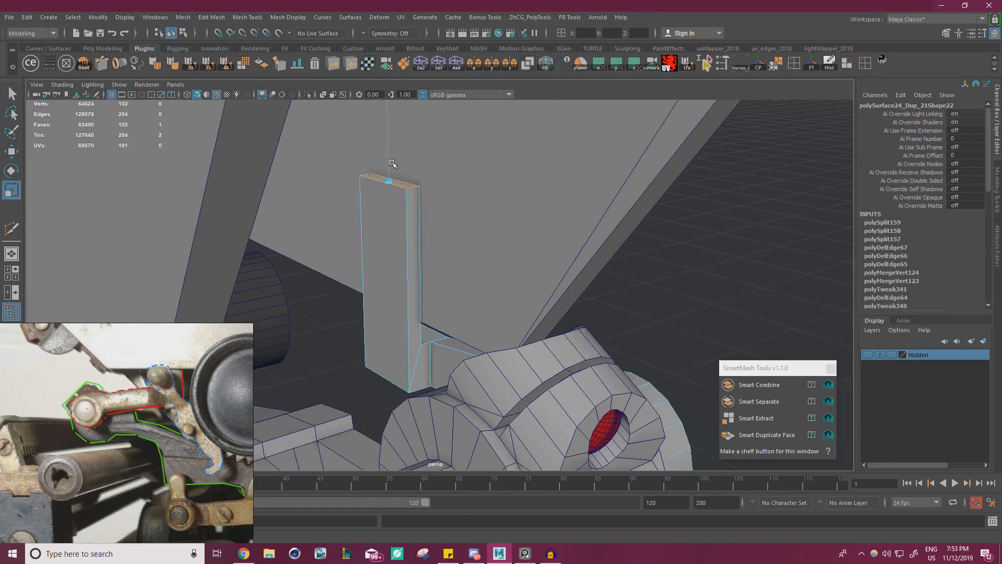
pyautogui.press('w')
pyautogui.scroll(3, 488, 272)
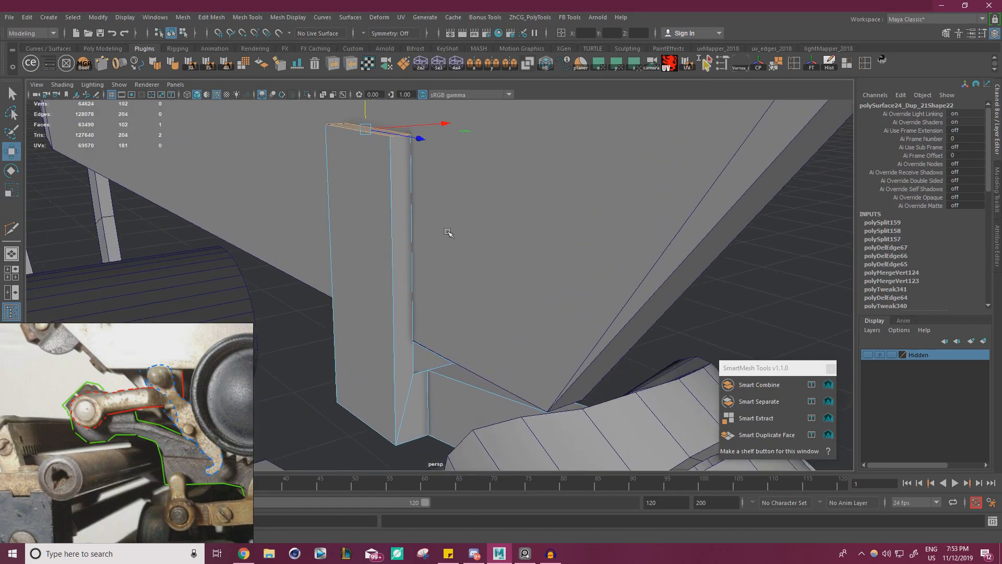
# Insert an edge loop around the lever's upright plate, a short distance below its top edge.
pyautogui.press('y')
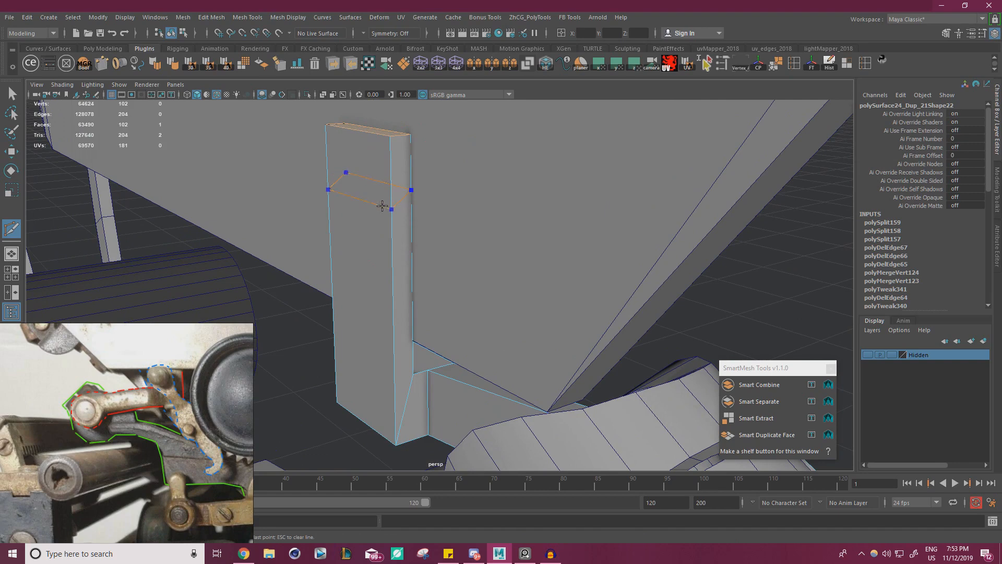
pyautogui.keyDown('ctrl'); pyautogui.click(383, 206); pyautogui.keyUp('ctrl')
pyautogui.press('r')
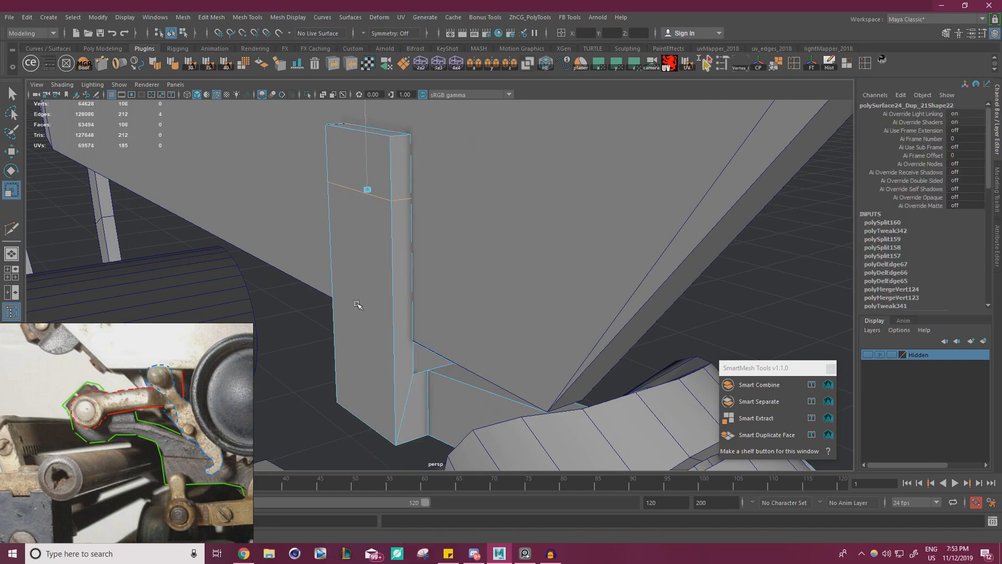
pyautogui.press('w')
# Select the two opposite narrow side faces above the new loop and extrude them with a thickness of 0.2.
pyautogui.moveTo(397, 175); pyautogui.dragTo(398, 208, button='right')
pyautogui.click(399, 171)
pyautogui.scroll(2, 406, 188)
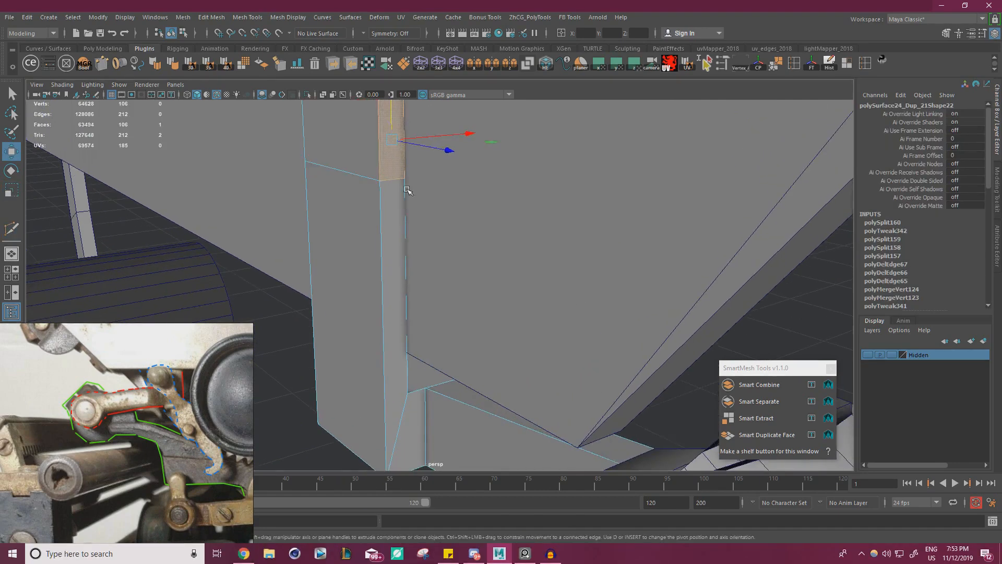
pyautogui.keyDown('alt'); pyautogui.moveTo(412, 208); pyautogui.dragTo(441, 293, button='middle'); pyautogui.keyUp('alt')
pyautogui.keyDown('alt'); pyautogui.moveTo(441, 293); pyautogui.dragTo(588, 290); pyautogui.keyUp('alt')
pyautogui.keyDown('alt'); pyautogui.moveTo(403, 272); pyautogui.dragTo(505, 257, button='middle'); pyautogui.keyUp('alt')
pyautogui.keyDown('shift'); pyautogui.click(434, 253); pyautogui.keyUp('shift')
pyautogui.keyDown('alt'); pyautogui.moveTo(527, 254); pyautogui.dragTo(481, 282); pyautogui.keyUp('alt')
pyautogui.scroll(-5, 447, 255)
pyautogui.hotkey('ctrl', 'e')
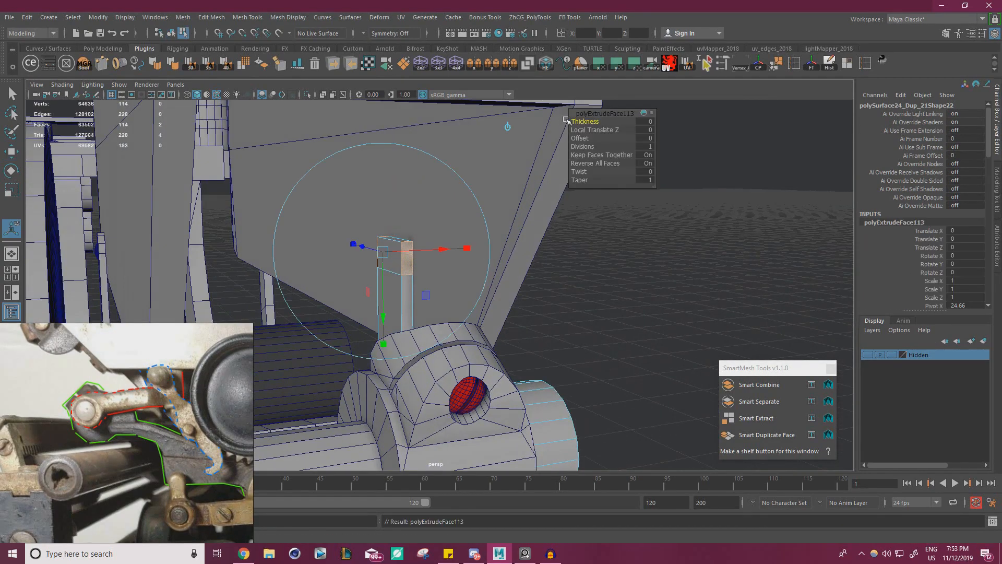
pyautogui.keyDown('alt'); pyautogui.moveTo(473, 183); pyautogui.dragTo(493, 228); pyautogui.keyUp('alt')
pyautogui.keyDown('alt'); pyautogui.moveTo(493, 228); pyautogui.dragTo(544, 230, button='right'); pyautogui.keyUp('alt')
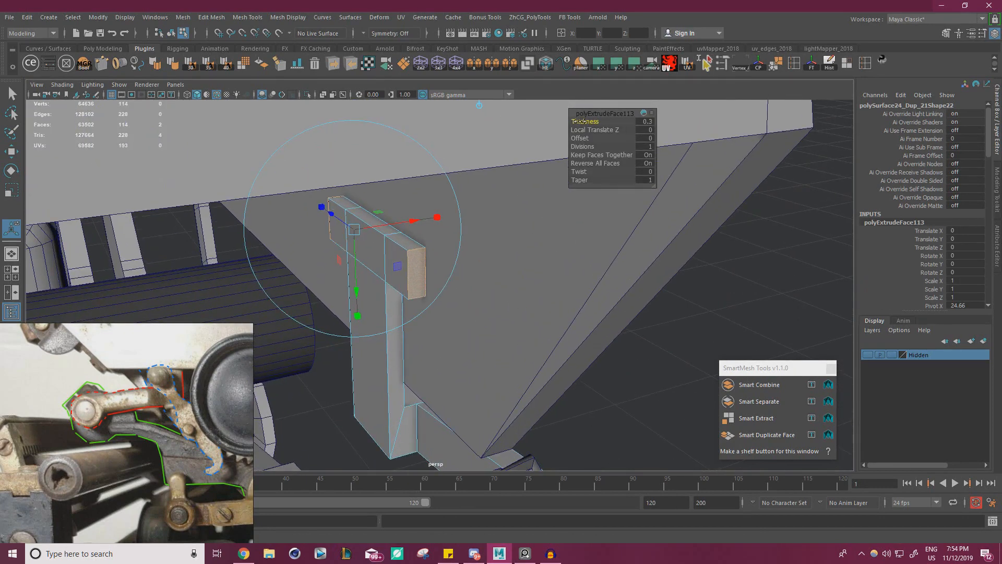
pyautogui.keyDown('alt'); pyautogui.moveTo(465, 268); pyautogui.dragTo(483, 233); pyautogui.keyUp('alt')
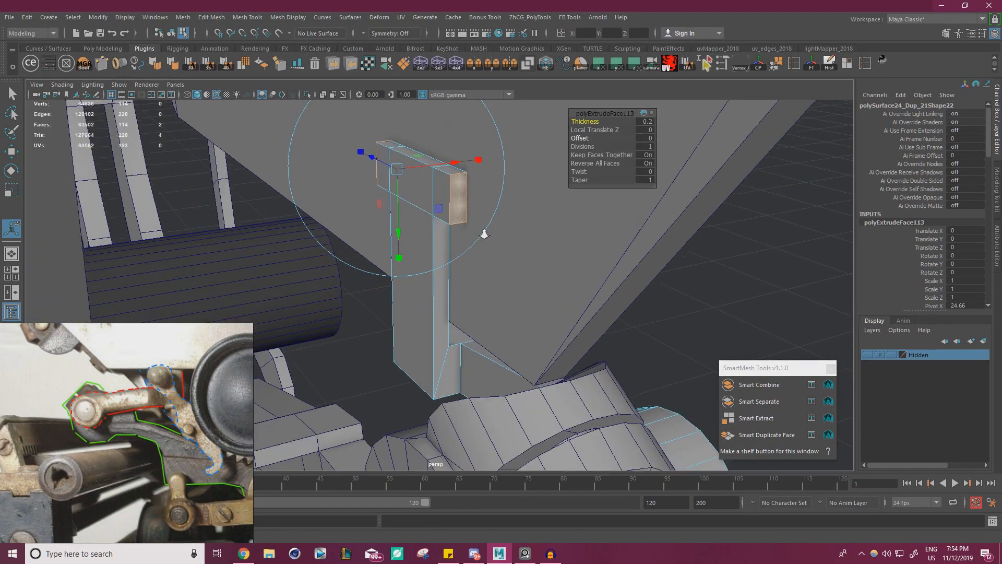
# Select the broad flat faces on one side of the T-shaped plate and move them to adjust the plate's thickness.
pyautogui.press('w')
pyautogui.doubleClick(439, 208)
pyautogui.click(438, 208)
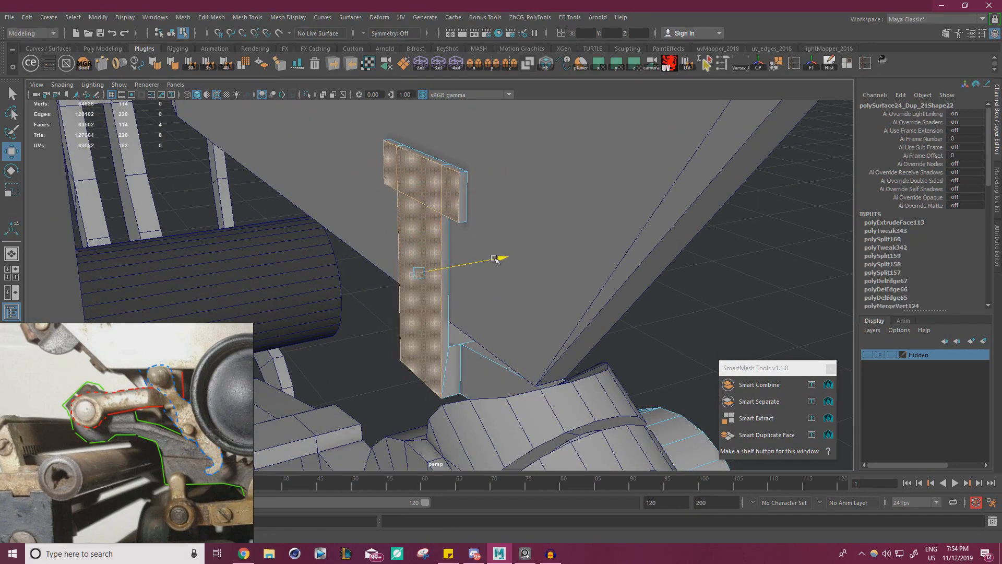
pyautogui.keyDown('alt'); pyautogui.moveTo(515, 281); pyautogui.dragTo(313, 238, button='right'); pyautogui.keyUp('alt')
pyautogui.keyDown('alt'); pyautogui.moveTo(313, 238); pyautogui.dragTo(553, 223); pyautogui.keyUp('alt')
pyautogui.click(548, 233)
pyautogui.keyDown('alt'); pyautogui.moveTo(502, 244); pyautogui.dragTo(434, 229); pyautogui.keyUp('alt')
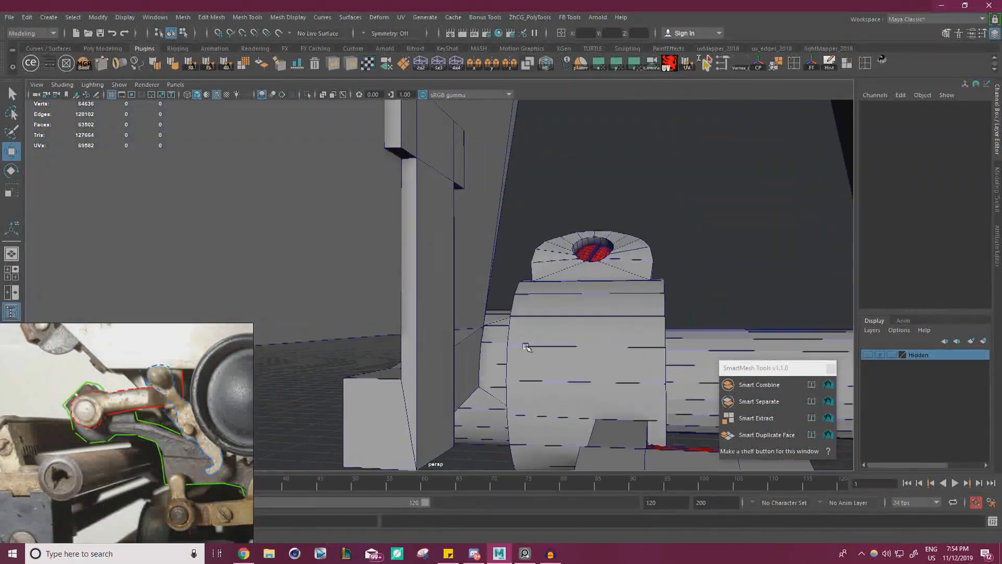
pyautogui.click(431, 224)
pyautogui.moveTo(432, 224); pyautogui.dragTo(435, 261, button='right')
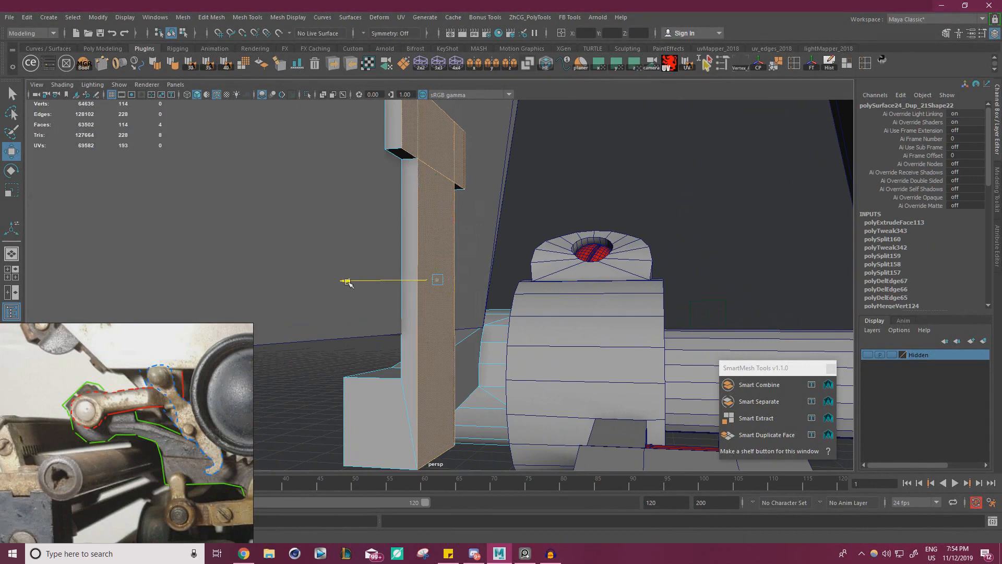
pyautogui.keyDown('alt'); pyautogui.moveTo(349, 282); pyautogui.dragTo(441, 308); pyautogui.keyUp('alt')
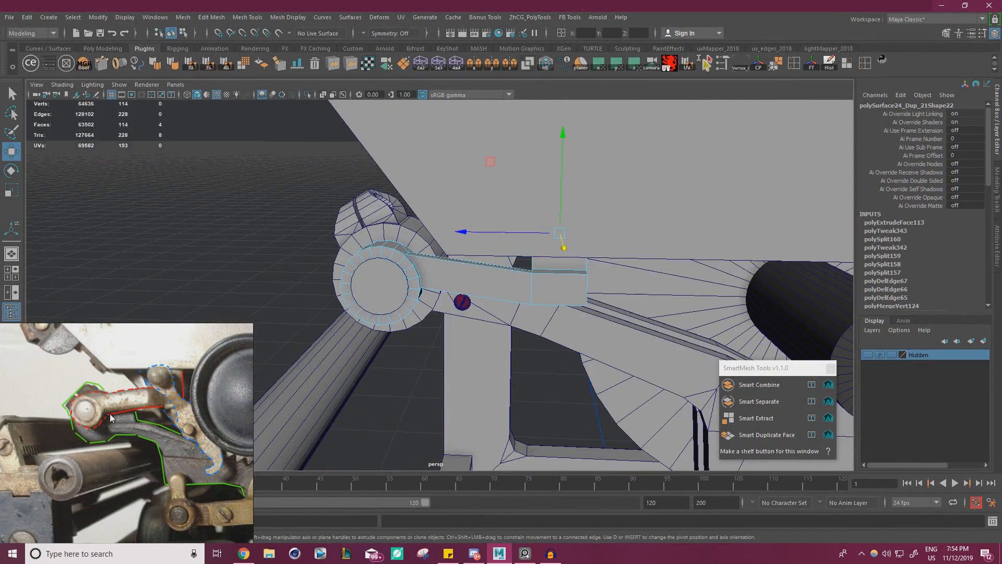
# Switch to the reference board and examine the carriage end beside the platen knob in the typewriter's close-up photo.
pyautogui.scroll(-6, 210, 346)
pyautogui.moveTo(75, 390); pyautogui.dragTo(482, 244, button='right')
pyautogui.click(407, 175)
pyautogui.moveTo(408, 178); pyautogui.dragTo(231, 81)
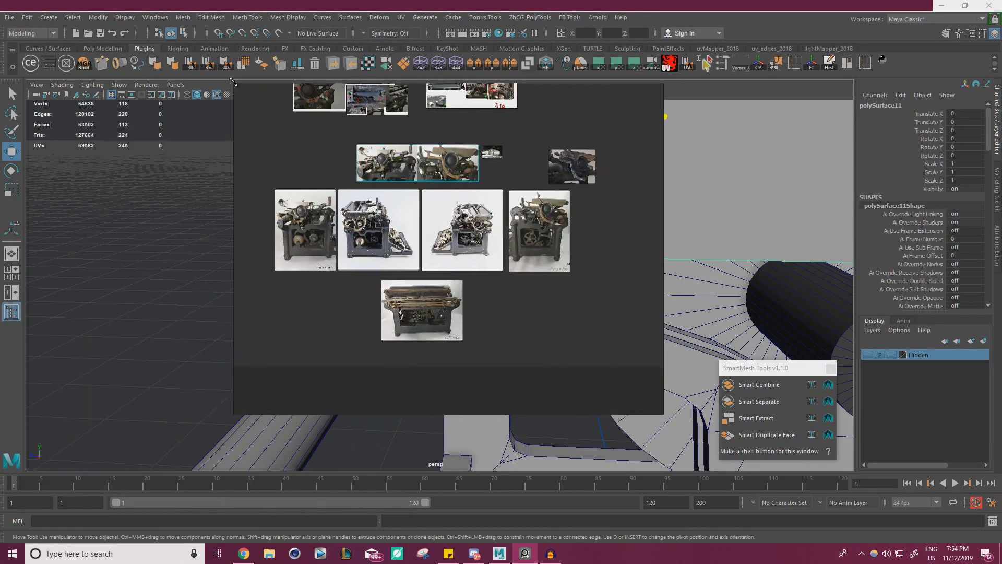
pyautogui.scroll(-5, 389, 258)
pyautogui.scroll(5, 354, 255)
pyautogui.moveTo(251, 196); pyautogui.dragTo(577, 302, button='middle')
pyautogui.scroll(2, 354, 254)
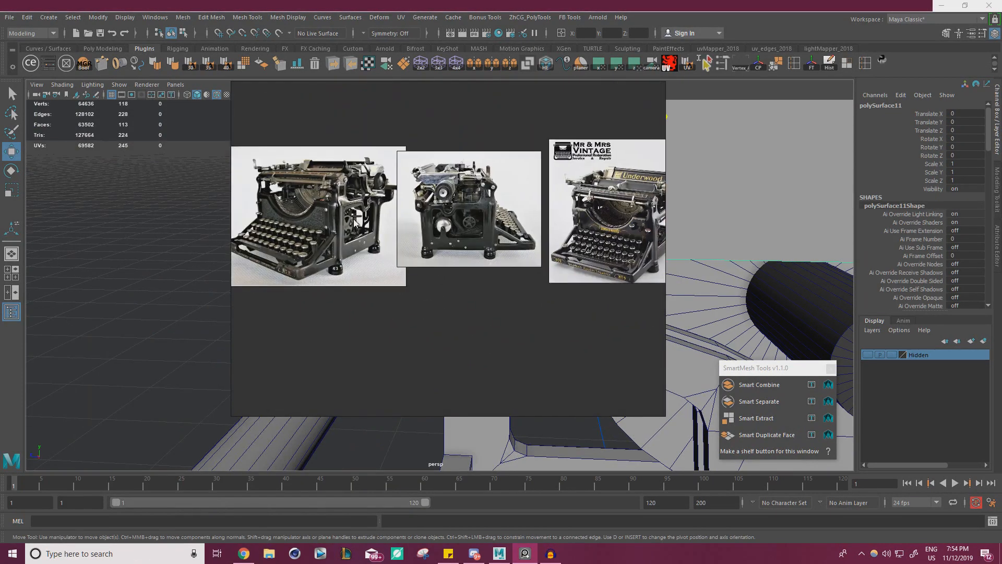
pyautogui.moveTo(326, 103); pyautogui.dragTo(343, 330, button='middle')
pyautogui.scroll(3, 372, 264)
pyautogui.moveTo(530, 253); pyautogui.dragTo(402, 253, button='middle')
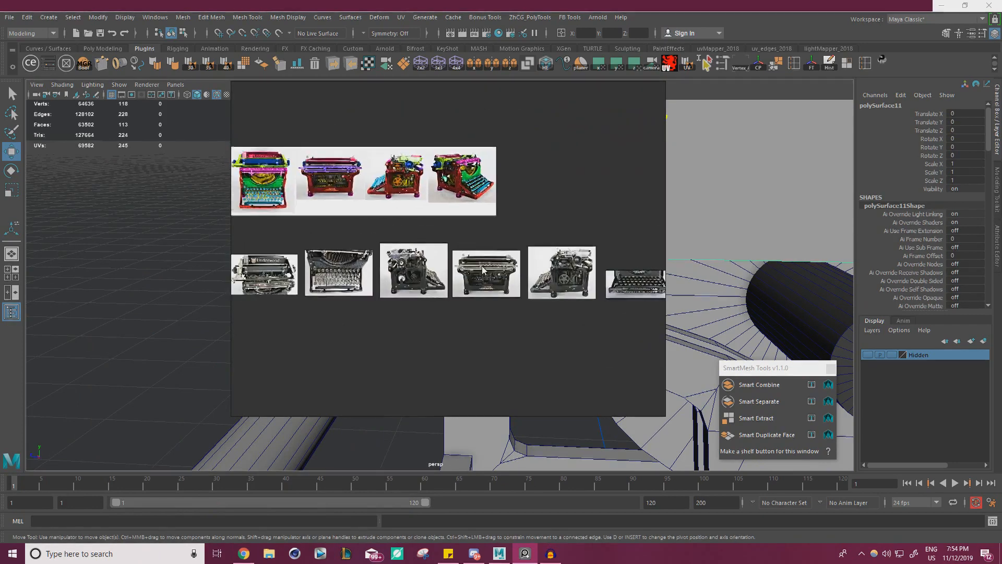
pyautogui.scroll(6, 403, 254)
pyautogui.moveTo(663, 278); pyautogui.dragTo(490, 245, button='middle')
pyautogui.moveTo(601, 242); pyautogui.dragTo(495, 232, button='middle')
pyautogui.scroll(6, 496, 233)
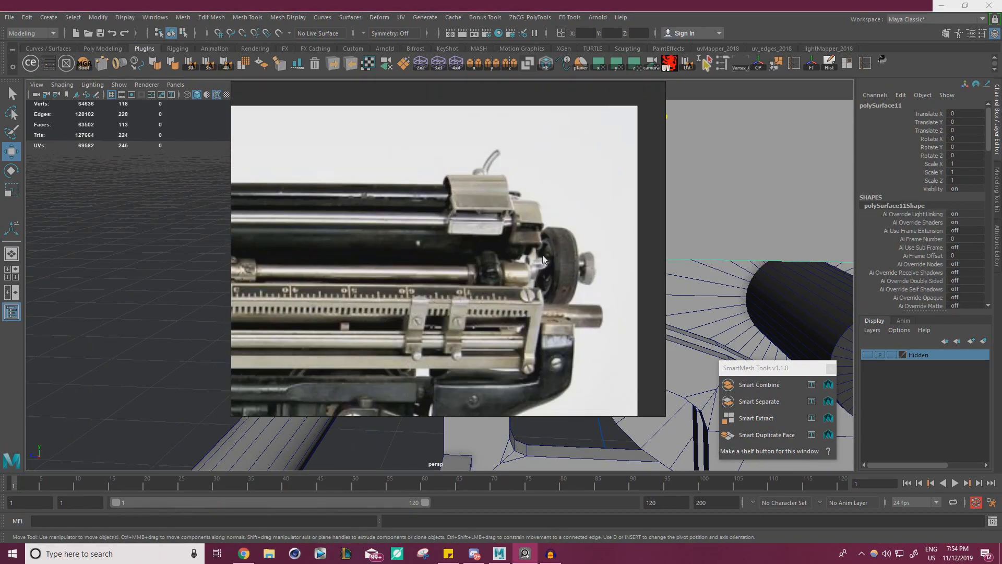
pyautogui.scroll(5, 540, 255)
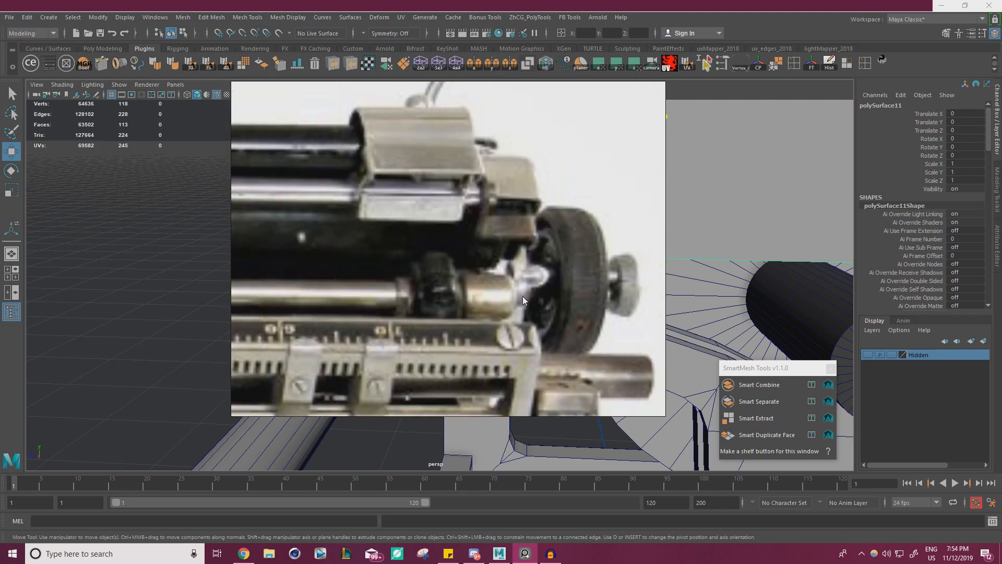
pyautogui.scroll(5, 526, 289)
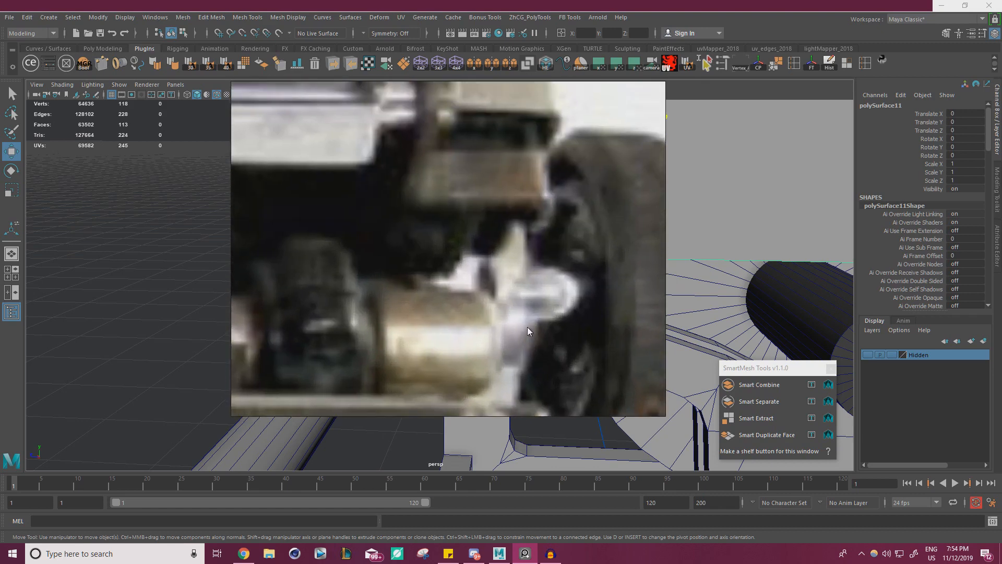
pyautogui.scroll(3, 528, 181)
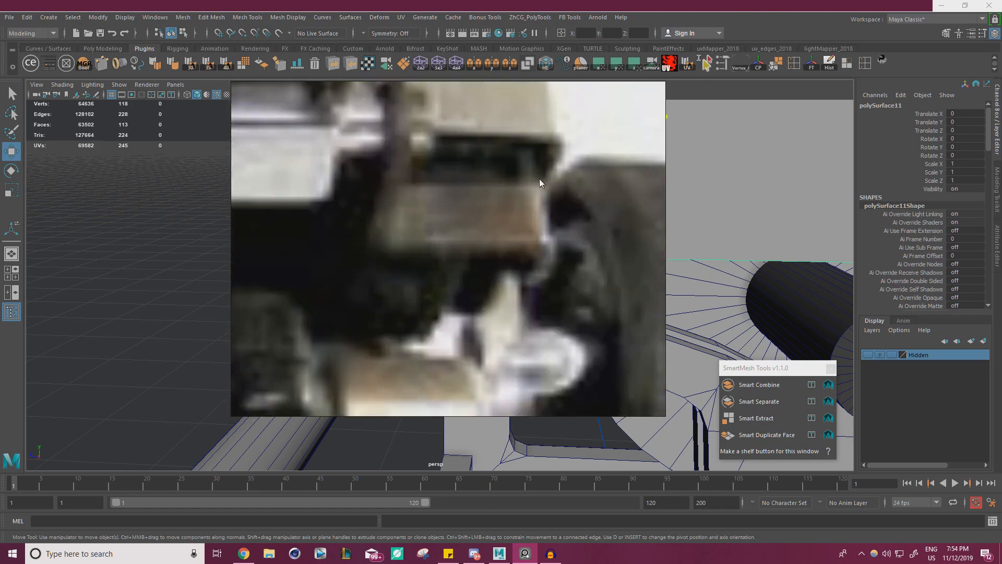
pyautogui.scroll(-8, 518, 224)
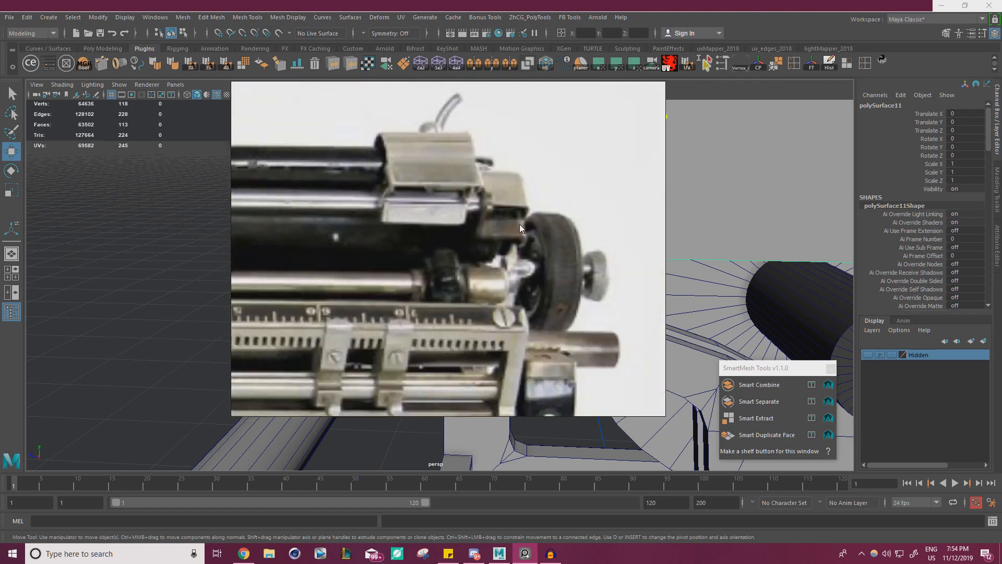
# Return the reference board to the side-view photo of the carriage levers and put its window back beside the model.
pyautogui.moveTo(564, 258); pyautogui.dragTo(485, 213, button='middle')
pyautogui.moveTo(485, 213); pyautogui.dragTo(388, 214, button='right')
pyautogui.scroll(-10, 388, 218)
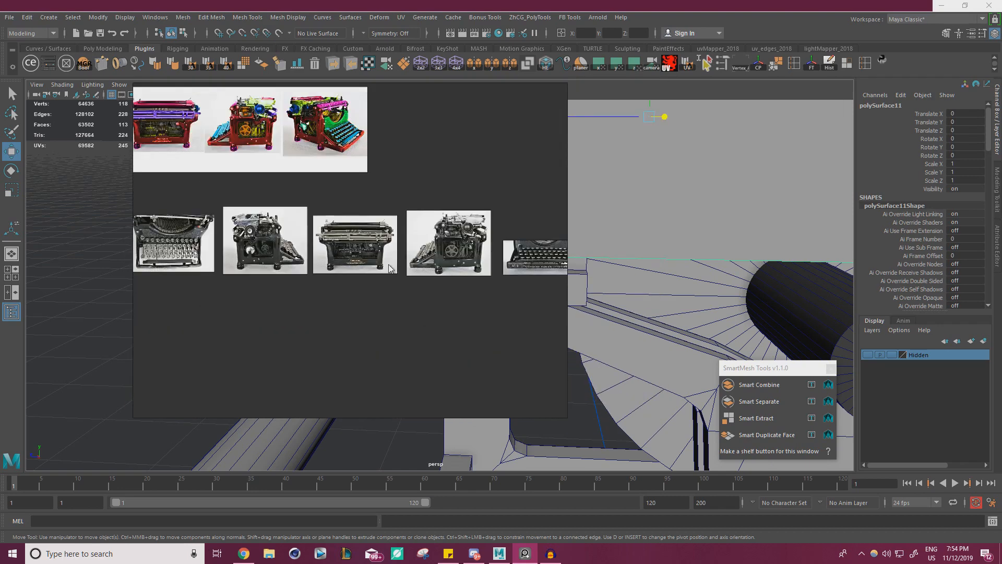
pyautogui.scroll(7, 402, 207)
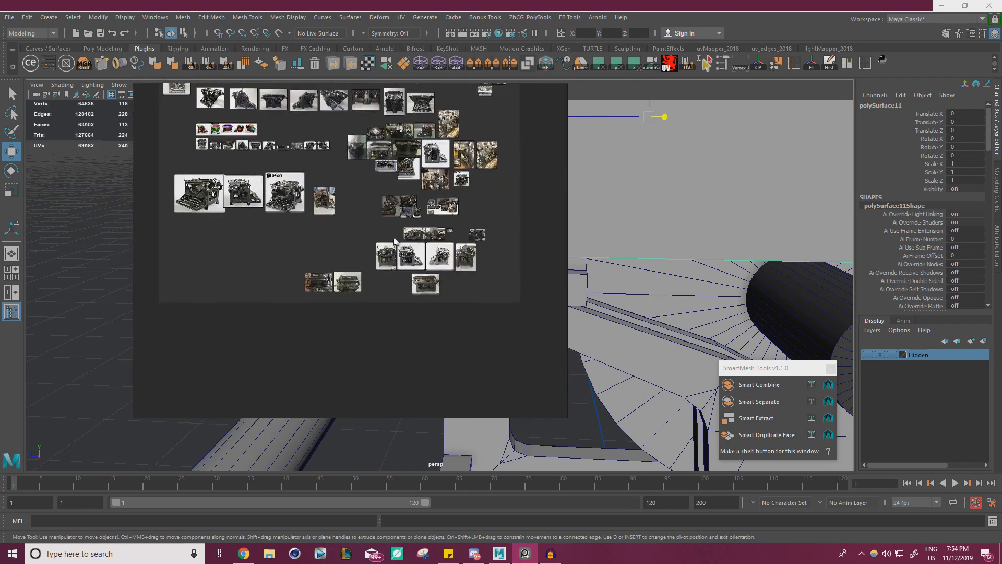
pyautogui.scroll(9, 338, 283)
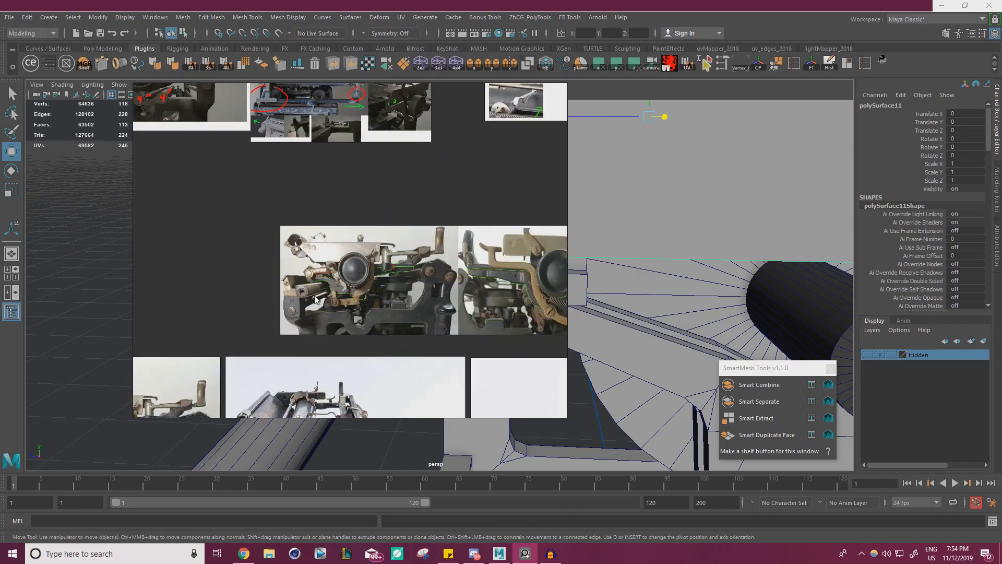
pyautogui.moveTo(346, 278); pyautogui.dragTo(0, 289, button='right')
# Select the lever with the T-shaped plate and isolate it in the viewport.
pyautogui.keyDown('alt'); pyautogui.moveTo(383, 256); pyautogui.dragTo(508, 265); pyautogui.keyUp('alt')
pyautogui.keyDown('alt'); pyautogui.moveTo(507, 265); pyautogui.dragTo(538, 276, button='middle'); pyautogui.keyUp('alt')
pyautogui.scroll(3, 538, 277)
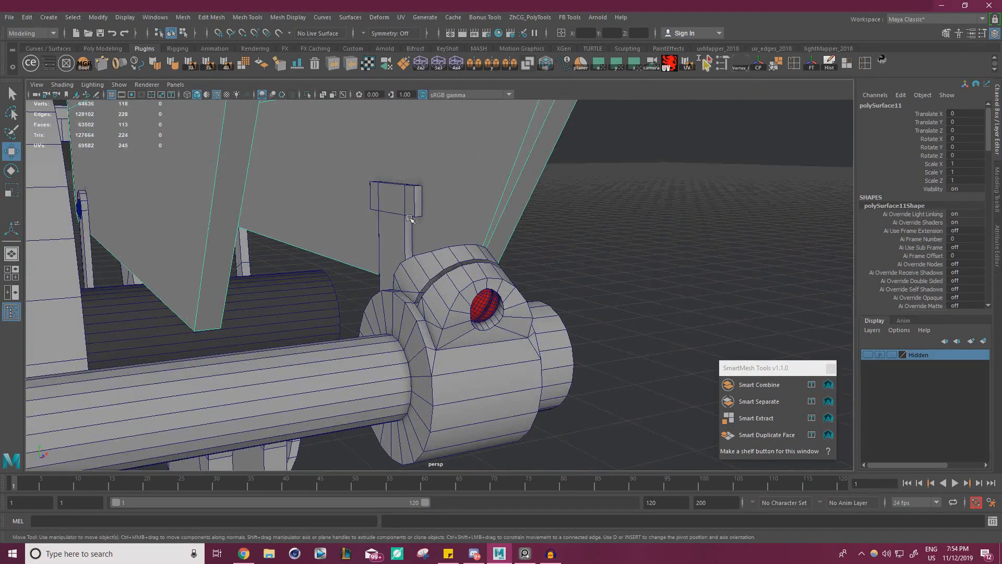
pyautogui.click(401, 203)
pyautogui.click(308, 94)
pyautogui.keyDown('alt'); pyautogui.moveTo(355, 175); pyautogui.dragTo(433, 240); pyautogui.keyUp('alt')
pyautogui.keyDown('alt'); pyautogui.moveTo(433, 240); pyautogui.dragTo(478, 256, button='right'); pyautogui.keyUp('alt')
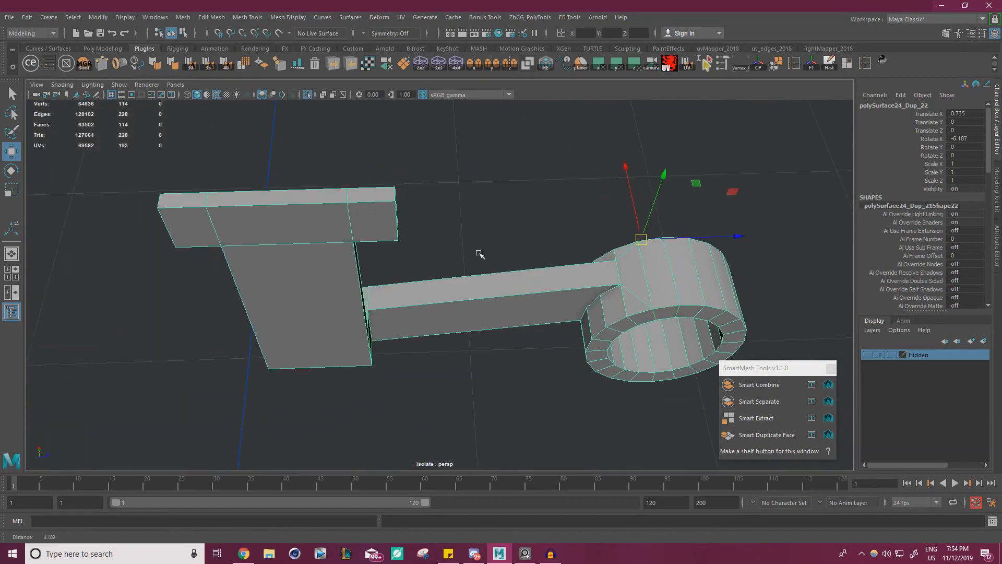
pyautogui.moveTo(318, 208); pyautogui.dragTo(314, 168, button='right')
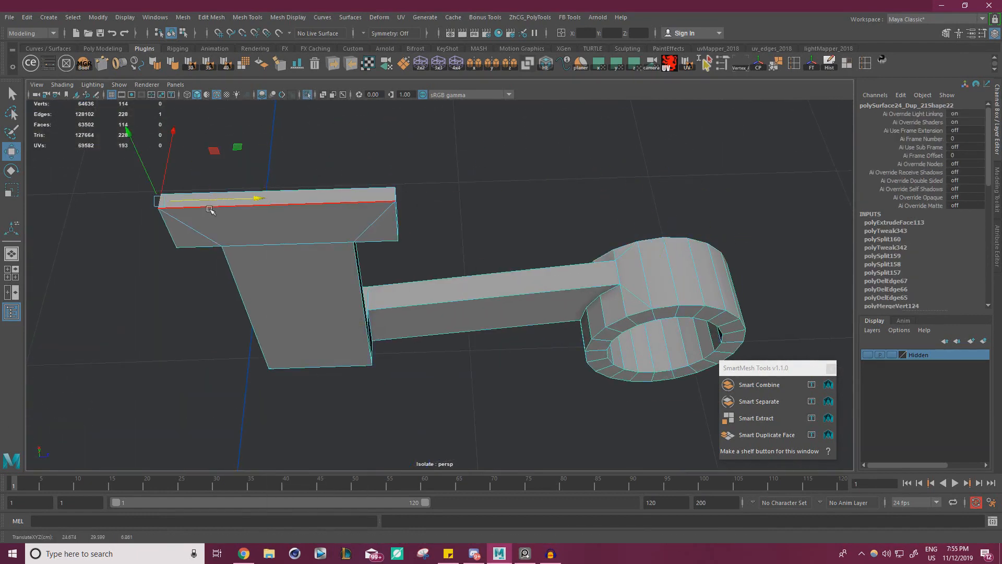
pyautogui.moveTo(210, 210); pyautogui.dragTo(139, 199, button='right')
pyautogui.scroll(-3, 168, 194)
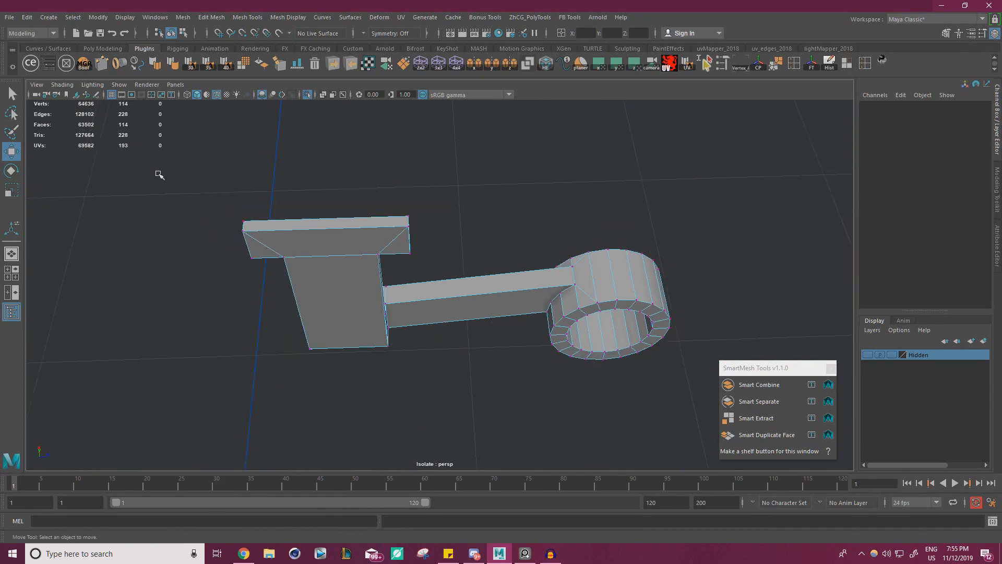
pyautogui.hotkey('ctrl', 'z')
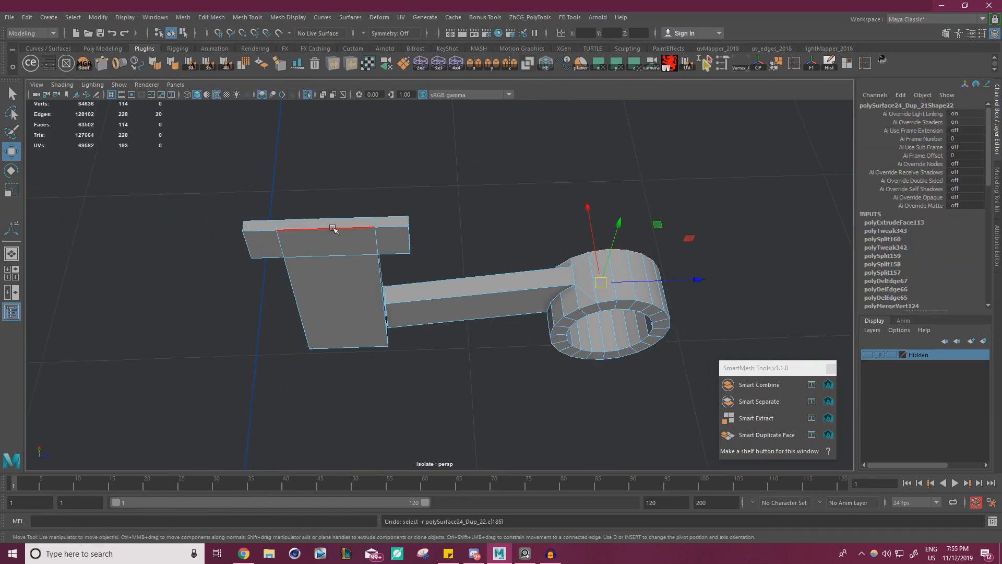
# Delete the leftover edges crossing the head of the T-shaped plate and deselect the lever.
pyautogui.moveTo(336, 229); pyautogui.dragTo(288, 236, button='right')
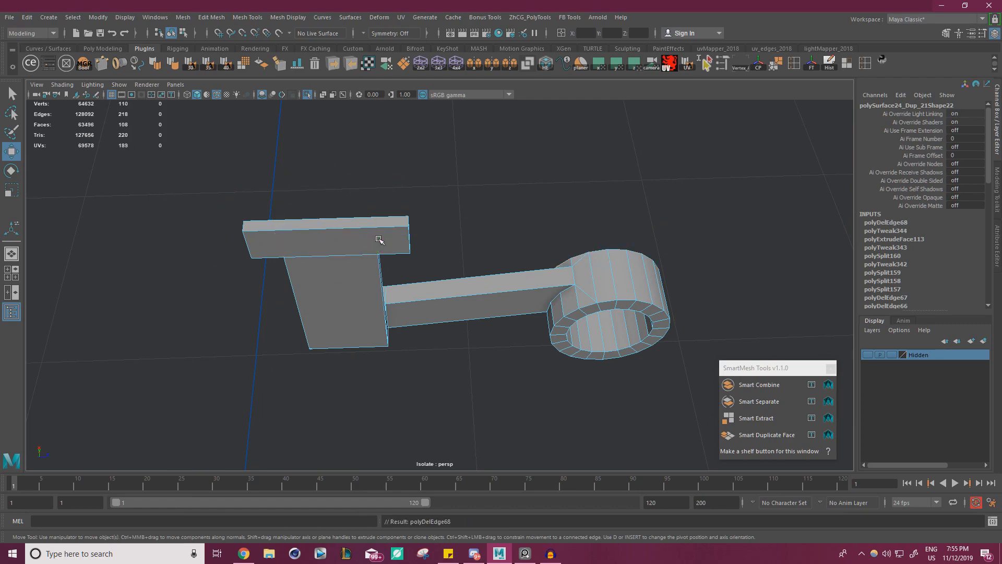
pyautogui.keyDown('alt'); pyautogui.moveTo(380, 240); pyautogui.dragTo(176, 174); pyautogui.keyUp('alt')
pyautogui.click(590, 165)
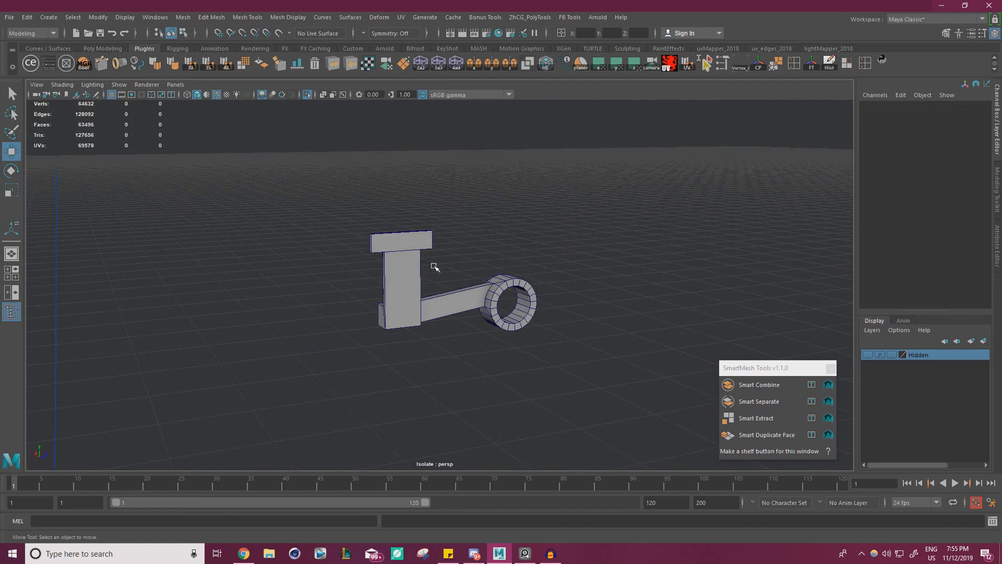
# Apply a soft-edge angle preset to the isolated bracket with the ring end, and deselect it.
pyautogui.keyDown('alt'); pyautogui.moveTo(434, 267); pyautogui.dragTo(291, 275, button='right'); pyautogui.keyUp('alt')
pyautogui.keyDown('alt'); pyautogui.moveTo(291, 275); pyautogui.dragTo(251, 277); pyautogui.keyUp('alt')
pyautogui.keyDown('alt'); pyautogui.moveTo(250, 276); pyautogui.dragTo(319, 235, button='right'); pyautogui.keyUp('alt')
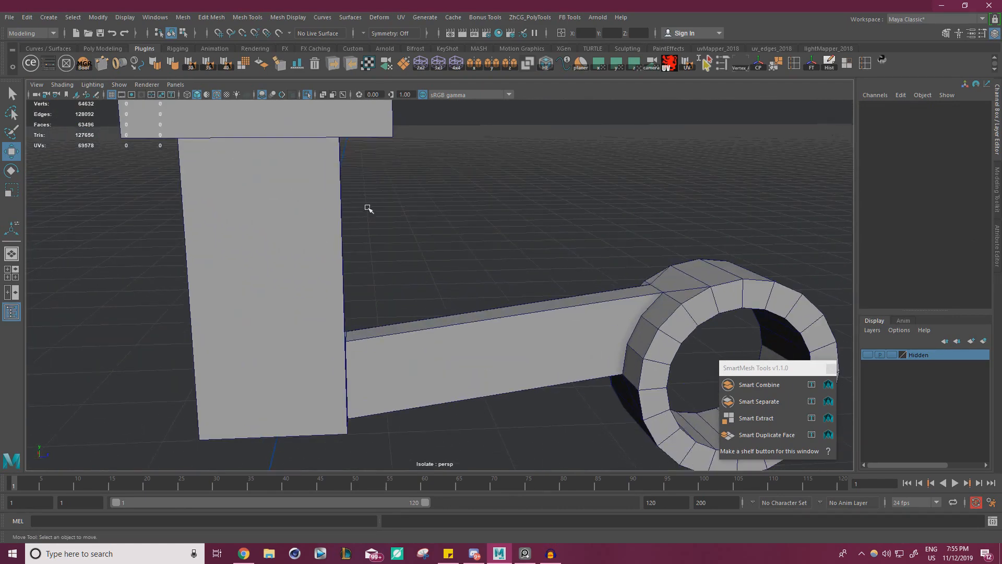
pyautogui.keyDown('alt'); pyautogui.moveTo(398, 207); pyautogui.dragTo(230, 261, button='right'); pyautogui.keyUp('alt')
pyautogui.keyDown('alt'); pyautogui.moveTo(230, 261); pyautogui.dragTo(262, 245); pyautogui.keyUp('alt')
pyautogui.keyDown('alt'); pyautogui.moveTo(261, 245); pyautogui.dragTo(366, 242, button='right'); pyautogui.keyUp('alt')
pyautogui.keyDown('alt'); pyautogui.moveTo(365, 243); pyautogui.dragTo(396, 282); pyautogui.keyUp('alt')
pyautogui.click(483, 290)
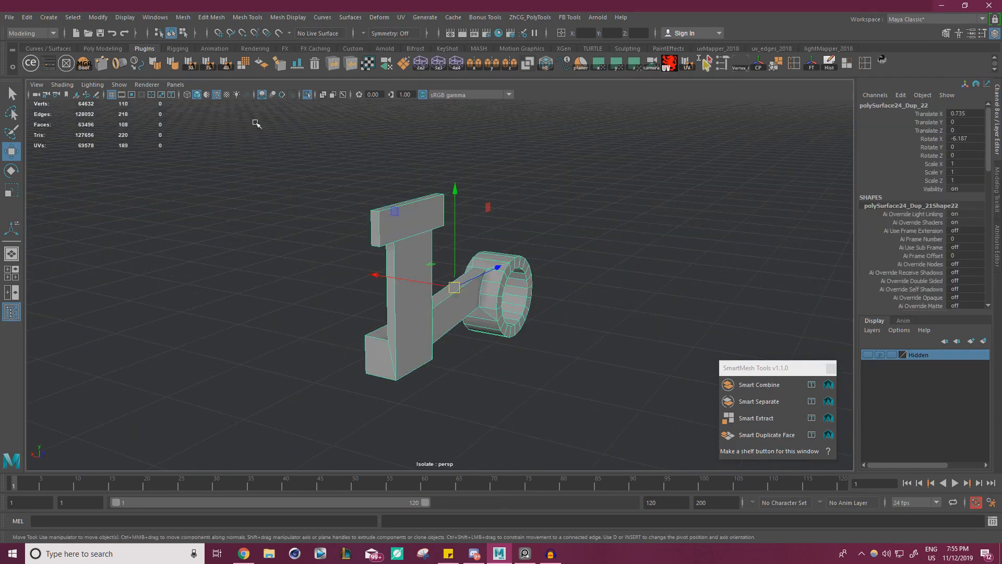
pyautogui.click(229, 69)
pyautogui.click(252, 235)
# Select the vertices along the lower edge of the bracket's crossbar and adjust their height against the surrounding model.
pyautogui.keyDown('alt'); pyautogui.moveTo(252, 235); pyautogui.dragTo(388, 283); pyautogui.keyUp('alt')
pyautogui.click(324, 206)
pyautogui.moveTo(324, 206); pyautogui.dragTo(272, 210, button='right')
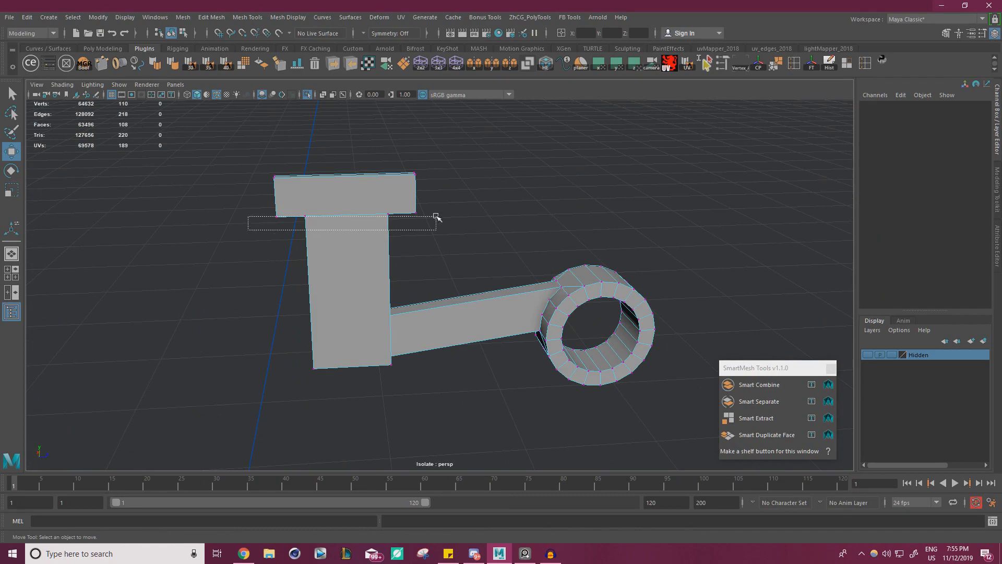
pyautogui.moveTo(436, 216); pyautogui.dragTo(436, 216)
pyautogui.click(307, 95)
pyautogui.keyDown('alt'); pyautogui.moveTo(371, 139); pyautogui.dragTo(380, 190); pyautogui.keyUp('alt')
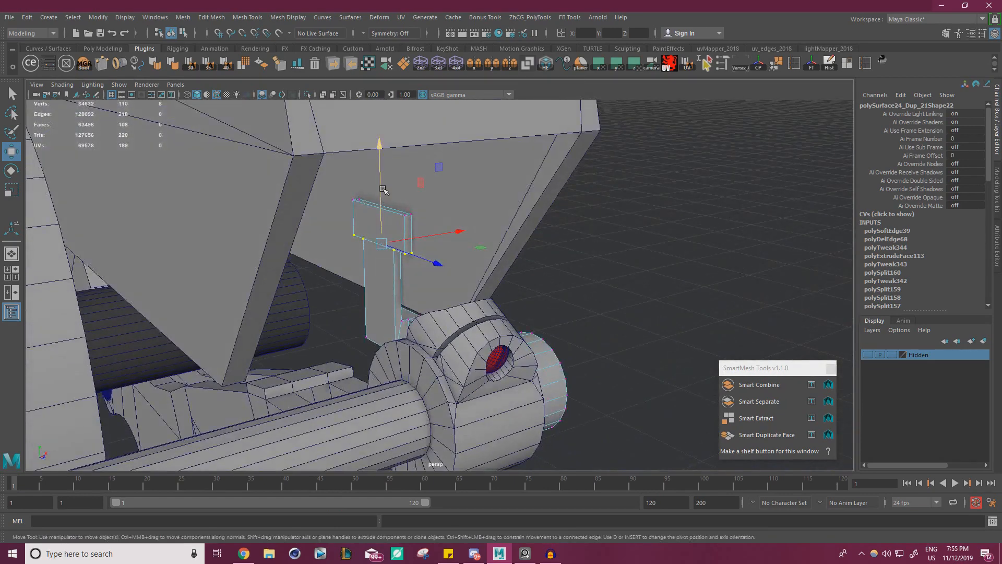
pyautogui.click(380, 190)
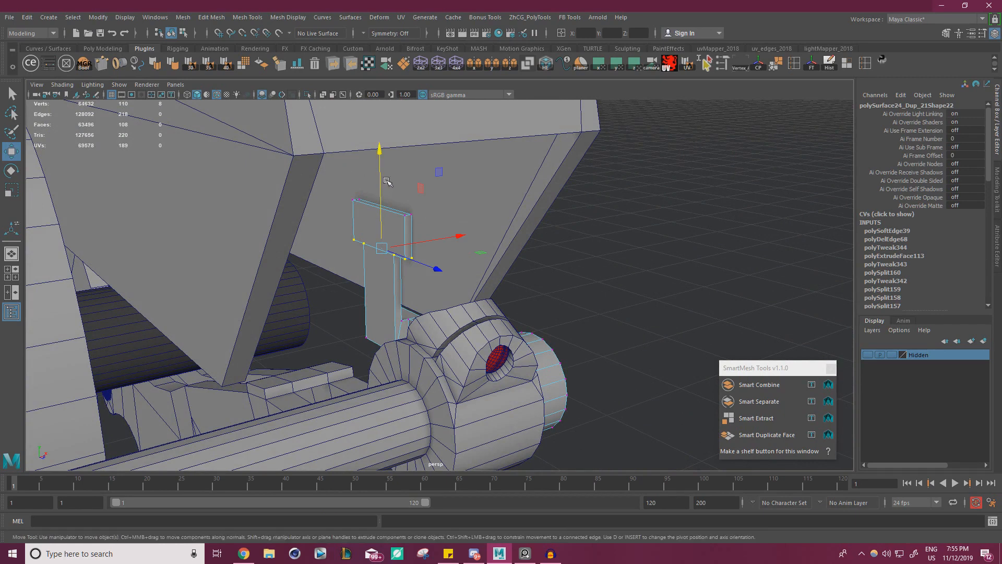
pyautogui.click(380, 181)
pyautogui.moveTo(632, 221); pyautogui.dragTo(672, 197, button='right')
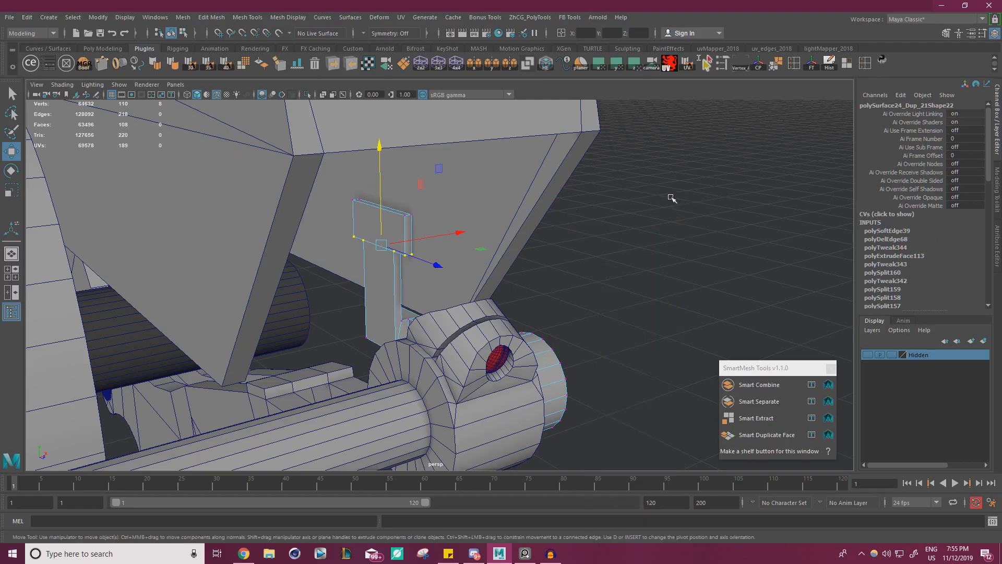
pyautogui.click(672, 196)
# Select the bracket's crossbar and stem faces on one side and move them along the X axis.
pyautogui.scroll(-10, 402, 211)
pyautogui.keyDown('alt'); pyautogui.moveTo(422, 222); pyautogui.dragTo(532, 297); pyautogui.keyUp('alt')
pyautogui.keyDown('alt'); pyautogui.moveTo(533, 297); pyautogui.dragTo(618, 299, button='right'); pyautogui.keyUp('alt')
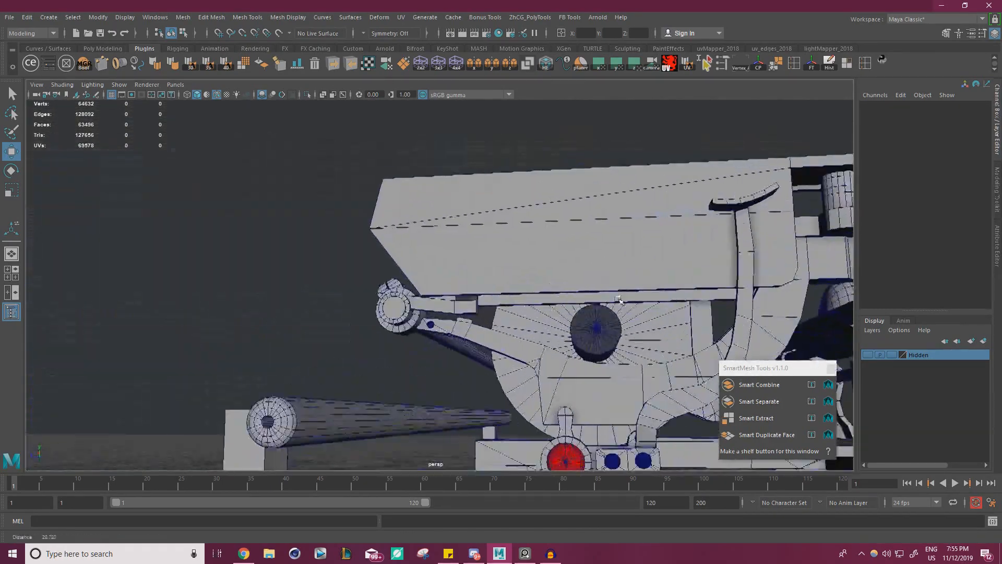
pyautogui.keyDown('alt'); pyautogui.moveTo(618, 299); pyautogui.dragTo(242, 101); pyautogui.keyUp('alt')
pyautogui.click(513, 274)
pyautogui.click(189, 97)
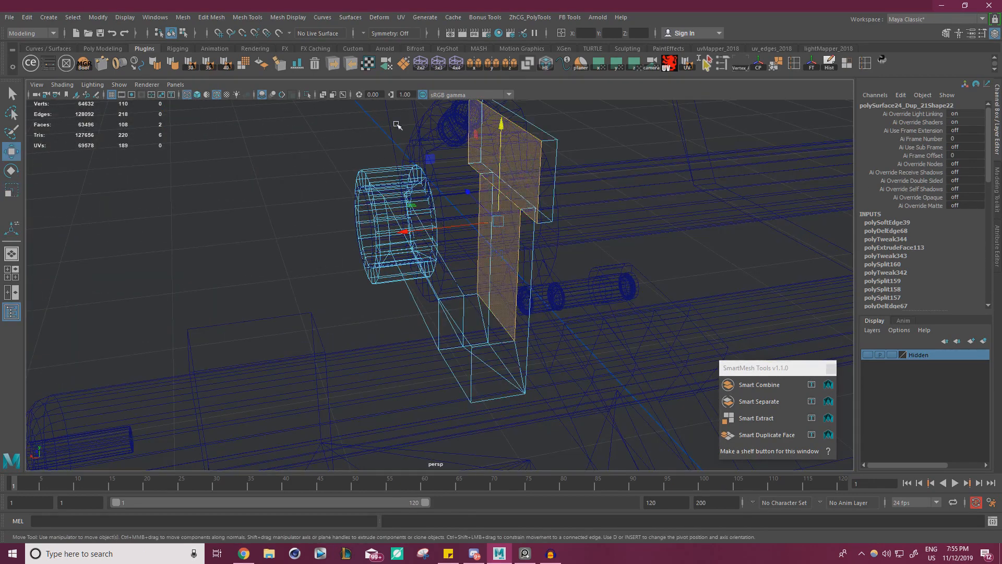
pyautogui.click(196, 95)
pyautogui.keyDown('alt'); pyautogui.moveTo(366, 150); pyautogui.dragTo(380, 164); pyautogui.keyUp('alt')
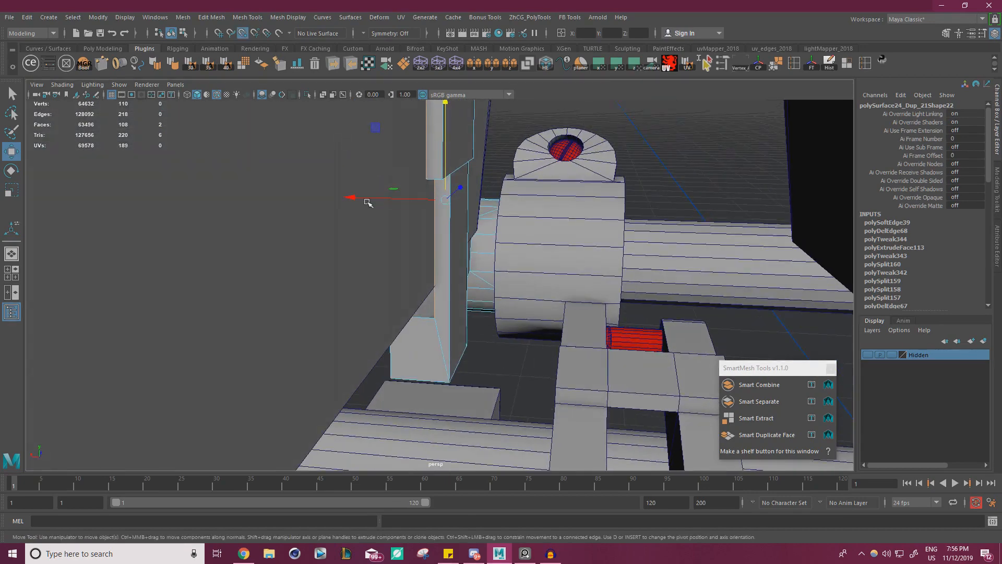
pyautogui.moveTo(492, 227)
pyautogui.keyDown('alt'); pyautogui.mouseDown()
pyautogui.moveTo(525, 212)
pyautogui.moveTo(488, 217)
pyautogui.mouseUp(); pyautogui.keyUp('alt')
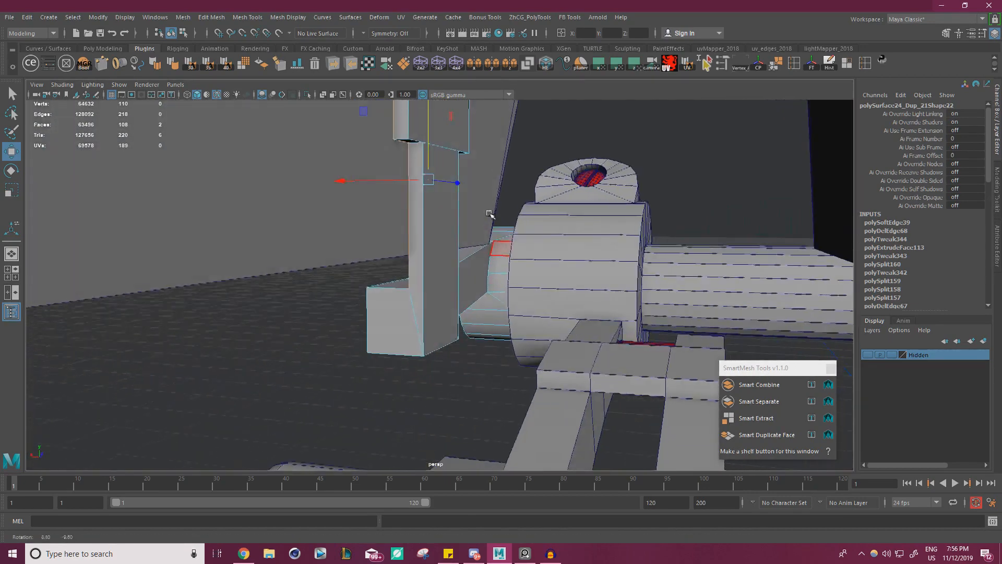
pyautogui.moveTo(331, 186); pyautogui.dragTo(416, 189)
# Select the crossbar and stem faces on the bracket's outer side, shift them along X and return to object selection.
pyautogui.click(415, 188)
pyautogui.keyDown('shift'); pyautogui.click(407, 255); pyautogui.keyUp('shift')
pyautogui.moveTo(323, 248); pyautogui.dragTo(327, 249)
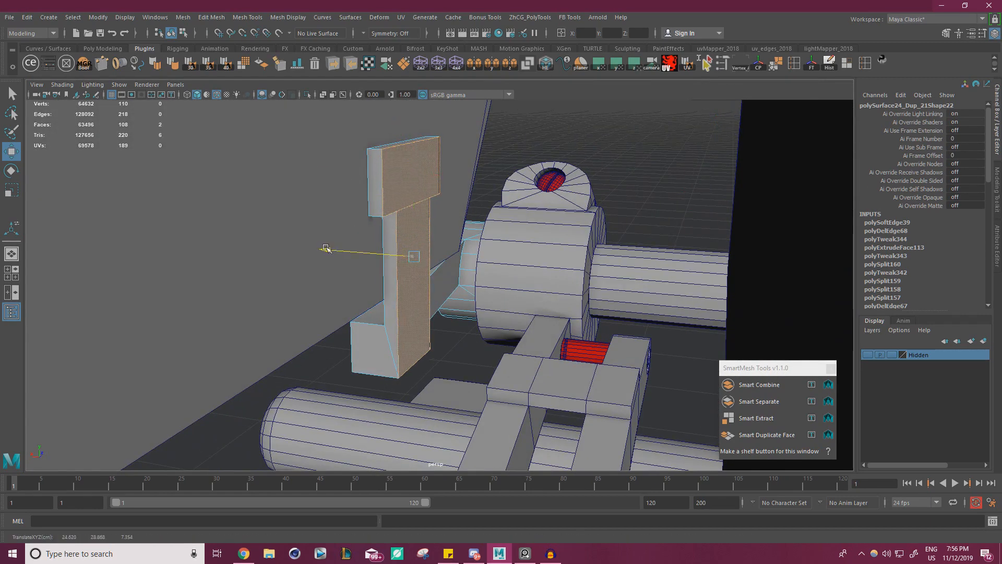
pyautogui.keyDown('alt'); pyautogui.moveTo(327, 249); pyautogui.dragTo(251, 255, button='right'); pyautogui.keyUp('alt')
pyautogui.keyDown('alt'); pyautogui.moveTo(251, 255); pyautogui.dragTo(604, 228); pyautogui.keyUp('alt')
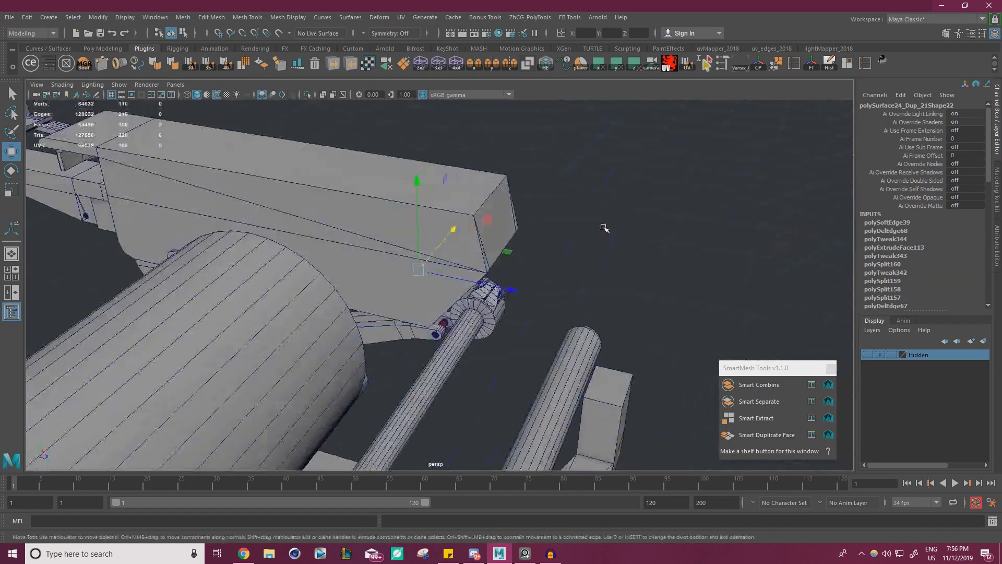
pyautogui.rightClick(581, 185)
pyautogui.moveTo(581, 185); pyautogui.dragTo(633, 170, button='right')
pyautogui.click(677, 188)
pyautogui.keyDown('alt'); pyautogui.moveTo(677, 187); pyautogui.dragTo(490, 187); pyautogui.keyUp('alt')
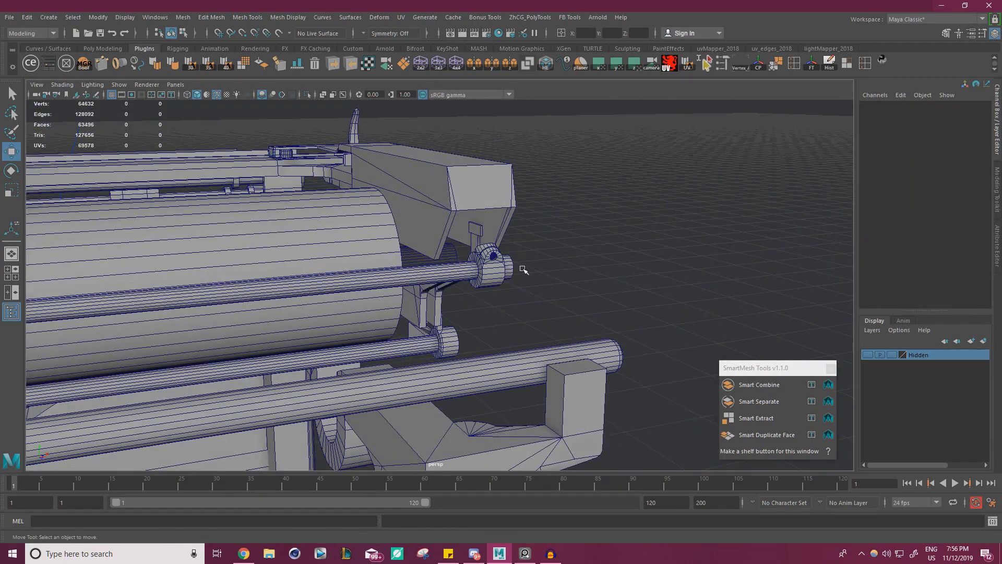
# Create a polygon cylinder and isolate it together with the bracket.
pyautogui.click(54, 18)
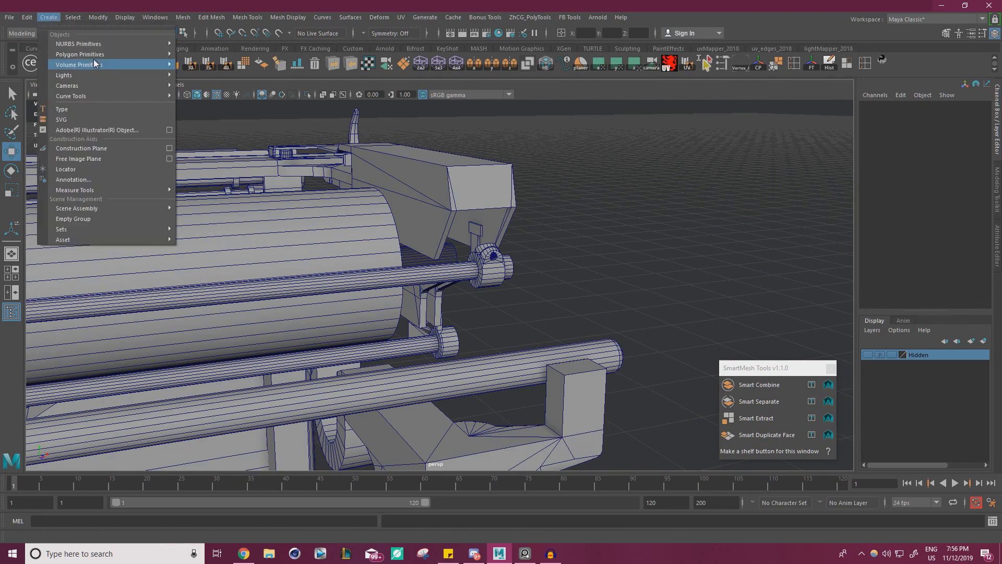
pyautogui.moveTo(105, 54)
pyautogui.click(211, 84)
pyautogui.scroll(-2, 448, 237)
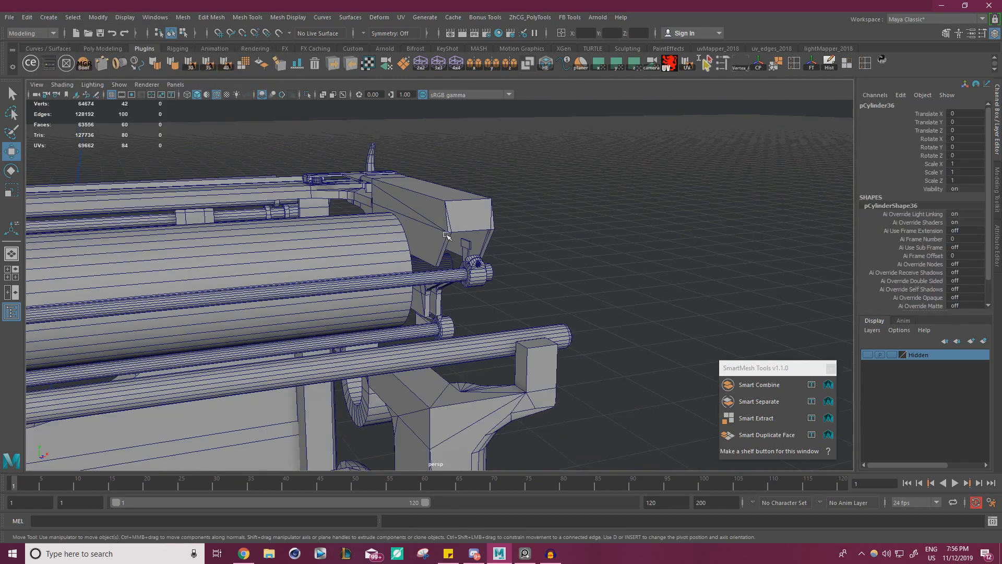
pyautogui.scroll(3, 508, 233)
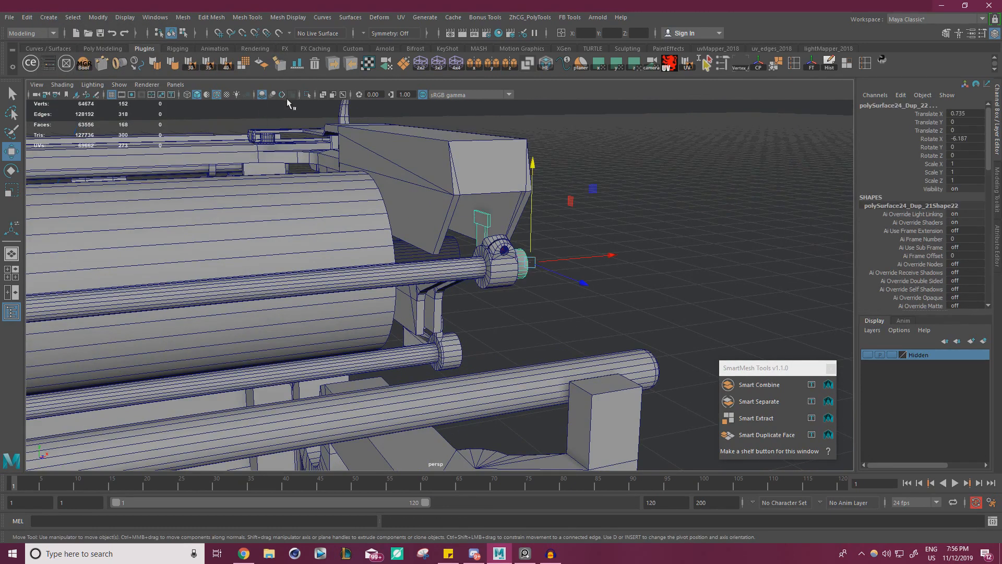
pyautogui.click(306, 95)
pyautogui.keyDown('alt'); pyautogui.moveTo(261, 229); pyautogui.dragTo(125, 250, button='right'); pyautogui.keyUp('alt')
pyautogui.keyDown('alt'); pyautogui.moveTo(294, 210); pyautogui.dragTo(365, 134, button='middle'); pyautogui.keyUp('alt')
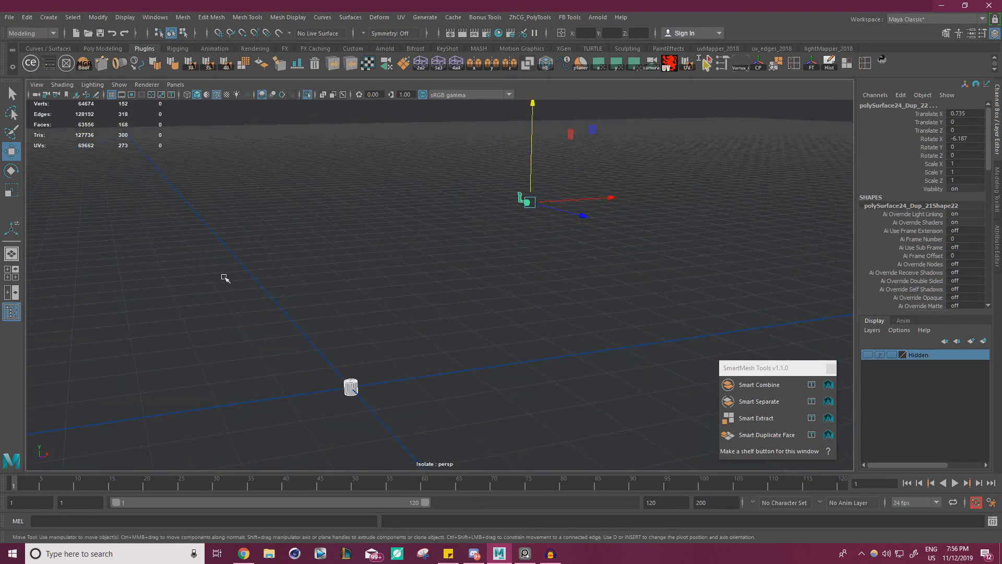
# Move the cylinder next to the bracket, to about X 24.407, Y 28.888, Z 7.628.
pyautogui.moveTo(224, 276); pyautogui.dragTo(399, 452)
pyautogui.moveTo(418, 311); pyautogui.dragTo(577, 115)
pyautogui.keyDown('alt'); pyautogui.moveTo(569, 157); pyautogui.dragTo(582, 188); pyautogui.keyUp('alt')
pyautogui.keyDown('alt'); pyautogui.moveTo(582, 188); pyautogui.dragTo(562, 261, button='middle'); pyautogui.keyUp('alt')
pyautogui.scroll(3, 547, 249)
pyautogui.keyDown('alt'); pyautogui.moveTo(547, 249); pyautogui.dragTo(699, 219, button='right'); pyautogui.keyUp('alt')
pyautogui.keyDown('alt'); pyautogui.moveTo(700, 220); pyautogui.dragTo(629, 309, button='middle'); pyautogui.keyUp('alt')
pyautogui.keyDown('alt'); pyautogui.moveTo(449, 261); pyautogui.dragTo(522, 261, button='right'); pyautogui.keyUp('alt')
pyautogui.keyDown('alt'); pyautogui.moveTo(522, 261); pyautogui.dragTo(519, 300, button='middle'); pyautogui.keyUp('alt')
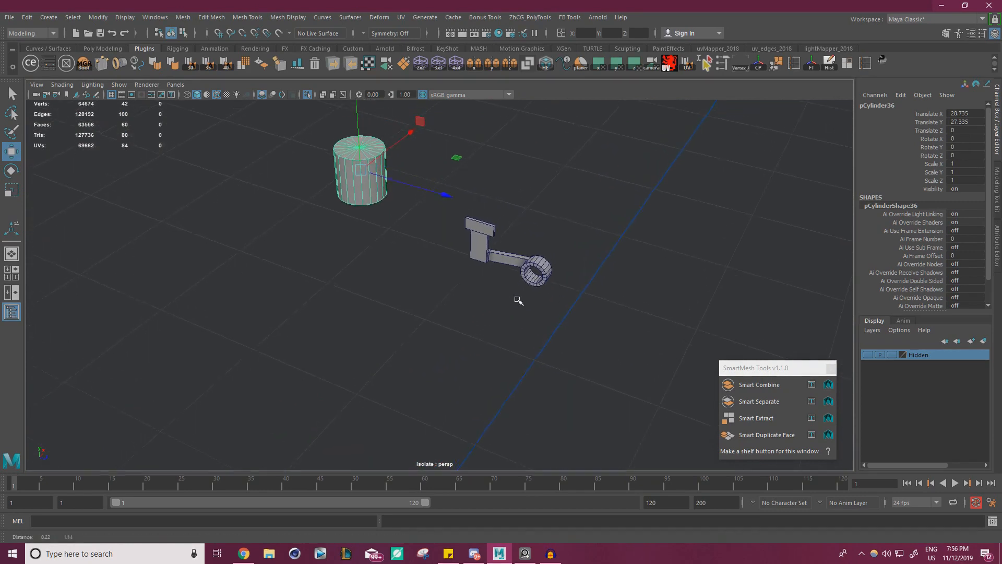
pyautogui.keyDown('alt'); pyautogui.moveTo(470, 266); pyautogui.dragTo(521, 266, button='right'); pyautogui.keyUp('alt')
pyautogui.keyDown('alt'); pyautogui.moveTo(521, 266); pyautogui.dragTo(515, 284, button='middle'); pyautogui.keyUp('alt')
pyautogui.keyDown('alt'); pyautogui.moveTo(514, 284); pyautogui.dragTo(496, 318); pyautogui.keyUp('alt')
pyautogui.keyDown('alt'); pyautogui.moveTo(478, 214); pyautogui.dragTo(481, 282, button='middle'); pyautogui.keyUp('alt')
pyautogui.moveTo(469, 150); pyautogui.dragTo(578, 246)
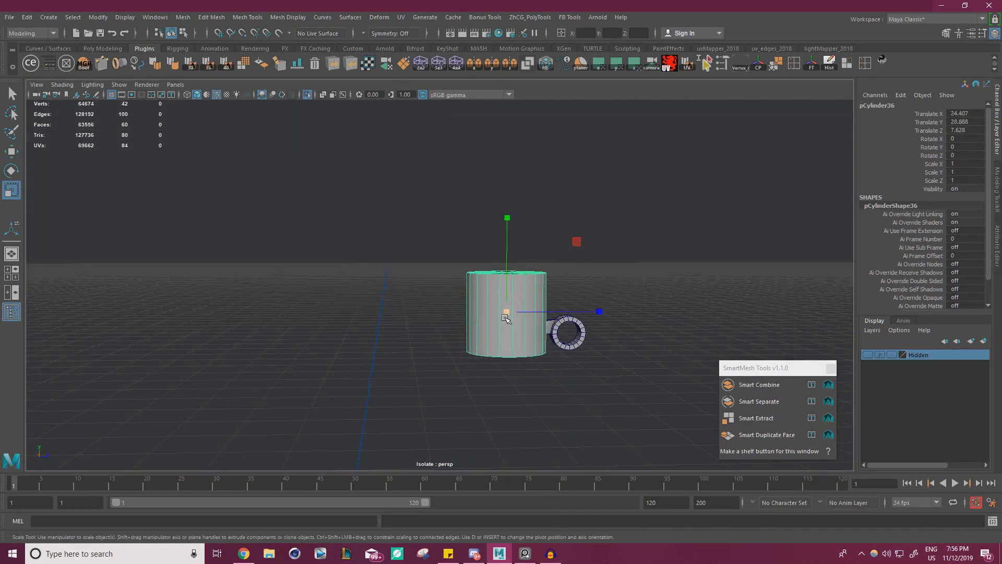
# Scale the cylinder uniformly to about 0.113, raise it to about Y 29.196 and rotate it -90 degrees about Z.
pyautogui.moveTo(505, 315); pyautogui.dragTo(458, 337)
pyautogui.press('f')
pyautogui.keyDown('alt'); pyautogui.moveTo(488, 311); pyautogui.dragTo(336, 291, button='right'); pyautogui.keyUp('alt')
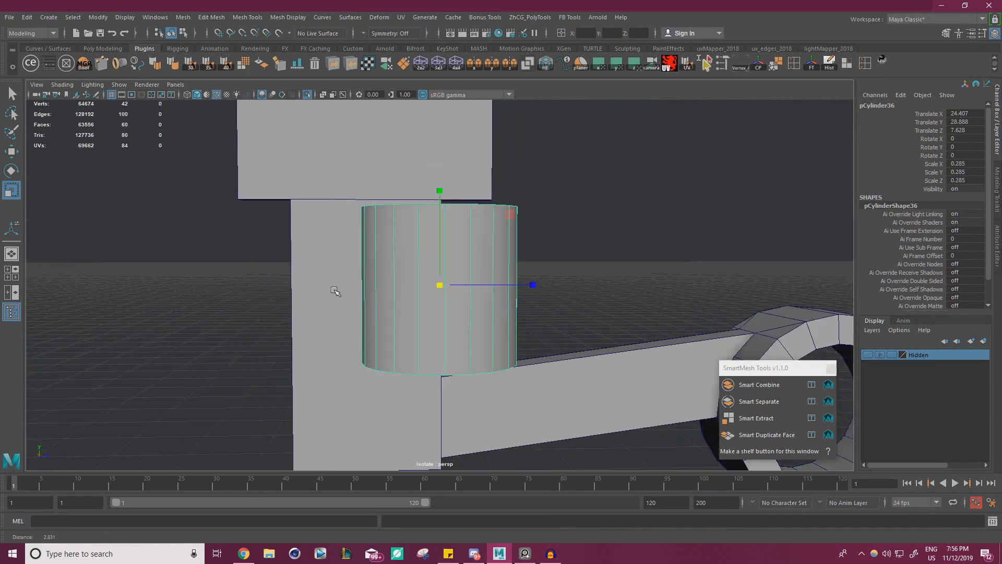
pyautogui.keyDown('alt'); pyautogui.moveTo(336, 291); pyautogui.dragTo(583, 302); pyautogui.keyUp('alt')
pyautogui.press('e')
pyautogui.press('w')
pyautogui.moveTo(527, 205); pyautogui.dragTo(532, 148)
pyautogui.press('e')
pyautogui.moveTo(600, 219); pyautogui.dragTo(545, 168)
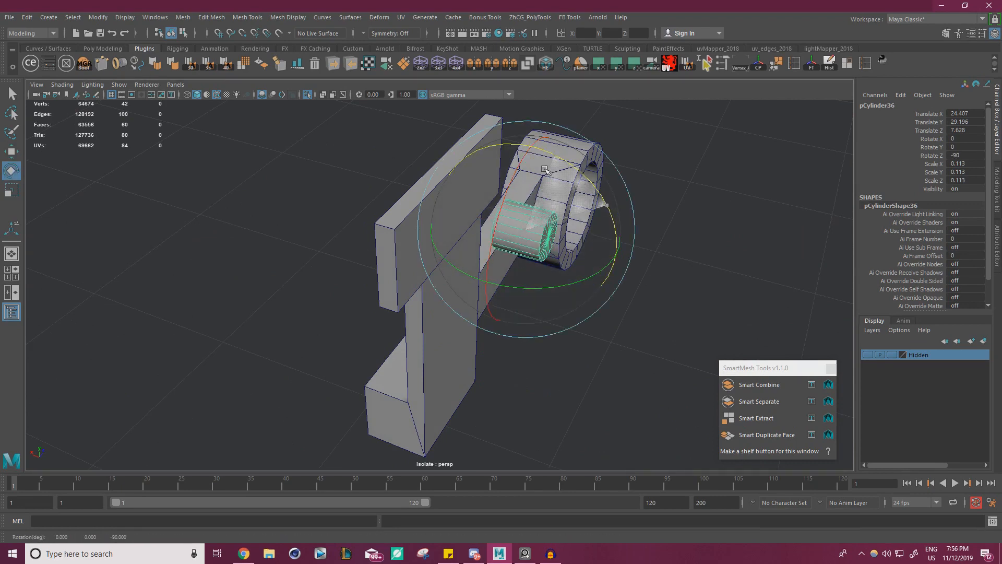
pyautogui.press('w')
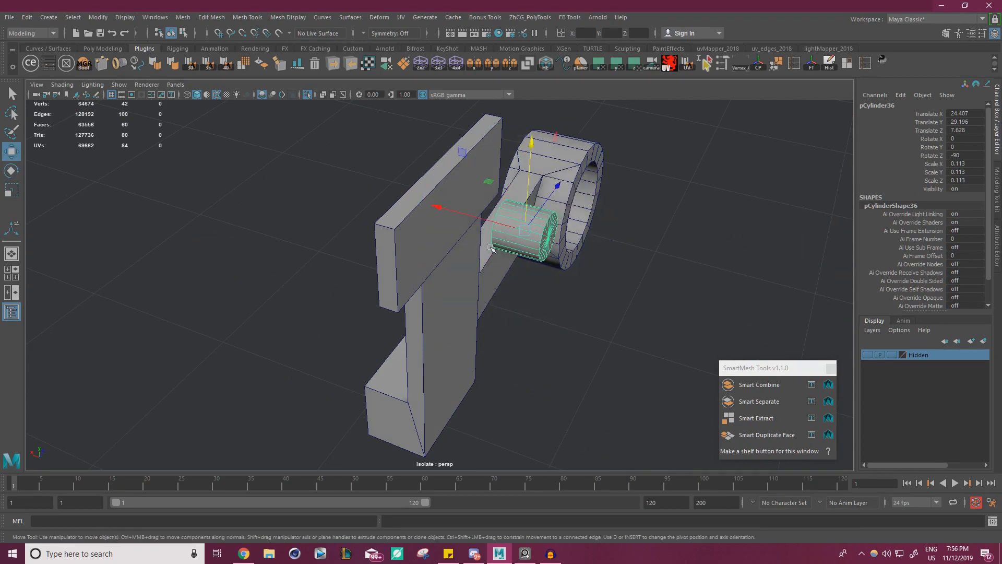
# Cut a vertical edge through the middle of the crossbar's front face with the Multi-Cut tool.
pyautogui.keyDown('alt'); pyautogui.moveTo(491, 246); pyautogui.dragTo(416, 212); pyautogui.keyUp('alt')
pyautogui.click(416, 209)
pyautogui.moveTo(439, 197); pyautogui.dragTo(446, 177, button='right')
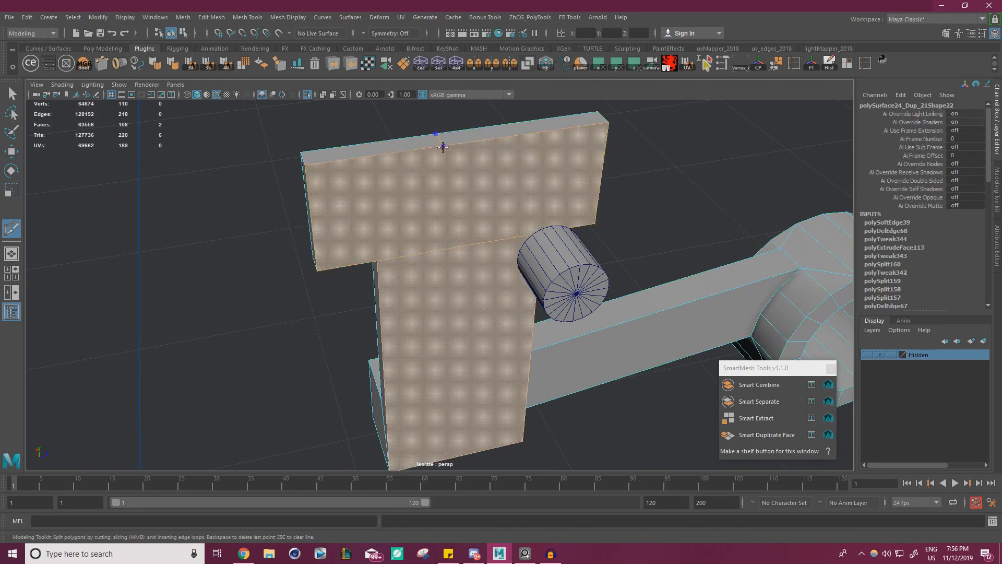
pyautogui.click(469, 245)
pyautogui.press('w')
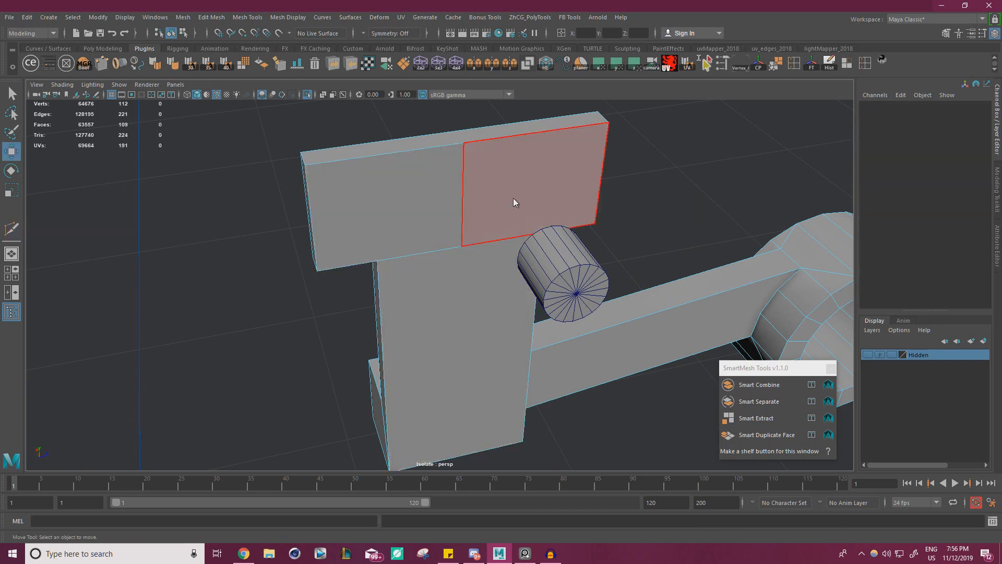
pyautogui.moveTo(515, 203); pyautogui.dragTo(565, 183, button='right')
pyautogui.click(658, 189)
# Poke the two front faces of the crossbar to create a centre vertex in each half.
pyautogui.moveTo(530, 170); pyautogui.dragTo(529, 209, button='right')
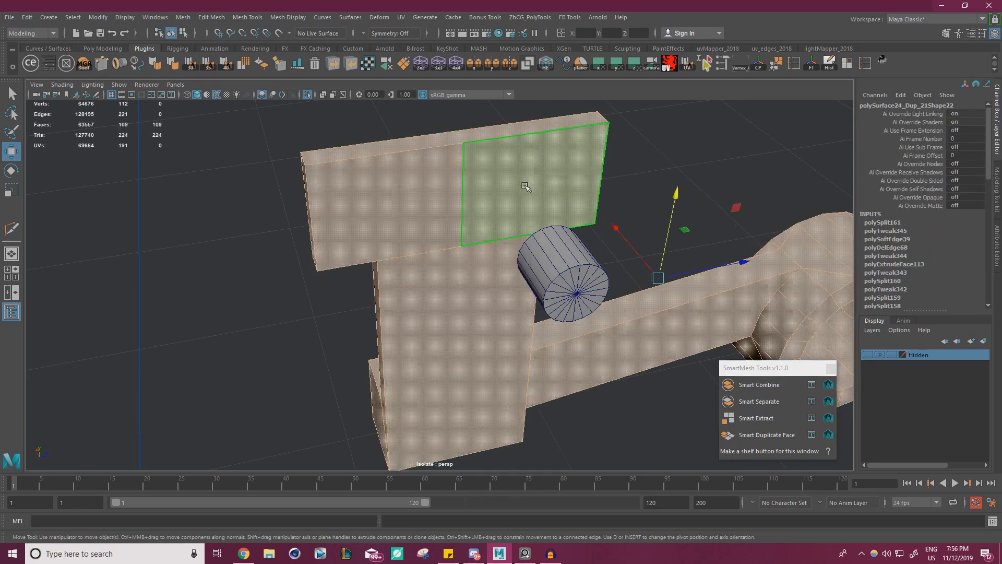
pyautogui.click(528, 202)
pyautogui.keyDown('shift'); pyautogui.click(418, 194); pyautogui.keyUp('shift')
pyautogui.keyDown('shift'); pyautogui.moveTo(633, 194); pyautogui.dragTo(665, 173, button='right'); pyautogui.keyUp('shift')
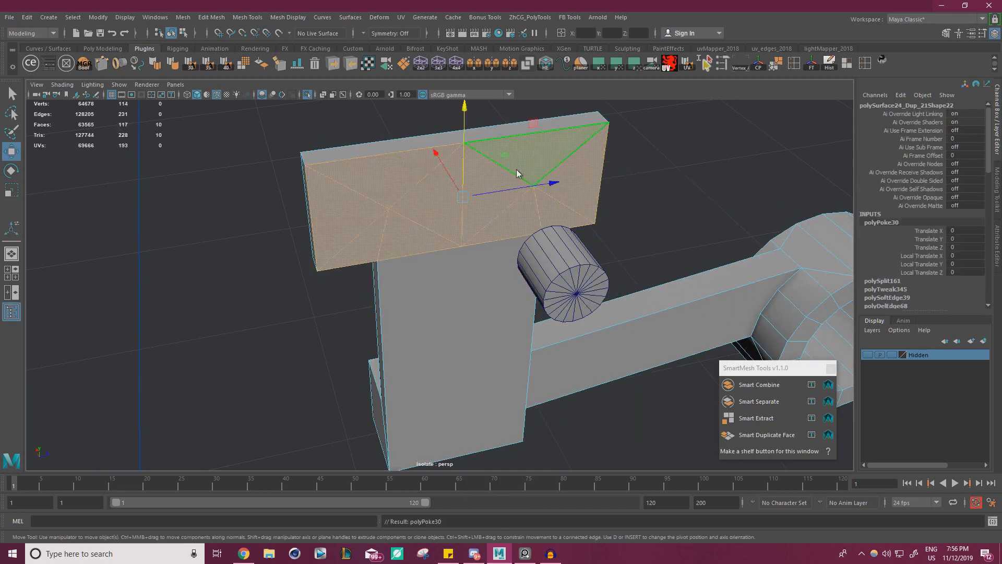
pyautogui.click(644, 196)
# Move the cylinder onto the poked centre of the crossbar half nearest the ring, at about X 24.619, Y 29.405, Z 7.601.
pyautogui.click(574, 261)
pyautogui.press('w')
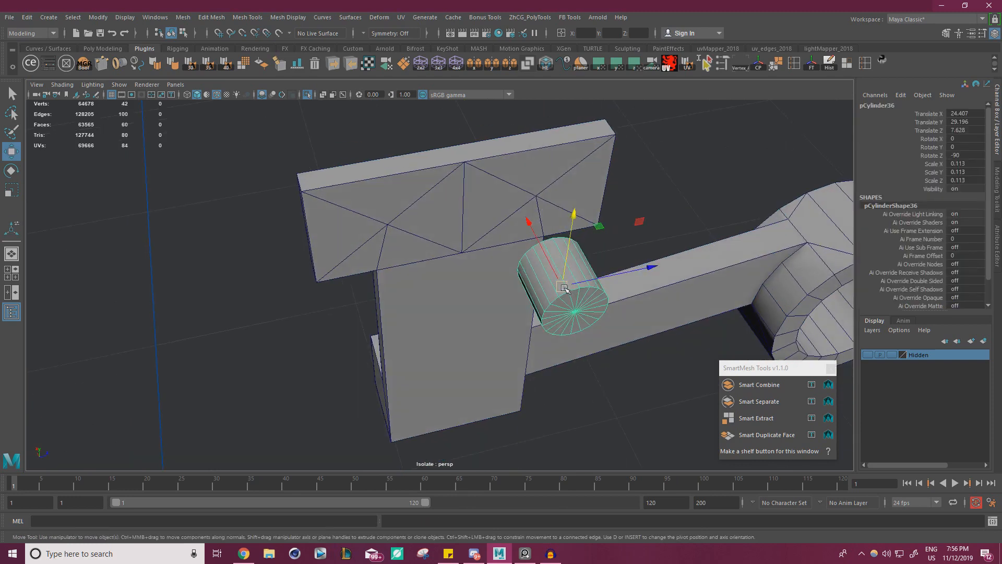
pyautogui.moveTo(562, 287); pyautogui.dragTo(454, 204)
pyautogui.press('r')
pyautogui.press('w')
pyautogui.keyDown('alt'); pyautogui.moveTo(465, 241); pyautogui.dragTo(554, 307); pyautogui.keyUp('alt')
pyautogui.keyDown('alt'); pyautogui.moveTo(399, 204); pyautogui.dragTo(265, 208); pyautogui.keyUp('alt')
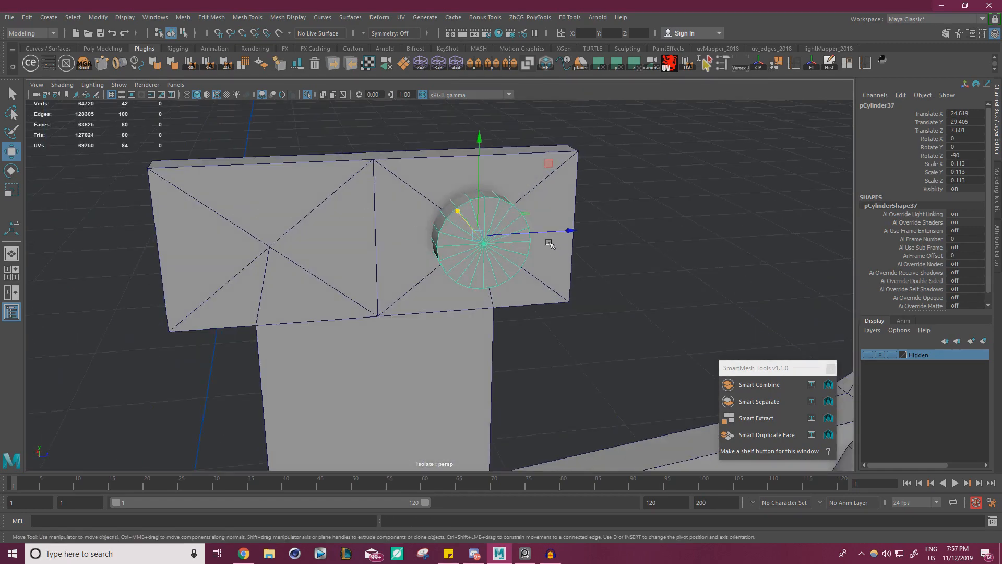
# Delete the duplicate cylinder and select the original with the Scale tool active.
pyautogui.press('Delete')
pyautogui.click(488, 247)
pyautogui.press('r')
pyautogui.keyDown('alt'); pyautogui.moveTo(462, 234); pyautogui.dragTo(467, 212); pyautogui.keyUp('alt')
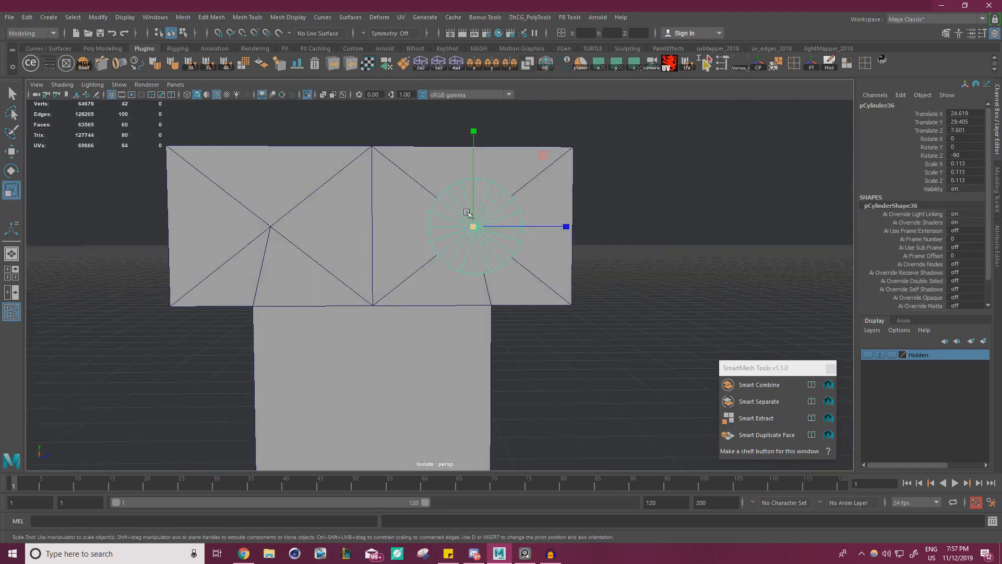
pyautogui.keyDown('alt'); pyautogui.moveTo(543, 157); pyautogui.dragTo(469, 258); pyautogui.keyUp('alt')
# Leave isolation and examine how the bracket and its cylinder sit within the full model.
pyautogui.click(308, 96)
pyautogui.scroll(-4, 443, 199)
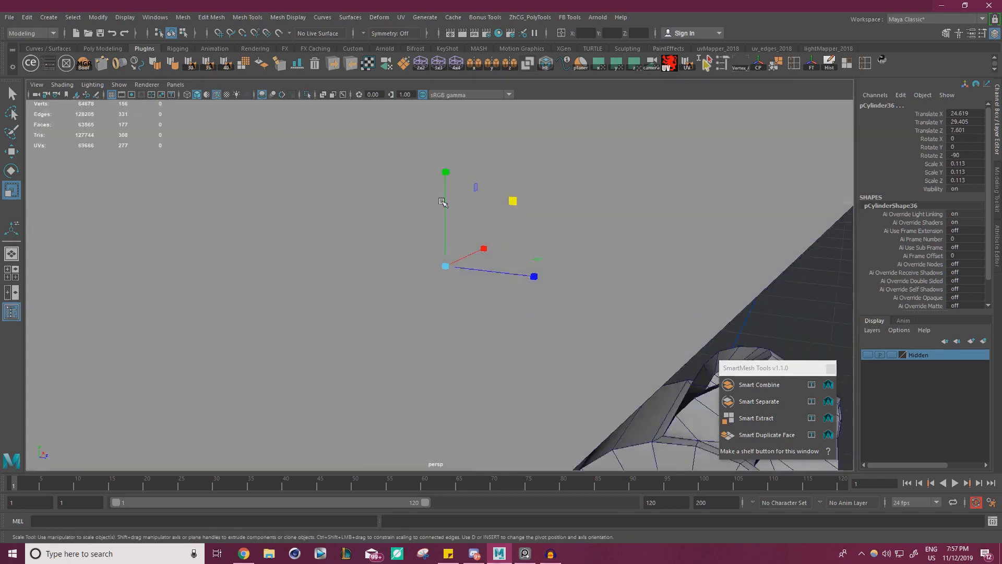
pyautogui.keyDown('alt'); pyautogui.moveTo(443, 199); pyautogui.dragTo(375, 207); pyautogui.keyUp('alt')
pyautogui.keyDown('alt'); pyautogui.moveTo(376, 206); pyautogui.dragTo(325, 230, button='right'); pyautogui.keyUp('alt')
pyautogui.keyDown('alt'); pyautogui.moveTo(324, 230); pyautogui.dragTo(528, 278); pyautogui.keyUp('alt')
pyautogui.click(529, 277)
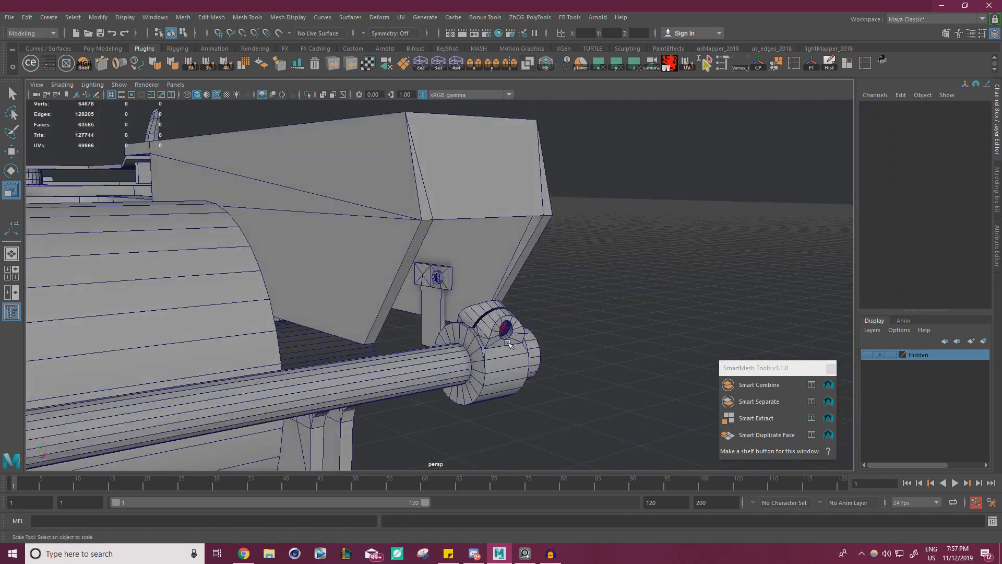
# Select the cylinder and the bracket and isolate them from the rest of the model.
pyautogui.click(439, 276)
pyautogui.keyDown('alt'); pyautogui.moveTo(439, 275); pyautogui.dragTo(444, 323, button='right'); pyautogui.keyUp('alt')
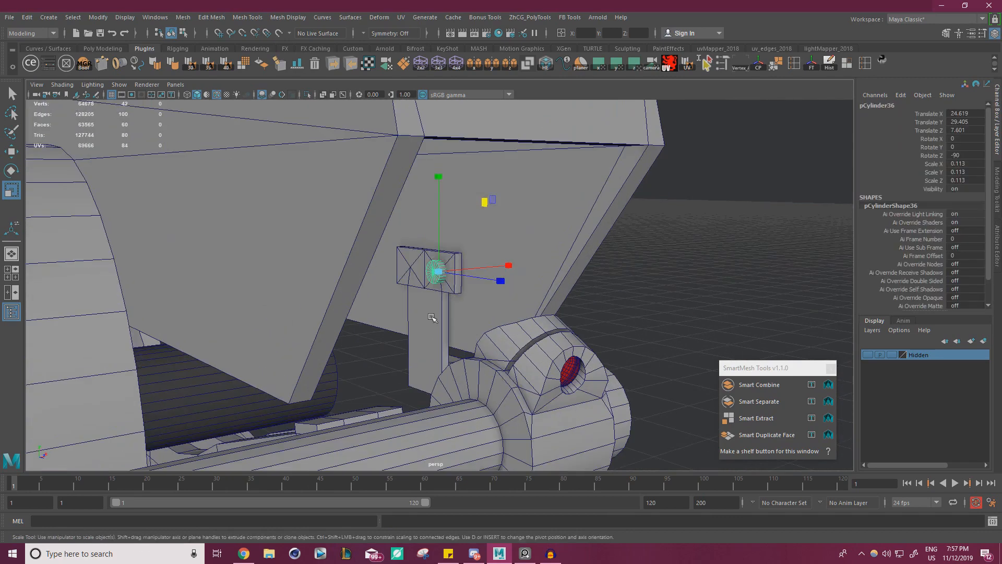
pyautogui.keyDown('shift'); pyautogui.click(432, 317); pyautogui.keyUp('shift')
pyautogui.click(308, 94)
pyautogui.keyDown('alt'); pyautogui.moveTo(528, 229); pyautogui.dragTo(616, 261, button='right'); pyautogui.keyUp('alt')
pyautogui.keyDown('alt'); pyautogui.moveTo(616, 262); pyautogui.dragTo(543, 261); pyautogui.keyUp('alt')
# Duplicate the cylinder along Z onto the poked centre of the crossbar's other half.
pyautogui.click(455, 243)
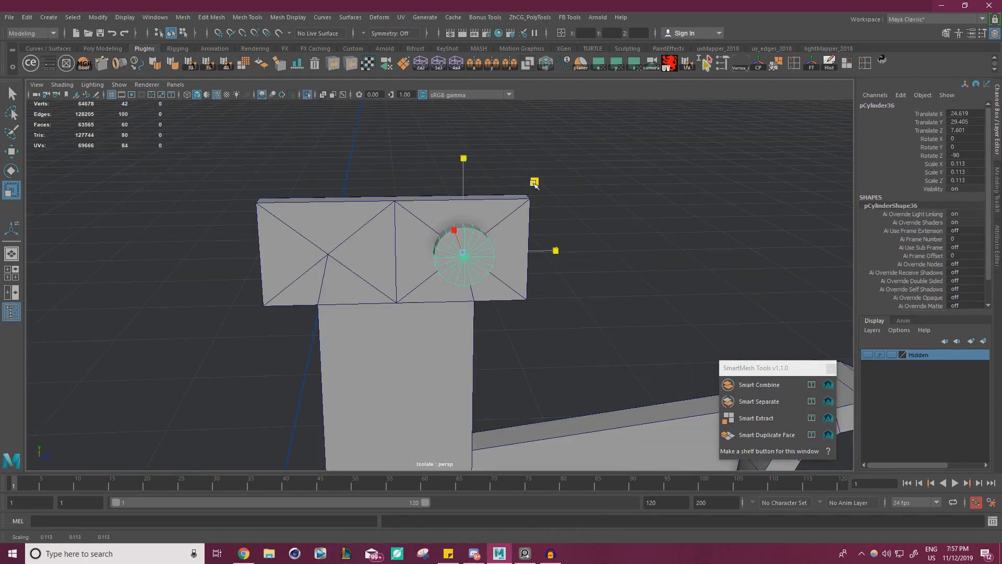
pyautogui.press('w')
pyautogui.keyDown('shift'); pyautogui.moveTo(543, 251); pyautogui.dragTo(405, 251); pyautogui.keyUp('shift')
# Delete the helper edges from the crossbar's front face and select the original cylinder nearest the ring.
pyautogui.click(447, 216)
pyautogui.keyDown('alt'); pyautogui.moveTo(396, 208); pyautogui.dragTo(431, 181, button='right'); pyautogui.keyUp('alt')
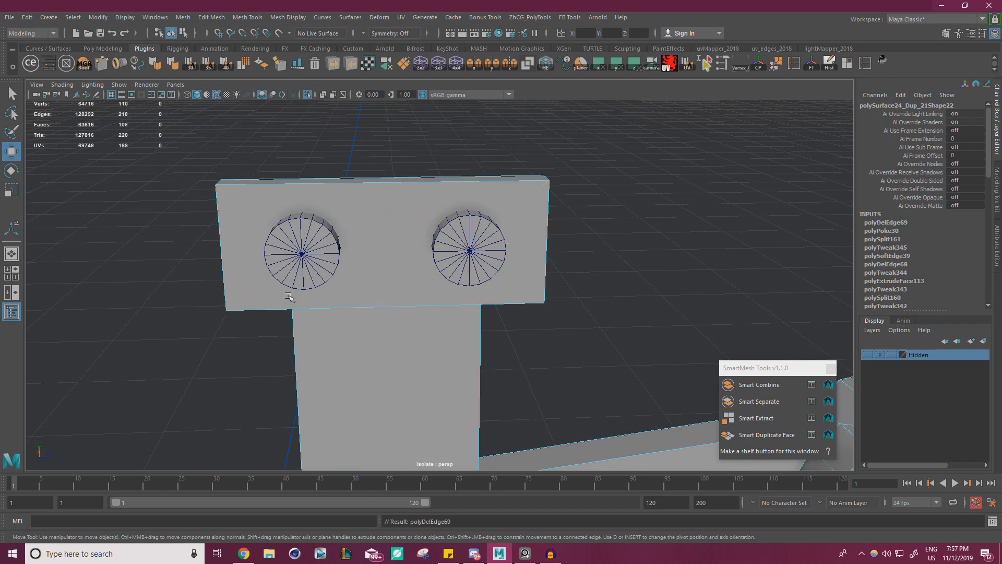
pyautogui.moveTo(451, 242); pyautogui.dragTo(580, 245, button='right')
pyautogui.click(481, 242)
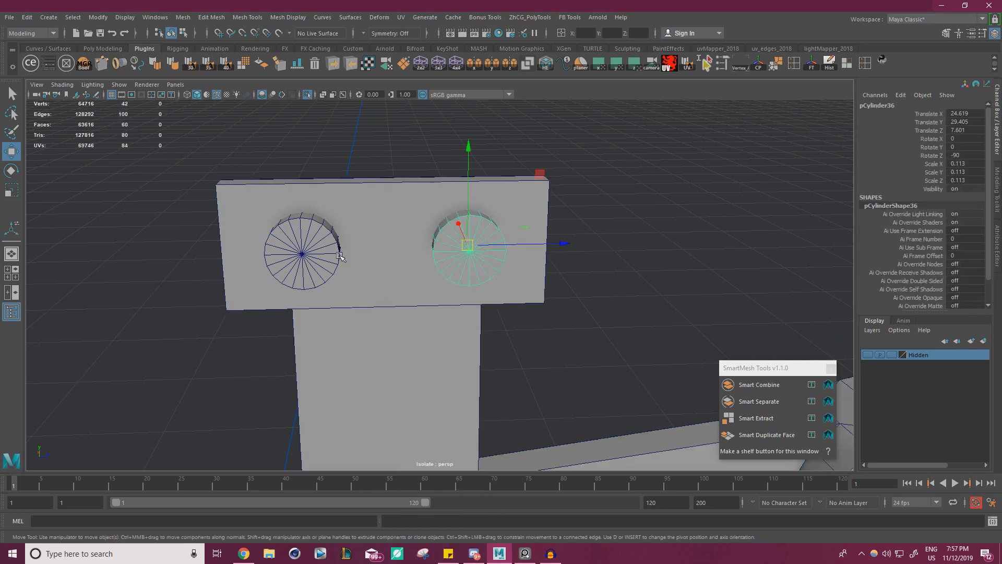
# Combine the two crossbar cylinders into a single mesh and delete its construction history.
pyautogui.keyDown('shift'); pyautogui.click(301, 244); pyautogui.keyUp('shift')
pyautogui.keyDown('alt'); pyautogui.moveTo(386, 243); pyautogui.dragTo(428, 230); pyautogui.keyUp('alt')
pyautogui.click(183, 17)
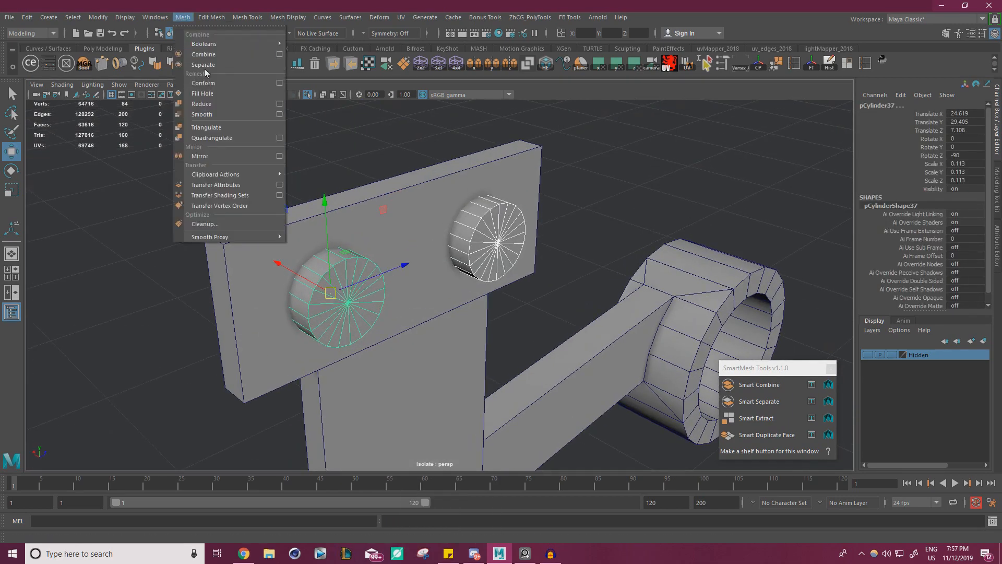
pyautogui.click(204, 54)
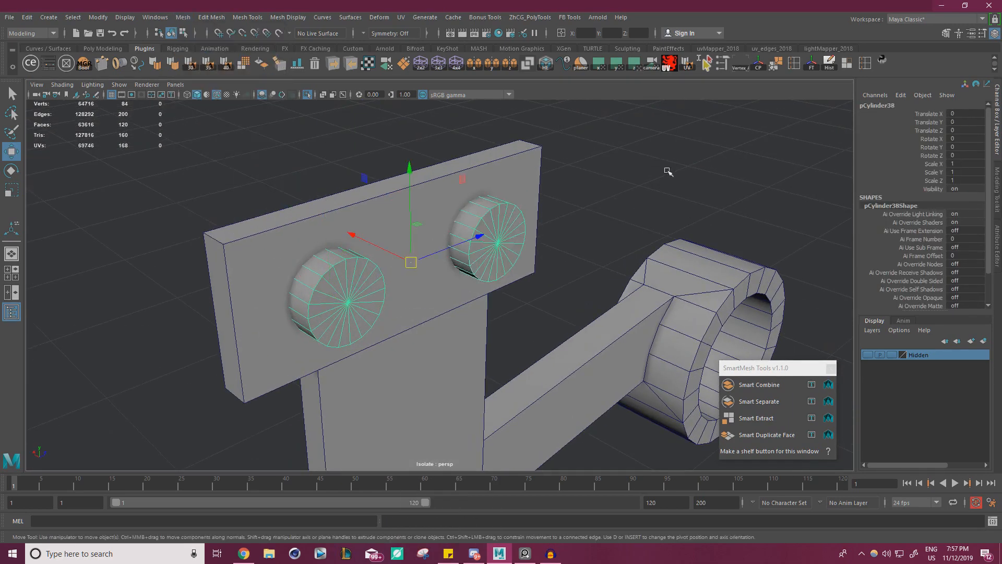
pyautogui.click(829, 66)
# Subtract the combined cylinders from the bracket with a new Difference boolean operation in DcBoolManager.
pyautogui.click(476, 224)
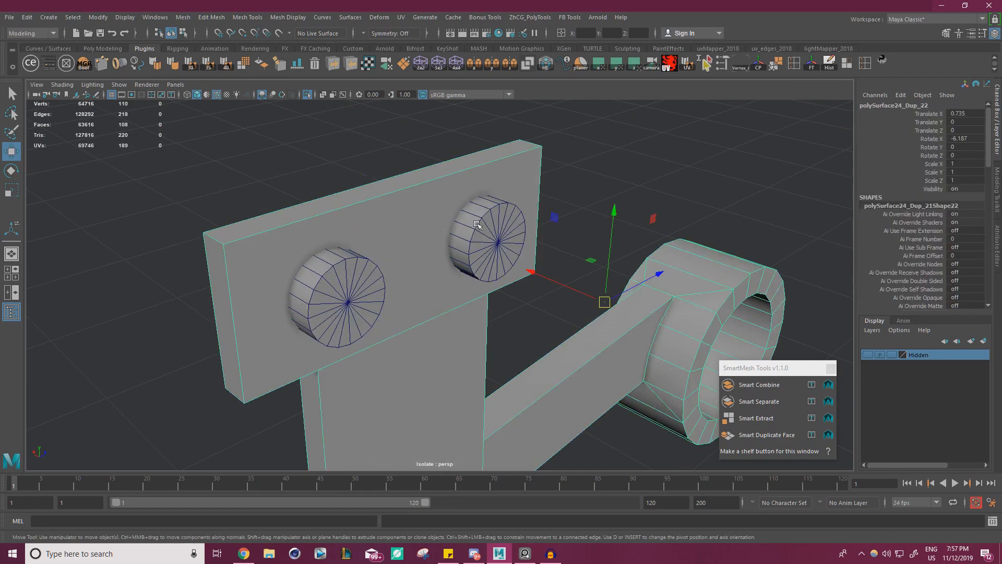
pyautogui.click(634, 172)
pyautogui.click(403, 209)
pyautogui.click(498, 236)
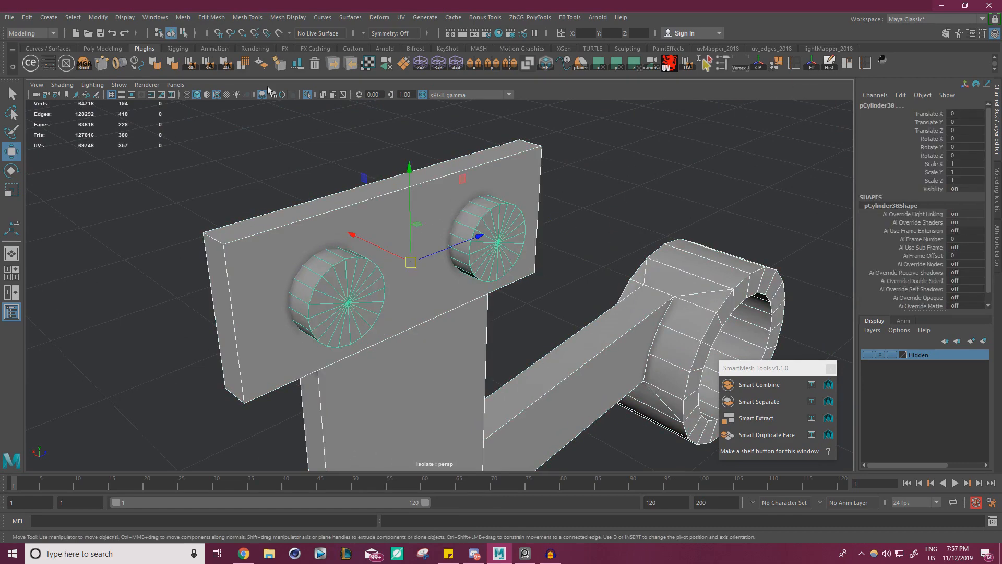
pyautogui.click(83, 65)
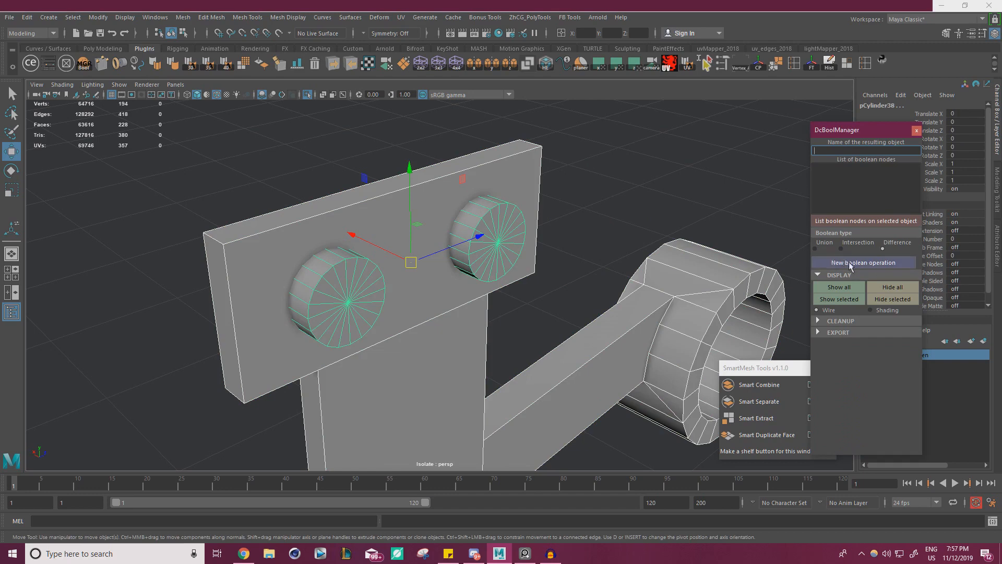
pyautogui.click(866, 266)
# Shift the boolean cutter to -0.01 in X, then clean up by deleting the history and base objects.
pyautogui.keyDown('alt'); pyautogui.moveTo(658, 241); pyautogui.dragTo(580, 246); pyautogui.keyUp('alt')
pyautogui.click(514, 215)
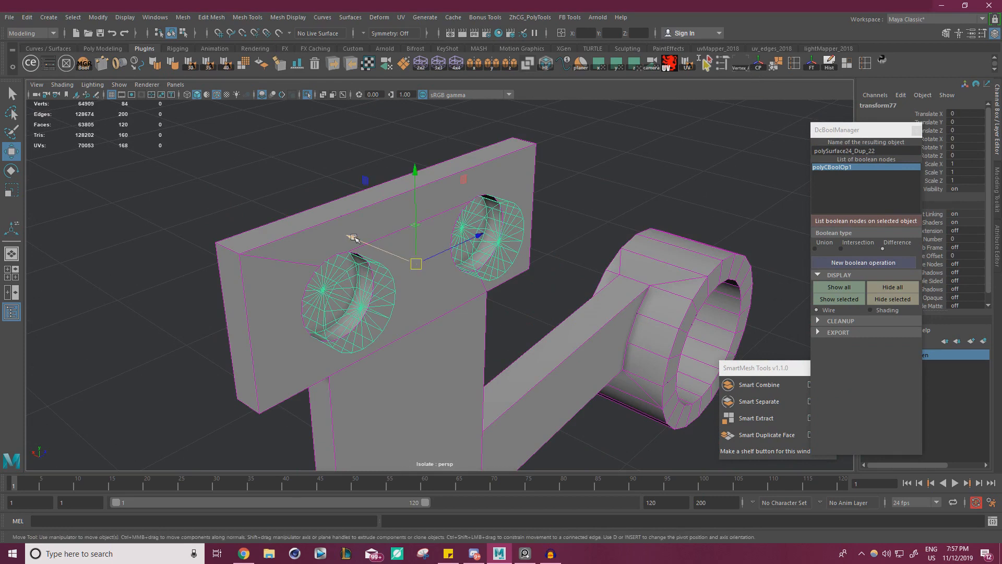
pyautogui.moveTo(354, 238); pyautogui.dragTo(354, 240, button='middle')
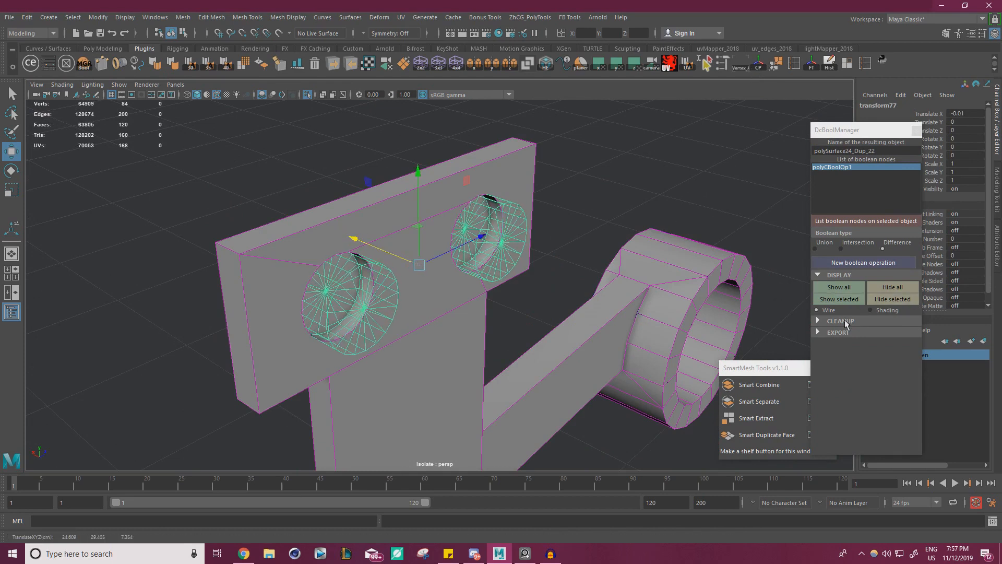
pyautogui.click(818, 321)
pyautogui.click(850, 358)
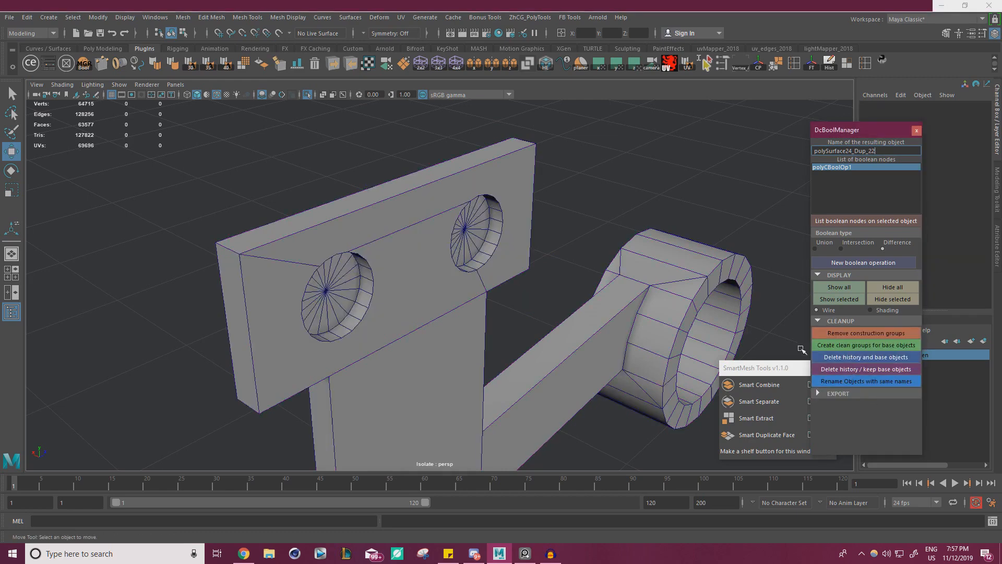
# Leave isolation to show the full model around the bracket and the arm below it.
pyautogui.keyDown('alt'); pyautogui.moveTo(694, 292); pyautogui.dragTo(593, 271); pyautogui.keyUp('alt')
pyautogui.keyDown('alt'); pyautogui.moveTo(593, 271); pyautogui.dragTo(428, 263, button='right'); pyautogui.keyUp('alt')
pyautogui.keyDown('alt'); pyautogui.moveTo(428, 264); pyautogui.dragTo(382, 199); pyautogui.keyUp('alt')
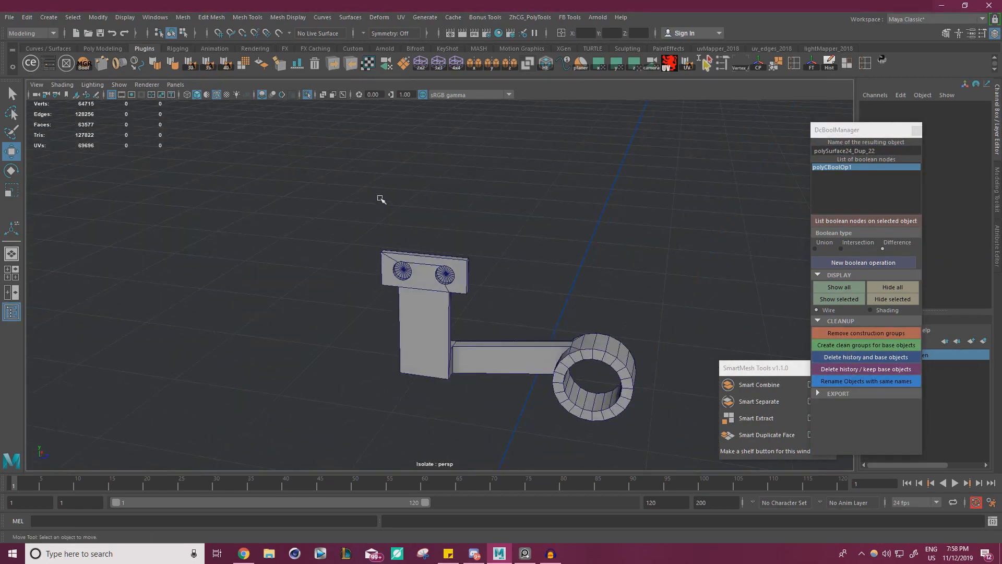
pyautogui.click(308, 94)
pyautogui.keyDown('alt'); pyautogui.moveTo(514, 191); pyautogui.dragTo(487, 288); pyautogui.keyUp('alt')
pyautogui.keyDown('alt'); pyautogui.moveTo(487, 288); pyautogui.dragTo(418, 282, button='right'); pyautogui.keyUp('alt')
pyautogui.keyDown('alt'); pyautogui.moveTo(418, 282); pyautogui.dragTo(308, 275); pyautogui.keyUp('alt')
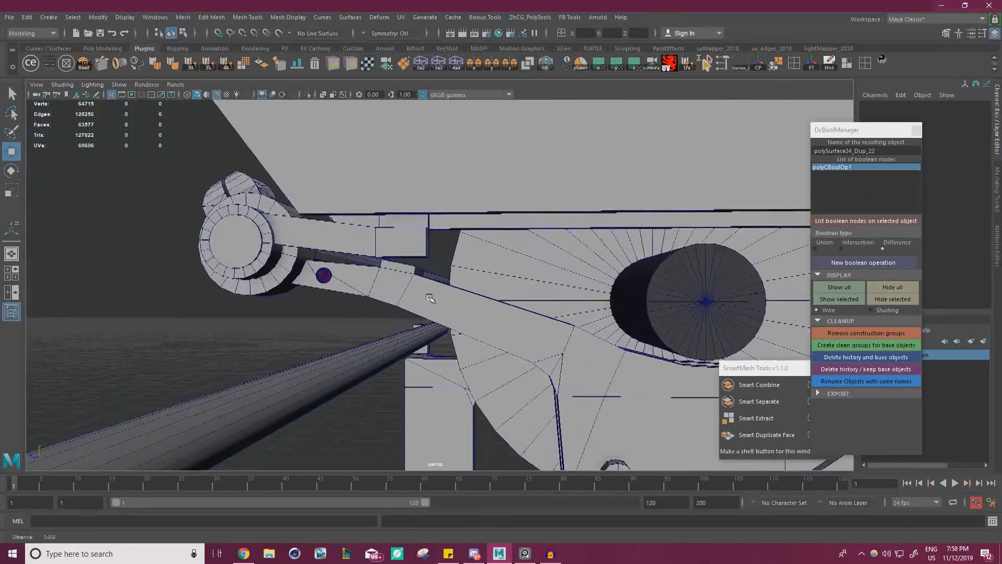
# Duplicate the slotted screw on the lower arm and move the copy up beside the bracket's crossbar.
pyautogui.keyDown('alt'); pyautogui.moveTo(308, 275); pyautogui.dragTo(320, 276, button='right'); pyautogui.keyUp('alt')
pyautogui.click(320, 277)
pyautogui.keyDown('alt'); pyautogui.moveTo(334, 276); pyautogui.dragTo(387, 252); pyautogui.keyUp('alt')
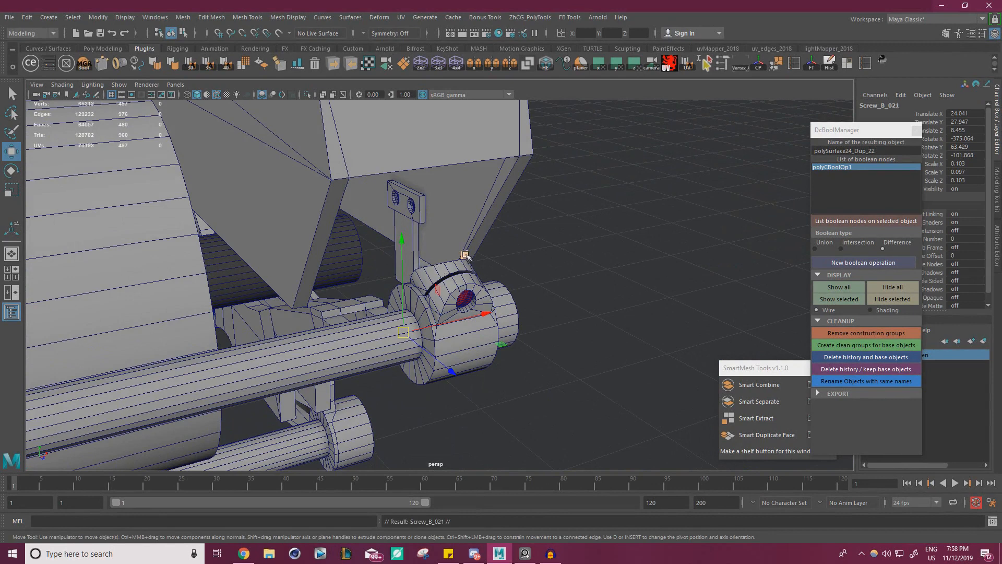
pyautogui.moveTo(465, 255); pyautogui.dragTo(437, 127)
pyautogui.keyDown('alt'); pyautogui.moveTo(470, 209); pyautogui.dragTo(535, 247, button='right'); pyautogui.keyUp('alt')
pyautogui.keyDown('alt'); pyautogui.moveTo(535, 248); pyautogui.dragTo(569, 300, button='middle'); pyautogui.keyUp('alt')
pyautogui.keyDown('alt'); pyautogui.moveTo(569, 300); pyautogui.dragTo(521, 270); pyautogui.keyUp('alt')
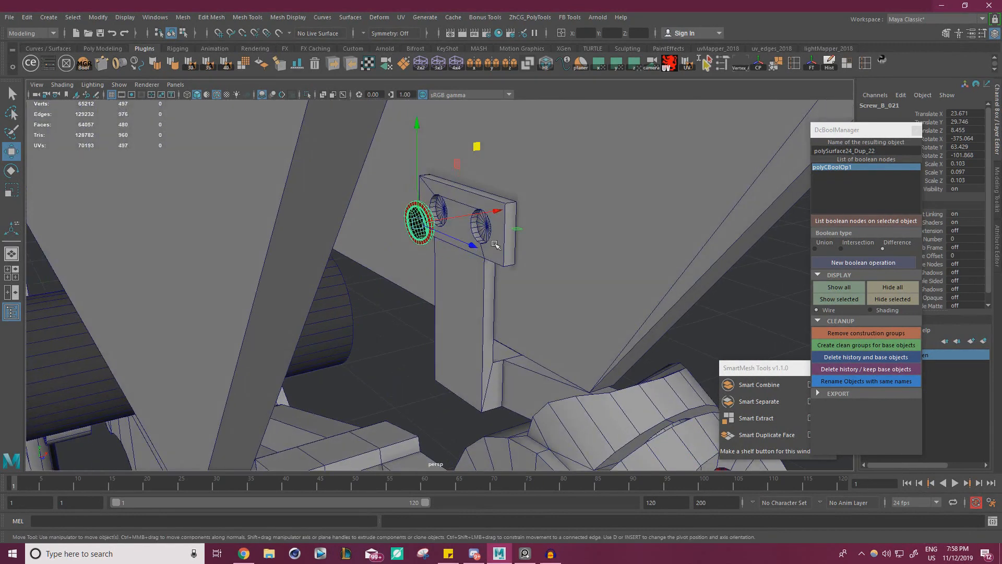
# Isolate the copied screw with the bracket and place the screw in front of the crossbar.
pyautogui.keyDown('shift'); pyautogui.click(494, 244); pyautogui.keyUp('shift')
pyautogui.click(307, 94)
pyautogui.keyDown('alt'); pyautogui.moveTo(438, 191); pyautogui.dragTo(416, 183, button='right'); pyautogui.keyUp('alt')
pyautogui.keyDown('alt'); pyautogui.moveTo(416, 184); pyautogui.dragTo(548, 204); pyautogui.keyUp('alt')
pyautogui.click(689, 250)
# Rotate the screw so its domed head faces away from the crossbar.
pyautogui.press('e')
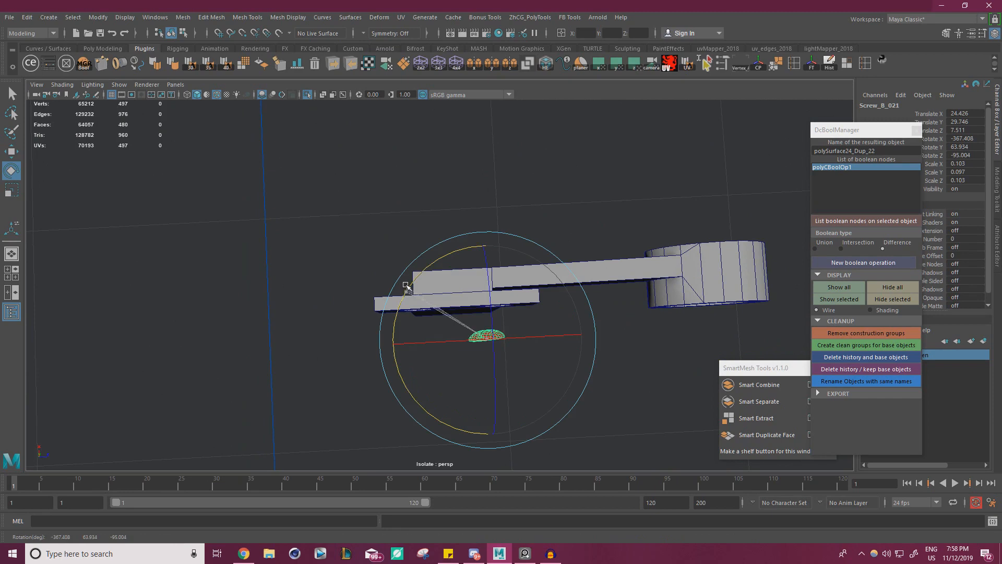
pyautogui.moveTo(447, 262); pyautogui.dragTo(542, 258)
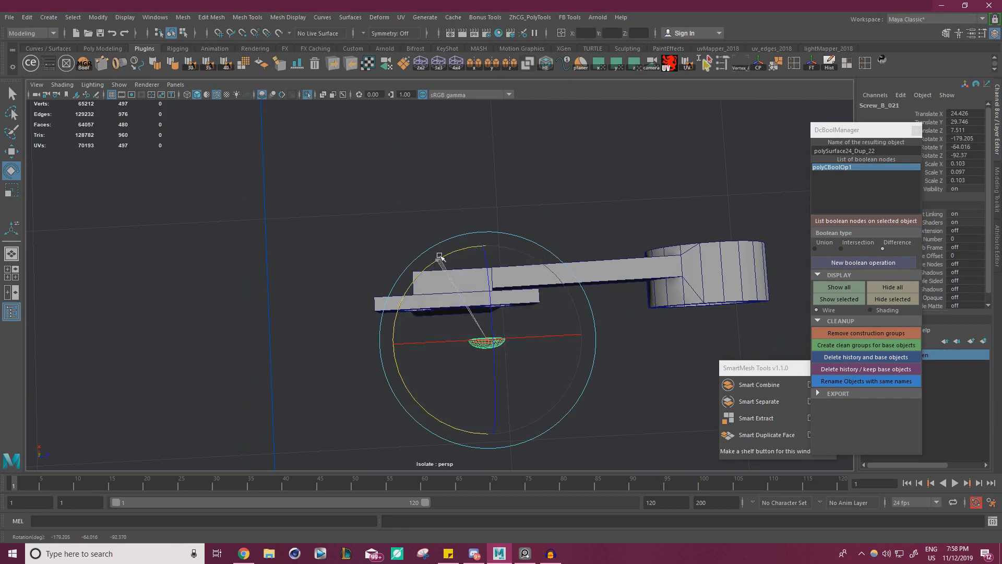
pyautogui.press('w')
# Snap the screw onto the centre vertex of the crossbar hole nearest the ring.
pyautogui.keyDown('alt'); pyautogui.moveTo(481, 261); pyautogui.dragTo(520, 188); pyautogui.keyUp('alt')
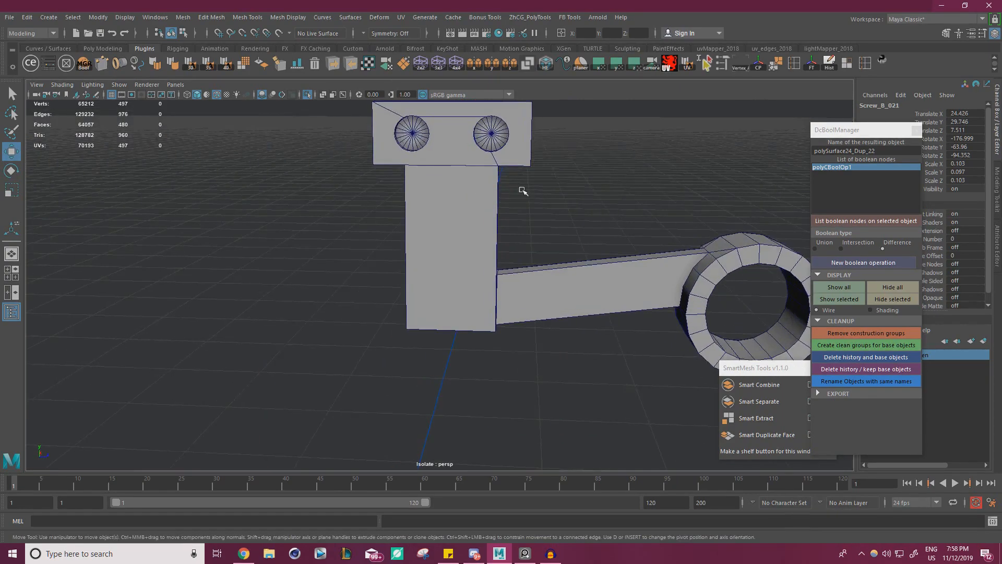
pyautogui.keyDown('alt'); pyautogui.moveTo(520, 188); pyautogui.dragTo(513, 253, button='middle'); pyautogui.keyUp('alt')
pyautogui.press('v')
pyautogui.moveTo(486, 165); pyautogui.dragTo(501, 221)
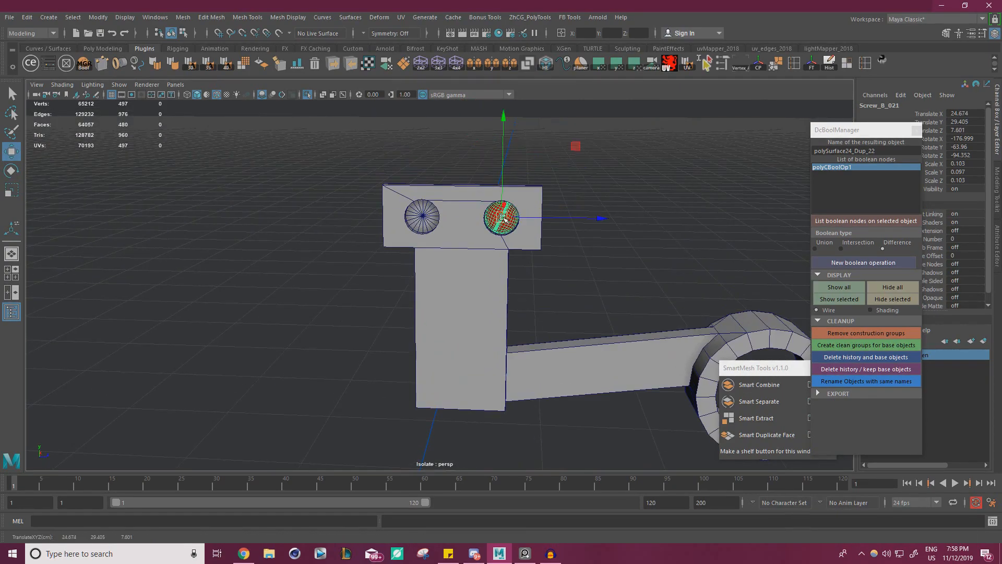
# Scale the screw to about 0.105 × 0.1 × 0.105 and shift it to X 24.657 in its hole.
pyautogui.press('f')
pyautogui.keyDown('alt'); pyautogui.moveTo(510, 284); pyautogui.dragTo(464, 303); pyautogui.keyUp('alt')
pyautogui.press('r')
pyautogui.press('w')
pyautogui.moveTo(477, 254); pyautogui.dragTo(472, 258)
pyautogui.keyDown('alt'); pyautogui.moveTo(471, 258); pyautogui.dragTo(442, 260); pyautogui.keyUp('alt')
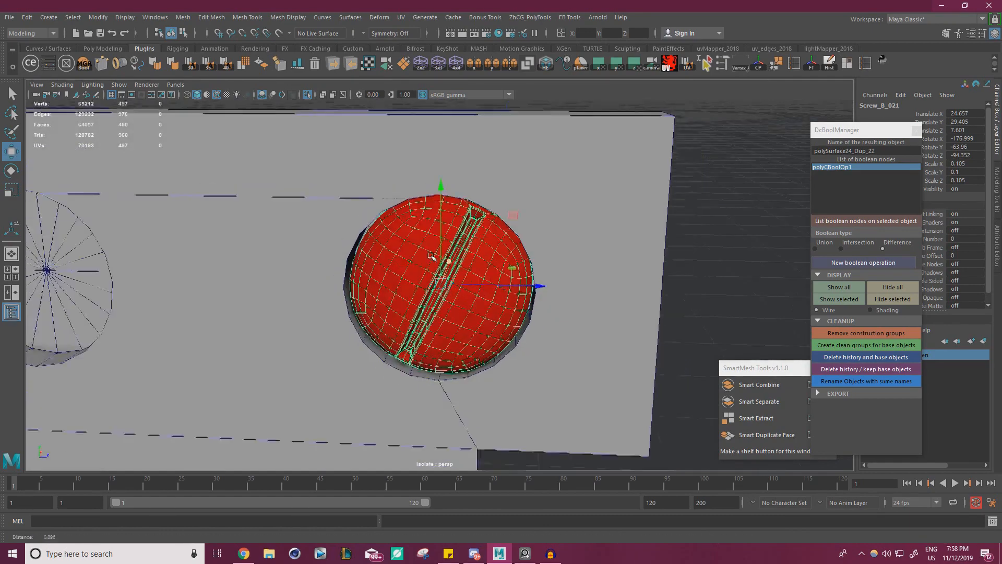
# Turn the screw in its hole so its slot slants diagonally the opposite way.
pyautogui.keyDown('alt'); pyautogui.moveTo(442, 260); pyautogui.dragTo(439, 234, button='right'); pyautogui.keyUp('alt')
pyautogui.keyDown('alt'); pyautogui.moveTo(440, 235); pyautogui.dragTo(454, 224); pyautogui.keyUp('alt')
pyautogui.press('e')
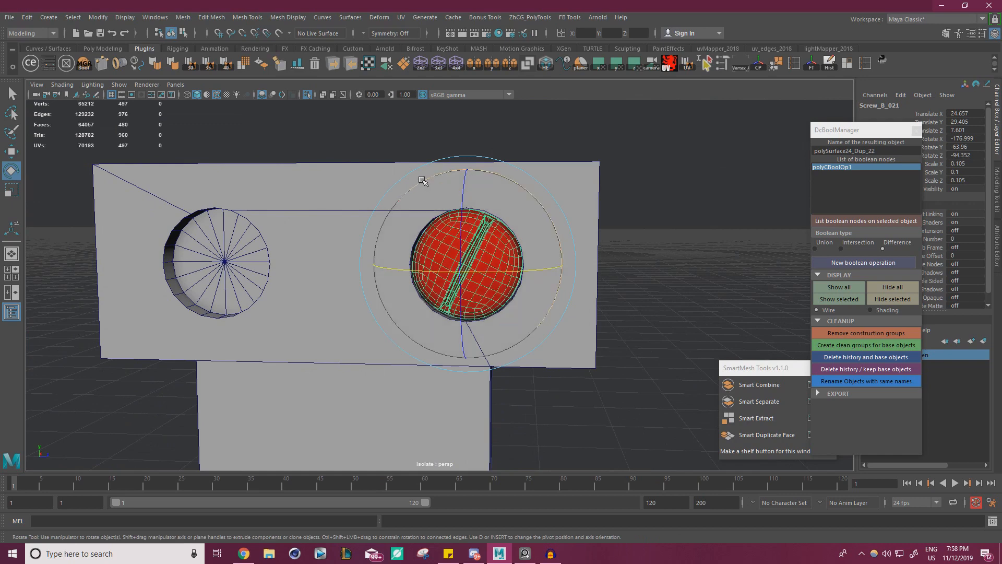
pyautogui.moveTo(423, 180); pyautogui.dragTo(553, 228)
pyautogui.press('w')
# Duplicate the screw along Z into the crossbar's other hole and turn the copy's slot nearly horizontal.
pyautogui.keyDown('alt'); pyautogui.moveTo(582, 266); pyautogui.dragTo(634, 256, button='middle'); pyautogui.keyUp('alt')
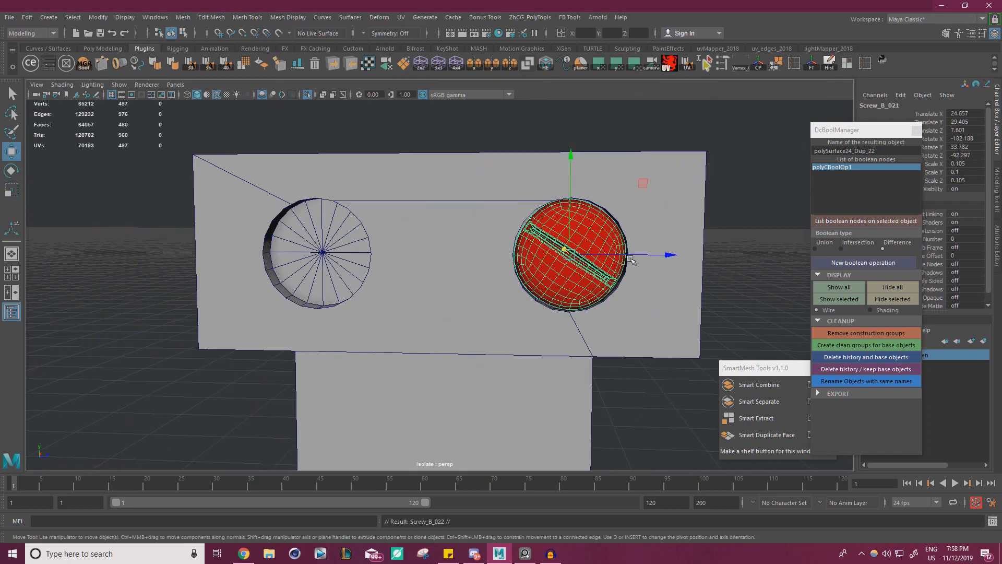
pyautogui.hotkey('ctrl', 'd')
pyautogui.moveTo(661, 258); pyautogui.dragTo(410, 257)
pyautogui.press('e')
pyautogui.moveTo(355, 178); pyautogui.dragTo(339, 453)
pyautogui.press('w')
# Select both crossbar screws and combine them into one mesh.
pyautogui.click(544, 147)
pyautogui.click(335, 246)
pyautogui.keyDown('shift'); pyautogui.click(545, 259); pyautogui.keyUp('shift')
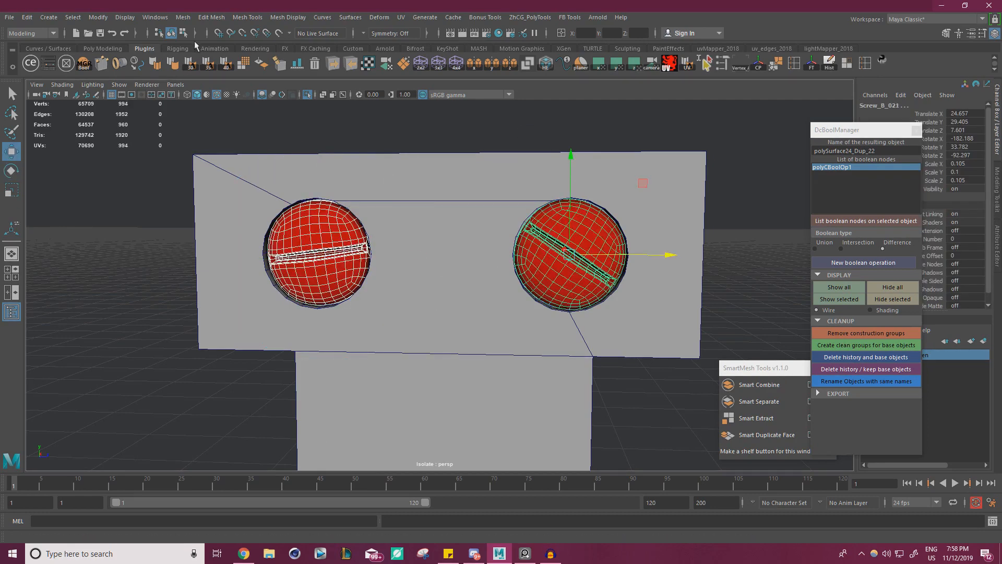
pyautogui.click(186, 19)
pyautogui.click(200, 56)
# Deselect the combined screws and leave isolation to show the full model from the side.
pyautogui.keyDown('alt'); pyautogui.moveTo(336, 171); pyautogui.dragTo(225, 190, button='right'); pyautogui.keyUp('alt')
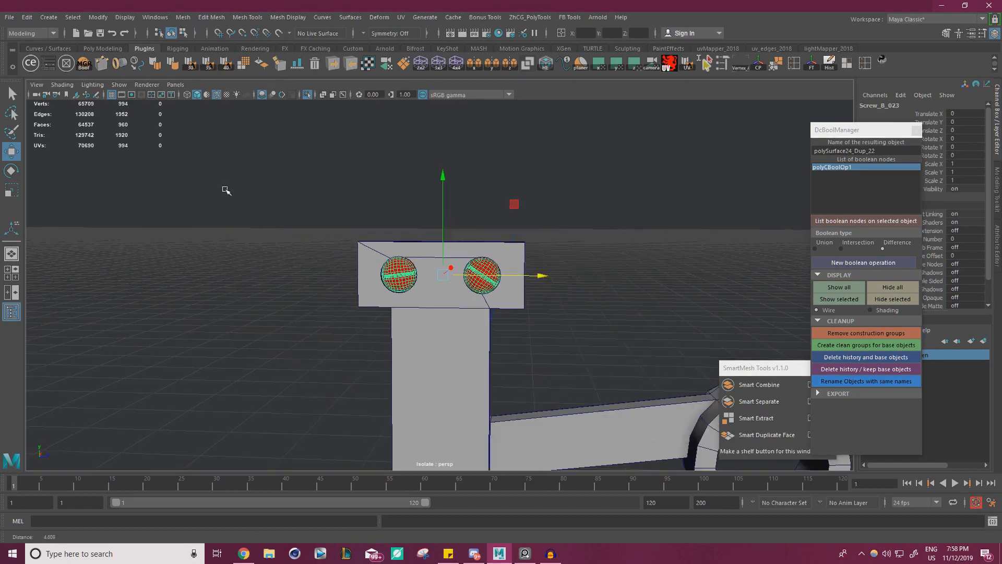
pyautogui.keyDown('alt'); pyautogui.moveTo(311, 151); pyautogui.dragTo(318, 157); pyautogui.keyUp('alt')
pyautogui.click(319, 157)
pyautogui.click(309, 95)
pyautogui.keyDown('alt'); pyautogui.moveTo(365, 166); pyautogui.dragTo(308, 175, button='right'); pyautogui.keyUp('alt')
pyautogui.keyDown('alt'); pyautogui.moveTo(313, 175); pyautogui.dragTo(342, 277); pyautogui.keyUp('alt')
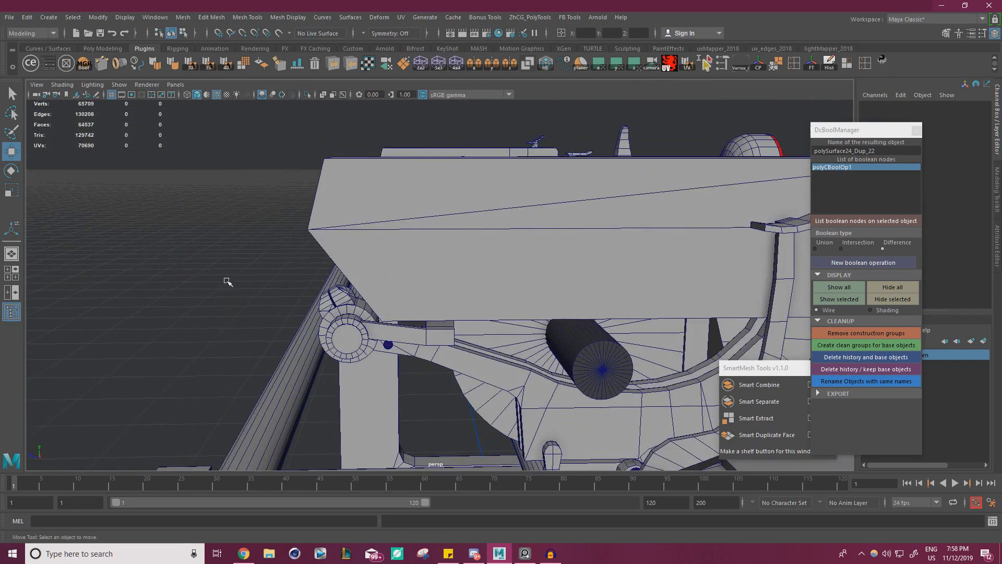
# Switch to the reference board and examine the typewriter side photos around the platen knob, levers and carriage.
pyautogui.hotkey('alt', 'Tab')
pyautogui.moveTo(126, 352); pyautogui.dragTo(365, 315, button='right')
pyautogui.scroll(3, 282, 285)
pyautogui.scroll(-4, 244, 273)
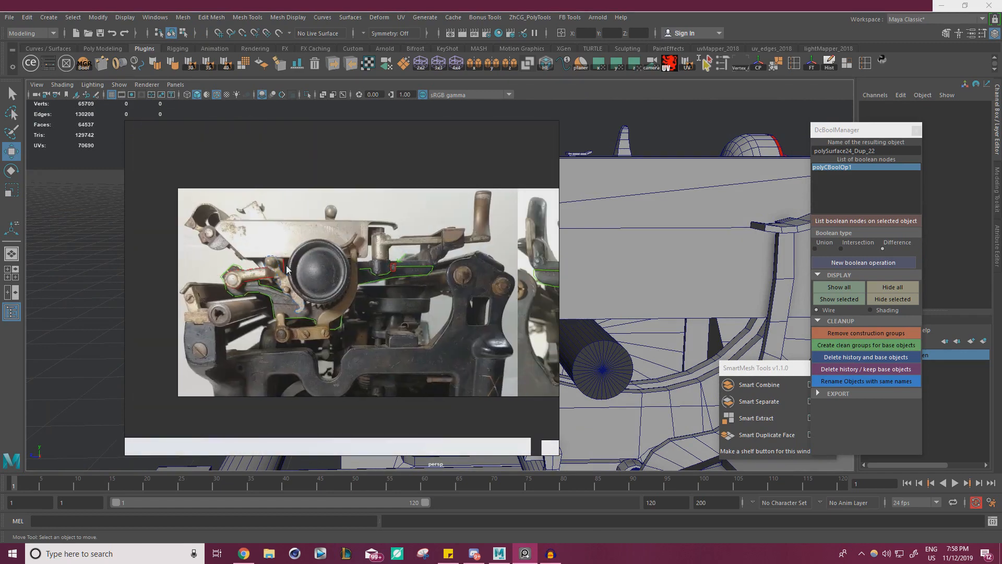
pyautogui.scroll(5, 392, 259)
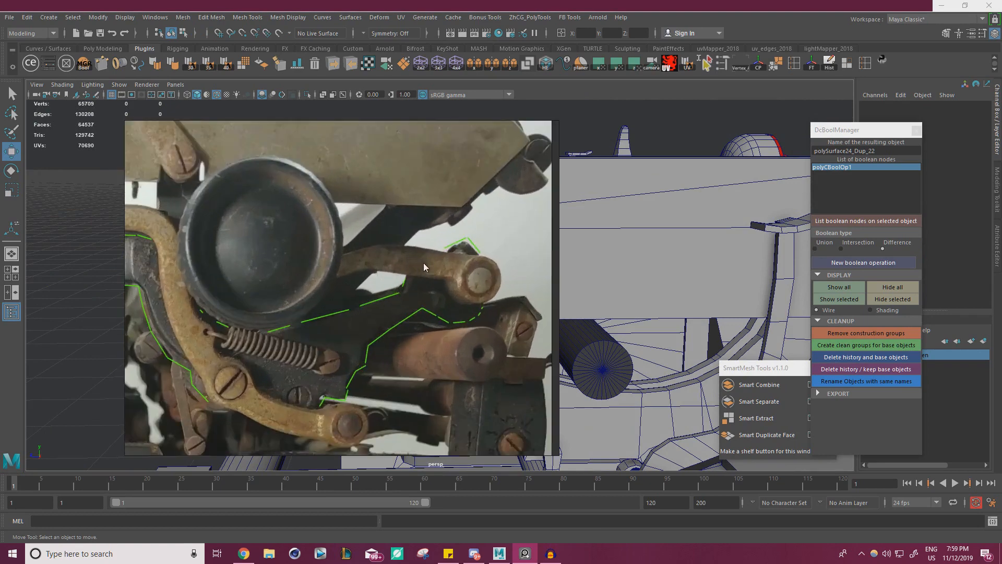
pyautogui.scroll(-5, 423, 262)
pyautogui.scroll(5, 392, 259)
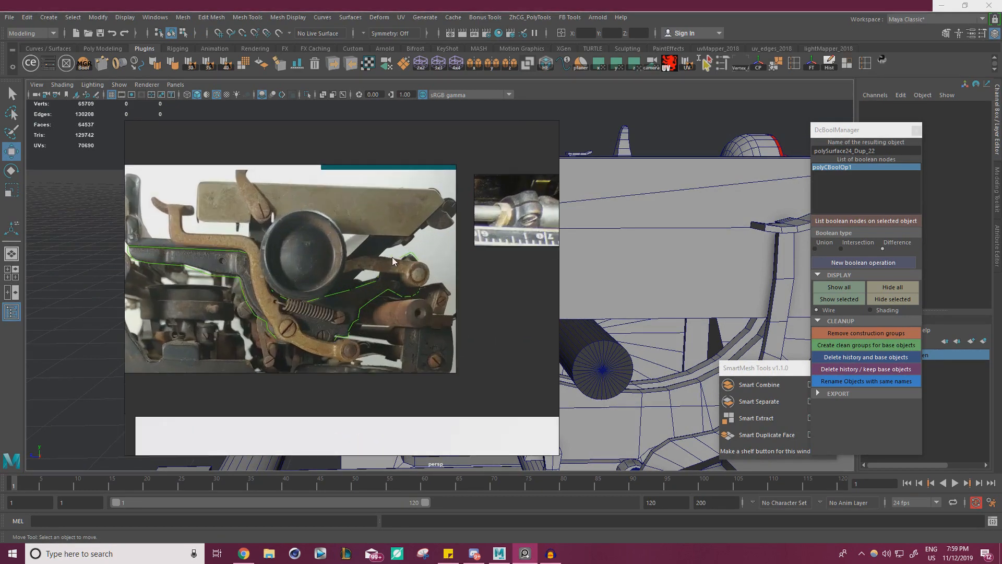
pyautogui.scroll(3, 358, 258)
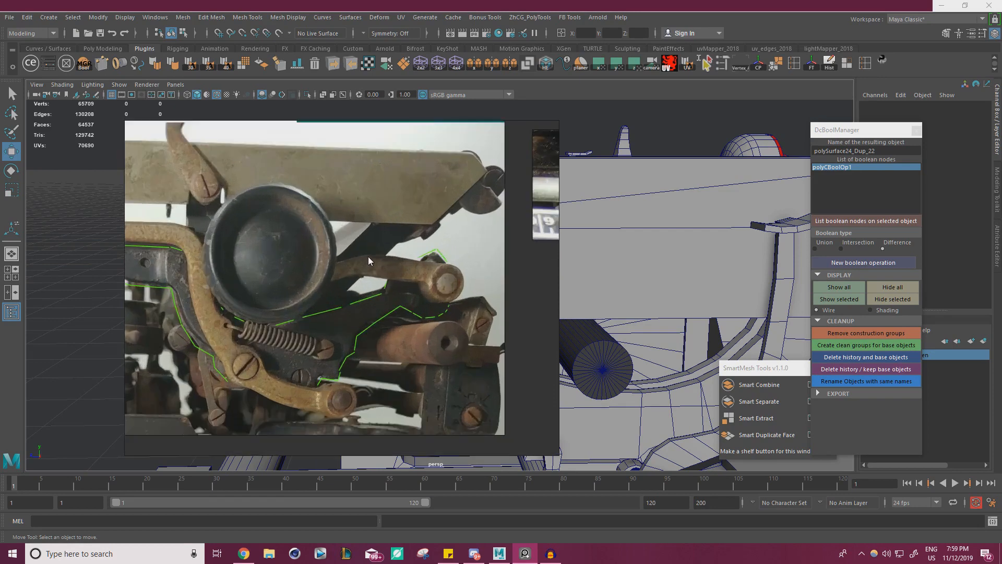
pyautogui.scroll(-5, 368, 256)
pyautogui.scroll(5, 272, 258)
pyautogui.scroll(2, 272, 257)
pyautogui.scroll(-2, 234, 264)
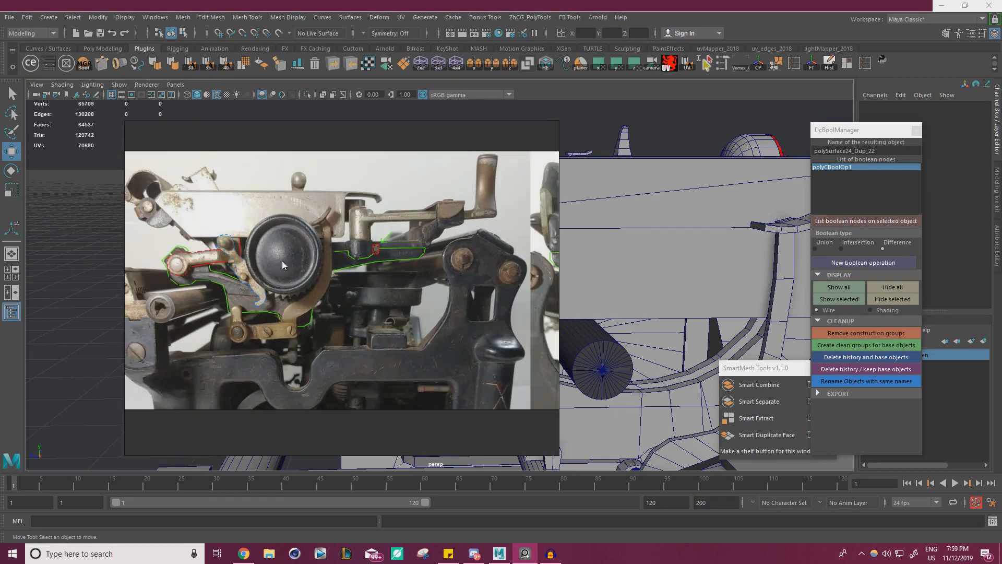
pyautogui.scroll(2, 181, 271)
pyautogui.scroll(-4, 159, 270)
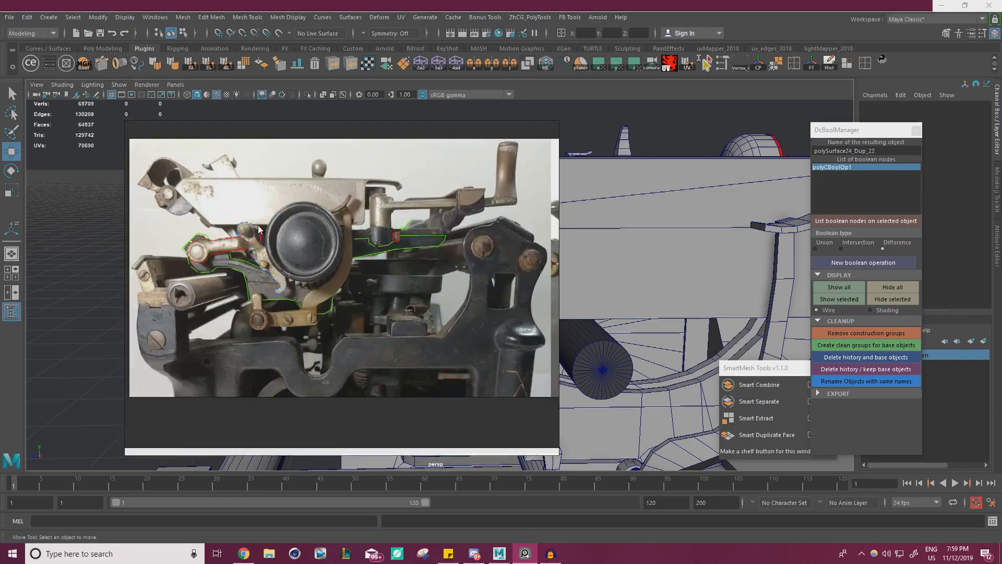
pyautogui.scroll(5, 355, 245)
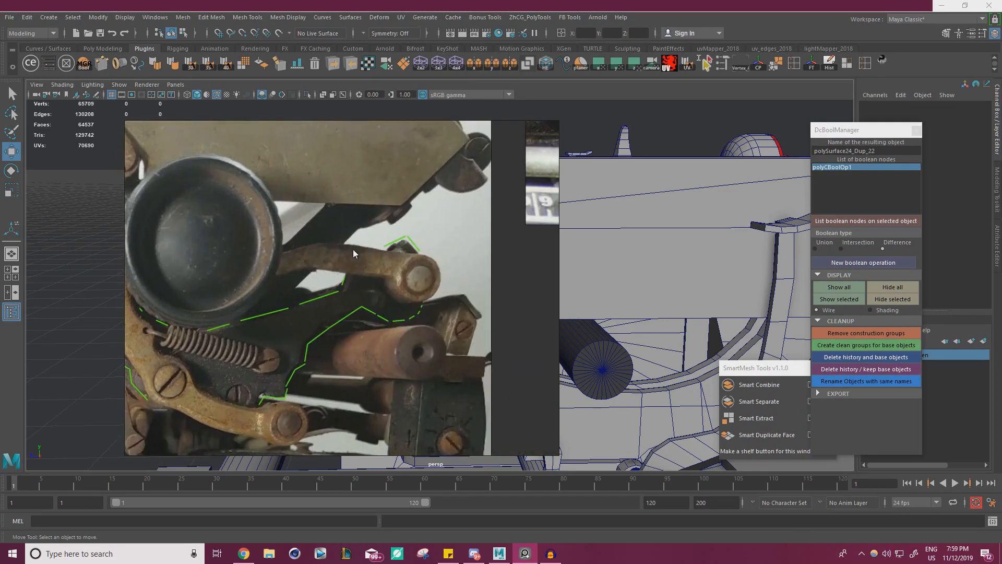
pyautogui.scroll(-2, 297, 271)
pyautogui.scroll(2, 289, 268)
pyautogui.scroll(3, 428, 264)
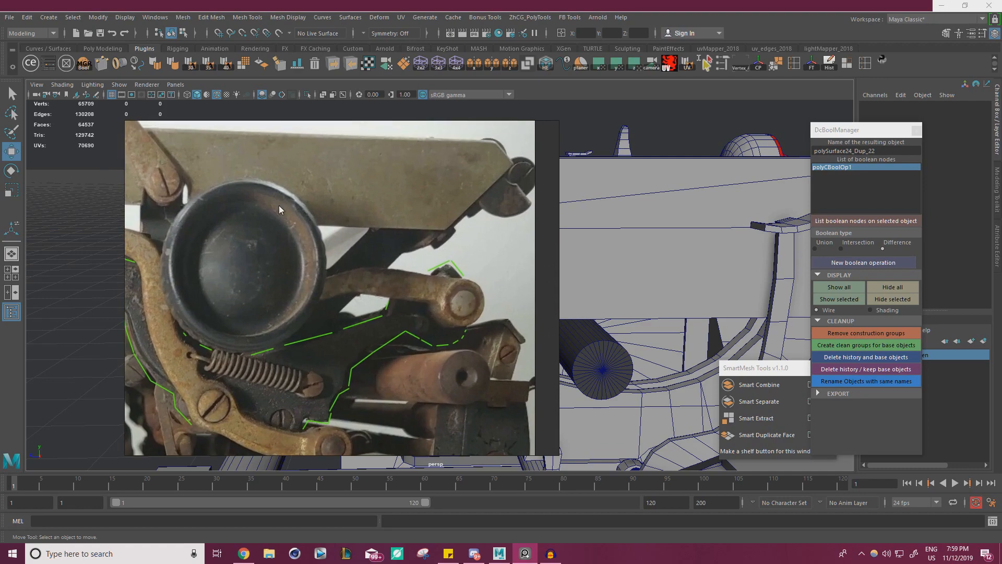
pyautogui.scroll(-3, 382, 250)
pyautogui.moveTo(381, 251); pyautogui.dragTo(0, 242, button='right')
# Select the T-shaped bracket with its ring in the full model.
pyautogui.keyDown('alt'); pyautogui.moveTo(307, 260); pyautogui.dragTo(304, 250); pyautogui.keyUp('alt')
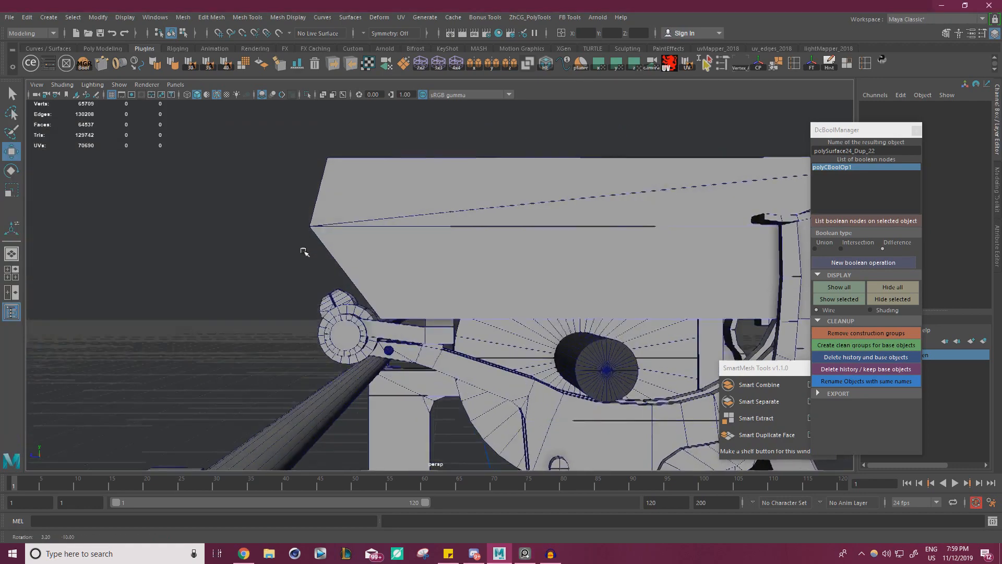
pyautogui.scroll(2, 355, 298)
pyautogui.click(406, 344)
pyautogui.keyDown('alt'); pyautogui.moveTo(405, 345); pyautogui.dragTo(448, 286); pyautogui.keyUp('alt')
pyautogui.click(432, 289)
pyautogui.click(513, 401)
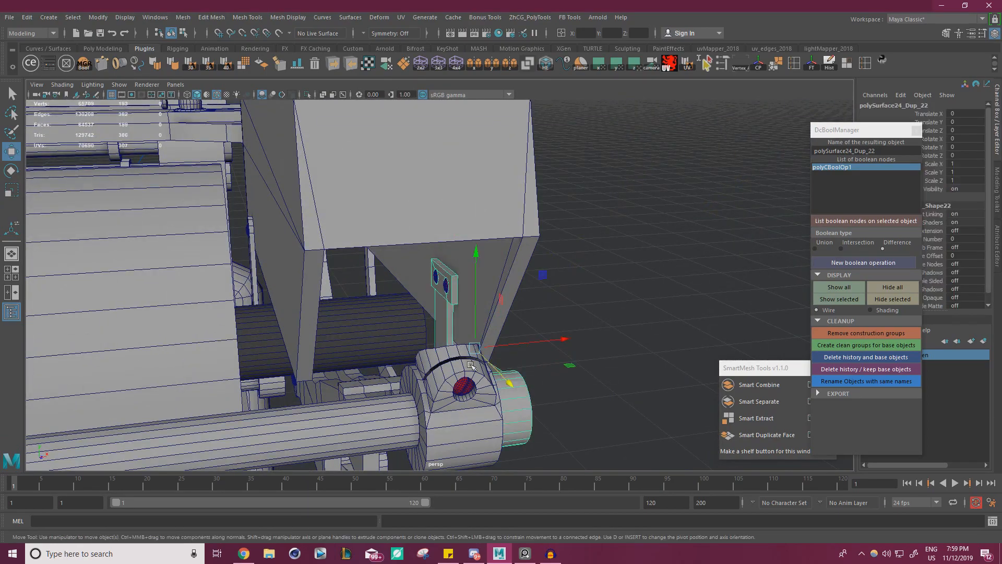
# Move the bracket's pivot to the world origin at the centre of the grid.
pyautogui.keyDown('alt'); pyautogui.moveTo(513, 401); pyautogui.dragTo(514, 339); pyautogui.keyUp('alt')
pyautogui.keyDown('alt'); pyautogui.moveTo(514, 339); pyautogui.dragTo(431, 276, button='right'); pyautogui.keyUp('alt')
pyautogui.keyDown('alt'); pyautogui.moveTo(430, 276); pyautogui.dragTo(477, 318); pyautogui.keyUp('alt')
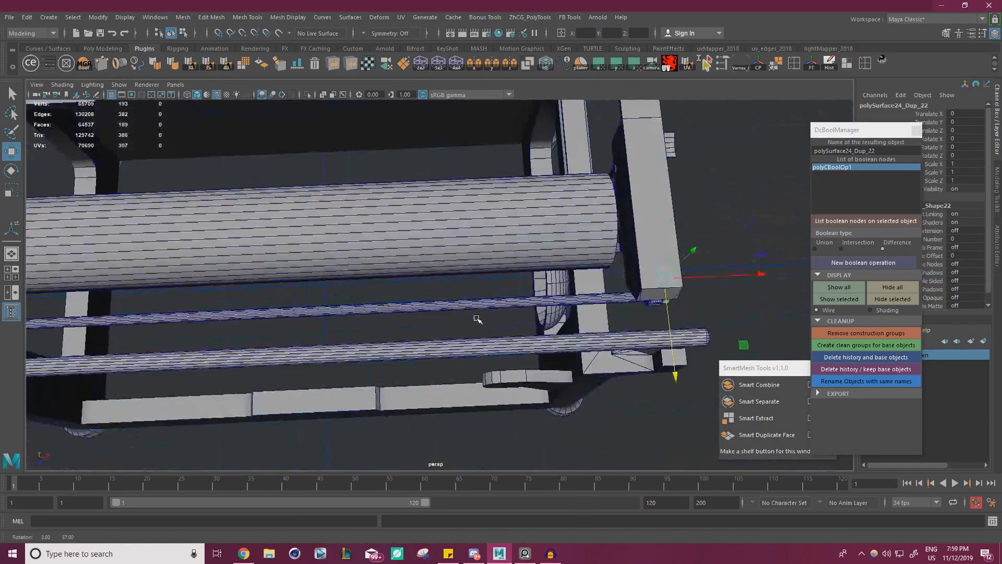
pyautogui.keyDown('alt'); pyautogui.moveTo(478, 318); pyautogui.dragTo(376, 277, button='right'); pyautogui.keyUp('alt')
pyautogui.keyDown('alt'); pyautogui.moveTo(376, 277); pyautogui.dragTo(416, 230, button='middle'); pyautogui.keyUp('alt')
pyautogui.press('d')
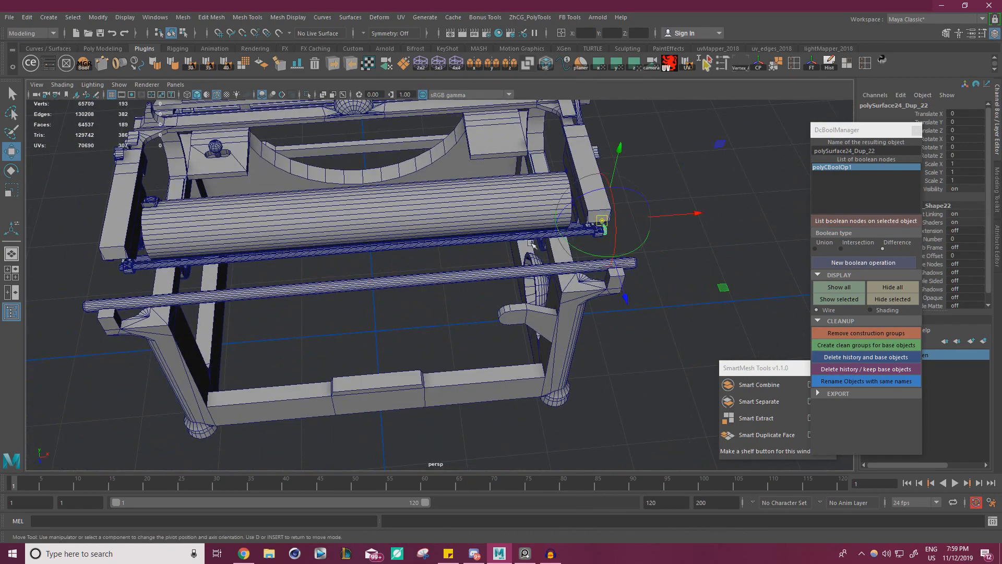
pyautogui.moveTo(601, 220); pyautogui.dragTo(398, 331)
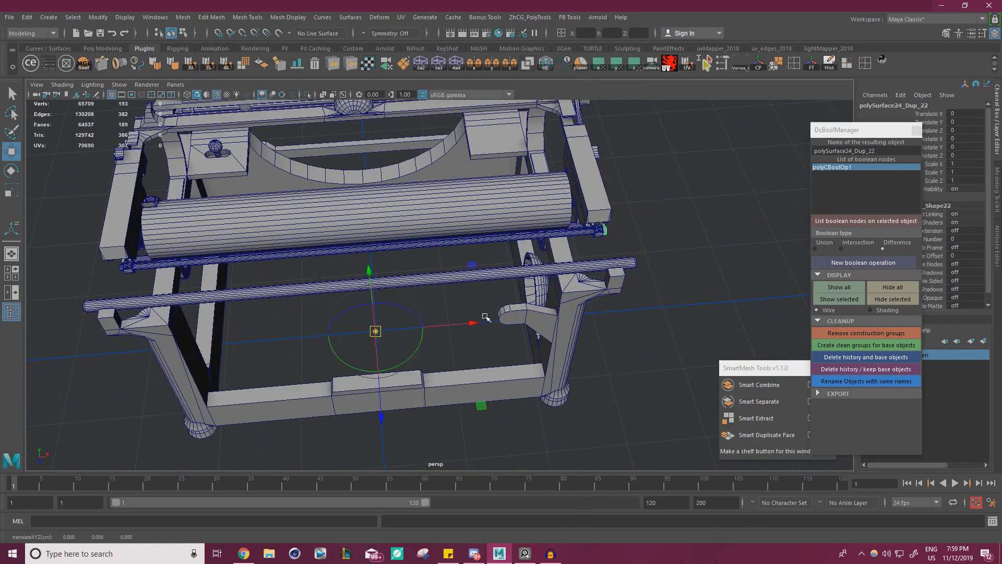
# Mirror the T-shaped bracket across the world origin onto the opposite end of the carriage.
pyautogui.keyDown('alt'); pyautogui.moveTo(485, 317); pyautogui.dragTo(370, 130); pyautogui.keyUp('alt')
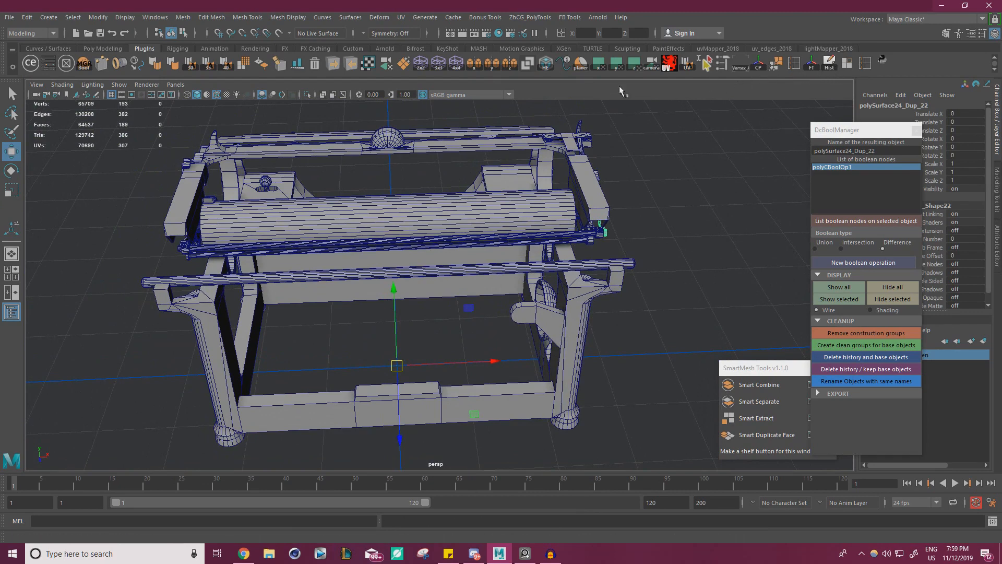
pyautogui.keyDown('alt'); pyautogui.moveTo(489, 168); pyautogui.dragTo(479, 159); pyautogui.keyUp('alt')
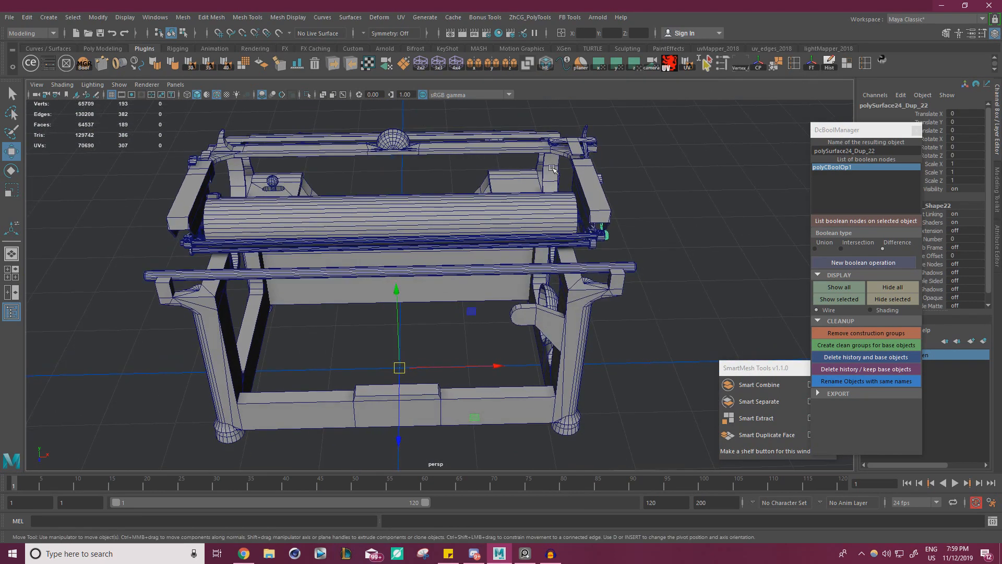
pyautogui.click(472, 64)
pyautogui.keyDown('alt'); pyautogui.moveTo(131, 230); pyautogui.dragTo(204, 260); pyautogui.keyUp('alt')
pyautogui.scroll(2, 204, 260)
pyautogui.keyDown('alt'); pyautogui.moveTo(203, 260); pyautogui.dragTo(338, 241, button='middle'); pyautogui.keyUp('alt')
pyautogui.keyDown('alt'); pyautogui.moveTo(339, 241); pyautogui.dragTo(401, 266, button='right'); pyautogui.keyUp('alt')
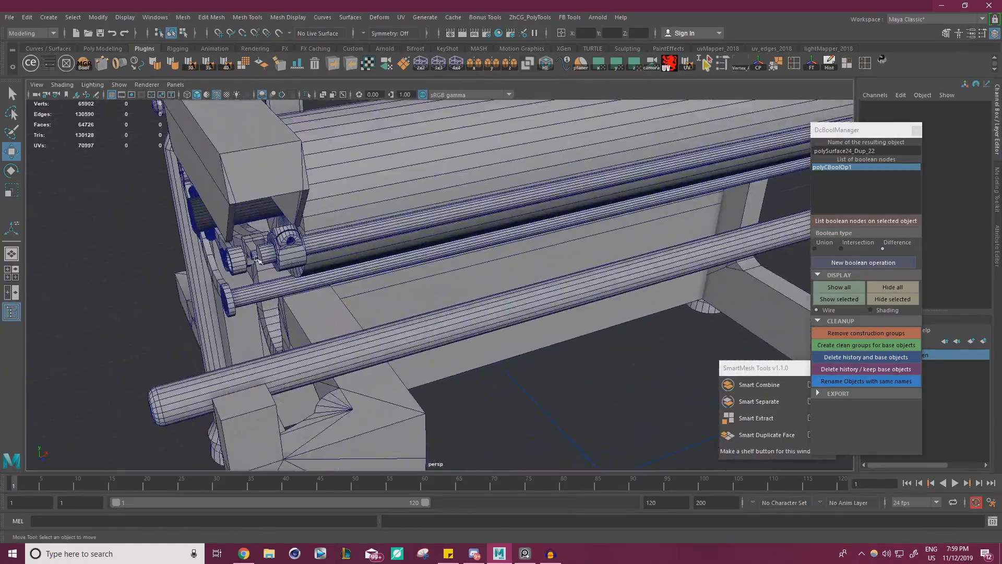
# Examine how the mirrored bracket and its ring fit on the rod at both ends of the carriage.
pyautogui.click(230, 258)
pyautogui.keyDown('alt'); pyautogui.moveTo(321, 262); pyautogui.dragTo(620, 302); pyautogui.keyUp('alt')
pyautogui.moveTo(525, 252); pyautogui.dragTo(525, 281, button='right')
pyautogui.click(513, 263)
pyautogui.keyDown('alt'); pyautogui.moveTo(512, 264); pyautogui.dragTo(517, 235); pyautogui.keyUp('alt')
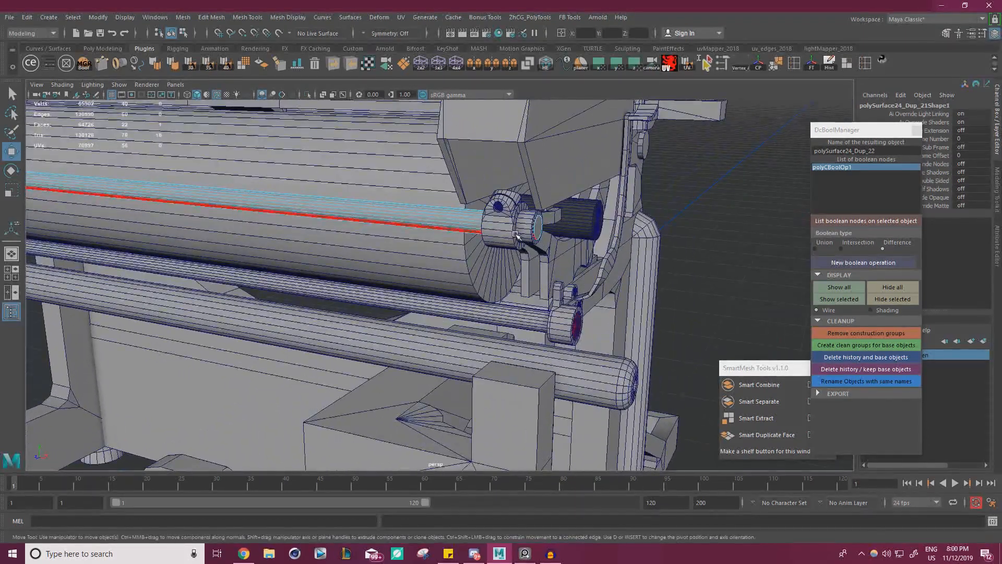
pyautogui.keyDown('alt'); pyautogui.moveTo(499, 235); pyautogui.dragTo(593, 190, button='right'); pyautogui.keyUp('alt')
pyautogui.click(541, 218)
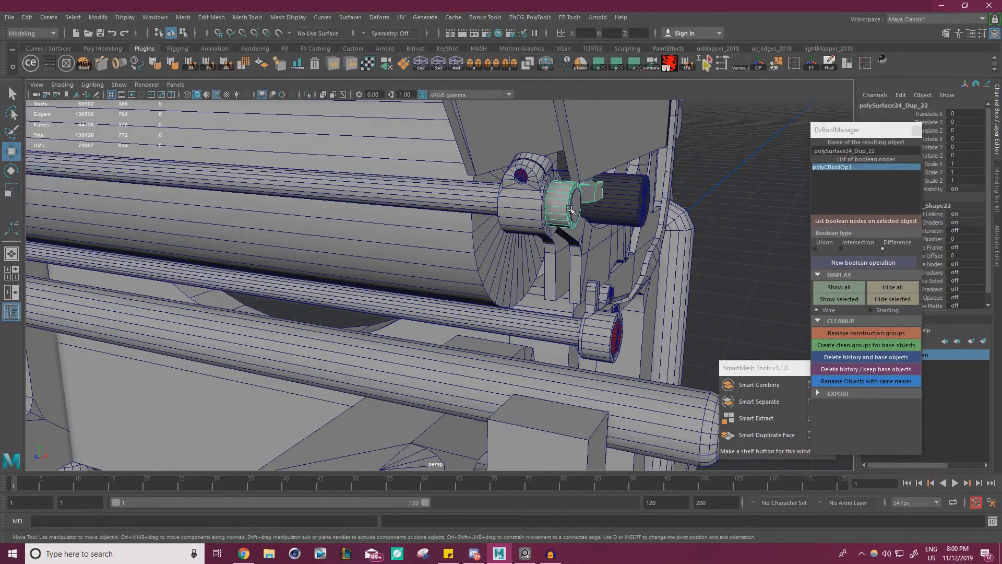
pyautogui.keyDown('alt'); pyautogui.moveTo(541, 218); pyautogui.dragTo(420, 225, button='right'); pyautogui.keyUp('alt')
pyautogui.keyDown('alt'); pyautogui.moveTo(420, 225); pyautogui.dragTo(391, 259); pyautogui.keyUp('alt')
pyautogui.keyDown('alt'); pyautogui.moveTo(392, 259); pyautogui.dragTo(508, 273, button='right'); pyautogui.keyUp('alt')
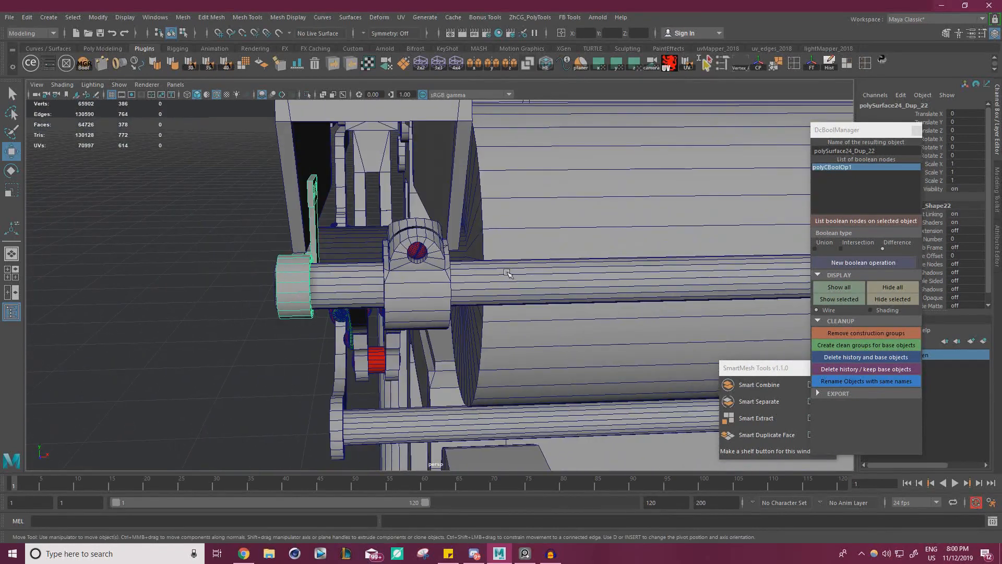
pyautogui.click(435, 280)
pyautogui.keyDown('alt'); pyautogui.moveTo(491, 270); pyautogui.dragTo(480, 259); pyautogui.keyUp('alt')
pyautogui.keyDown('alt'); pyautogui.moveTo(477, 265); pyautogui.dragTo(448, 272); pyautogui.keyUp('alt')
pyautogui.keyDown('alt'); pyautogui.moveTo(448, 271); pyautogui.dragTo(472, 282, button='right'); pyautogui.keyUp('alt')
pyautogui.keyDown('alt'); pyautogui.moveTo(473, 282); pyautogui.dragTo(494, 295, button='middle'); pyautogui.keyUp('alt')
pyautogui.click(500, 301)
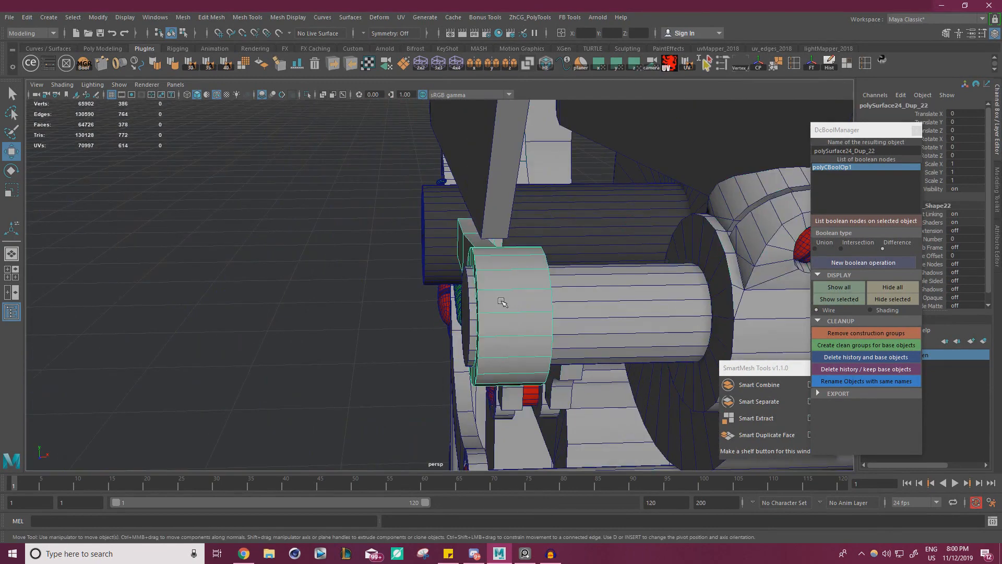
# Try to isolate the bracket at the far end of the rod from the mirrored mesh by selecting all its faces.
pyautogui.press('f')
pyautogui.keyDown('alt'); pyautogui.moveTo(317, 293); pyautogui.dragTo(506, 279, button='middle'); pyautogui.keyUp('alt')
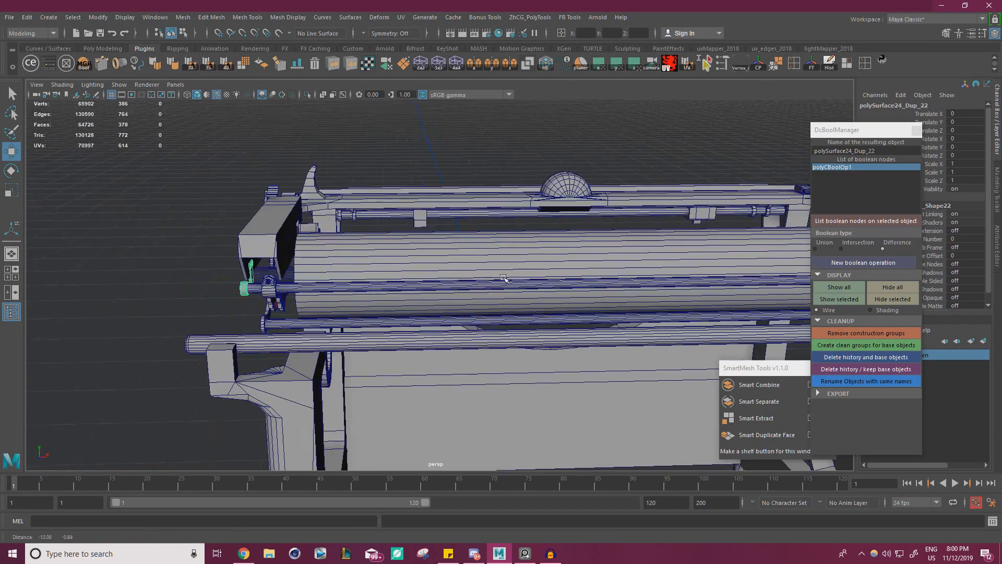
pyautogui.keyDown('alt'); pyautogui.moveTo(417, 285); pyautogui.dragTo(450, 286, button='right'); pyautogui.keyUp('alt')
pyautogui.keyDown('alt'); pyautogui.moveTo(450, 286); pyautogui.dragTo(590, 290, button='middle'); pyautogui.keyUp('alt')
pyautogui.keyDown('alt'); pyautogui.moveTo(396, 291); pyautogui.dragTo(470, 293, button='right'); pyautogui.keyUp('alt')
pyautogui.keyDown('alt'); pyautogui.moveTo(367, 293); pyautogui.dragTo(538, 295, button='middle'); pyautogui.keyUp('alt')
pyautogui.keyDown('alt'); pyautogui.moveTo(428, 306); pyautogui.dragTo(465, 311, button='right'); pyautogui.keyUp('alt')
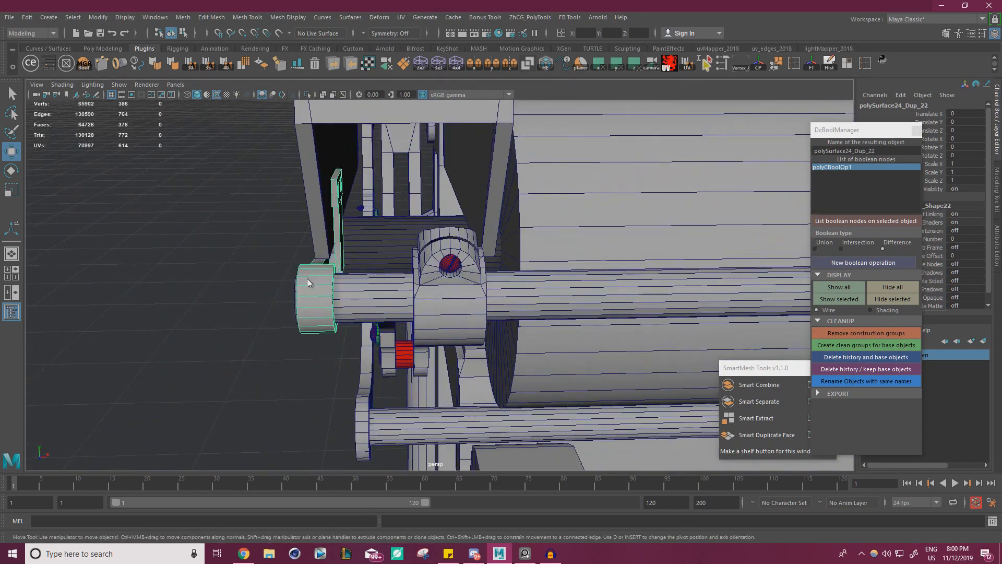
pyautogui.moveTo(307, 268); pyautogui.dragTo(308, 305, button='right')
pyautogui.doubleClick(317, 280)
pyautogui.keyDown('alt'); pyautogui.moveTo(425, 269); pyautogui.dragTo(578, 259, button='right'); pyautogui.keyUp('alt')
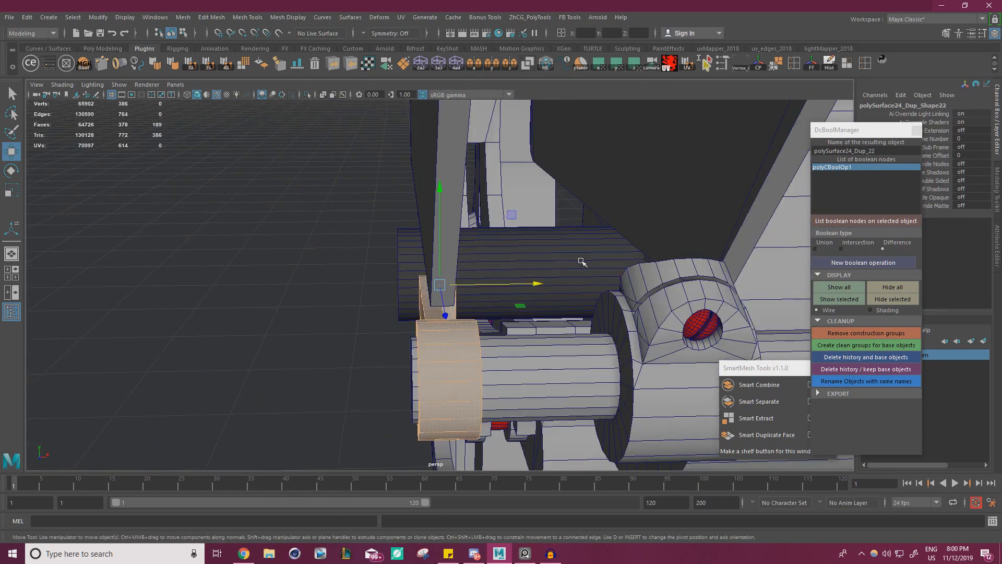
pyautogui.keyDown('shift'); pyautogui.moveTo(275, 233); pyautogui.dragTo(279, 380, button='right'); pyautogui.keyUp('shift')
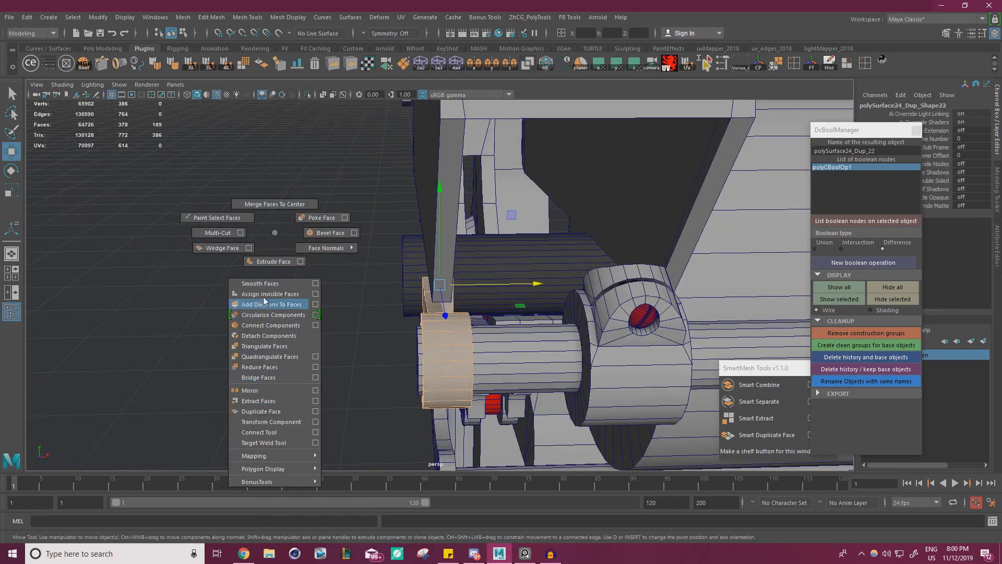
pyautogui.keyDown('shift'); pyautogui.moveTo(264, 301); pyautogui.dragTo(291, 341, button='right'); pyautogui.keyUp('shift')
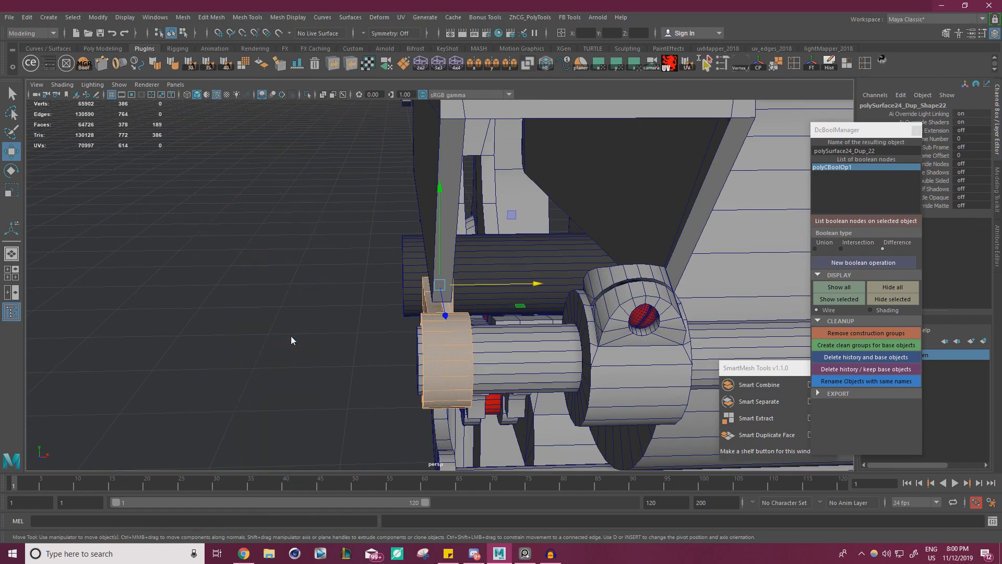
pyautogui.moveTo(437, 328); pyautogui.dragTo(488, 237, button='right')
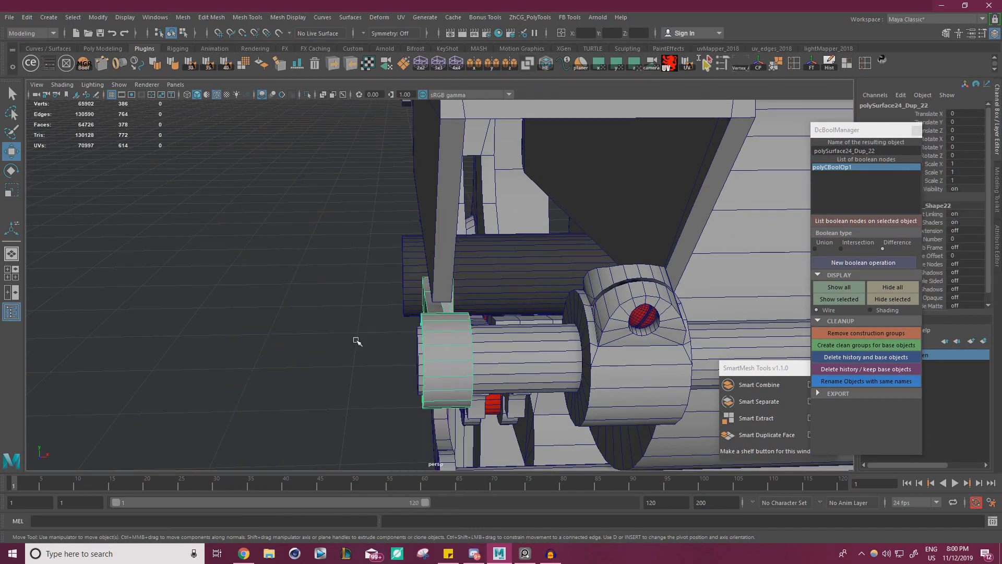
# Separate the mirrored bracket mesh into individual objects and select the bracket at the mirrored end of the rod.
pyautogui.click(356, 339)
pyautogui.click(469, 335)
pyautogui.keyDown('alt'); pyautogui.moveTo(510, 333); pyautogui.dragTo(154, 345, button='right'); pyautogui.keyUp('alt')
pyautogui.scroll(-8, 146, 327)
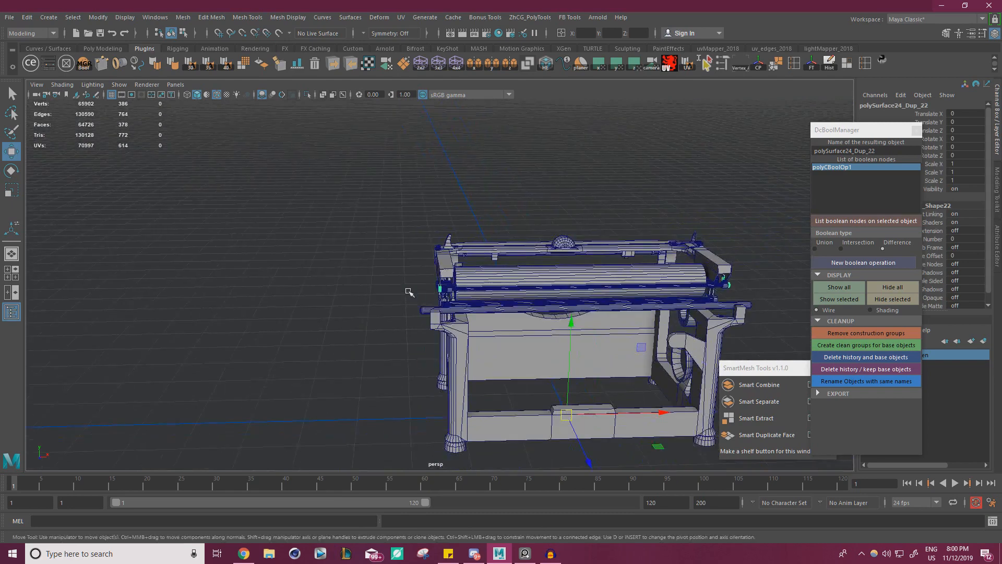
pyautogui.scroll(2, 409, 292)
pyautogui.moveTo(331, 254); pyautogui.dragTo(323, 436, button='right')
pyautogui.press('w')
pyautogui.moveTo(336, 253); pyautogui.dragTo(588, 364, button='right')
pyautogui.click(374, 254)
pyautogui.click(442, 316)
pyautogui.moveTo(509, 324)
pyautogui.keyDown('alt'); pyautogui.mouseDown()
pyautogui.moveTo(481, 335)
pyautogui.moveTo(517, 313)
pyautogui.mouseUp(); pyautogui.keyUp('alt')
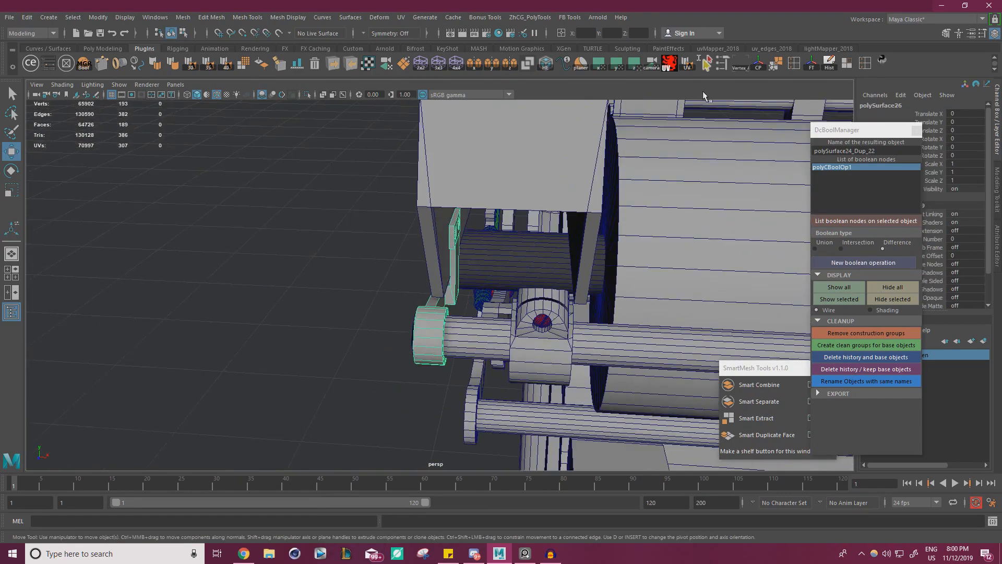
# Center the separated bracket's pivot and slide the bracket inward along the rod to a Translate X of about 0.812.
pyautogui.click(760, 65)
pyautogui.keyDown('alt'); pyautogui.moveTo(474, 228); pyautogui.dragTo(548, 261, button='right'); pyautogui.keyUp('alt')
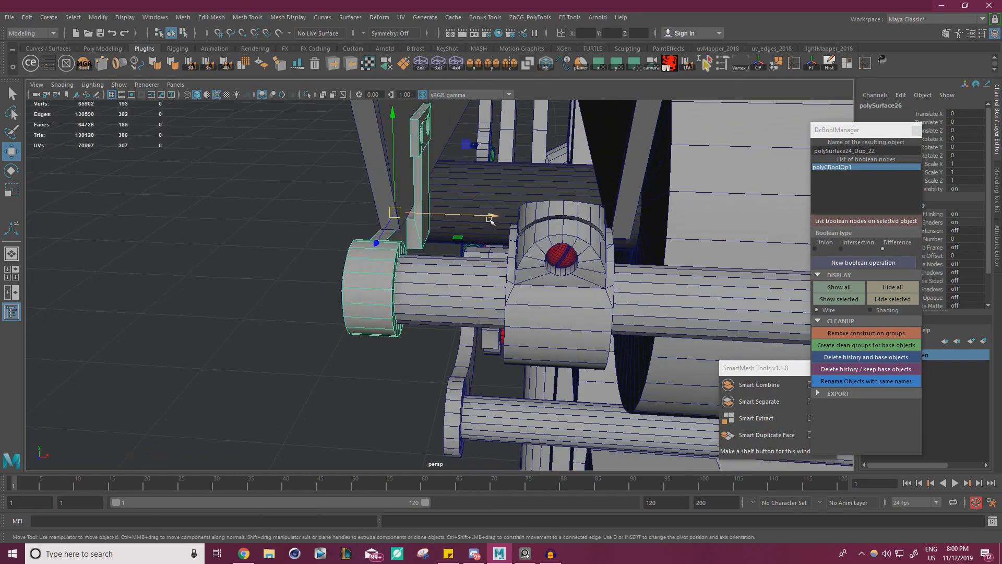
pyautogui.moveTo(492, 221); pyautogui.dragTo(575, 224)
pyautogui.keyDown('alt'); pyautogui.moveTo(576, 224); pyautogui.dragTo(565, 250); pyautogui.keyUp('alt')
pyautogui.keyDown('alt'); pyautogui.moveTo(564, 251); pyautogui.dragTo(586, 269, button='right'); pyautogui.keyUp('alt')
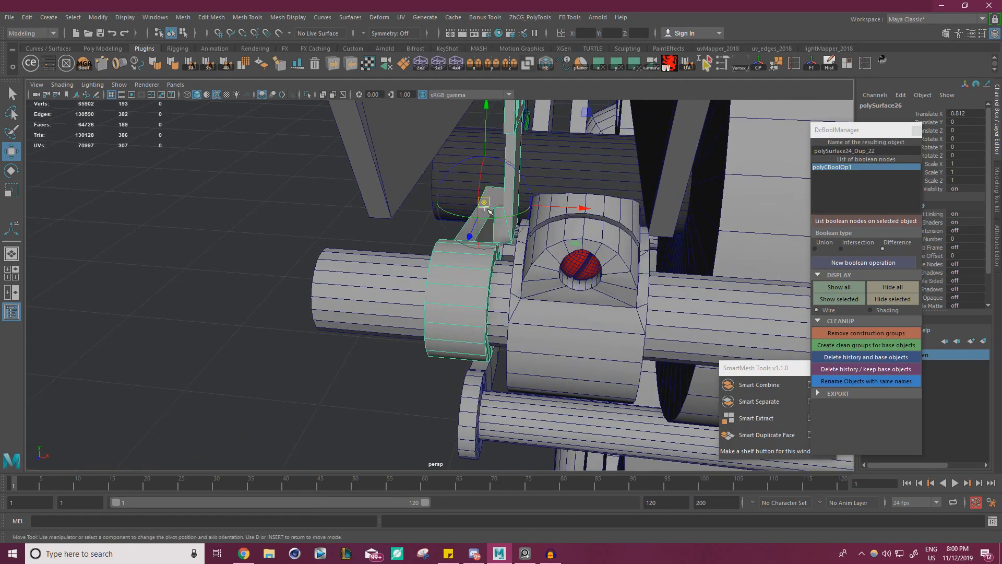
# Snap the bracket's pivot to a vertex of its ring and slide the bracket toward the collar to a Translate X of 0.98.
pyautogui.press('d')
pyautogui.press('v')
pyautogui.moveTo(484, 203); pyautogui.dragTo(493, 270)
pyautogui.press('v')
pyautogui.moveTo(580, 276); pyautogui.dragTo(611, 279)
# Shorten the rod by moving its end vertices inward until it ends just beyond the bracket's ring.
pyautogui.keyDown('alt'); pyautogui.moveTo(426, 297); pyautogui.dragTo(459, 309); pyautogui.keyUp('alt')
pyautogui.click(459, 309)
pyautogui.moveTo(414, 255); pyautogui.dragTo(350, 257, button='right')
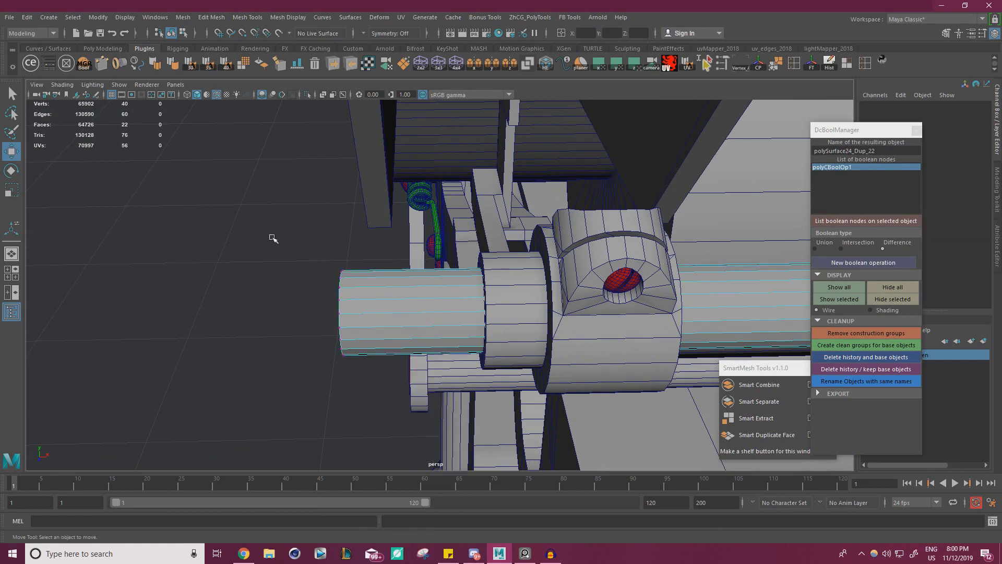
pyautogui.moveTo(272, 236); pyautogui.dragTo(436, 410)
pyautogui.keyDown('alt'); pyautogui.moveTo(417, 329); pyautogui.dragTo(532, 313); pyautogui.keyUp('alt')
pyautogui.moveTo(528, 265); pyautogui.dragTo(566, 235, button='right')
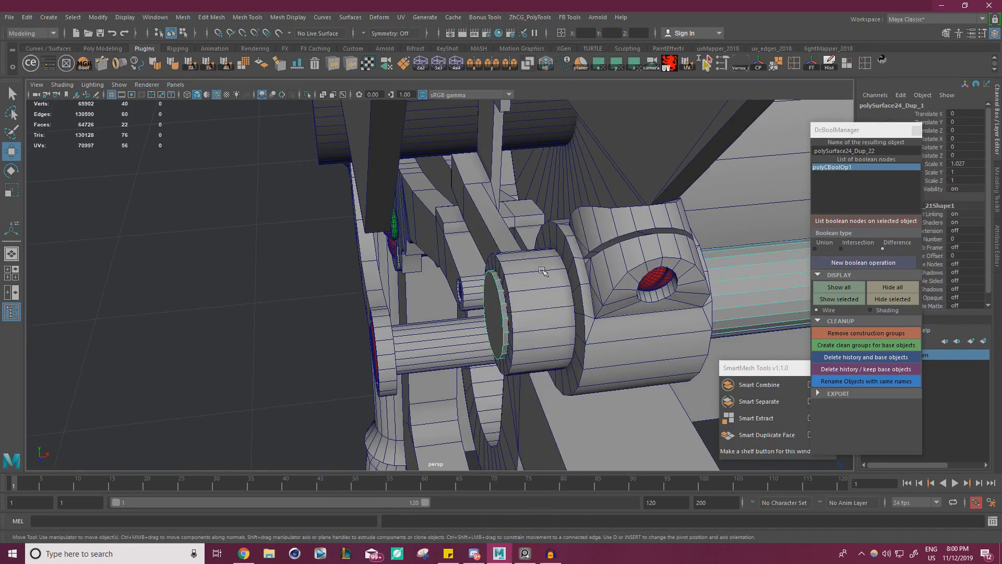
# Select the bracket and compare its angle with the typewriter side photo showing the platen knob and levers.
pyautogui.click(541, 279)
pyautogui.keyDown('alt'); pyautogui.moveTo(532, 271); pyautogui.dragTo(493, 277); pyautogui.keyUp('alt')
pyautogui.keyDown('alt'); pyautogui.moveTo(492, 277); pyautogui.dragTo(440, 272, button='right'); pyautogui.keyUp('alt')
pyautogui.keyDown('alt'); pyautogui.moveTo(441, 272); pyautogui.dragTo(551, 245); pyautogui.keyUp('alt')
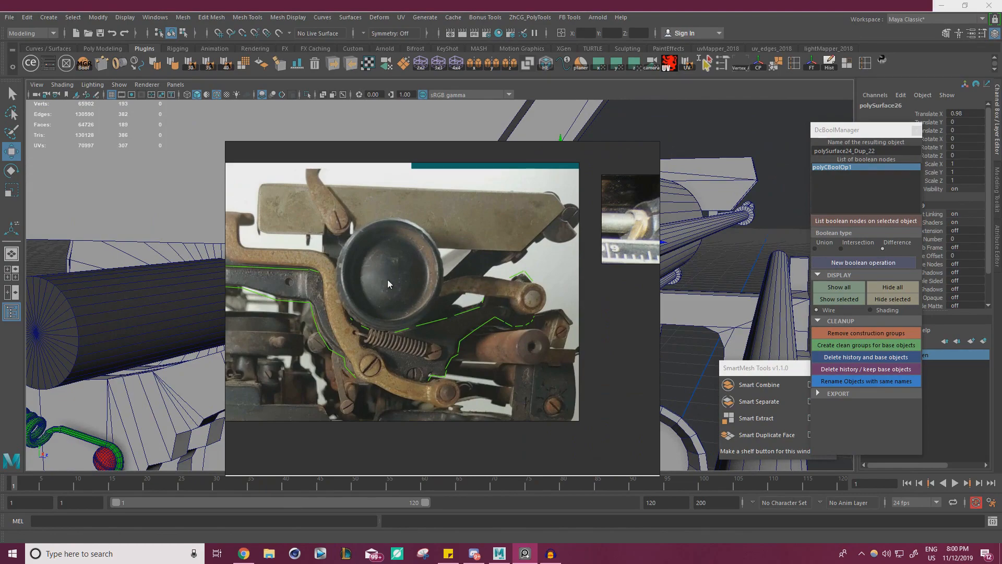
pyautogui.hotkey('ctrl', 'm')
pyautogui.keyDown('alt'); pyautogui.moveTo(522, 303); pyautogui.dragTo(433, 338); pyautogui.keyUp('alt')
pyautogui.press('e')
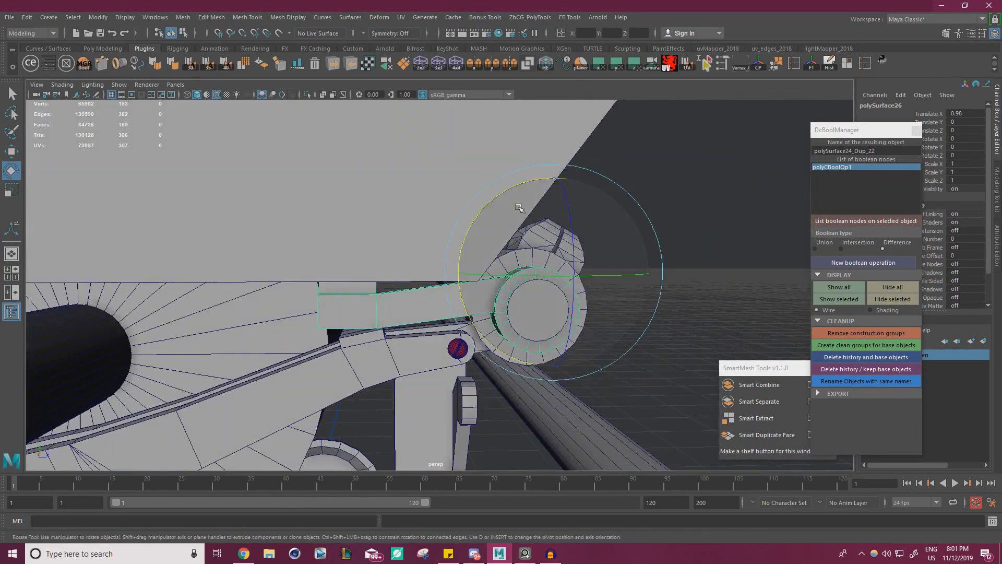
pyautogui.keyDown('alt'); pyautogui.moveTo(489, 242); pyautogui.dragTo(506, 252); pyautogui.keyUp('alt')
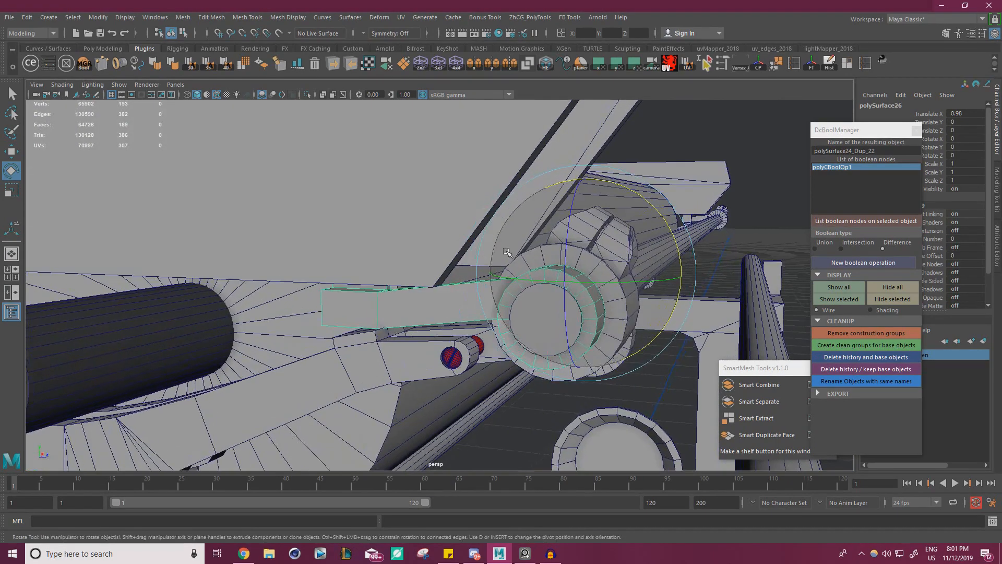
# Poke the rod's end cap face to create a vertex at its center.
pyautogui.moveTo(549, 253); pyautogui.dragTo(551, 308, button='right')
pyautogui.moveTo(550, 308); pyautogui.dragTo(569, 319)
pyautogui.click(727, 132)
pyautogui.click(520, 319)
pyautogui.moveTo(561, 254); pyautogui.dragTo(681, 238, button='right')
pyautogui.click(558, 316)
pyautogui.press('w')
pyautogui.click(681, 238)
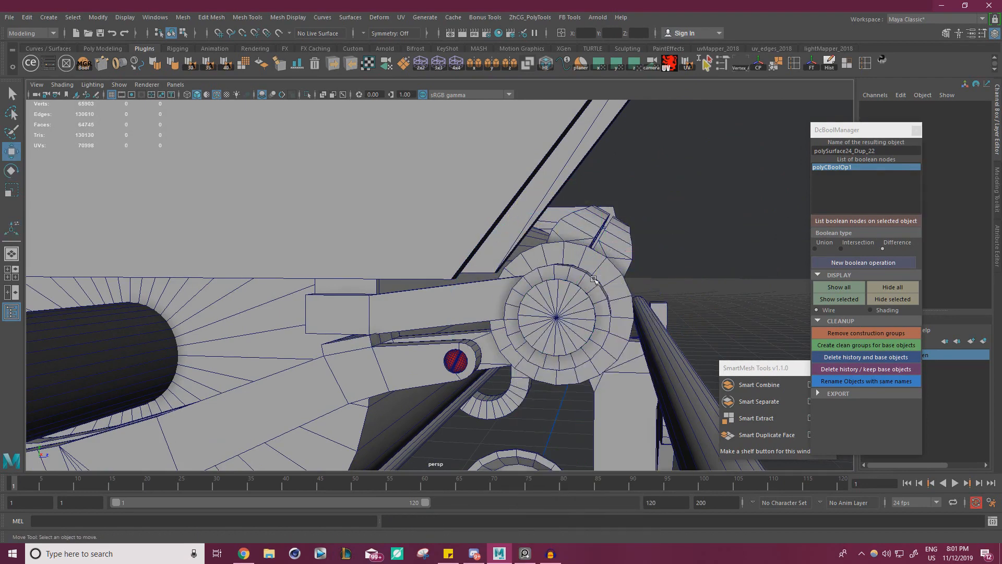
# Snap the bracket's pivot to the center vertex of the rod's end cap and rotate the bracket to about 4 degrees in X.
pyautogui.click(595, 283)
pyautogui.keyDown('alt'); pyautogui.moveTo(621, 278); pyautogui.dragTo(609, 294); pyautogui.keyUp('alt')
pyautogui.press('d')
pyautogui.press('v')
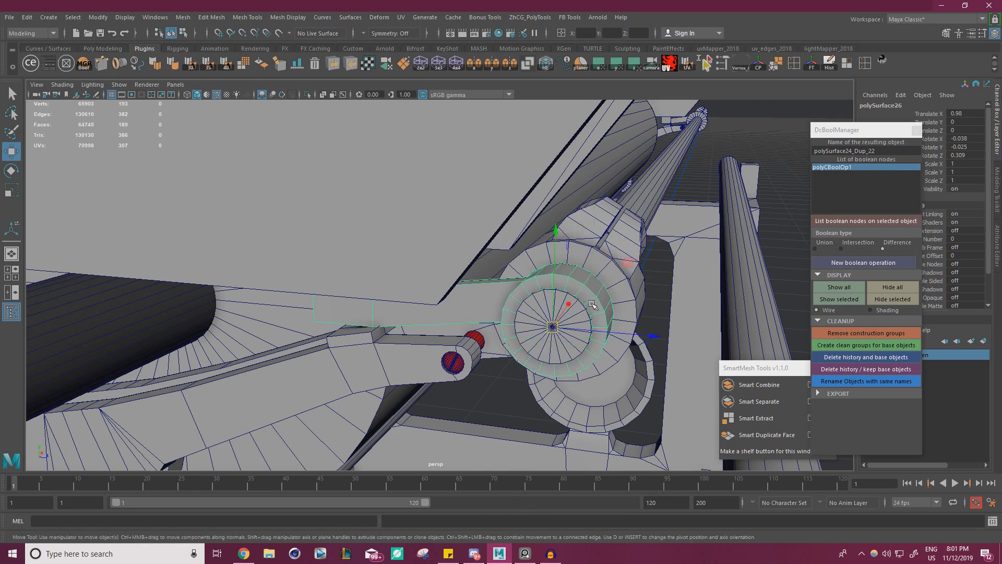
pyautogui.press('e')
pyautogui.moveTo(557, 245); pyautogui.dragTo(469, 261)
pyautogui.keyDown('alt'); pyautogui.moveTo(470, 261); pyautogui.dragTo(476, 278, button='middle'); pyautogui.keyUp('alt')
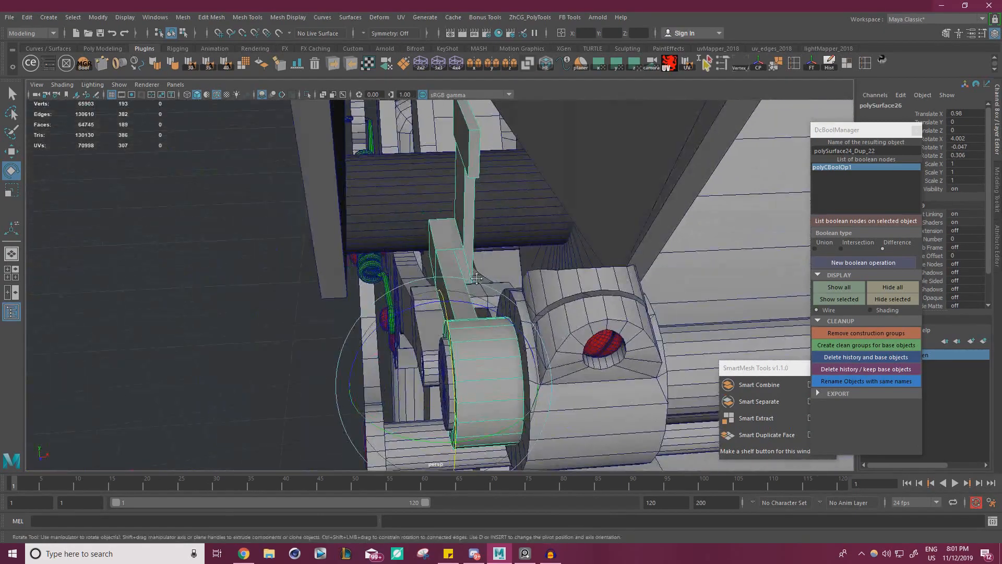
pyautogui.keyDown('alt'); pyautogui.moveTo(477, 278); pyautogui.dragTo(462, 322); pyautogui.keyUp('alt')
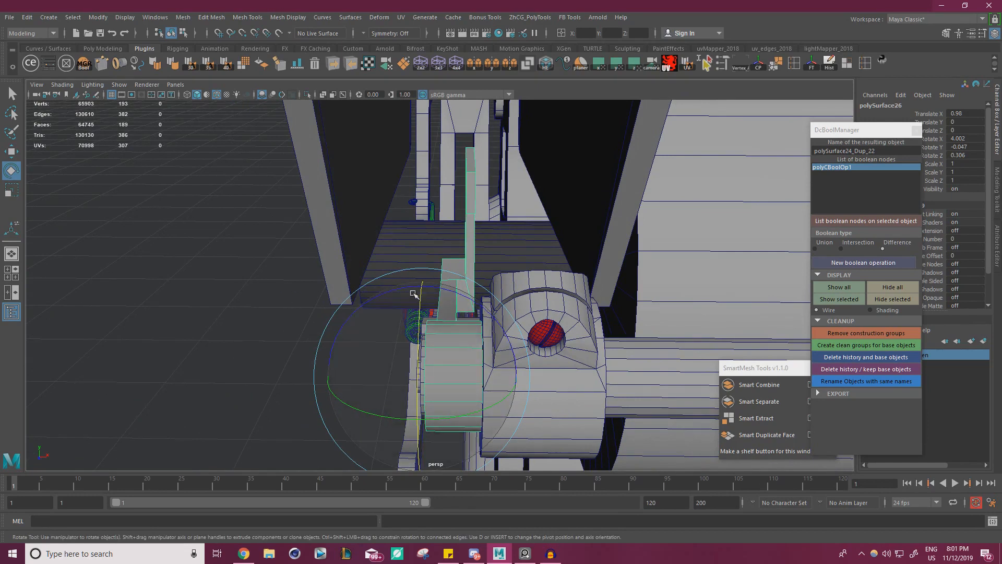
# Freeze the bracket's transformations and try flipping it with a Scale X of -1, closing the boolean manager window.
pyautogui.press('w')
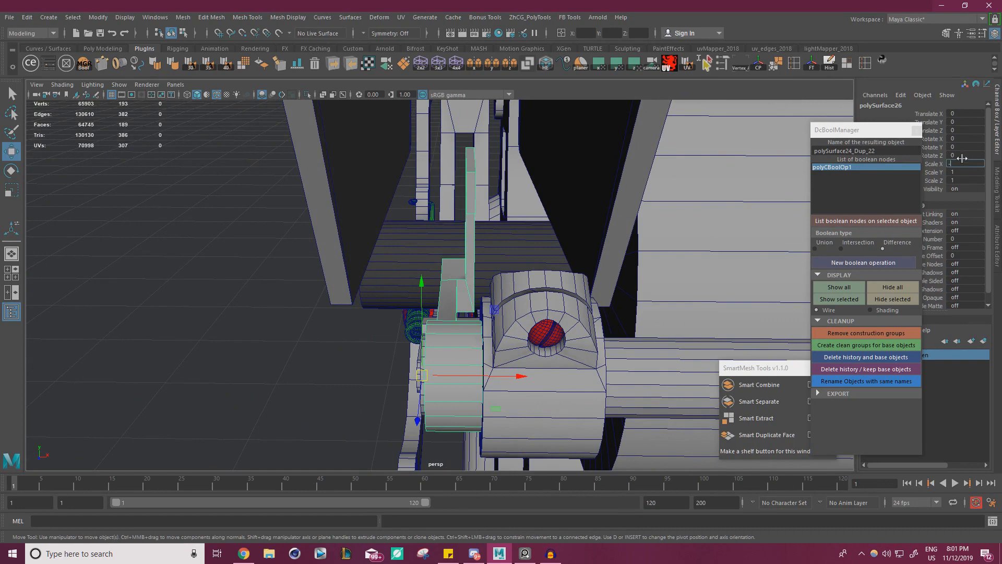
pyautogui.press('Return')
pyautogui.click(915, 129)
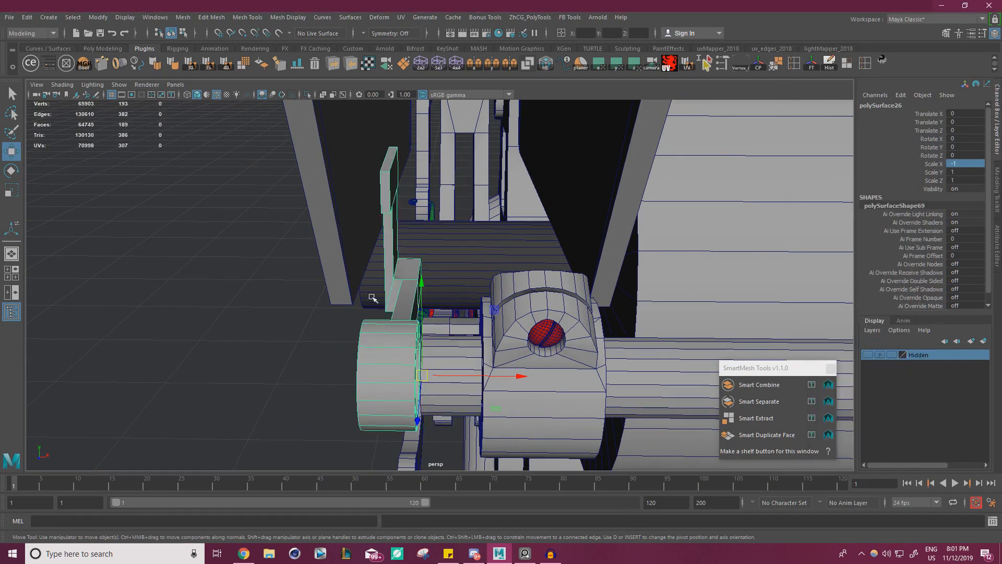
# Try moving the flipped bracket back beside the collar at a Translate X of about 0.498 and selecting its T-shaped plate's vertices.
pyautogui.keyDown('alt'); pyautogui.moveTo(459, 282); pyautogui.dragTo(483, 244); pyautogui.keyUp('alt')
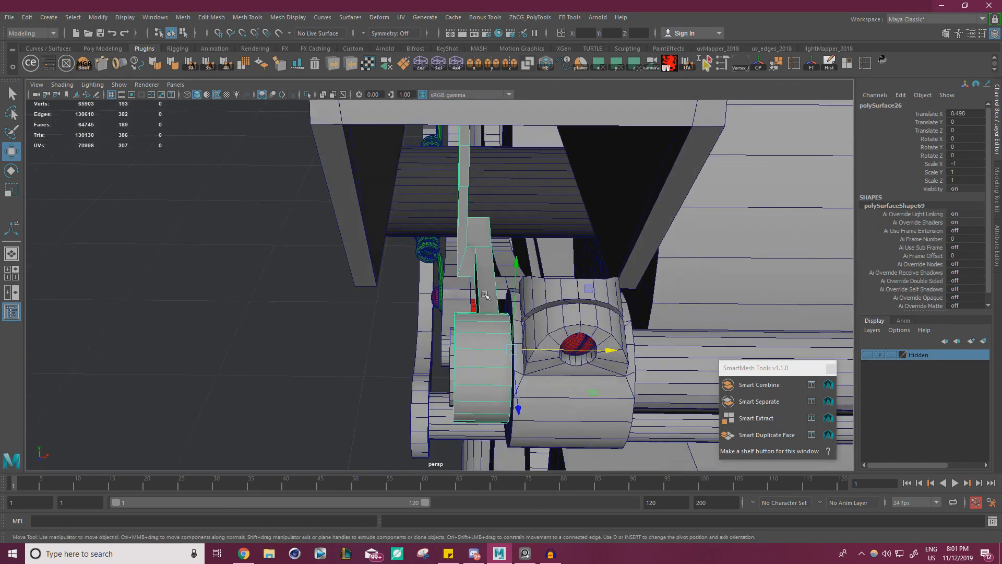
pyautogui.rightClick(482, 242)
pyautogui.moveTo(473, 269); pyautogui.dragTo(473, 270, button='right')
pyautogui.keyDown('alt'); pyautogui.moveTo(473, 270); pyautogui.dragTo(468, 222); pyautogui.keyUp('alt')
pyautogui.moveTo(463, 221); pyautogui.dragTo(415, 222, button='right')
pyautogui.keyDown('alt'); pyautogui.moveTo(436, 276); pyautogui.dragTo(439, 282); pyautogui.keyUp('alt')
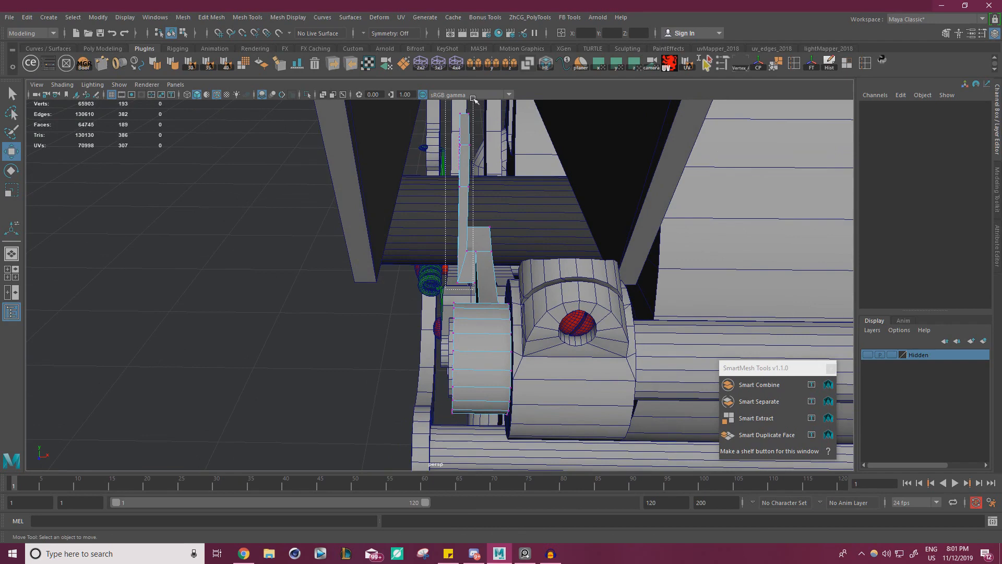
pyautogui.moveTo(473, 98); pyautogui.dragTo(473, 99)
pyautogui.keyDown('alt'); pyautogui.moveTo(417, 206); pyautogui.dragTo(489, 198); pyautogui.keyUp('alt')
pyautogui.keyDown('alt'); pyautogui.moveTo(511, 204); pyautogui.dragTo(534, 203); pyautogui.keyUp('alt')
# Undo the vertex selection, the bracket's sideways move and its X flip.
pyautogui.hotkey('ctrl', 'z')
pyautogui.hotkey('ctrl', 'z')
pyautogui.hotkey('ctrl', 'z')
pyautogui.hotkey('ctrl', 'z')
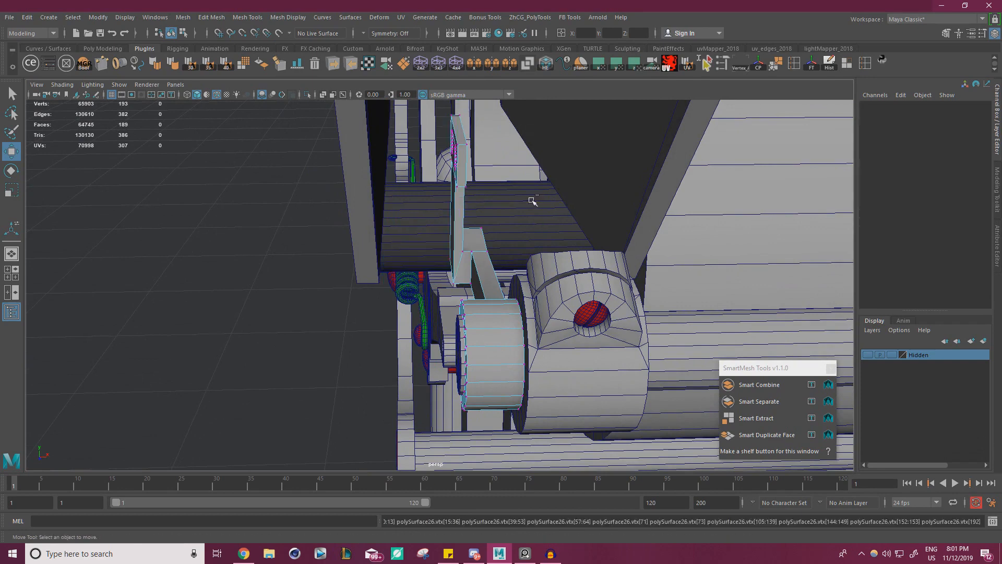
pyautogui.hotkey('ctrl', 'z')
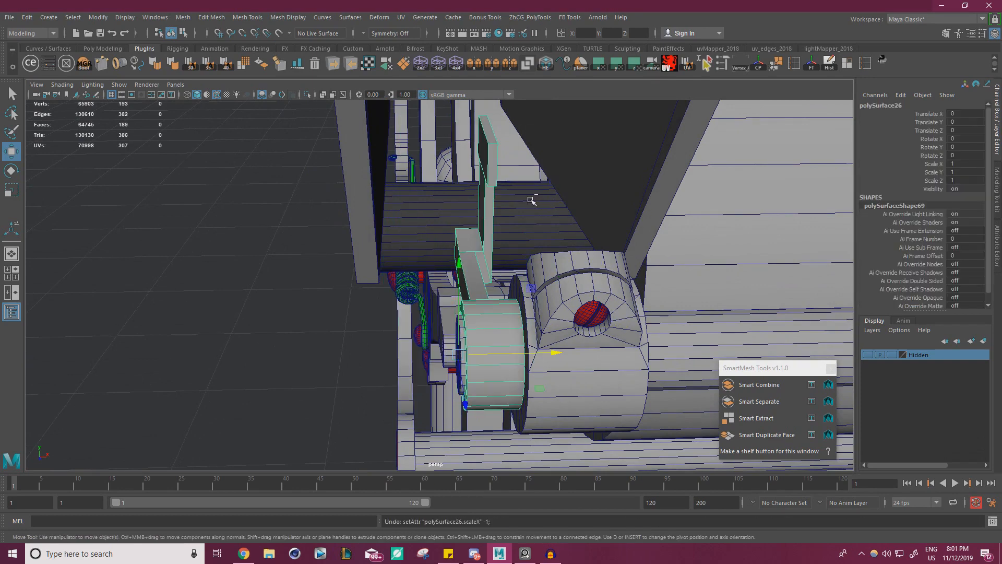
pyautogui.keyDown('alt'); pyautogui.moveTo(522, 212); pyautogui.dragTo(454, 213); pyautogui.keyUp('alt')
pyautogui.keyDown('alt'); pyautogui.moveTo(630, 200); pyautogui.dragTo(509, 227); pyautogui.keyUp('alt')
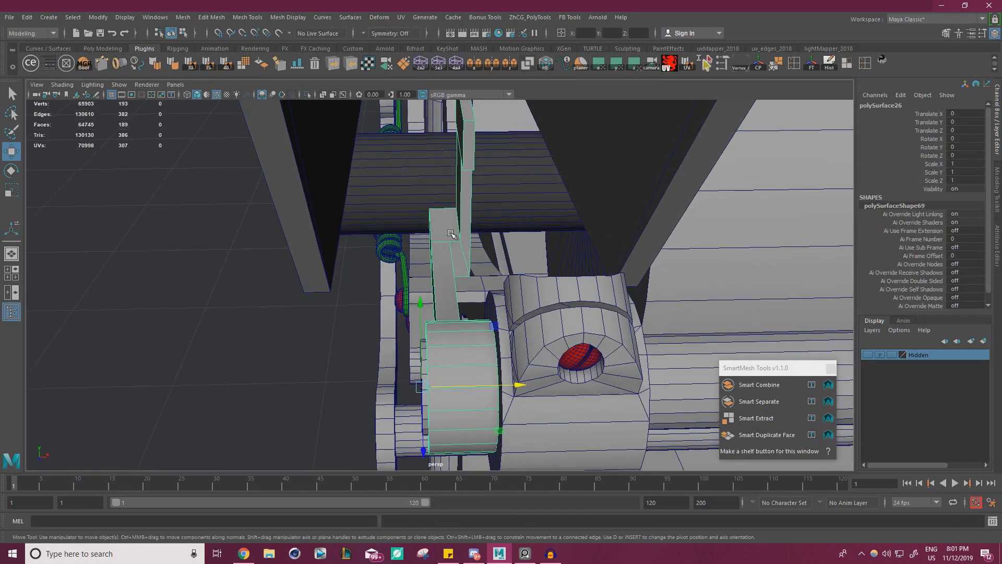
pyautogui.moveTo(451, 237); pyautogui.dragTo(407, 237, button='right')
pyautogui.keyDown('alt'); pyautogui.moveTo(470, 257); pyautogui.dragTo(454, 240); pyautogui.keyUp('alt')
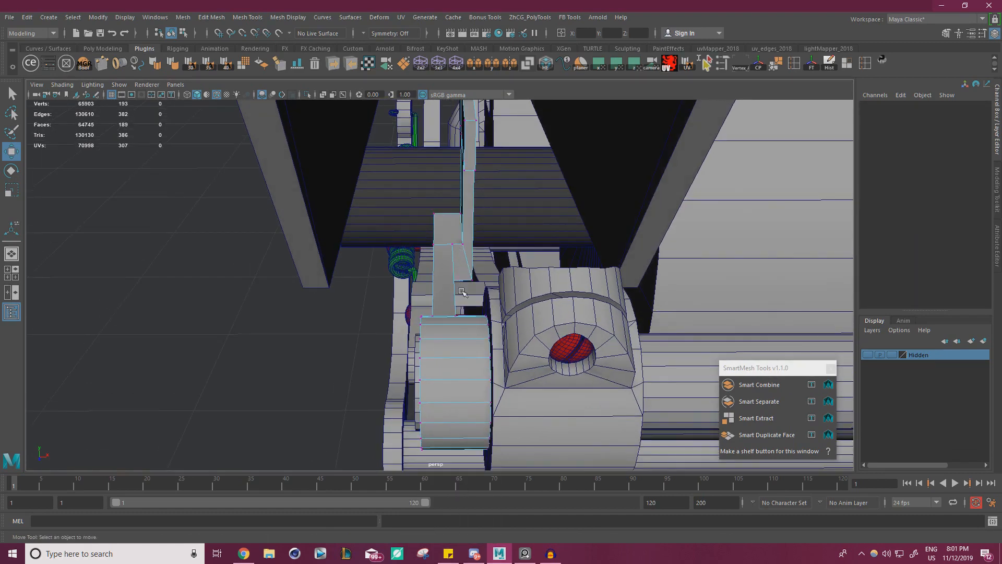
pyautogui.moveTo(462, 291)
pyautogui.keyDown('alt'); pyautogui.mouseDown()
pyautogui.moveTo(455, 274)
pyautogui.moveTo(459, 299)
pyautogui.mouseUp(); pyautogui.keyUp('alt')
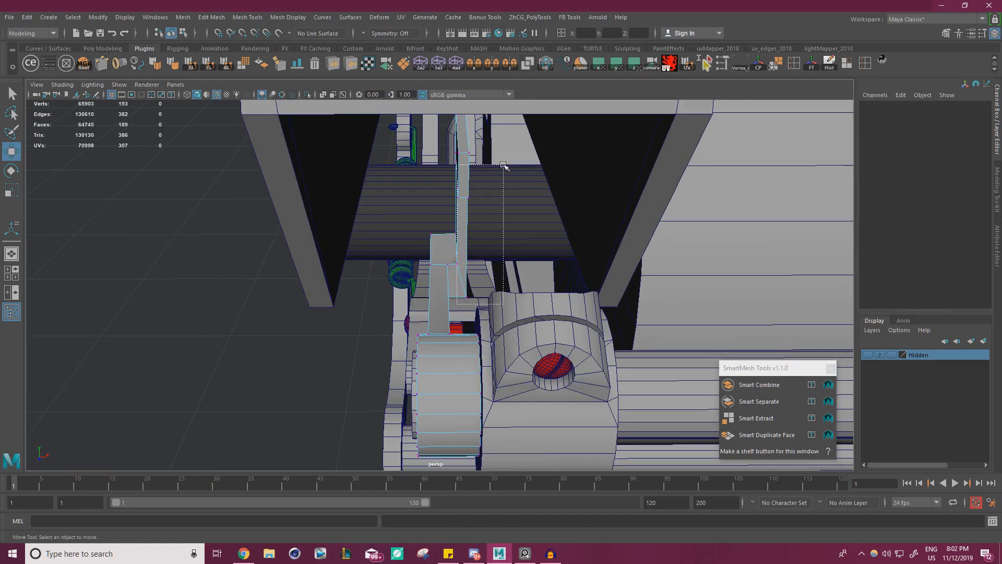
pyautogui.moveTo(504, 165); pyautogui.dragTo(490, 169)
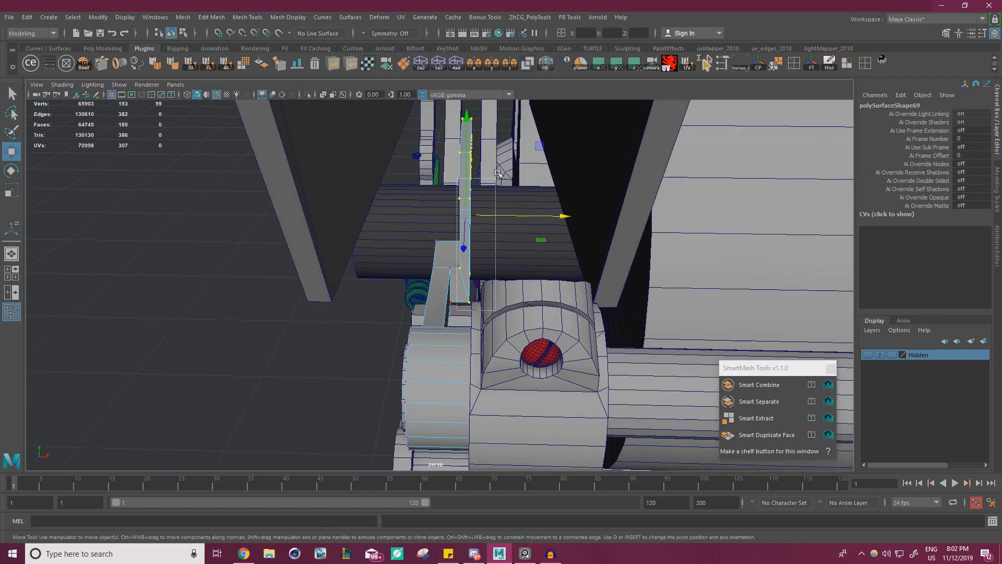
pyautogui.keyDown('alt'); pyautogui.moveTo(522, 87); pyautogui.dragTo(440, 255); pyautogui.keyUp('alt')
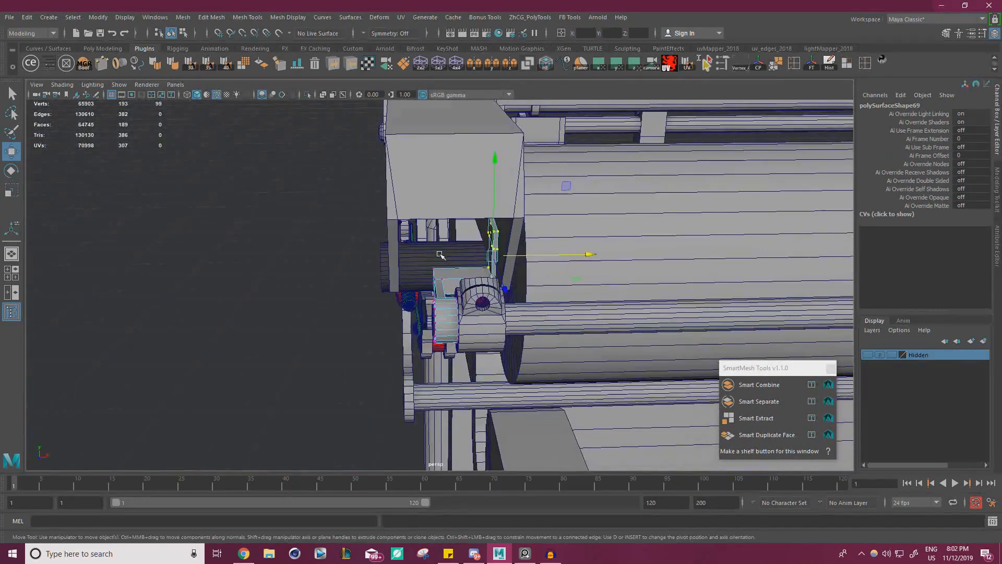
pyautogui.hotkey('ctrl', 'z')
pyautogui.keyDown('alt'); pyautogui.moveTo(416, 286); pyautogui.dragTo(513, 340, button='right'); pyautogui.keyUp('alt')
pyautogui.moveTo(433, 291); pyautogui.dragTo(476, 260, button='right')
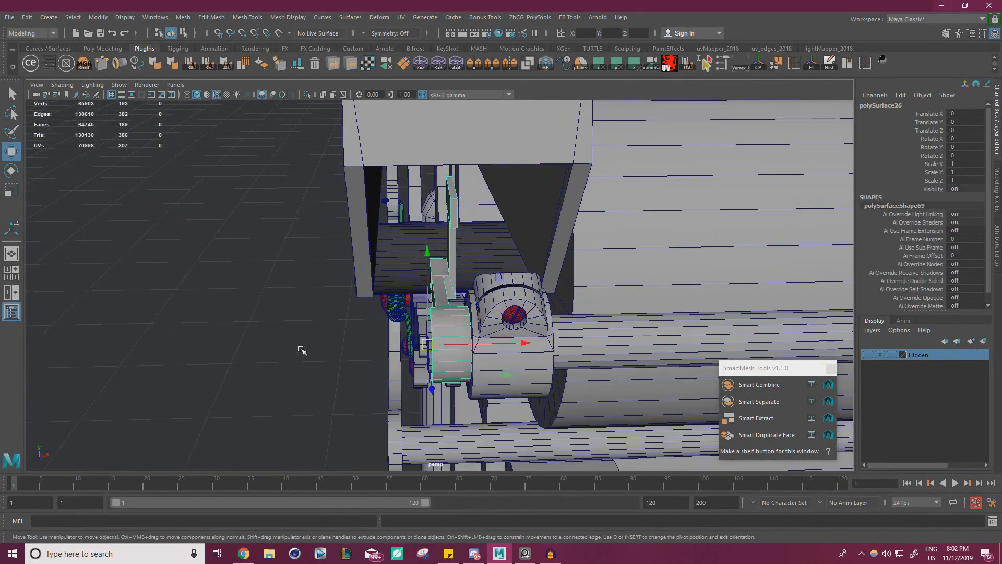
# Flip the T-shaped bracket along its X axis by setting Scale X to -1.
pyautogui.click(302, 349)
pyautogui.click(444, 304)
pyautogui.keyDown('alt'); pyautogui.moveTo(443, 304); pyautogui.dragTo(448, 329); pyautogui.keyUp('alt')
pyautogui.keyDown('alt'); pyautogui.moveTo(448, 329); pyautogui.dragTo(517, 332, button='right'); pyautogui.keyUp('alt')
pyautogui.keyDown('alt'); pyautogui.moveTo(517, 332); pyautogui.dragTo(506, 320); pyautogui.keyUp('alt')
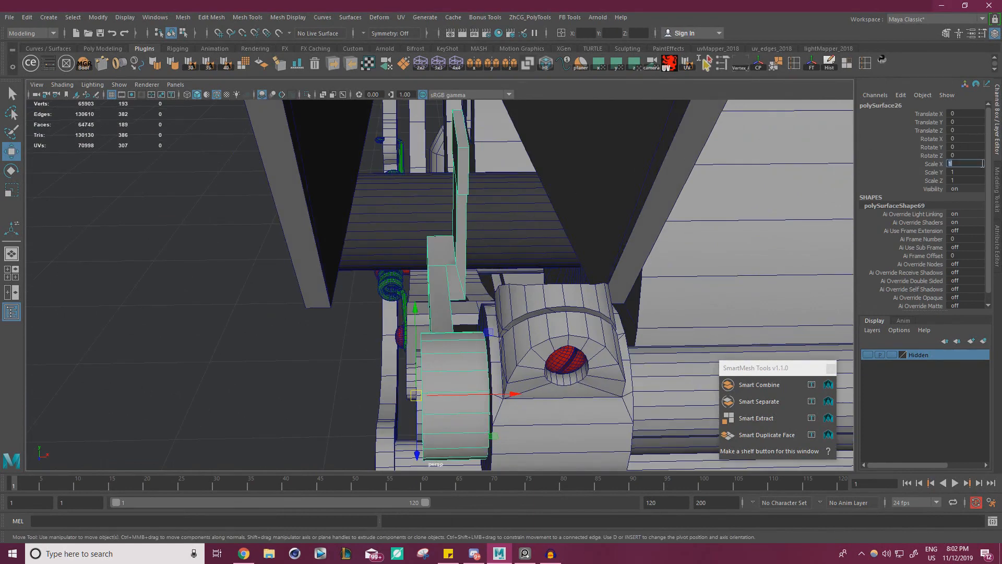
pyautogui.write('-1')
pyautogui.press('Return')
# Slide the flipped bracket back against the collar, at a Translate X of about 0.498.
pyautogui.keyDown('alt'); pyautogui.moveTo(583, 266); pyautogui.dragTo(412, 293); pyautogui.keyUp('alt')
pyautogui.press('d')
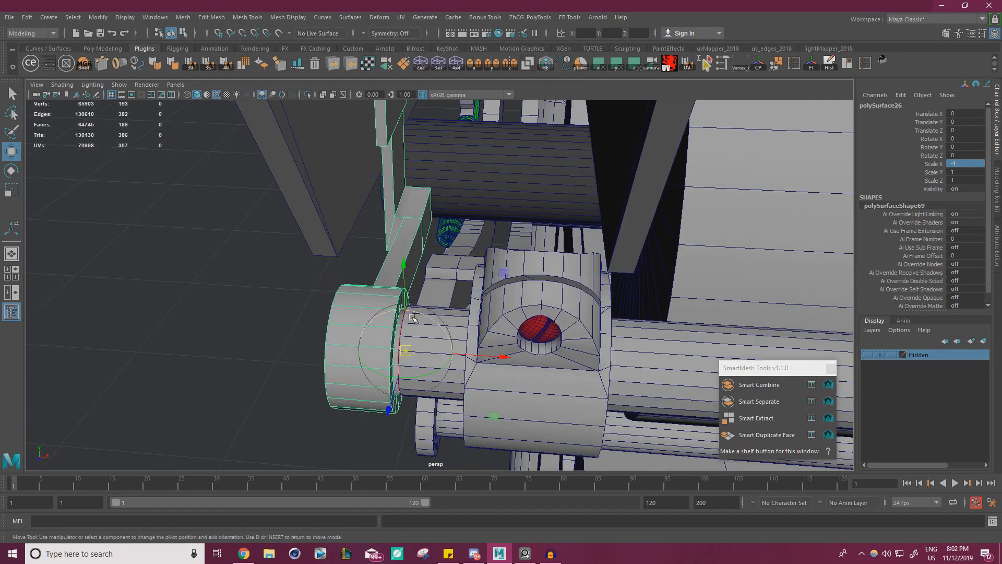
pyautogui.moveTo(405, 350); pyautogui.dragTo(474, 387)
pyautogui.keyDown('alt'); pyautogui.moveTo(466, 238); pyautogui.dragTo(489, 258); pyautogui.keyUp('alt')
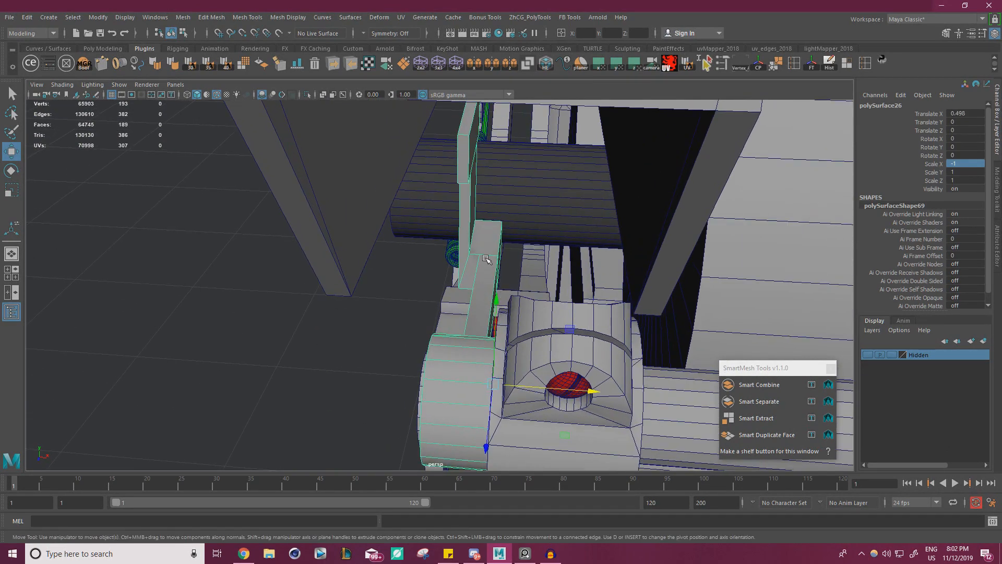
# Select the T-shaped plate's vertices and pull them outward along X to the lower corner of the slanted side panel.
pyautogui.moveTo(486, 254); pyautogui.dragTo(436, 253, button='right')
pyautogui.keyDown('alt'); pyautogui.moveTo(446, 253); pyautogui.dragTo(459, 254); pyautogui.keyUp('alt')
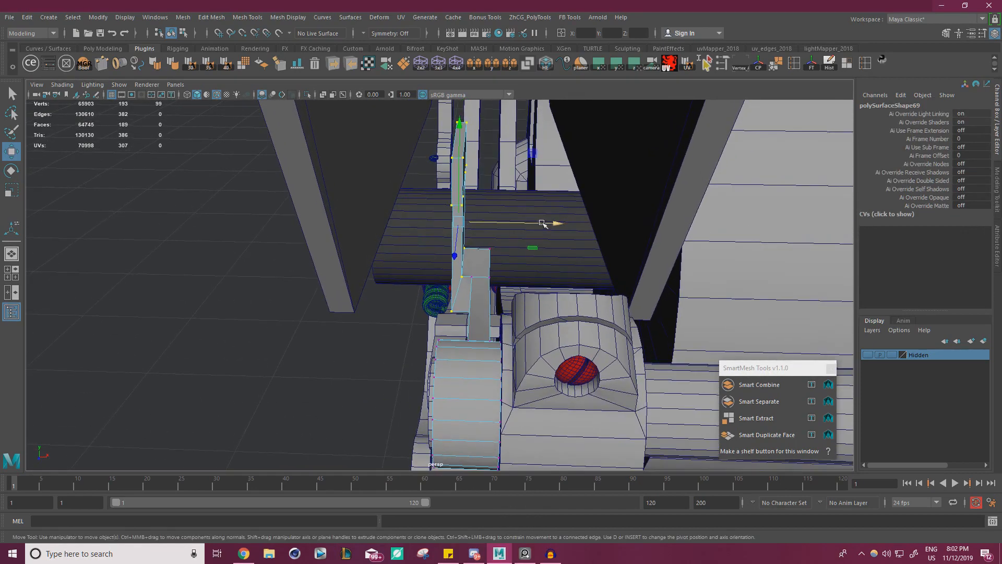
pyautogui.moveTo(543, 224); pyautogui.dragTo(523, 224)
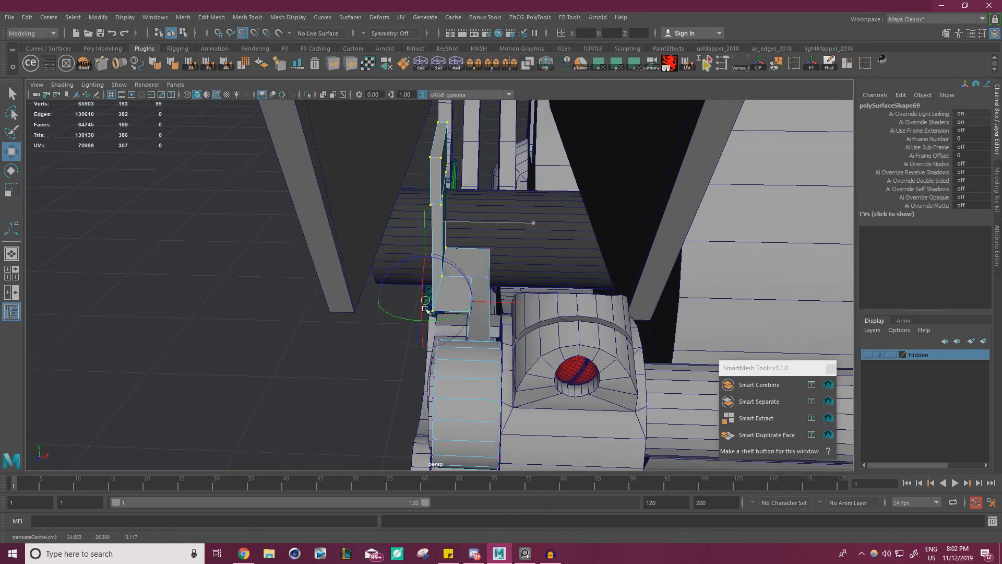
pyautogui.moveTo(431, 312); pyautogui.dragTo(381, 324)
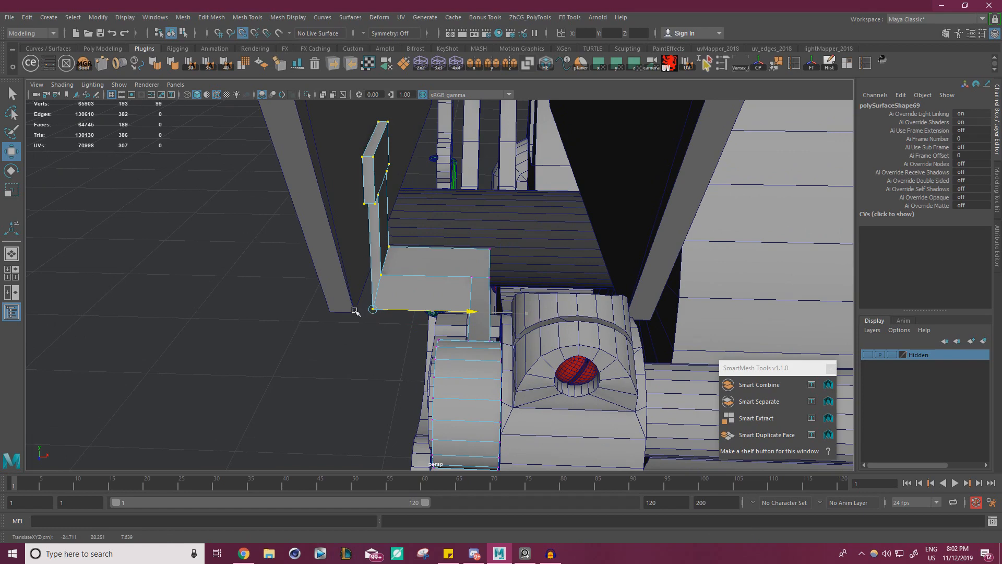
pyautogui.keyDown('alt'); pyautogui.moveTo(429, 301); pyautogui.dragTo(523, 244); pyautogui.keyUp('alt')
pyautogui.press('d')
pyautogui.press('v')
# Try raising the vertices of the T-shaped plate and arm end, comparing the bracket's side profile with the reference photo.
pyautogui.keyDown('alt'); pyautogui.moveTo(523, 244); pyautogui.dragTo(163, 287, button='right'); pyautogui.keyUp('alt')
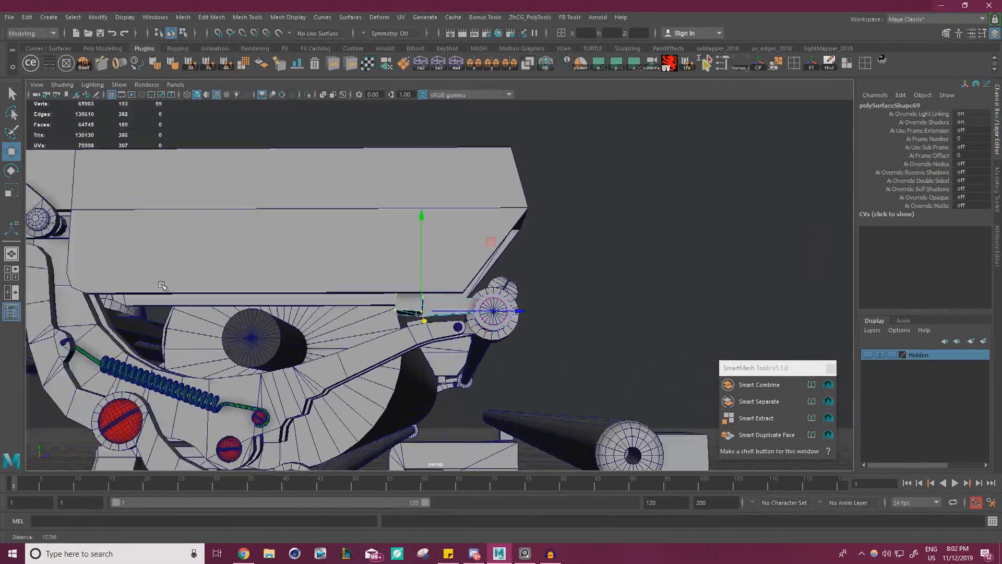
pyautogui.moveTo(1, 261); pyautogui.dragTo(203, 251, button='right')
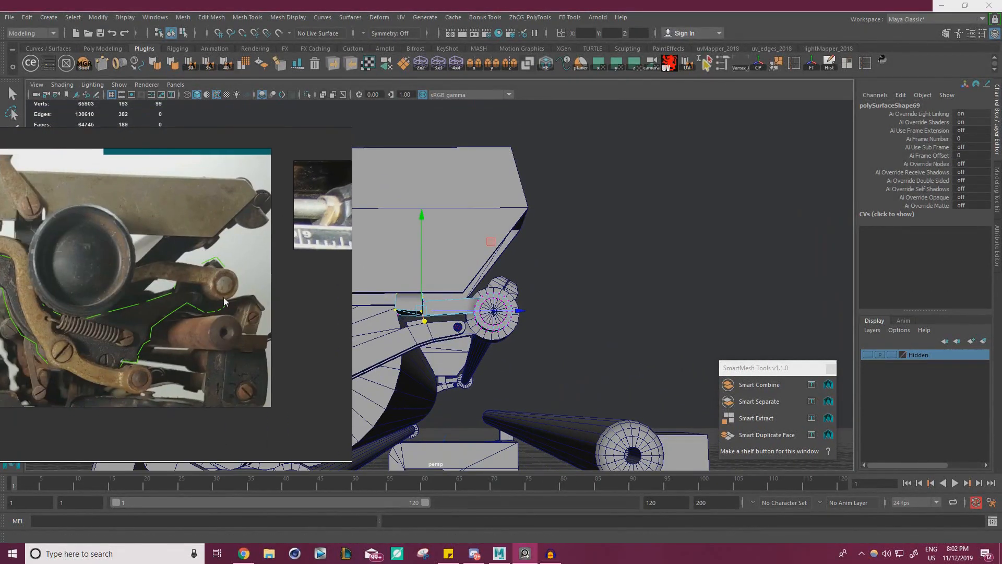
pyautogui.moveTo(231, 298); pyautogui.dragTo(1, 277, button='right')
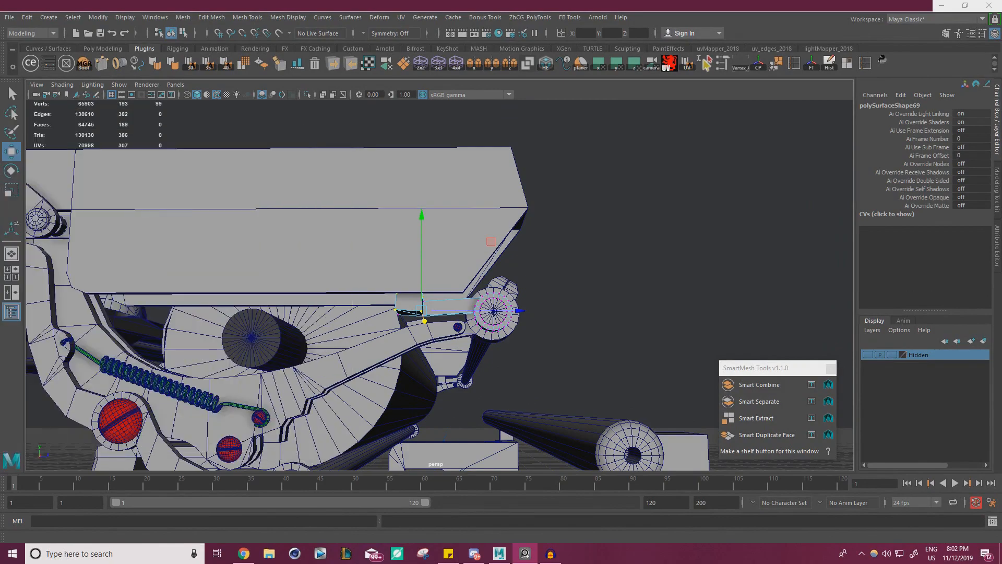
pyautogui.click(403, 294)
pyautogui.moveTo(403, 294)
pyautogui.keyDown('alt'); pyautogui.mouseDown()
pyautogui.moveTo(376, 283)
pyautogui.moveTo(447, 265)
pyautogui.mouseUp(); pyautogui.keyUp('alt')
pyautogui.moveTo(251, 163); pyautogui.dragTo(408, 296)
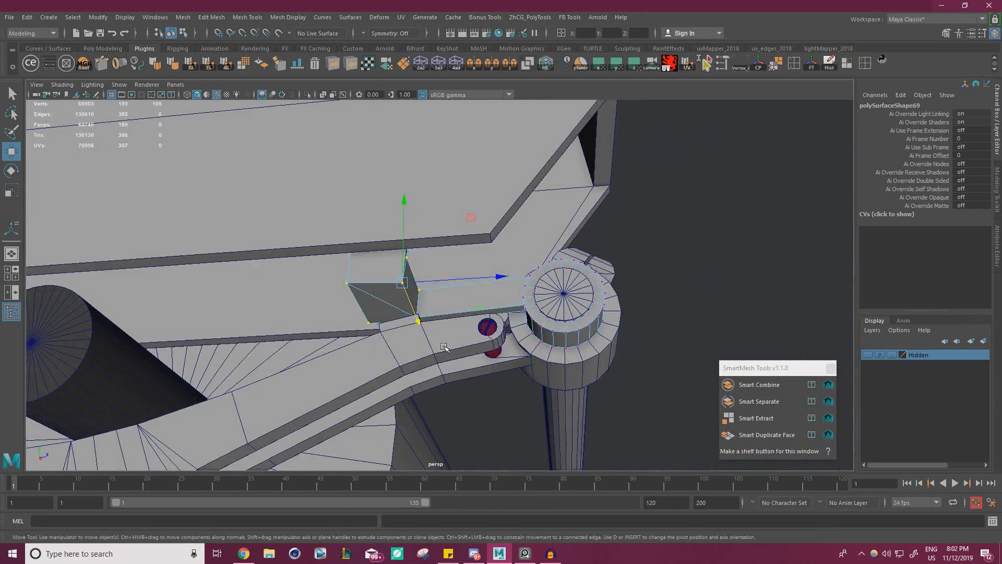
pyautogui.moveTo(445, 347)
pyautogui.keyDown('alt'); pyautogui.mouseDown()
pyautogui.moveTo(335, 331)
pyautogui.moveTo(448, 330)
pyautogui.mouseUp(); pyautogui.keyUp('alt')
pyautogui.moveTo(549, 298); pyautogui.dragTo(476, 296)
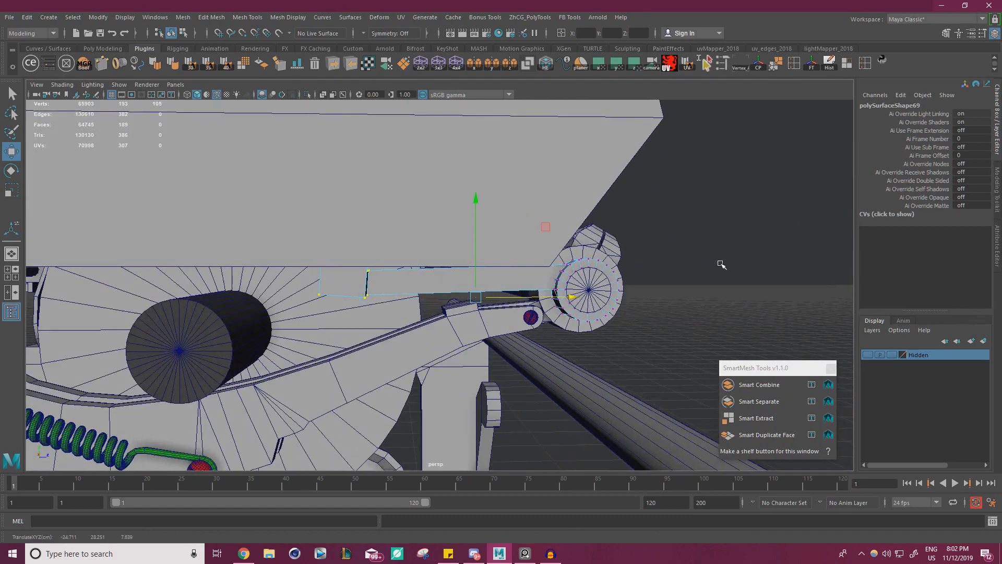
pyautogui.moveTo(349, 203); pyautogui.dragTo(348, 199)
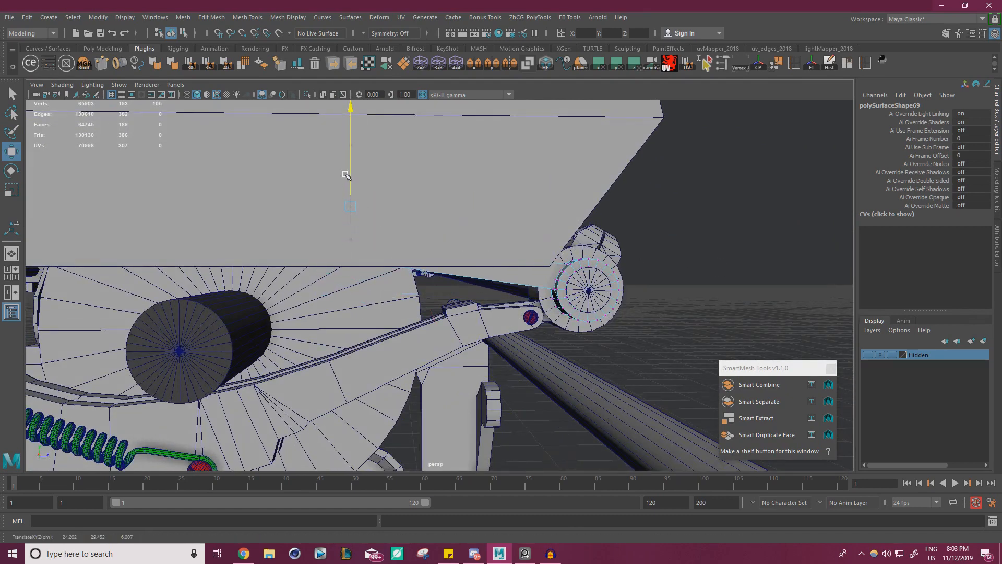
pyautogui.hotkey('alt', 'Tab')
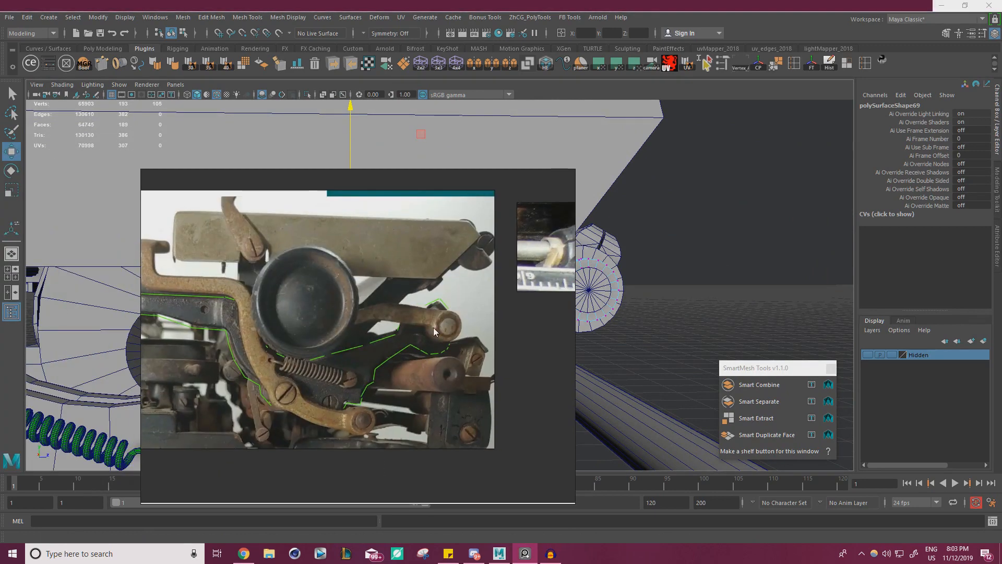
pyautogui.hotkey('alt', 'Tab')
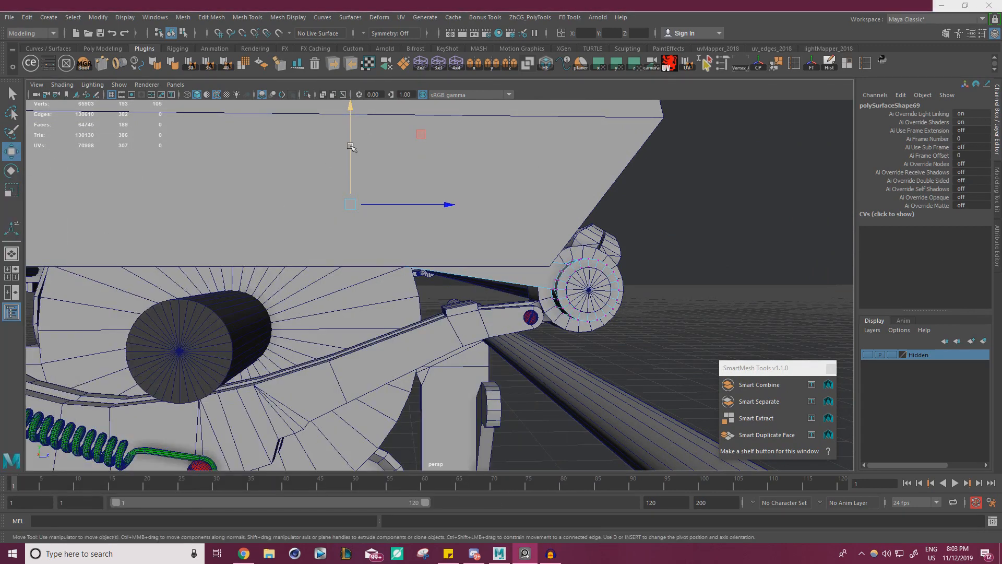
# Cut a new edge loop across the middle of the bracket's arm and raise its four vertices slightly.
pyautogui.keyDown('alt'); pyautogui.moveTo(413, 185); pyautogui.dragTo(414, 180); pyautogui.keyUp('alt')
pyautogui.keyDown('alt'); pyautogui.moveTo(449, 220); pyautogui.dragTo(523, 251, button='right'); pyautogui.keyUp('alt')
pyautogui.hotkey('ctrl', 'shift', 'x')
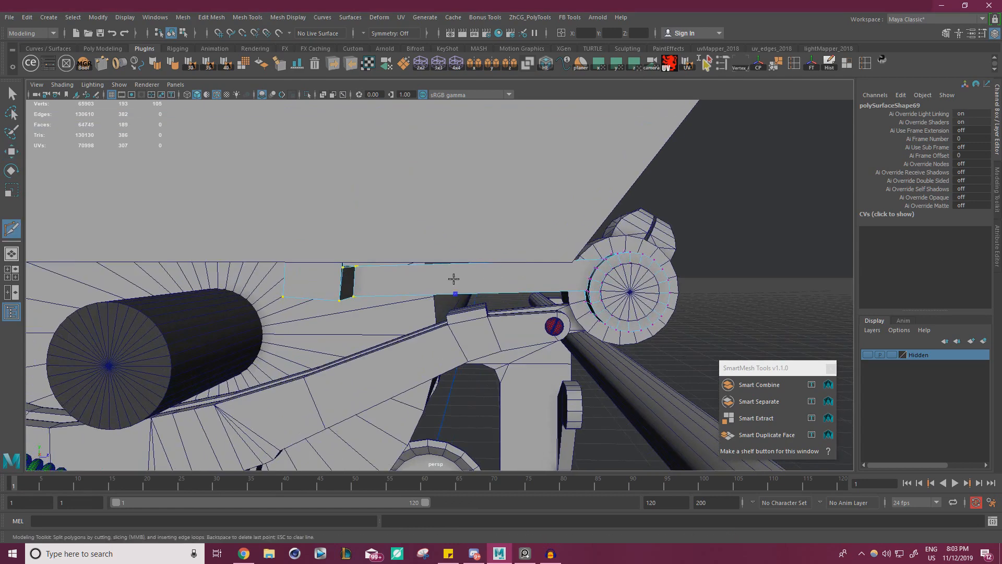
pyautogui.keyDown('alt'); pyautogui.moveTo(484, 283); pyautogui.dragTo(469, 315); pyautogui.keyUp('alt')
pyautogui.press('w')
pyautogui.moveTo(479, 253); pyautogui.dragTo(437, 242, button='right')
pyautogui.moveTo(439, 242); pyautogui.dragTo(497, 330)
pyautogui.moveTo(468, 235); pyautogui.dragTo(470, 211)
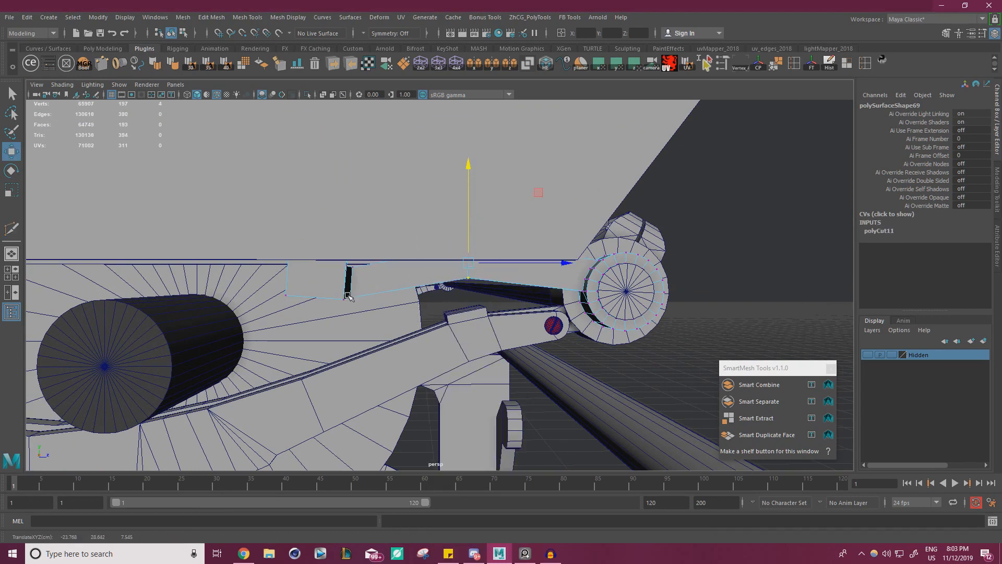
# Try rotating the T-shaped plate's vertices around the X axis.
pyautogui.moveTo(293, 329); pyautogui.dragTo(383, 227)
pyautogui.press('e')
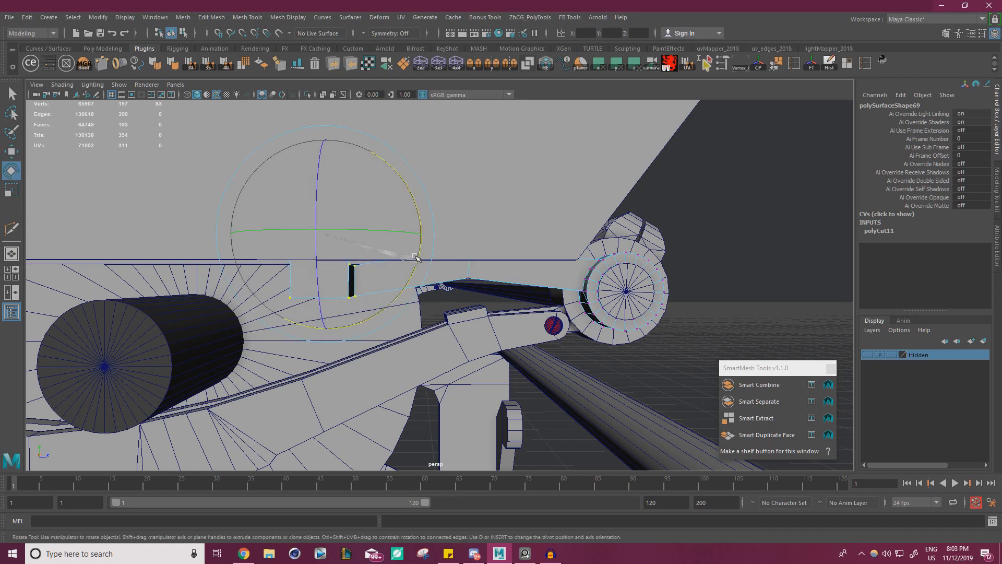
pyautogui.press('w')
pyautogui.keyDown('alt'); pyautogui.moveTo(358, 240); pyautogui.dragTo(218, 250); pyautogui.keyUp('alt')
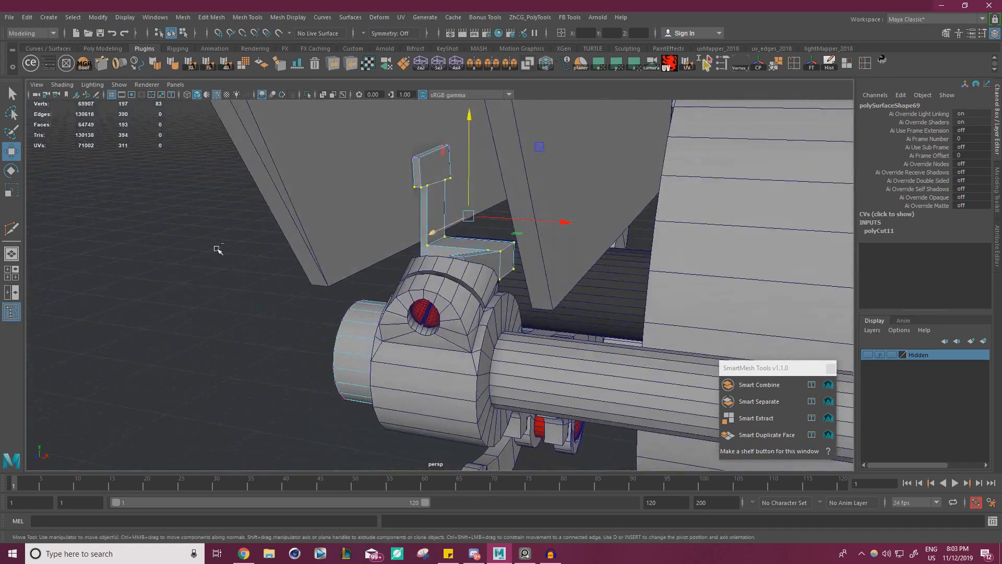
pyautogui.hotkey('ctrl', 'z')
pyautogui.keyDown('alt'); pyautogui.moveTo(360, 227); pyautogui.dragTo(324, 233); pyautogui.keyUp('alt')
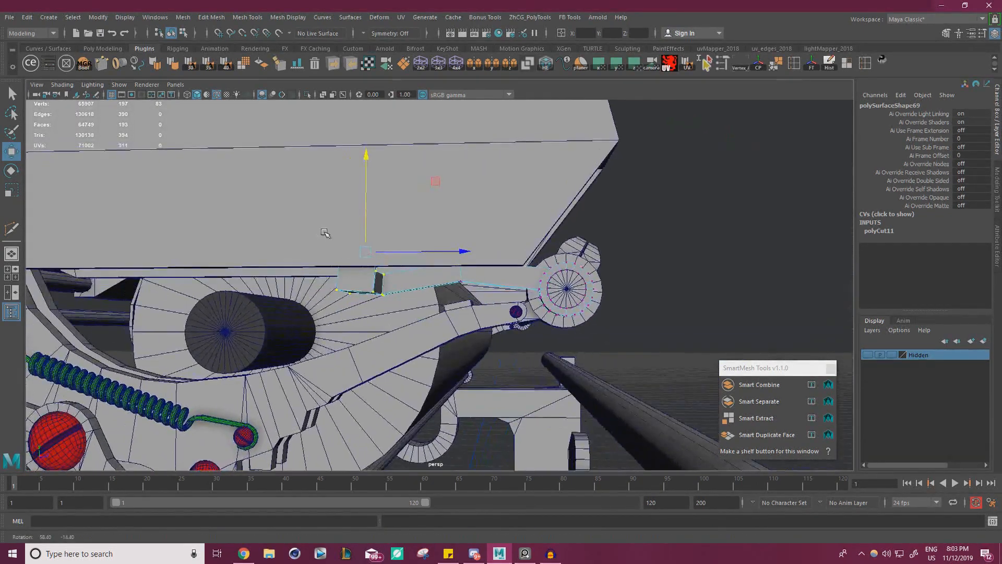
# Raise the vertices of the T-shaped plate and arm end until the arm's outer section runs level.
pyautogui.moveTo(313, 327); pyautogui.dragTo(410, 209)
pyautogui.moveTo(395, 127); pyautogui.dragTo(396, 128)
pyautogui.moveTo(366, 172); pyautogui.dragTo(368, 184)
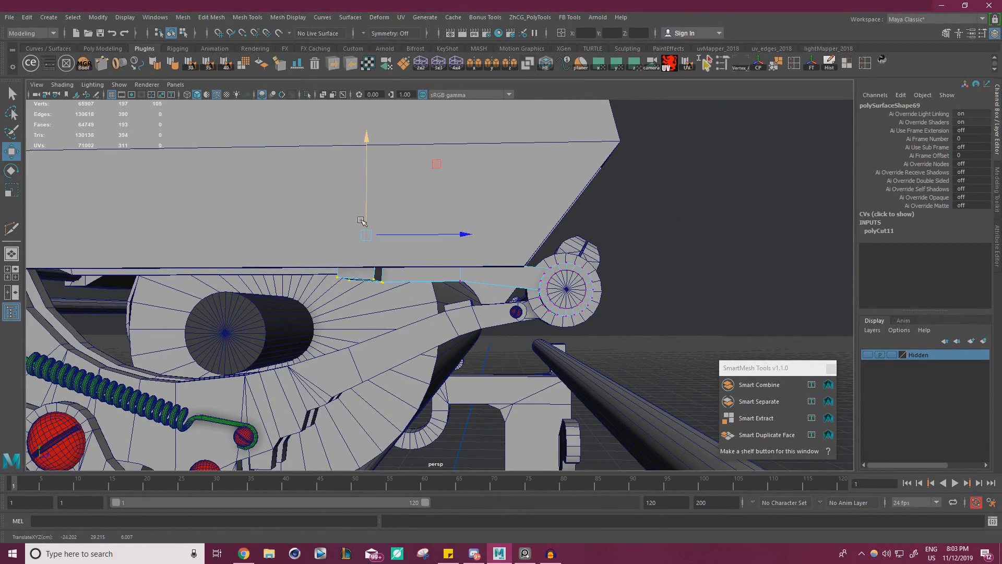
# Try flattening the lower-edge vertices of the T-shaped plate along Y.
pyautogui.scroll(5, 361, 221)
pyautogui.keyDown('alt'); pyautogui.moveTo(381, 271); pyautogui.dragTo(451, 242, button='middle'); pyautogui.keyUp('alt')
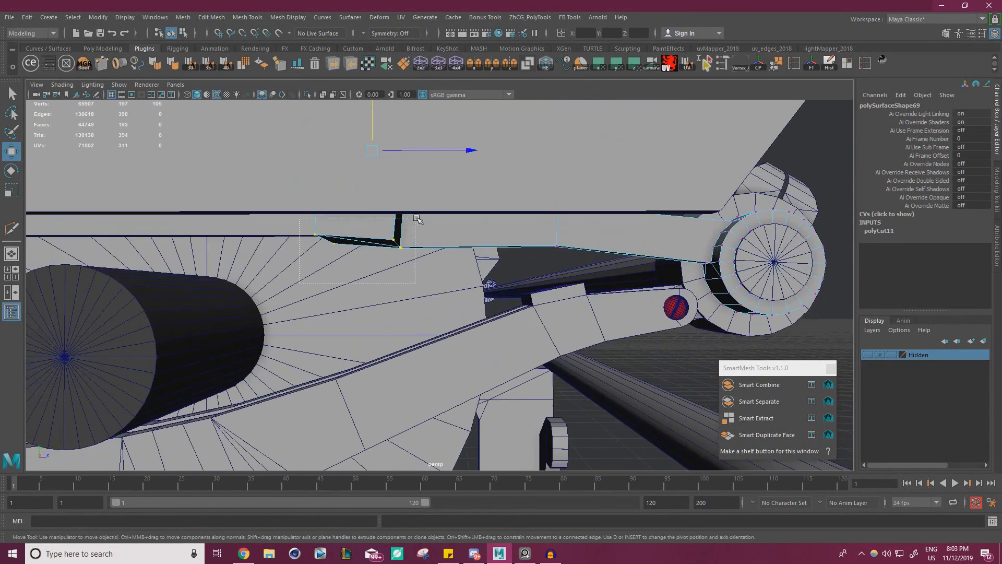
pyautogui.moveTo(418, 219); pyautogui.dragTo(416, 218)
pyautogui.press('r')
pyautogui.press('w')
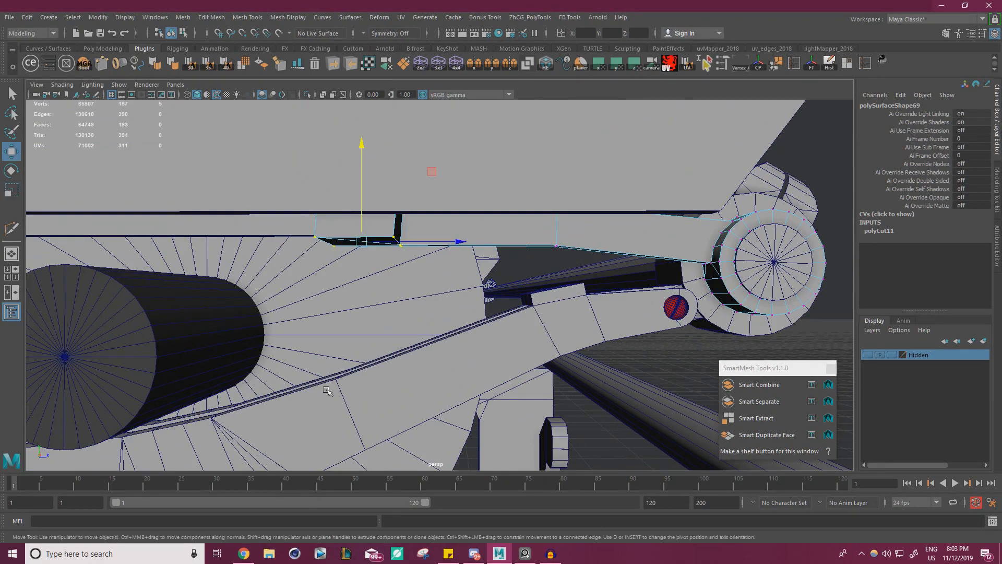
pyautogui.moveTo(327, 391)
pyautogui.keyDown('alt'); pyautogui.mouseDown()
pyautogui.moveTo(380, 368)
pyautogui.moveTo(405, 256)
pyautogui.mouseUp(); pyautogui.keyUp('alt')
# Undo the lower-edge flattening in wireframe display and rotate the T-shaped plate's vertices until its top edge is level.
pyautogui.press('4')
pyautogui.hotkey('ctrl', 'z')
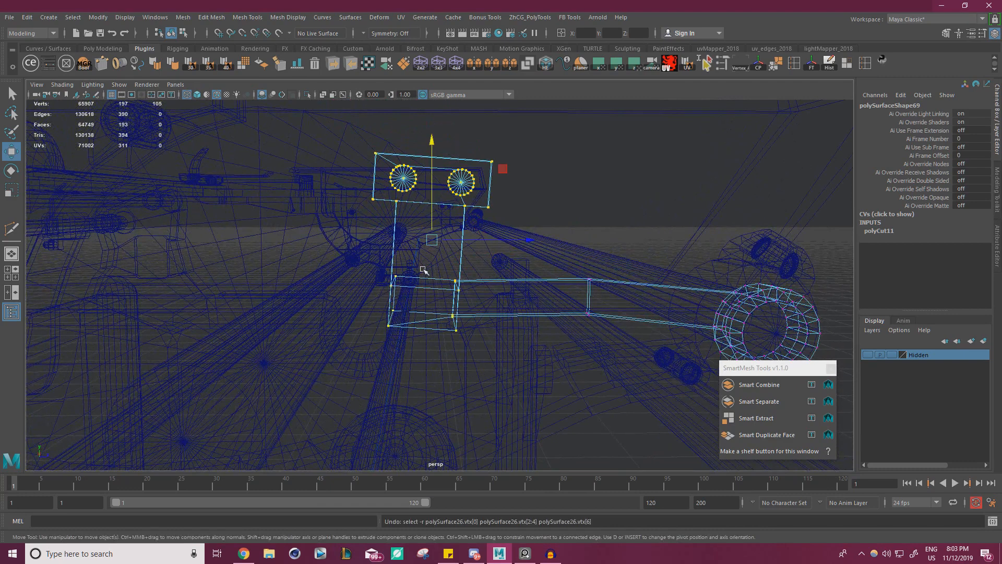
pyautogui.moveTo(510, 120); pyautogui.dragTo(515, 126)
pyautogui.press('e')
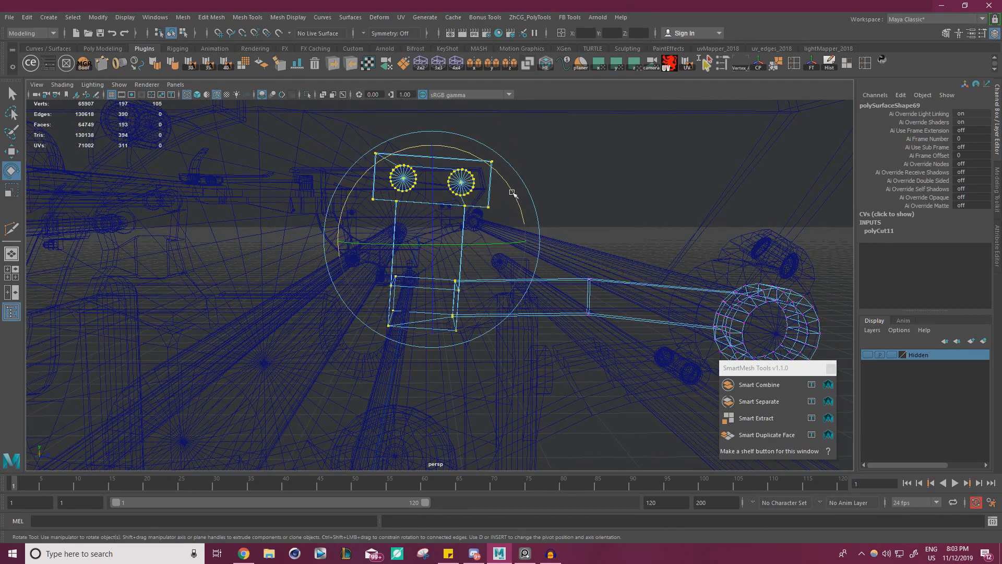
pyautogui.moveTo(506, 190); pyautogui.dragTo(511, 192)
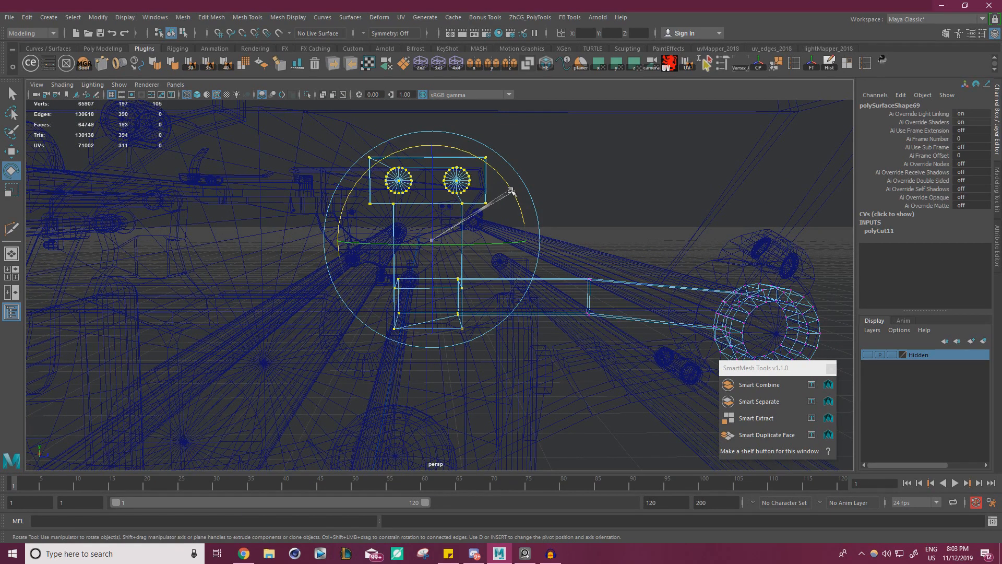
pyautogui.moveTo(412, 236); pyautogui.dragTo(411, 236)
# Flatten the T-shaped plate's stem-side and crossbar-end vertices along Z, and its top-edge vertices along Y.
pyautogui.moveTo(409, 382); pyautogui.dragTo(421, 199)
pyautogui.hotkey('ctrl', 'z')
pyautogui.hotkey('ctrl', 'z')
pyautogui.press('r')
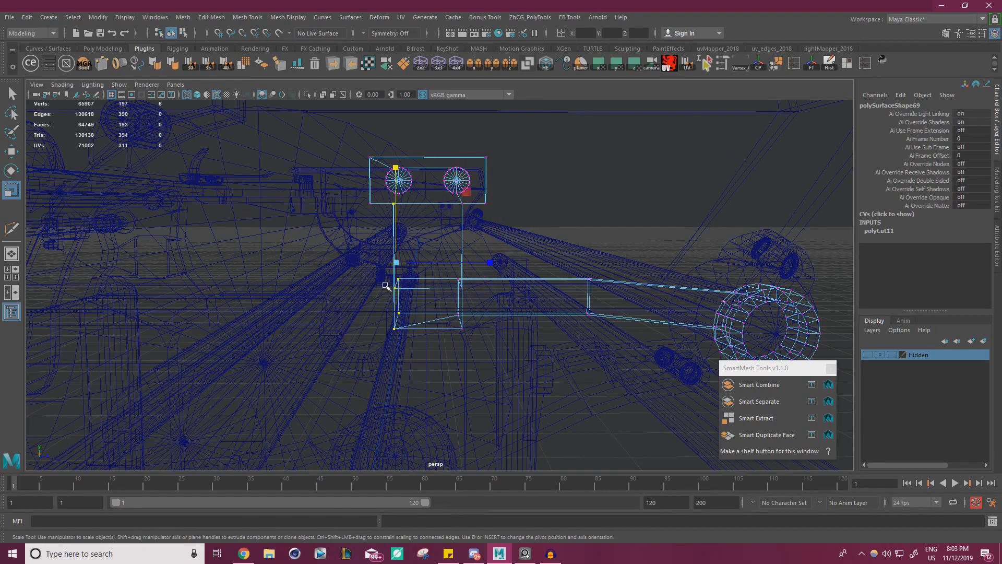
pyautogui.moveTo(481, 263); pyautogui.dragTo(396, 263)
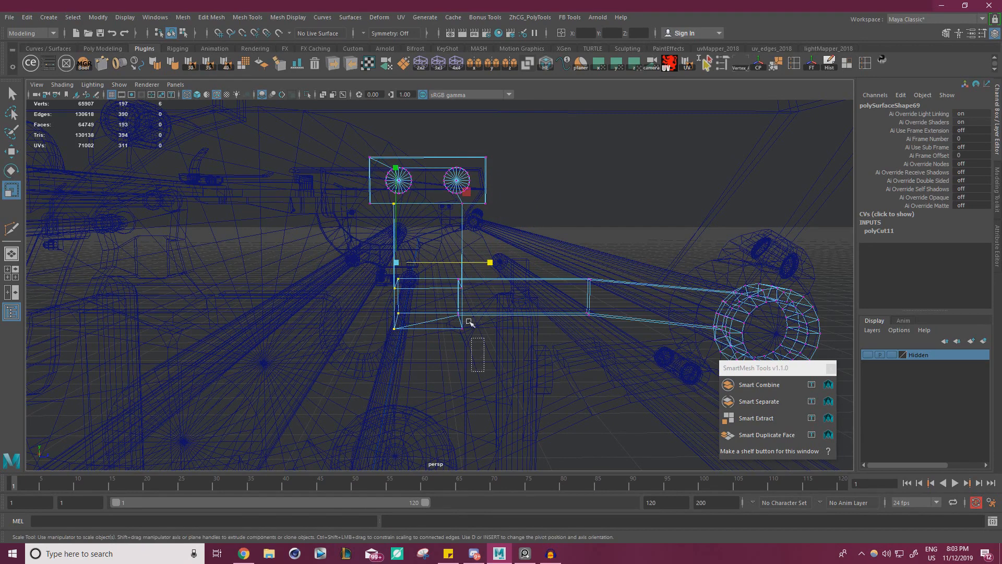
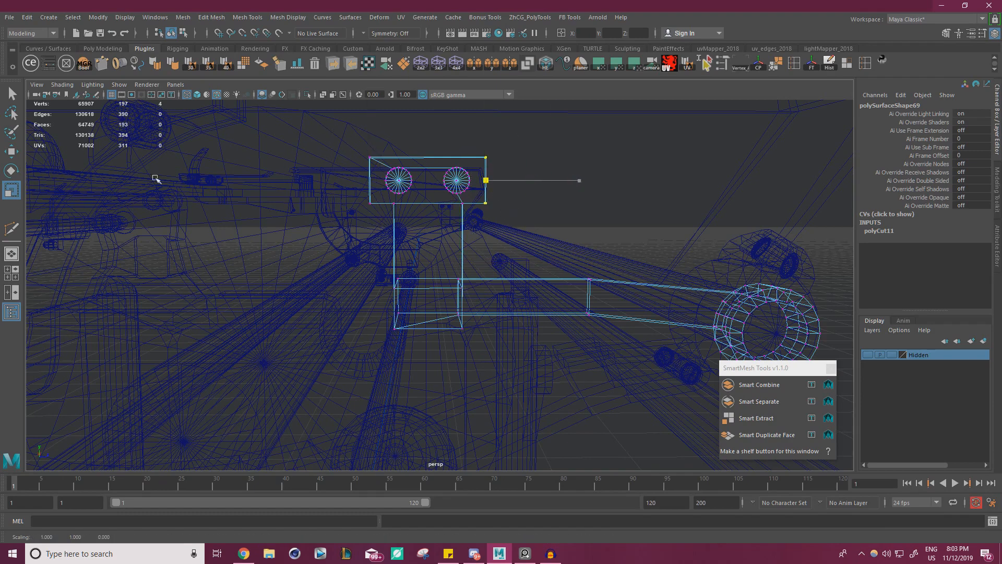
pyautogui.moveTo(334, 123); pyautogui.dragTo(467, 167)
pyautogui.moveTo(428, 139); pyautogui.dragTo(430, 199)
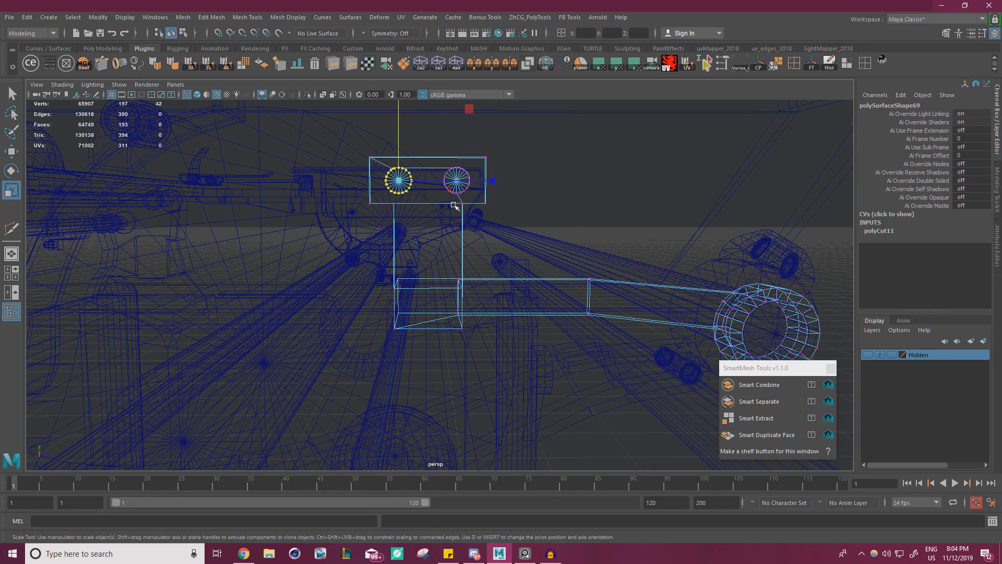
# Return to shaded display and shift the T-shaped plate's vertices along Z beneath the carriage.
pyautogui.press('w')
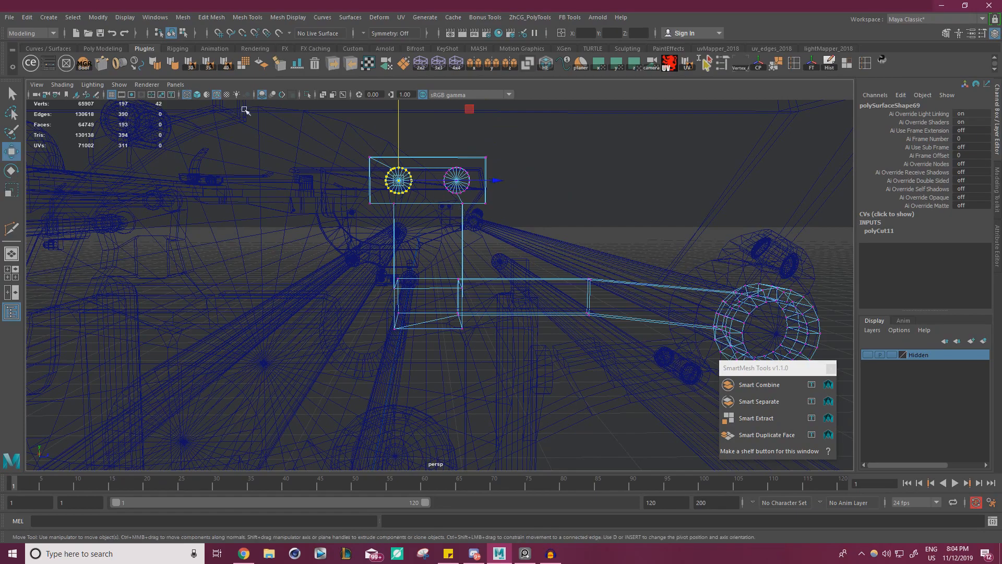
pyautogui.click(187, 94)
pyautogui.scroll(-4, 348, 190)
pyautogui.moveTo(332, 215)
pyautogui.keyDown('alt'); pyautogui.mouseDown()
pyautogui.moveTo(342, 210)
pyautogui.moveTo(328, 190)
pyautogui.moveTo(470, 265)
pyautogui.mouseUp(); pyautogui.keyUp('alt')
pyautogui.keyDown('alt'); pyautogui.moveTo(470, 265); pyautogui.dragTo(486, 234, button='middle'); pyautogui.keyUp('alt')
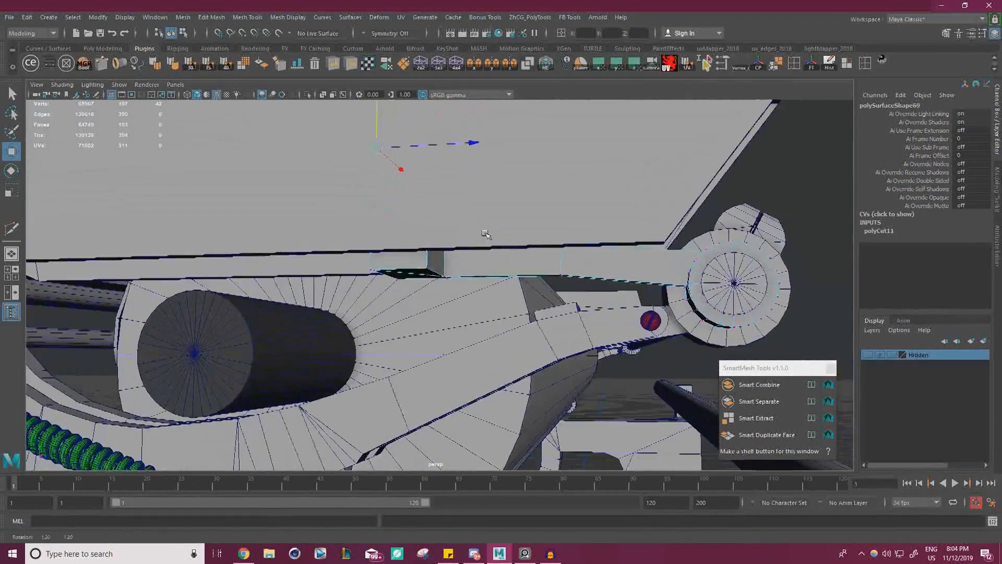
pyautogui.scroll(-5, 489, 248)
pyautogui.keyDown('alt'); pyautogui.moveTo(492, 259); pyautogui.dragTo(508, 297); pyautogui.keyUp('alt')
pyautogui.scroll(2, 474, 301)
pyautogui.moveTo(543, 213); pyautogui.dragTo(545, 213)
pyautogui.keyDown('alt'); pyautogui.moveTo(544, 213); pyautogui.dragTo(402, 249); pyautogui.keyUp('alt')
pyautogui.scroll(-1, 519, 235)
pyautogui.keyDown('alt'); pyautogui.moveTo(308, 232); pyautogui.dragTo(392, 222); pyautogui.keyUp('alt')
pyautogui.moveTo(488, 302); pyautogui.dragTo(487, 301)
pyautogui.keyDown('alt'); pyautogui.moveTo(487, 301); pyautogui.dragTo(501, 287); pyautogui.keyUp('alt')
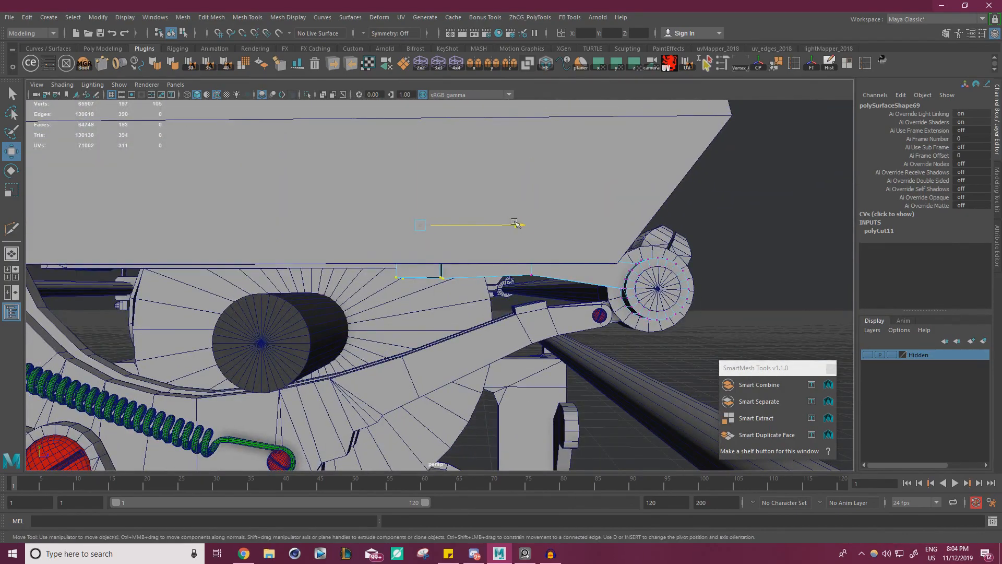
pyautogui.moveTo(515, 223); pyautogui.dragTo(496, 276)
# Compare the bracket's placement beside the carriage with the reference from several angles.
pyautogui.keyDown('alt'); pyautogui.moveTo(496, 276); pyautogui.dragTo(428, 273, button='right'); pyautogui.keyUp('alt')
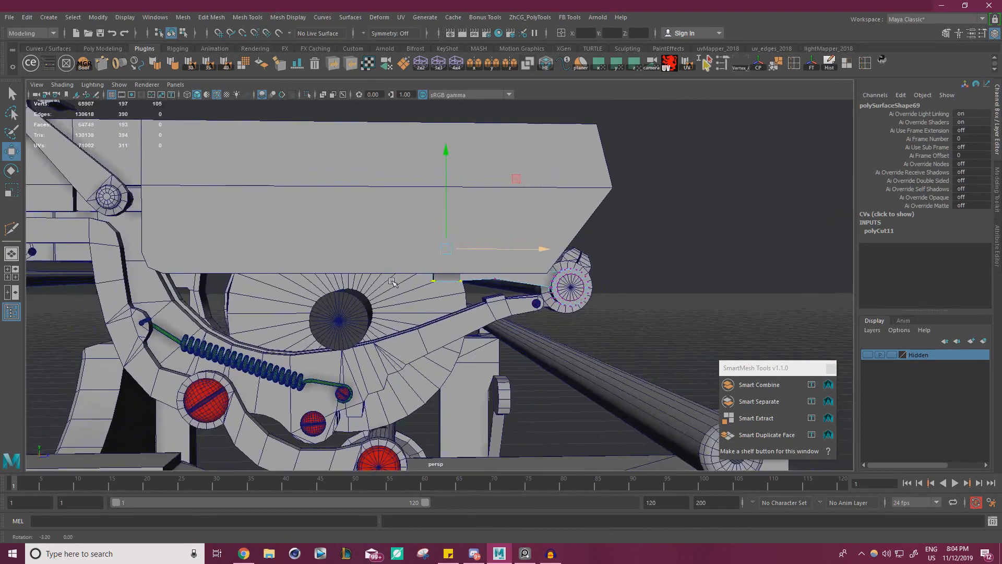
pyautogui.keyDown('alt'); pyautogui.moveTo(425, 273); pyautogui.dragTo(447, 245, button='middle'); pyautogui.keyUp('alt')
pyautogui.moveTo(0, 296); pyautogui.dragTo(0, 287, button='right')
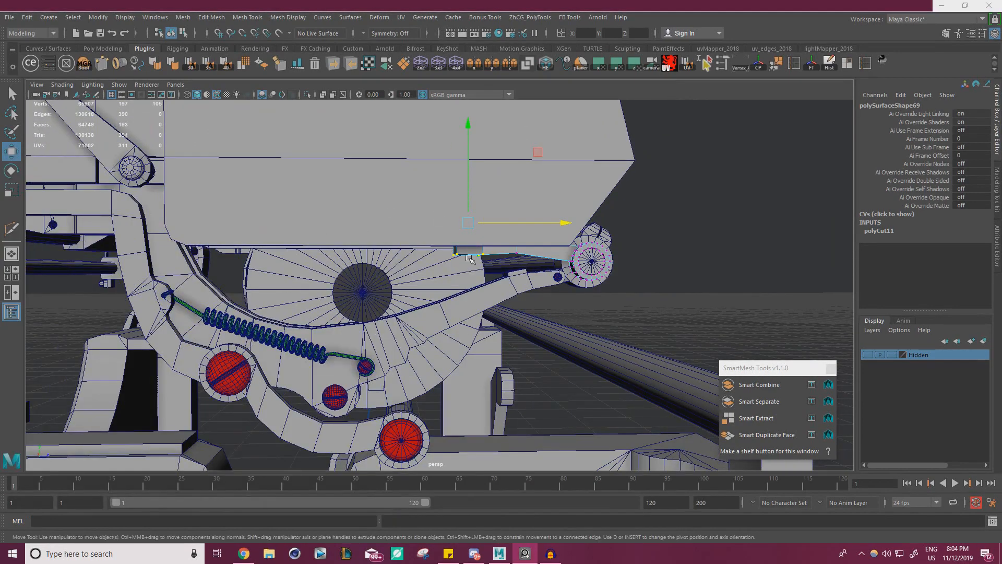
pyautogui.keyDown('alt'); pyautogui.moveTo(475, 273); pyautogui.dragTo(382, 293); pyautogui.keyUp('alt')
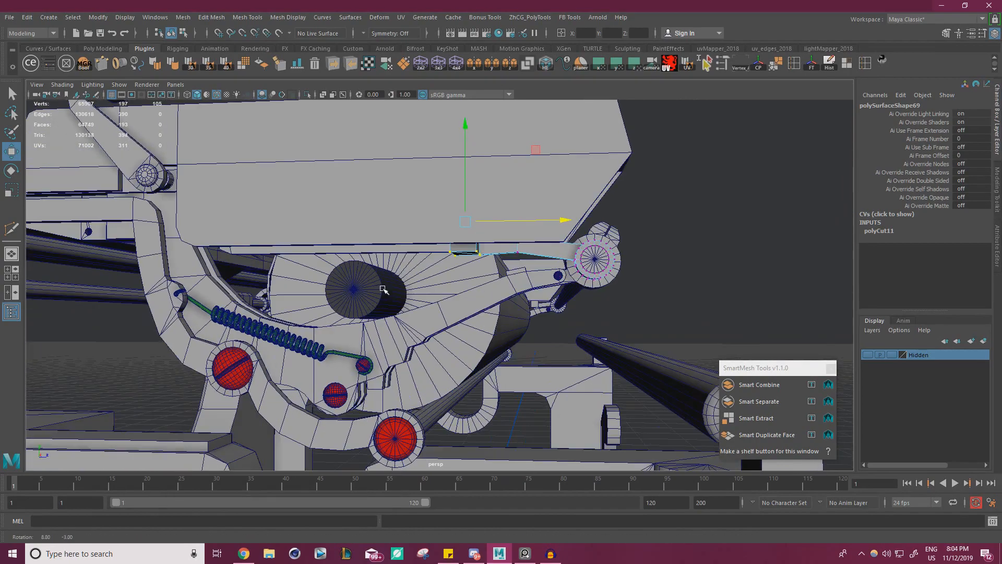
pyautogui.moveTo(0, 295); pyautogui.dragTo(0, 295, button='right')
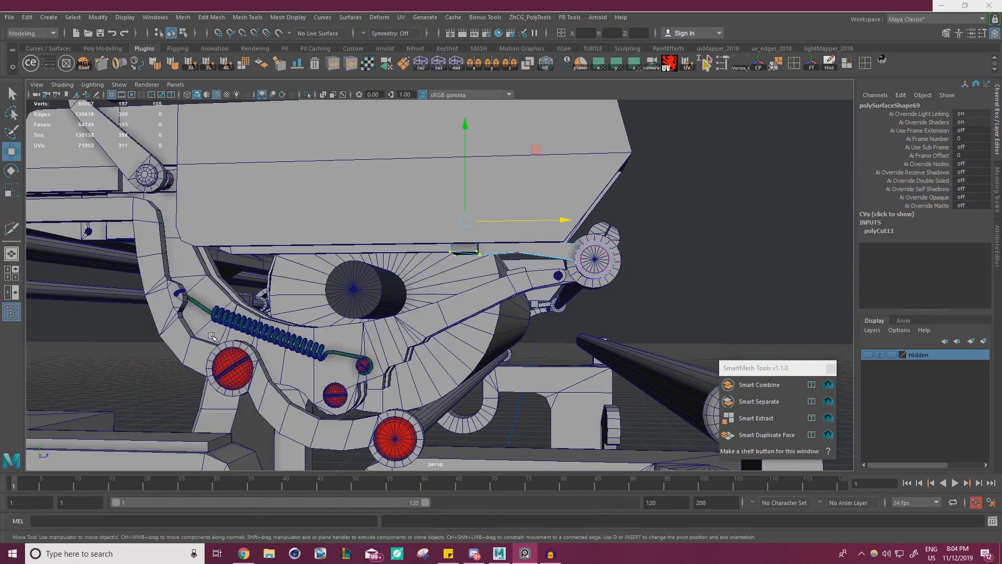
pyautogui.keyDown('alt'); pyautogui.moveTo(488, 279); pyautogui.dragTo(426, 254); pyautogui.keyUp('alt')
pyautogui.scroll(-2, 425, 254)
pyautogui.scroll(2, 425, 254)
pyautogui.moveTo(0, 296); pyautogui.dragTo(0, 296, button='right')
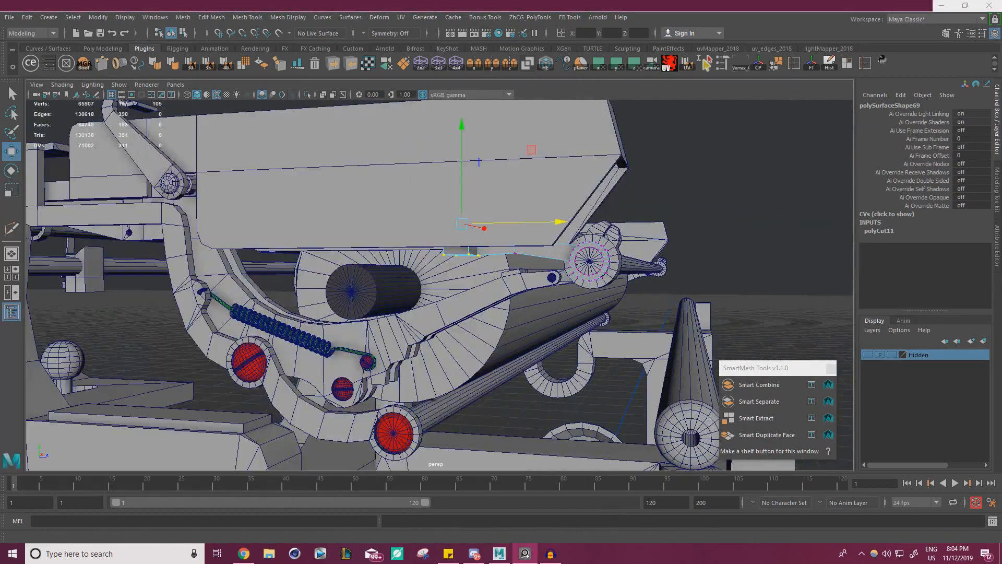
pyautogui.keyDown('alt'); pyautogui.moveTo(364, 271); pyautogui.dragTo(391, 271); pyautogui.keyUp('alt')
pyautogui.scroll(-2, 391, 271)
pyautogui.scroll(2, 391, 271)
# Nudge the T-shaped plate's vertices along Z and isolate the bracket.
pyautogui.moveTo(556, 220); pyautogui.dragTo(551, 255)
pyautogui.scroll(3, 460, 233)
pyautogui.scroll(2, 504, 258)
pyautogui.scroll(2, 517, 271)
pyautogui.moveTo(495, 192); pyautogui.dragTo(516, 175, button='right')
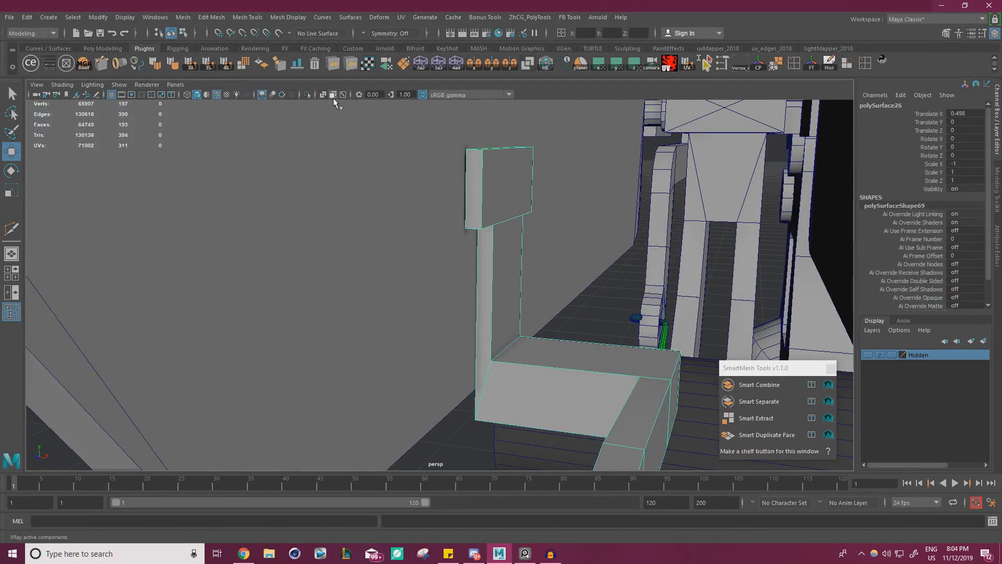
pyautogui.click(306, 95)
pyautogui.keyDown('alt'); pyautogui.moveTo(375, 154); pyautogui.dragTo(516, 197); pyautogui.keyUp('alt')
pyautogui.scroll(2, 496, 220)
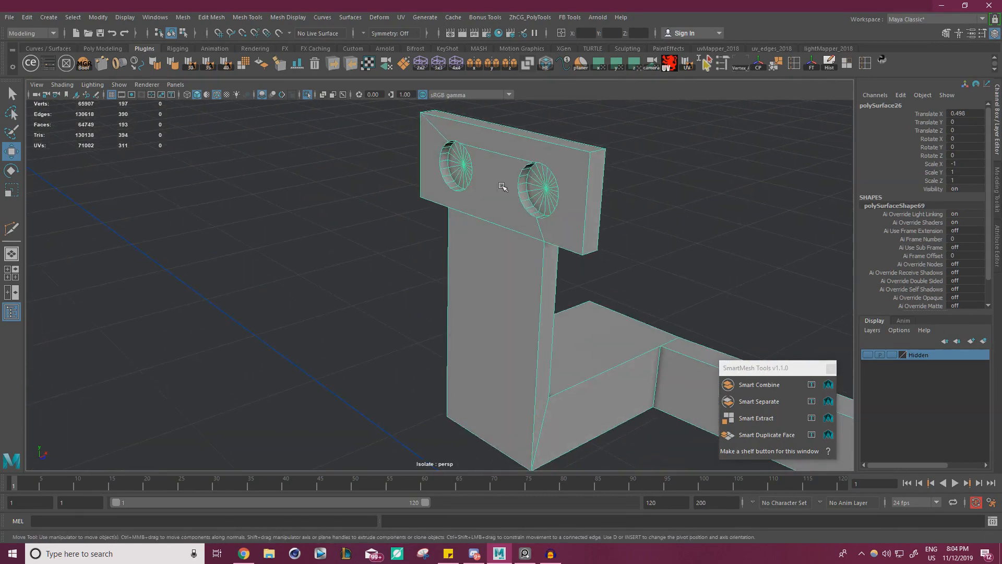
# Extract the crossbar's perforated face together with all the faces of its two round holes.
pyautogui.moveTo(499, 185); pyautogui.dragTo(500, 213, button='right')
pyautogui.click(499, 212)
pyautogui.keyDown('alt'); pyautogui.moveTo(499, 211); pyautogui.dragTo(523, 213); pyautogui.keyUp('alt')
pyautogui.keyDown('alt'); pyautogui.moveTo(523, 213); pyautogui.dragTo(546, 237, button='right'); pyautogui.keyUp('alt')
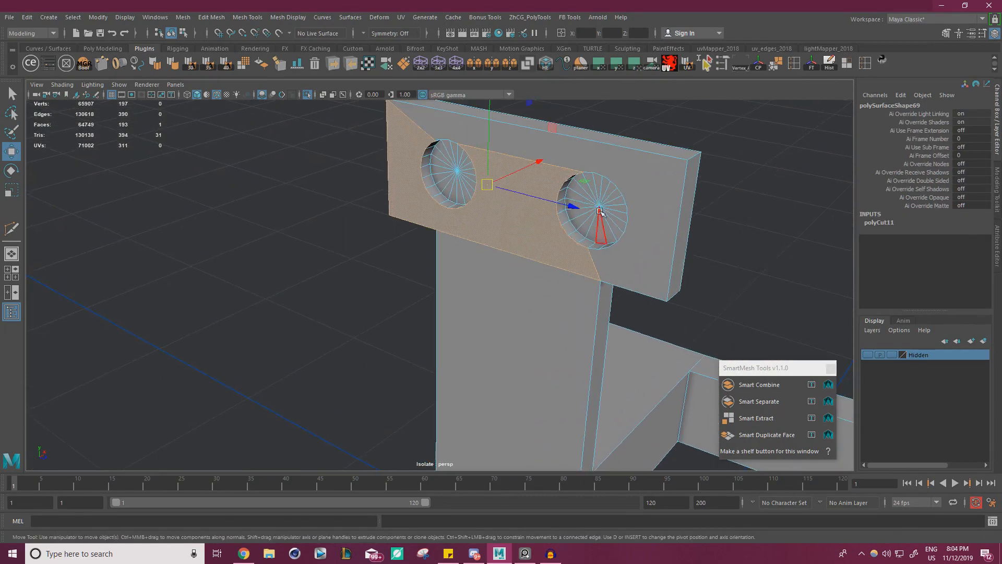
pyautogui.click(612, 225)
pyautogui.hotkey('shift', '.')
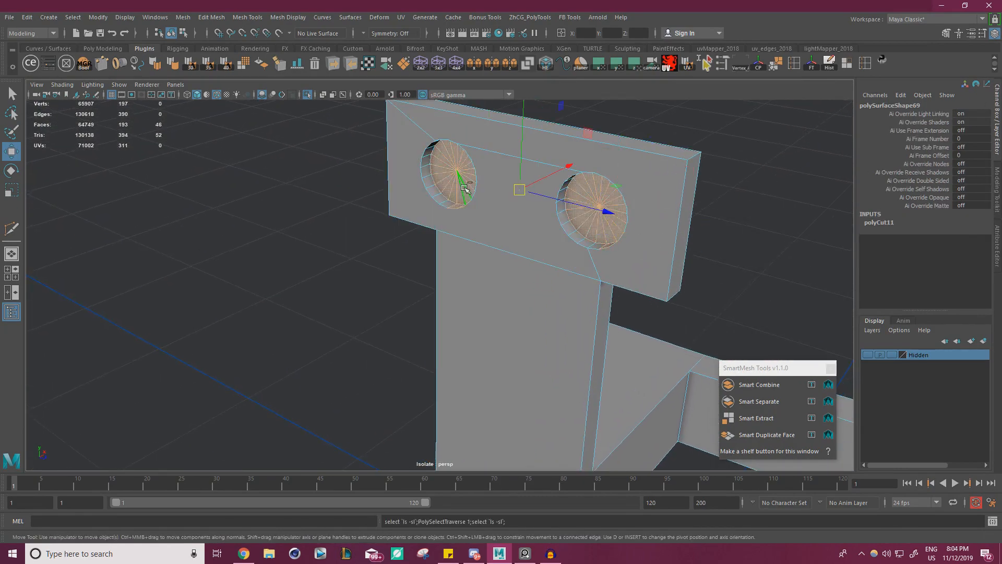
pyautogui.hotkey('shift', '.')
pyautogui.keyDown('alt'); pyautogui.moveTo(465, 214); pyautogui.dragTo(585, 225); pyautogui.keyUp('alt')
pyautogui.keyDown('alt'); pyautogui.moveTo(585, 225); pyautogui.dragTo(530, 228, button='right'); pyautogui.keyUp('alt')
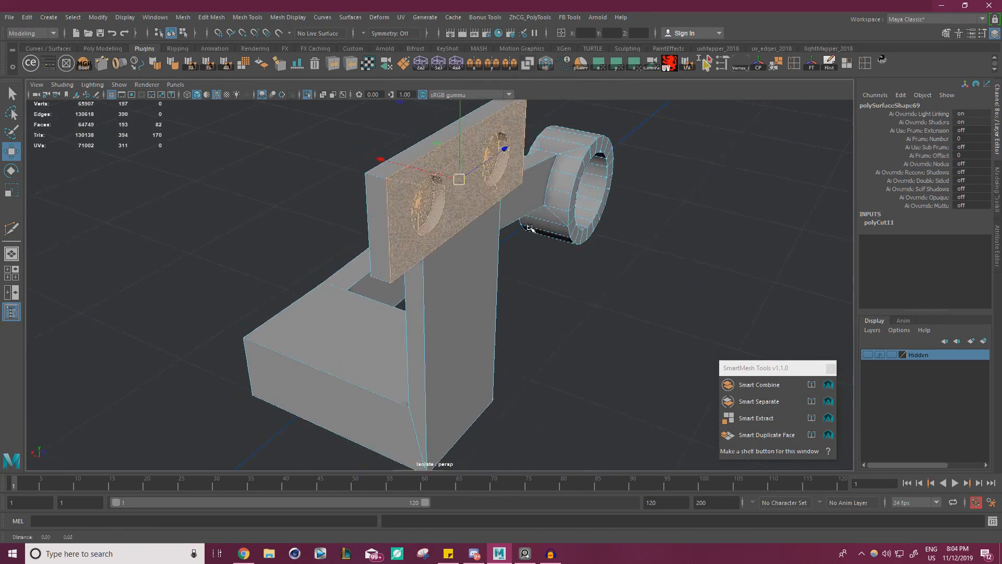
pyautogui.keyDown('alt'); pyautogui.moveTo(529, 228); pyautogui.dragTo(525, 241); pyautogui.keyUp('alt')
pyautogui.keyDown('ctrl'); pyautogui.rightClick(616, 273); pyautogui.keyUp('ctrl')
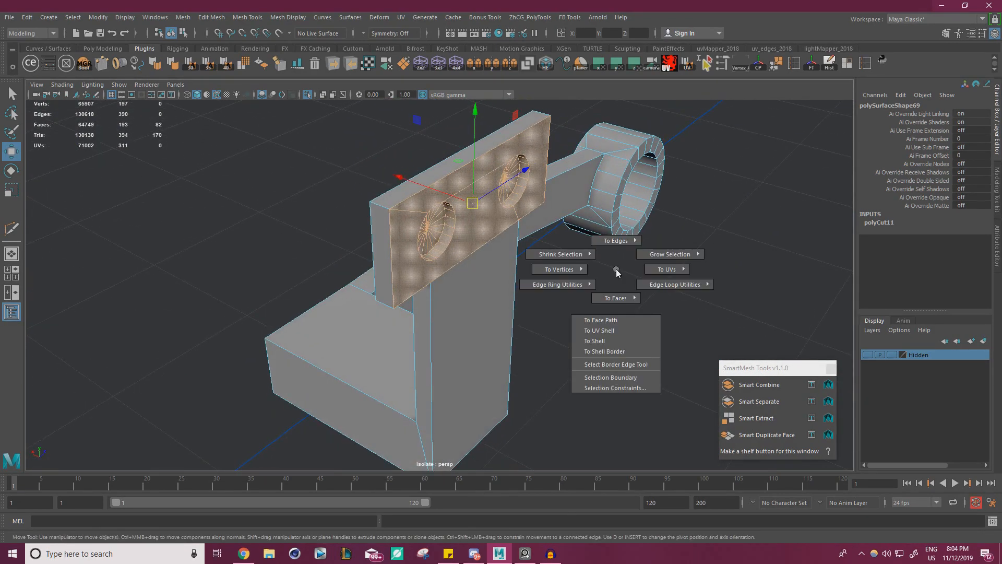
pyautogui.keyDown('alt'); pyautogui.moveTo(612, 273); pyautogui.dragTo(621, 279, button='right'); pyautogui.keyUp('alt')
pyautogui.keyDown('shift'); pyautogui.rightClick(602, 271); pyautogui.keyUp('shift')
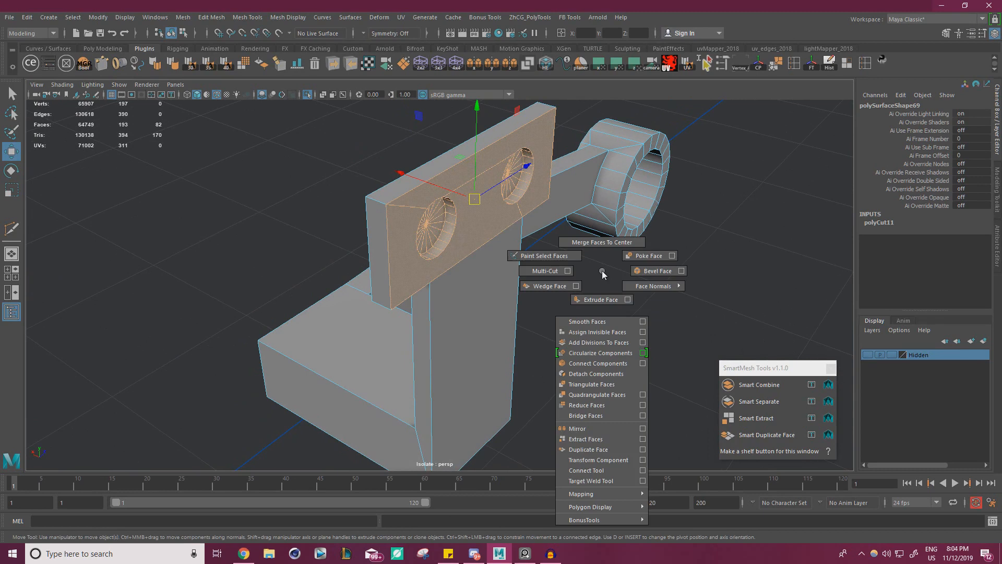
pyautogui.click(605, 438)
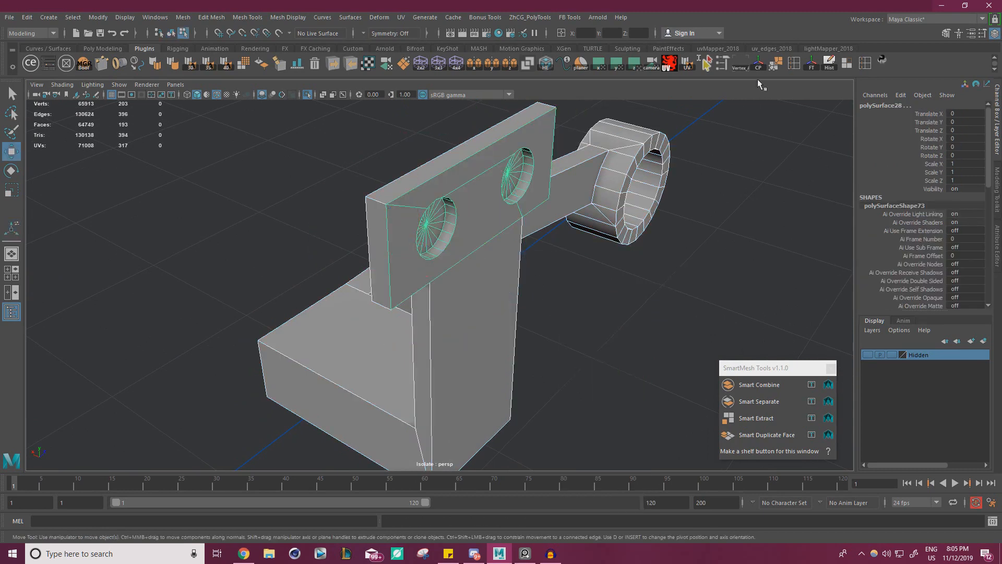
# Move the extracted perforated face along X to the other side of the crossbar, at Translate X -0.369.
pyautogui.moveTo(409, 180); pyautogui.dragTo(379, 169)
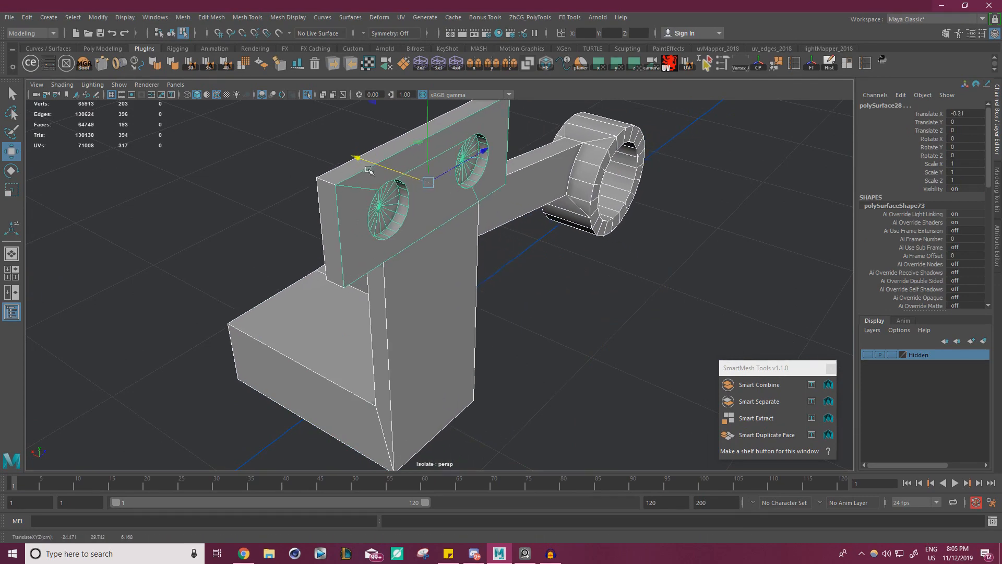
pyautogui.hotkey('ctrl', 'z')
pyautogui.click(618, 346)
pyautogui.doubleClick(488, 236)
pyautogui.keyDown('alt'); pyautogui.moveTo(433, 194); pyautogui.dragTo(440, 218); pyautogui.keyUp('alt')
pyautogui.moveTo(471, 225); pyautogui.dragTo(517, 209, button='right')
pyautogui.click(526, 214)
pyautogui.click(464, 216)
pyautogui.moveTo(418, 175); pyautogui.dragTo(397, 220)
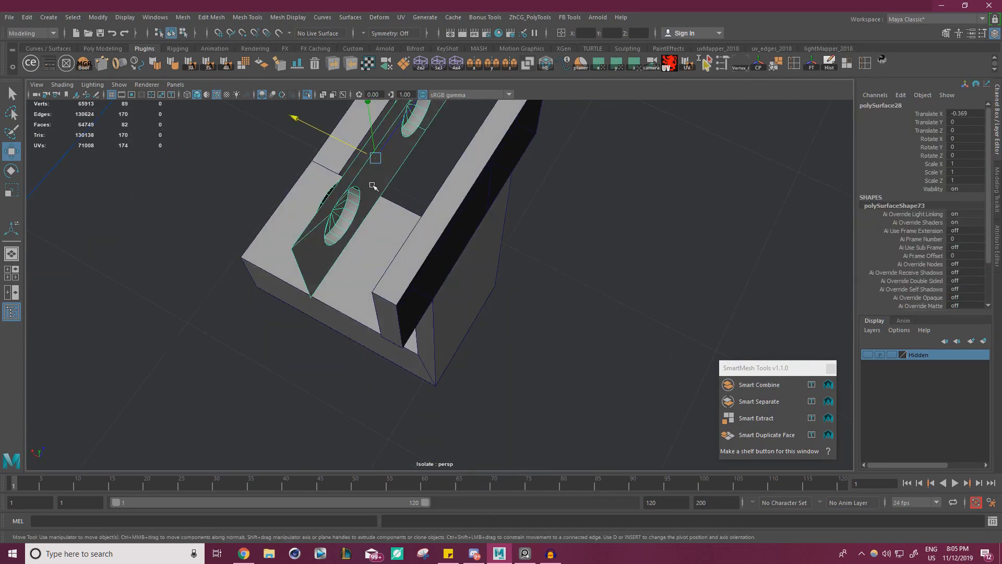
# Flip the extracted perforated face by setting its Scale X to -1.
pyautogui.press('e')
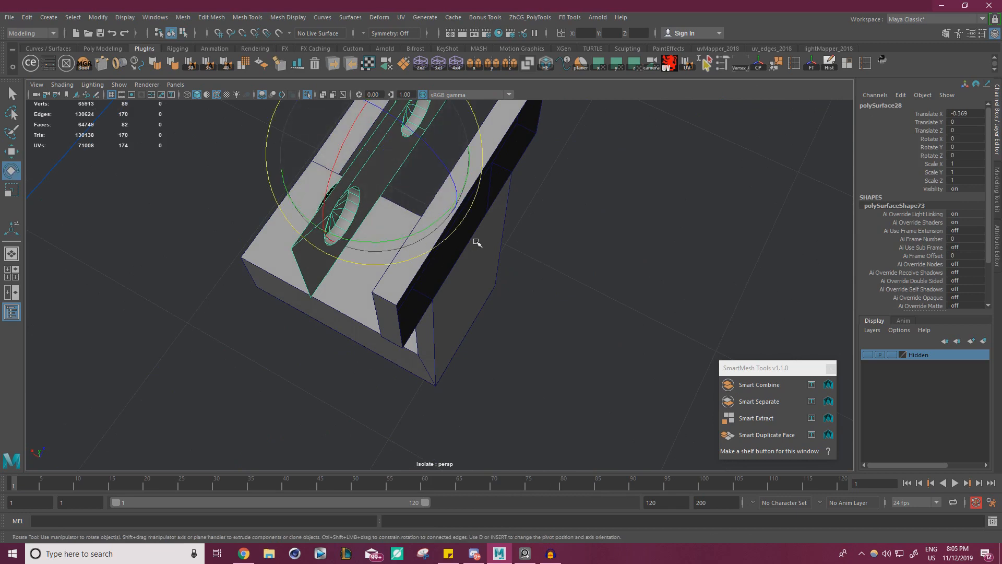
pyautogui.press('r')
pyautogui.keyDown('alt'); pyautogui.moveTo(493, 202); pyautogui.dragTo(508, 233, button='middle'); pyautogui.keyUp('alt')
pyautogui.moveTo(312, 149); pyautogui.dragTo(328, 158)
pyautogui.hotkey('ctrl', 'z')
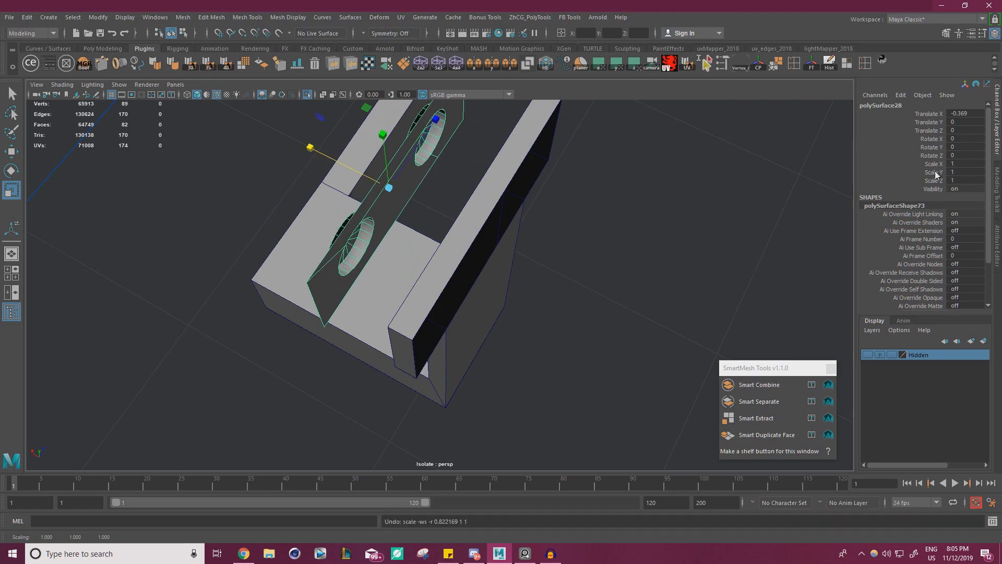
pyautogui.click(966, 158)
pyautogui.write('-1')
pyautogui.press('Return')
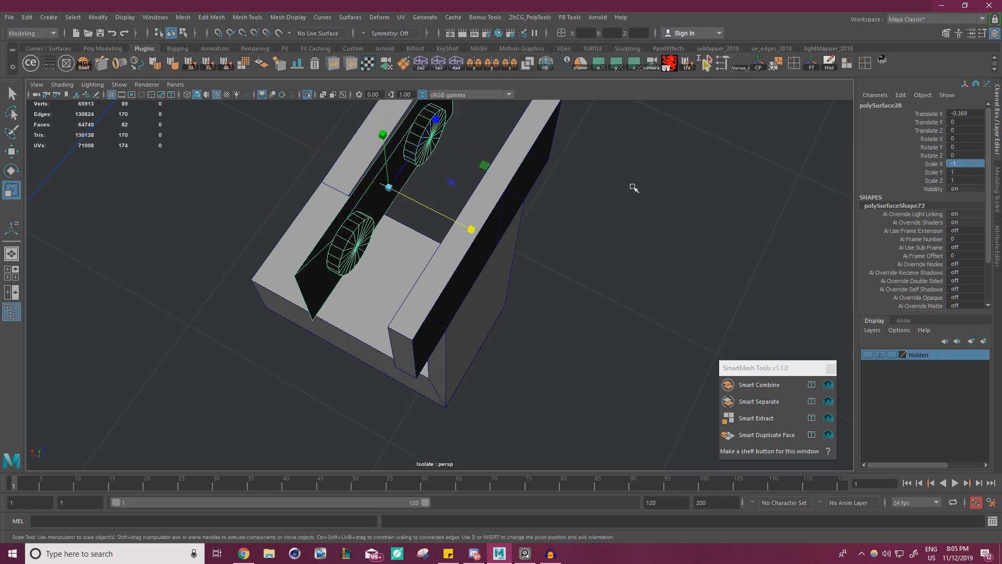
# Delete the crossbar's plain face on the side facing the flipped perforated piece.
pyautogui.press('w')
pyautogui.keyDown('alt'); pyautogui.moveTo(517, 223); pyautogui.dragTo(458, 223); pyautogui.keyUp('alt')
pyautogui.click(423, 203)
pyautogui.rightClick(423, 194)
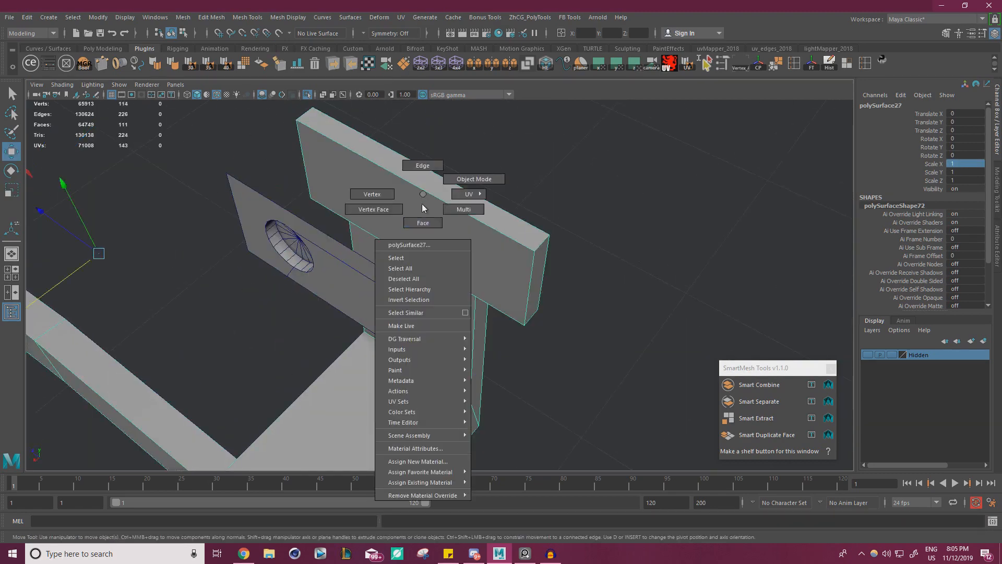
pyautogui.click(423, 222)
pyautogui.click(438, 224)
pyautogui.press('Delete')
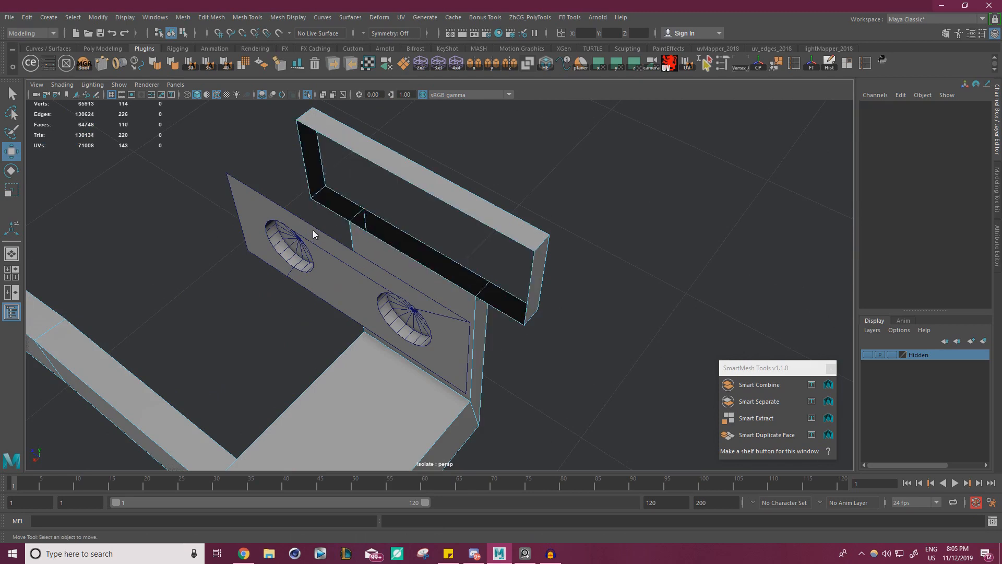
# Snap the perforated face's pivot to its upper corner and snap the piece onto the matching corner of the open crossbar.
pyautogui.click(344, 256)
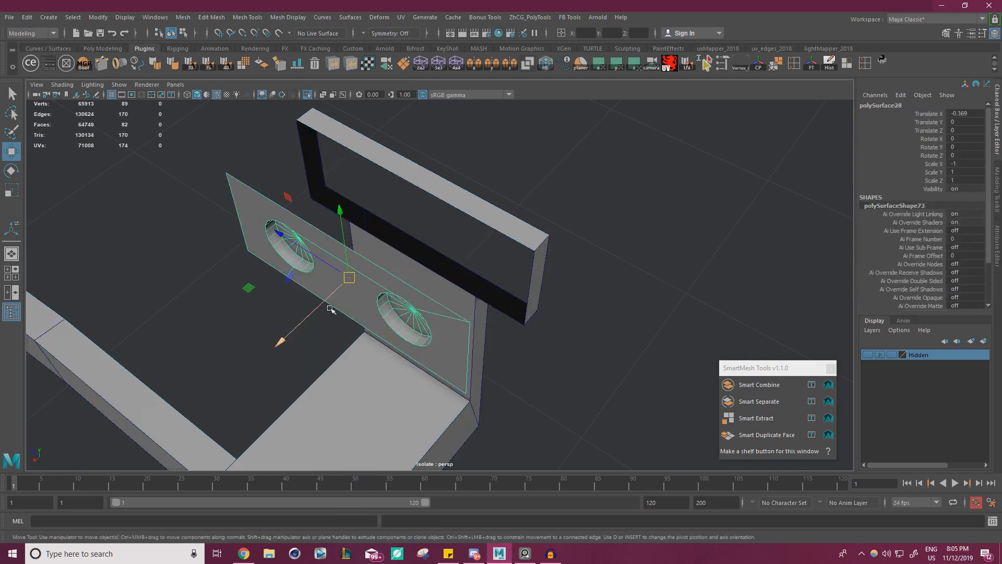
pyautogui.press('d')
pyautogui.press('v')
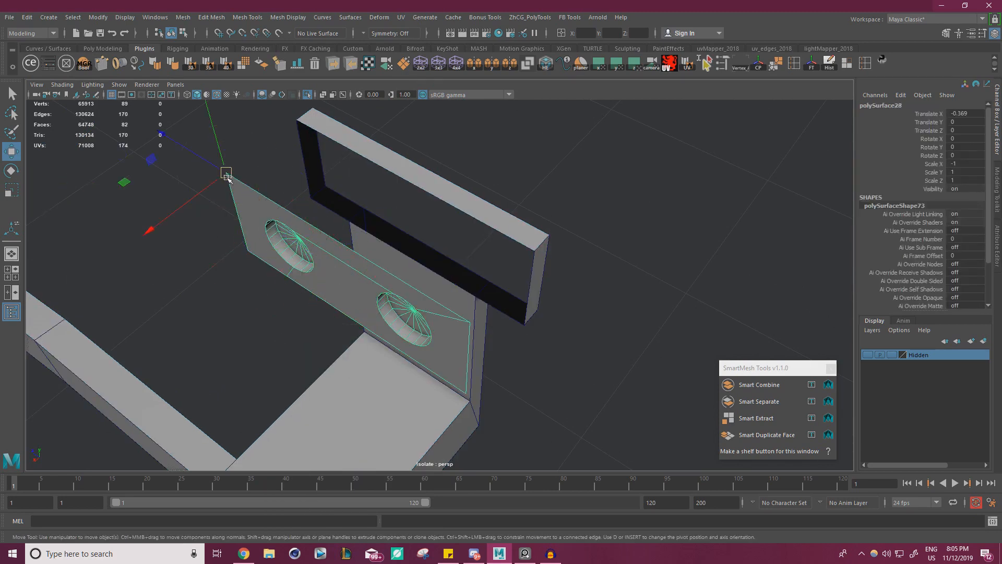
pyautogui.press('v')
pyautogui.moveTo(226, 175); pyautogui.dragTo(296, 136)
pyautogui.keyDown('alt'); pyautogui.moveTo(411, 194); pyautogui.dragTo(569, 245); pyautogui.keyUp('alt')
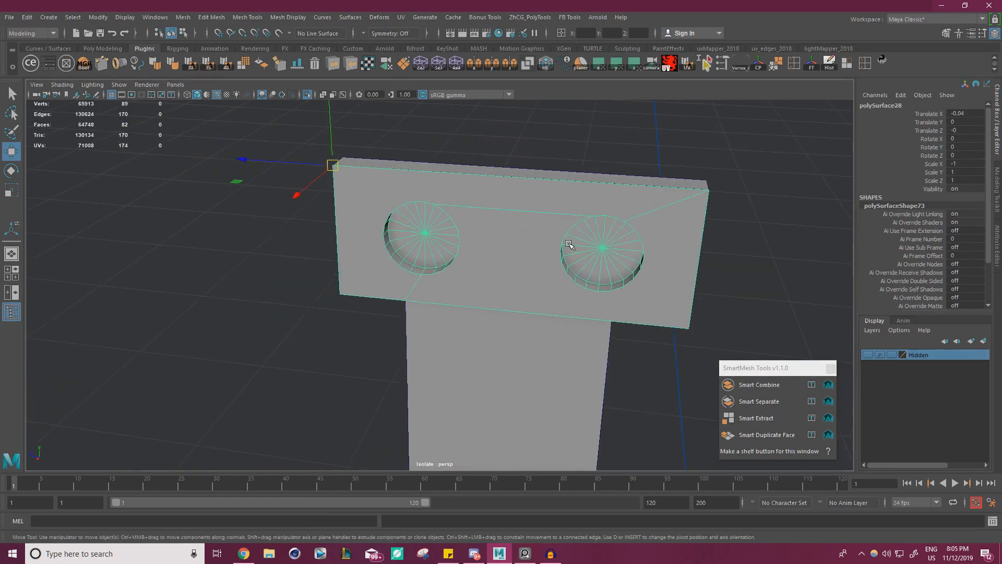
# Snap the perforated face's outline vertices onto the matching crossbar corners and stem joints.
pyautogui.moveTo(322, 198); pyautogui.dragTo(270, 199, button='right')
pyautogui.moveTo(247, 136); pyautogui.dragTo(307, 153)
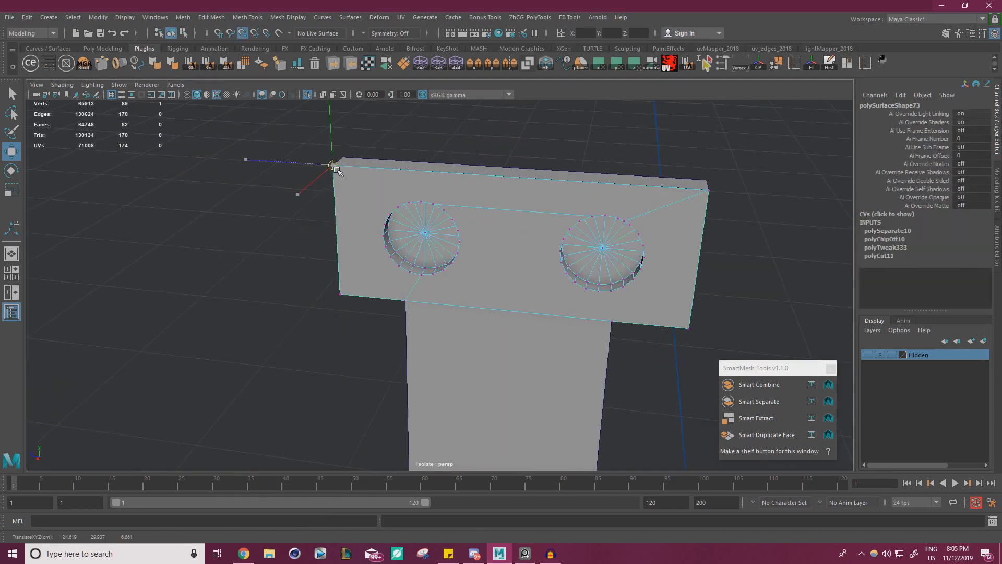
pyautogui.moveTo(314, 318); pyautogui.dragTo(337, 292)
pyautogui.click(339, 295)
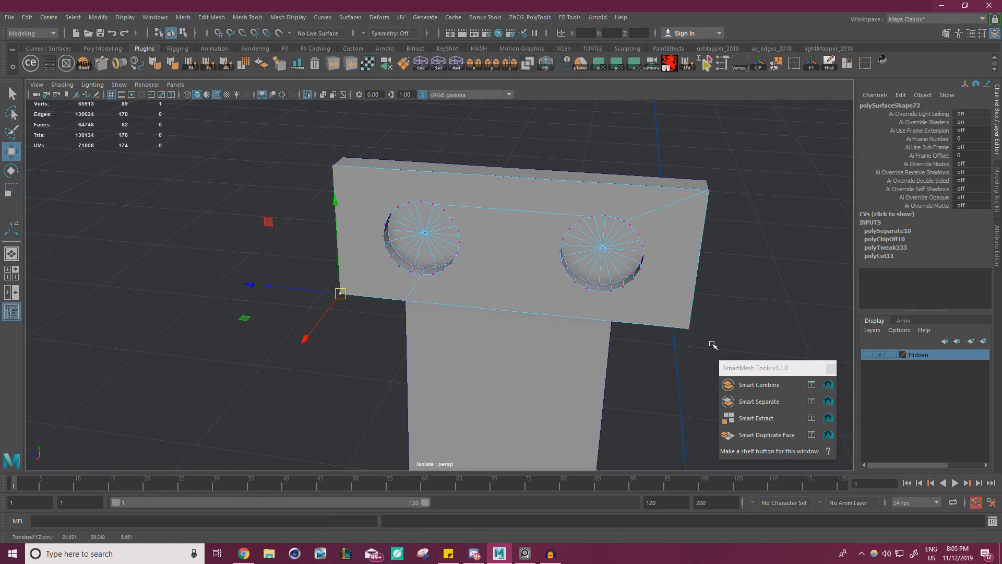
pyautogui.moveTo(712, 345); pyautogui.dragTo(701, 191, button='middle')
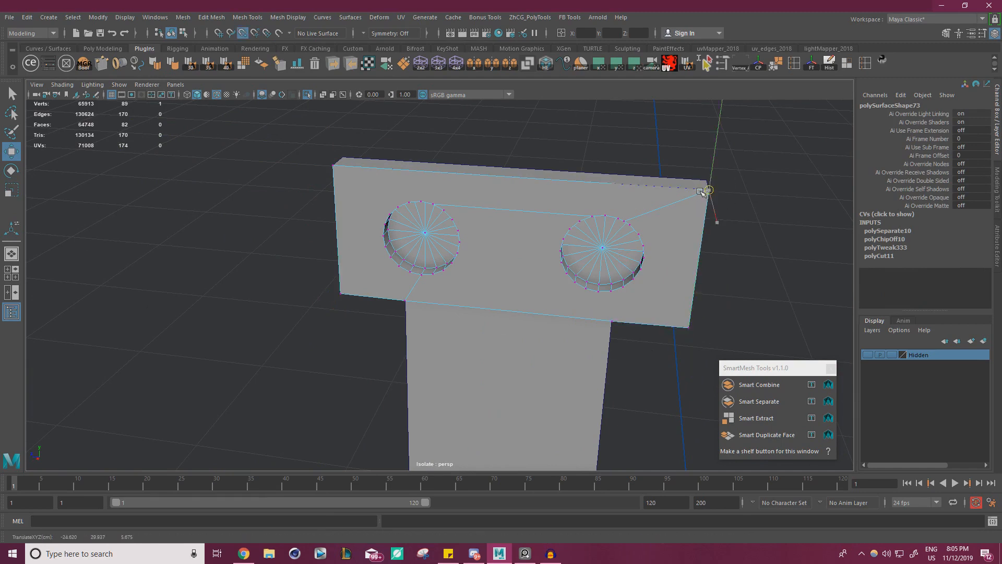
pyautogui.press('F8')
pyautogui.press('F8')
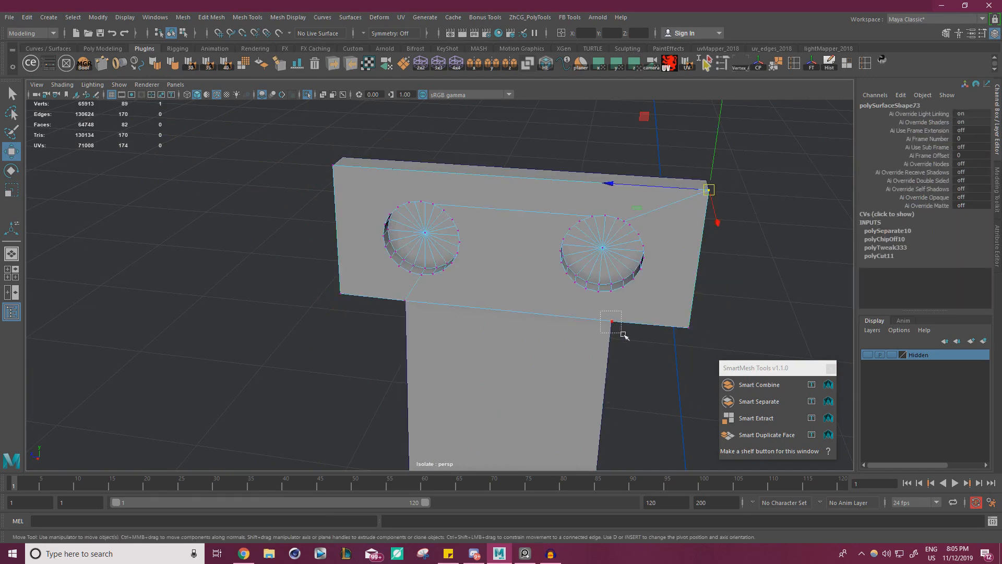
pyautogui.click(611, 321)
pyautogui.moveTo(384, 310); pyautogui.dragTo(407, 299, button='middle')
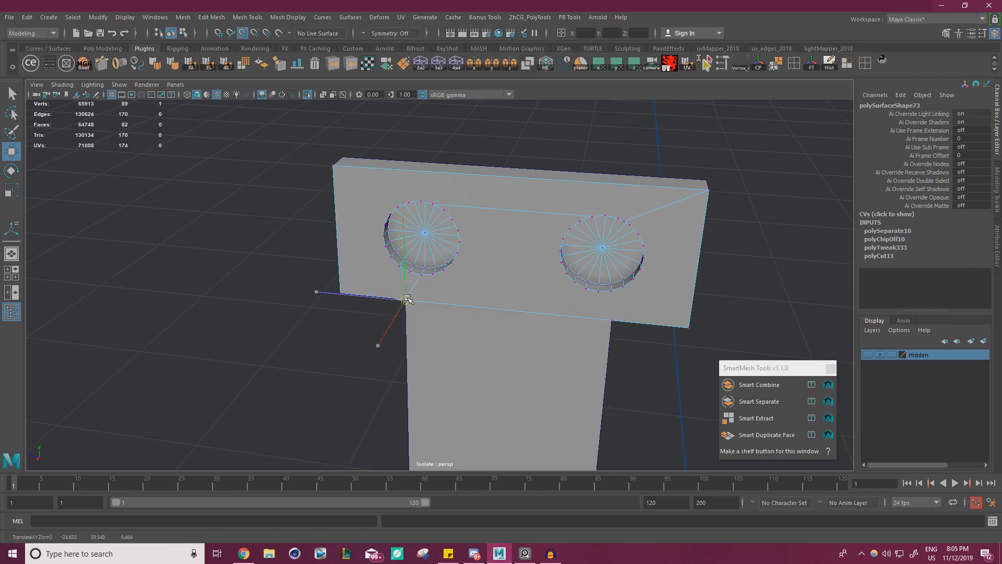
# Combine the flipped perforated face and the T-shaped bracket into one mesh.
pyautogui.moveTo(446, 255); pyautogui.dragTo(501, 235, button='right')
pyautogui.moveTo(454, 271); pyautogui.dragTo(307, 157)
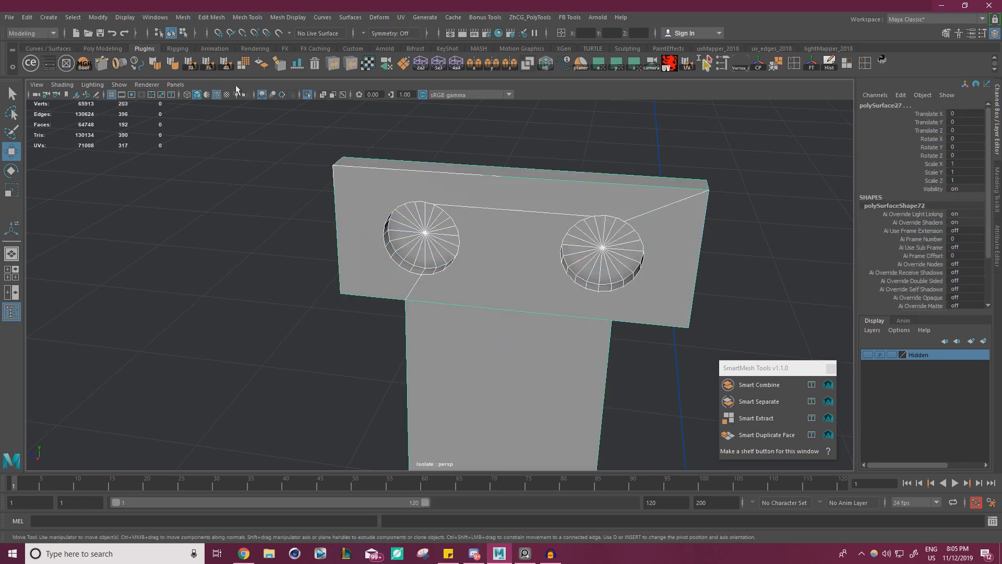
pyautogui.click(185, 19)
pyautogui.click(205, 54)
pyautogui.keyDown('alt'); pyautogui.moveTo(440, 173); pyautogui.dragTo(407, 208); pyautogui.keyUp('alt')
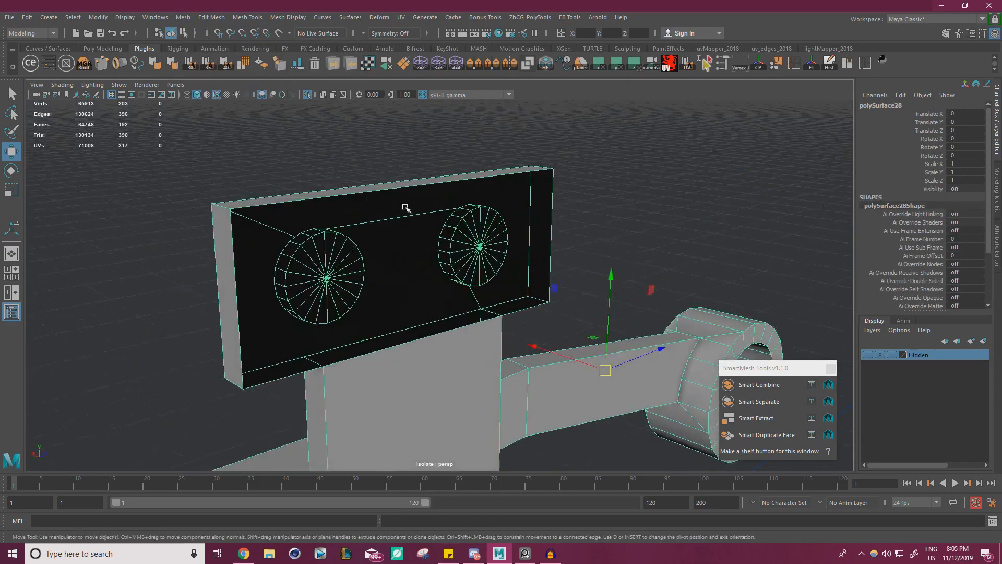
# Fill the open border on the crossbar side opposite the screw holes.
pyautogui.moveTo(445, 202); pyautogui.dragTo(447, 162, button='right')
pyautogui.keyDown('shift'); pyautogui.moveTo(606, 167); pyautogui.dragTo(606, 167, button='right'); pyautogui.keyUp('shift')
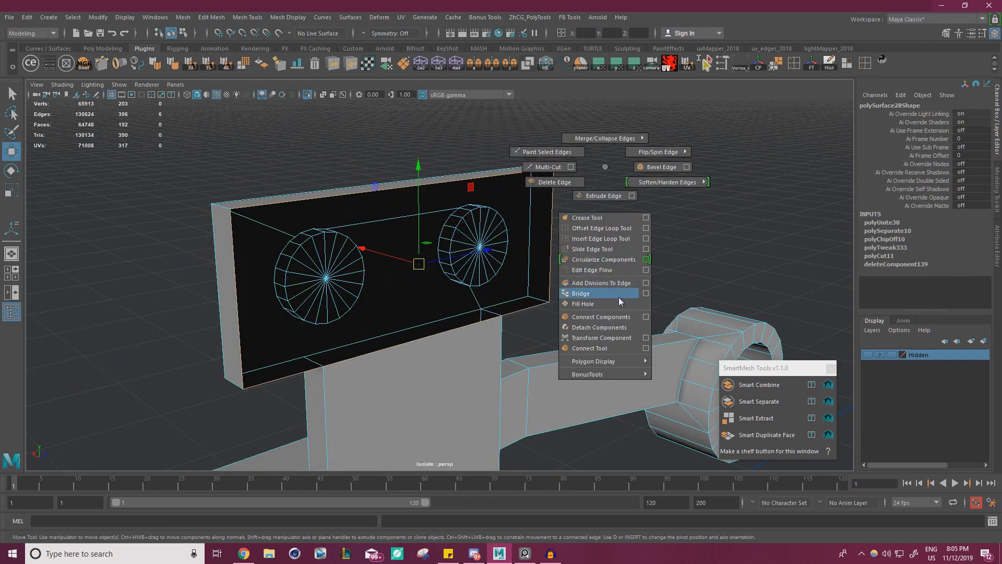
pyautogui.keyDown('shift'); pyautogui.moveTo(619, 298); pyautogui.dragTo(619, 302, button='right'); pyautogui.keyUp('shift')
# Merge all overlapping vertices of the combined bracket and return to object mode with nothing selected.
pyautogui.moveTo(395, 246); pyautogui.dragTo(340, 249, button='right')
pyautogui.keyDown('alt'); pyautogui.moveTo(337, 250); pyautogui.dragTo(102, 229, button='right'); pyautogui.keyUp('alt')
pyautogui.moveTo(241, 166); pyautogui.dragTo(692, 472)
pyautogui.keyDown('shift'); pyautogui.moveTo(416, 258); pyautogui.dragTo(410, 191, button='right'); pyautogui.keyUp('shift')
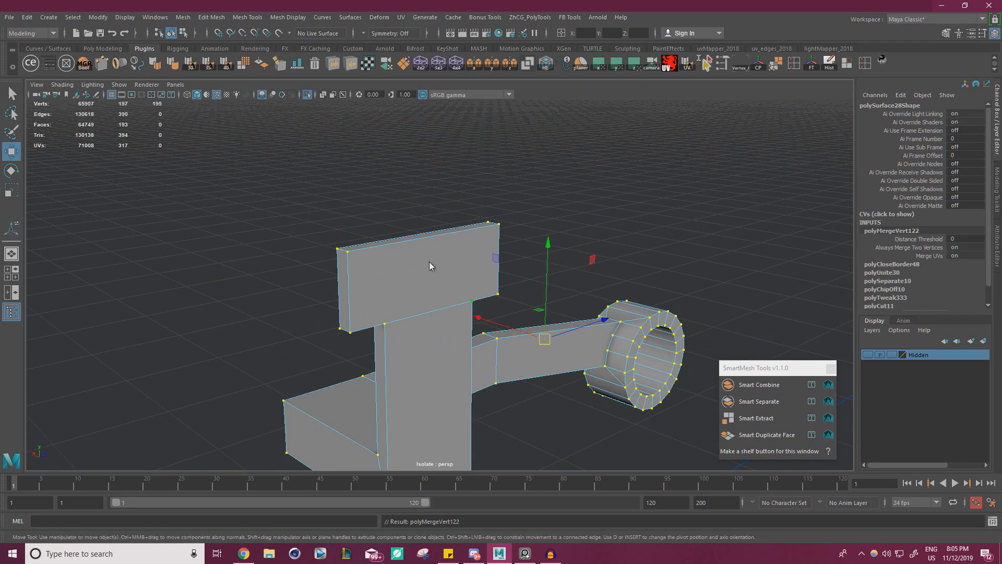
pyautogui.moveTo(429, 261); pyautogui.dragTo(435, 202, button='right')
pyautogui.click(564, 173)
pyautogui.keyDown('alt'); pyautogui.moveTo(435, 203); pyautogui.dragTo(324, 136); pyautogui.keyUp('alt')
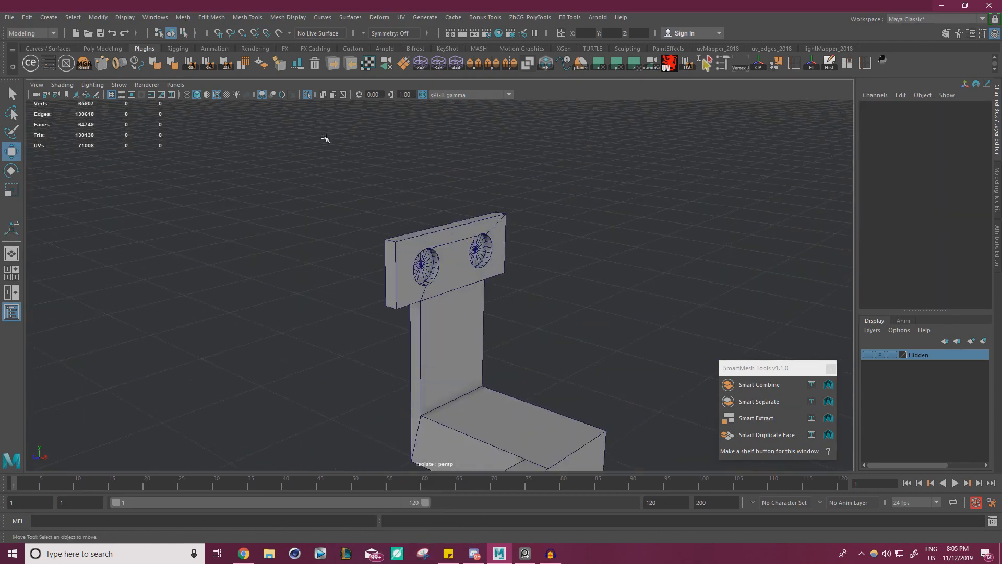
# Show the full model again and find the bracket beside the carriage's side plate.
pyautogui.click(308, 95)
pyautogui.keyDown('alt'); pyautogui.moveTo(440, 188); pyautogui.dragTo(465, 177); pyautogui.keyUp('alt')
pyautogui.keyDown('alt'); pyautogui.moveTo(465, 177); pyautogui.dragTo(344, 188, button='right'); pyautogui.keyUp('alt')
pyautogui.keyDown('alt'); pyautogui.moveTo(344, 188); pyautogui.dragTo(459, 181); pyautogui.keyUp('alt')
pyautogui.keyDown('alt'); pyautogui.moveTo(459, 181); pyautogui.dragTo(483, 274, button='right'); pyautogui.keyUp('alt')
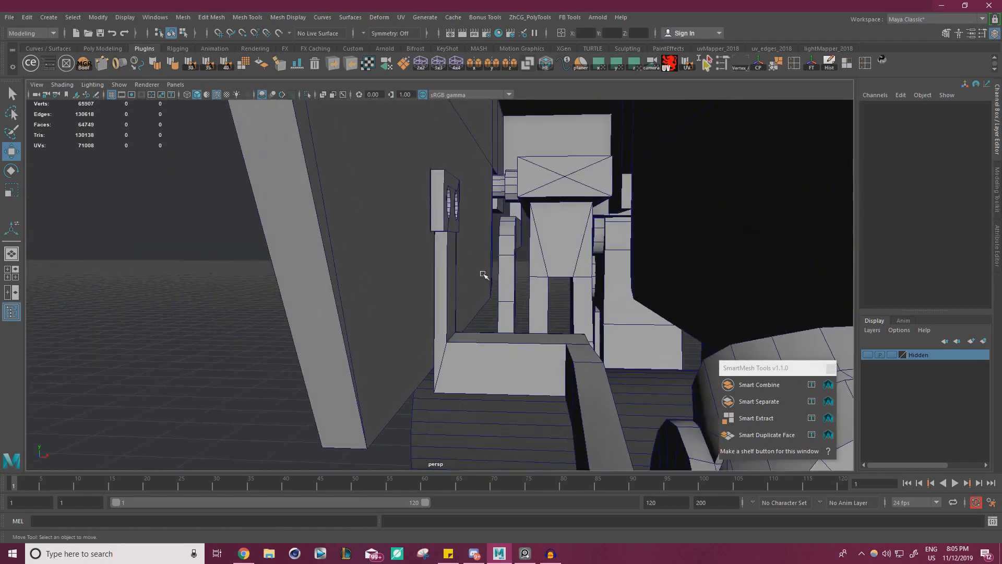
# Flatten the plain back faces of the bracket's stem and crossbar along X, and move them outward toward the side plate.
pyautogui.click(451, 362)
pyautogui.moveTo(435, 254); pyautogui.dragTo(434, 334, button='right')
pyautogui.keyDown('alt'); pyautogui.moveTo(417, 418); pyautogui.dragTo(425, 387); pyautogui.keyUp('alt')
pyautogui.click(437, 352)
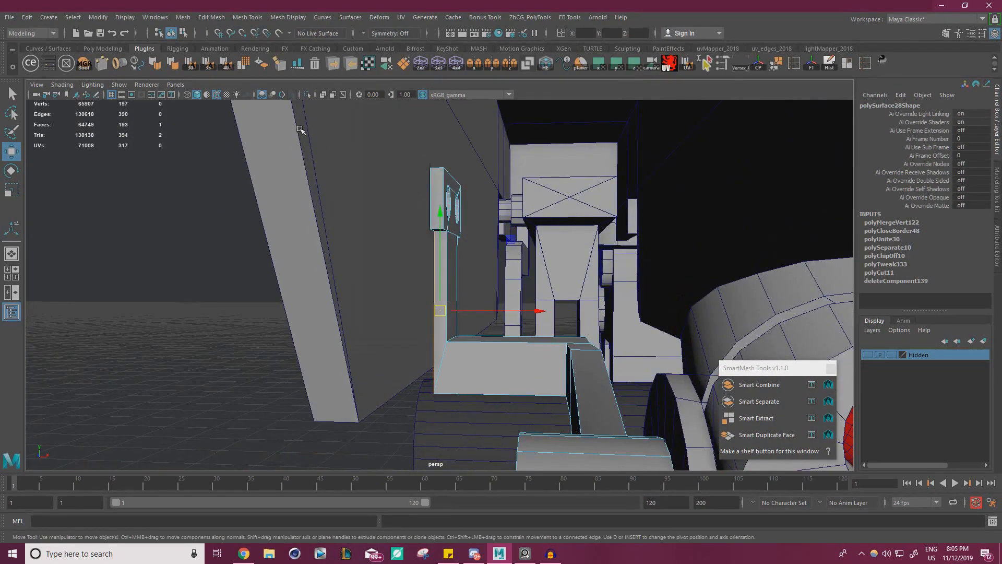
pyautogui.click(186, 95)
pyautogui.keyDown('alt'); pyautogui.moveTo(313, 145); pyautogui.dragTo(426, 173); pyautogui.keyUp('alt')
pyautogui.click(413, 210)
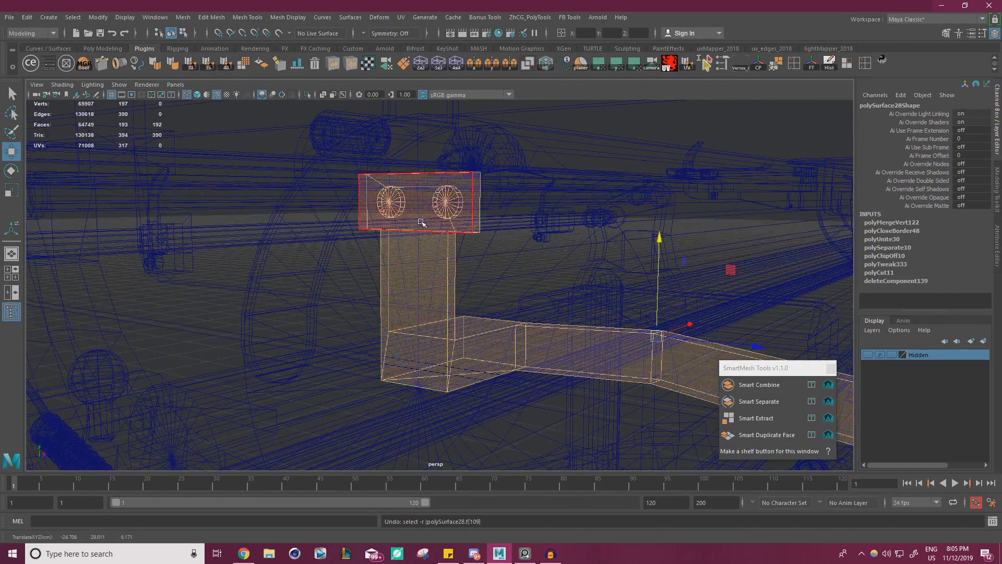
pyautogui.keyDown('shift'); pyautogui.click(427, 225); pyautogui.keyUp('shift')
pyautogui.click(186, 94)
pyautogui.keyDown('alt'); pyautogui.moveTo(219, 125); pyautogui.dragTo(346, 202); pyautogui.keyUp('alt')
pyautogui.press('r')
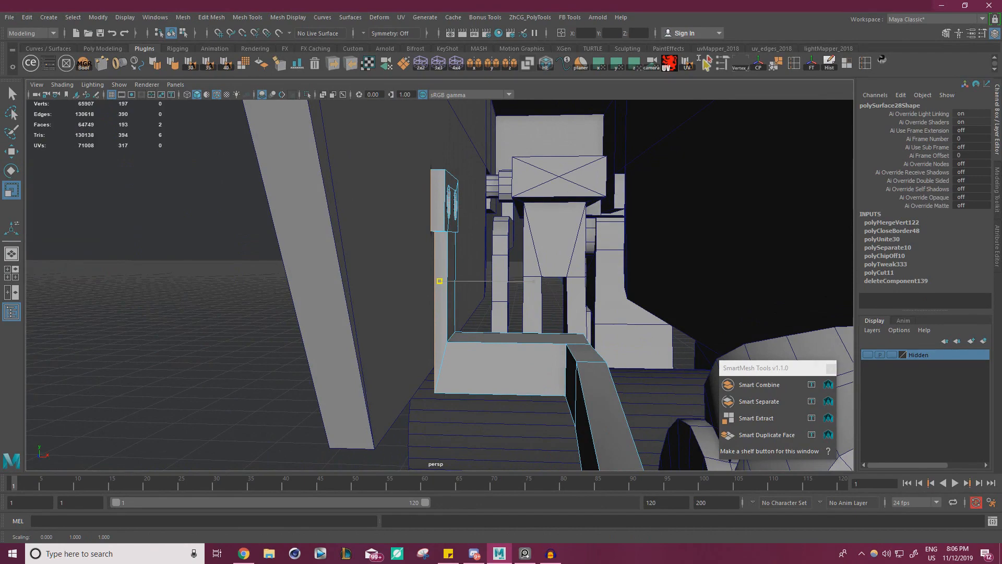
pyautogui.press('w')
pyautogui.moveTo(540, 286); pyautogui.dragTo(386, 425)
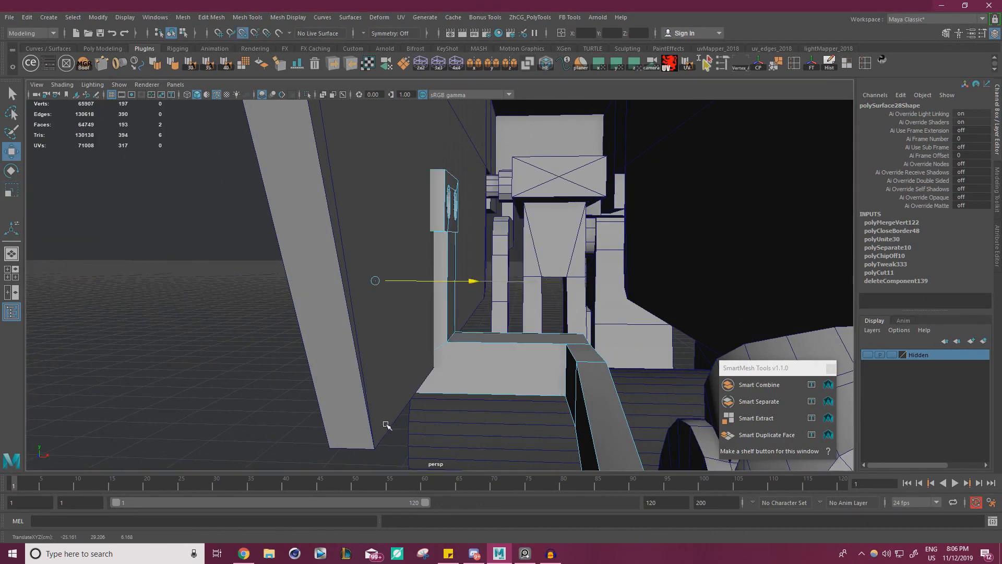
# Examine the matching bracket and its two screws at the carriage's opposite end.
pyautogui.keyDown('alt'); pyautogui.moveTo(410, 404); pyautogui.dragTo(260, 268, button='right'); pyautogui.keyUp('alt')
pyautogui.keyDown('alt'); pyautogui.moveTo(260, 268); pyautogui.dragTo(269, 293); pyautogui.keyUp('alt')
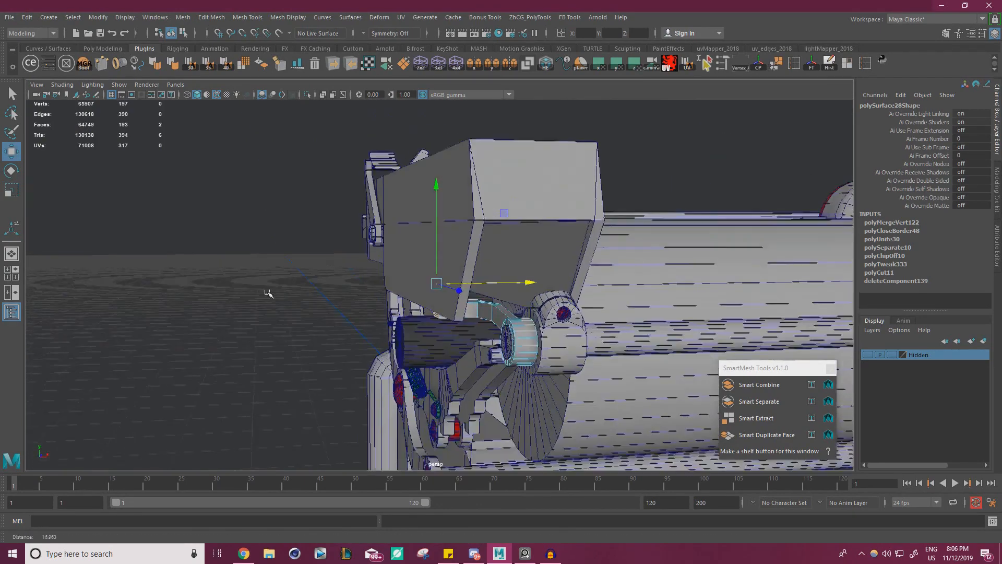
pyautogui.keyDown('alt'); pyautogui.moveTo(268, 292); pyautogui.dragTo(297, 259, button='middle'); pyautogui.keyUp('alt')
pyautogui.keyDown('alt'); pyautogui.moveTo(298, 259); pyautogui.dragTo(298, 267); pyautogui.keyUp('alt')
pyautogui.keyDown('alt'); pyautogui.moveTo(299, 267); pyautogui.dragTo(271, 266, button='right'); pyautogui.keyUp('alt')
pyautogui.keyDown('alt'); pyautogui.moveTo(272, 267); pyautogui.dragTo(105, 274, button='middle'); pyautogui.keyUp('alt')
pyautogui.keyDown('alt'); pyautogui.moveTo(627, 266); pyautogui.dragTo(313, 261, button='middle'); pyautogui.keyUp('alt')
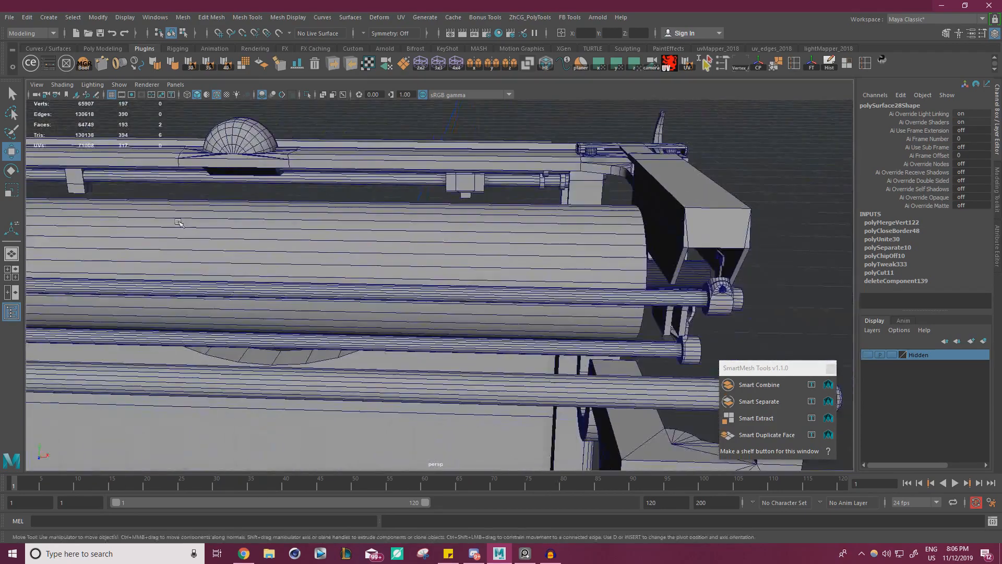
pyautogui.keyDown('alt'); pyautogui.moveTo(314, 261); pyautogui.dragTo(504, 252); pyautogui.keyUp('alt')
pyautogui.keyDown('alt'); pyautogui.moveTo(503, 253); pyautogui.dragTo(509, 276, button='right'); pyautogui.keyUp('alt')
pyautogui.keyDown('alt'); pyautogui.moveTo(509, 277); pyautogui.dragTo(504, 355, button='middle'); pyautogui.keyUp('alt')
pyautogui.keyDown('alt'); pyautogui.moveTo(504, 355); pyautogui.dragTo(537, 340, button='right'); pyautogui.keyUp('alt')
pyautogui.keyDown('alt'); pyautogui.moveTo(538, 339); pyautogui.dragTo(585, 324); pyautogui.keyUp('alt')
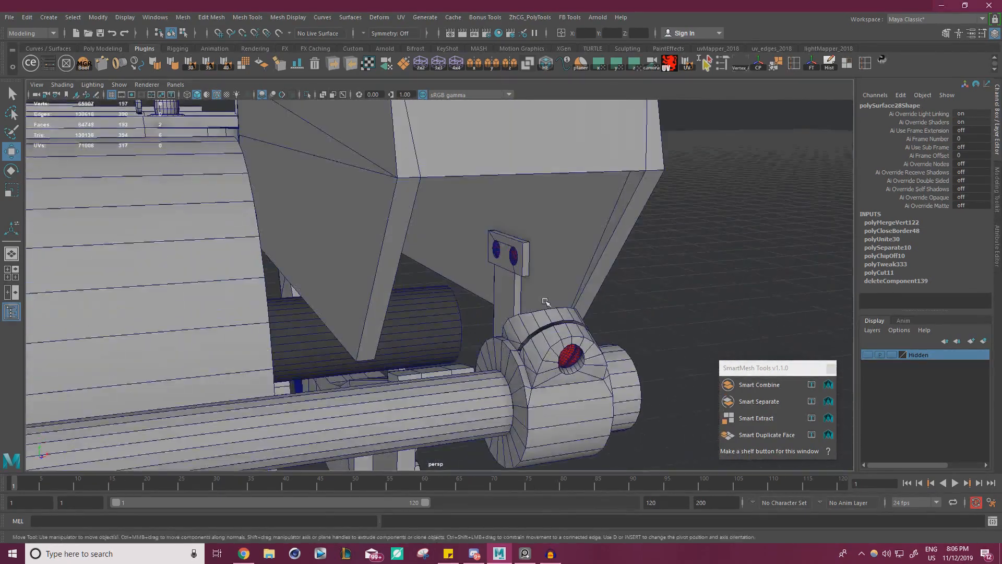
pyautogui.keyDown('alt'); pyautogui.moveTo(585, 324); pyautogui.dragTo(635, 294, button='right'); pyautogui.keyUp('alt')
# Duplicate the screw pair in the opposite bracket and move the copy along X to Translate X -42.237.
pyautogui.moveTo(558, 237); pyautogui.dragTo(168, 261, button='right')
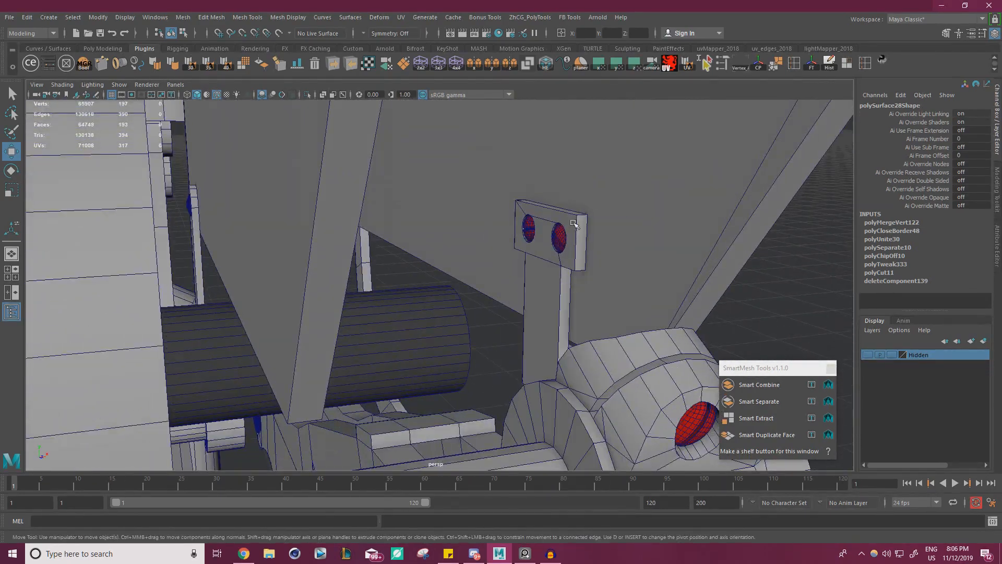
pyautogui.click(558, 237)
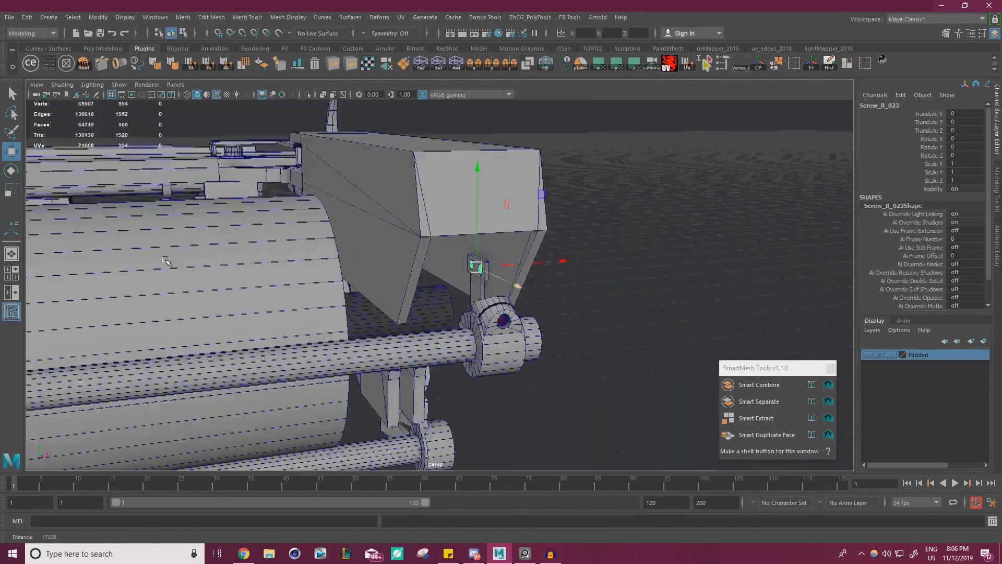
pyautogui.keyDown('alt'); pyautogui.moveTo(575, 261); pyautogui.dragTo(300, 261, button='right'); pyautogui.keyUp('alt')
pyautogui.keyDown('alt'); pyautogui.moveTo(300, 261); pyautogui.dragTo(492, 228, button='middle'); pyautogui.keyUp('alt')
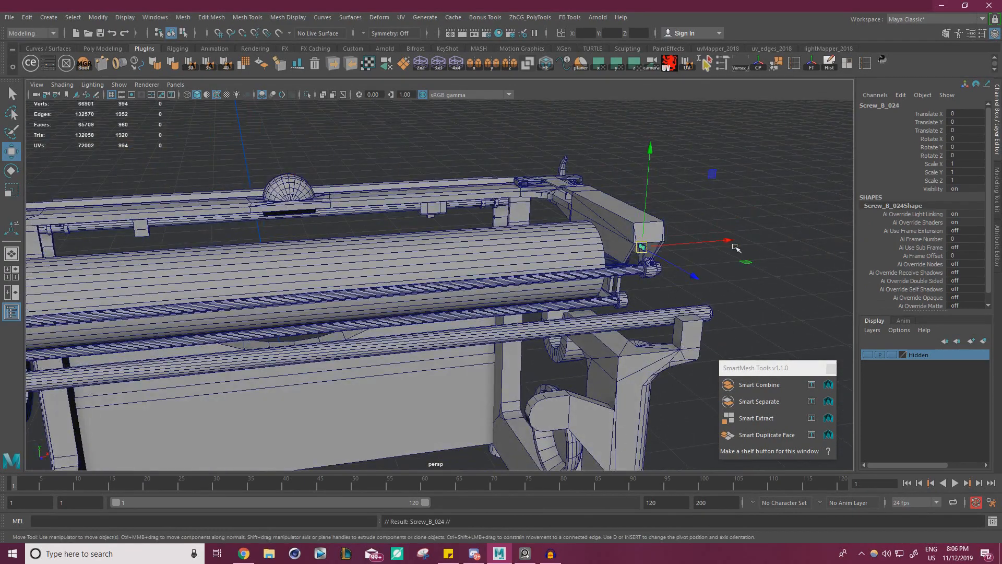
pyautogui.moveTo(736, 240); pyautogui.dragTo(146, 284)
pyautogui.keyDown('alt'); pyautogui.moveTo(146, 285); pyautogui.dragTo(366, 277, button='middle'); pyautogui.keyUp('alt')
pyautogui.keyDown('alt'); pyautogui.moveTo(261, 284); pyautogui.dragTo(334, 292, button='right'); pyautogui.keyUp('alt')
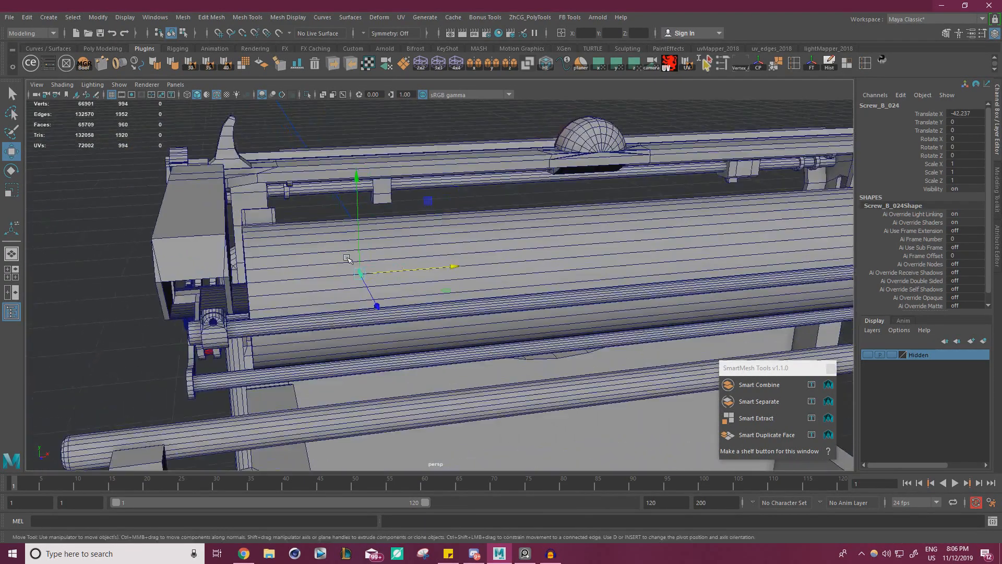
pyautogui.keyDown('alt'); pyautogui.moveTo(334, 293); pyautogui.dragTo(378, 289); pyautogui.keyUp('alt')
# Isolate the copied screws with the mirrored bracket and move them beside its stem, at Translate X -49.172 and Z -1.331.
pyautogui.click(270, 272)
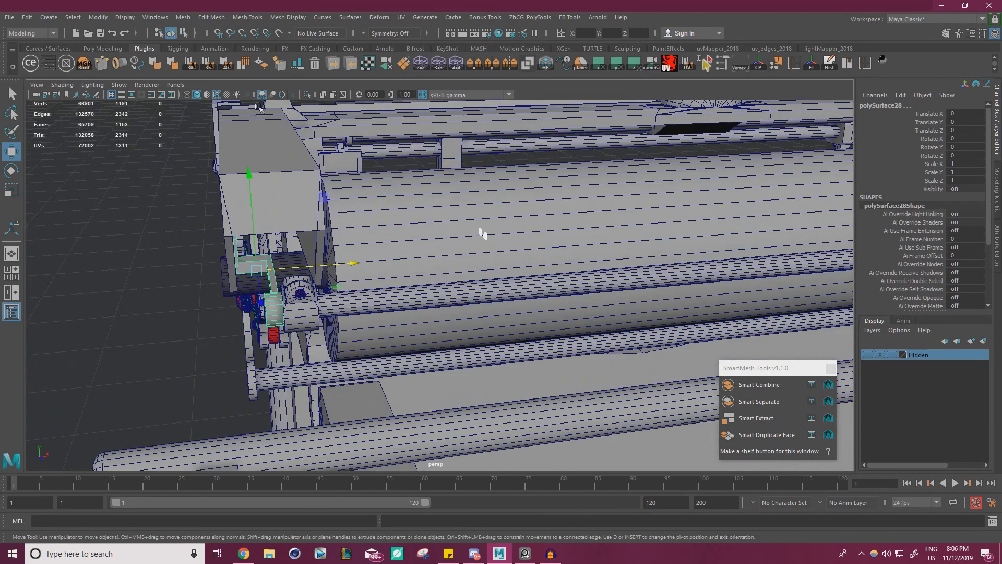
pyautogui.click(307, 95)
pyautogui.keyDown('alt'); pyautogui.moveTo(367, 159); pyautogui.dragTo(397, 185); pyautogui.keyUp('alt')
pyautogui.keyDown('alt'); pyautogui.moveTo(397, 186); pyautogui.dragTo(512, 200, button='middle'); pyautogui.keyUp('alt')
pyautogui.click(478, 323)
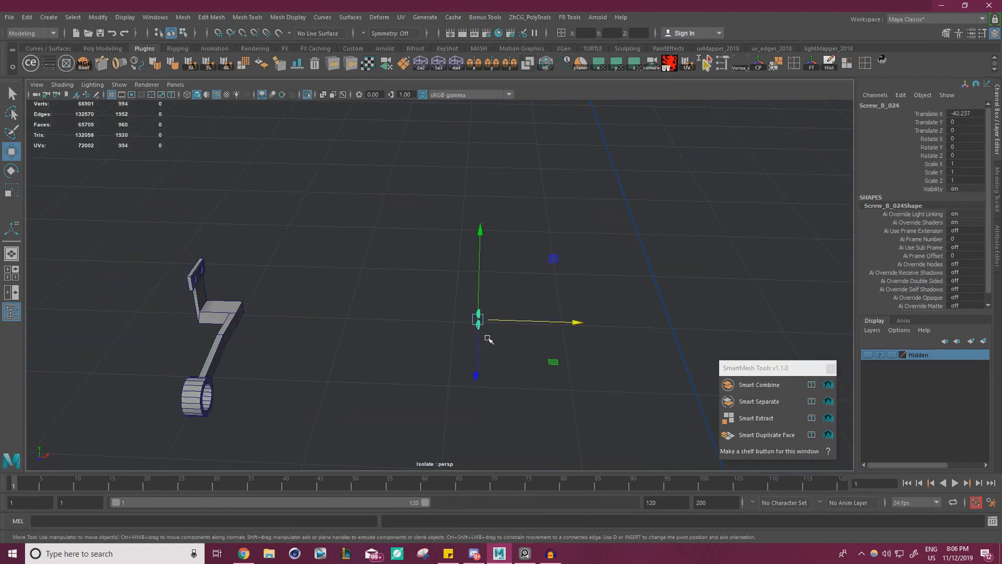
pyautogui.moveTo(548, 367); pyautogui.dragTo(314, 334, button='middle')
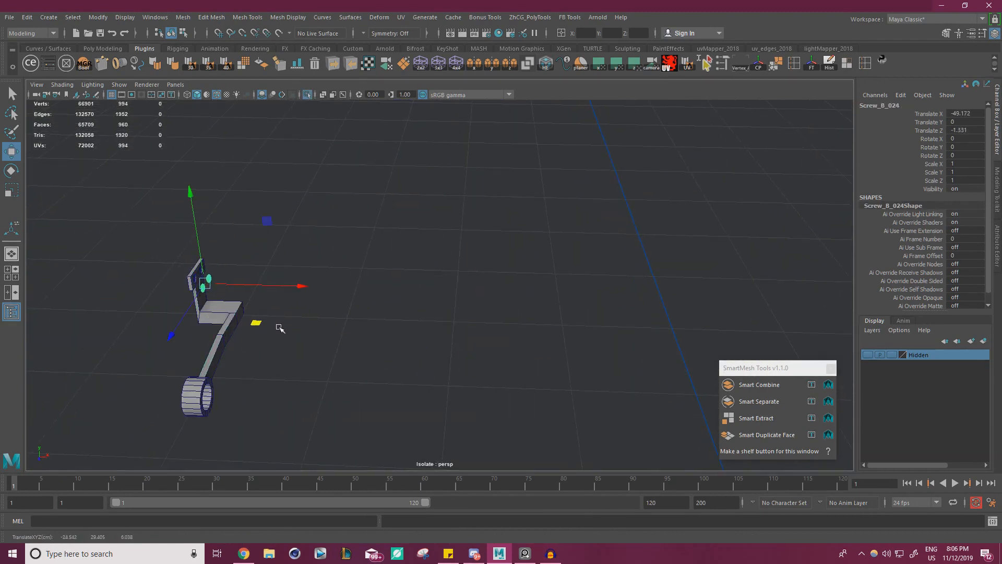
pyautogui.press('f')
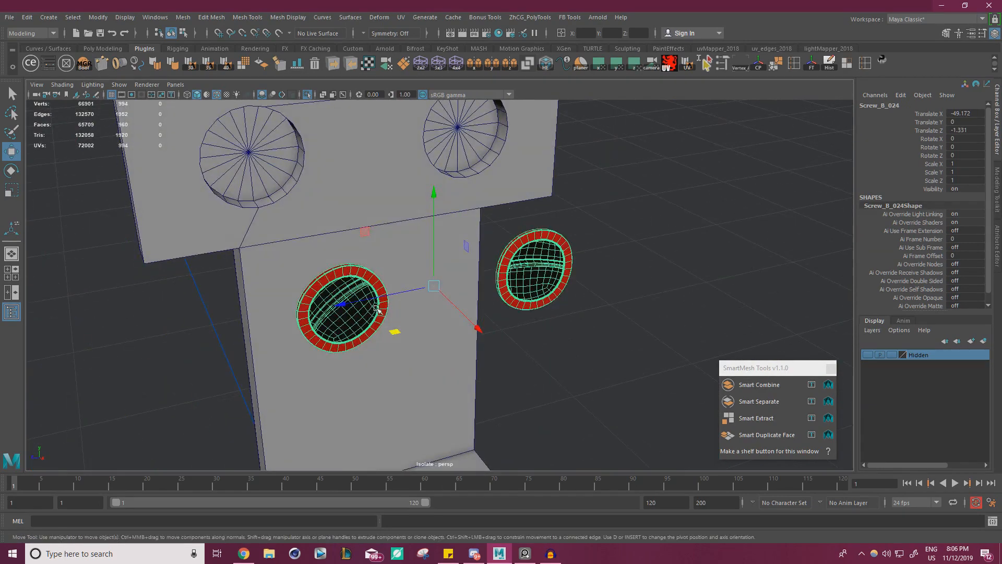
# Rotate the copied screws 180° about Y and seat them in the crossbar holes at Translate X -49.263, Y 0.337, Z -1.218.
pyautogui.press('e')
pyautogui.moveTo(431, 331); pyautogui.dragTo(571, 331)
pyautogui.press('w')
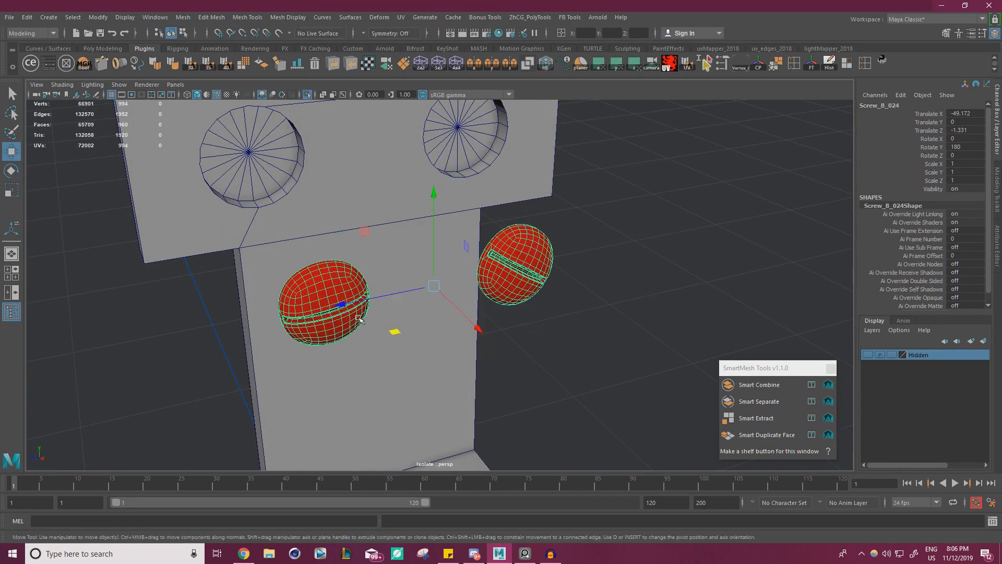
pyautogui.keyDown('alt'); pyautogui.moveTo(409, 276); pyautogui.dragTo(431, 273); pyautogui.keyUp('alt')
pyautogui.moveTo(478, 240)
pyautogui.mouseDown()
pyautogui.moveTo(473, 128)
pyautogui.moveTo(441, 109)
pyautogui.moveTo(426, 240)
pyautogui.moveTo(456, 253)
pyautogui.moveTo(495, 246)
pyautogui.mouseUp()
pyautogui.moveTo(459, 213); pyautogui.dragTo(496, 283)
pyautogui.keyDown('alt'); pyautogui.moveTo(338, 254); pyautogui.dragTo(374, 219); pyautogui.keyUp('alt')
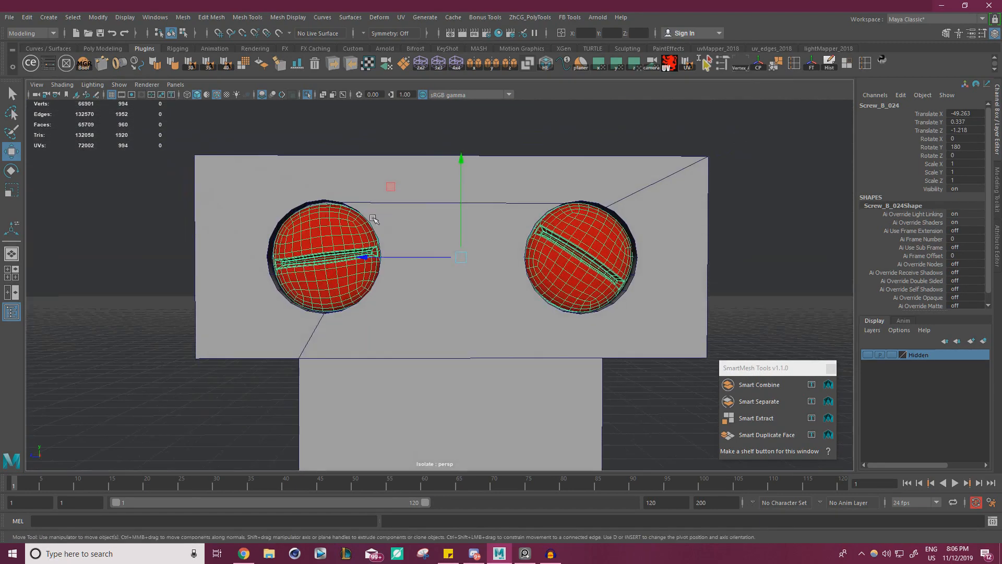
# Return to the full model, clear the selection and check the finished bracket against the carriage end.
pyautogui.click(307, 95)
pyautogui.scroll(-8, 367, 194)
pyautogui.keyDown('alt'); pyautogui.moveTo(156, 253); pyautogui.dragTo(489, 239); pyautogui.keyUp('alt')
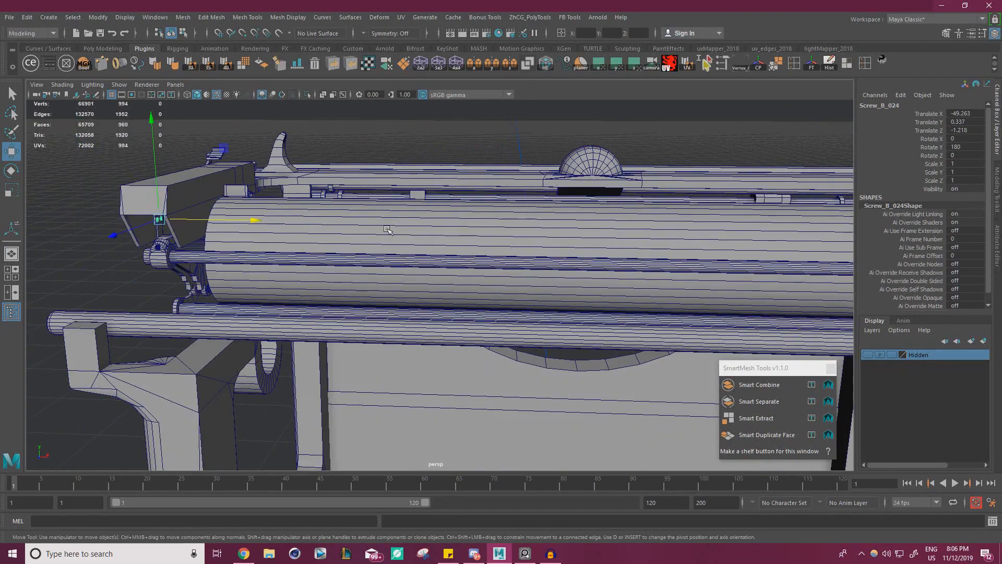
pyautogui.scroll(-2, 386, 229)
pyautogui.keyDown('alt'); pyautogui.moveTo(150, 258); pyautogui.dragTo(277, 237, button='middle'); pyautogui.keyUp('alt')
pyautogui.scroll(2, 277, 237)
pyautogui.click(277, 237)
pyautogui.keyDown('alt'); pyautogui.moveTo(277, 237); pyautogui.dragTo(306, 215); pyautogui.keyUp('alt')
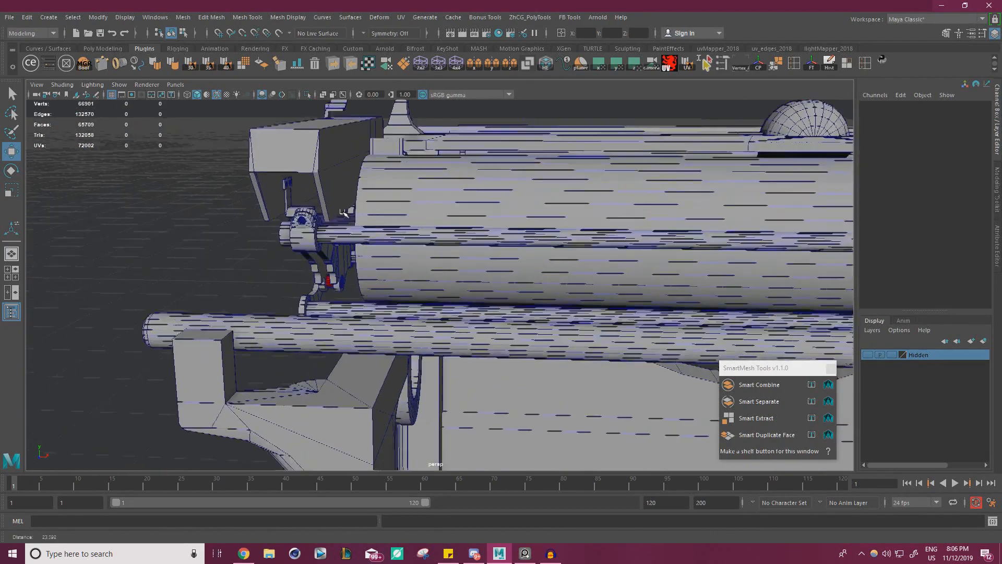
pyautogui.keyDown('alt'); pyautogui.moveTo(306, 214); pyautogui.dragTo(404, 267, button='middle'); pyautogui.keyUp('alt')
pyautogui.keyDown('alt'); pyautogui.moveTo(404, 267); pyautogui.dragTo(370, 243); pyautogui.keyUp('alt')
pyautogui.keyDown('alt'); pyautogui.moveTo(374, 245); pyautogui.dragTo(301, 247); pyautogui.keyUp('alt')
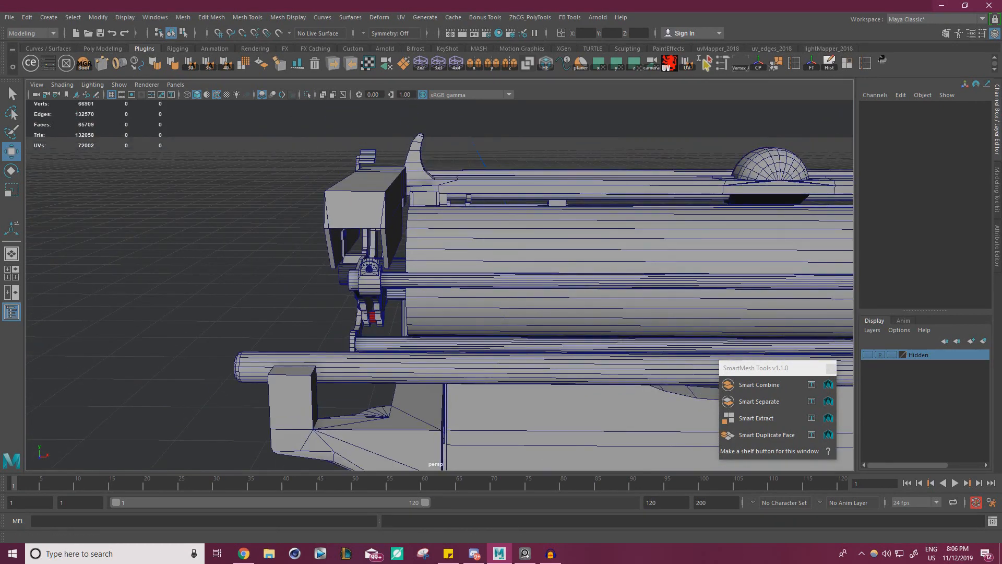
# Bring up the reference image board and examine the side-view photo around the platen knob and the blue-outlined lever.
pyautogui.moveTo(0, 327)
pyautogui.mouseDown(button='right')
pyautogui.moveTo(0, 309)
pyautogui.moveTo(320, 239)
pyautogui.mouseUp(button='right')
pyautogui.scroll(-3, 321, 239)
pyautogui.moveTo(321, 239); pyautogui.dragTo(509, 265, button='middle')
pyautogui.scroll(5, 382, 274)
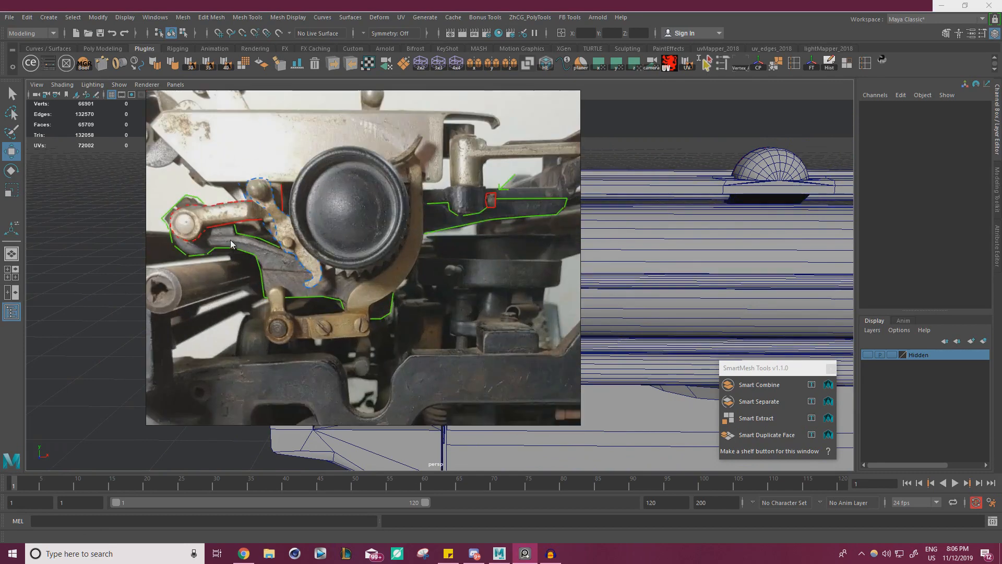
pyautogui.scroll(2, 230, 240)
pyautogui.moveTo(292, 240); pyautogui.dragTo(328, 280, button='middle')
pyautogui.scroll(5, 334, 302)
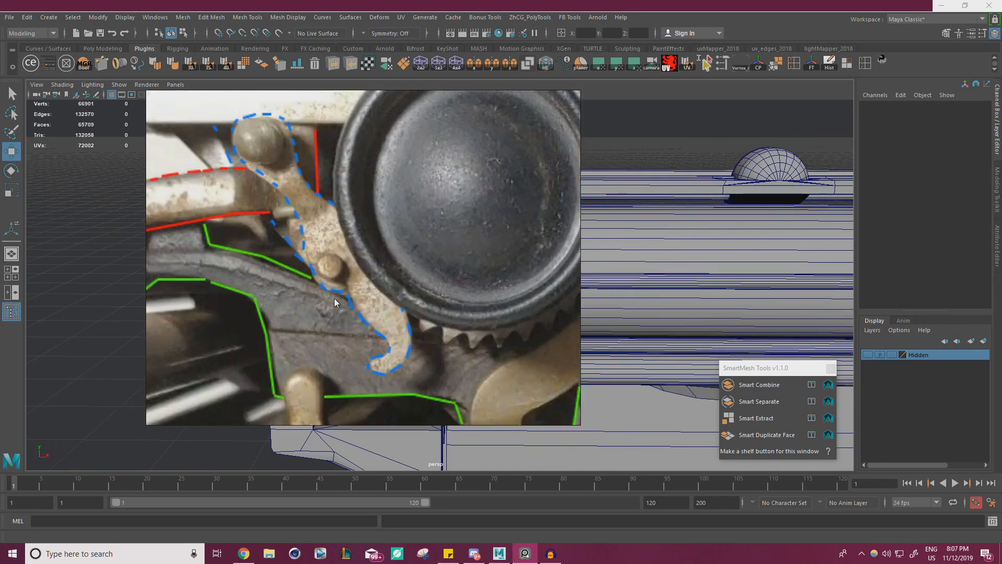
# Find the photo of the carriage's long rails on the reference board and examine its numbered scale and rods.
pyautogui.scroll(-12, 286, 211)
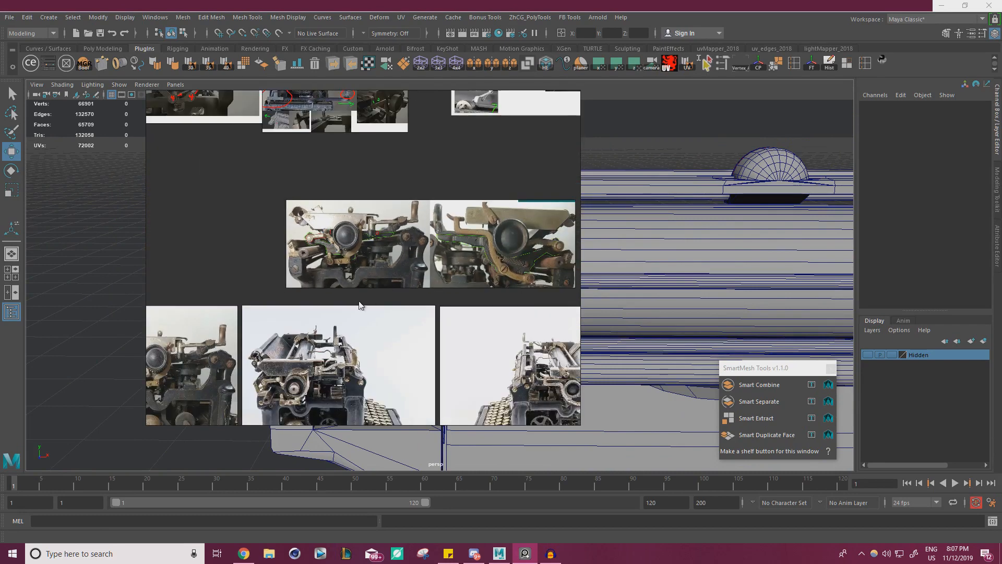
pyautogui.moveTo(235, 317); pyautogui.dragTo(380, 197, button='middle')
pyautogui.moveTo(496, 360); pyautogui.dragTo(290, 179, button='middle')
pyautogui.scroll(5, 339, 278)
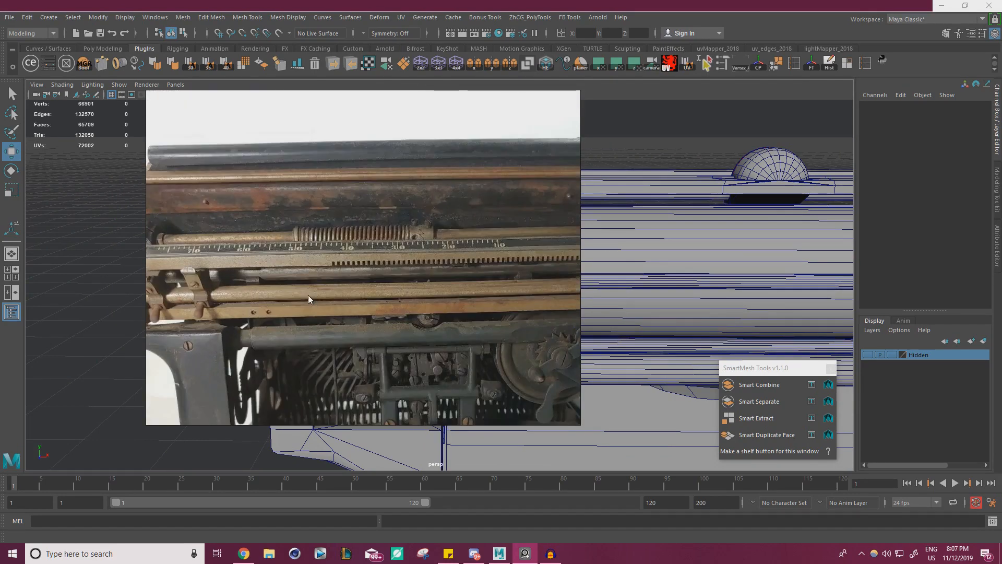
pyautogui.scroll(-2, 308, 295)
pyautogui.scroll(2, 283, 274)
pyautogui.scroll(2, 421, 263)
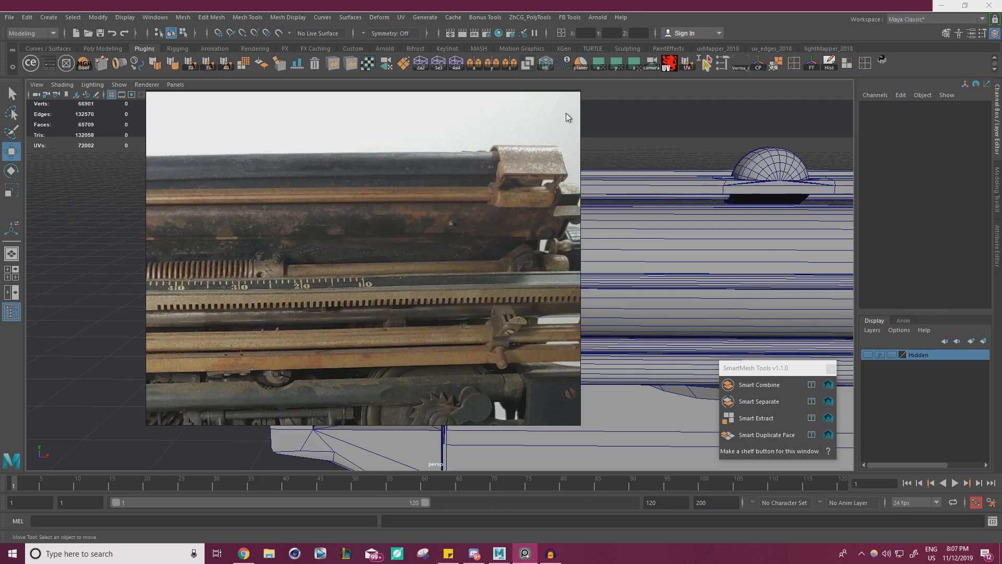
# Enlarge and reposition the reference window, and examine the rod and coil spring above the carriage's numbered scale.
pyautogui.moveTo(577, 92); pyautogui.dragTo(765, 101)
pyautogui.moveTo(450, 232); pyautogui.dragTo(616, 221, button='middle')
pyautogui.moveTo(504, 259); pyautogui.dragTo(553, 251, button='middle')
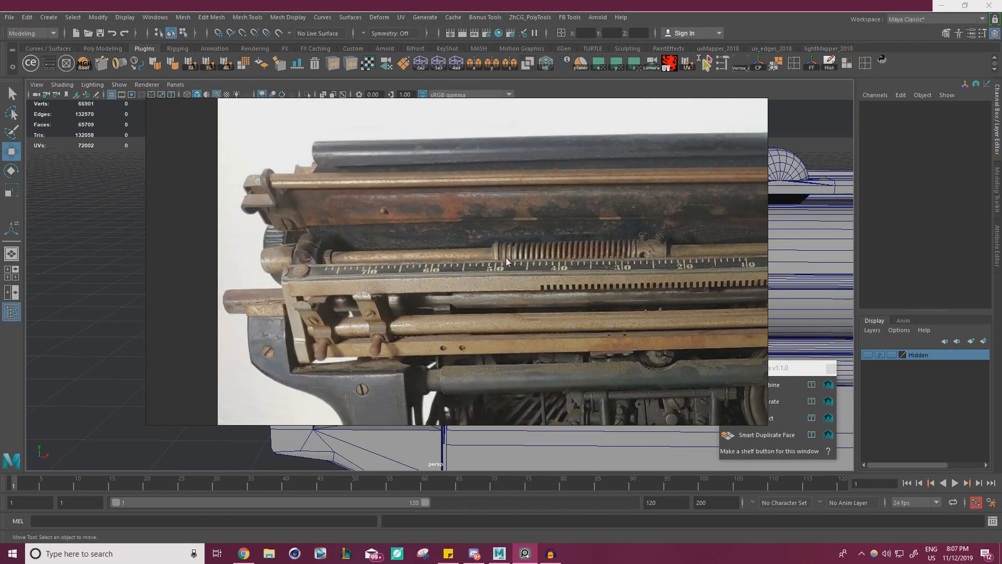
pyautogui.moveTo(535, 226); pyautogui.dragTo(380, 309, button='right')
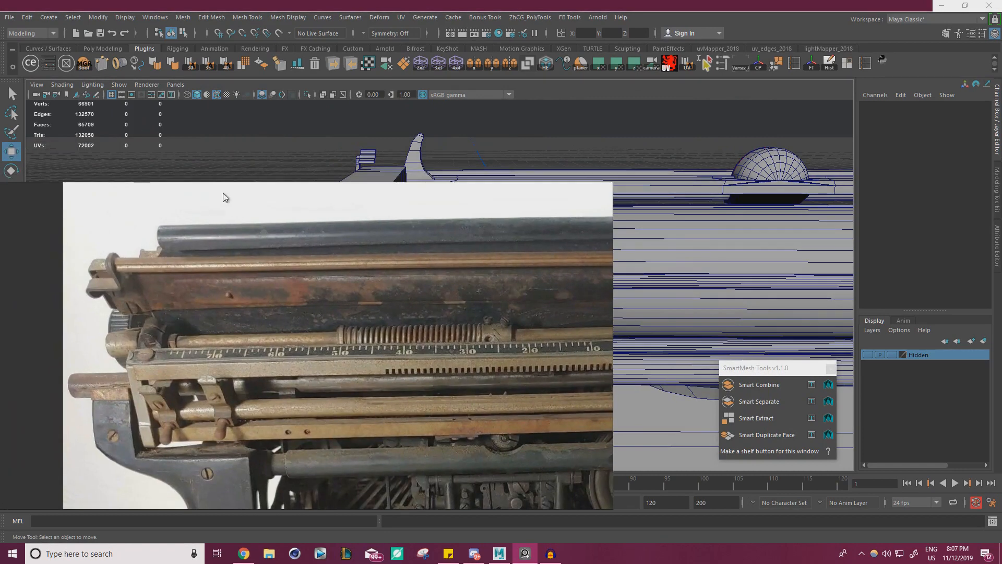
pyautogui.scroll(2, 308, 337)
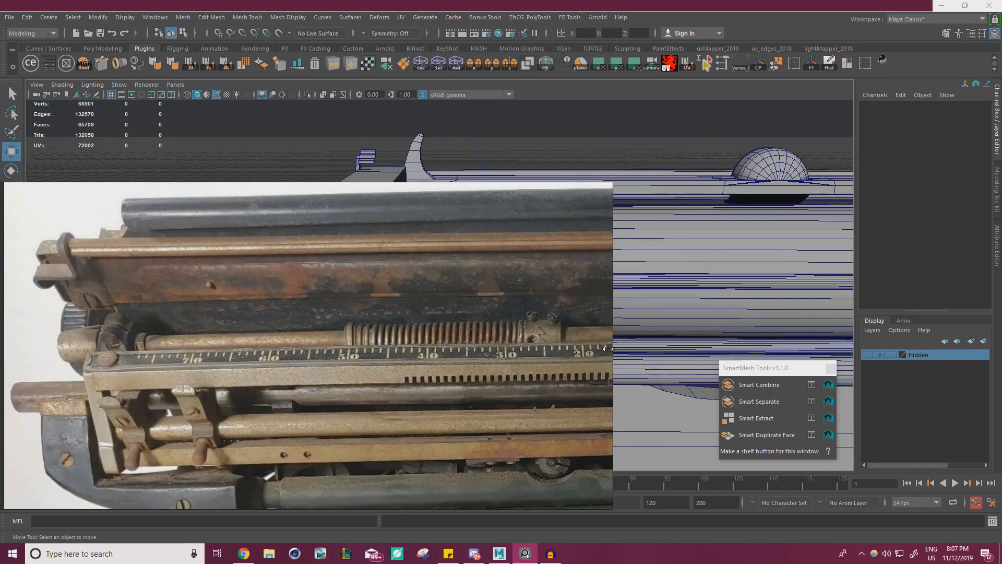
pyautogui.moveTo(608, 348); pyautogui.dragTo(895, 341)
pyautogui.scroll(8, 132, 343)
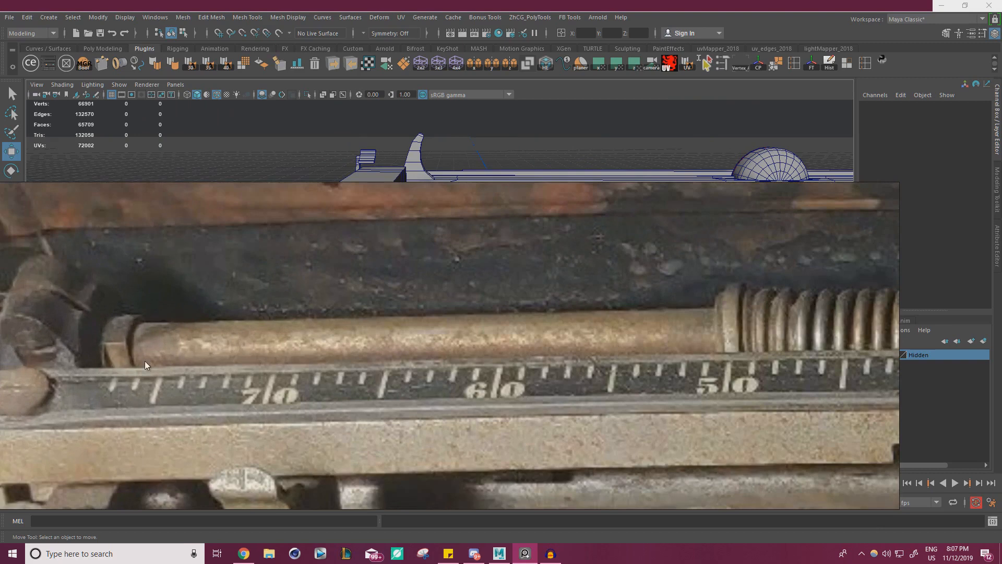
# Examine the collar at the rod's end near the scale's 70 mark in the reference photo, and view the matching carriage end.
pyautogui.scroll(-1, 135, 358)
pyautogui.scroll(4, 130, 355)
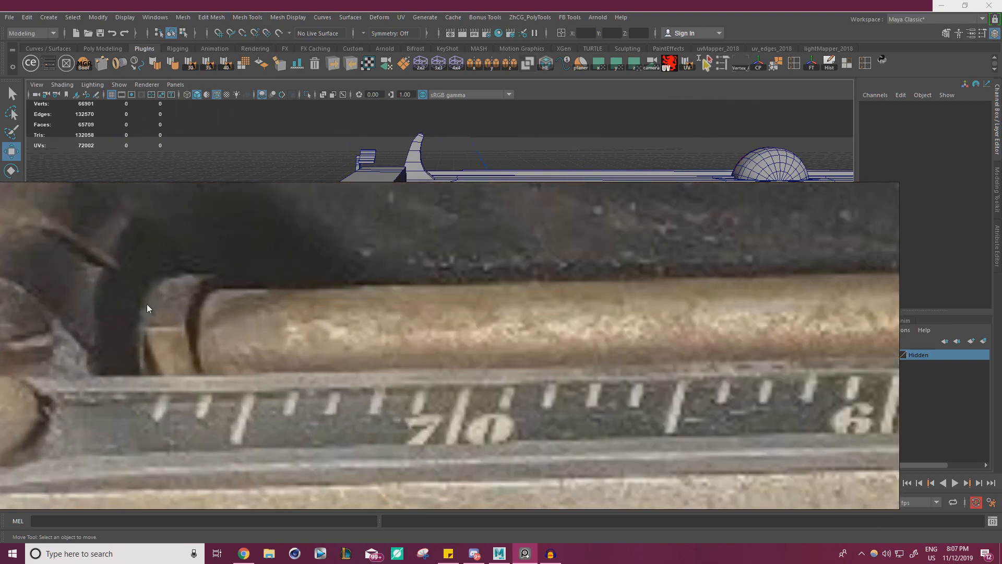
pyautogui.scroll(2, 141, 365)
pyautogui.scroll(-5, 157, 349)
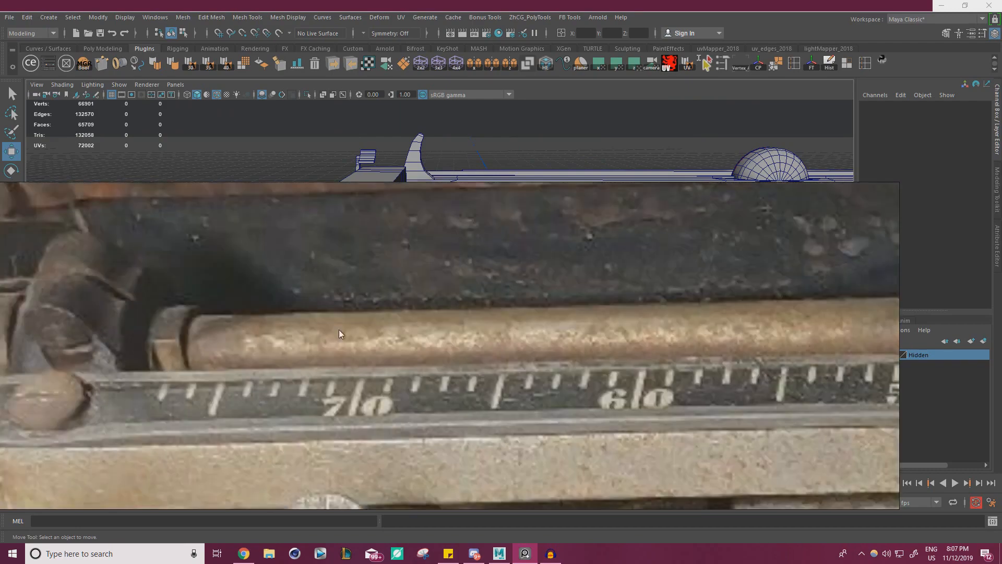
pyautogui.moveTo(340, 330); pyautogui.dragTo(0, 290, button='right')
pyautogui.keyDown('alt'); pyautogui.moveTo(204, 268); pyautogui.dragTo(246, 277); pyautogui.keyUp('alt')
pyautogui.keyDown('alt'); pyautogui.moveTo(246, 278); pyautogui.dragTo(726, 373, button='right'); pyautogui.keyUp('alt')
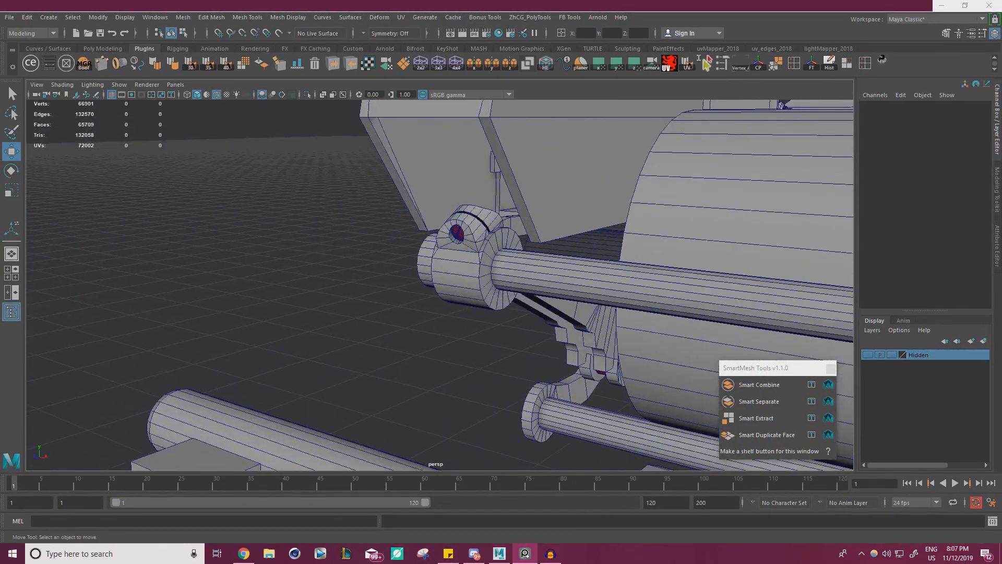
# Examine the coil spring and its screwed end block between the 40 and 20 marks in the reference photo.
pyautogui.moveTo(0, 303); pyautogui.dragTo(541, 313, button='right')
pyautogui.scroll(-5, 265, 321)
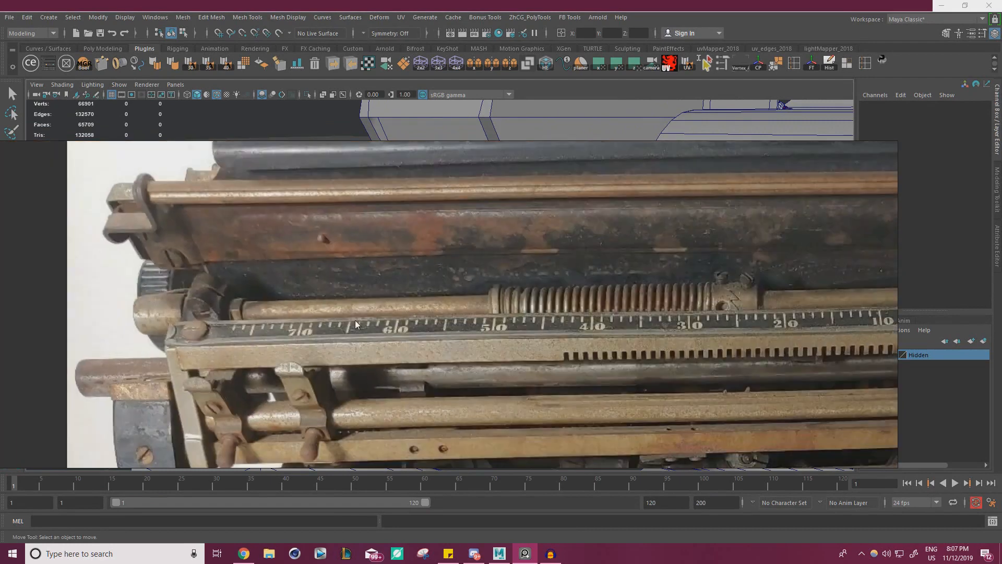
pyautogui.moveTo(566, 313); pyautogui.dragTo(409, 308, button='middle')
pyautogui.scroll(2, 410, 308)
pyautogui.scroll(3, 635, 300)
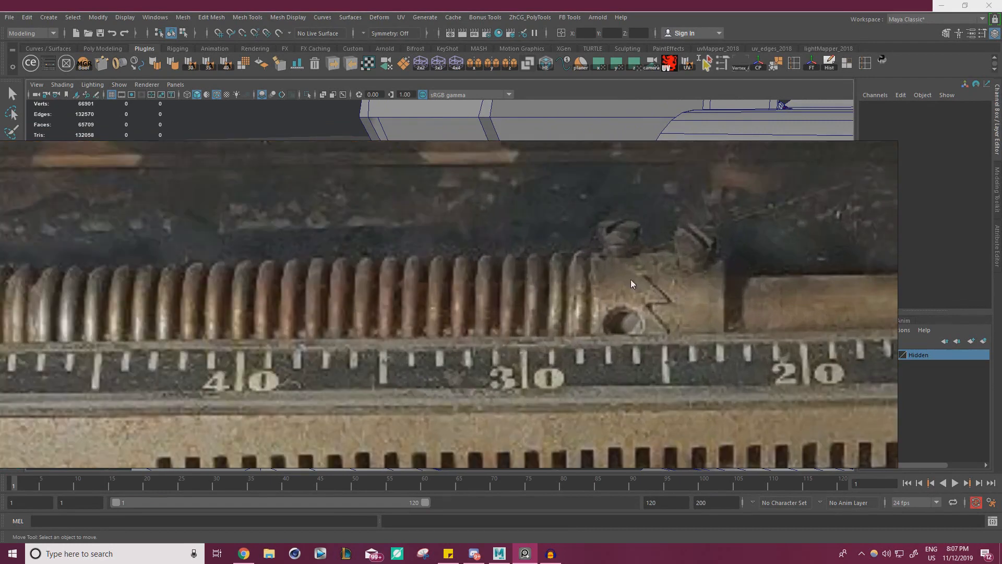
pyautogui.moveTo(373, 280); pyautogui.dragTo(0, 308, button='right')
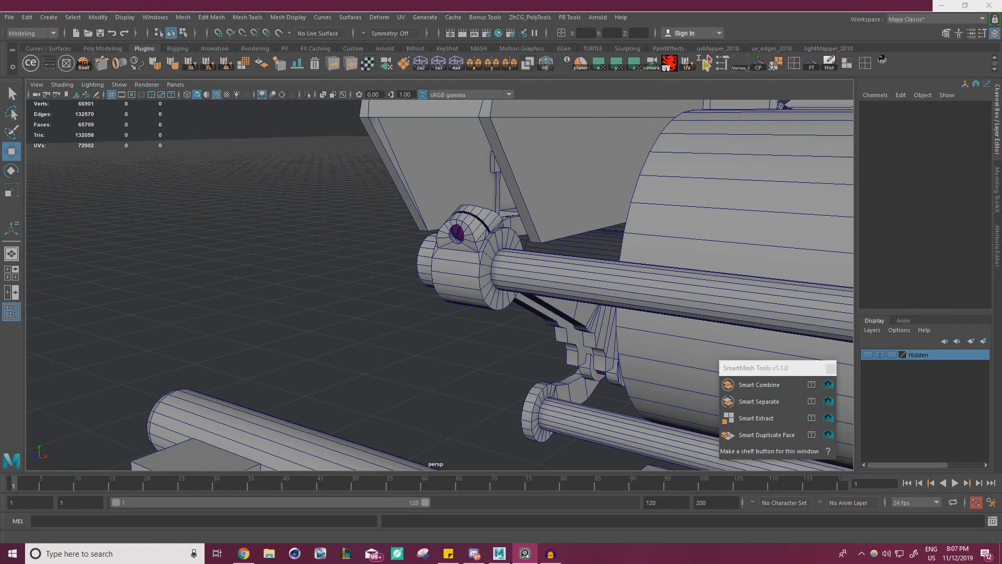
# Compare the collars at both ends of the long rod in the reference photo.
pyautogui.moveTo(0, 314); pyautogui.dragTo(194, 321, button='right')
pyautogui.scroll(9, 156, 332)
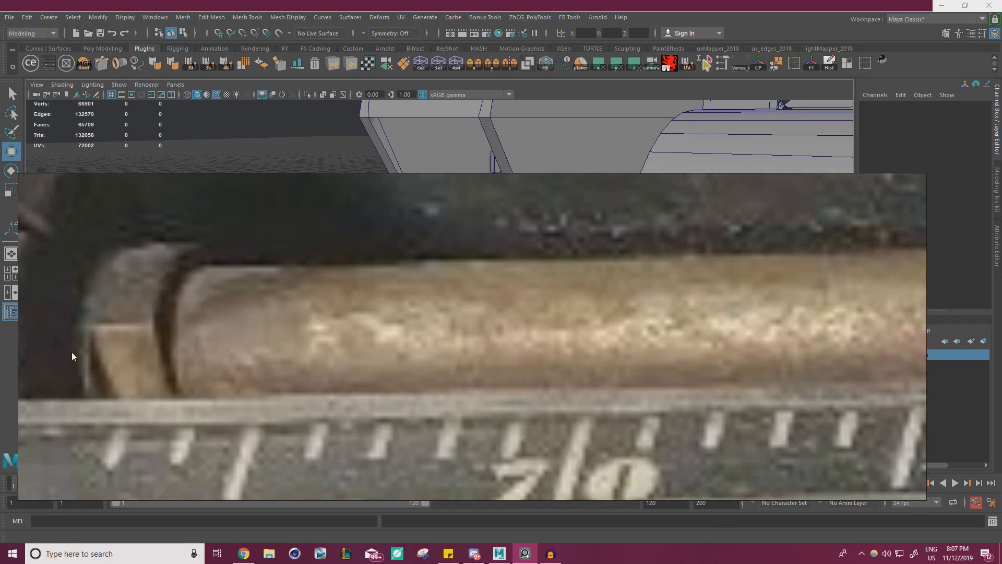
pyautogui.scroll(-8, 424, 362)
pyautogui.scroll(8, 536, 362)
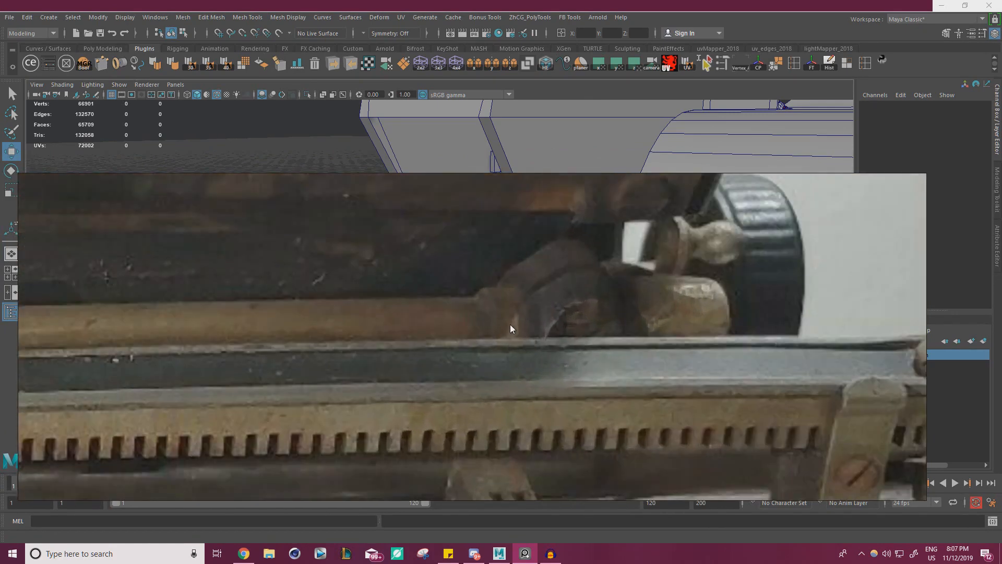
pyautogui.scroll(-8, 511, 329)
pyautogui.moveTo(273, 344); pyautogui.dragTo(535, 327, button='middle')
pyautogui.moveTo(535, 326); pyautogui.dragTo(0, 334, button='right')
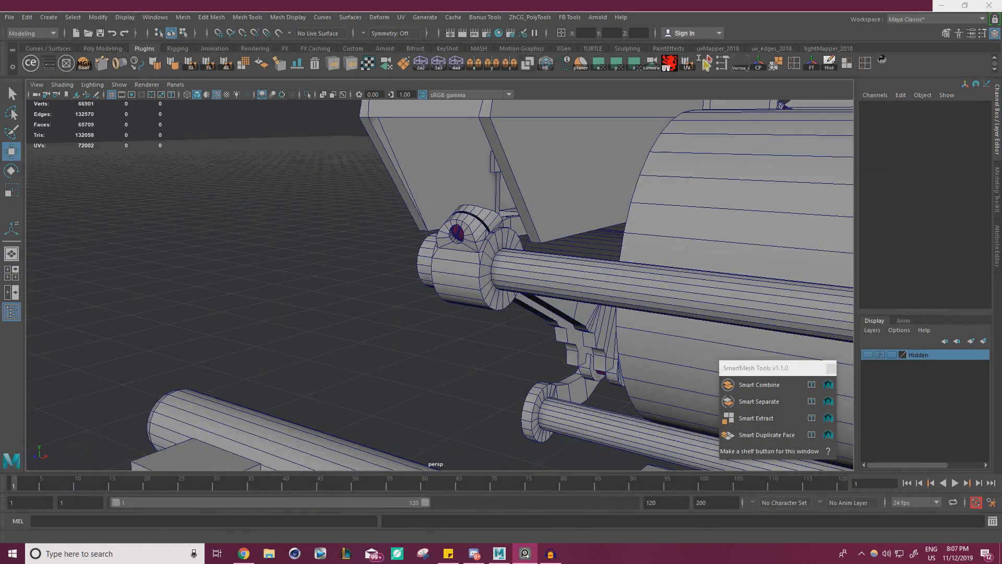
# Duplicate the ring of bracket faces surrounding the upper rod as a separate mesh with Smart Duplicate Face.
pyautogui.keyDown('alt'); pyautogui.moveTo(452, 261); pyautogui.dragTo(477, 284, button='right'); pyautogui.keyUp('alt')
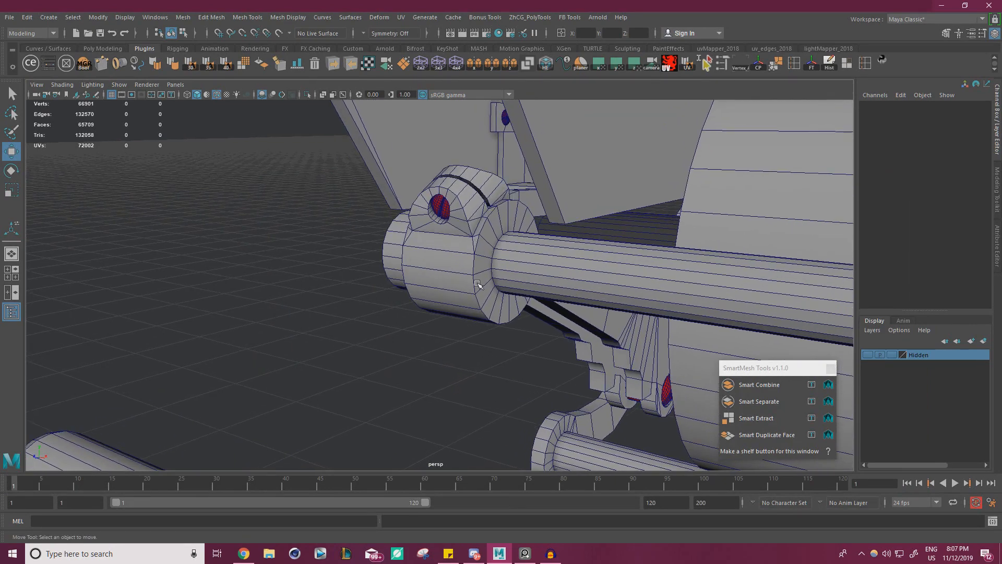
pyautogui.click(478, 265)
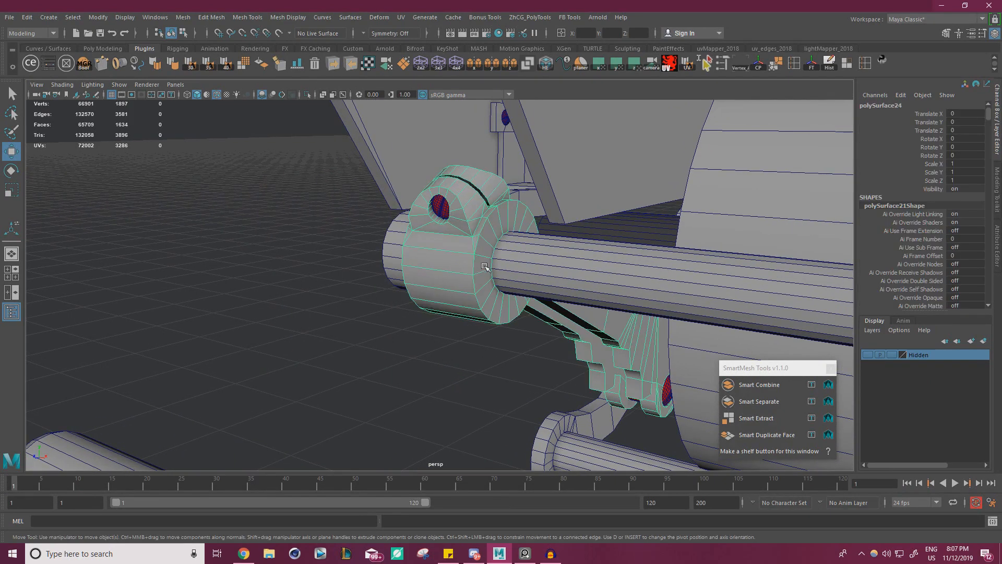
pyautogui.keyDown('alt'); pyautogui.moveTo(478, 265); pyautogui.dragTo(572, 273, button='right'); pyautogui.keyUp('alt')
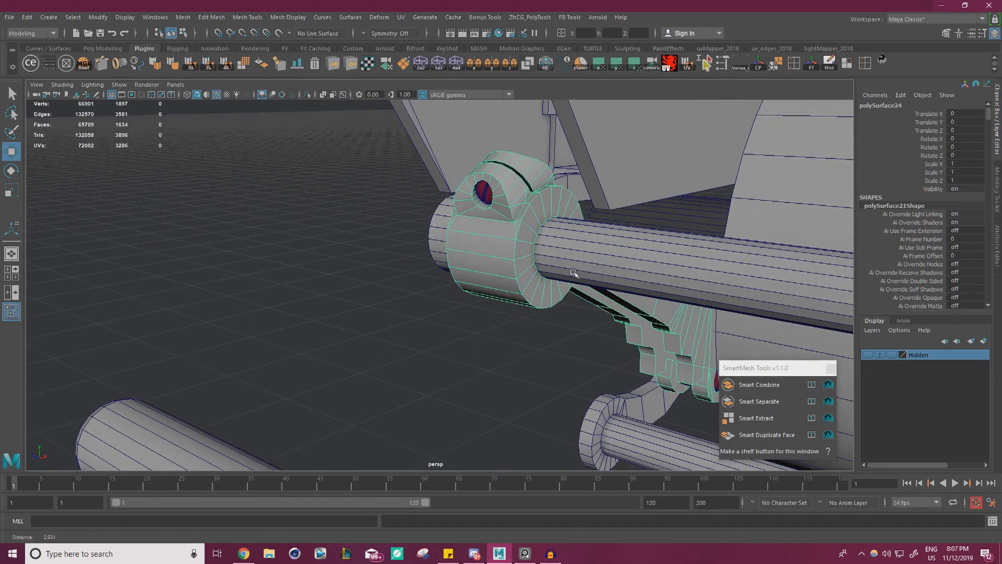
pyautogui.keyDown('alt'); pyautogui.moveTo(573, 273); pyautogui.dragTo(548, 268); pyautogui.keyUp('alt')
pyautogui.moveTo(497, 223); pyautogui.dragTo(496, 251, button='right')
pyautogui.click(504, 234)
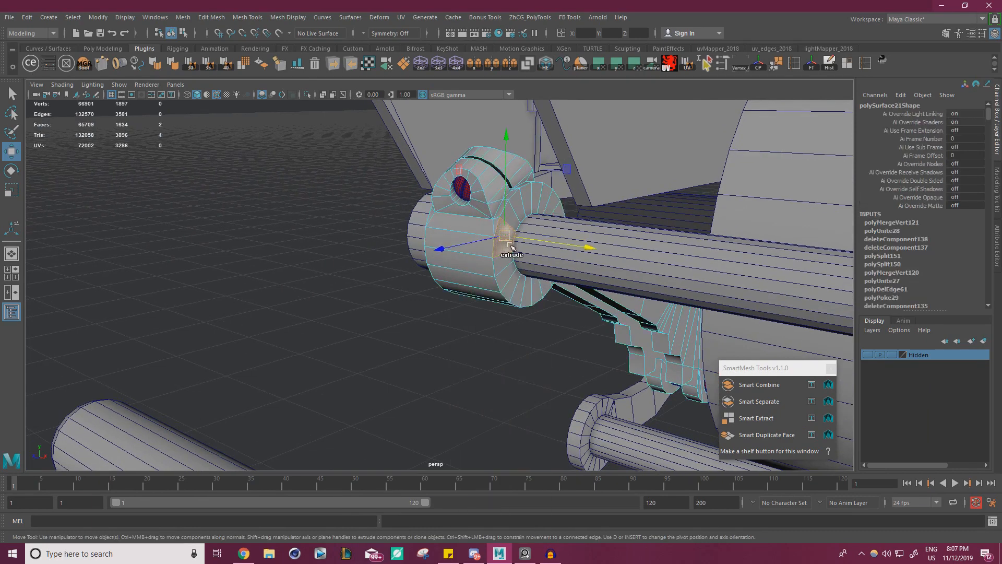
pyautogui.keyDown('shift'); pyautogui.doubleClick(506, 266); pyautogui.keyUp('shift')
pyautogui.scroll(8, 507, 277)
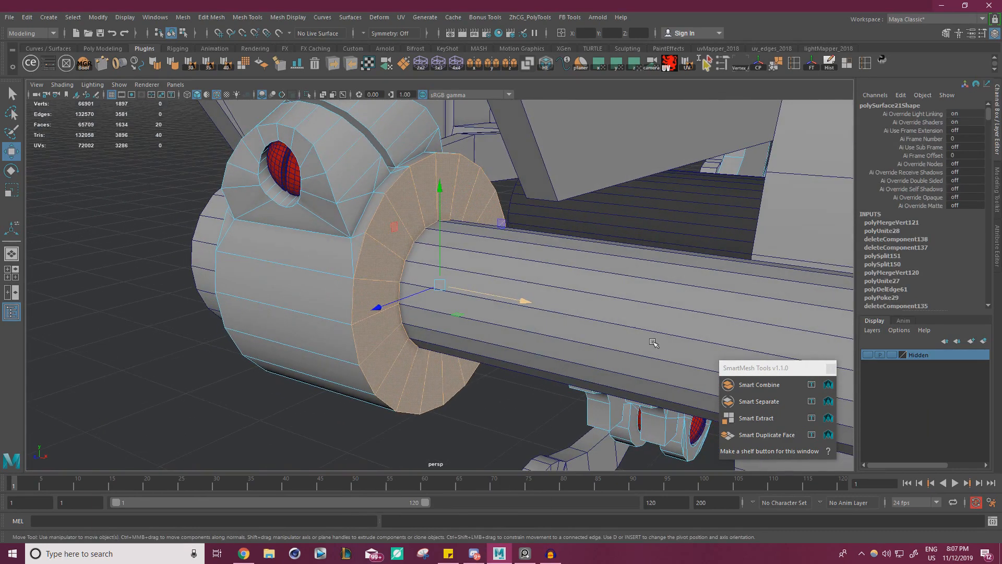
pyautogui.click(766, 435)
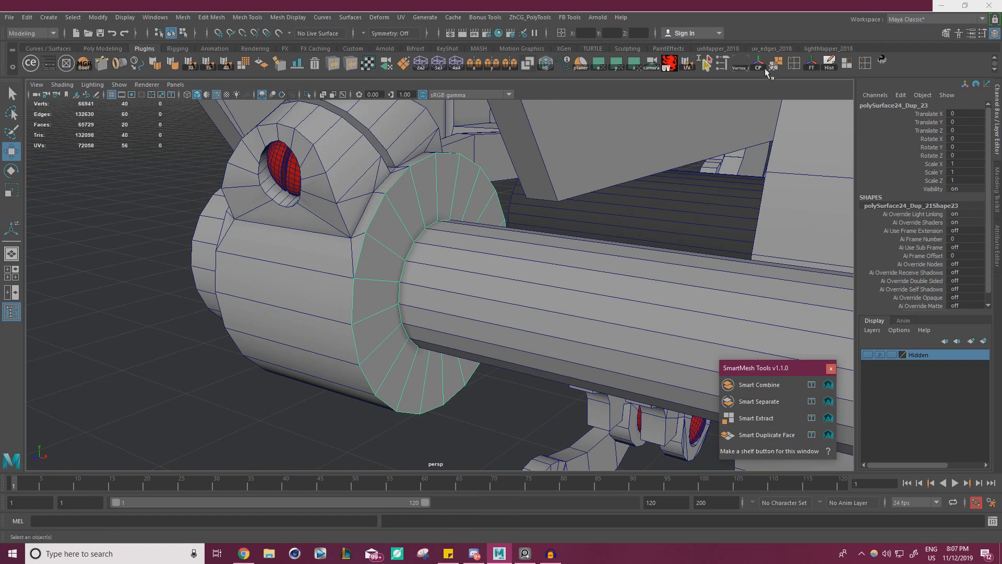
# Move the duplicated ring slightly off the bracket along the rod and scale its outer edge loop inward to narrow it.
pyautogui.click(494, 232)
pyautogui.moveTo(511, 299); pyautogui.dragTo(532, 303)
pyautogui.moveTo(405, 236); pyautogui.dragTo(403, 209, button='right')
pyautogui.doubleClick(398, 219)
pyautogui.press('r')
pyautogui.moveTo(450, 287); pyautogui.dragTo(399, 308)
pyautogui.press('w')
# Extrude all faces of the narrow ring along the rod to form a thin collar, and adjust its thickness.
pyautogui.moveTo(426, 260); pyautogui.dragTo(425, 295, button='right')
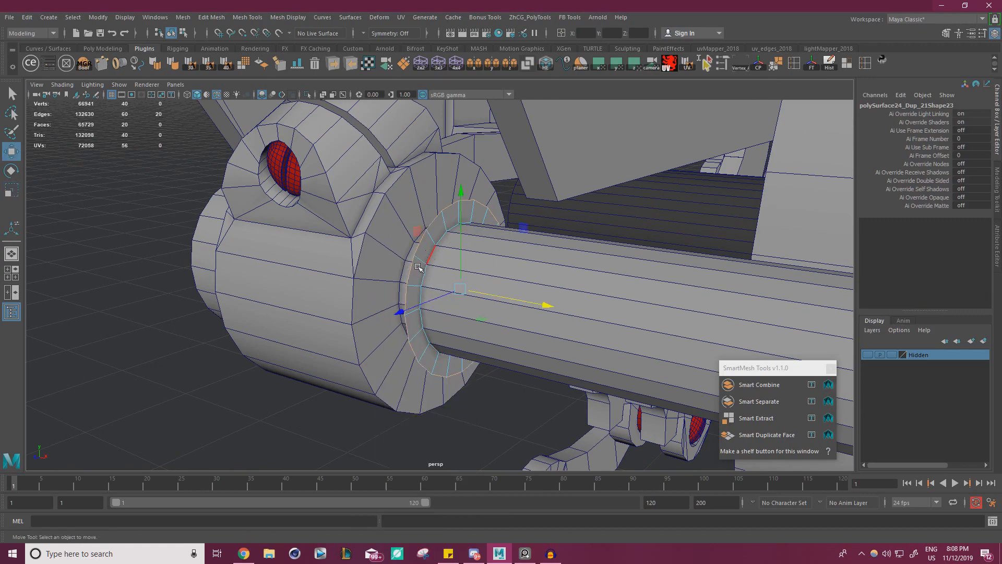
pyautogui.click(425, 248)
pyautogui.keyDown('shift'); pyautogui.doubleClick(417, 271); pyautogui.keyUp('shift')
pyautogui.hotkey('ctrl', 'e')
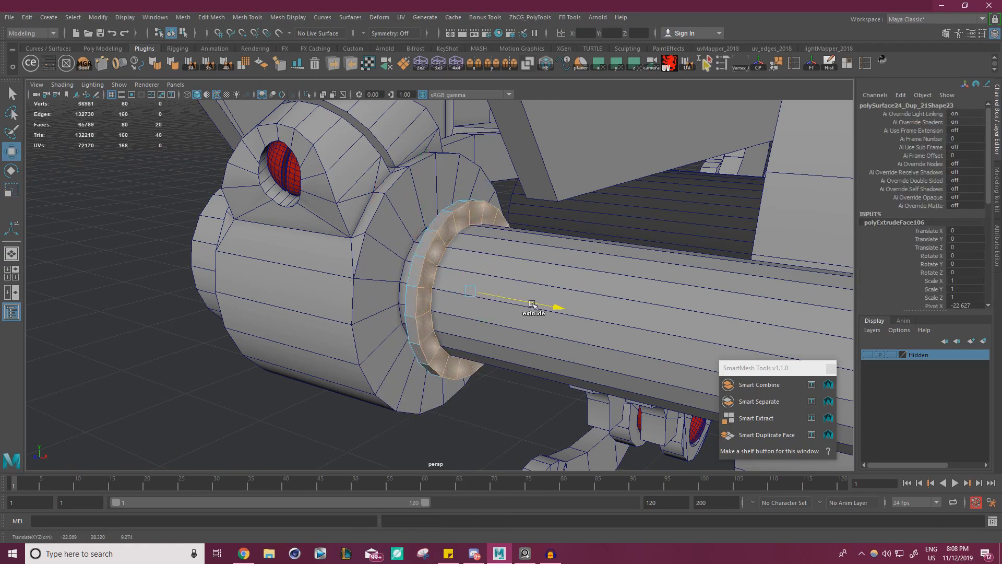
pyautogui.keyDown('alt'); pyautogui.moveTo(538, 307); pyautogui.dragTo(562, 329); pyautogui.keyUp('alt')
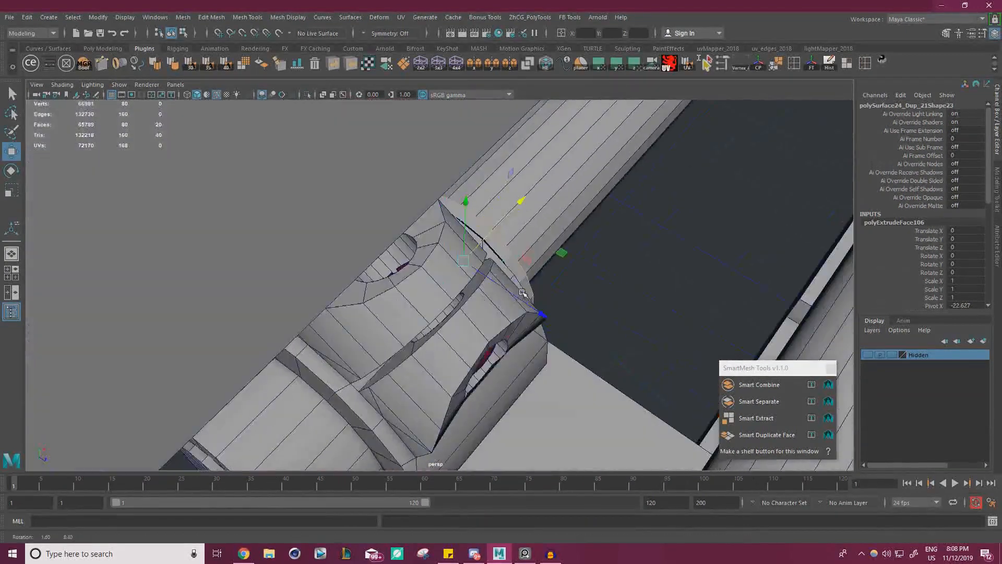
pyautogui.keyDown('alt'); pyautogui.moveTo(561, 329); pyautogui.dragTo(590, 319, button='right'); pyautogui.keyUp('alt')
pyautogui.keyDown('alt'); pyautogui.moveTo(590, 318); pyautogui.dragTo(522, 274); pyautogui.keyUp('alt')
pyautogui.moveTo(522, 274)
pyautogui.keyDown('alt'); pyautogui.mouseDown(button='middle')
pyautogui.moveTo(539, 271)
pyautogui.moveTo(519, 268)
pyautogui.mouseUp(button='middle'); pyautogui.keyUp('alt')
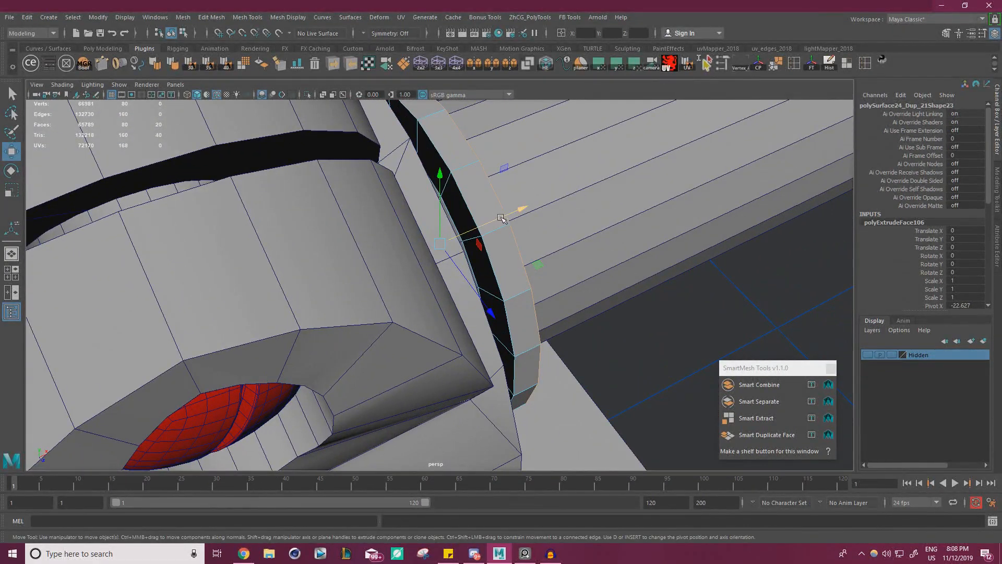
pyautogui.moveTo(502, 218); pyautogui.dragTo(489, 220)
# Slide the collar along the rod away from the bracket and reverse the normals of its rear faces.
pyautogui.moveTo(479, 216); pyautogui.dragTo(496, 197, button='right')
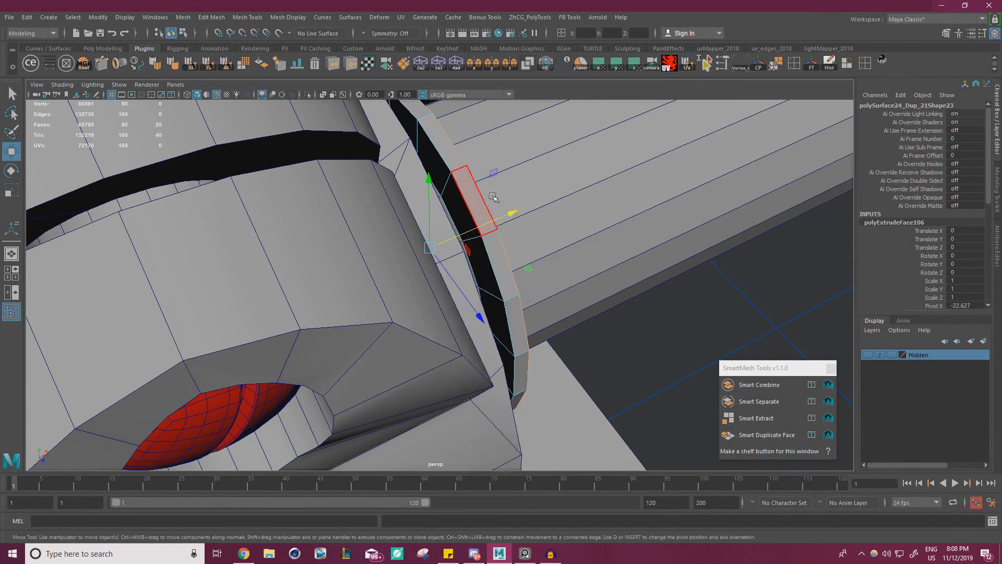
pyautogui.moveTo(496, 221); pyautogui.dragTo(684, 240)
pyautogui.moveTo(681, 218); pyautogui.dragTo(683, 246, button='right')
pyautogui.click(675, 201)
pyautogui.keyDown('shift'); pyautogui.doubleClick(681, 253); pyautogui.keyUp('shift')
pyautogui.keyDown('alt'); pyautogui.moveTo(680, 254); pyautogui.dragTo(647, 272); pyautogui.keyUp('alt')
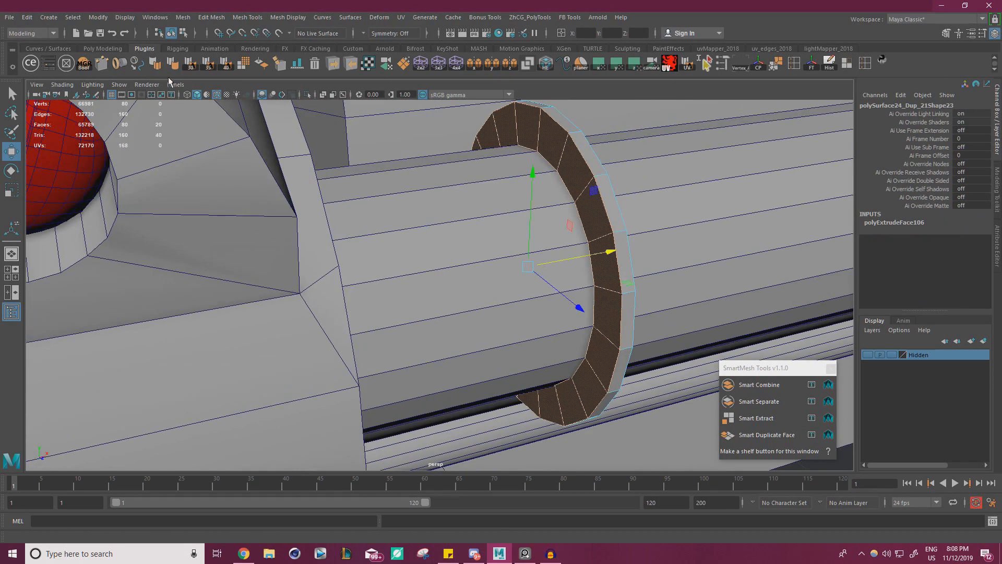
pyautogui.click(261, 67)
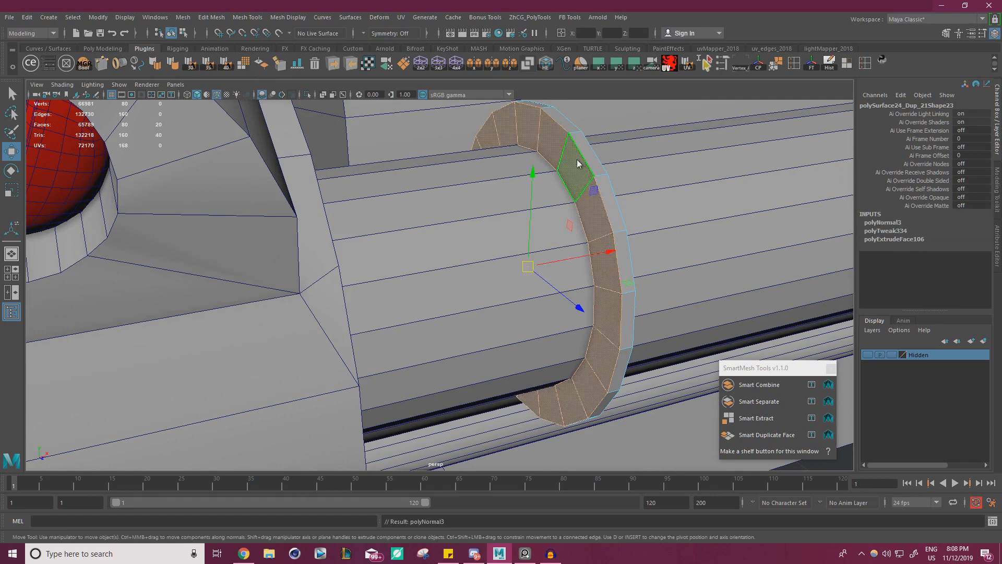
# Return to object selection and apply edge softening to the whole collar.
pyautogui.moveTo(578, 163); pyautogui.dragTo(611, 144, button='right')
pyautogui.keyDown('alt'); pyautogui.moveTo(423, 125); pyautogui.dragTo(370, 123); pyautogui.keyUp('alt')
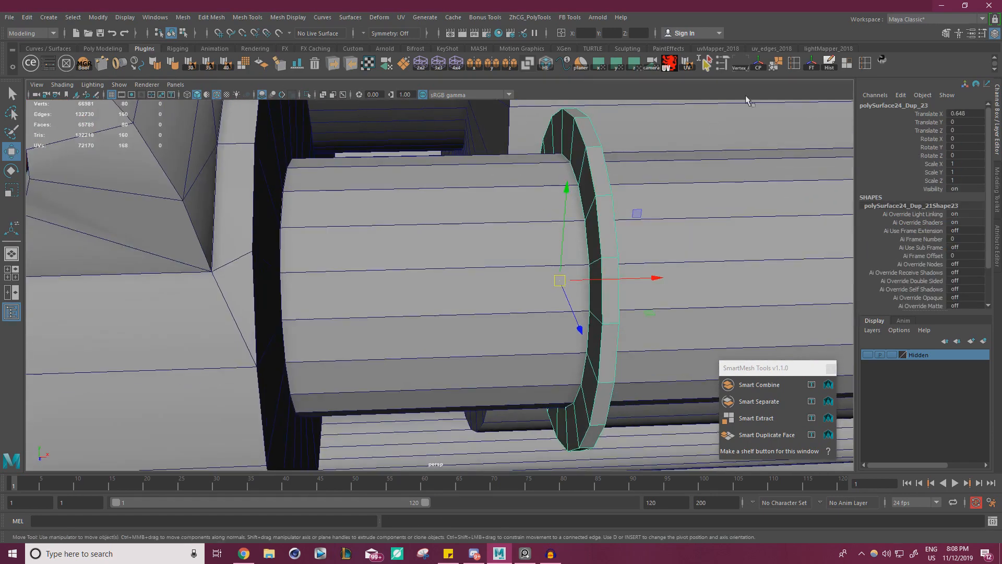
pyautogui.click(226, 64)
pyautogui.keyDown('alt'); pyautogui.moveTo(682, 256); pyautogui.dragTo(660, 257); pyautogui.keyUp('alt')
pyautogui.moveTo(587, 233); pyautogui.dragTo(611, 224, button='right')
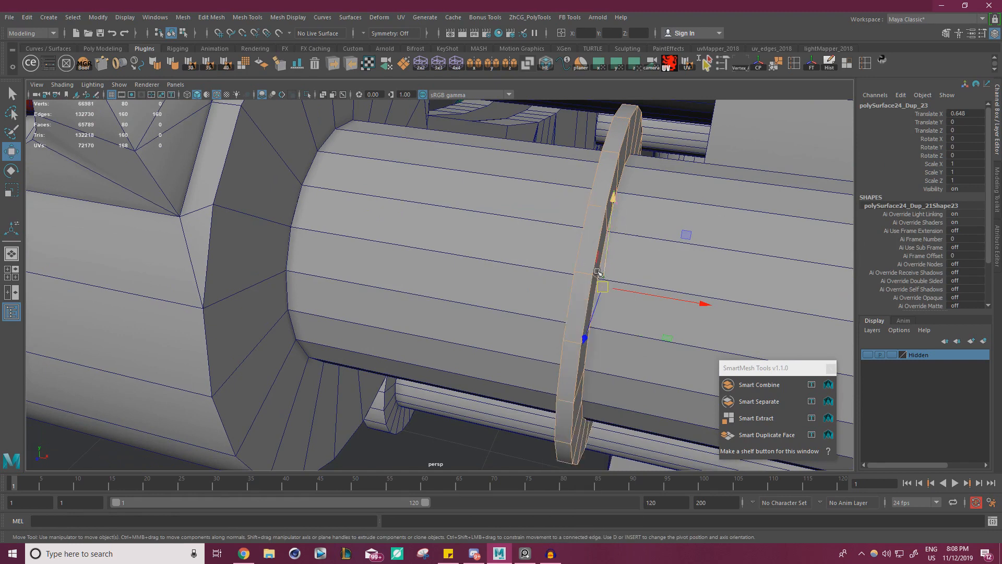
# Snap the collar's pivot to a vertex on its rear rim and vertex-snap the collar back against the bracket's face.
pyautogui.press('d')
pyautogui.press('v')
pyautogui.moveTo(596, 285); pyautogui.dragTo(576, 272)
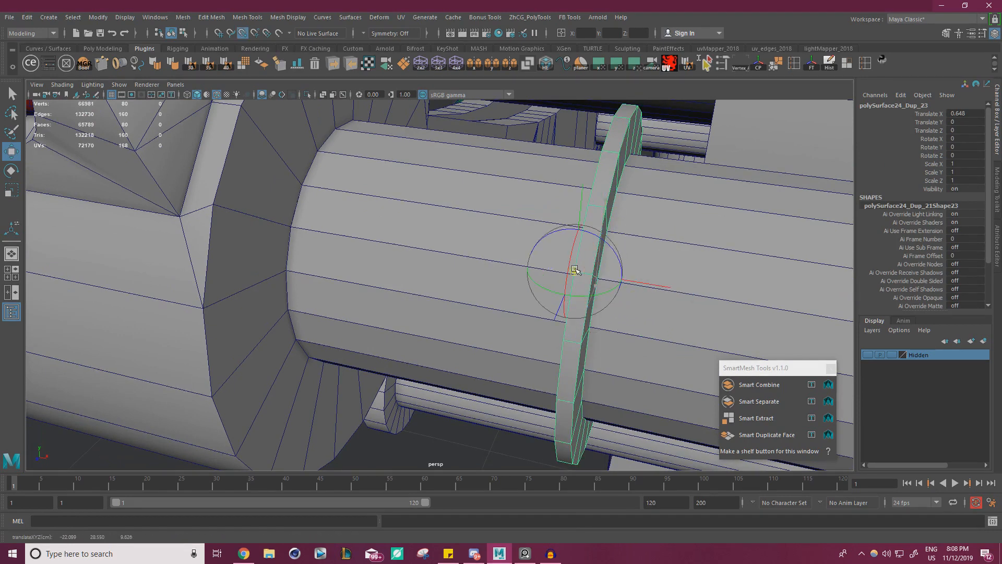
pyautogui.moveTo(669, 287); pyautogui.dragTo(462, 273)
pyautogui.moveTo(225, 213); pyautogui.dragTo(215, 208)
# Select the collar's outer rim faces and scale them outward across the rod's axis to widen the collar.
pyautogui.keyDown('alt'); pyautogui.moveTo(430, 221); pyautogui.dragTo(335, 224); pyautogui.keyUp('alt')
pyautogui.keyDown('alt'); pyautogui.moveTo(334, 223); pyautogui.dragTo(385, 227, button='right'); pyautogui.keyUp('alt')
pyautogui.keyDown('alt'); pyautogui.moveTo(384, 227); pyautogui.dragTo(411, 232); pyautogui.keyUp('alt')
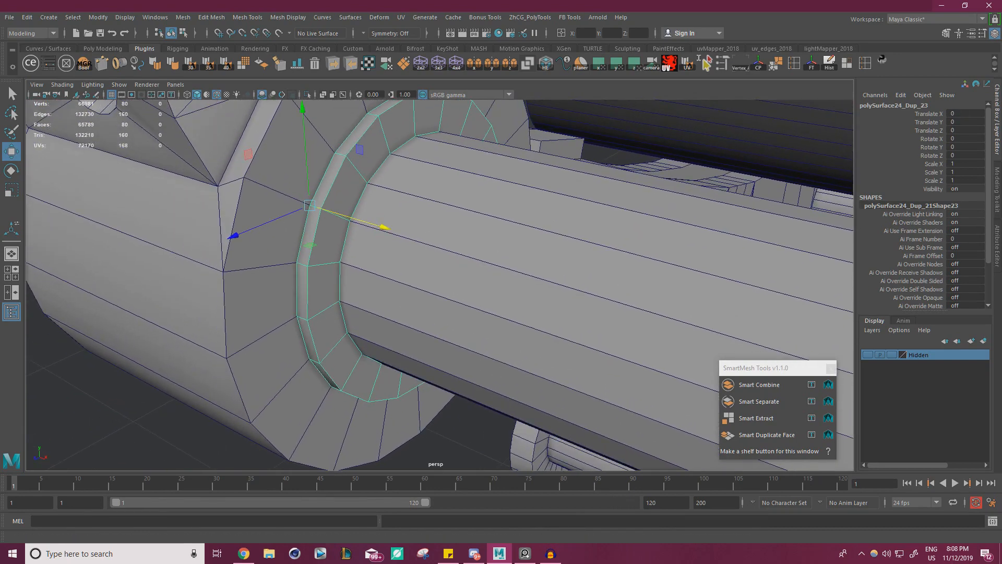
pyautogui.moveTo(353, 163); pyautogui.dragTo(353, 190, button='right')
pyautogui.click(354, 135)
pyautogui.keyDown('shift'); pyautogui.doubleClick(332, 169); pyautogui.keyUp('shift')
pyautogui.press('r')
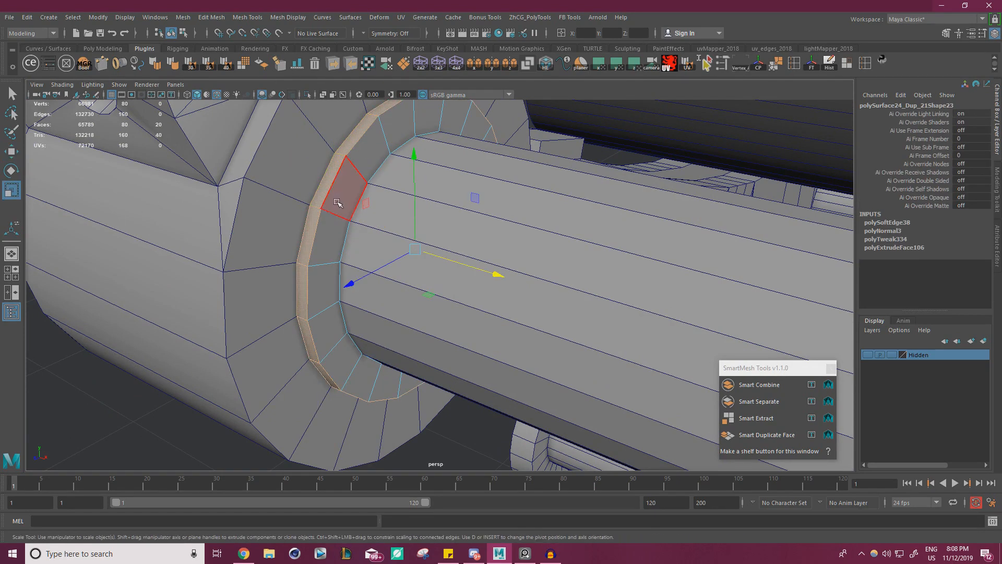
pyautogui.moveTo(367, 203); pyautogui.dragTo(359, 196)
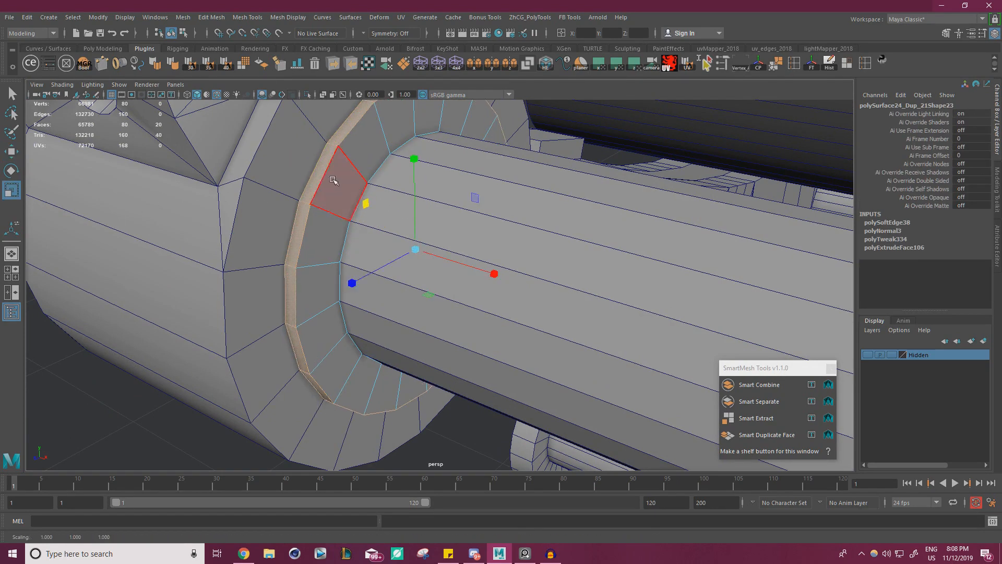
# Adjust the collar's thickness by moving its front face loop along the rod, and return to object selection.
pyautogui.click(335, 181)
pyautogui.keyDown('shift'); pyautogui.doubleClick(329, 220); pyautogui.keyUp('shift')
pyautogui.press('w')
pyautogui.moveTo(483, 277); pyautogui.dragTo(482, 270)
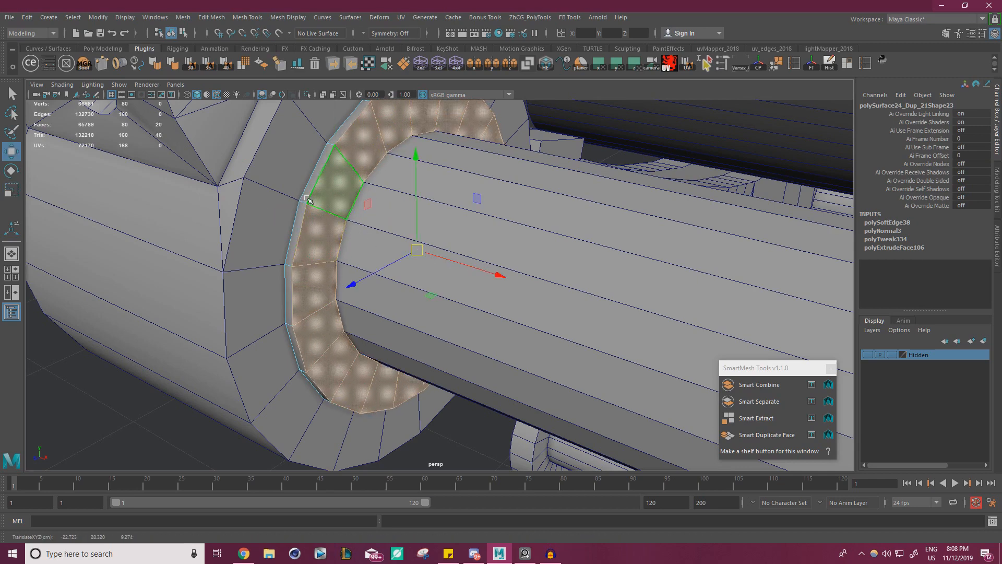
pyautogui.moveTo(307, 199); pyautogui.dragTo(362, 181, button='right')
pyautogui.scroll(-2, 204, 214)
pyautogui.keyDown('alt'); pyautogui.moveTo(204, 214); pyautogui.dragTo(394, 253); pyautogui.keyUp('alt')
pyautogui.scroll(-4, 394, 253)
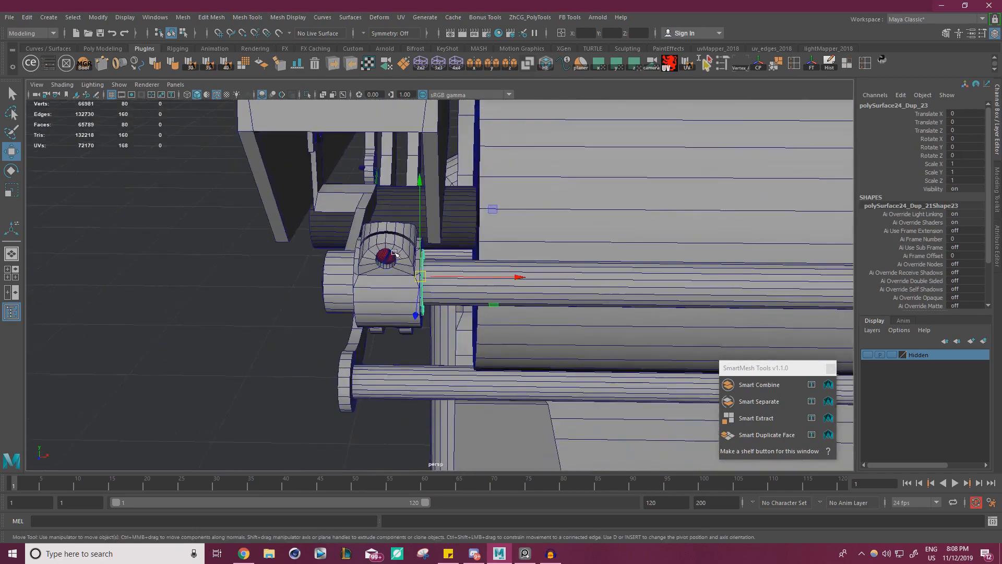
pyautogui.keyDown('alt'); pyautogui.moveTo(394, 253); pyautogui.dragTo(313, 248, button='middle'); pyautogui.keyUp('alt')
pyautogui.keyDown('alt'); pyautogui.moveTo(522, 241); pyautogui.dragTo(426, 251, button='right'); pyautogui.keyUp('alt')
pyautogui.hotkey('ctrl', 'd')
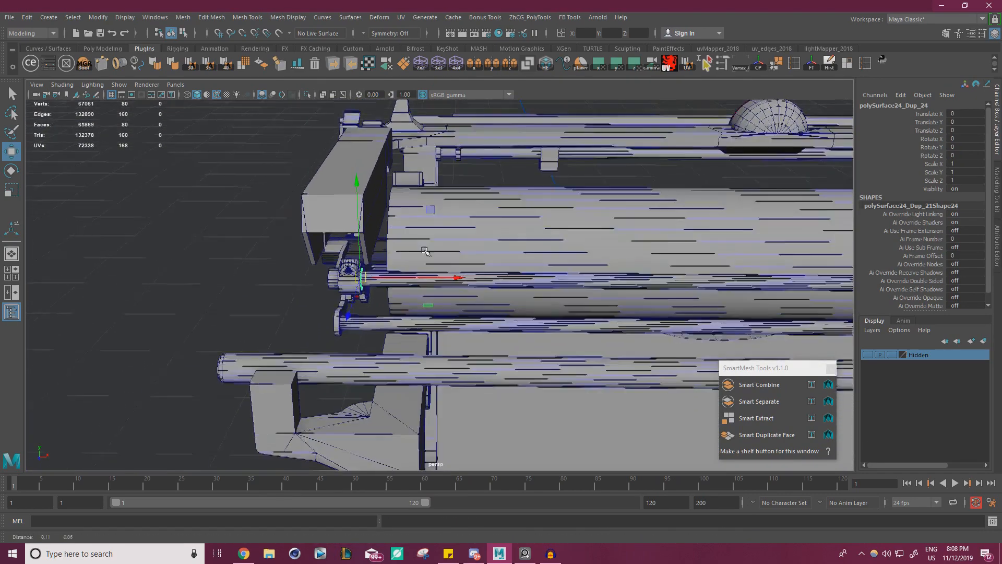
pyautogui.keyDown('alt'); pyautogui.moveTo(425, 251); pyautogui.dragTo(225, 235); pyautogui.keyUp('alt')
pyautogui.press('Delete')
pyautogui.keyDown('alt'); pyautogui.moveTo(224, 235); pyautogui.dragTo(323, 245, button='right'); pyautogui.keyUp('alt')
pyautogui.keyDown('alt'); pyautogui.moveTo(323, 245); pyautogui.dragTo(432, 261, button='middle'); pyautogui.keyUp('alt')
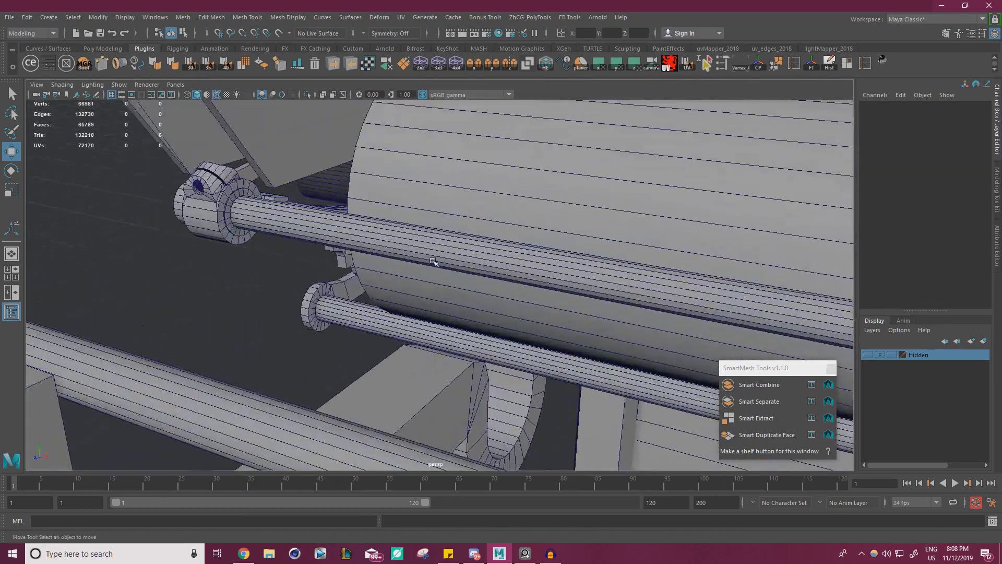
# Select the collar beside the bracket, colour it green with ModIt and clear the selection.
pyautogui.keyDown('alt'); pyautogui.moveTo(433, 261); pyautogui.dragTo(363, 250); pyautogui.keyUp('alt')
pyautogui.keyDown('alt'); pyautogui.moveTo(362, 250); pyautogui.dragTo(389, 251, button='right'); pyautogui.keyUp('alt')
pyautogui.click(287, 220)
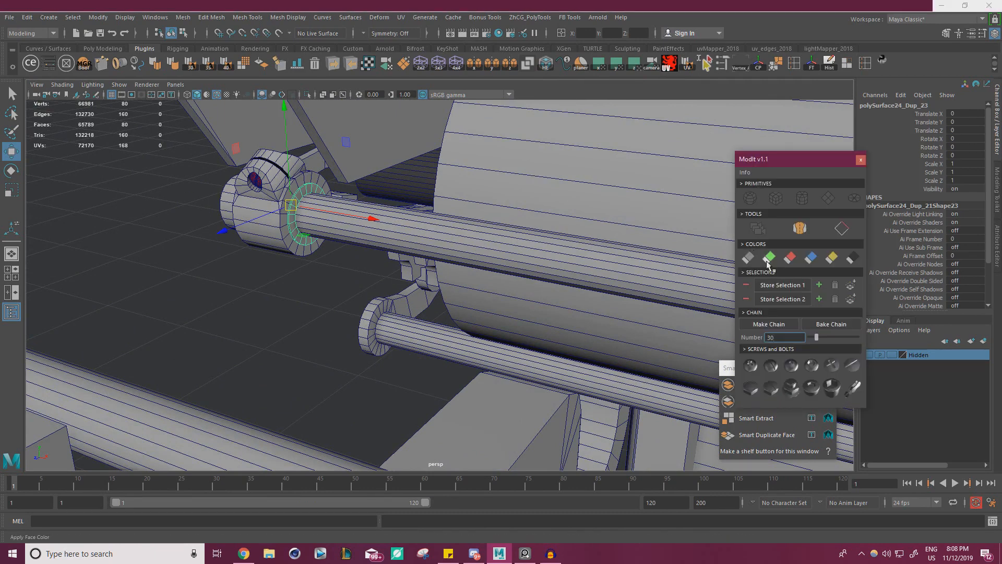
pyautogui.click(769, 257)
pyautogui.click(859, 160)
pyautogui.click(295, 333)
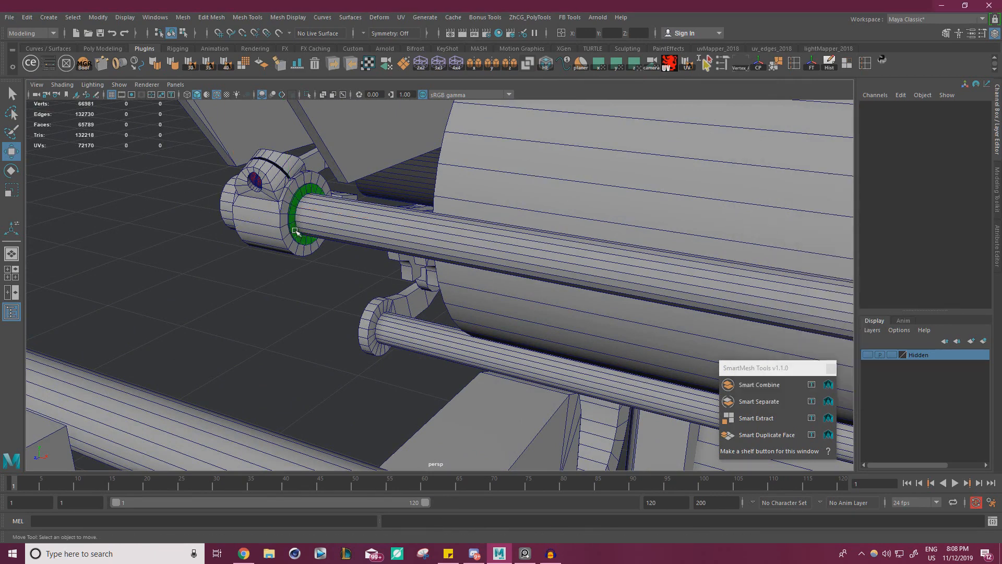
# Duplicate the green collar and move the copy along the rod to the bracket at the opposite end.
pyautogui.click(296, 233)
pyautogui.keyDown('alt'); pyautogui.moveTo(416, 228); pyautogui.dragTo(220, 221, button='right'); pyautogui.keyUp('alt')
pyautogui.keyDown('alt'); pyautogui.moveTo(221, 222); pyautogui.dragTo(272, 256); pyautogui.keyUp('alt')
pyautogui.hotkey('ctrl', 'd')
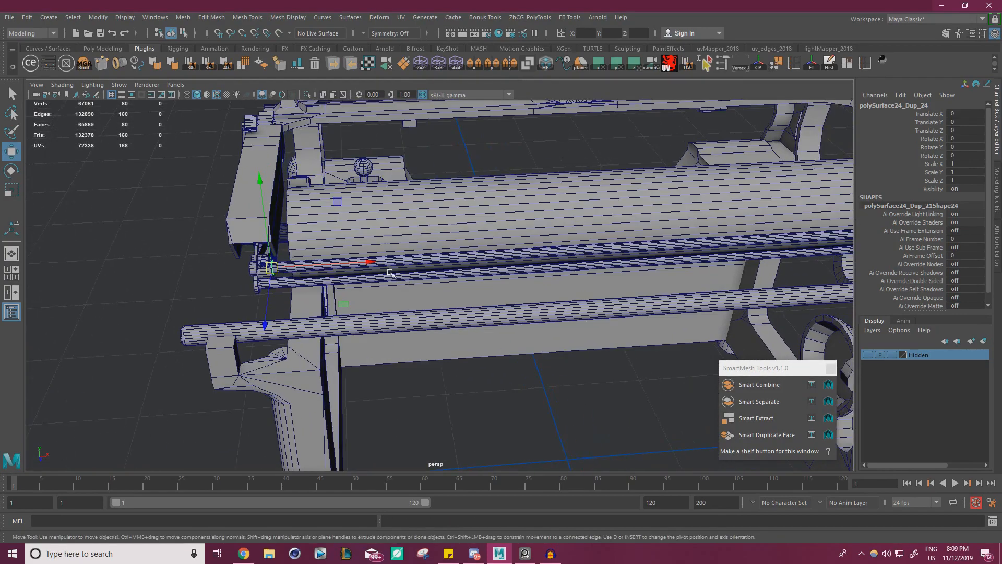
pyautogui.moveTo(271, 256); pyautogui.dragTo(349, 257, button='middle')
pyautogui.keyDown('alt'); pyautogui.moveTo(491, 249); pyautogui.dragTo(747, 239); pyautogui.keyUp('alt')
pyautogui.press('f')
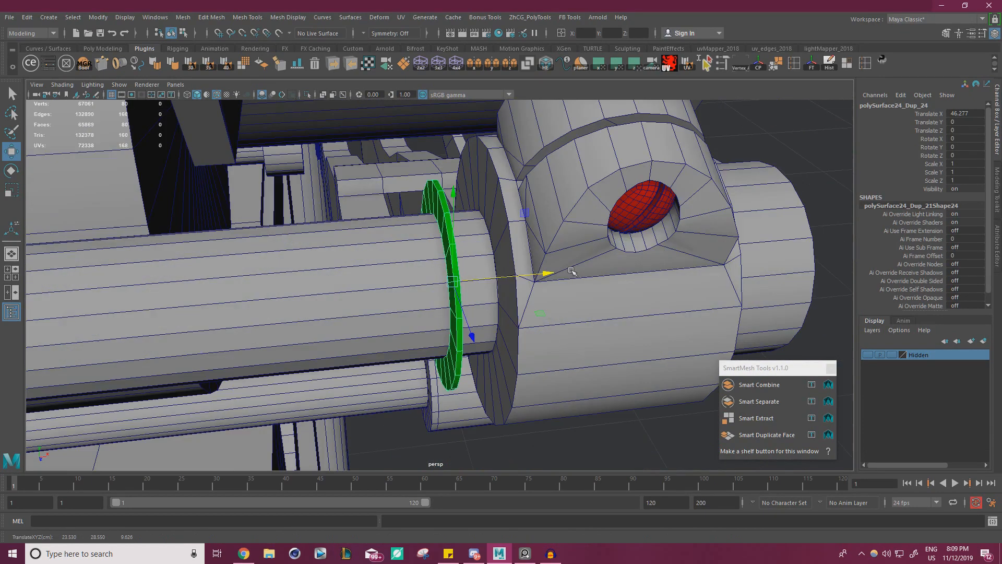
# Snap the duplicate collar's pivot to its bracket-side edge and vertex-snap the collar along the rod against the bracket's face.
pyautogui.keyDown('alt'); pyautogui.moveTo(514, 270); pyautogui.dragTo(536, 277); pyautogui.keyUp('alt')
pyautogui.scroll(1, 536, 276)
pyautogui.press('d')
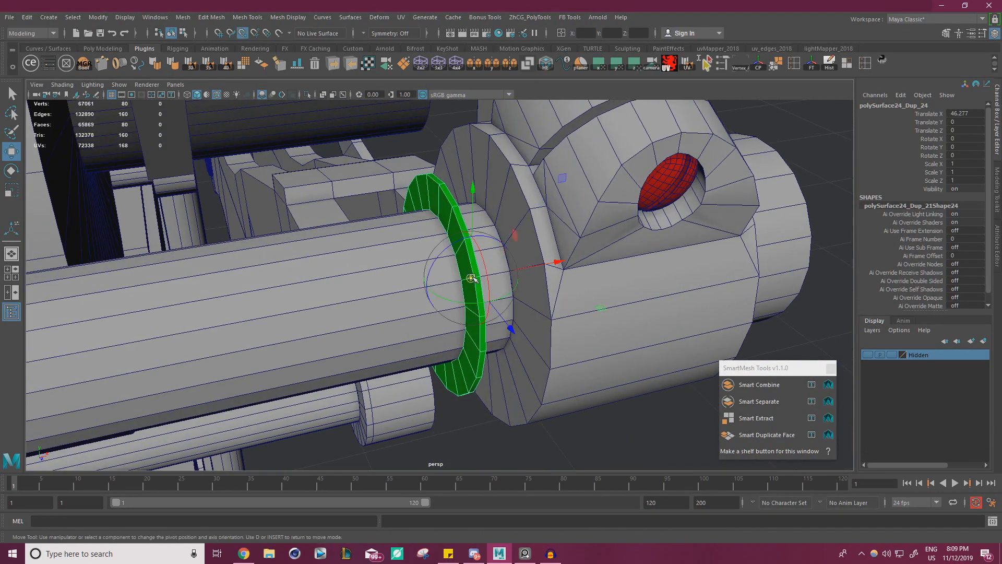
pyautogui.moveTo(472, 278); pyautogui.dragTo(514, 243)
pyautogui.press('d')
pyautogui.press('v')
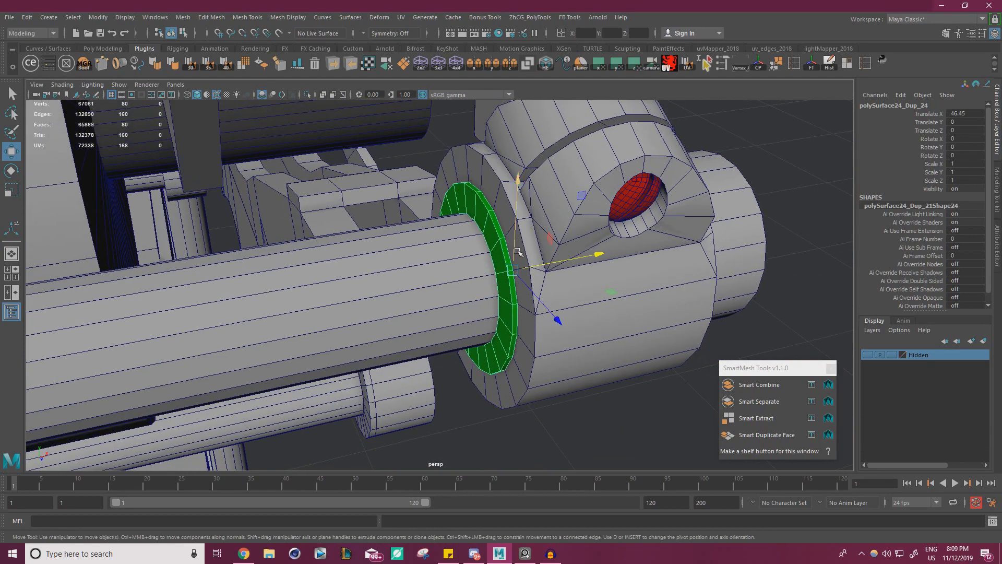
# Switch to the reference board and examine the collars at both ends of the rod in the rear carriage close-up.
pyautogui.keyDown('alt'); pyautogui.moveTo(518, 252); pyautogui.dragTo(391, 251, button='right'); pyautogui.keyUp('alt')
pyautogui.keyDown('alt'); pyautogui.moveTo(391, 251); pyautogui.dragTo(572, 242, button='middle'); pyautogui.keyUp('alt')
pyautogui.keyDown('alt'); pyautogui.moveTo(572, 242); pyautogui.dragTo(522, 256); pyautogui.keyUp('alt')
pyautogui.hotkey('alt', 'Tab')
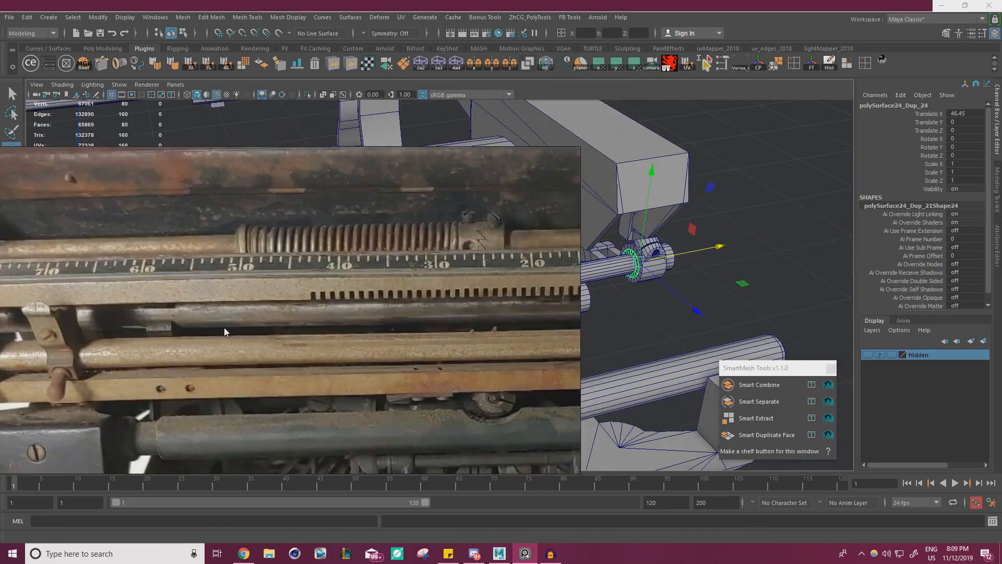
pyautogui.moveTo(224, 327); pyautogui.dragTo(361, 334, button='right')
pyautogui.scroll(-1, 378, 267)
pyautogui.scroll(5, 131, 259)
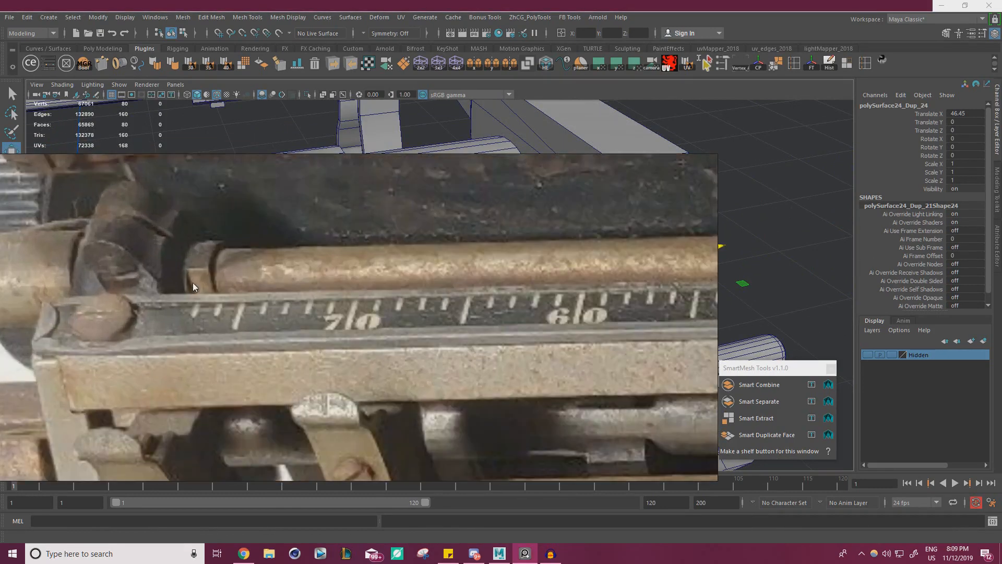
pyautogui.scroll(1, 214, 247)
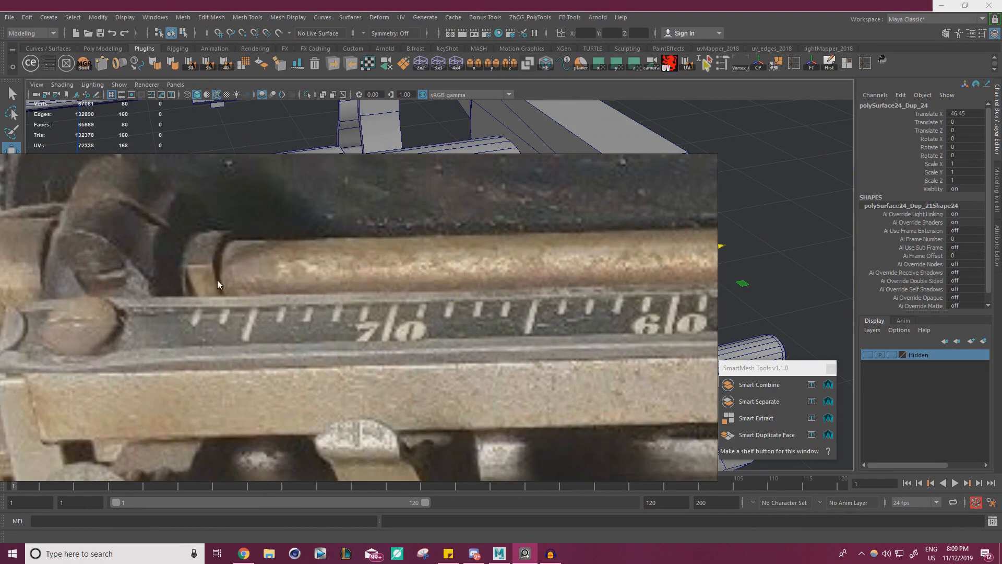
pyautogui.scroll(-6, 324, 292)
pyautogui.moveTo(577, 277); pyautogui.dragTo(36, 277, button='middle')
pyautogui.moveTo(626, 300); pyautogui.dragTo(431, 297, button='middle')
pyautogui.scroll(6, 429, 313)
pyautogui.scroll(-6, 397, 347)
pyautogui.scroll(6, 389, 351)
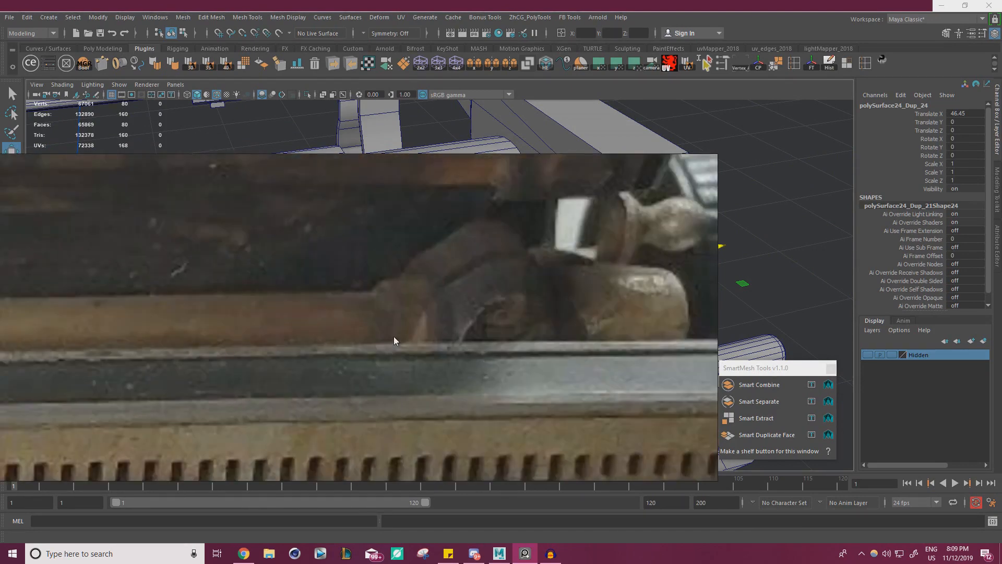
pyautogui.scroll(-6, 394, 338)
pyautogui.moveTo(393, 338); pyautogui.dragTo(540, 291, button='middle')
pyautogui.moveTo(90, 310); pyautogui.dragTo(449, 298, button='middle')
pyautogui.scroll(-3, 449, 299)
pyautogui.scroll(8, 243, 290)
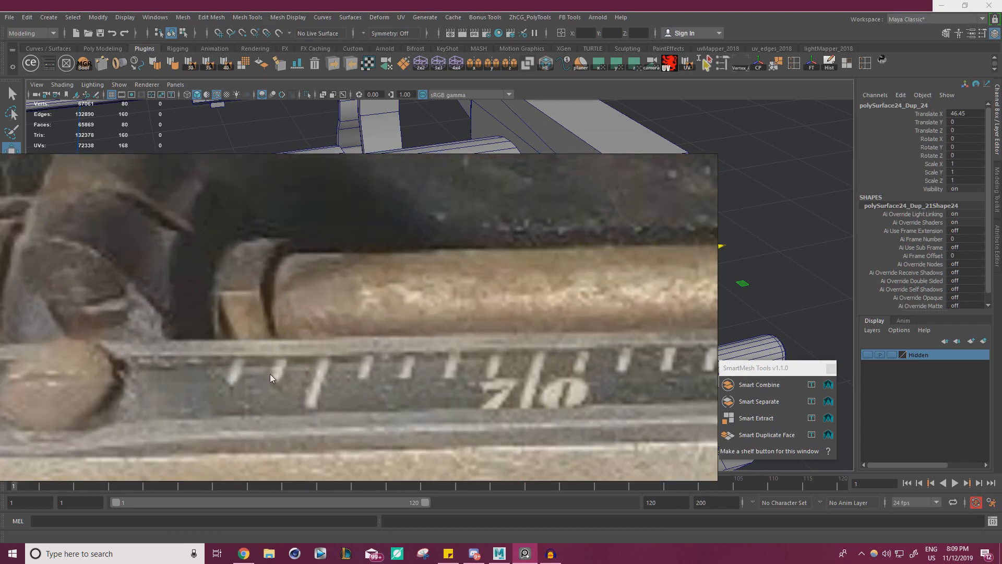
pyautogui.scroll(-4, 304, 351)
pyautogui.moveTo(304, 351); pyautogui.dragTo(0, 350, button='right')
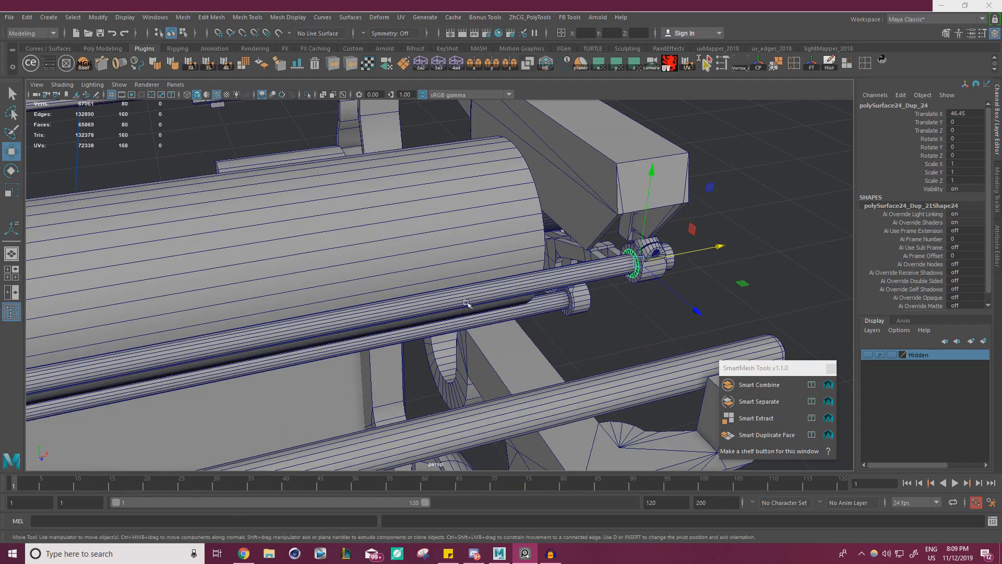
# Compare the modelled rod end with the reference board's black Underwood rear view, examining the collar beside the bracket.
pyautogui.keyDown('alt'); pyautogui.moveTo(466, 303); pyautogui.dragTo(407, 309); pyautogui.keyUp('alt')
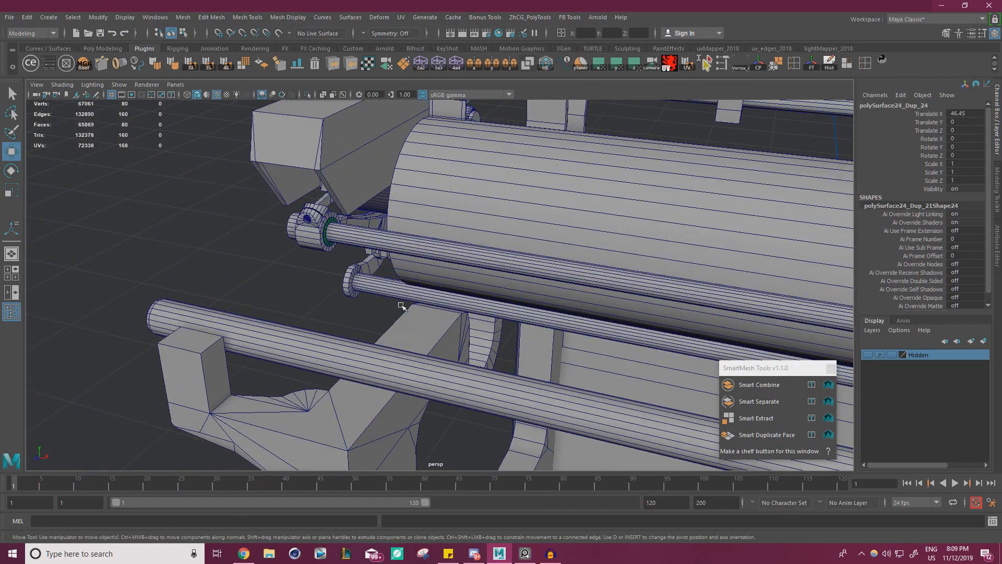
pyautogui.moveTo(0, 322); pyautogui.dragTo(491, 322, button='right')
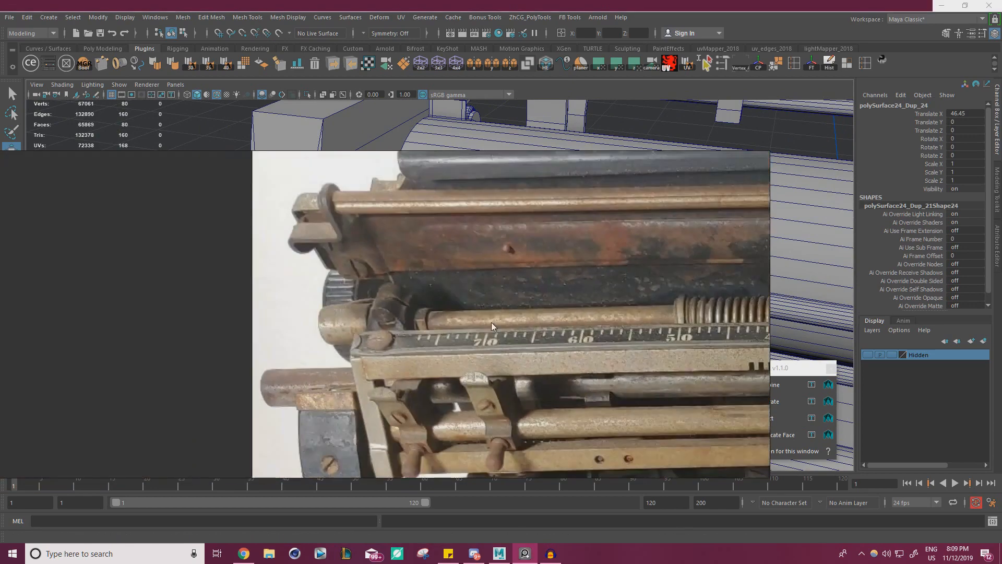
pyautogui.scroll(-8, 515, 293)
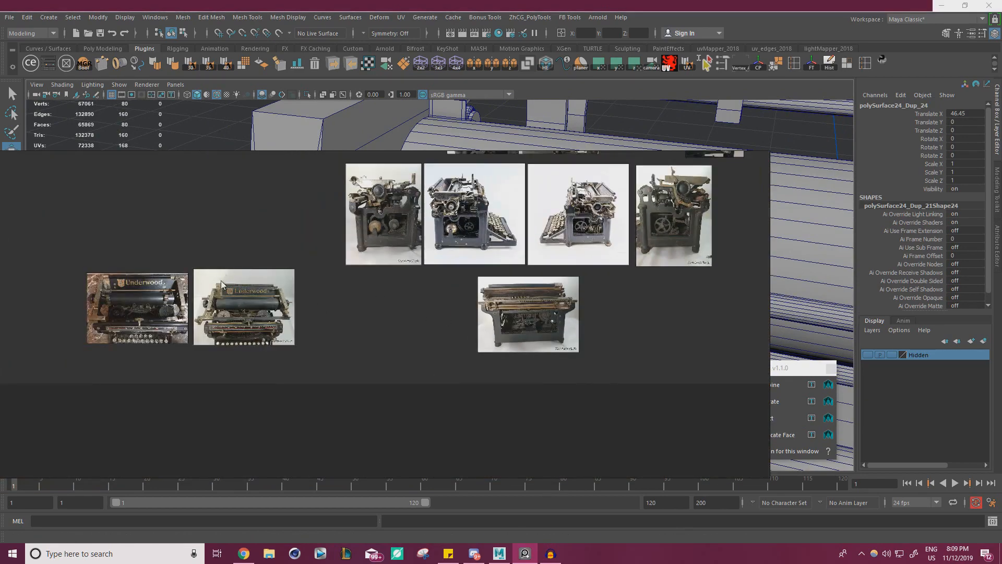
pyautogui.moveTo(284, 209); pyautogui.dragTo(275, 451, button='middle')
pyautogui.moveTo(134, 319); pyautogui.dragTo(206, 330, button='middle')
pyautogui.scroll(-2, 207, 330)
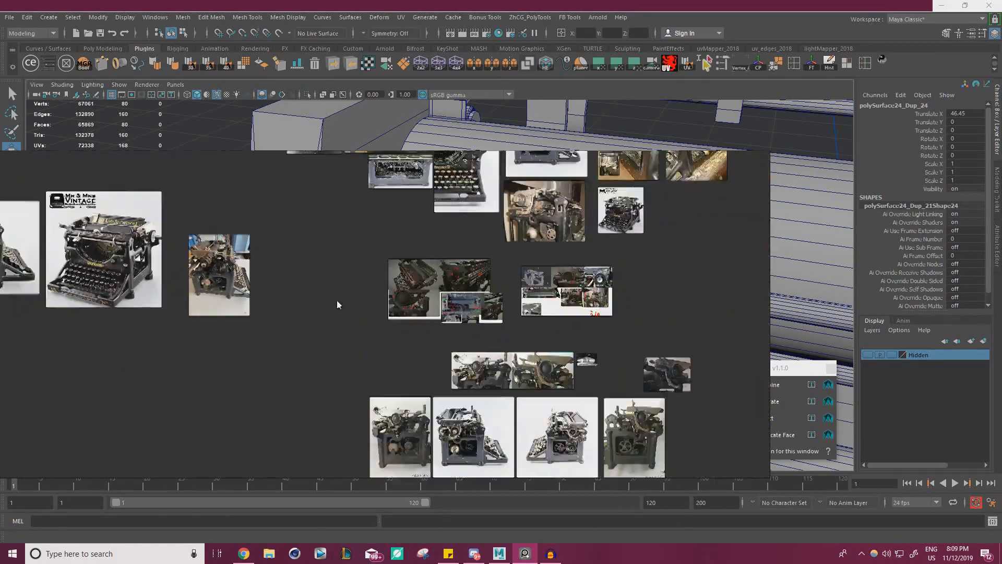
pyautogui.scroll(-2, 337, 305)
pyautogui.moveTo(386, 332); pyautogui.dragTo(620, 463, button='middle')
pyautogui.scroll(12, 380, 322)
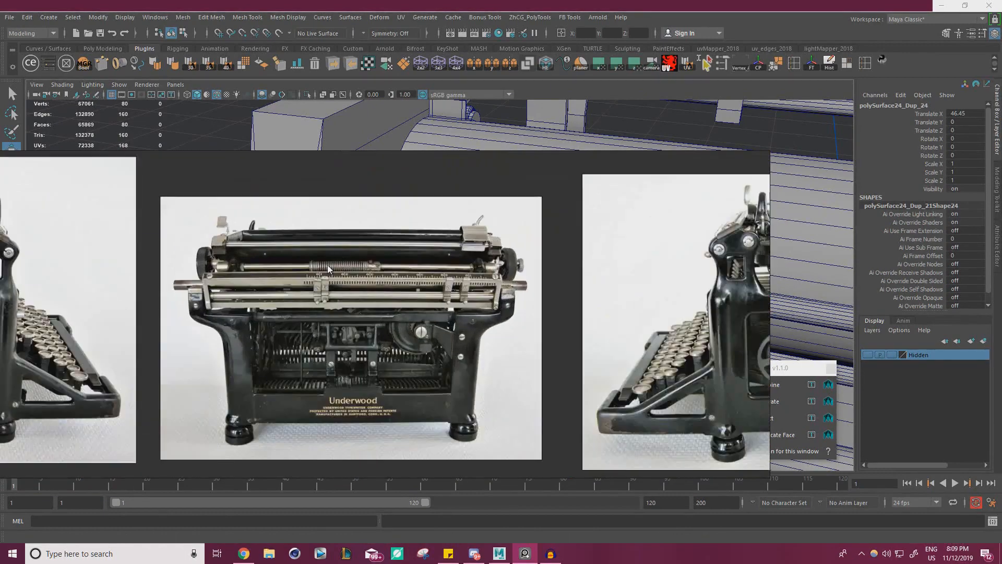
pyautogui.scroll(6, 164, 262)
pyautogui.scroll(-5, 208, 260)
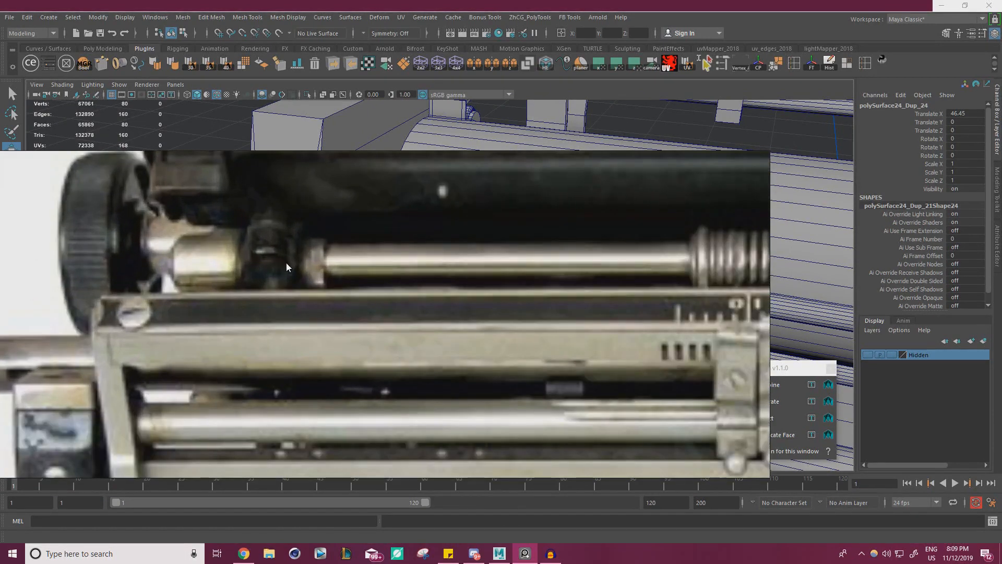
pyautogui.scroll(7, 493, 276)
pyautogui.scroll(-8, 424, 267)
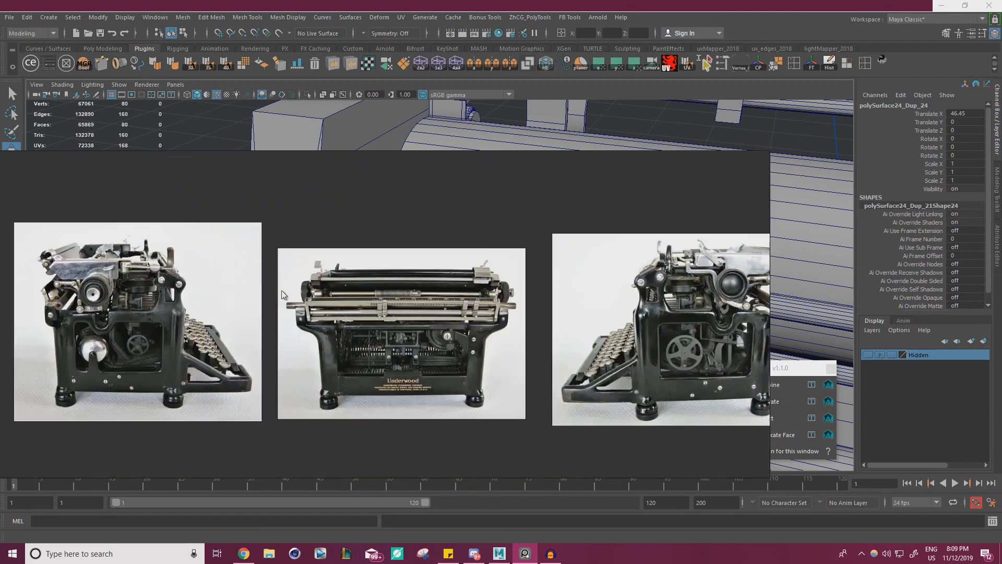
# Find the dark typewriter's rear-view photo on the reference board and examine its toothed rack and spring rod.
pyautogui.moveTo(411, 213); pyautogui.dragTo(410, 385, button='middle')
pyautogui.moveTo(172, 162); pyautogui.dragTo(355, 300, button='middle')
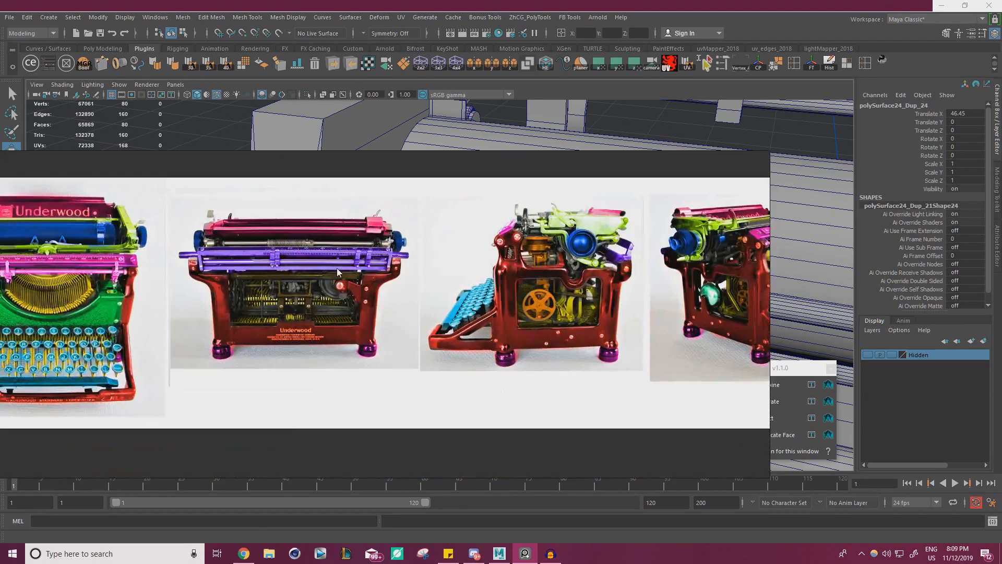
pyautogui.scroll(-8, 337, 268)
pyautogui.moveTo(572, 173); pyautogui.dragTo(456, 360, button='middle')
pyautogui.scroll(14, 387, 356)
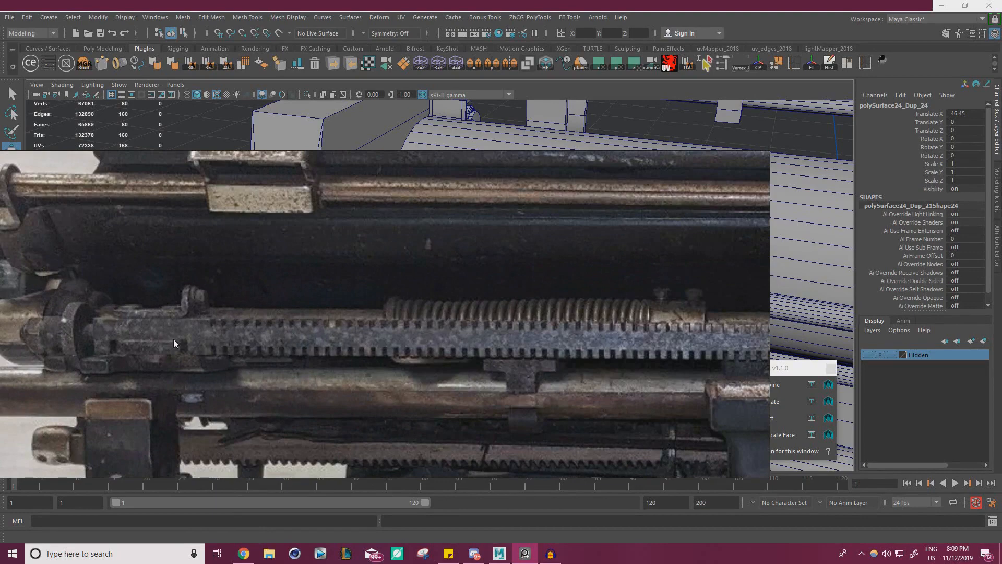
pyautogui.moveTo(173, 339); pyautogui.dragTo(242, 329, button='middle')
pyautogui.scroll(-6, 261, 312)
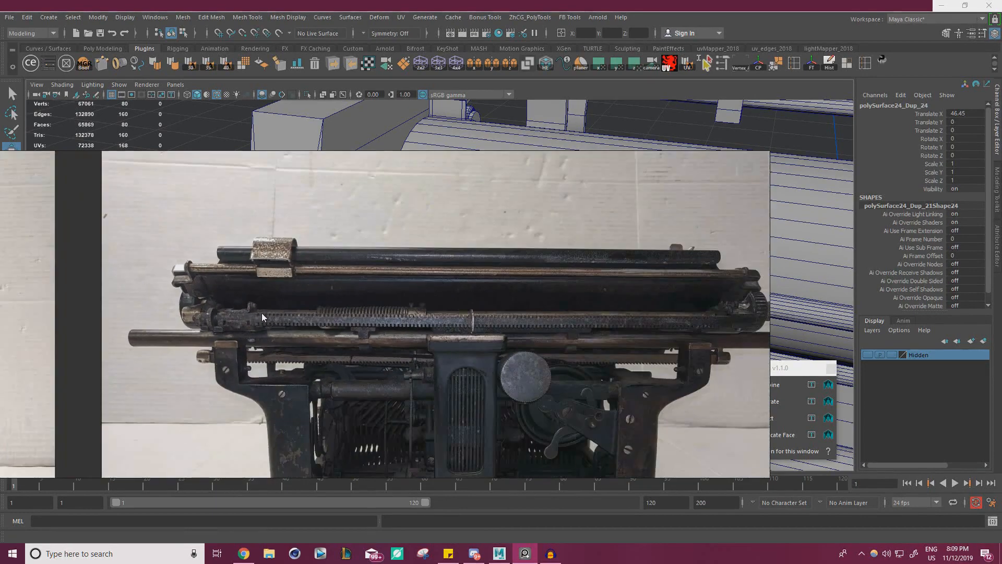
# Examine the angled carriage-end photo for how the rod bracket, side arm and platen knob fit together.
pyautogui.scroll(-7, 388, 304)
pyautogui.moveTo(620, 327); pyautogui.dragTo(353, 337, button='middle')
pyautogui.scroll(7, 360, 326)
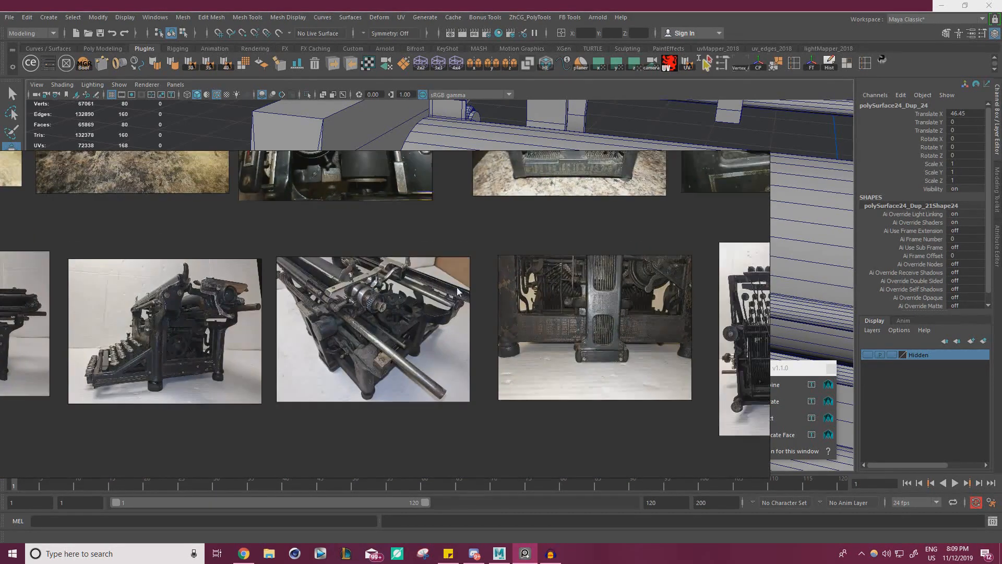
pyautogui.moveTo(380, 306); pyautogui.dragTo(340, 299, button='middle')
pyautogui.moveTo(204, 302); pyautogui.dragTo(321, 277, button='middle')
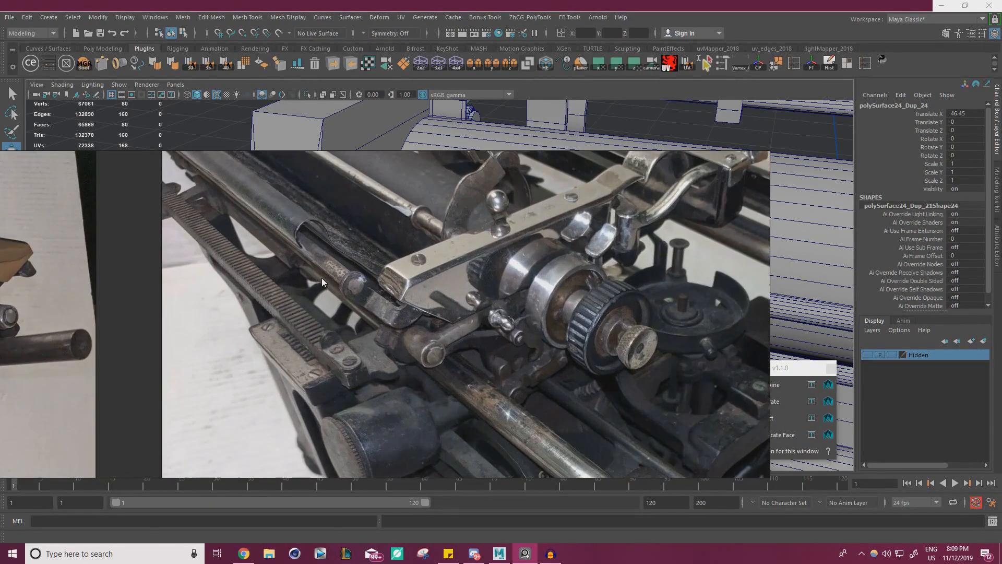
pyautogui.scroll(4, 323, 278)
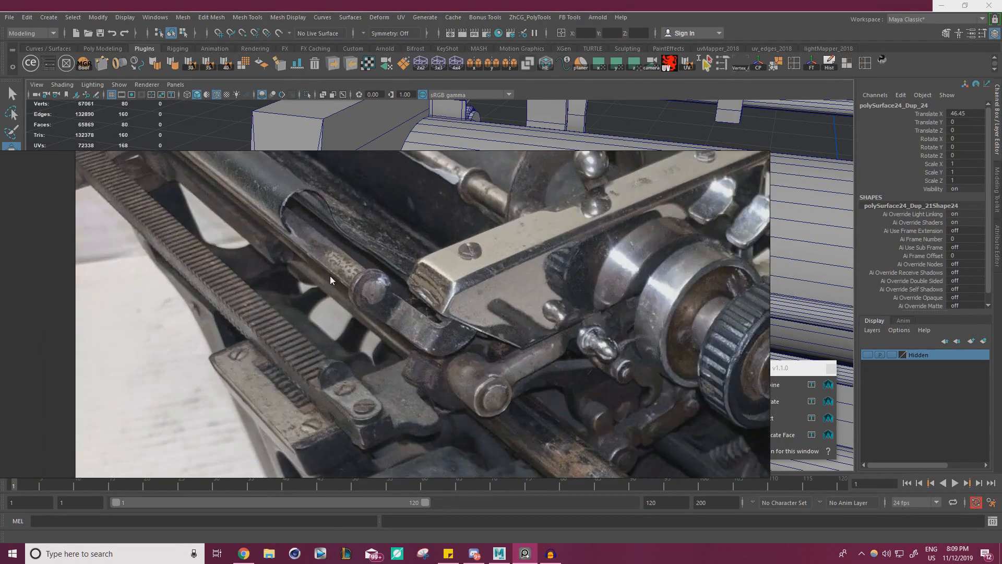
pyautogui.scroll(2, 399, 300)
pyautogui.scroll(4, 481, 345)
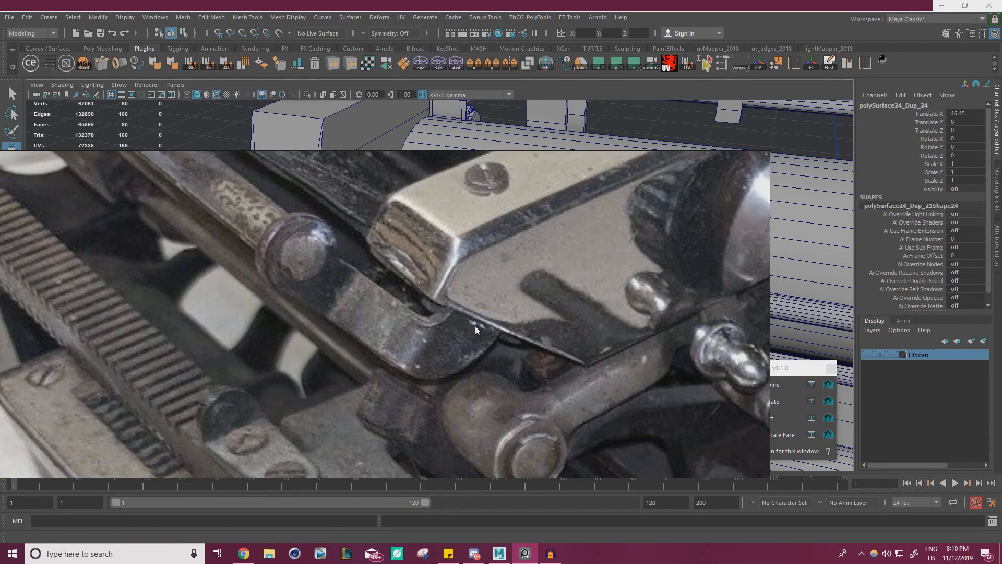
pyautogui.scroll(-3, 477, 325)
pyautogui.scroll(4, 569, 336)
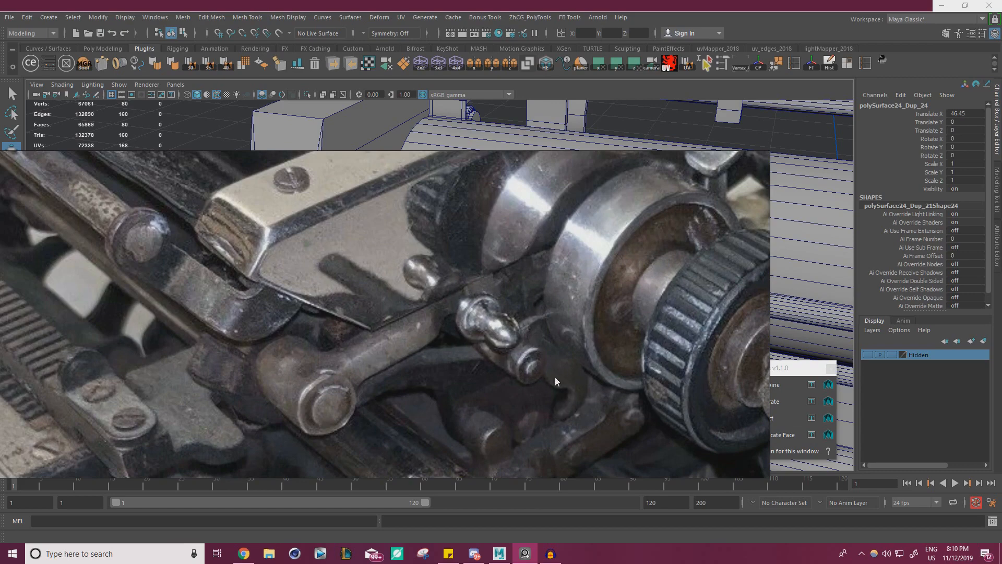
pyautogui.scroll(-10, 555, 377)
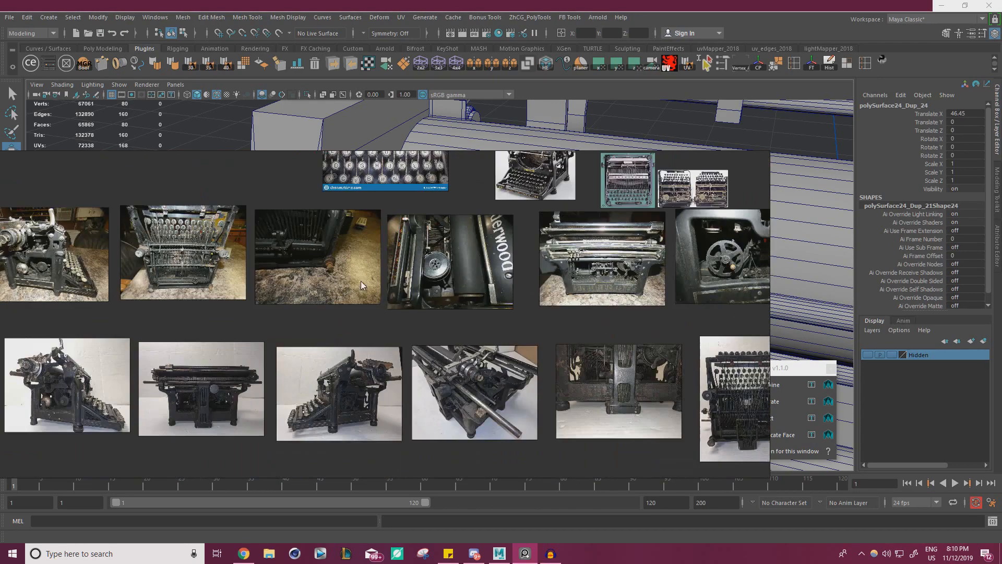
# Examine the collar and clamp bracket at each end of the spring rod in the rear view taken on the granite countertop.
pyautogui.moveTo(361, 281); pyautogui.dragTo(191, 277, button='middle')
pyautogui.scroll(5, 430, 276)
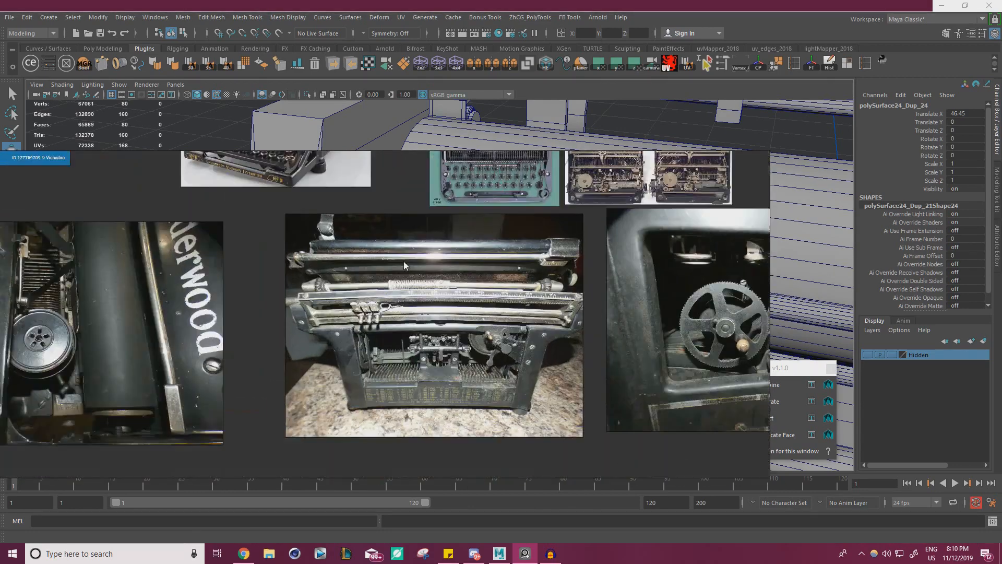
pyautogui.scroll(8, 403, 261)
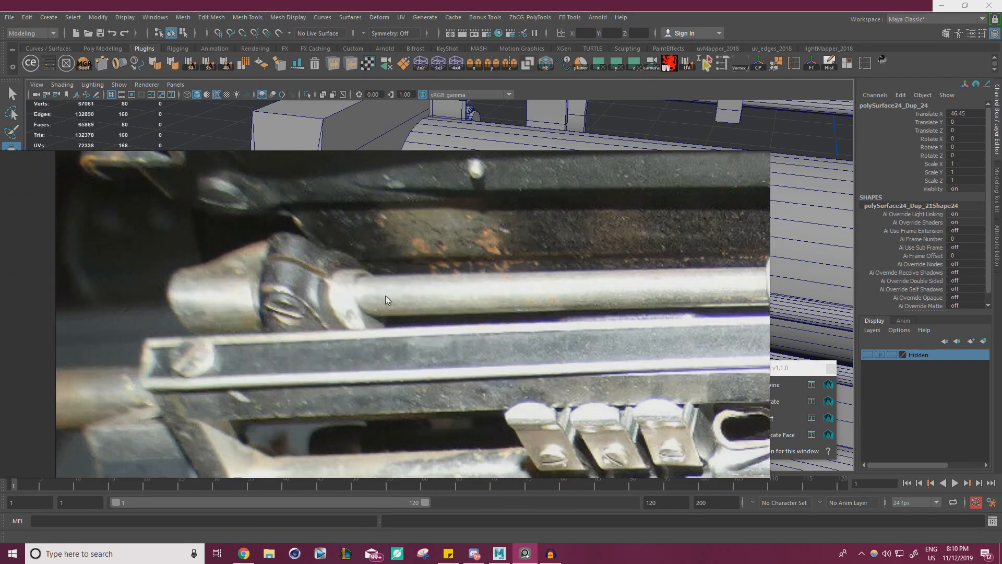
pyautogui.scroll(3, 383, 293)
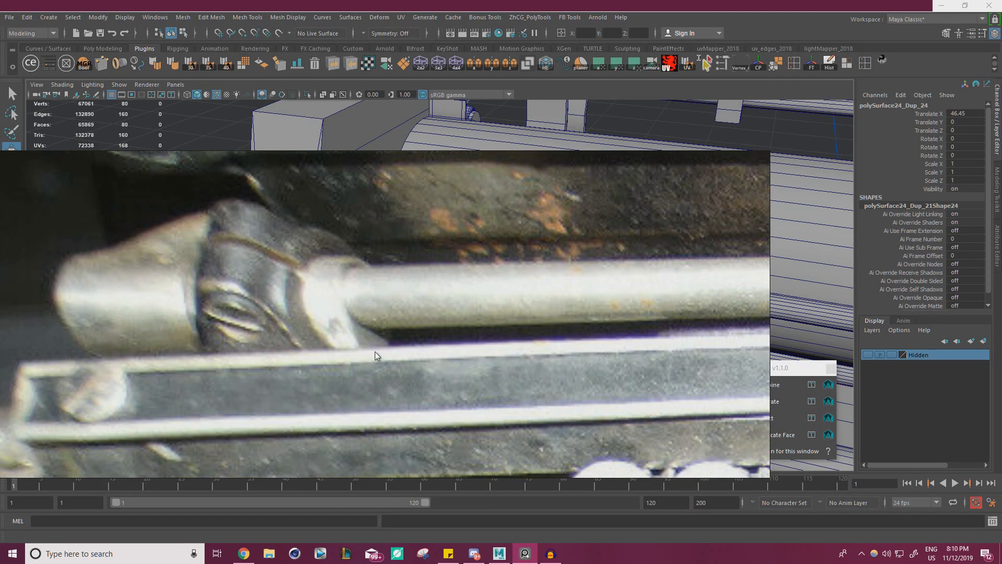
pyautogui.scroll(-5, 356, 276)
pyautogui.scroll(10, 396, 281)
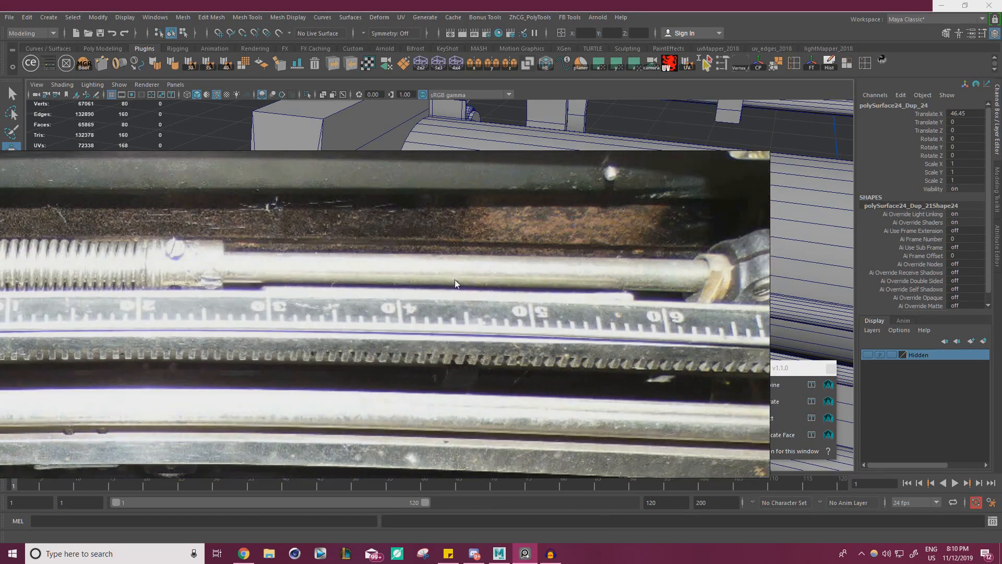
pyautogui.scroll(2, 476, 286)
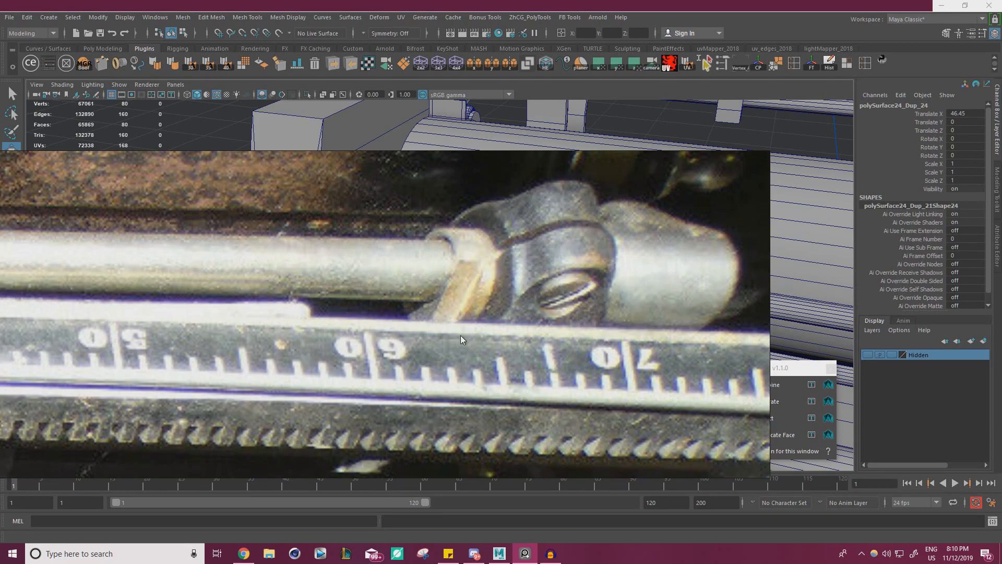
pyautogui.scroll(-3, 449, 318)
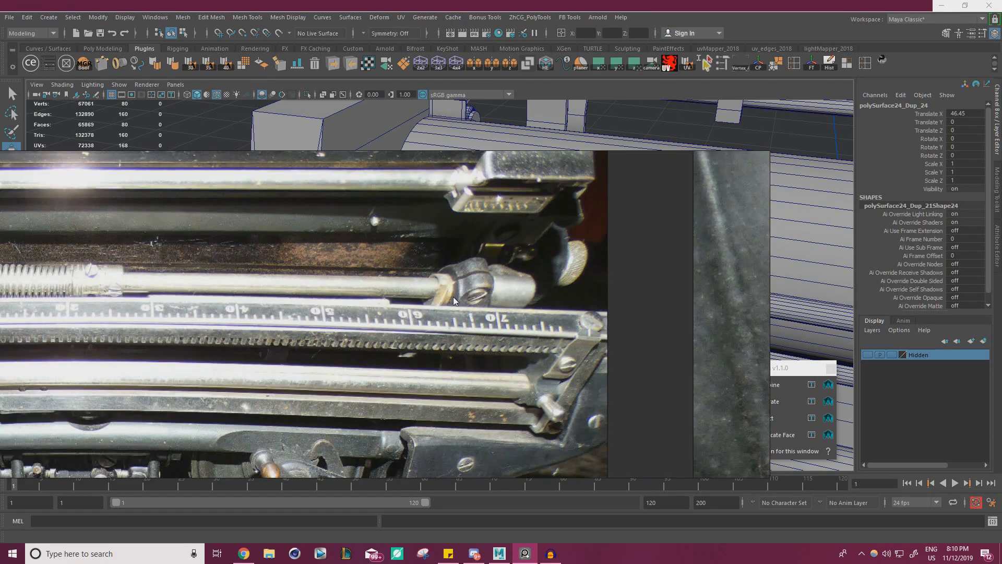
pyautogui.scroll(2, 452, 296)
pyautogui.scroll(-4, 424, 303)
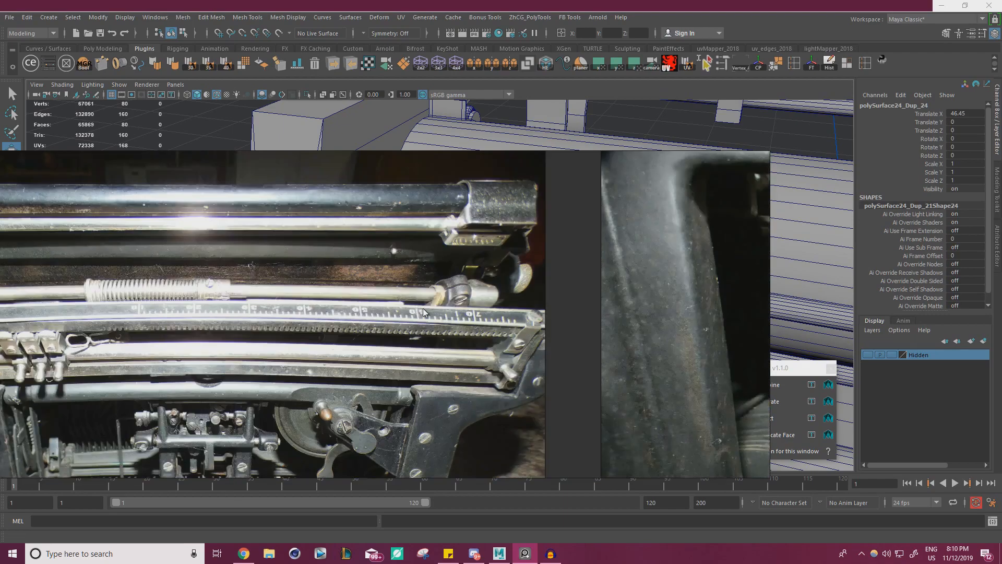
# Browse the reference board for the side-view close-up of the platen knob and examine the rod bracket's profile.
pyautogui.scroll(-6, 423, 308)
pyautogui.moveTo(277, 332); pyautogui.dragTo(491, 222, button='middle')
pyautogui.moveTo(271, 376); pyautogui.dragTo(427, 254, button='middle')
pyautogui.moveTo(241, 274); pyautogui.dragTo(395, 226, button='middle')
pyautogui.scroll(-6, 367, 293)
pyautogui.scroll(1, 511, 265)
pyautogui.scroll(-3, 451, 306)
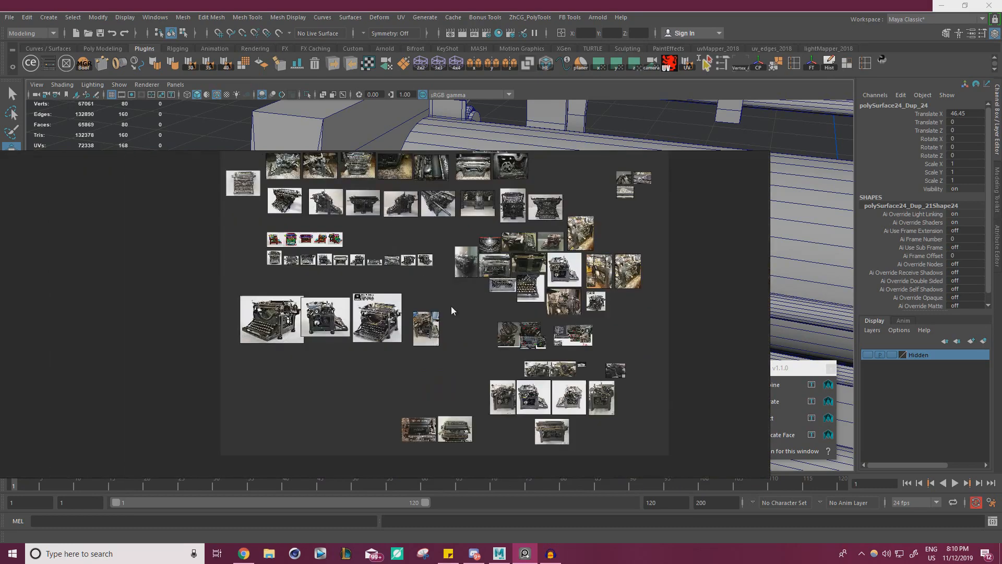
pyautogui.scroll(15, 451, 306)
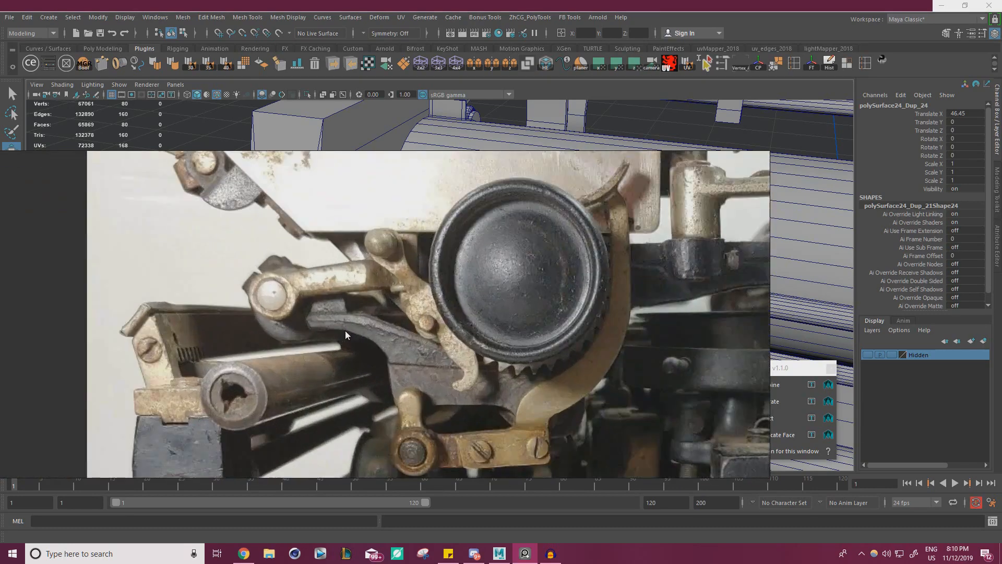
# Examine the dark bracket beneath the side arm in the side-view close-up of the platen knob.
pyautogui.scroll(1, 345, 331)
pyautogui.moveTo(353, 308); pyautogui.dragTo(350, 333, button='middle')
pyautogui.scroll(2, 350, 333)
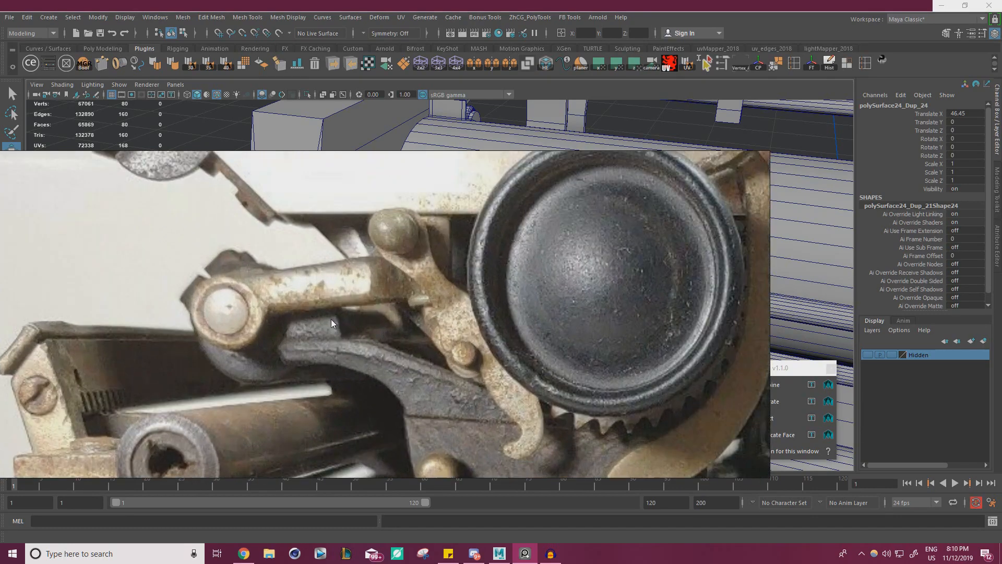
pyautogui.scroll(1, 285, 288)
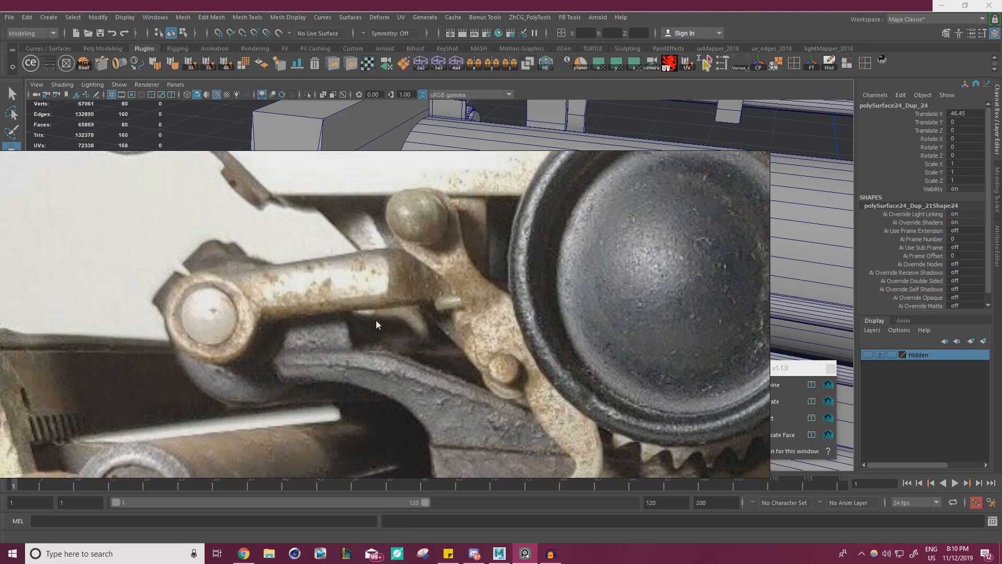
# Switch to Maya and inspect how the modelled rod brackets meet the platen and rails at both carriage ends.
pyautogui.hotkey('alt', 'Tab')
pyautogui.moveTo(241, 253)
pyautogui.keyDown('alt'); pyautogui.mouseDown()
pyautogui.moveTo(209, 245)
pyautogui.moveTo(229, 243)
pyautogui.mouseUp(); pyautogui.keyUp('alt')
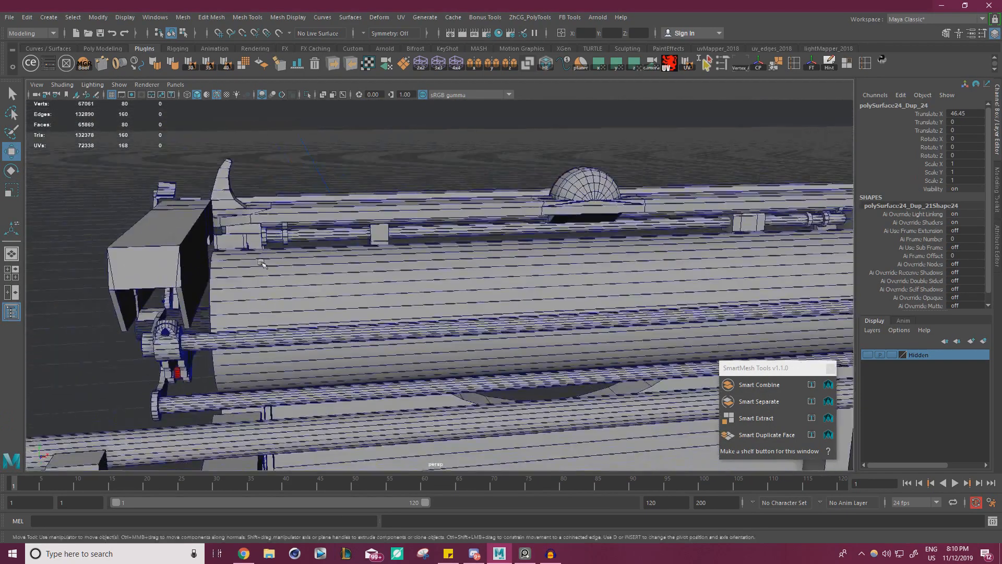
pyautogui.keyDown('alt'); pyautogui.moveTo(230, 243); pyautogui.dragTo(139, 240, button='right'); pyautogui.keyUp('alt')
pyautogui.keyDown('alt'); pyautogui.moveTo(139, 240); pyautogui.dragTo(227, 240); pyautogui.keyUp('alt')
pyautogui.keyDown('alt'); pyautogui.moveTo(522, 245); pyautogui.dragTo(340, 248, button='middle'); pyautogui.keyUp('alt')
pyautogui.keyDown('alt'); pyautogui.moveTo(340, 248); pyautogui.dragTo(433, 255, button='right'); pyautogui.keyUp('alt')
pyautogui.keyDown('alt'); pyautogui.moveTo(434, 255); pyautogui.dragTo(366, 251); pyautogui.keyUp('alt')
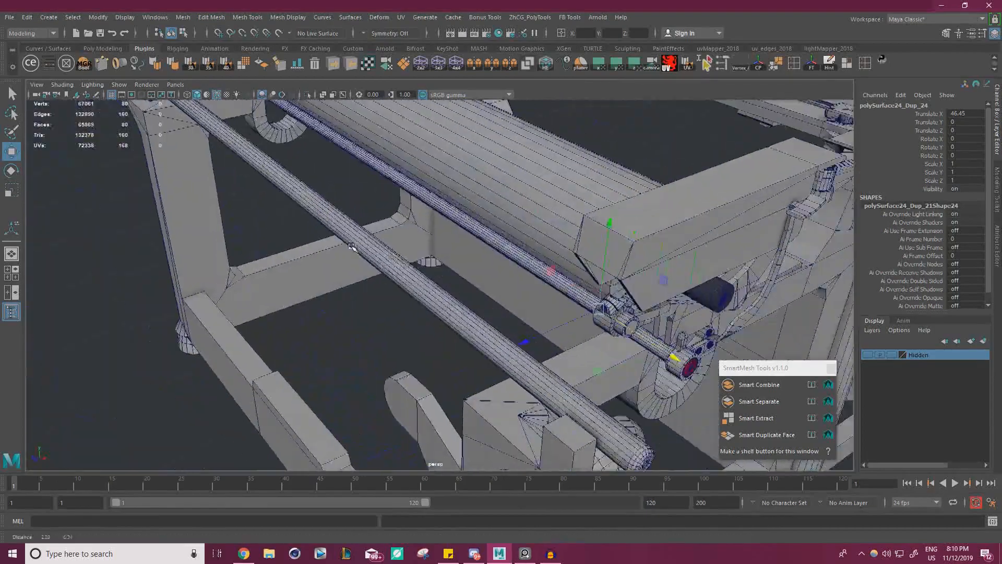
pyautogui.keyDown('alt'); pyautogui.moveTo(470, 282); pyautogui.dragTo(428, 239); pyautogui.keyUp('alt')
pyautogui.keyDown('alt'); pyautogui.moveTo(428, 239); pyautogui.dragTo(549, 266, button='right'); pyautogui.keyUp('alt')
pyautogui.keyDown('alt'); pyautogui.moveTo(548, 267); pyautogui.dragTo(499, 249, button='middle'); pyautogui.keyUp('alt')
pyautogui.keyDown('alt'); pyautogui.moveTo(499, 249); pyautogui.dragTo(449, 257); pyautogui.keyUp('alt')
pyautogui.keyDown('alt'); pyautogui.moveTo(337, 261); pyautogui.dragTo(524, 323); pyautogui.keyUp('alt')
# Try to extrude a face on the inner side of the rod bracket into a bar along the platen, and undo it.
pyautogui.click(527, 324)
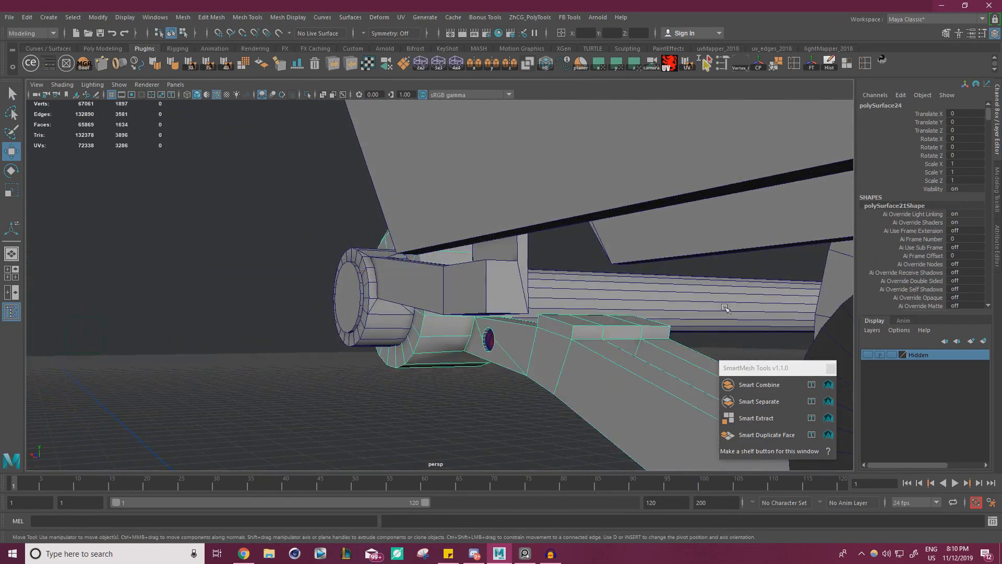
pyautogui.keyDown('alt'); pyautogui.moveTo(725, 308); pyautogui.dragTo(369, 253); pyautogui.keyUp('alt')
pyautogui.moveTo(369, 252); pyautogui.dragTo(363, 270, button='right')
pyautogui.click(363, 268)
pyautogui.keyDown('alt'); pyautogui.moveTo(363, 267); pyautogui.dragTo(372, 286); pyautogui.keyUp('alt')
pyautogui.keyDown('shift'); pyautogui.moveTo(400, 215); pyautogui.dragTo(380, 233); pyautogui.keyUp('shift')
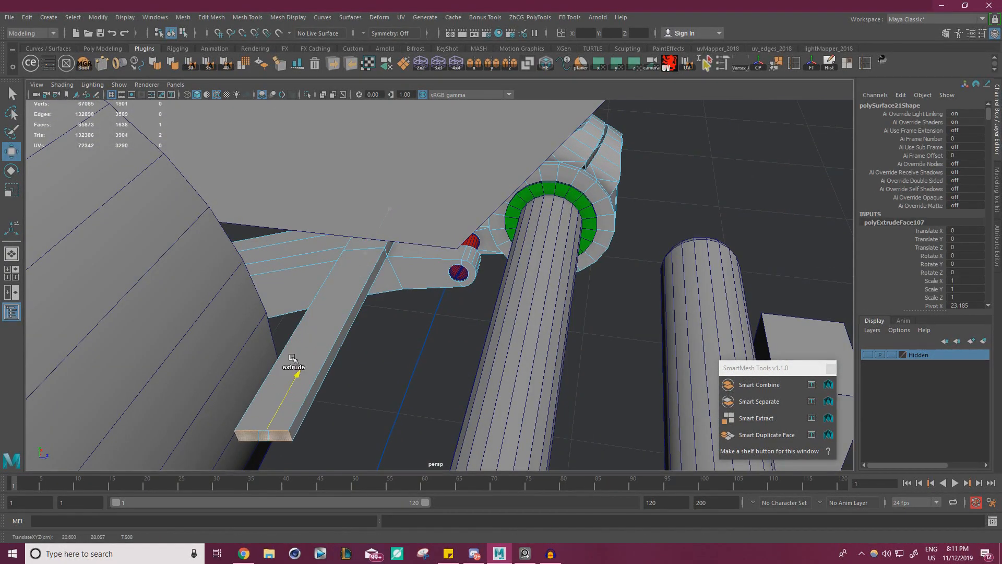
pyautogui.keyDown('shift'); pyautogui.moveTo(292, 357); pyautogui.dragTo(277, 386); pyautogui.keyUp('shift')
pyautogui.scroll(-3, 316, 308)
pyautogui.keyDown('alt'); pyautogui.moveTo(315, 309); pyautogui.dragTo(409, 342); pyautogui.keyUp('alt')
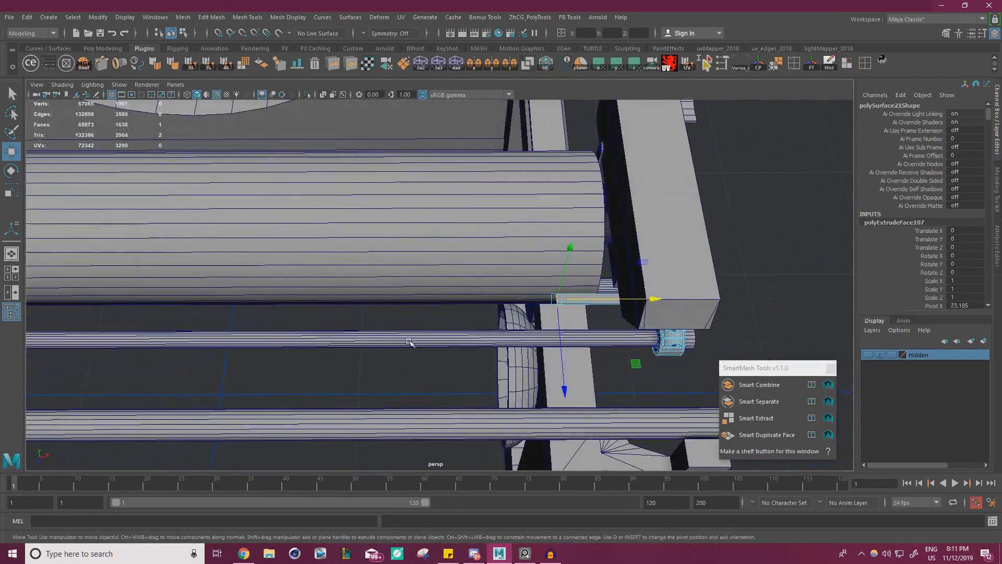
pyautogui.hotkey('ctrl', 'z')
# Compare the modelled carriage end with the side-view photo on the reference board, moving the board clear of the model.
pyautogui.keyDown('alt'); pyautogui.moveTo(481, 304); pyautogui.dragTo(250, 324); pyautogui.keyUp('alt')
pyautogui.hotkey('alt', 'Tab')
pyautogui.moveTo(249, 280); pyautogui.dragTo(626, 296, button='right')
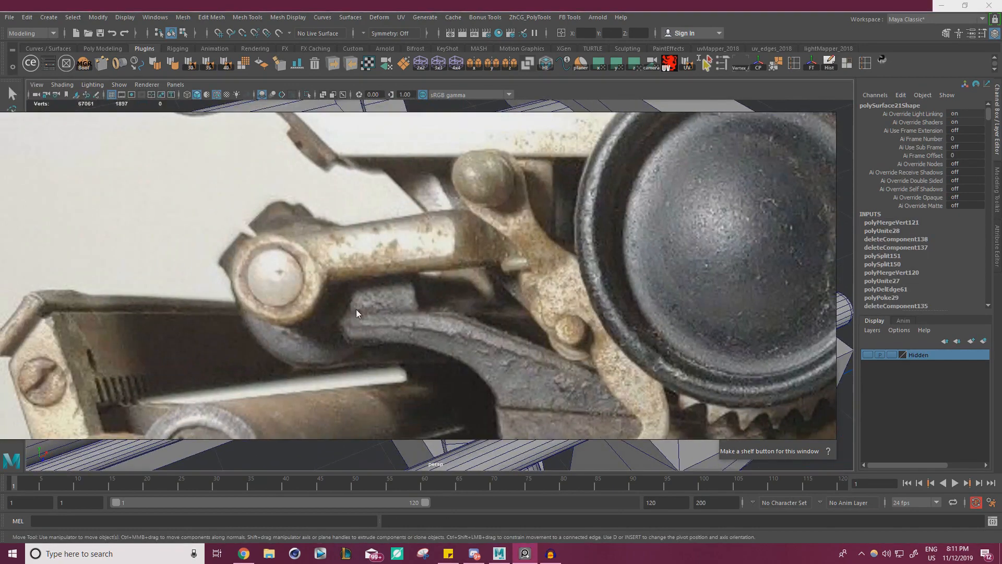
pyautogui.moveTo(402, 289); pyautogui.dragTo(485, 303, button='right')
pyautogui.scroll(-8, 475, 309)
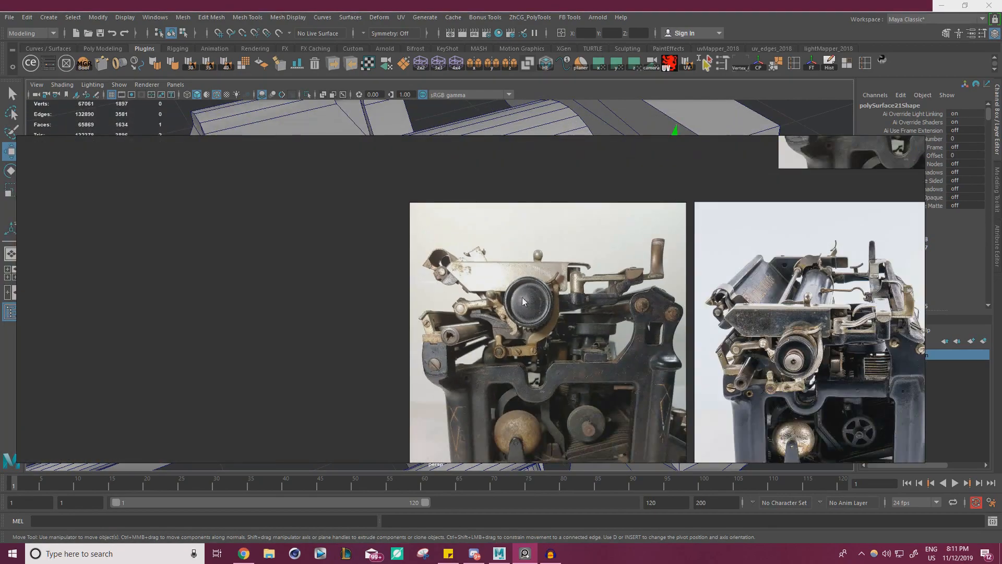
pyautogui.moveTo(551, 282); pyautogui.dragTo(0, 237, button='right')
pyautogui.keyDown('alt'); pyautogui.moveTo(555, 259); pyautogui.dragTo(428, 272); pyautogui.keyUp('alt')
pyautogui.hotkey('alt', 'Tab')
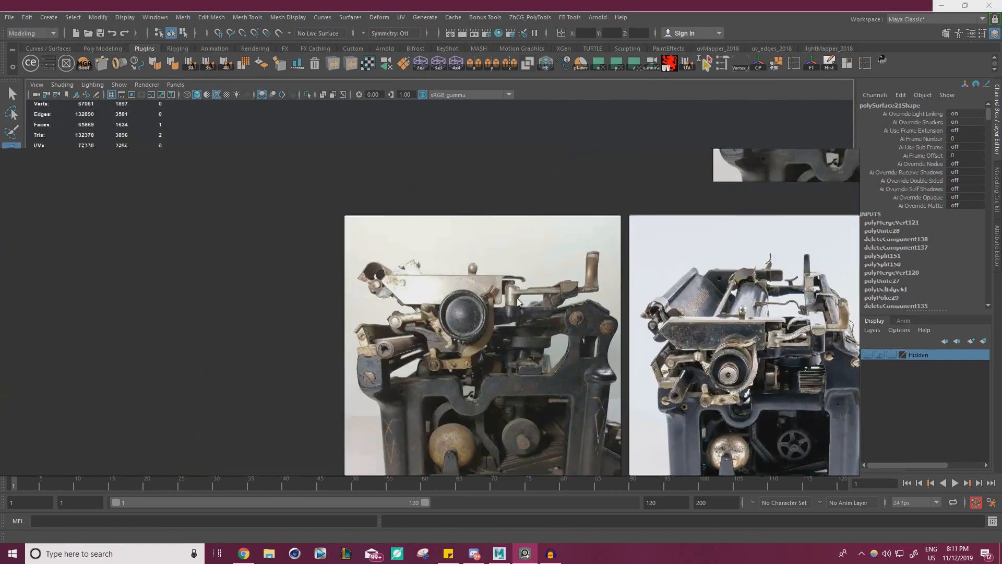
# Examine the raised ledge on the dark bracket below the side arm in the side-view photo.
pyautogui.scroll(8, 373, 349)
pyautogui.moveTo(550, 310); pyautogui.dragTo(465, 315, button='middle')
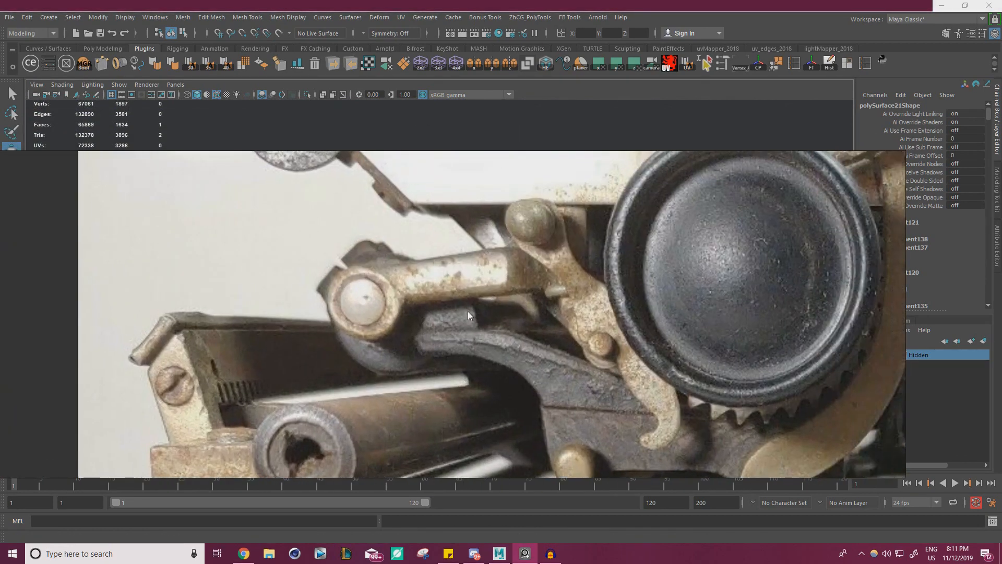
pyautogui.scroll(-6, 468, 311)
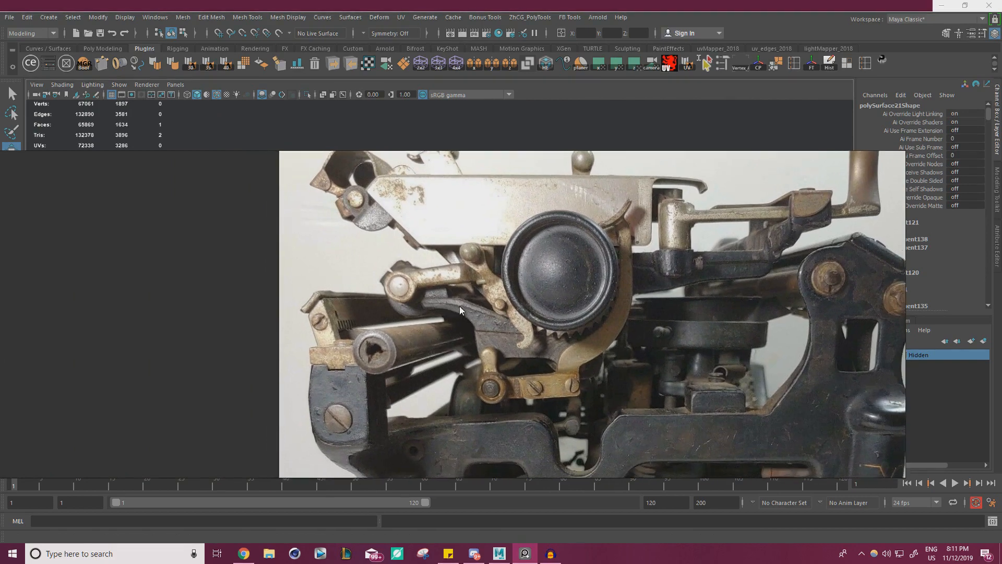
pyautogui.scroll(2, 573, 332)
pyautogui.moveTo(460, 306); pyautogui.dragTo(483, 293, button='middle')
pyautogui.scroll(-4, 573, 332)
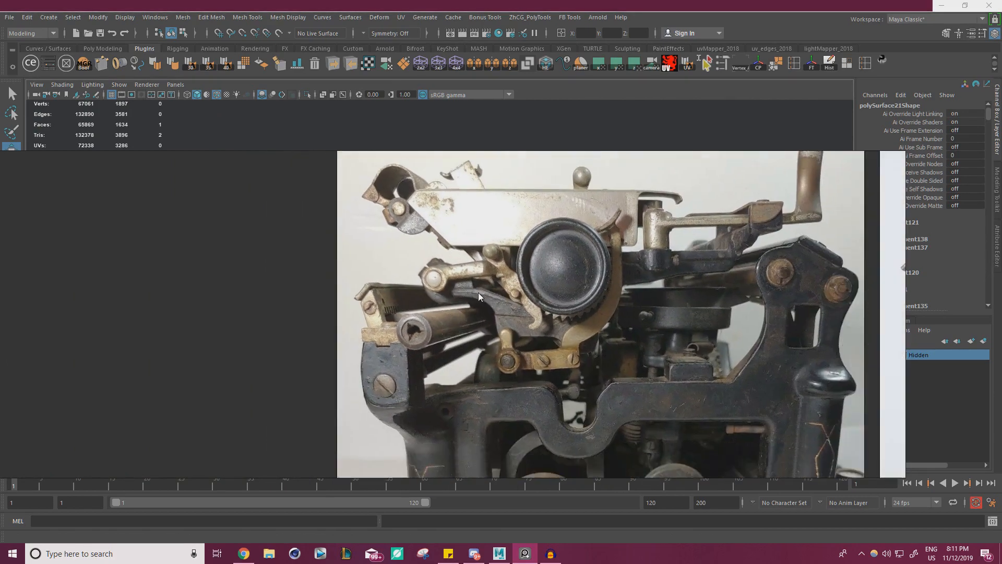
pyautogui.scroll(6, 482, 298)
pyautogui.scroll(3, 482, 301)
pyautogui.moveTo(397, 263); pyautogui.dragTo(411, 286, button='middle')
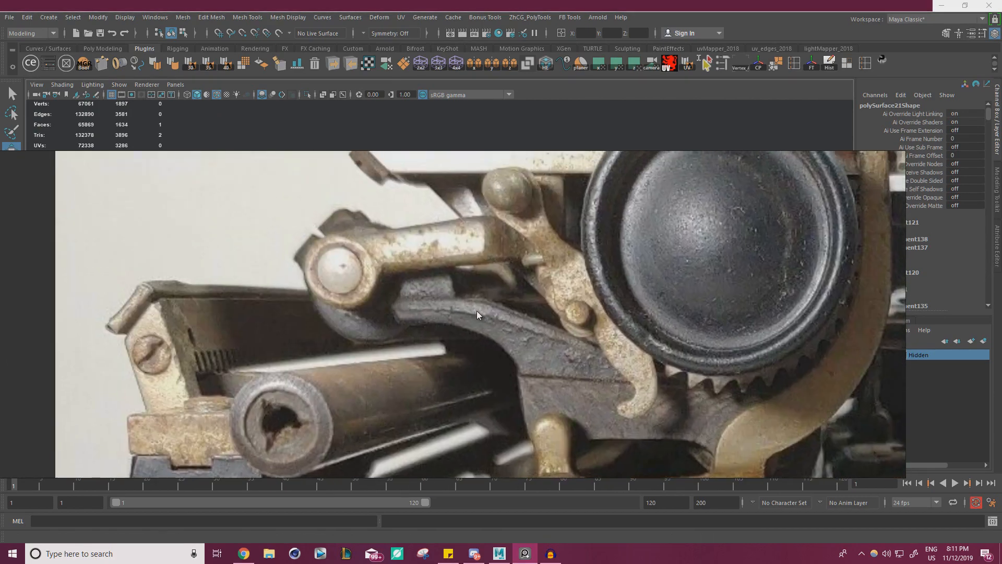
pyautogui.scroll(3, 476, 299)
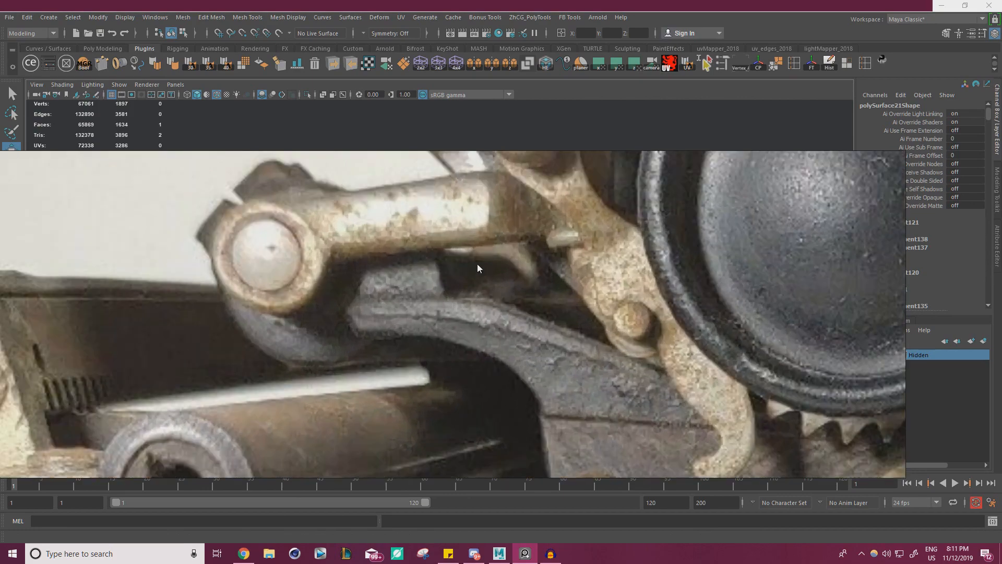
# Examine the rod bracket in the opposite side-view photo and the spring rod's collar end in the rear view.
pyautogui.scroll(-10, 477, 266)
pyautogui.moveTo(864, 301); pyautogui.dragTo(455, 291, button='middle')
pyautogui.scroll(2, 705, 295)
pyautogui.scroll(3, 640, 244)
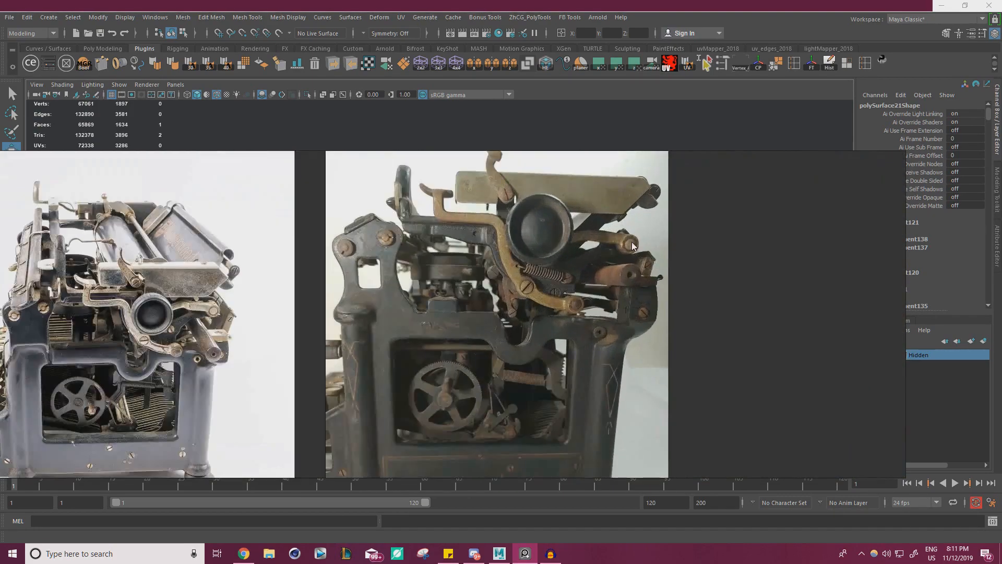
pyautogui.scroll(6, 633, 246)
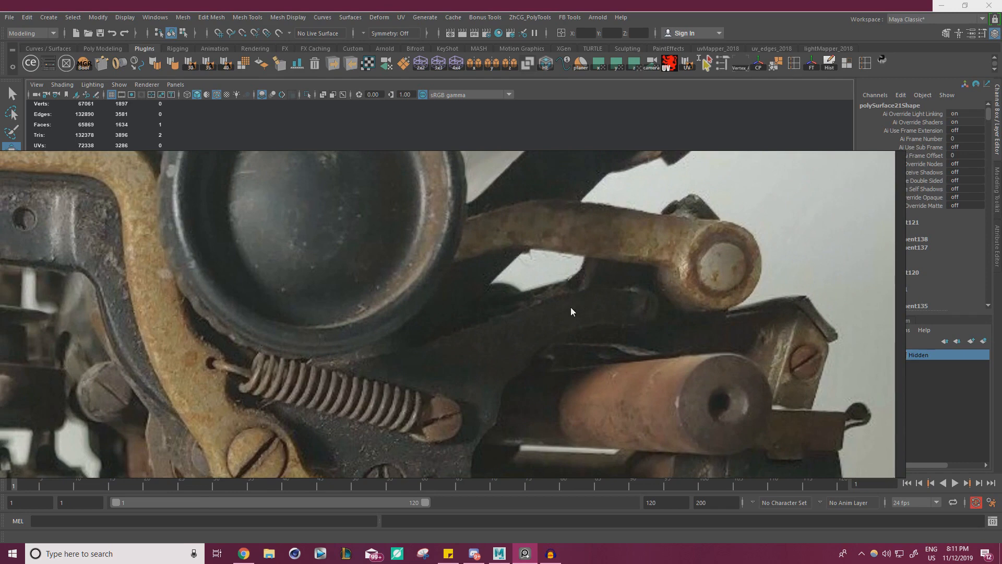
pyautogui.scroll(-8, 569, 311)
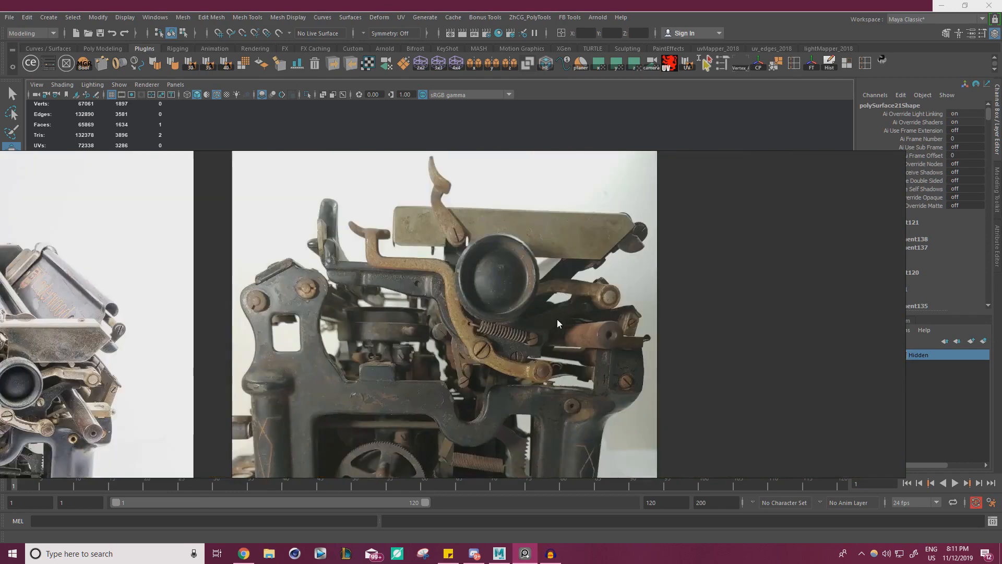
pyautogui.scroll(5, 356, 347)
pyautogui.scroll(4, 287, 306)
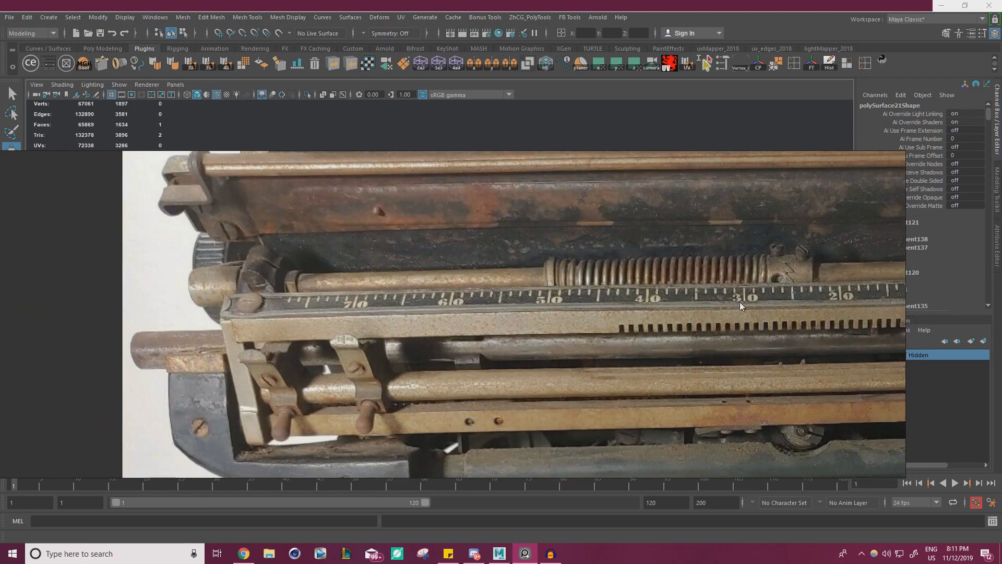
# Find the white-background side photo of the typewriter and examine the rod ends beneath its ribbed platen knob.
pyautogui.scroll(-10, 740, 301)
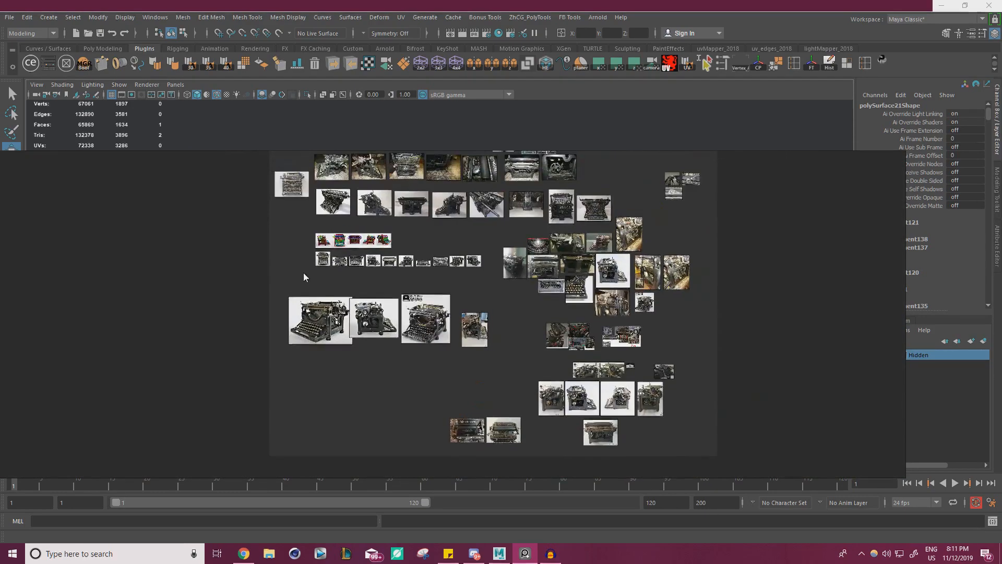
pyautogui.scroll(8, 305, 277)
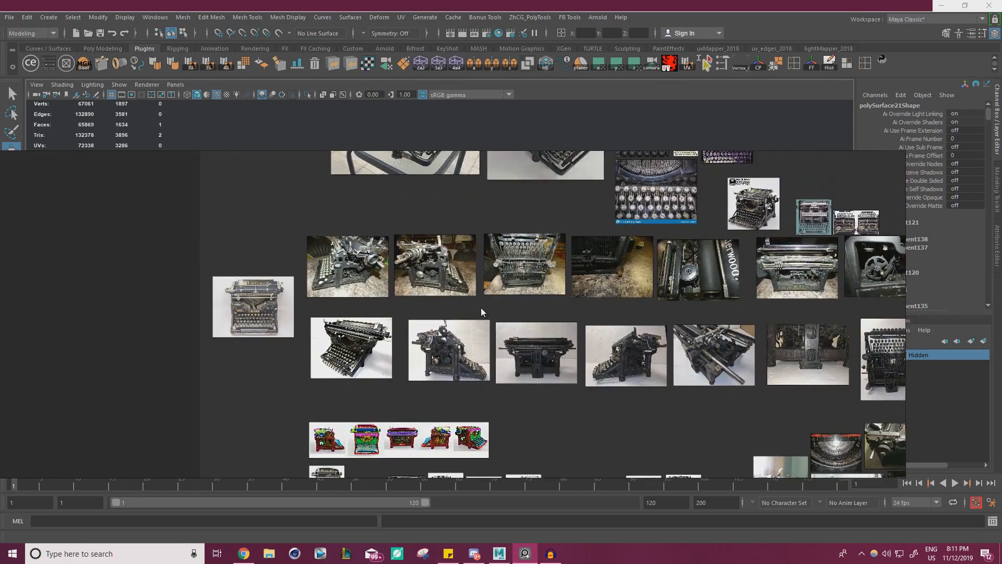
pyautogui.scroll(6, 481, 308)
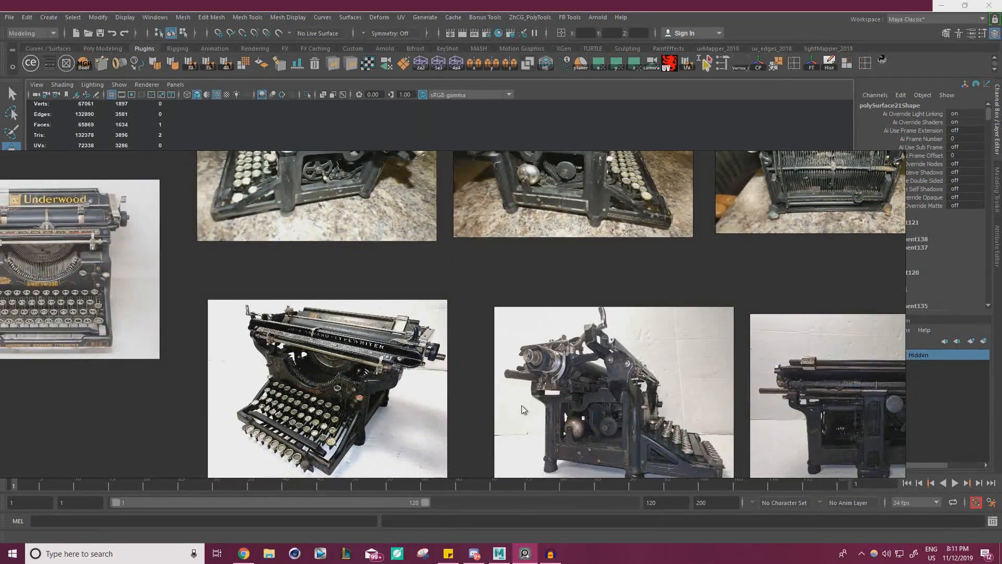
pyautogui.scroll(10, 545, 301)
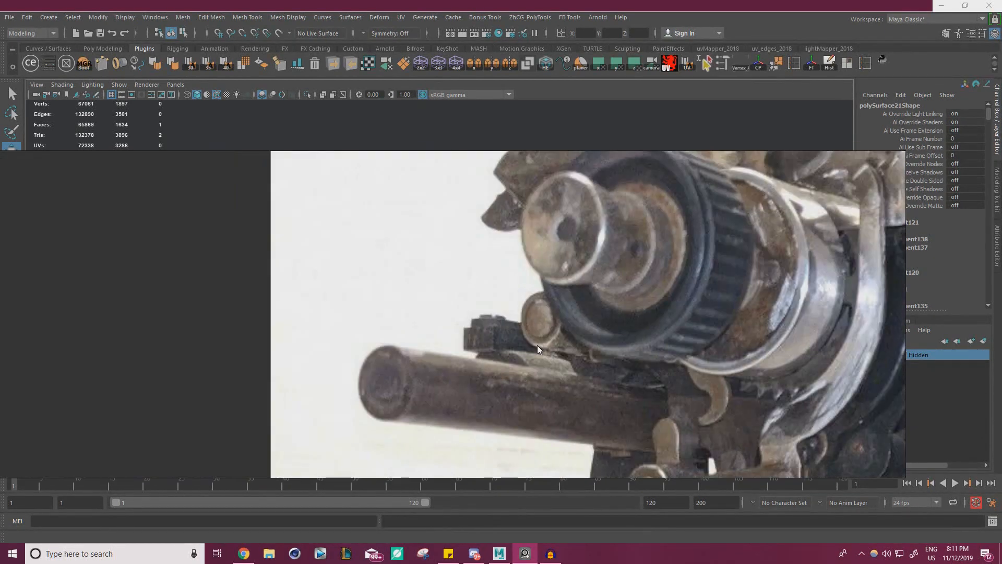
pyautogui.scroll(-10, 540, 344)
pyautogui.scroll(9, 534, 342)
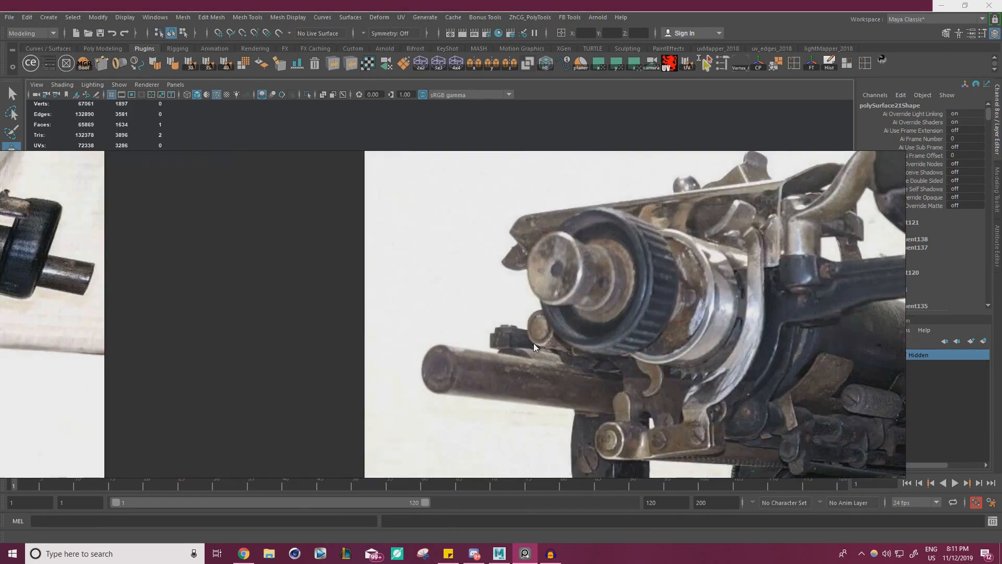
pyautogui.scroll(-12, 534, 343)
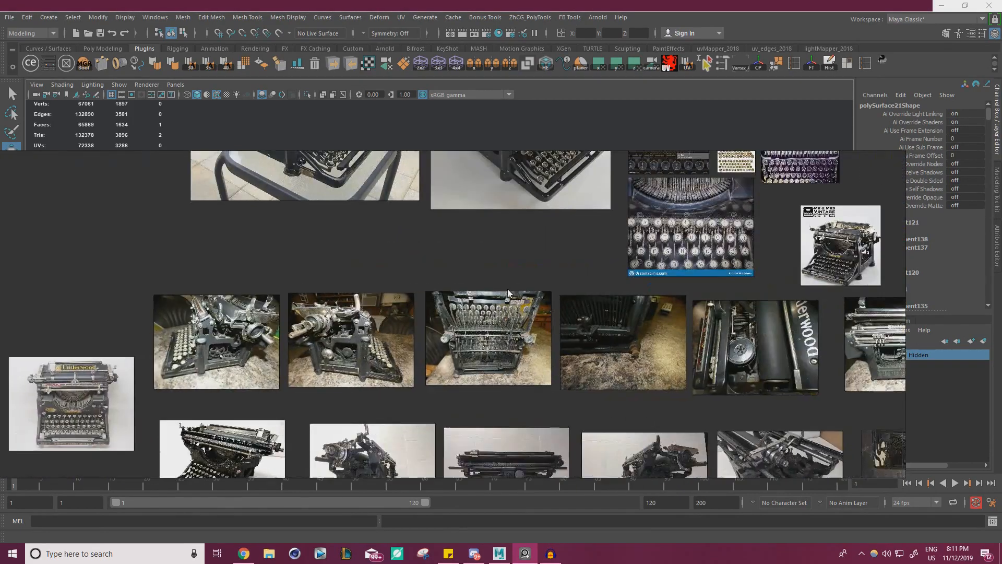
# Browse the reference board for the grey typewriter render and examine its spring rod and end bracket.
pyautogui.moveTo(507, 289); pyautogui.dragTo(242, 321, button='middle')
pyautogui.moveTo(558, 219); pyautogui.dragTo(424, 264, button='middle')
pyautogui.scroll(-2, 433, 265)
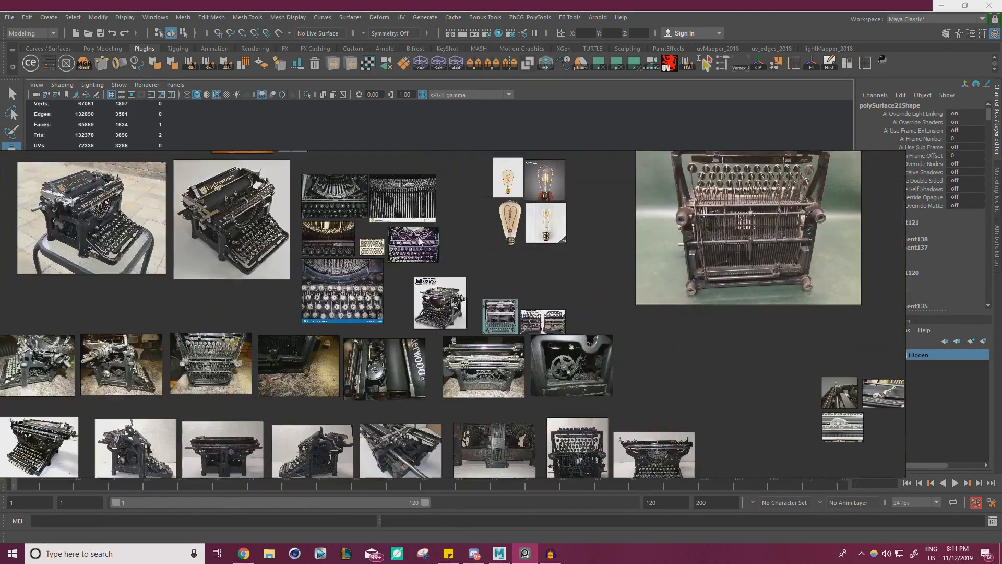
pyautogui.moveTo(431, 199); pyautogui.dragTo(595, 392, button='middle')
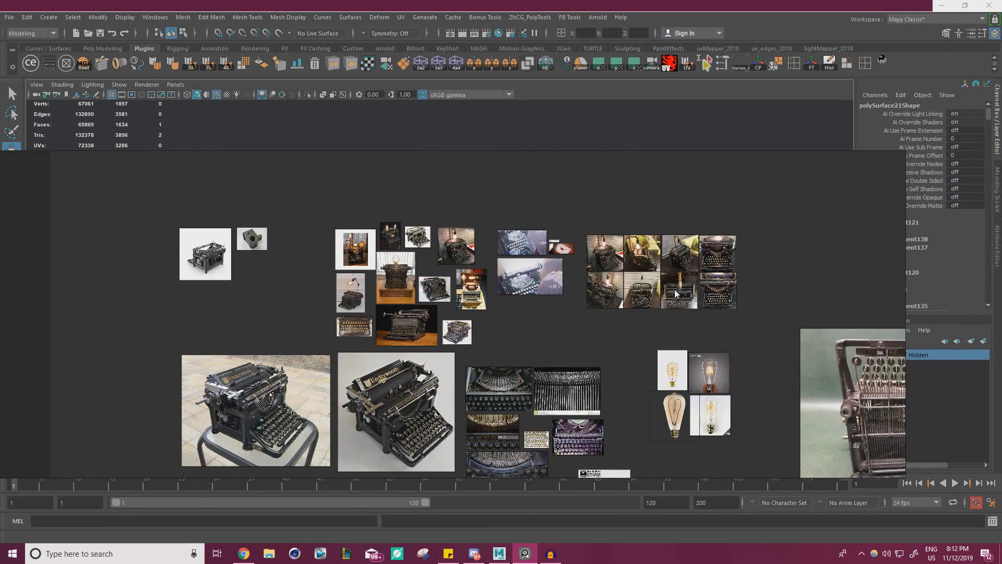
pyautogui.moveTo(650, 303); pyautogui.dragTo(556, 264, button='middle')
pyautogui.moveTo(640, 286); pyautogui.dragTo(767, 317, button='middle')
pyautogui.scroll(4, 267, 251)
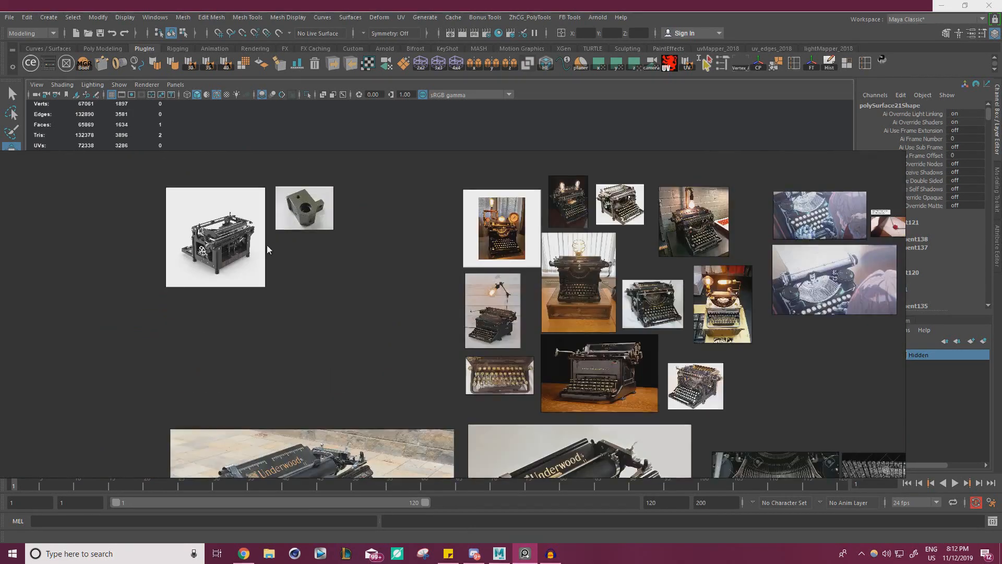
pyautogui.scroll(5, 267, 248)
pyautogui.scroll(2, 268, 241)
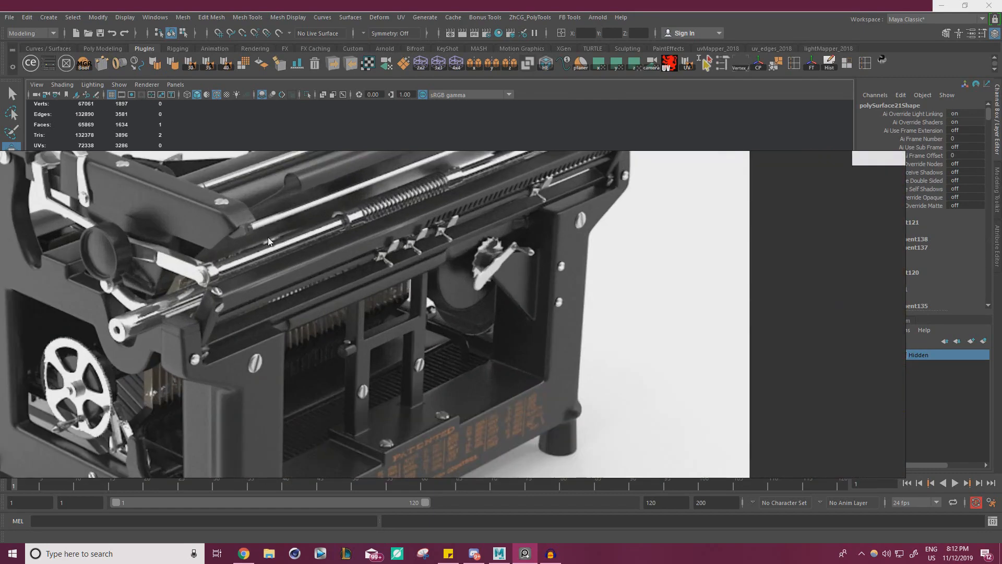
pyautogui.scroll(2, 268, 241)
pyautogui.moveTo(283, 242); pyautogui.dragTo(293, 248, button='middle')
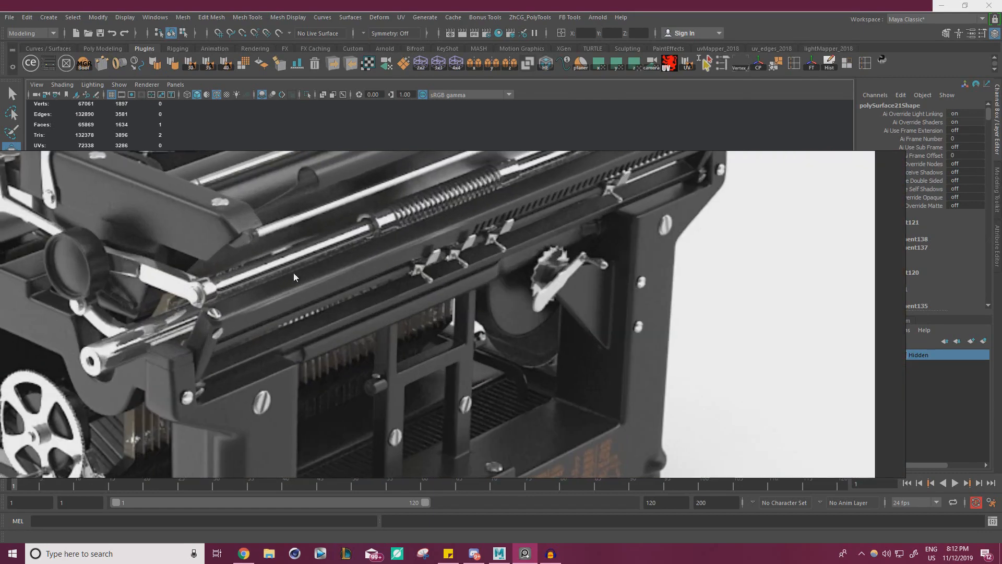
# Return to the rear-view photo with the numbered scale, examine the spring rod's ends, and switch back to Maya.
pyautogui.scroll(-6, 302, 297)
pyautogui.scroll(-10, 324, 285)
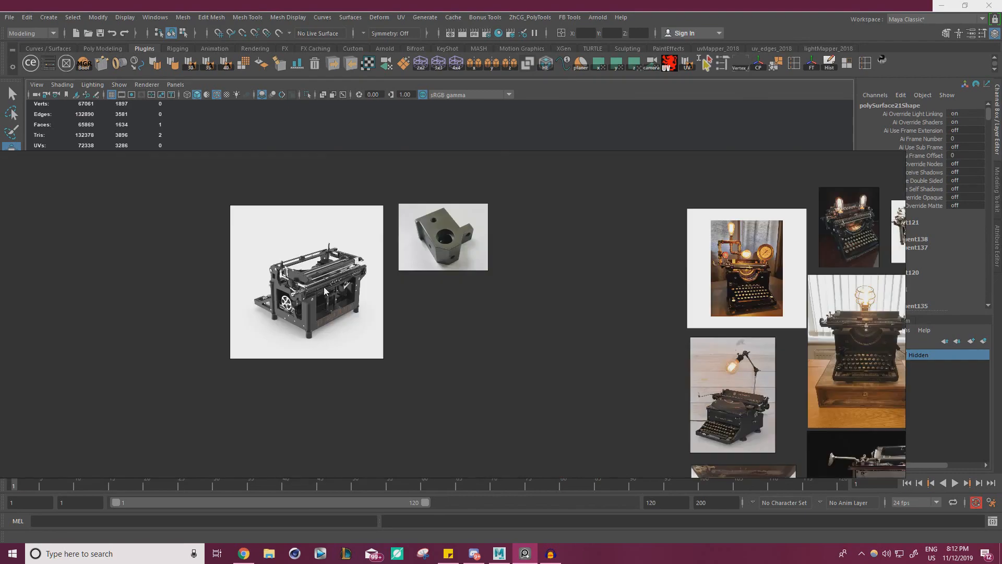
pyautogui.moveTo(401, 286); pyautogui.dragTo(232, 28, button='middle')
pyautogui.scroll(-3, 606, 315)
pyautogui.moveTo(563, 321); pyautogui.dragTo(528, 247, button='middle')
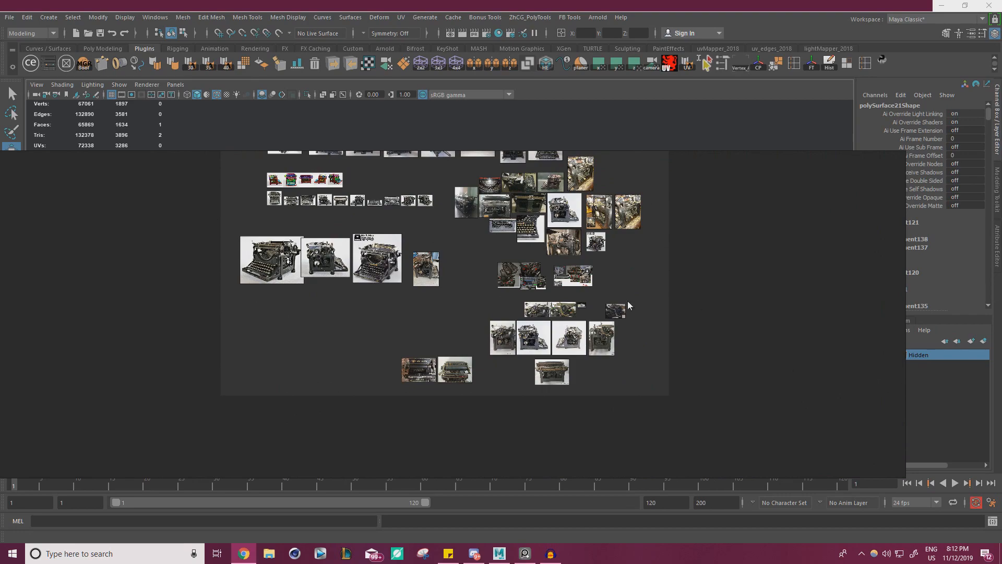
pyautogui.scroll(-4, 564, 346)
pyautogui.scroll(8, 601, 347)
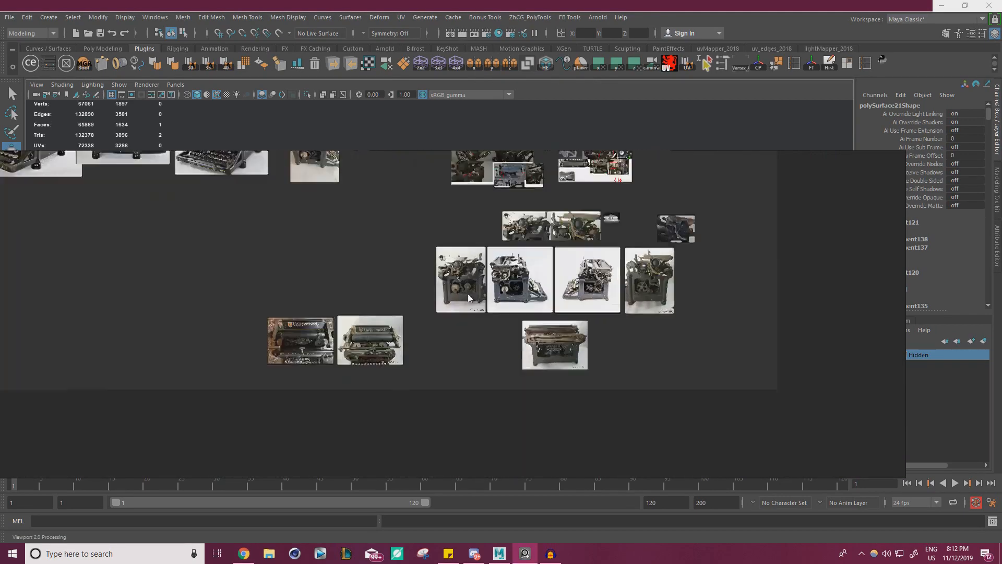
pyautogui.scroll(10, 565, 323)
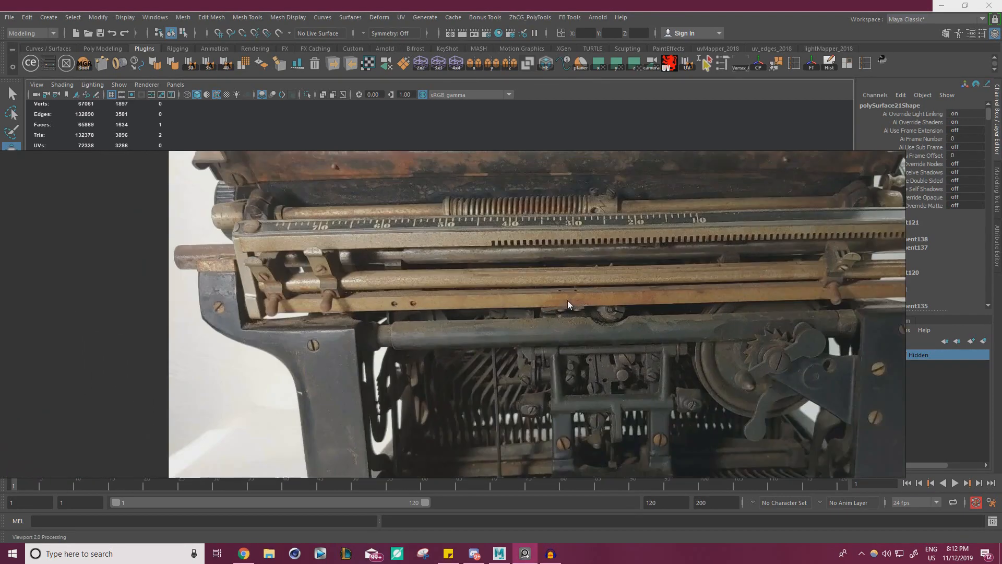
pyautogui.moveTo(481, 261); pyautogui.dragTo(459, 318, button='middle')
pyautogui.hotkey('alt', 'Tab')
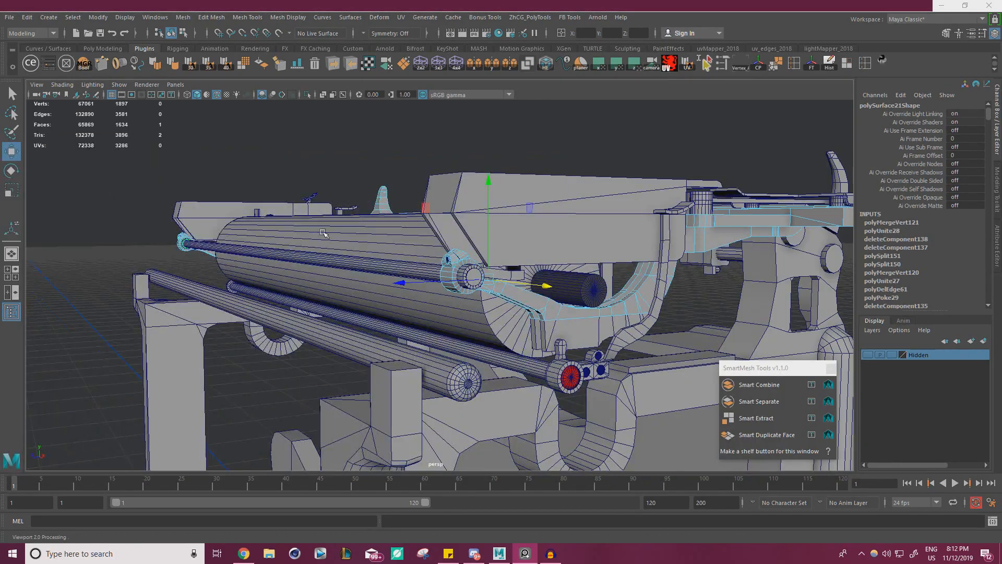
# Duplicate the green washer at the far end collar and move the copy 0.512 along the rod, away from the collar.
pyautogui.keyDown('alt'); pyautogui.moveTo(406, 251); pyautogui.dragTo(566, 269); pyautogui.keyUp('alt')
pyautogui.keyDown('alt'); pyautogui.moveTo(566, 269); pyautogui.dragTo(600, 284, button='right'); pyautogui.keyUp('alt')
pyautogui.keyDown('alt'); pyautogui.moveTo(600, 284); pyautogui.dragTo(374, 270); pyautogui.keyUp('alt')
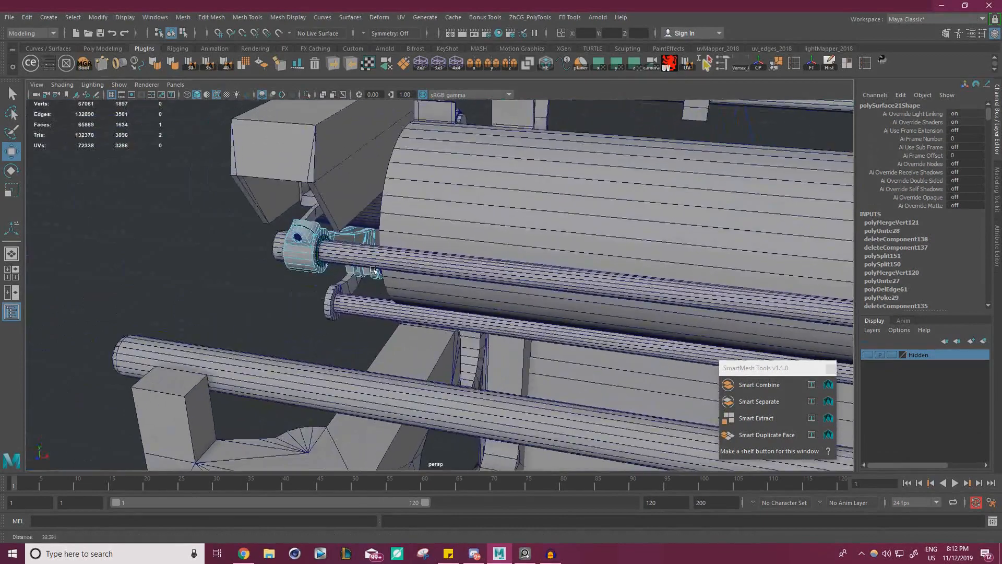
pyautogui.keyDown('alt'); pyautogui.moveTo(373, 270); pyautogui.dragTo(428, 266, button='right'); pyautogui.keyUp('alt')
pyautogui.keyDown('alt'); pyautogui.moveTo(428, 266); pyautogui.dragTo(484, 245, button='middle'); pyautogui.keyUp('alt')
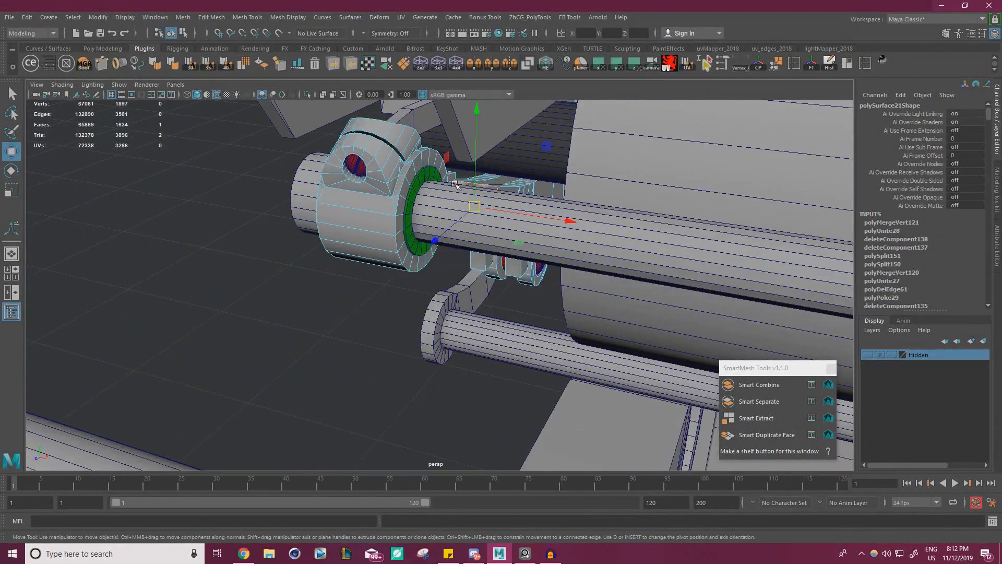
pyautogui.press('F8')
pyautogui.click(410, 208)
pyautogui.keyDown('alt'); pyautogui.moveTo(410, 207); pyautogui.dragTo(554, 269, button='right'); pyautogui.keyUp('alt')
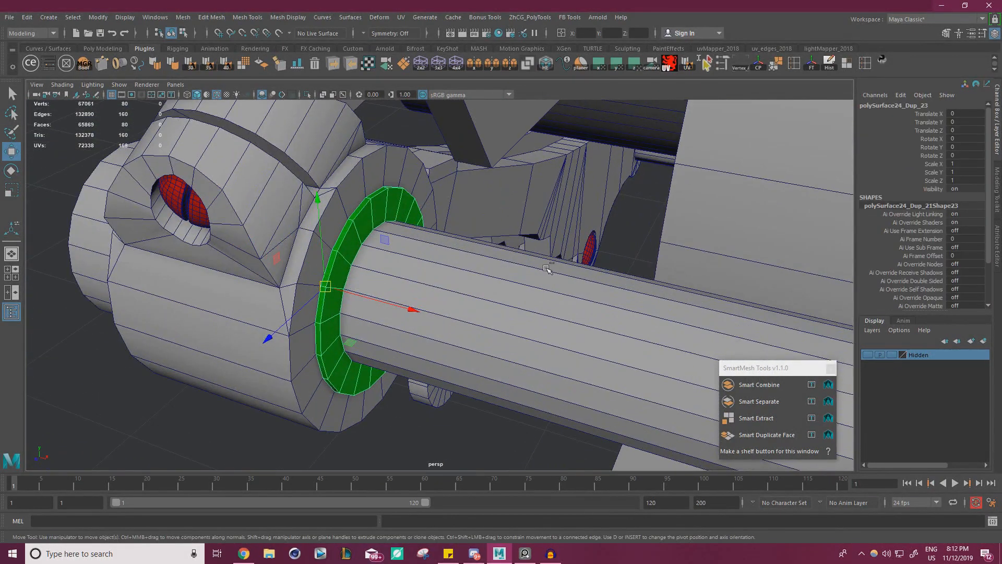
pyautogui.moveTo(405, 306); pyautogui.dragTo(573, 317)
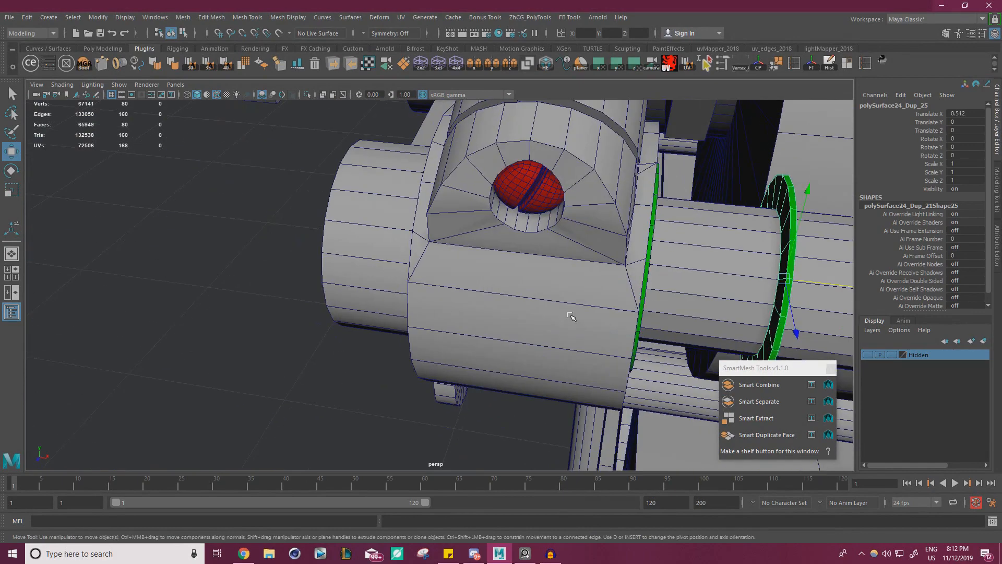
# Scale the copied washer along the rod's axis into a thick ring and select one of its outer faces.
pyautogui.keyDown('alt'); pyautogui.moveTo(655, 280); pyautogui.dragTo(585, 202); pyautogui.keyUp('alt')
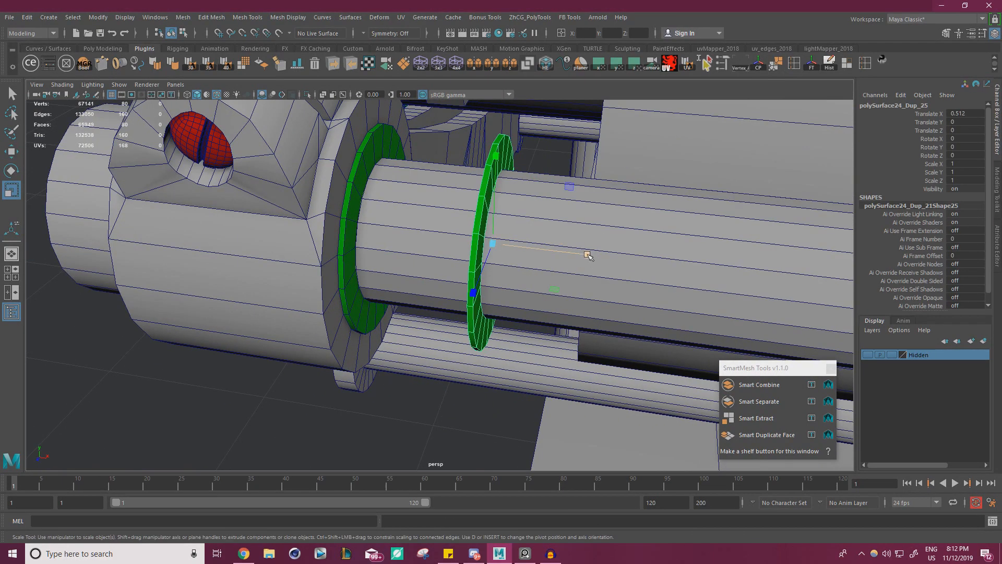
pyautogui.moveTo(587, 254); pyautogui.dragTo(997, 302)
pyautogui.keyDown('alt'); pyautogui.moveTo(542, 209); pyautogui.dragTo(521, 228); pyautogui.keyUp('alt')
pyautogui.rightClick(521, 228)
pyautogui.moveTo(520, 228); pyautogui.dragTo(520, 256, button='right')
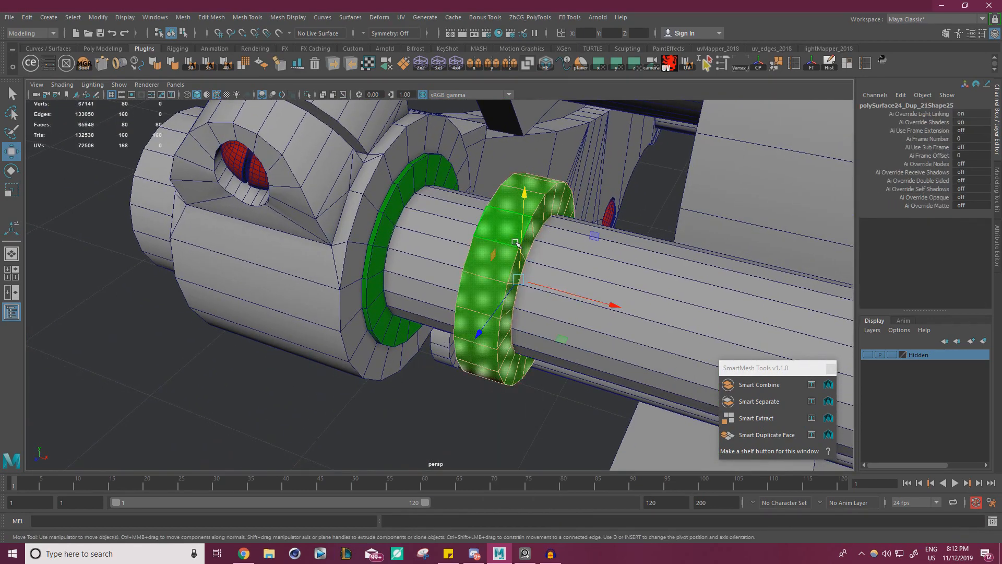
pyautogui.click(505, 227)
pyautogui.keyDown('alt'); pyautogui.moveTo(584, 221); pyautogui.dragTo(498, 240); pyautogui.keyUp('alt')
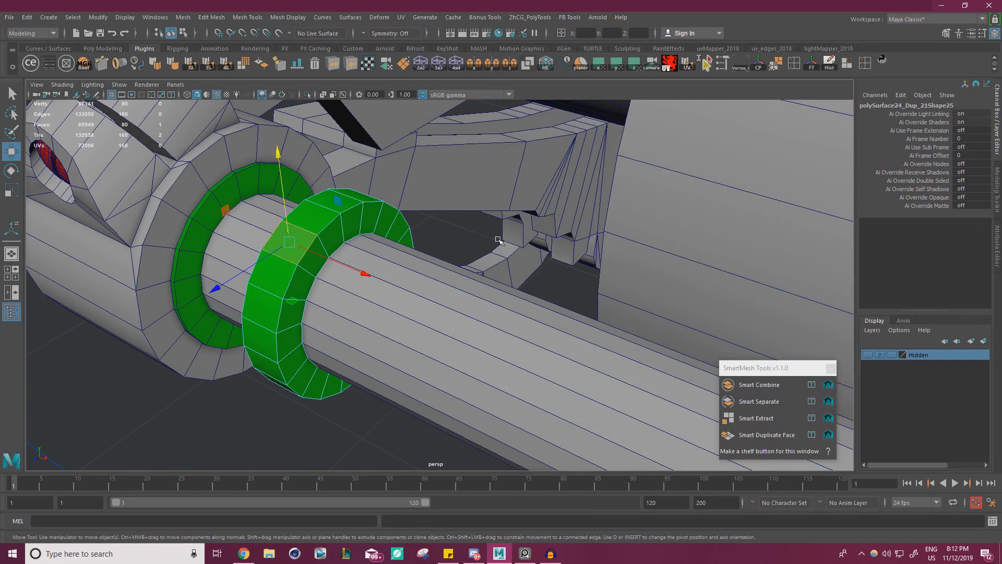
pyautogui.keyDown('alt'); pyautogui.moveTo(472, 243); pyautogui.dragTo(392, 248, button='right'); pyautogui.keyUp('alt')
pyautogui.keyDown('alt'); pyautogui.moveTo(392, 248); pyautogui.dragTo(411, 246); pyautogui.keyUp('alt')
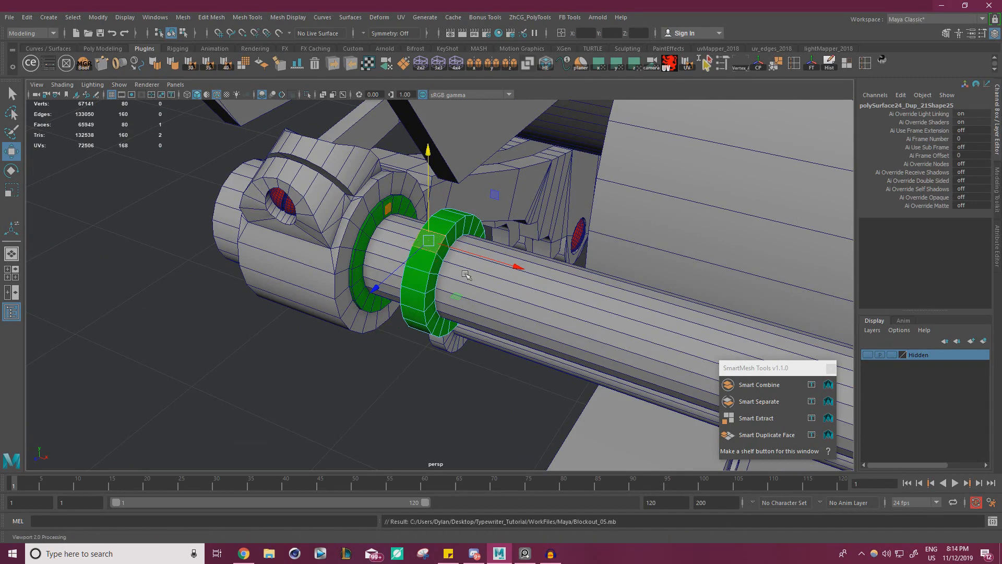
# Recolour the thick ring as a whole object from green to grey with ModIt, and compare it with the rod ends in the rear-view photo.
pyautogui.moveTo(424, 263); pyautogui.dragTo(458, 231, button='right')
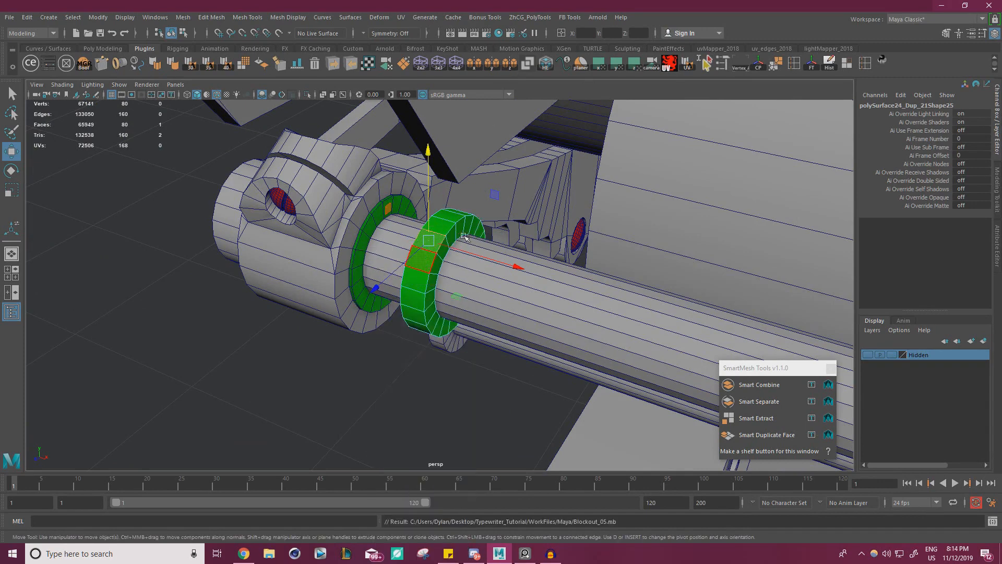
pyautogui.click(400, 354)
pyautogui.click(419, 319)
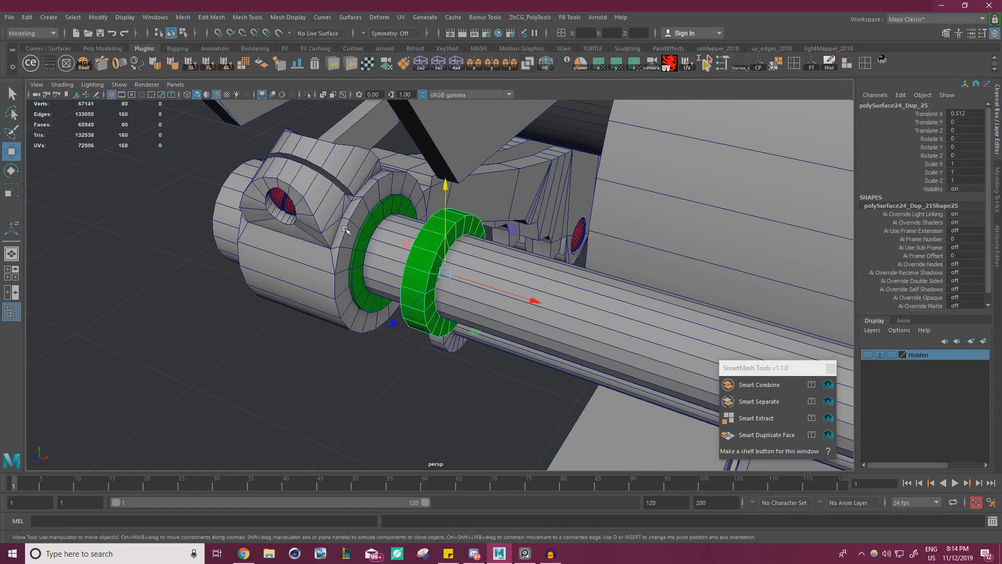
pyautogui.click(54, 68)
pyautogui.click(746, 261)
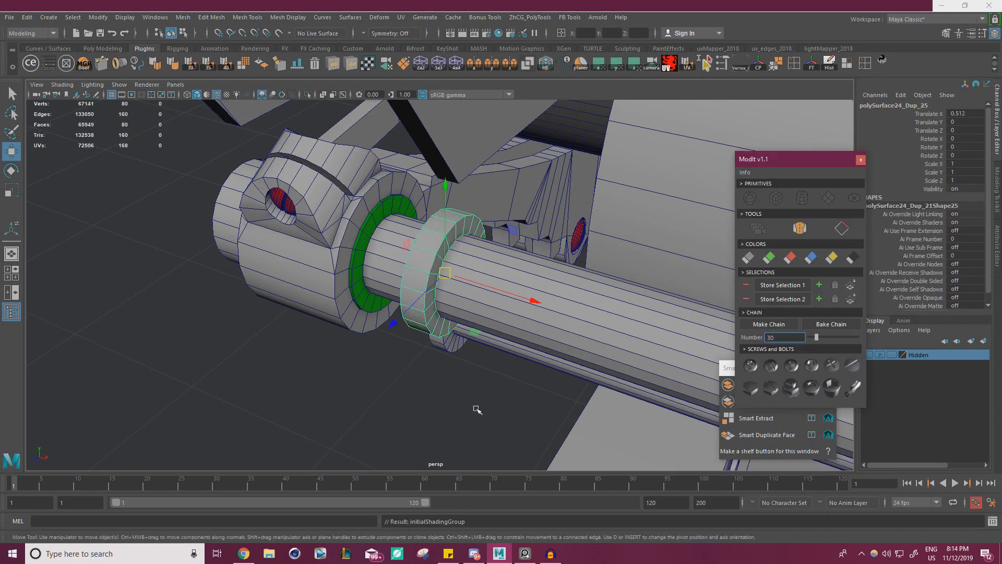
pyautogui.click(860, 160)
pyautogui.click(428, 245)
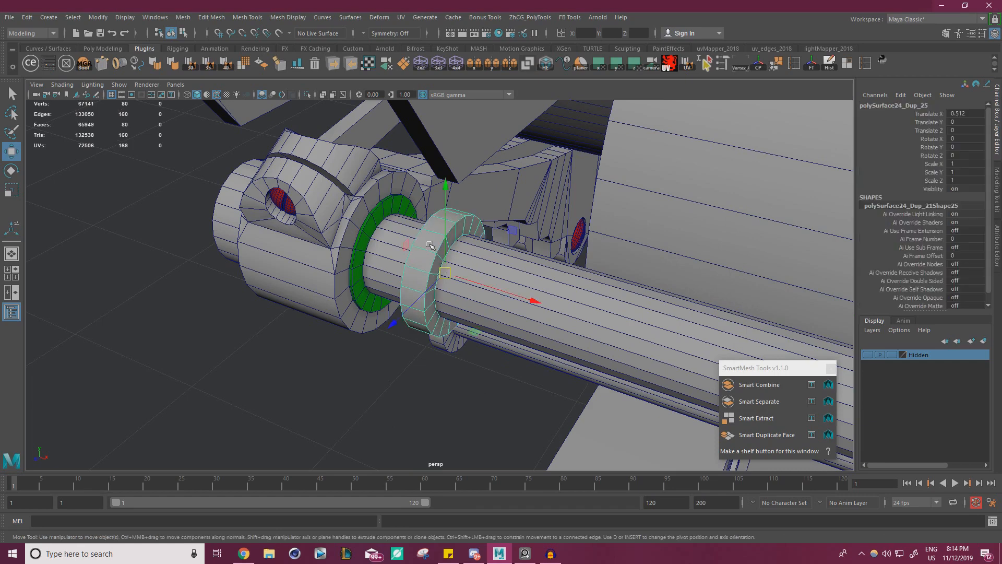
pyautogui.press('f')
pyautogui.hotkey('alt', 'Tab')
pyautogui.moveTo(303, 308); pyautogui.dragTo(377, 314, button='right')
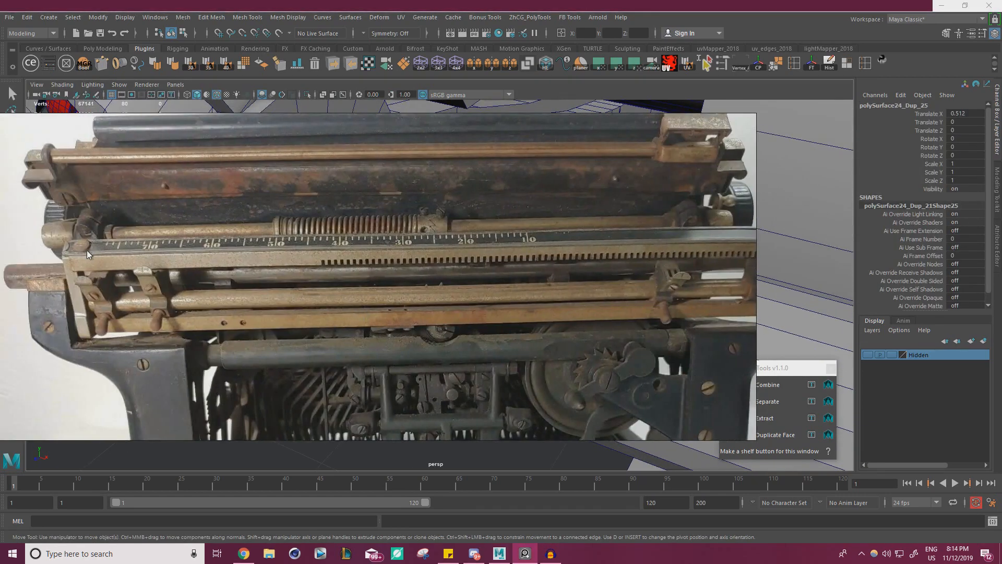
pyautogui.scroll(2, 108, 235)
pyautogui.moveTo(145, 253); pyautogui.dragTo(0, 272, button='right')
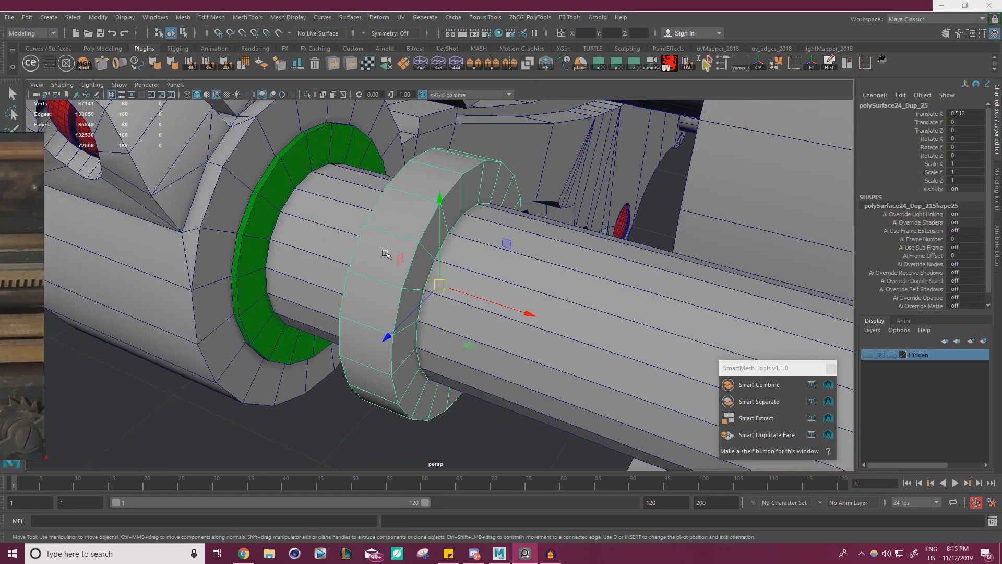
# Try to delete the cross edges on the sides of the grey ring.
pyautogui.keyDown('alt'); pyautogui.moveTo(386, 254); pyautogui.dragTo(366, 265); pyautogui.keyUp('alt')
pyautogui.moveTo(367, 269); pyautogui.dragTo(363, 238, button='right')
pyautogui.keyDown('alt'); pyautogui.moveTo(362, 290); pyautogui.dragTo(409, 254); pyautogui.keyUp('alt')
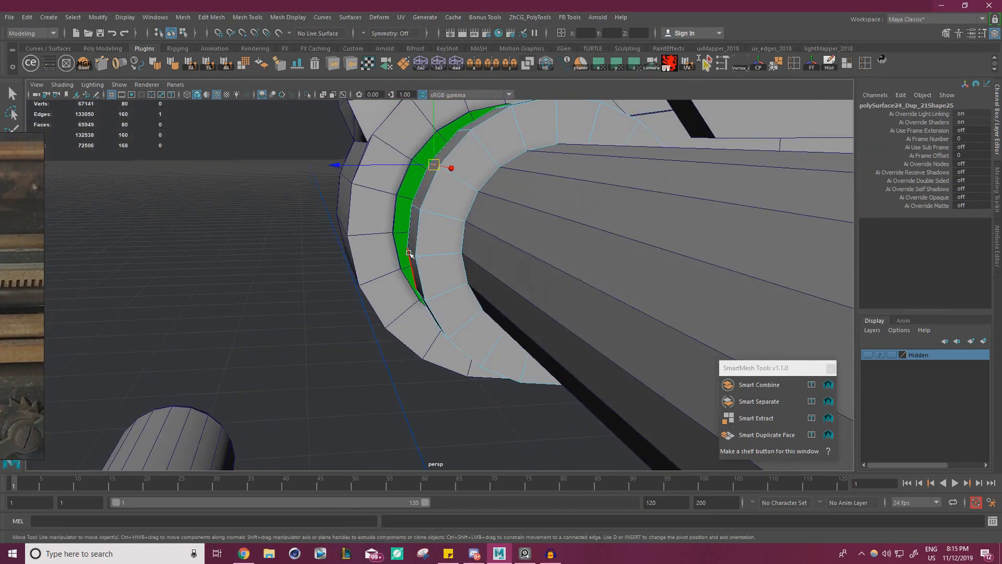
pyautogui.keyDown('alt'); pyautogui.moveTo(480, 268); pyautogui.dragTo(675, 257); pyautogui.keyUp('alt')
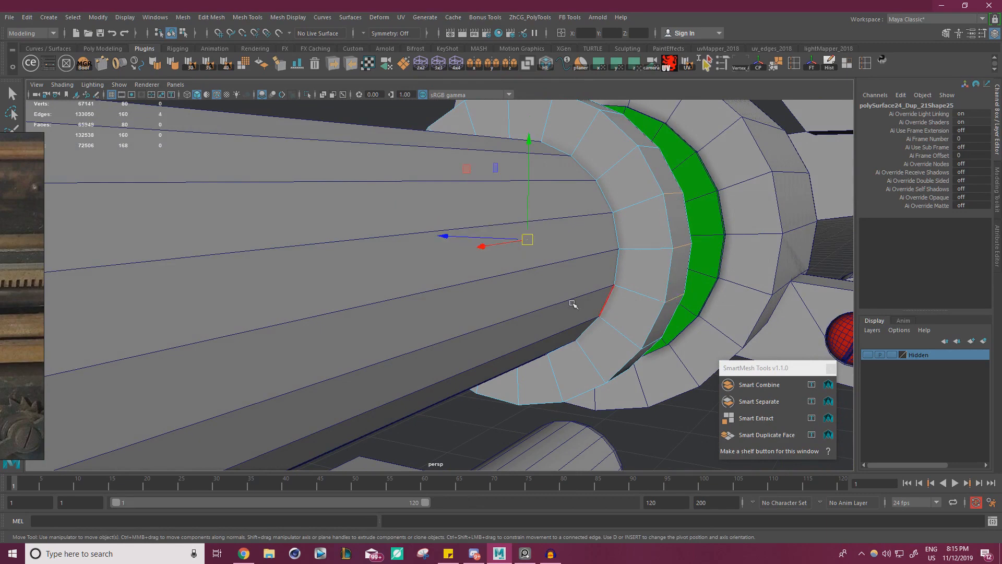
pyautogui.keyDown('alt'); pyautogui.moveTo(572, 304); pyautogui.dragTo(431, 204); pyautogui.keyUp('alt')
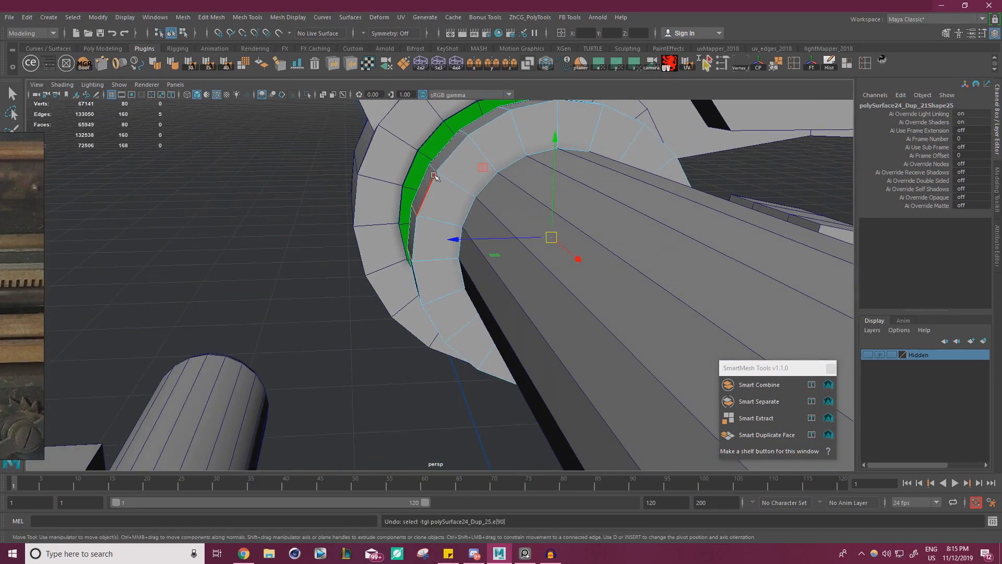
pyautogui.keyDown('alt'); pyautogui.moveTo(434, 167); pyautogui.dragTo(516, 205); pyautogui.keyUp('alt')
pyautogui.keyDown('alt'); pyautogui.moveTo(517, 288); pyautogui.dragTo(593, 293); pyautogui.keyUp('alt')
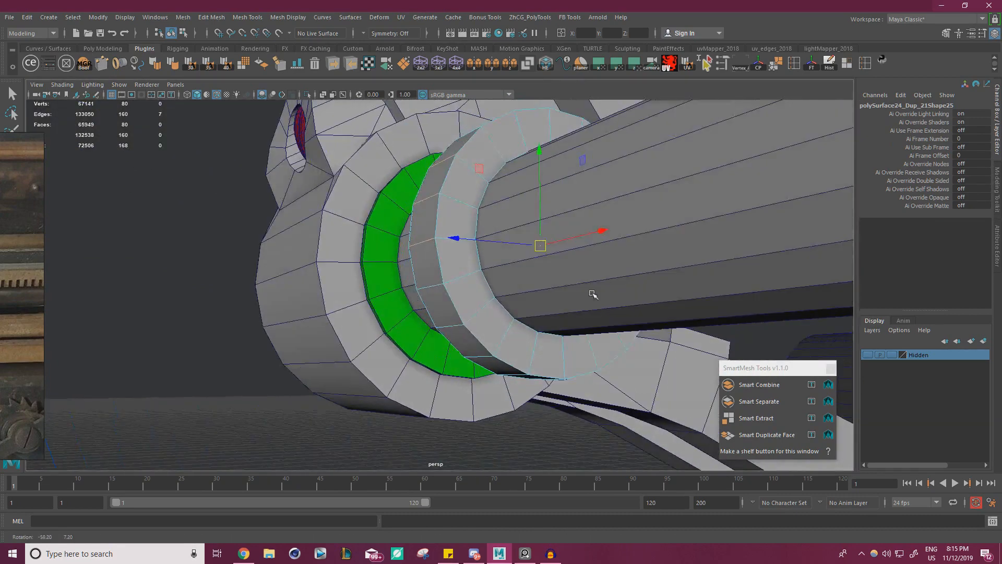
pyautogui.press('Delete')
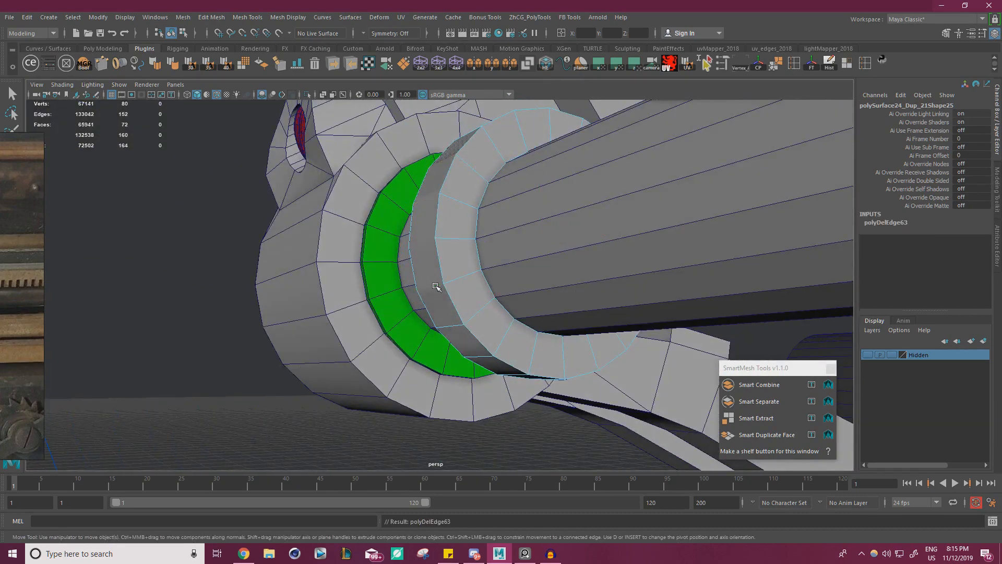
pyautogui.hotkey('ctrl', 'z')
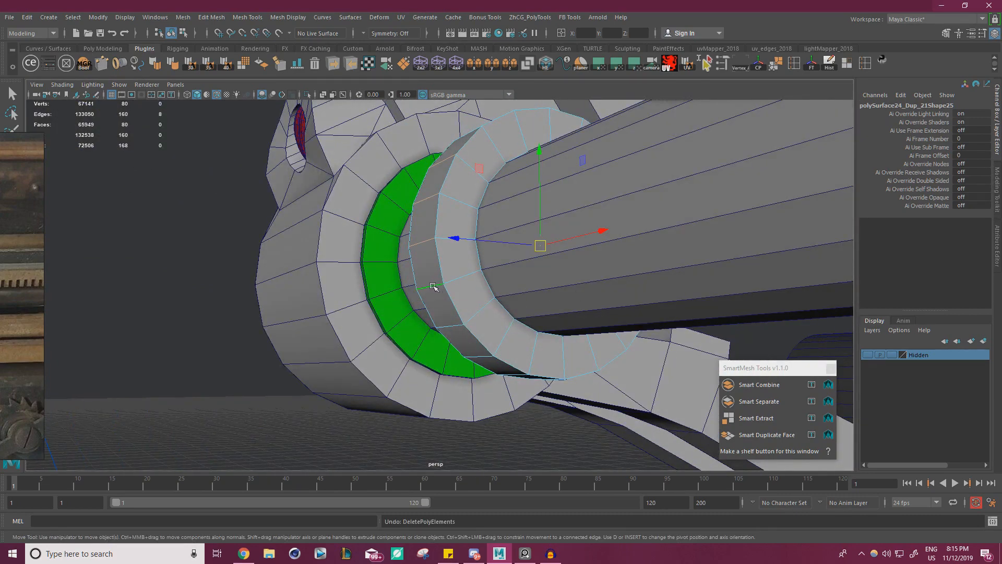
# Flatten two opposite sides of the ring by deleting four edge loops on each side, excluding the edges inside the hole.
pyautogui.doubleClick(430, 286)
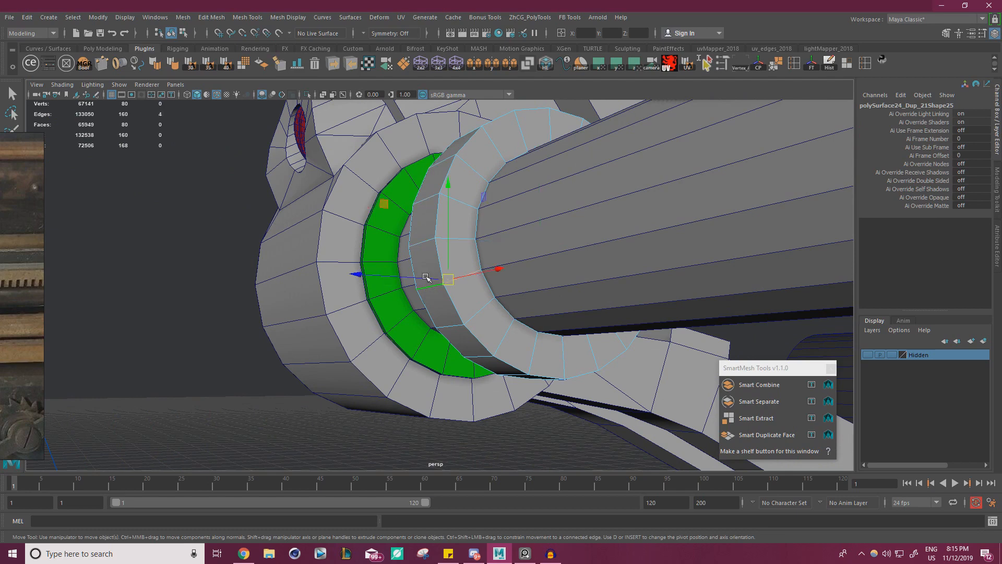
pyautogui.keyDown('shift'); pyautogui.doubleClick(417, 247); pyautogui.keyUp('shift')
pyautogui.keyDown('shift'); pyautogui.doubleClick(424, 201); pyautogui.keyUp('shift')
pyautogui.keyDown('alt'); pyautogui.moveTo(431, 220); pyautogui.dragTo(437, 208); pyautogui.keyUp('alt')
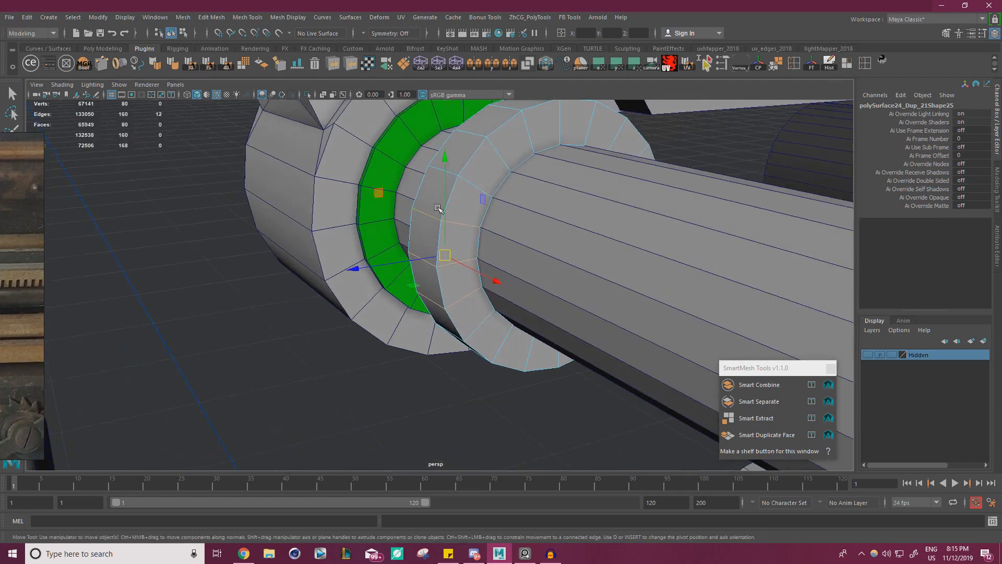
pyautogui.keyDown('shift'); pyautogui.doubleClick(438, 169); pyautogui.keyUp('shift')
pyautogui.keyDown('alt'); pyautogui.moveTo(565, 201); pyautogui.dragTo(521, 207); pyautogui.keyUp('alt')
pyautogui.keyDown('alt'); pyautogui.moveTo(522, 208); pyautogui.dragTo(433, 216, button='middle'); pyautogui.keyUp('alt')
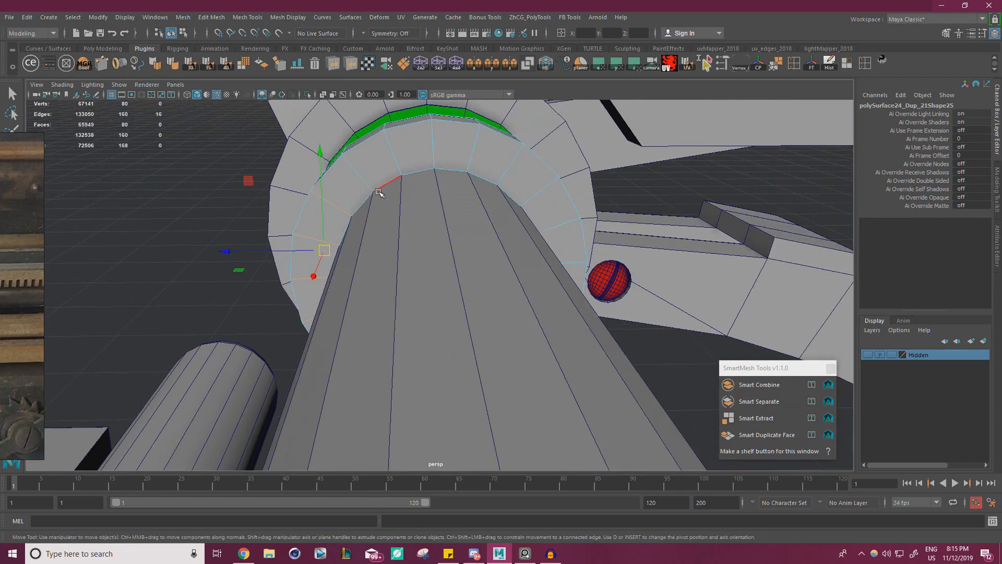
pyautogui.keyDown('alt'); pyautogui.moveTo(440, 155); pyautogui.dragTo(435, 152); pyautogui.keyUp('alt')
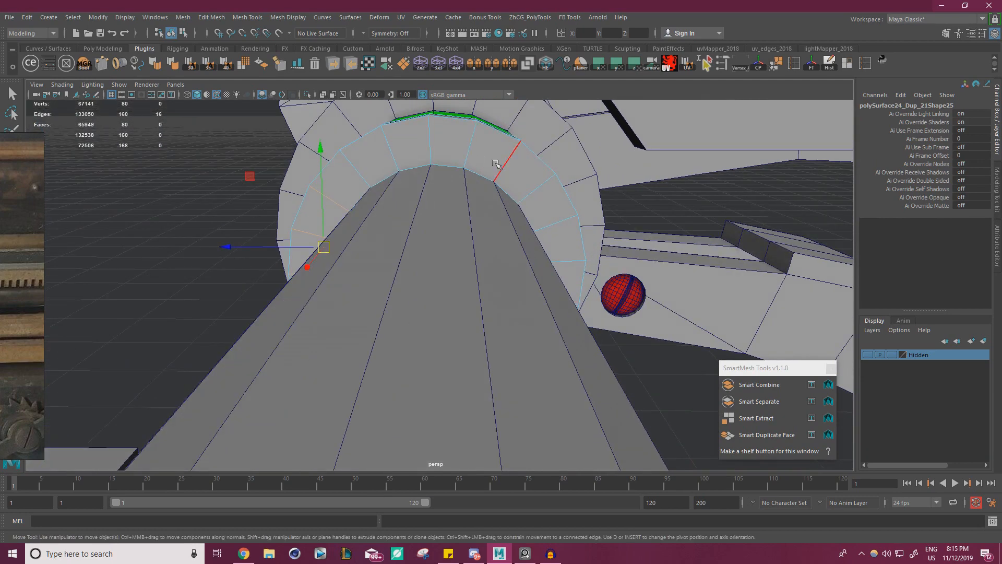
pyautogui.keyDown('shift'); pyautogui.doubleClick(535, 185); pyautogui.keyUp('shift')
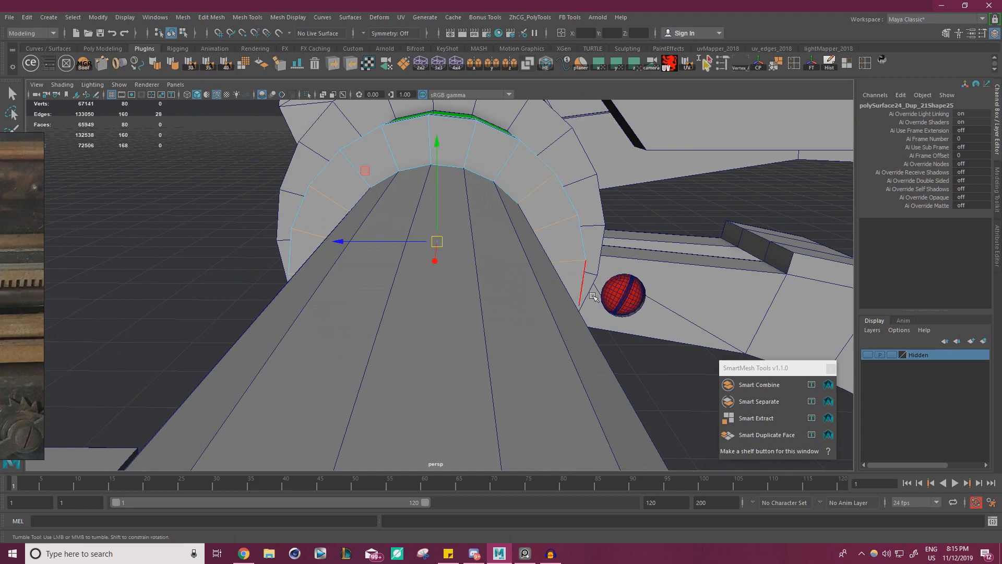
pyautogui.keyDown('alt'); pyautogui.moveTo(594, 296); pyautogui.dragTo(544, 337); pyautogui.keyUp('alt')
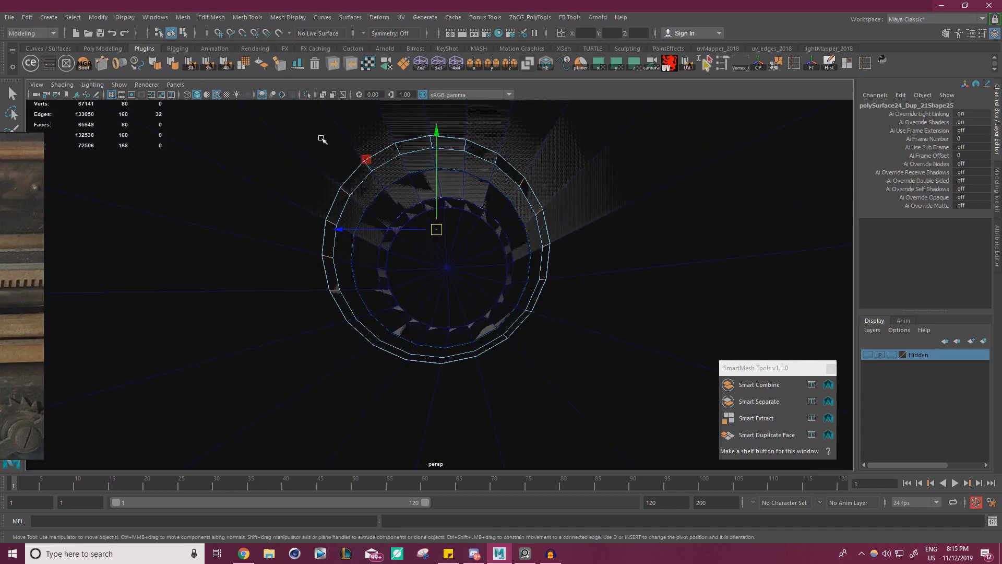
pyautogui.keyDown('alt'); pyautogui.moveTo(314, 136); pyautogui.dragTo(527, 267); pyautogui.keyUp('alt')
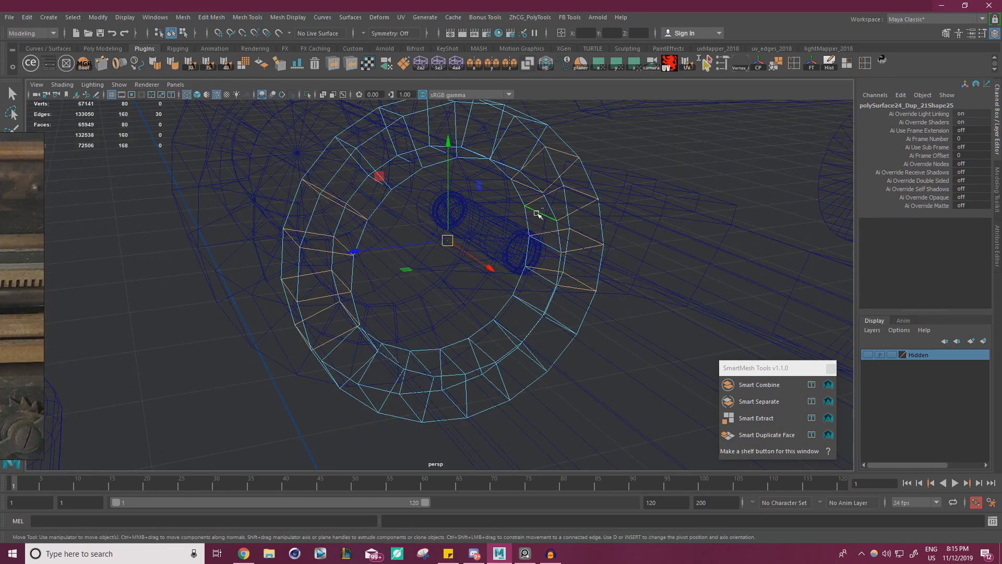
pyautogui.keyDown('alt'); pyautogui.moveTo(490, 216); pyautogui.dragTo(502, 277); pyautogui.keyUp('alt')
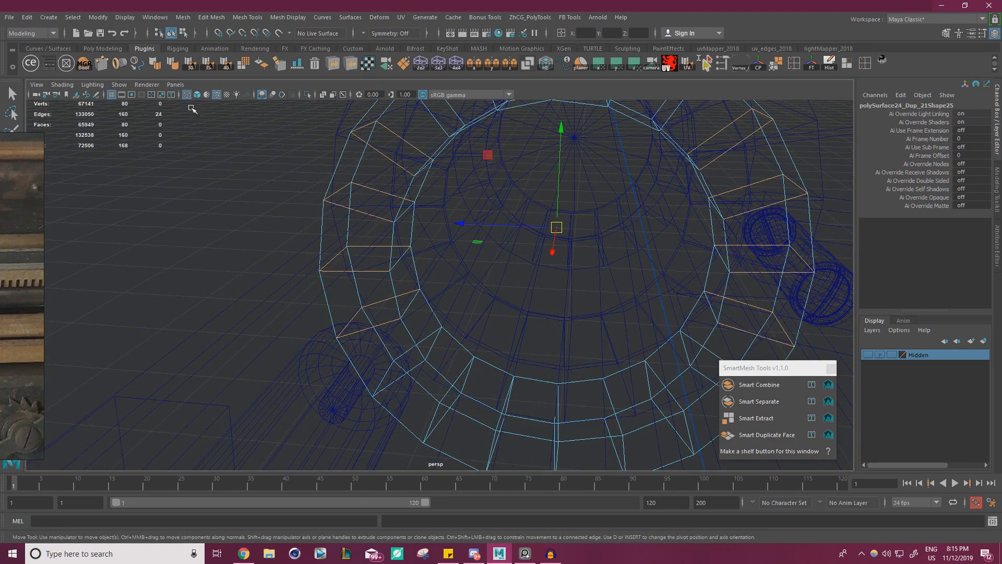
pyautogui.press('5')
pyautogui.moveTo(192, 108)
pyautogui.keyDown('alt'); pyautogui.mouseDown()
pyautogui.moveTo(293, 143)
pyautogui.moveTo(385, 217)
pyautogui.moveTo(400, 194)
pyautogui.mouseUp(); pyautogui.keyUp('alt')
pyautogui.press('Delete')
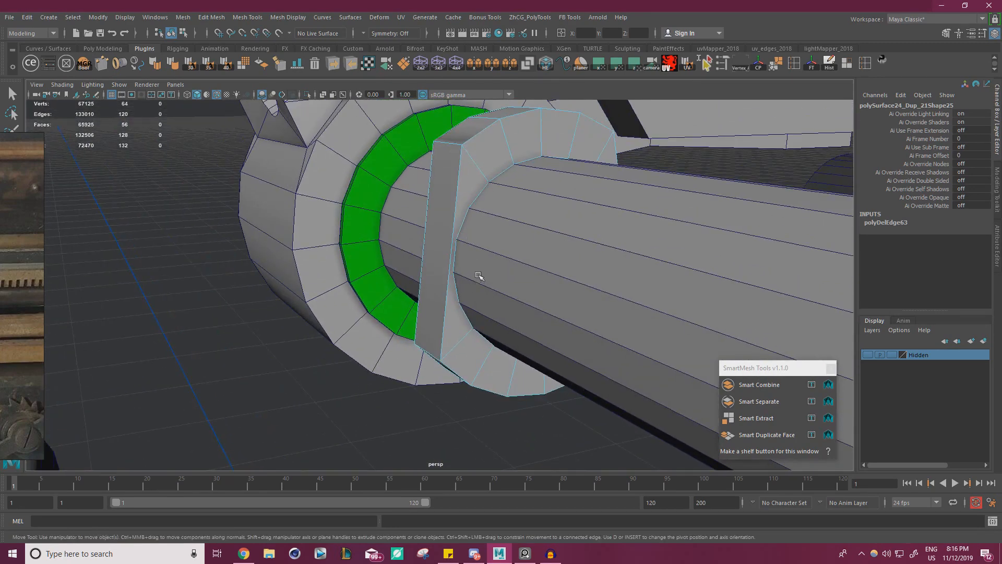
# Scale the ring's two flat side faces closer together across the rod and slightly shorter in height.
pyautogui.keyDown('alt'); pyautogui.moveTo(478, 276); pyautogui.dragTo(479, 199); pyautogui.keyUp('alt')
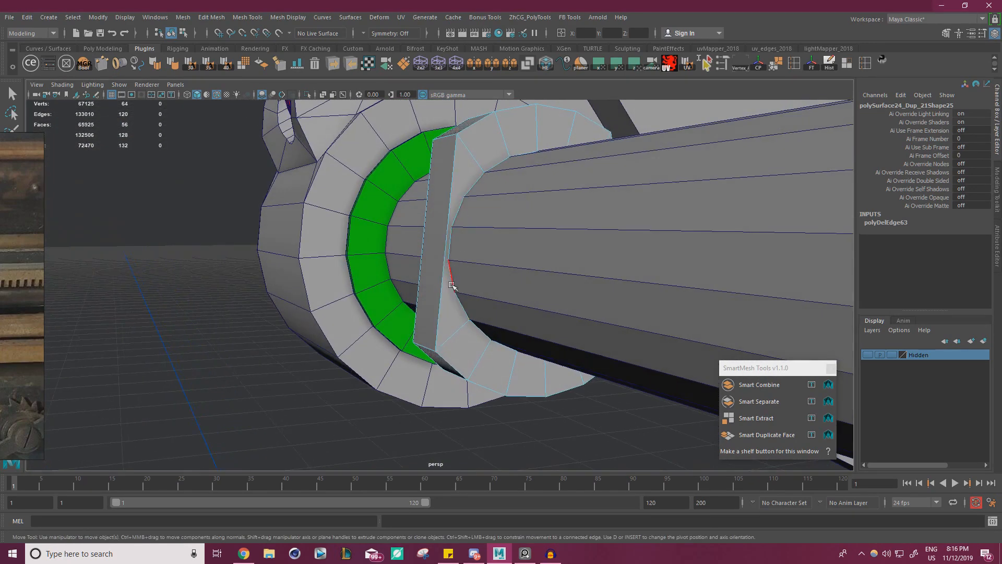
pyautogui.keyDown('alt'); pyautogui.moveTo(452, 282); pyautogui.dragTo(578, 273); pyautogui.keyUp('alt')
pyautogui.click(452, 246)
pyautogui.press('r')
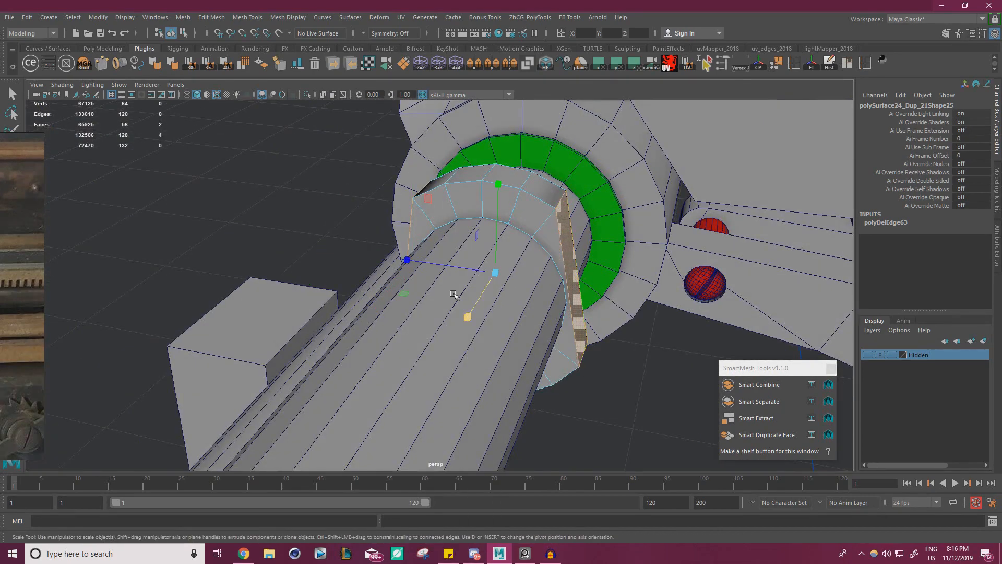
pyautogui.moveTo(406, 258); pyautogui.dragTo(515, 231)
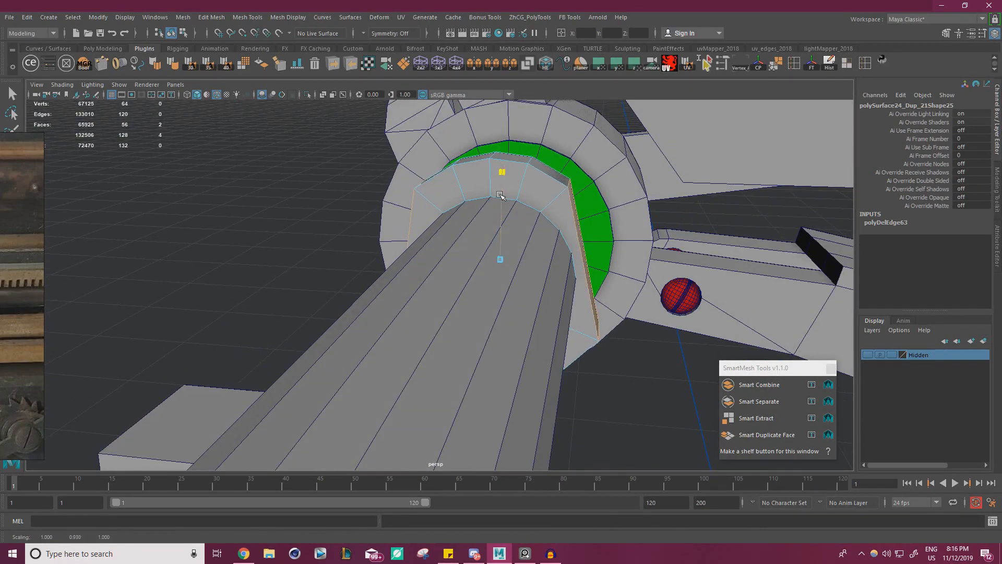
pyautogui.keyDown('alt'); pyautogui.moveTo(501, 194); pyautogui.dragTo(571, 226); pyautogui.keyUp('alt')
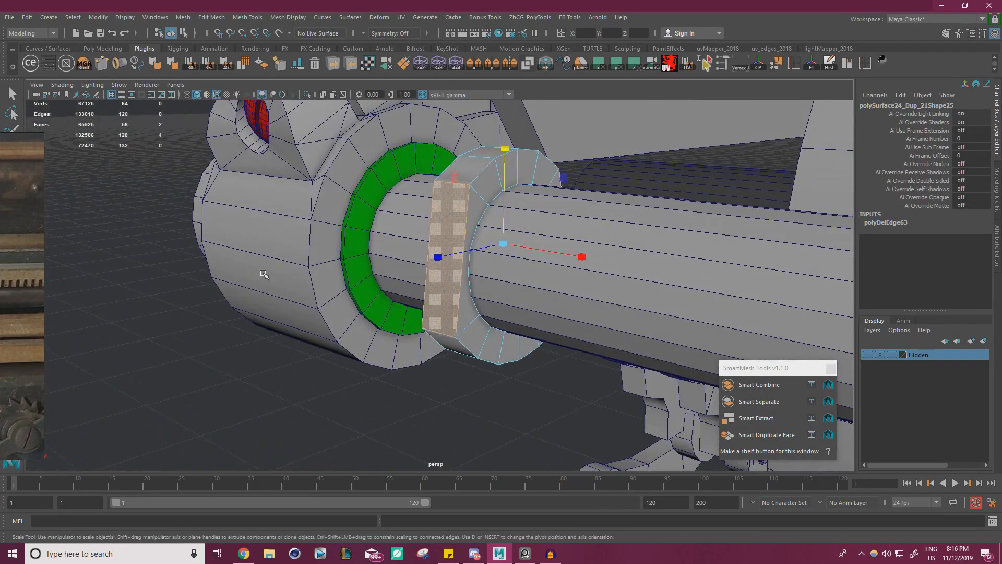
# Compare the flattened ring with the reference photo, move the photo off the viewport, and return the ring to object mode.
pyautogui.moveTo(22, 261); pyautogui.dragTo(832, 275, button='right')
pyautogui.moveTo(249, 268); pyautogui.dragTo(0, 300, button='right')
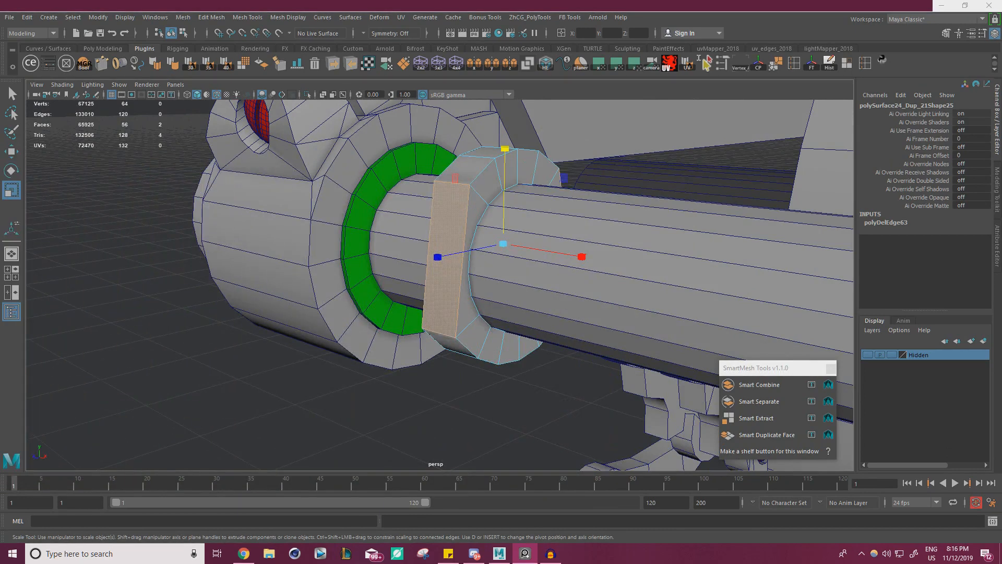
pyautogui.keyDown('alt'); pyautogui.moveTo(515, 274); pyautogui.dragTo(497, 255); pyautogui.keyUp('alt')
pyautogui.moveTo(470, 218); pyautogui.dragTo(516, 203, button='right')
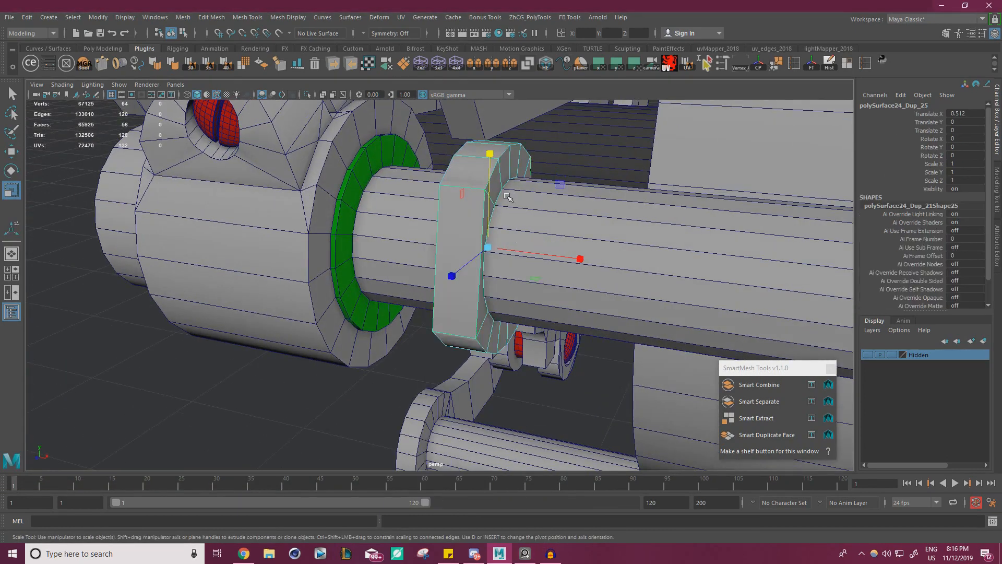
# Rotate the flat-sided ring -12.876 degrees about the rod's axis and shift it slightly along the rod toward the green washer.
pyautogui.press('e')
pyautogui.moveTo(480, 238); pyautogui.dragTo(484, 218)
pyautogui.press('r')
pyautogui.hotkey('ctrl', 'z')
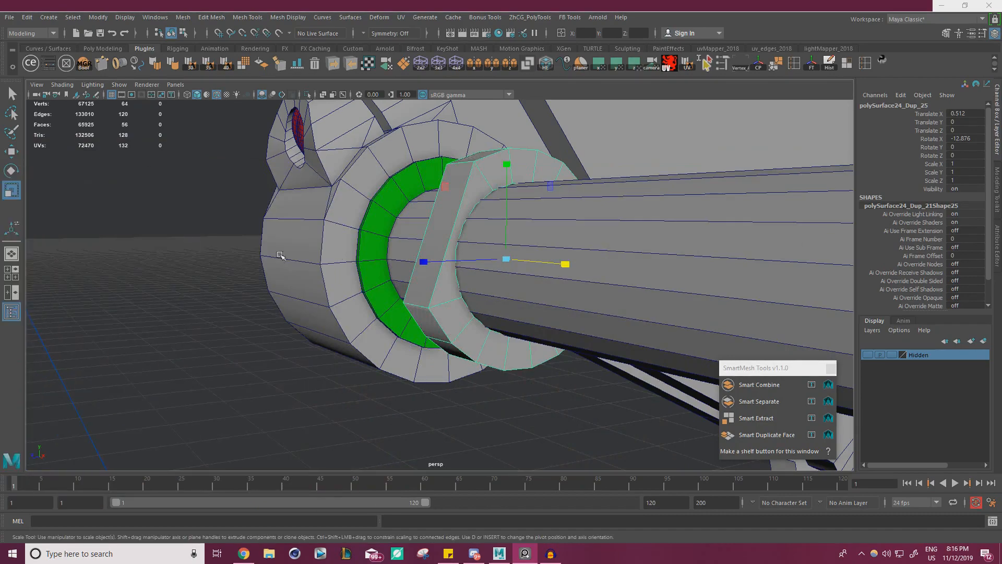
pyautogui.keyDown('alt'); pyautogui.moveTo(525, 358); pyautogui.dragTo(313, 303, button='right'); pyautogui.keyUp('alt')
pyautogui.keyDown('alt'); pyautogui.moveTo(313, 302); pyautogui.dragTo(522, 326); pyautogui.keyUp('alt')
pyautogui.moveTo(550, 255); pyautogui.dragTo(526, 240)
pyautogui.press('w')
pyautogui.scroll(2, 566, 246)
pyautogui.press('r')
# Slide the flat-sided ring along the rod closer to the green washer.
pyautogui.press('w')
pyautogui.click(332, 213)
pyautogui.press('r')
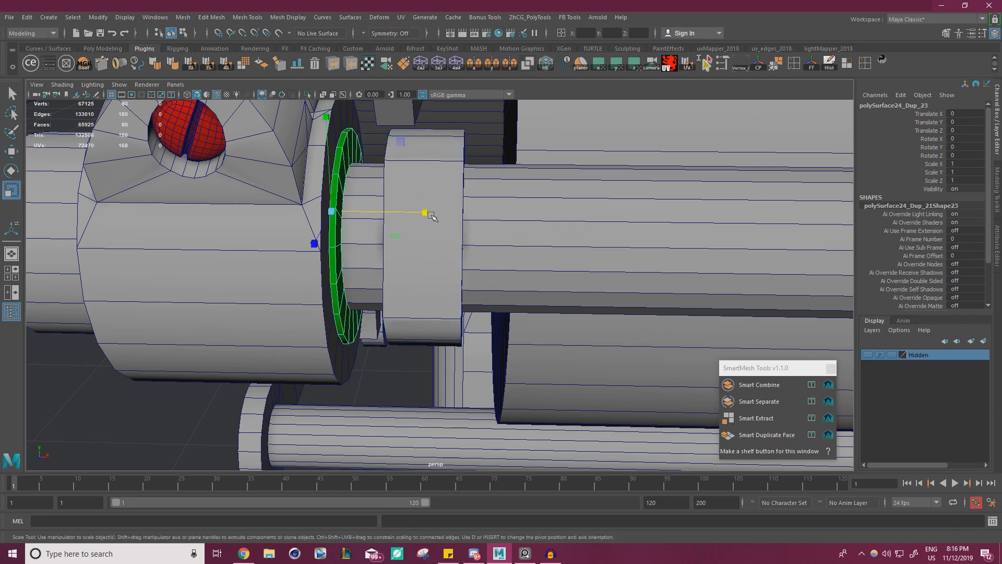
pyautogui.press('w')
pyautogui.click(421, 257)
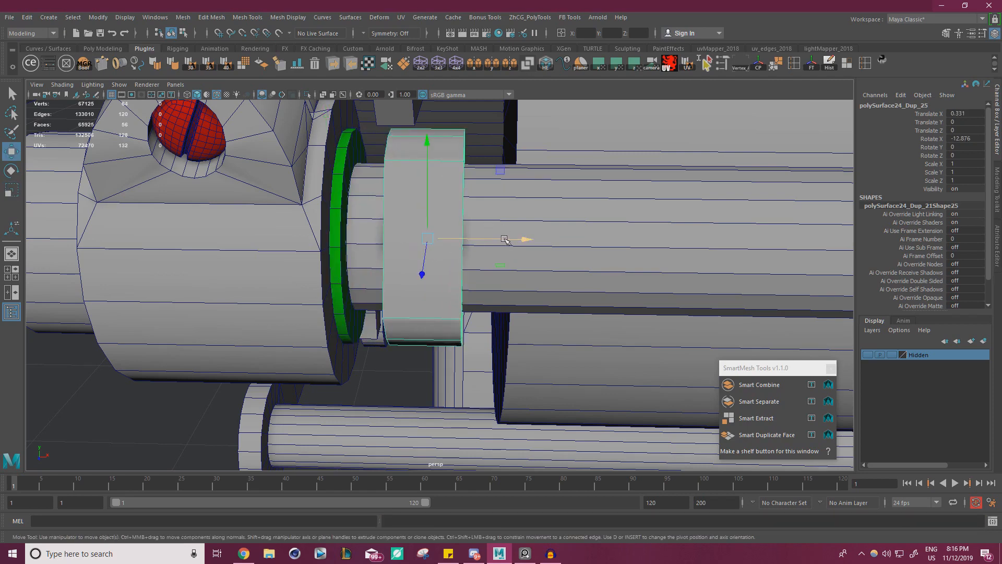
pyautogui.moveTo(505, 240); pyautogui.dragTo(484, 240)
# Duplicate the flat-sided ring and move the copy along the rod to sit beside the green washer at the opposite end.
pyautogui.keyDown('alt'); pyautogui.moveTo(483, 240); pyautogui.dragTo(157, 298, button='right'); pyautogui.keyUp('alt')
pyautogui.keyDown('alt'); pyautogui.moveTo(511, 272); pyautogui.dragTo(349, 244, button='middle'); pyautogui.keyUp('alt')
pyautogui.hotkey('ctrl', 'd')
pyautogui.moveTo(370, 253); pyautogui.dragTo(823, 258)
pyautogui.keyDown('alt'); pyautogui.moveTo(767, 284); pyautogui.dragTo(308, 245, button='middle'); pyautogui.keyUp('alt')
pyautogui.keyDown('alt'); pyautogui.moveTo(308, 246); pyautogui.dragTo(459, 240, button='right'); pyautogui.keyUp('alt')
pyautogui.moveTo(459, 239); pyautogui.dragTo(716, 250)
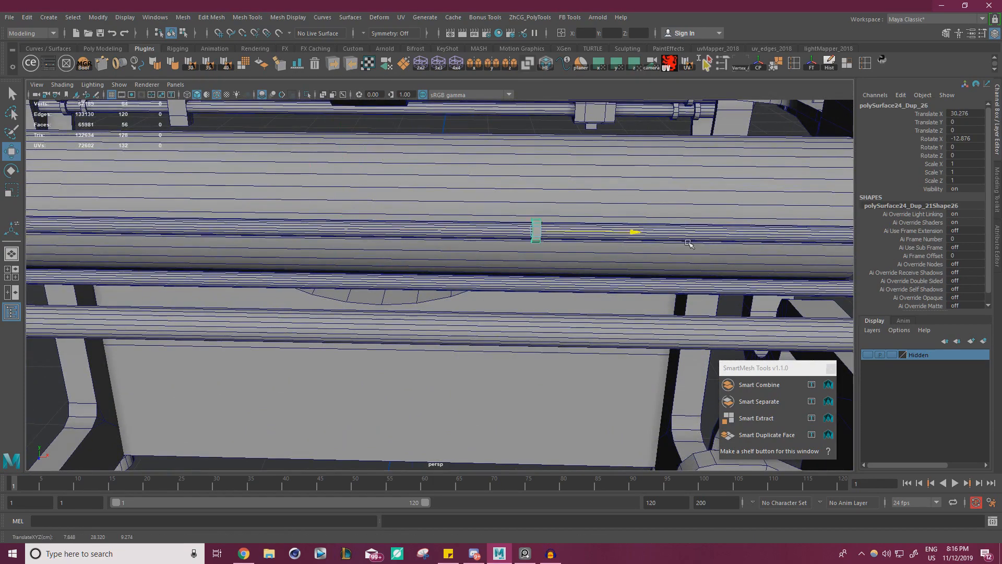
pyautogui.keyDown('alt'); pyautogui.moveTo(653, 257); pyautogui.dragTo(311, 272, button='middle'); pyautogui.keyUp('alt')
pyautogui.keyDown('alt'); pyautogui.moveTo(311, 272); pyautogui.dragTo(447, 286, button='right'); pyautogui.keyUp('alt')
pyautogui.moveTo(408, 238); pyautogui.dragTo(725, 246)
pyautogui.keyDown('alt'); pyautogui.moveTo(736, 294); pyautogui.dragTo(599, 293, button='middle'); pyautogui.keyUp('alt')
pyautogui.keyDown('alt'); pyautogui.moveTo(599, 293); pyautogui.dragTo(794, 293, button='right'); pyautogui.keyUp('alt')
pyautogui.keyDown('alt'); pyautogui.moveTo(679, 246); pyautogui.dragTo(522, 269, button='middle'); pyautogui.keyUp('alt')
pyautogui.keyDown('alt'); pyautogui.moveTo(522, 269); pyautogui.dragTo(594, 263, button='right'); pyautogui.keyUp('alt')
pyautogui.keyDown('alt'); pyautogui.moveTo(595, 263); pyautogui.dragTo(571, 306, button='middle'); pyautogui.keyUp('alt')
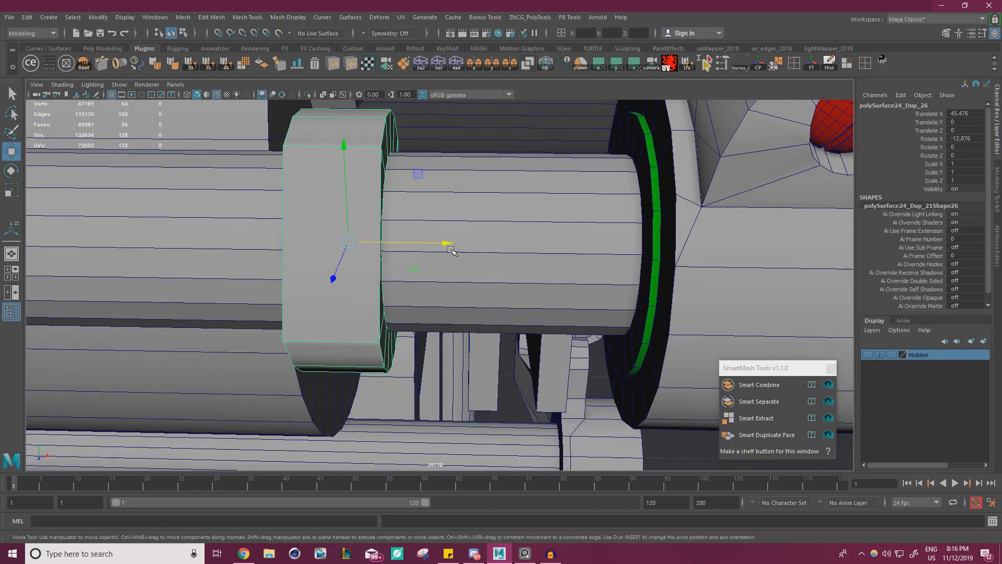
pyautogui.moveTo(445, 243); pyautogui.dragTo(654, 223)
# Scale the opposite end's green washer along the rod, and nudge the copied ring into place beside it.
pyautogui.click(654, 223)
pyautogui.press('r')
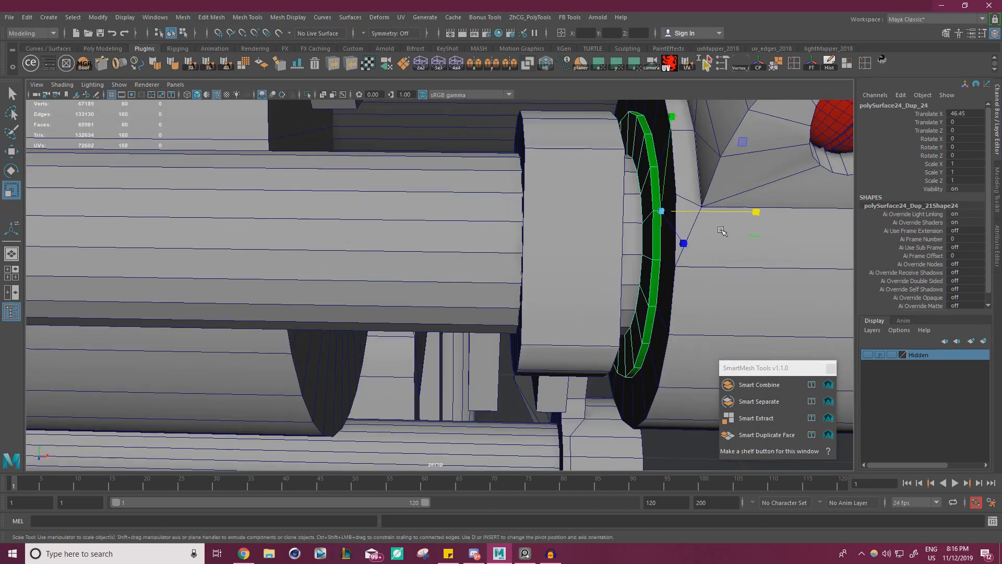
pyautogui.moveTo(721, 213); pyautogui.dragTo(862, 228)
pyautogui.press('w')
pyautogui.keyDown('alt'); pyautogui.moveTo(696, 253); pyautogui.dragTo(572, 337, button='right'); pyautogui.keyUp('alt')
pyautogui.keyDown('alt'); pyautogui.moveTo(493, 303); pyautogui.dragTo(642, 316, button='right'); pyautogui.keyUp('alt')
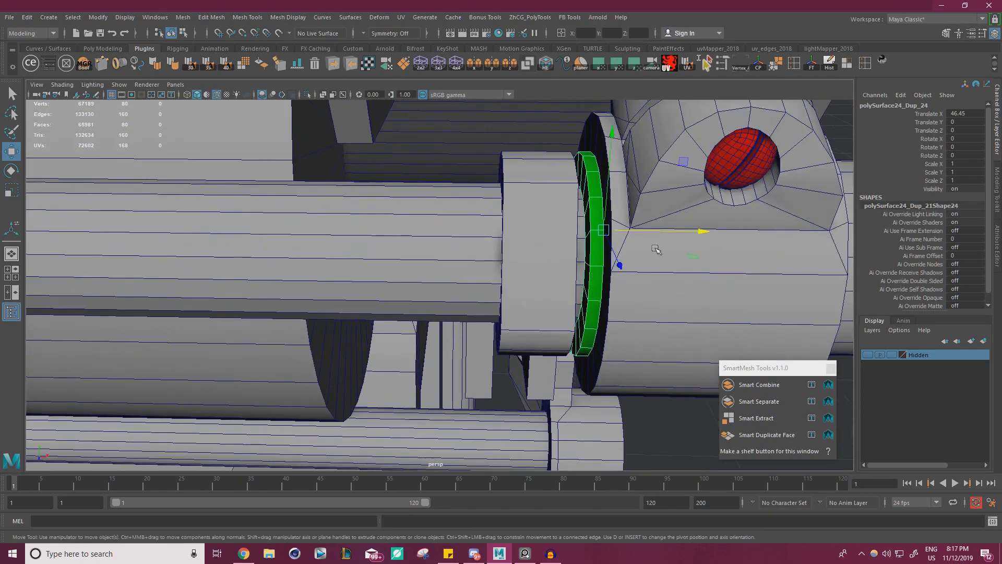
pyautogui.keyDown('alt'); pyautogui.moveTo(656, 365); pyautogui.dragTo(470, 381, button='right'); pyautogui.keyUp('alt')
pyautogui.click(634, 393)
pyautogui.keyDown('alt'); pyautogui.moveTo(470, 381); pyautogui.dragTo(454, 351); pyautogui.keyUp('alt')
pyautogui.click(496, 267)
pyautogui.moveTo(535, 259); pyautogui.dragTo(538, 259)
pyautogui.click(572, 359)
# Examine the coil spring and its end collars on the rod in the reference photo, then move the photo off the viewport.
pyautogui.keyDown('alt'); pyautogui.moveTo(573, 359); pyautogui.dragTo(183, 337, button='right'); pyautogui.keyUp('alt')
pyautogui.keyDown('alt'); pyautogui.moveTo(183, 337); pyautogui.dragTo(407, 306, button='middle'); pyautogui.keyUp('alt')
pyautogui.moveTo(1, 287); pyautogui.dragTo(529, 304, button='right')
pyautogui.scroll(-4, 387, 297)
pyautogui.scroll(-3, 229, 289)
pyautogui.scroll(6, 292, 293)
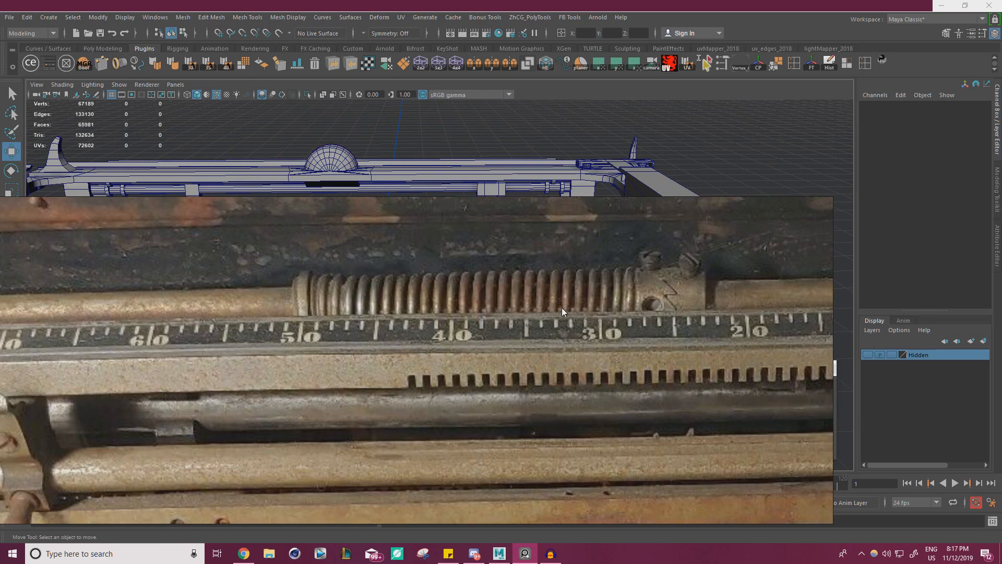
pyautogui.scroll(2, 666, 293)
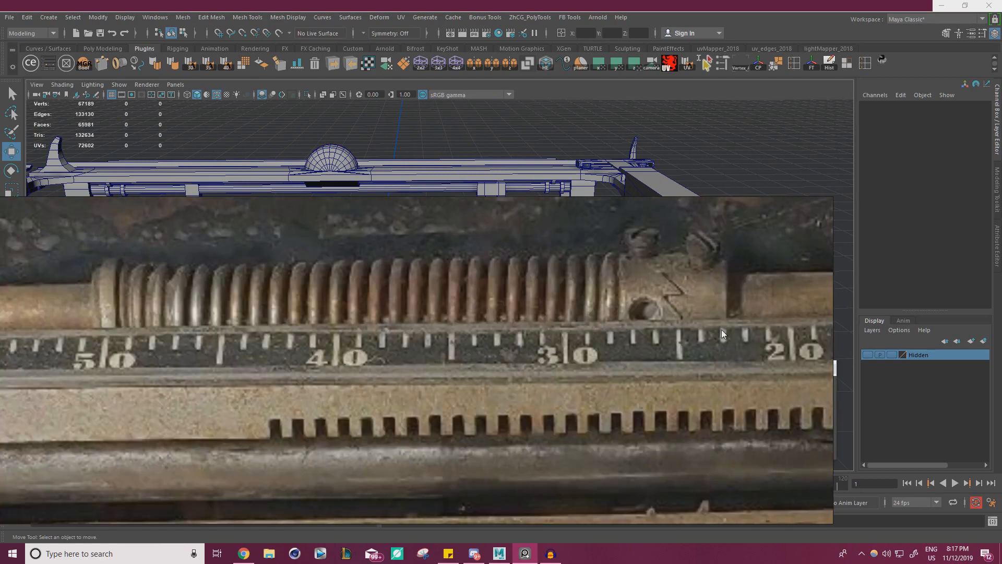
pyautogui.moveTo(127, 265); pyautogui.dragTo(272, 287)
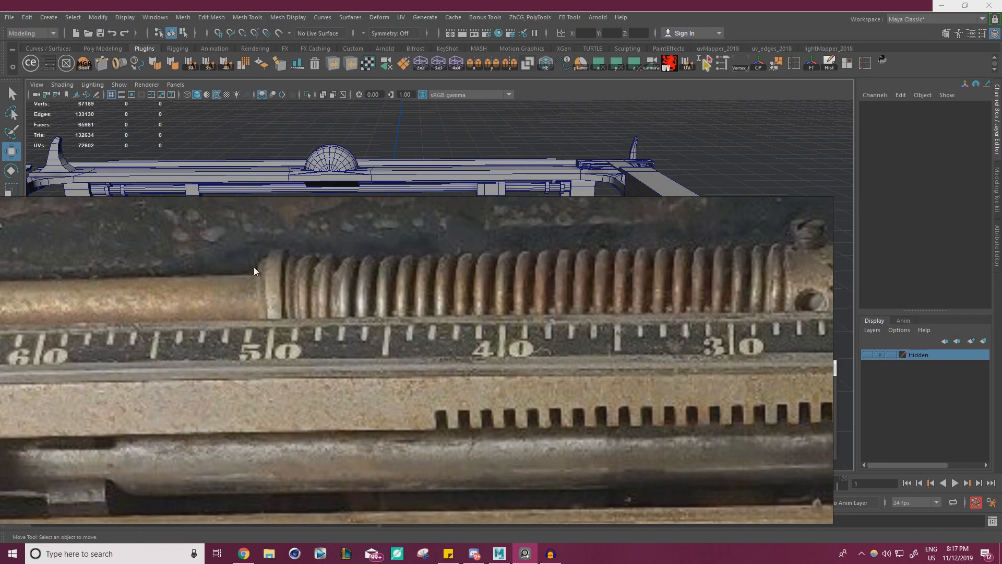
pyautogui.scroll(1, 264, 296)
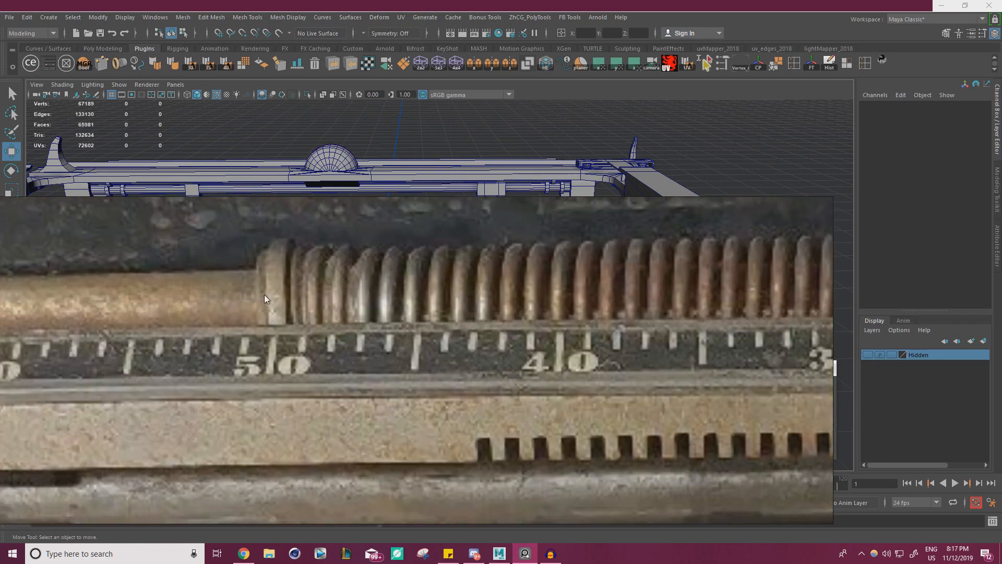
pyautogui.scroll(-3, 264, 294)
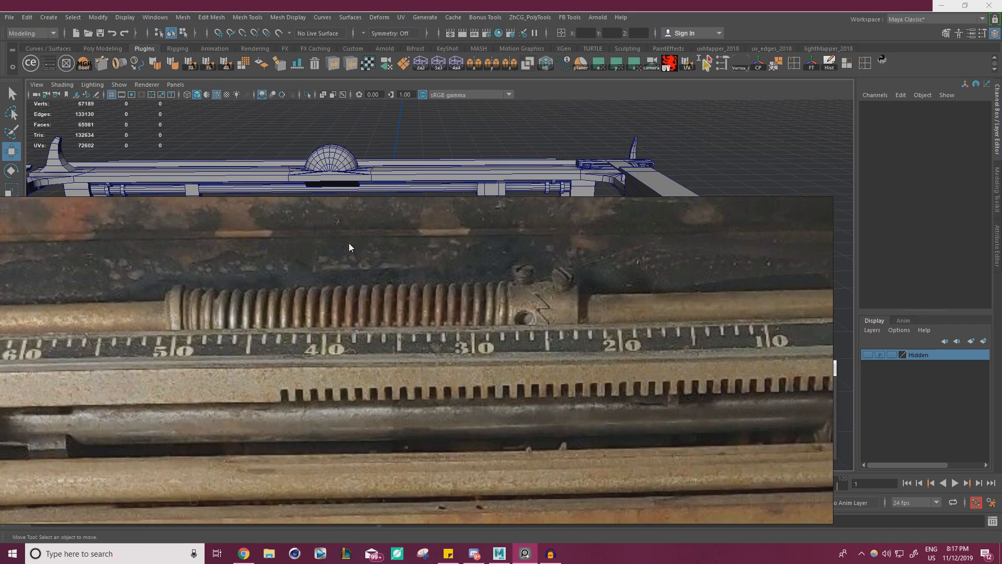
pyautogui.moveTo(349, 243); pyautogui.dragTo(1, 209, button='right')
# Insert an edge loop around the middle of the long rod with Multi-Cut.
pyautogui.keyDown('alt'); pyautogui.moveTo(210, 277); pyautogui.dragTo(556, 287, button='middle'); pyautogui.keyUp('alt')
pyautogui.keyDown('alt'); pyautogui.moveTo(558, 287); pyautogui.dragTo(423, 271); pyautogui.keyUp('alt')
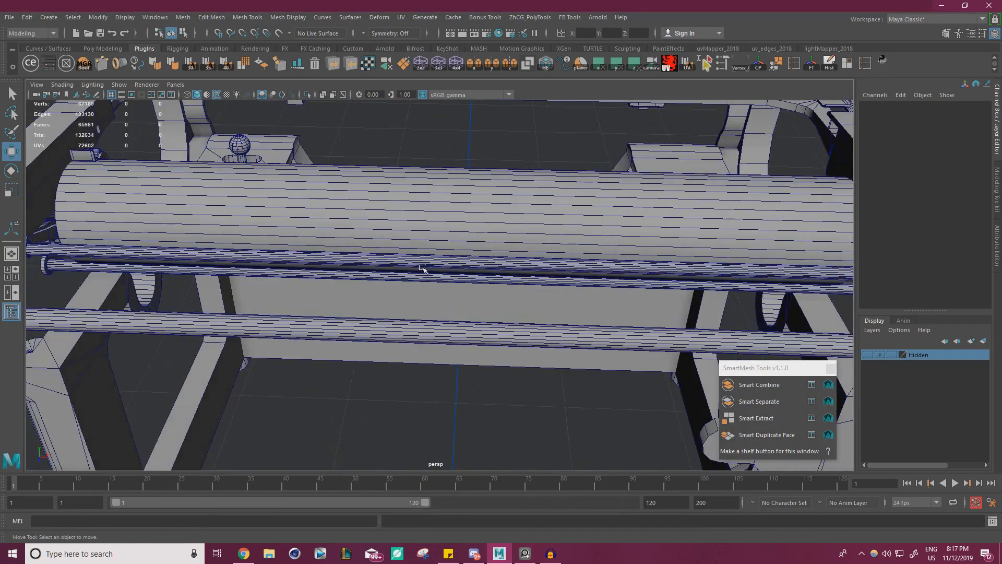
pyautogui.click(423, 264)
pyautogui.keyDown('alt'); pyautogui.moveTo(571, 338); pyautogui.dragTo(397, 313, button='right'); pyautogui.keyUp('alt')
pyautogui.keyDown('alt'); pyautogui.moveTo(397, 313); pyautogui.dragTo(384, 322); pyautogui.keyUp('alt')
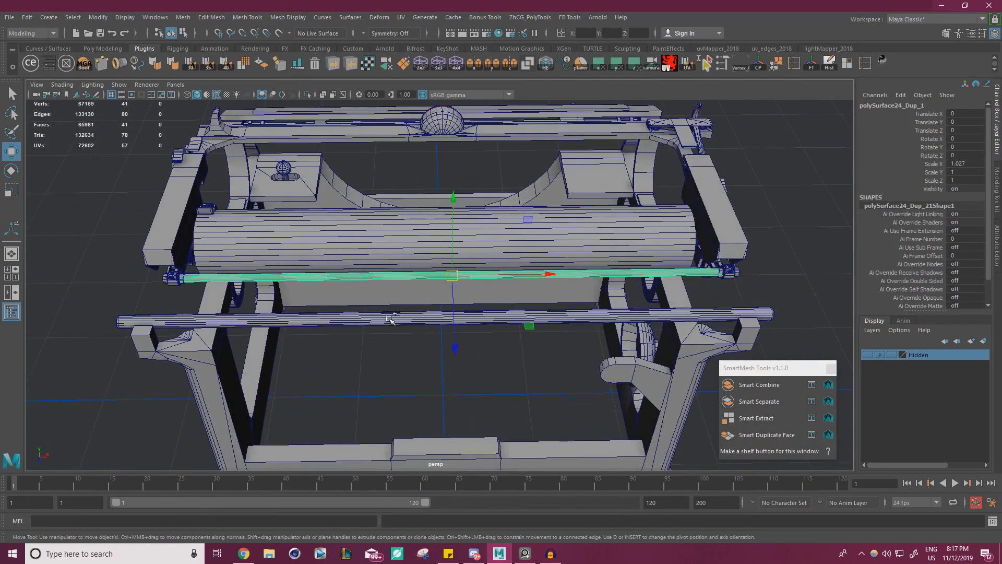
pyautogui.hotkey('ctrl', 'shift', 'x')
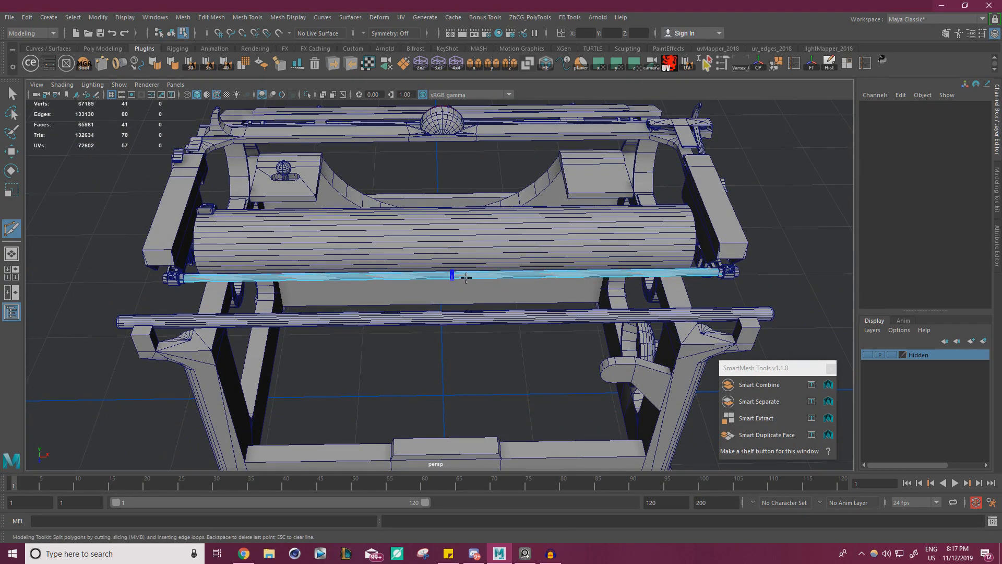
pyautogui.press('w')
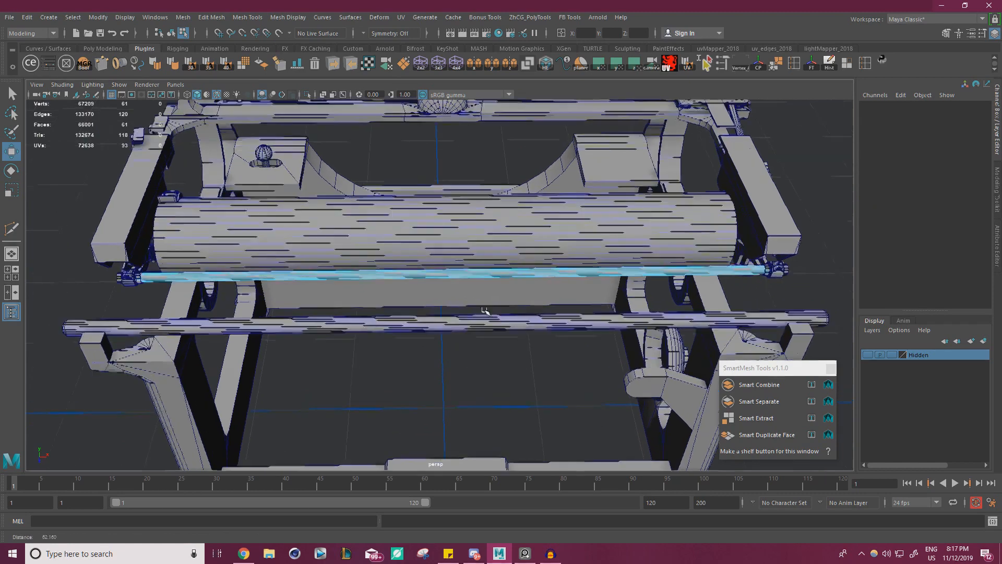
# Bevel the rod's middle edge loop with a fraction of 0.1 and one segment.
pyautogui.scroll(5, 452, 311)
pyautogui.keyDown('alt'); pyautogui.moveTo(451, 308); pyautogui.dragTo(512, 287, button='right'); pyautogui.keyUp('alt')
pyautogui.rightClick(499, 252)
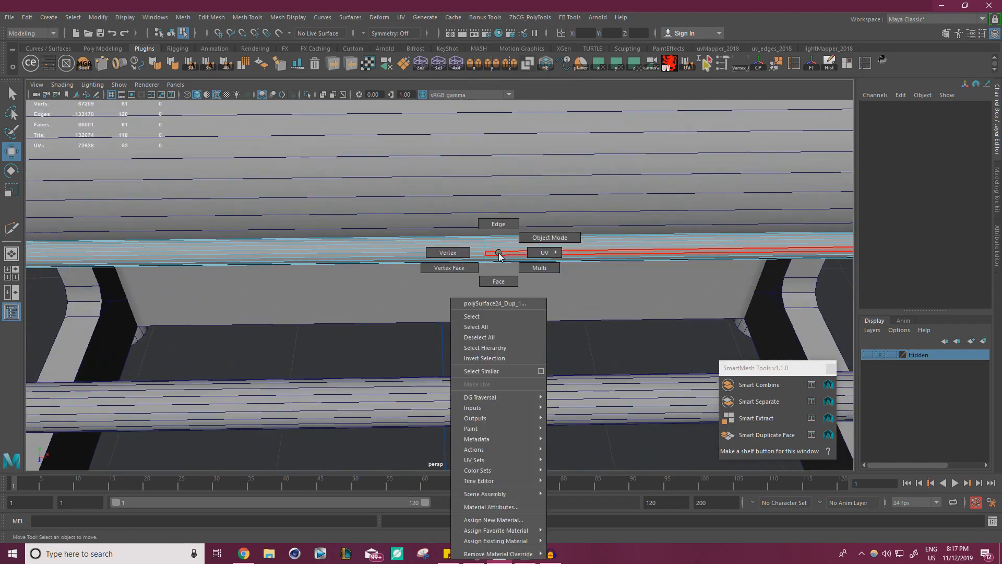
pyautogui.keyDown('alt'); pyautogui.moveTo(499, 253); pyautogui.dragTo(626, 295, button='right'); pyautogui.keyUp('alt')
pyautogui.doubleClick(516, 216)
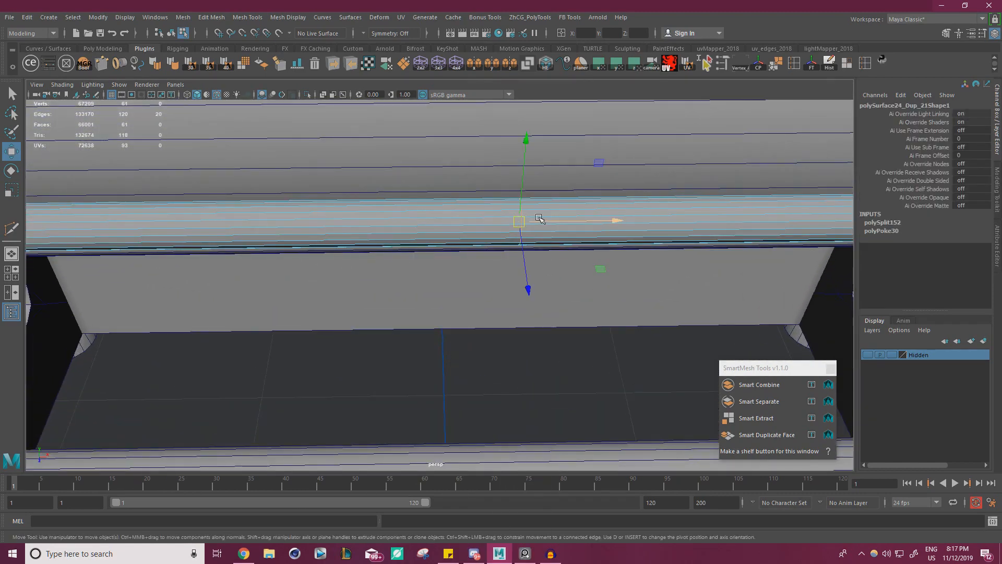
pyautogui.hotkey('ctrl', 'b')
pyautogui.keyDown('alt'); pyautogui.moveTo(540, 219); pyautogui.dragTo(374, 256, button='right'); pyautogui.keyUp('alt')
pyautogui.moveTo(586, 121); pyautogui.dragTo(581, 122)
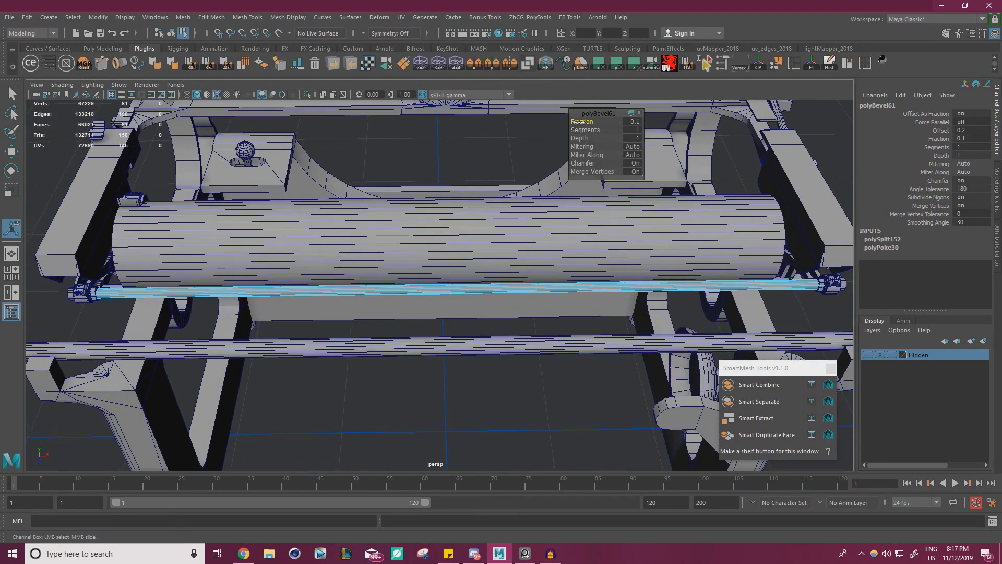
# Select the band of faces between the two beveled loops and assign it the red ModIt colour.
pyautogui.keyDown('alt'); pyautogui.moveTo(361, 246); pyautogui.dragTo(492, 297, button='right'); pyautogui.keyUp('alt')
pyautogui.moveTo(487, 254); pyautogui.dragTo(474, 333, button='right')
pyautogui.press('q')
pyautogui.keyDown('alt'); pyautogui.moveTo(475, 334); pyautogui.dragTo(534, 315); pyautogui.keyUp('alt')
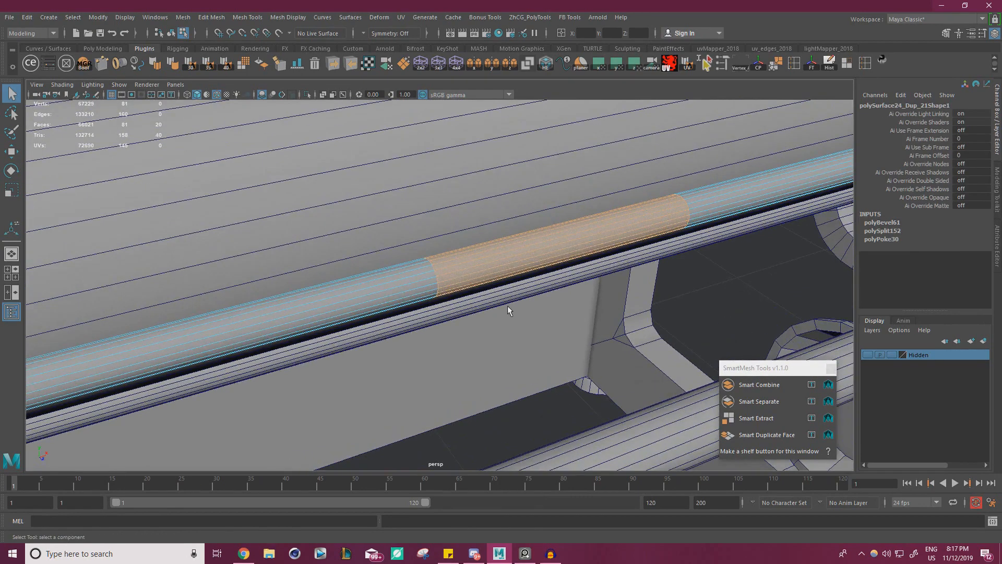
pyautogui.click(52, 66)
pyautogui.click(790, 258)
# Select the vertices at both ends of the red band, scale them apart along the rod, and close ModIt.
pyautogui.rightClick(550, 250)
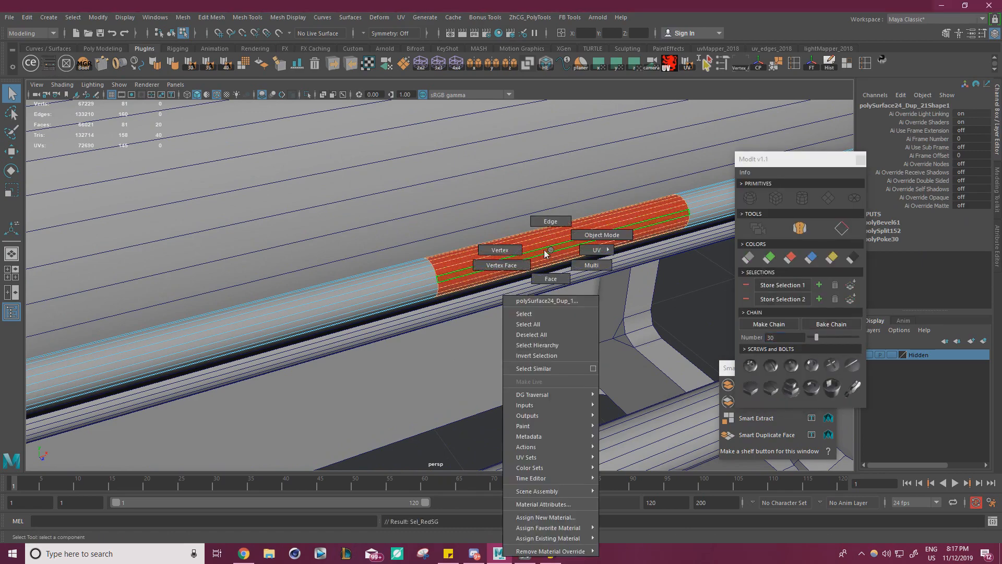
pyautogui.moveTo(545, 250); pyautogui.dragTo(500, 250, button='right')
pyautogui.keyDown('alt'); pyautogui.moveTo(412, 290); pyautogui.dragTo(321, 319); pyautogui.keyUp('alt')
pyautogui.moveTo(335, 365); pyautogui.dragTo(577, 232)
pyautogui.keyDown('alt'); pyautogui.moveTo(536, 225); pyautogui.dragTo(353, 243, button='right'); pyautogui.keyUp('alt')
pyautogui.press('r')
pyautogui.keyDown('alt'); pyautogui.moveTo(455, 274); pyautogui.dragTo(462, 292); pyautogui.keyUp('alt')
pyautogui.keyDown('alt'); pyautogui.moveTo(467, 292); pyautogui.dragTo(605, 307, button='right'); pyautogui.keyUp('alt')
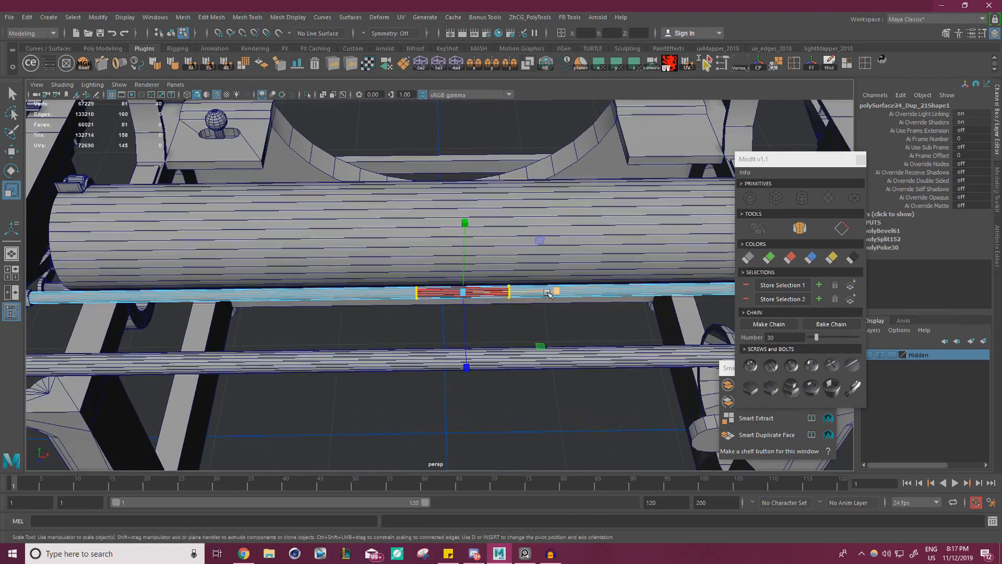
pyautogui.moveTo(548, 293); pyautogui.dragTo(606, 292)
pyautogui.click(860, 158)
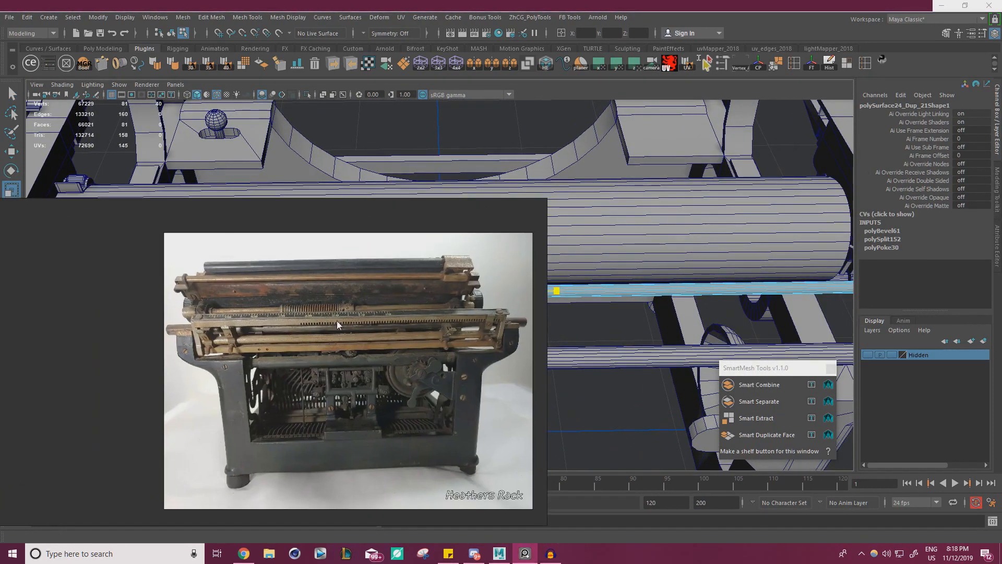
# Scale the red band's end vertices farther apart along the rod to lengthen the spring area.
pyautogui.keyDown('alt'); pyautogui.moveTo(487, 277); pyautogui.dragTo(334, 261, button='right'); pyautogui.keyUp('alt')
pyautogui.keyDown('alt'); pyautogui.moveTo(334, 261); pyautogui.dragTo(326, 265); pyautogui.keyUp('alt')
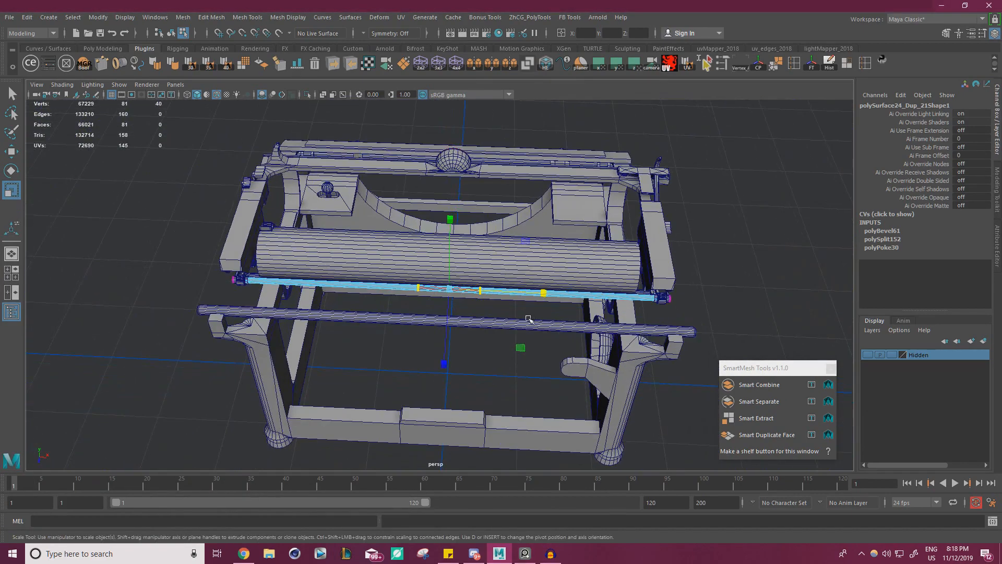
pyautogui.moveTo(543, 295); pyautogui.dragTo(578, 292)
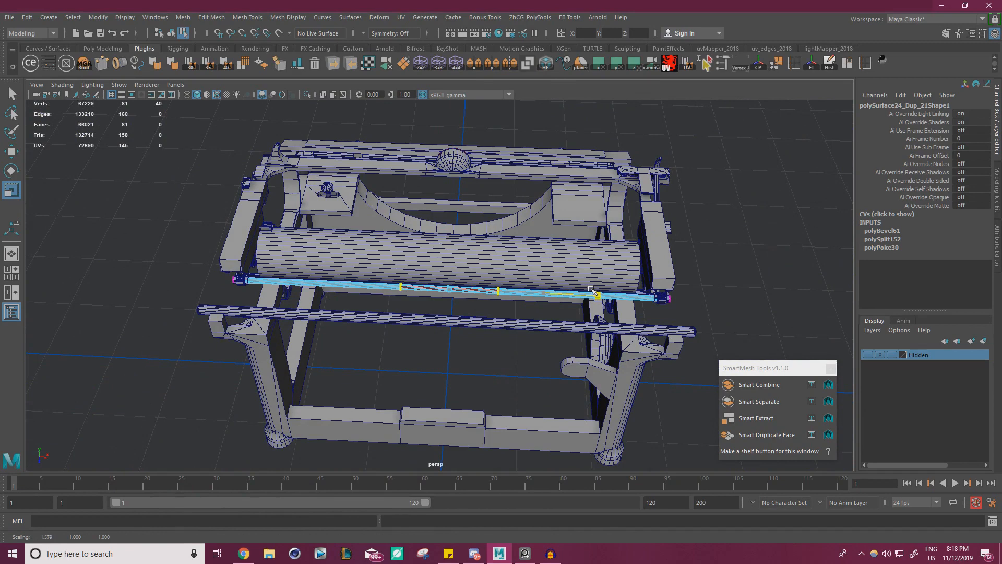
pyautogui.moveTo(600, 292); pyautogui.dragTo(544, 291)
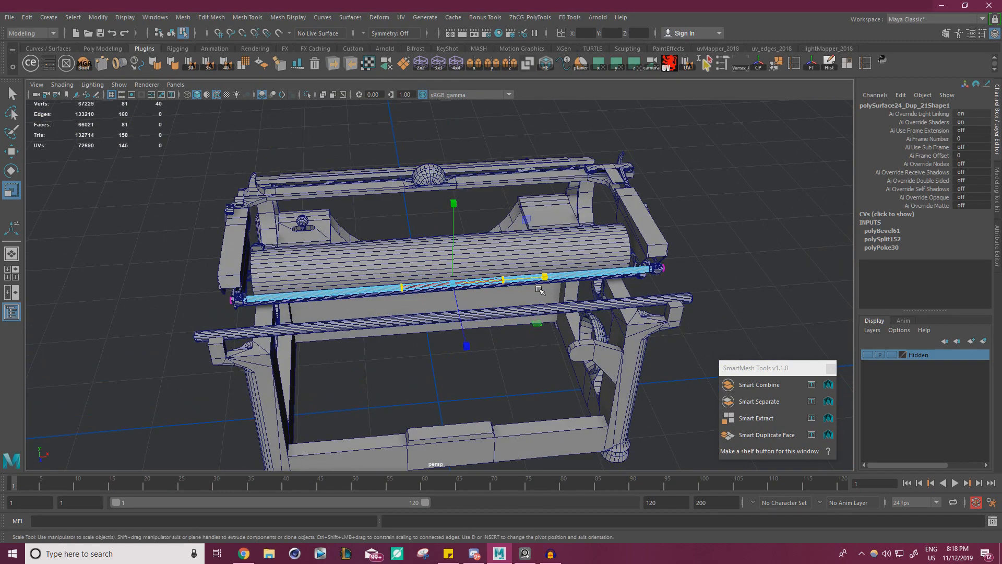
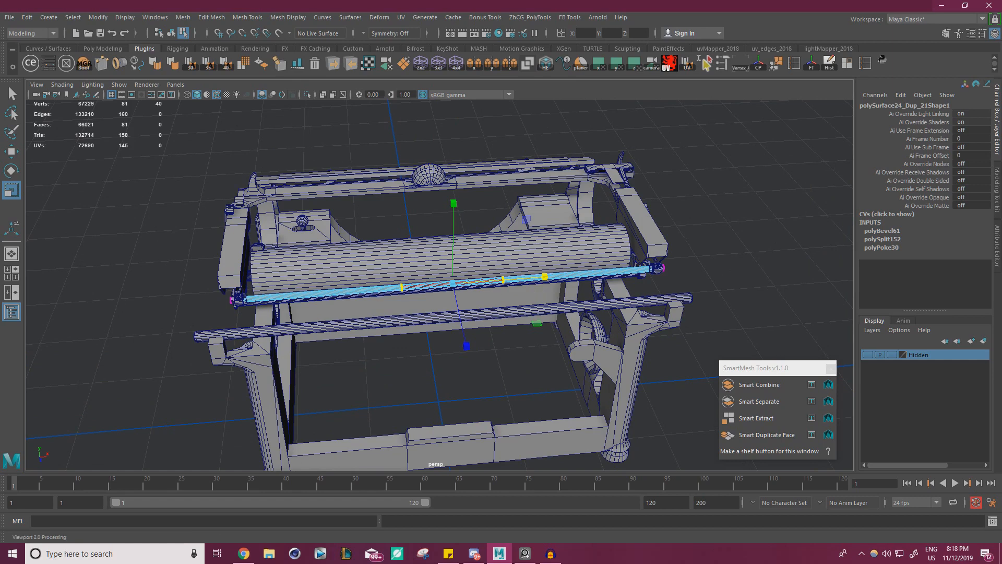
# Compare the red band's length and placement with the spring in the rear-view reference photo, then move the photo aside.
pyautogui.click(525, 552)
pyautogui.scroll(5, 399, 365)
pyautogui.moveTo(441, 279); pyautogui.dragTo(421, 408, button='middle')
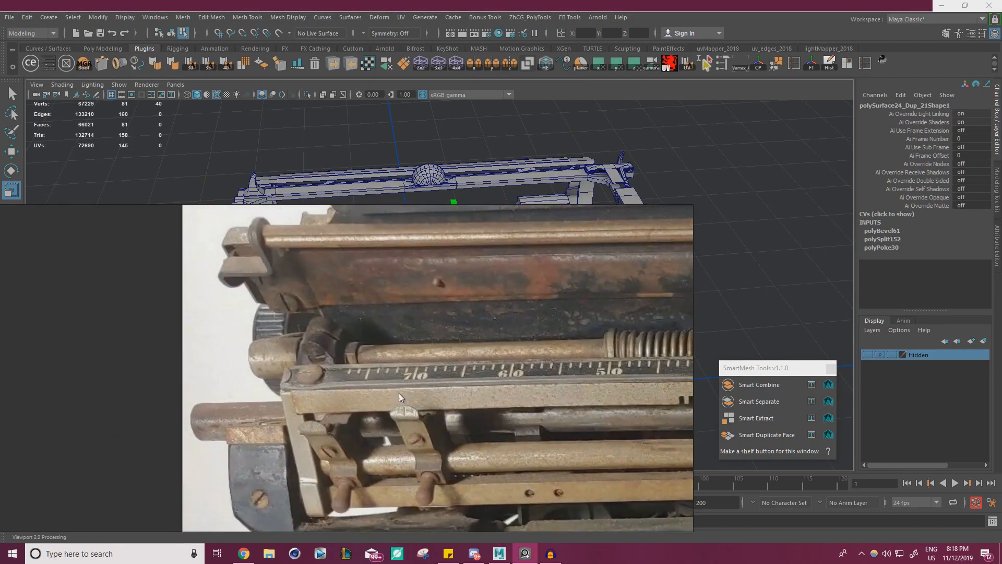
pyautogui.scroll(-4, 398, 393)
pyautogui.scroll(5, 511, 366)
pyautogui.moveTo(511, 366); pyautogui.dragTo(272, 346, button='middle')
pyautogui.scroll(-3, 438, 335)
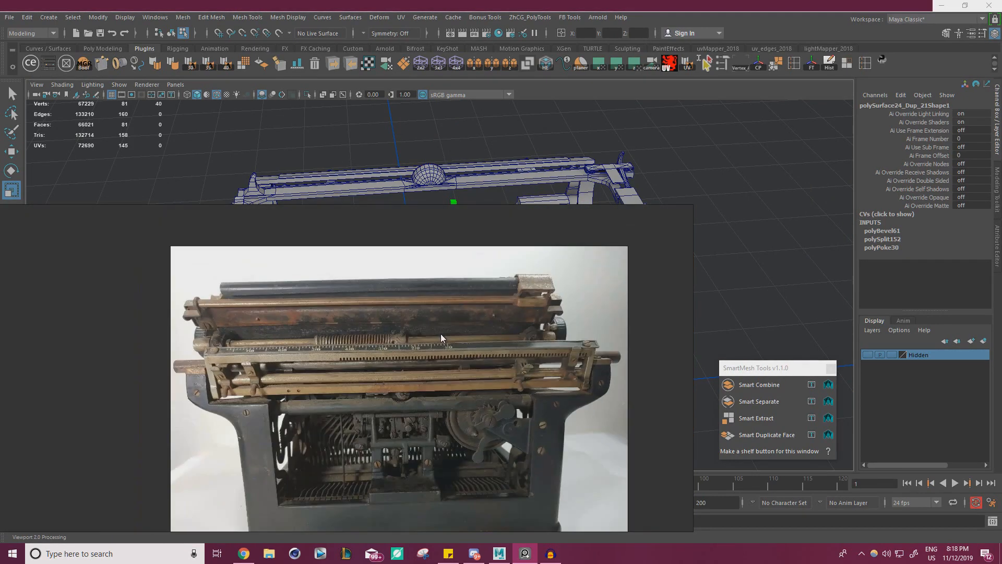
pyautogui.moveTo(414, 353); pyautogui.dragTo(0, 348, button='right')
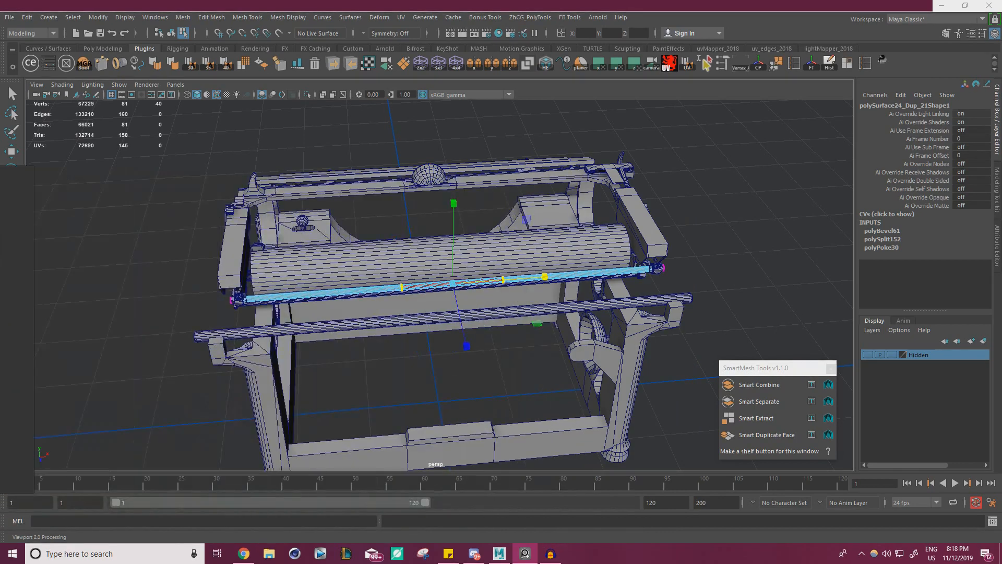
# Select the front carriage rod together with the matching end pieces at one end.
pyautogui.press('f')
pyautogui.keyDown('alt'); pyautogui.moveTo(570, 325); pyautogui.dragTo(669, 225); pyautogui.keyUp('alt')
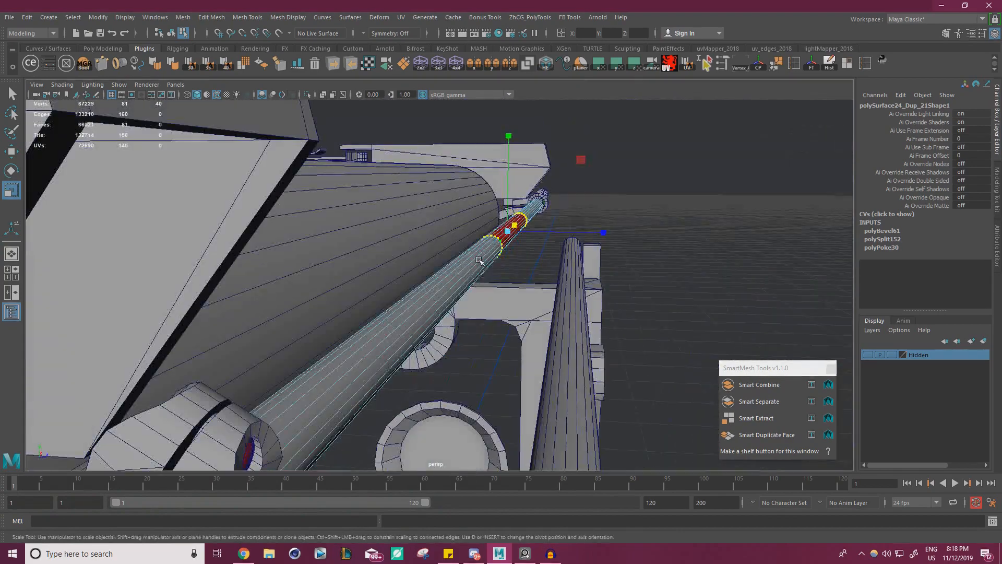
pyautogui.click(670, 223)
pyautogui.click(476, 268)
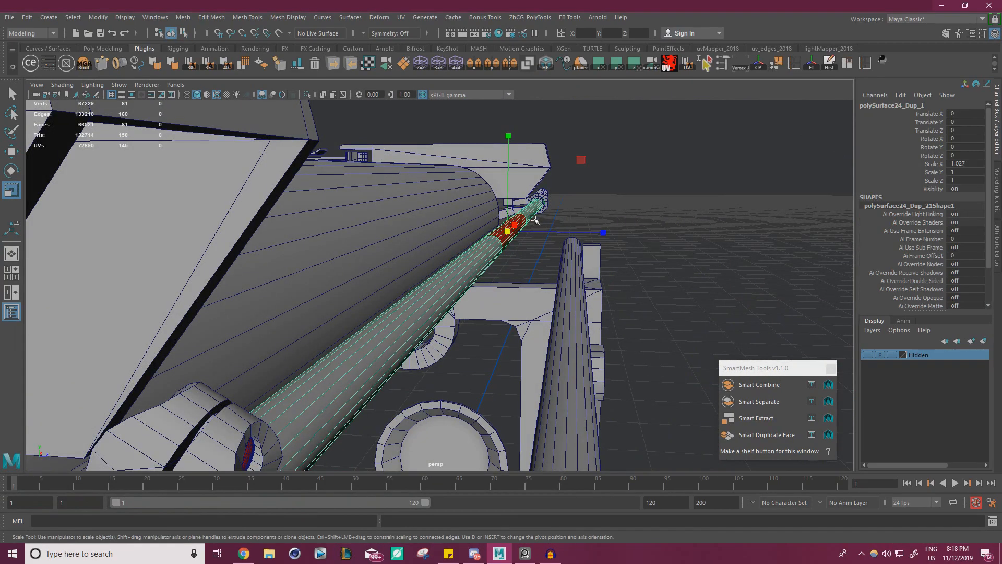
pyautogui.keyDown('alt'); pyautogui.moveTo(534, 218); pyautogui.dragTo(579, 202); pyautogui.keyUp('alt')
pyautogui.keyDown('alt'); pyautogui.moveTo(579, 202); pyautogui.dragTo(487, 253, button='middle'); pyautogui.keyUp('alt')
pyautogui.keyDown('alt'); pyautogui.moveTo(491, 216); pyautogui.dragTo(399, 282); pyautogui.keyUp('alt')
pyautogui.scroll(5, 400, 282)
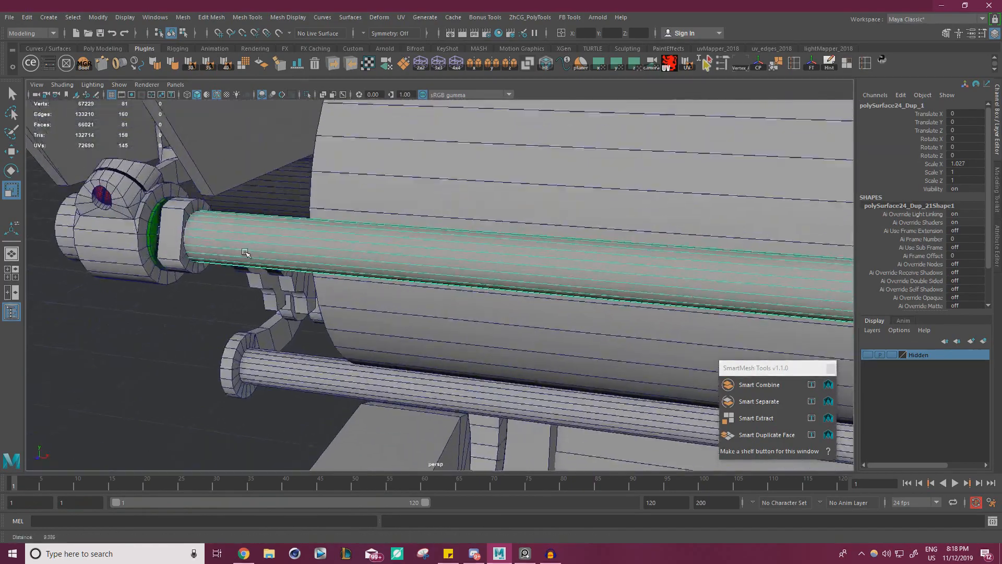
pyautogui.keyDown('shift'); pyautogui.click(78, 214); pyautogui.keyUp('shift')
pyautogui.keyDown('shift'); pyautogui.click(51, 207); pyautogui.keyUp('shift')
pyautogui.scroll(-1, 132, 237)
pyautogui.keyDown('alt'); pyautogui.moveTo(132, 237); pyautogui.dragTo(597, 281); pyautogui.keyUp('alt')
pyautogui.scroll(3, 595, 279)
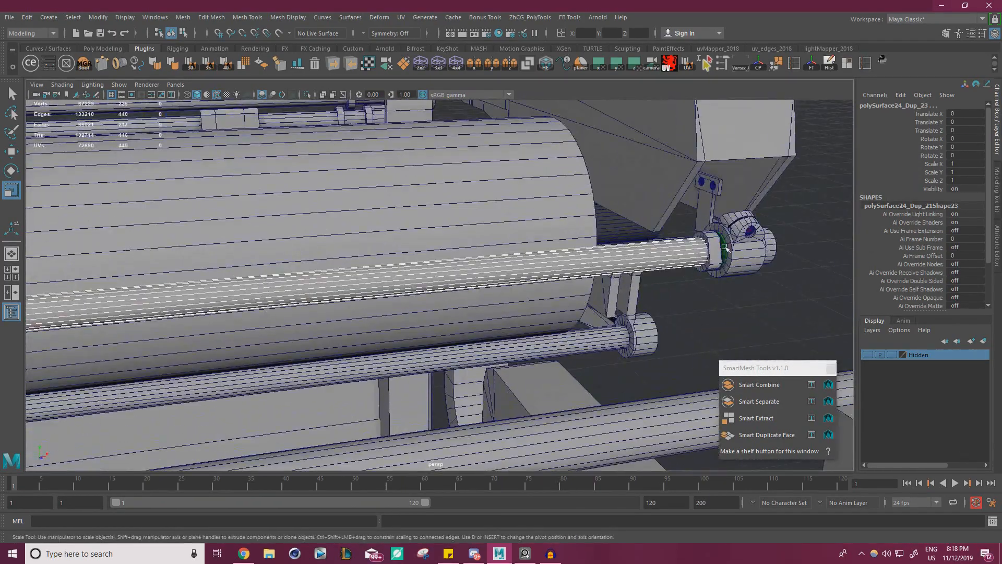
# Add the matching end pieces at the rod's other end to the selection and group all selected parts.
pyautogui.keyDown('shift'); pyautogui.click(724, 250); pyautogui.keyUp('shift')
pyautogui.hotkey('ctrl', 'z')
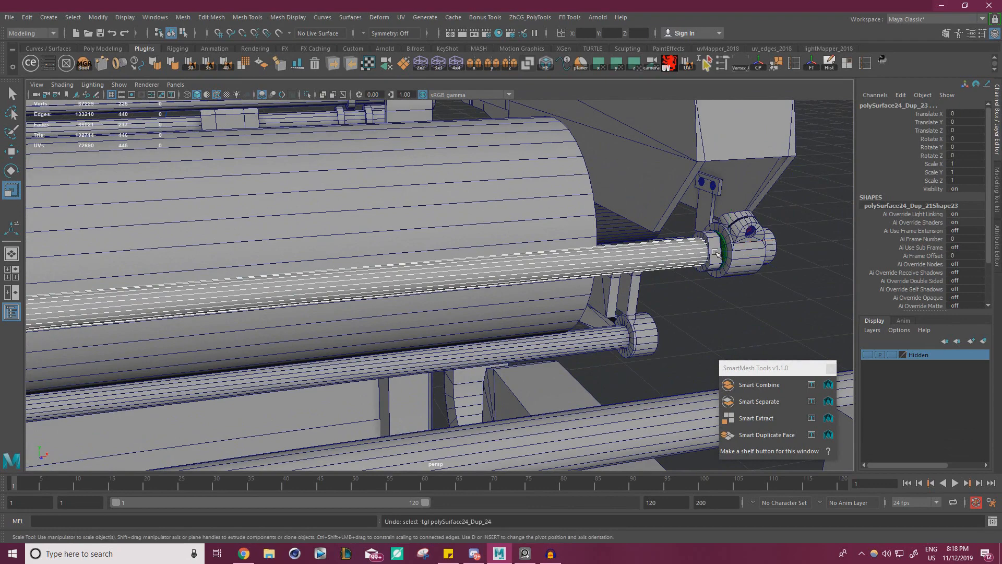
pyautogui.keyDown('shift'); pyautogui.click(721, 252); pyautogui.keyUp('shift')
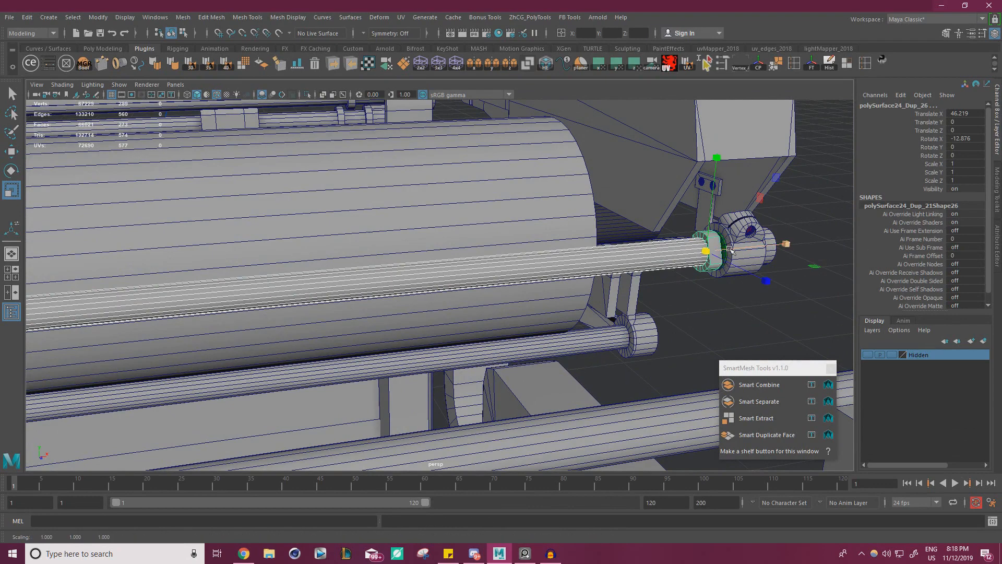
pyautogui.keyDown('ctrl'); pyautogui.click(718, 256); pyautogui.keyUp('ctrl')
pyautogui.keyDown('alt'); pyautogui.moveTo(718, 256); pyautogui.dragTo(626, 266, button='middle'); pyautogui.keyUp('alt')
pyautogui.keyDown('alt'); pyautogui.moveTo(627, 266); pyautogui.dragTo(795, 315, button='right'); pyautogui.keyUp('alt')
pyautogui.keyDown('shift'); pyautogui.click(736, 260); pyautogui.keyUp('shift')
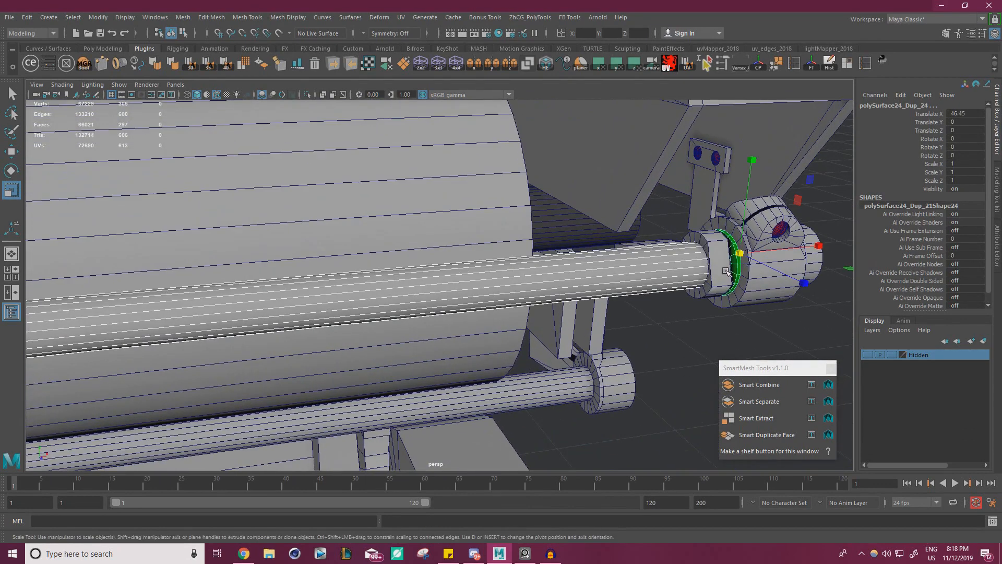
pyautogui.keyDown('shift'); pyautogui.click(725, 272); pyautogui.keyUp('shift')
pyautogui.keyDown('alt'); pyautogui.moveTo(725, 271); pyautogui.dragTo(156, 322); pyautogui.keyUp('alt')
pyautogui.hotkey('ctrl', 'z')
pyautogui.click(810, 66)
pyautogui.hotkey('ctrl', 'z')
pyautogui.hotkey('ctrl', 'g')
pyautogui.scroll(-6, 268, 313)
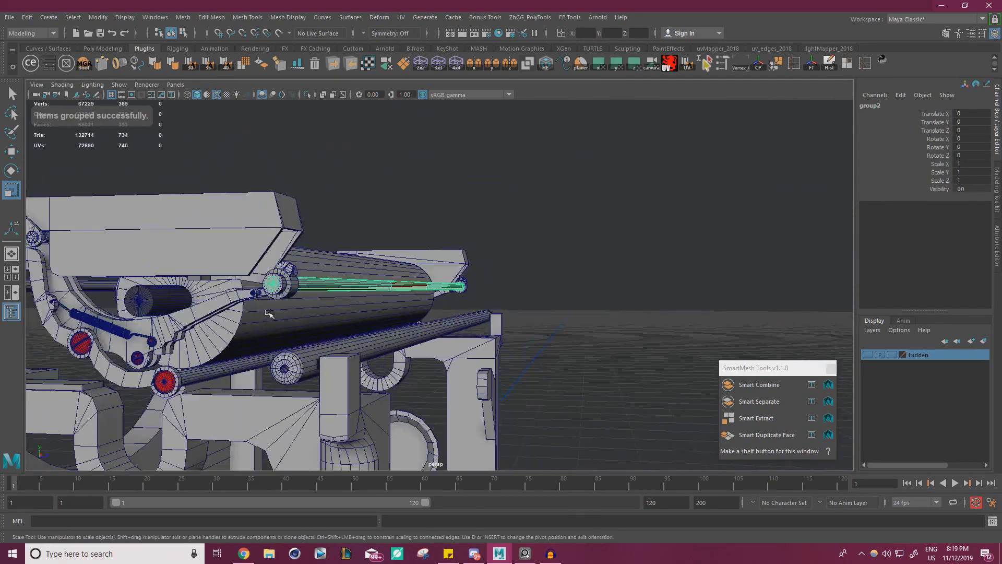
# Center the rod group's pivot and snap it to the middle of the round end cap.
pyautogui.press('w')
pyautogui.scroll(5, 434, 307)
pyautogui.keyDown('alt'); pyautogui.moveTo(433, 306); pyautogui.dragTo(522, 299, button='middle'); pyautogui.keyUp('alt')
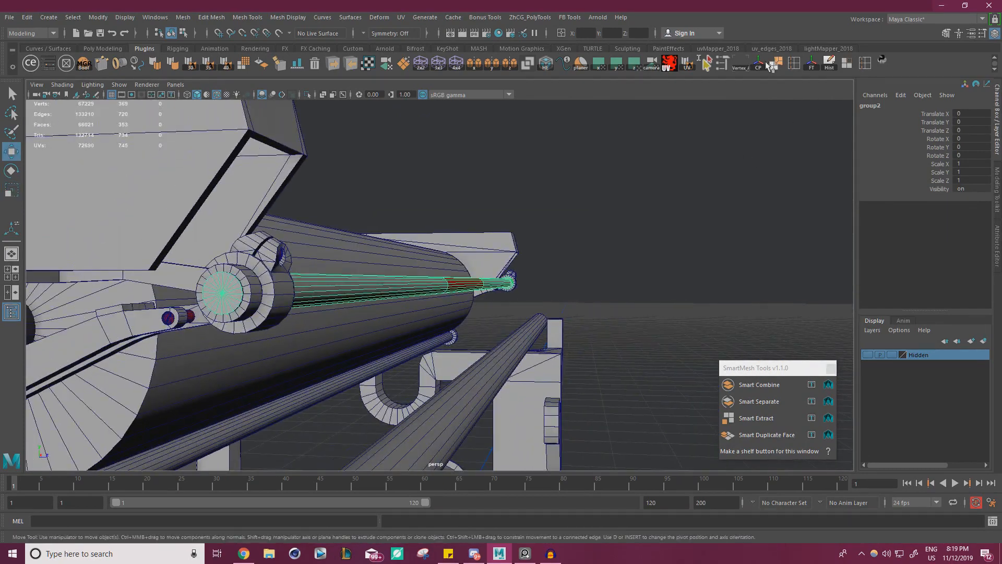
pyautogui.click(761, 64)
pyautogui.press('d')
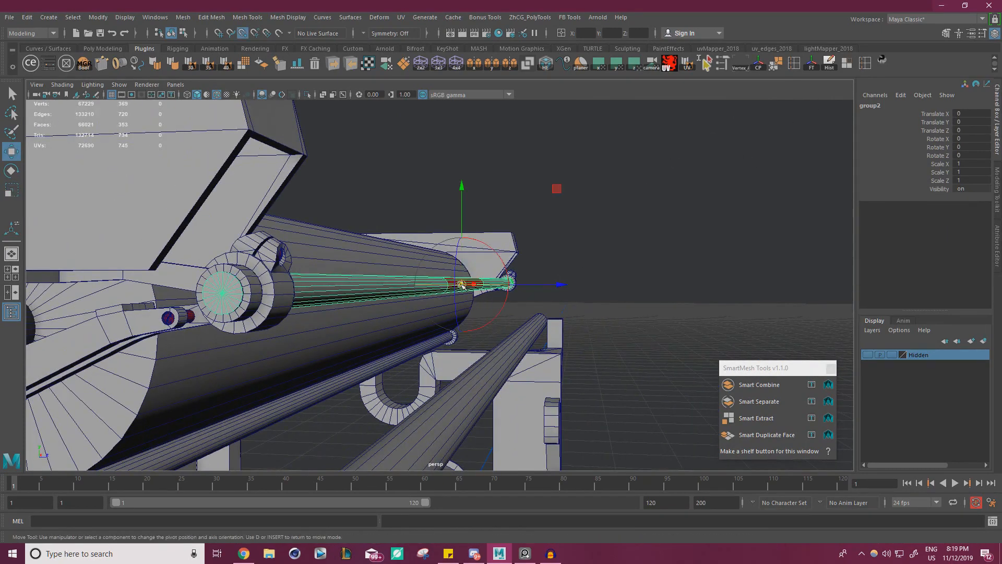
pyautogui.hotkey('ctrl', 'z')
pyautogui.moveTo(463, 286); pyautogui.dragTo(222, 294)
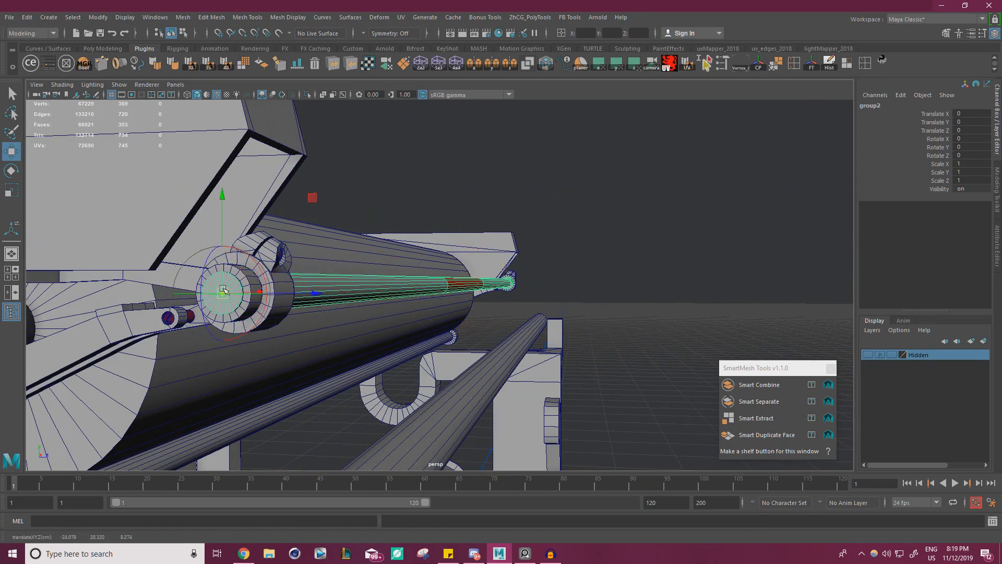
# Try to scale the rod group's thickness in Y and Z about the pivot at its end cap.
pyautogui.keyDown('alt'); pyautogui.moveTo(340, 315); pyautogui.dragTo(441, 329); pyautogui.keyUp('alt')
pyautogui.keyDown('alt'); pyautogui.moveTo(439, 360); pyautogui.dragTo(438, 292, button='middle'); pyautogui.keyUp('alt')
pyautogui.press('r')
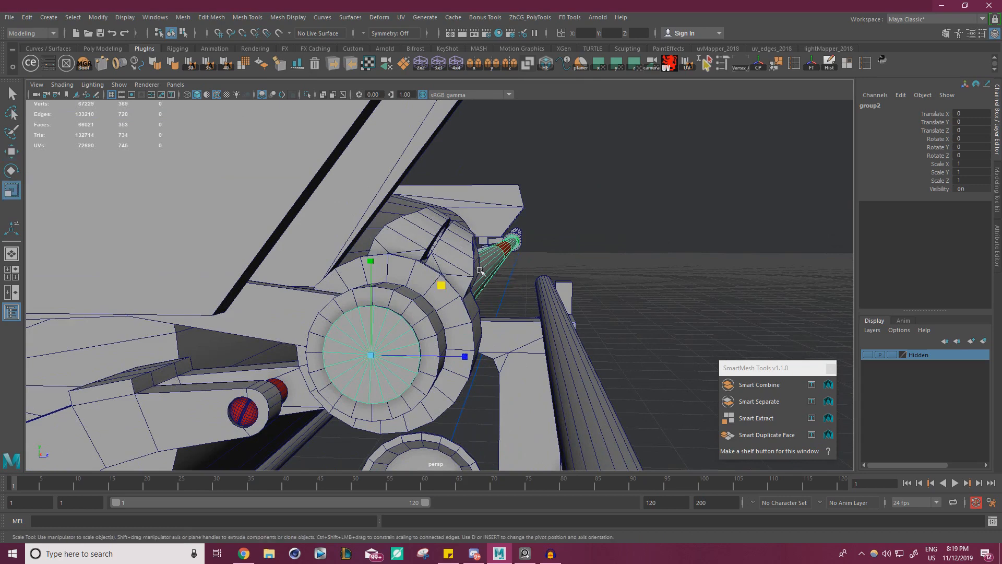
pyautogui.keyDown('alt'); pyautogui.moveTo(480, 270); pyautogui.dragTo(436, 282); pyautogui.keyUp('alt')
pyautogui.moveTo(353, 292); pyautogui.dragTo(361, 289)
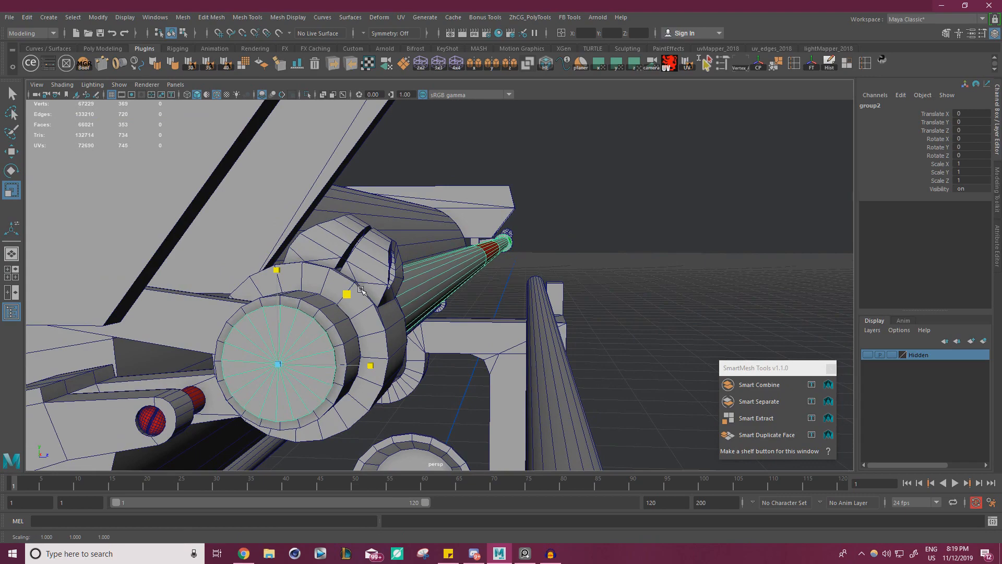
# Compare the carriage rod with the typewriter reference photo.
pyautogui.keyDown('alt'); pyautogui.moveTo(412, 287); pyautogui.dragTo(314, 334); pyautogui.keyUp('alt')
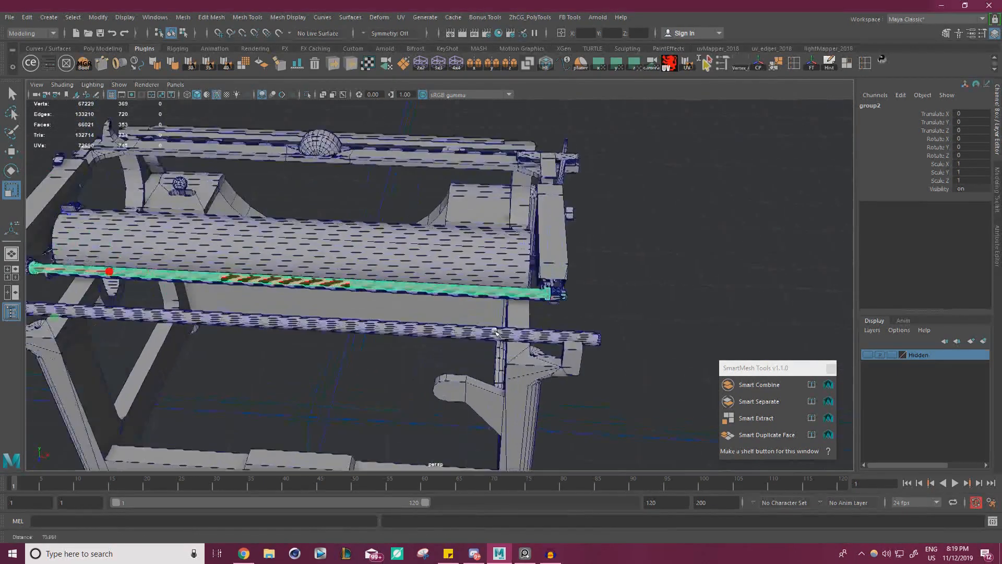
pyautogui.keyDown('alt'); pyautogui.moveTo(491, 350); pyautogui.dragTo(556, 355, button='right'); pyautogui.keyUp('alt')
pyautogui.hotkey('alt', 'Tab')
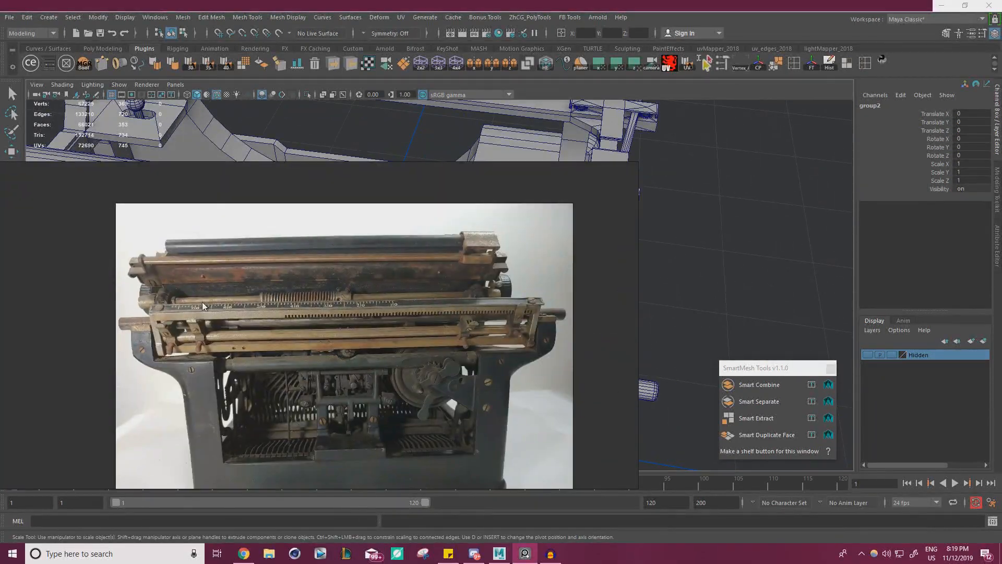
pyautogui.hotkey('alt', 'Tab')
# Select the loop of inner bore faces on the collar around the rod's end cap and scale it slightly wider.
pyautogui.keyDown('alt'); pyautogui.moveTo(458, 287); pyautogui.dragTo(491, 308); pyautogui.keyUp('alt')
pyautogui.scroll(5, 401, 300)
pyautogui.click(376, 295)
pyautogui.keyDown('alt'); pyautogui.moveTo(418, 311); pyautogui.dragTo(362, 313, button='right'); pyautogui.keyUp('alt')
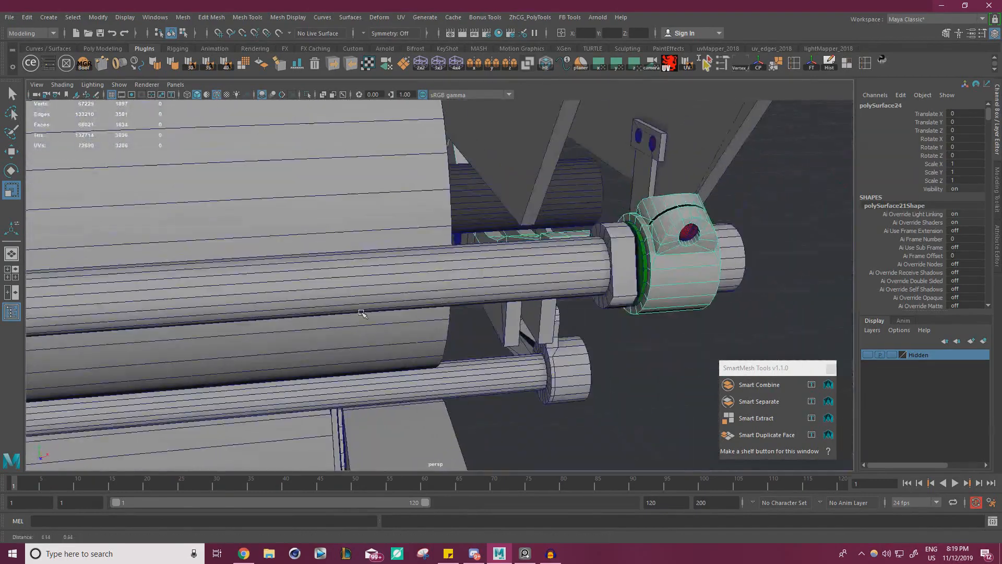
pyautogui.keyDown('alt'); pyautogui.moveTo(362, 313); pyautogui.dragTo(456, 309); pyautogui.keyUp('alt')
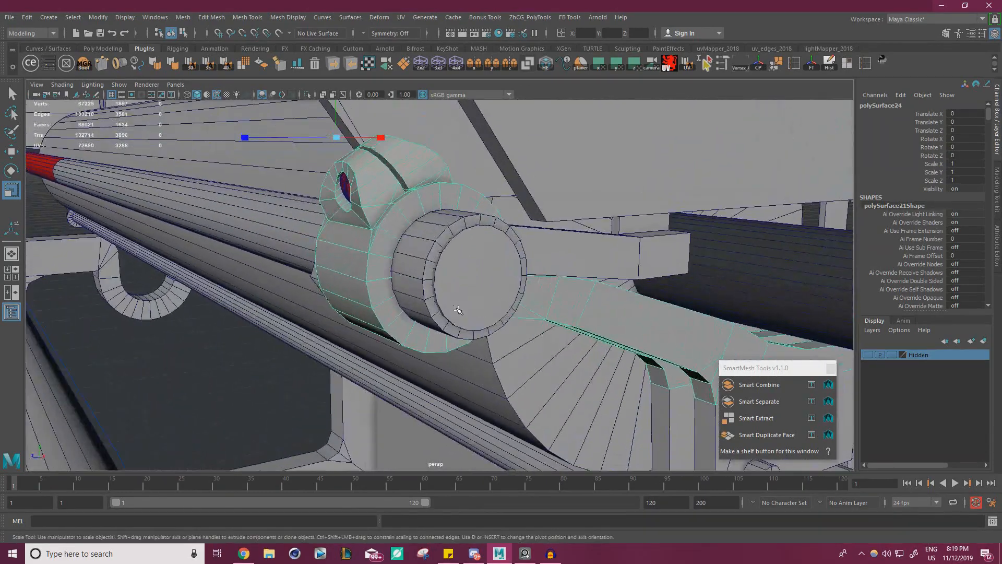
pyautogui.click(414, 257)
pyautogui.moveTo(420, 249); pyautogui.dragTo(473, 277, button='right')
pyautogui.click(410, 265)
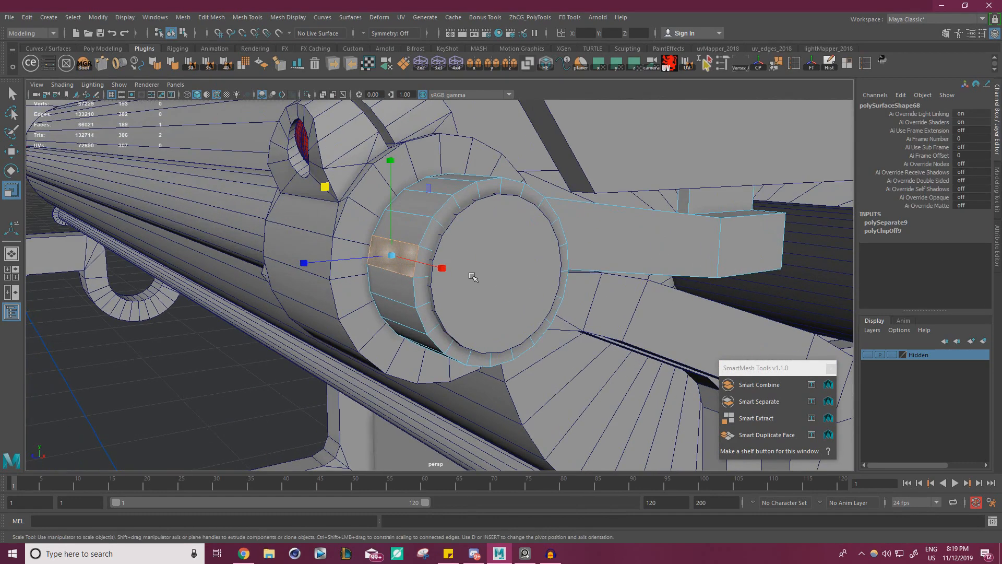
pyautogui.click(197, 94)
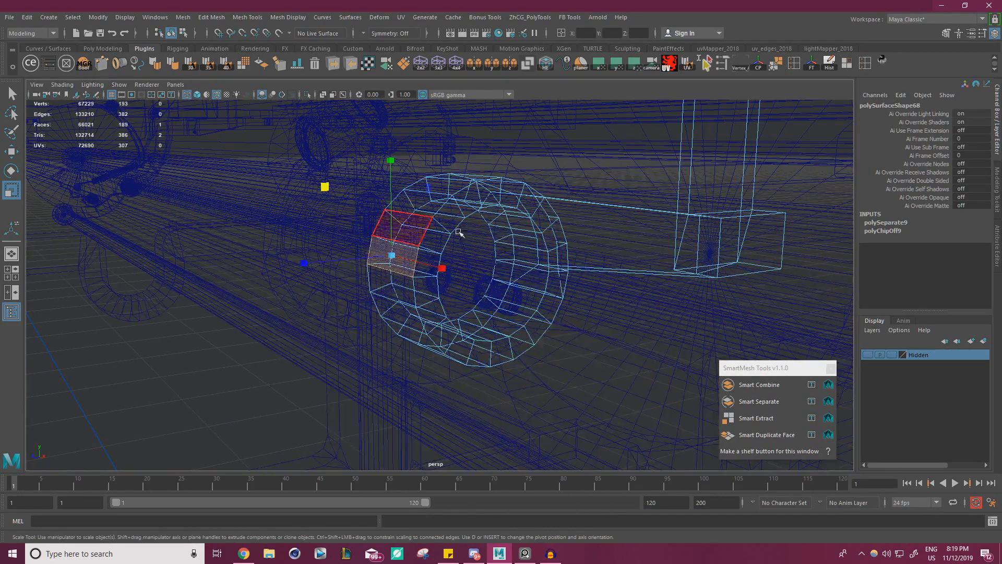
pyautogui.click(521, 277)
pyautogui.keyDown('shift'); pyautogui.doubleClick(526, 296); pyautogui.keyUp('shift')
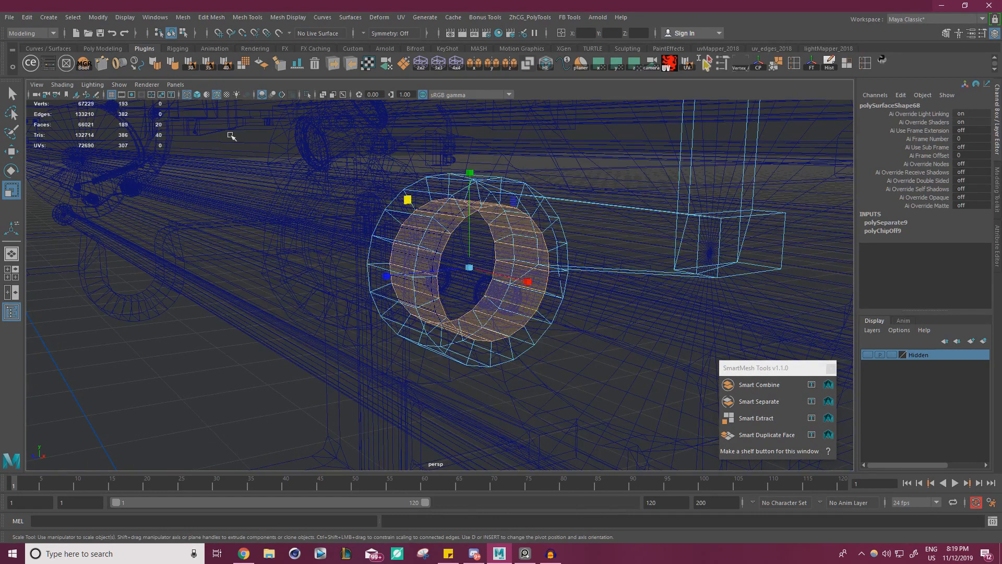
pyautogui.click(197, 95)
pyautogui.moveTo(382, 209)
pyautogui.mouseDown()
pyautogui.moveTo(374, 201)
pyautogui.moveTo(381, 205)
pyautogui.mouseUp()
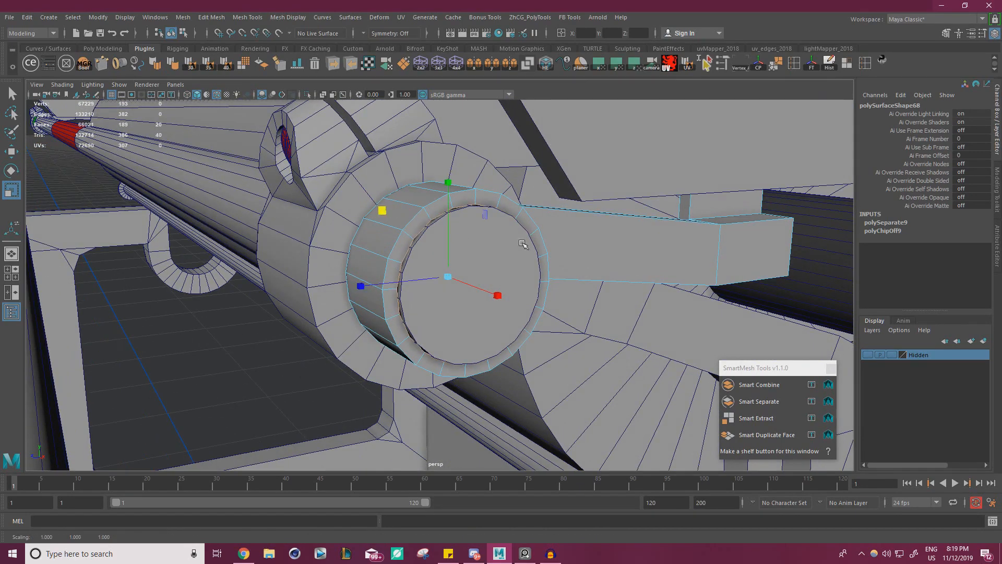
# Select the inner bore faces of the collar at the rod's opposite end and scale them in Y and Z to about 1.2.
pyautogui.keyDown('alt'); pyautogui.moveTo(523, 243); pyautogui.dragTo(407, 245, button='right'); pyautogui.keyUp('alt')
pyautogui.keyDown('alt'); pyautogui.moveTo(407, 245); pyautogui.dragTo(527, 235); pyautogui.keyUp('alt')
pyautogui.keyDown('alt'); pyautogui.moveTo(292, 245); pyautogui.dragTo(380, 228, button='middle'); pyautogui.keyUp('alt')
pyautogui.keyDown('alt'); pyautogui.moveTo(380, 228); pyautogui.dragTo(564, 213, button='right'); pyautogui.keyUp('alt')
pyautogui.click(516, 226)
pyautogui.click(539, 225)
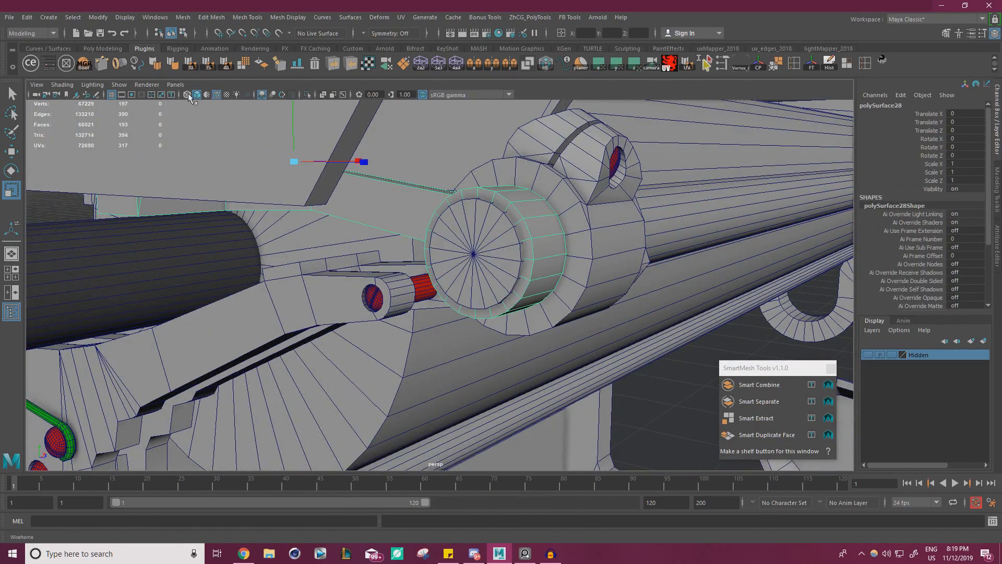
pyautogui.press('4')
pyautogui.moveTo(533, 239); pyautogui.dragTo(531, 268, button='right')
pyautogui.click(458, 228)
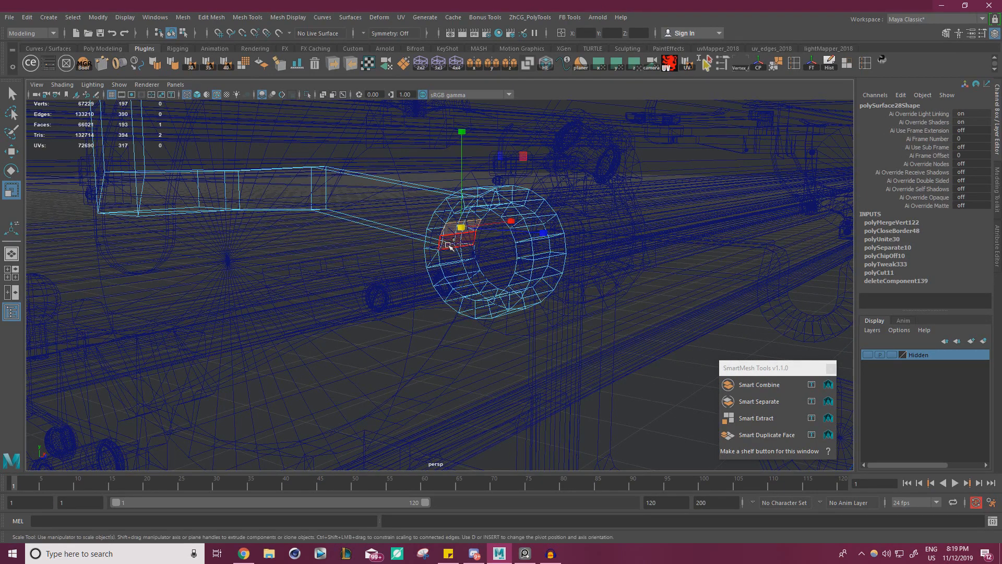
pyautogui.keyDown('shift'); pyautogui.doubleClick(452, 242); pyautogui.keyUp('shift')
pyautogui.press('w')
pyautogui.click(197, 94)
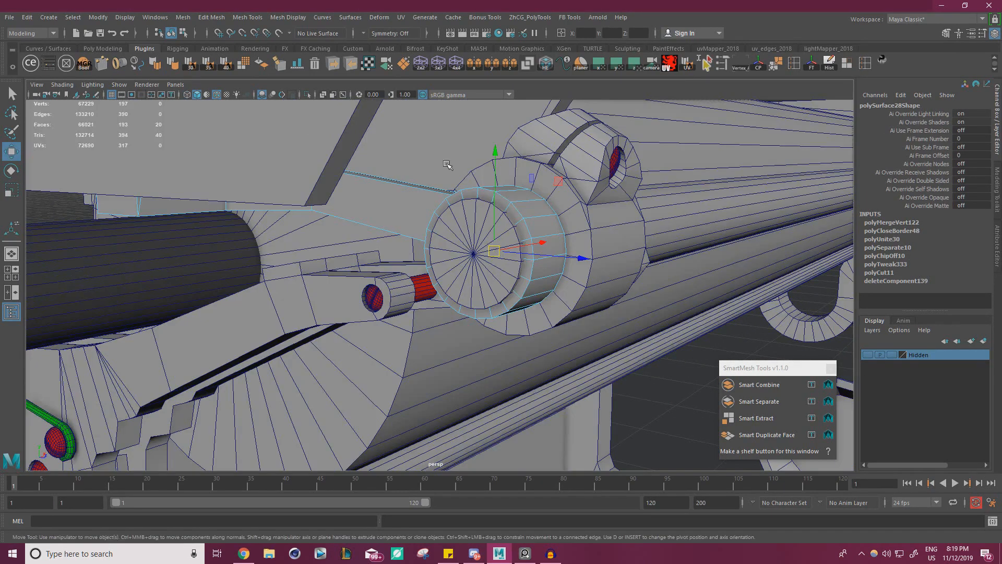
pyautogui.press('r')
pyautogui.moveTo(560, 189); pyautogui.dragTo(568, 179)
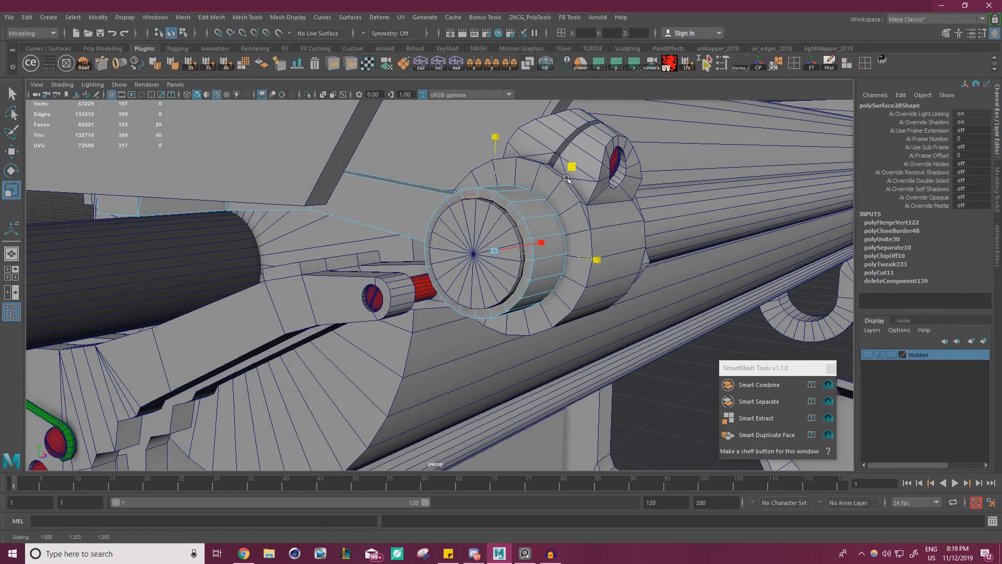
pyautogui.press('w')
# Select the inner bore faces of the hinged bracket behind the collar and scale them wider in Y and Z.
pyautogui.keyDown('alt'); pyautogui.moveTo(601, 214); pyautogui.dragTo(679, 203, button='right'); pyautogui.keyUp('alt')
pyautogui.rightClick(660, 204)
pyautogui.click(727, 198)
pyautogui.keyDown('alt'); pyautogui.moveTo(689, 207); pyautogui.dragTo(669, 210); pyautogui.keyUp('alt')
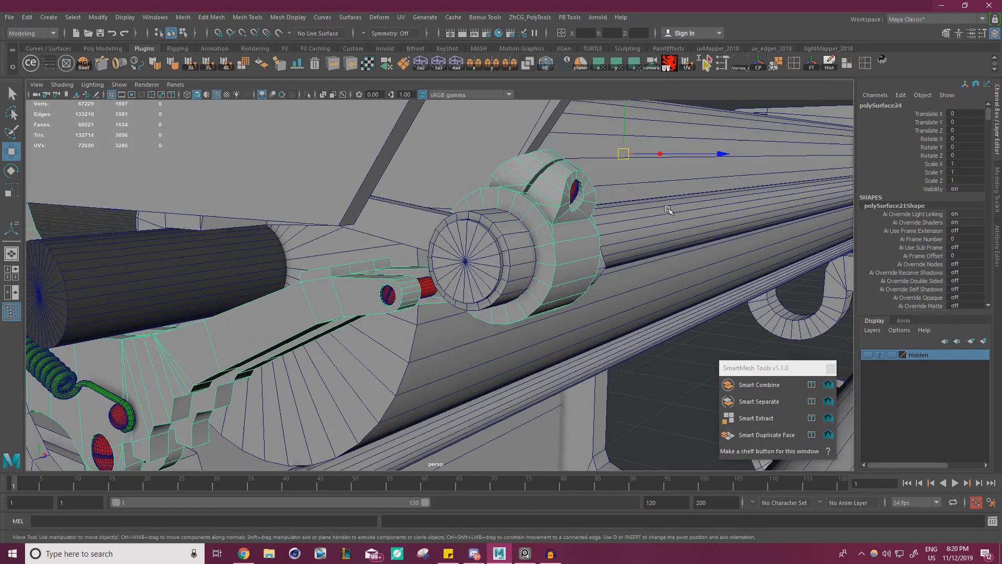
pyautogui.scroll(3, 670, 210)
pyautogui.moveTo(568, 229); pyautogui.dragTo(583, 246, button='right')
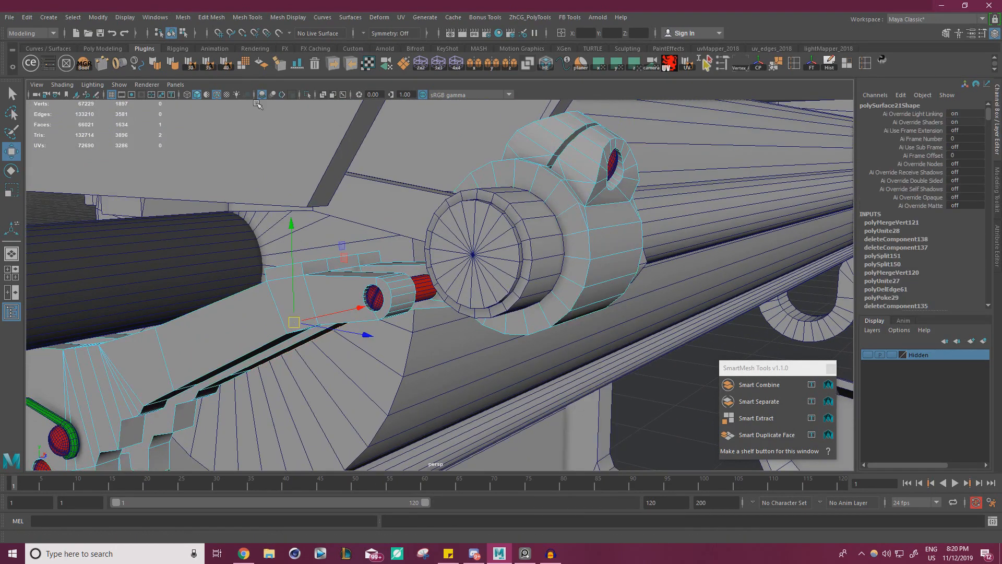
pyautogui.click(188, 95)
pyautogui.doubleClick(495, 223)
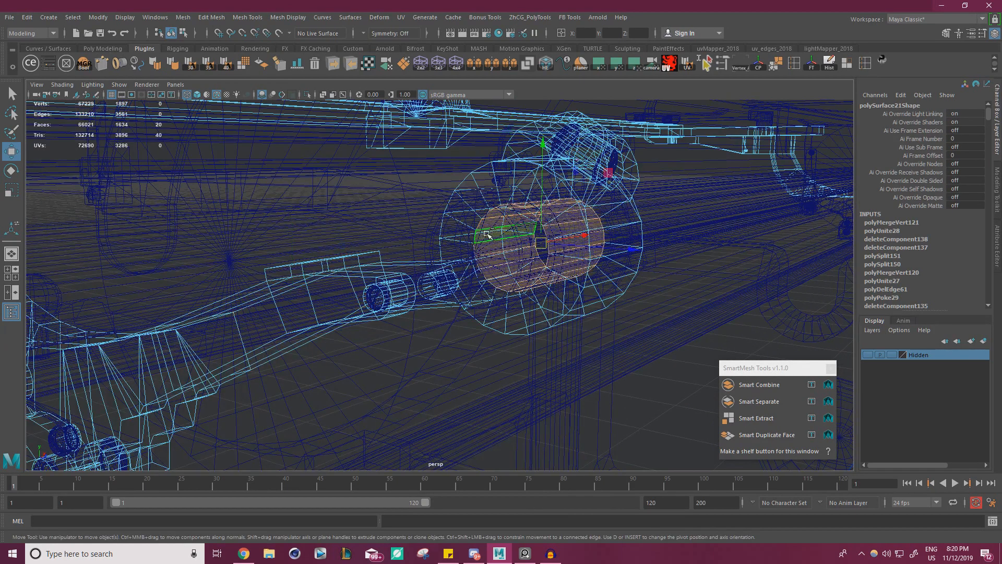
pyautogui.click(187, 95)
pyautogui.press('r')
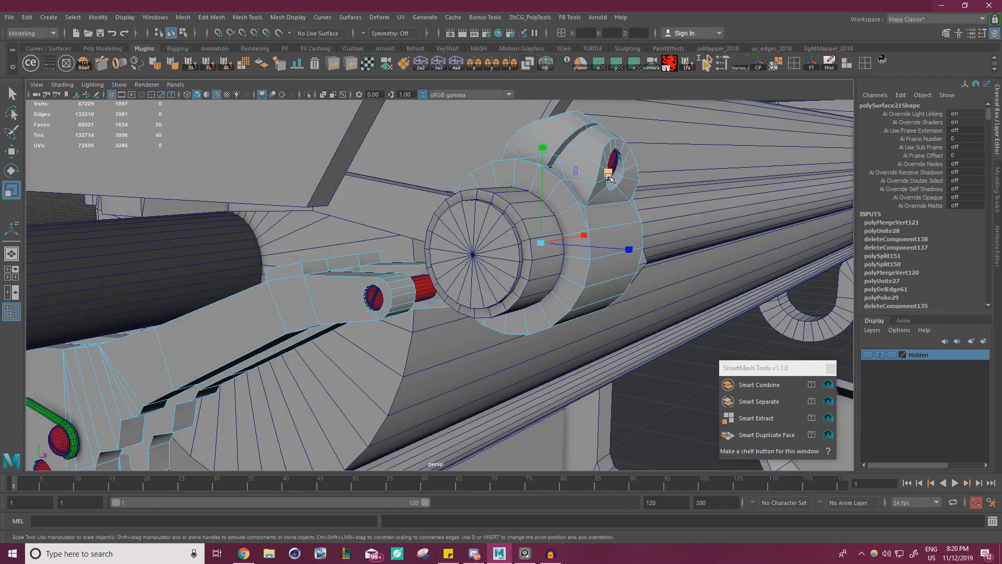
pyautogui.moveTo(609, 177); pyautogui.dragTo(618, 173)
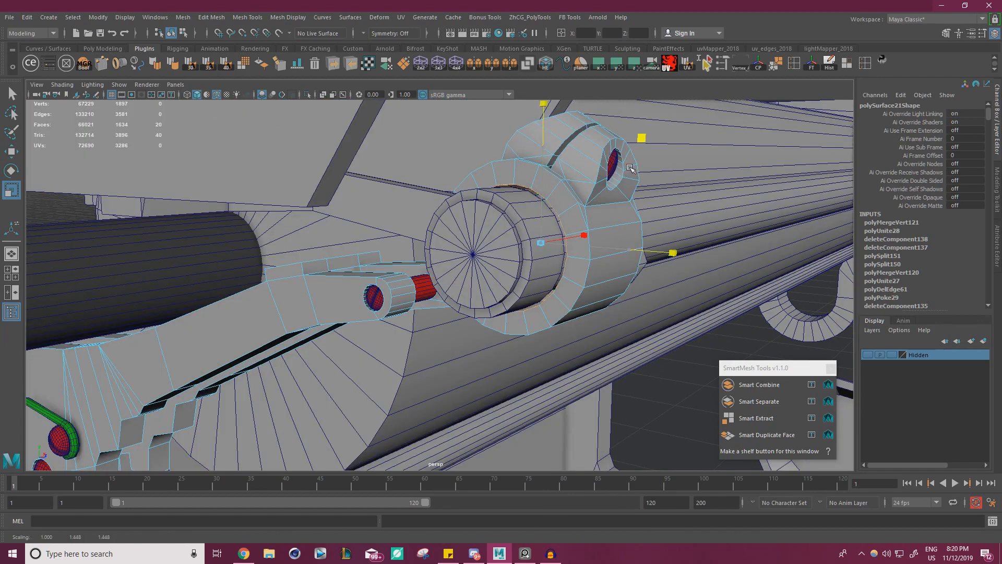
pyautogui.moveTo(624, 168); pyautogui.dragTo(621, 170)
# Inspect the bracket's bore in wireframe and fine-tune the scale of its inner faces in Y and Z.
pyautogui.keyDown('alt'); pyautogui.moveTo(621, 170); pyautogui.dragTo(578, 174); pyautogui.keyUp('alt')
pyautogui.press('f')
pyautogui.keyDown('alt'); pyautogui.moveTo(605, 207); pyautogui.dragTo(275, 112); pyautogui.keyUp('alt')
pyautogui.click(187, 96)
pyautogui.keyDown('alt'); pyautogui.moveTo(366, 160); pyautogui.dragTo(380, 161); pyautogui.keyUp('alt')
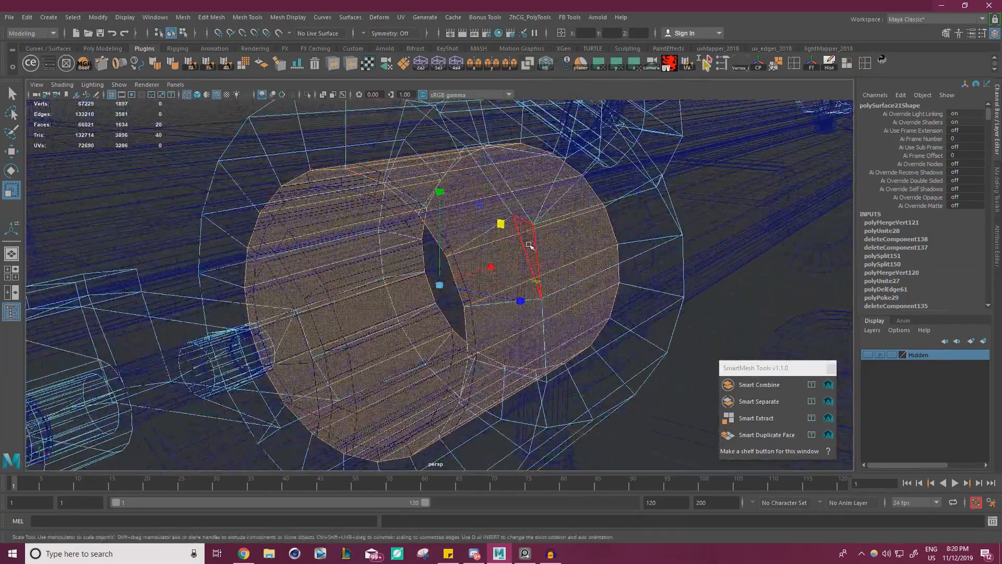
pyautogui.keyDown('alt'); pyautogui.moveTo(531, 244); pyautogui.dragTo(503, 224); pyautogui.keyUp('alt')
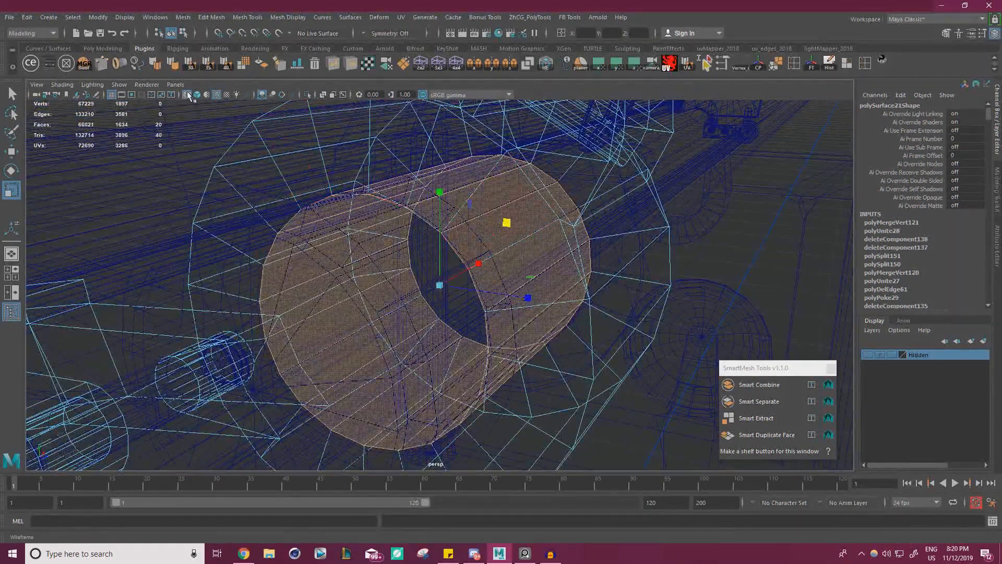
pyautogui.click(197, 95)
pyautogui.moveTo(498, 225)
pyautogui.mouseDown()
pyautogui.moveTo(526, 220)
pyautogui.moveTo(516, 221)
pyautogui.mouseUp()
# Select the loop of inner bore faces on the bracket at the rod's opposite end and scale them slightly in Y and Z.
pyautogui.keyDown('alt'); pyautogui.moveTo(483, 224); pyautogui.dragTo(251, 224, button='right'); pyautogui.keyUp('alt')
pyautogui.keyDown('alt'); pyautogui.moveTo(418, 214); pyautogui.dragTo(358, 213); pyautogui.keyUp('alt')
pyautogui.keyDown('alt'); pyautogui.moveTo(358, 212); pyautogui.dragTo(272, 225, button='right'); pyautogui.keyUp('alt')
pyautogui.keyDown('alt'); pyautogui.moveTo(626, 240); pyautogui.dragTo(495, 246); pyautogui.keyUp('alt')
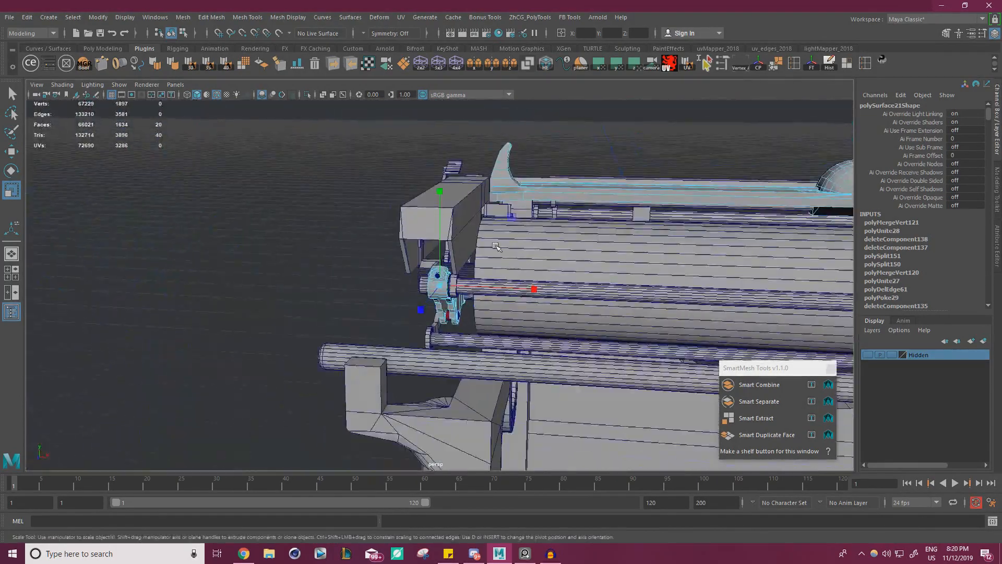
pyautogui.keyDown('alt'); pyautogui.moveTo(496, 246); pyautogui.dragTo(104, 235, button='middle'); pyautogui.keyUp('alt')
pyautogui.keyDown('alt'); pyautogui.moveTo(365, 224); pyautogui.dragTo(549, 224, button='right'); pyautogui.keyUp('alt')
pyautogui.keyDown('alt'); pyautogui.moveTo(621, 214); pyautogui.dragTo(568, 216); pyautogui.keyUp('alt')
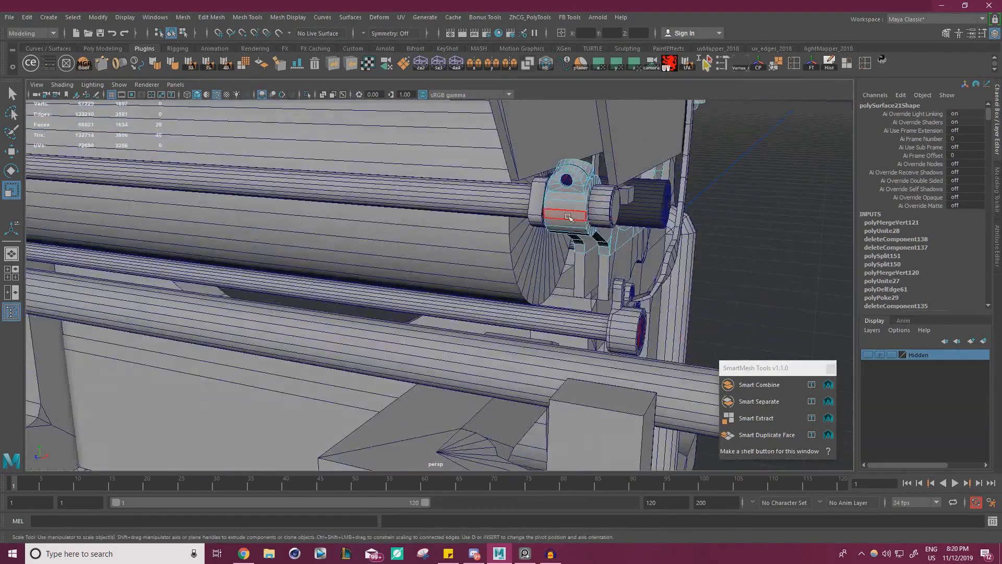
pyautogui.click(568, 216)
pyautogui.keyDown('alt'); pyautogui.moveTo(699, 222); pyautogui.dragTo(609, 234); pyautogui.keyUp('alt')
pyautogui.keyDown('alt'); pyautogui.moveTo(609, 235); pyautogui.dragTo(676, 297, button='middle'); pyautogui.keyUp('alt')
pyautogui.keyDown('alt'); pyautogui.moveTo(676, 297); pyautogui.dragTo(725, 296, button='right'); pyautogui.keyUp('alt')
pyautogui.click(197, 95)
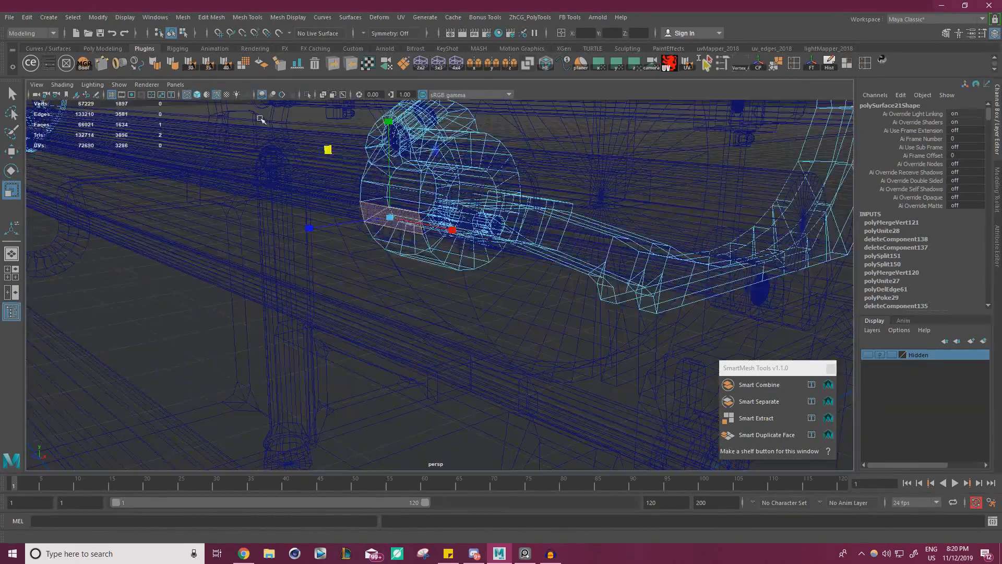
pyautogui.keyDown('alt'); pyautogui.moveTo(260, 118); pyautogui.dragTo(494, 191, button='right'); pyautogui.keyUp('alt')
pyautogui.keyDown('alt'); pyautogui.moveTo(495, 191); pyautogui.dragTo(498, 313, button='middle'); pyautogui.keyUp('alt')
pyautogui.click(510, 234)
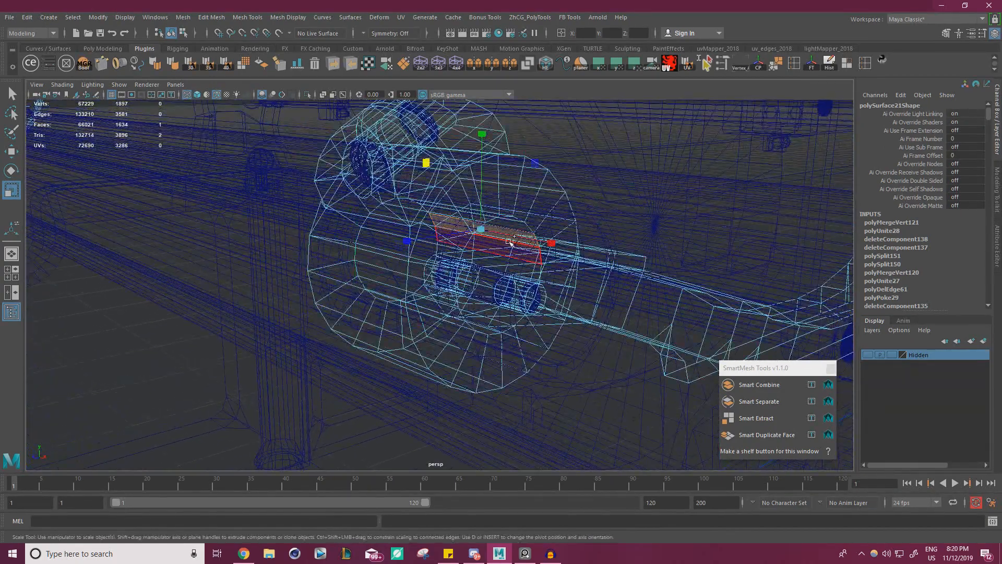
pyautogui.doubleClick(510, 241)
pyautogui.click(188, 96)
pyautogui.keyDown('alt'); pyautogui.moveTo(337, 152); pyautogui.dragTo(304, 135); pyautogui.keyUp('alt')
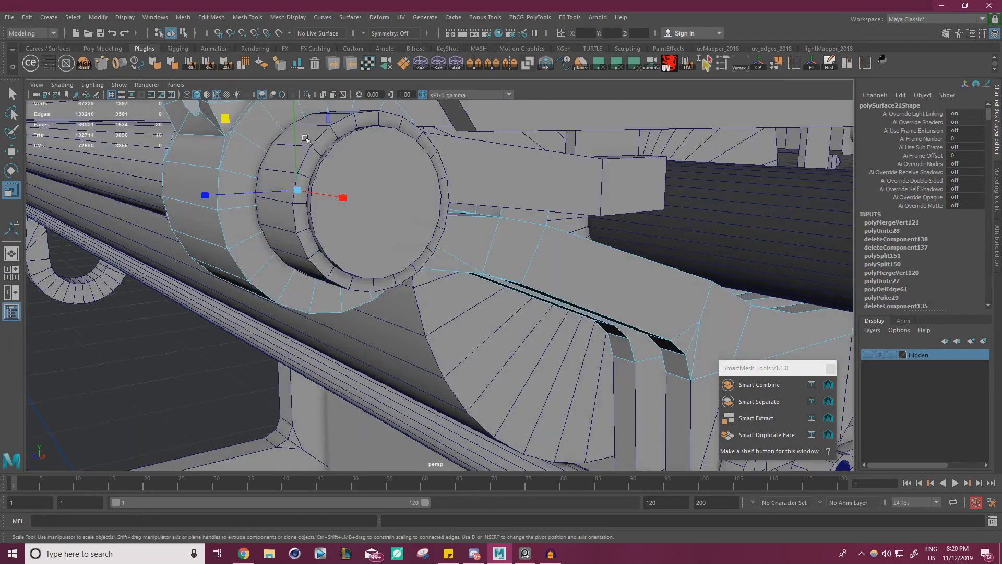
pyautogui.moveTo(226, 119)
pyautogui.mouseDown(button='middle')
pyautogui.moveTo(208, 111)
pyautogui.moveTo(217, 115)
pyautogui.mouseUp(button='middle')
# Leave face selection and return the bracket assembly to object mode with the Move tool active.
pyautogui.keyDown('alt'); pyautogui.moveTo(259, 127); pyautogui.dragTo(428, 157); pyautogui.keyUp('alt')
pyautogui.keyDown('alt'); pyautogui.moveTo(428, 157); pyautogui.dragTo(247, 271, button='right'); pyautogui.keyUp('alt')
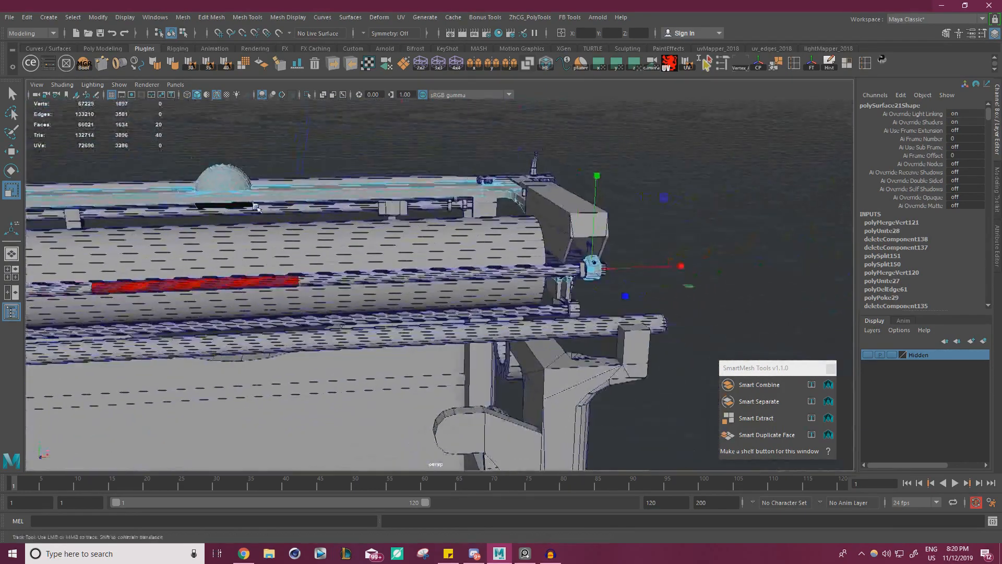
pyautogui.keyDown('alt'); pyautogui.moveTo(247, 271); pyautogui.dragTo(389, 268, button='middle'); pyautogui.keyUp('alt')
pyautogui.press('w')
pyautogui.moveTo(350, 253); pyautogui.dragTo(402, 237, button='right')
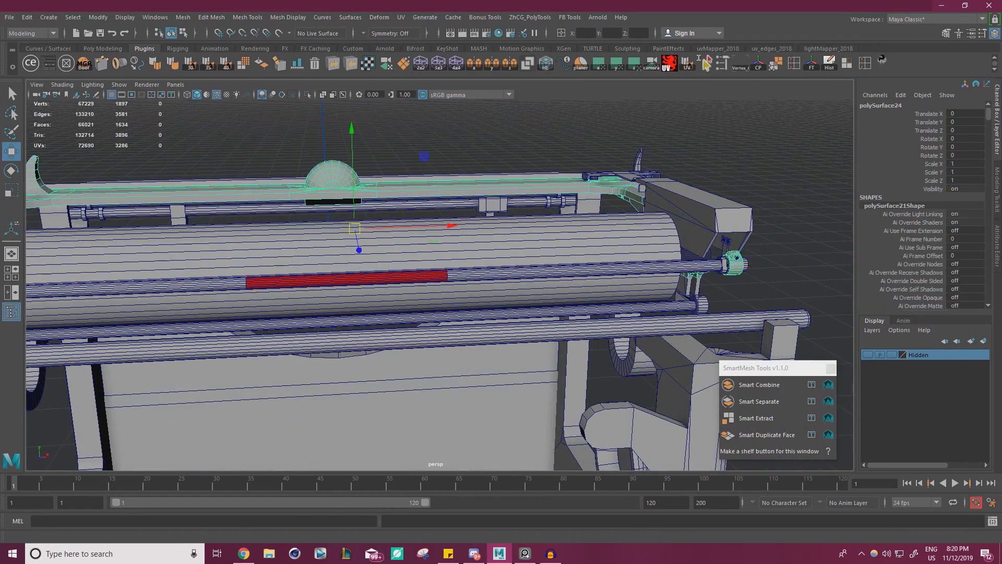
# Examine the reference photo's ribbed rod section, including the collar where the ribs begin, and compare it with the red rod section.
pyautogui.moveTo(0, 292); pyautogui.dragTo(0, 313, button='right')
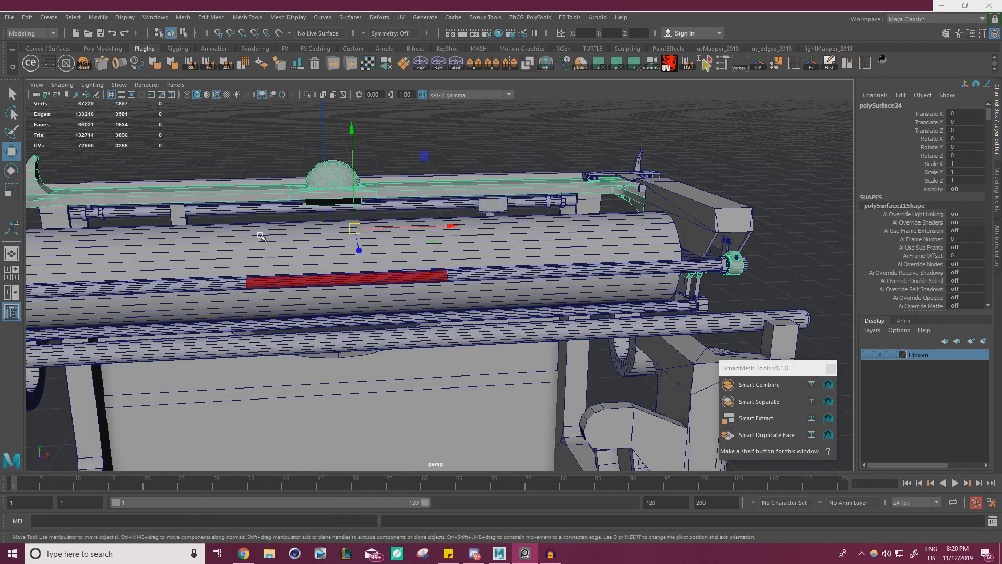
pyautogui.keyDown('alt'); pyautogui.moveTo(268, 255); pyautogui.dragTo(260, 277); pyautogui.keyUp('alt')
pyautogui.keyDown('alt'); pyautogui.moveTo(259, 277); pyautogui.dragTo(340, 278, button='middle'); pyautogui.keyUp('alt')
pyautogui.keyDown('alt'); pyautogui.moveTo(340, 277); pyautogui.dragTo(418, 271, button='right'); pyautogui.keyUp('alt')
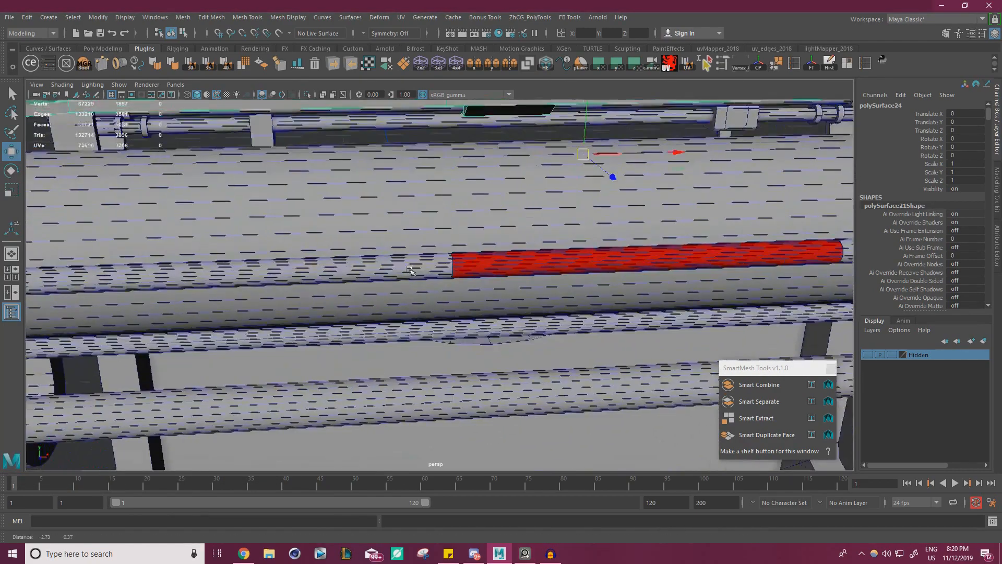
pyautogui.keyDown('alt'); pyautogui.moveTo(417, 271); pyautogui.dragTo(464, 266, button='middle'); pyautogui.keyUp('alt')
pyautogui.moveTo(0, 281); pyautogui.dragTo(158, 278, button='right')
pyautogui.scroll(2, 158, 278)
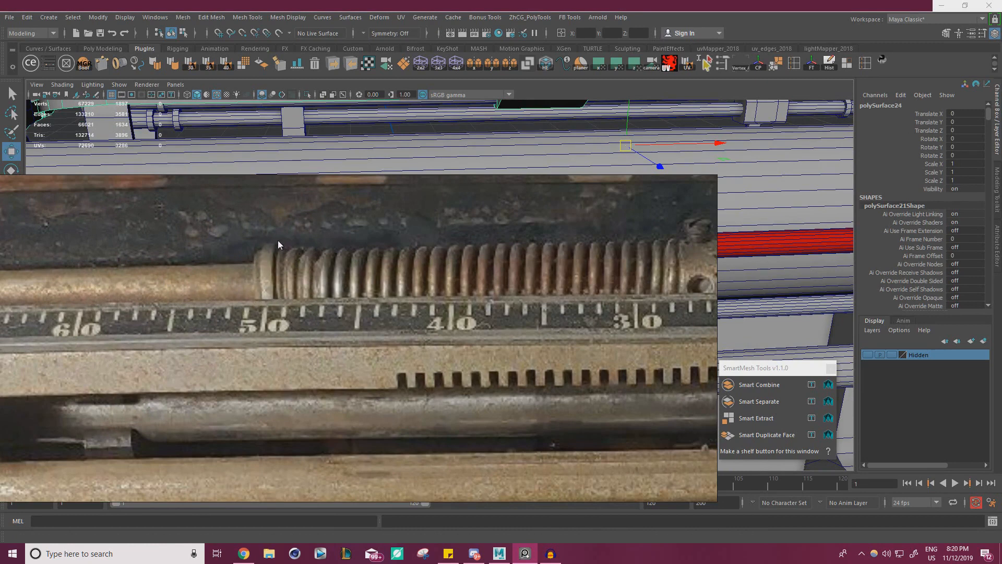
pyautogui.scroll(-1, 310, 255)
pyautogui.moveTo(303, 255); pyautogui.dragTo(224, 268, button='middle')
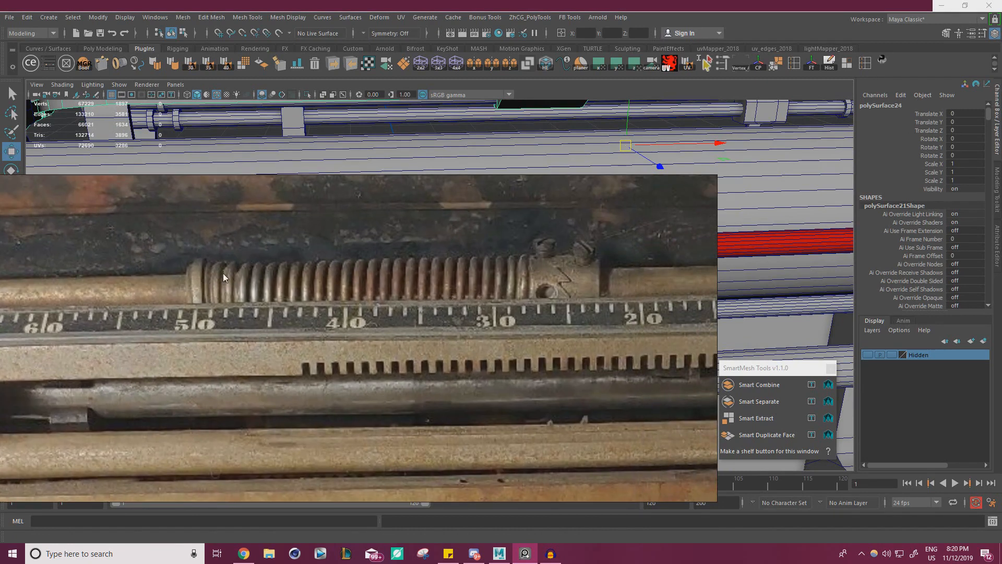
pyautogui.moveTo(529, 277); pyautogui.dragTo(0, 261, button='right')
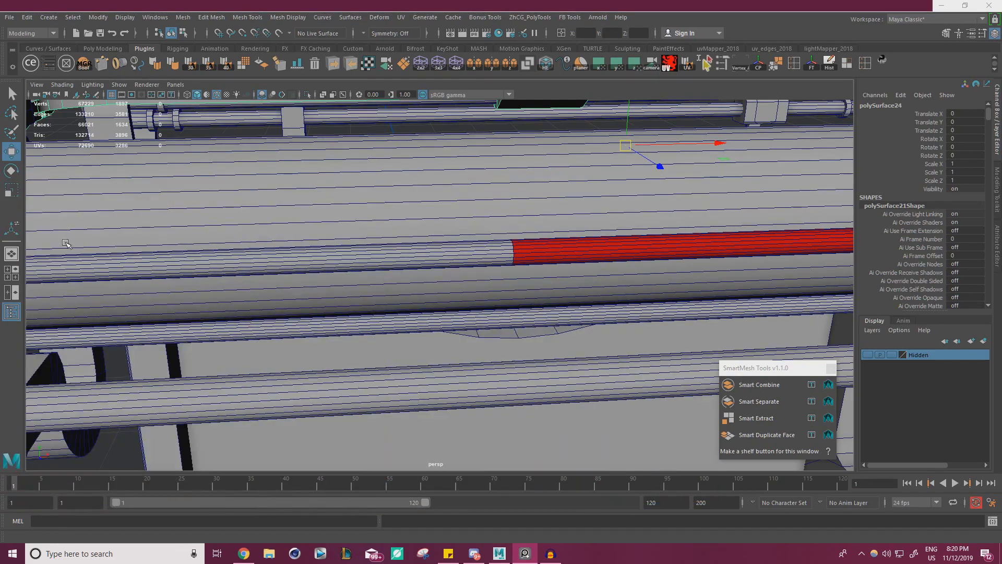
# Insert an edge loop around the front rod with Multi-Cut, just inside the end of the red section.
pyautogui.keyDown('alt'); pyautogui.moveTo(470, 252); pyautogui.dragTo(530, 253, button='right'); pyautogui.keyUp('alt')
pyautogui.keyDown('alt'); pyautogui.moveTo(530, 253); pyautogui.dragTo(519, 316); pyautogui.keyUp('alt')
pyautogui.keyDown('alt'); pyautogui.moveTo(519, 315); pyautogui.dragTo(572, 333, button='right'); pyautogui.keyUp('alt')
pyautogui.click(572, 334)
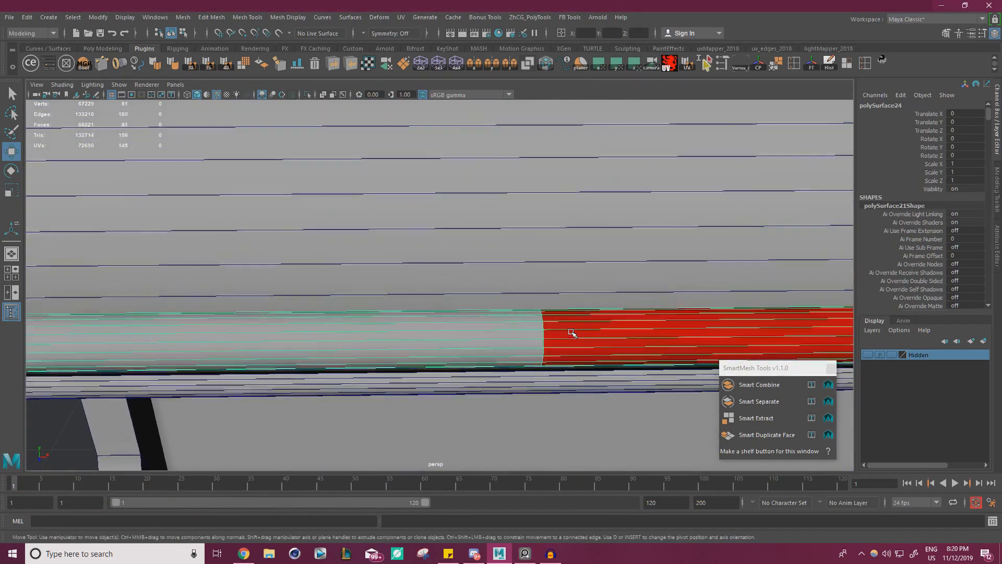
pyautogui.keyDown('alt'); pyautogui.moveTo(573, 334); pyautogui.dragTo(493, 300, button='middle'); pyautogui.keyUp('alt')
pyautogui.keyDown('alt'); pyautogui.moveTo(493, 300); pyautogui.dragTo(557, 301, button='right'); pyautogui.keyUp('alt')
pyautogui.hotkey('ctrl', 'shift', 'x')
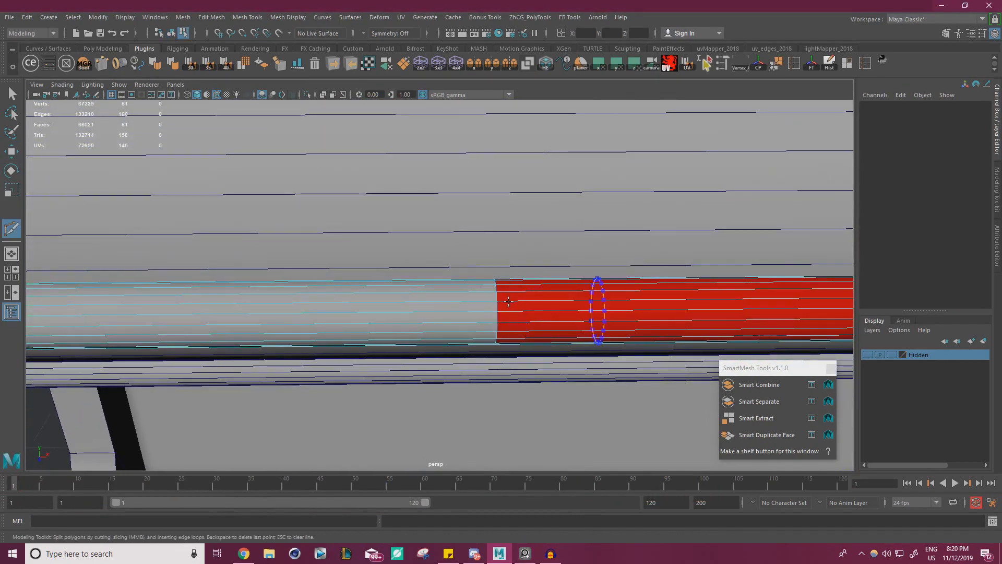
pyautogui.click(516, 307)
pyautogui.press('w')
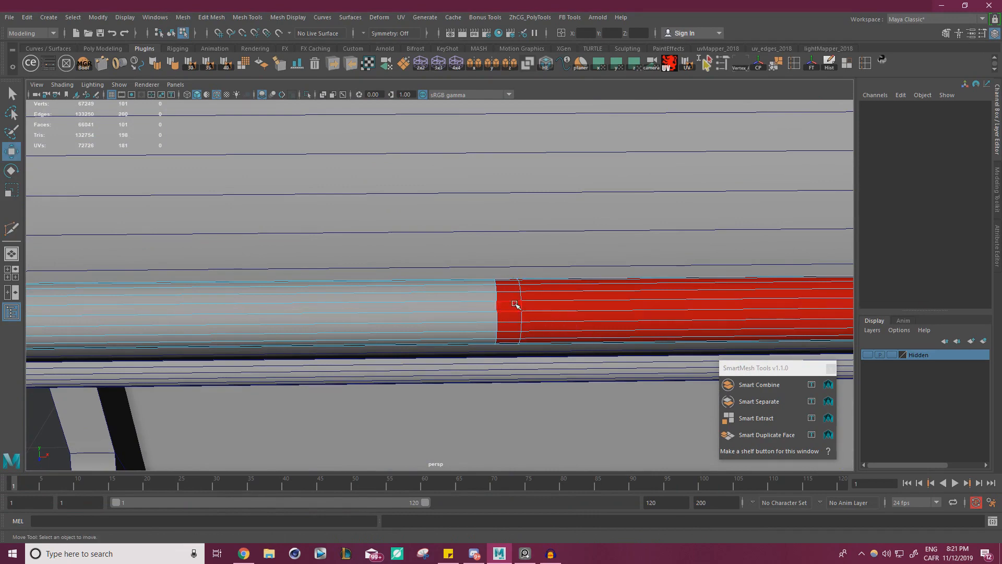
# Select the narrow ring of faces at the end of the red section and extrude it outward with a thickness of 0.2.
pyautogui.rightClick(513, 297)
pyautogui.doubleClick(512, 299)
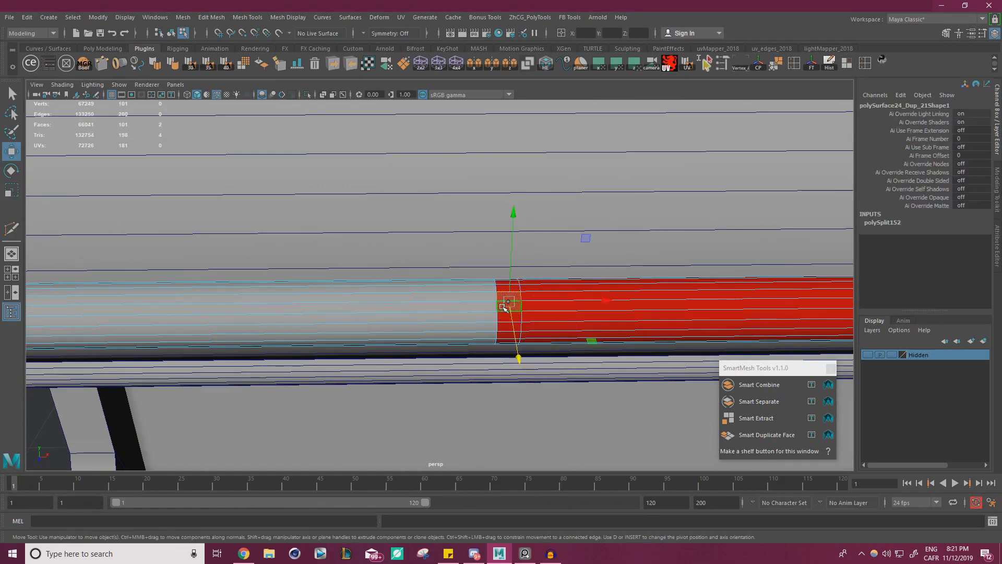
pyautogui.press('f')
pyautogui.keyDown('alt'); pyautogui.moveTo(551, 309); pyautogui.dragTo(457, 307); pyautogui.keyUp('alt')
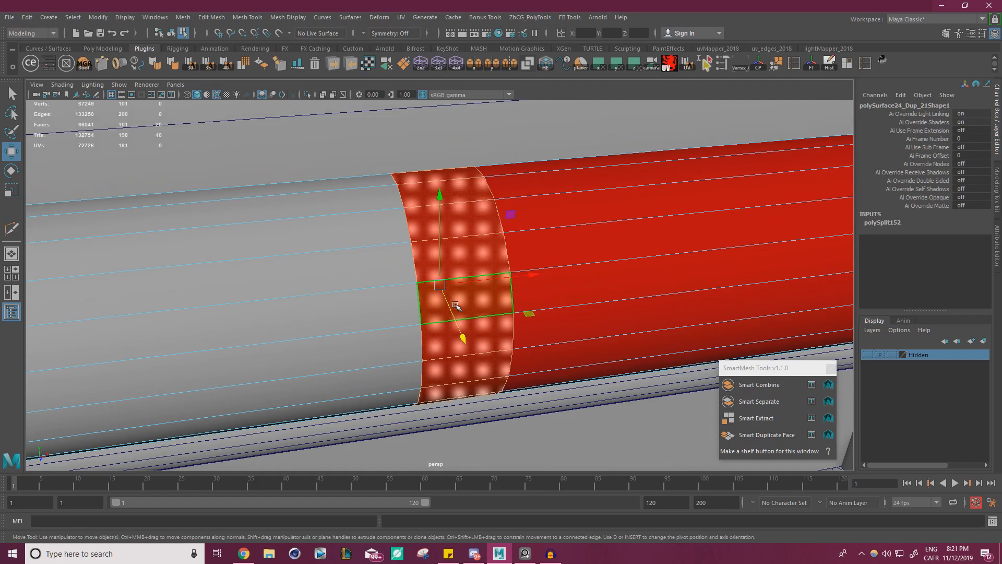
pyautogui.hotkey('ctrl', 'e')
pyautogui.moveTo(548, 180); pyautogui.dragTo(547, 181, button='middle')
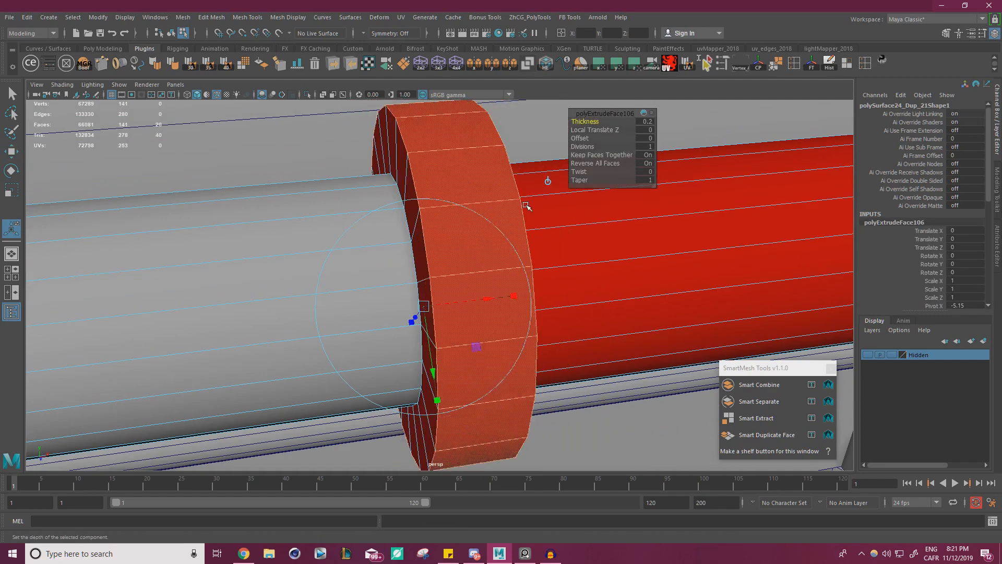
pyautogui.keyDown('alt'); pyautogui.moveTo(526, 205); pyautogui.dragTo(657, 127); pyautogui.keyUp('alt')
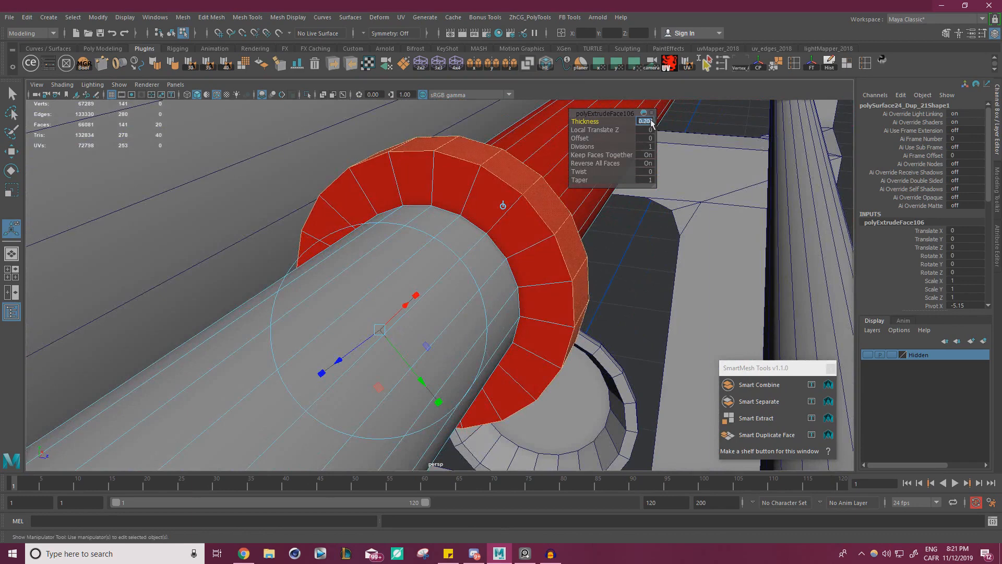
# Try lower extrusion thicknesses such as 0.15, 0.12 and 0.05 on the collar ring, and settle on 0.075.
pyautogui.click(652, 123)
pyautogui.write('.15')
pyautogui.press('Return')
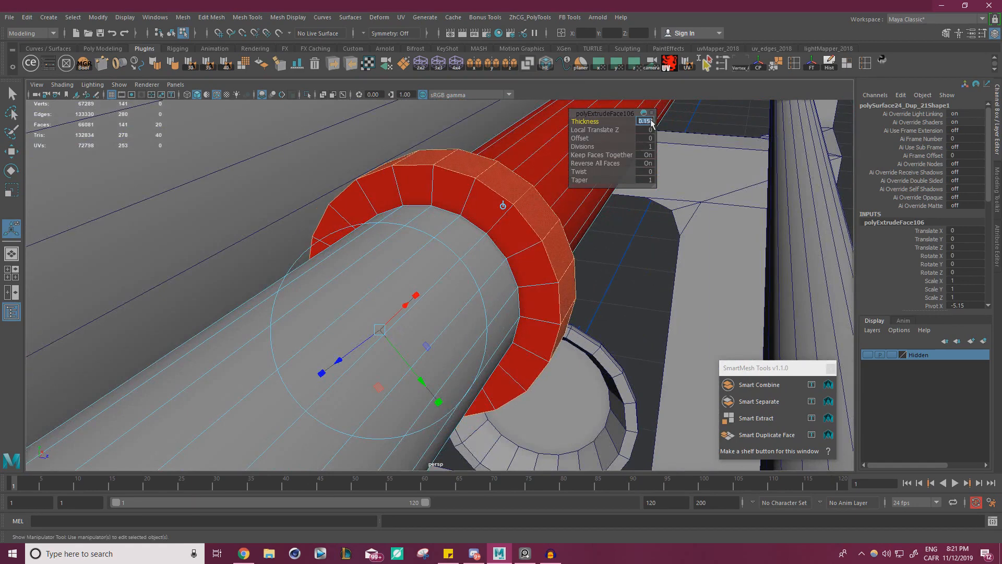
pyautogui.write('.12')
pyautogui.press('Return')
pyautogui.moveTo(385, 236)
pyautogui.keyDown('alt'); pyautogui.mouseDown()
pyautogui.moveTo(344, 238)
pyautogui.moveTo(402, 232)
pyautogui.mouseUp(); pyautogui.keyUp('alt')
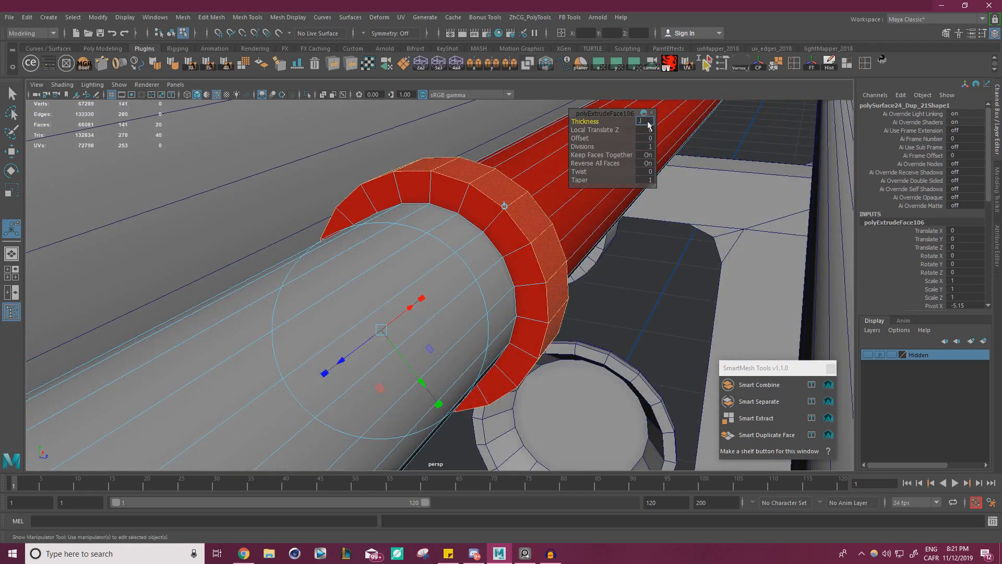
pyautogui.write('.5')
pyautogui.press('Return')
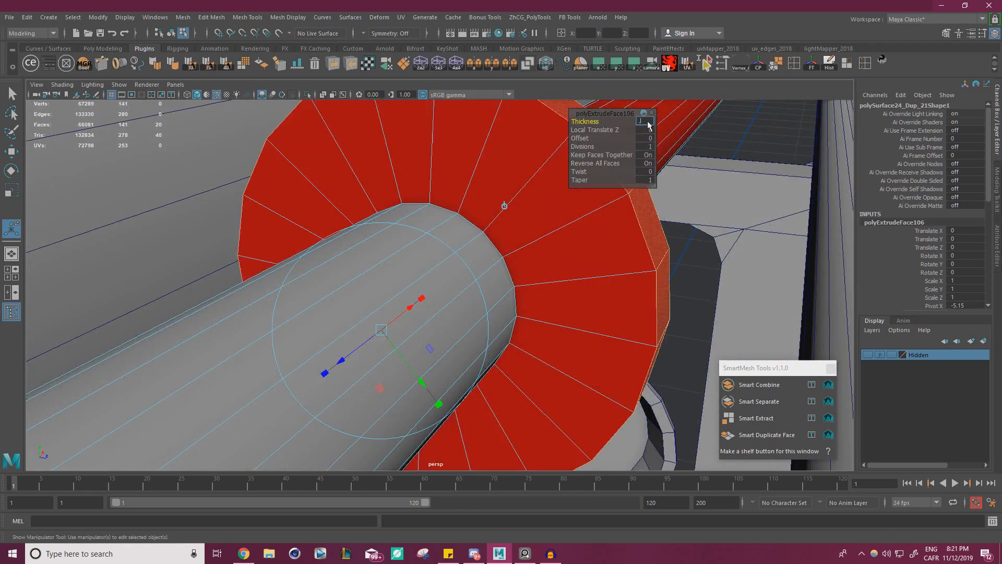
pyautogui.press('Return')
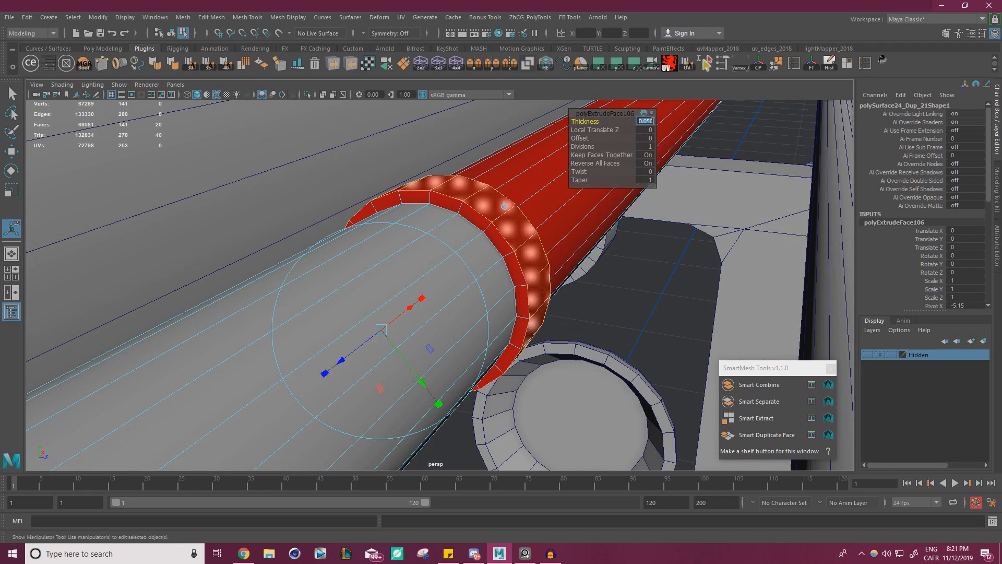
pyautogui.write('5')
pyautogui.press('Return')
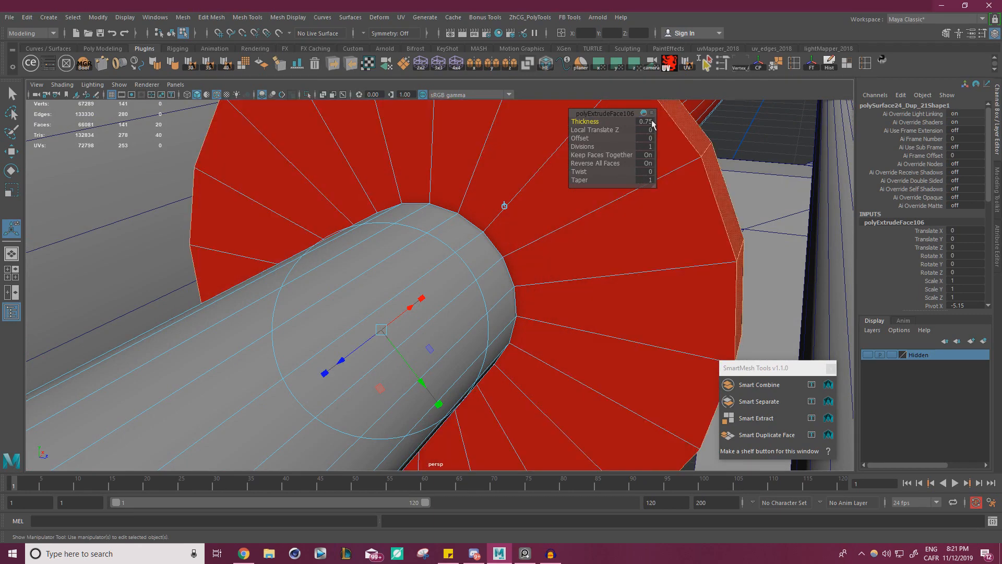
pyautogui.write('.075')
pyautogui.press('Return')
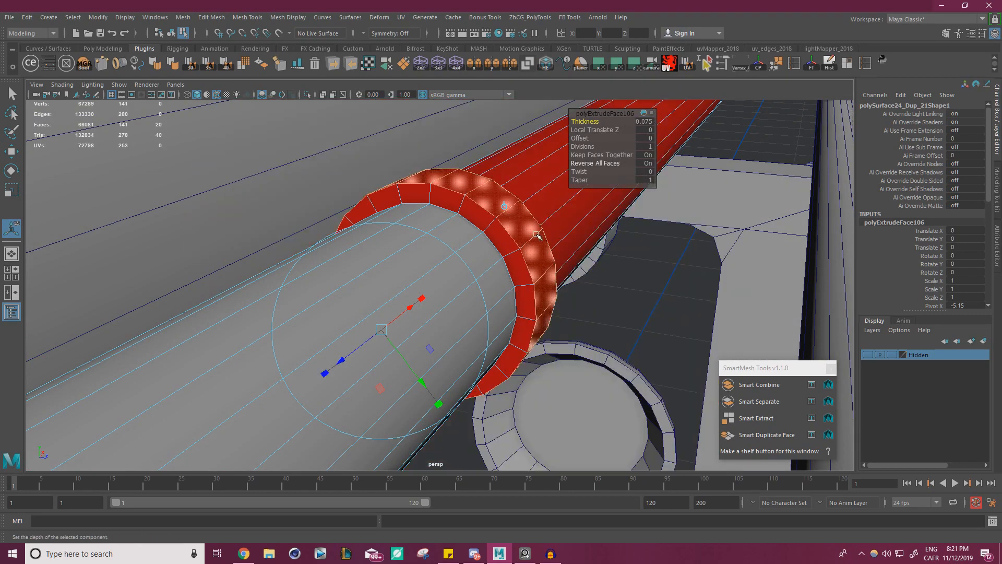
# Insert a centred edge loop around the extruded collar ring with Multi-Cut and compare the ring with the reference photo.
pyautogui.keyDown('alt'); pyautogui.moveTo(537, 234); pyautogui.dragTo(449, 224); pyautogui.keyUp('alt')
pyautogui.scroll(2, 449, 224)
pyautogui.moveTo(449, 224); pyautogui.dragTo(468, 224, button='right')
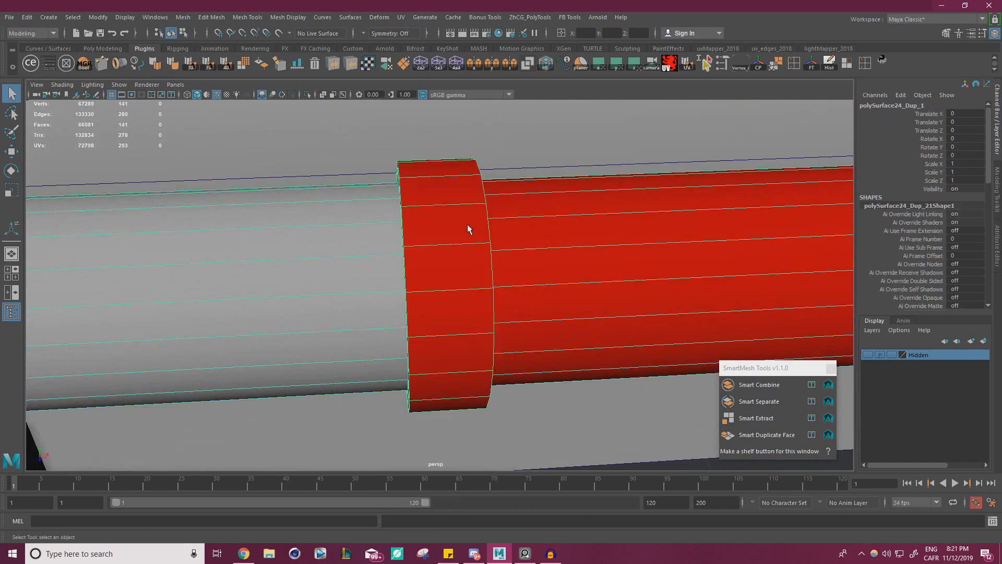
pyautogui.hotkey('ctrl', 'shift', 'x')
pyautogui.keyDown('ctrl'); pyautogui.middleClick(438, 224); pyautogui.keyUp('ctrl')
pyautogui.moveTo(436, 226)
pyautogui.keyDown('alt'); pyautogui.mouseDown()
pyautogui.moveTo(441, 240)
pyautogui.moveTo(424, 241)
pyautogui.mouseUp(); pyautogui.keyUp('alt')
pyautogui.scroll(1, 424, 241)
pyautogui.click(391, 266)
pyautogui.hotkey('alt', 'Tab')
pyautogui.moveTo(1, 263)
pyautogui.mouseDown(button='right')
pyautogui.moveTo(193, 275)
pyautogui.moveTo(0, 271)
pyautogui.mouseUp(button='right')
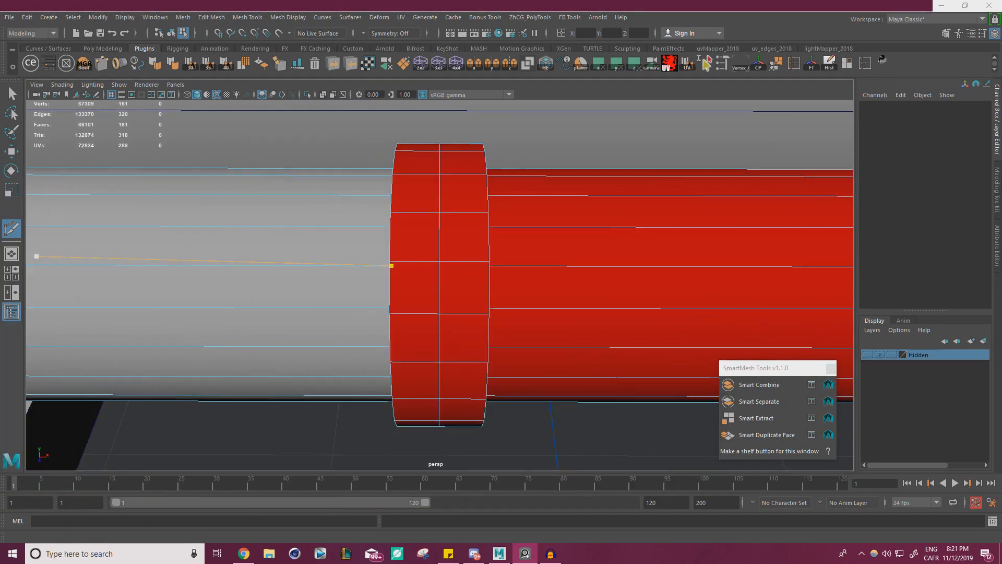
# Select the collar ring's centre edge loop and bevel it with a fraction of 0.6.
pyautogui.rightClick(452, 225)
pyautogui.press('w')
pyautogui.doubleClick(437, 199)
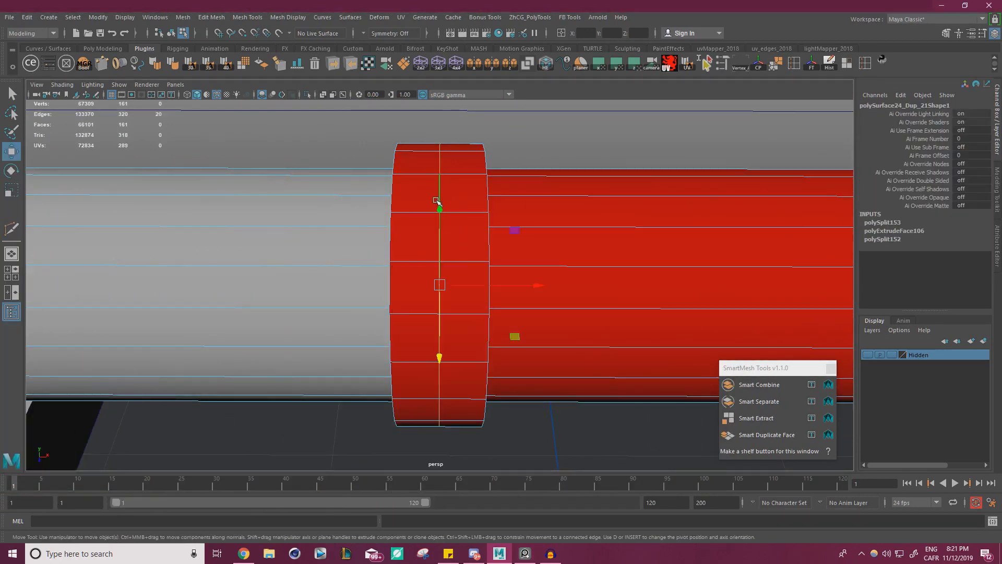
pyautogui.hotkey('ctrl', 'b')
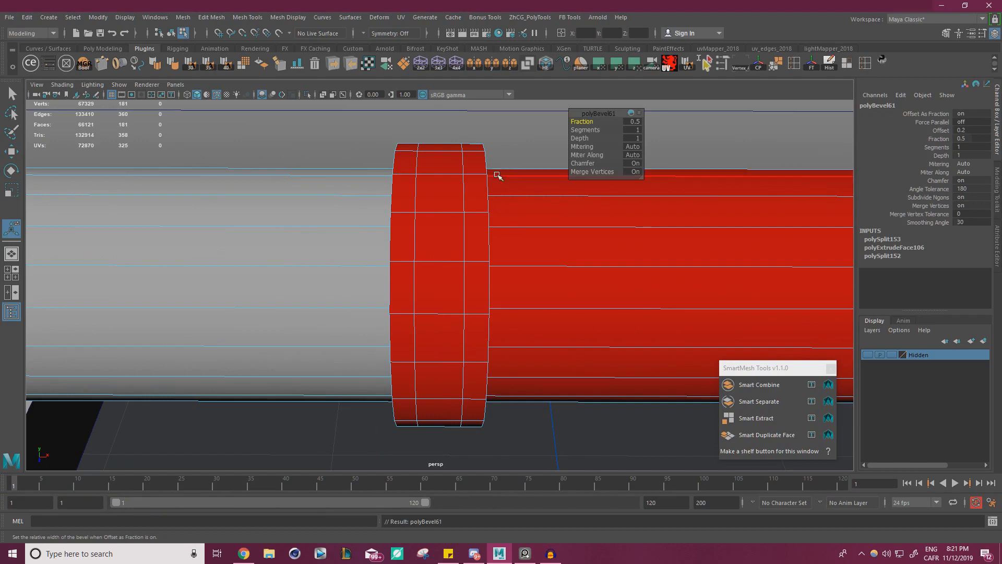
pyautogui.moveTo(582, 122); pyautogui.dragTo(585, 120)
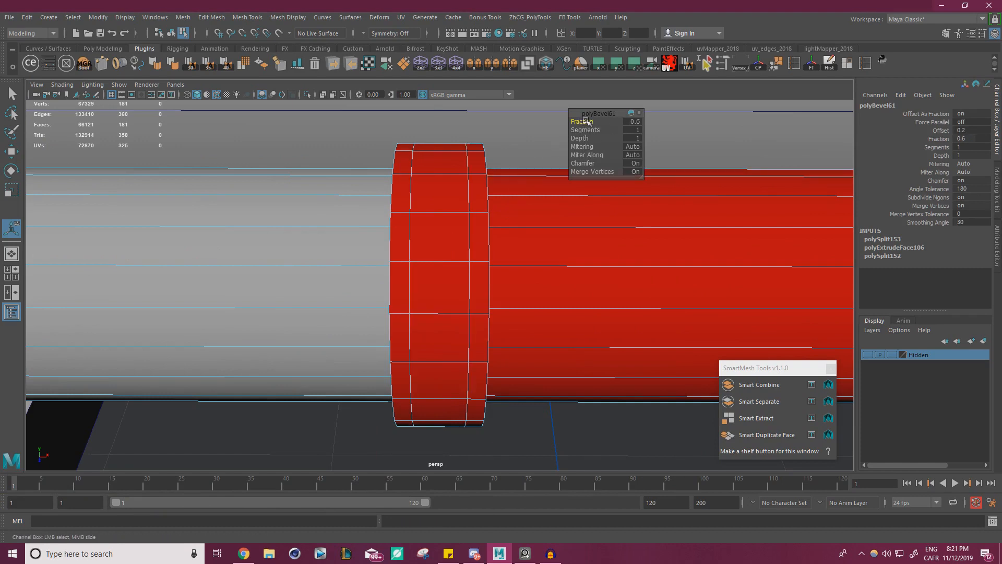
# Select the band of faces between the beveled edges and extrude it inward to form a groove around the collar.
pyautogui.moveTo(430, 184); pyautogui.dragTo(432, 216, button='right')
pyautogui.click(437, 193)
pyautogui.keyDown('shift'); pyautogui.doubleClick(434, 242); pyautogui.keyUp('shift')
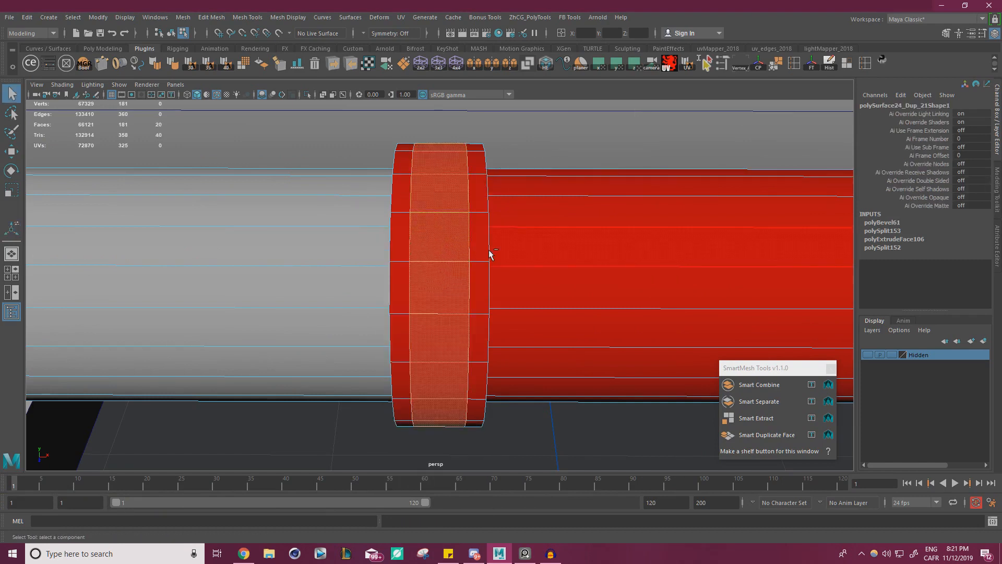
pyautogui.hotkey('ctrl', 'e')
pyautogui.keyDown('alt'); pyautogui.moveTo(570, 253); pyautogui.dragTo(592, 245); pyautogui.keyUp('alt')
pyautogui.moveTo(596, 121); pyautogui.dragTo(592, 122)
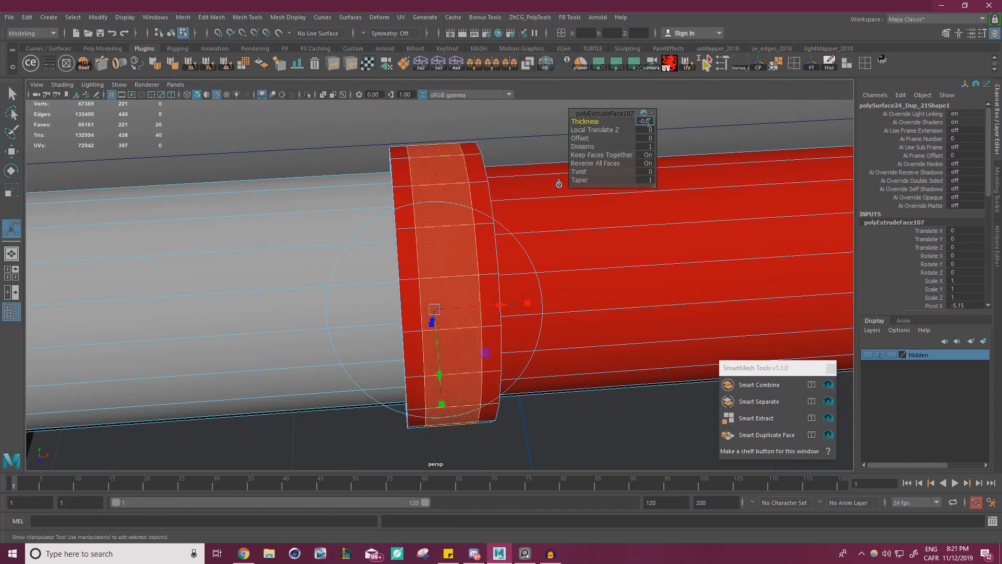
pyautogui.write('5')
pyautogui.press('Return')
# Scale the groove's floor faces narrower along X so that its side walls slope.
pyautogui.press('r')
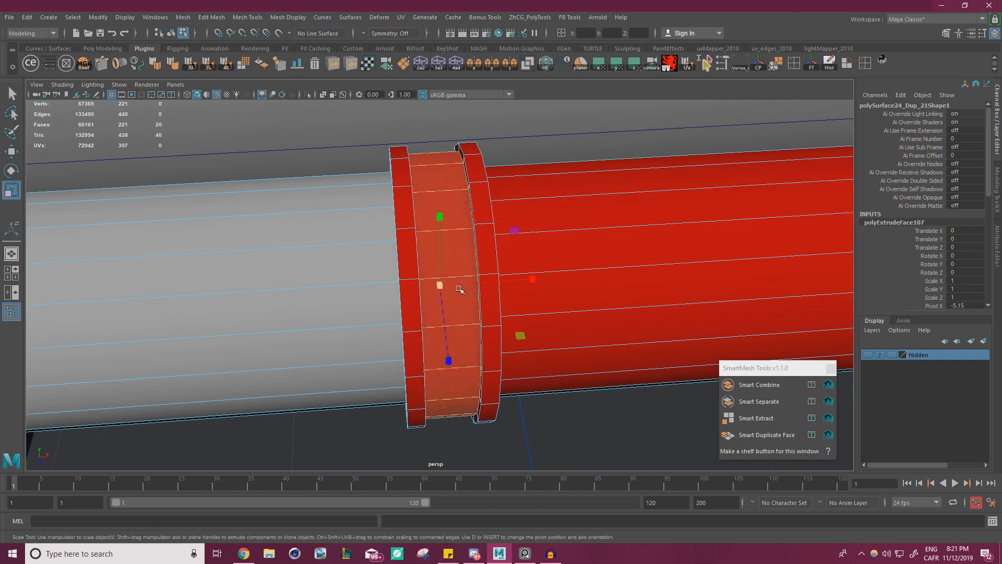
pyautogui.moveTo(533, 281); pyautogui.dragTo(498, 280)
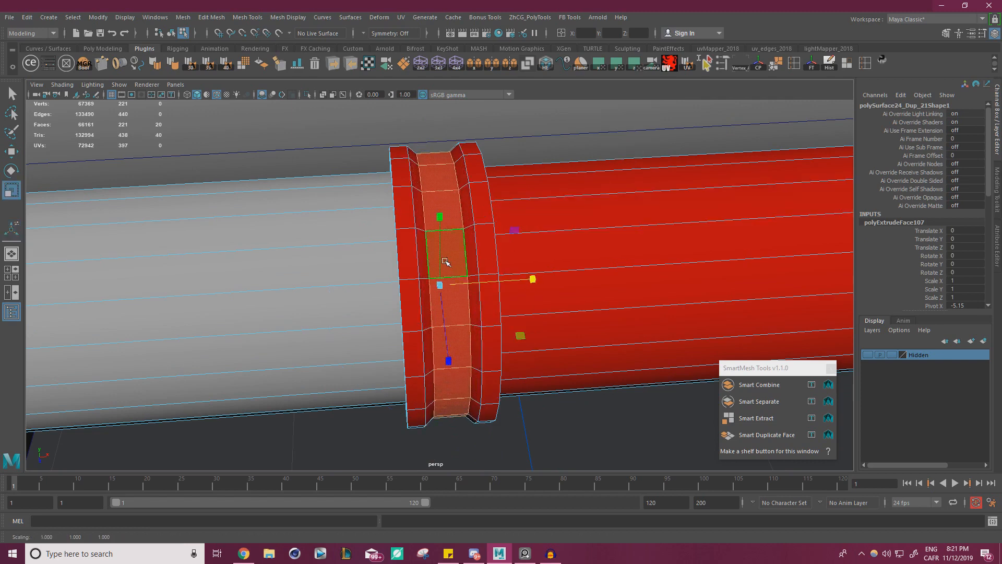
pyautogui.keyDown('alt'); pyautogui.moveTo(445, 261); pyautogui.dragTo(423, 219); pyautogui.keyUp('alt')
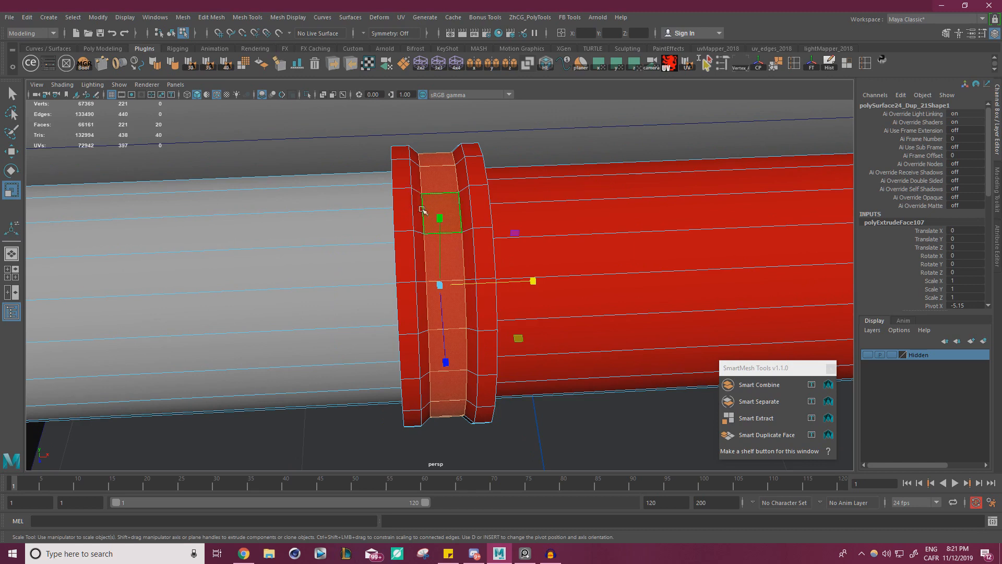
# Add the groove's sloped side walls to the floor-face selection and scale the whole groove wider along X.
pyautogui.keyDown('shift'); pyautogui.click(412, 224); pyautogui.keyUp('shift')
pyautogui.keyDown('shift'); pyautogui.doubleClick(420, 241); pyautogui.keyUp('shift')
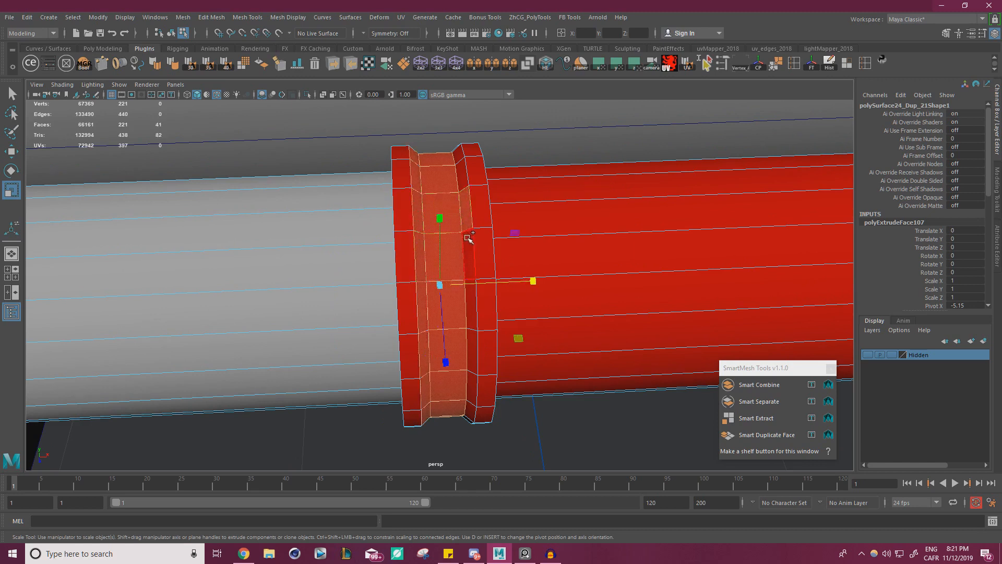
pyautogui.keyDown('shift'); pyautogui.doubleClick(470, 233); pyautogui.keyUp('shift')
pyautogui.moveTo(533, 282); pyautogui.dragTo(557, 280)
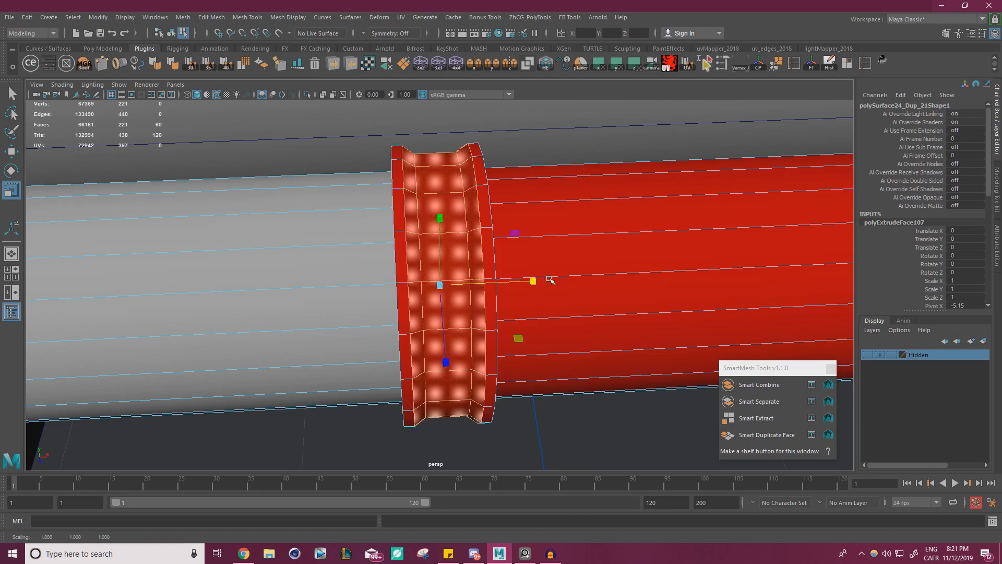
pyautogui.moveTo(439, 227); pyautogui.dragTo(475, 198, button='right')
pyautogui.scroll(-4, 417, 236)
pyautogui.scroll(-3, 417, 236)
pyautogui.keyDown('alt'); pyautogui.moveTo(417, 236); pyautogui.dragTo(378, 252); pyautogui.keyUp('alt')
pyautogui.scroll(5, 468, 305)
pyautogui.moveTo(0, 271); pyautogui.dragTo(379, 324, button='right')
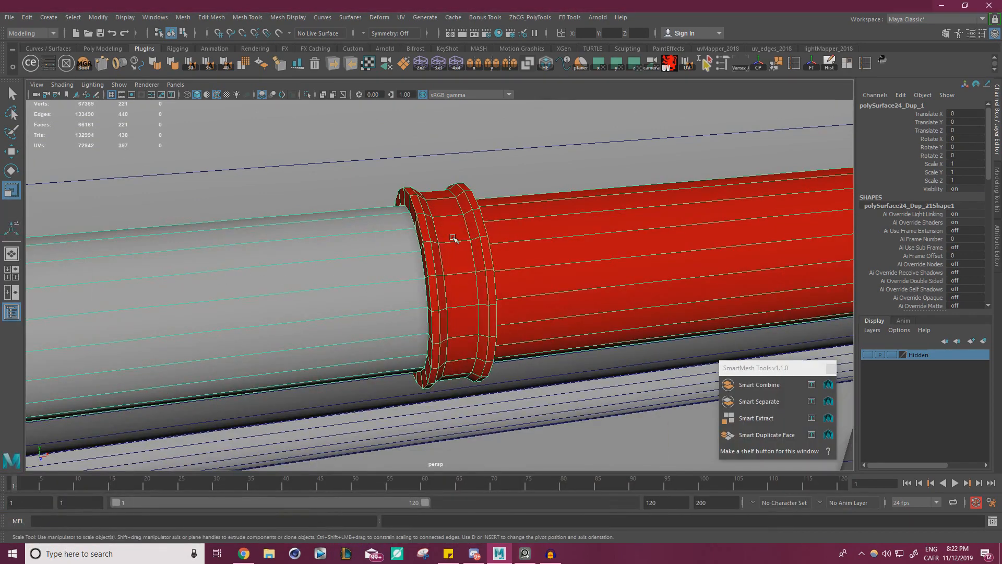
# Duplicate the groove's floor faces with Smart Duplicate Face and scale the copy up uniformly to 1.2.
pyautogui.moveTo(452, 224); pyautogui.dragTo(456, 248, button='right')
pyautogui.hotkey('ctrl', 'z')
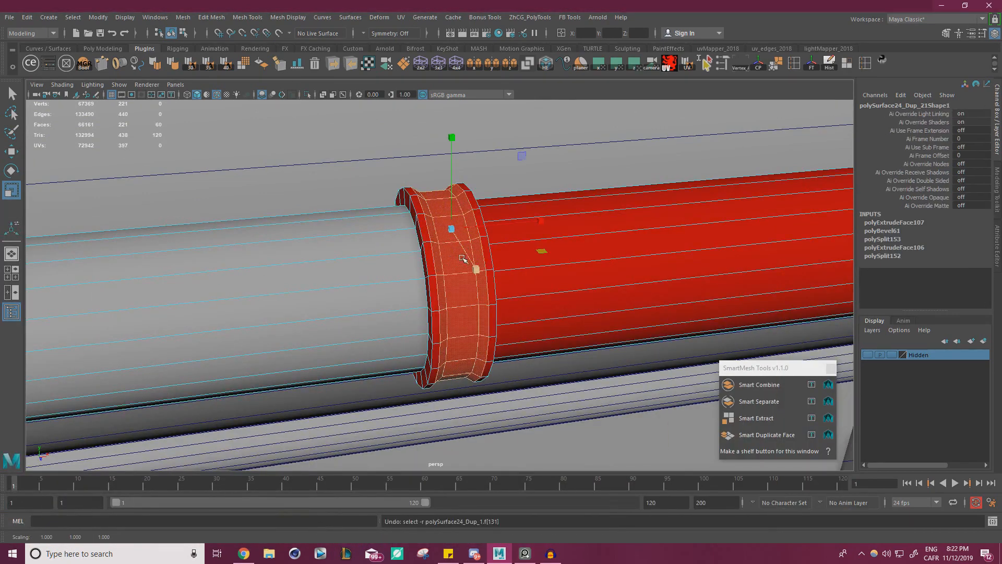
pyautogui.keyDown('shift'); pyautogui.doubleClick(456, 291); pyautogui.keyUp('shift')
pyautogui.keyDown('alt'); pyautogui.moveTo(636, 344); pyautogui.dragTo(655, 356); pyautogui.keyUp('alt')
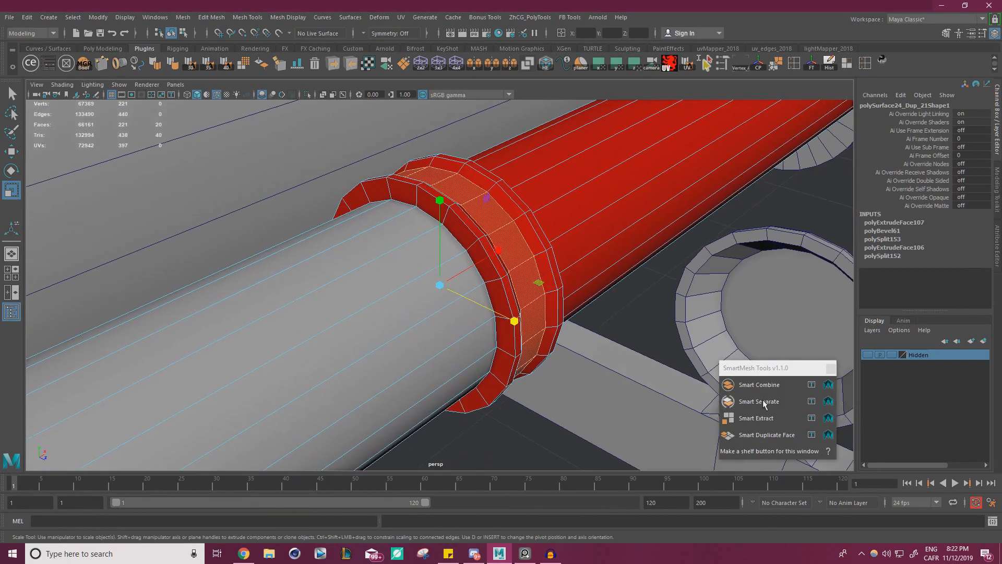
pyautogui.click(767, 435)
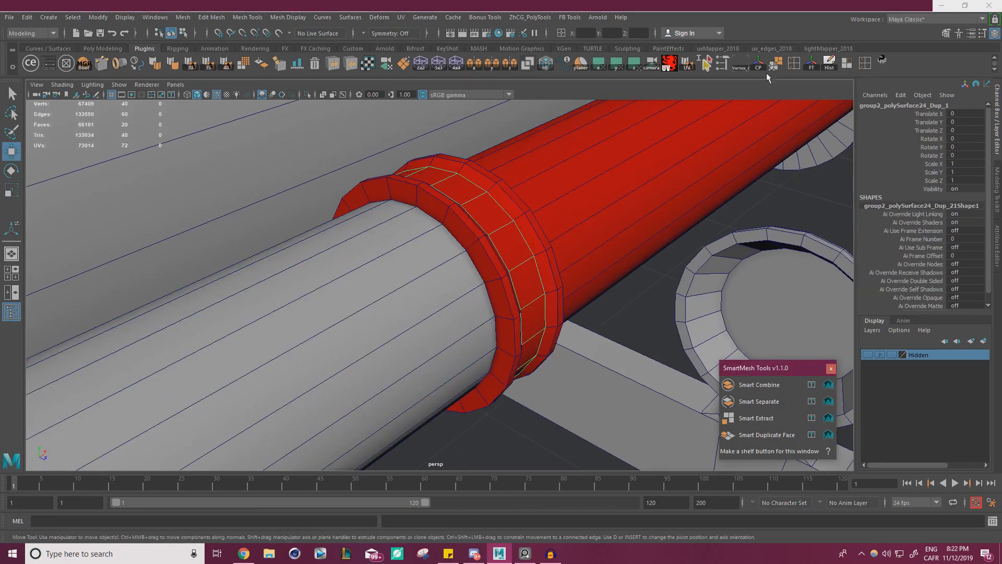
pyautogui.press('r')
pyautogui.moveTo(440, 285); pyautogui.dragTo(477, 278)
# Select all faces of the duplicated band and extrude them outward to give the ring thickness.
pyautogui.moveTo(531, 224); pyautogui.dragTo(533, 253, button='right')
pyautogui.click(530, 241)
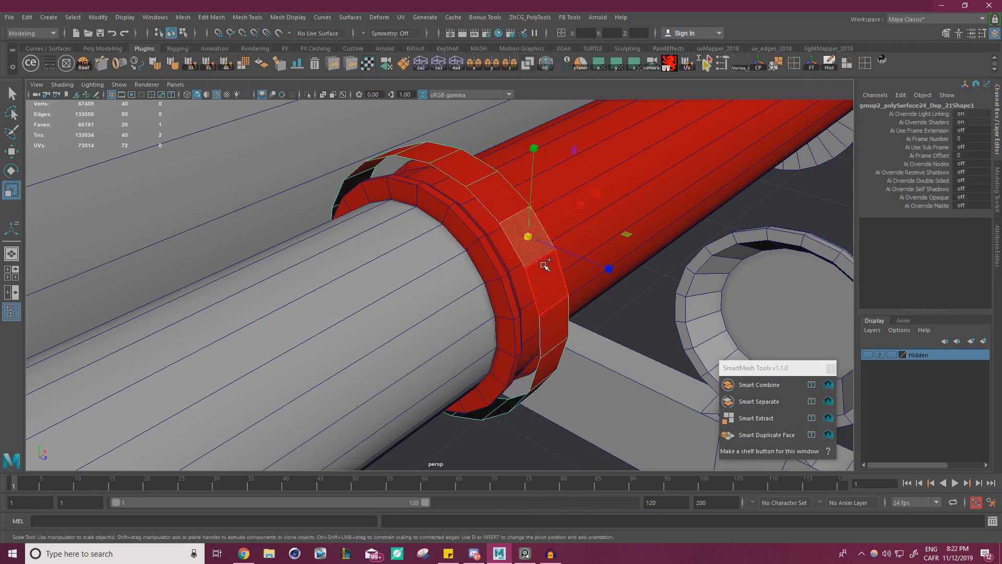
pyautogui.doubleClick(546, 266)
pyautogui.hotkey('ctrl', 'e')
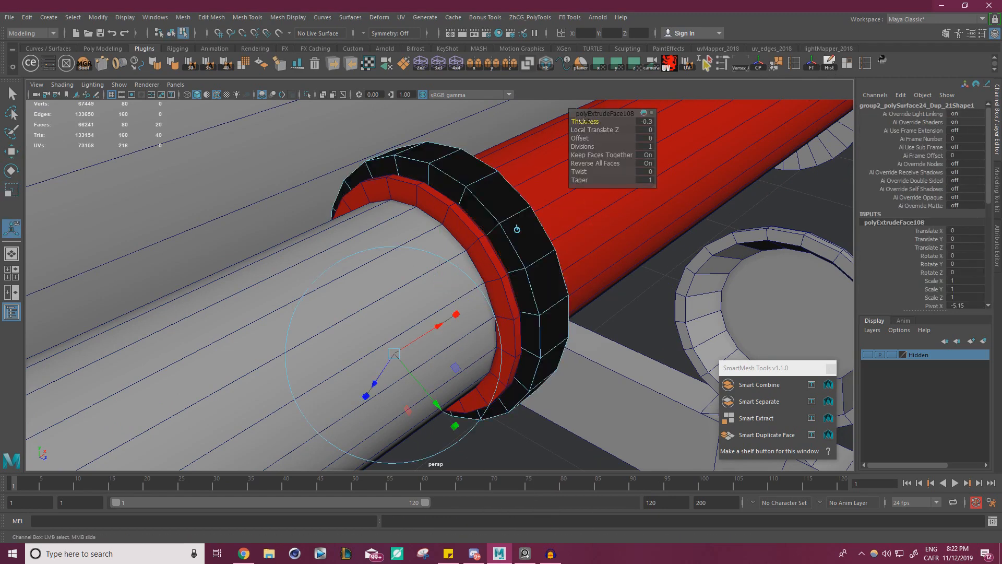
pyautogui.moveTo(585, 121)
pyautogui.mouseDown()
pyautogui.moveTo(600, 122)
pyautogui.moveTo(583, 120)
pyautogui.mouseUp()
pyautogui.press('w')
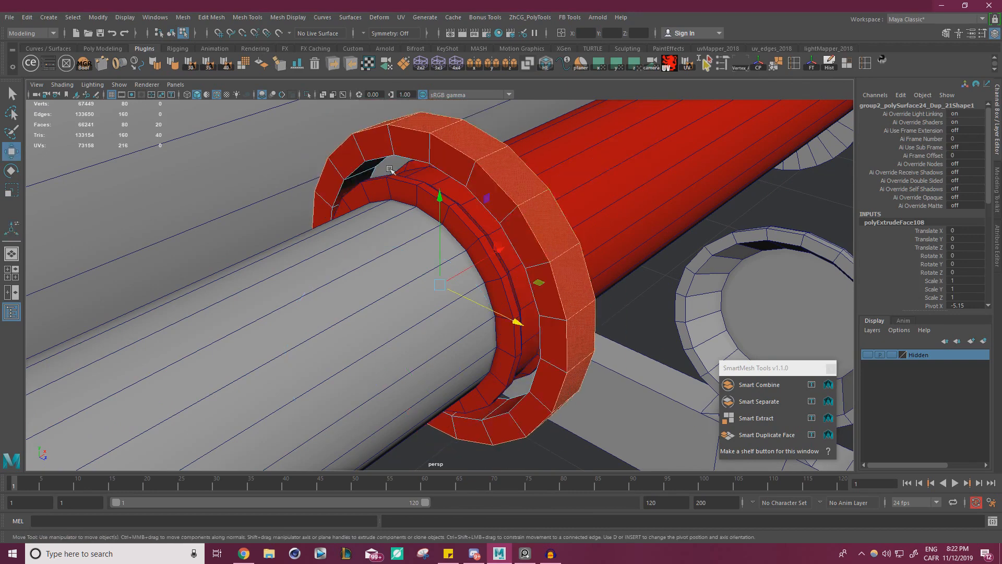
# Apply edge softening to the whole thickened ring and return to object selection.
pyautogui.keyDown('alt'); pyautogui.moveTo(392, 171); pyautogui.dragTo(381, 163); pyautogui.keyUp('alt')
pyautogui.click(379, 163)
pyautogui.keyDown('alt'); pyautogui.moveTo(346, 184); pyautogui.dragTo(447, 184, button='right'); pyautogui.keyUp('alt')
pyautogui.keyDown('alt'); pyautogui.moveTo(448, 185); pyautogui.dragTo(555, 293, button='middle'); pyautogui.keyUp('alt')
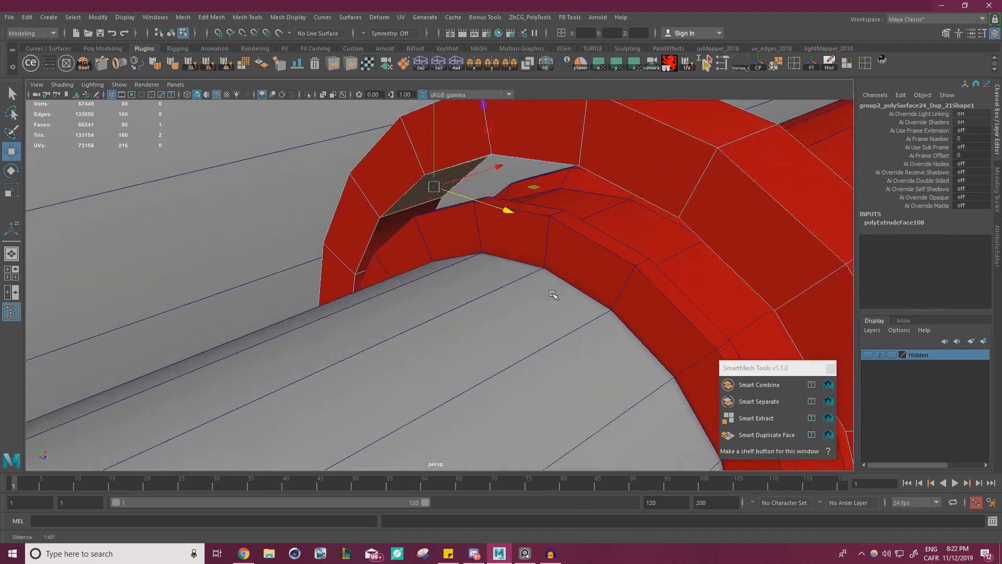
pyautogui.keyDown('alt'); pyautogui.moveTo(565, 275); pyautogui.dragTo(425, 246); pyautogui.keyUp('alt')
pyautogui.moveTo(372, 169); pyautogui.dragTo(423, 152, button='right')
pyautogui.click(227, 64)
pyautogui.press('r')
pyautogui.keyDown('alt'); pyautogui.moveTo(481, 171); pyautogui.dragTo(366, 175, button='right'); pyautogui.keyUp('alt')
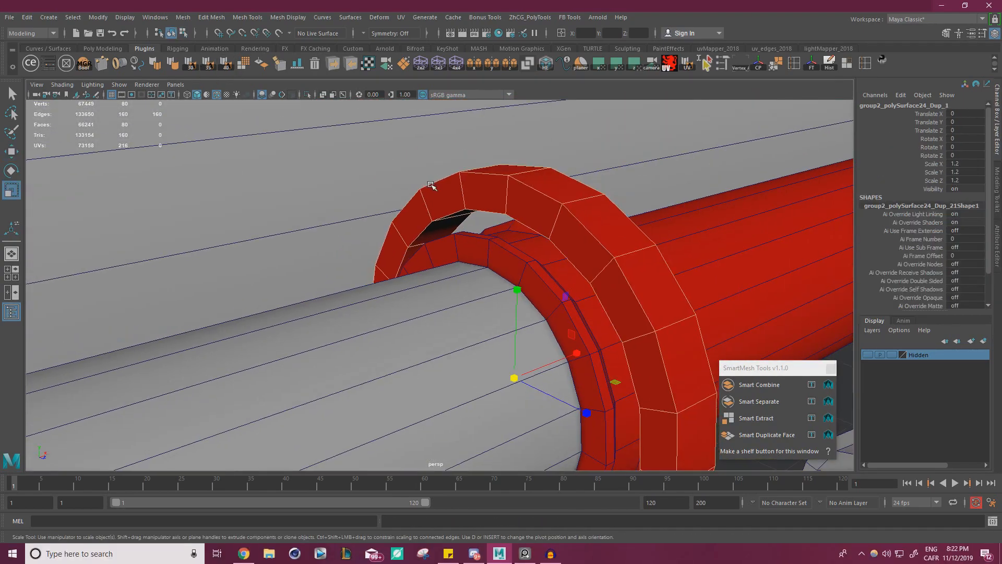
pyautogui.moveTo(453, 199); pyautogui.dragTo(496, 176, button='right')
pyautogui.keyDown('alt'); pyautogui.moveTo(459, 228); pyautogui.dragTo(417, 245); pyautogui.keyUp('alt')
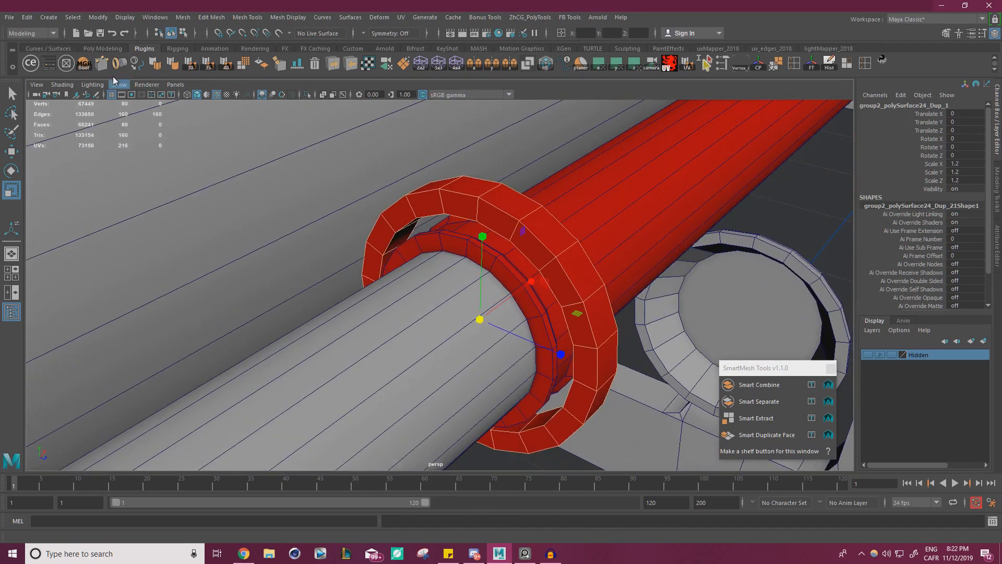
# Assign ModIt's grey colour to the ring and scale it uniformly to 1.086 so it fits into the groove.
pyautogui.click(49, 66)
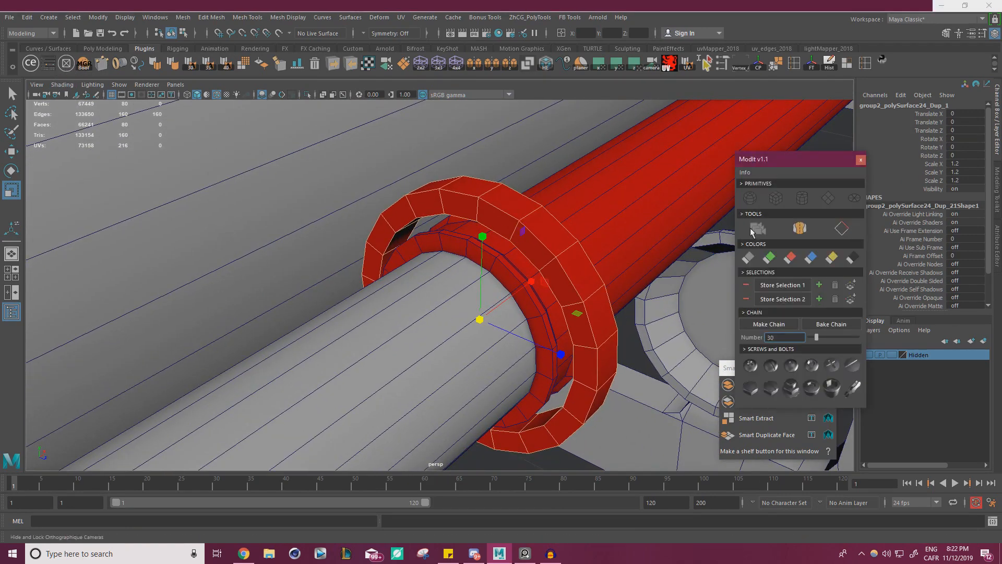
pyautogui.click(748, 258)
pyautogui.click(861, 160)
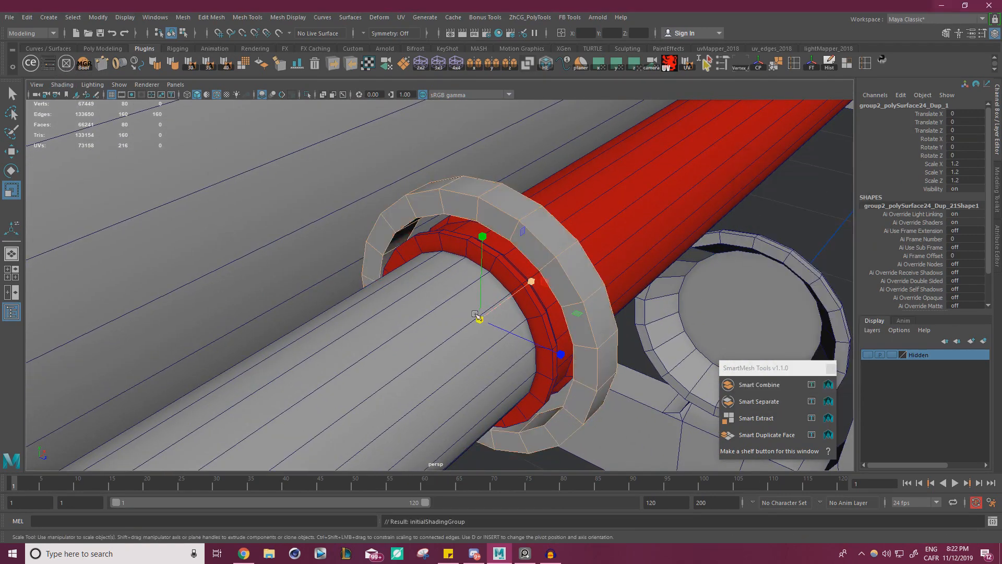
pyautogui.moveTo(468, 317); pyautogui.dragTo(489, 333)
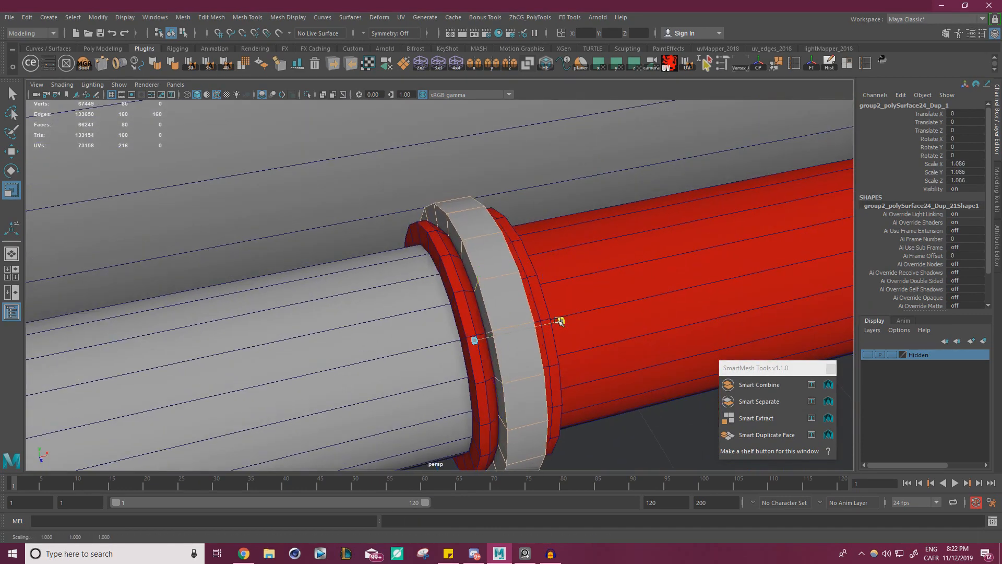
# Select the grey ring's outer loop of faces and scale it narrower along X to about 0.78.
pyautogui.press('w')
pyautogui.moveTo(484, 252); pyautogui.dragTo(483, 281, button='right')
pyautogui.click(499, 297)
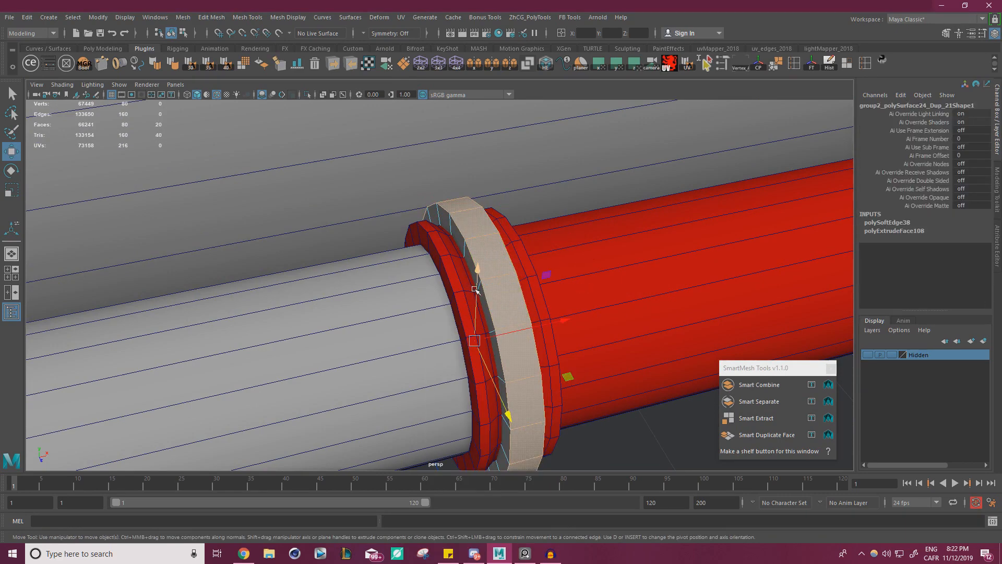
pyautogui.keyDown('alt'); pyautogui.moveTo(475, 289); pyautogui.dragTo(437, 232, button='middle'); pyautogui.keyUp('alt')
pyautogui.press('r')
pyautogui.keyDown('alt'); pyautogui.moveTo(452, 288); pyautogui.dragTo(497, 247); pyautogui.keyUp('alt')
pyautogui.press('w')
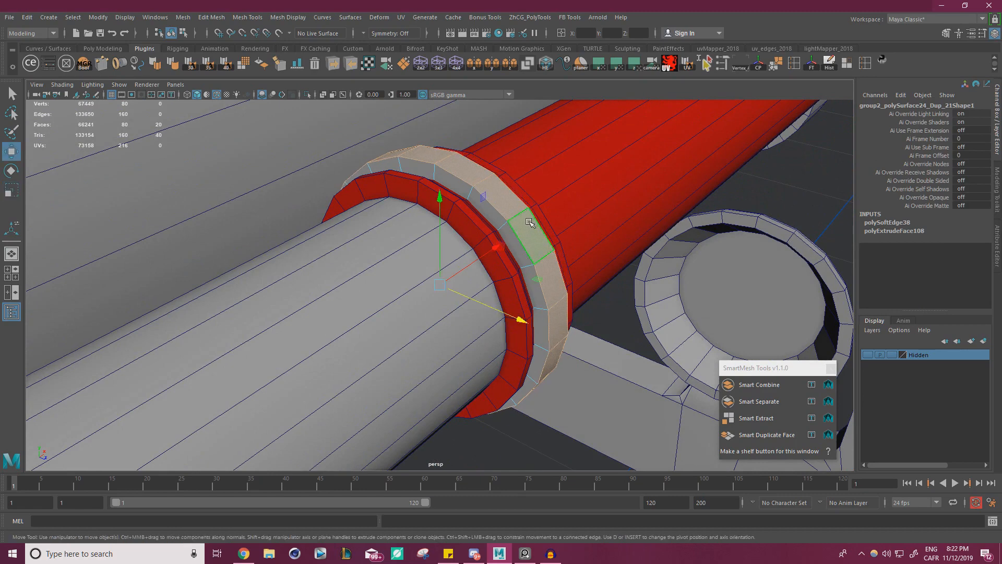
pyautogui.moveTo(529, 232); pyautogui.dragTo(550, 214, button='right')
pyautogui.keyDown('alt'); pyautogui.moveTo(550, 214); pyautogui.dragTo(486, 240); pyautogui.keyUp('alt')
pyautogui.moveTo(478, 251); pyautogui.dragTo(491, 268, button='right')
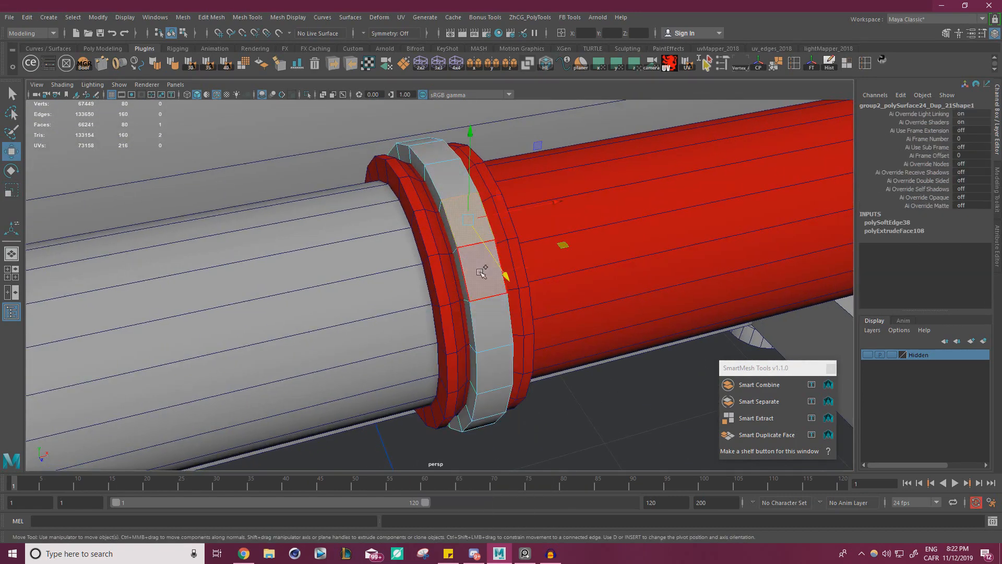
pyautogui.press('r')
pyautogui.moveTo(517, 268); pyautogui.dragTo(499, 272)
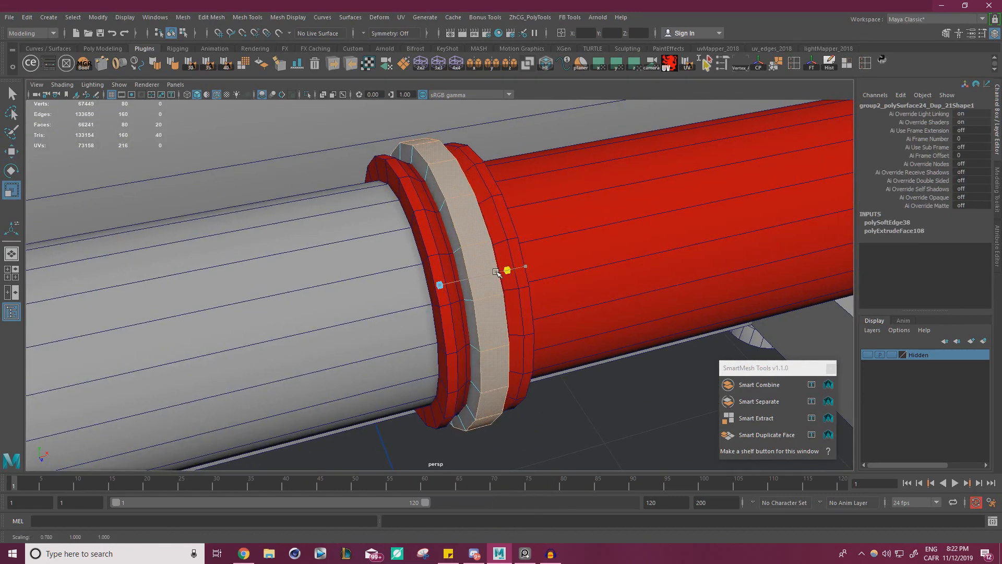
pyautogui.press('w')
pyautogui.moveTo(465, 224); pyautogui.dragTo(514, 210, button='right')
# Compare the collar and the red rod section with the ribbed section in the reference photo.
pyautogui.keyDown('alt'); pyautogui.moveTo(514, 210); pyautogui.dragTo(334, 261, button='right'); pyautogui.keyUp('alt')
pyautogui.keyDown('alt'); pyautogui.moveTo(334, 261); pyautogui.dragTo(292, 317); pyautogui.keyUp('alt')
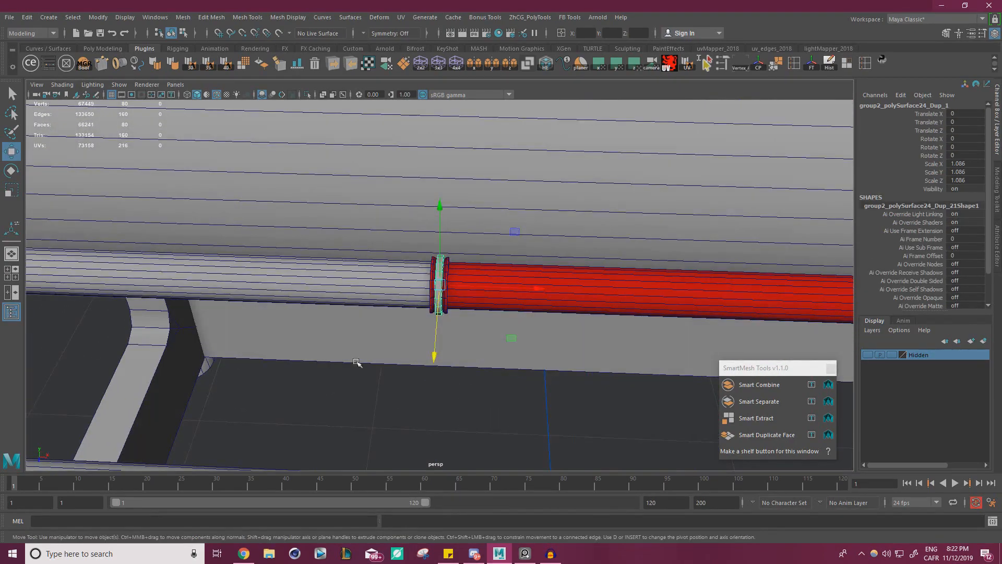
pyautogui.click(358, 362)
pyautogui.keyDown('alt'); pyautogui.moveTo(359, 363); pyautogui.dragTo(329, 319); pyautogui.keyUp('alt')
pyautogui.hotkey('alt', 'Tab')
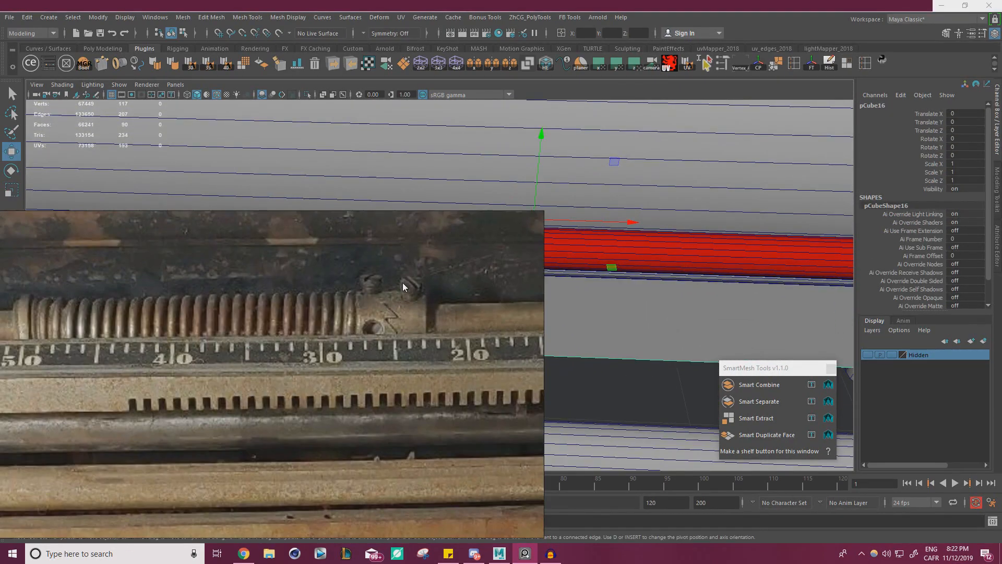
pyautogui.hotkey('alt', 'Tab')
pyautogui.keyDown('alt'); pyautogui.moveTo(402, 340); pyautogui.dragTo(365, 292, button='right'); pyautogui.keyUp('alt')
pyautogui.keyDown('alt'); pyautogui.moveTo(365, 292); pyautogui.dragTo(389, 258); pyautogui.keyUp('alt')
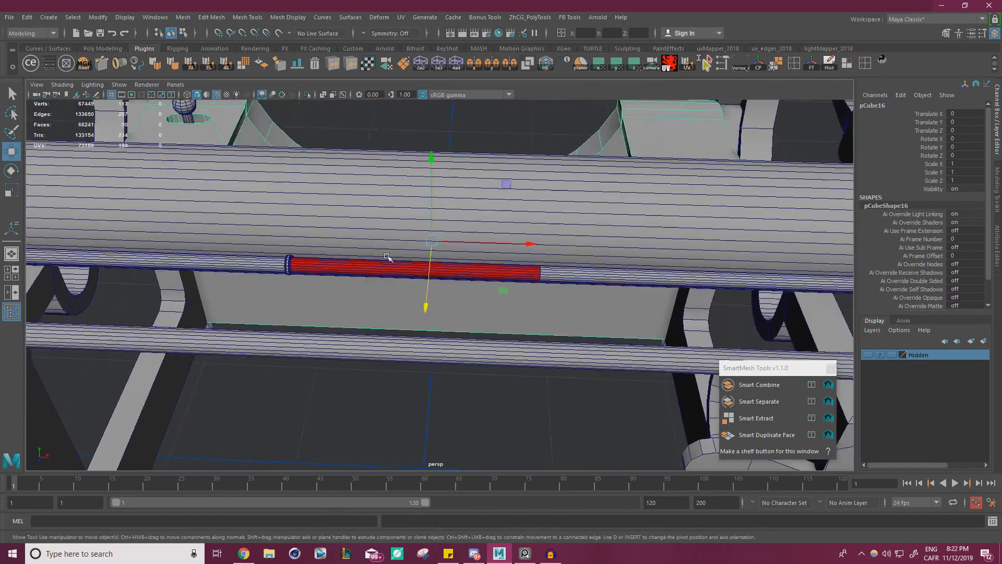
pyautogui.keyDown('alt'); pyautogui.moveTo(390, 257); pyautogui.dragTo(467, 274, button='right'); pyautogui.keyUp('alt')
pyautogui.keyDown('alt'); pyautogui.moveTo(559, 261); pyautogui.dragTo(556, 257); pyautogui.keyUp('alt')
pyautogui.keyDown('alt'); pyautogui.moveTo(557, 257); pyautogui.dragTo(655, 269, button='right'); pyautogui.keyUp('alt')
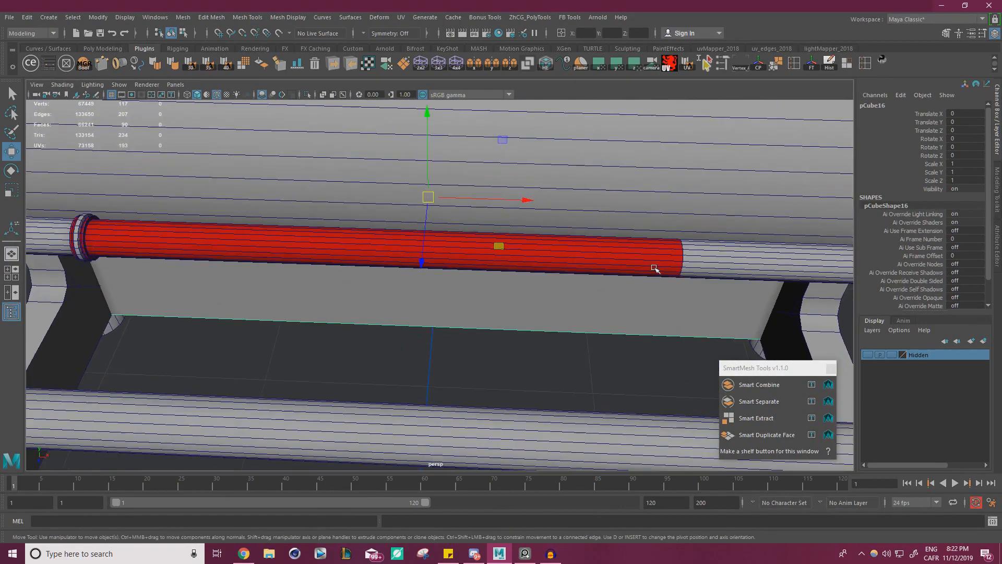
pyautogui.keyDown('alt'); pyautogui.moveTo(655, 268); pyautogui.dragTo(591, 251, button='middle'); pyautogui.keyUp('alt')
# Insert an edge loop around the front rod near the plain end of the red section with Multi-Cut.
pyautogui.click(591, 251)
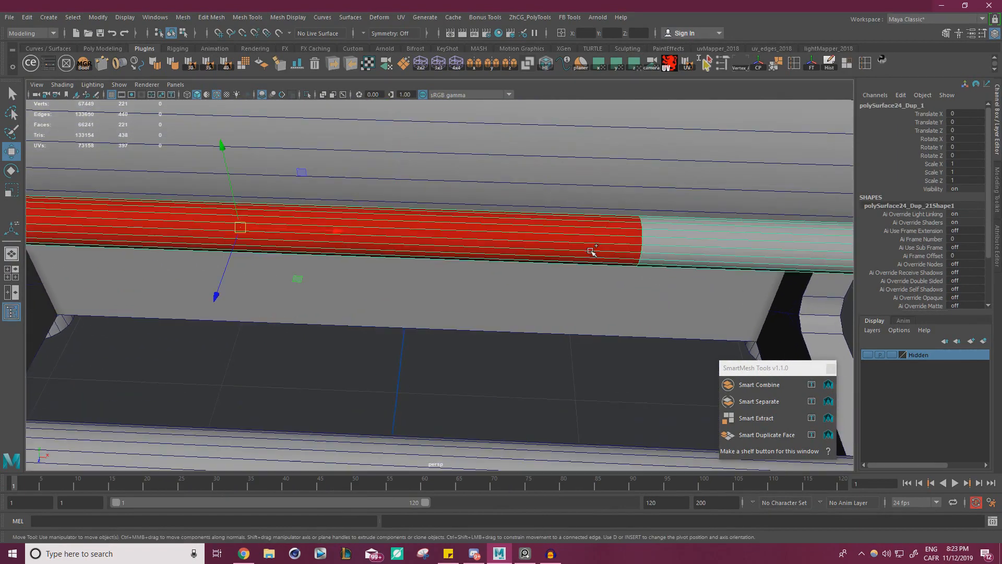
pyautogui.hotkey('ctrl', 'shift', 'x')
pyautogui.keyDown('alt'); pyautogui.moveTo(599, 242); pyautogui.dragTo(544, 255); pyautogui.keyUp('alt')
pyautogui.keyDown('alt'); pyautogui.moveTo(544, 256); pyautogui.dragTo(569, 245, button='right'); pyautogui.keyUp('alt')
pyautogui.keyDown('alt'); pyautogui.moveTo(522, 230); pyautogui.dragTo(501, 251, button='middle'); pyautogui.keyUp('alt')
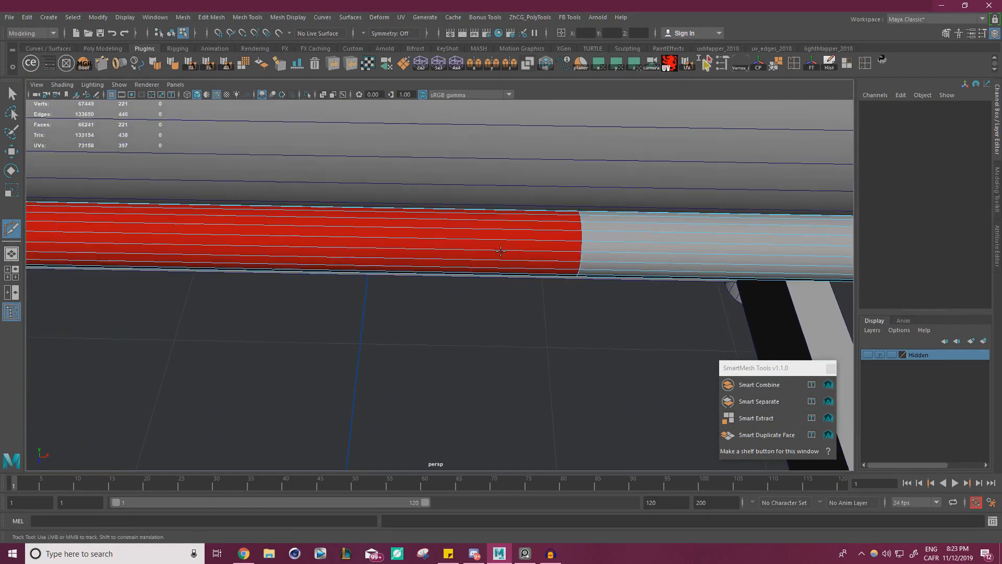
pyautogui.press('w')
# Duplicate the band of faces at the red section's end with Smart Duplicate Face and centre the copy's pivot.
pyautogui.moveTo(538, 246); pyautogui.dragTo(541, 274, button='right')
pyautogui.moveTo(514, 190); pyautogui.dragTo(630, 288)
pyautogui.click(752, 439)
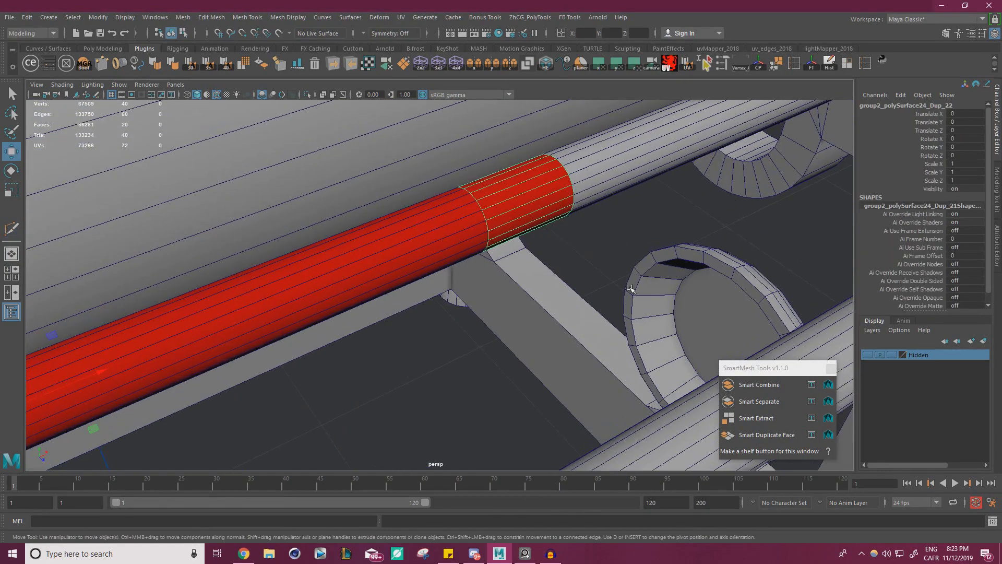
pyautogui.click(761, 68)
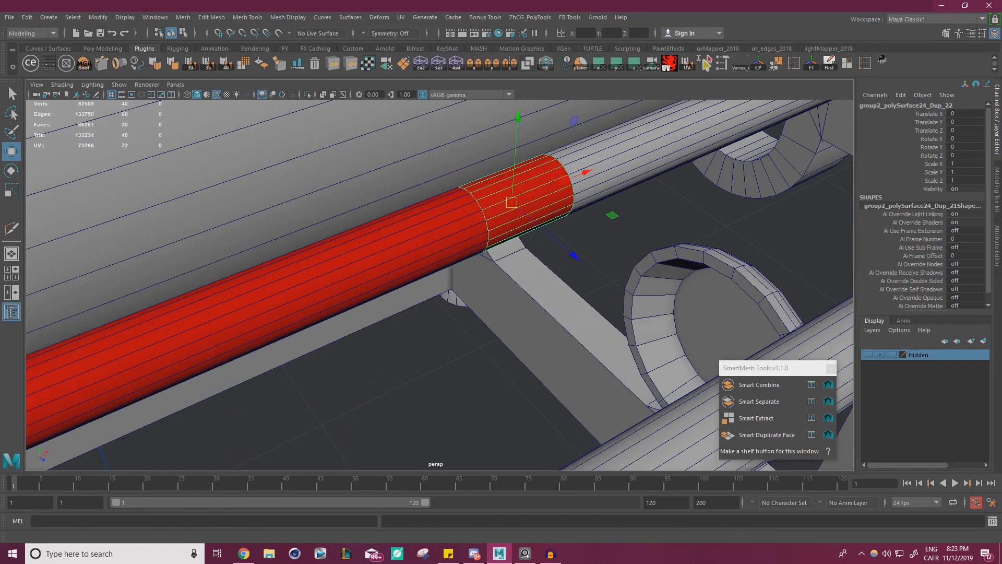
pyautogui.moveTo(149, 435); pyautogui.dragTo(57, 484, button='right')
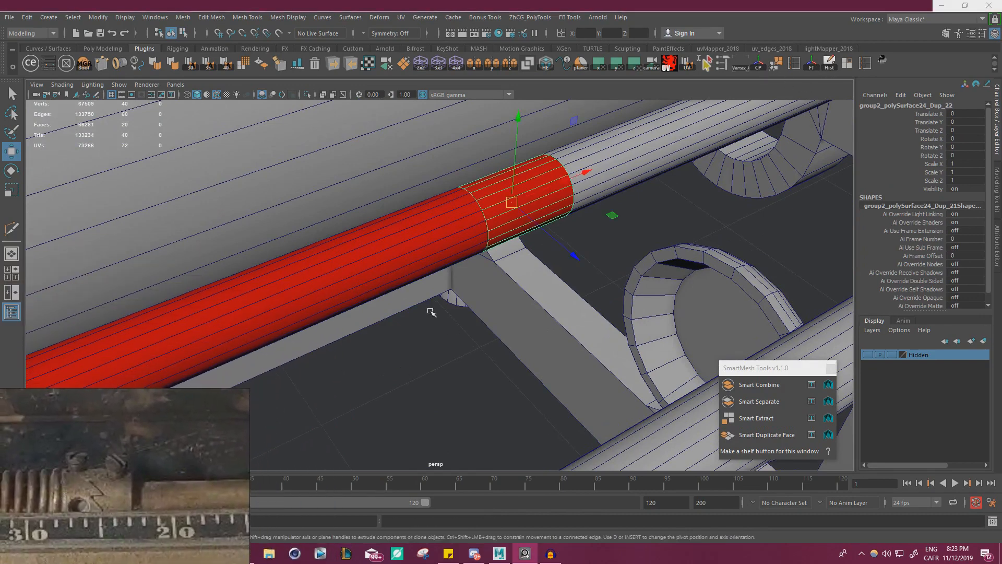
pyautogui.keyDown('alt'); pyautogui.moveTo(432, 311); pyautogui.dragTo(519, 332); pyautogui.keyUp('alt')
pyautogui.keyDown('alt'); pyautogui.moveTo(560, 234); pyautogui.dragTo(585, 184); pyautogui.keyUp('alt')
pyautogui.press('r')
pyautogui.press('w')
pyautogui.keyDown('alt'); pyautogui.moveTo(529, 222); pyautogui.dragTo(565, 225, button='right'); pyautogui.keyUp('alt')
pyautogui.doubleClick(571, 226)
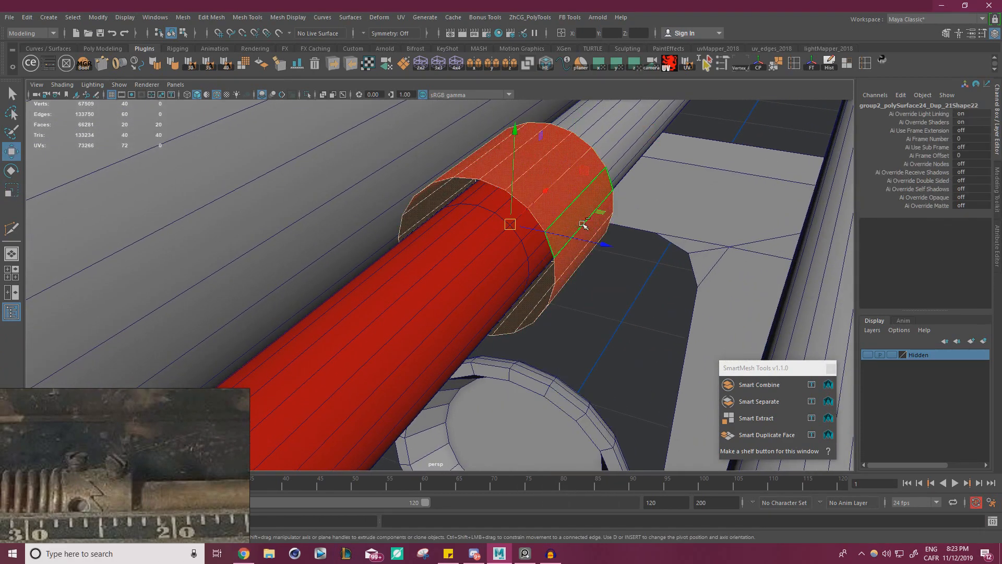
pyautogui.hotkey('ctrl', 'z')
pyautogui.hotkey('ctrl', 'z')
pyautogui.hotkey('ctrl', 'z')
pyautogui.hotkey('ctrl', 'z')
pyautogui.hotkey('ctrl', 'z')
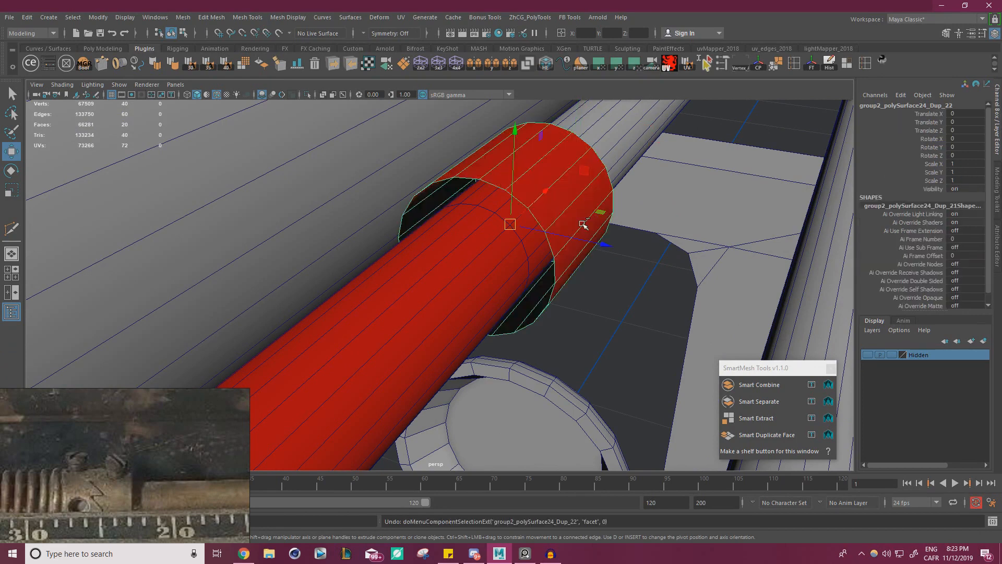
# Extrude the duplicated end band outward into a sleeve around the rod with a thickness of 0.075.
pyautogui.moveTo(615, 340); pyautogui.dragTo(566, 254, button='right')
pyautogui.hotkey('ctrl', 'e')
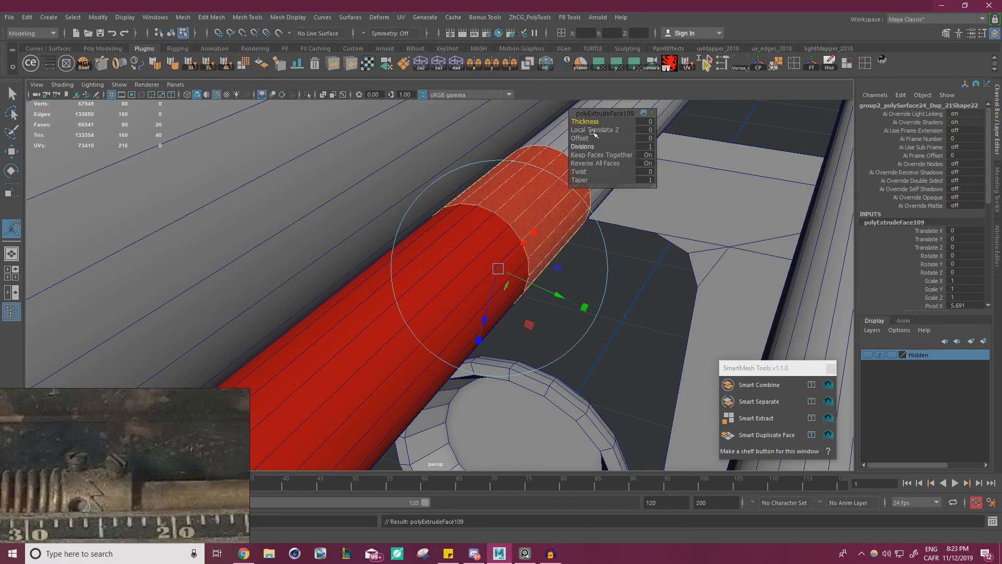
pyautogui.moveTo(589, 121); pyautogui.dragTo(591, 121)
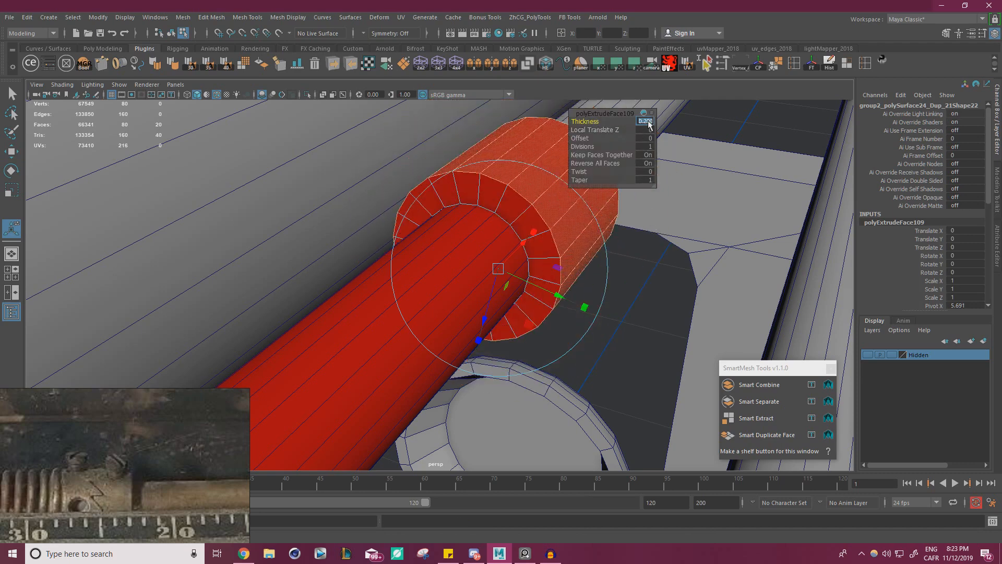
pyautogui.press('Return')
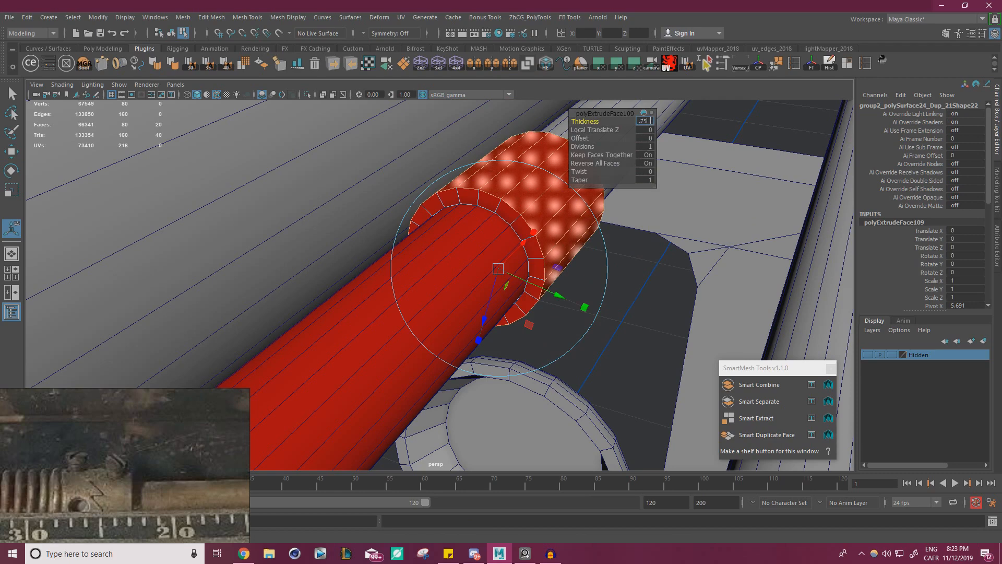
pyautogui.press('Return')
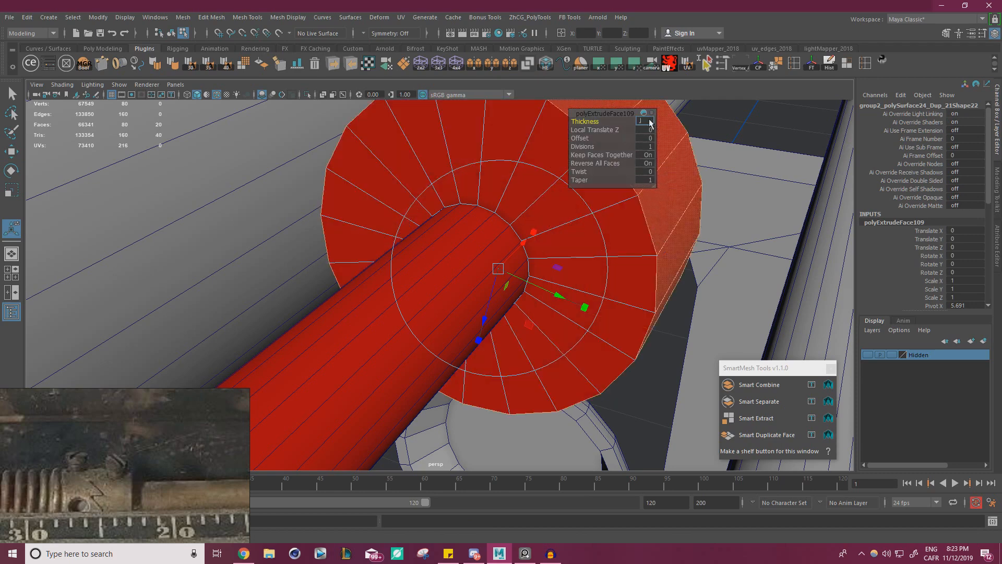
pyautogui.press('Return')
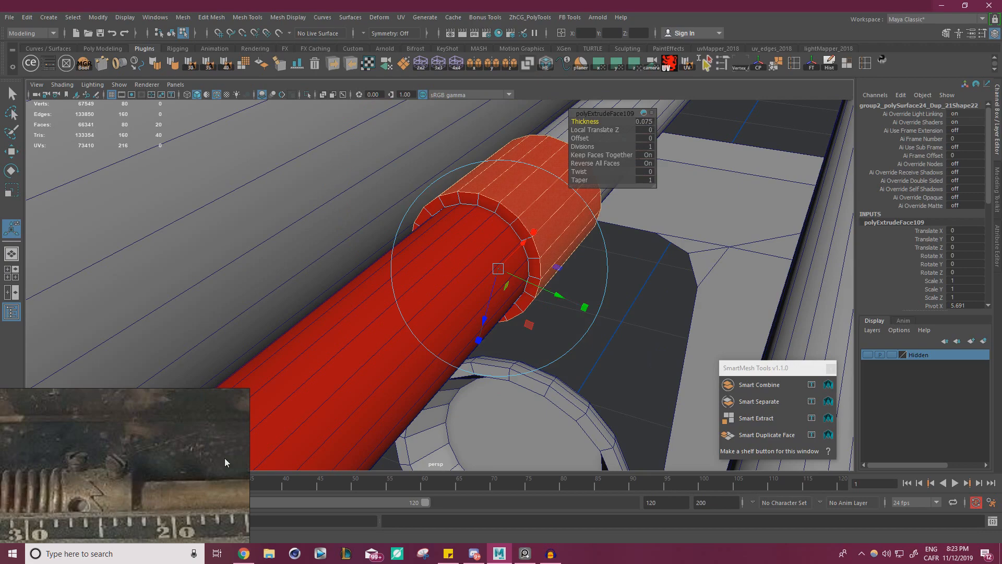
# Delete the edge loop on the front rod where it enters the extruded sleeve.
pyautogui.keyDown('alt'); pyautogui.moveTo(441, 264); pyautogui.dragTo(505, 279); pyautogui.keyUp('alt')
pyautogui.press('w')
pyautogui.moveTo(653, 256); pyautogui.dragTo(701, 237, button='right')
pyautogui.press('r')
pyautogui.keyDown('alt'); pyautogui.moveTo(425, 283); pyautogui.dragTo(543, 243); pyautogui.keyUp('alt')
pyautogui.keyDown('alt'); pyautogui.moveTo(417, 396); pyautogui.dragTo(521, 368); pyautogui.keyUp('alt')
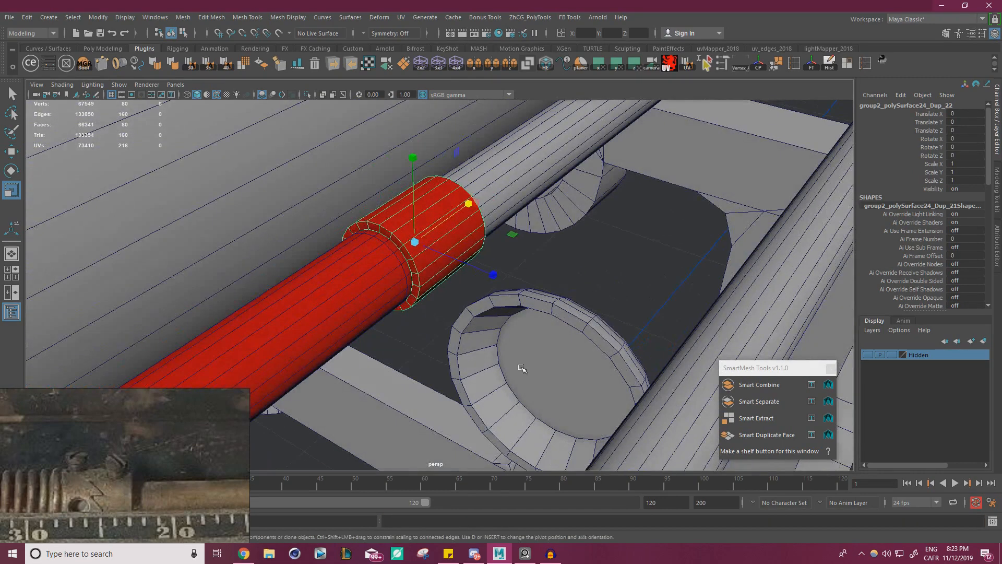
pyautogui.click(363, 254)
pyautogui.moveTo(362, 254); pyautogui.dragTo(363, 224, button='right')
pyautogui.doubleClick(388, 248)
pyautogui.press('Delete')
pyautogui.press('w')
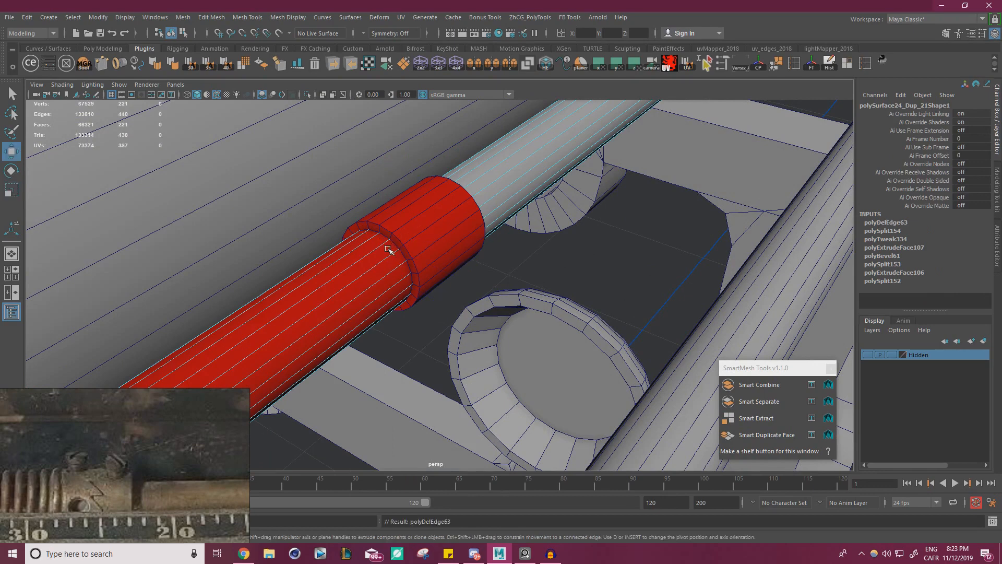
# Scale the sleeve's outer ring of faces slightly outward around the rod to thicken its wall.
pyautogui.keyDown('alt'); pyautogui.moveTo(389, 250); pyautogui.dragTo(457, 246); pyautogui.keyUp('alt')
pyautogui.moveTo(470, 193); pyautogui.dragTo(472, 225, button='right')
pyautogui.click(473, 196)
pyautogui.click(402, 181)
pyautogui.keyDown('shift'); pyautogui.doubleClick(394, 204); pyautogui.keyUp('shift')
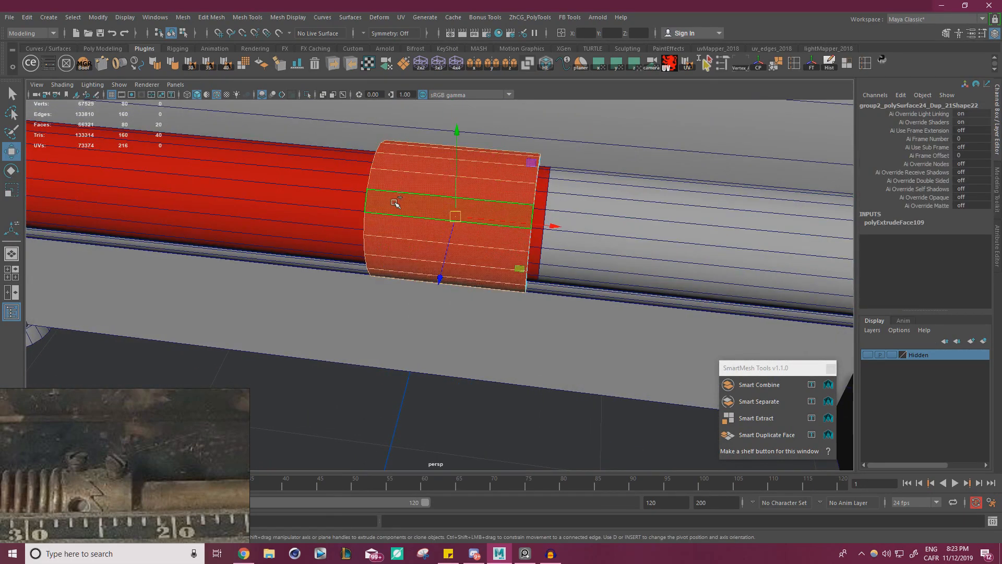
pyautogui.keyDown('alt'); pyautogui.moveTo(395, 204); pyautogui.dragTo(601, 194); pyautogui.keyUp('alt')
pyautogui.press('r')
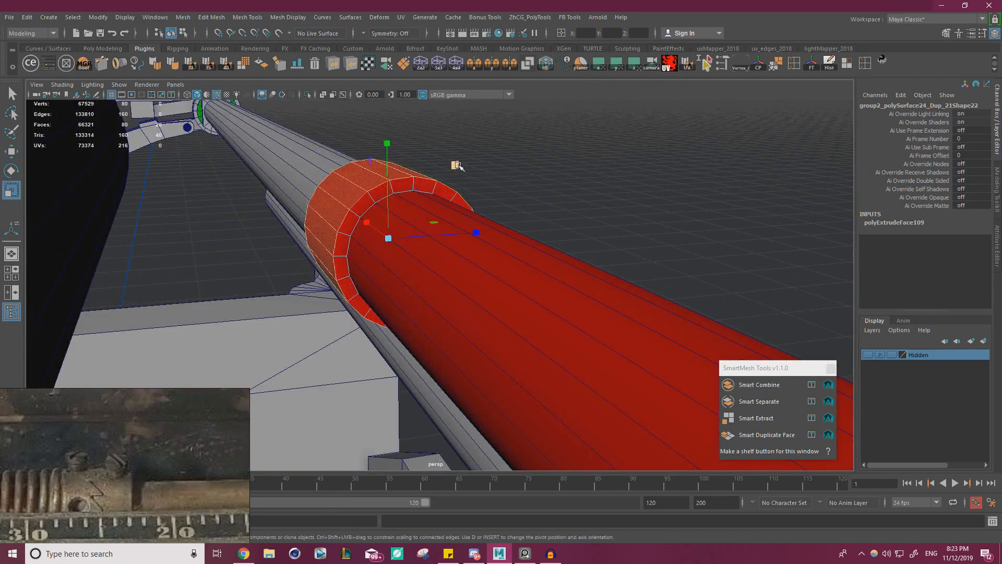
pyautogui.moveTo(456, 166); pyautogui.dragTo(465, 163)
pyautogui.press('w')
pyautogui.moveTo(414, 183); pyautogui.dragTo(535, 177, button='right')
pyautogui.click(535, 177)
# Insert a centred edge loop around the sleeve with Multi-Cut.
pyautogui.keyDown('alt'); pyautogui.moveTo(534, 177); pyautogui.dragTo(118, 467); pyautogui.keyUp('alt')
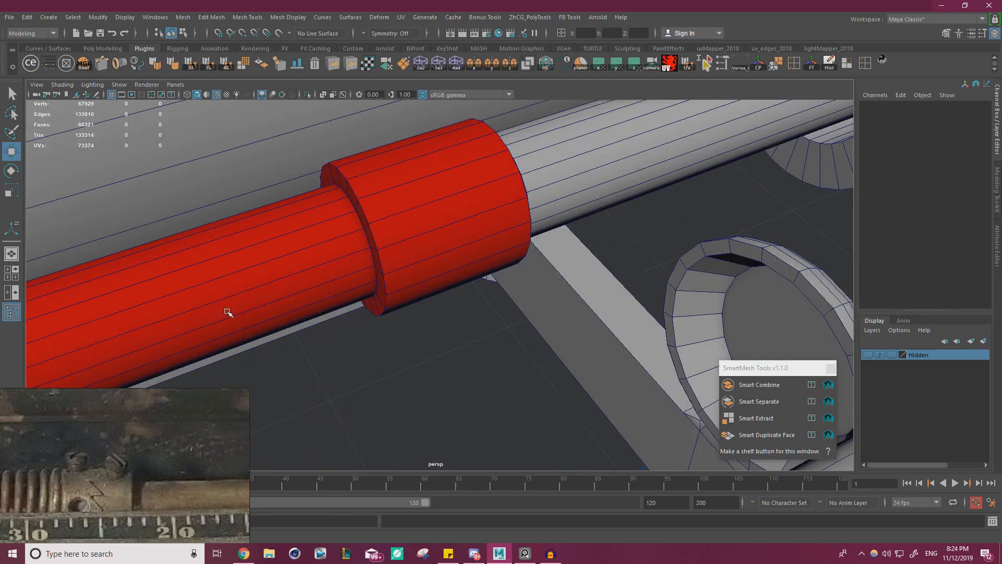
pyautogui.keyDown('alt'); pyautogui.moveTo(368, 288); pyautogui.dragTo(425, 195); pyautogui.keyUp('alt')
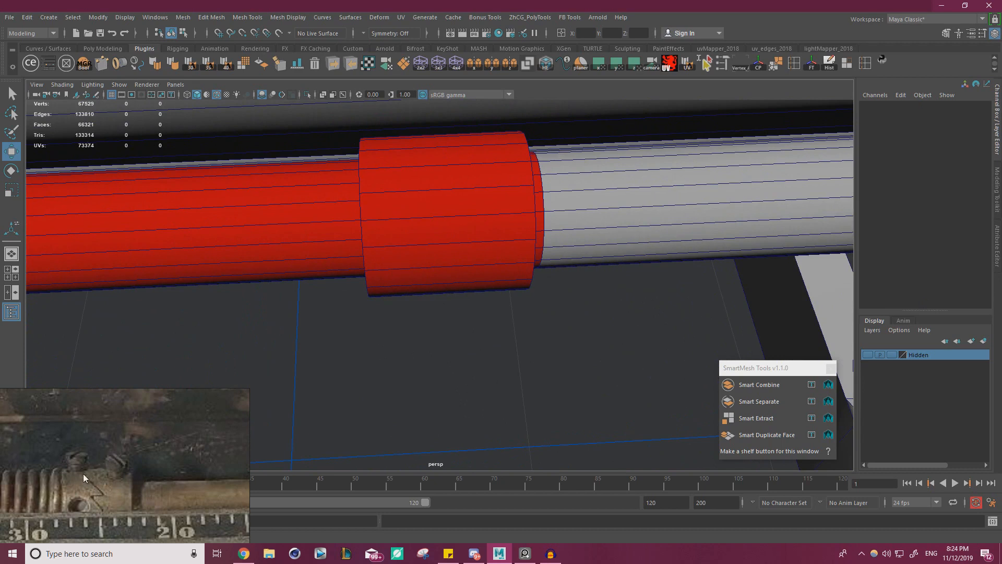
pyautogui.keyDown('alt'); pyautogui.moveTo(374, 294); pyautogui.dragTo(483, 250, button='right'); pyautogui.keyUp('alt')
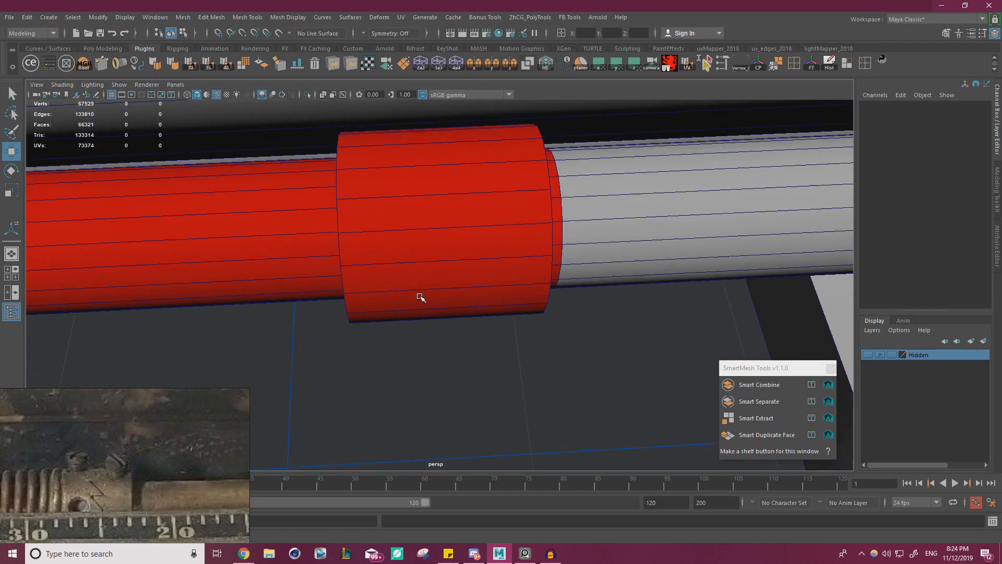
pyautogui.click(445, 230)
pyautogui.hotkey('ctrl', 'shift', 'x')
pyautogui.keyDown('ctrl'); pyautogui.middleClick(452, 213); pyautogui.keyUp('ctrl')
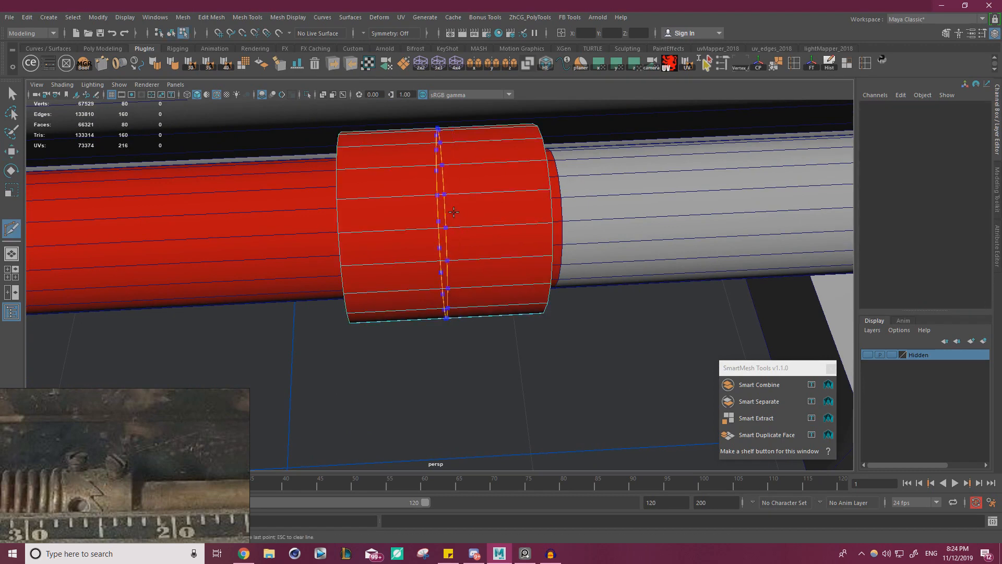
pyautogui.keyDown('alt'); pyautogui.moveTo(452, 213); pyautogui.dragTo(476, 297); pyautogui.keyUp('alt')
pyautogui.keyDown('alt'); pyautogui.moveTo(477, 297); pyautogui.dragTo(469, 316, button='right'); pyautogui.keyUp('alt')
pyautogui.press('w')
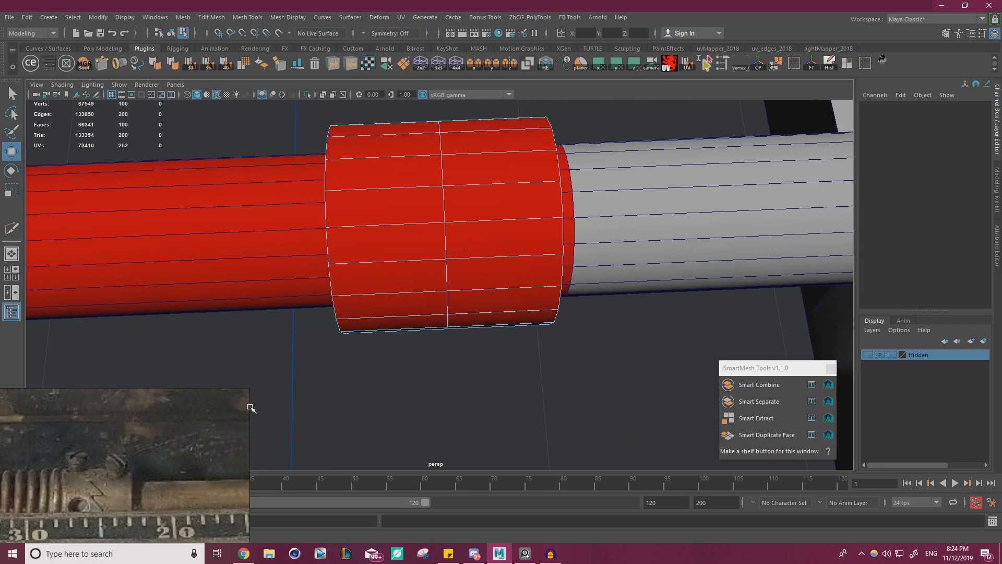
# Bevel the sleeve's middle edge loop with a fraction of 0.225 to form a narrow central band.
pyautogui.doubleClick(452, 241)
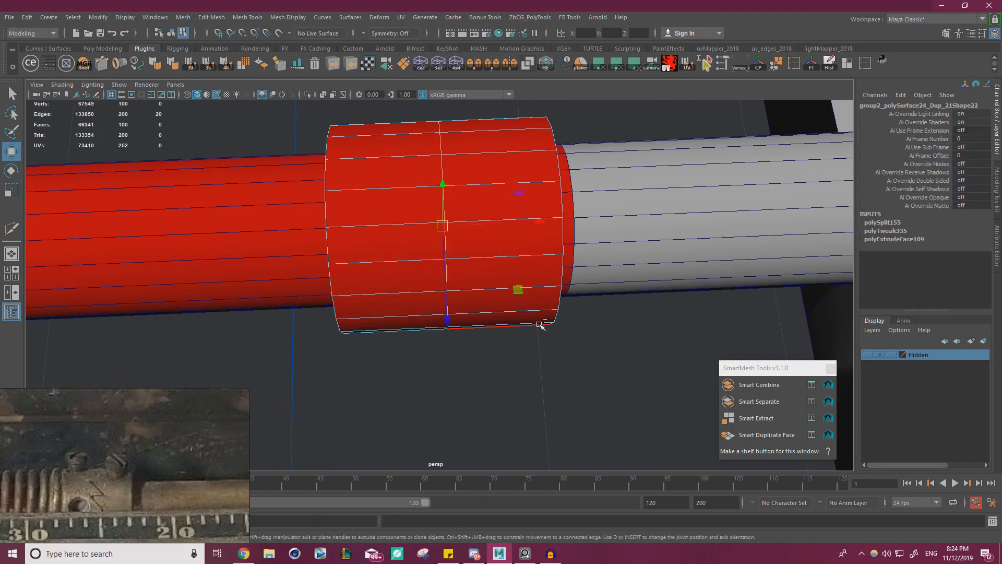
pyautogui.hotkey('ctrl', 'b')
pyautogui.press('t')
pyautogui.moveTo(583, 121); pyautogui.dragTo(583, 121)
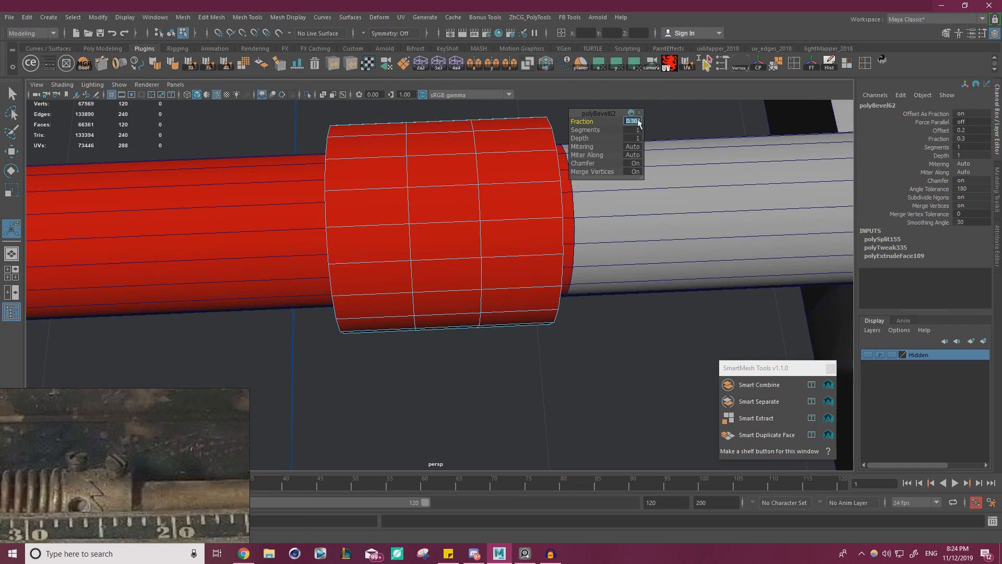
pyautogui.write('5')
pyautogui.press('Return')
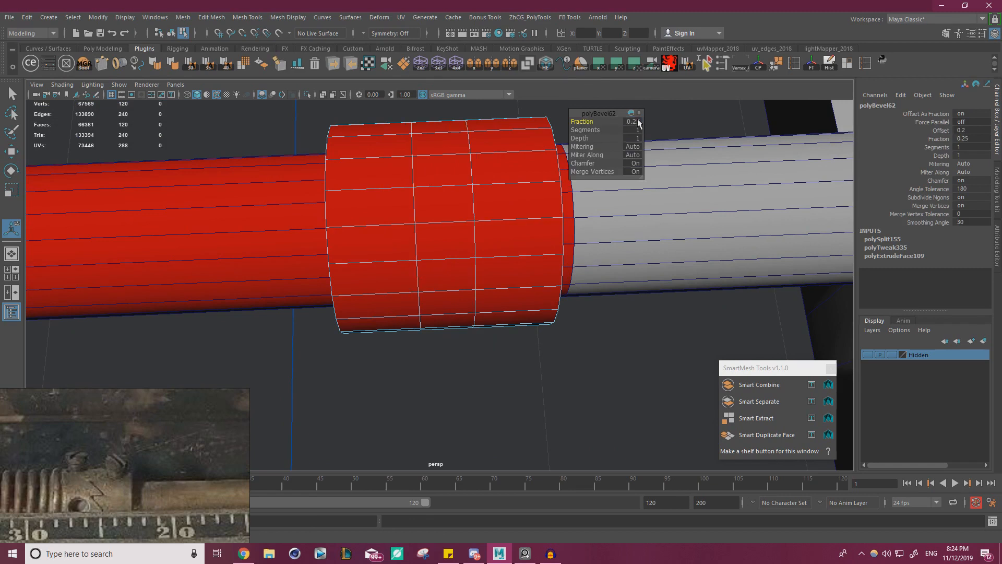
pyautogui.write('0.2')
pyautogui.press('Return')
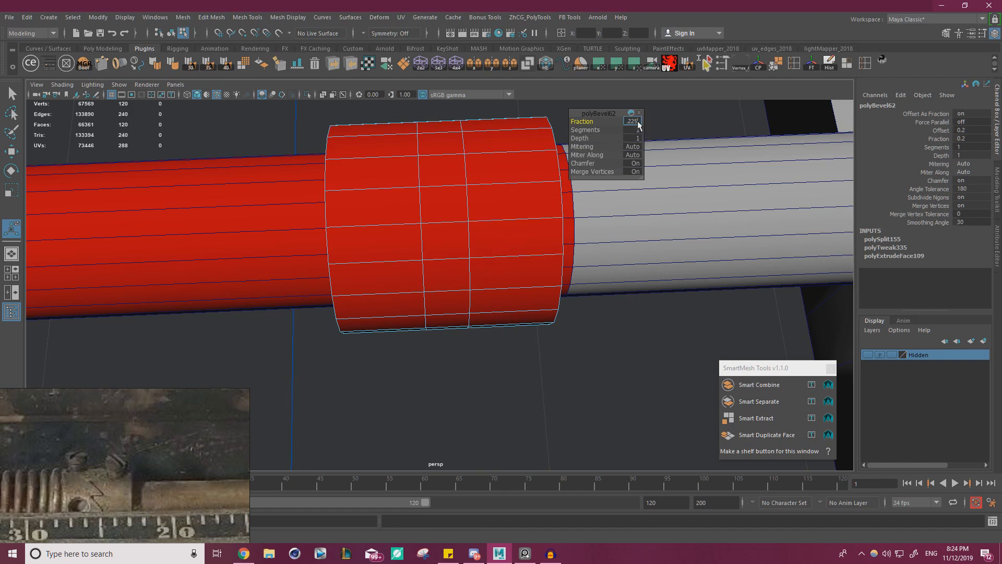
pyautogui.press('Return')
pyautogui.moveTo(454, 232); pyautogui.dragTo(487, 203, button='right')
pyautogui.press('q')
pyautogui.click(497, 402)
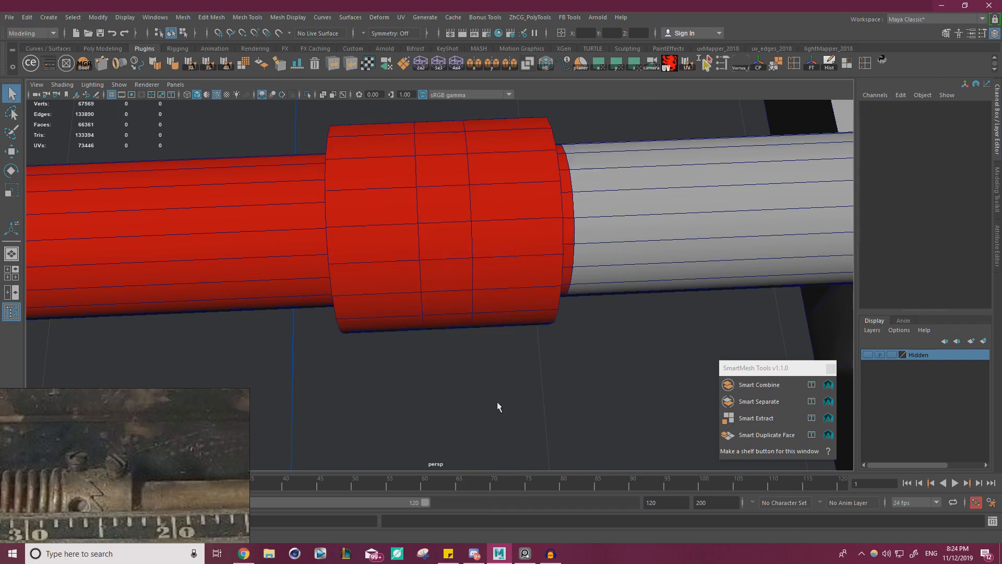
# Isolate the sleeve in the viewport.
pyautogui.click(453, 230)
pyautogui.press('w')
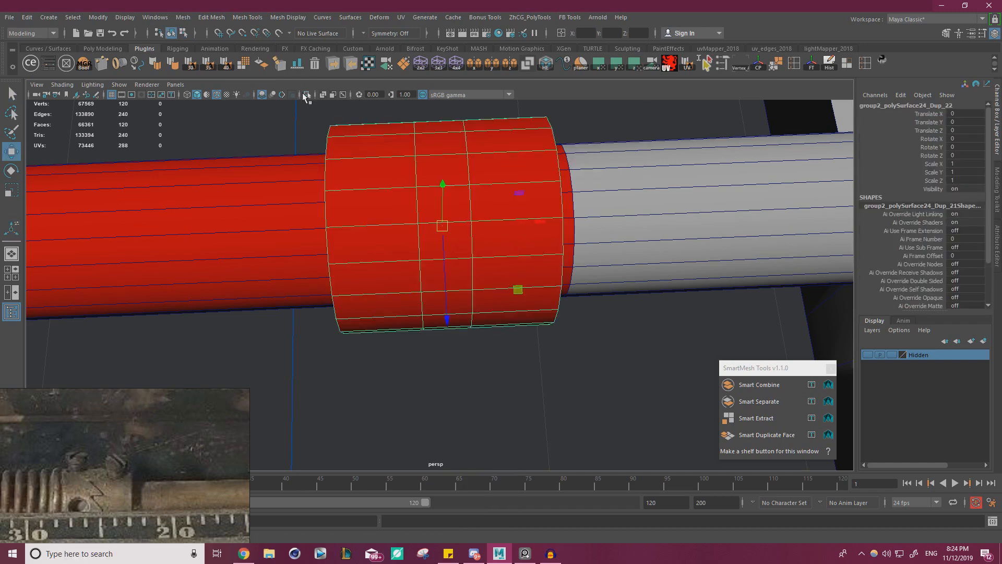
pyautogui.click(307, 94)
# Try connecting opposite vertices diagonally across four neighbouring faces of the sleeve's central band.
pyautogui.moveTo(471, 188); pyautogui.dragTo(438, 182, button='right')
pyautogui.click(469, 185)
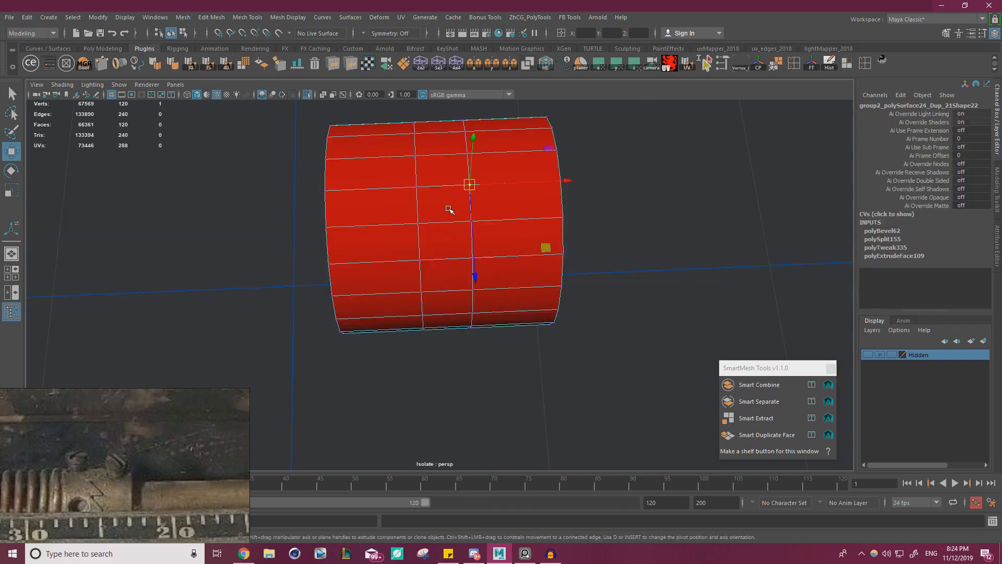
pyautogui.keyDown('shift'); pyautogui.click(418, 223); pyautogui.keyUp('shift')
pyautogui.keyDown('shift'); pyautogui.moveTo(419, 224); pyautogui.dragTo(437, 240, button='right'); pyautogui.keyUp('shift')
pyautogui.press('Return')
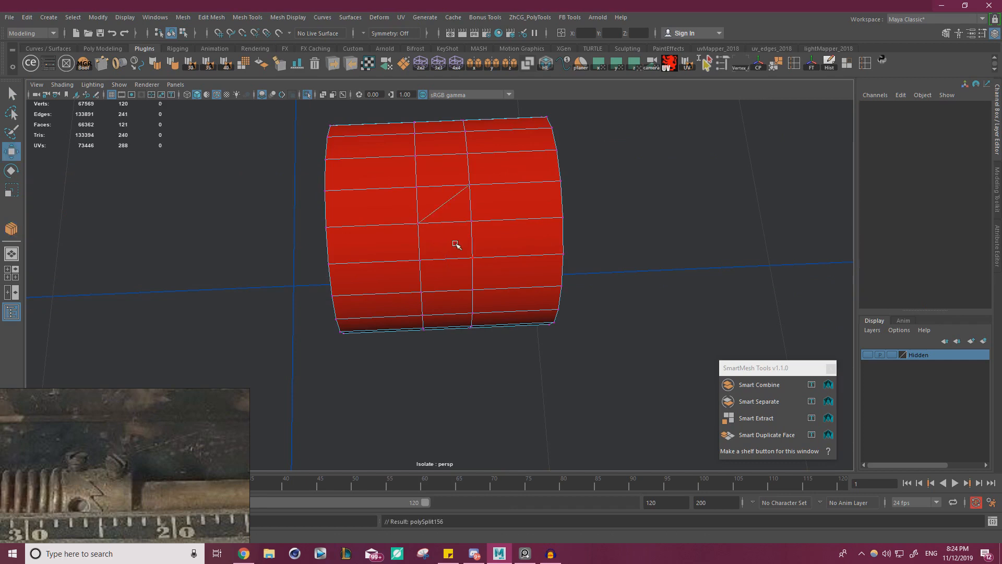
pyautogui.click(470, 222)
pyautogui.keyDown('shift'); pyautogui.click(421, 260); pyautogui.keyUp('shift')
pyautogui.keyDown('shift'); pyautogui.moveTo(420, 260); pyautogui.dragTo(475, 298, button='right'); pyautogui.keyUp('shift')
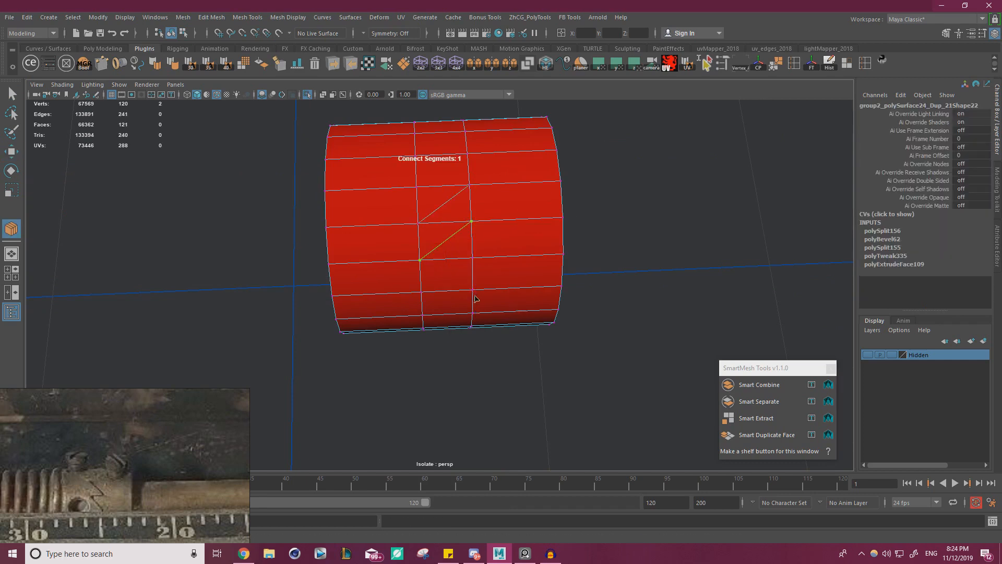
pyautogui.press('Return')
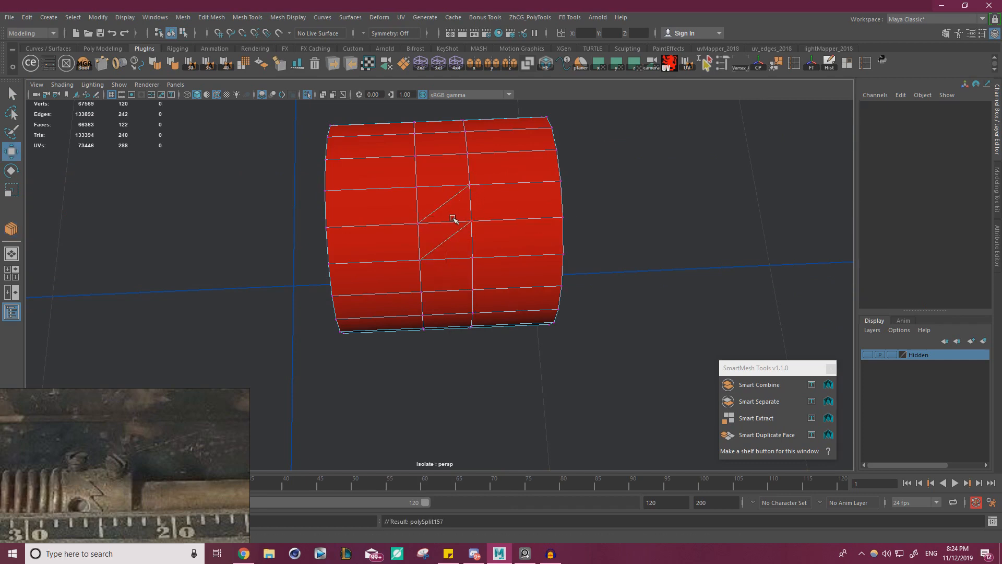
pyautogui.click(472, 258)
pyautogui.keyDown('shift'); pyautogui.click(421, 291); pyautogui.keyUp('shift')
pyautogui.keyDown('shift'); pyautogui.moveTo(421, 292); pyautogui.dragTo(483, 317, button='right'); pyautogui.keyUp('shift')
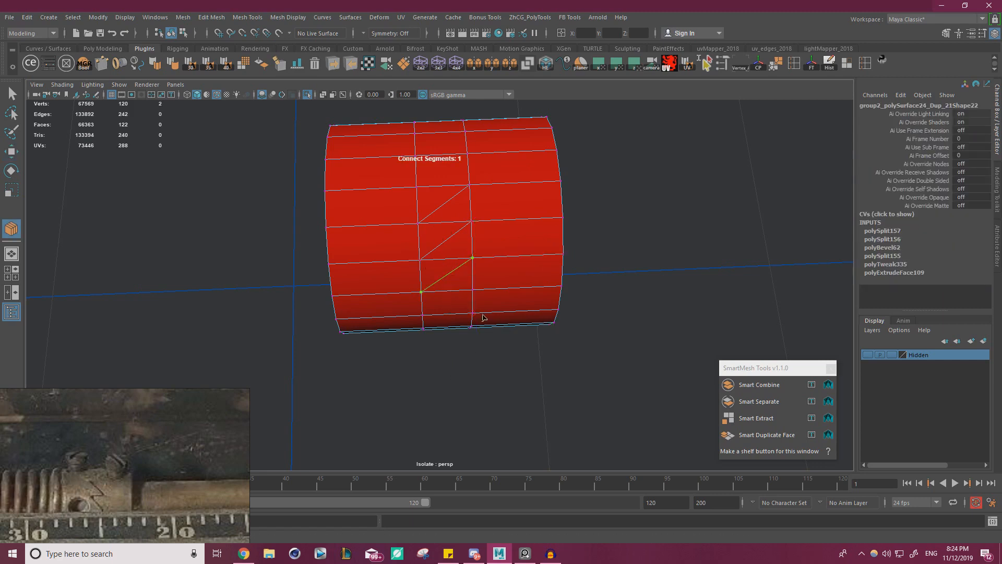
pyautogui.press('Return')
pyautogui.click(473, 289)
pyautogui.keyDown('alt'); pyautogui.moveTo(544, 350); pyautogui.dragTo(517, 300); pyautogui.keyUp('alt')
pyautogui.keyDown('shift'); pyautogui.click(420, 262); pyautogui.keyUp('shift')
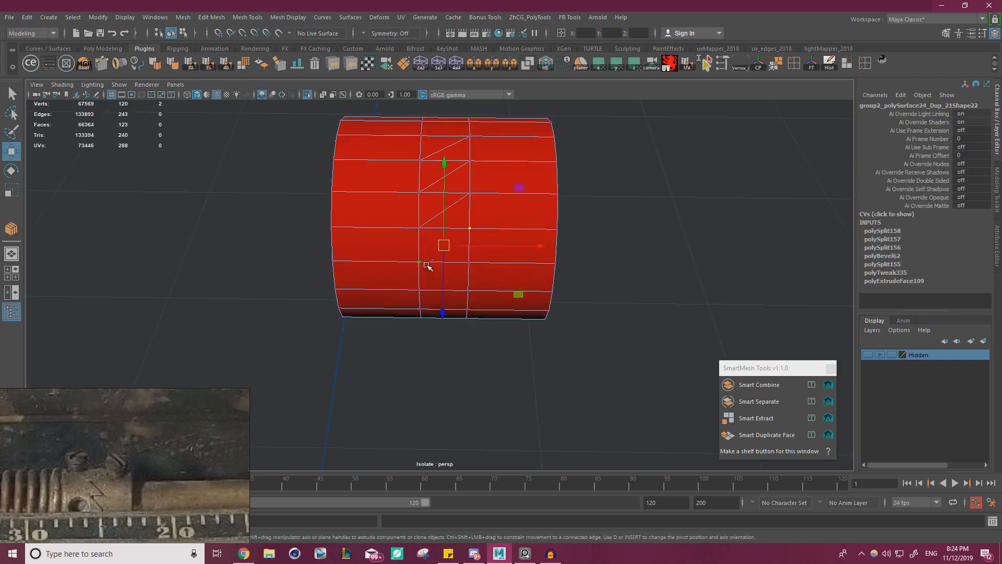
pyautogui.keyDown('shift'); pyautogui.moveTo(422, 263); pyautogui.dragTo(534, 328, button='right'); pyautogui.keyUp('shift')
pyautogui.press('Return')
# Try adding diagonal connections across the following four faces of the central band in the same direction.
pyautogui.keyDown('alt'); pyautogui.moveTo(500, 263); pyautogui.dragTo(476, 240); pyautogui.keyUp('alt')
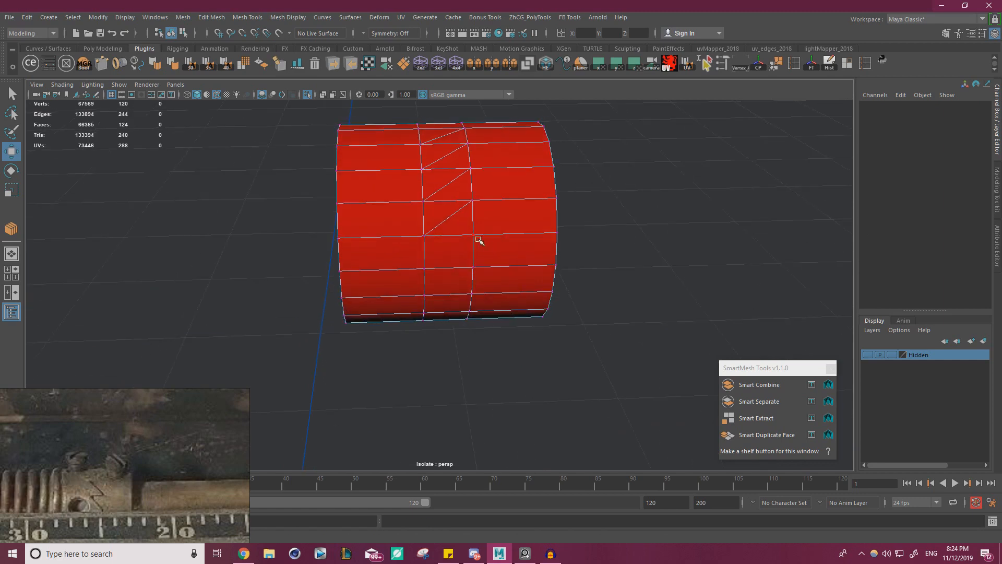
pyautogui.click(473, 235)
pyautogui.keyDown('shift'); pyautogui.click(425, 268); pyautogui.keyUp('shift')
pyautogui.keyDown('shift'); pyautogui.moveTo(425, 268); pyautogui.dragTo(539, 360, button='right'); pyautogui.keyUp('shift')
pyautogui.press('Return')
pyautogui.click(473, 268)
pyautogui.keyDown('shift'); pyautogui.click(424, 295); pyautogui.keyUp('shift')
pyautogui.keyDown('shift'); pyautogui.moveTo(436, 290); pyautogui.dragTo(548, 376, button='right'); pyautogui.keyUp('shift')
pyautogui.press('Return')
pyautogui.keyDown('alt'); pyautogui.moveTo(488, 313); pyautogui.dragTo(472, 268); pyautogui.keyUp('alt')
pyautogui.click(437, 288)
pyautogui.keyDown('shift'); pyautogui.moveTo(437, 287); pyautogui.dragTo(534, 364, button='right'); pyautogui.keyUp('shift')
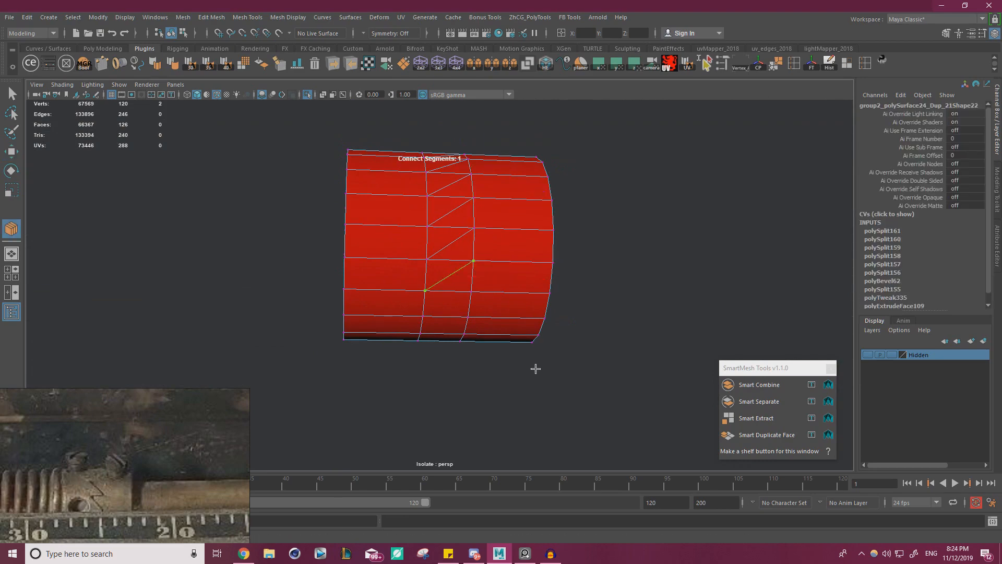
pyautogui.press('Return')
pyautogui.click(465, 292)
pyautogui.keyDown('shift'); pyautogui.click(429, 312); pyautogui.keyUp('shift')
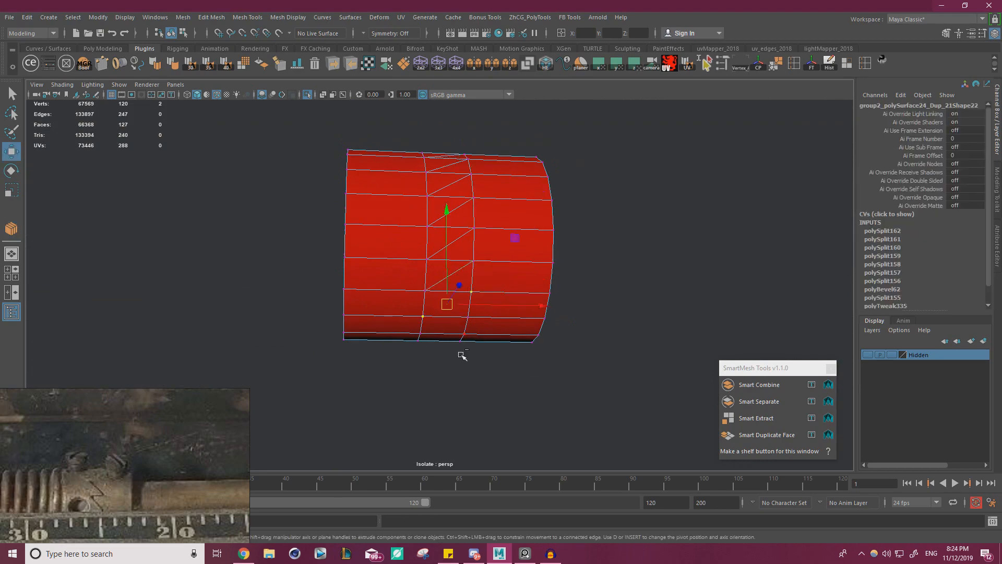
pyautogui.keyDown('shift'); pyautogui.moveTo(463, 352); pyautogui.dragTo(468, 353, button='right'); pyautogui.keyUp('shift')
pyautogui.press('Return')
# Try adding three more diagonal connections further around the sleeve's central band.
pyautogui.keyDown('alt'); pyautogui.moveTo(500, 304); pyautogui.dragTo(490, 263); pyautogui.keyUp('alt')
pyautogui.click(482, 257)
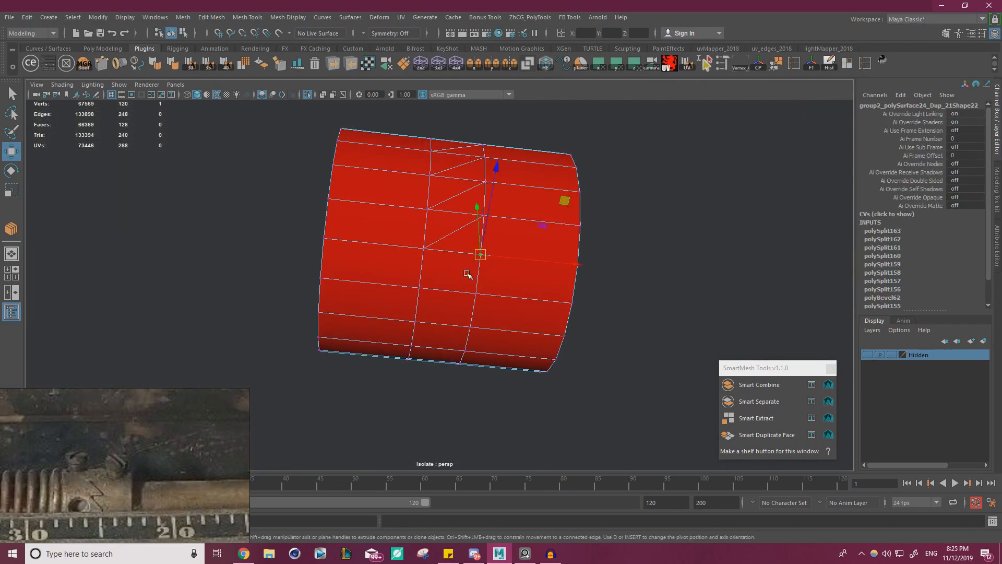
pyautogui.keyDown('shift'); pyautogui.click(423, 287); pyautogui.keyUp('shift')
pyautogui.keyDown('shift'); pyautogui.moveTo(487, 318); pyautogui.dragTo(519, 346, button='right'); pyautogui.keyUp('shift')
pyautogui.press('Return')
pyautogui.keyDown('alt'); pyautogui.moveTo(372, 294); pyautogui.dragTo(405, 284); pyautogui.keyUp('alt')
pyautogui.click(472, 279)
pyautogui.keyDown('shift'); pyautogui.click(420, 317); pyautogui.keyUp('shift')
pyautogui.keyDown('shift'); pyautogui.moveTo(420, 317); pyautogui.dragTo(513, 375, button='right'); pyautogui.keyUp('shift')
pyautogui.press('Return')
pyautogui.click(471, 318)
pyautogui.keyDown('shift'); pyautogui.click(419, 349); pyautogui.keyUp('shift')
pyautogui.press('Return')
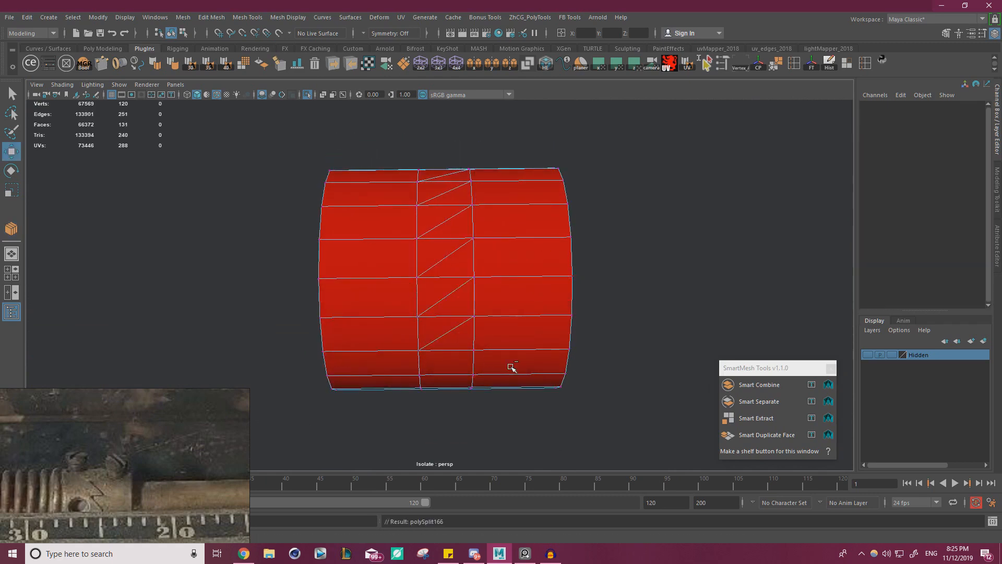
# Undo all the diagonal connections across the sleeve's central band.
pyautogui.scroll(-3, 582, 302)
pyautogui.keyDown('alt'); pyautogui.moveTo(473, 277); pyautogui.dragTo(469, 345); pyautogui.keyUp('alt')
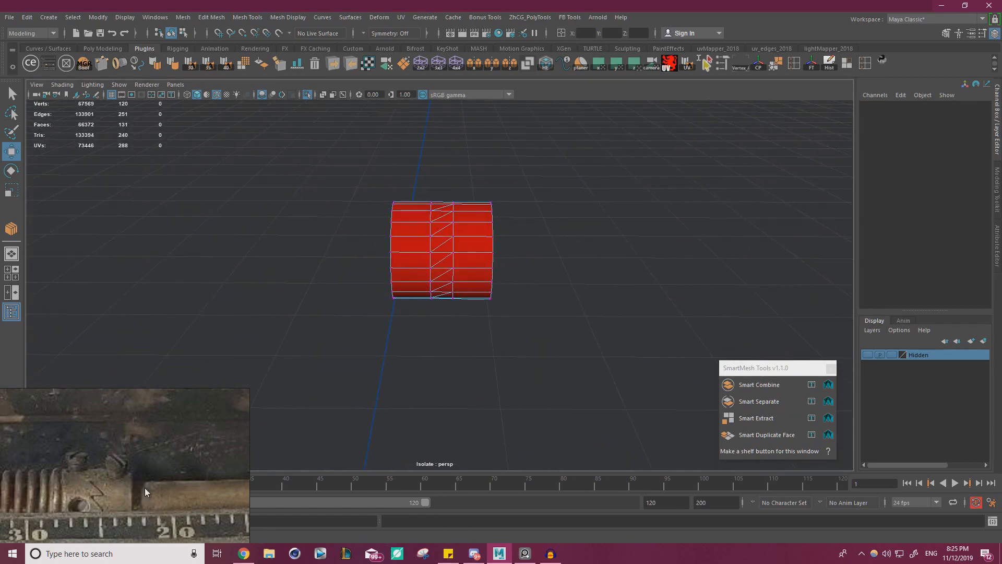
pyautogui.keyDown('alt'); pyautogui.moveTo(421, 346); pyautogui.dragTo(452, 340); pyautogui.keyUp('alt')
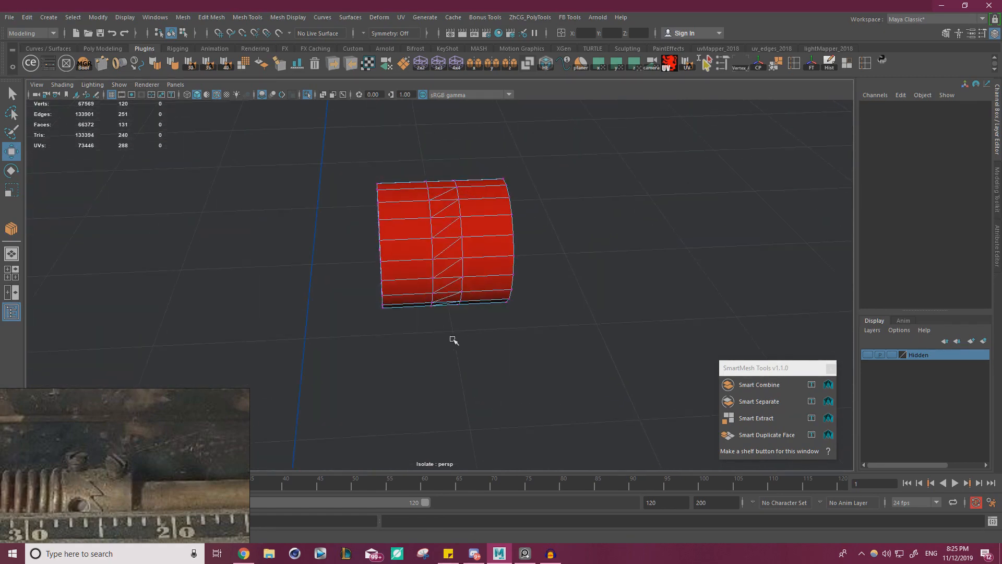
pyautogui.hotkey('ctrl', 'z')
pyautogui.hotkey('ctrl', 'z')
pyautogui.hotkey('ctrl', 'z')
pyautogui.hotkey('ctrl', 'z')
pyautogui.hotkey('ctrl', 'z')
pyautogui.hotkey('ctrl', 'z')
pyautogui.hotkey('ctrl', 'z')
pyautogui.hotkey('ctrl', 'z')
pyautogui.hotkey('ctrl', 'z')
pyautogui.hotkey('ctrl', 'z')
pyautogui.hotkey('ctrl', 'z')
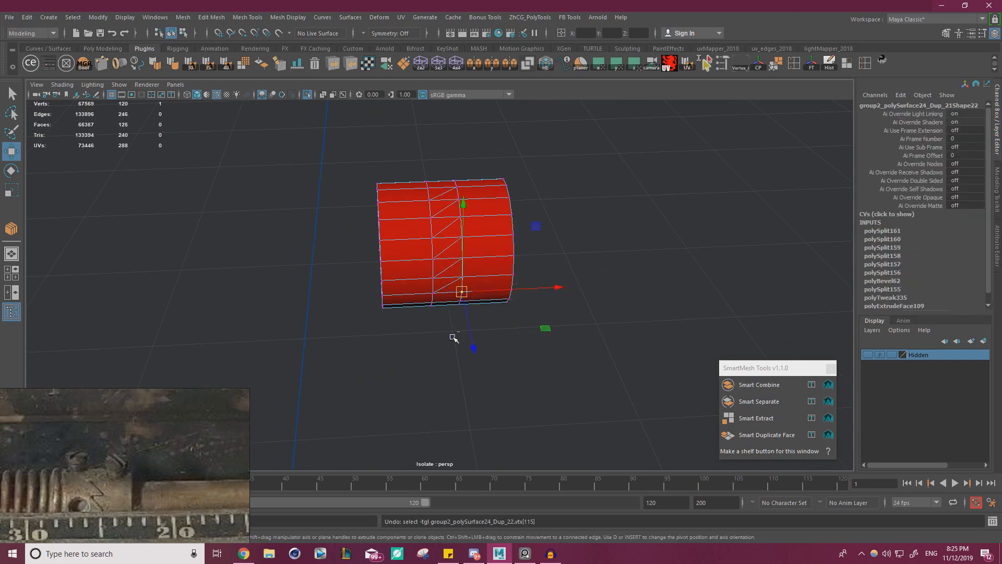
pyautogui.hotkey('ctrl', 'z')
pyautogui.hotkey('ctrl', 'z')
pyautogui.hotkey('ctrl', 'z')
pyautogui.hotkey('ctrl', 'z')
pyautogui.hotkey('ctrl', 'z')
pyautogui.hotkey('ctrl', 'z')
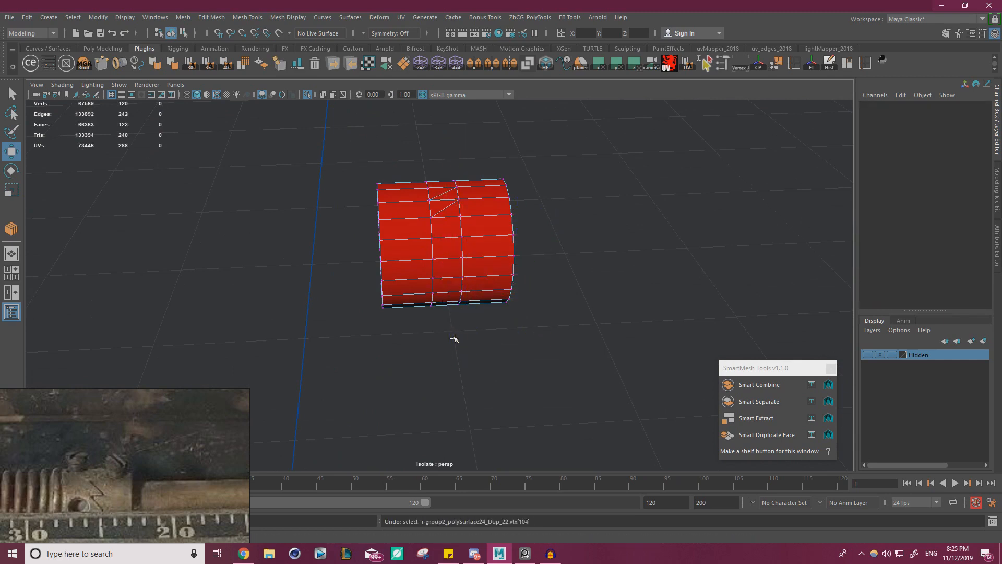
pyautogui.keyDown('alt'); pyautogui.moveTo(440, 315); pyautogui.dragTo(520, 334); pyautogui.keyUp('alt')
pyautogui.hotkey('ctrl', 'z')
# Delete every second lengthwise edge loop around the sleeve to halve its number of sides.
pyautogui.moveTo(447, 244); pyautogui.dragTo(445, 208, button='right')
pyautogui.doubleClick(406, 217)
pyautogui.keyDown('alt'); pyautogui.moveTo(406, 217); pyautogui.dragTo(448, 253); pyautogui.keyUp('alt')
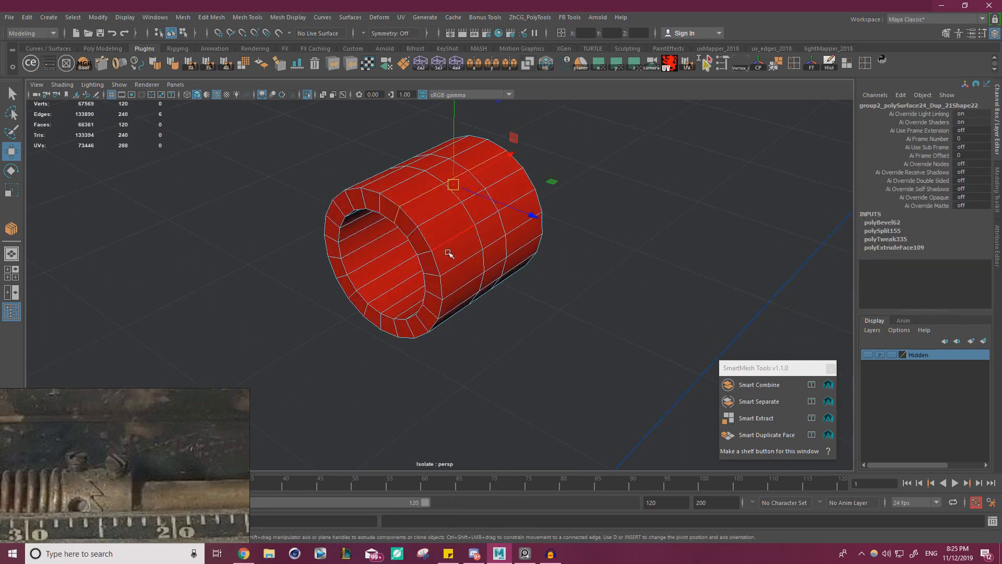
pyautogui.keyDown('shift'); pyautogui.doubleClick(444, 242); pyautogui.keyUp('shift')
pyautogui.keyDown('alt'); pyautogui.moveTo(462, 288); pyautogui.dragTo(437, 324); pyautogui.keyUp('alt')
pyautogui.keyDown('shift'); pyautogui.doubleClick(463, 263); pyautogui.keyUp('shift')
pyautogui.keyDown('shift'); pyautogui.doubleClick(441, 286); pyautogui.keyUp('shift')
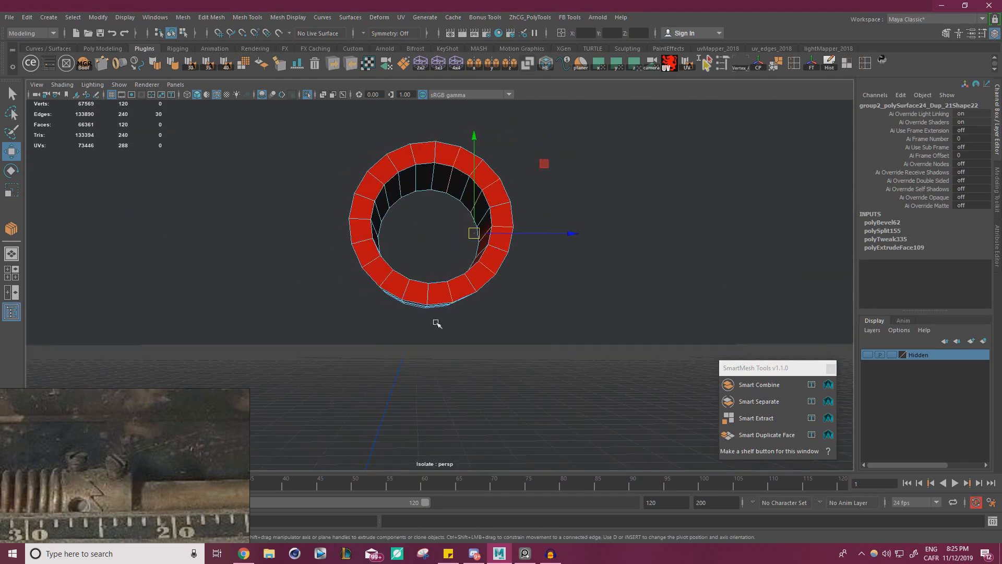
pyautogui.keyDown('shift'); pyautogui.doubleClick(410, 288); pyautogui.keyUp('shift')
pyautogui.keyDown('shift'); pyautogui.doubleClick(361, 226); pyautogui.keyUp('shift')
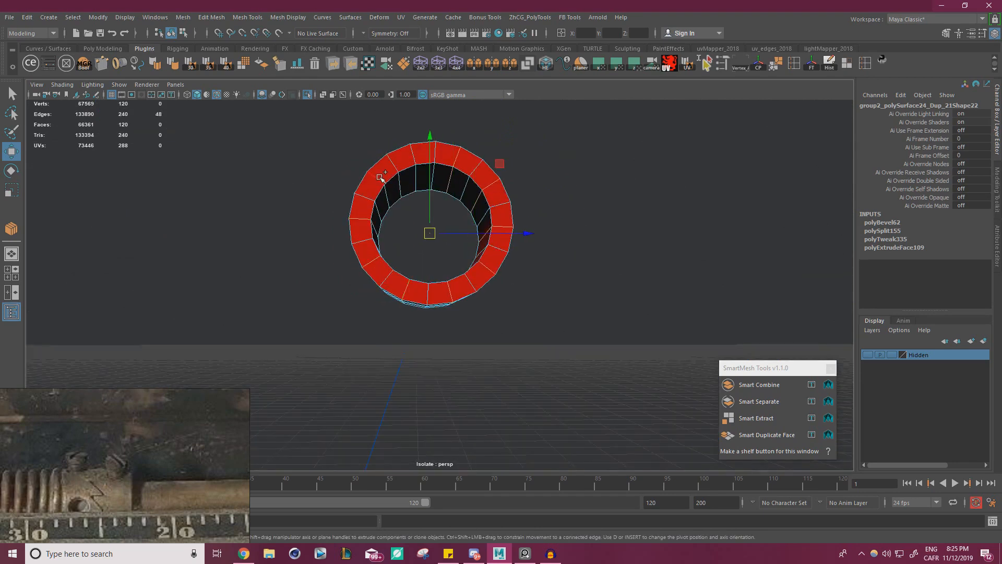
pyautogui.hotkey('ctrl', 'Delete')
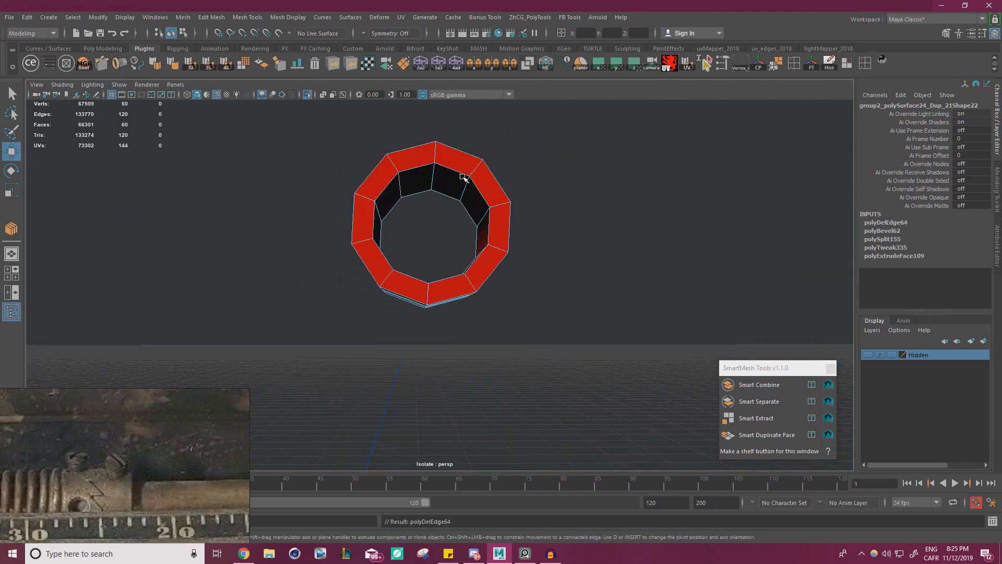
# Add a diagonal edge between opposite corners of one face in the sleeve's central band.
pyautogui.keyDown('alt'); pyautogui.moveTo(463, 177); pyautogui.dragTo(351, 217); pyautogui.keyUp('alt')
pyautogui.hotkey('ctrl', 'shift', 'x')
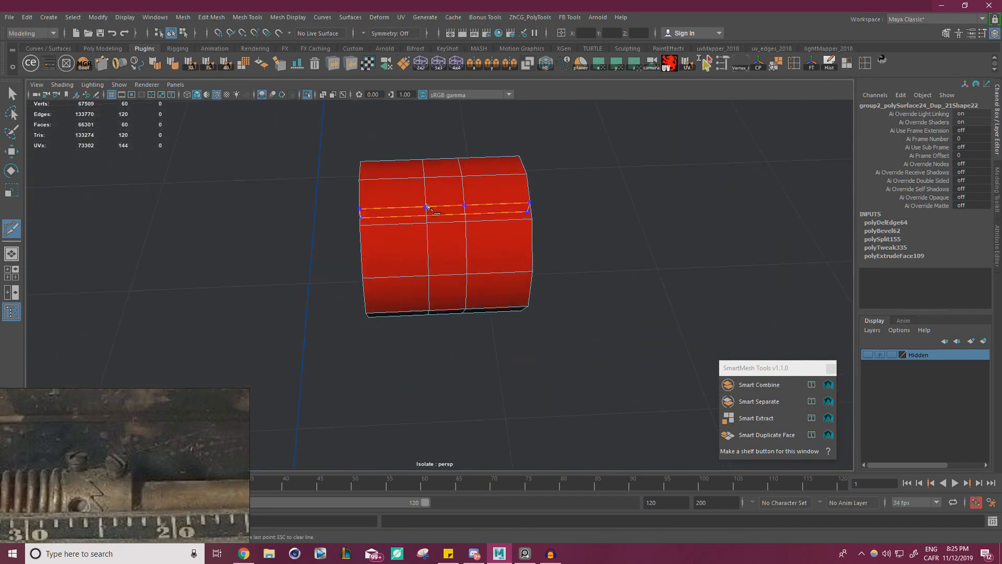
pyautogui.rightClick(433, 187)
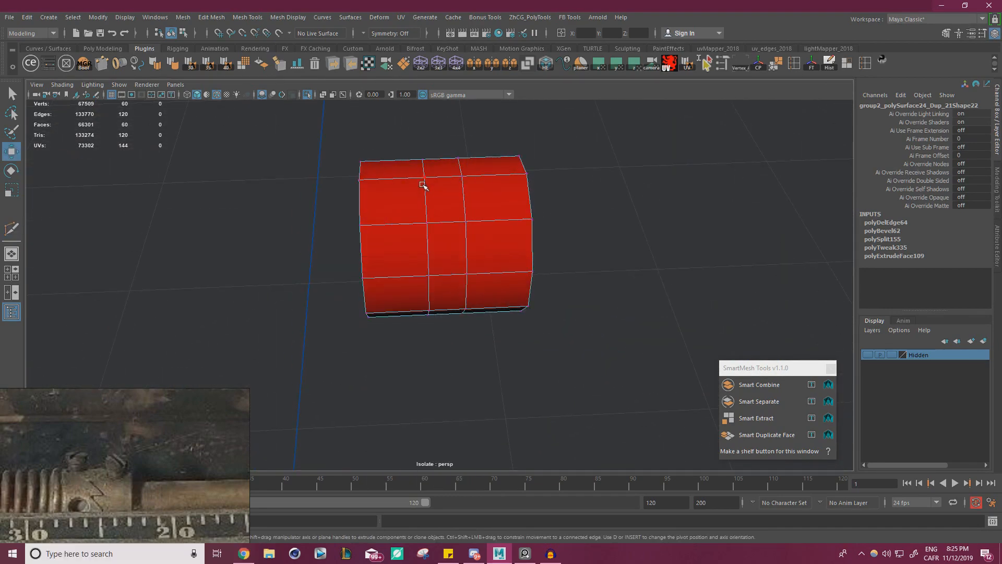
pyautogui.click(424, 178)
pyautogui.click(465, 221)
pyautogui.press('w')
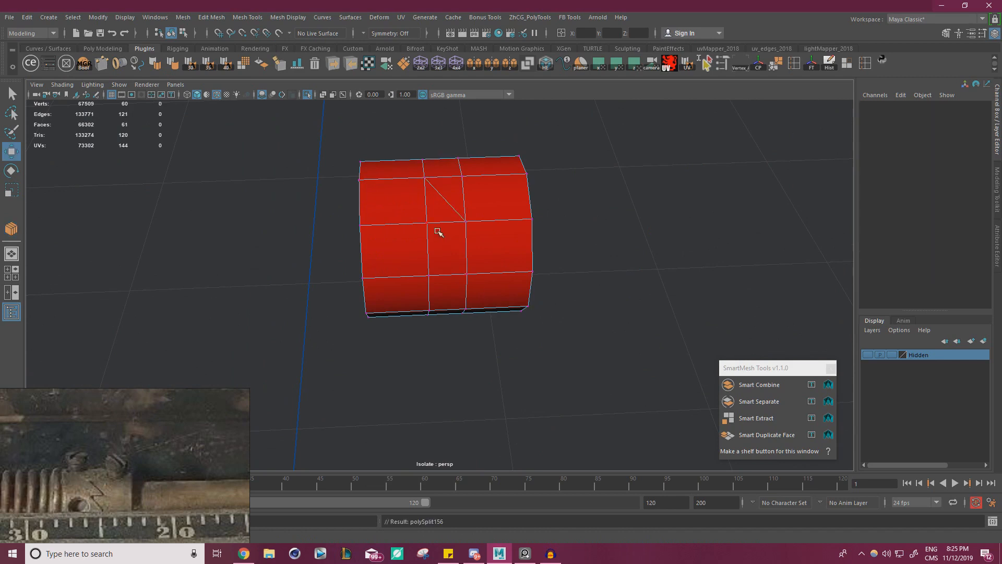
# Connect opposite corners of the next two central-band faces with diagonals slanting the same way as the first.
pyautogui.hotkey('ctrl', 'shift', 'c')
pyautogui.press('w')
pyautogui.click(429, 276)
pyautogui.keyDown('alt'); pyautogui.moveTo(444, 299); pyautogui.dragTo(477, 255); pyautogui.keyUp('alt')
pyautogui.keyDown('shift'); pyautogui.click(472, 260); pyautogui.keyUp('shift')
pyautogui.keyDown('shift'); pyautogui.moveTo(474, 263); pyautogui.dragTo(510, 318, button='right'); pyautogui.keyUp('shift')
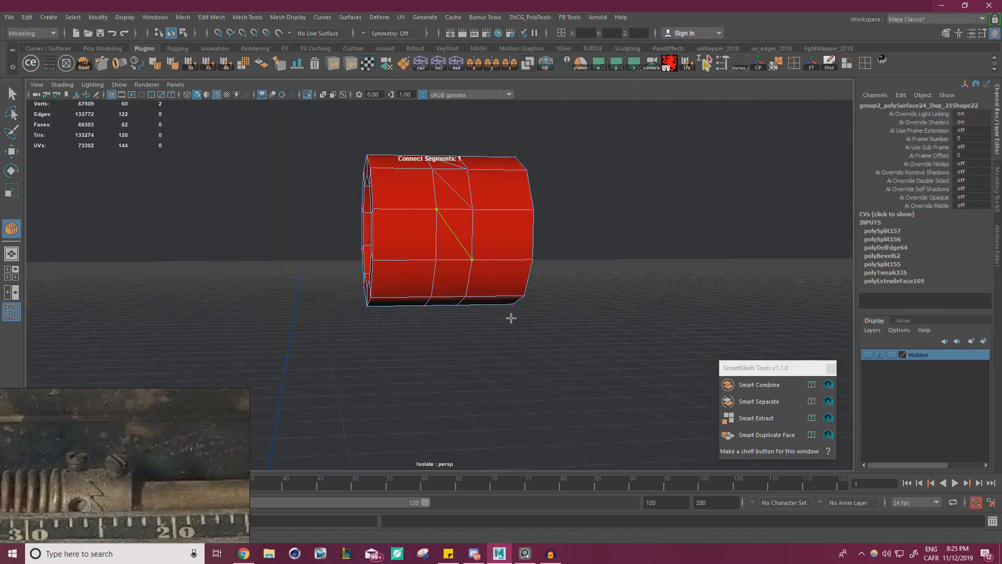
pyautogui.press('w')
# Continue the diagonals around the sleeve by connecting vertices across the fourth and fifth central-band faces.
pyautogui.keyDown('alt'); pyautogui.moveTo(423, 304); pyautogui.dragTo(420, 262); pyautogui.keyUp('alt')
pyautogui.click(433, 234)
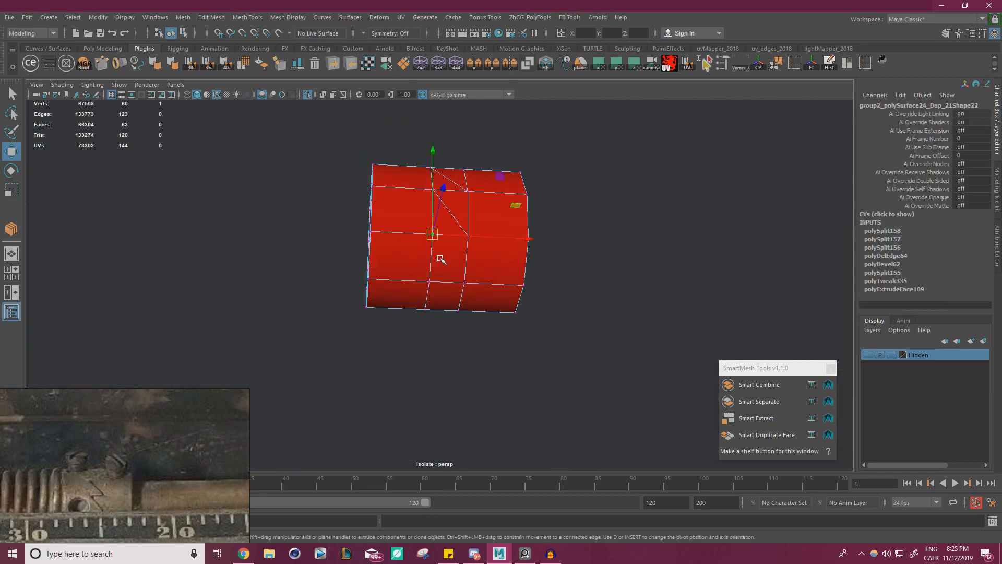
pyautogui.keyDown('shift'); pyautogui.moveTo(480, 300); pyautogui.dragTo(527, 369, button='right'); pyautogui.keyUp('shift')
pyautogui.press('w')
pyautogui.click(428, 282)
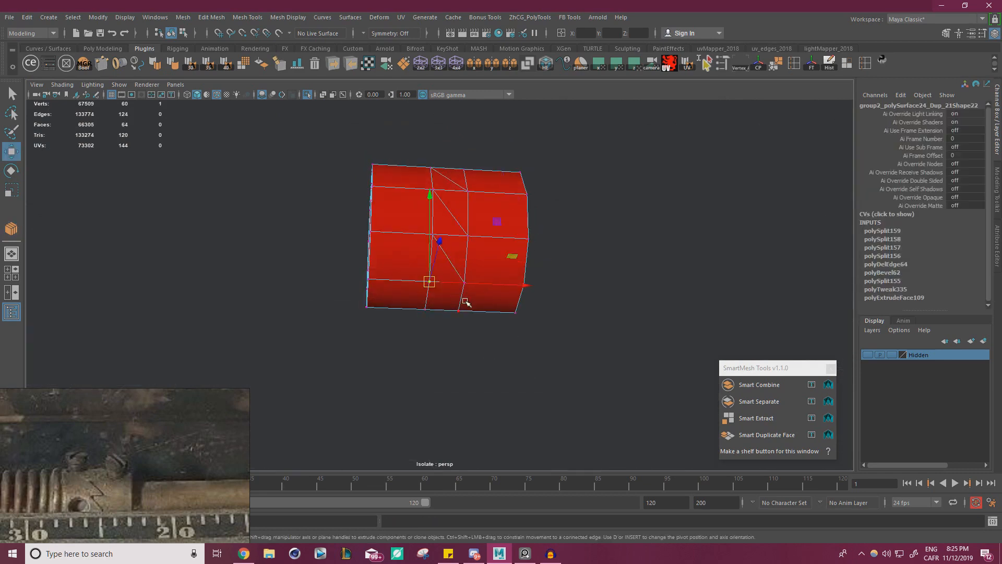
pyautogui.keyDown('alt'); pyautogui.moveTo(465, 302); pyautogui.dragTo(463, 269); pyautogui.keyUp('alt')
pyautogui.keyDown('shift'); pyautogui.click(460, 309); pyautogui.keyUp('shift')
pyautogui.keyDown('shift'); pyautogui.moveTo(461, 308); pyautogui.dragTo(542, 376, button='right'); pyautogui.keyUp('shift')
pyautogui.press('w')
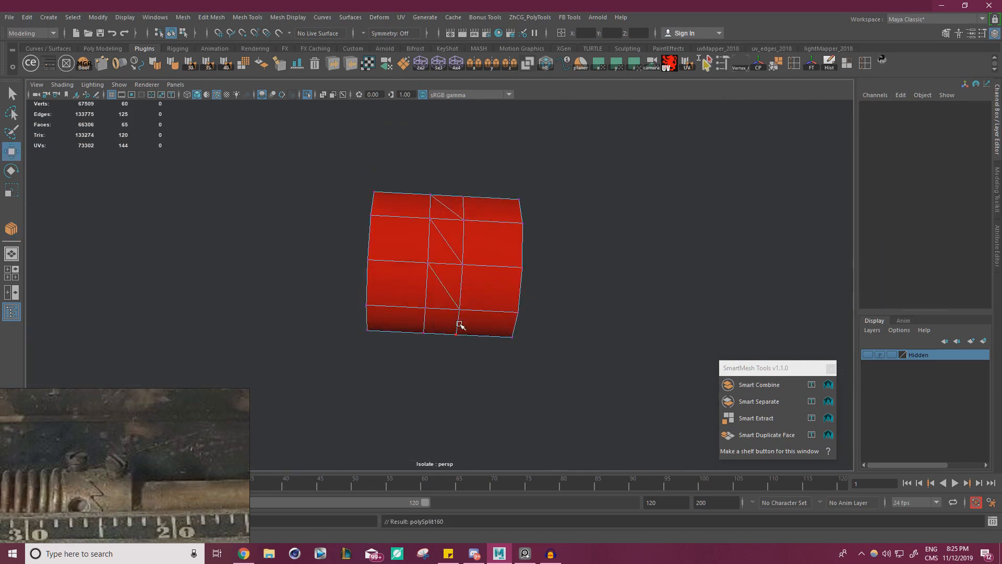
# Connect vertices across the sixth and seventh central-band faces with diagonals in the same direction.
pyautogui.keyDown('alt'); pyautogui.moveTo(459, 323); pyautogui.dragTo(438, 292); pyautogui.keyUp('alt')
pyautogui.click(427, 298)
pyautogui.keyDown('shift'); pyautogui.click(460, 341); pyautogui.keyUp('shift')
pyautogui.keyDown('shift'); pyautogui.moveTo(461, 342); pyautogui.dragTo(515, 382, button='right'); pyautogui.keyUp('shift')
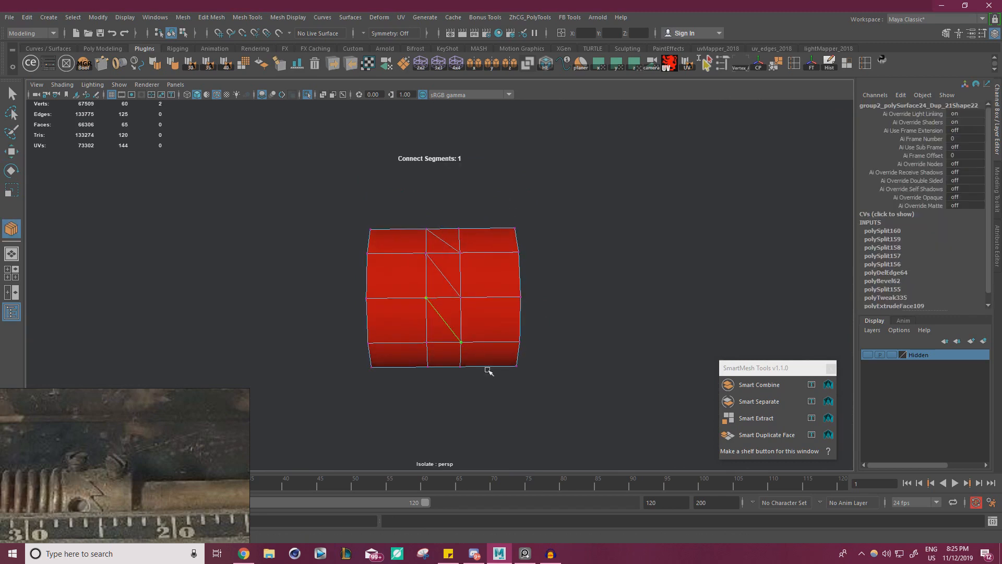
pyautogui.press('w')
pyautogui.keyDown('alt'); pyautogui.moveTo(477, 352); pyautogui.dragTo(440, 277); pyautogui.keyUp('alt')
pyautogui.click(435, 274)
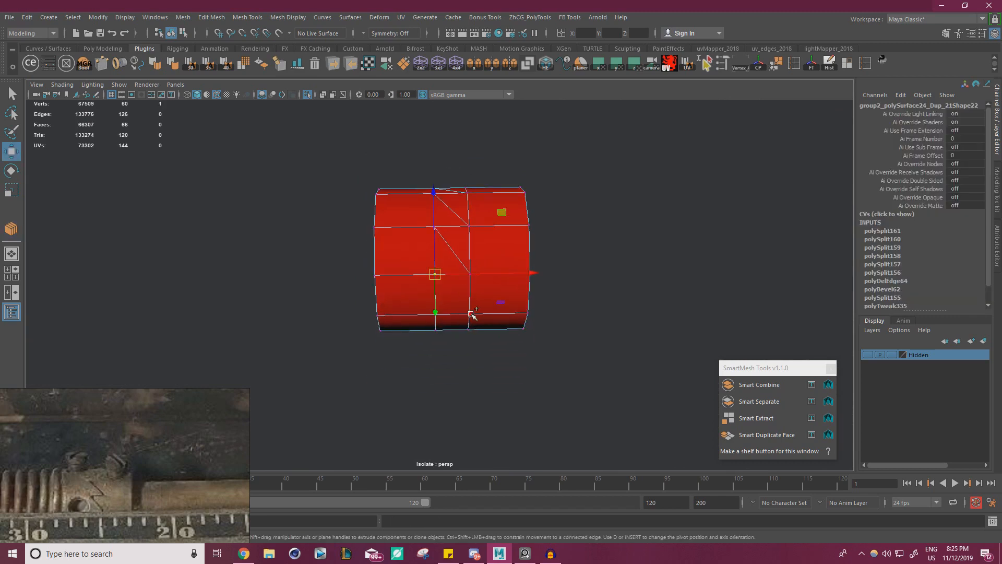
pyautogui.keyDown('shift'); pyautogui.click(471, 315); pyautogui.keyUp('shift')
pyautogui.keyDown('shift'); pyautogui.moveTo(471, 316); pyautogui.dragTo(546, 387, button='right'); pyautogui.keyUp('shift')
pyautogui.press('w')
# Connect vertices across the eighth and ninth central-band faces with matching diagonals.
pyautogui.keyDown('alt'); pyautogui.moveTo(452, 340); pyautogui.dragTo(444, 297); pyautogui.keyUp('alt')
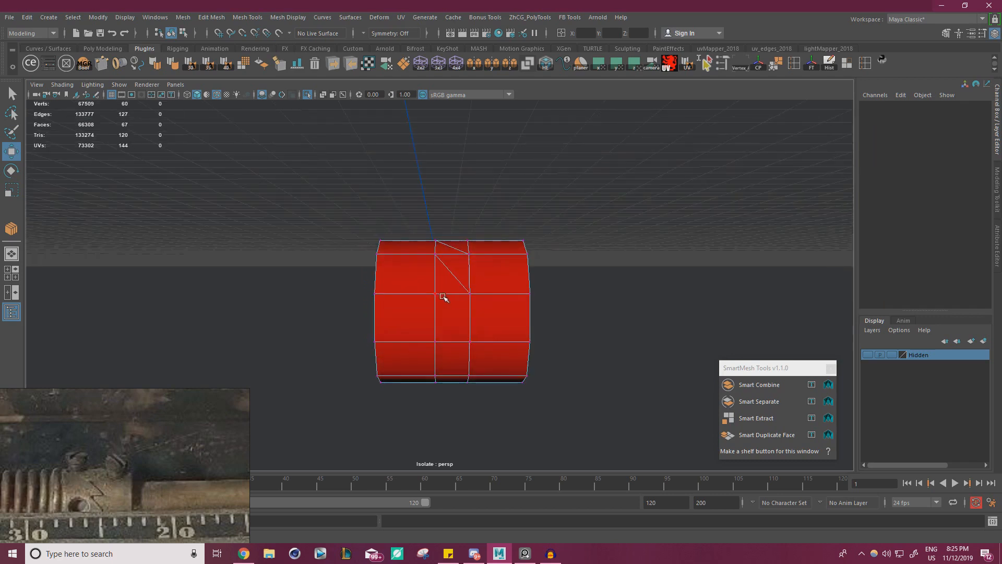
pyautogui.click(443, 298)
pyautogui.keyDown('shift'); pyautogui.click(471, 342); pyautogui.keyUp('shift')
pyautogui.keyDown('shift'); pyautogui.moveTo(471, 342); pyautogui.dragTo(522, 381, button='right'); pyautogui.keyUp('shift')
pyautogui.press('w')
pyautogui.keyDown('alt'); pyautogui.moveTo(492, 357); pyautogui.dragTo(488, 270, button='middle'); pyautogui.keyUp('alt')
pyautogui.click(431, 248)
pyautogui.keyDown('shift'); pyautogui.click(464, 286); pyautogui.keyUp('shift')
pyautogui.keyDown('shift'); pyautogui.moveTo(465, 287); pyautogui.dragTo(555, 389, button='right'); pyautogui.keyUp('shift')
pyautogui.press('w')
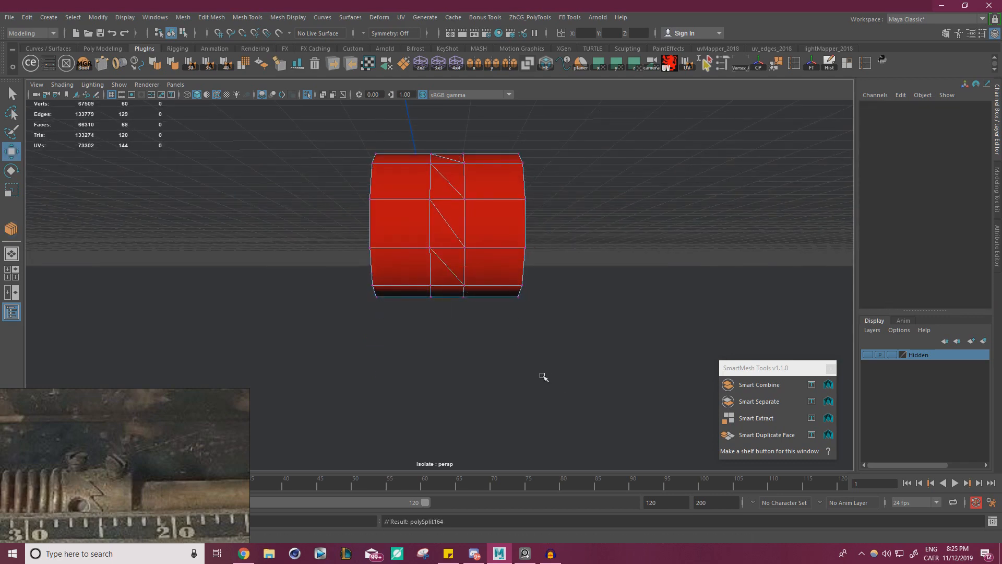
# Connect the last undivided central-band face diagonally to complete the ring of diagonals around the sleeve.
pyautogui.keyDown('alt'); pyautogui.moveTo(463, 297); pyautogui.dragTo(462, 262); pyautogui.keyUp('alt')
pyautogui.click(435, 287)
pyautogui.keyDown('shift'); pyautogui.click(459, 332); pyautogui.keyUp('shift')
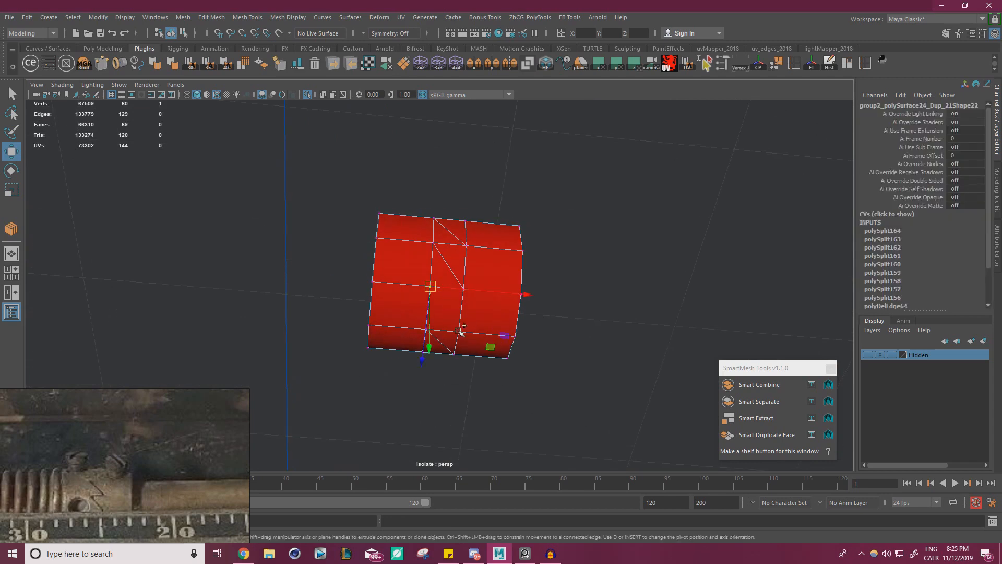
pyautogui.keyDown('shift'); pyautogui.moveTo(459, 333); pyautogui.dragTo(562, 349, button='right'); pyautogui.keyUp('shift')
pyautogui.press('w')
# Delete the outer edges of both rings bordering the central band all around the sleeve, keeping only the diagonals between them.
pyautogui.moveTo(463, 253); pyautogui.dragTo(463, 223, button='right')
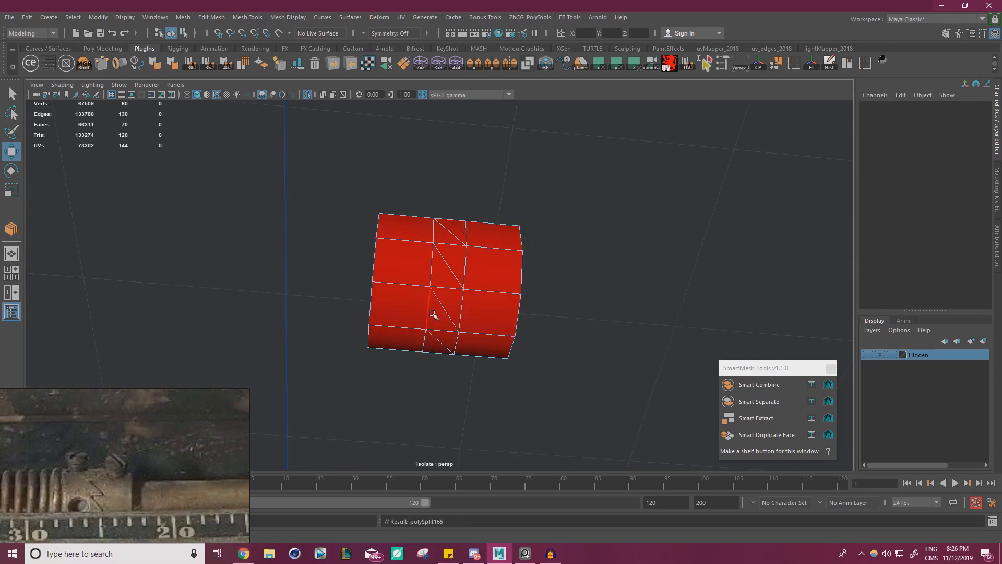
pyautogui.click(429, 312)
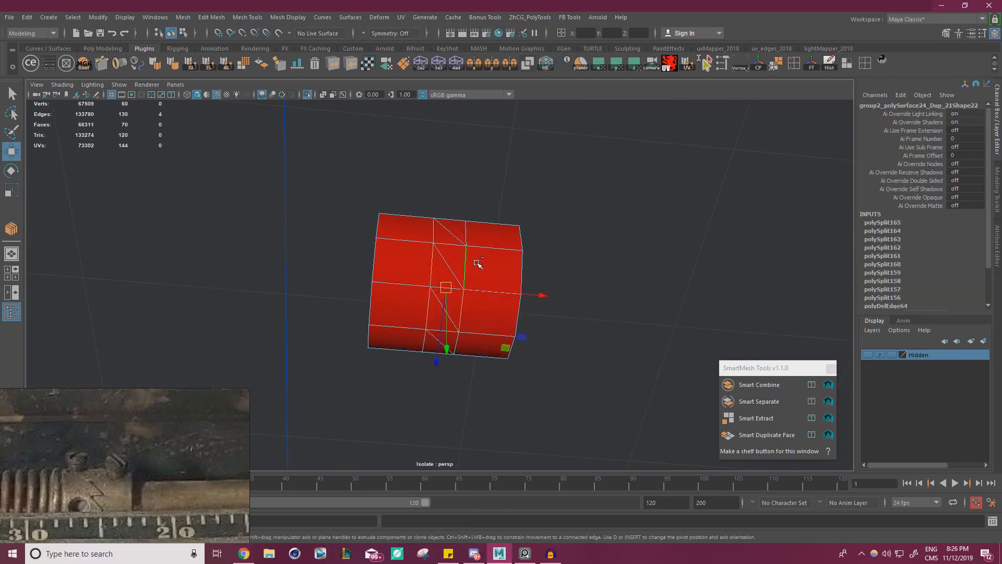
pyautogui.keyDown('alt'); pyautogui.moveTo(478, 264); pyautogui.dragTo(460, 272); pyautogui.keyUp('alt')
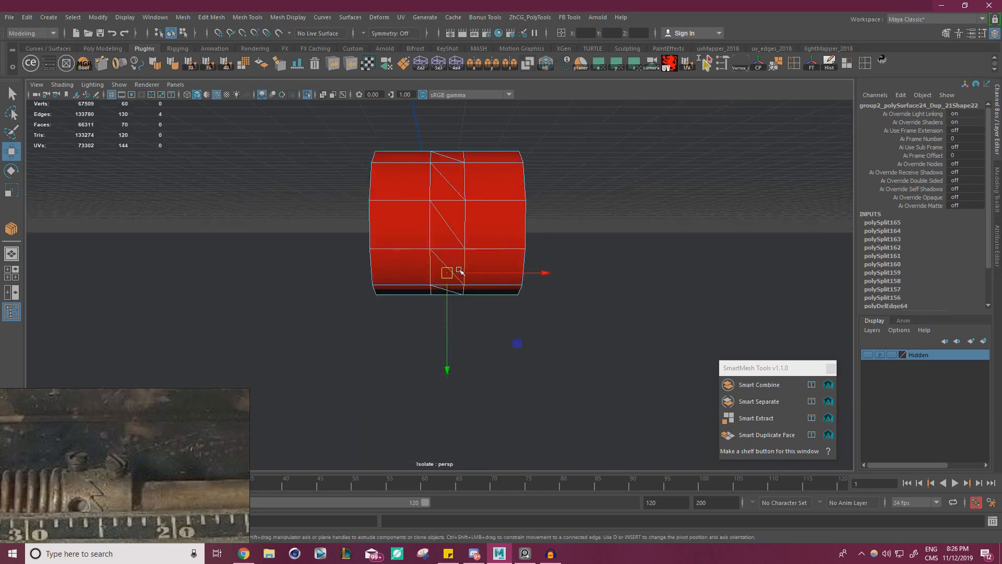
pyautogui.keyDown('shift'); pyautogui.click(432, 182); pyautogui.keyUp('shift')
pyautogui.keyDown('alt'); pyautogui.moveTo(432, 183); pyautogui.dragTo(463, 230); pyautogui.keyUp('alt')
pyautogui.keyDown('alt'); pyautogui.moveTo(484, 168); pyautogui.dragTo(418, 271); pyautogui.keyUp('alt')
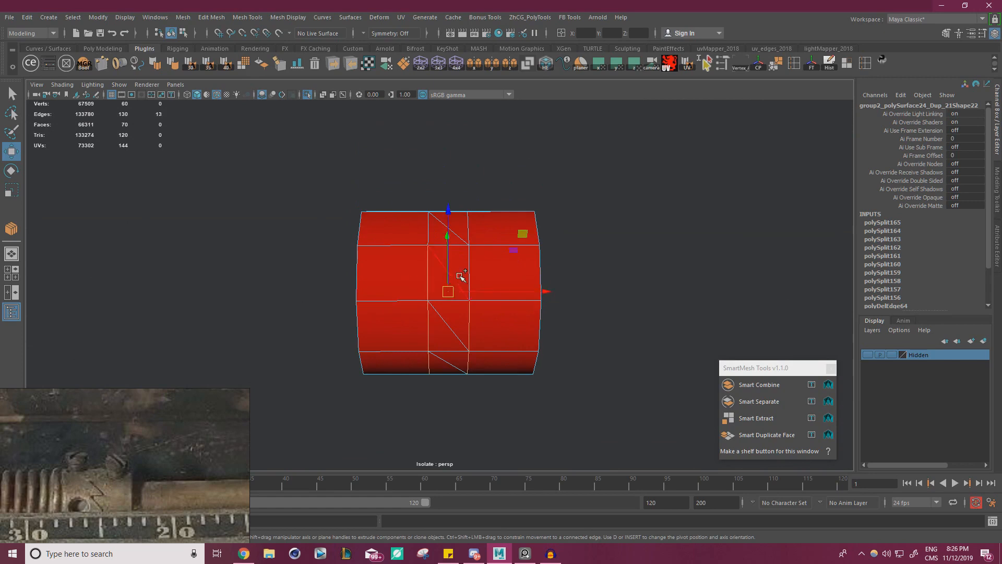
pyautogui.keyDown('alt'); pyautogui.moveTo(482, 285); pyautogui.dragTo(431, 240); pyautogui.keyUp('alt')
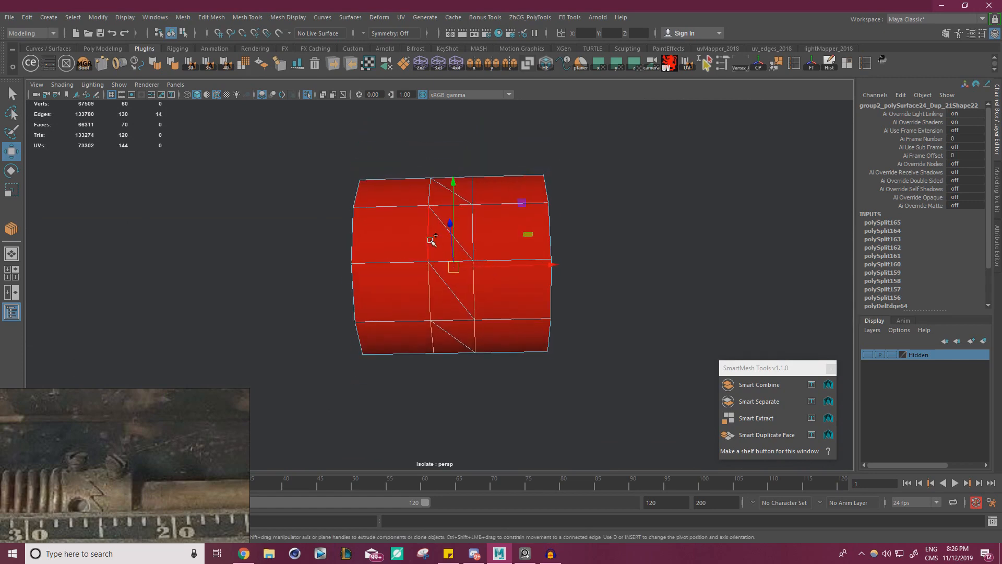
pyautogui.keyDown('alt'); pyautogui.moveTo(490, 232); pyautogui.dragTo(436, 295); pyautogui.keyUp('alt')
pyautogui.press('Delete')
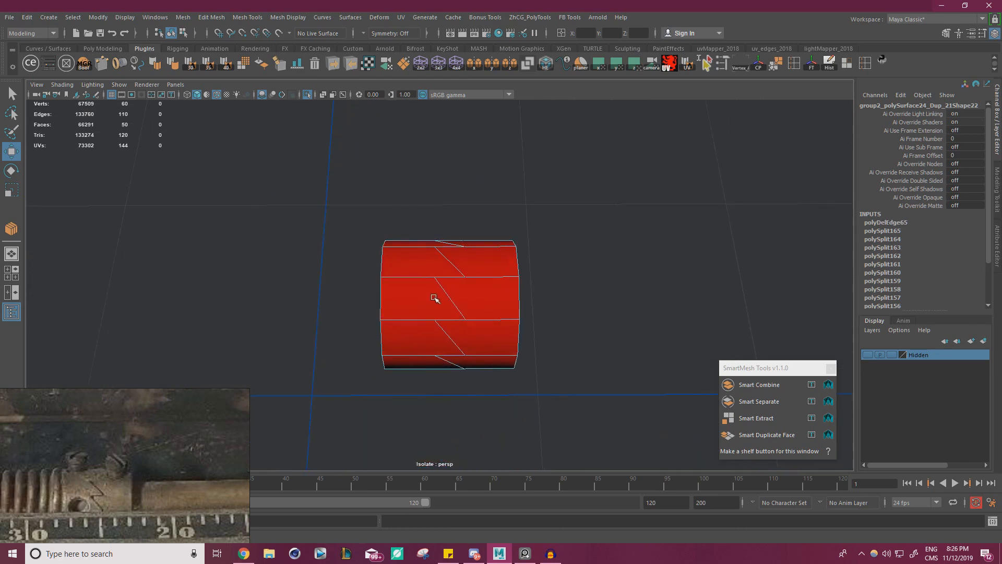
# Extract the faces on one side of the sleeve's zigzag split, including the inner wall, as a separate piece.
pyautogui.keyDown('shift'); pyautogui.moveTo(414, 282); pyautogui.dragTo(357, 283, button='right'); pyautogui.keyUp('shift')
pyautogui.moveTo(273, 213); pyautogui.dragTo(359, 383)
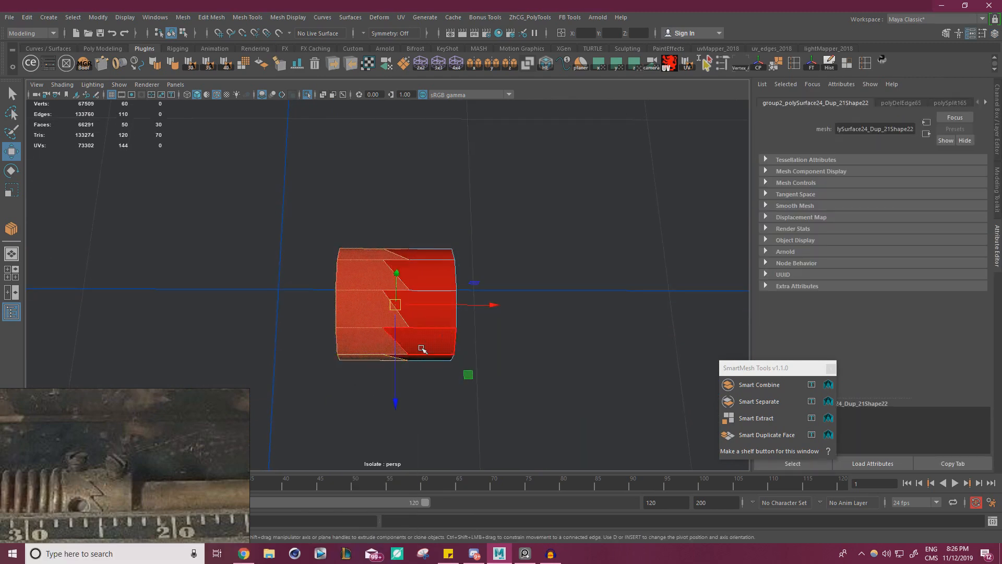
pyautogui.keyDown('alt'); pyautogui.moveTo(422, 347); pyautogui.dragTo(406, 369); pyautogui.keyUp('alt')
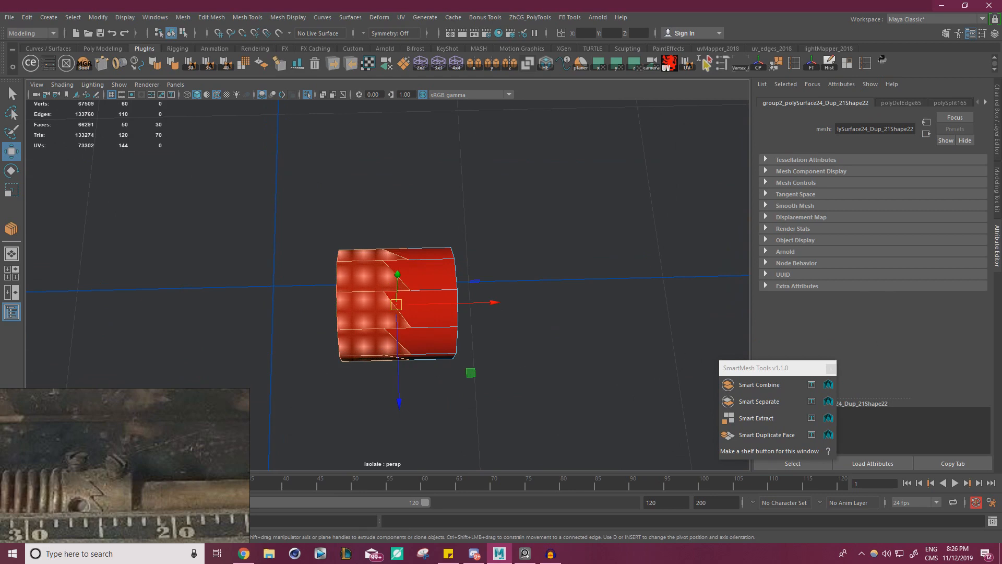
pyautogui.hotkey('alt', 'Tab')
pyautogui.keyDown('alt'); pyautogui.moveTo(340, 285); pyautogui.dragTo(299, 330); pyautogui.keyUp('alt')
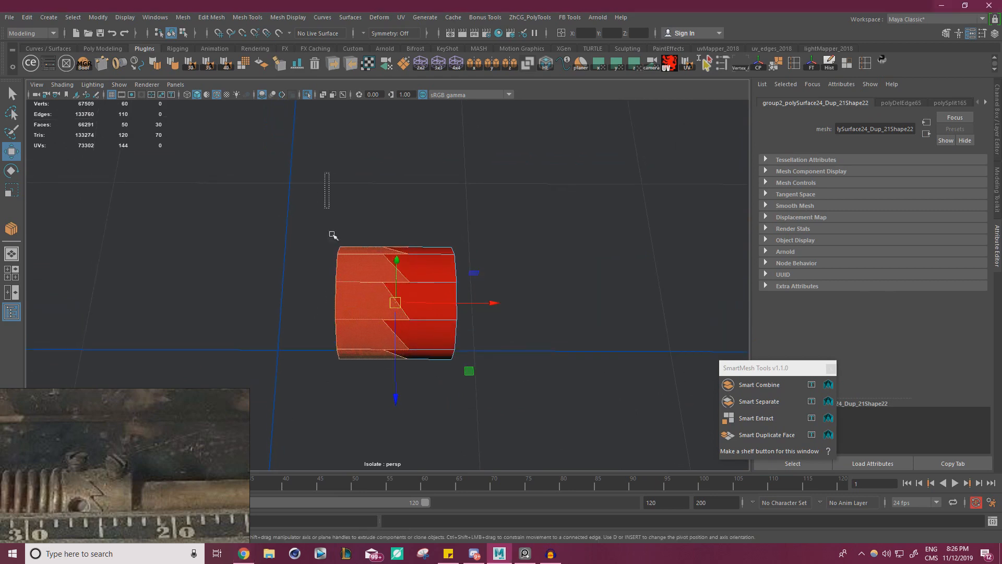
pyautogui.keyDown('shift'); pyautogui.rightClick(534, 258); pyautogui.keyUp('shift')
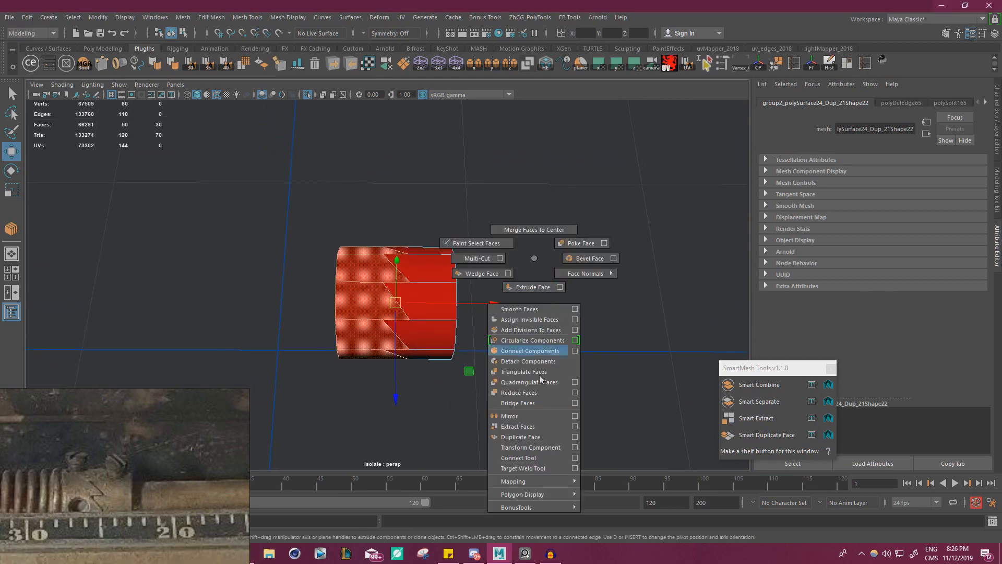
pyautogui.keyDown('shift'); pyautogui.moveTo(516, 439); pyautogui.dragTo(519, 428, button='right'); pyautogui.keyUp('shift')
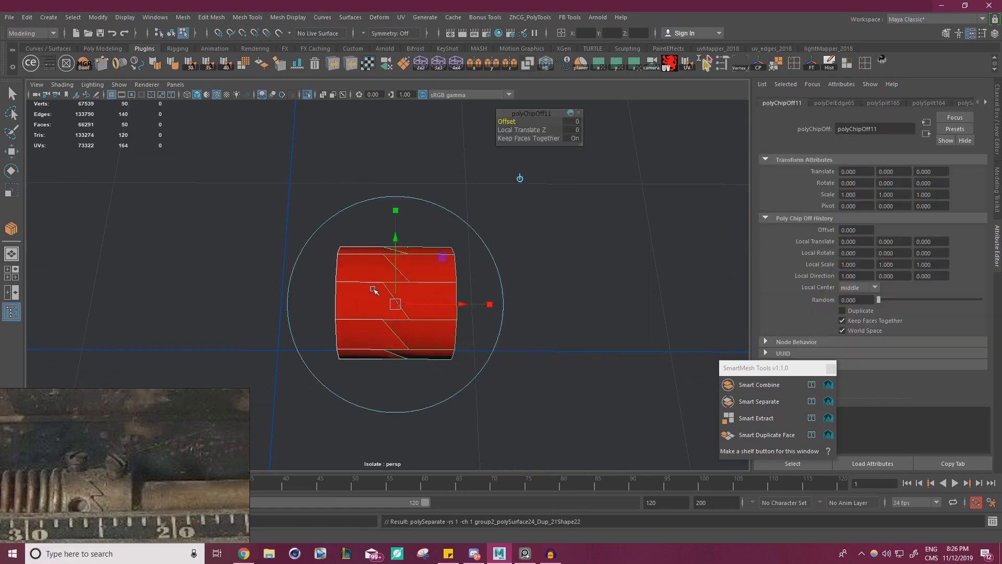
# Return to object selection and centre the pivot of the sleeve half that carries the inner wall.
pyautogui.moveTo(371, 253); pyautogui.dragTo(478, 238, button='right')
pyautogui.click(474, 238)
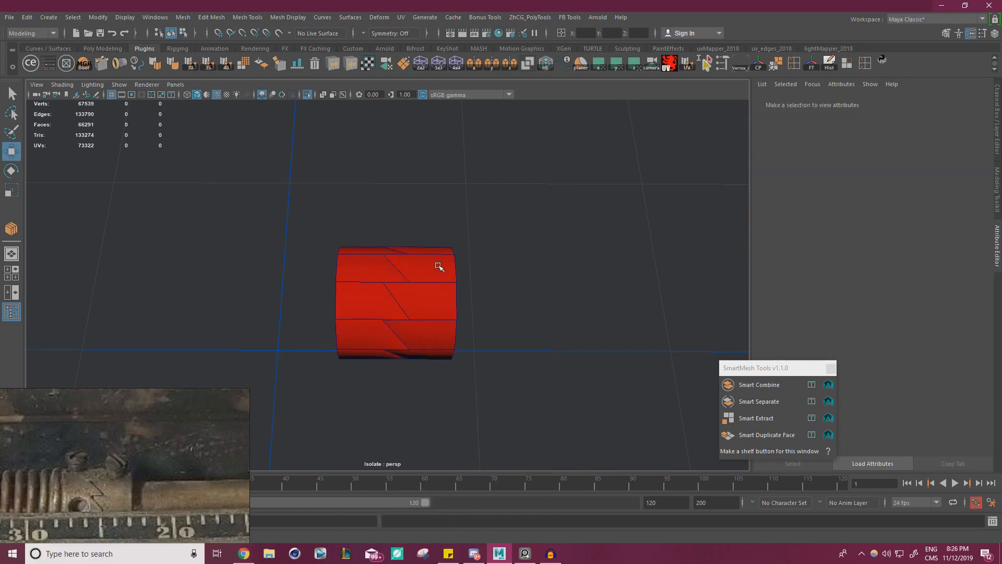
pyautogui.click(438, 265)
pyautogui.click(378, 280)
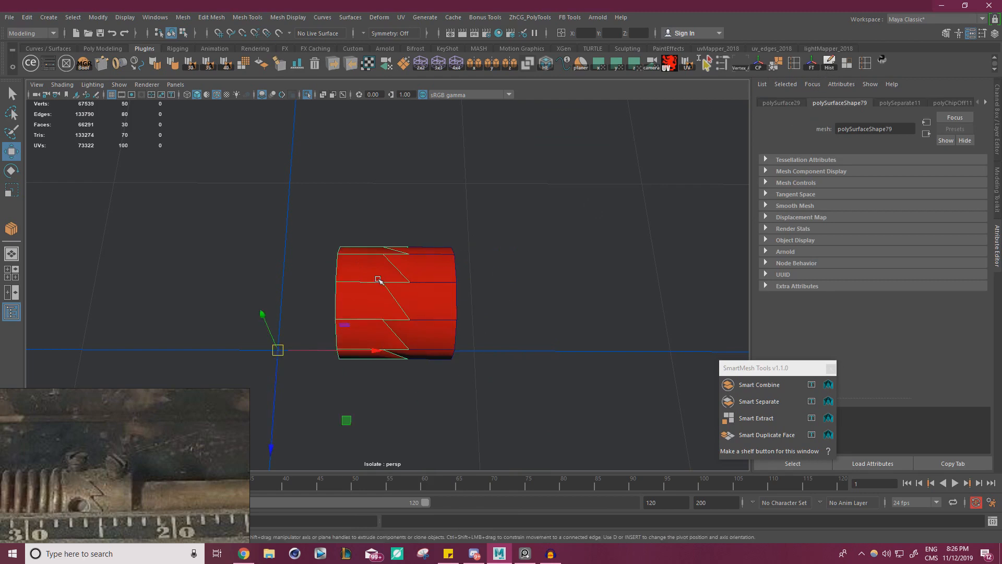
pyautogui.click(304, 373)
pyautogui.click(355, 308)
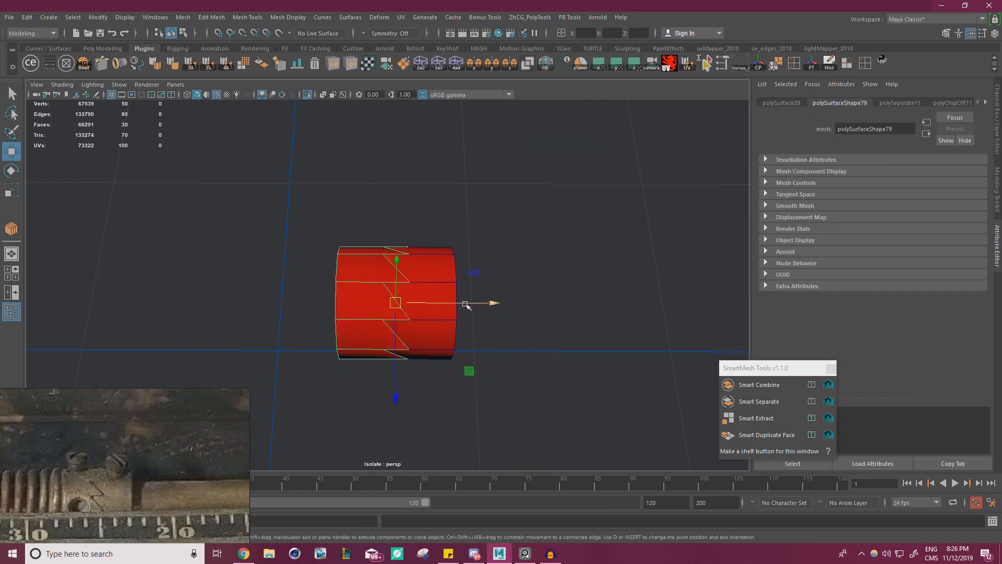
# Try sliding the half with the inner wall about 0.09 units outward along the sleeve's axis.
pyautogui.moveTo(465, 304); pyautogui.dragTo(456, 306)
pyautogui.keyDown('alt'); pyautogui.moveTo(457, 369); pyautogui.dragTo(469, 334); pyautogui.keyUp('alt')
pyautogui.moveTo(477, 334); pyautogui.dragTo(490, 333, button='middle')
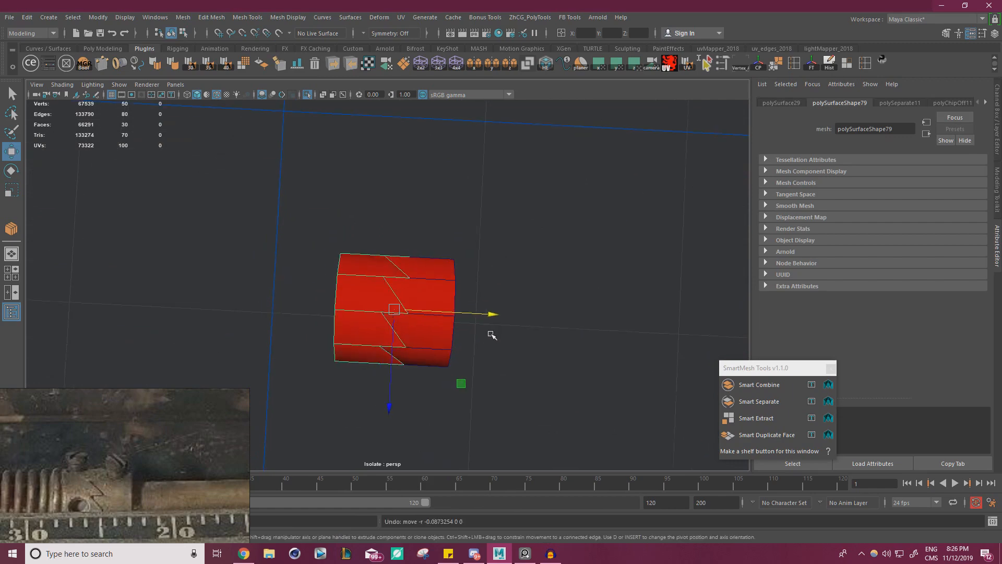
# Examine the sleeve from several angles and isolate the half with the inner wall to check its zigzag edge.
pyautogui.moveTo(528, 366)
pyautogui.keyDown('alt'); pyautogui.mouseDown()
pyautogui.moveTo(544, 329)
pyautogui.moveTo(539, 352)
pyautogui.mouseUp(); pyautogui.keyUp('alt')
pyautogui.keyDown('alt'); pyautogui.moveTo(539, 351); pyautogui.dragTo(633, 366, button='right'); pyautogui.keyUp('alt')
pyautogui.keyDown('alt'); pyautogui.moveTo(634, 366); pyautogui.dragTo(571, 298); pyautogui.keyUp('alt')
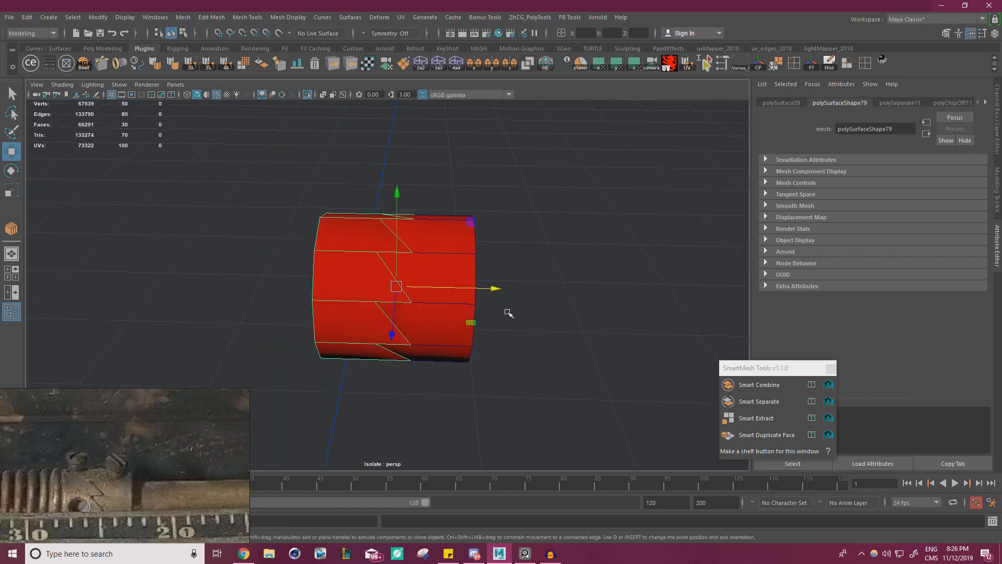
pyautogui.keyDown('alt'); pyautogui.moveTo(508, 312); pyautogui.dragTo(676, 298); pyautogui.keyUp('alt')
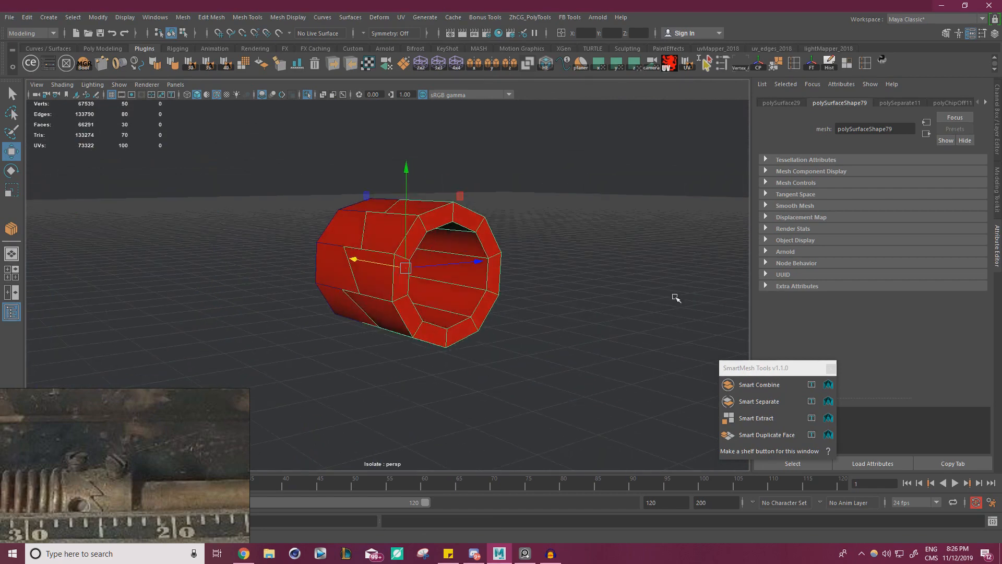
pyautogui.keyDown('alt'); pyautogui.moveTo(676, 298); pyautogui.dragTo(497, 313); pyautogui.keyUp('alt')
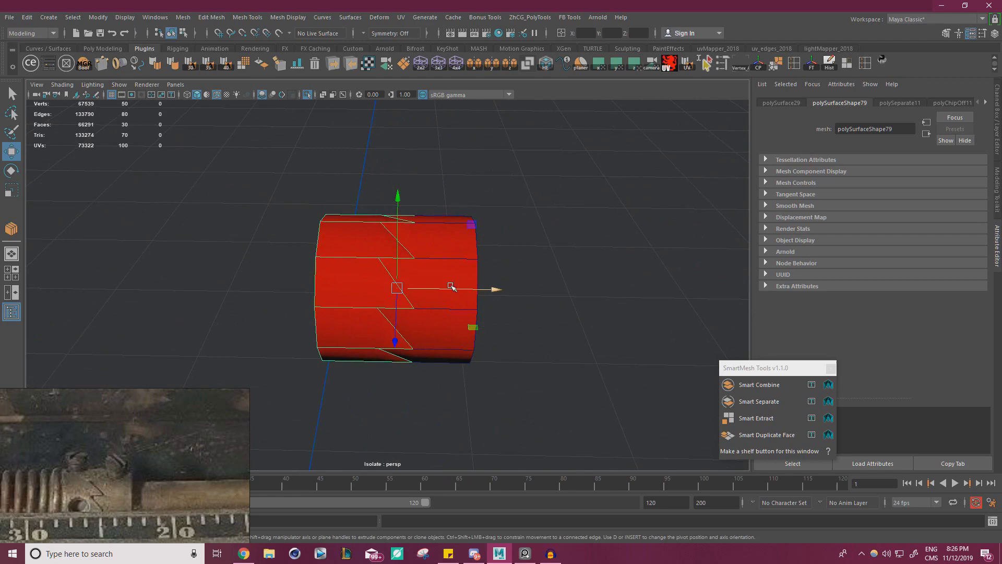
pyautogui.click(308, 94)
pyautogui.click(308, 94)
pyautogui.keyDown('alt'); pyautogui.moveTo(433, 225); pyautogui.dragTo(486, 268); pyautogui.keyUp('alt')
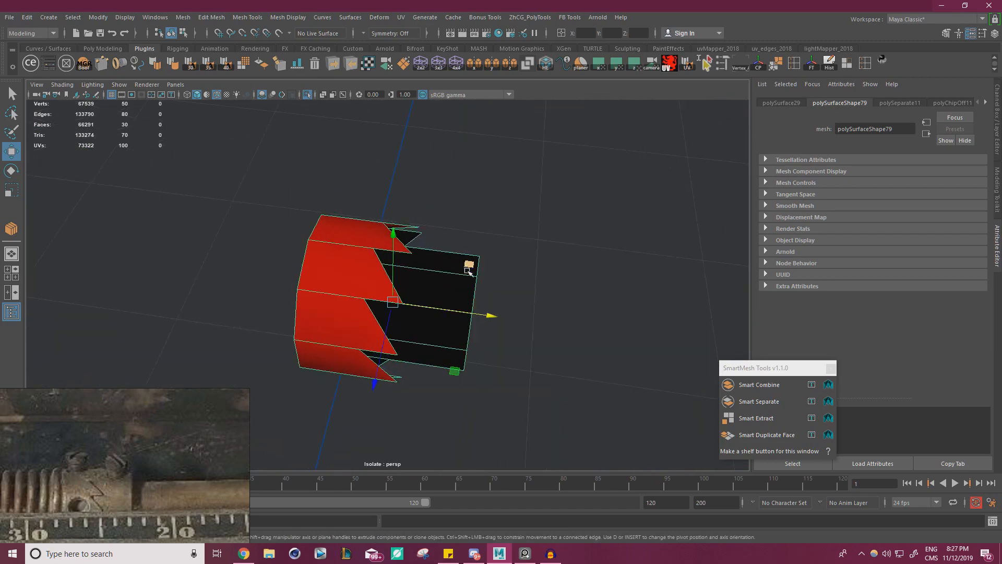
# Show the full model again, select both sleeve halves and isolate them together.
pyautogui.click(308, 96)
pyautogui.keyDown('alt'); pyautogui.moveTo(425, 219); pyautogui.dragTo(422, 224); pyautogui.keyUp('alt')
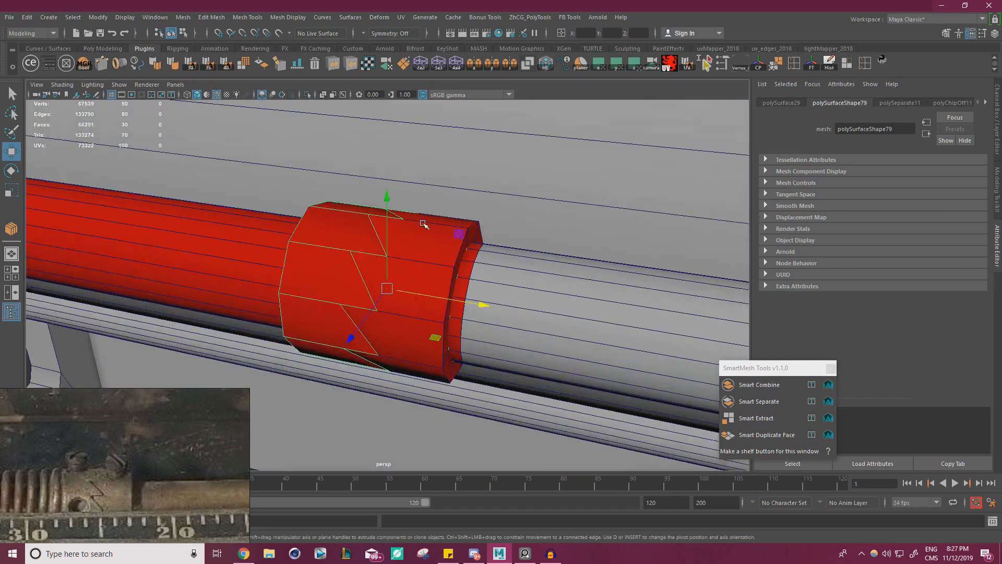
pyautogui.click(424, 254)
pyautogui.click(330, 239)
pyautogui.click(308, 96)
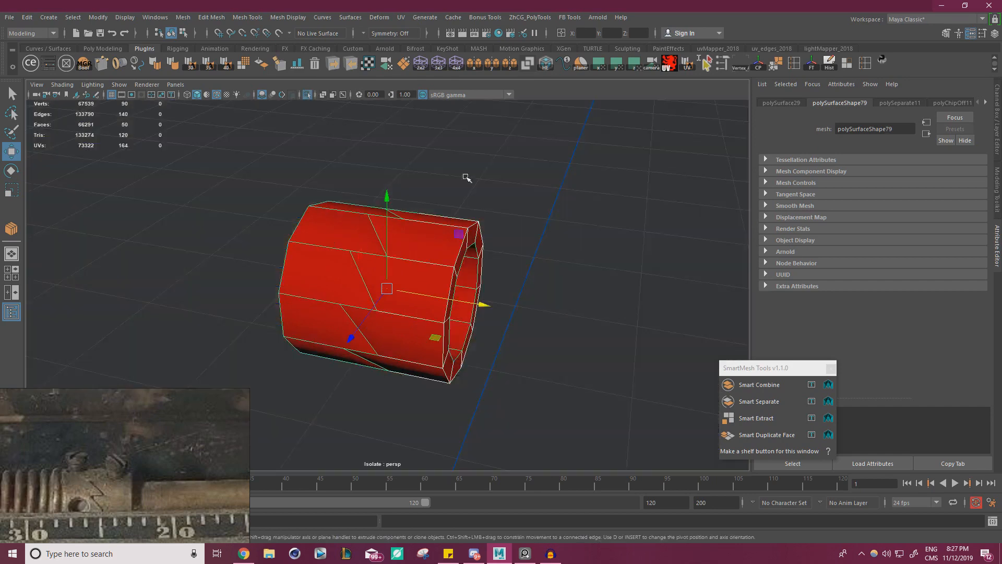
# Try pulling the half with the inner wall about 1.03 units away from the other half along the axis.
pyautogui.keyDown('alt'); pyautogui.moveTo(465, 175); pyautogui.dragTo(280, 252); pyautogui.keyUp('alt')
pyautogui.moveTo(473, 281); pyautogui.dragTo(286, 283)
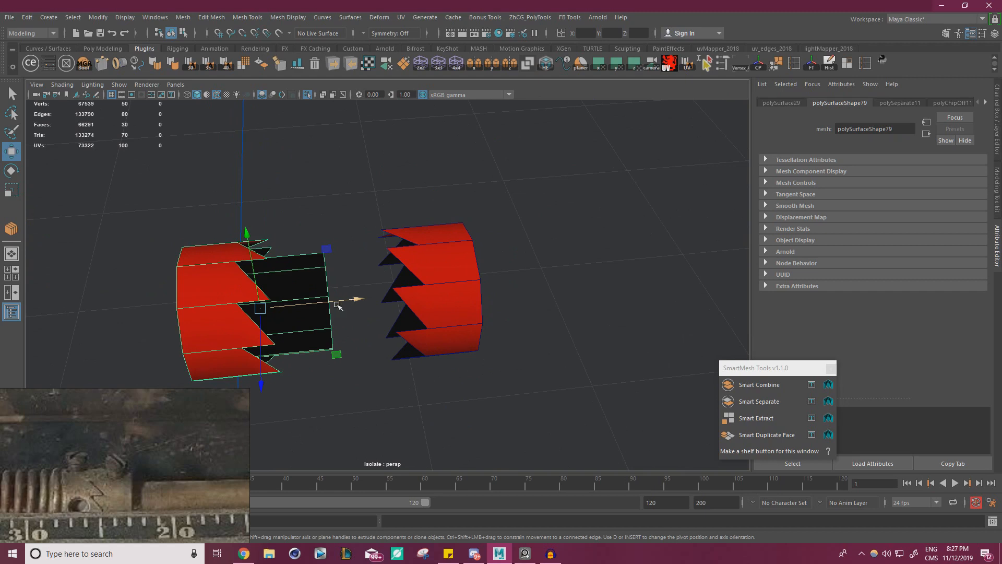
pyautogui.hotkey('ctrl', 'z')
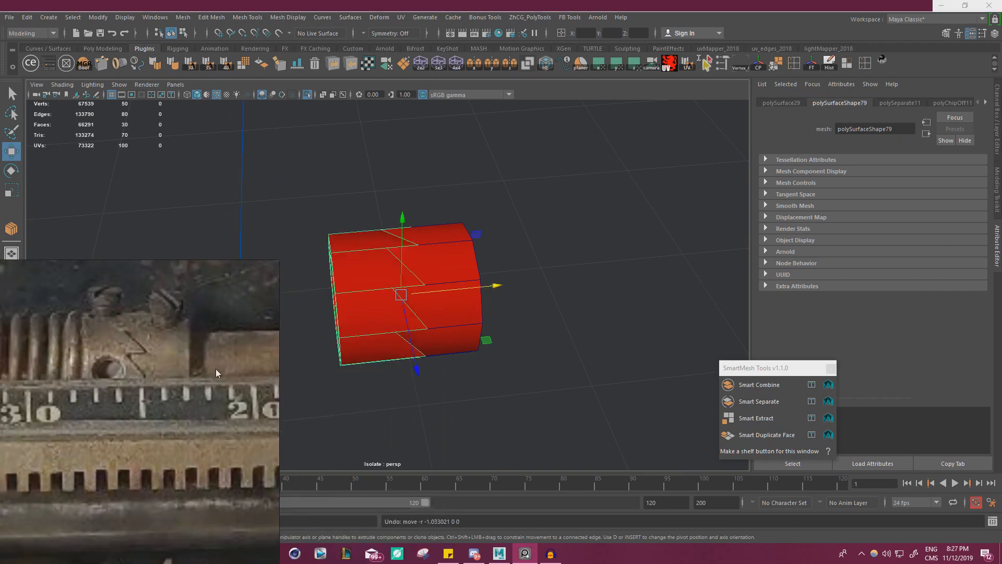
# Show the full model again, select the sleeve half without the inner wall and isolate it.
pyautogui.moveTo(424, 343)
pyautogui.keyDown('alt'); pyautogui.mouseDown()
pyautogui.moveTo(492, 338)
pyautogui.moveTo(428, 349)
pyautogui.mouseUp(); pyautogui.keyUp('alt')
pyautogui.keyDown('alt'); pyautogui.moveTo(428, 349); pyautogui.dragTo(497, 349, button='right'); pyautogui.keyUp('alt')
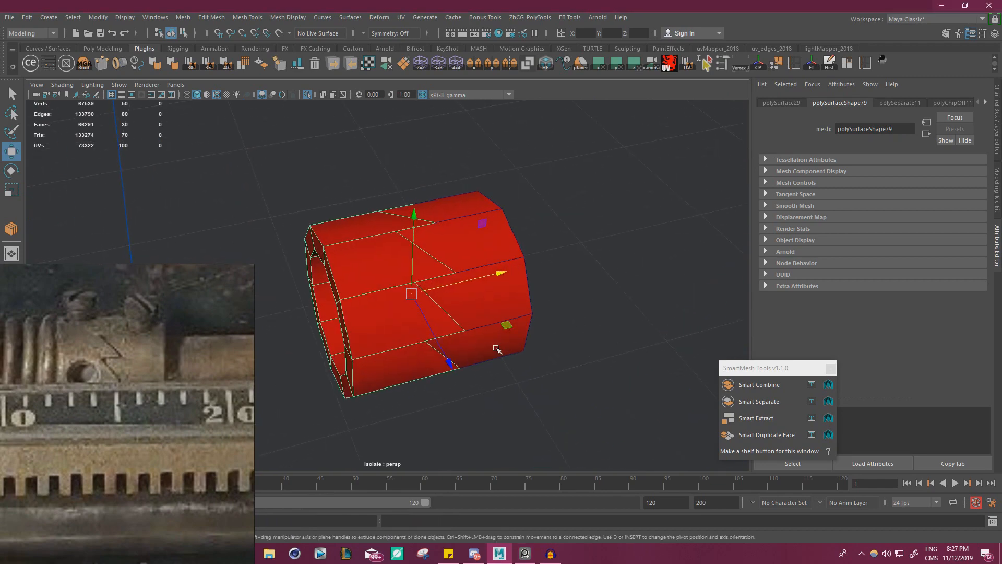
pyautogui.keyDown('alt'); pyautogui.moveTo(452, 338); pyautogui.dragTo(436, 360); pyautogui.keyUp('alt')
pyautogui.keyDown('alt'); pyautogui.moveTo(435, 311); pyautogui.dragTo(435, 262); pyautogui.keyUp('alt')
pyautogui.click(307, 95)
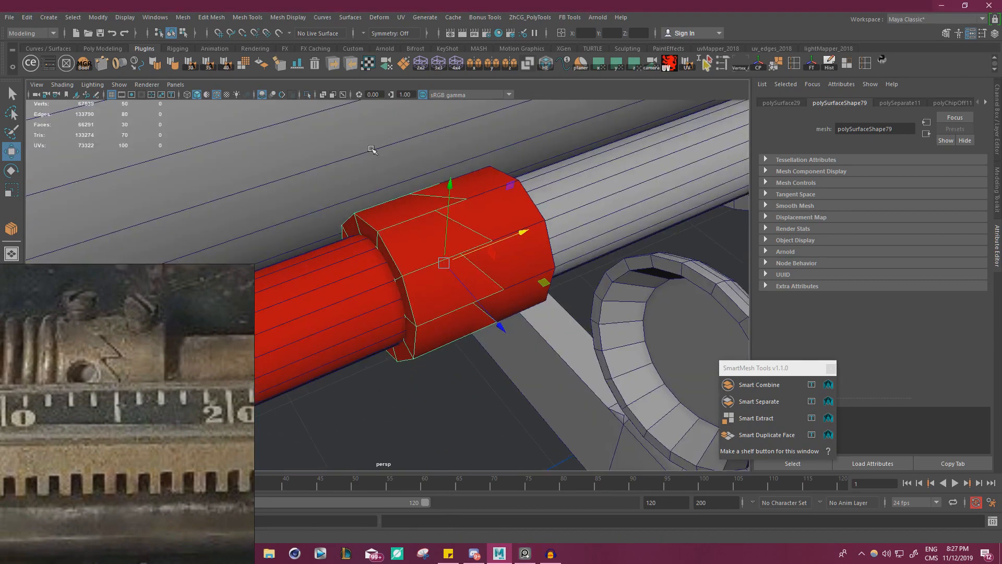
pyautogui.click(474, 219)
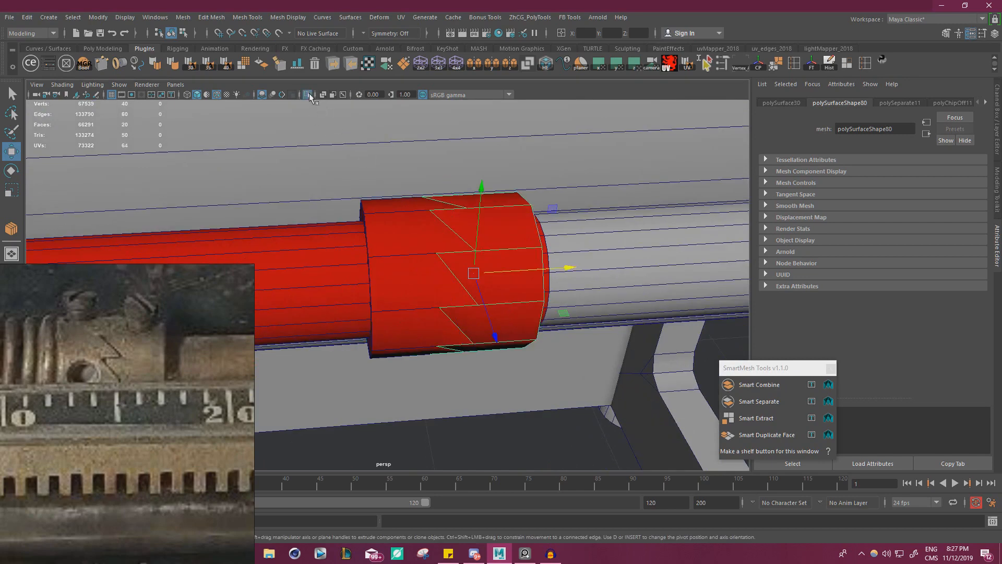
pyautogui.click(309, 95)
pyautogui.keyDown('alt'); pyautogui.moveTo(417, 183); pyautogui.dragTo(528, 261); pyautogui.keyUp('alt')
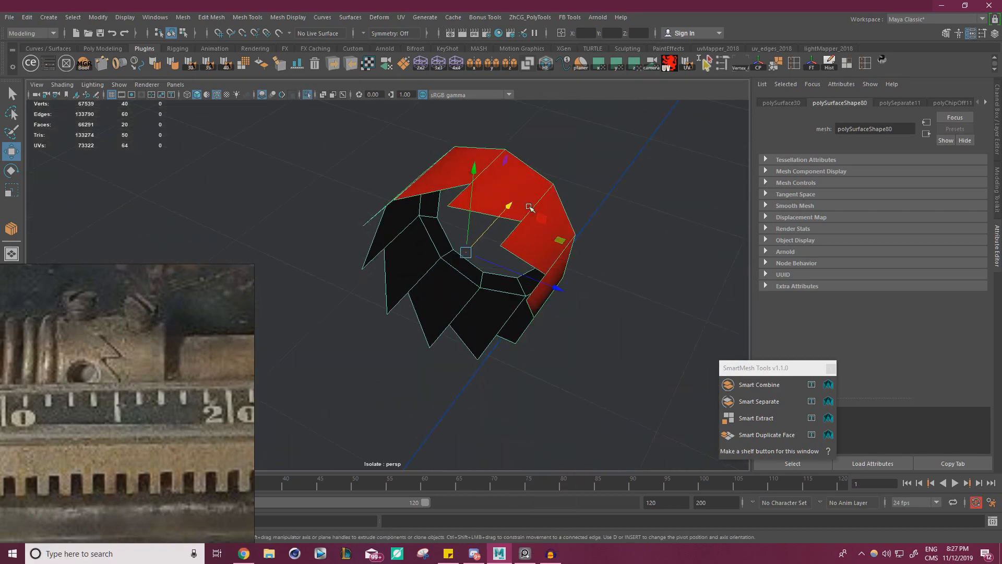
# Try extruding the isolated half's zigzag edge loop, scaling it inward and shifting it along the sleeve's axis.
pyautogui.click(522, 256)
pyautogui.keyDown('alt'); pyautogui.moveTo(469, 228); pyautogui.dragTo(492, 213); pyautogui.keyUp('alt')
pyautogui.doubleClick(476, 201)
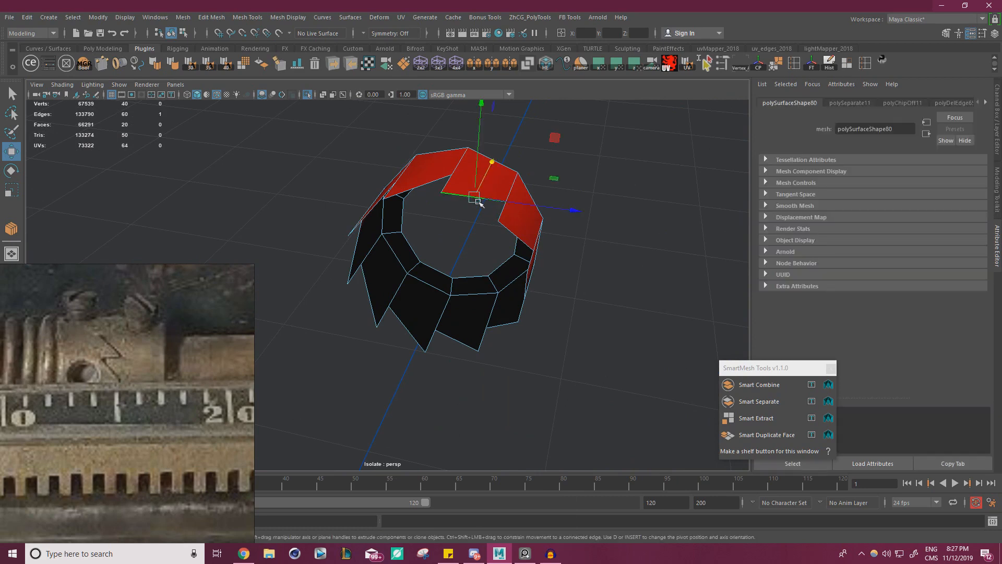
pyautogui.hotkey('ctrl', 'e')
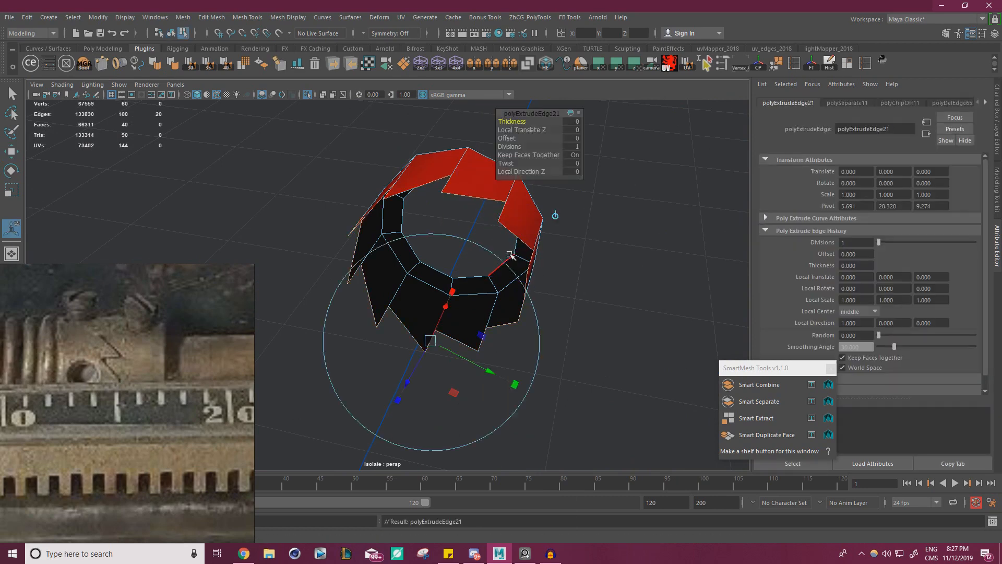
pyautogui.moveTo(517, 214); pyautogui.dragTo(436, 261)
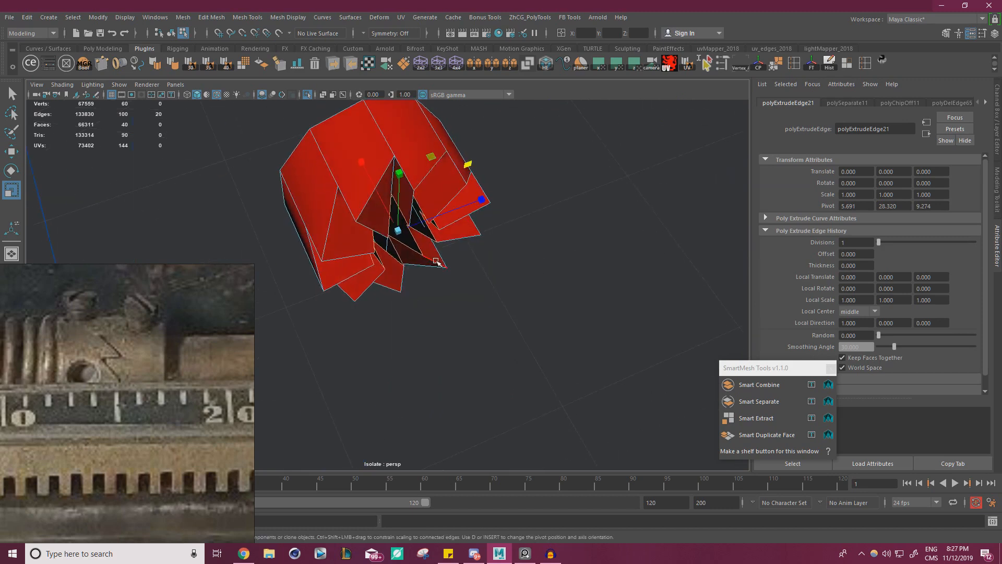
pyautogui.moveTo(364, 163); pyautogui.dragTo(408, 273)
pyautogui.press('w')
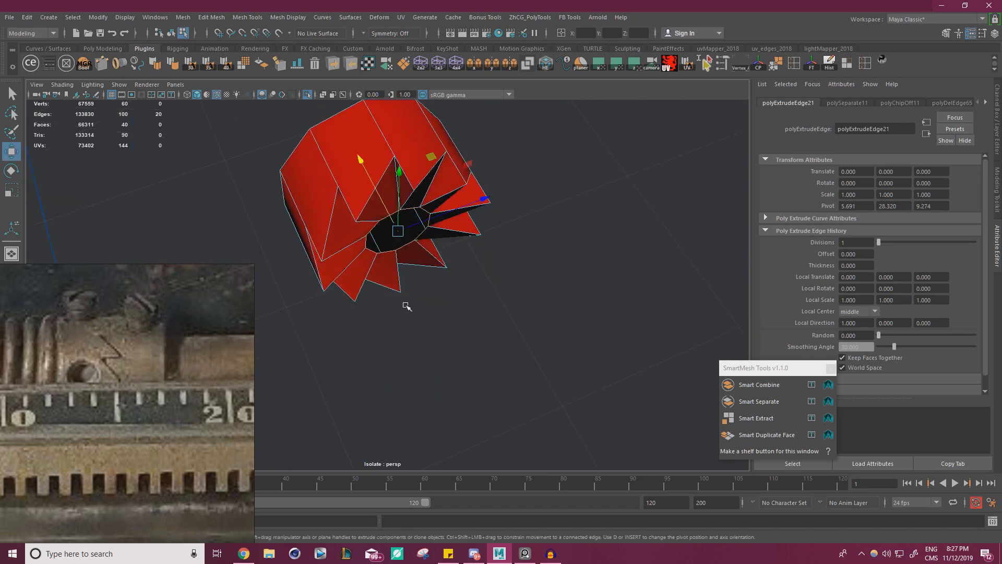
pyautogui.moveTo(364, 164); pyautogui.dragTo(418, 189)
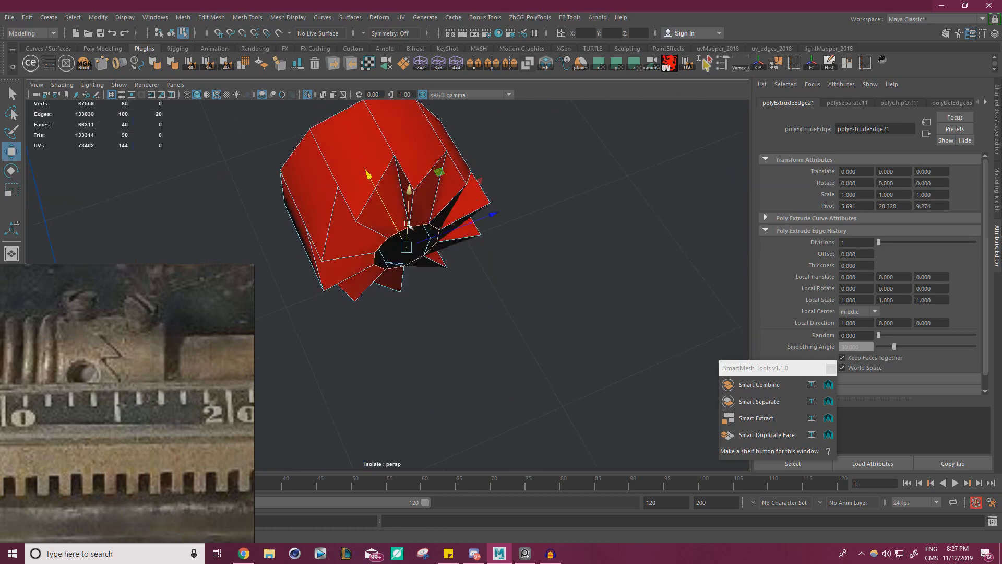
pyautogui.keyDown('alt'); pyautogui.moveTo(409, 225); pyautogui.dragTo(445, 231); pyautogui.keyUp('alt')
# Extrude the zigzag edge loop and merge the extruded vertices to the center to cap the toothed side.
pyautogui.hotkey('ctrl', 'e')
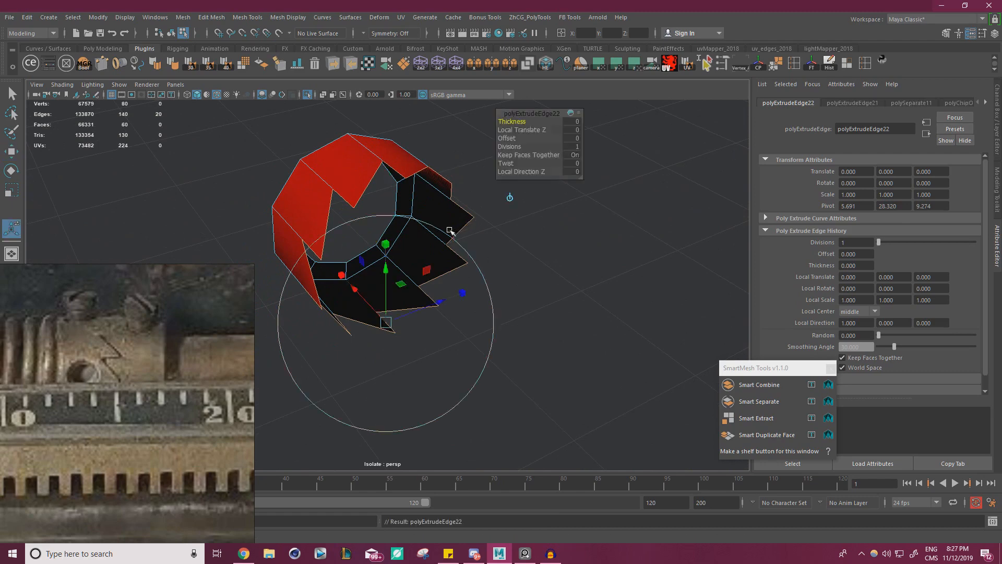
pyautogui.press('r')
pyautogui.moveTo(389, 252); pyautogui.dragTo(308, 325)
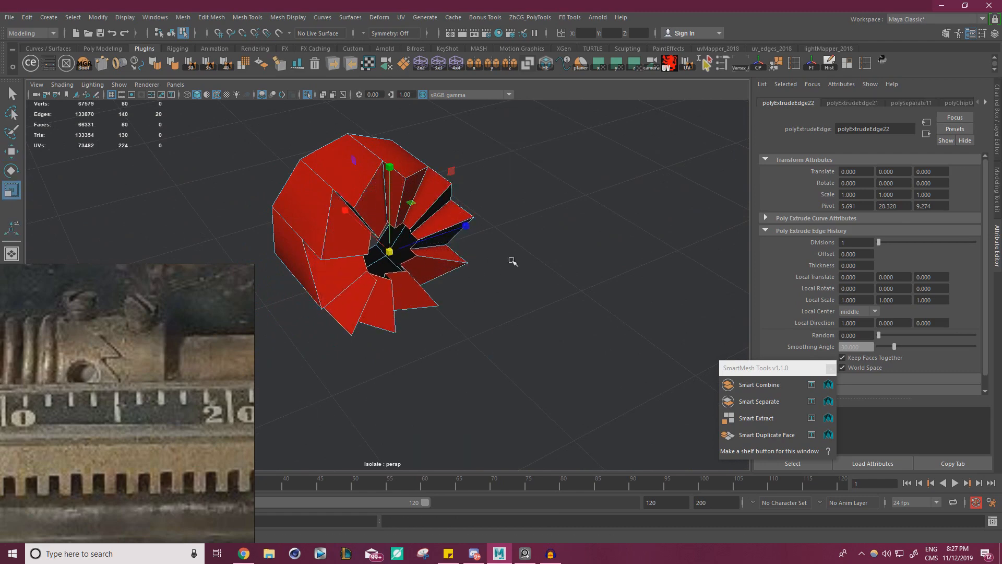
pyautogui.keyDown('shift'); pyautogui.moveTo(517, 237); pyautogui.dragTo(495, 213, button='right'); pyautogui.keyUp('shift')
pyautogui.keyDown('alt'); pyautogui.moveTo(495, 213); pyautogui.dragTo(299, 125); pyautogui.keyUp('alt')
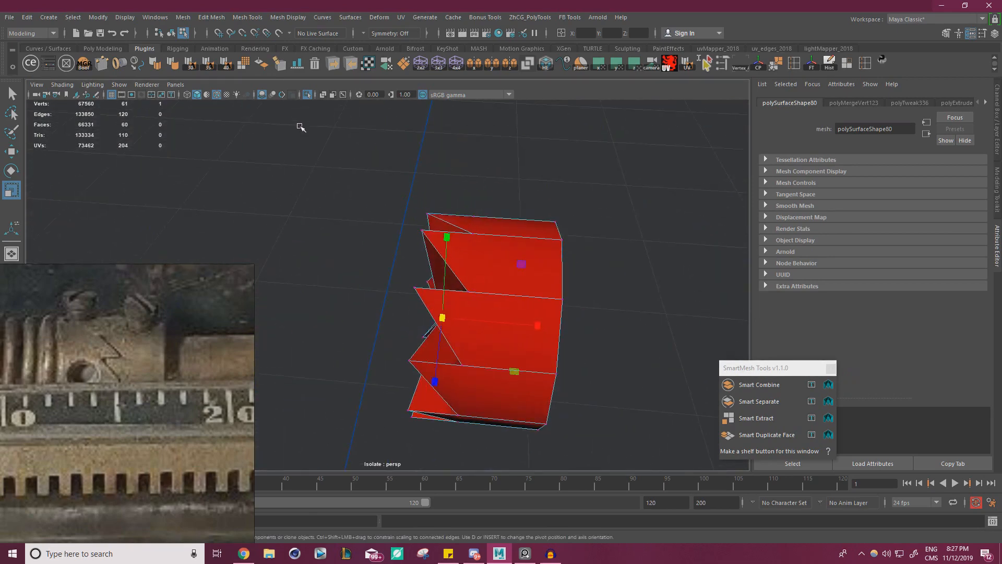
pyautogui.press('w')
# Bring back the full model, then select and isolate the sleeve half that has the inner wall.
pyautogui.click(308, 95)
pyautogui.scroll(-4, 400, 197)
pyautogui.keyDown('alt'); pyautogui.moveTo(348, 216); pyautogui.dragTo(371, 180, button='middle'); pyautogui.keyUp('alt')
pyautogui.keyDown('alt'); pyautogui.moveTo(372, 181); pyautogui.dragTo(382, 142); pyautogui.keyUp('alt')
pyautogui.click(391, 248)
pyautogui.click(308, 94)
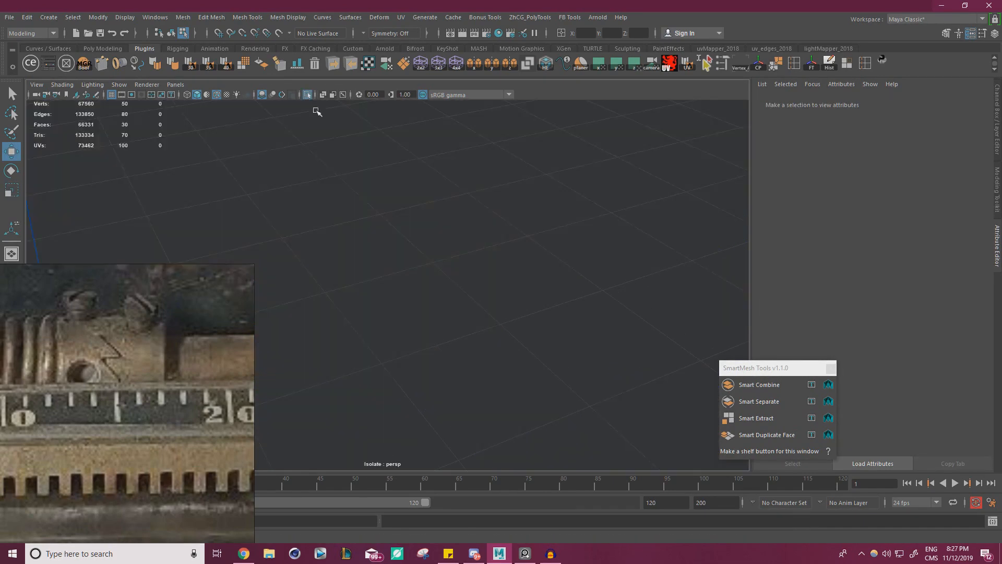
pyautogui.click(308, 94)
pyautogui.moveTo(416, 254); pyautogui.dragTo(445, 237, button='right')
pyautogui.click(307, 95)
pyautogui.keyDown('alt'); pyautogui.moveTo(358, 161); pyautogui.dragTo(477, 230); pyautogui.keyUp('alt')
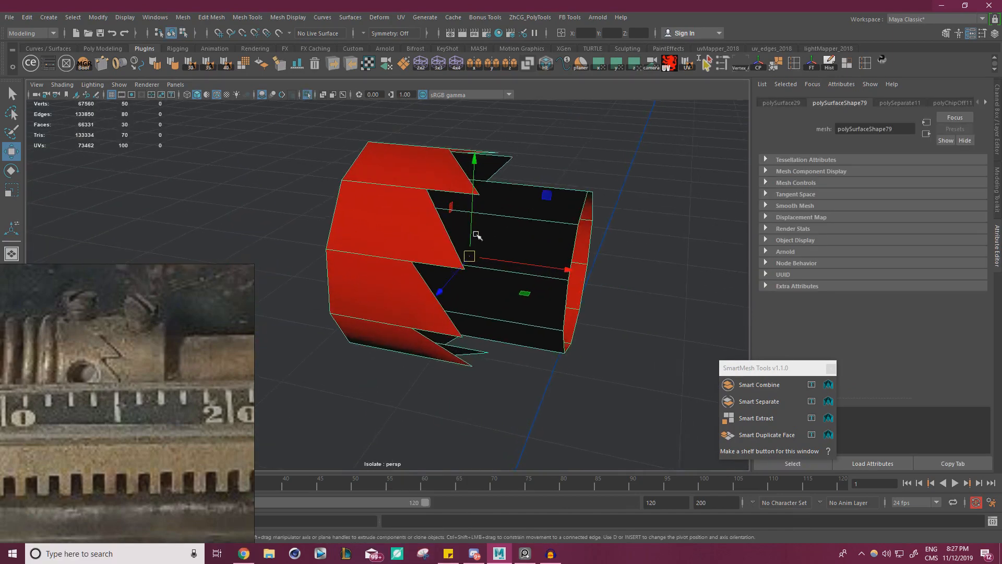
# Select the inner wall faces of the isolated half and delete them.
pyautogui.moveTo(522, 221); pyautogui.dragTo(531, 239, button='right')
pyautogui.keyDown('alt'); pyautogui.moveTo(531, 239); pyautogui.dragTo(595, 346); pyautogui.keyUp('alt')
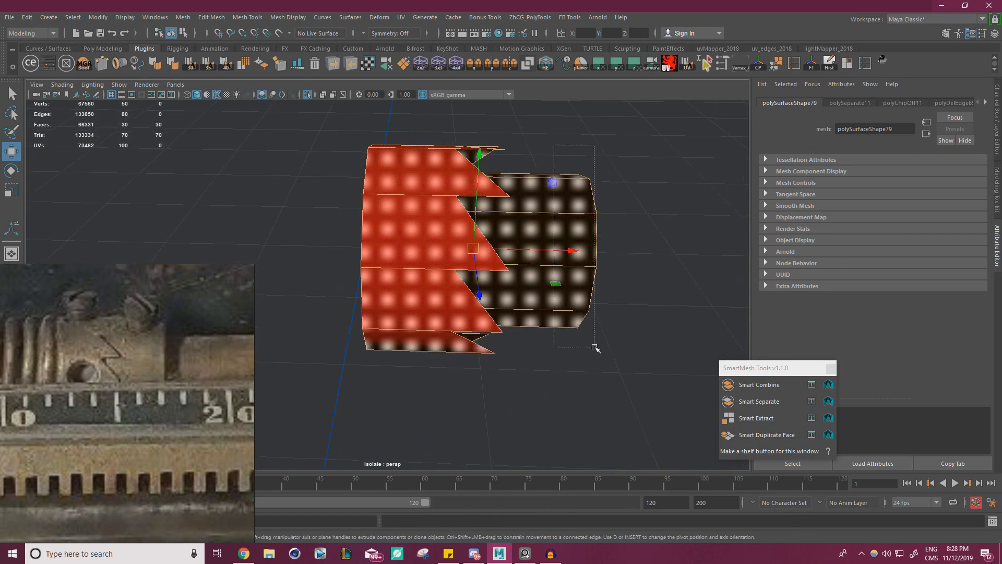
pyautogui.press('Delete')
# Extrude this half's zigzag edge loop with a thickness of -0.2 and merge the new vertices to the center.
pyautogui.moveTo(433, 222); pyautogui.dragTo(433, 192, button='right')
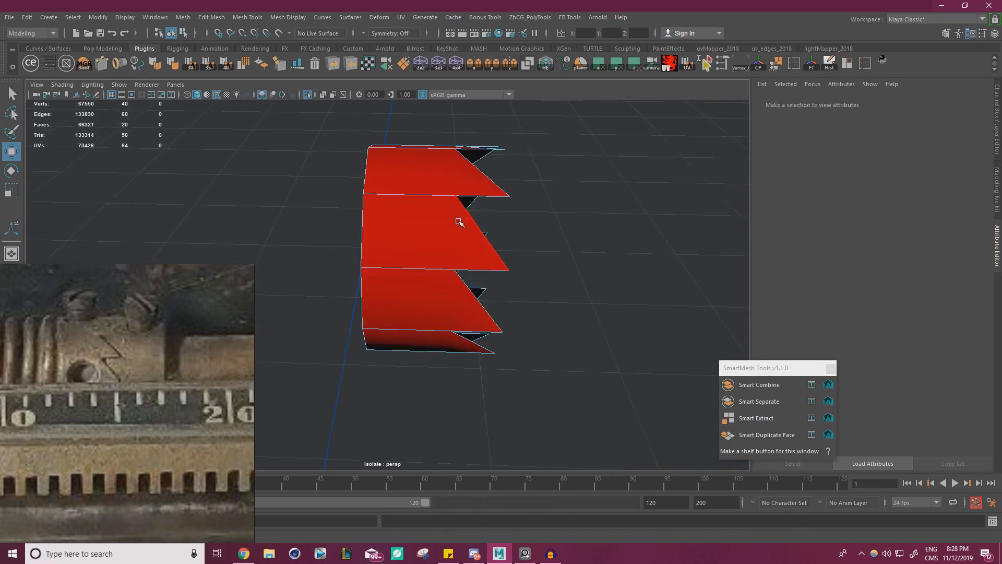
pyautogui.doubleClick(463, 220)
pyautogui.keyDown('alt'); pyautogui.moveTo(504, 242); pyautogui.dragTo(441, 243); pyautogui.keyUp('alt')
pyautogui.hotkey('ctrl', 'e')
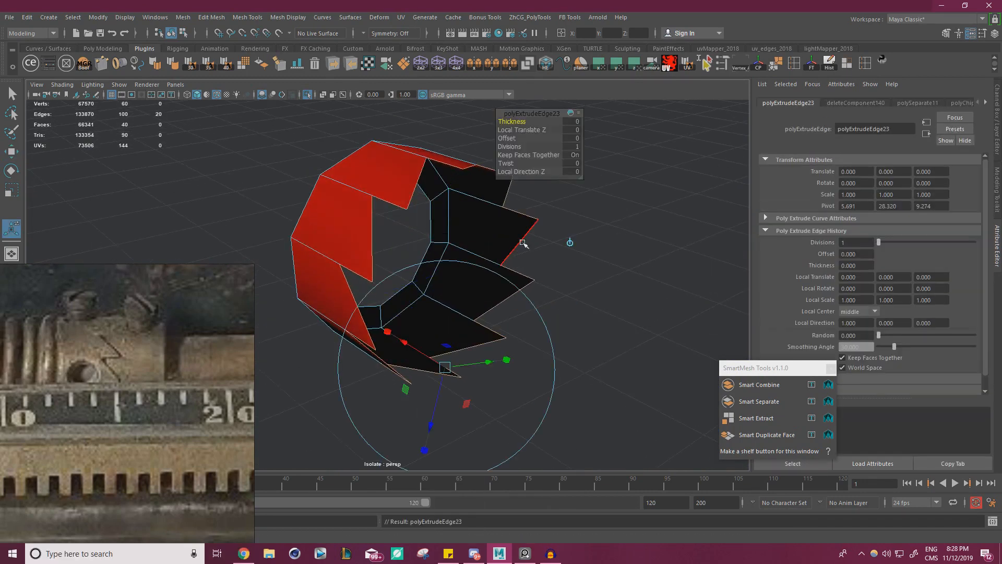
pyautogui.moveTo(522, 123); pyautogui.dragTo(517, 121)
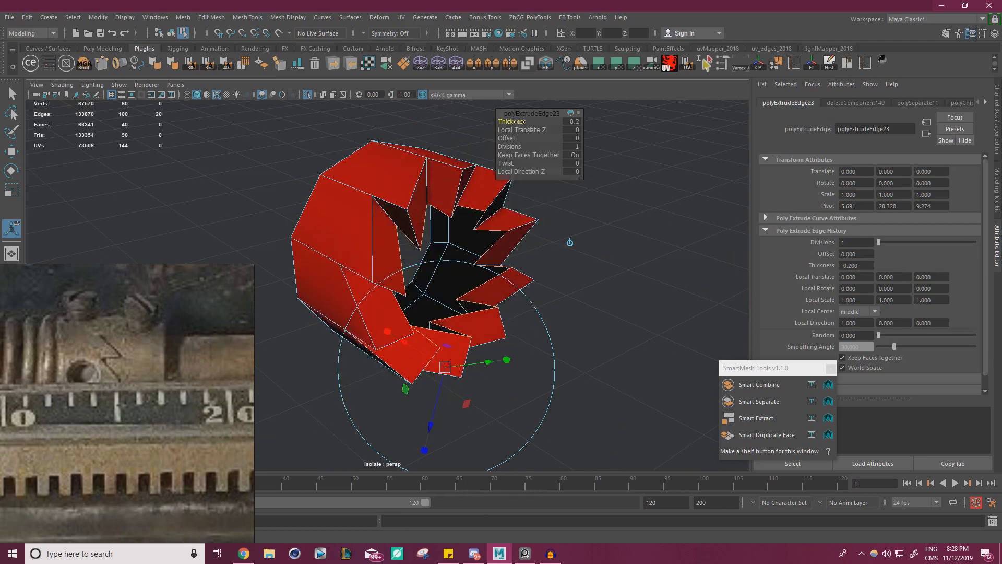
pyautogui.keyDown('shift'); pyautogui.moveTo(597, 202); pyautogui.dragTo(596, 139, button='right'); pyautogui.keyUp('shift')
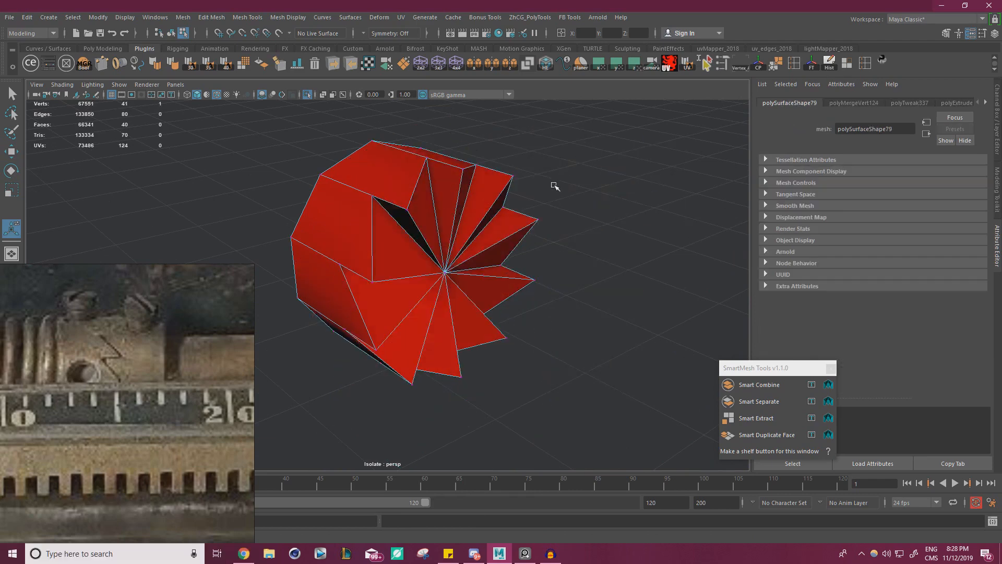
pyautogui.press('w')
# Return to object mode, select both capped sleeve halves and isolate them together.
pyautogui.moveTo(442, 212); pyautogui.dragTo(493, 198, button='right')
pyautogui.click(546, 210)
pyautogui.keyDown('alt'); pyautogui.moveTo(546, 210); pyautogui.dragTo(586, 212); pyautogui.keyUp('alt')
pyautogui.click(463, 210)
pyautogui.click(308, 94)
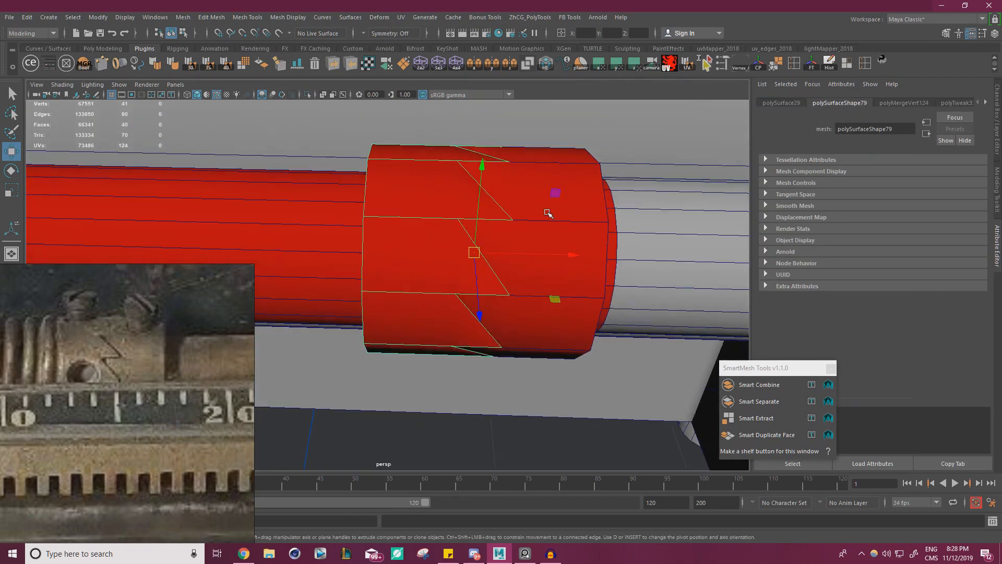
pyautogui.click(308, 95)
pyautogui.keyDown('alt'); pyautogui.moveTo(407, 154); pyautogui.dragTo(465, 198); pyautogui.keyUp('alt')
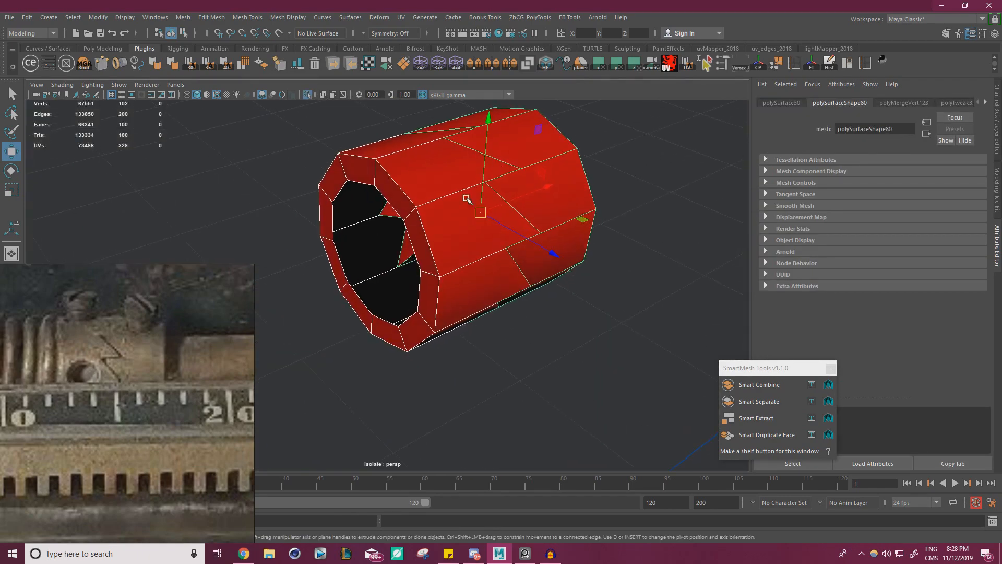
# Try sliding the half next to the red rod along the sleeve's axis.
pyautogui.click(405, 234)
pyautogui.keyDown('alt'); pyautogui.moveTo(404, 235); pyautogui.dragTo(515, 240); pyautogui.keyUp('alt')
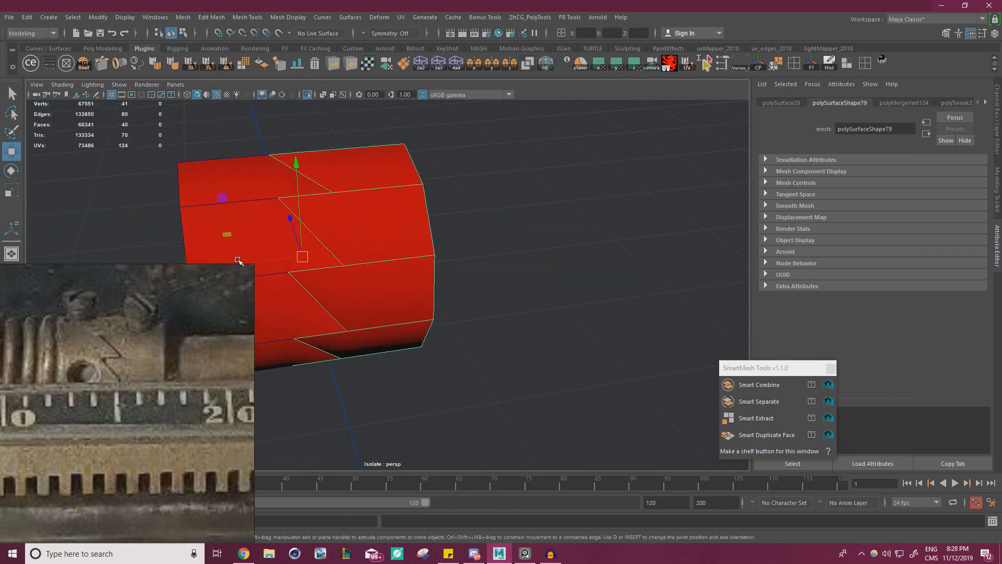
pyautogui.moveTo(268, 260)
pyautogui.mouseDown()
pyautogui.moveTo(306, 259)
pyautogui.moveTo(278, 259)
pyautogui.mouseUp()
pyautogui.hotkey('ctrl', 'z')
pyautogui.keyDown('alt'); pyautogui.moveTo(533, 248); pyautogui.dragTo(392, 250, button='right'); pyautogui.keyUp('alt')
pyautogui.keyDown('alt'); pyautogui.moveTo(392, 250); pyautogui.dragTo(448, 229); pyautogui.keyUp('alt')
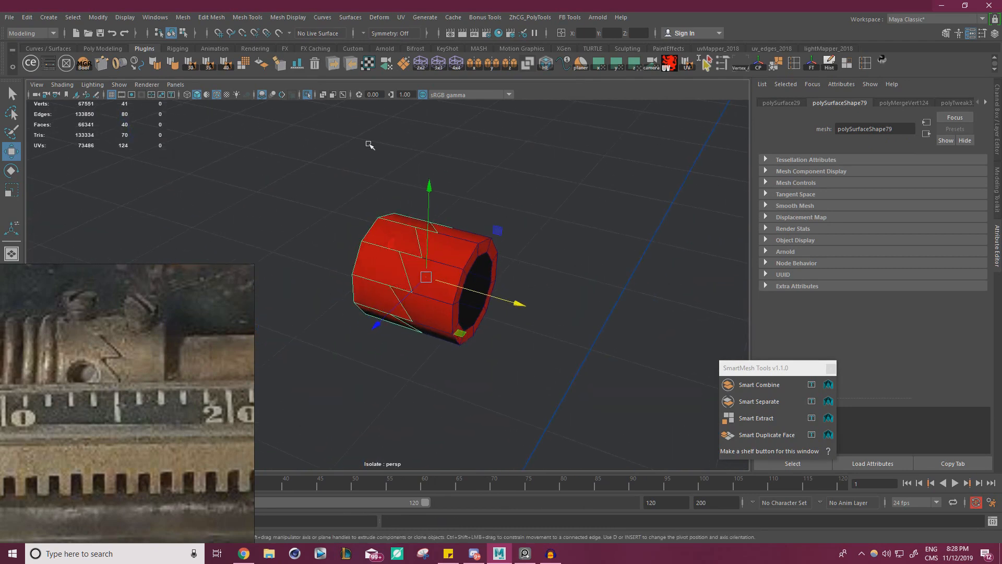
# Check the open end of the half next to the red rod and isolate that half alone.
pyautogui.keyDown('alt'); pyautogui.moveTo(370, 146); pyautogui.dragTo(439, 280); pyautogui.keyUp('alt')
pyautogui.scroll(2, 439, 279)
pyautogui.moveTo(409, 253); pyautogui.dragTo(409, 224, button='right')
pyautogui.click(413, 316)
pyautogui.keyDown('alt'); pyautogui.moveTo(419, 260); pyautogui.dragTo(452, 221); pyautogui.keyUp('alt')
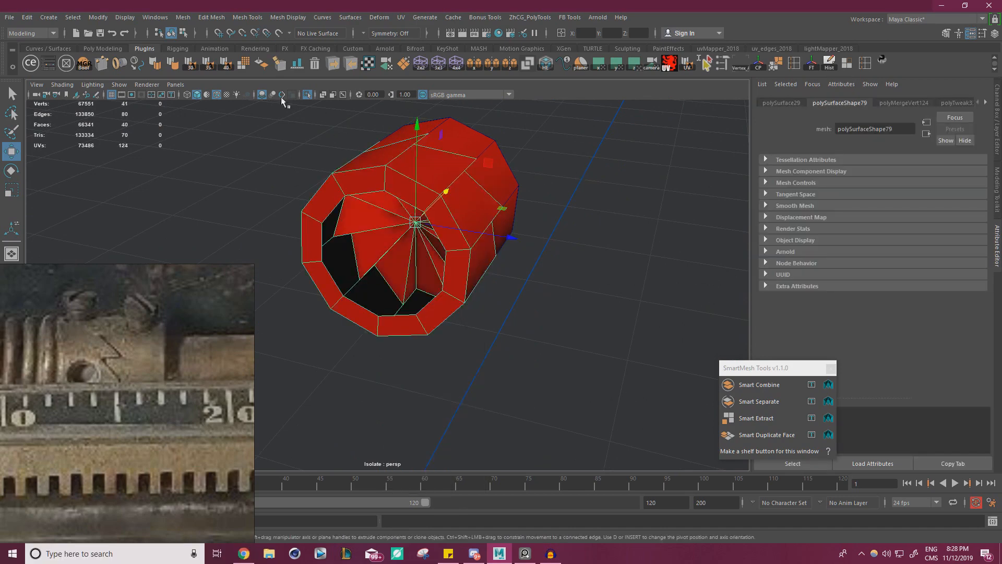
pyautogui.click(307, 95)
pyautogui.scroll(3, 439, 199)
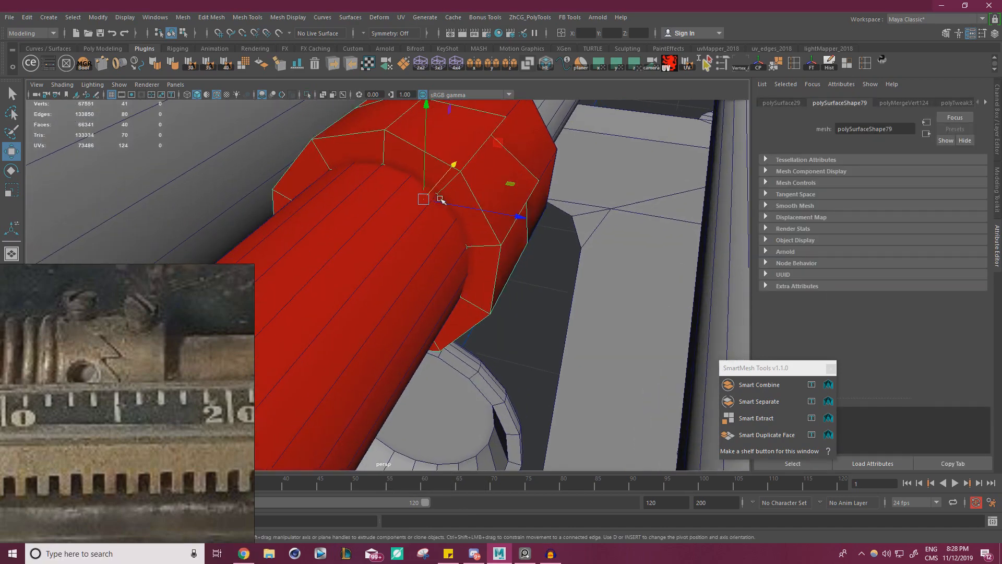
pyautogui.click(307, 94)
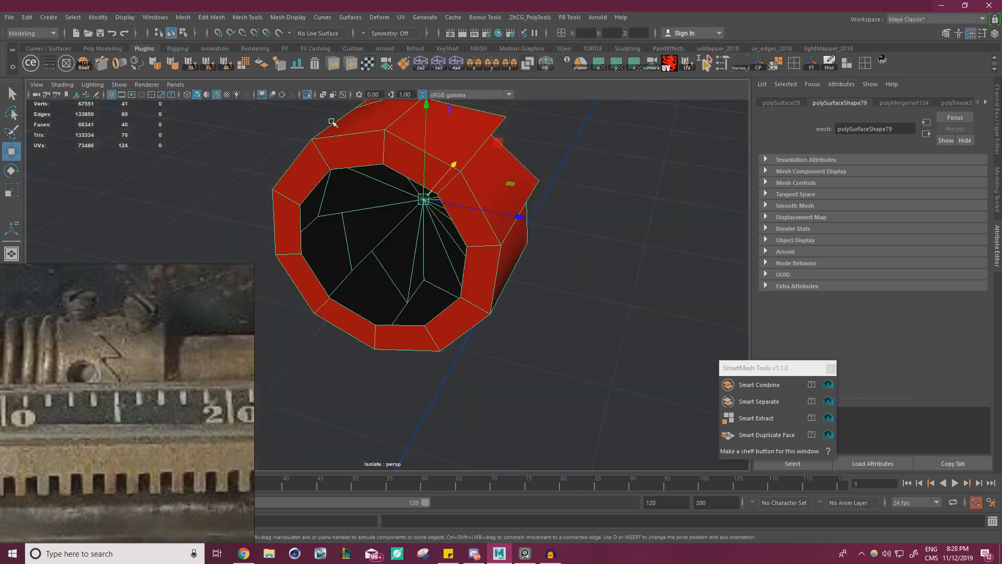
# Extrude the inner rim edges of the isolated half inward along its axis, fill the hole and show the full model.
pyautogui.keyDown('alt'); pyautogui.moveTo(440, 288); pyautogui.dragTo(428, 215); pyautogui.keyUp('alt')
pyautogui.keyDown('shift'); pyautogui.rightClick(587, 242); pyautogui.keyUp('shift')
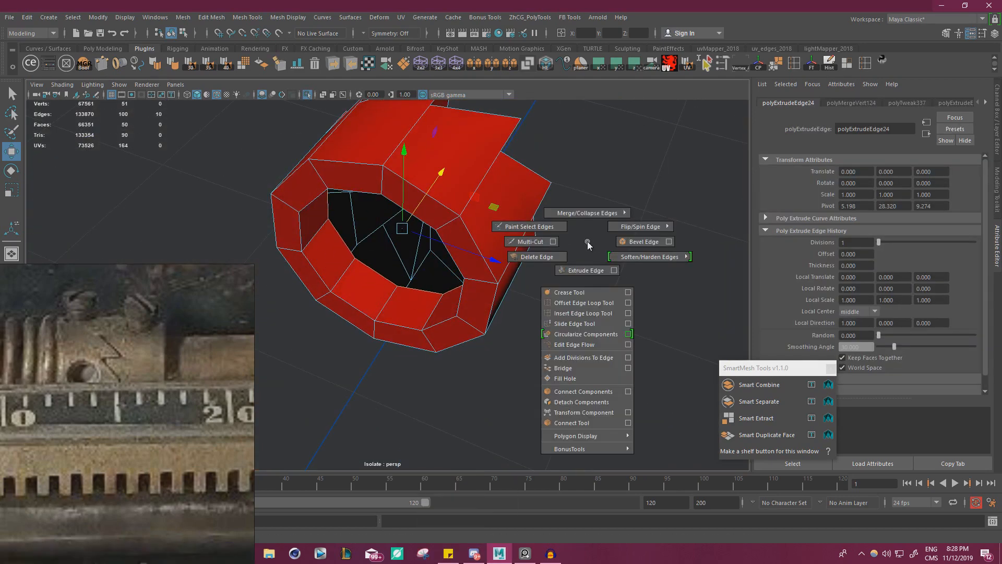
pyautogui.click(565, 378)
pyautogui.keyDown('alt'); pyautogui.moveTo(562, 374); pyautogui.dragTo(450, 281); pyautogui.keyUp('alt')
pyautogui.moveTo(369, 183); pyautogui.dragTo(420, 170, button='right')
pyautogui.click(327, 137)
pyautogui.click(308, 95)
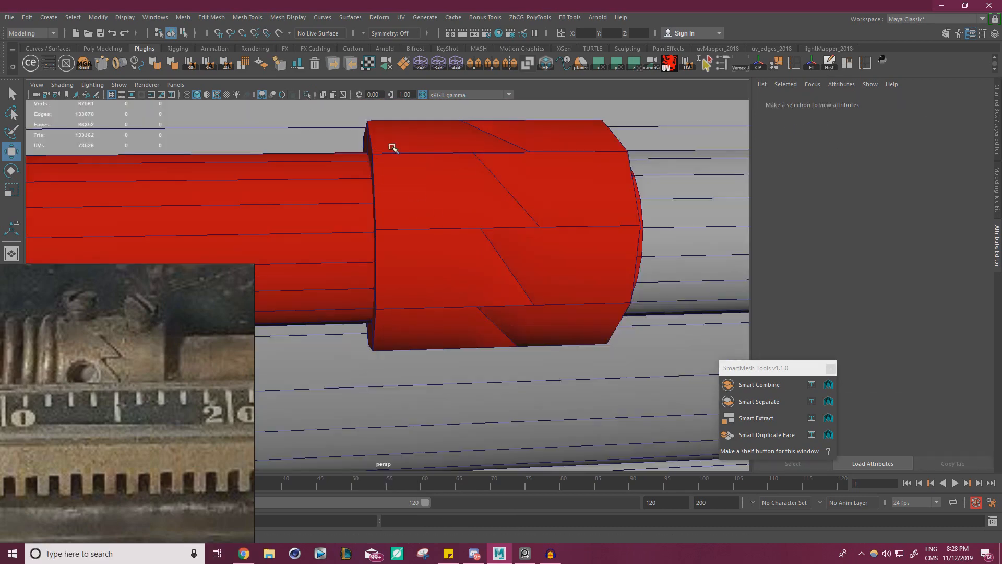
# Select the sleeve half next to the grey shaft and isolate it.
pyautogui.keyDown('alt'); pyautogui.moveTo(394, 147); pyautogui.dragTo(466, 230); pyautogui.keyUp('alt')
pyautogui.click(465, 230)
pyautogui.click(308, 94)
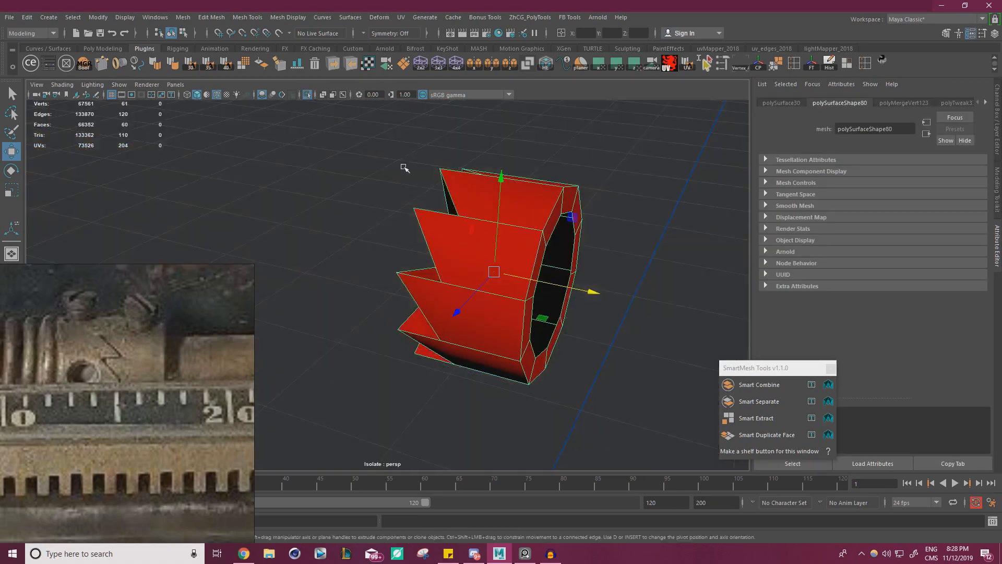
pyautogui.keyDown('alt'); pyautogui.moveTo(402, 166); pyautogui.dragTo(295, 138); pyautogui.keyUp('alt')
# Extrude this half's inner rim loop inward along the axis, fill the hole and return to the full model.
pyautogui.moveTo(362, 179); pyautogui.dragTo(366, 146, button='right')
pyautogui.doubleClick(458, 279)
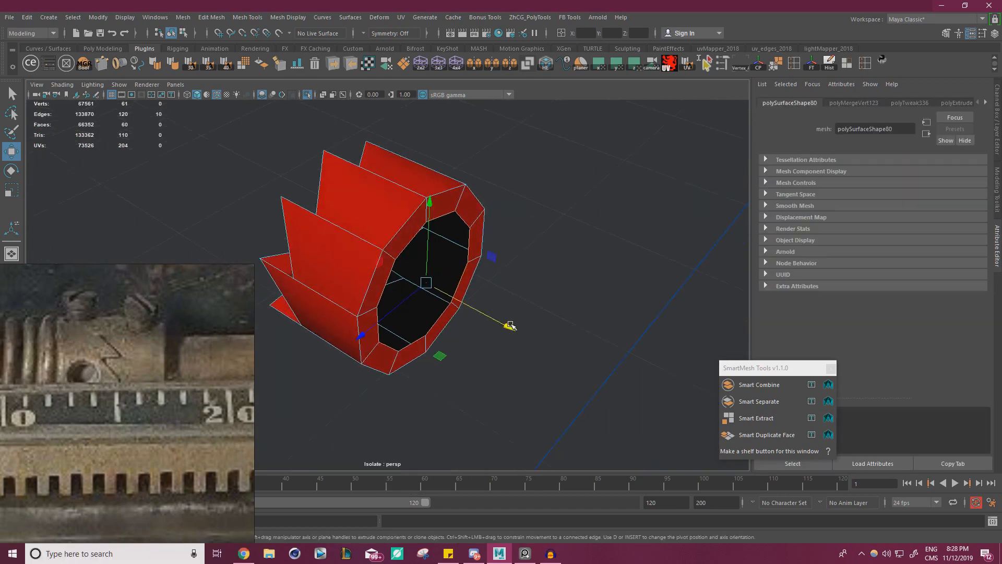
pyautogui.keyDown('shift'); pyautogui.moveTo(512, 322); pyautogui.dragTo(471, 312); pyautogui.keyUp('shift')
pyautogui.keyDown('shift'); pyautogui.rightClick(555, 287); pyautogui.keyUp('shift')
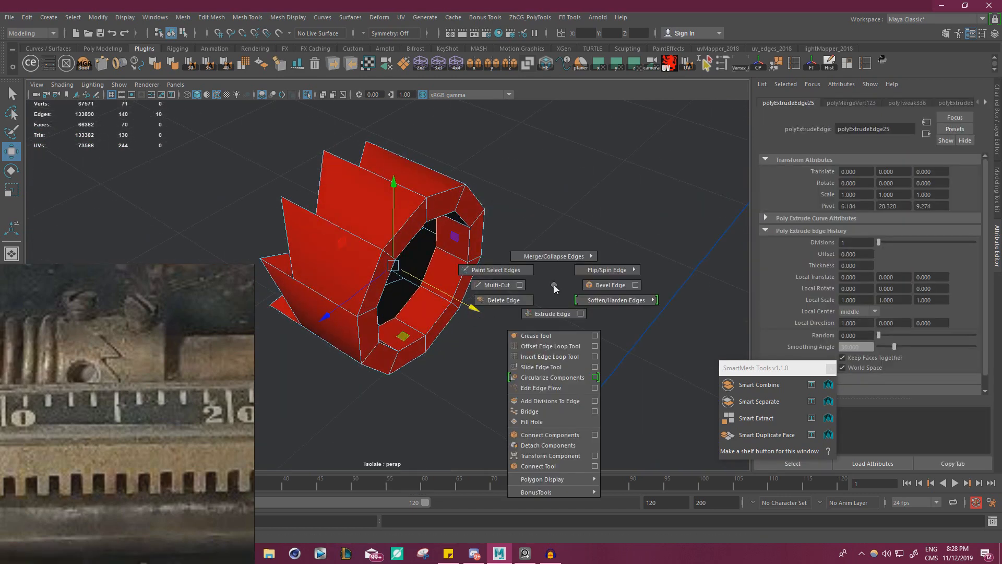
pyautogui.click(531, 422)
pyautogui.rightClick(419, 246)
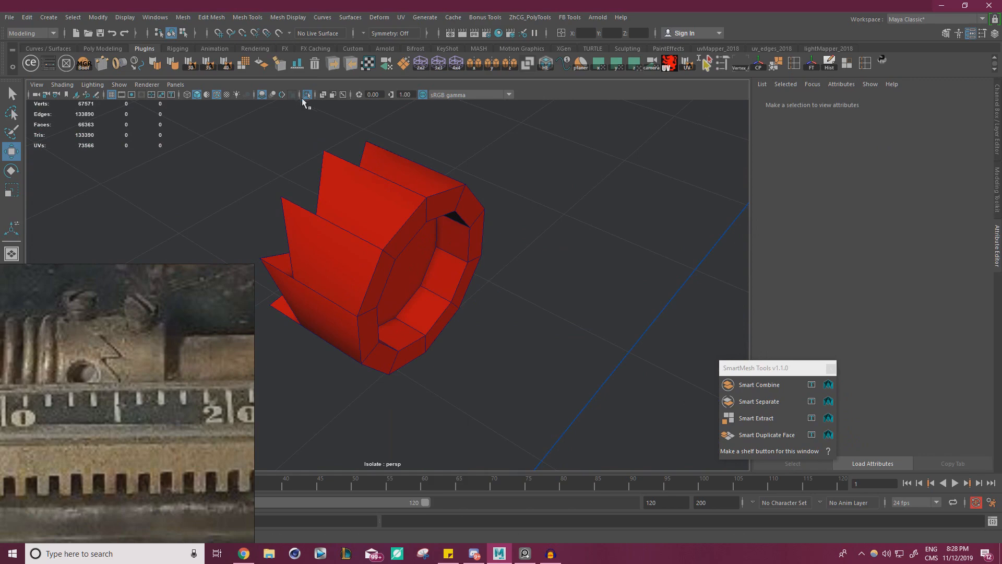
pyautogui.click(307, 95)
pyautogui.keyDown('alt'); pyautogui.moveTo(499, 179); pyautogui.dragTo(385, 208, button='right'); pyautogui.keyUp('alt')
pyautogui.keyDown('alt'); pyautogui.moveTo(385, 208); pyautogui.dragTo(416, 206); pyautogui.keyUp('alt')
pyautogui.keyDown('alt'); pyautogui.moveTo(416, 206); pyautogui.dragTo(452, 241, button='right'); pyautogui.keyUp('alt')
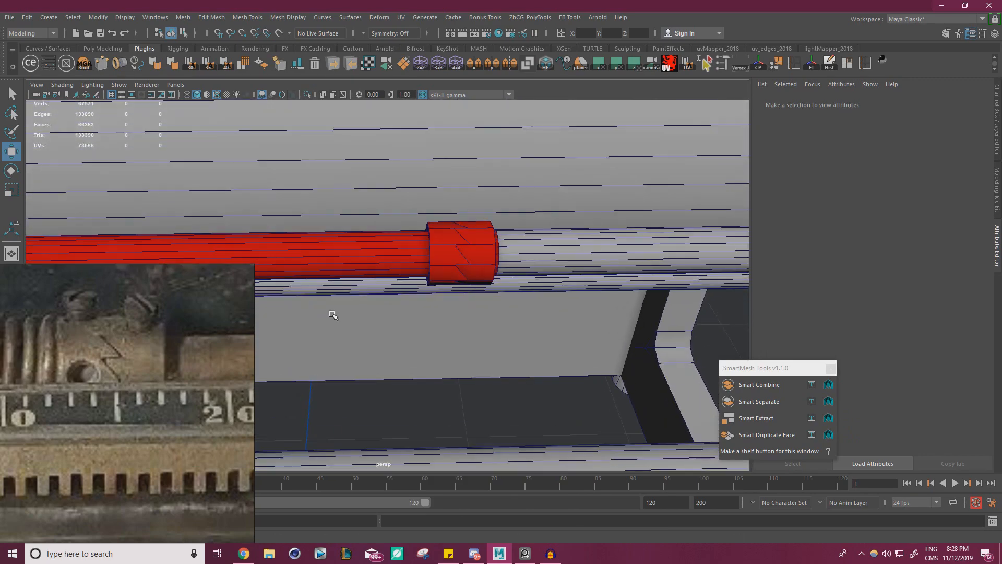
pyautogui.keyDown('alt'); pyautogui.moveTo(331, 302); pyautogui.dragTo(437, 296, button='right'); pyautogui.keyUp('alt')
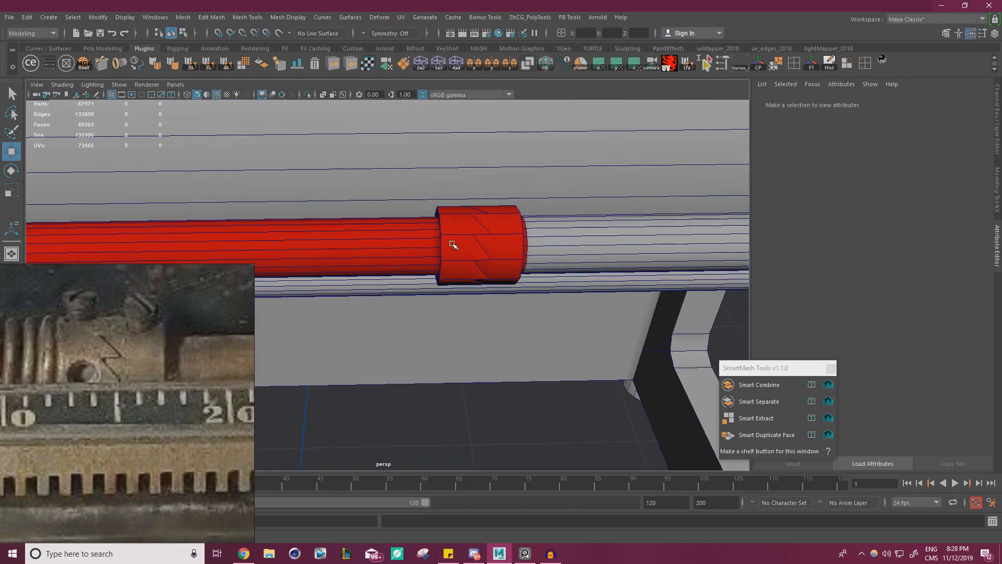
pyautogui.keyDown('alt'); pyautogui.moveTo(490, 262); pyautogui.dragTo(266, 248, button='right'); pyautogui.keyUp('alt')
pyautogui.keyDown('alt'); pyautogui.moveTo(266, 248); pyautogui.dragTo(516, 244, button='middle'); pyautogui.keyUp('alt')
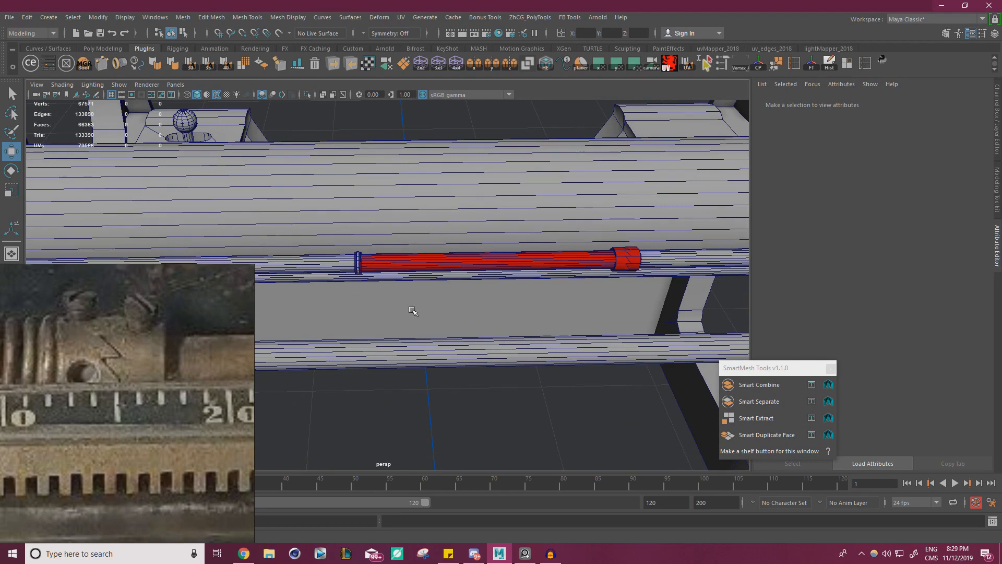
# Select the zigzag sleeve half next to the red rod and isolate it.
pyautogui.scroll(5, 616, 264)
pyautogui.scroll(-2, 660, 264)
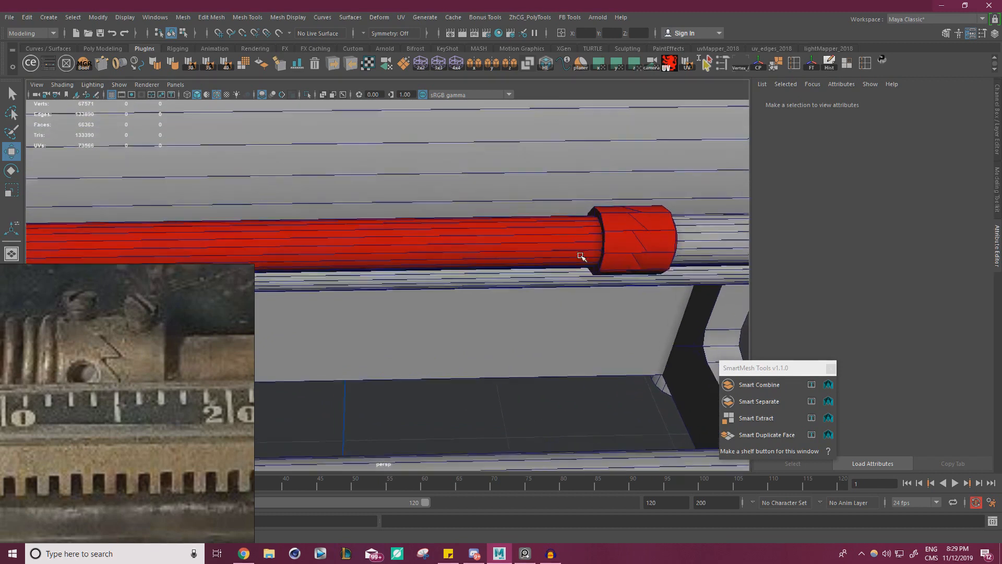
pyautogui.click(595, 237)
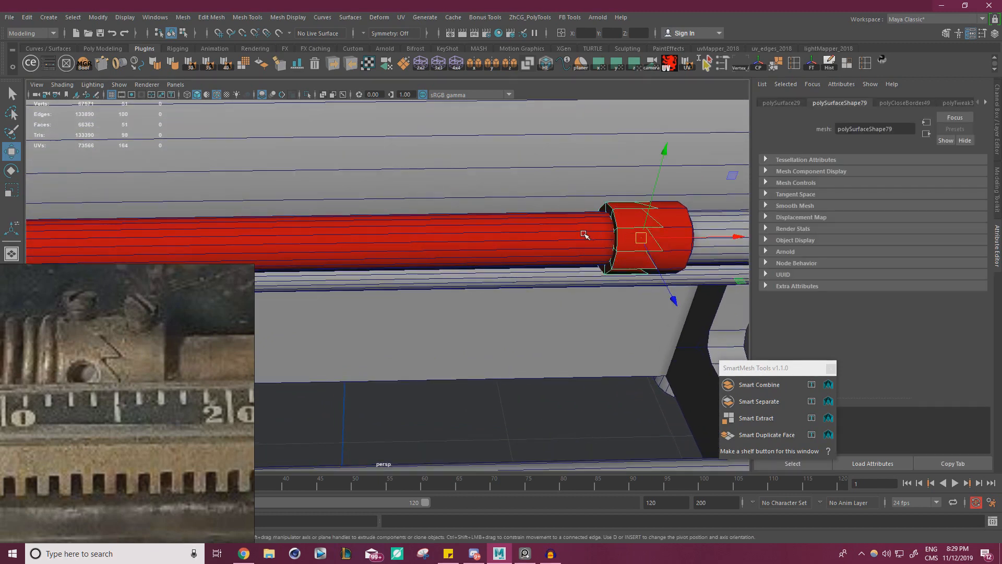
pyautogui.press('f')
pyautogui.scroll(-2, 635, 237)
pyautogui.keyDown('alt'); pyautogui.moveTo(510, 251); pyautogui.dragTo(574, 282); pyautogui.keyUp('alt')
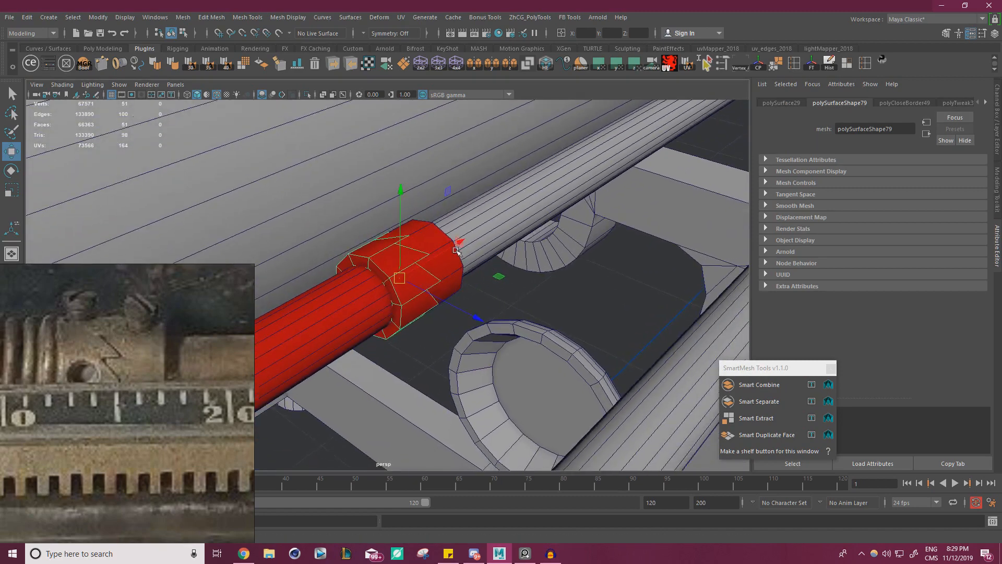
pyautogui.keyDown('alt'); pyautogui.moveTo(574, 282); pyautogui.dragTo(589, 235, button='middle'); pyautogui.keyUp('alt')
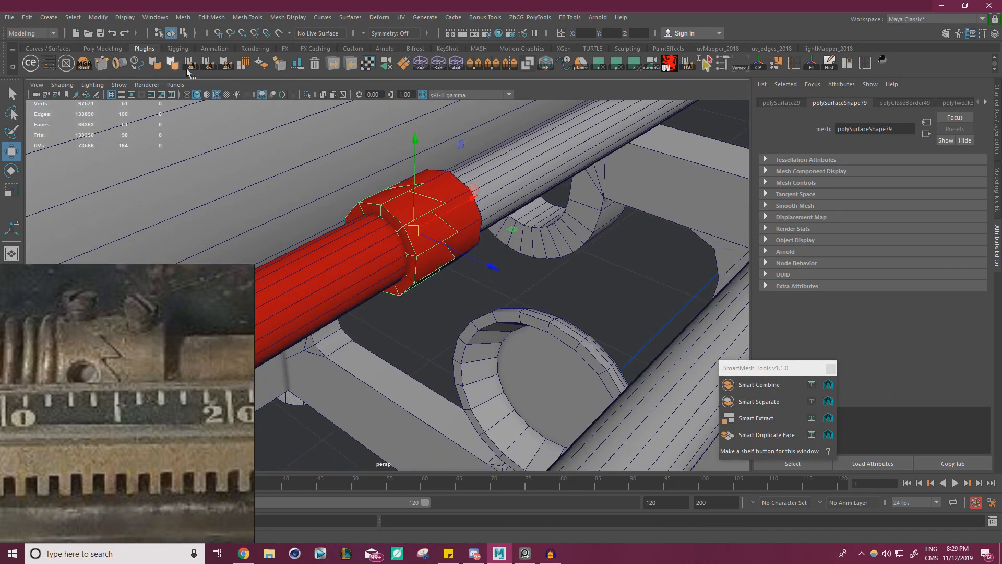
pyautogui.click(308, 94)
pyautogui.scroll(-4, 347, 214)
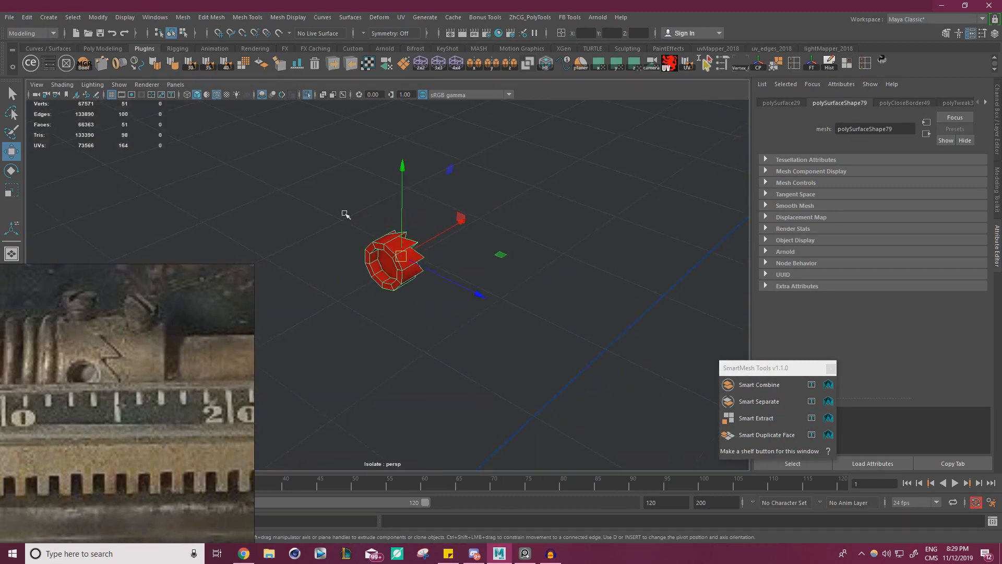
pyautogui.keyDown('alt'); pyautogui.moveTo(347, 215); pyautogui.dragTo(324, 207); pyautogui.keyUp('alt')
# Create a polygon cylinder in the isolated view and bring it into close view with the sleeve half.
pyautogui.click(277, 166)
pyautogui.click(45, 17)
pyautogui.moveTo(110, 58)
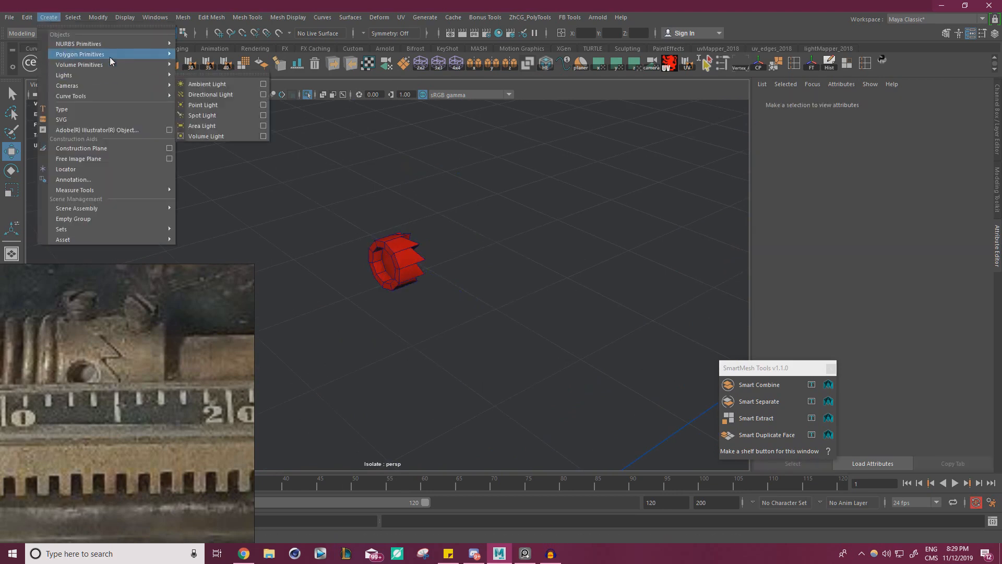
pyautogui.click(253, 87)
pyautogui.scroll(-3, 212, 293)
pyautogui.scroll(-3, 212, 292)
pyautogui.keyDown('alt'); pyautogui.moveTo(290, 342); pyautogui.dragTo(388, 262, button='middle'); pyautogui.keyUp('alt')
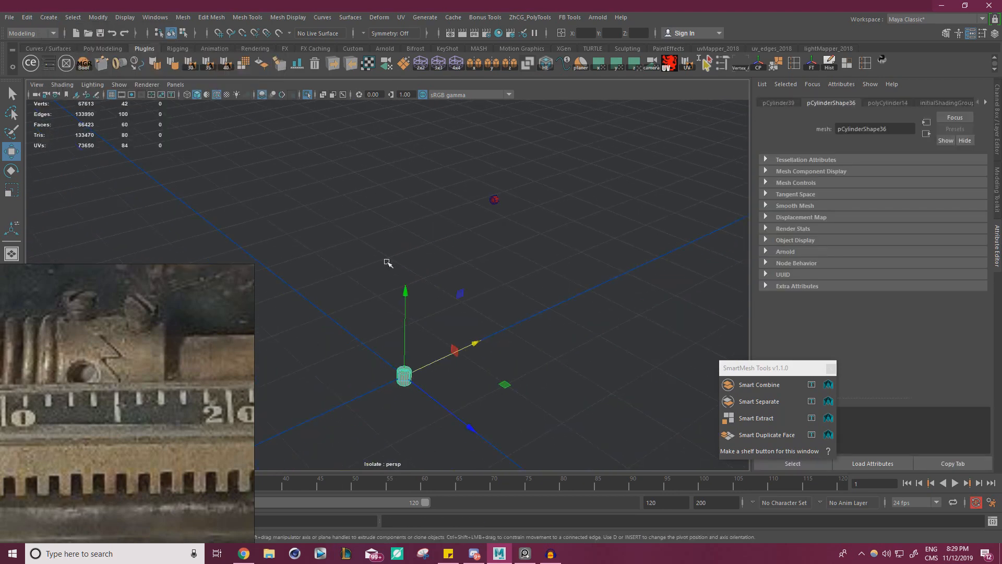
pyautogui.keyDown('alt'); pyautogui.moveTo(387, 262); pyautogui.dragTo(567, 133); pyautogui.keyUp('alt')
pyautogui.scroll(4, 528, 190)
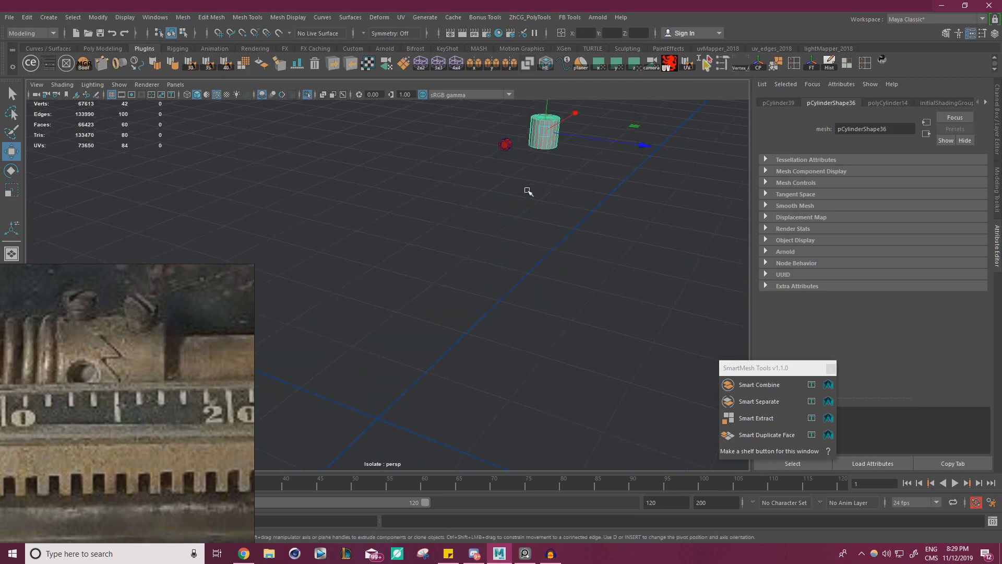
pyautogui.keyDown('alt'); pyautogui.moveTo(585, 193); pyautogui.dragTo(532, 298, button='middle'); pyautogui.keyUp('alt')
pyautogui.scroll(3, 532, 297)
pyautogui.keyDown('alt'); pyautogui.moveTo(541, 256); pyautogui.dragTo(482, 307, button='middle'); pyautogui.keyUp('alt')
pyautogui.scroll(4, 490, 306)
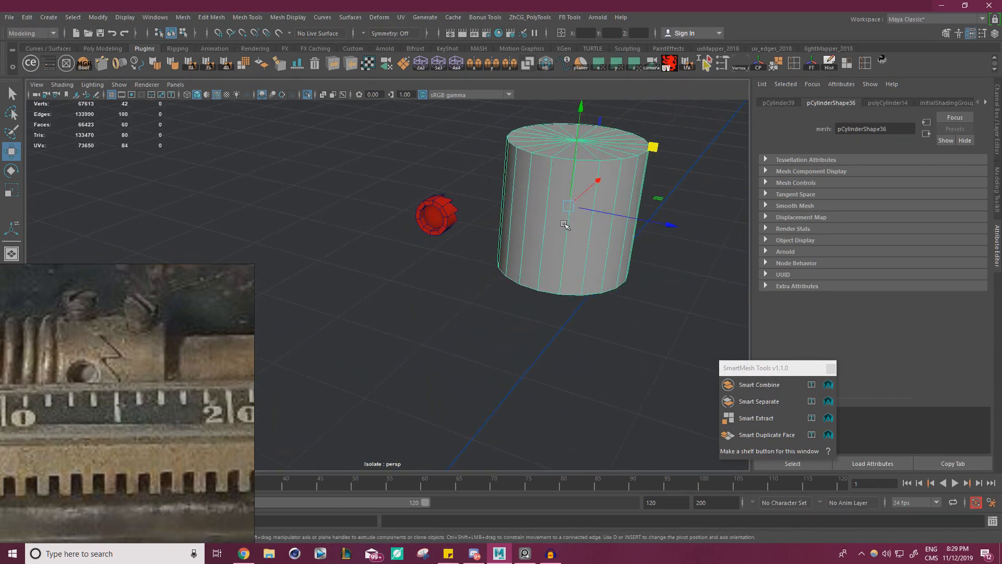
# Scale the new cylinder down to a small peg and move it next to the sleeve half.
pyautogui.press('r')
pyautogui.moveTo(566, 220); pyautogui.dragTo(461, 215)
pyautogui.press('w')
pyautogui.keyDown('alt'); pyautogui.moveTo(523, 257); pyautogui.dragTo(393, 318); pyautogui.keyUp('alt')
pyautogui.keyDown('alt'); pyautogui.moveTo(394, 318); pyautogui.dragTo(402, 283, button='middle'); pyautogui.keyUp('alt')
pyautogui.moveTo(389, 352); pyautogui.dragTo(540, 293)
pyautogui.moveTo(646, 148); pyautogui.dragTo(416, 405)
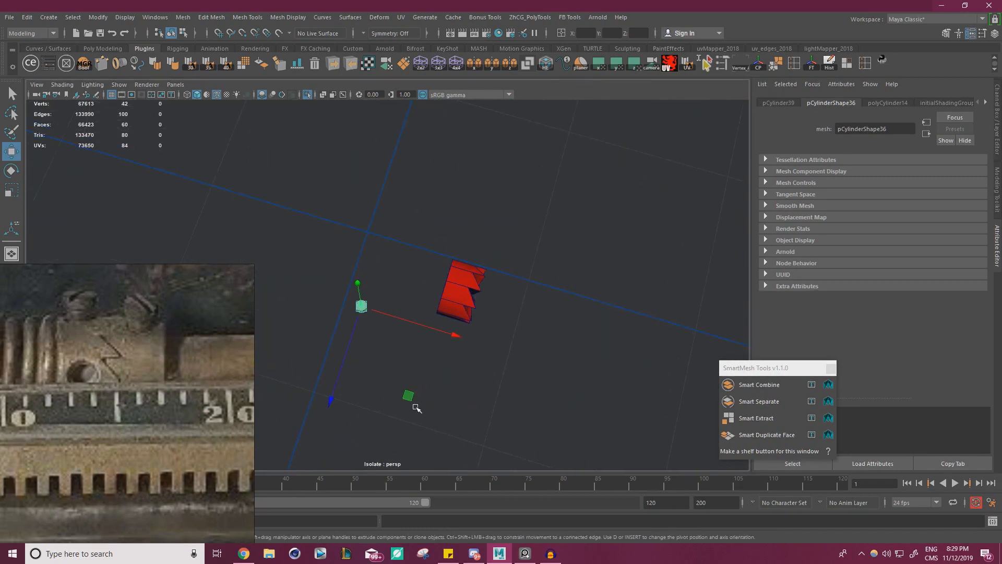
pyautogui.moveTo(496, 396); pyautogui.dragTo(492, 387)
pyautogui.press('f')
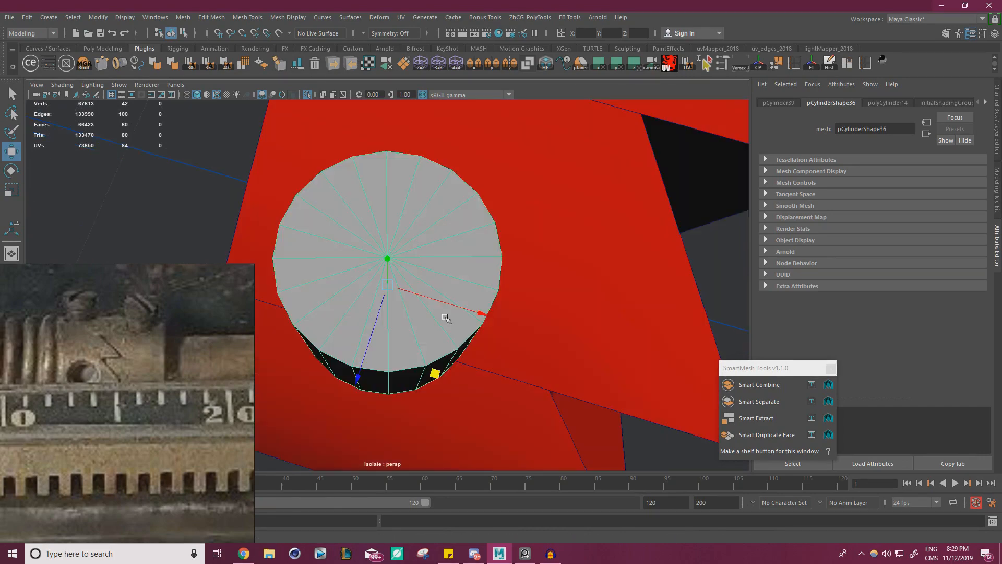
# Rotate, scale and move the cylinder so it pierces one of the sleeve half's flat outer faces.
pyautogui.keyDown('alt'); pyautogui.moveTo(527, 272); pyautogui.dragTo(407, 293, button='right'); pyautogui.keyUp('alt')
pyautogui.keyDown('alt'); pyautogui.moveTo(365, 308); pyautogui.dragTo(454, 213); pyautogui.keyUp('alt')
pyautogui.moveTo(458, 173); pyautogui.dragTo(500, 277)
pyautogui.keyDown('alt'); pyautogui.moveTo(499, 279); pyautogui.dragTo(492, 331); pyautogui.keyUp('alt')
pyautogui.press('e')
pyautogui.keyDown('alt'); pyautogui.moveTo(609, 340); pyautogui.dragTo(519, 211); pyautogui.keyUp('alt')
pyautogui.press('w')
pyautogui.press('r')
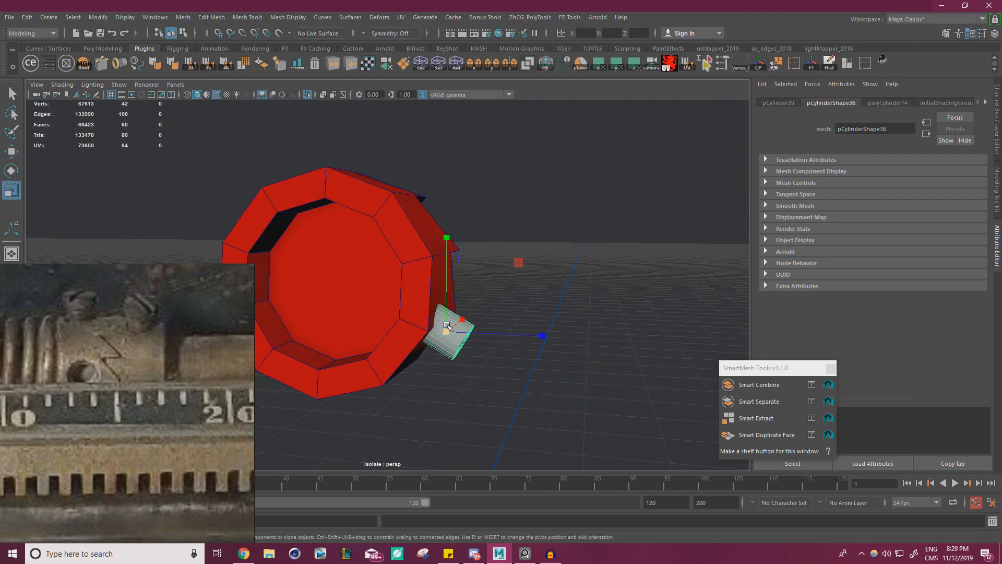
pyautogui.moveTo(447, 331); pyautogui.dragTo(538, 292)
pyautogui.press('w')
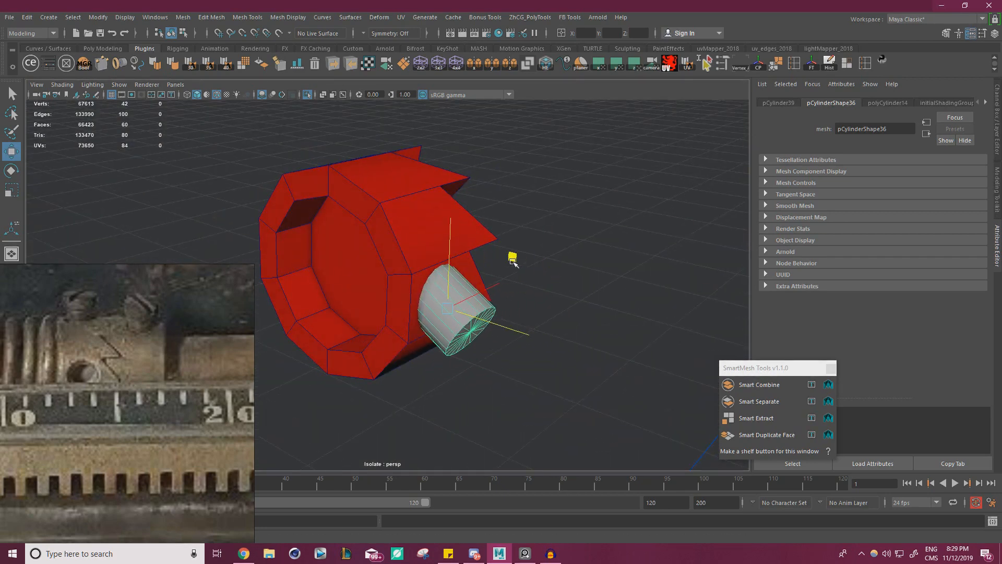
pyautogui.press('e')
pyautogui.press('w')
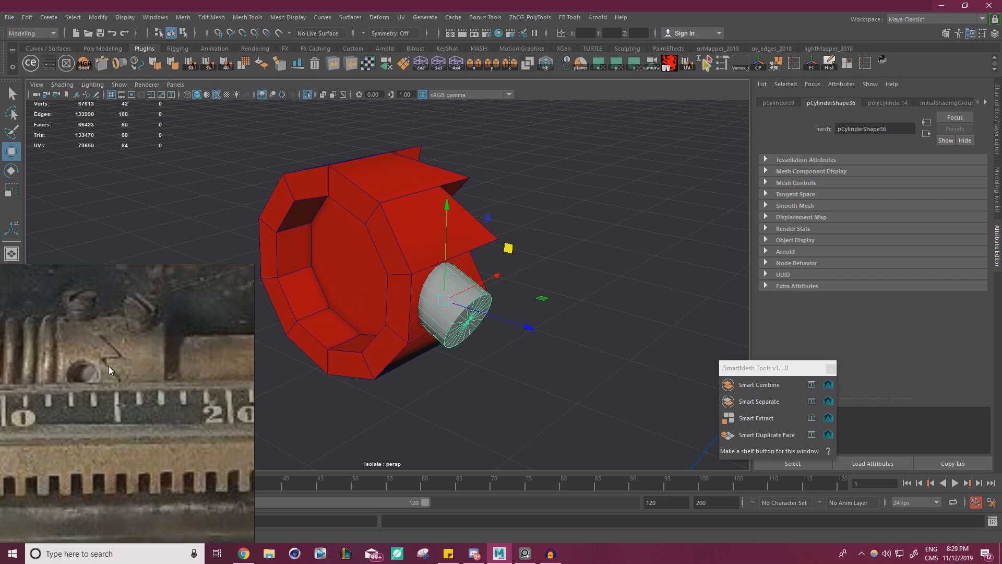
# Fine-tune the cylinder's size, angle and position on the flat face to match the hole in the reference photo.
pyautogui.keyDown('alt'); pyautogui.moveTo(268, 371); pyautogui.dragTo(534, 278); pyautogui.keyUp('alt')
pyautogui.press('r')
pyautogui.press('e')
pyautogui.press('w')
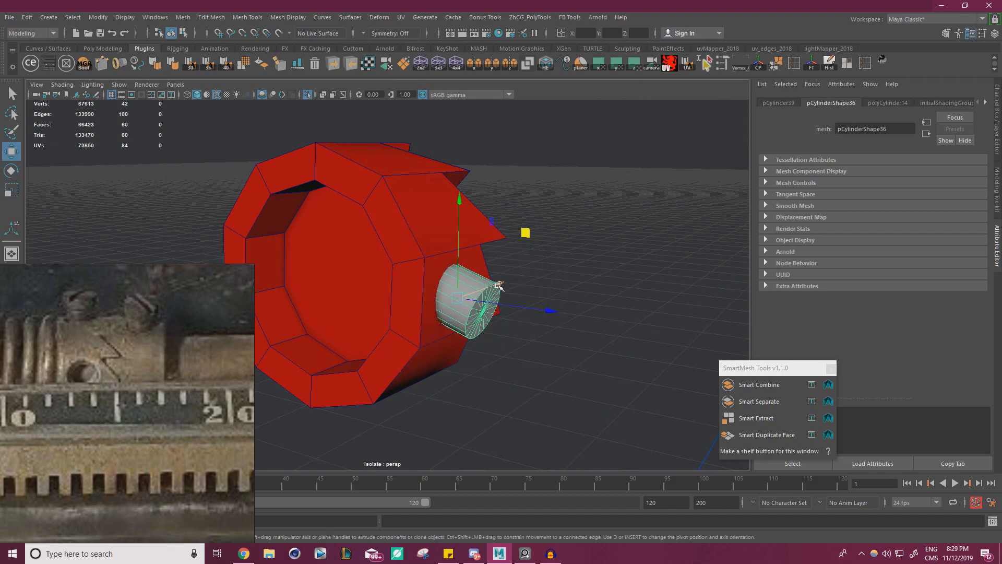
pyautogui.moveTo(526, 232); pyautogui.dragTo(530, 229, button='middle')
pyautogui.keyDown('alt'); pyautogui.moveTo(524, 228); pyautogui.dragTo(449, 255); pyautogui.keyUp('alt')
pyautogui.press('e')
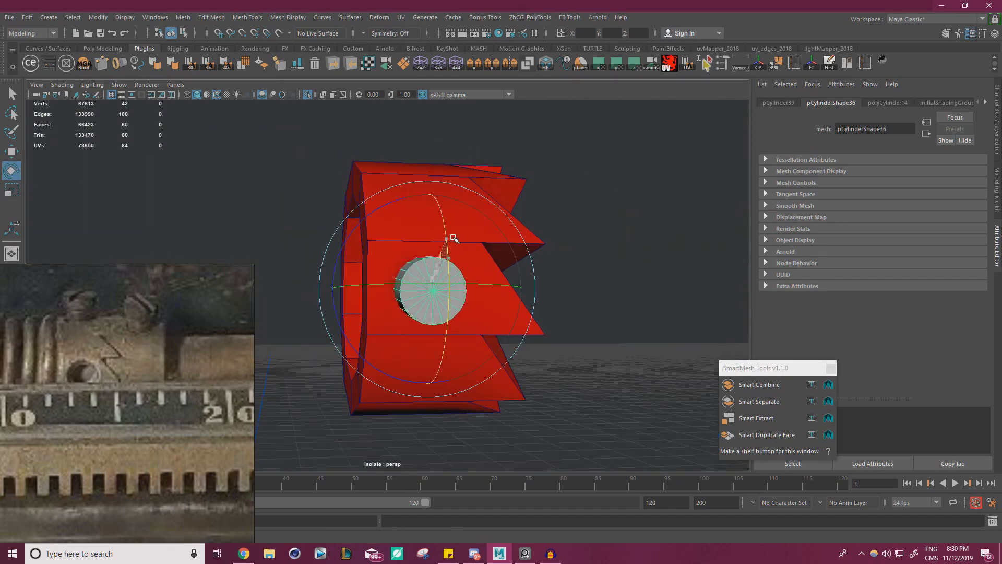
pyautogui.press('r')
pyautogui.moveTo(470, 250); pyautogui.dragTo(491, 222, button='middle')
pyautogui.press('w')
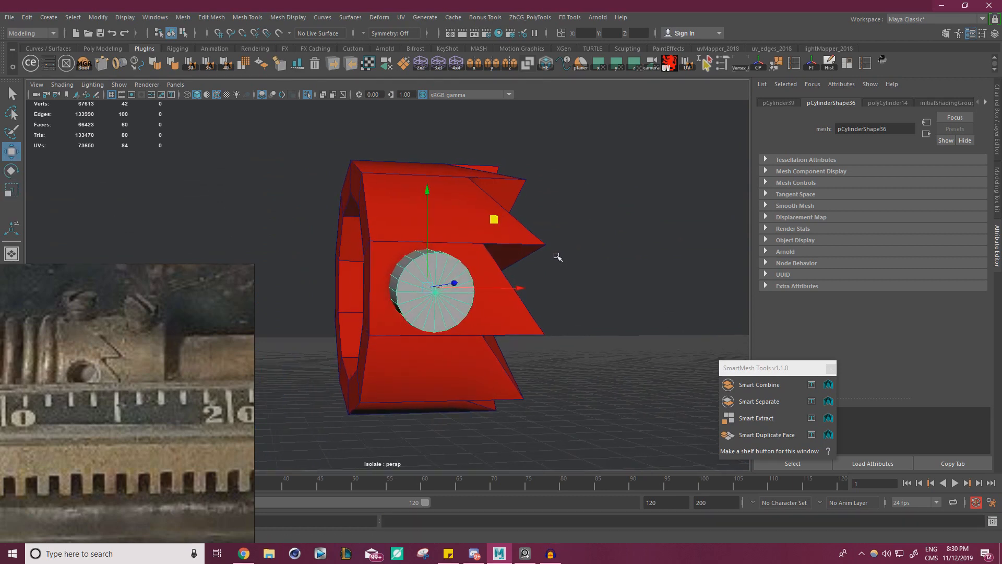
# Subtract the cylinder from the sleeve half with a Difference boolean, and delete the history and base objects.
pyautogui.click(540, 280)
pyautogui.keyDown('alt'); pyautogui.moveTo(540, 281); pyautogui.dragTo(568, 297); pyautogui.keyUp('alt')
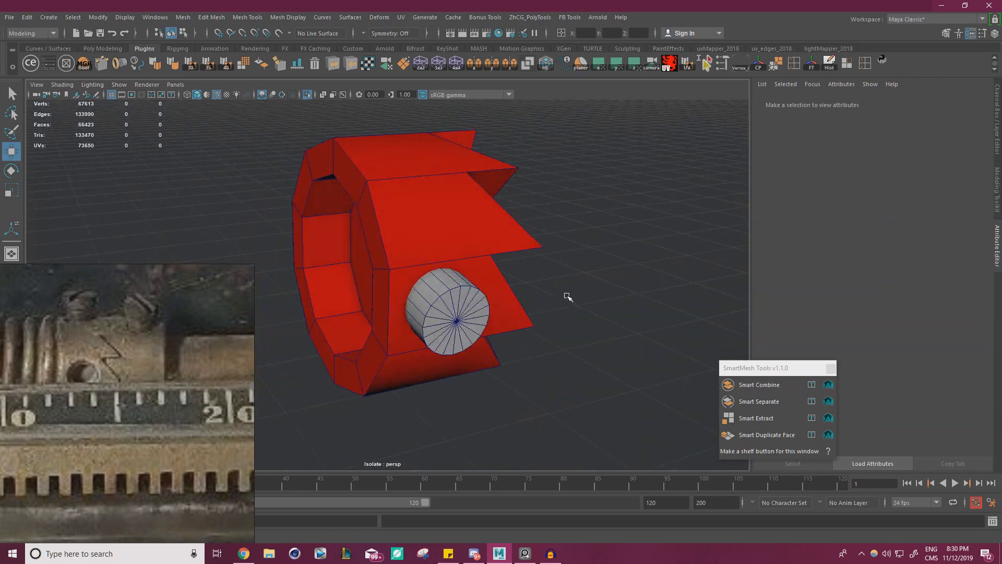
pyautogui.click(472, 289)
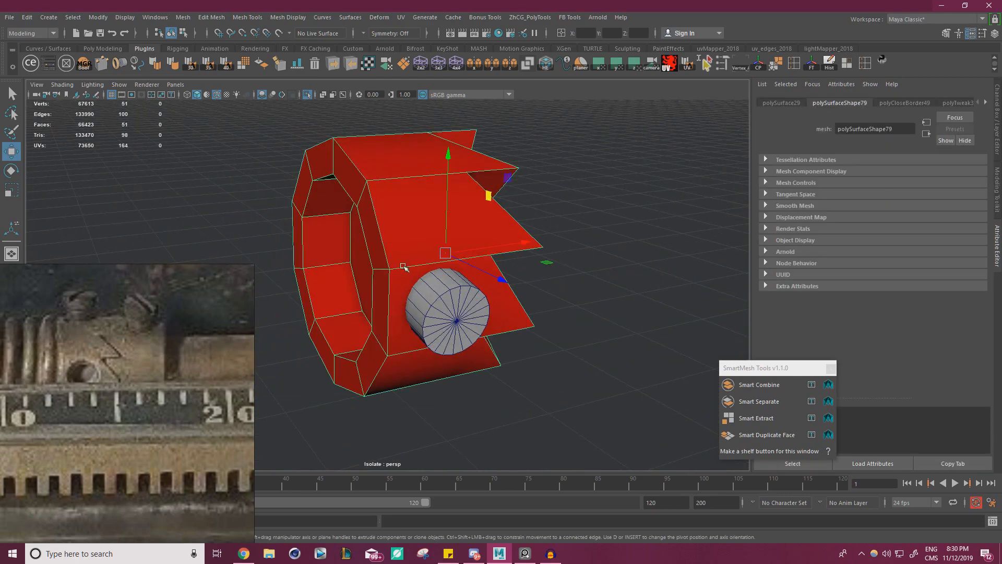
pyautogui.click(85, 65)
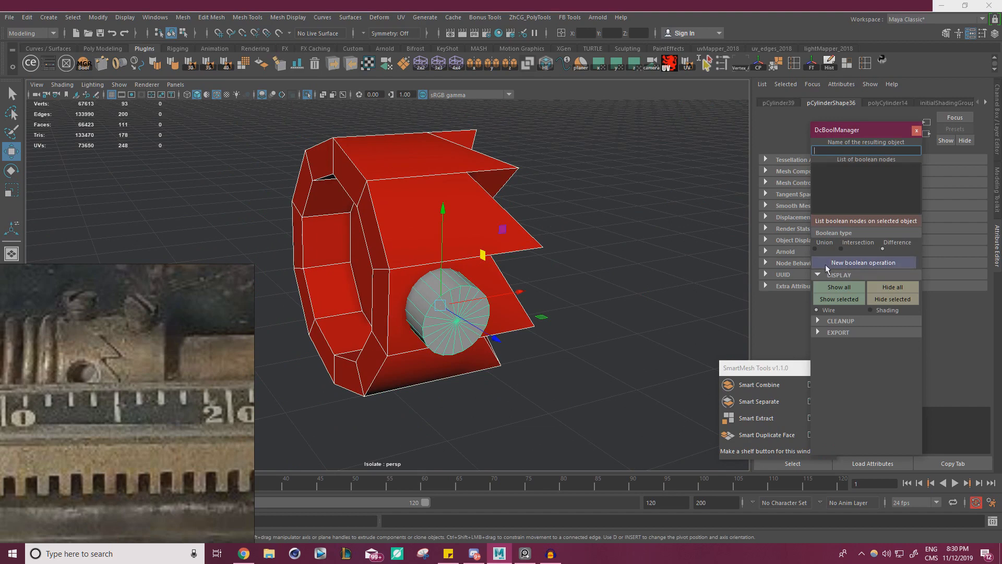
pyautogui.click(843, 267)
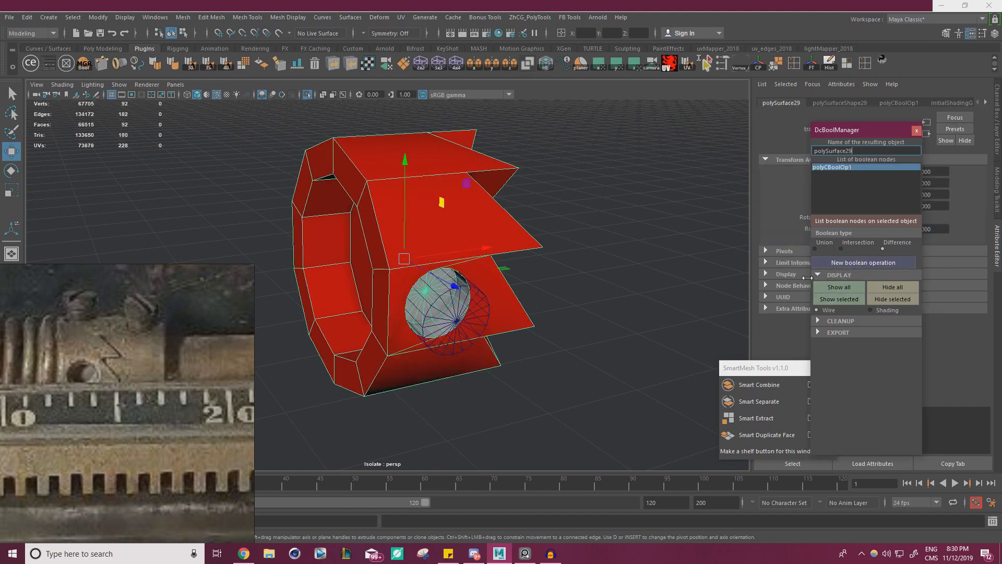
pyautogui.keyDown('alt'); pyautogui.moveTo(654, 286); pyautogui.dragTo(600, 253); pyautogui.keyUp('alt')
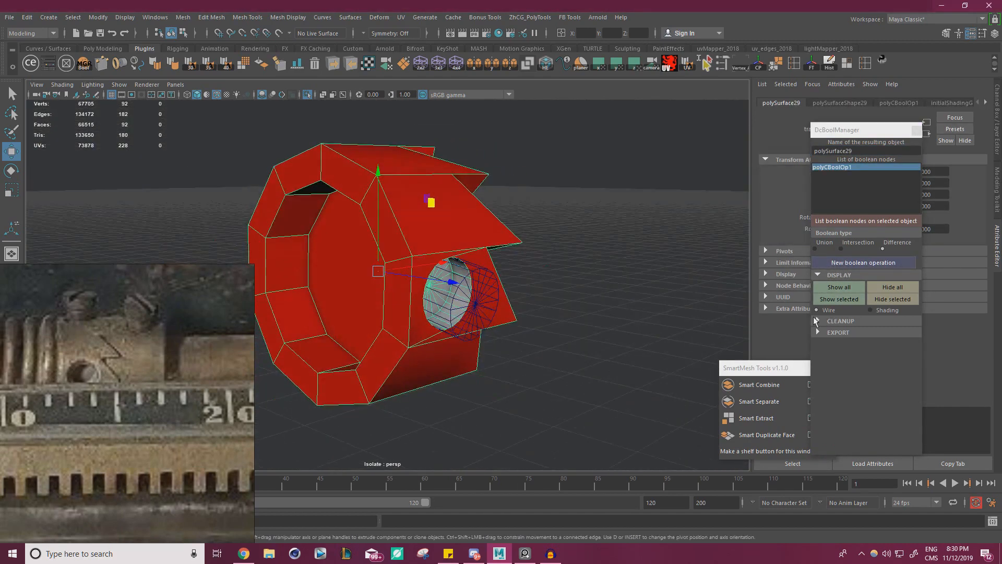
pyautogui.click(817, 321)
pyautogui.click(835, 363)
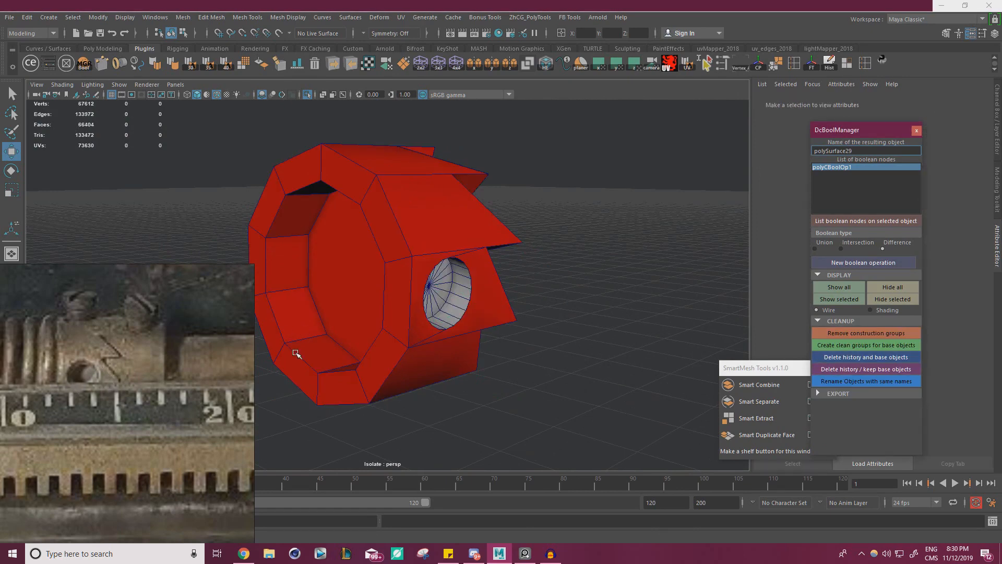
# Select the ring of faces on the hole's wall, bevel it and adjust the bevel fraction.
pyautogui.keyDown('alt'); pyautogui.moveTo(297, 354); pyautogui.dragTo(543, 334, button='right'); pyautogui.keyUp('alt')
pyautogui.click(528, 256)
pyautogui.moveTo(528, 252); pyautogui.dragTo(530, 298, button='right')
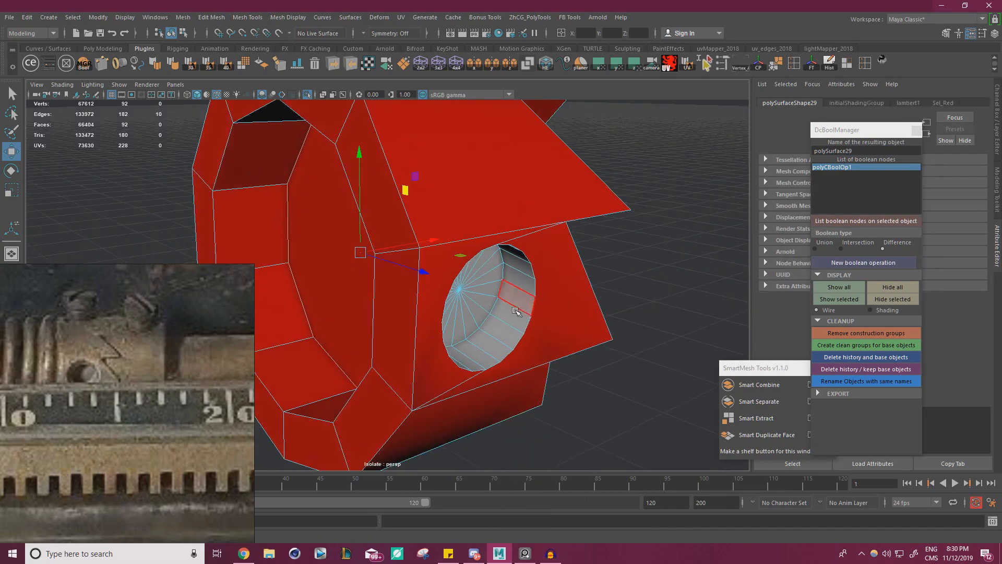
pyautogui.keyDown('alt'); pyautogui.moveTo(516, 312); pyautogui.dragTo(545, 328); pyautogui.keyUp('alt')
pyautogui.moveTo(537, 328); pyautogui.dragTo(528, 316, button='right')
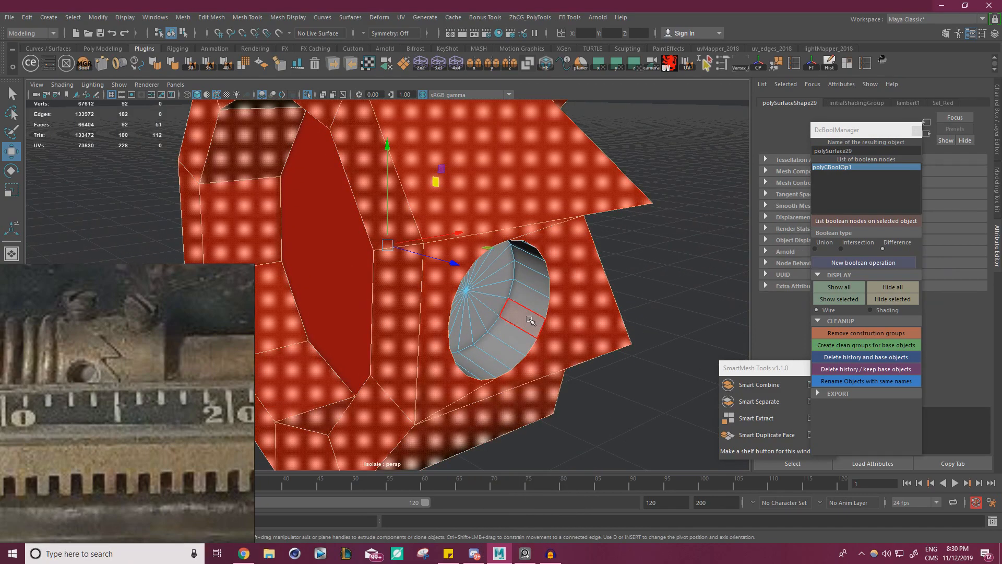
pyautogui.click(527, 317)
pyautogui.keyDown('shift'); pyautogui.doubleClick(525, 331); pyautogui.keyUp('shift')
pyautogui.keyDown('alt'); pyautogui.moveTo(468, 333); pyautogui.dragTo(451, 316); pyautogui.keyUp('alt')
pyautogui.hotkey('ctrl', 'b')
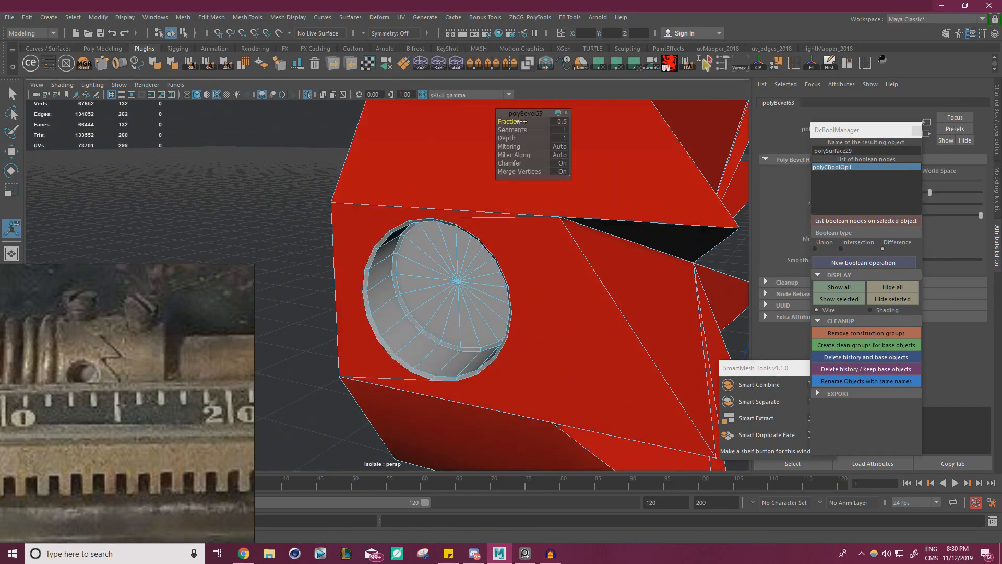
pyautogui.moveTo(519, 122); pyautogui.dragTo(528, 122)
pyautogui.keyDown('alt'); pyautogui.moveTo(524, 279); pyautogui.dragTo(577, 255); pyautogui.keyUp('alt')
pyautogui.keyDown('alt'); pyautogui.moveTo(577, 256); pyautogui.dragTo(543, 237, button='right'); pyautogui.keyUp('alt')
pyautogui.press('q')
pyautogui.click(634, 254)
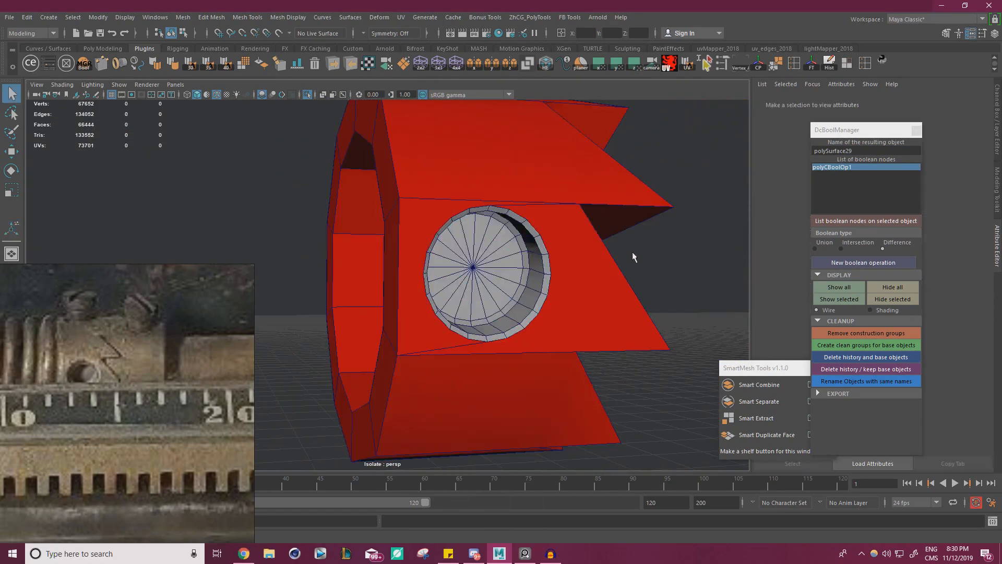
# Select the loop of wall faces inside the hole, scale it down slightly and return to object mode.
pyautogui.keyDown('alt'); pyautogui.moveTo(633, 254); pyautogui.dragTo(549, 272, button='right'); pyautogui.keyUp('alt')
pyautogui.keyDown('alt'); pyautogui.moveTo(548, 271); pyautogui.dragTo(538, 274); pyautogui.keyUp('alt')
pyautogui.keyDown('alt'); pyautogui.moveTo(537, 274); pyautogui.dragTo(678, 308, button='right'); pyautogui.keyUp('alt')
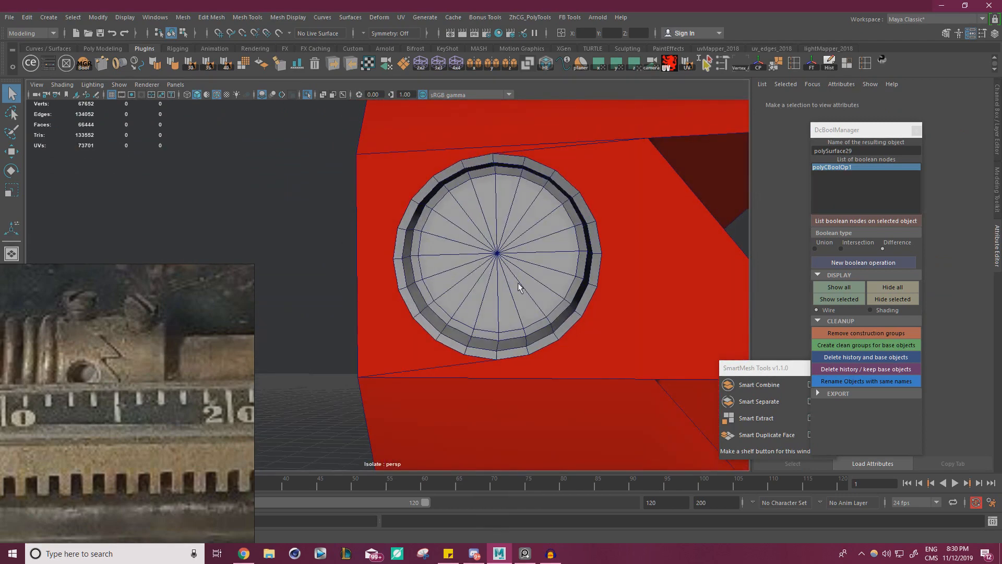
pyautogui.click(419, 290)
pyautogui.moveTo(418, 253); pyautogui.dragTo(416, 282, button='right')
pyautogui.keyDown('alt'); pyautogui.moveTo(417, 282); pyautogui.dragTo(409, 309); pyautogui.keyUp('alt')
pyautogui.click(409, 308)
pyautogui.keyDown('shift'); pyautogui.doubleClick(426, 331); pyautogui.keyUp('shift')
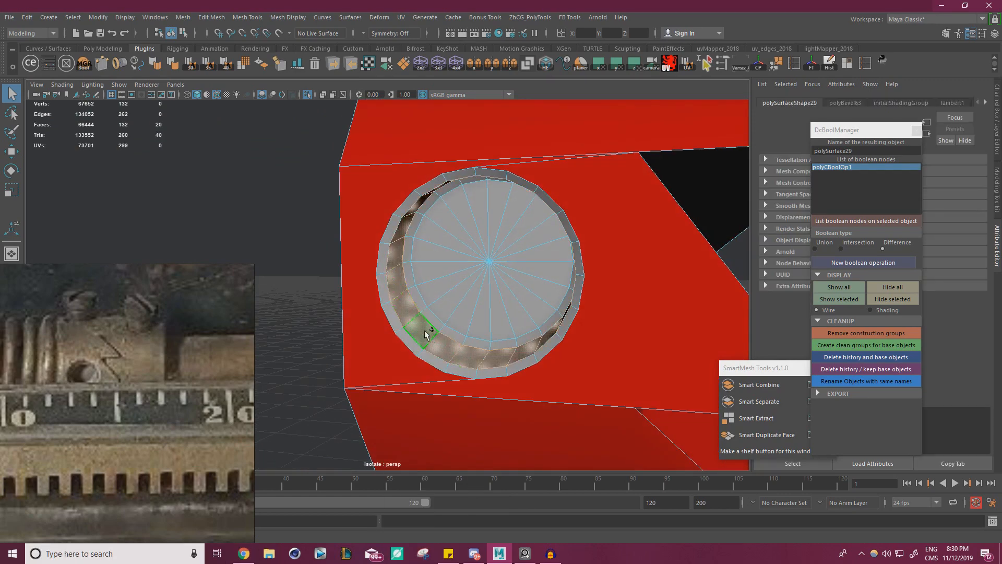
pyautogui.press('r')
pyautogui.moveTo(484, 271)
pyautogui.mouseDown()
pyautogui.moveTo(475, 273)
pyautogui.moveTo(504, 282)
pyautogui.moveTo(426, 280)
pyautogui.moveTo(466, 277)
pyautogui.mouseUp()
pyautogui.moveTo(501, 240); pyautogui.dragTo(550, 226, button='right')
pyautogui.click(336, 199)
pyautogui.scroll(-7, 349, 232)
pyautogui.keyDown('alt'); pyautogui.moveTo(417, 263); pyautogui.dragTo(389, 278); pyautogui.keyUp('alt')
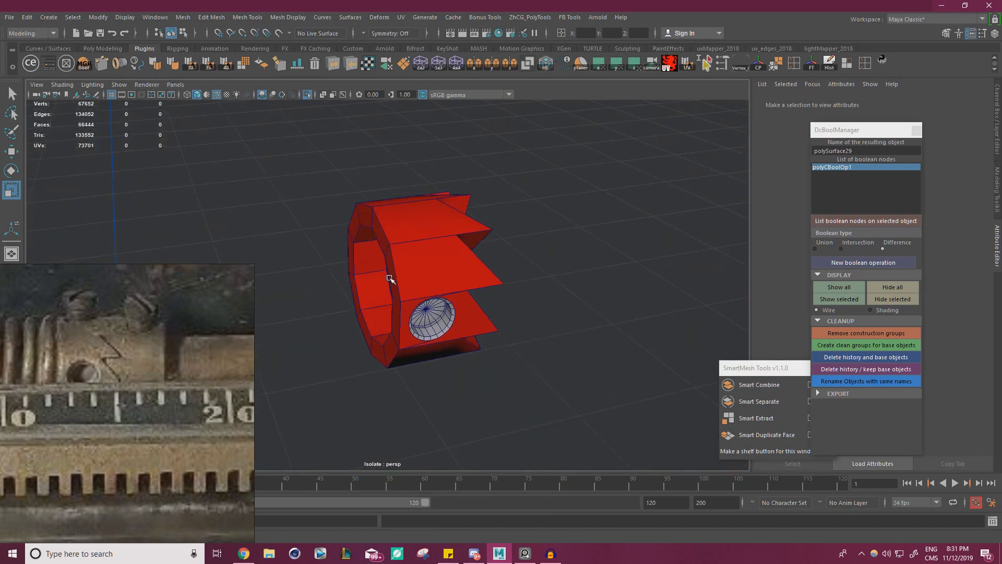
# Show the full model again and soften the drilled sleeve half's edges at a 40-degree angle.
pyautogui.click(307, 94)
pyautogui.keyDown('alt'); pyautogui.moveTo(384, 178); pyautogui.dragTo(411, 199); pyautogui.keyUp('alt')
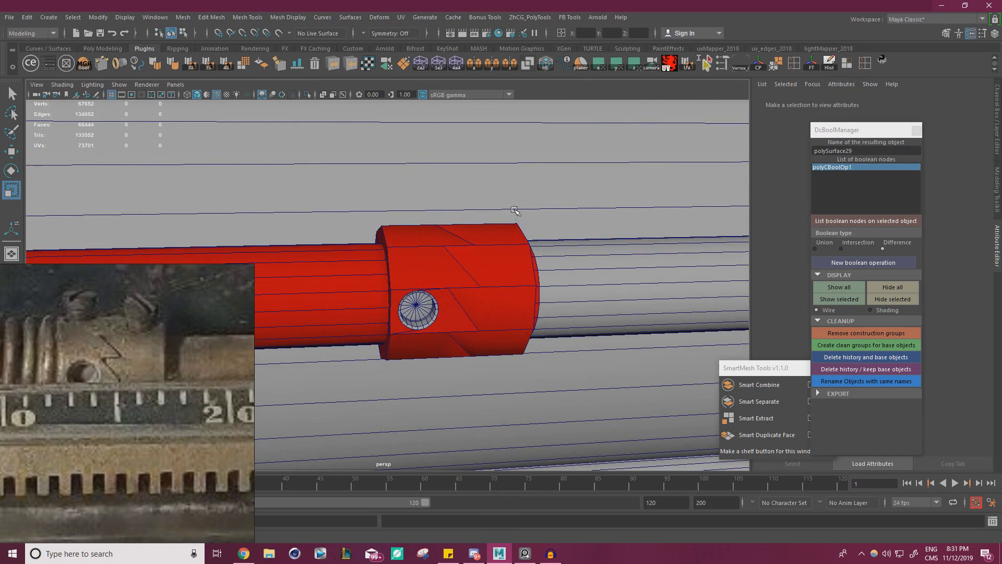
pyautogui.click(431, 275)
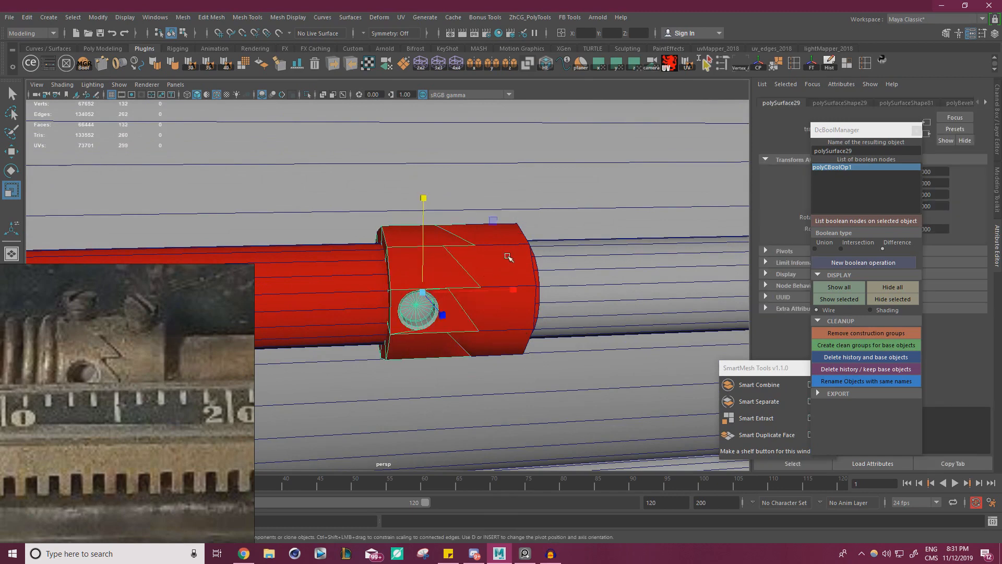
pyautogui.click(225, 63)
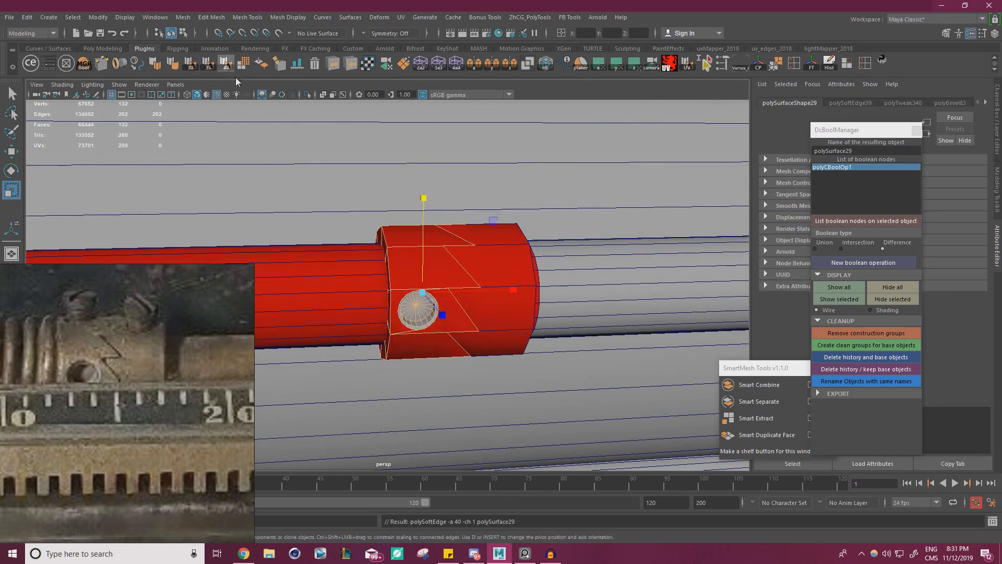
# Select the sleeve half next to the grey shaft and check the sleeve in the context of the whole carriage.
pyautogui.click(478, 253)
pyautogui.keyDown('alt'); pyautogui.moveTo(477, 253); pyautogui.dragTo(528, 298); pyautogui.keyUp('alt')
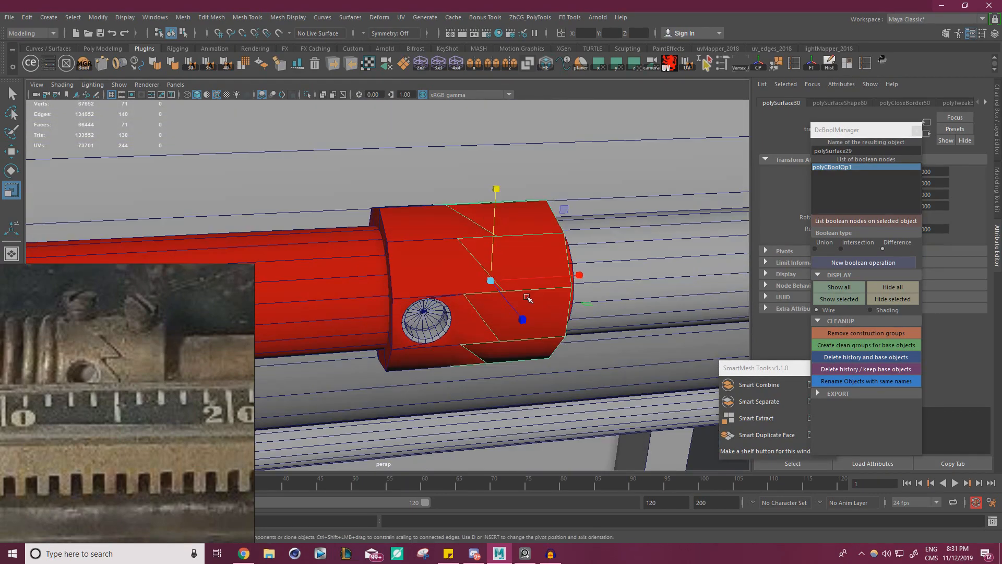
pyautogui.scroll(-3, 562, 272)
pyautogui.moveTo(436, 261)
pyautogui.keyDown('alt'); pyautogui.mouseDown()
pyautogui.moveTo(465, 284)
pyautogui.moveTo(433, 274)
pyautogui.mouseUp(); pyautogui.keyUp('alt')
pyautogui.scroll(-8, 433, 274)
pyautogui.scroll(-3, 488, 281)
pyautogui.keyDown('alt'); pyautogui.moveTo(489, 281); pyautogui.dragTo(625, 245, button='middle'); pyautogui.keyUp('alt')
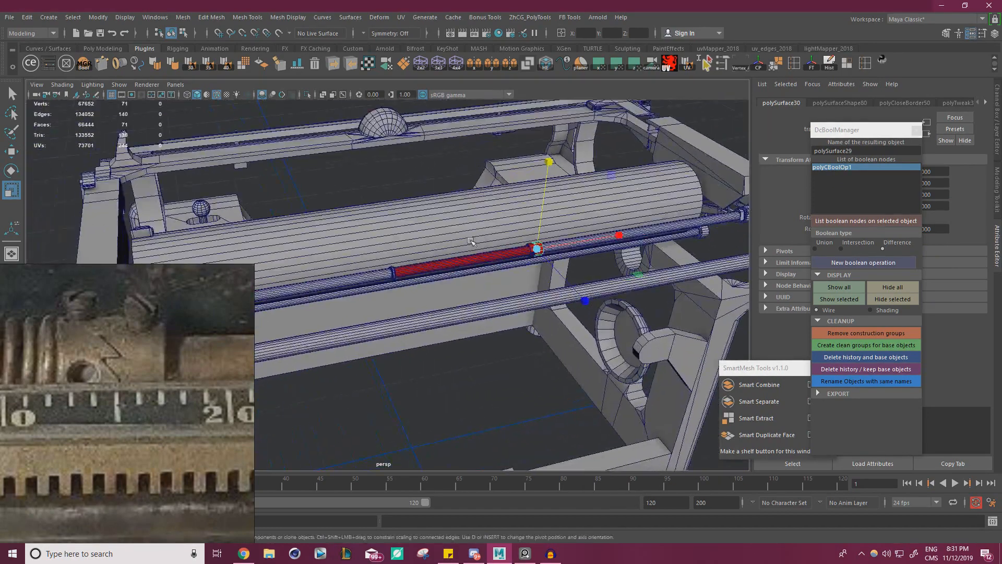
# Create a polygon cylinder and move it up from the origin to sit above the front rod's end sleeve.
pyautogui.scroll(3, 625, 245)
pyautogui.click(48, 17)
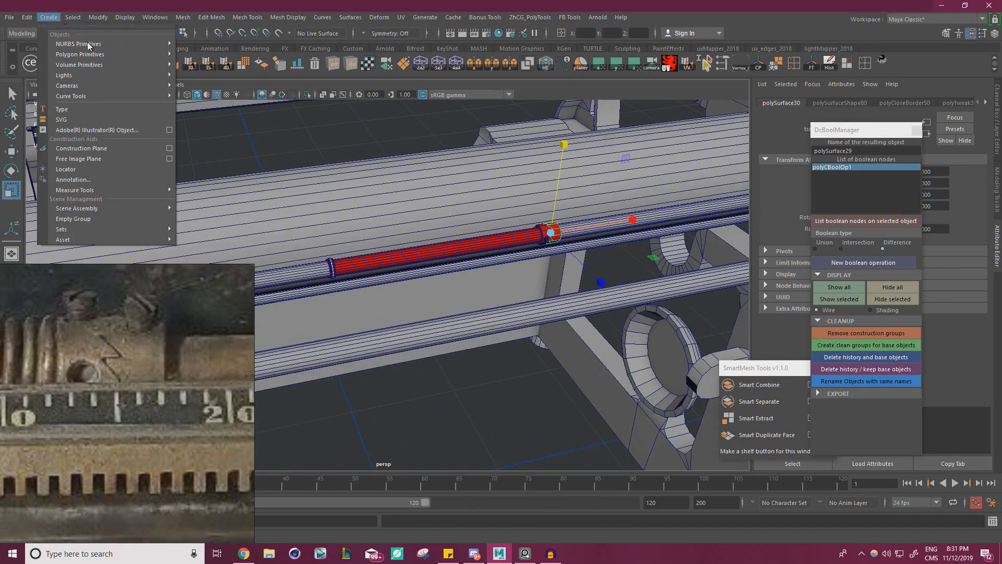
pyautogui.moveTo(99, 58)
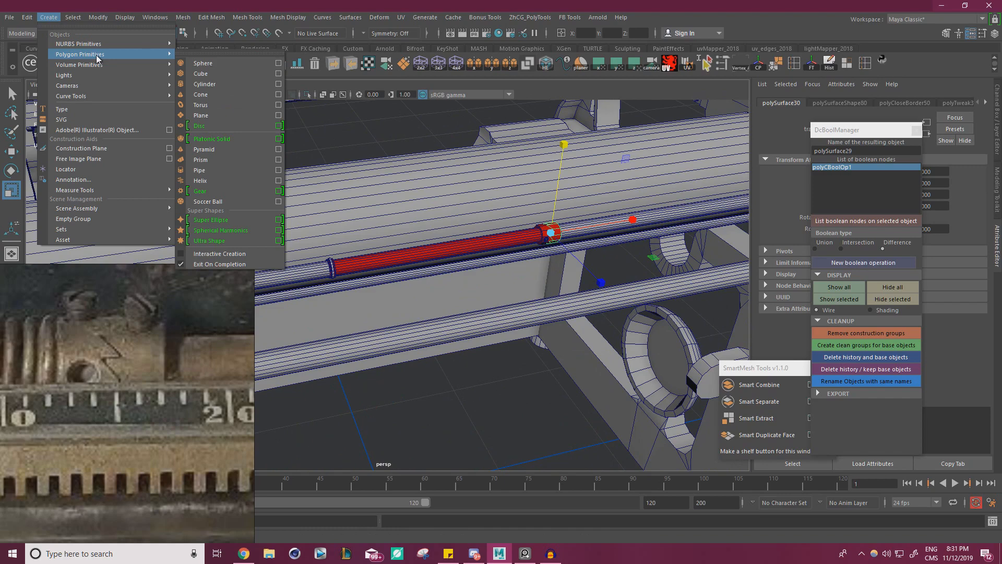
pyautogui.click(220, 84)
pyautogui.scroll(-5, 410, 343)
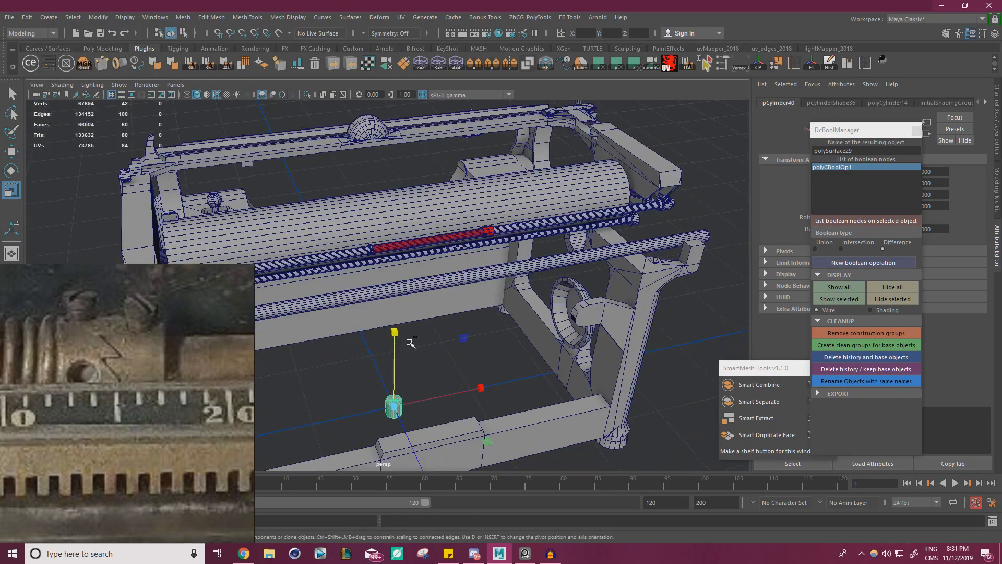
pyautogui.press('w')
pyautogui.moveTo(464, 337); pyautogui.dragTo(555, 153)
pyautogui.scroll(5, 649, 206)
pyautogui.keyDown('alt'); pyautogui.moveTo(648, 206); pyautogui.dragTo(549, 292); pyautogui.keyUp('alt')
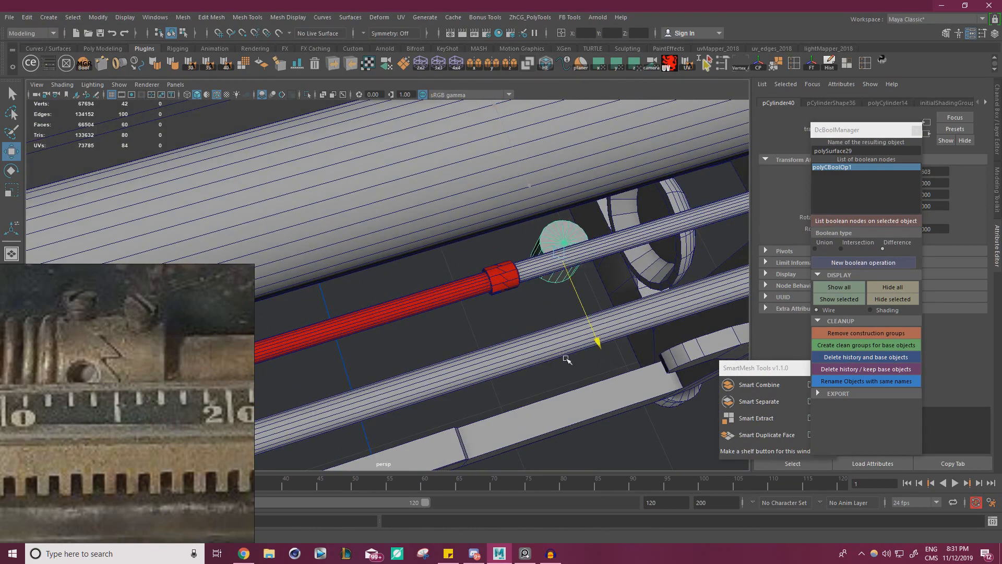
pyautogui.keyDown('alt'); pyautogui.moveTo(567, 359); pyautogui.dragTo(560, 285); pyautogui.keyUp('alt')
pyautogui.moveTo(634, 233); pyautogui.dragTo(621, 282)
pyautogui.scroll(2, 621, 281)
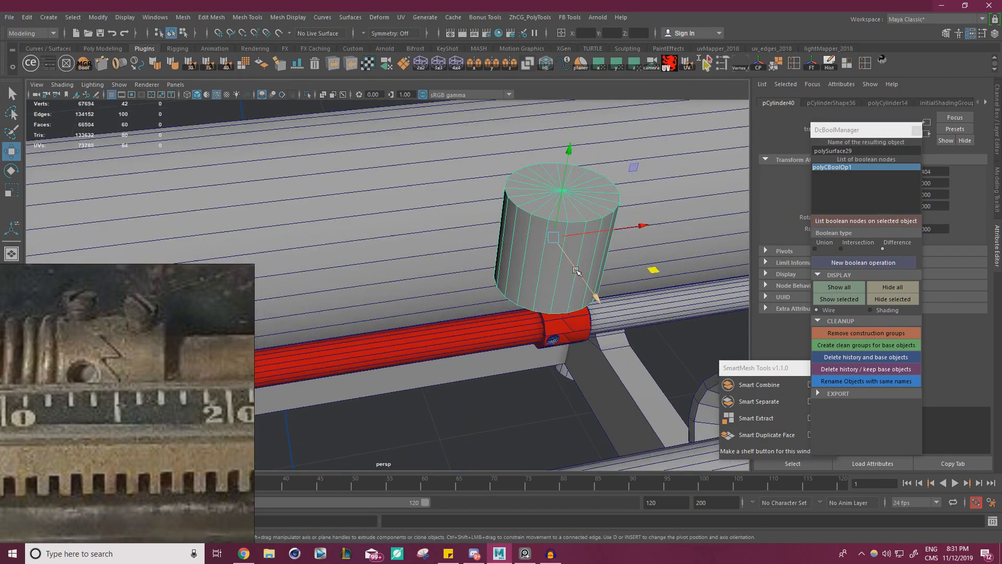
# Scale the cylinder down to a small peg and place it on top of the drilled sleeve half.
pyautogui.press('r')
pyautogui.moveTo(552, 237); pyautogui.dragTo(484, 278)
pyautogui.press('w')
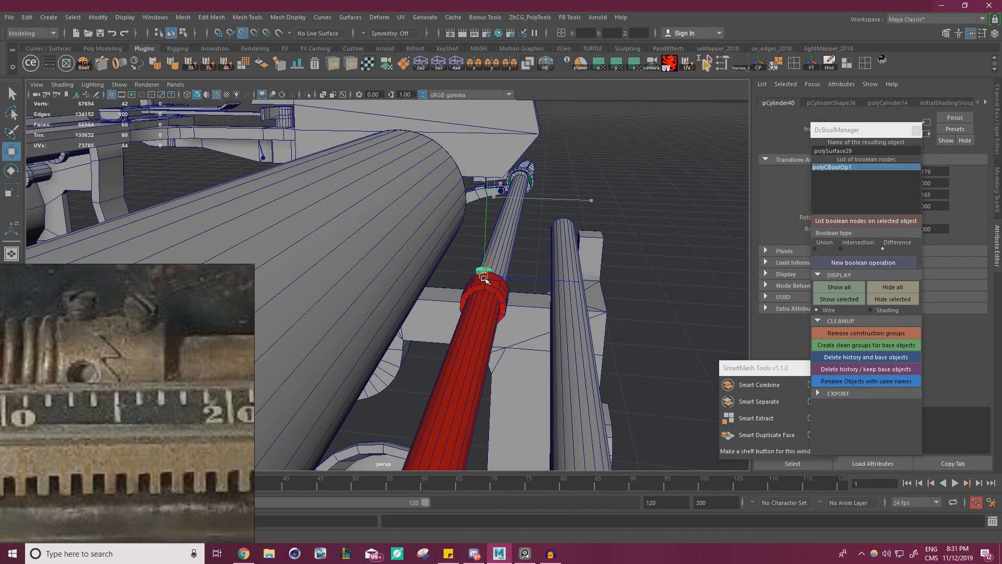
pyautogui.keyDown('alt'); pyautogui.moveTo(679, 350); pyautogui.dragTo(469, 332); pyautogui.keyUp('alt')
pyautogui.keyDown('alt'); pyautogui.moveTo(470, 332); pyautogui.dragTo(522, 315, button='right'); pyautogui.keyUp('alt')
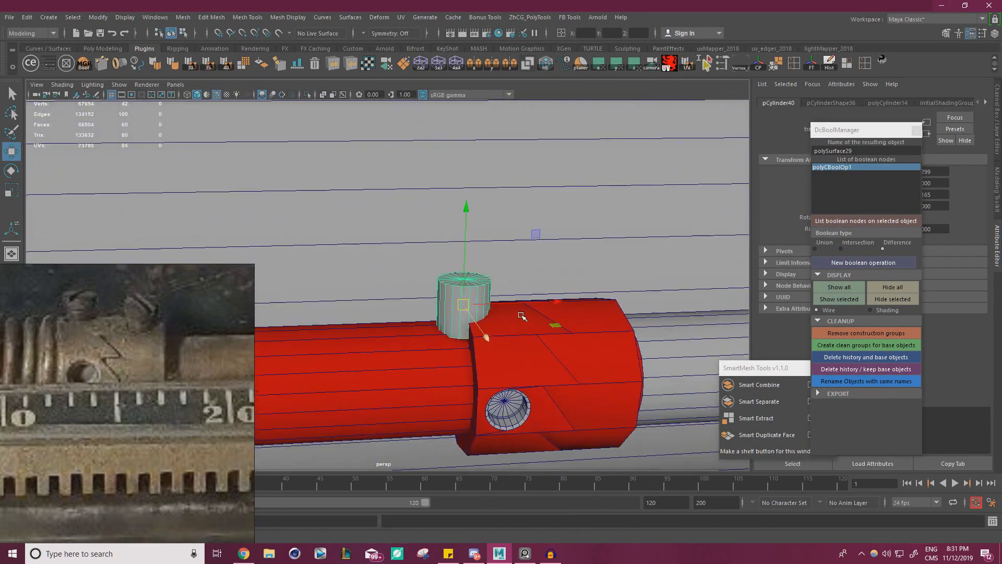
pyautogui.press('r')
pyautogui.keyDown('alt'); pyautogui.moveTo(573, 221); pyautogui.dragTo(548, 325); pyautogui.keyUp('alt')
pyautogui.keyDown('alt'); pyautogui.moveTo(547, 325); pyautogui.dragTo(517, 300, button='middle'); pyautogui.keyUp('alt')
pyautogui.moveTo(533, 298); pyautogui.dragTo(514, 298)
pyautogui.press('w')
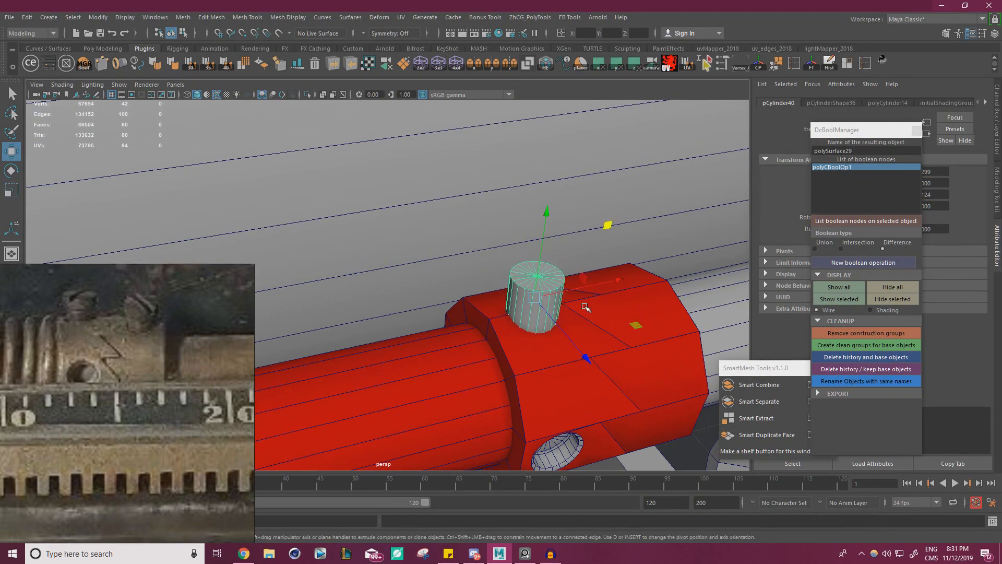
# Shrink the peg cylinder a little more and sink its lower end into the drilled half's upper facet.
pyautogui.keyDown('alt'); pyautogui.moveTo(584, 306); pyautogui.dragTo(576, 327); pyautogui.keyUp('alt')
pyautogui.press('r')
pyautogui.moveTo(522, 343); pyautogui.dragTo(536, 275)
pyautogui.press('w')
pyautogui.moveTo(519, 232); pyautogui.dragTo(520, 245)
pyautogui.keyDown('alt'); pyautogui.moveTo(524, 256); pyautogui.dragTo(536, 275); pyautogui.keyUp('alt')
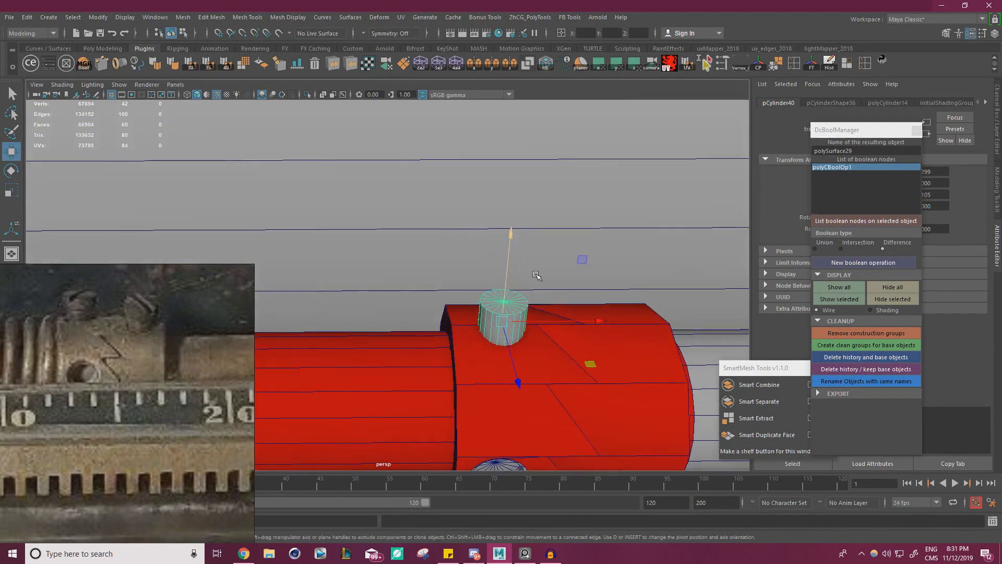
pyautogui.moveTo(587, 320); pyautogui.dragTo(580, 320)
# Fine-tune the peg cylinder's size and position, duplicate it and move the copy aside above the grey shaft.
pyautogui.press('r')
pyautogui.moveTo(495, 322); pyautogui.dragTo(560, 258)
pyautogui.press('w')
pyautogui.press('r')
pyautogui.press('w')
pyautogui.press('r')
pyautogui.press('w')
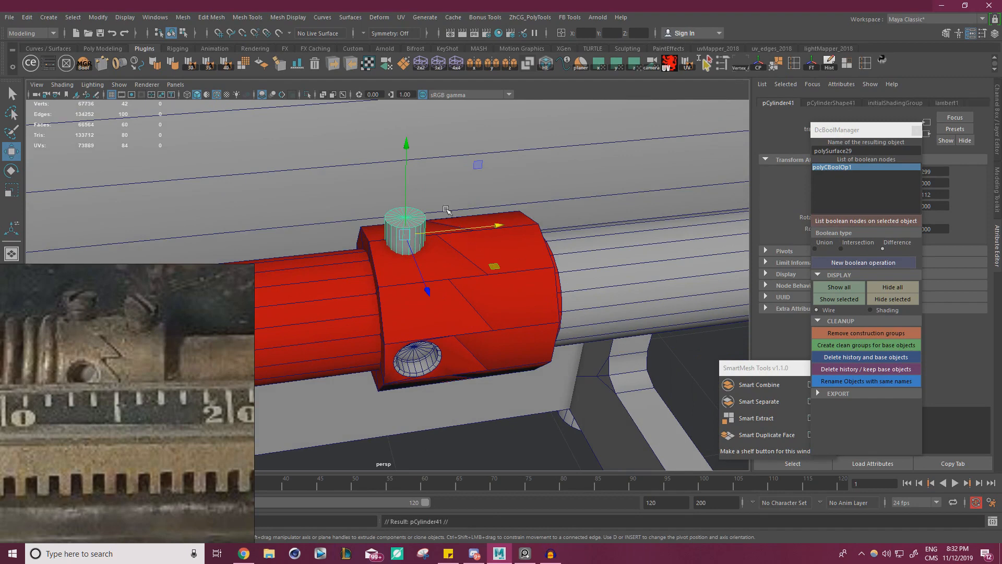
pyautogui.moveTo(474, 169); pyautogui.dragTo(773, 97)
# Subtract the embedded cylinder from the drilled sleeve half with a Difference boolean, then delete the history and base objects.
pyautogui.click(403, 281)
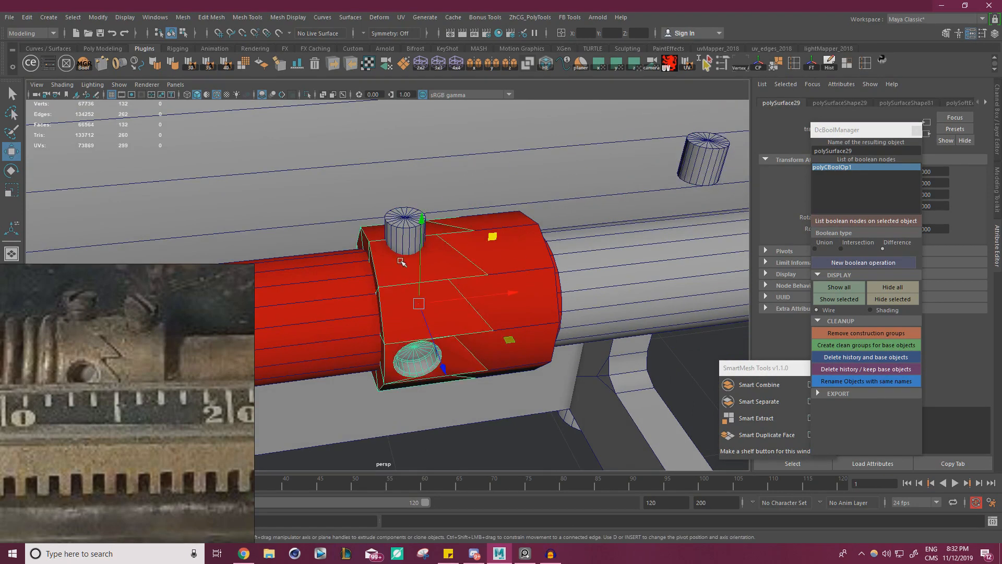
pyautogui.keyDown('shift'); pyautogui.click(397, 234); pyautogui.keyUp('shift')
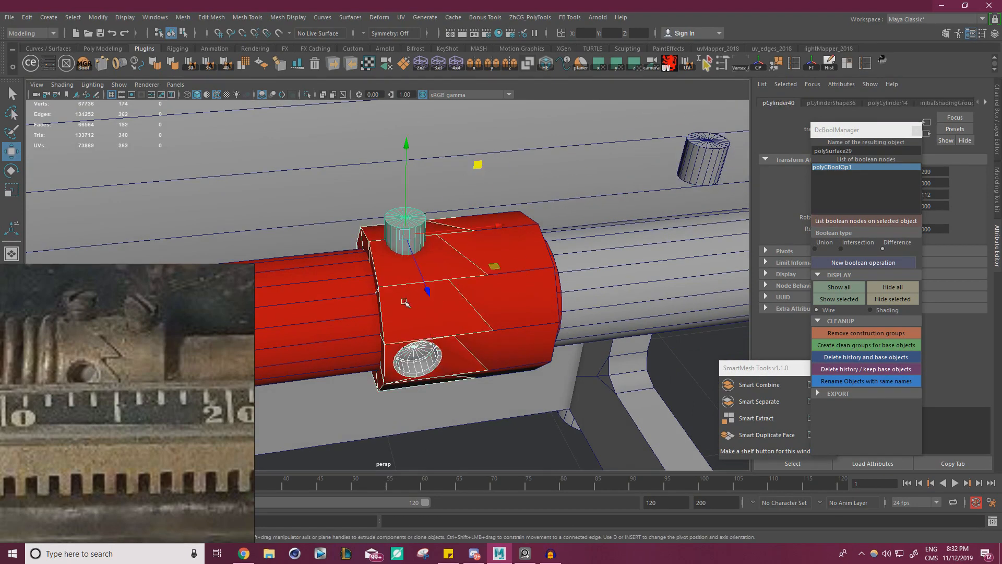
pyautogui.click(404, 279)
pyautogui.keyDown('shift'); pyautogui.click(401, 235); pyautogui.keyUp('shift')
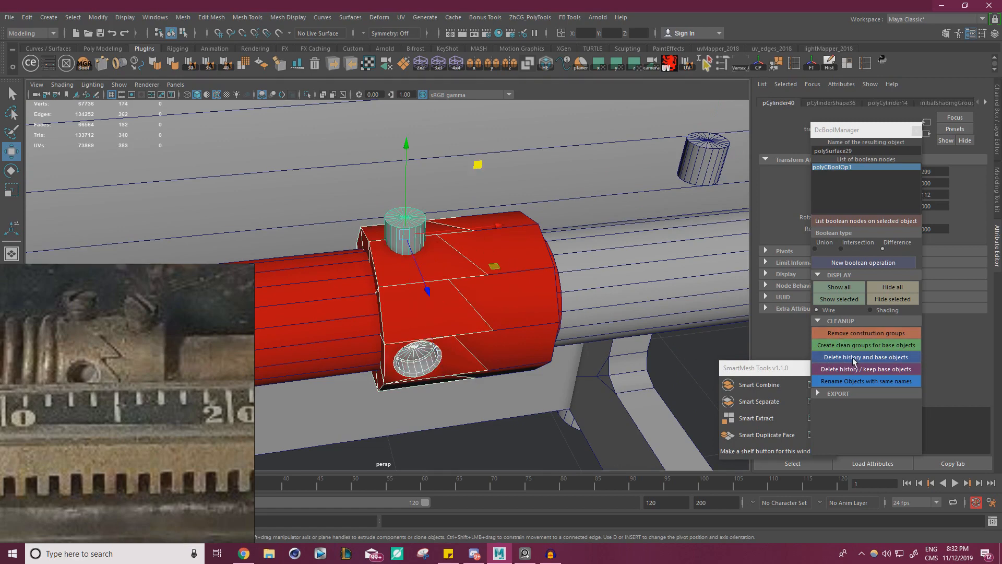
pyautogui.click(852, 263)
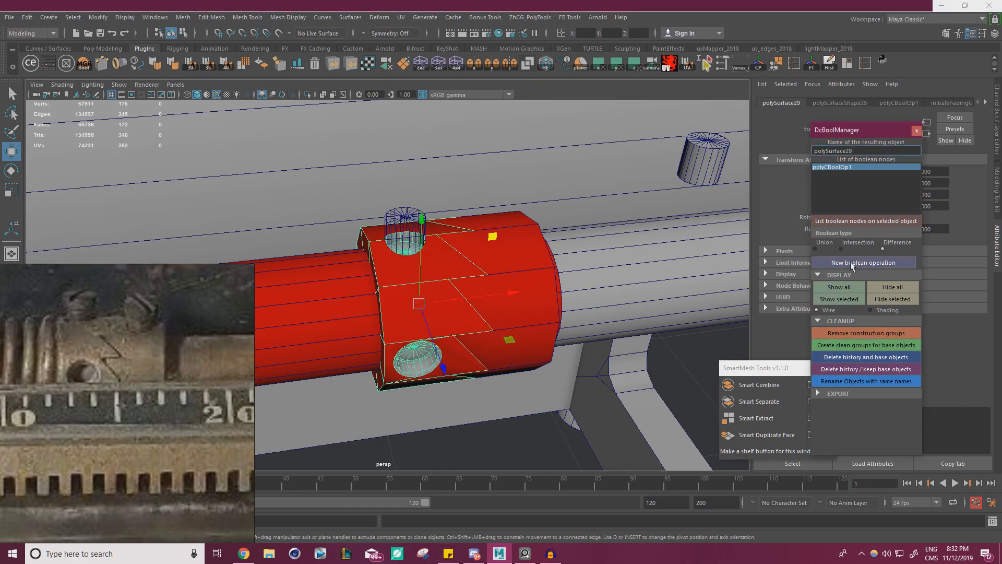
pyautogui.click(835, 358)
pyautogui.keyDown('alt'); pyautogui.moveTo(461, 293); pyautogui.dragTo(490, 279); pyautogui.keyUp('alt')
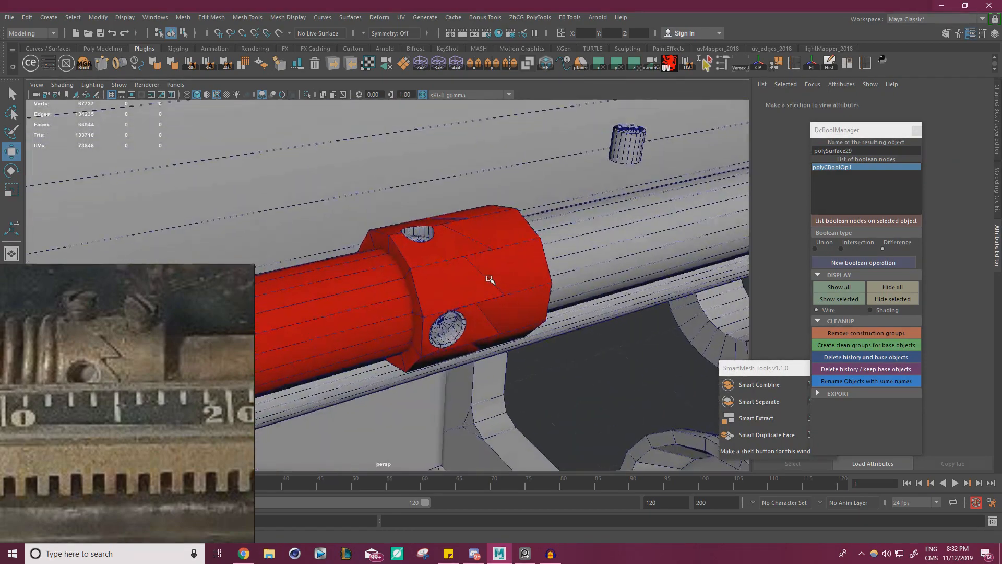
# Select the spare cylinder and snap it onto the sleeve half next to the grey shaft.
pyautogui.click(645, 137)
pyautogui.keyDown('alt'); pyautogui.moveTo(596, 228); pyautogui.dragTo(590, 247); pyautogui.keyUp('alt')
pyautogui.keyDown('alt'); pyautogui.moveTo(513, 173); pyautogui.dragTo(432, 192); pyautogui.keyUp('alt')
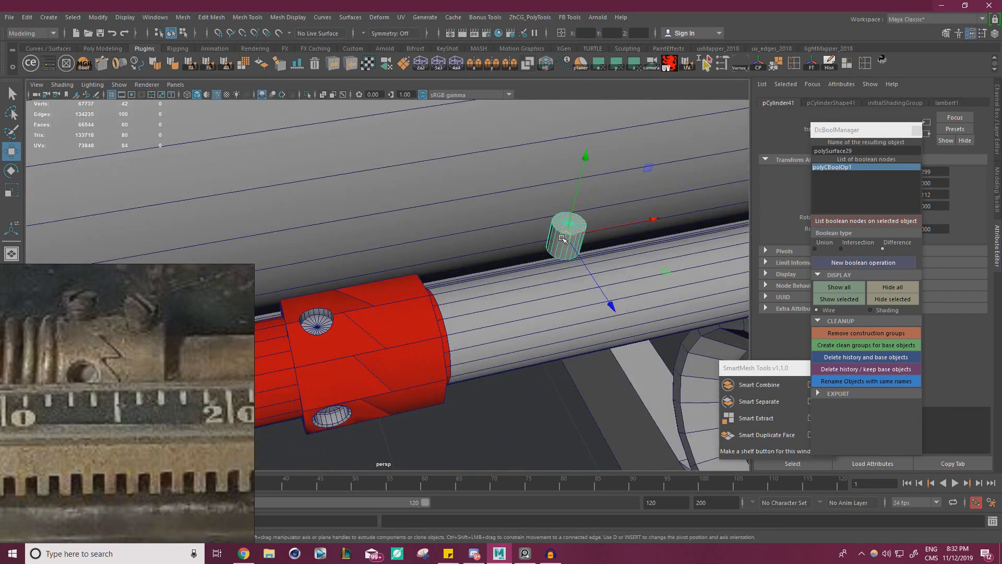
pyautogui.press('v')
pyautogui.moveTo(566, 238); pyautogui.dragTo(431, 294)
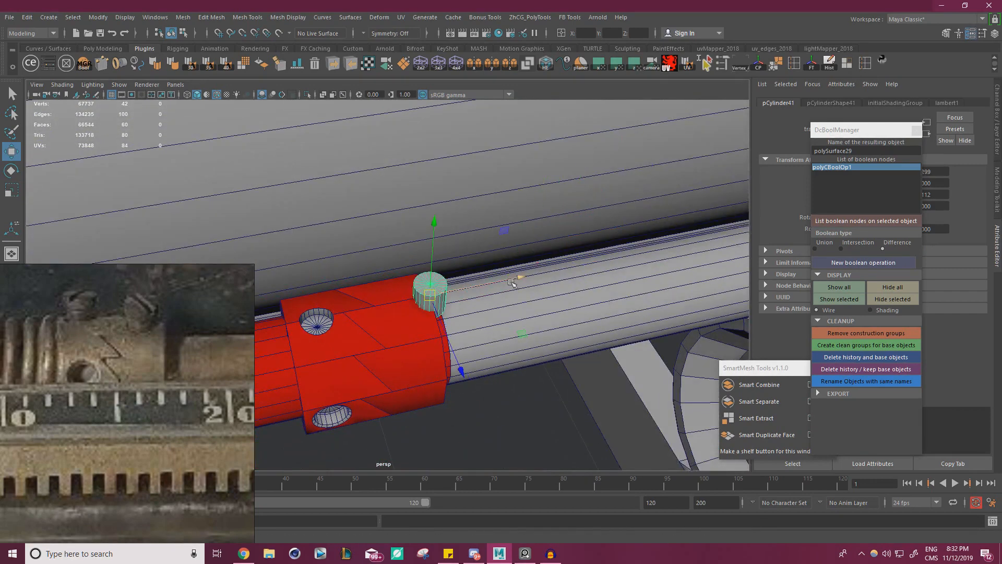
pyautogui.keyDown('alt'); pyautogui.moveTo(488, 285); pyautogui.dragTo(501, 221); pyautogui.keyUp('alt')
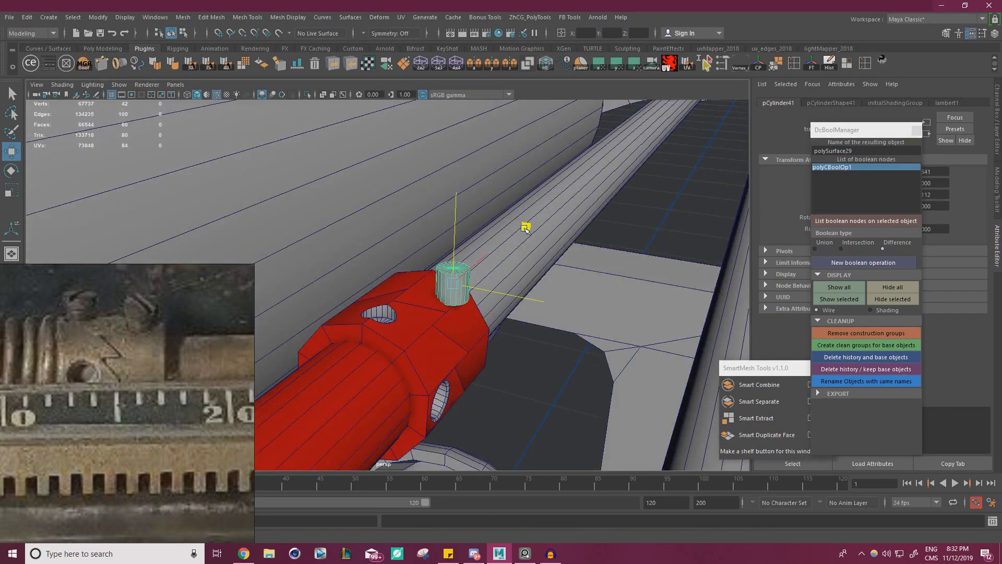
# Tilt the spare cylinder to match the sleeve half's slanted facet and sink it partway into the surface.
pyautogui.press('e')
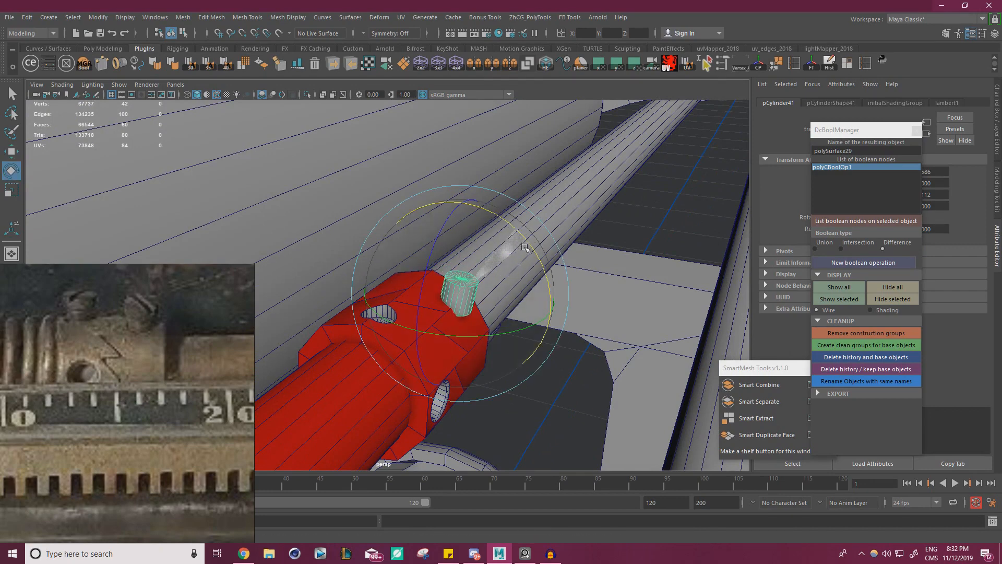
pyautogui.moveTo(522, 244); pyautogui.dragTo(543, 251)
pyautogui.press('w')
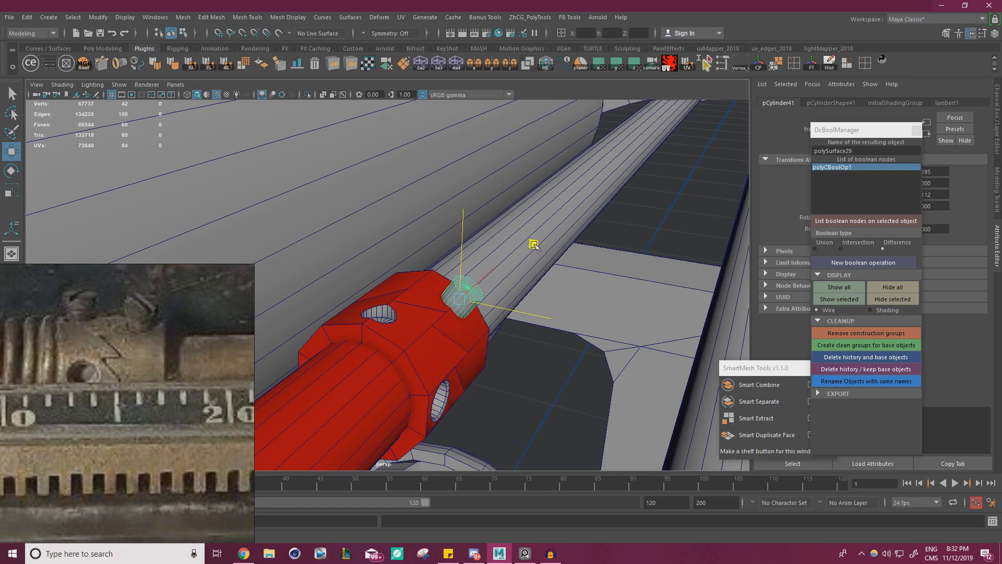
pyautogui.keyDown('alt'); pyautogui.moveTo(503, 305); pyautogui.dragTo(633, 359, button='right'); pyautogui.keyUp('alt')
pyautogui.keyDown('alt'); pyautogui.moveTo(633, 304); pyautogui.dragTo(594, 279, button='middle'); pyautogui.keyUp('alt')
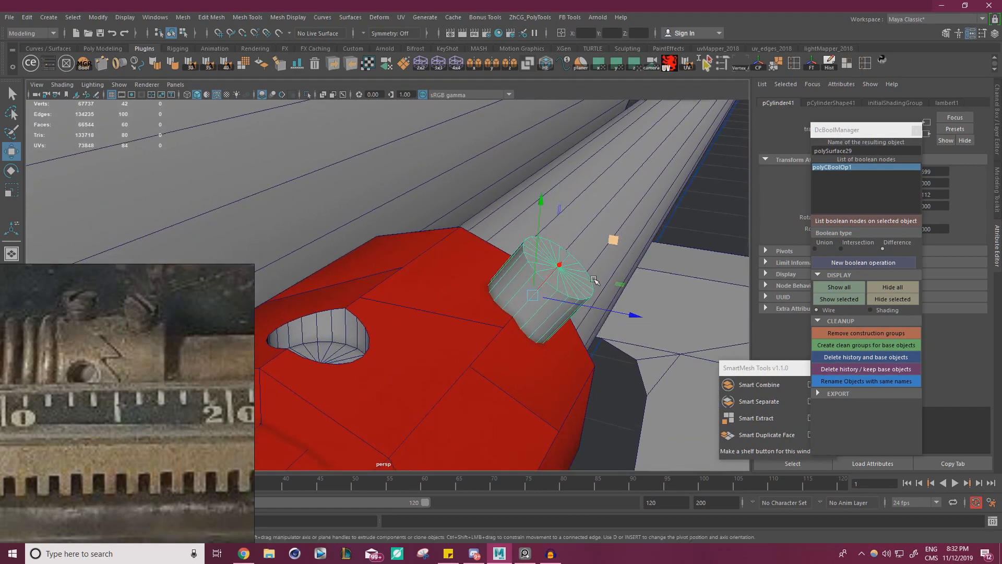
pyautogui.moveTo(614, 245); pyautogui.dragTo(612, 240)
pyautogui.keyDown('alt'); pyautogui.moveTo(588, 259); pyautogui.dragTo(307, 260, button='right'); pyautogui.keyUp('alt')
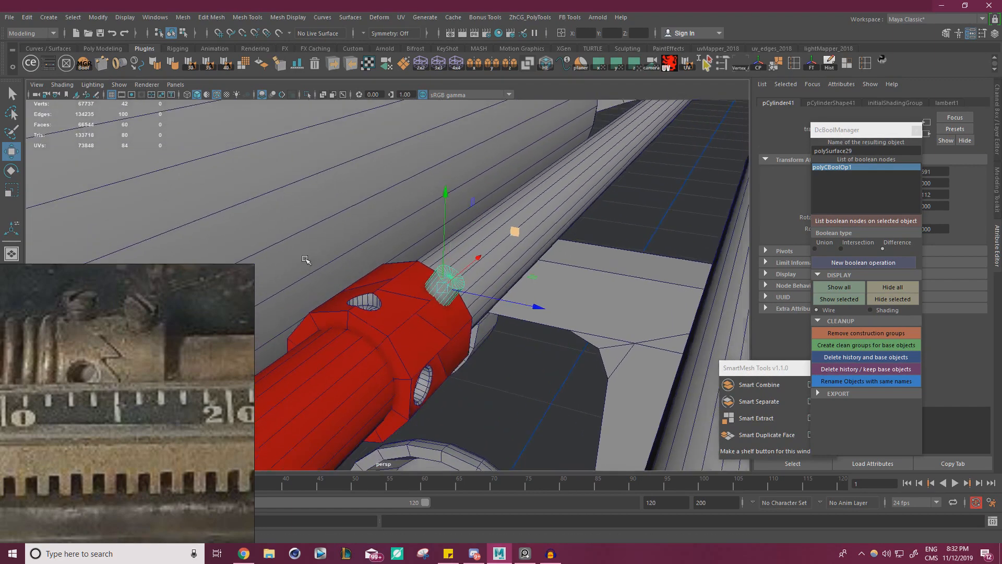
pyautogui.keyDown('alt'); pyautogui.moveTo(307, 259); pyautogui.dragTo(238, 281); pyautogui.keyUp('alt')
pyautogui.moveTo(487, 299)
pyautogui.keyDown('alt'); pyautogui.mouseDown()
pyautogui.moveTo(517, 287)
pyautogui.moveTo(479, 312)
pyautogui.mouseUp(); pyautogui.keyUp('alt')
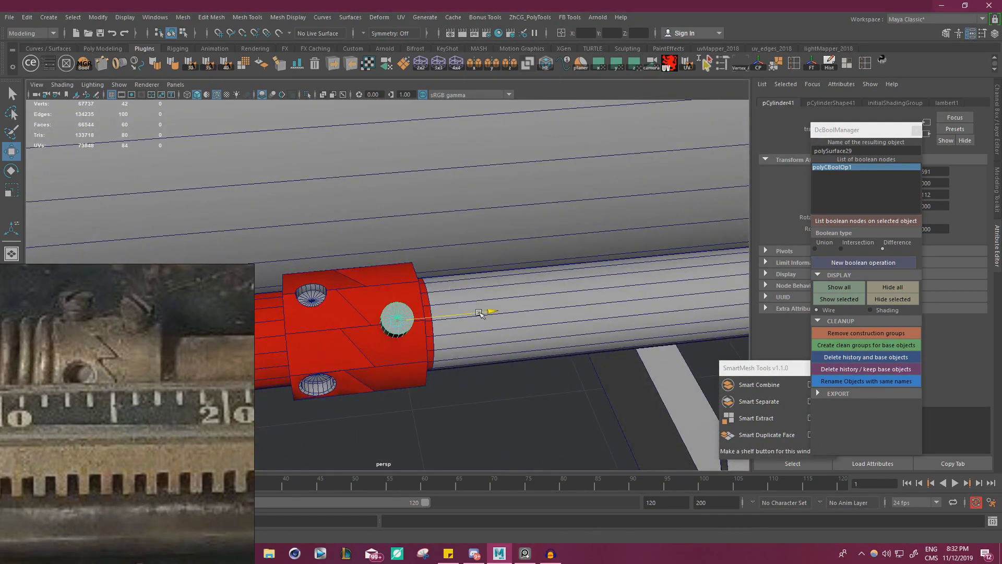
# Subtract the tilted cylinder from the shaft-side sleeve half with a Difference boolean.
pyautogui.click(370, 303)
pyautogui.keyDown('shift'); pyautogui.click(399, 314); pyautogui.keyUp('shift')
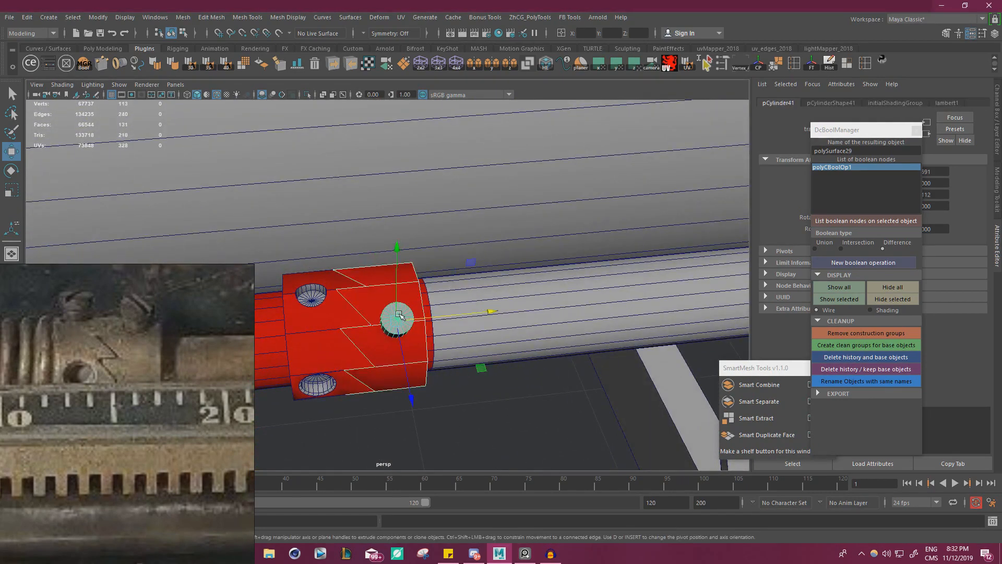
pyautogui.click(832, 259)
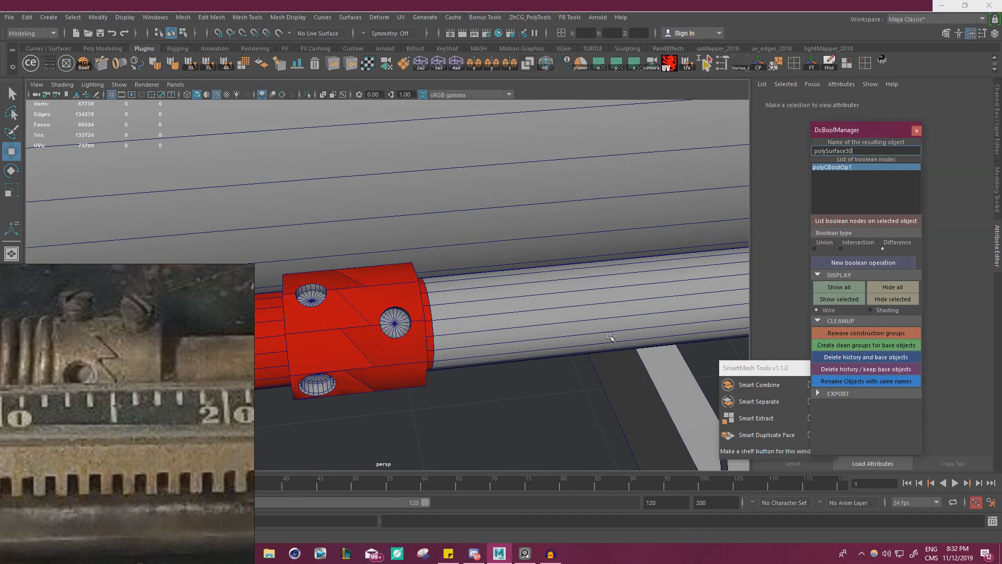
pyautogui.keyDown('alt'); pyautogui.moveTo(609, 337); pyautogui.dragTo(520, 296); pyautogui.keyUp('alt')
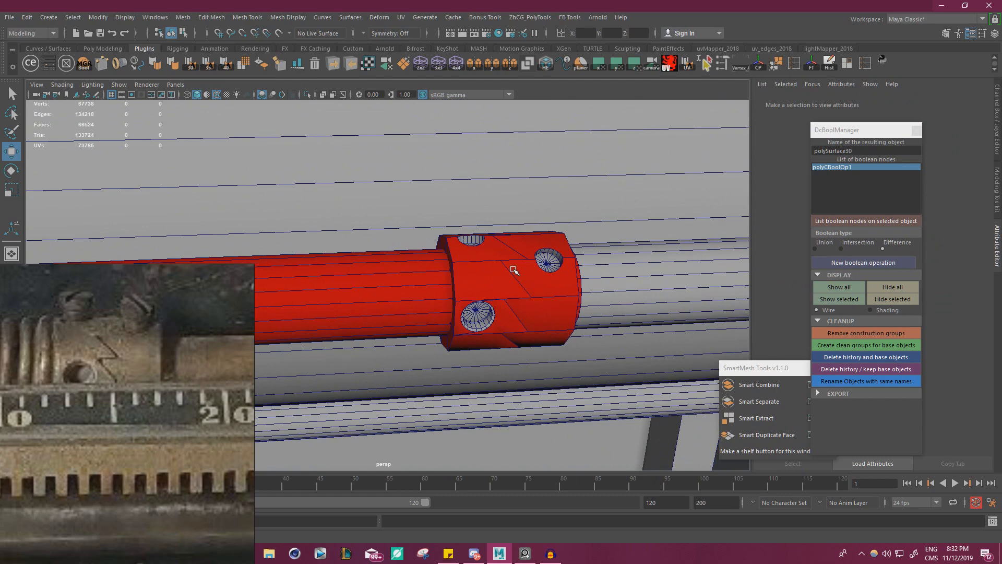
pyautogui.keyDown('alt'); pyautogui.moveTo(502, 263); pyautogui.dragTo(301, 212, button='right'); pyautogui.keyUp('alt')
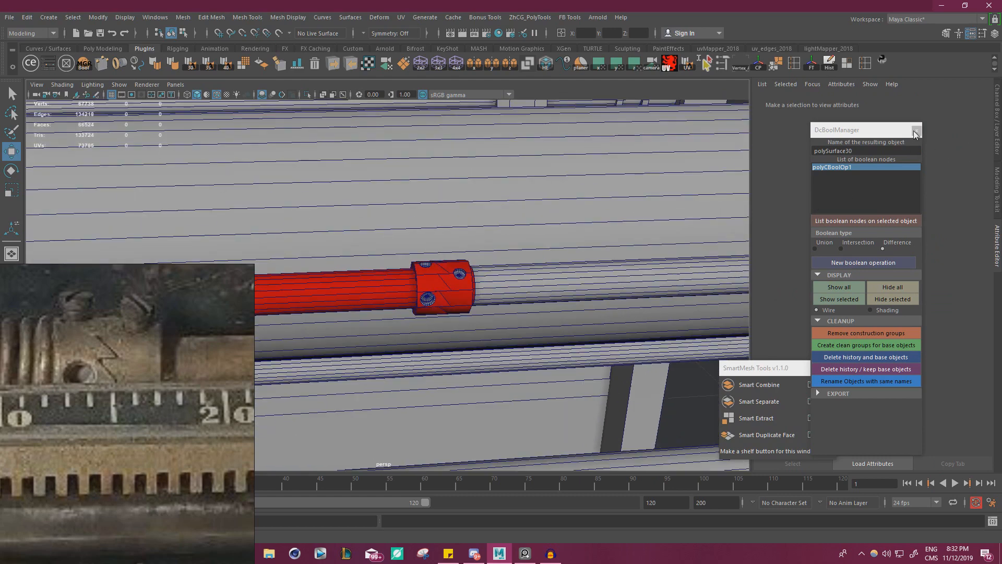
# Close the boolean manager, open the ModIt toolkit and insert a slotted hex bolt at the drilled sleeve half.
pyautogui.click(916, 131)
pyautogui.click(56, 64)
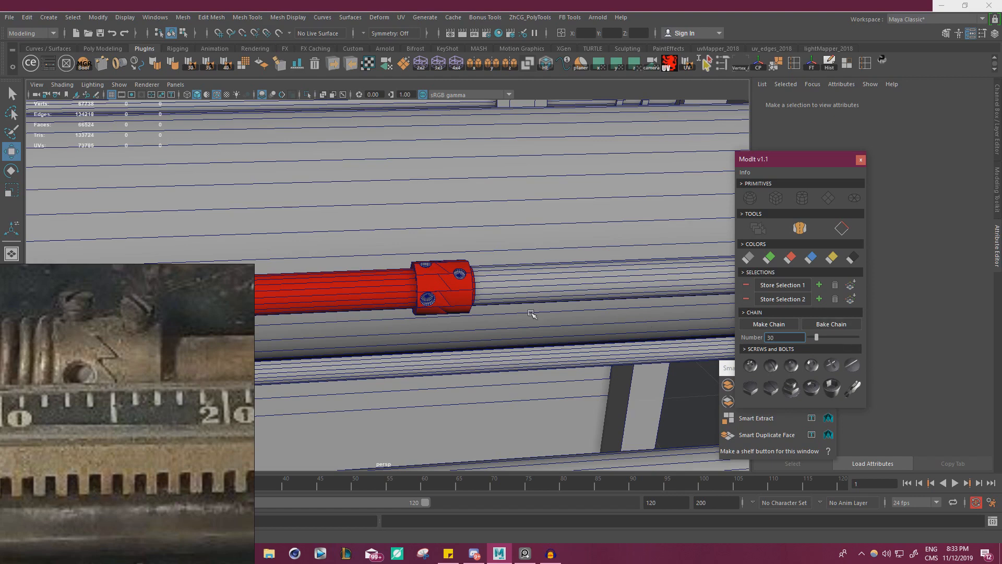
pyautogui.click(441, 276)
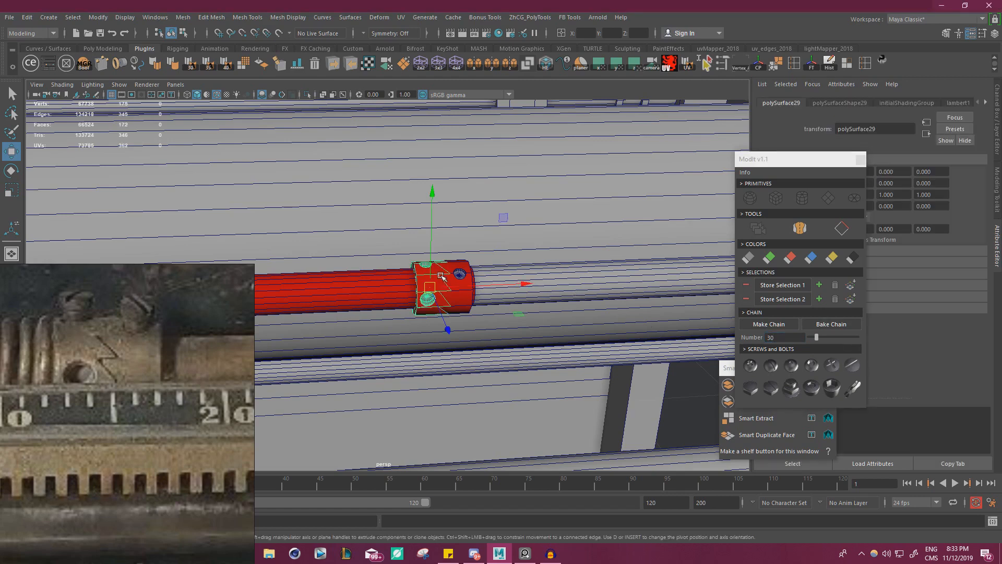
pyautogui.click(753, 391)
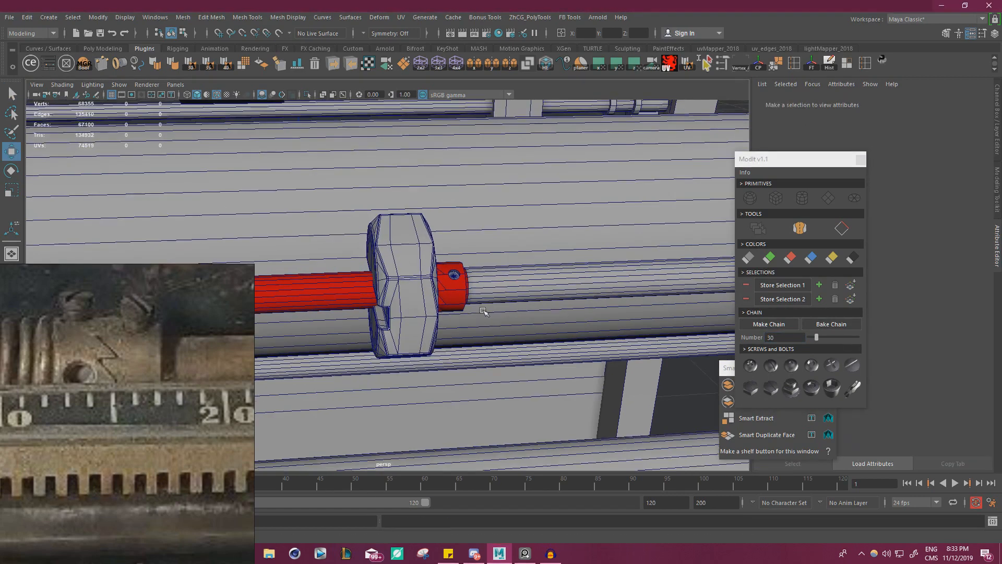
pyautogui.keyDown('alt'); pyautogui.moveTo(484, 312); pyautogui.dragTo(442, 298); pyautogui.keyUp('alt')
# Rotate the hex bolt so its slotted head faces up, scale it down and raise it above the sleeve.
pyautogui.click(400, 268)
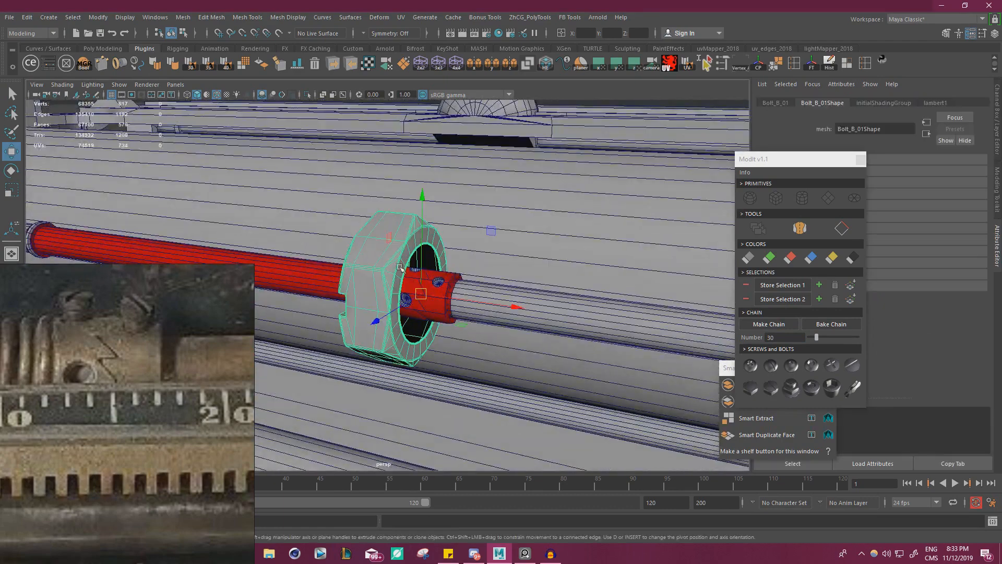
pyautogui.press('e')
pyautogui.keyDown('alt'); pyautogui.moveTo(400, 268); pyautogui.dragTo(337, 287); pyautogui.keyUp('alt')
pyautogui.press('r')
pyautogui.press('w')
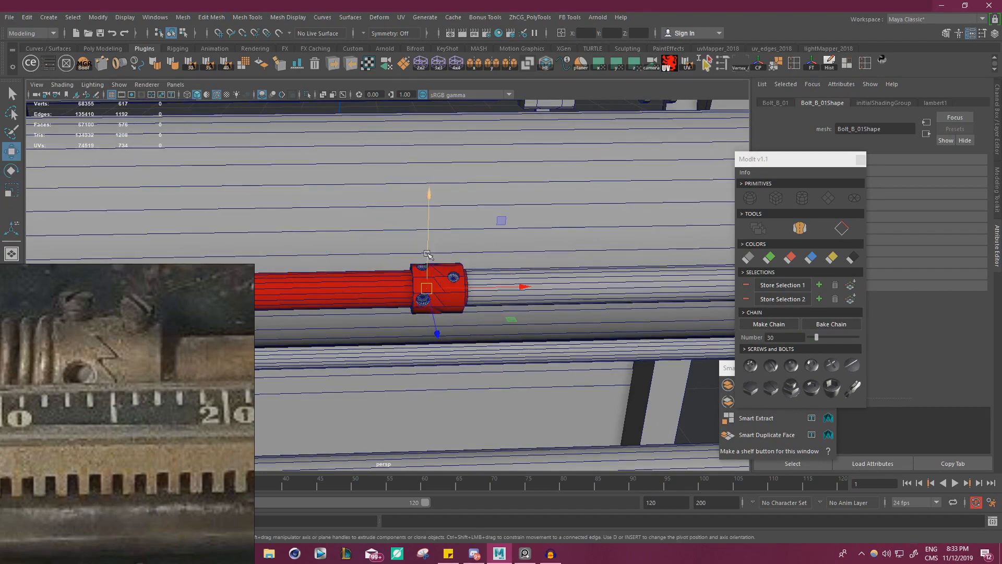
pyautogui.moveTo(427, 254); pyautogui.dragTo(495, 248)
# Scale the bolt down to the hole's size and snap it into the upper hole of the drilled sleeve half.
pyautogui.scroll(6, 428, 219)
pyautogui.keyDown('alt'); pyautogui.moveTo(494, 248); pyautogui.dragTo(453, 277, button='middle'); pyautogui.keyUp('alt')
pyautogui.keyDown('alt'); pyautogui.moveTo(453, 278); pyautogui.dragTo(584, 297, button='right'); pyautogui.keyUp('alt')
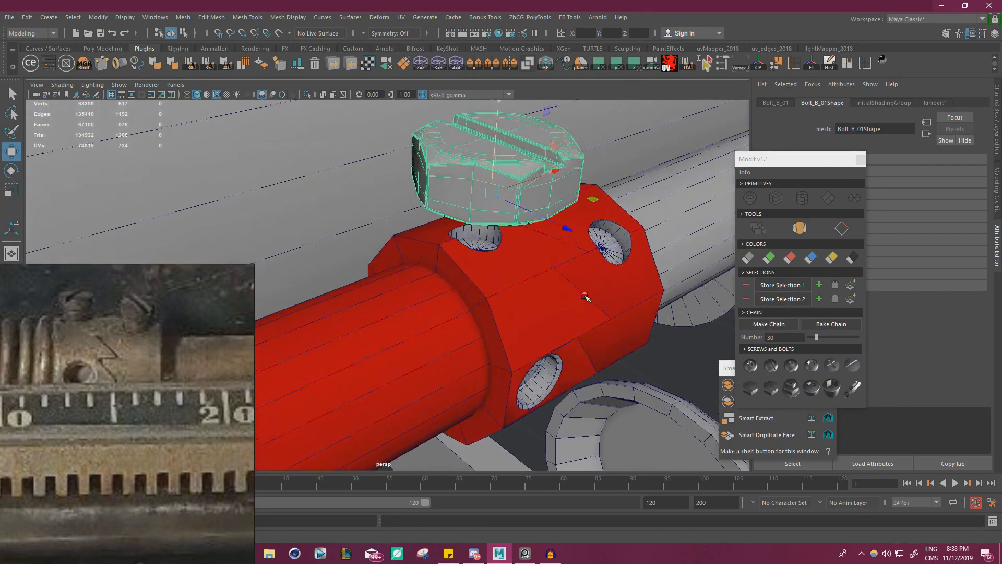
pyautogui.keyDown('alt'); pyautogui.moveTo(486, 290); pyautogui.dragTo(463, 292); pyautogui.keyUp('alt')
pyautogui.keyDown('alt'); pyautogui.moveTo(463, 293); pyautogui.dragTo(498, 312, button='right'); pyautogui.keyUp('alt')
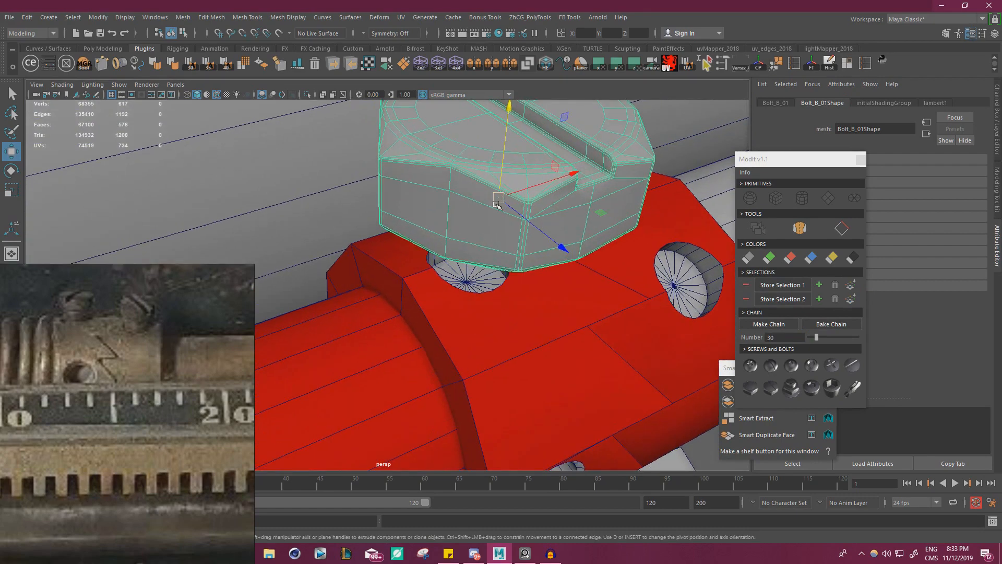
pyautogui.press('r')
pyautogui.moveTo(496, 203); pyautogui.dragTo(408, 215)
pyautogui.press('w')
pyautogui.moveTo(497, 204); pyautogui.dragTo(469, 275)
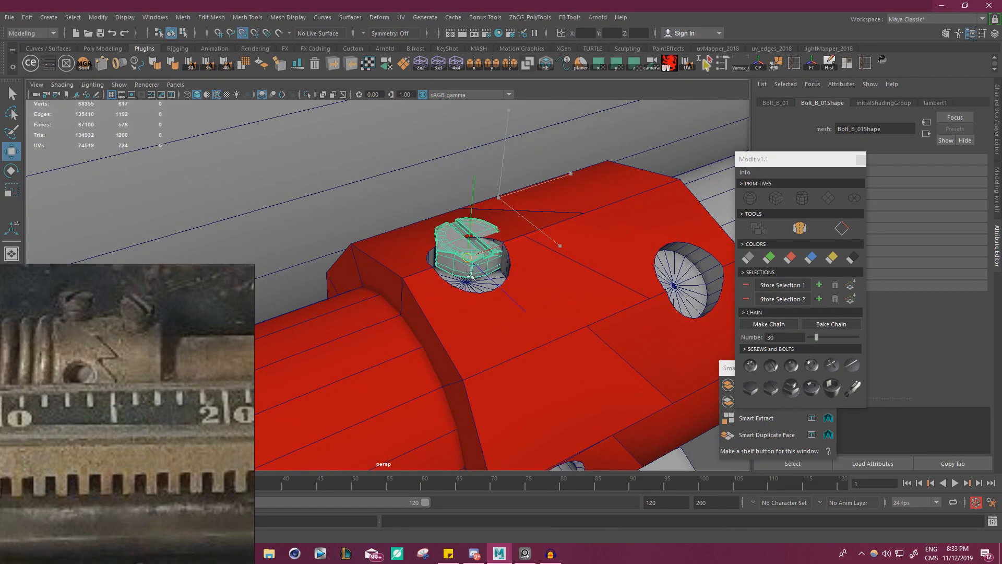
# Enlarge the slotted bolt and raise it clear of the sleeve's upper hole.
pyautogui.moveTo(472, 225); pyautogui.dragTo(535, 235)
pyautogui.press('r')
pyautogui.press('w')
pyautogui.click(778, 167)
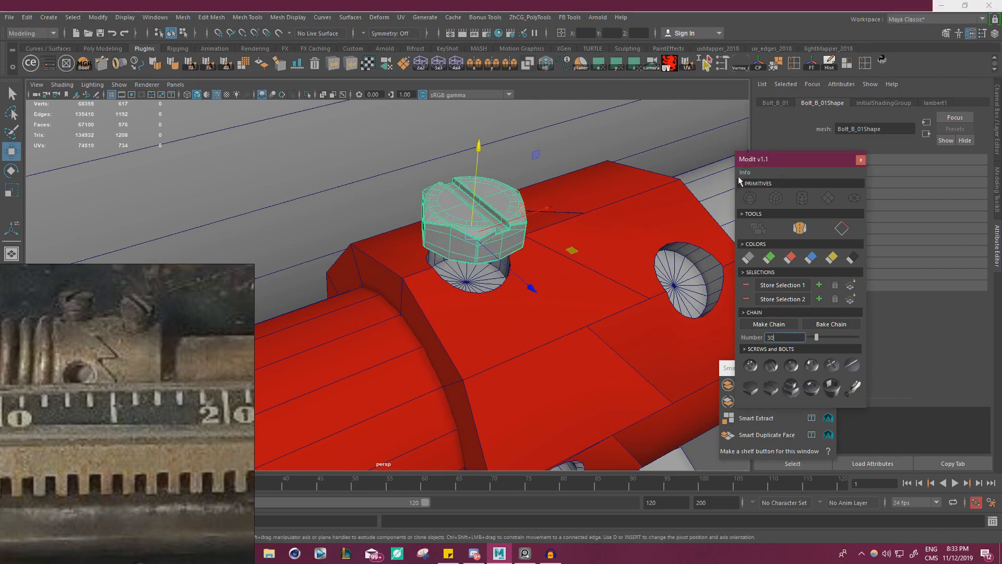
# Extrude the open border loop on the underside of the bolt head downward to form a cylindrical shank.
pyautogui.keyDown('alt'); pyautogui.moveTo(663, 235); pyautogui.dragTo(645, 160); pyautogui.keyUp('alt')
pyautogui.scroll(2, 646, 159)
pyautogui.keyDown('alt'); pyautogui.moveTo(645, 159); pyautogui.dragTo(555, 236, button='middle'); pyautogui.keyUp('alt')
pyautogui.keyDown('alt'); pyautogui.moveTo(555, 236); pyautogui.dragTo(562, 271); pyautogui.keyUp('alt')
pyautogui.scroll(6, 562, 271)
pyautogui.moveTo(462, 228); pyautogui.dragTo(470, 198, button='right')
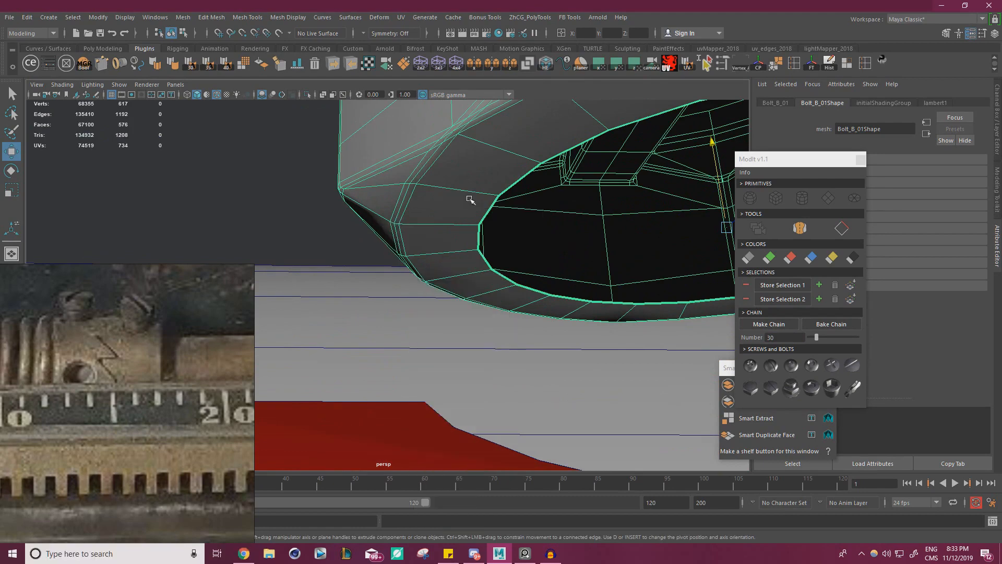
pyautogui.doubleClick(478, 233)
pyautogui.keyDown('alt'); pyautogui.moveTo(504, 224); pyautogui.dragTo(329, 225); pyautogui.keyUp('alt')
pyautogui.scroll(-6, 437, 242)
pyautogui.keyDown('shift'); pyautogui.moveTo(418, 214); pyautogui.dragTo(417, 236); pyautogui.keyUp('shift')
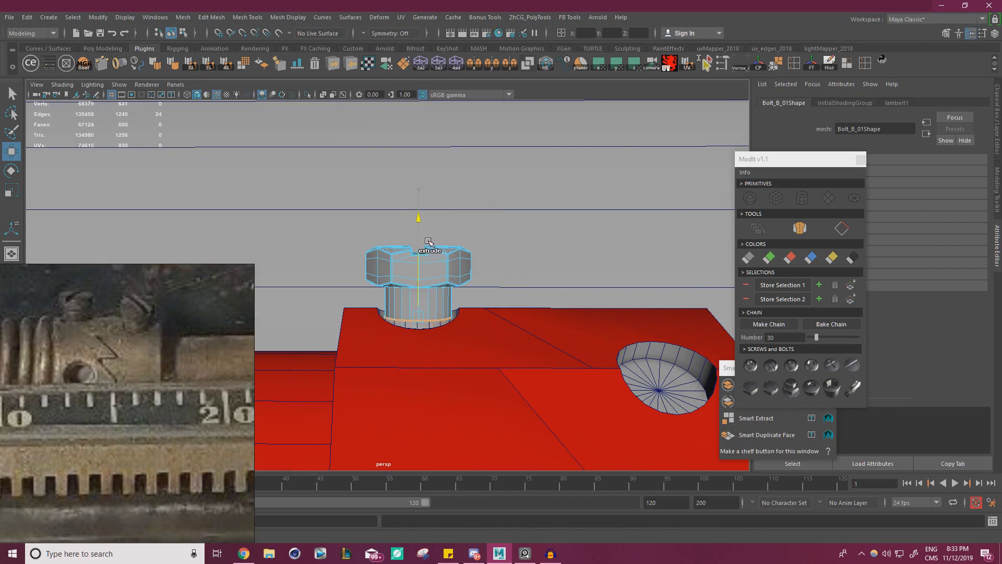
pyautogui.keyDown('shift'); pyautogui.moveTo(428, 242); pyautogui.dragTo(427, 248); pyautogui.keyUp('shift')
# Scale the bolt so its shank matches the diameter of the sleeve's hole and raise it above the hole.
pyautogui.moveTo(406, 266); pyautogui.dragTo(445, 239, button='right')
pyautogui.press('r')
pyautogui.keyDown('alt'); pyautogui.moveTo(475, 276); pyautogui.dragTo(467, 297); pyautogui.keyUp('alt')
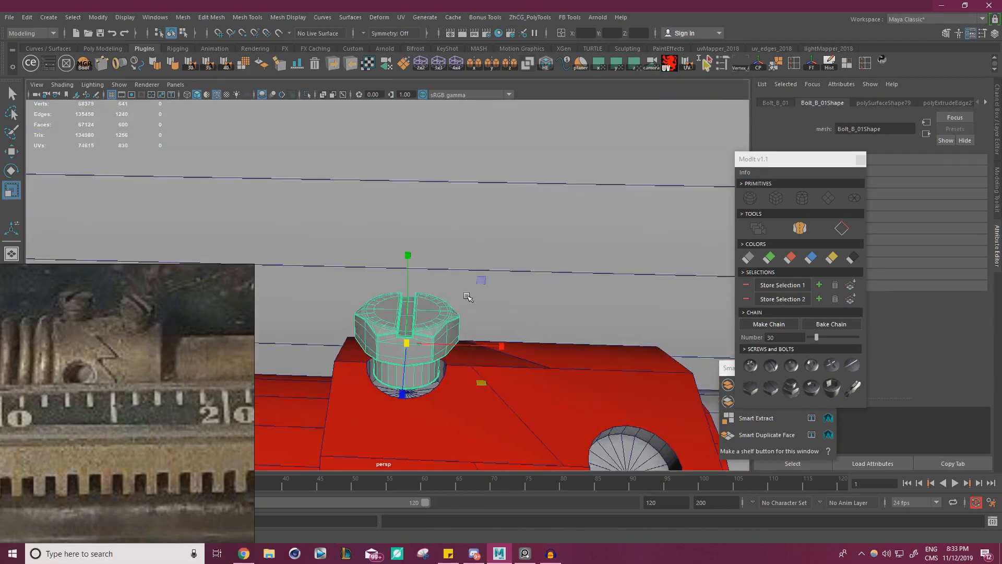
pyautogui.keyDown('alt'); pyautogui.moveTo(466, 297); pyautogui.dragTo(479, 256, button='middle'); pyautogui.keyUp('alt')
pyautogui.scroll(1, 477, 324)
pyautogui.moveTo(424, 304); pyautogui.dragTo(478, 269)
pyautogui.press('w')
pyautogui.press('r')
pyautogui.moveTo(431, 213); pyautogui.dragTo(434, 191)
pyautogui.press('w')
# Select the open border at the shank's lower end and cap it with Fill Hole.
pyautogui.keyDown('alt'); pyautogui.moveTo(435, 219); pyautogui.dragTo(439, 192); pyautogui.keyUp('alt')
pyautogui.scroll(2, 438, 192)
pyautogui.moveTo(442, 230); pyautogui.dragTo(446, 182, button='right')
pyautogui.doubleClick(447, 204)
pyautogui.keyDown('shift'); pyautogui.moveTo(432, 312); pyautogui.dragTo(432, 316, button='right'); pyautogui.keyUp('shift')
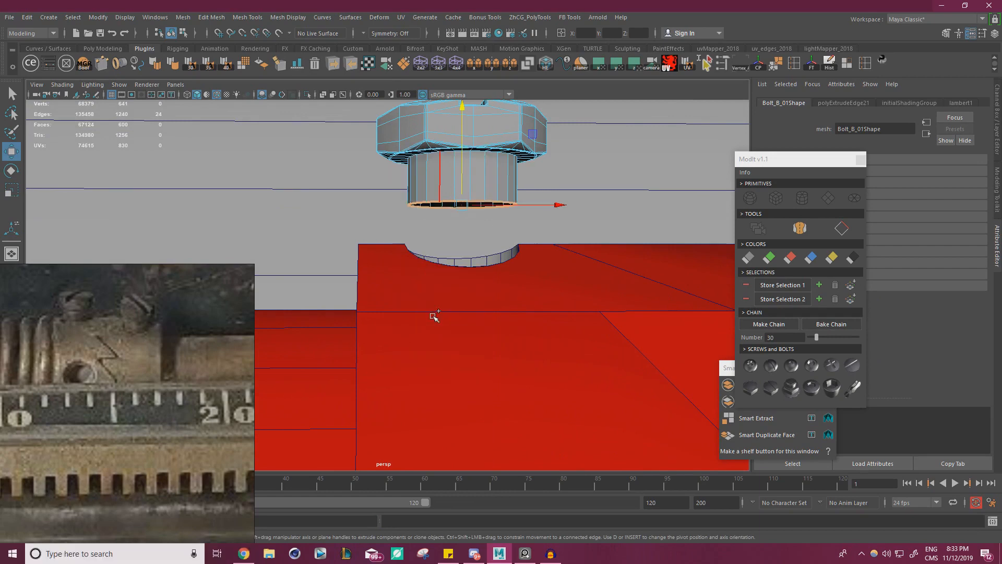
pyautogui.moveTo(454, 166); pyautogui.dragTo(488, 142, button='right')
pyautogui.keyDown('alt'); pyautogui.moveTo(518, 194); pyautogui.dragTo(517, 220); pyautogui.keyUp('alt')
pyautogui.scroll(-4, 491, 220)
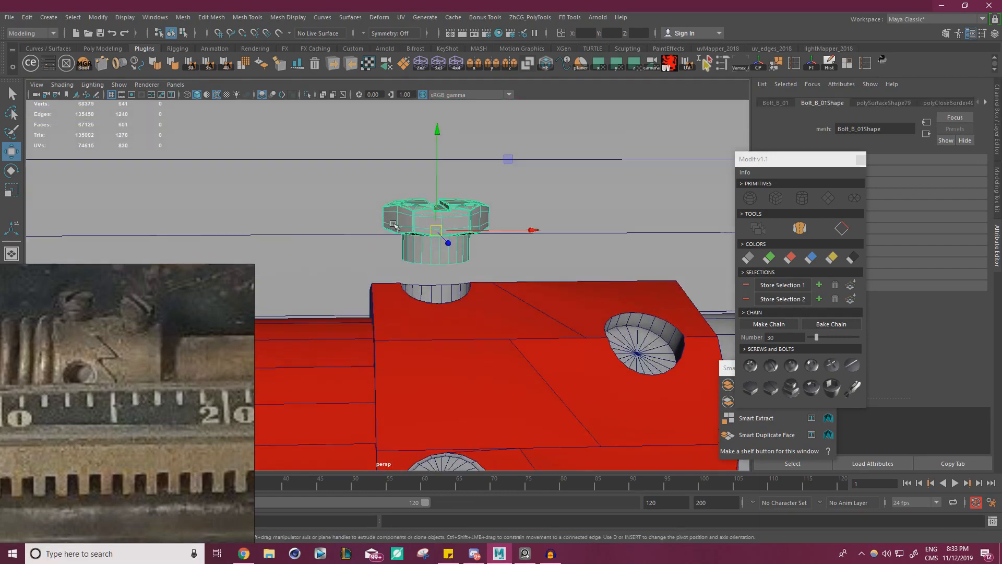
# Lower the bolt into the upper hole and rotate it about its vertical axis to turn the slot.
pyautogui.keyDown('alt'); pyautogui.moveTo(449, 224); pyautogui.dragTo(453, 210, button='middle'); pyautogui.keyUp('alt')
pyautogui.moveTo(439, 165); pyautogui.dragTo(526, 330)
pyautogui.press('e')
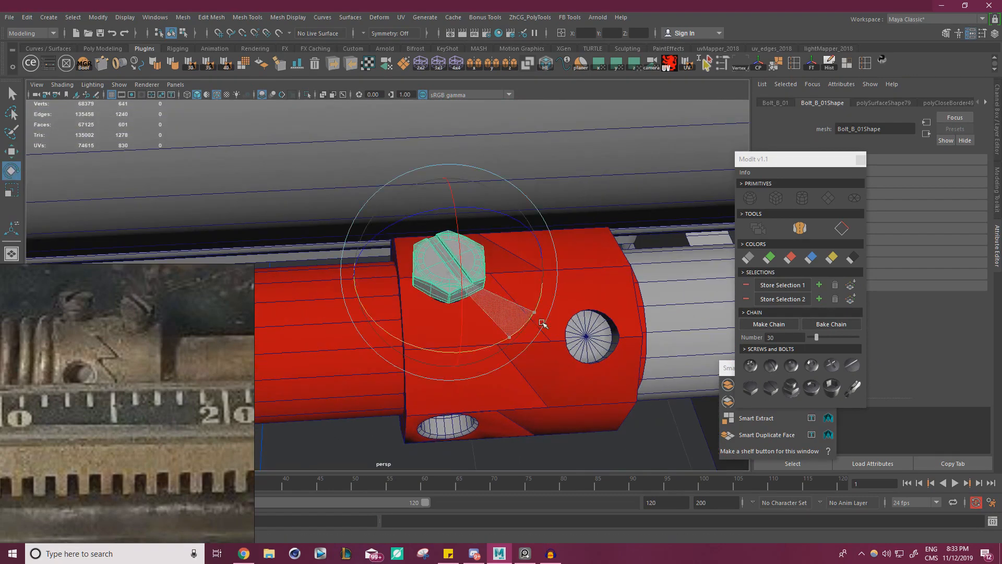
pyautogui.press('w')
pyautogui.scroll(-2, 692, 287)
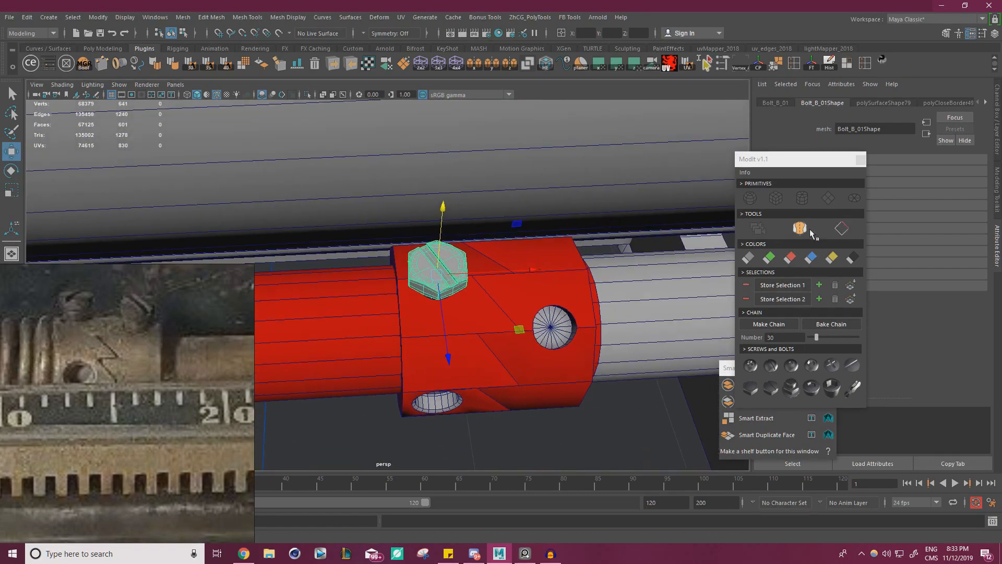
pyautogui.scroll(-1, 571, 302)
pyautogui.keyDown('alt'); pyautogui.moveTo(570, 302); pyautogui.dragTo(587, 282); pyautogui.keyUp('alt')
pyautogui.scroll(3, 587, 282)
pyautogui.scroll(-3, 468, 283)
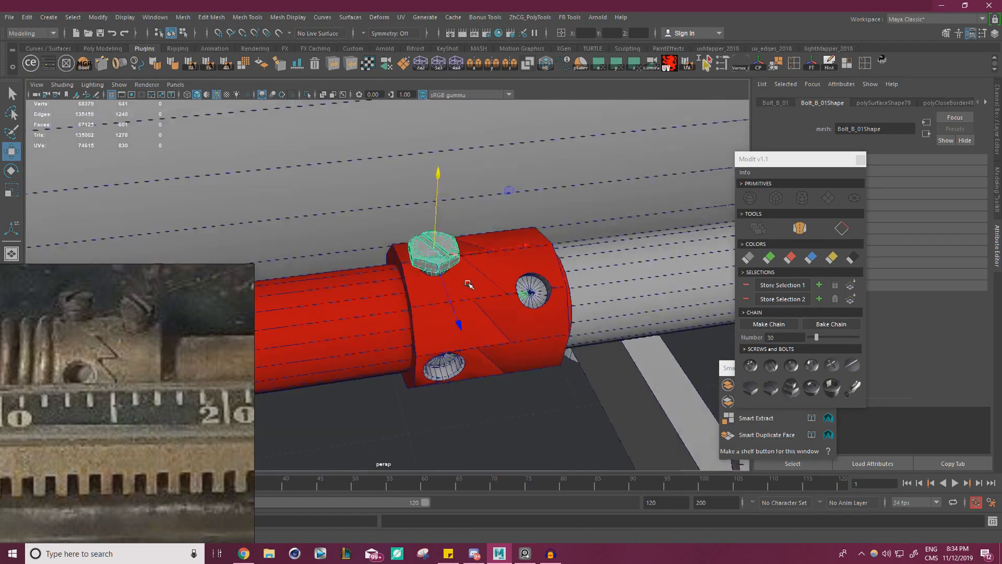
pyautogui.scroll(-2, 467, 284)
pyautogui.scroll(-1, 433, 267)
pyautogui.click(480, 394)
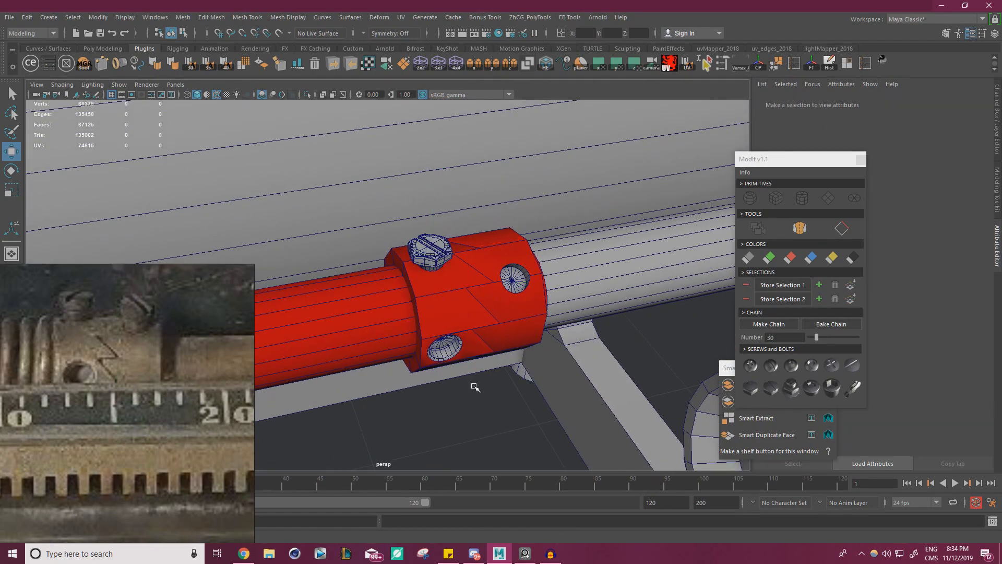
# Duplicate the bolt, place the copy at the neighbouring shaft-side hole and tilt it towards the hole's direction.
pyautogui.click(428, 257)
pyautogui.hotkey('ctrl', 'd')
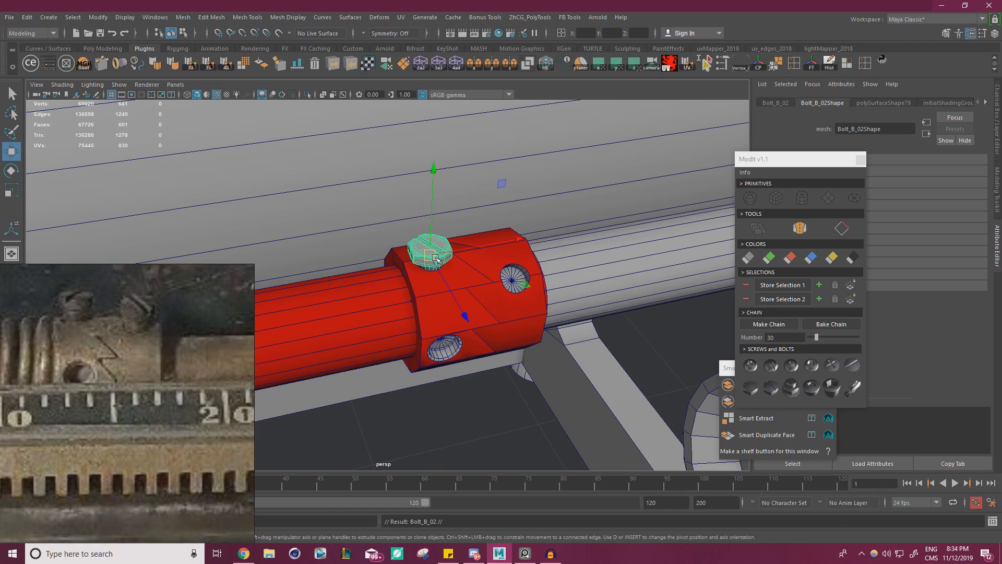
pyautogui.moveTo(435, 258); pyautogui.dragTo(481, 335)
pyautogui.press('e')
pyautogui.keyDown('alt'); pyautogui.moveTo(481, 335); pyautogui.dragTo(509, 298, button='right'); pyautogui.keyUp('alt')
pyautogui.moveTo(507, 270); pyautogui.dragTo(491, 242)
pyautogui.press('w')
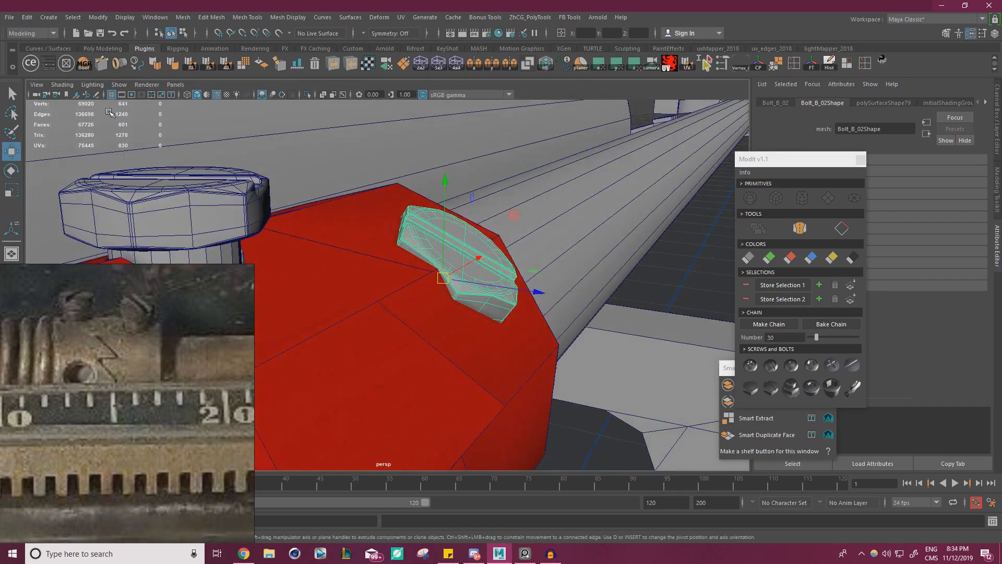
# Set the Move tool's axis orientation to Object, seat the copied bolt in its hole and refine its tilt.
pyautogui.doubleClick(11, 152)
pyautogui.click(741, 215)
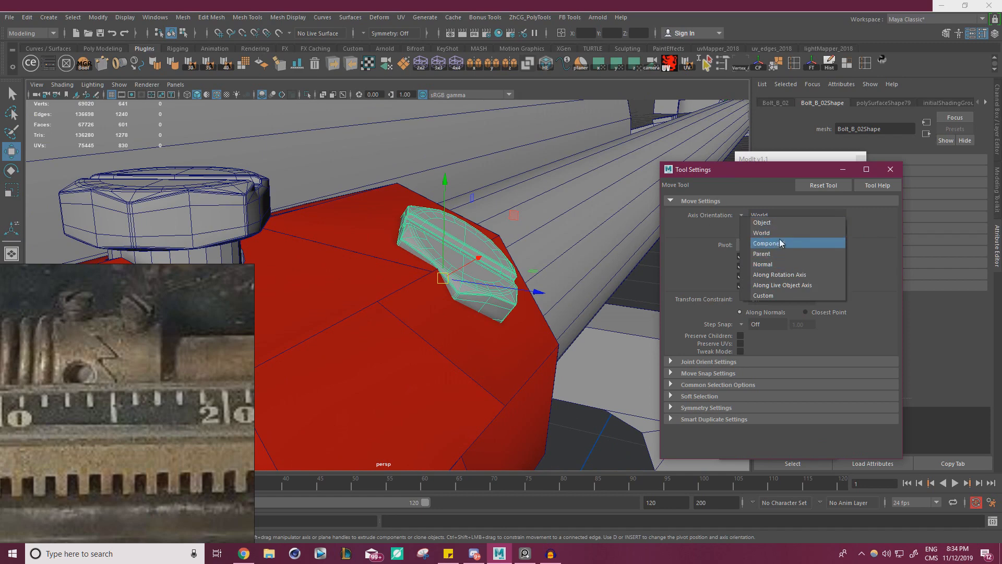
pyautogui.click(780, 222)
pyautogui.moveTo(497, 209); pyautogui.dragTo(531, 162)
pyautogui.press('e')
pyautogui.moveTo(560, 209); pyautogui.dragTo(578, 228)
pyautogui.press('w')
pyautogui.press('e')
# Set the Rotate tool's axis orientation to Object and spin the copied bolt about its own axis to turn its slot.
pyautogui.keyDown('alt'); pyautogui.moveTo(418, 186); pyautogui.dragTo(431, 284); pyautogui.keyUp('alt')
pyautogui.keyDown('alt'); pyautogui.moveTo(431, 284); pyautogui.dragTo(376, 241, button='right'); pyautogui.keyUp('alt')
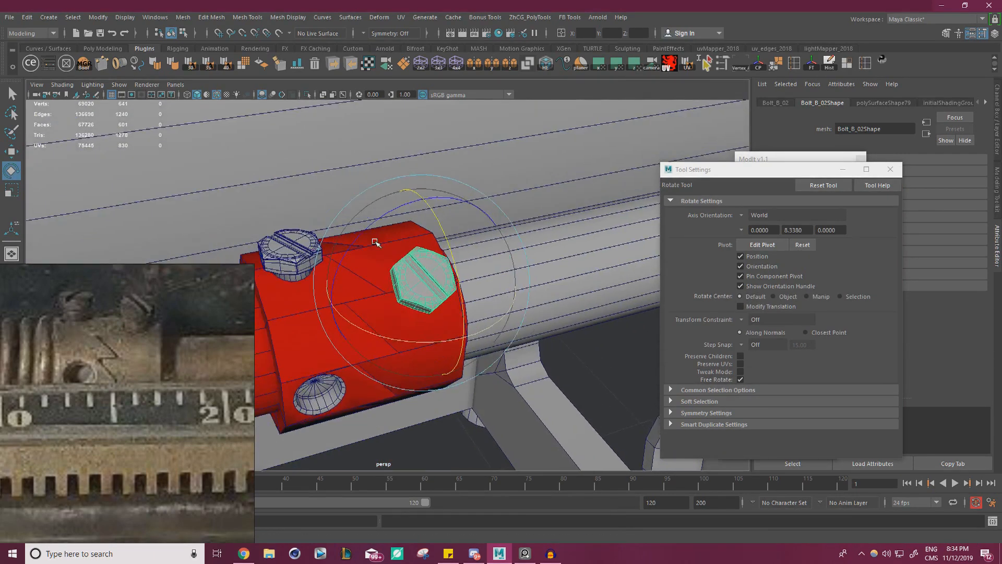
pyautogui.keyDown('alt'); pyautogui.moveTo(376, 242); pyautogui.dragTo(325, 198); pyautogui.keyUp('alt')
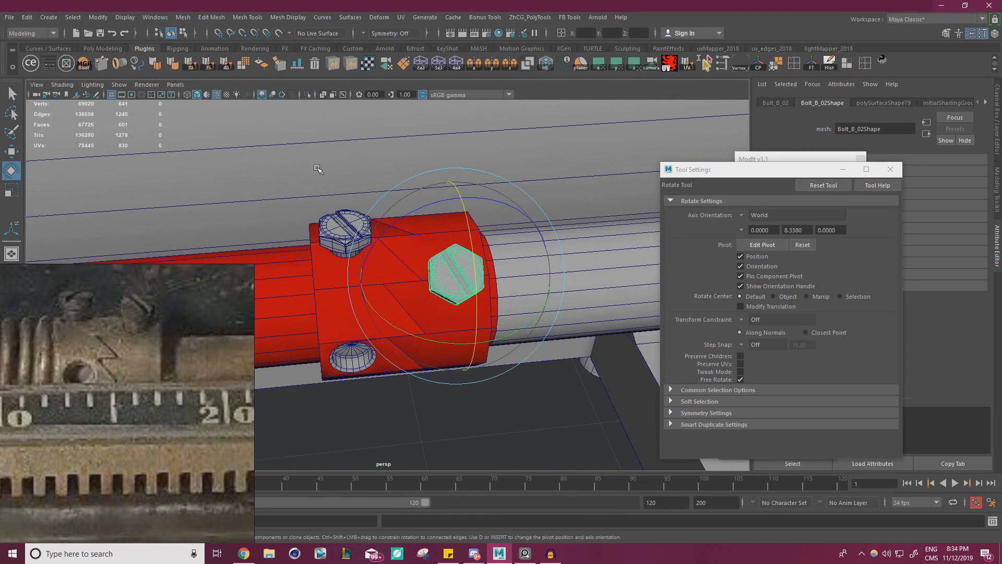
pyautogui.click(741, 215)
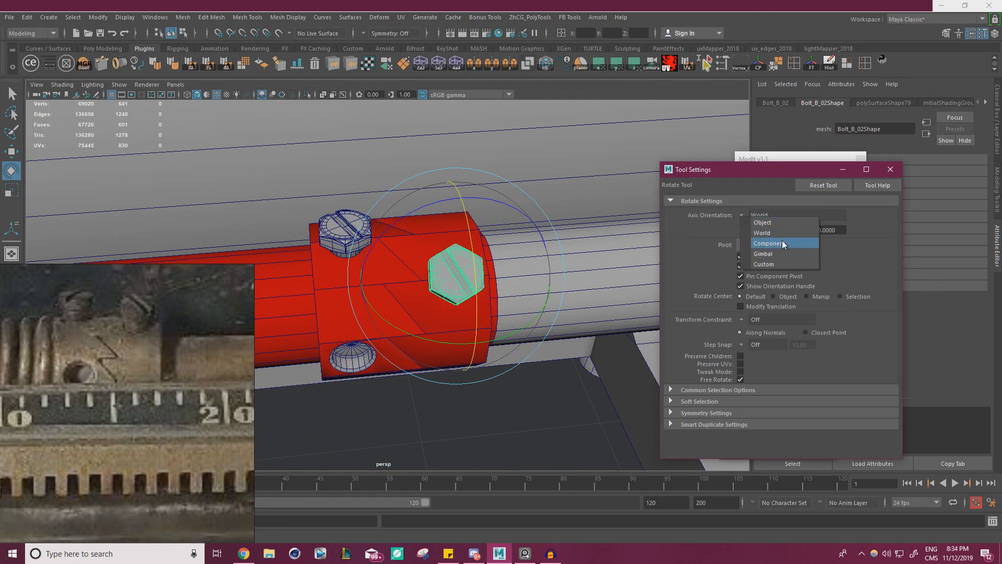
pyautogui.click(783, 221)
pyautogui.moveTo(391, 345); pyautogui.dragTo(562, 374)
pyautogui.press('w')
pyautogui.click(484, 376)
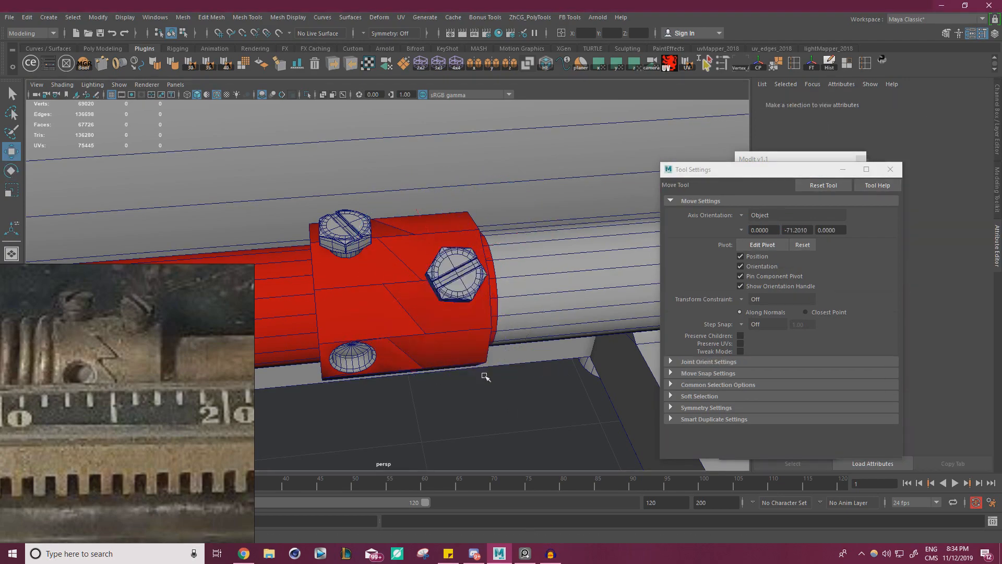
# Examine the front rod with its fitted screws from several angles and within the whole carriage.
pyautogui.keyDown('alt'); pyautogui.moveTo(483, 376); pyautogui.dragTo(384, 282); pyautogui.keyUp('alt')
pyautogui.press('[')
pyautogui.keyDown('alt'); pyautogui.moveTo(385, 282); pyautogui.dragTo(198, 295, button='right'); pyautogui.keyUp('alt')
pyautogui.keyDown('alt'); pyautogui.moveTo(366, 266); pyautogui.dragTo(463, 244); pyautogui.keyUp('alt')
pyautogui.keyDown('alt'); pyautogui.moveTo(463, 243); pyautogui.dragTo(428, 253, button='right'); pyautogui.keyUp('alt')
pyautogui.keyDown('alt'); pyautogui.moveTo(514, 308); pyautogui.dragTo(653, 315, button='right'); pyautogui.keyUp('alt')
pyautogui.moveTo(154, 330); pyautogui.dragTo(0, 330, button='right')
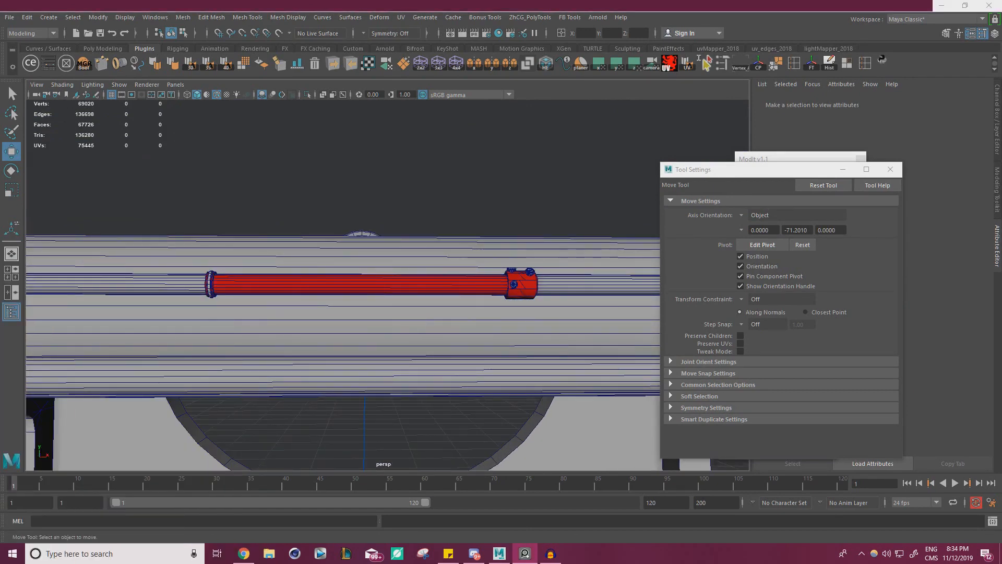
pyautogui.keyDown('alt'); pyautogui.moveTo(282, 321); pyautogui.dragTo(68, 284, button='right'); pyautogui.keyUp('alt')
pyautogui.keyDown('alt'); pyautogui.moveTo(292, 261); pyautogui.dragTo(329, 323); pyautogui.keyUp('alt')
pyautogui.keyDown('alt'); pyautogui.moveTo(329, 324); pyautogui.dragTo(369, 325, button='right'); pyautogui.keyUp('alt')
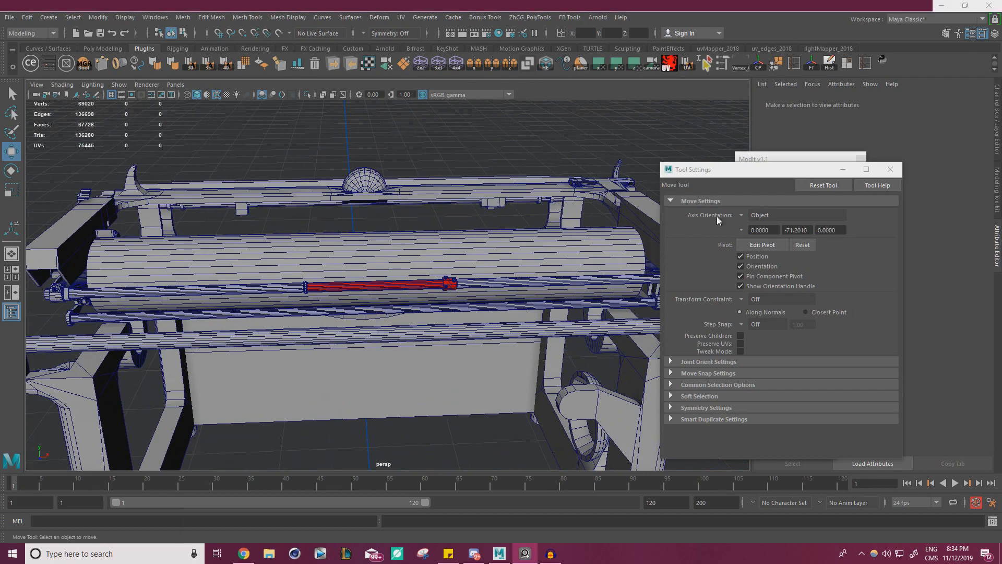
# Close the Tool Settings and ModIt windows, create a polygon helix and scale it up.
pyautogui.click(890, 169)
pyautogui.click(860, 160)
pyautogui.keyDown('alt'); pyautogui.moveTo(397, 339); pyautogui.dragTo(115, 179); pyautogui.keyUp('alt')
pyautogui.click(48, 17)
pyautogui.moveTo(81, 54)
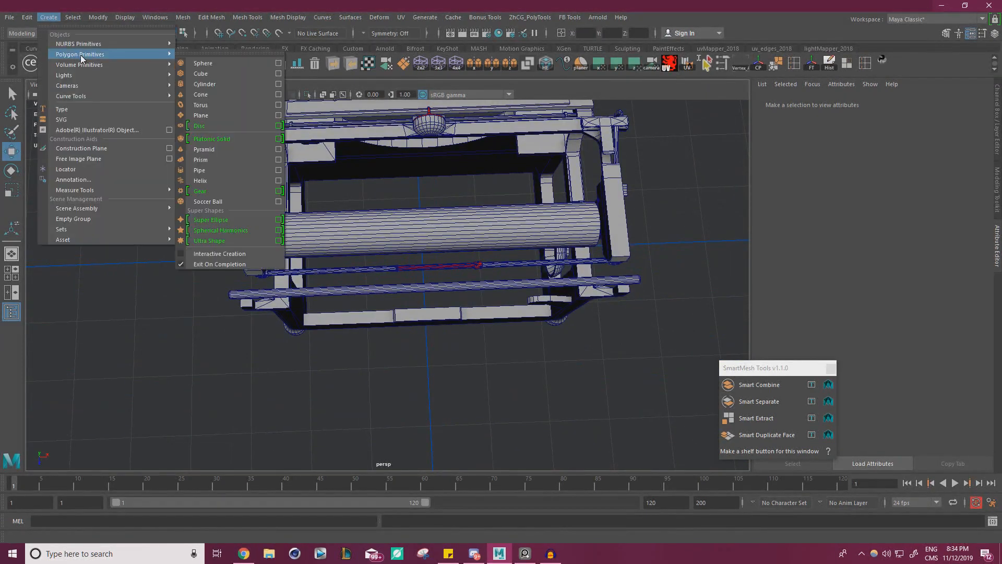
pyautogui.click(233, 178)
pyautogui.keyDown('alt'); pyautogui.moveTo(292, 386); pyautogui.dragTo(407, 342); pyautogui.keyUp('alt')
pyautogui.press('r')
pyautogui.moveTo(358, 362); pyautogui.dragTo(462, 342)
pyautogui.press('w')
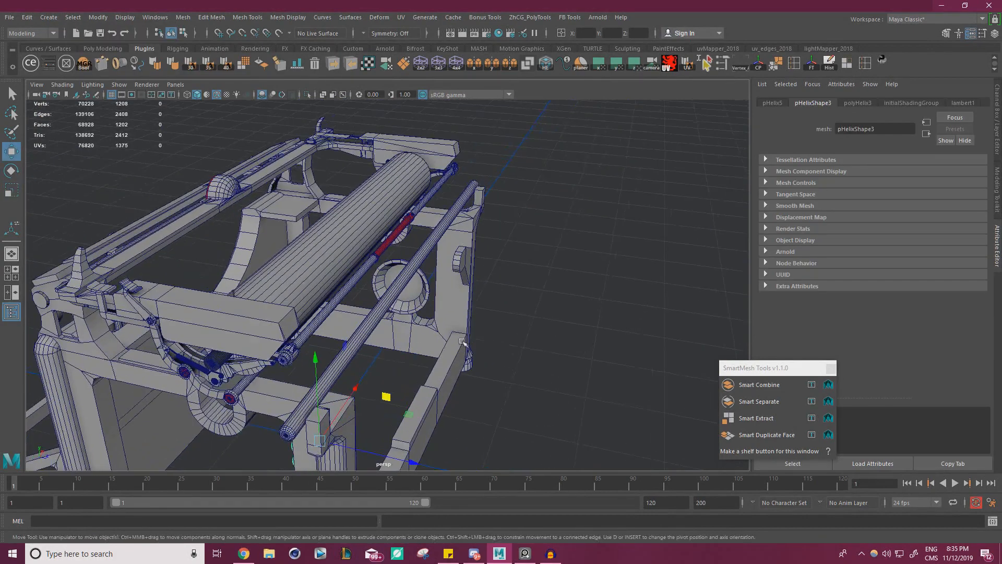
# Move the helix to the red front rod section, rotate it -90 degrees around Z and centre it on the rod.
pyautogui.moveTo(388, 399); pyautogui.dragTo(489, 313)
pyautogui.keyDown('alt'); pyautogui.moveTo(489, 313); pyautogui.dragTo(550, 321, button='right'); pyautogui.keyUp('alt')
pyautogui.press('e')
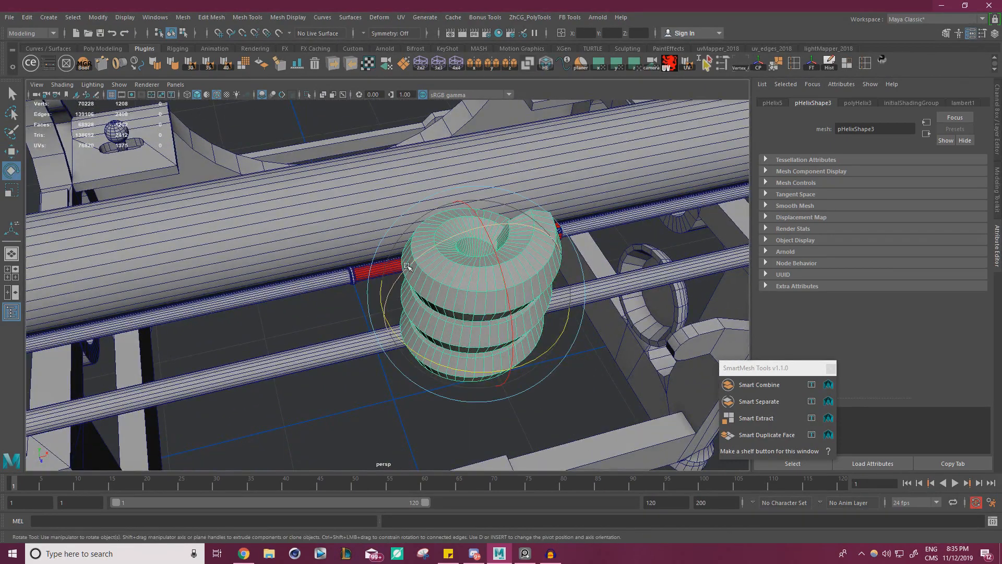
pyautogui.moveTo(409, 265); pyautogui.dragTo(339, 348)
pyautogui.press('w')
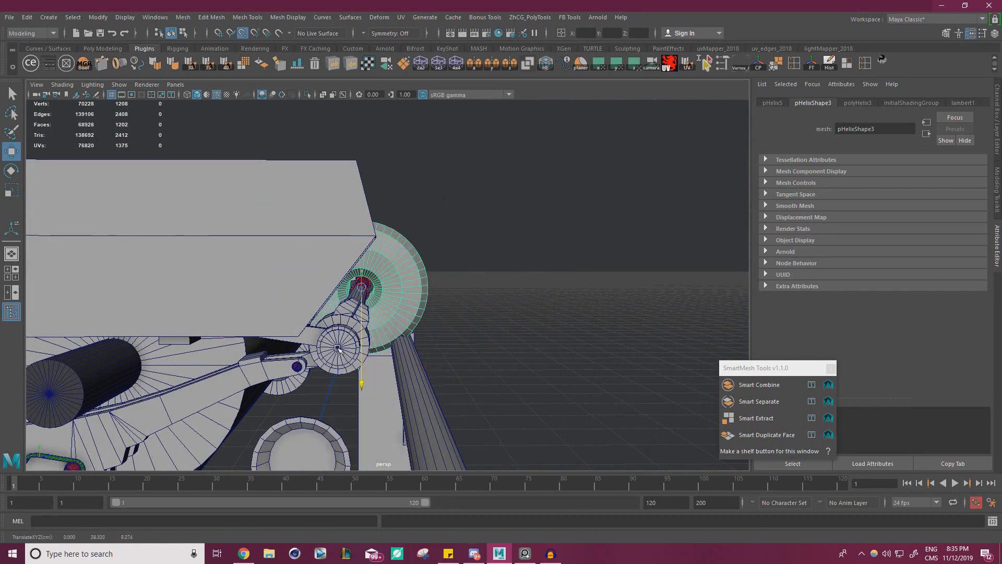
pyautogui.keyDown('alt'); pyautogui.moveTo(427, 351); pyautogui.dragTo(350, 329); pyautogui.keyUp('alt')
pyautogui.keyDown('alt'); pyautogui.moveTo(418, 313); pyautogui.dragTo(490, 308, button='right'); pyautogui.keyUp('alt')
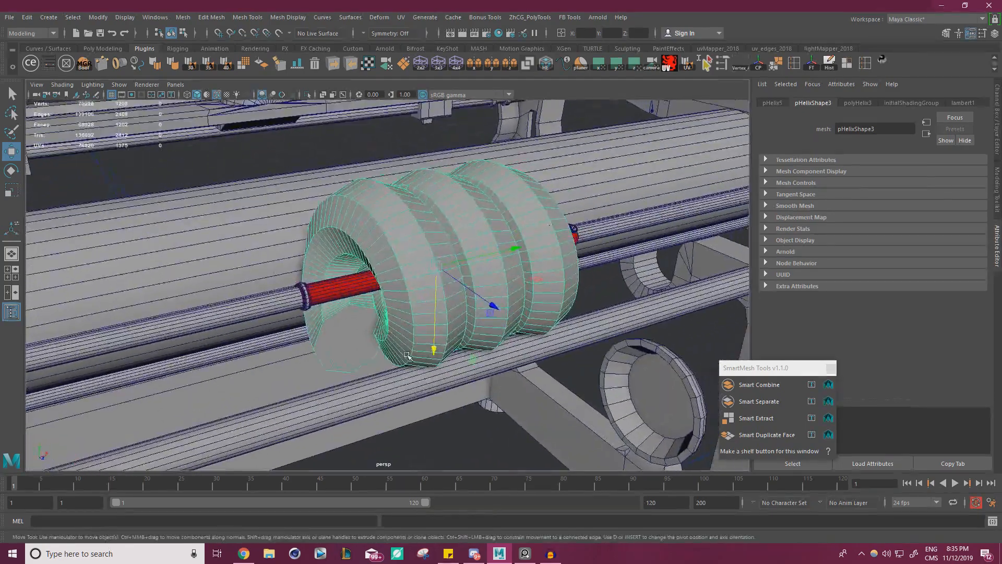
pyautogui.keyDown('alt'); pyautogui.moveTo(538, 292); pyautogui.dragTo(492, 296); pyautogui.keyUp('alt')
pyautogui.moveTo(569, 281)
pyautogui.mouseDown()
pyautogui.moveTo(393, 286)
pyautogui.moveTo(583, 283)
pyautogui.moveTo(567, 281)
pyautogui.mouseUp()
pyautogui.keyDown('alt'); pyautogui.moveTo(567, 281); pyautogui.dragTo(605, 281, button='right'); pyautogui.keyUp('alt')
# Show the helix's polyHelix input attributes and set its coils to 20.
pyautogui.click(997, 146)
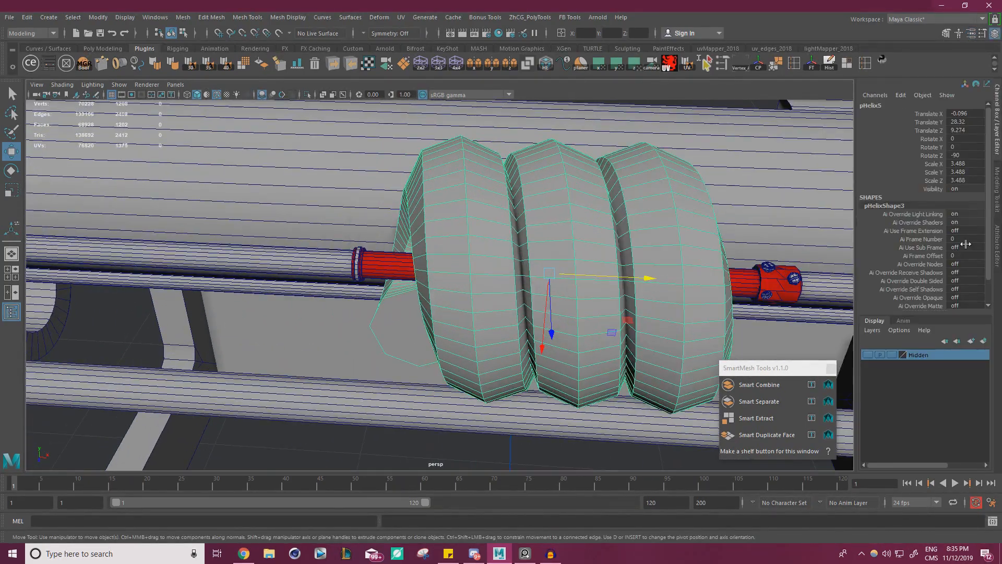
pyautogui.scroll(-1, 891, 288)
pyautogui.click(879, 297)
pyautogui.scroll(-3, 892, 282)
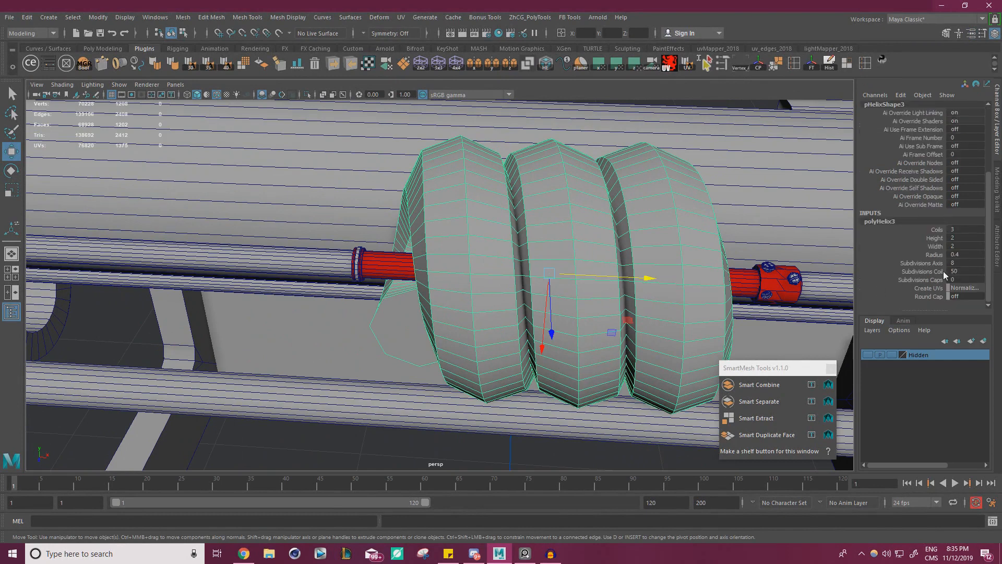
pyautogui.click(938, 230)
pyautogui.moveTo(652, 183)
pyautogui.mouseDown(button='middle')
pyautogui.moveTo(708, 180)
pyautogui.moveTo(659, 200)
pyautogui.mouseUp(button='middle')
pyautogui.click(935, 238)
pyautogui.hotkey('ctrl', 'z')
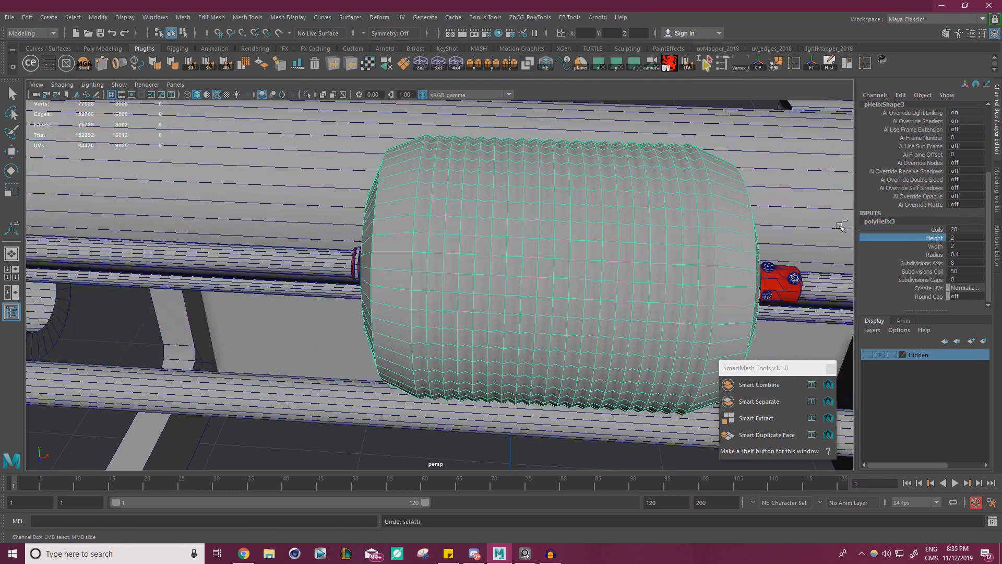
# Set the helix's width to 1.3 and its radius to 0.02.
pyautogui.click(934, 246)
pyautogui.moveTo(761, 222)
pyautogui.mouseDown(button='middle')
pyautogui.moveTo(751, 224)
pyautogui.moveTo(759, 226)
pyautogui.mouseUp(button='middle')
pyautogui.click(932, 254)
pyautogui.moveTo(850, 243); pyautogui.dragTo(814, 235, button='middle')
pyautogui.moveTo(735, 212); pyautogui.dragTo(733, 212, button='middle')
pyautogui.doubleClick(955, 254)
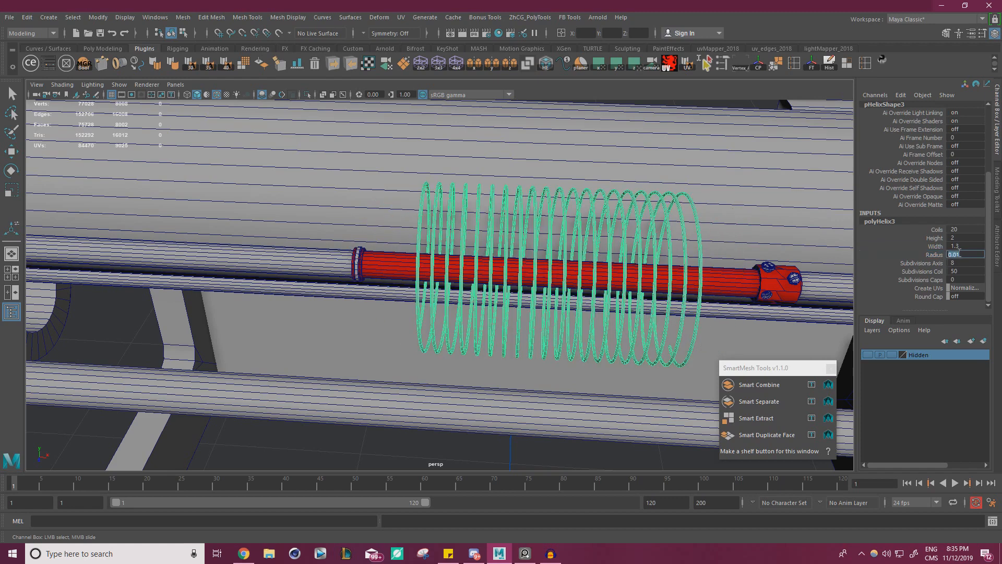
pyautogui.write('.1')
pyautogui.press('Return')
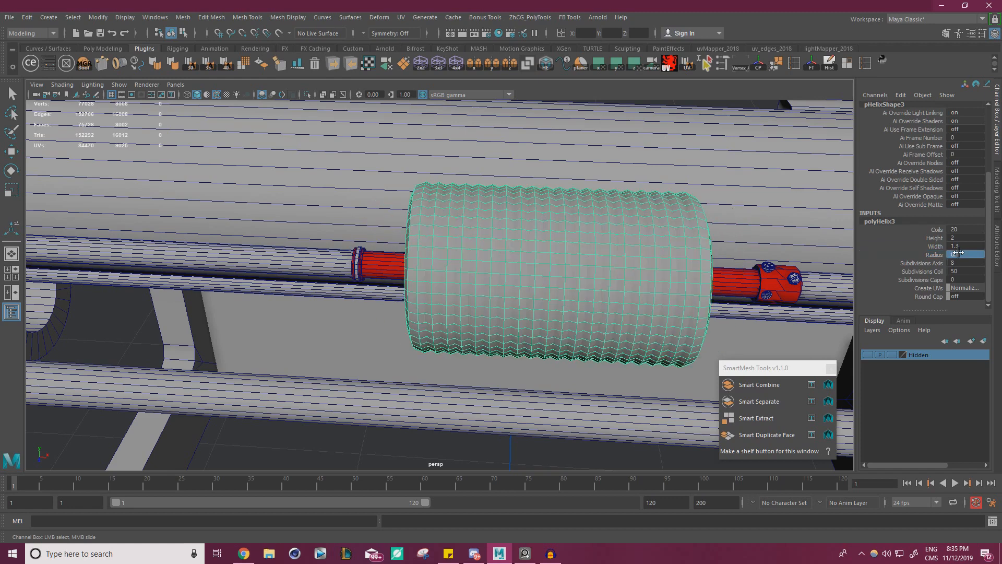
pyautogui.press('Return')
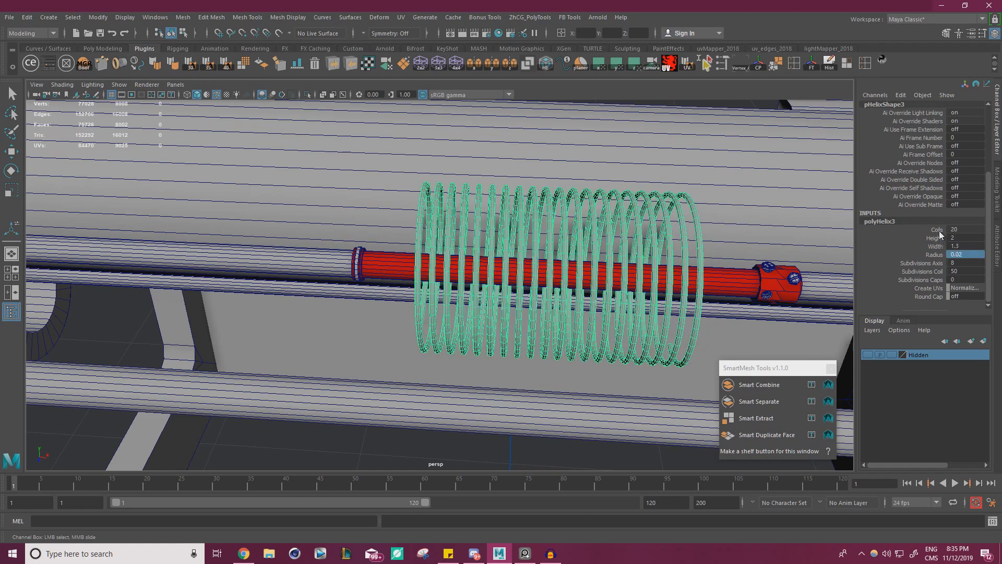
# Reduce the helix's width to 0.3 so the coils wrap closely around the red rod.
pyautogui.click(936, 246)
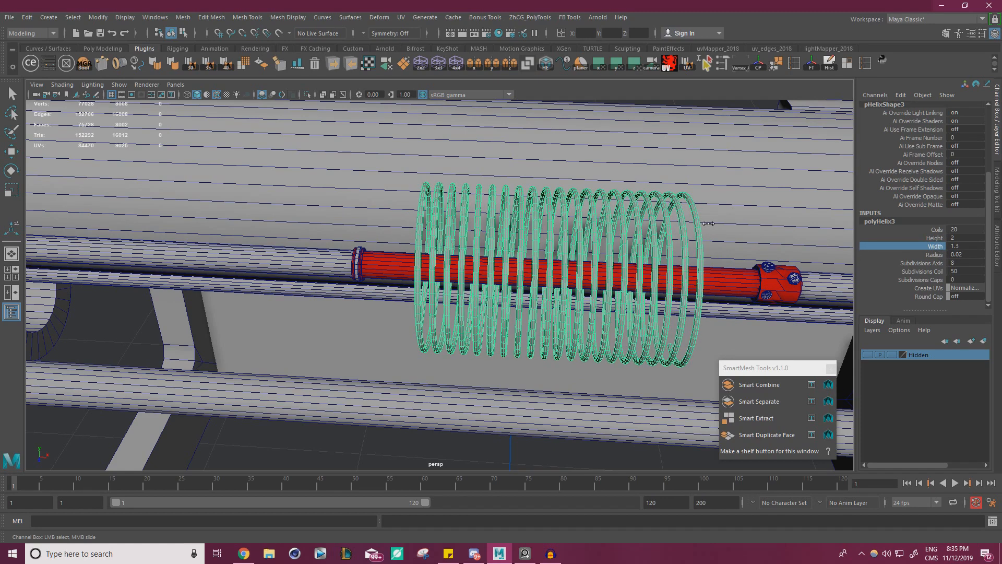
pyautogui.moveTo(709, 224)
pyautogui.mouseDown(button='middle')
pyautogui.moveTo(731, 224)
pyautogui.moveTo(702, 226)
pyautogui.mouseUp(button='middle')
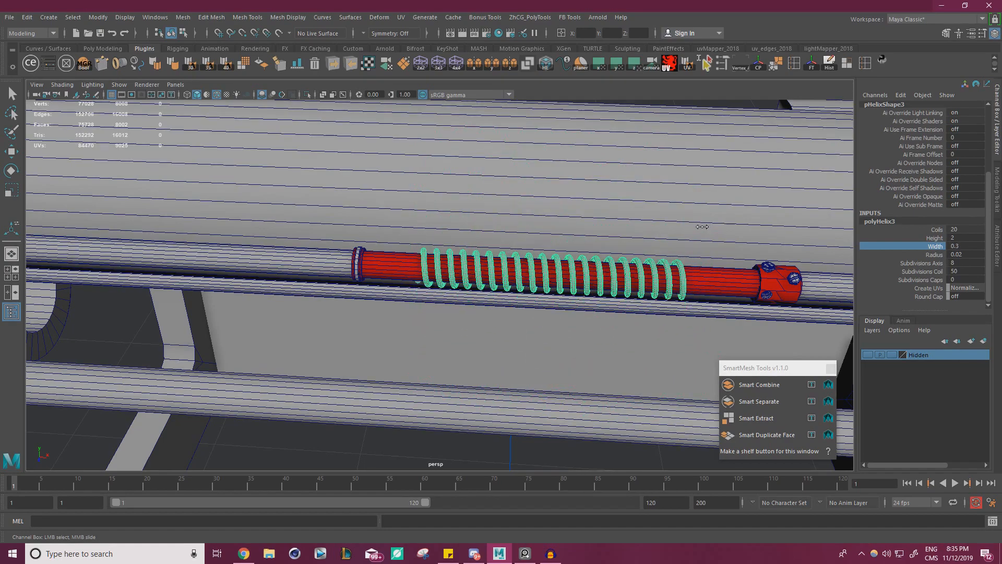
pyautogui.keyDown('alt'); pyautogui.moveTo(488, 288); pyautogui.dragTo(525, 272); pyautogui.keyUp('alt')
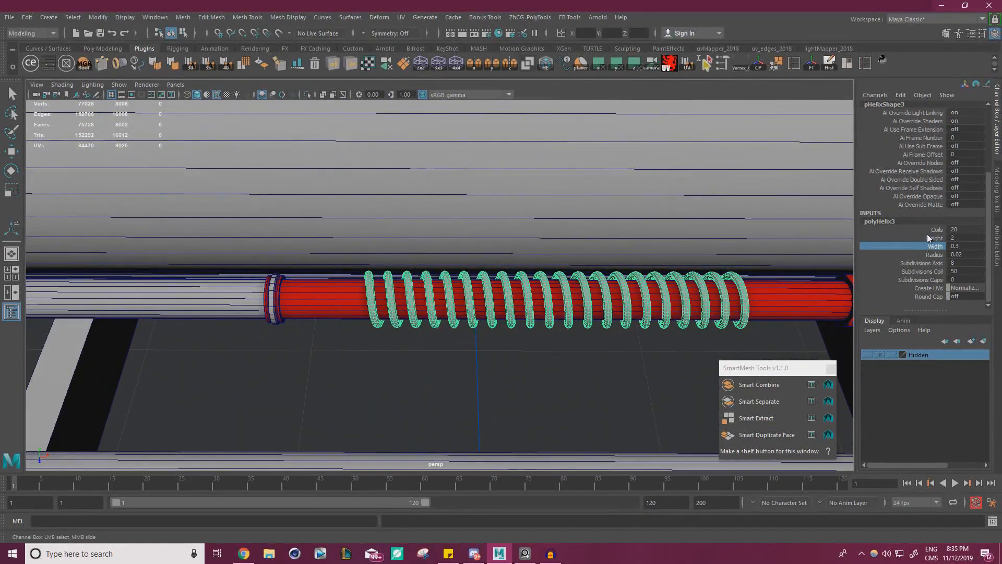
# Set the helix's coils to 40 and stretch its height to 2.8 along the red rod section.
pyautogui.click(956, 229)
pyautogui.write('40')
pyautogui.press('Return')
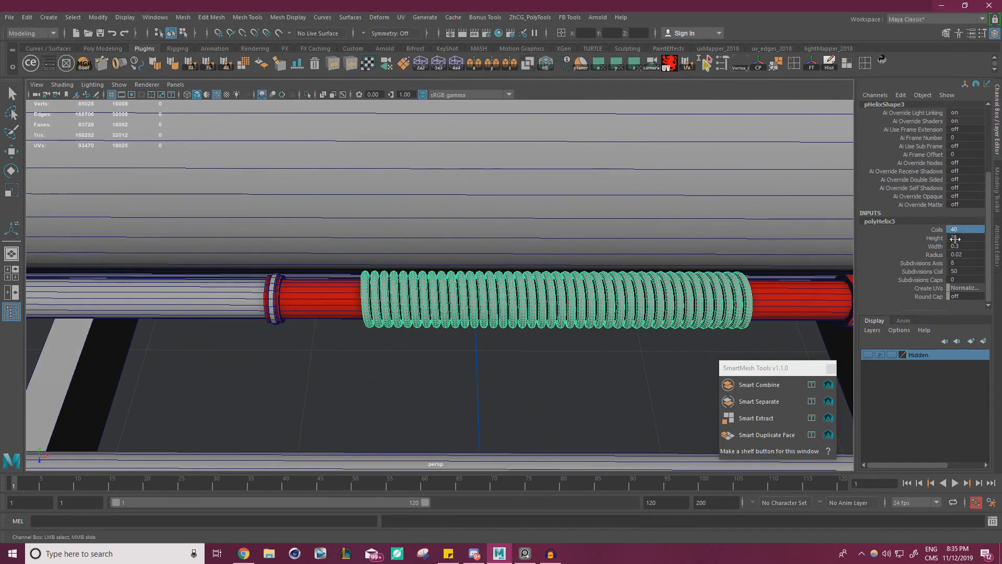
pyautogui.click(934, 238)
pyautogui.moveTo(821, 226); pyautogui.dragTo(751, 213, button='middle')
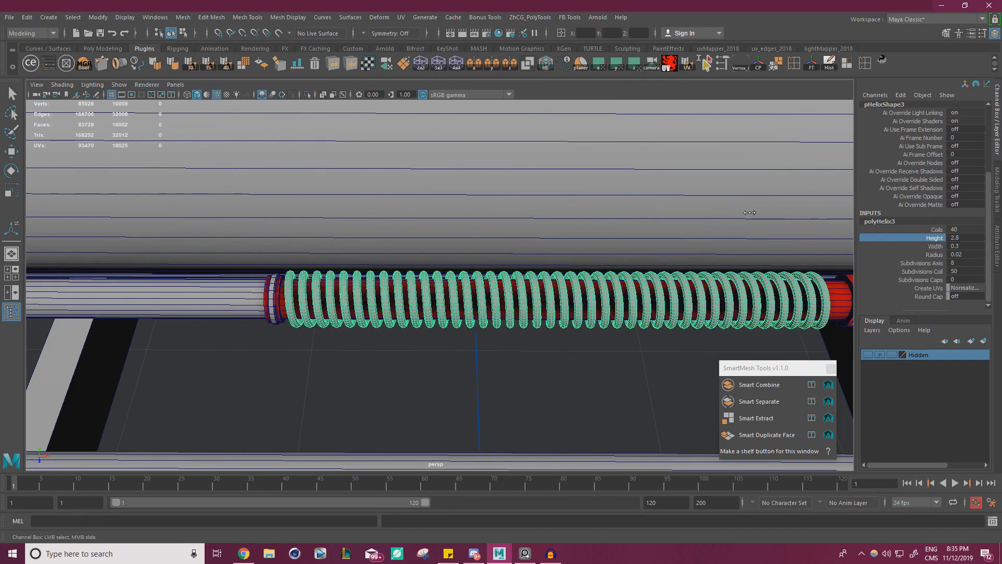
# Slide the helix along the red rod toward the screw sleeve and set its height to 3.
pyautogui.keyDown('alt'); pyautogui.moveTo(679, 267); pyautogui.dragTo(597, 240, button='middle'); pyautogui.keyUp('alt')
pyautogui.press('w')
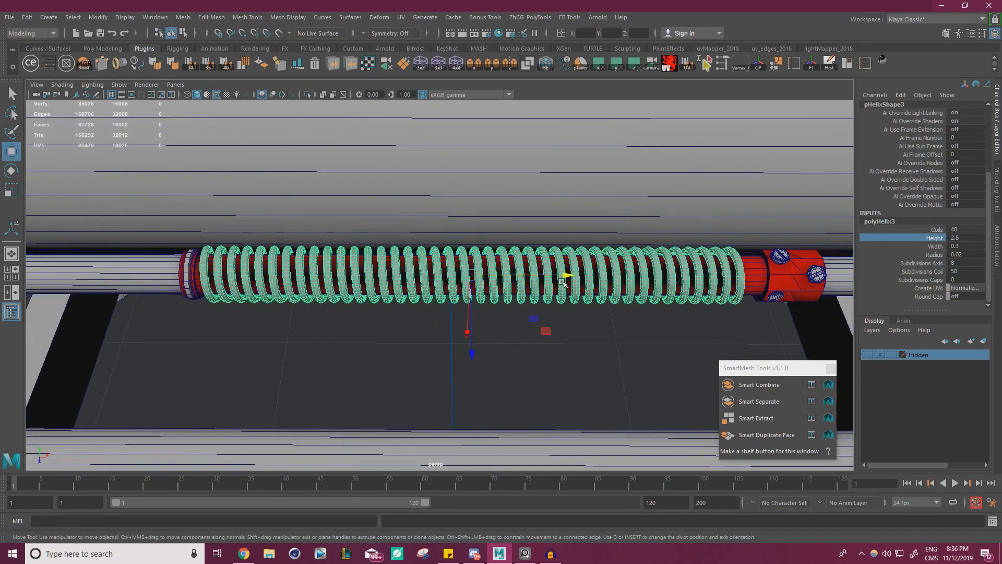
pyautogui.moveTo(566, 274); pyautogui.dragTo(579, 274)
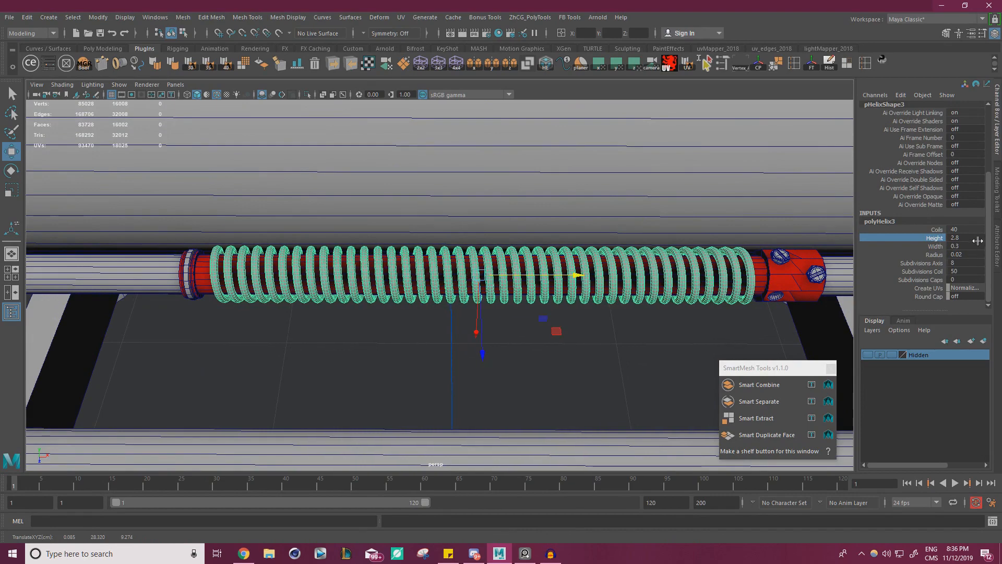
pyautogui.doubleClick(977, 238)
pyautogui.press('Return')
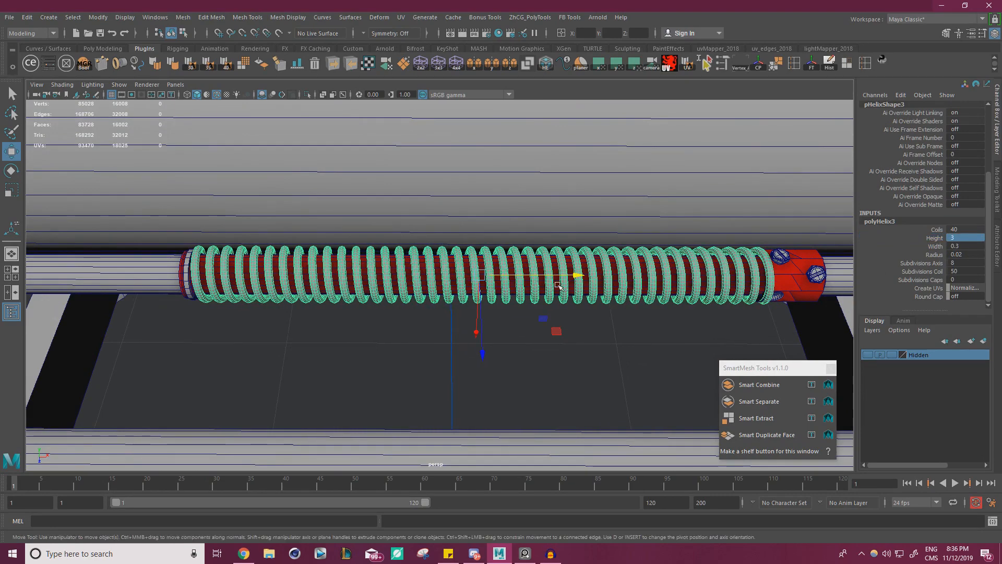
# Set the helix's height to 2.9 and nudge it along the rod to fit between the ring and the screw sleeve.
pyautogui.keyDown('alt'); pyautogui.moveTo(483, 229); pyautogui.dragTo(511, 282); pyautogui.keyUp('alt')
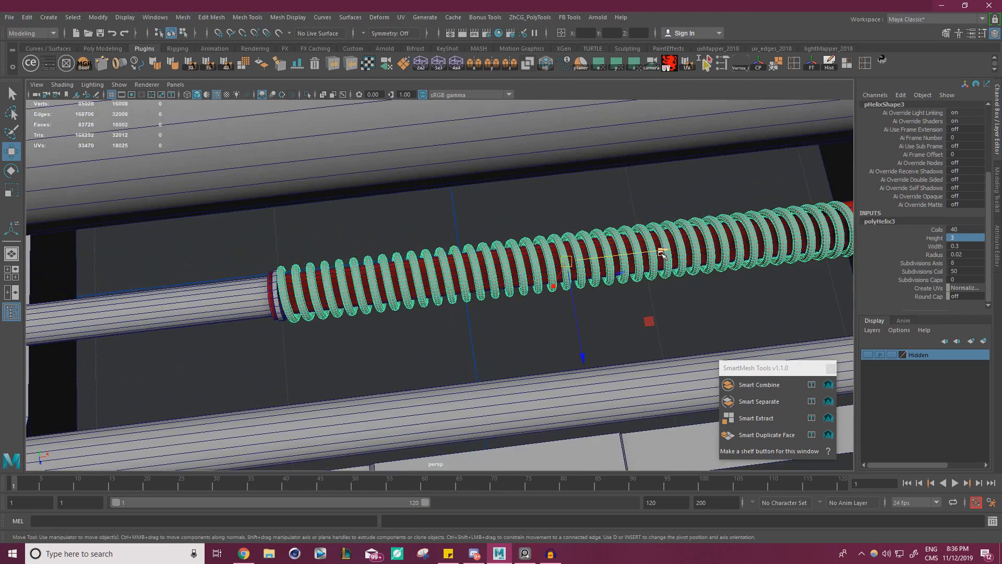
pyautogui.keyDown('alt'); pyautogui.moveTo(662, 255); pyautogui.dragTo(518, 247, button='middle'); pyautogui.keyUp('alt')
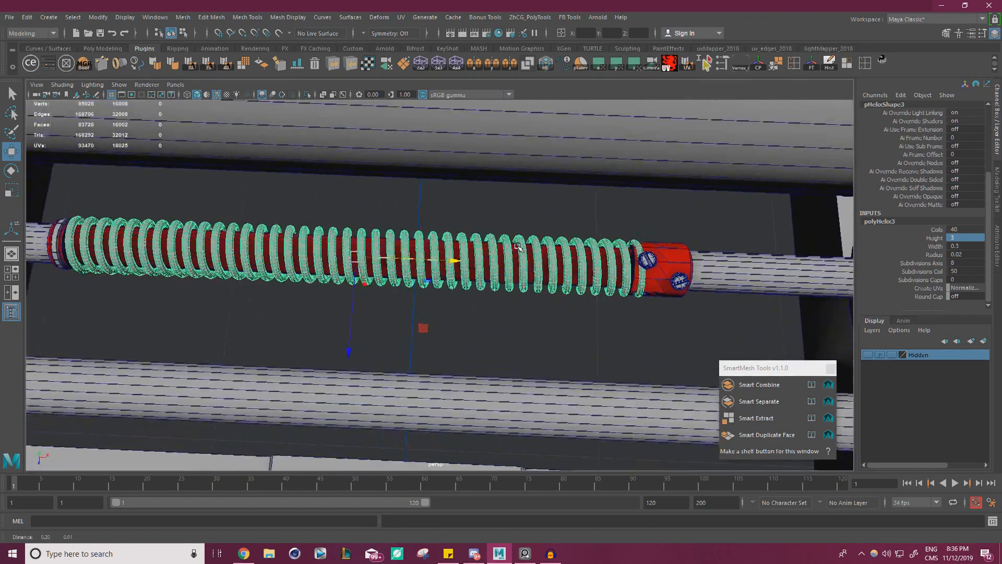
pyautogui.keyDown('alt'); pyautogui.moveTo(519, 247); pyautogui.dragTo(543, 247); pyautogui.keyUp('alt')
pyautogui.scroll(-2, 543, 247)
pyautogui.keyDown('alt'); pyautogui.moveTo(543, 248); pyautogui.dragTo(587, 249, button='middle'); pyautogui.keyUp('alt')
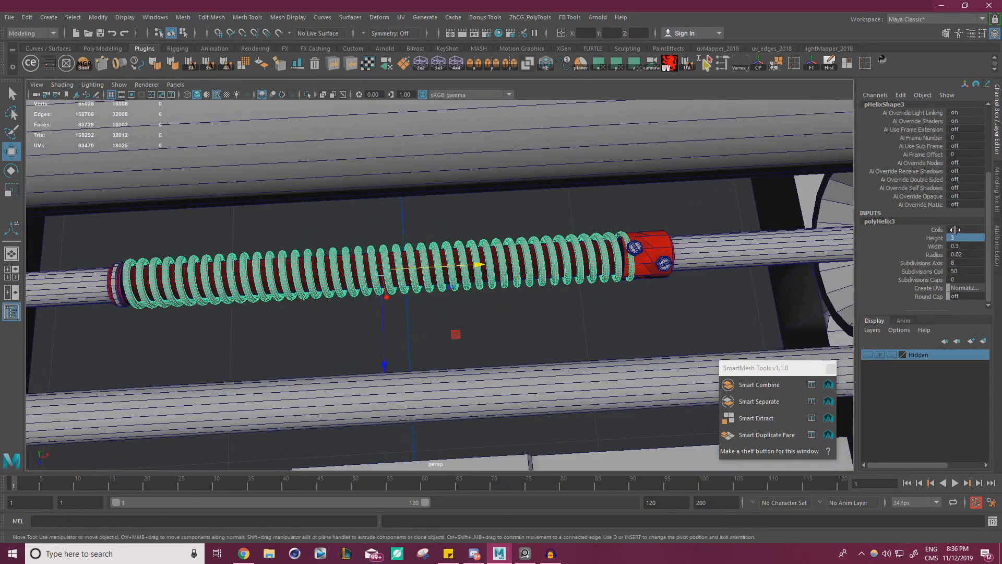
pyautogui.press('Return')
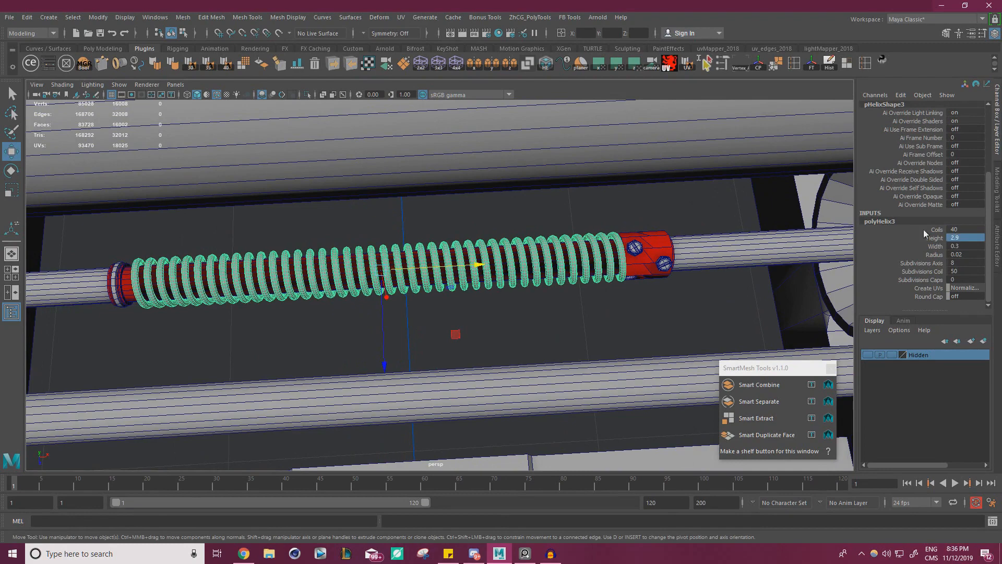
pyautogui.keyDown('alt'); pyautogui.moveTo(502, 236); pyautogui.dragTo(567, 240, button='middle'); pyautogui.keyUp('alt')
pyautogui.moveTo(541, 267); pyautogui.dragTo(537, 268)
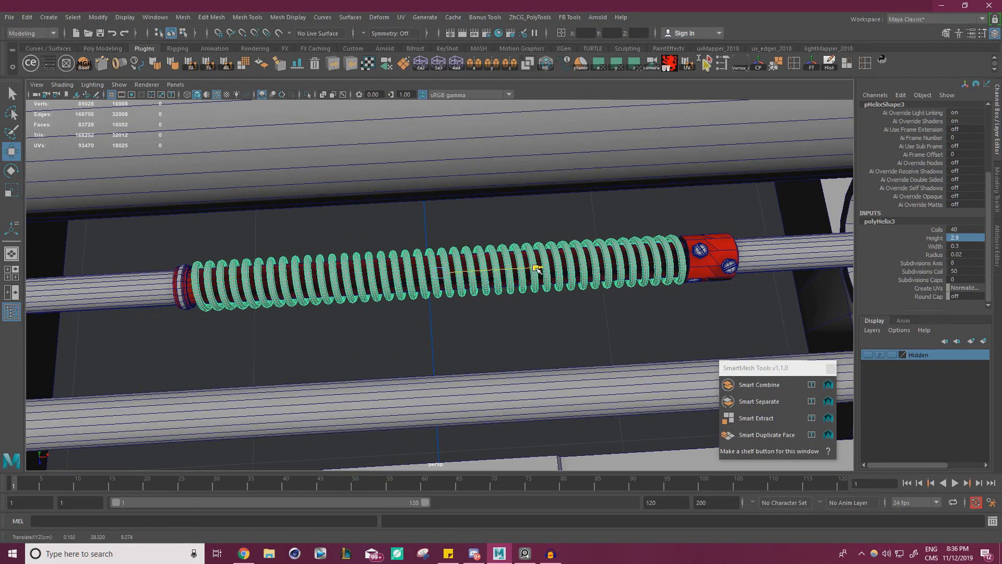
# Set the helix's coils to 55 and compare the coil density with the spring in the reference photo.
pyautogui.keyDown('alt'); pyautogui.moveTo(429, 274); pyautogui.dragTo(428, 215); pyautogui.keyUp('alt')
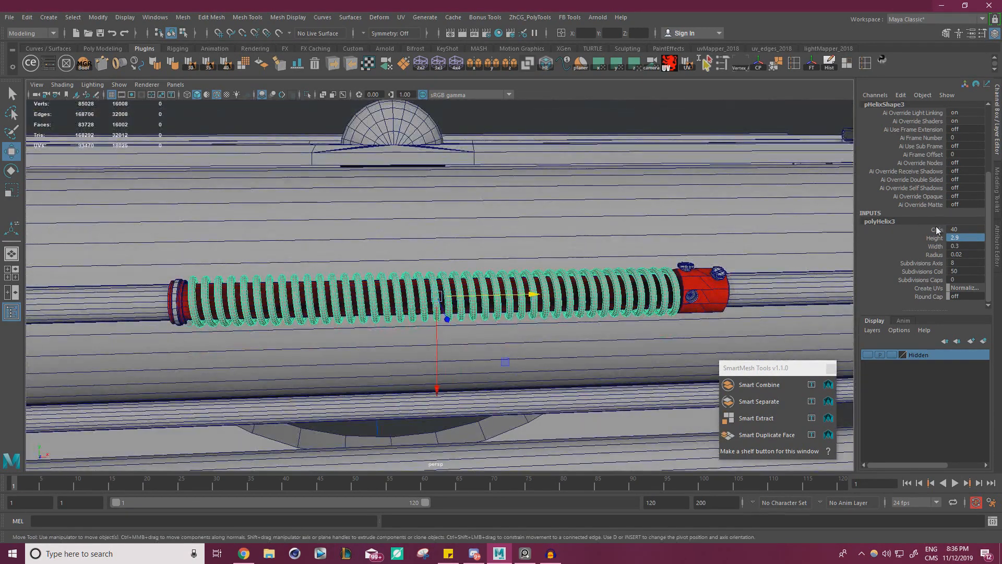
pyautogui.click(957, 229)
pyautogui.write('50')
pyautogui.press('Return')
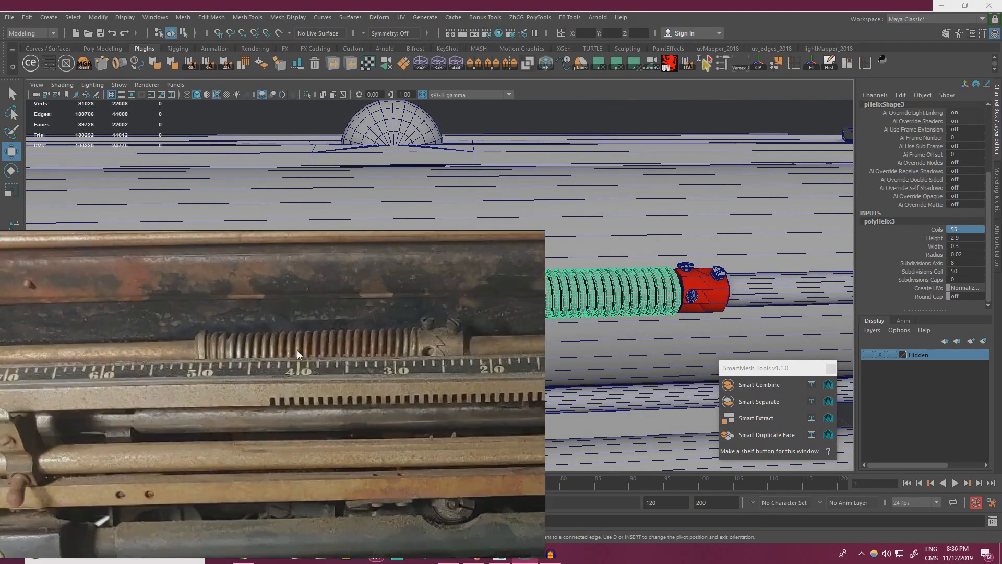
pyautogui.hotkey('alt', 'Tab')
# Examine the spring's fit around the rod from both ends and from a distance, leaving it deselected.
pyautogui.keyDown('alt'); pyautogui.moveTo(286, 308); pyautogui.dragTo(374, 282); pyautogui.keyUp('alt')
pyautogui.scroll(3, 375, 282)
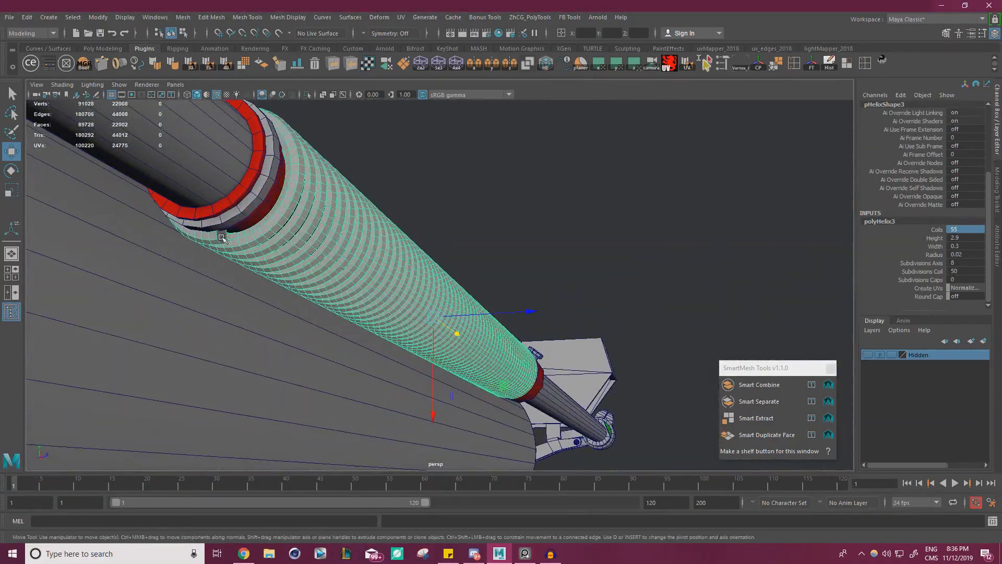
pyautogui.keyDown('alt'); pyautogui.moveTo(222, 237); pyautogui.dragTo(685, 500); pyautogui.keyUp('alt')
pyautogui.press('e')
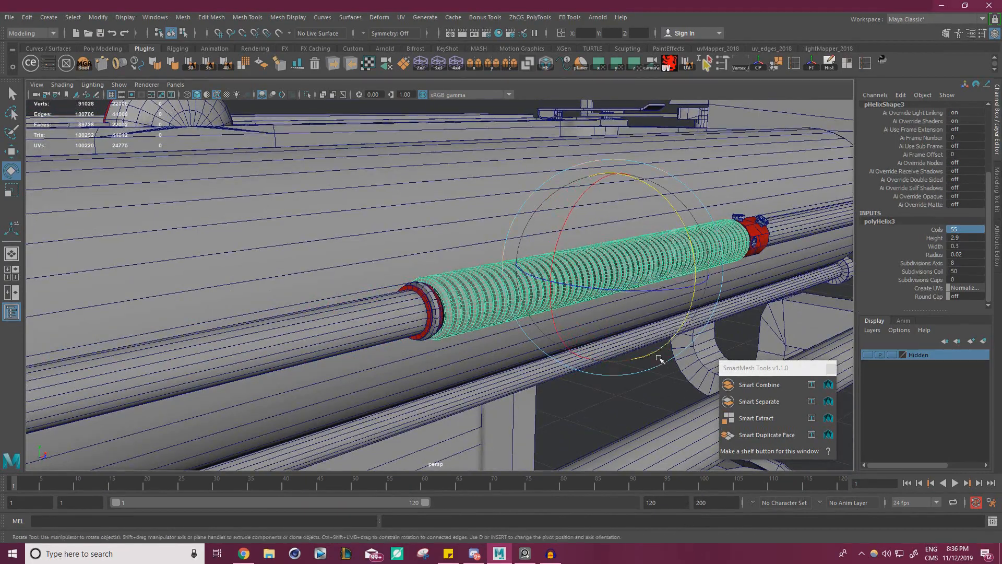
pyautogui.keyDown('alt'); pyautogui.moveTo(660, 358); pyautogui.dragTo(266, 308); pyautogui.keyUp('alt')
pyautogui.keyDown('alt'); pyautogui.moveTo(550, 326); pyautogui.dragTo(440, 313, button='right'); pyautogui.keyUp('alt')
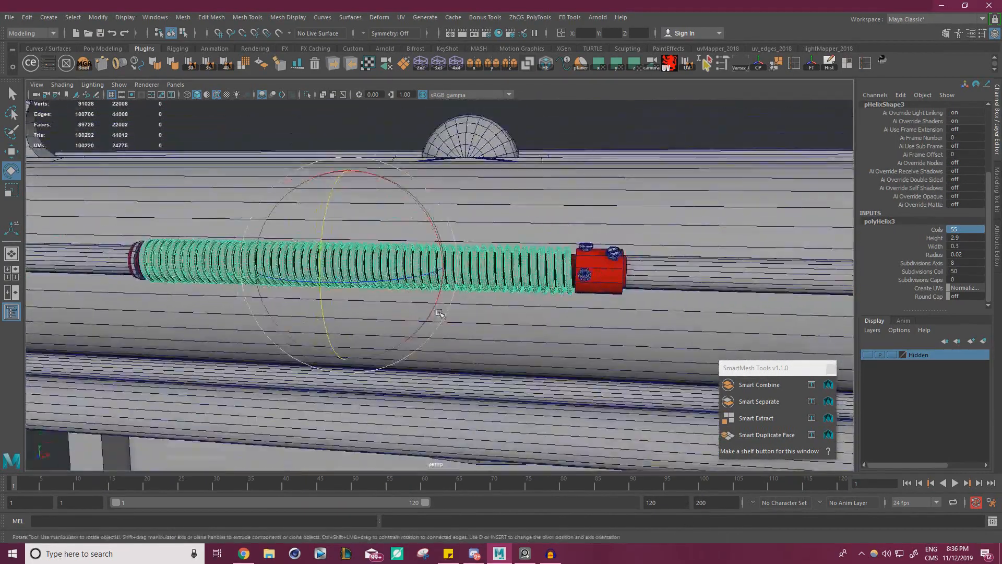
pyautogui.keyDown('alt'); pyautogui.moveTo(440, 313); pyautogui.dragTo(585, 301); pyautogui.keyUp('alt')
pyautogui.press('w')
pyautogui.keyDown('alt'); pyautogui.moveTo(600, 302); pyautogui.dragTo(543, 285, button='middle'); pyautogui.keyUp('alt')
pyautogui.keyDown('alt'); pyautogui.moveTo(543, 285); pyautogui.dragTo(452, 257); pyautogui.keyUp('alt')
pyautogui.press('e')
pyautogui.scroll(-4, 461, 280)
pyautogui.click(484, 183)
pyautogui.keyDown('alt'); pyautogui.moveTo(488, 189); pyautogui.dragTo(487, 231); pyautogui.keyUp('alt')
pyautogui.keyDown('alt'); pyautogui.moveTo(486, 230); pyautogui.dragTo(216, 235, button='right'); pyautogui.keyUp('alt')
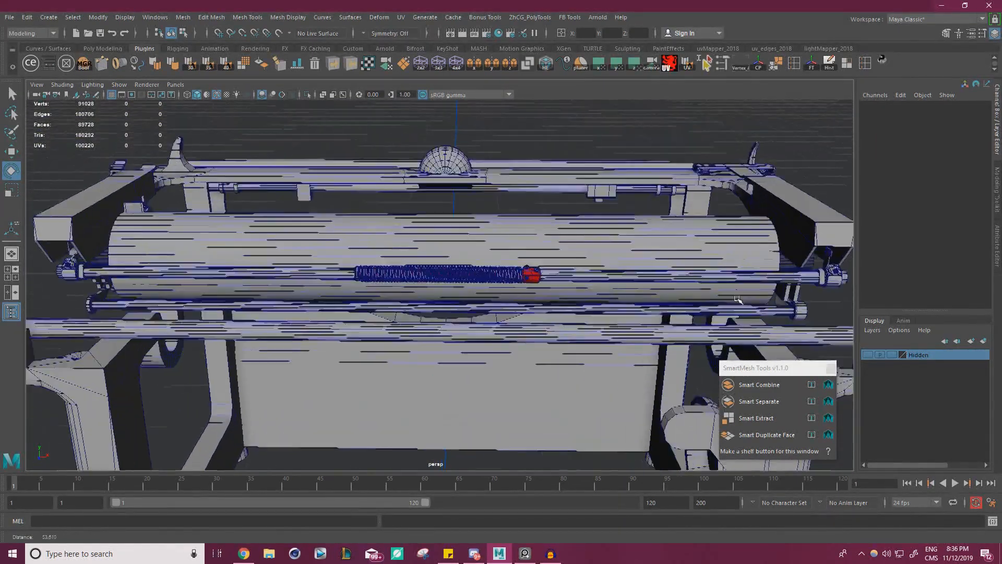
# Select the outer end vertices of the red screw sleeve and move them outward along the rod to lengthen it.
pyautogui.keyDown('alt'); pyautogui.moveTo(504, 297); pyautogui.dragTo(651, 310, button='right'); pyautogui.keyUp('alt')
pyautogui.keyDown('alt'); pyautogui.moveTo(622, 266); pyautogui.dragTo(519, 264, button='middle'); pyautogui.keyUp('alt')
pyautogui.keyDown('alt'); pyautogui.moveTo(518, 264); pyautogui.dragTo(687, 282, button='right'); pyautogui.keyUp('alt')
pyautogui.keyDown('alt'); pyautogui.moveTo(668, 256); pyautogui.dragTo(518, 264, button='middle'); pyautogui.keyUp('alt')
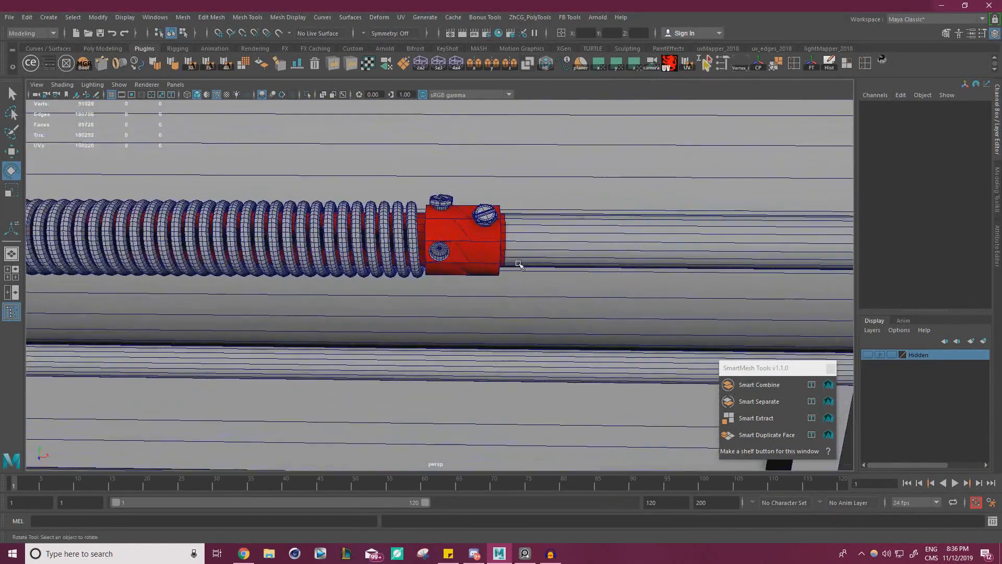
pyautogui.keyDown('alt'); pyautogui.moveTo(519, 265); pyautogui.dragTo(537, 284, button='right'); pyautogui.keyUp('alt')
pyautogui.click(510, 261)
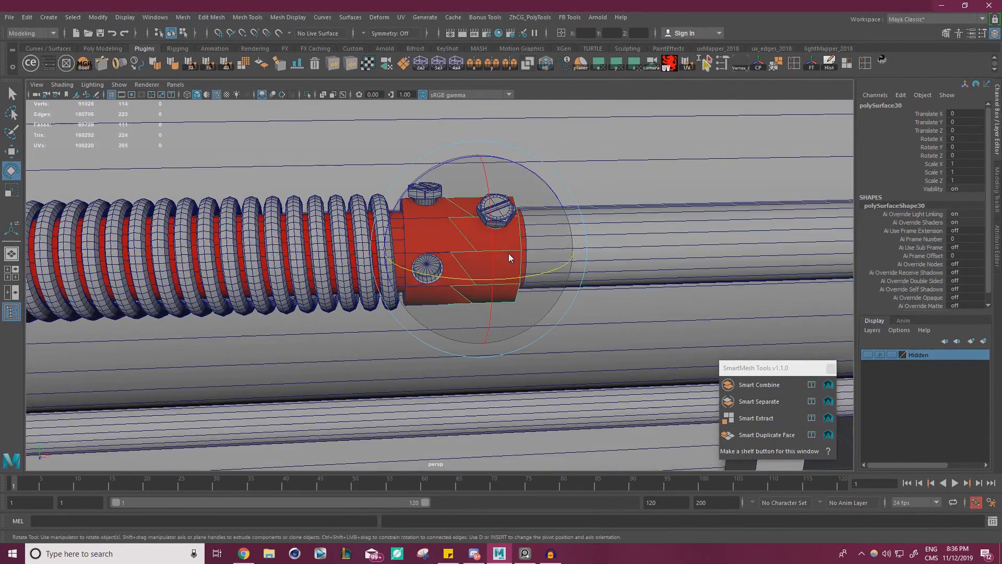
pyautogui.click(559, 333)
pyautogui.keyDown('alt'); pyautogui.moveTo(525, 326); pyautogui.dragTo(561, 308, button='middle'); pyautogui.keyUp('alt')
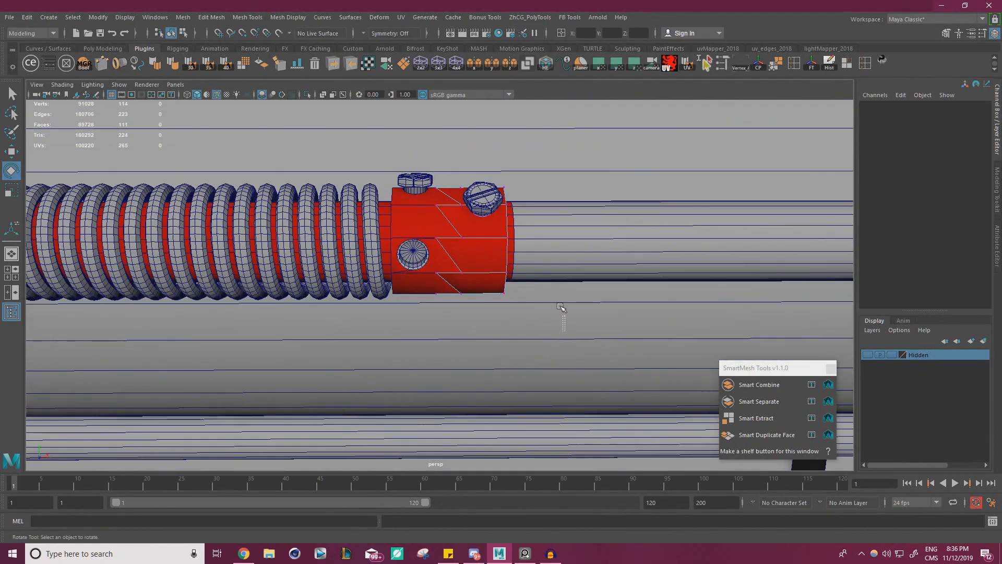
pyautogui.moveTo(496, 169); pyautogui.dragTo(495, 169)
pyautogui.keyDown('alt'); pyautogui.moveTo(511, 185); pyautogui.dragTo(478, 188, button='middle'); pyautogui.keyUp('alt')
pyautogui.moveTo(479, 188)
pyautogui.keyDown('alt'); pyautogui.mouseDown()
pyautogui.moveTo(470, 193)
pyautogui.moveTo(486, 193)
pyautogui.mouseUp(); pyautogui.keyUp('alt')
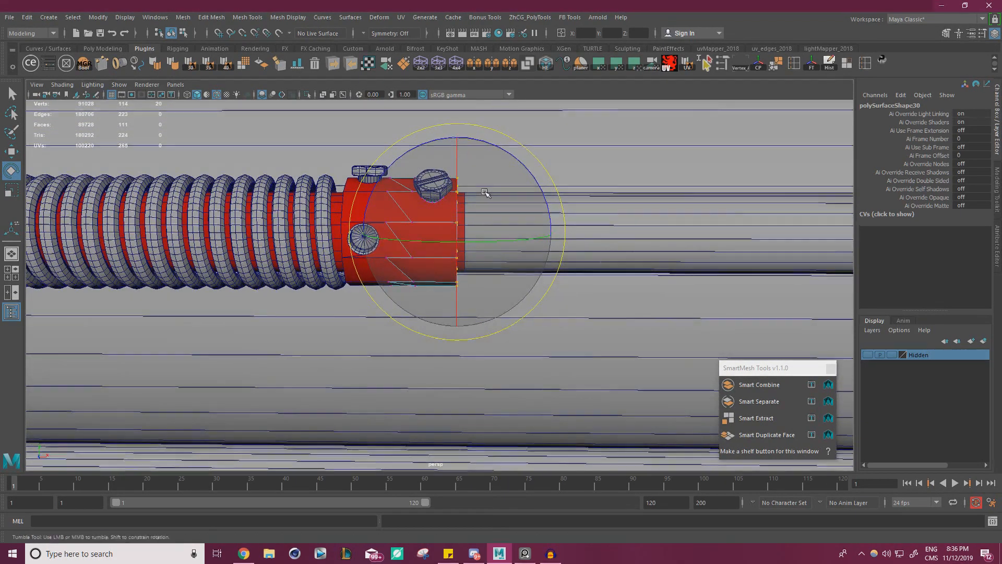
pyautogui.keyDown('alt'); pyautogui.moveTo(485, 193); pyautogui.dragTo(488, 187, button='middle'); pyautogui.keyUp('alt')
pyautogui.press('w')
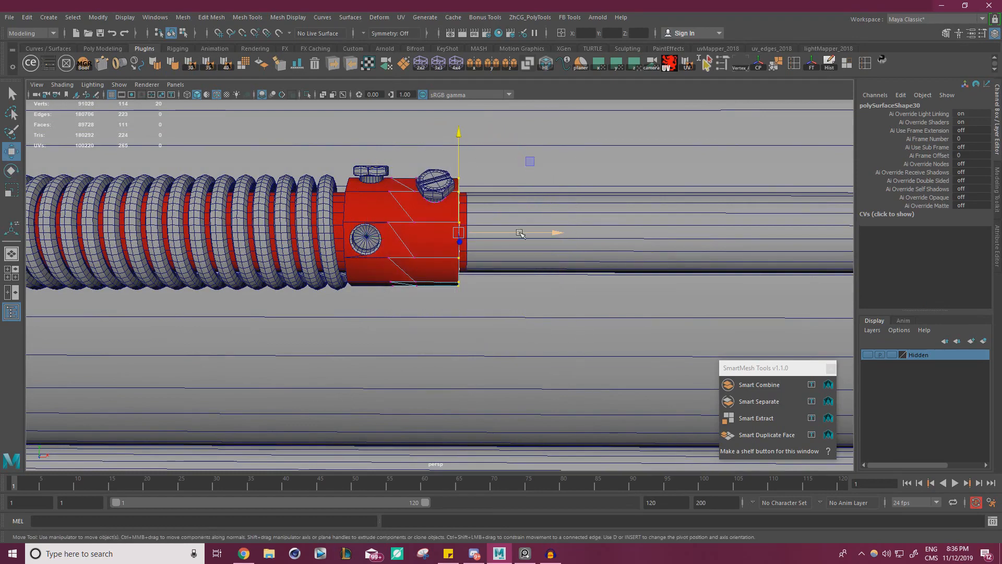
pyautogui.moveTo(530, 232); pyautogui.dragTo(543, 231)
# Leave vertex editing on the sleeve and examine the spring and rod against the whole carriage from several angles.
pyautogui.keyDown('alt'); pyautogui.moveTo(549, 222); pyautogui.dragTo(311, 229, button='right'); pyautogui.keyUp('alt')
pyautogui.keyDown('alt'); pyautogui.moveTo(310, 229); pyautogui.dragTo(355, 223, button='middle'); pyautogui.keyUp('alt')
pyautogui.keyDown('alt'); pyautogui.moveTo(355, 224); pyautogui.dragTo(327, 229, button='right'); pyautogui.keyUp('alt')
pyautogui.keyDown('alt'); pyautogui.moveTo(470, 251); pyautogui.dragTo(436, 259, button='right'); pyautogui.keyUp('alt')
pyautogui.keyDown('alt'); pyautogui.moveTo(436, 259); pyautogui.dragTo(397, 287); pyautogui.keyUp('alt')
pyautogui.keyDown('alt'); pyautogui.moveTo(397, 287); pyautogui.dragTo(334, 292, button='right'); pyautogui.keyUp('alt')
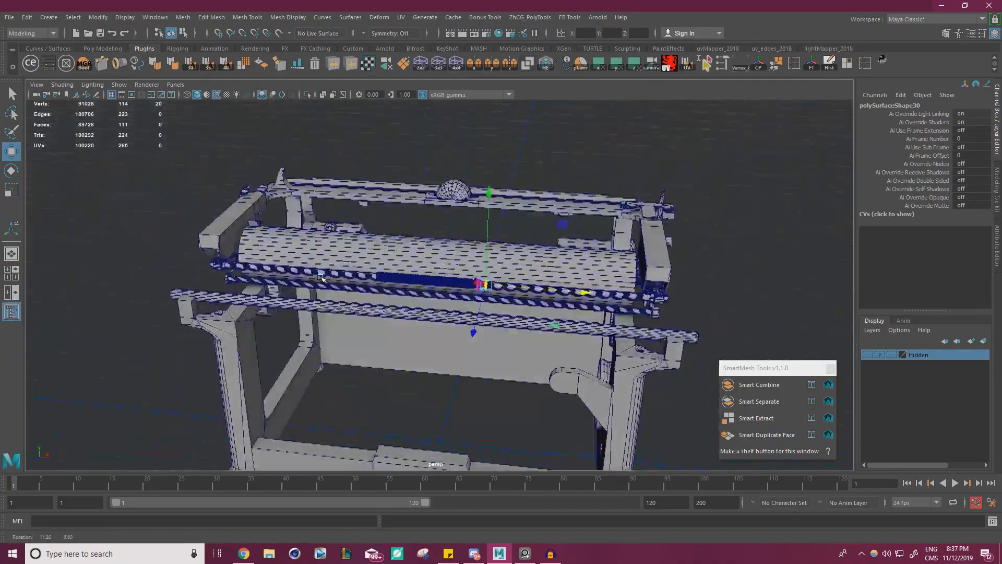
pyautogui.keyDown('alt'); pyautogui.moveTo(334, 292); pyautogui.dragTo(389, 300); pyautogui.keyUp('alt')
pyautogui.keyDown('alt'); pyautogui.moveTo(390, 300); pyautogui.dragTo(605, 300, button='right'); pyautogui.keyUp('alt')
pyautogui.moveTo(468, 274); pyautogui.dragTo(517, 236, button='right')
pyautogui.click(485, 329)
pyautogui.keyDown('alt'); pyautogui.moveTo(486, 329); pyautogui.dragTo(428, 308, button='right'); pyautogui.keyUp('alt')
pyautogui.keyDown('alt'); pyautogui.moveTo(428, 308); pyautogui.dragTo(475, 279); pyautogui.keyUp('alt')
pyautogui.keyDown('alt'); pyautogui.moveTo(475, 279); pyautogui.dragTo(407, 287, button='right'); pyautogui.keyUp('alt')
pyautogui.moveTo(407, 287)
pyautogui.keyDown('alt'); pyautogui.mouseDown()
pyautogui.moveTo(171, 292)
pyautogui.moveTo(398, 300)
pyautogui.mouseUp(); pyautogui.keyUp('alt')
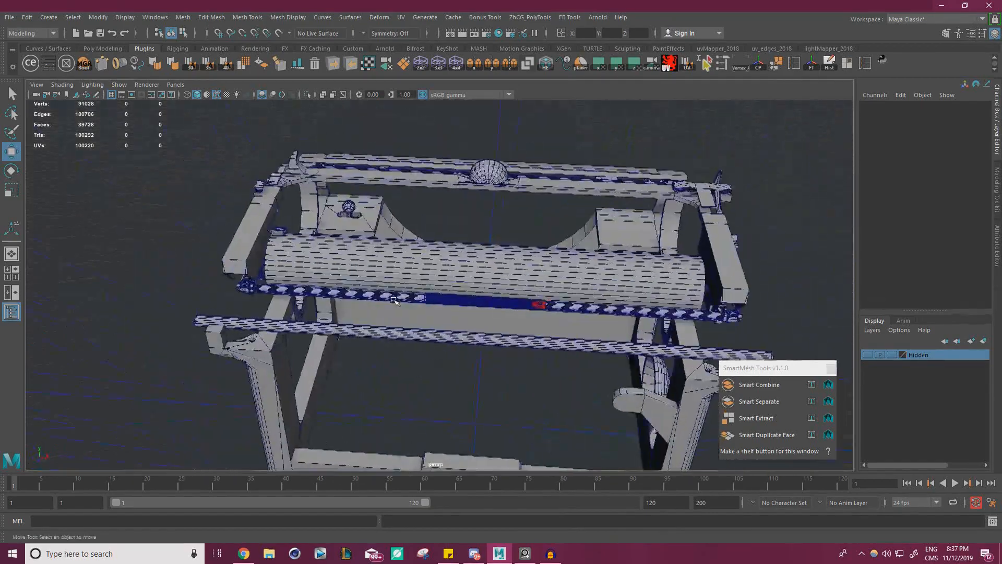
# Select the coil spring and lower its Subdivisions Coil to 16.
pyautogui.keyDown('alt'); pyautogui.moveTo(399, 299); pyautogui.dragTo(681, 363, button='right'); pyautogui.keyUp('alt')
pyautogui.click(414, 346)
pyautogui.keyDown('alt'); pyautogui.moveTo(467, 341); pyautogui.dragTo(460, 290); pyautogui.keyUp('alt')
pyautogui.scroll(-2, 910, 263)
pyautogui.click(882, 297)
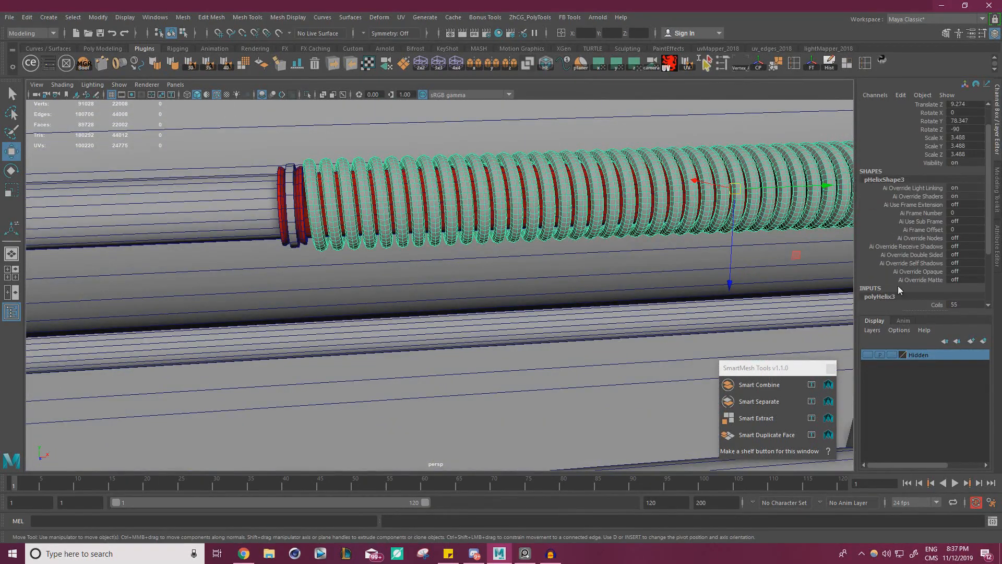
pyautogui.scroll(-2, 894, 276)
pyautogui.click(934, 272)
pyautogui.moveTo(639, 232); pyautogui.dragTo(478, 224, button='middle')
pyautogui.scroll(-3, 433, 223)
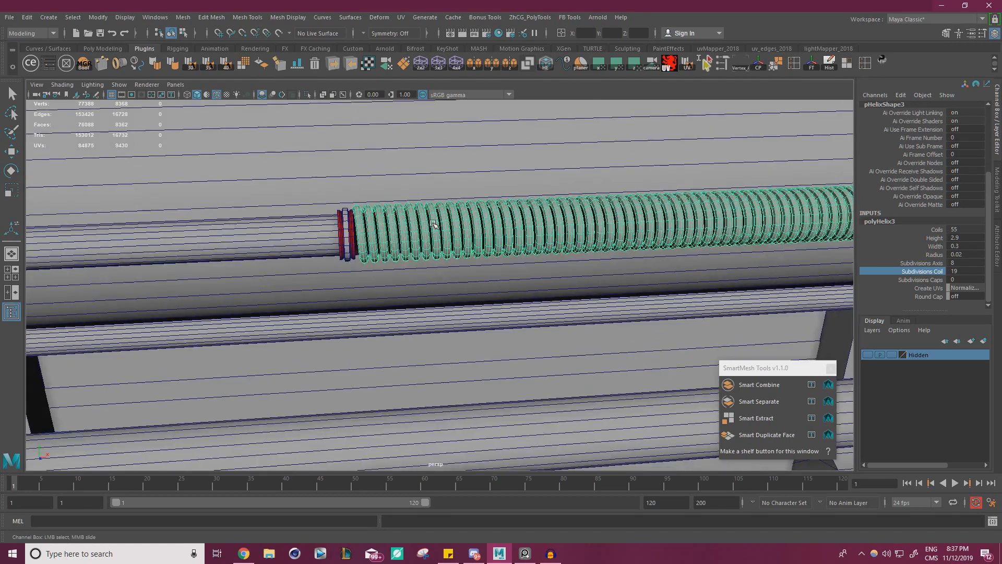
pyautogui.scroll(4, 433, 224)
pyautogui.doubleClick(964, 273)
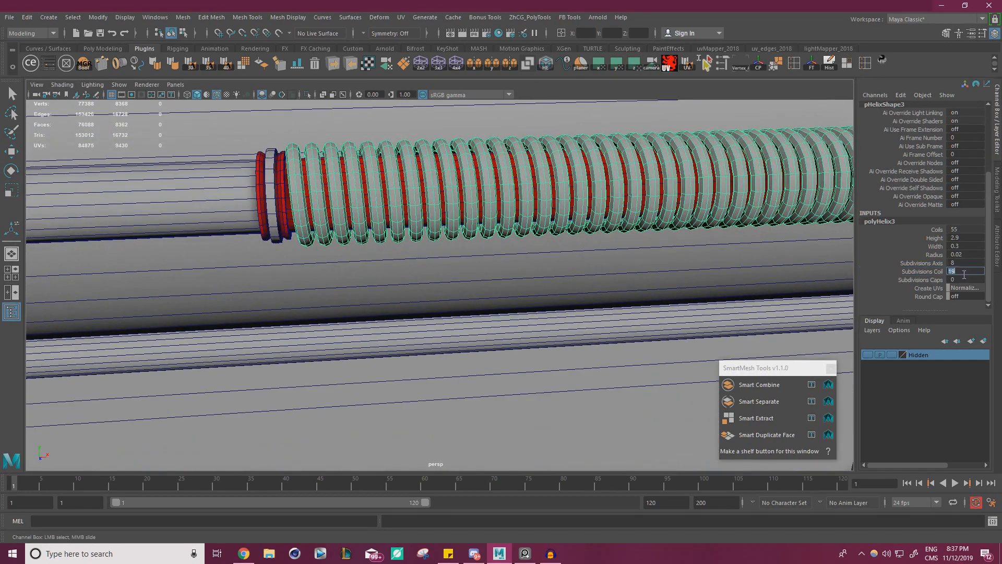
pyautogui.write('16')
pyautogui.press('Return')
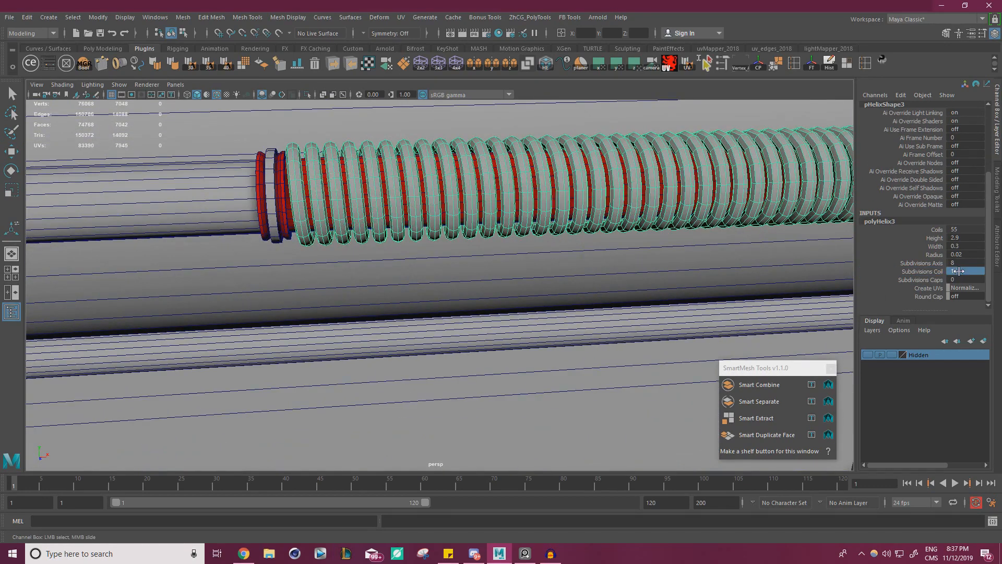
# Apply a 40-degree soft-edge angle to the coil spring and deselect it.
pyautogui.keyDown('alt'); pyautogui.moveTo(590, 240); pyautogui.dragTo(588, 236); pyautogui.keyUp('alt')
pyautogui.press('w')
pyautogui.rightClick(505, 191)
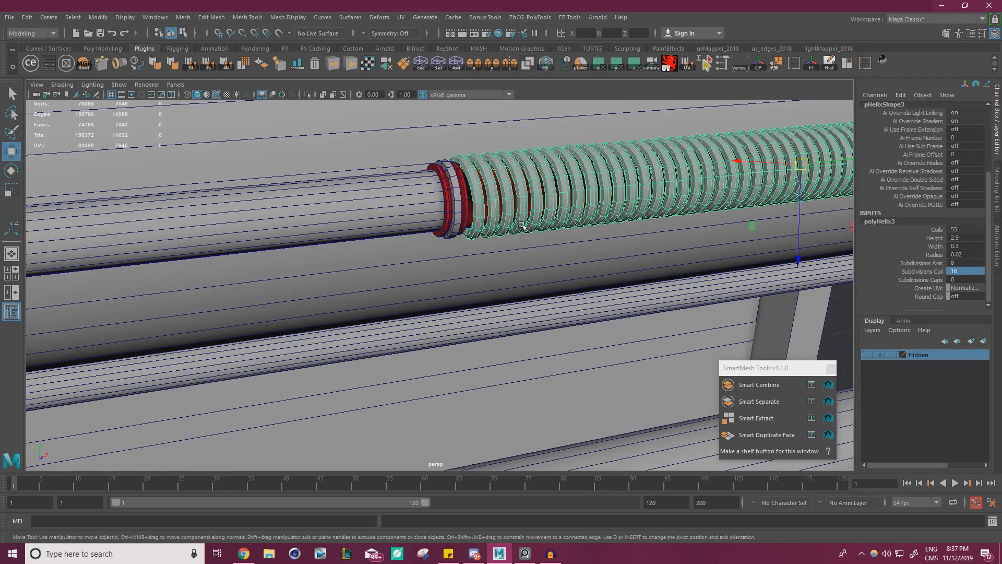
pyautogui.click(226, 63)
pyautogui.press('a')
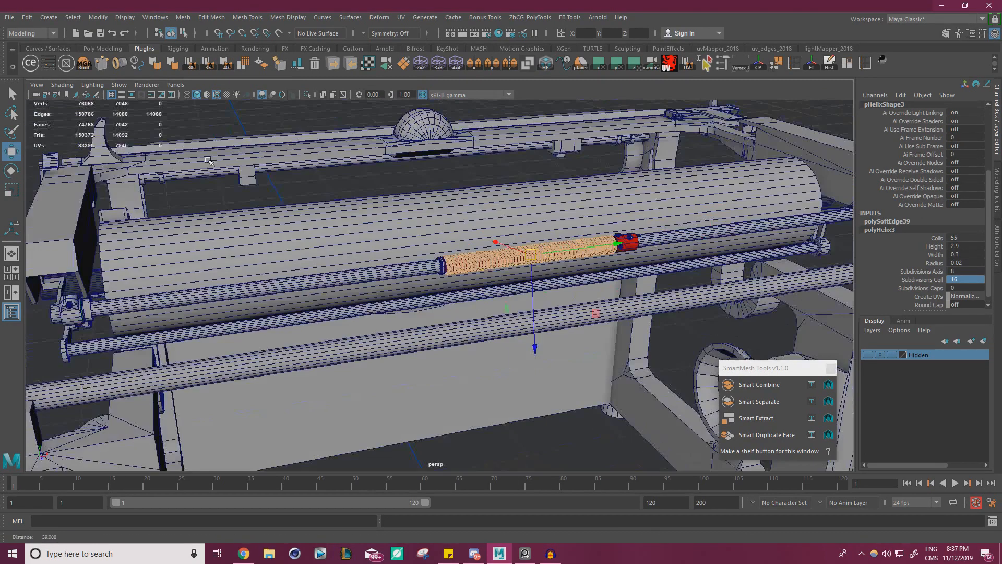
pyautogui.click(448, 143)
# Turn off the wireframe overlay on shaded objects and inspect the spring's surface shading up close.
pyautogui.keyDown('alt'); pyautogui.moveTo(455, 183); pyautogui.dragTo(436, 195); pyautogui.keyUp('alt')
pyautogui.keyDown('alt'); pyautogui.moveTo(436, 195); pyautogui.dragTo(457, 242, button='right'); pyautogui.keyUp('alt')
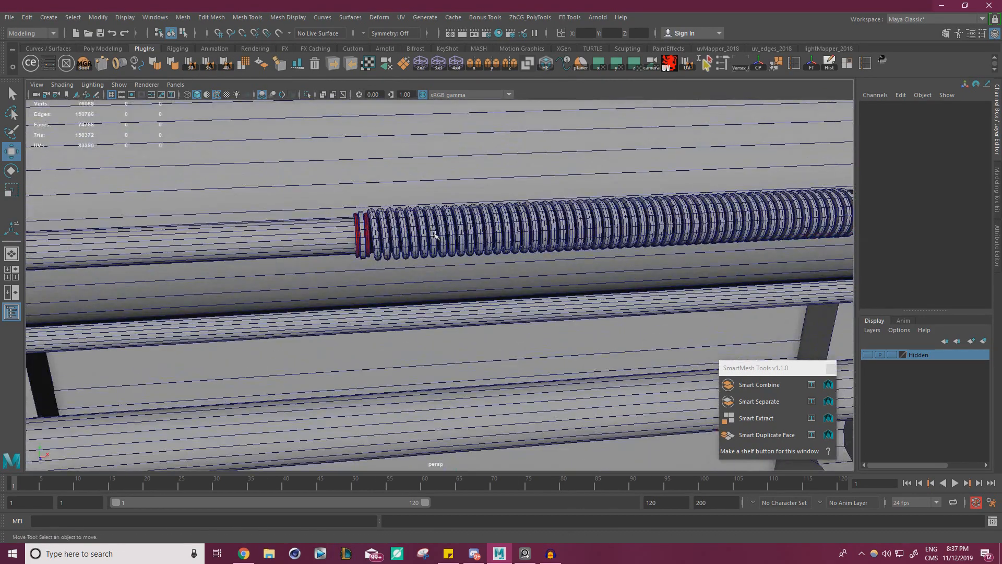
pyautogui.click(217, 95)
pyautogui.keyDown('alt'); pyautogui.moveTo(447, 184); pyautogui.dragTo(436, 212); pyautogui.keyUp('alt')
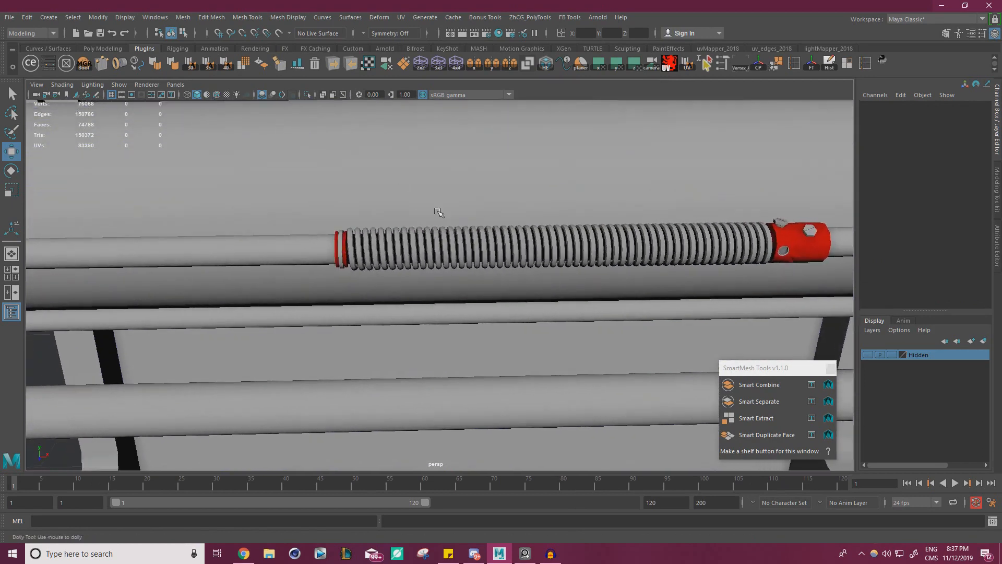
pyautogui.keyDown('alt'); pyautogui.moveTo(436, 213); pyautogui.dragTo(506, 254, button='right'); pyautogui.keyUp('alt')
# Soften all of the coil spring's edges, deselect it and check its smooth shading beside the screw sleeve.
pyautogui.click(472, 229)
pyautogui.keyDown('shift'); pyautogui.rightClick(431, 213); pyautogui.keyUp('shift')
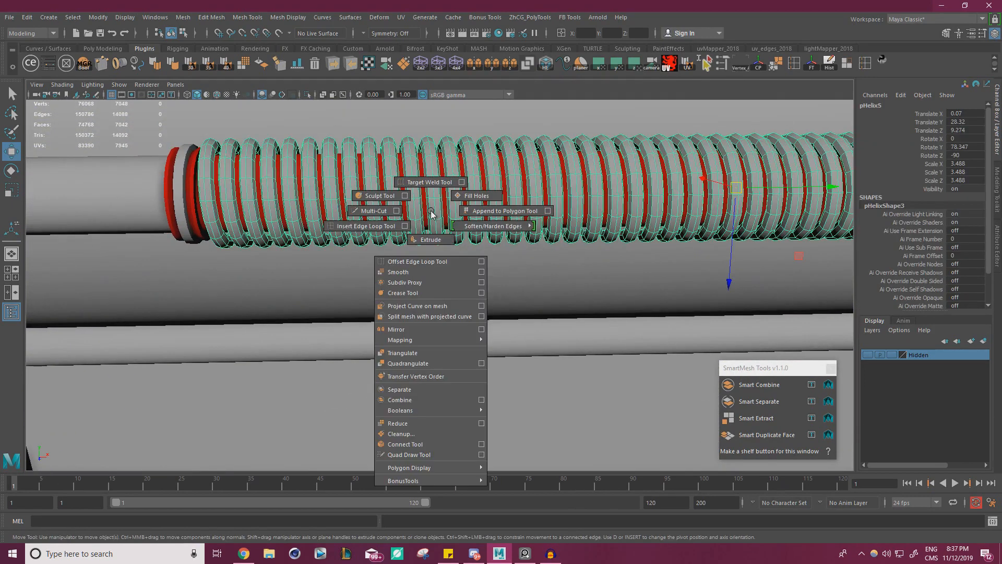
pyautogui.keyDown('shift'); pyautogui.moveTo(431, 213); pyautogui.dragTo(471, 176, button='right'); pyautogui.keyUp('shift')
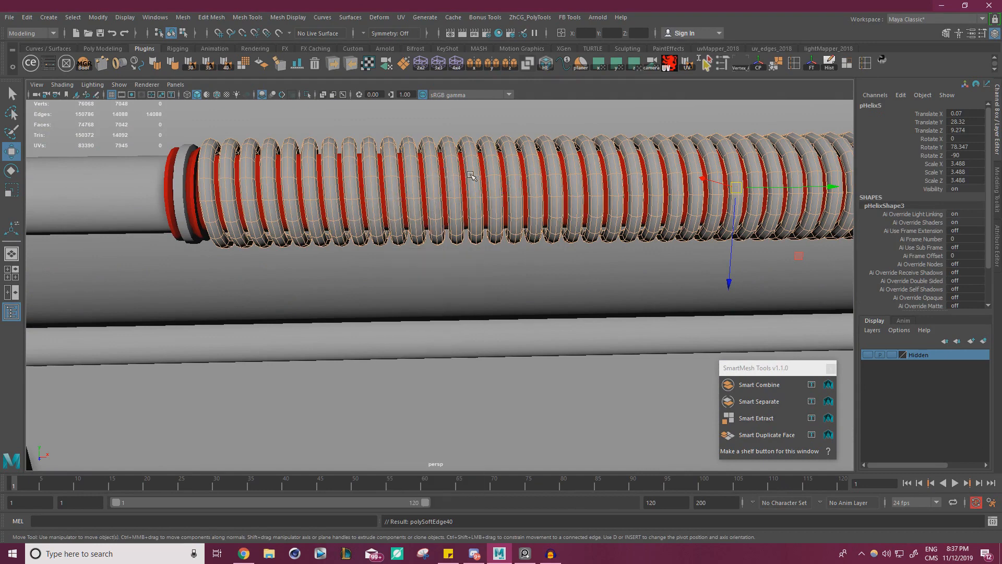
pyautogui.click(438, 205)
pyautogui.hotkey('alt', 'd')
pyautogui.scroll(-8, 415, 206)
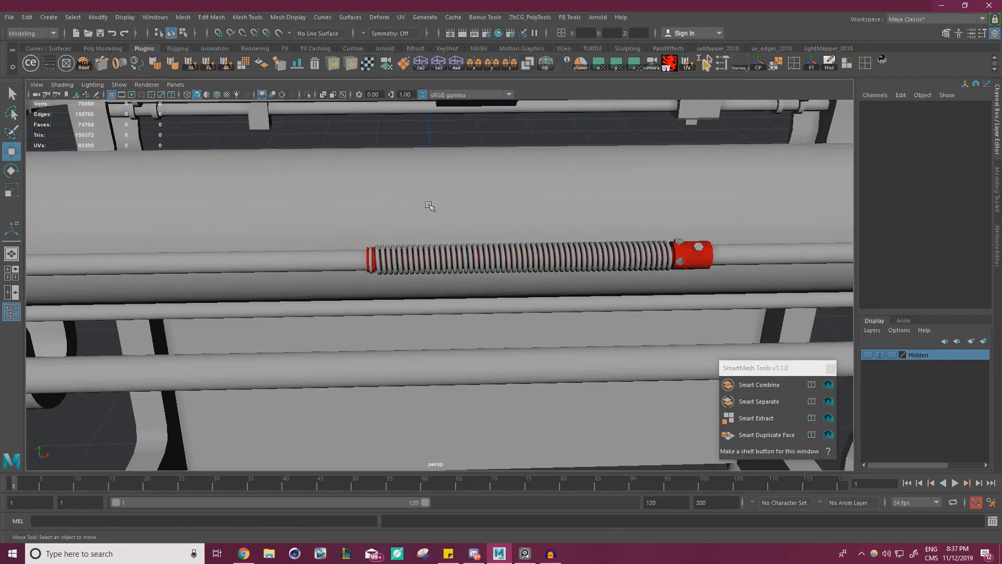
pyautogui.keyDown('alt'); pyautogui.moveTo(430, 206); pyautogui.dragTo(358, 188, button='middle'); pyautogui.keyUp('alt')
pyautogui.keyDown('alt'); pyautogui.moveTo(358, 189); pyautogui.dragTo(423, 230, button='right'); pyautogui.keyUp('alt')
pyautogui.keyDown('alt'); pyautogui.moveTo(486, 227); pyautogui.dragTo(470, 226); pyautogui.keyUp('alt')
pyautogui.keyDown('alt'); pyautogui.moveTo(470, 226); pyautogui.dragTo(512, 233, button='right'); pyautogui.keyUp('alt')
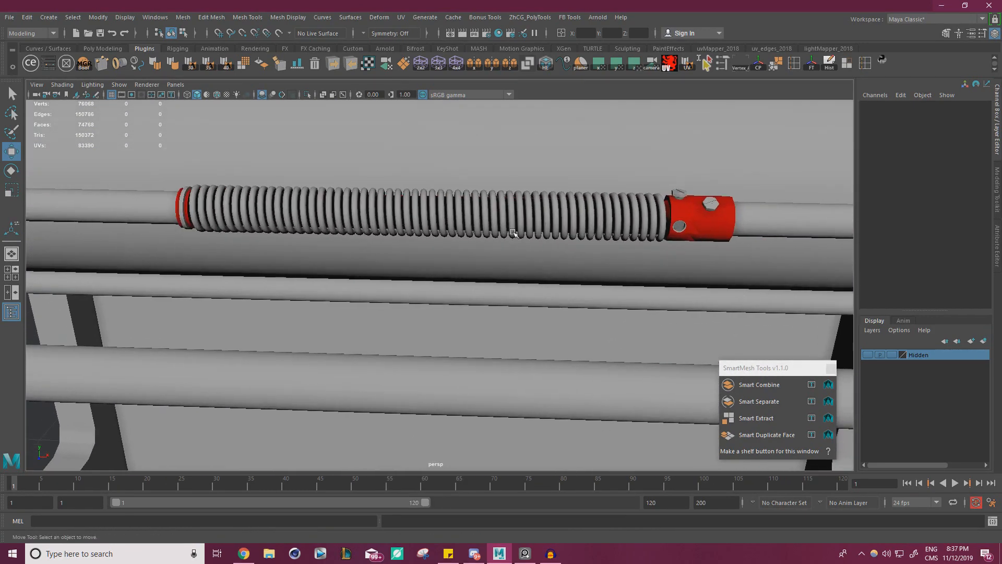
pyautogui.keyDown('alt'); pyautogui.moveTo(512, 232); pyautogui.dragTo(528, 220, button='middle'); pyautogui.keyUp('alt')
# Apply a 40-degree soft-edge angle to the screw sleeve and its adjoining ring-and-screw piece, leaving nothing selected.
pyautogui.click(733, 209)
pyautogui.click(226, 62)
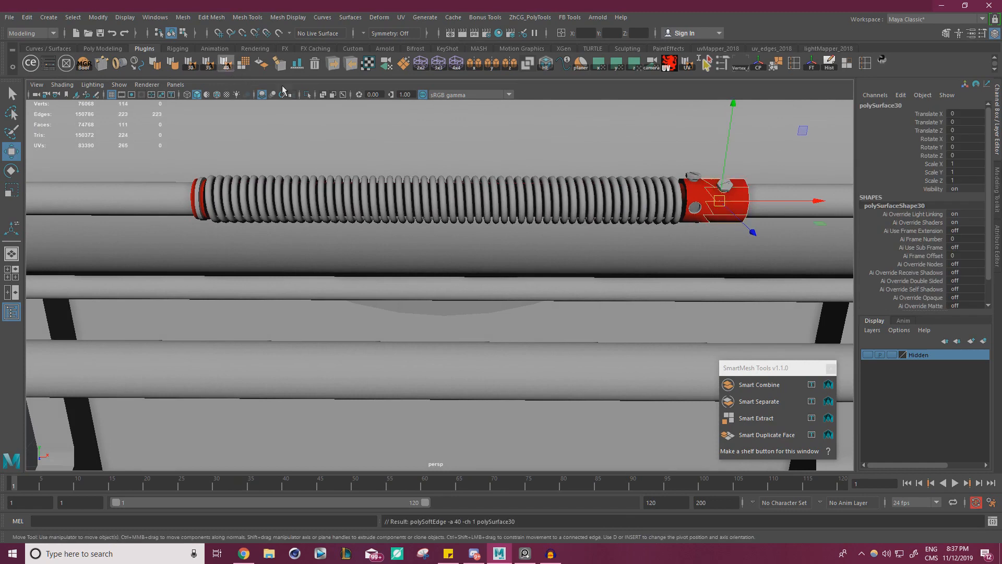
pyautogui.click(688, 199)
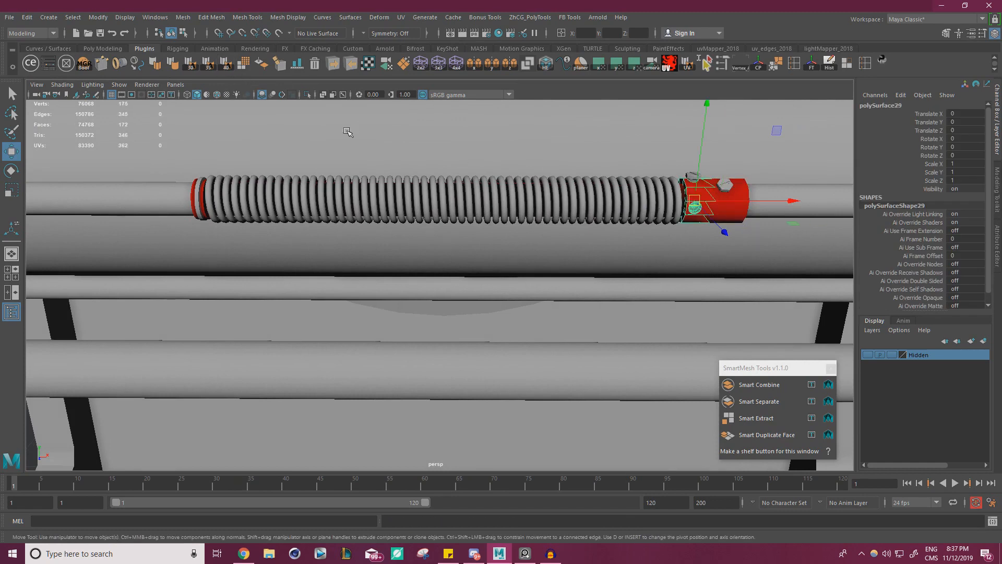
pyautogui.click(226, 63)
pyautogui.click(622, 209)
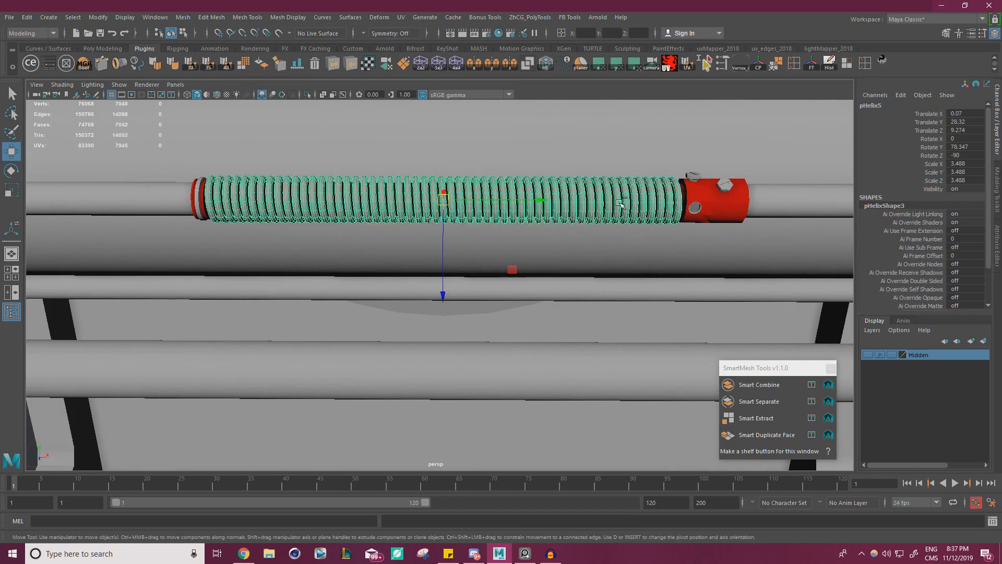
pyautogui.keyDown('shift'); pyautogui.click(623, 205); pyautogui.keyUp('shift')
pyautogui.keyDown('alt'); pyautogui.moveTo(623, 204); pyautogui.dragTo(597, 190, button='right'); pyautogui.keyUp('alt')
pyautogui.keyDown('alt'); pyautogui.moveTo(597, 190); pyautogui.dragTo(603, 190); pyautogui.keyUp('alt')
pyautogui.keyDown('alt'); pyautogui.moveTo(603, 190); pyautogui.dragTo(421, 183, button='right'); pyautogui.keyUp('alt')
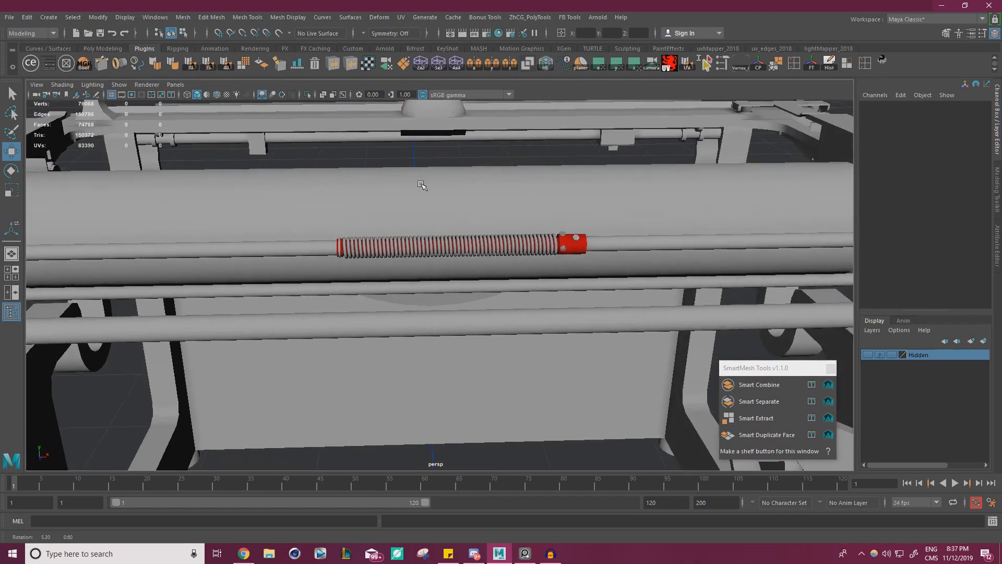
pyautogui.scroll(-5, 432, 189)
pyautogui.keyDown('alt'); pyautogui.moveTo(433, 189); pyautogui.dragTo(244, 163); pyautogui.keyUp('alt')
# Switch to the PureRef reference board and examine the typewriter side photos around the platen knob and carriage.
pyautogui.click(525, 553)
pyautogui.scroll(-5, 417, 272)
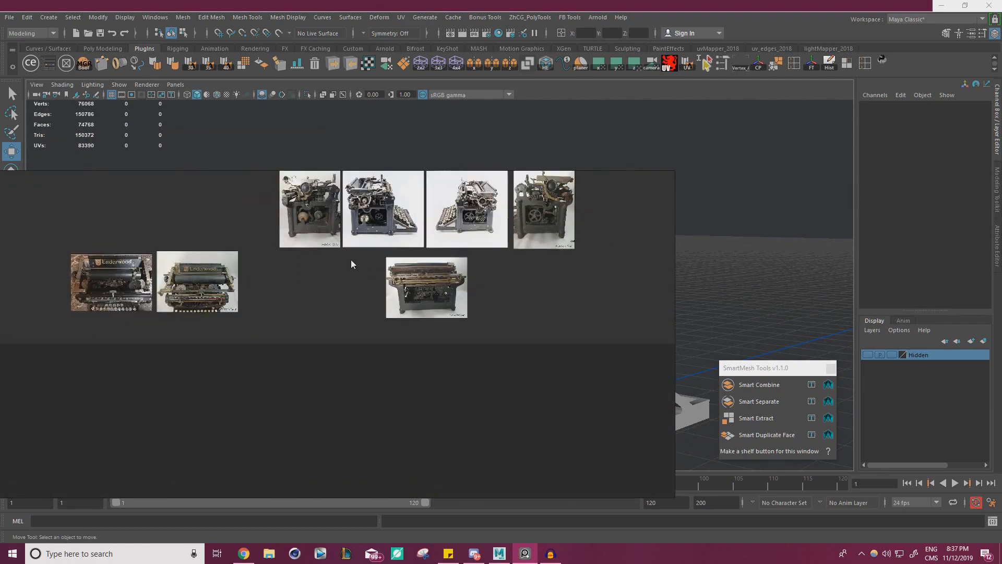
pyautogui.moveTo(351, 264); pyautogui.dragTo(418, 355, button='middle')
pyautogui.scroll(14, 417, 324)
pyautogui.scroll(3, 321, 299)
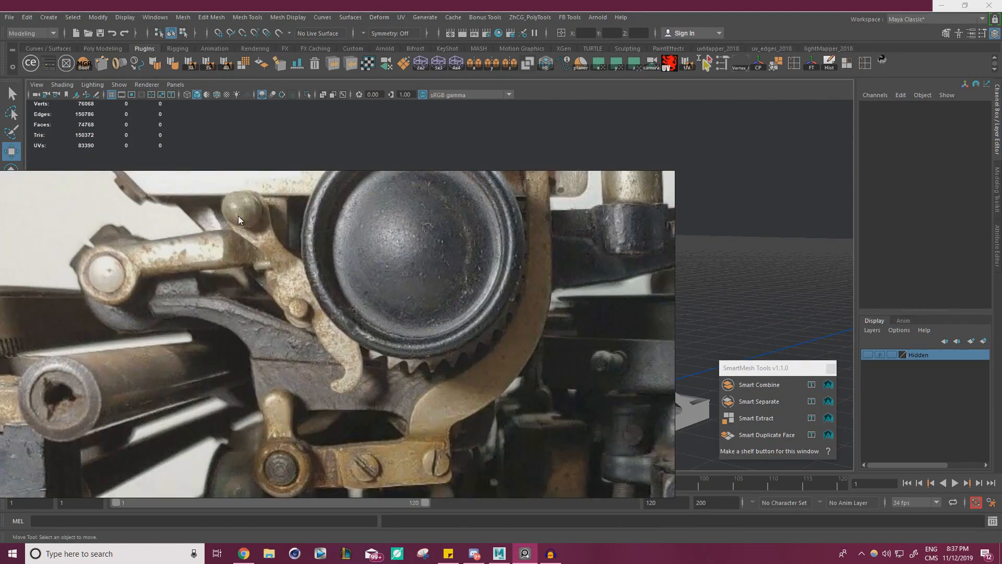
pyautogui.scroll(-12, 349, 385)
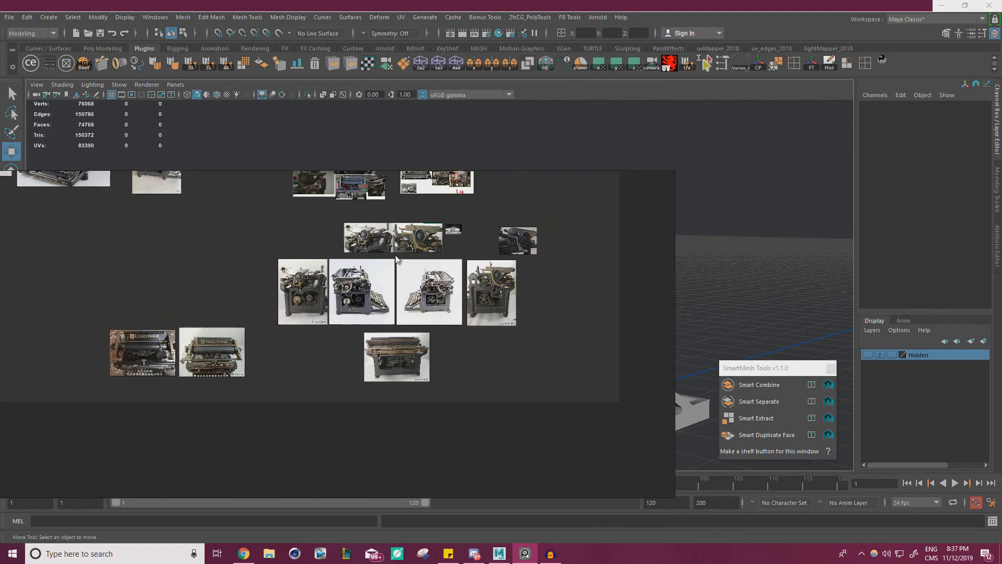
pyautogui.scroll(12, 381, 258)
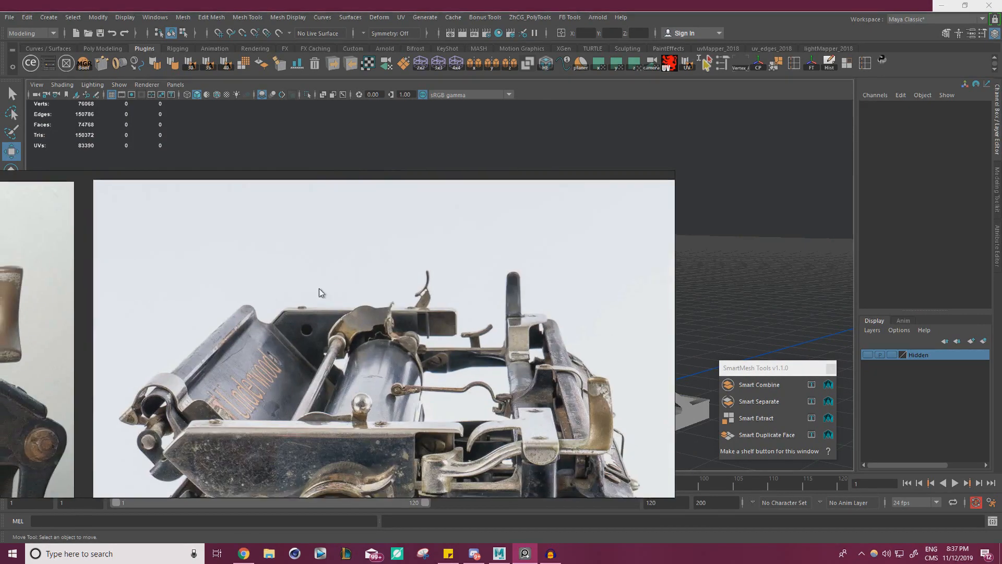
pyautogui.scroll(-2, 346, 247)
pyautogui.scroll(-8, 346, 247)
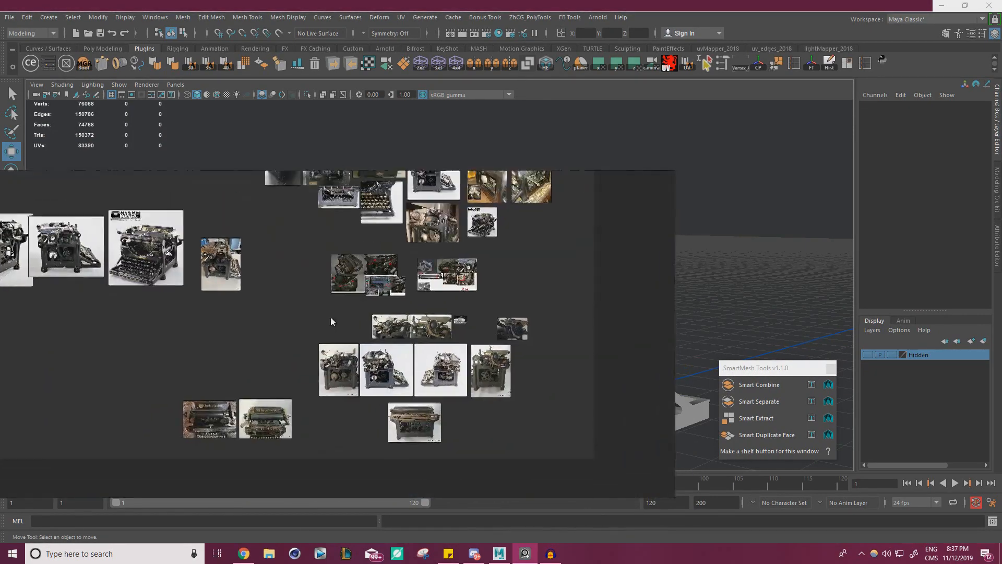
pyautogui.scroll(8, 245, 271)
pyautogui.scroll(-3, 246, 271)
# Study the numbered feedback references, examining the marked carriage details in images 4, 5 and 6.
pyautogui.scroll(6, 325, 280)
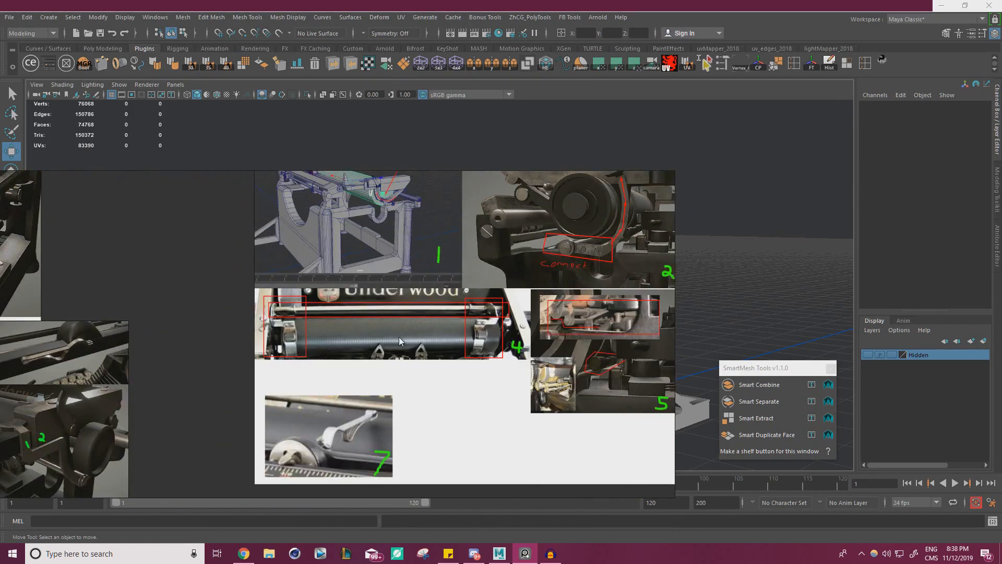
pyautogui.scroll(3, 383, 331)
pyautogui.scroll(2, 345, 320)
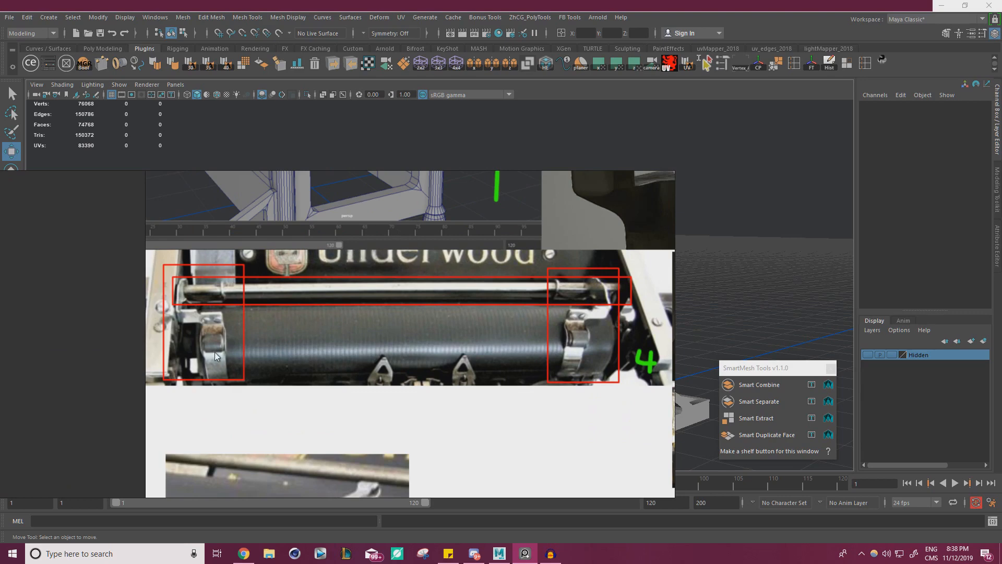
pyautogui.scroll(-4, 613, 311)
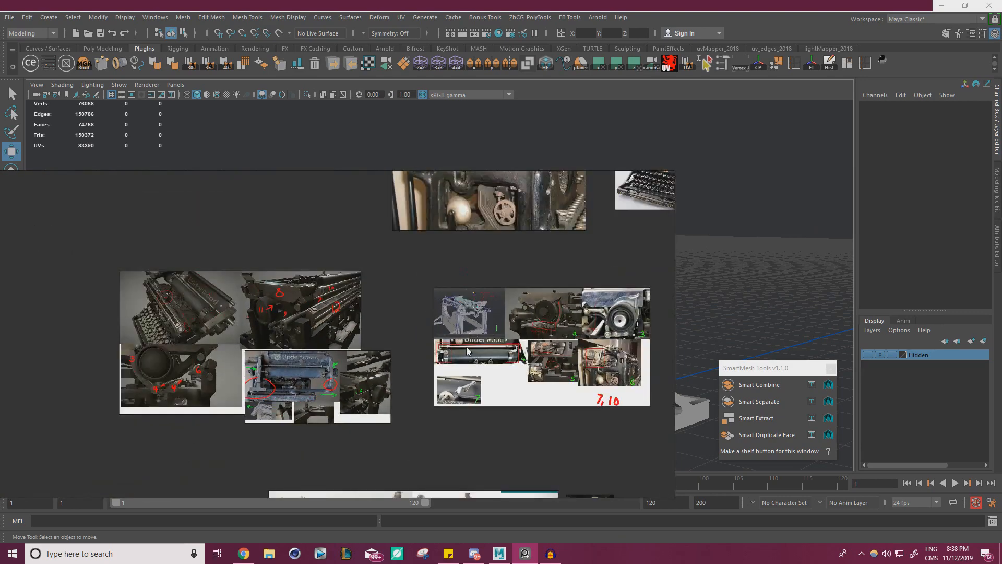
pyautogui.scroll(4, 399, 308)
pyautogui.scroll(1, 413, 312)
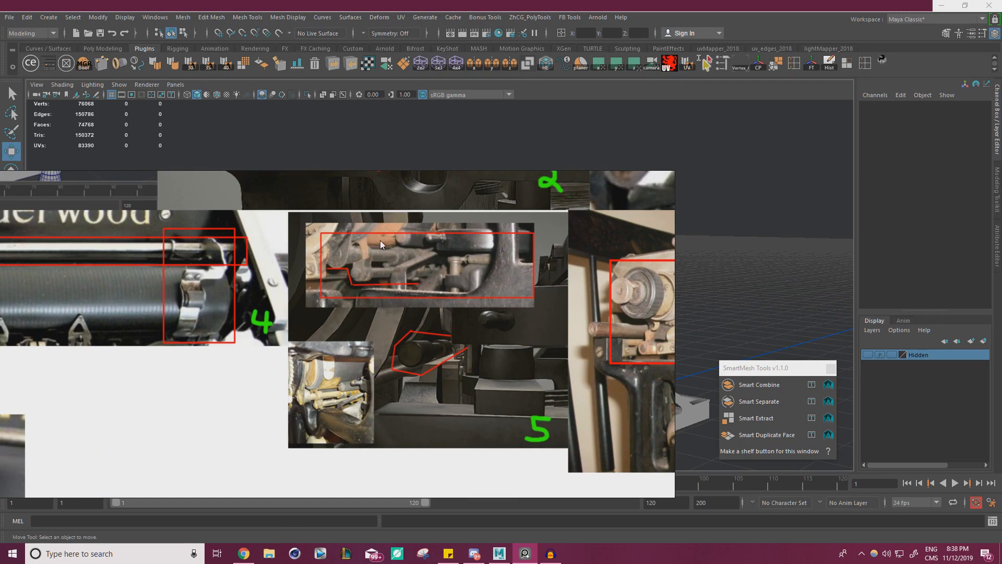
pyautogui.scroll(-3, 368, 297)
pyautogui.scroll(2, 366, 297)
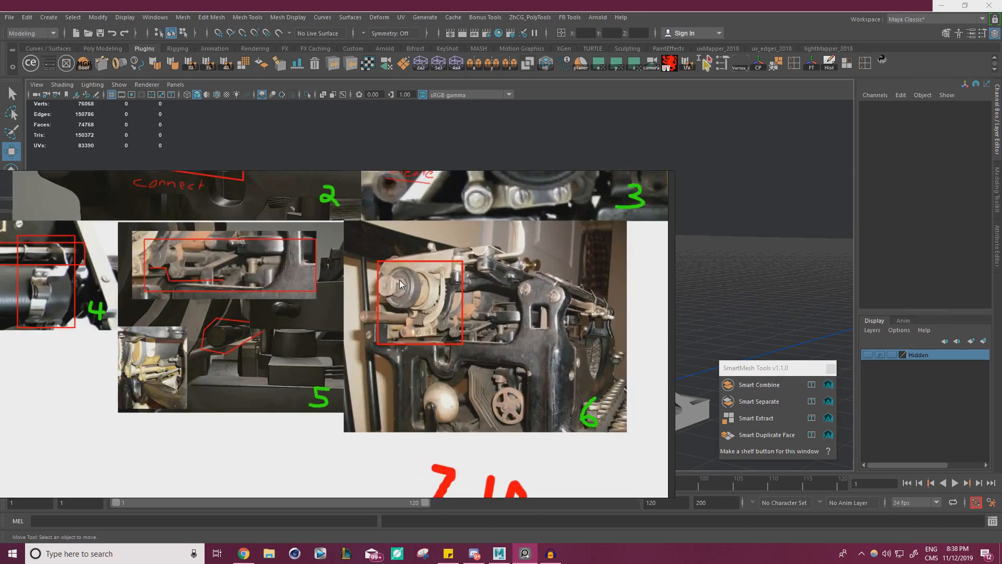
pyautogui.scroll(-2, 365, 295)
pyautogui.moveTo(365, 295); pyautogui.dragTo(433, 280, button='middle')
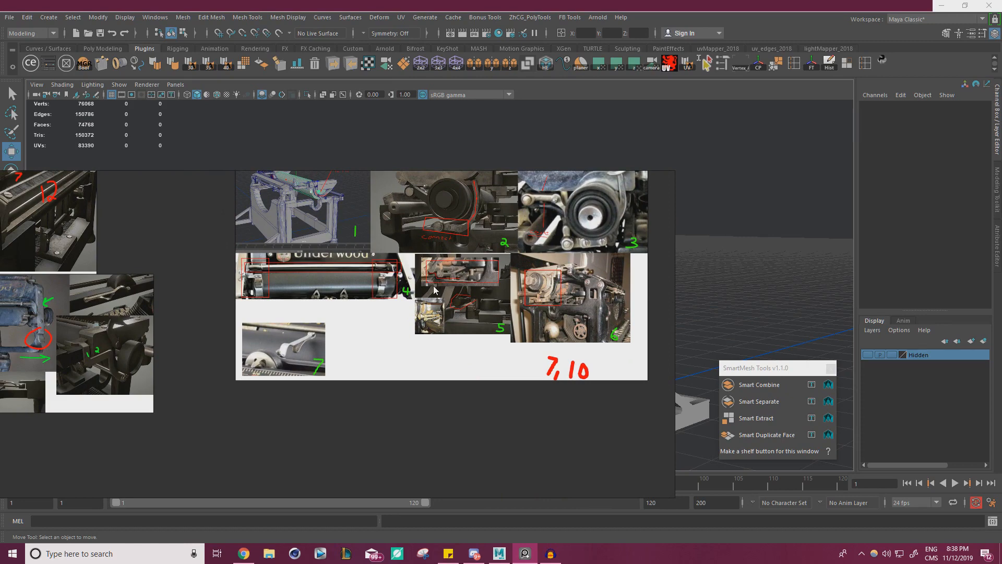
pyautogui.moveTo(577, 350); pyautogui.dragTo(496, 329, button='middle')
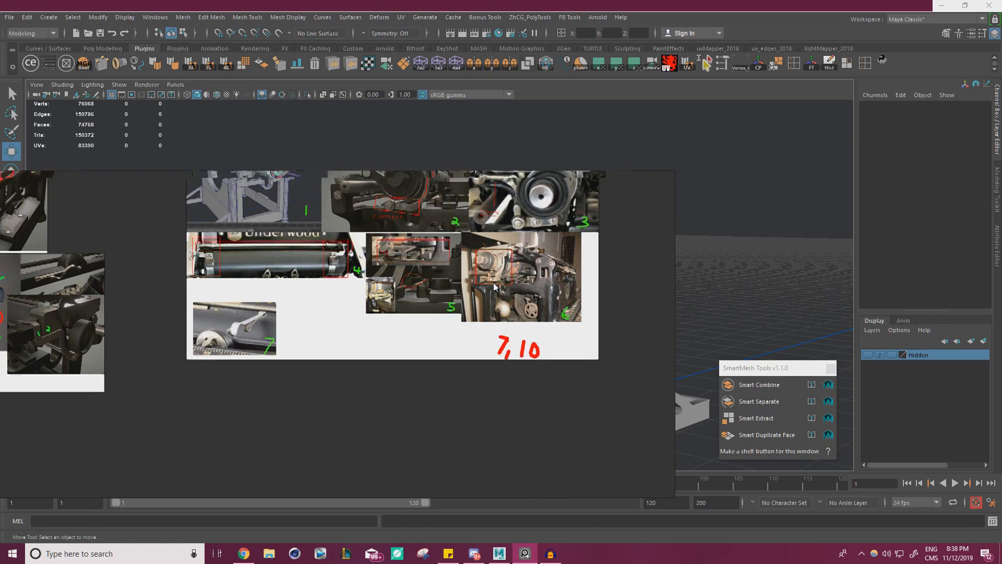
pyautogui.scroll(5, 483, 301)
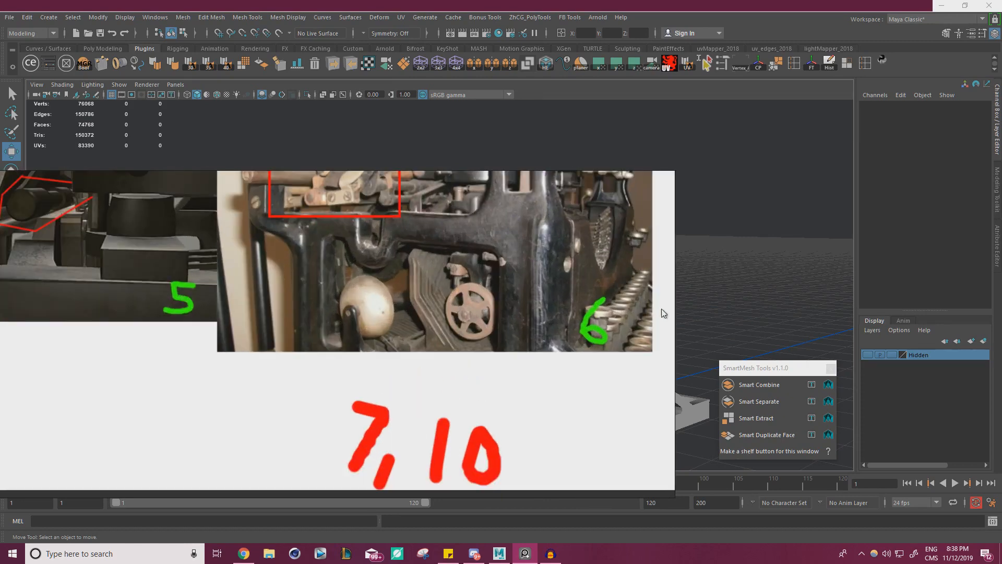
pyautogui.scroll(-4, 559, 299)
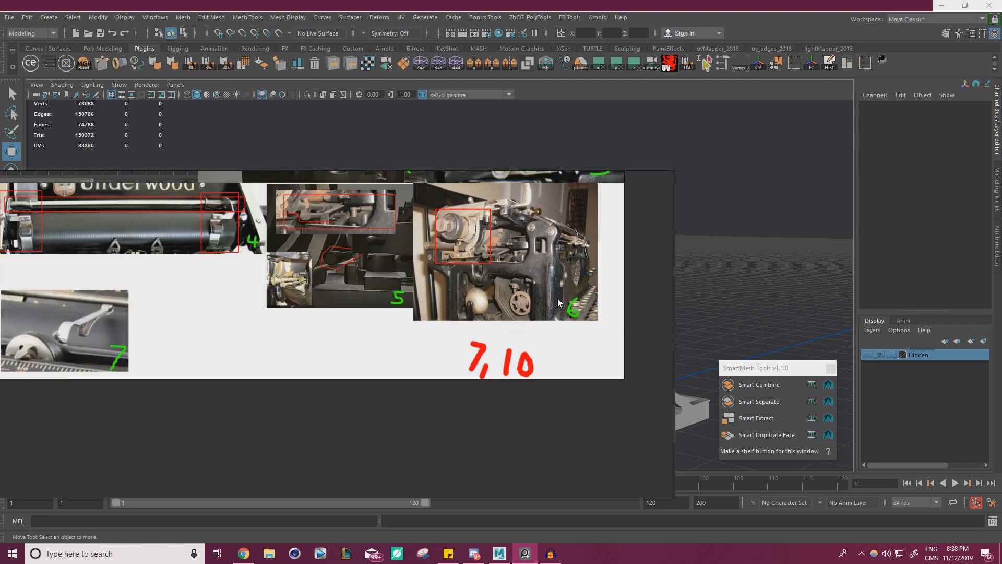
# Move the reference board off the model and review the whole typewriter from the front, rear and side.
pyautogui.moveTo(548, 277); pyautogui.dragTo(0, 297, button='right')
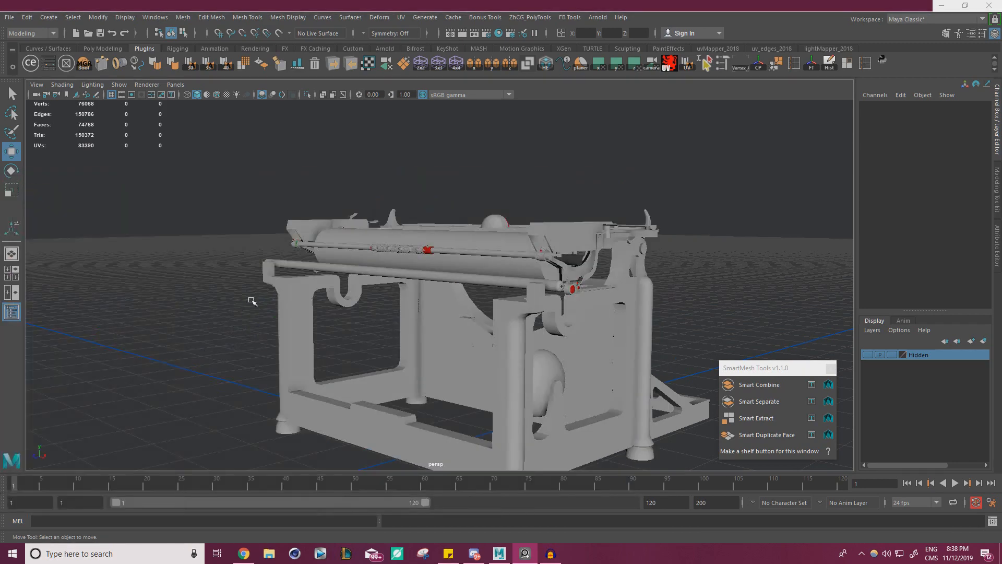
pyautogui.keyDown('alt'); pyautogui.moveTo(350, 273); pyautogui.dragTo(557, 297); pyautogui.keyUp('alt')
pyautogui.keyDown('alt'); pyautogui.moveTo(557, 296); pyautogui.dragTo(595, 299, button='right'); pyautogui.keyUp('alt')
pyautogui.keyDown('alt'); pyautogui.moveTo(595, 300); pyautogui.dragTo(496, 308); pyautogui.keyUp('alt')
pyautogui.keyDown('alt'); pyautogui.moveTo(496, 307); pyautogui.dragTo(431, 299, button='right'); pyautogui.keyUp('alt')
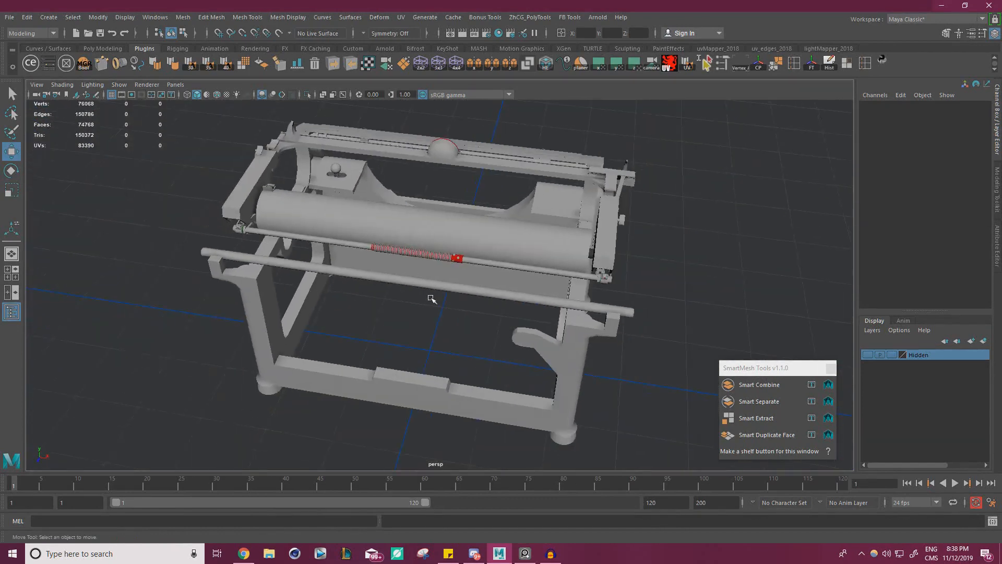
pyautogui.keyDown('alt'); pyautogui.moveTo(431, 299); pyautogui.dragTo(295, 299); pyautogui.keyUp('alt')
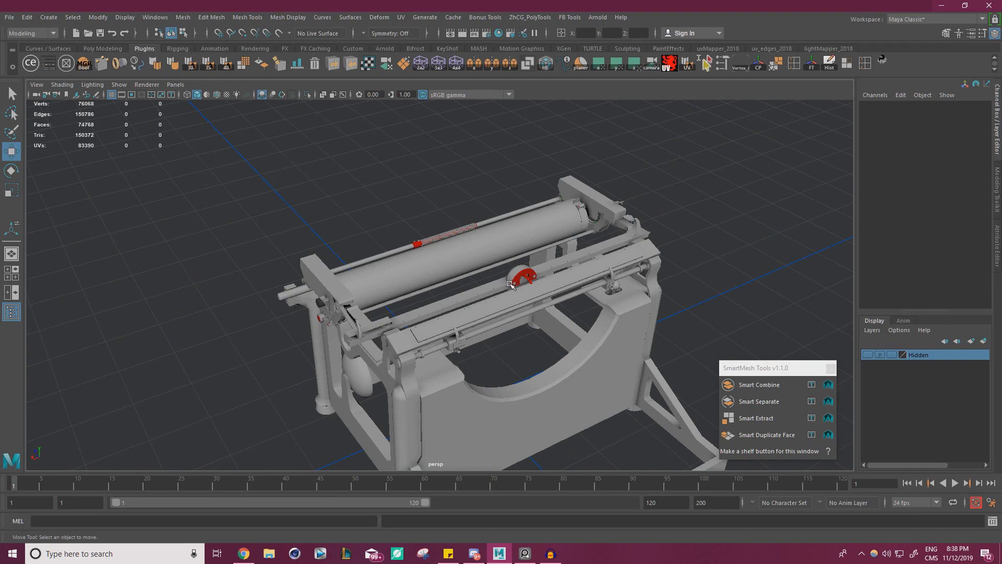
pyautogui.keyDown('alt'); pyautogui.moveTo(510, 283); pyautogui.dragTo(534, 197); pyautogui.keyUp('alt')
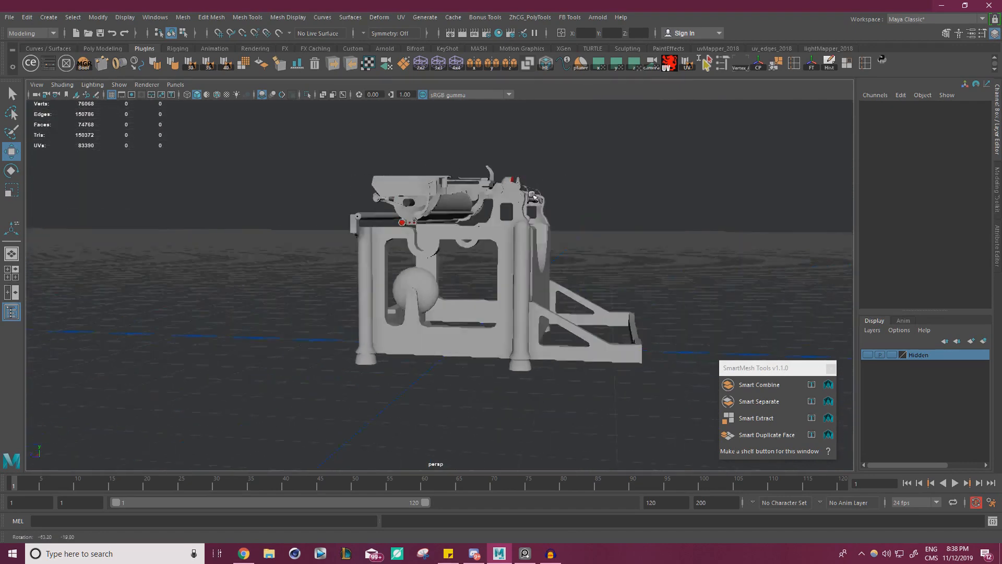
pyautogui.keyDown('alt'); pyautogui.moveTo(534, 196); pyautogui.dragTo(656, 242, button='right'); pyautogui.keyUp('alt')
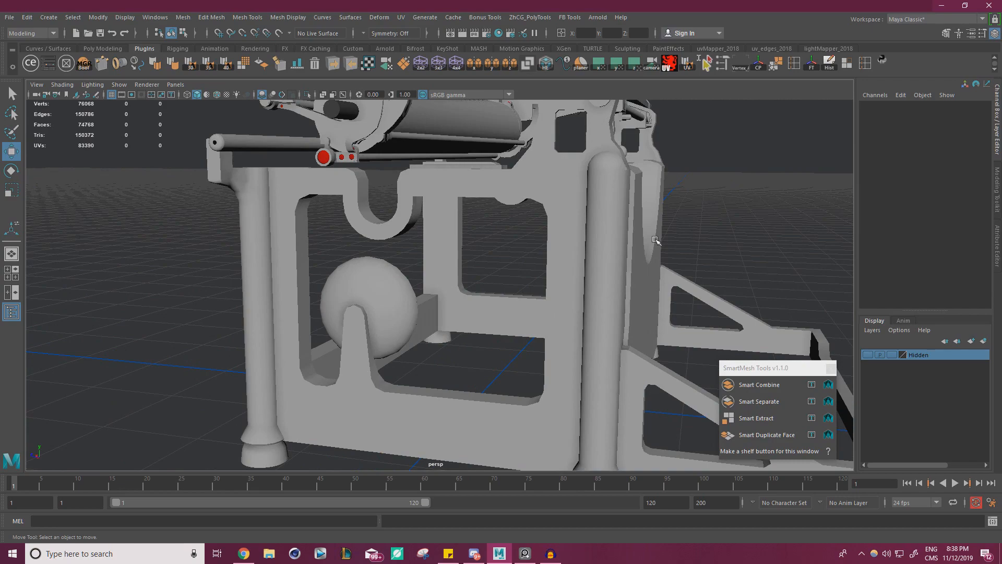
# Inspect the rear rail, the red half-round bracket and the carriage end against the rest of the frame.
pyautogui.keyDown('alt'); pyautogui.moveTo(629, 228); pyautogui.dragTo(470, 245); pyautogui.keyUp('alt')
pyautogui.keyDown('alt'); pyautogui.moveTo(470, 245); pyautogui.dragTo(501, 261, button='right'); pyautogui.keyUp('alt')
pyautogui.keyDown('alt'); pyautogui.moveTo(501, 261); pyautogui.dragTo(456, 298); pyautogui.keyUp('alt')
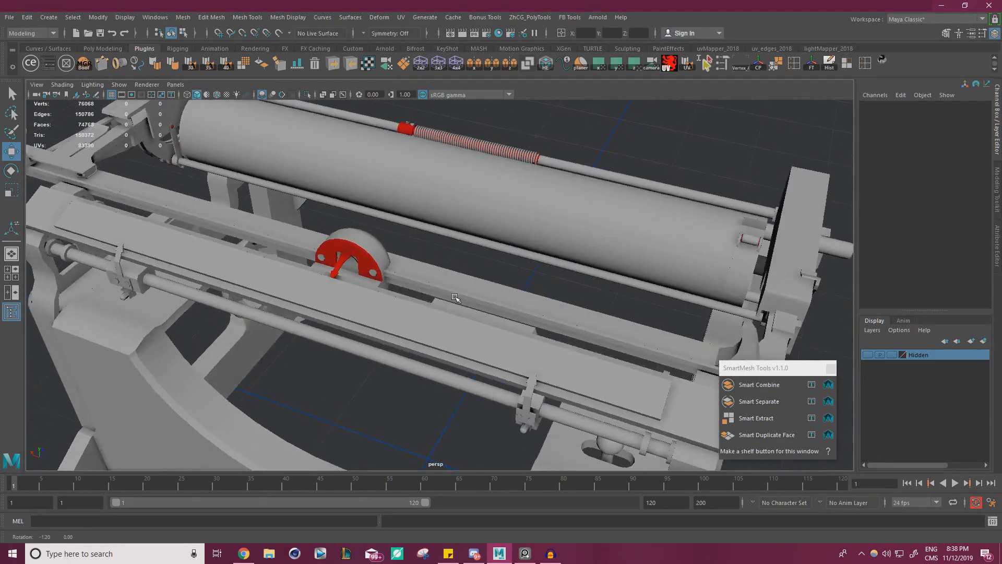
pyautogui.keyDown('alt'); pyautogui.moveTo(457, 298); pyautogui.dragTo(560, 318, button='middle'); pyautogui.keyUp('alt')
pyautogui.keyDown('alt'); pyautogui.moveTo(558, 317); pyautogui.dragTo(579, 315); pyautogui.keyUp('alt')
pyautogui.keyDown('alt'); pyautogui.moveTo(579, 315); pyautogui.dragTo(677, 308, button='right'); pyautogui.keyUp('alt')
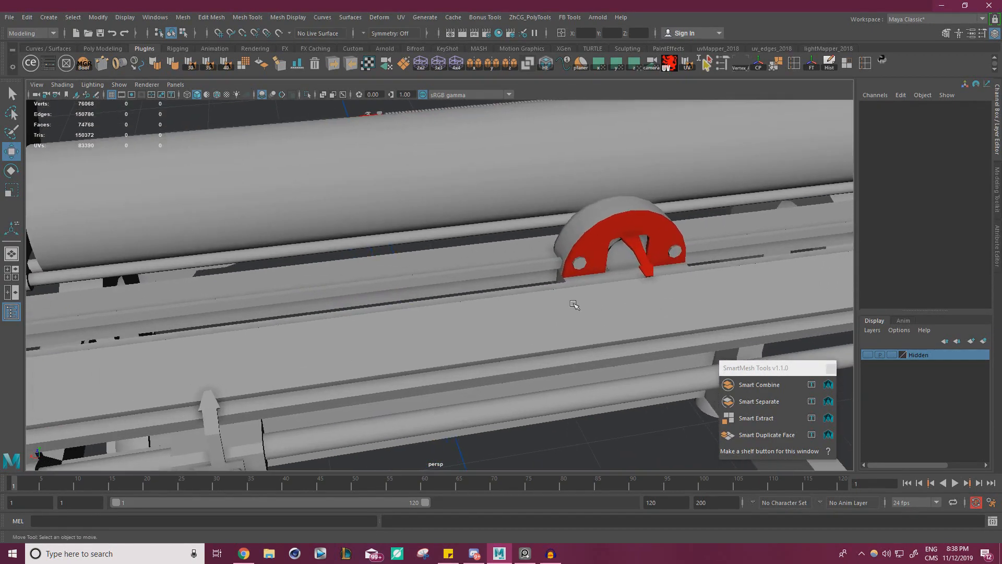
pyautogui.keyDown('alt'); pyautogui.moveTo(617, 293); pyautogui.dragTo(513, 301, button='middle'); pyautogui.keyUp('alt')
pyautogui.keyDown('alt'); pyautogui.moveTo(513, 302); pyautogui.dragTo(291, 271, button='right'); pyautogui.keyUp('alt')
pyautogui.keyDown('alt'); pyautogui.moveTo(291, 271); pyautogui.dragTo(401, 212); pyautogui.keyUp('alt')
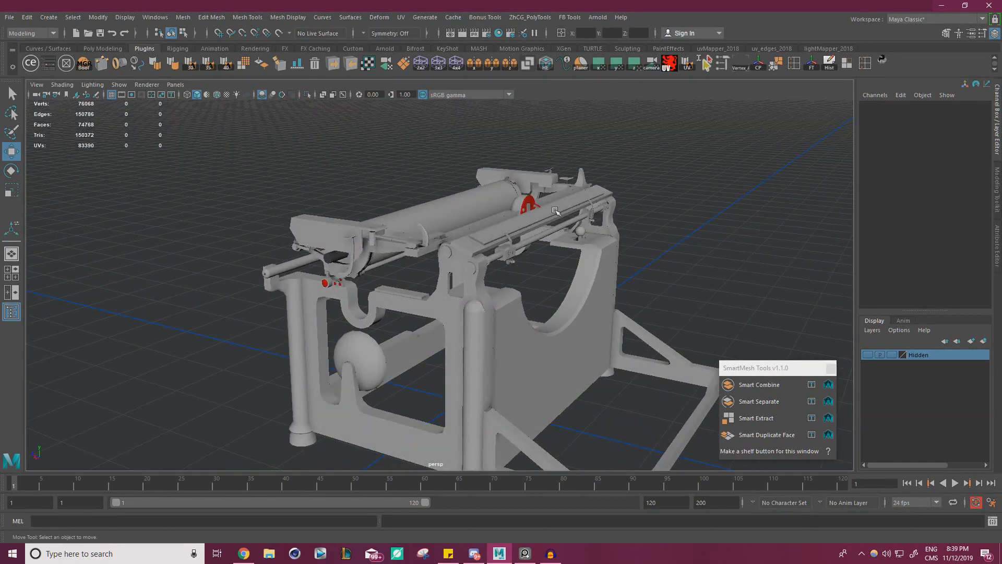
pyautogui.keyDown('alt'); pyautogui.moveTo(555, 211); pyautogui.dragTo(418, 236); pyautogui.keyUp('alt')
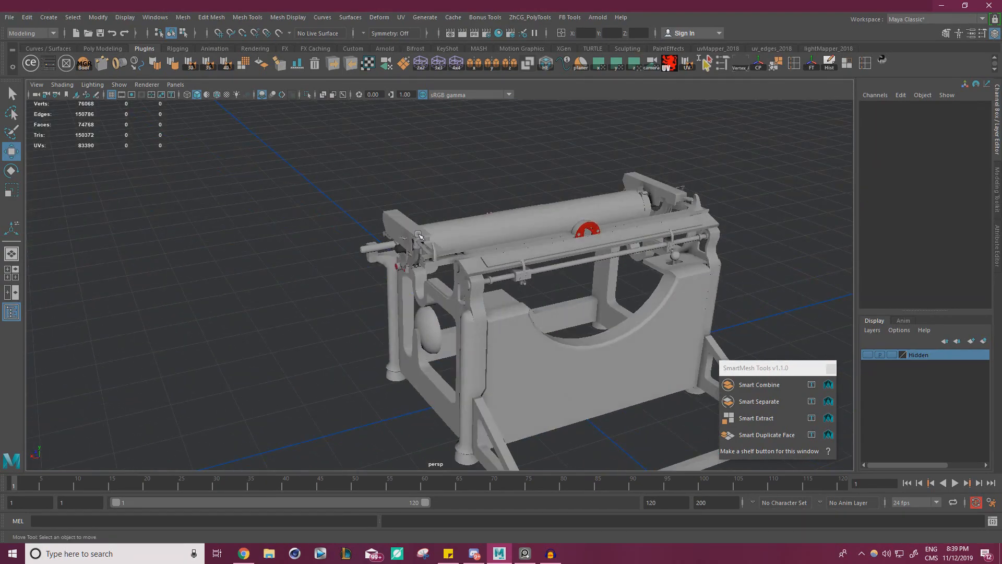